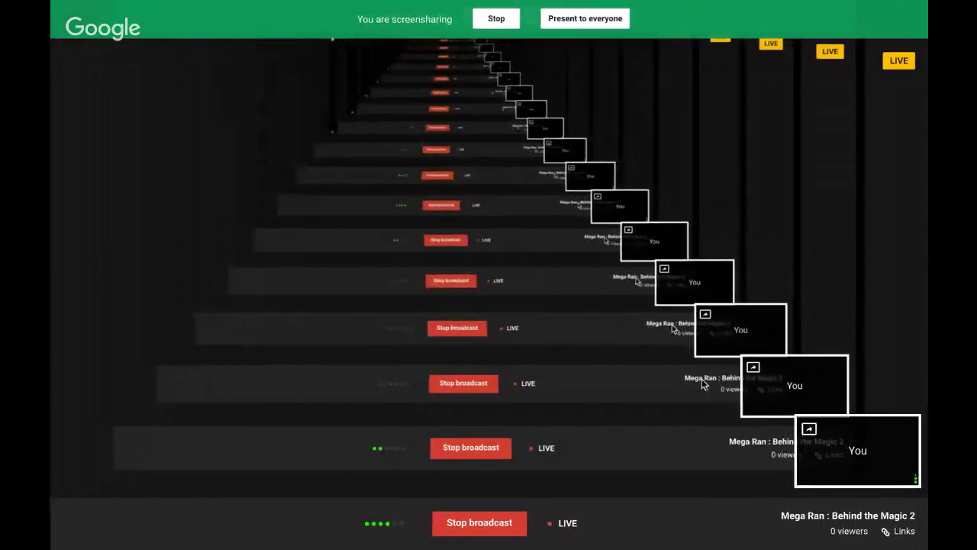
Present the shared screen to all Hangouts On Air viewers, then return to full-screen Lightroom.
key("super+Tab")
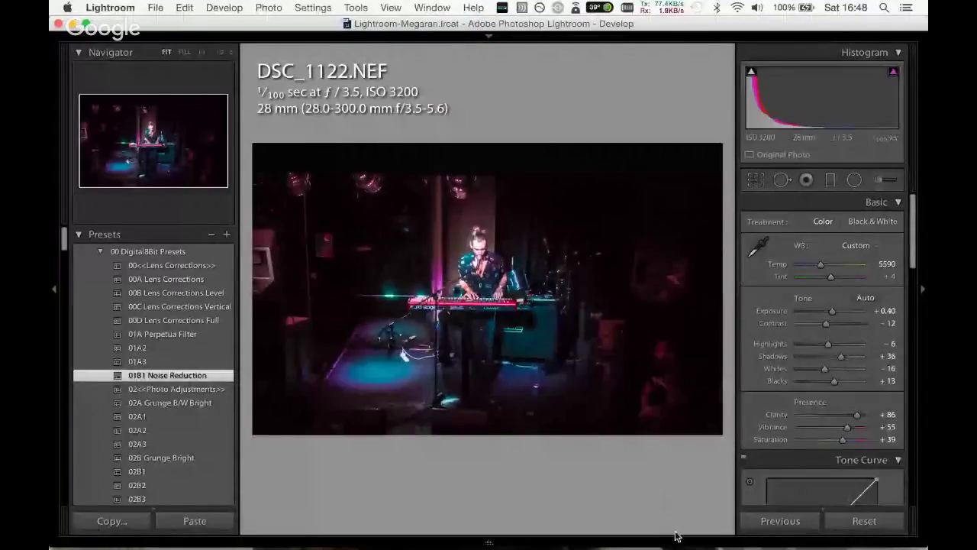
key("super+Tab")
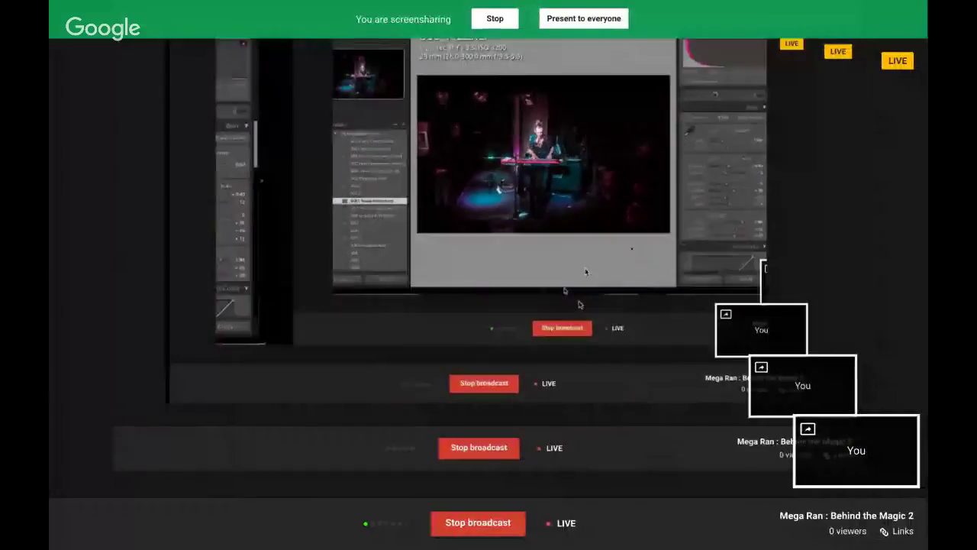
left_click(578, 21)
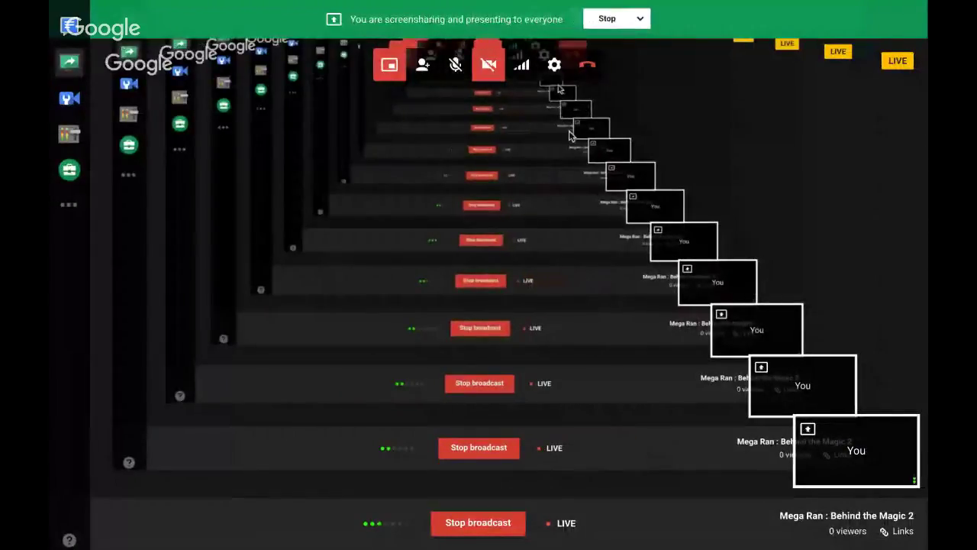
key("ctrl+Left")
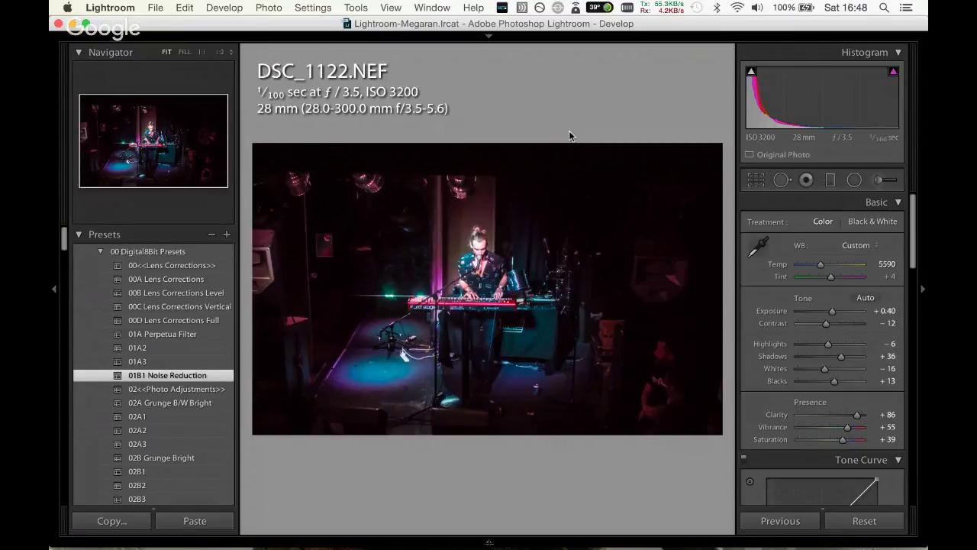
Raise screen brightness two steps, disable f.lux until sunrise, and advance to DSC_1148.
key("XF86MonBrightnessUp")
key("XF86MonBrightnessUp")
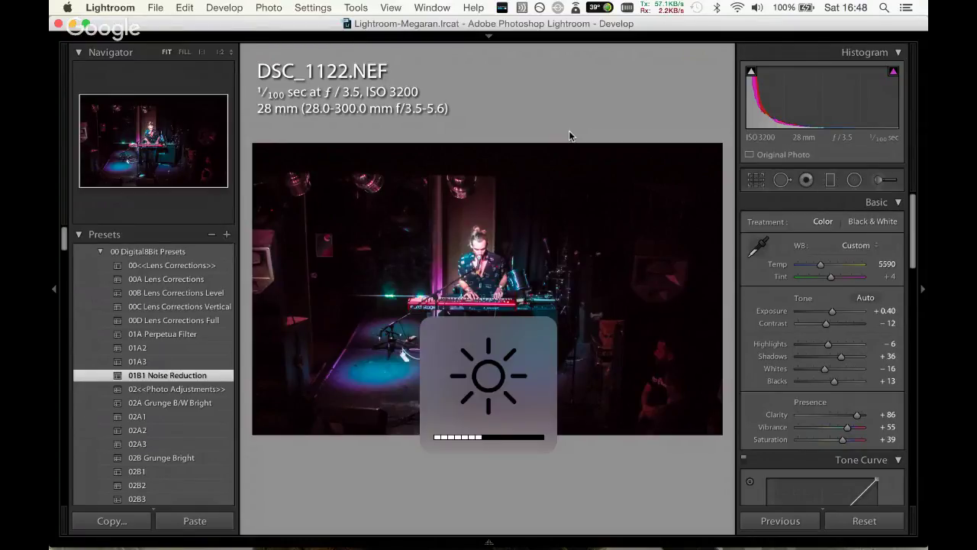
key("XF86MonBrightnessUp")
key("XF86MonBrightnessUp")
key("XF86MonBrightnessUp")
key("XF86MonBrightnessUp")
key("XF86MonBrightnessUp")
key("XF86MonBrightnessUp")
key("XF86MonBrightnessUp")
left_click(538, 9)
mouse_move(588, 92)
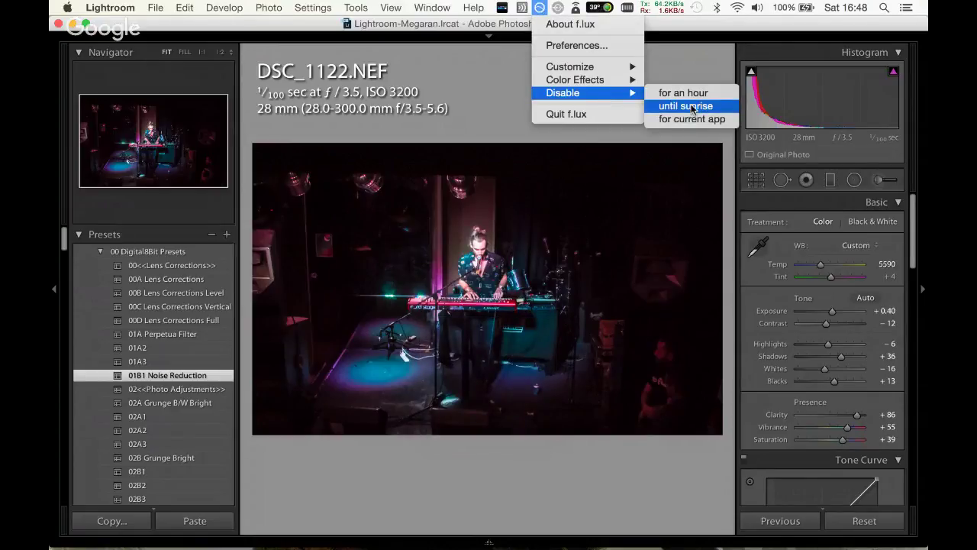
left_click(692, 109)
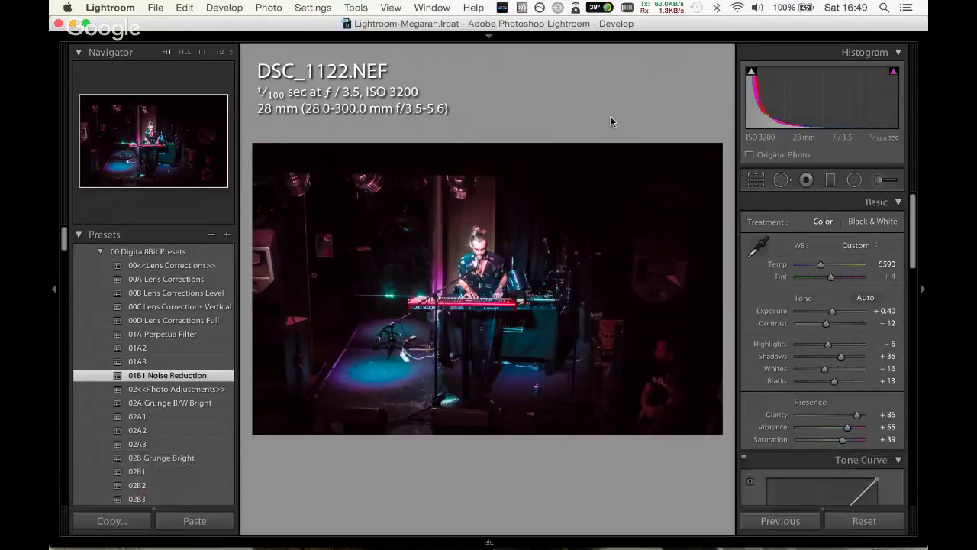
key("Right")
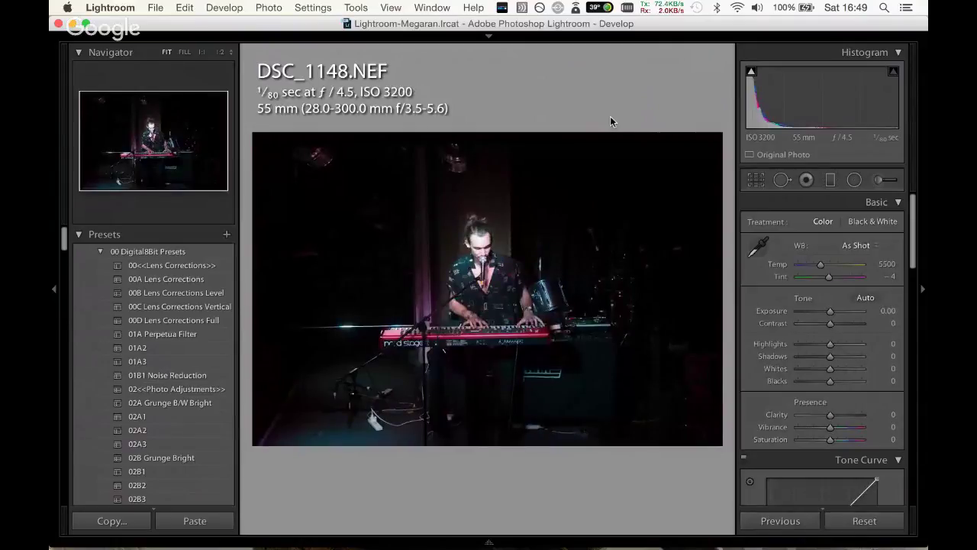
Drag the Basic panel Exposure slider on DSC_1148 from 0 to +0.50.
left_click_drag(830, 310, 833, 311)
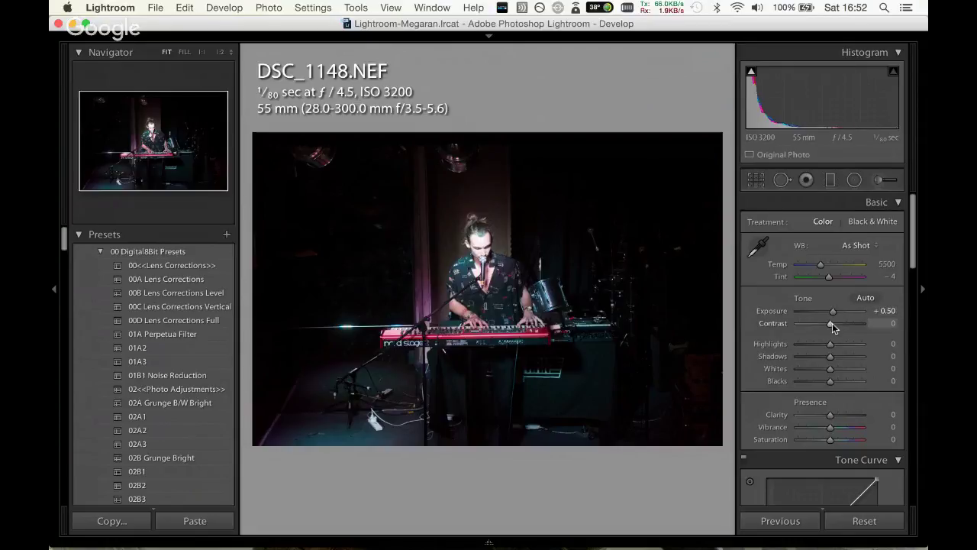
Set Contrast +18, Exposure +1.10, Shadows +40, raised Blacks, Vibrance +36, Saturation +20.
left_click_drag(831, 324, 819, 344)
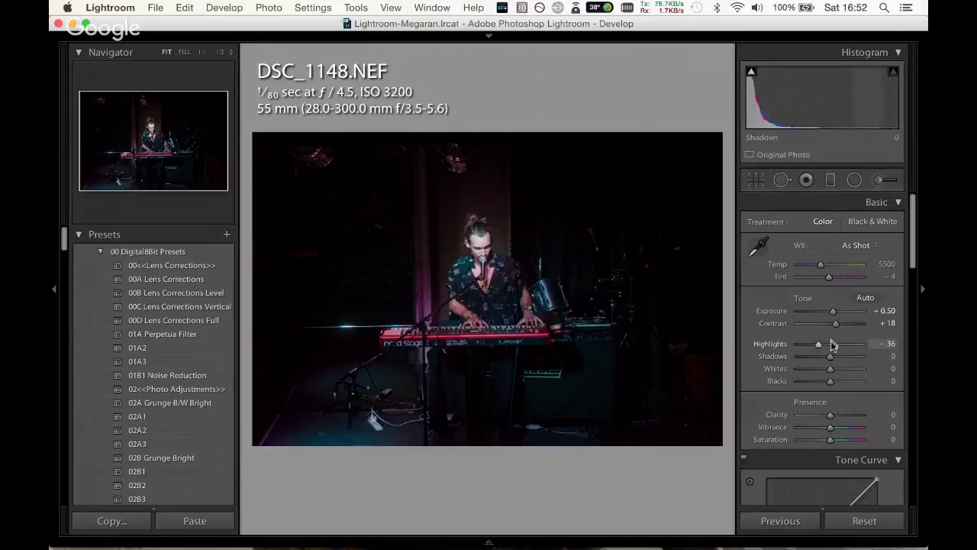
left_click_drag(833, 311, 837, 311)
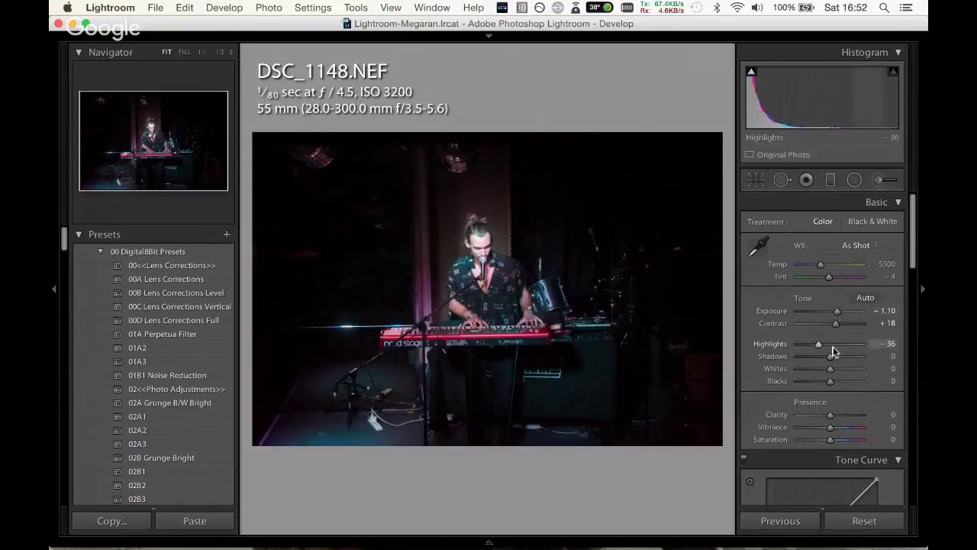
mouse_move(832, 355)
left_mouse_down()
mouse_move(843, 355)
mouse_move(822, 368)
left_mouse_up()
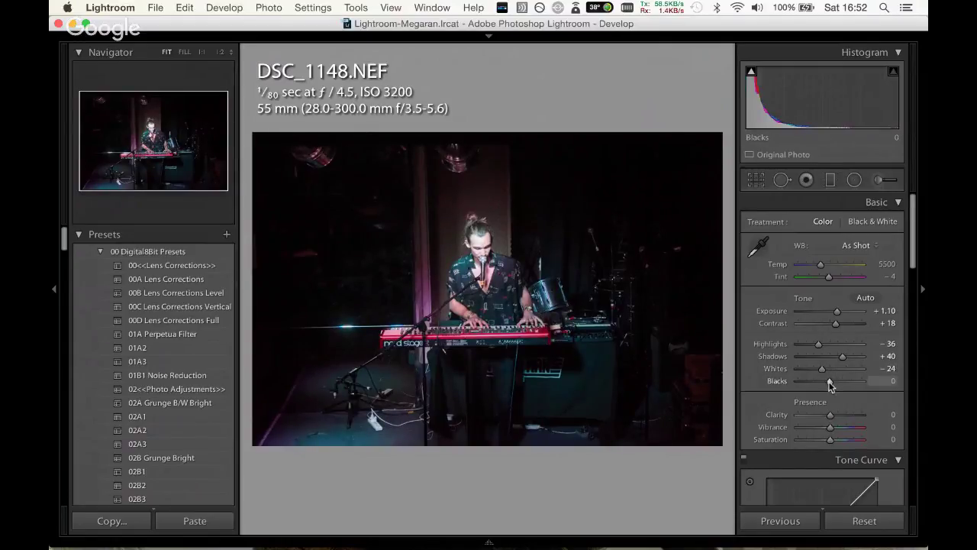
left_click_drag(830, 381, 843, 414)
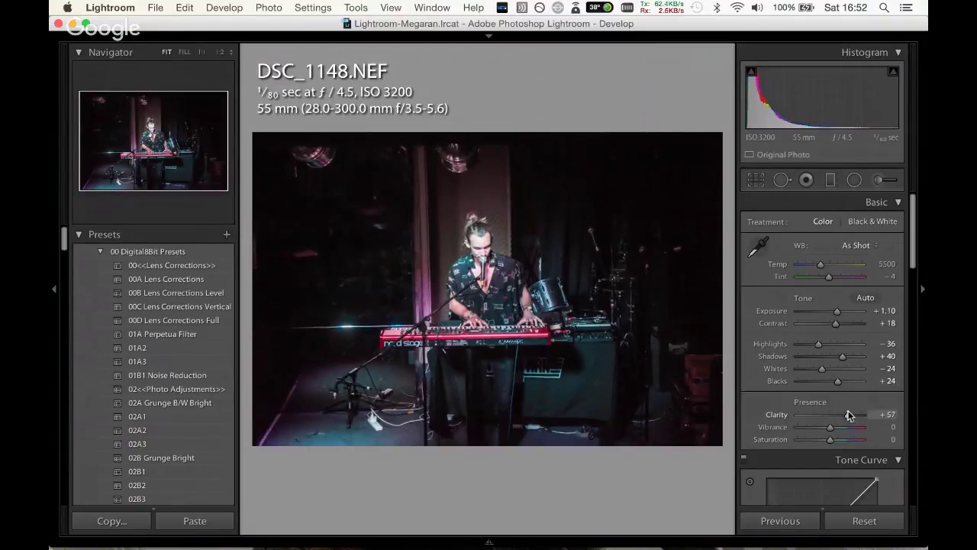
left_click_drag(830, 427, 840, 426)
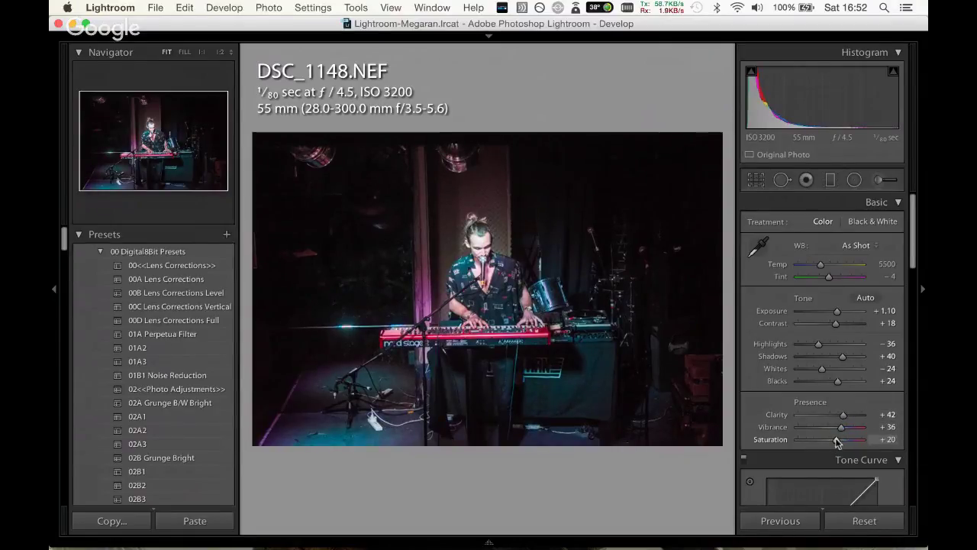
left_click_drag(831, 439, 836, 440)
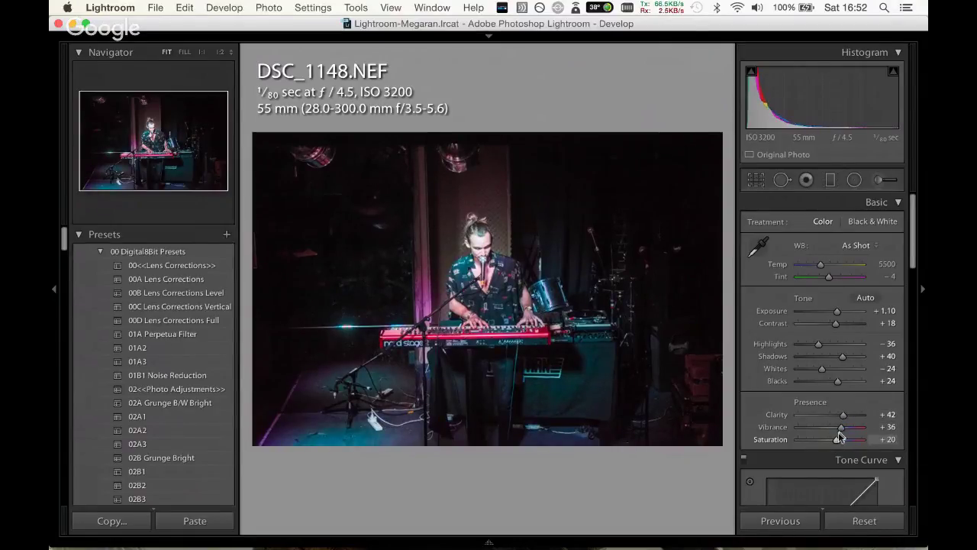
Crop DSC_1148 at original aspect by lowering the top edge and recentring the keyboard player.
left_click(755, 179)
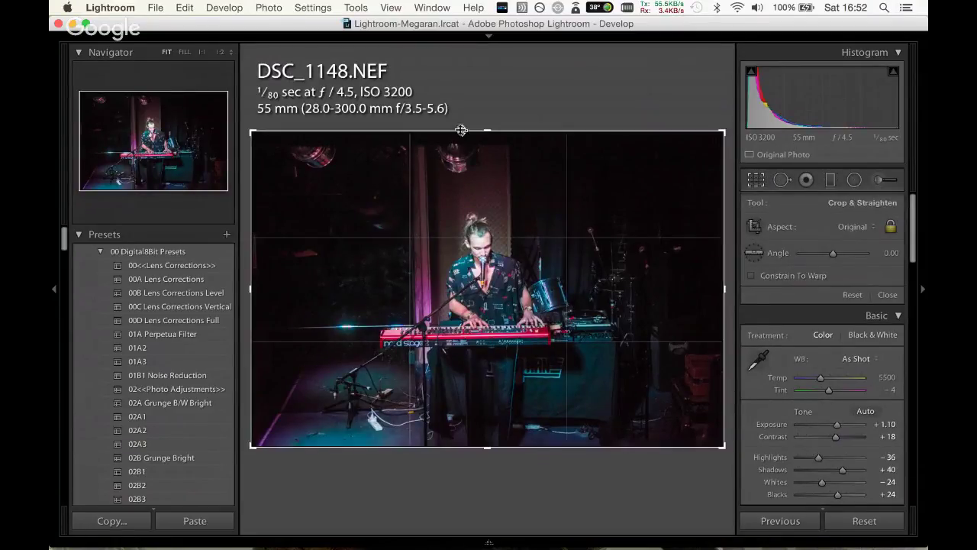
left_click_drag(487, 131, 480, 152)
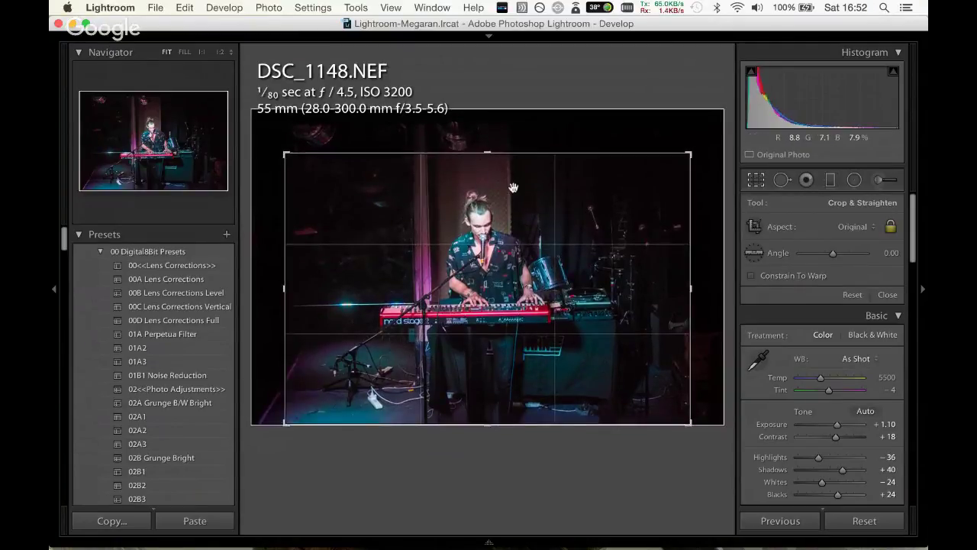
left_click_drag(513, 188, 522, 190)
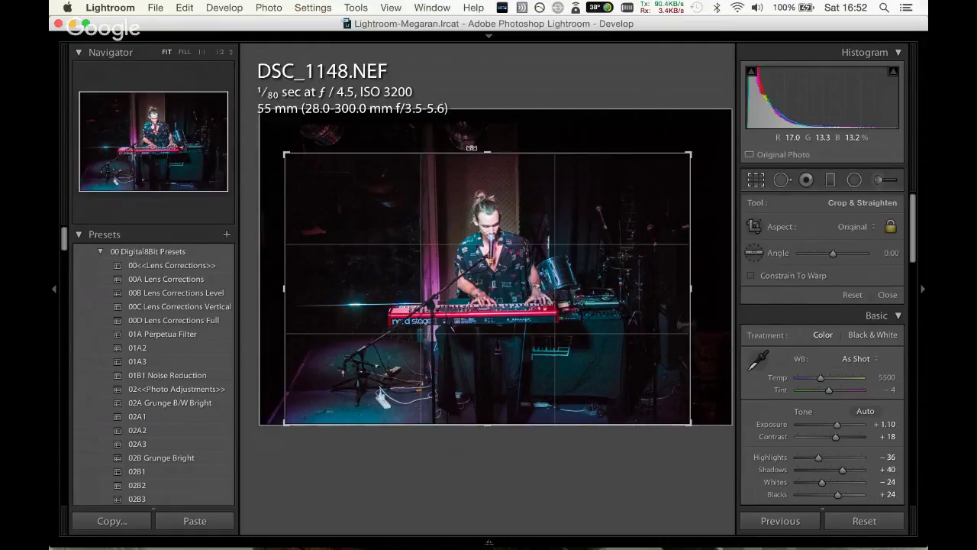
left_click_drag(597, 301, 591, 301)
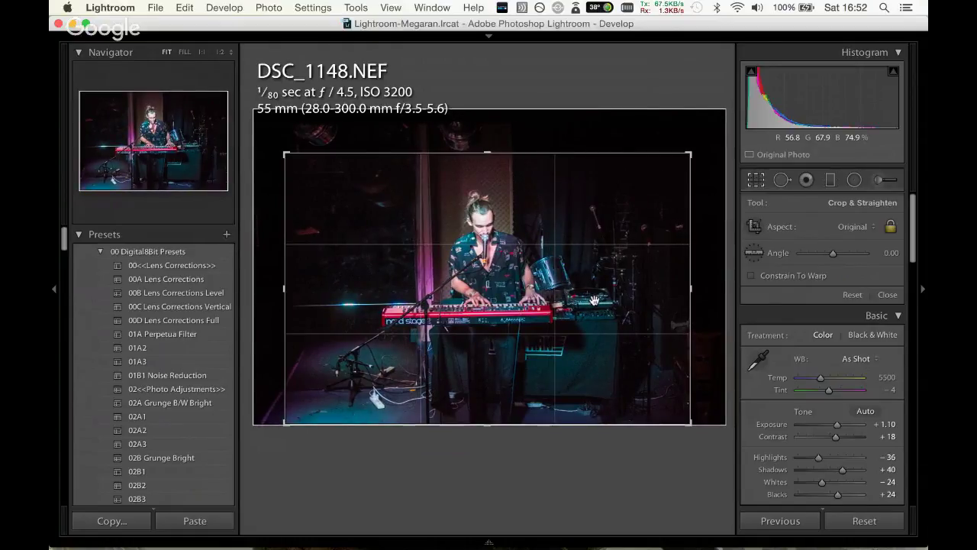
key("Return")
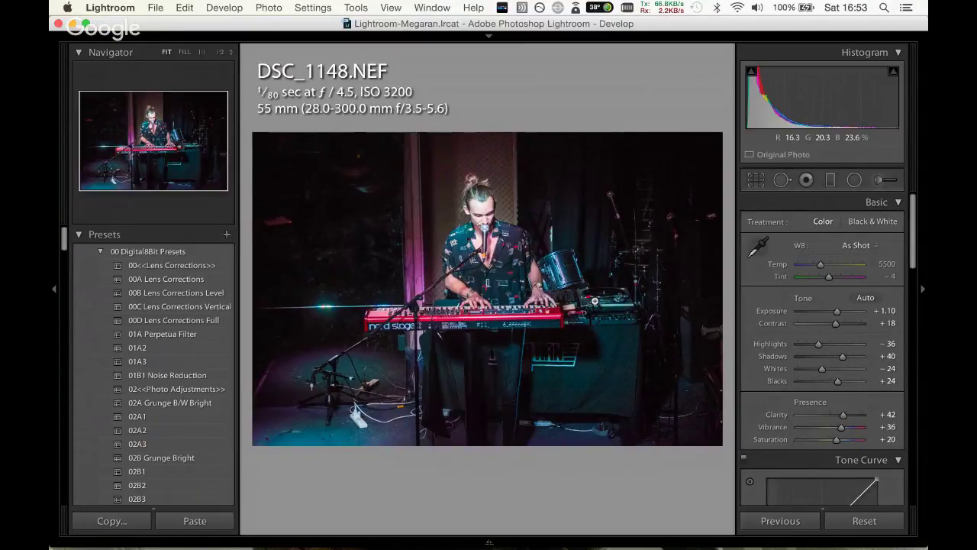
Go to DSC_1166 and lower its top crop edge to trim dark space above the performer.
key("Right")
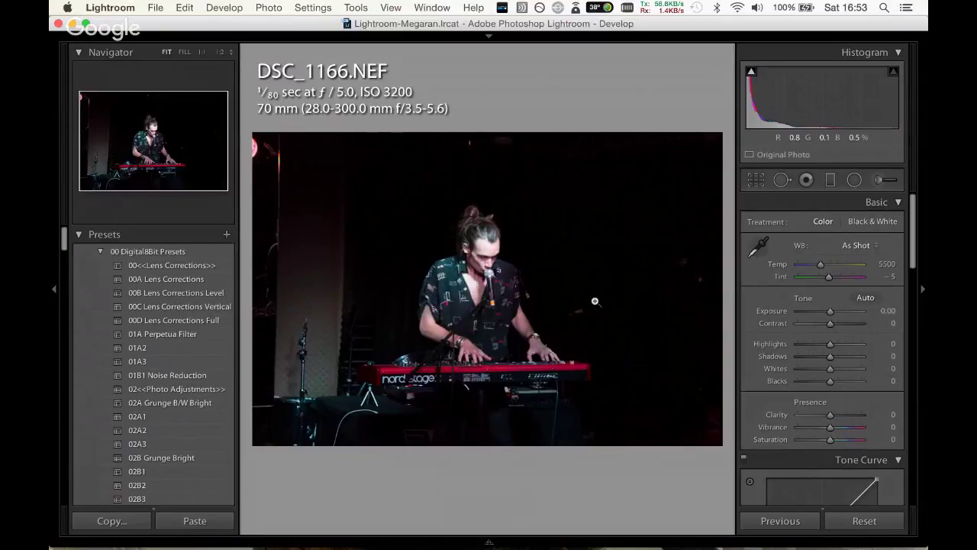
left_click(758, 180)
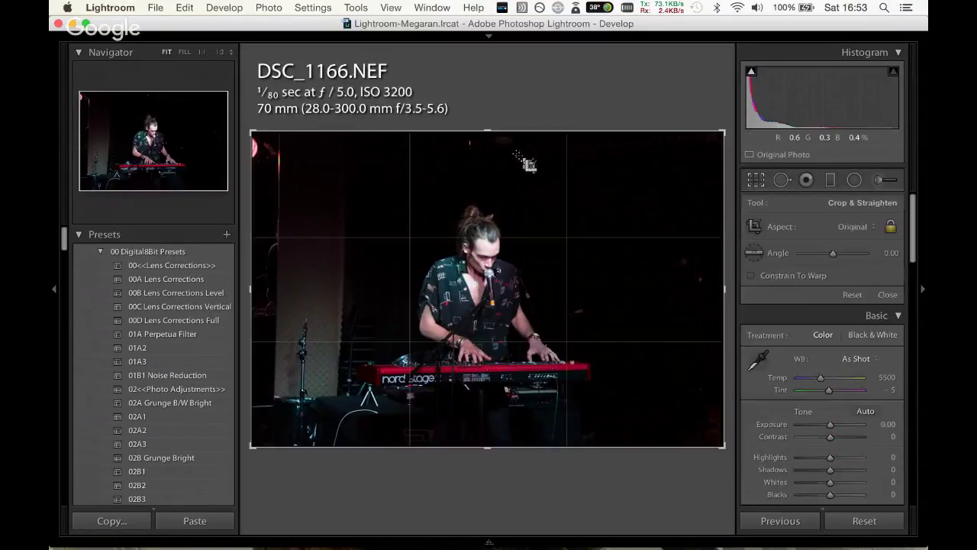
left_click_drag(486, 132, 477, 149)
key("Return")
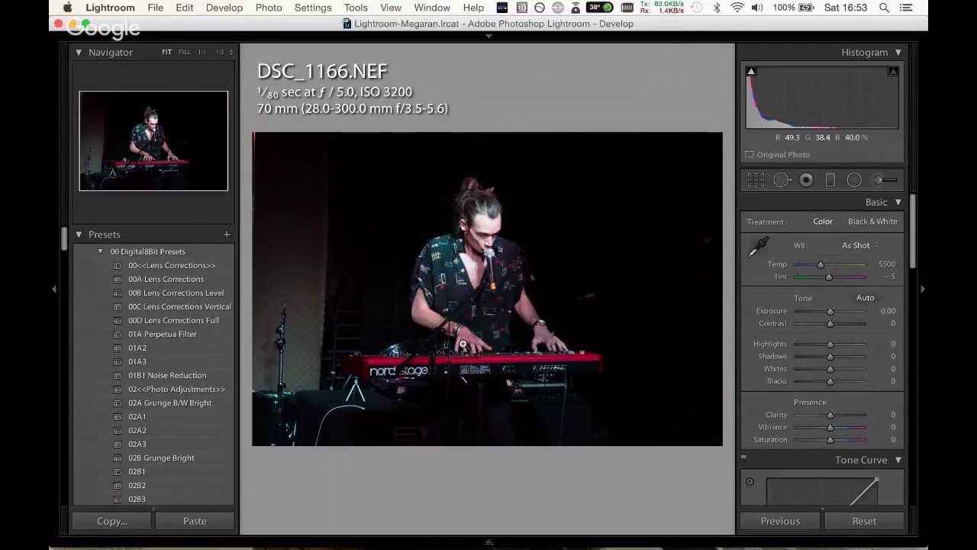
left_click_drag(67, 245, 69, 278)
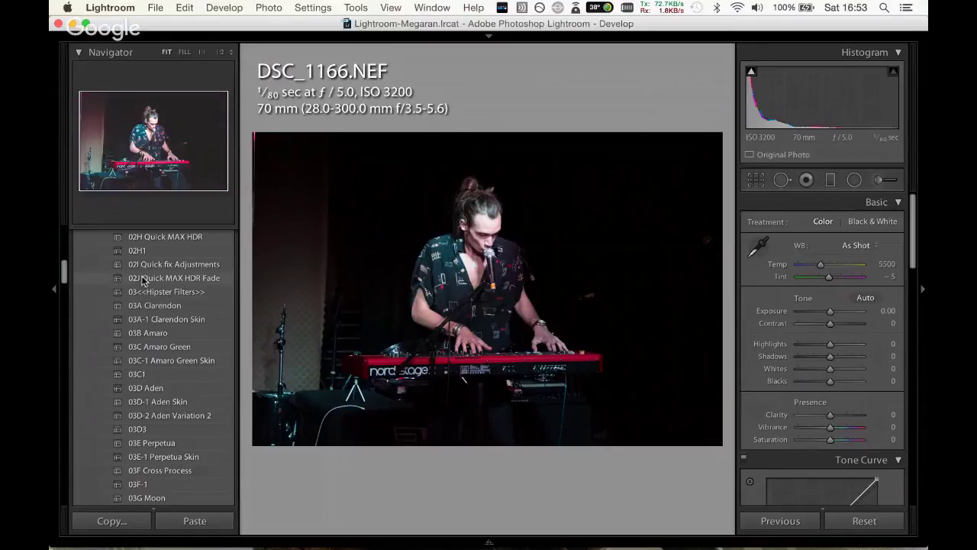
Apply the 02J Quick MAX HDR Fade preset, then set Temp 5011, Clarity +86, Vibrance +57.
left_click(143, 279)
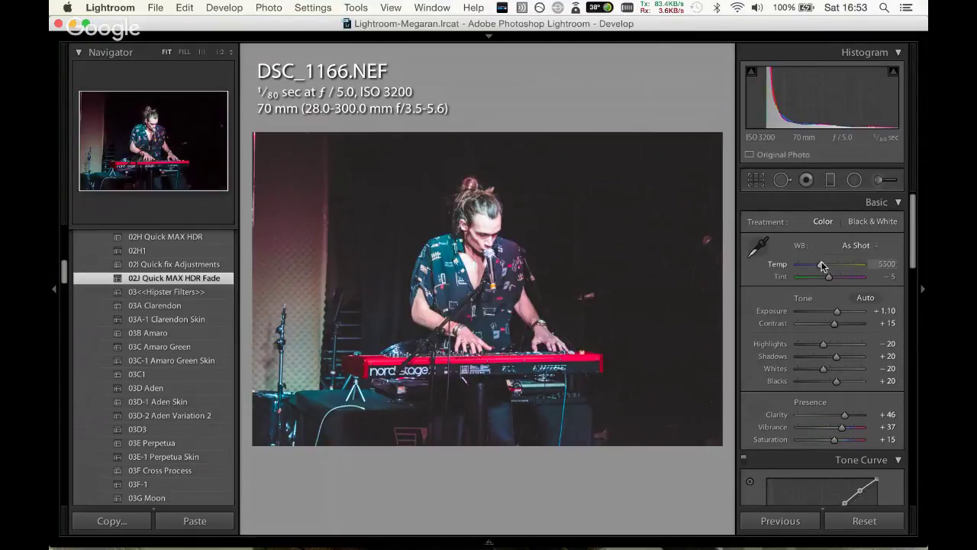
left_click_drag(821, 263, 816, 265)
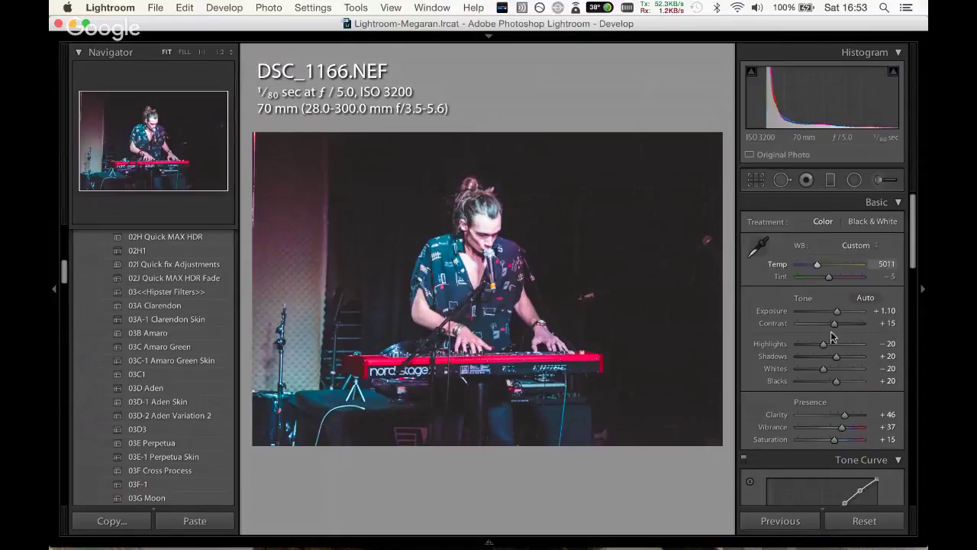
left_click_drag(841, 413, 852, 414)
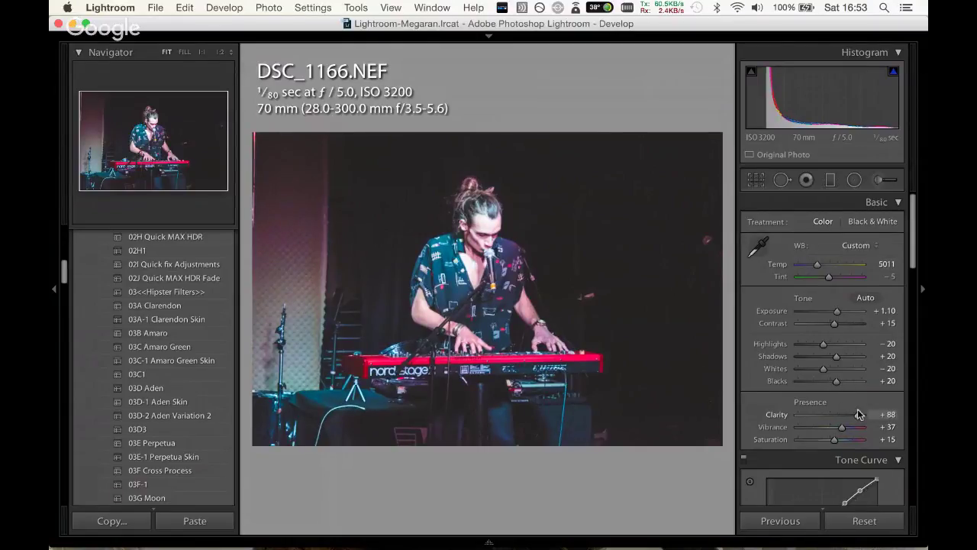
left_click_drag(841, 427, 851, 426)
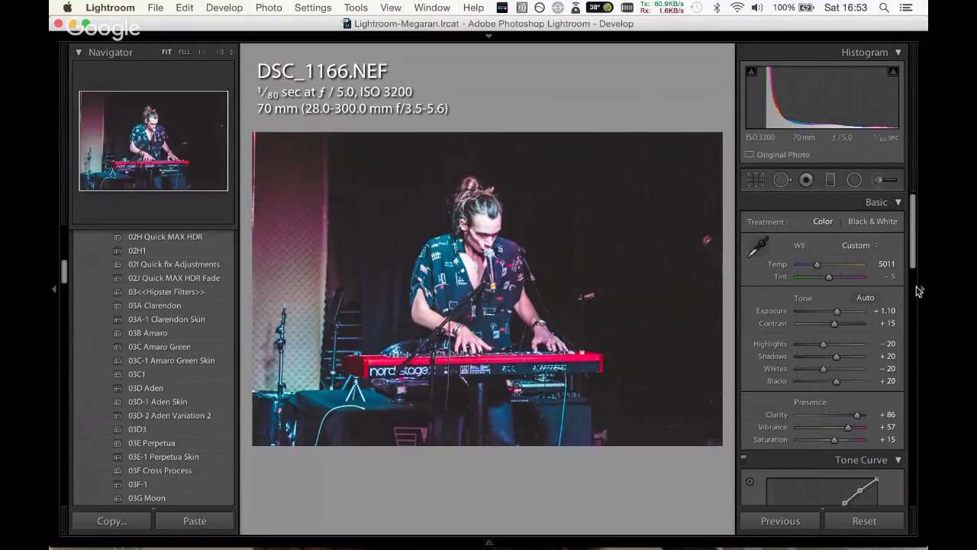
Pull down the tone curve's black point to deepen the shadows.
scroll(916, 284, "down", 10)
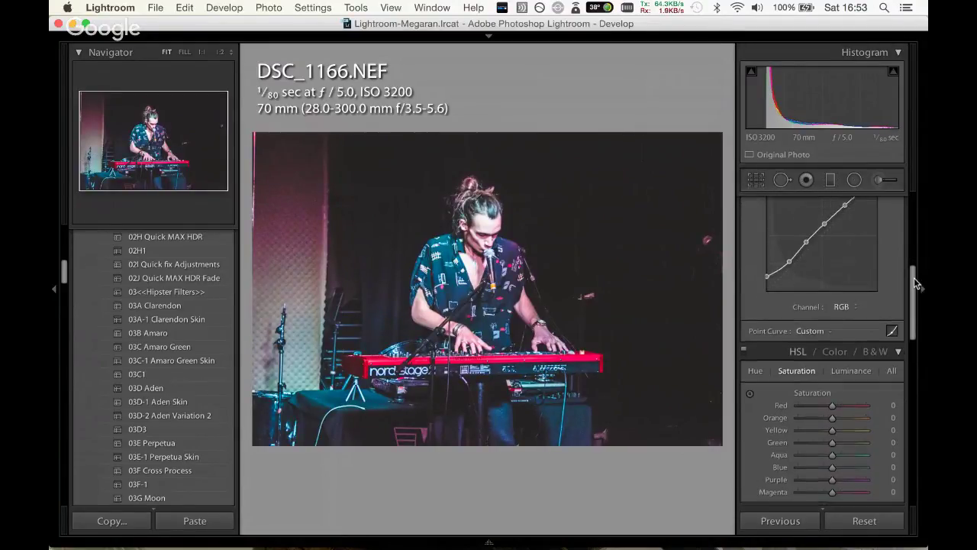
scroll(913, 279, "up", 1)
left_click_drag(768, 291, 764, 305)
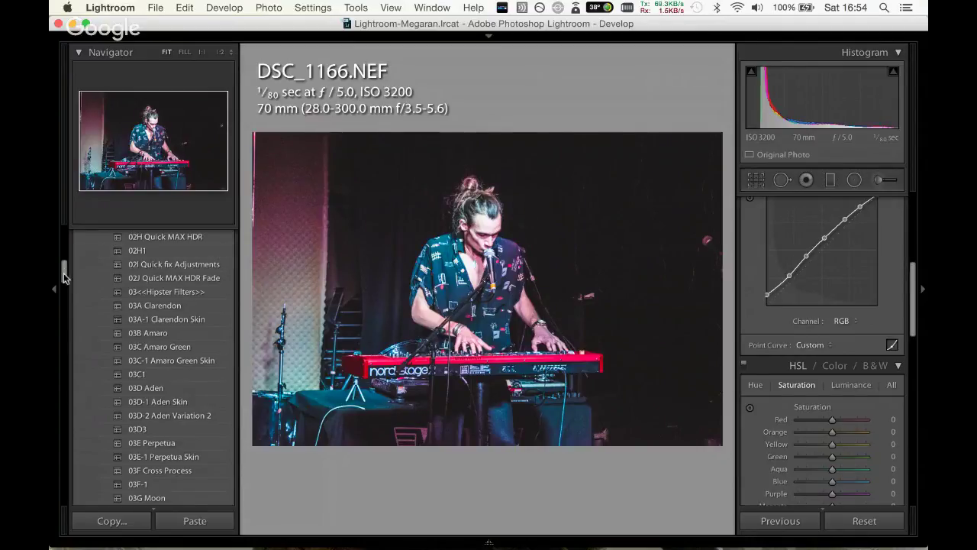
Apply the 01A Perpetua Filter preset from the 00 Digital8Bit Presets folder.
left_click_drag(64, 271, 64, 238)
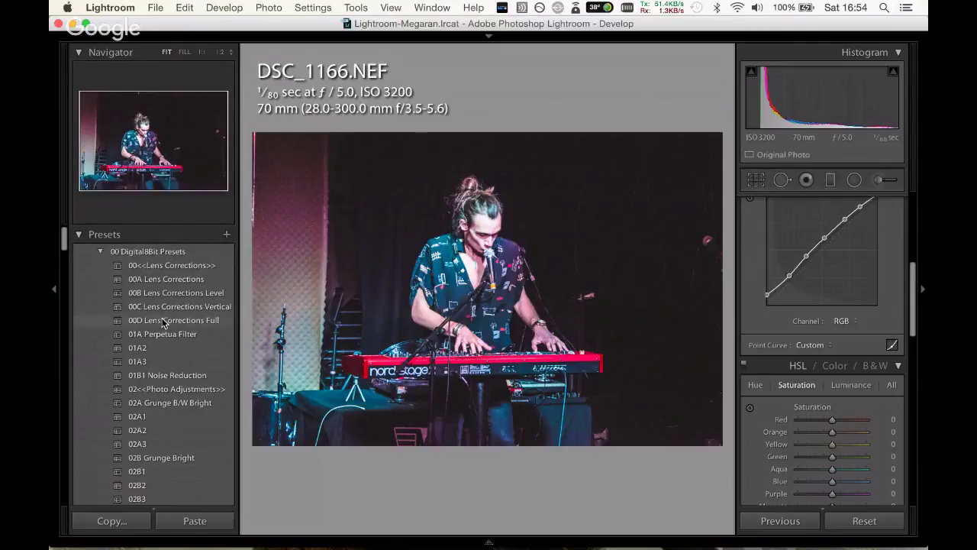
left_click(165, 335)
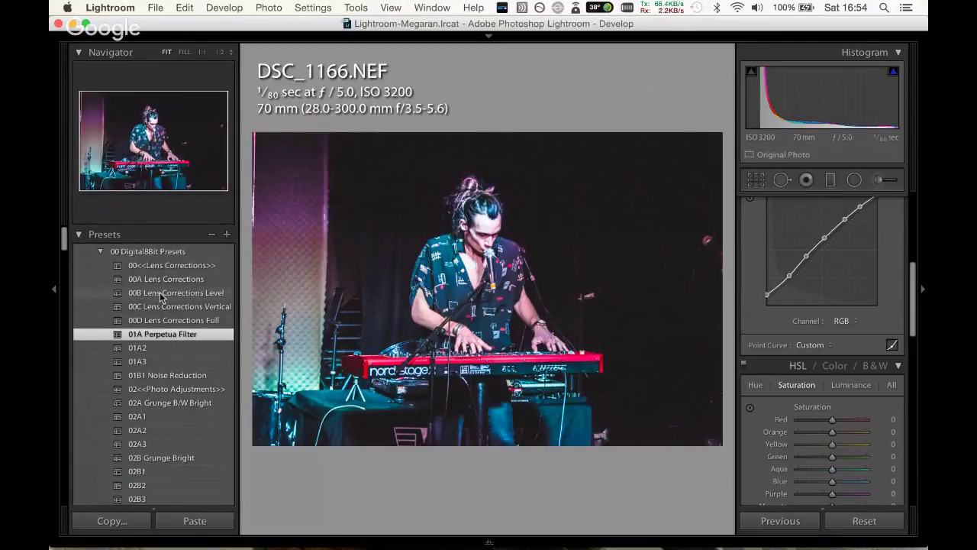
scroll(840, 198, "up", 5)
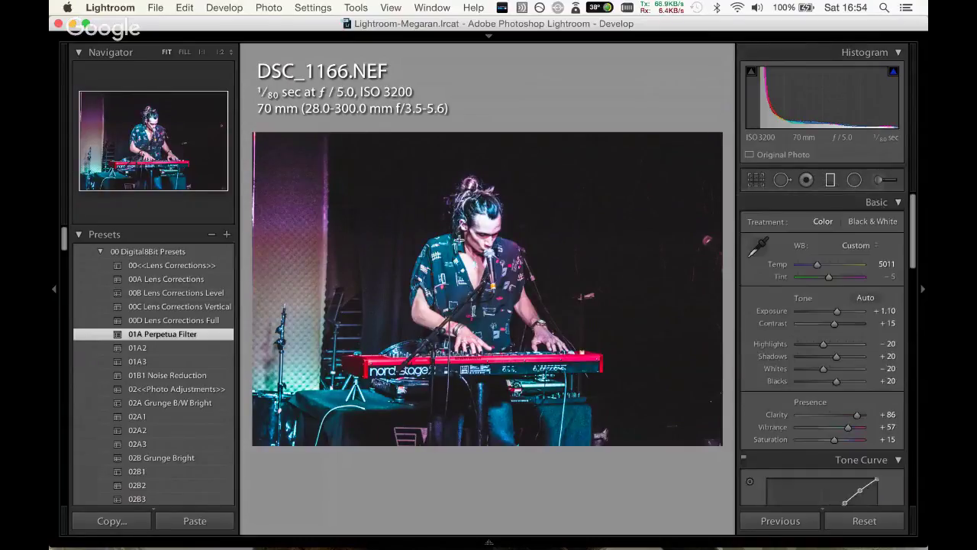
Draw a graduated filter across the photo's middle, extend its top transition, and rotate the lower filter.
key("m")
left_click_drag(507, 220, 507, 260)
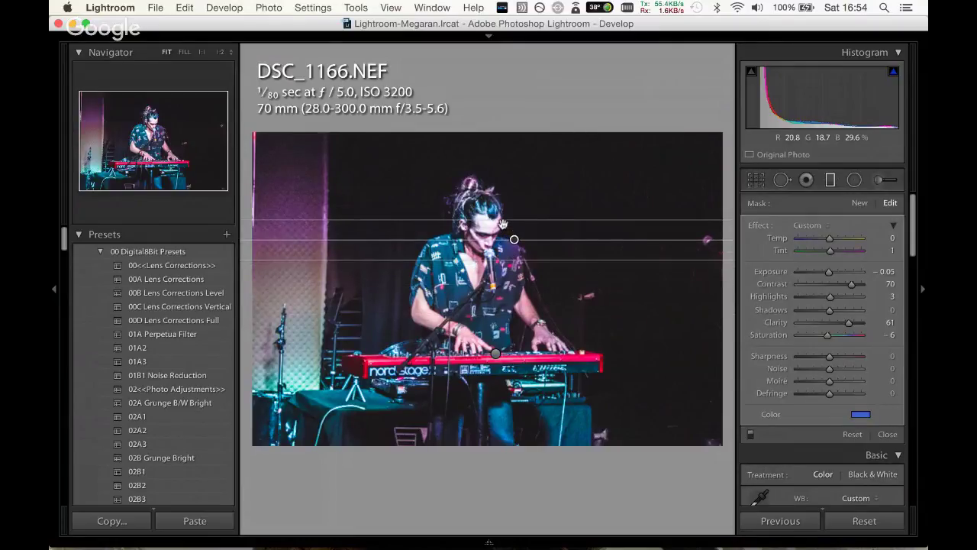
left_click_drag(503, 224, 505, 177)
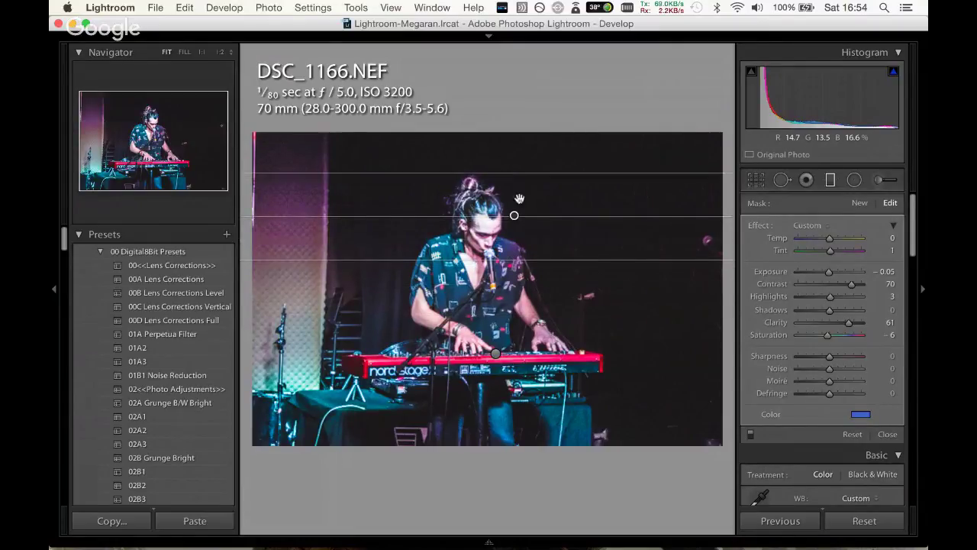
left_click(497, 353)
mouse_move(534, 349)
left_mouse_down()
mouse_move(516, 320)
mouse_move(517, 252)
left_mouse_up()
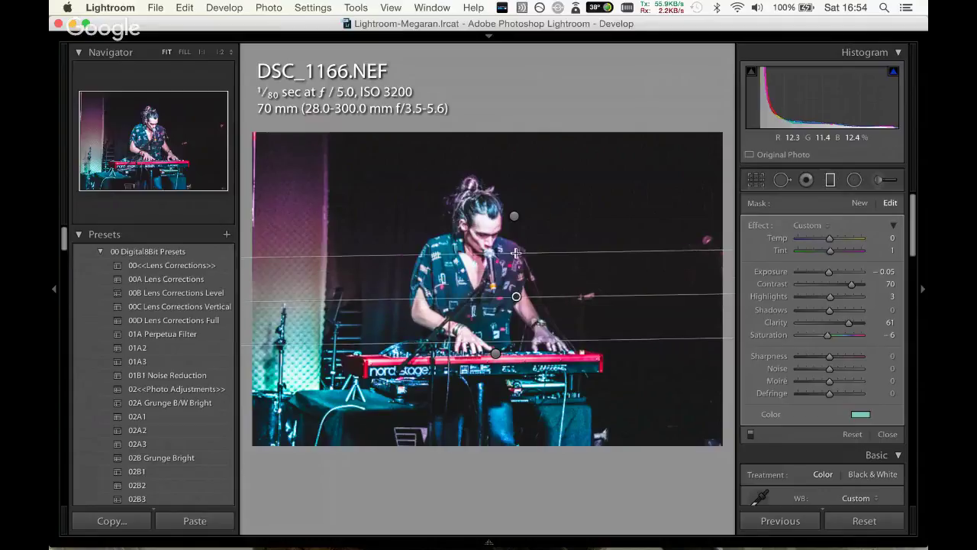
Set the graduated filter's mask colour to yellow-green, then apply the 01B1 Noise Reduction preset.
left_click(860, 414)
left_click_drag(696, 448, 624, 446)
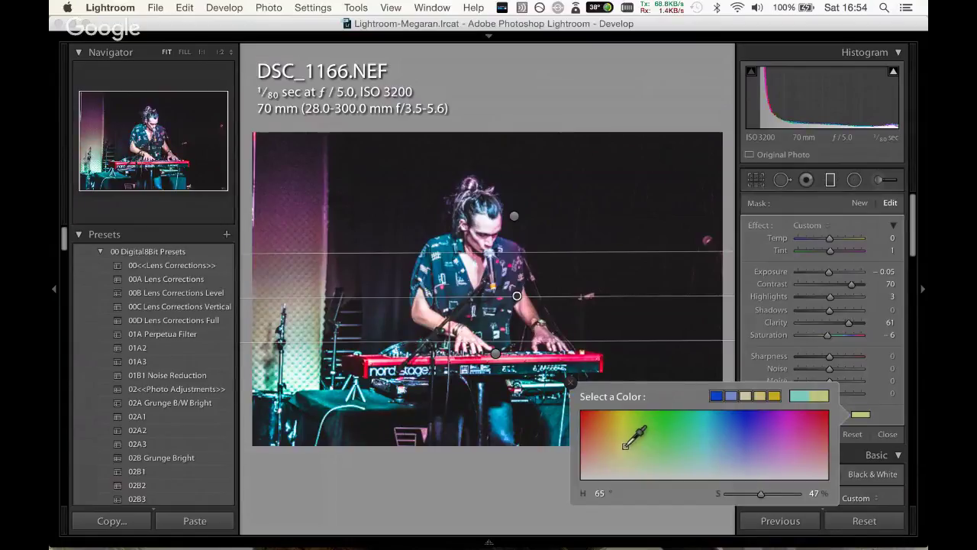
left_click(825, 182)
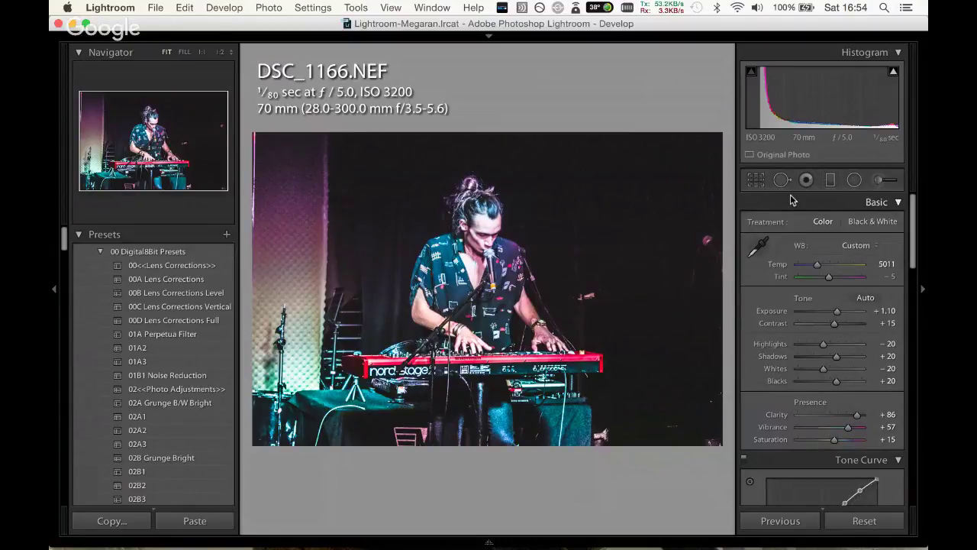
left_click(188, 377)
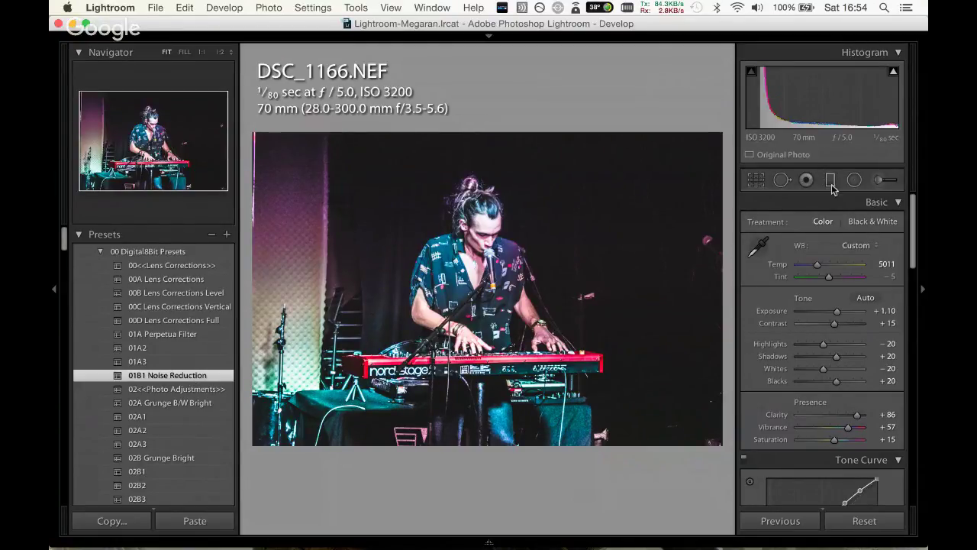
Paint a new brush mask over the dark background on the right, lower-left and left sides.
left_click(880, 182)
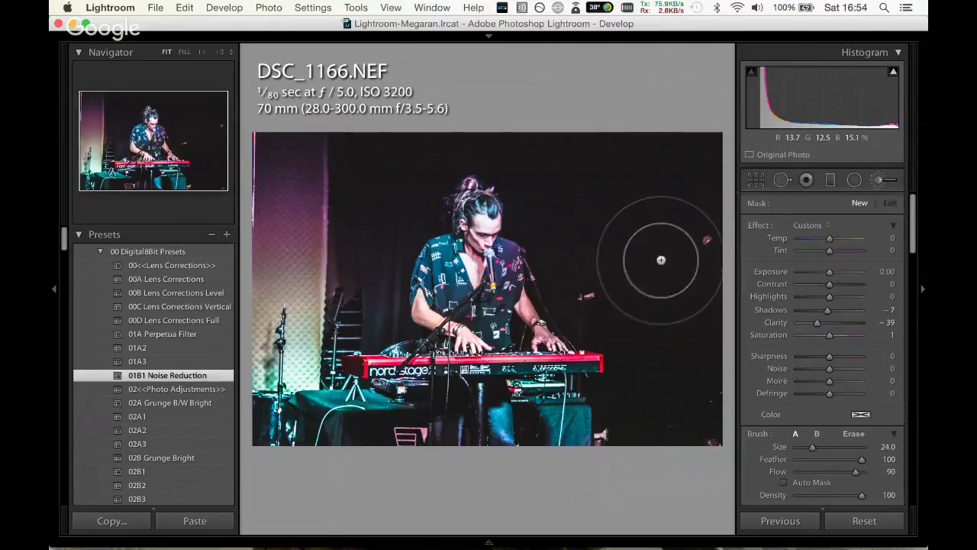
left_click(664, 239)
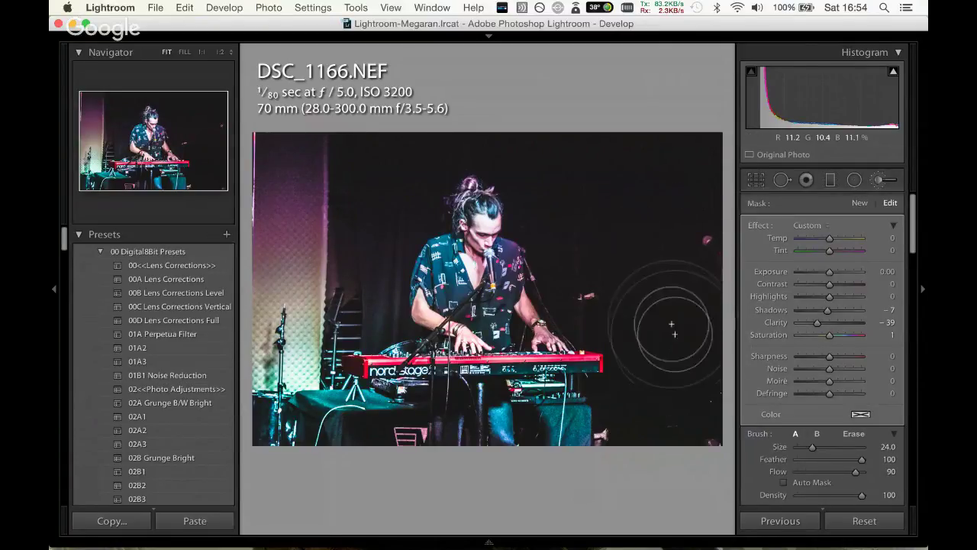
mouse_move(664, 260)
left_mouse_down()
mouse_move(701, 303)
mouse_move(357, 207)
mouse_move(348, 265)
mouse_move(710, 181)
left_mouse_up()
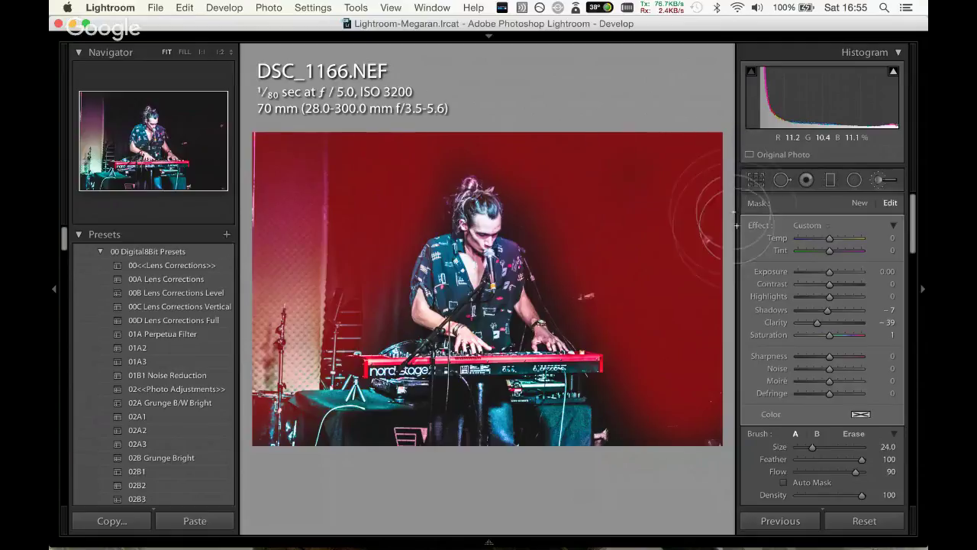
mouse_move(431, 359)
left_mouse_down()
mouse_move(348, 306)
mouse_move(290, 420)
left_mouse_up()
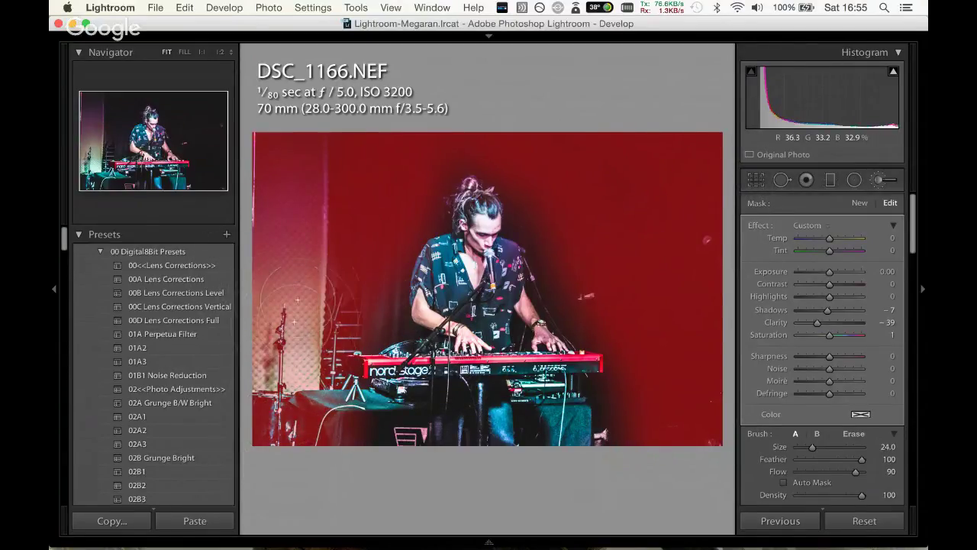
left_click_drag(290, 424, 461, 132)
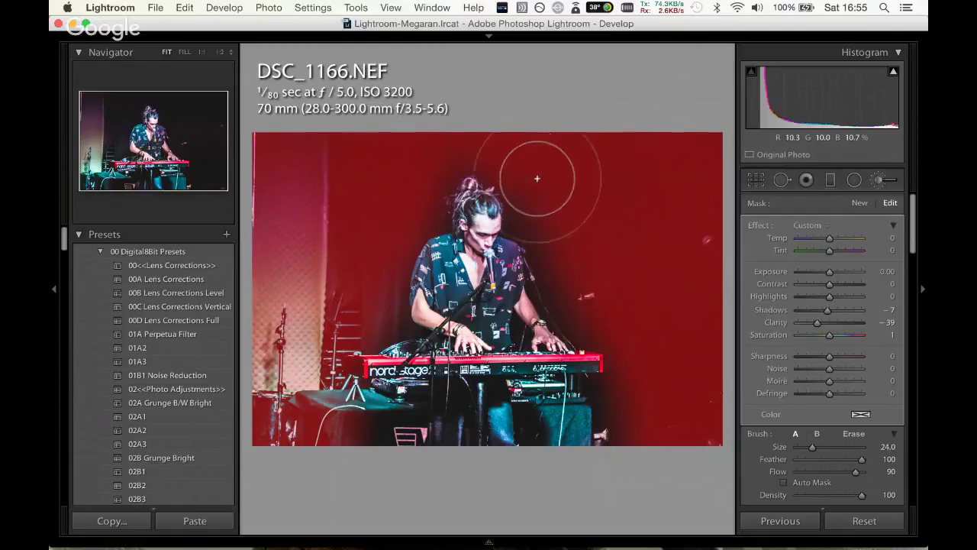
Hide the mask overlay and set the brushed area's Sharpness and Clarity to -100.
key("o")
left_click_drag(829, 356, 769, 361)
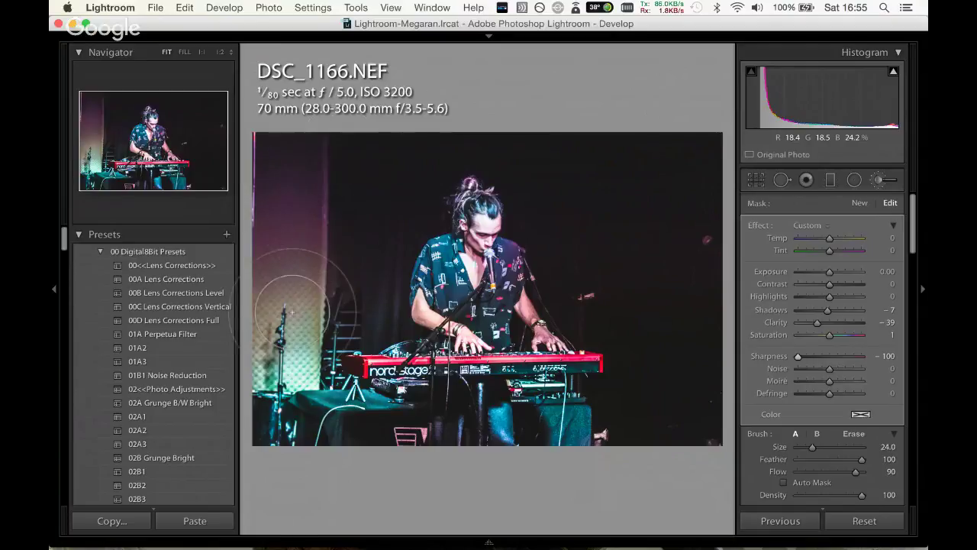
left_click_drag(773, 322, 748, 319)
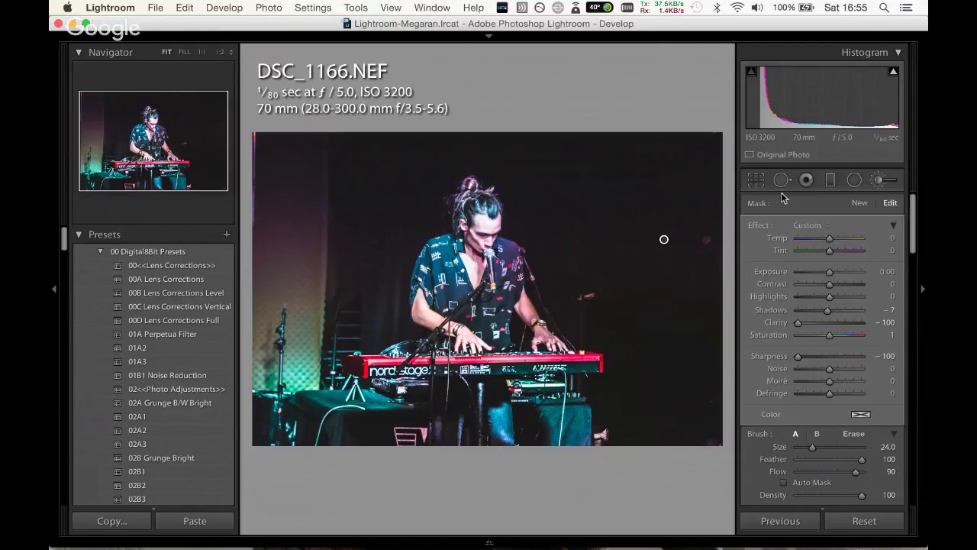
Pull the crop in slightly on the left and right, apply it, and advance to DSC_1169.
left_click(755, 180)
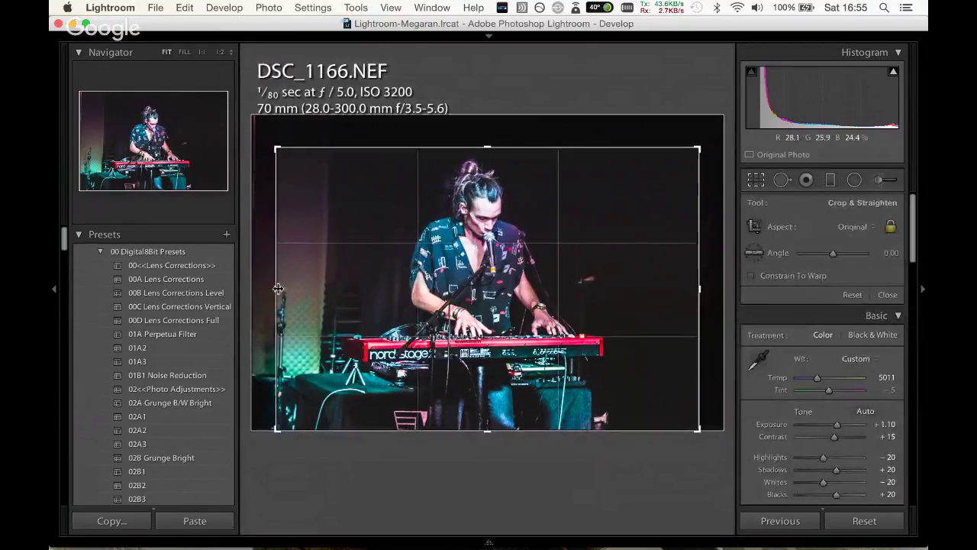
left_click_drag(277, 290, 284, 290)
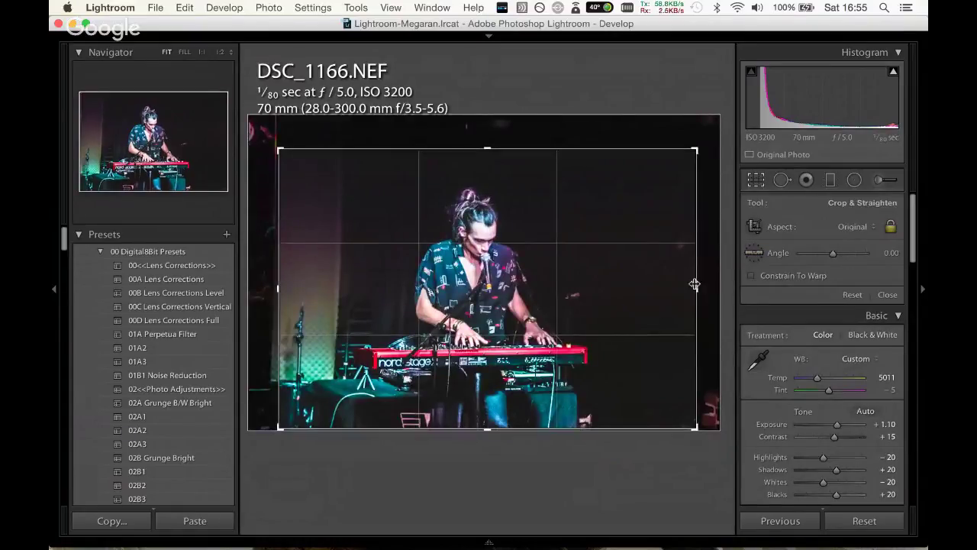
left_click_drag(696, 283, 690, 283)
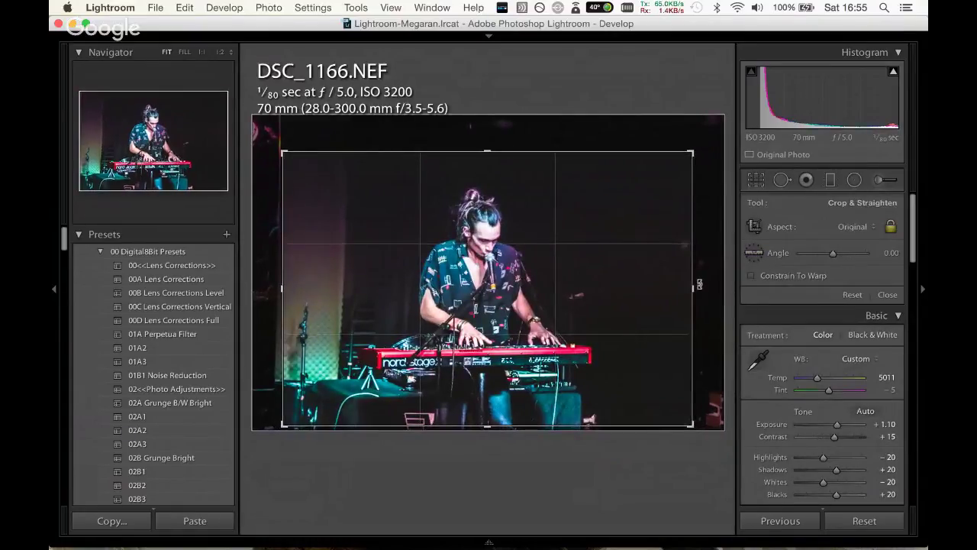
key("Return")
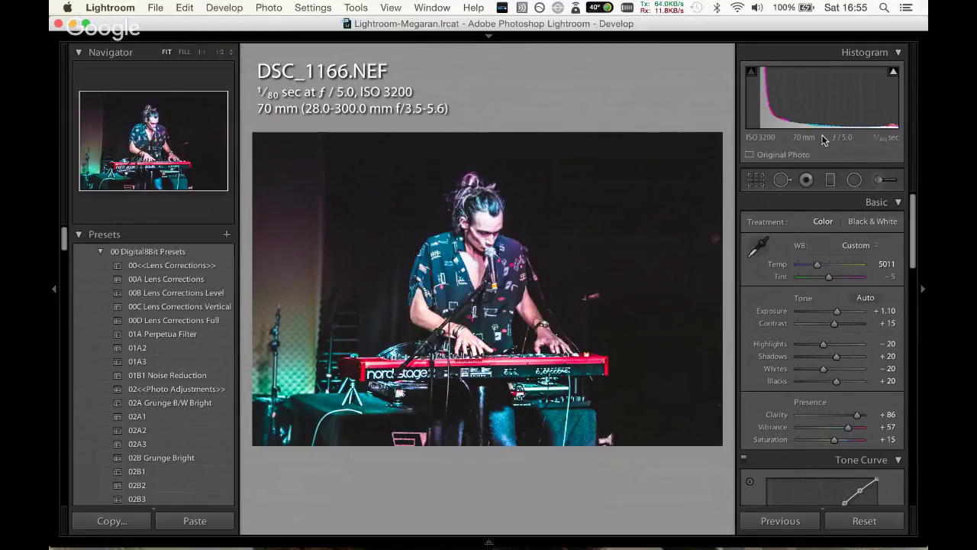
key("Right")
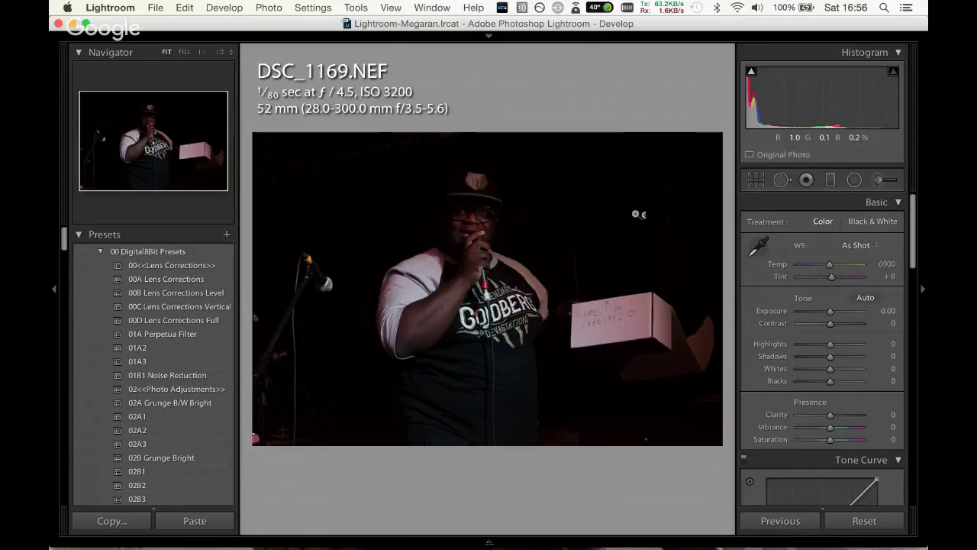
Shrink the crop frame from the left around the singer and box, then apply it.
left_click(756, 179)
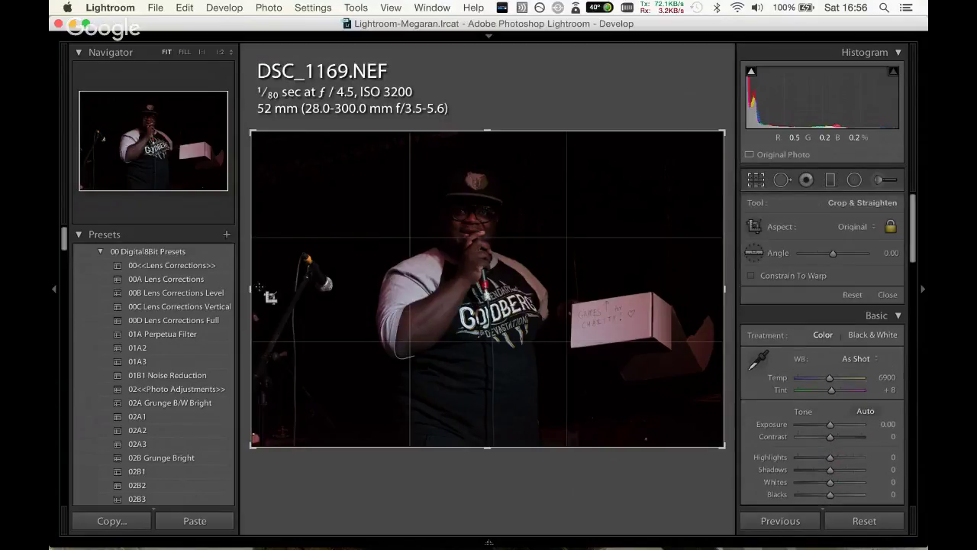
left_click_drag(251, 287, 279, 283)
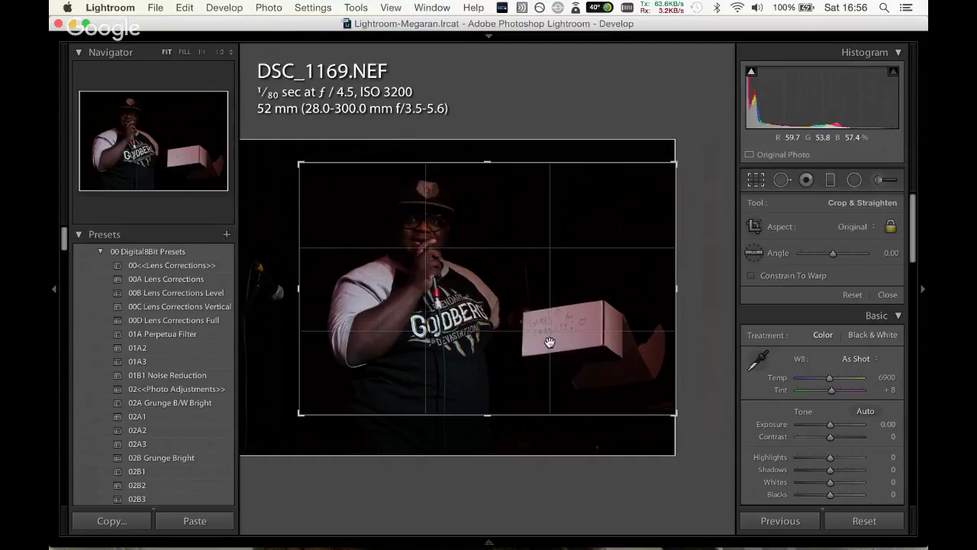
double_click(549, 342)
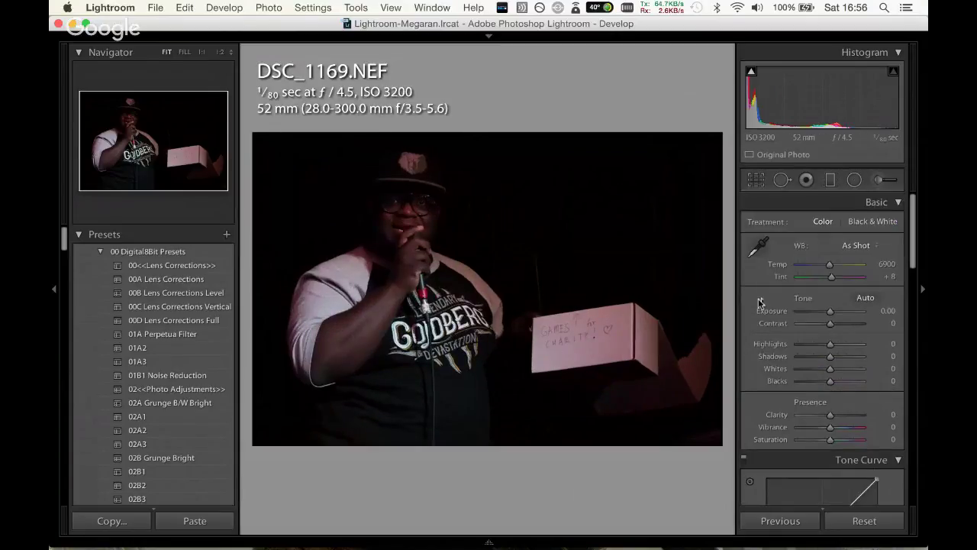
Apply Auto tone (exposure +1.70, contrast -25, whites +23, blacks +24) and cool Temp to 5071.
left_click(864, 298)
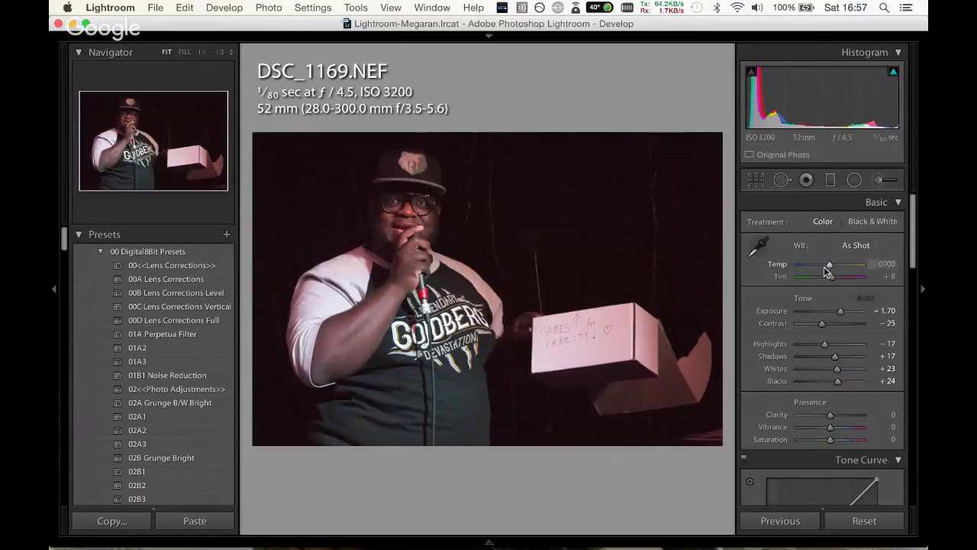
left_click_drag(827, 266, 818, 266)
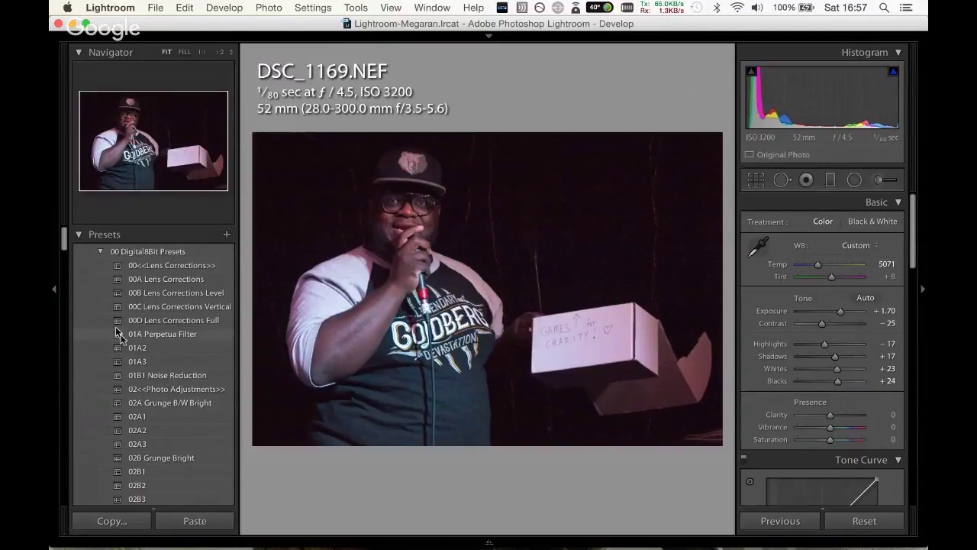
left_click_drag(66, 235, 64, 239)
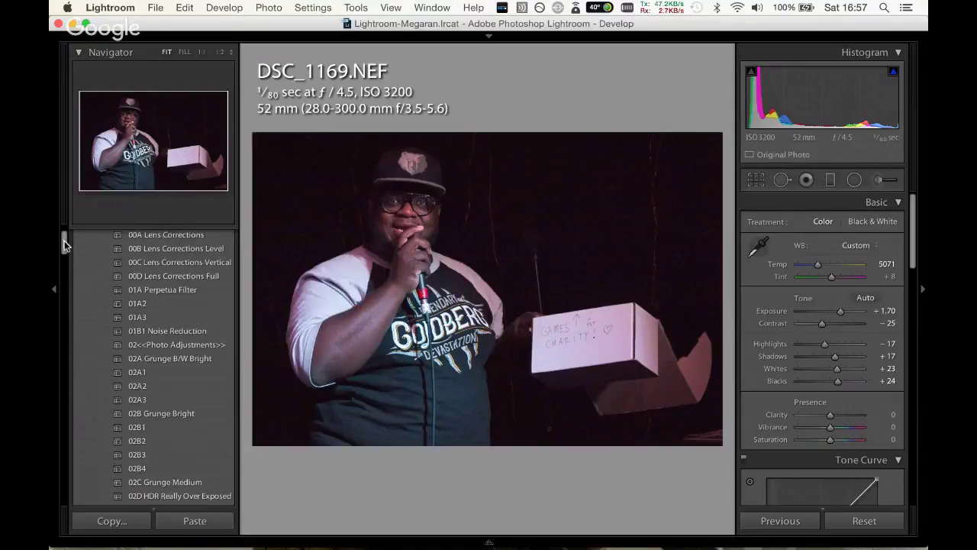
Apply the 02A Grunge B/W Bright preset and raise Shadows, undoing a Highlights tweak.
left_click(169, 359)
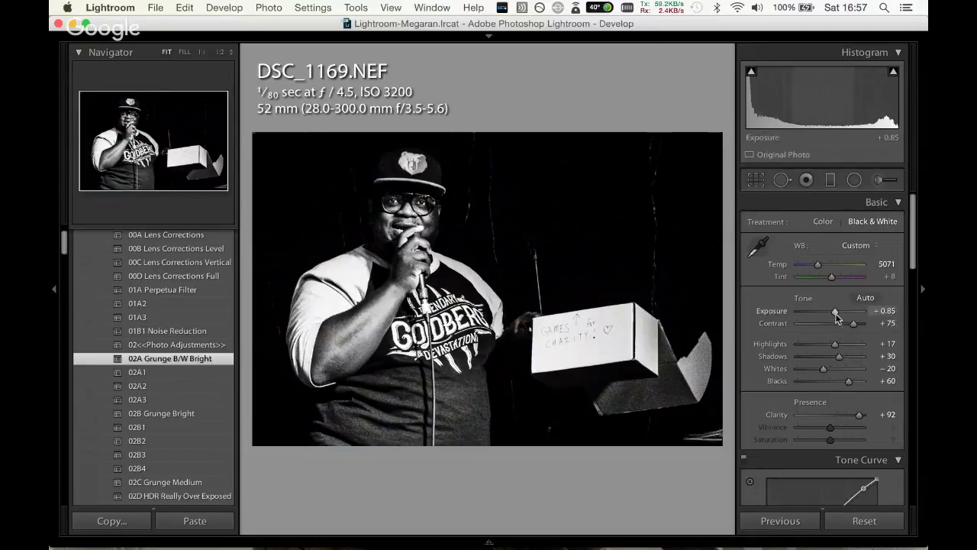
left_click_drag(834, 343, 848, 344)
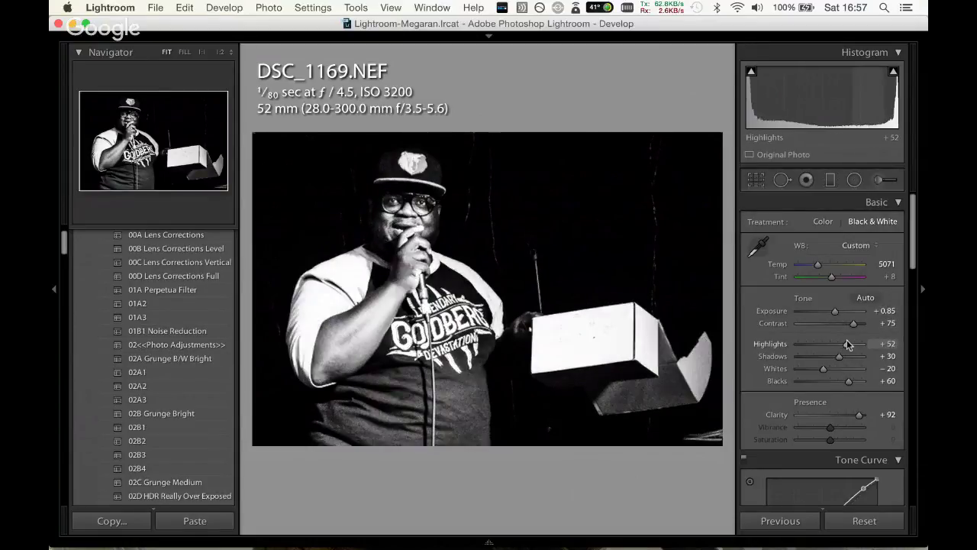
key("super+z")
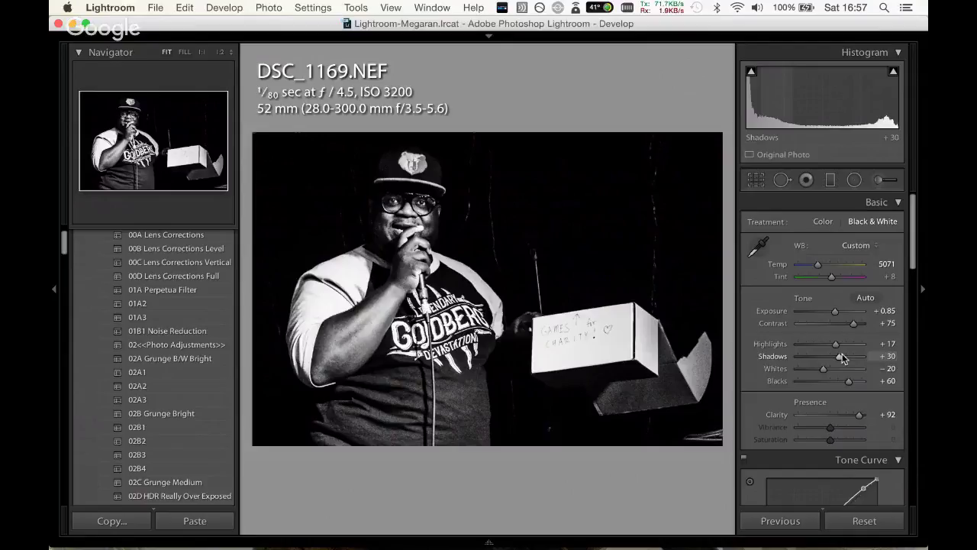
mouse_move(841, 356)
left_mouse_down()
mouse_move(858, 368)
mouse_move(845, 358)
mouse_move(834, 372)
mouse_move(809, 369)
left_mouse_up()
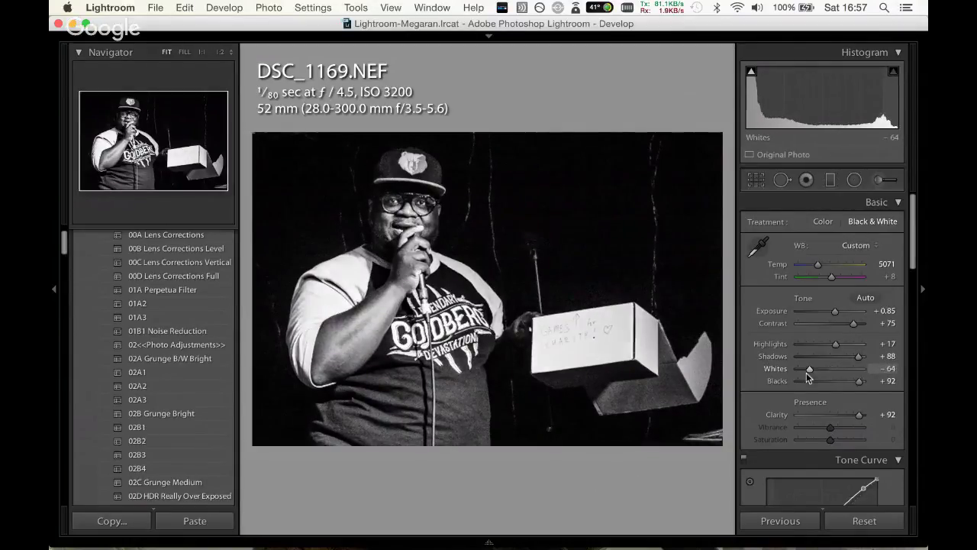
left_click(879, 180)
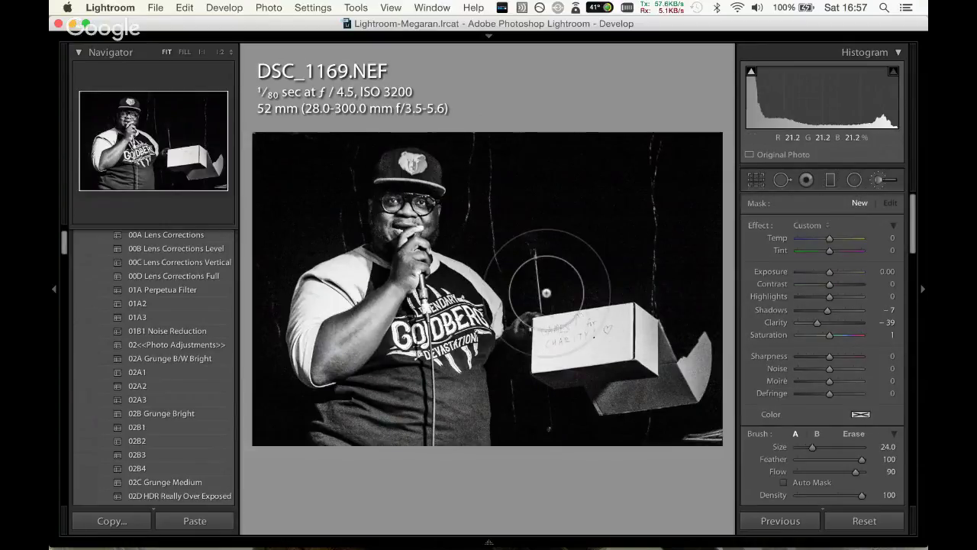
Shrink the brush, paint over the box's handwriting, and set its Clarity to 62.
scroll(557, 286, "down", 4)
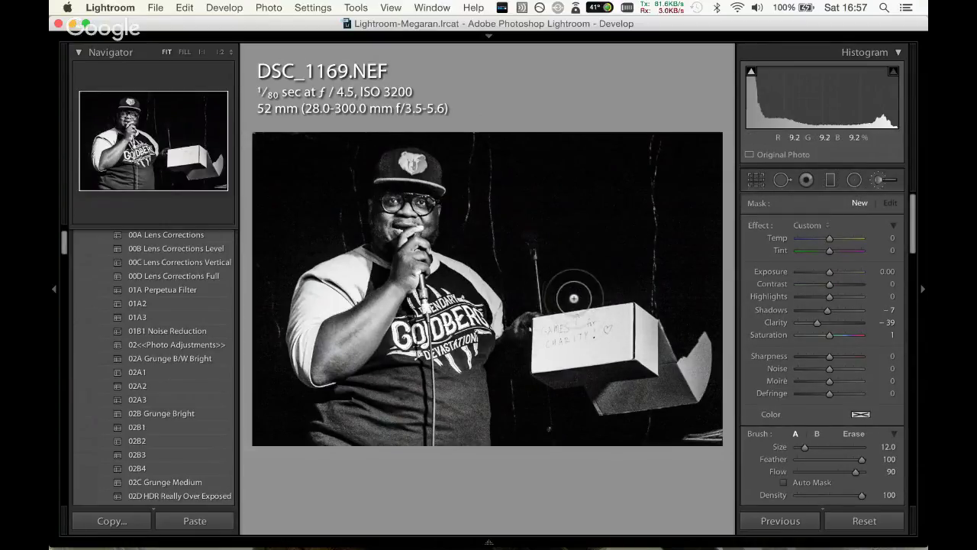
scroll(573, 298, "down", 2)
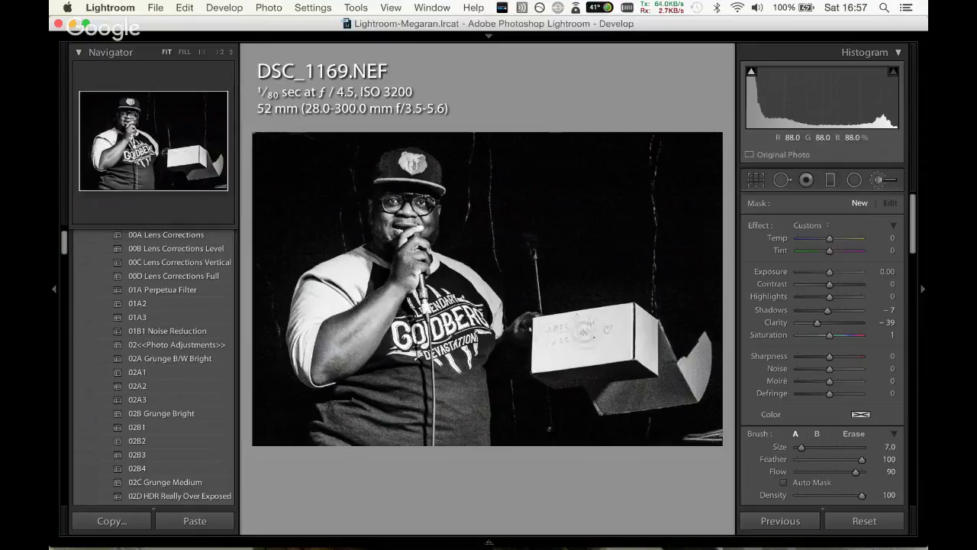
left_click_drag(582, 333, 588, 331)
left_click_drag(817, 322, 848, 328)
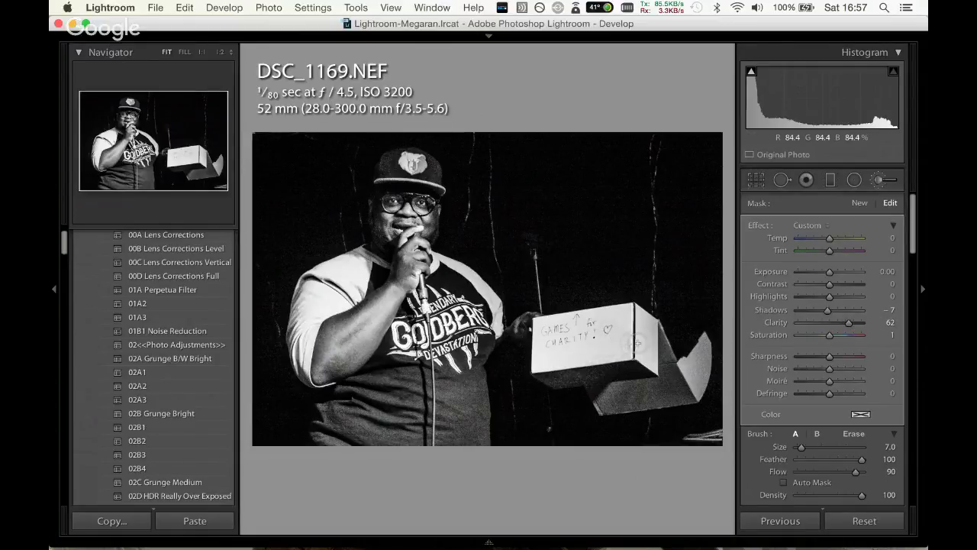
Erase the mask along the box's lower edge, then close the Adjustment Brush.
key("alt")
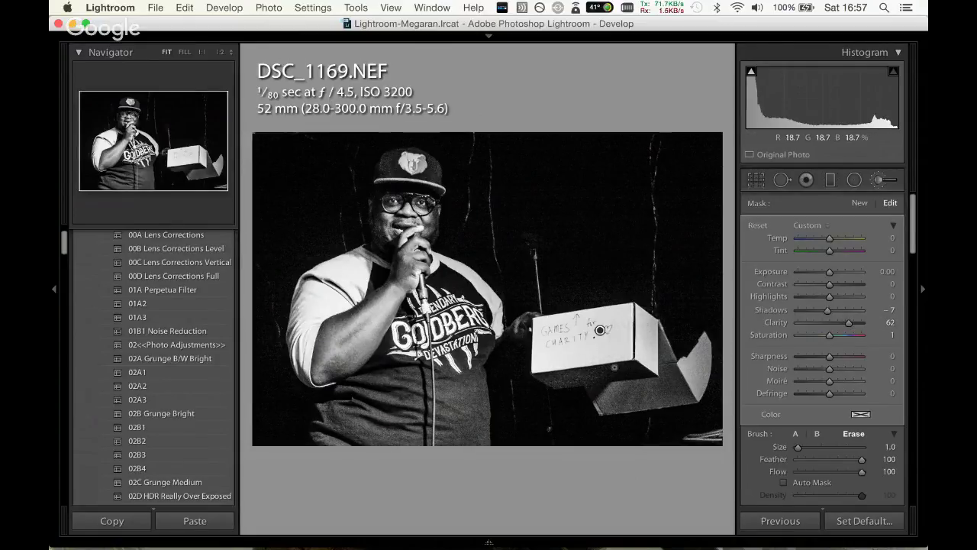
scroll(622, 373, "up", 1)
left_click_drag(620, 376, 546, 379)
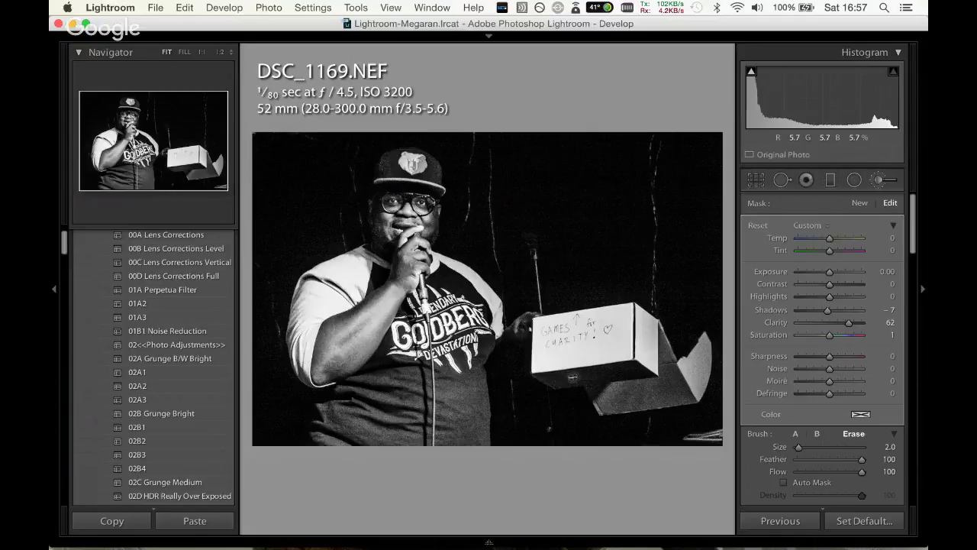
left_click_drag(546, 380, 584, 375)
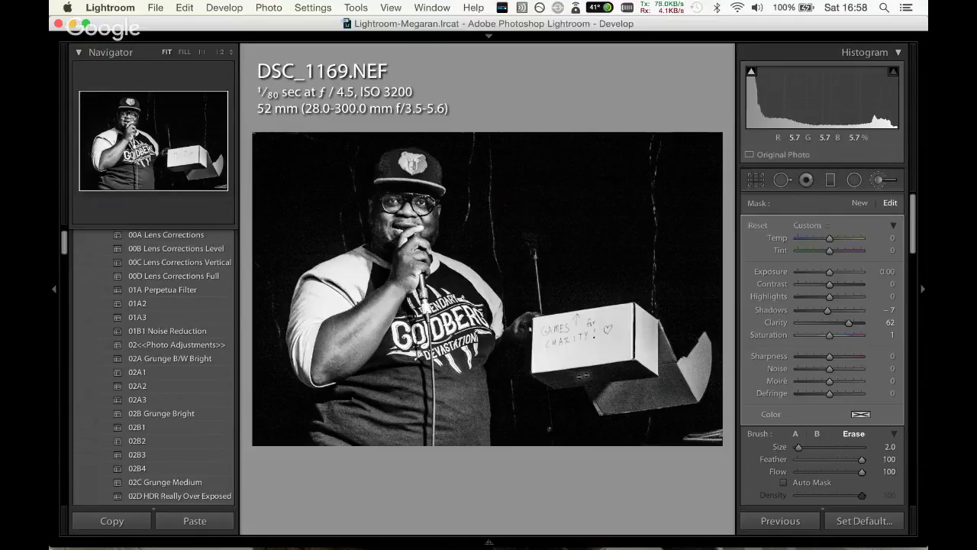
left_click(878, 179)
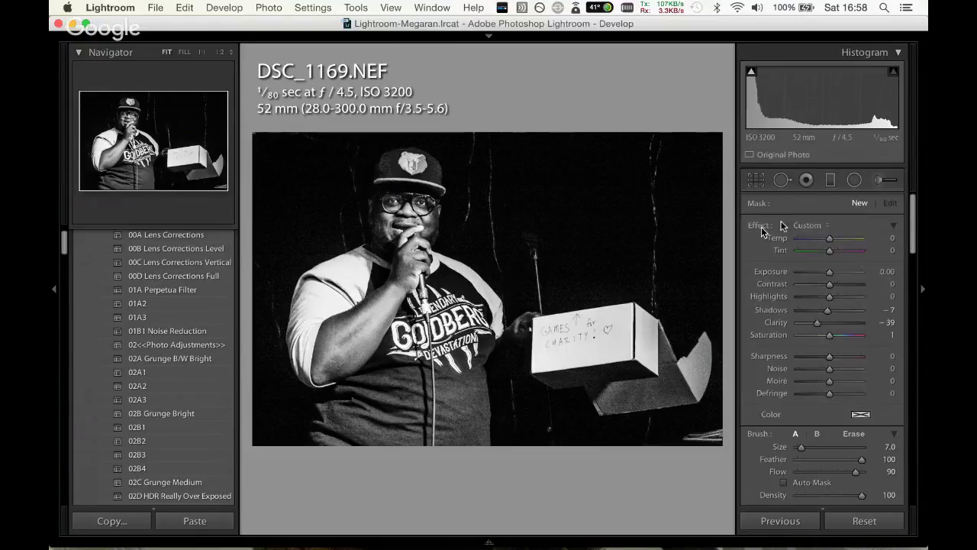
Apply the 01B1 Noise Reduction preset, scroll the right panel, and advance to DSC_1191.
left_click(175, 331)
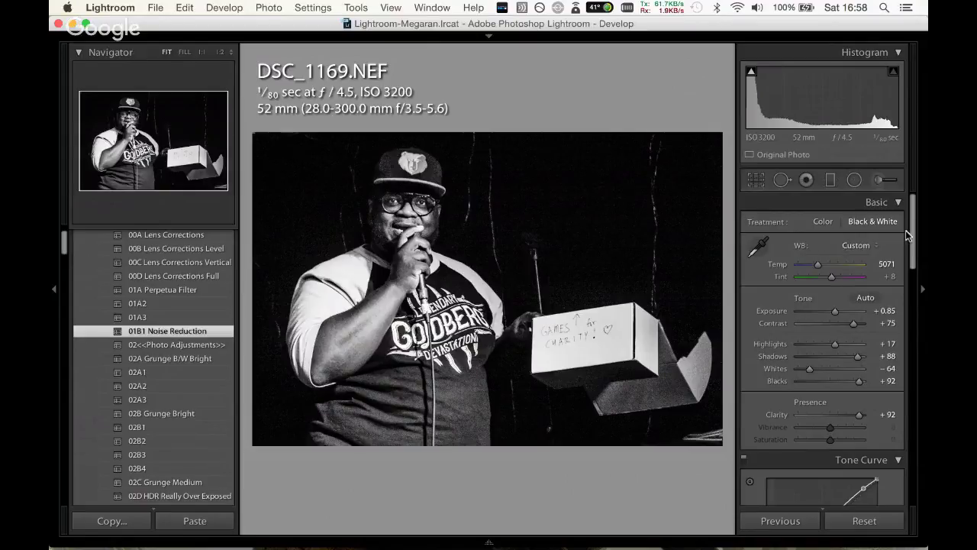
mouse_move(909, 235)
left_mouse_down()
mouse_move(927, 420)
mouse_move(924, 307)
left_mouse_up()
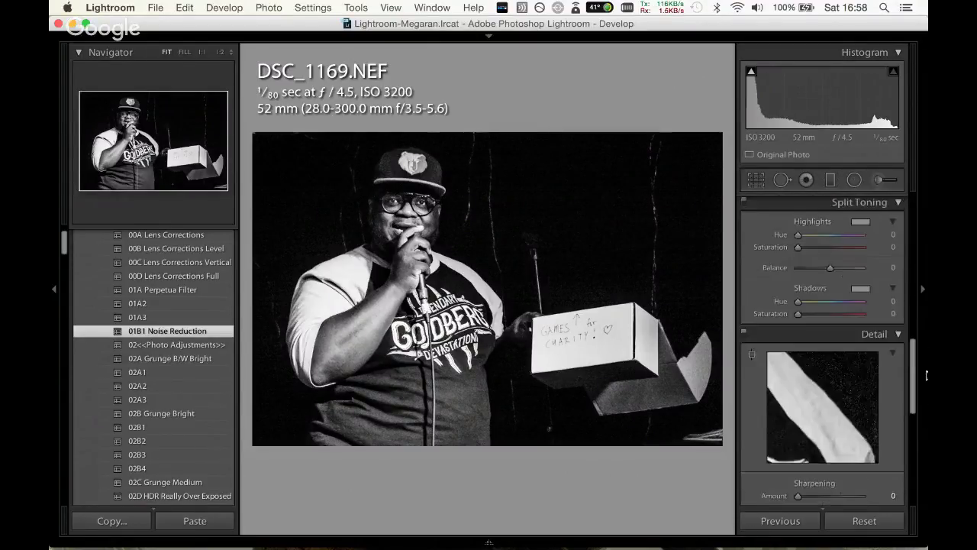
left_click_drag(924, 308, 916, 248)
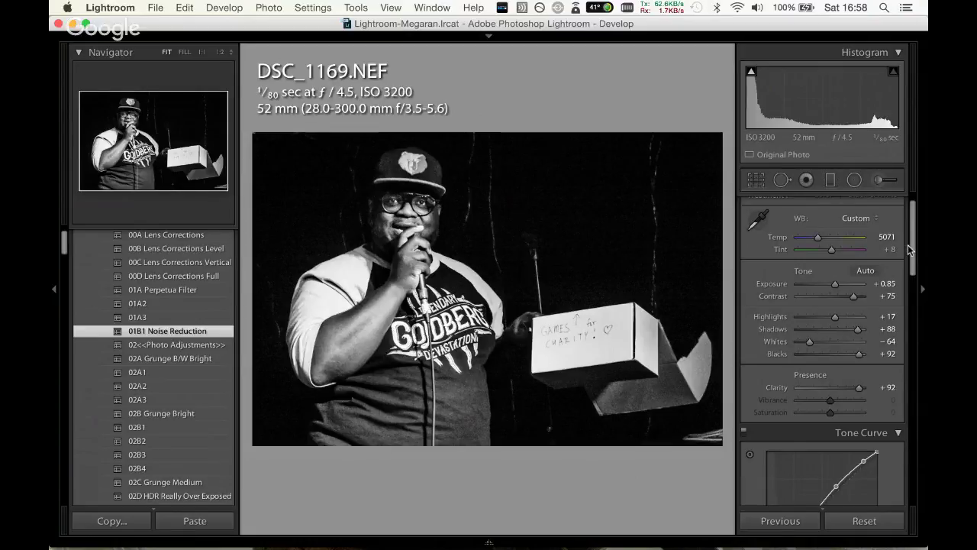
key("Right")
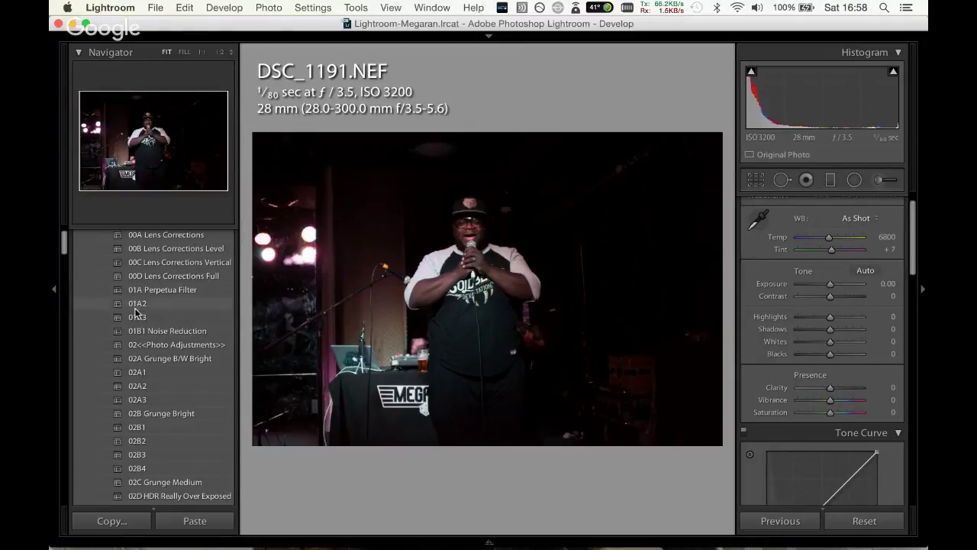
left_click(159, 287)
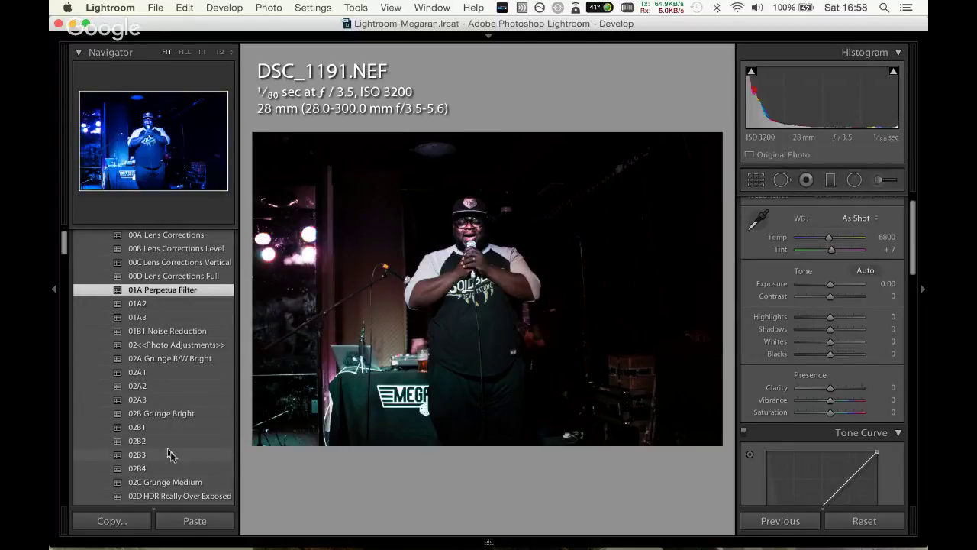
left_click_drag(65, 249, 65, 260)
scroll(66, 260, "down", 1)
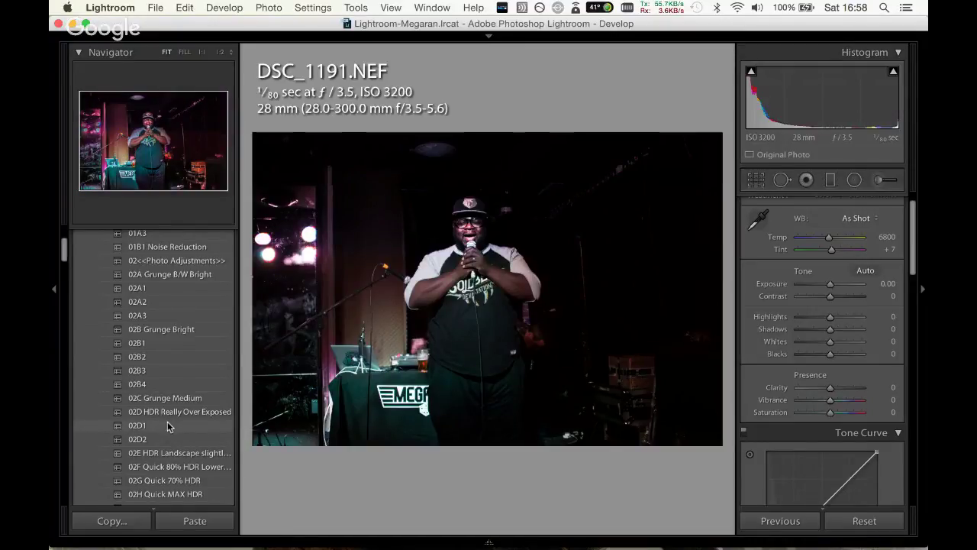
left_click(175, 426)
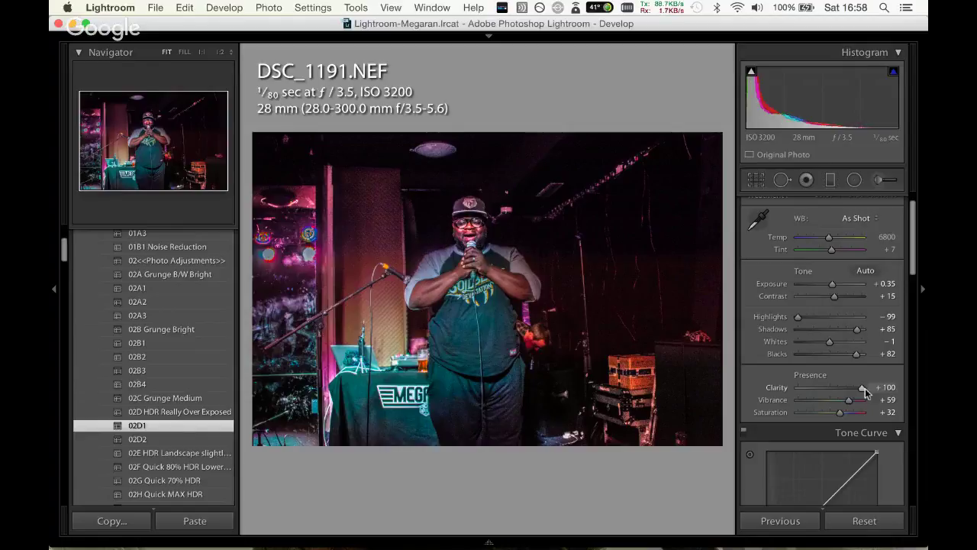
left_click_drag(864, 387, 839, 387)
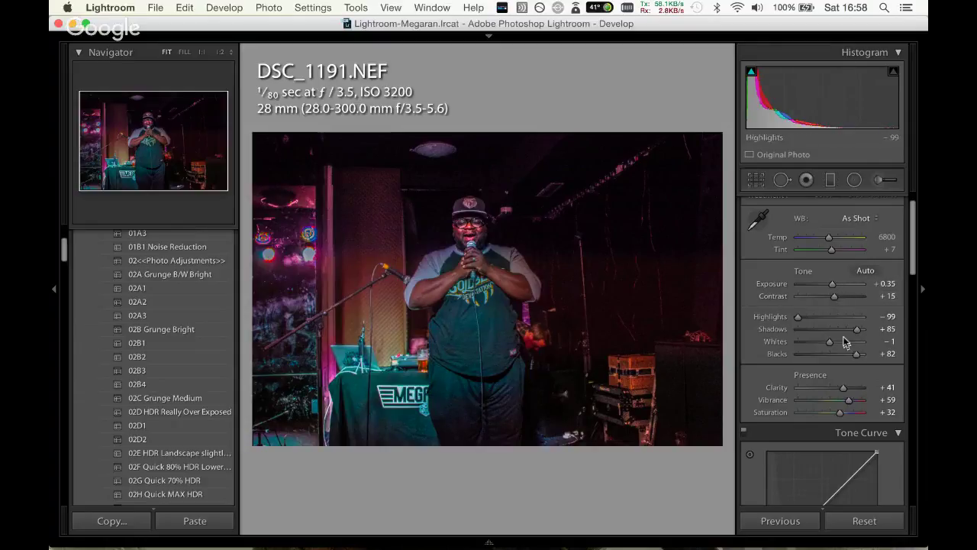
key("super+z")
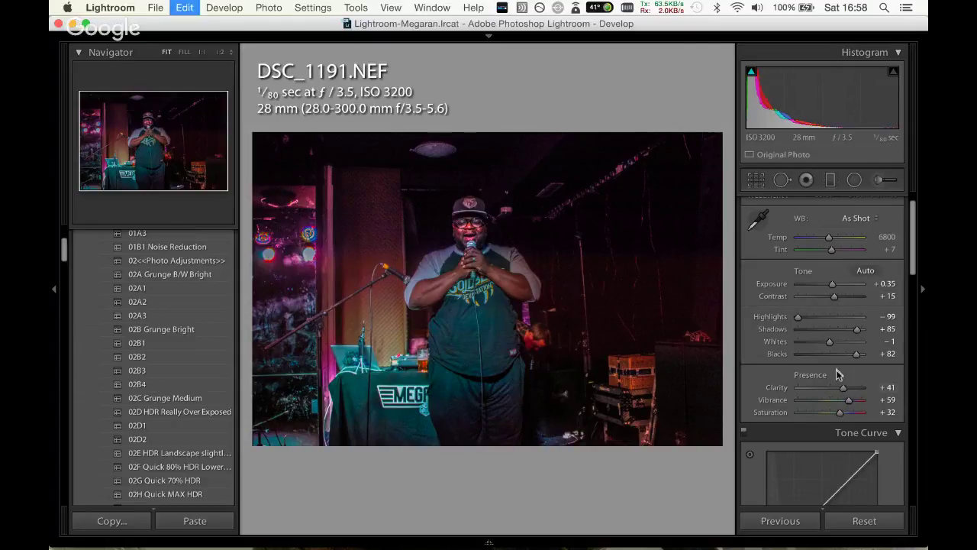
key("super+z")
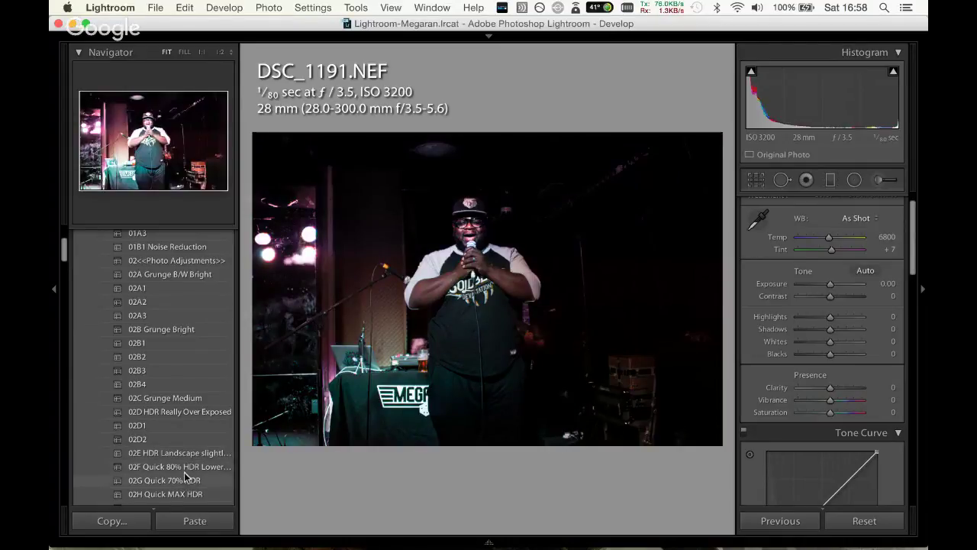
left_click(198, 467)
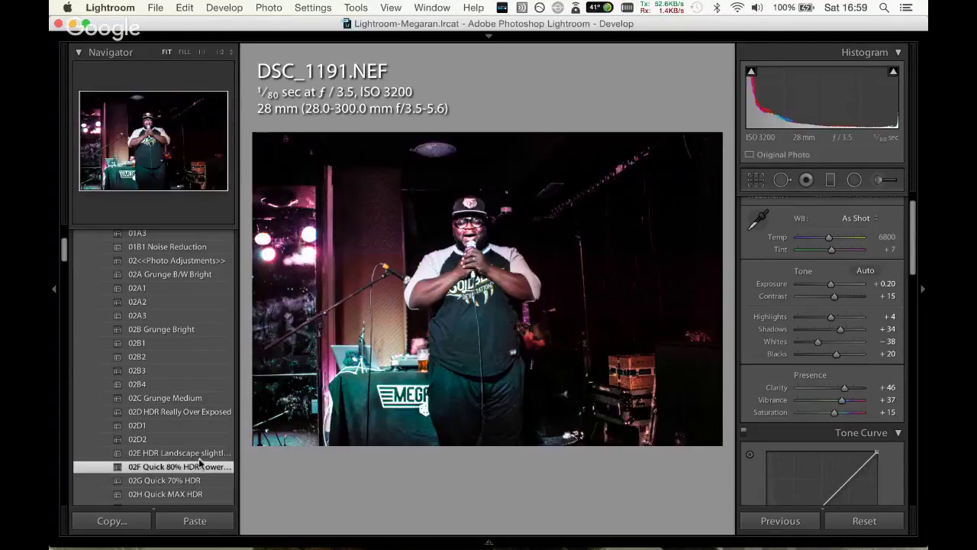
key("ctrl+z")
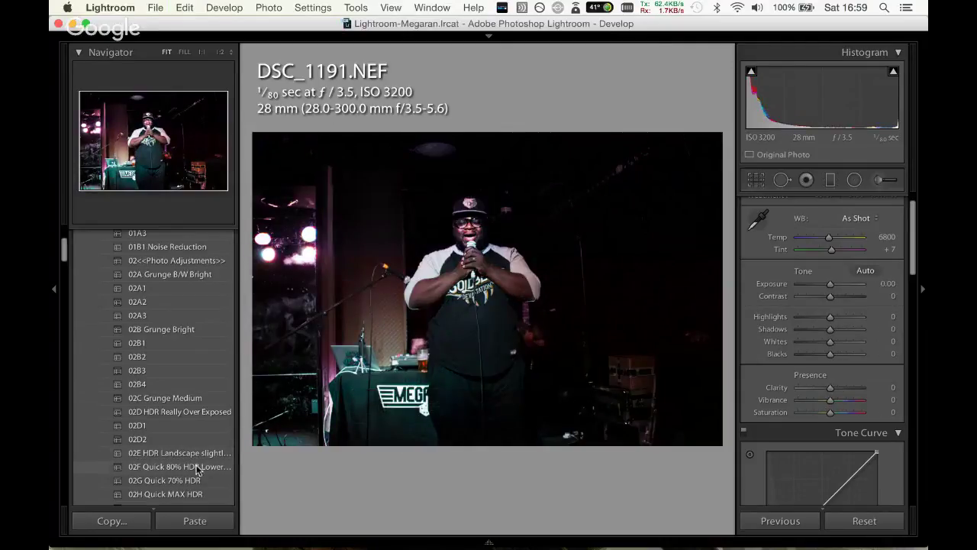
left_click(865, 270)
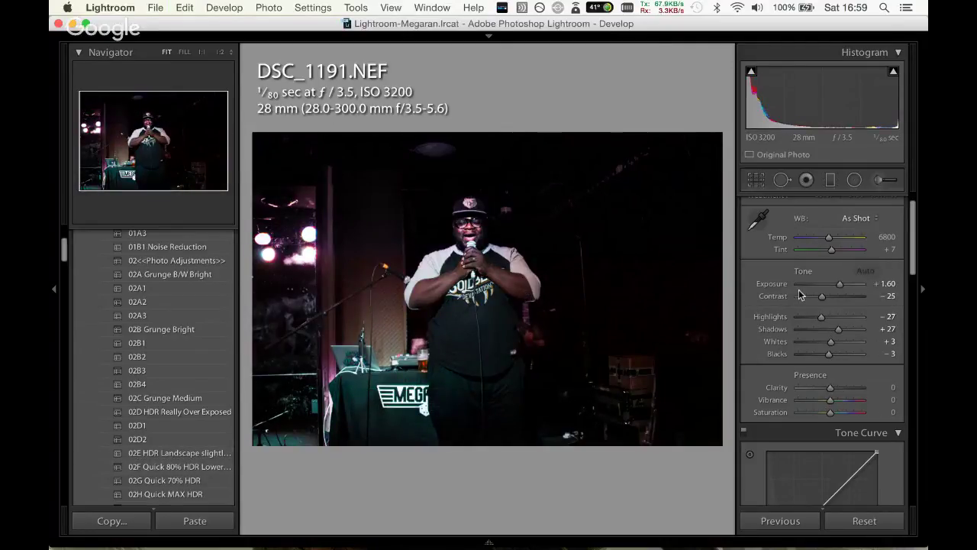
key("ctrl+z")
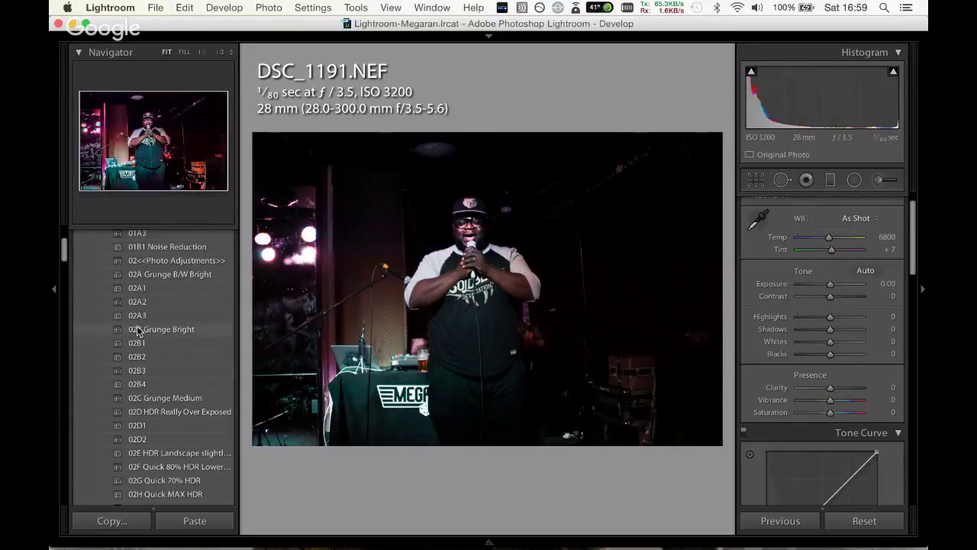
scroll(72, 264, "up", 2)
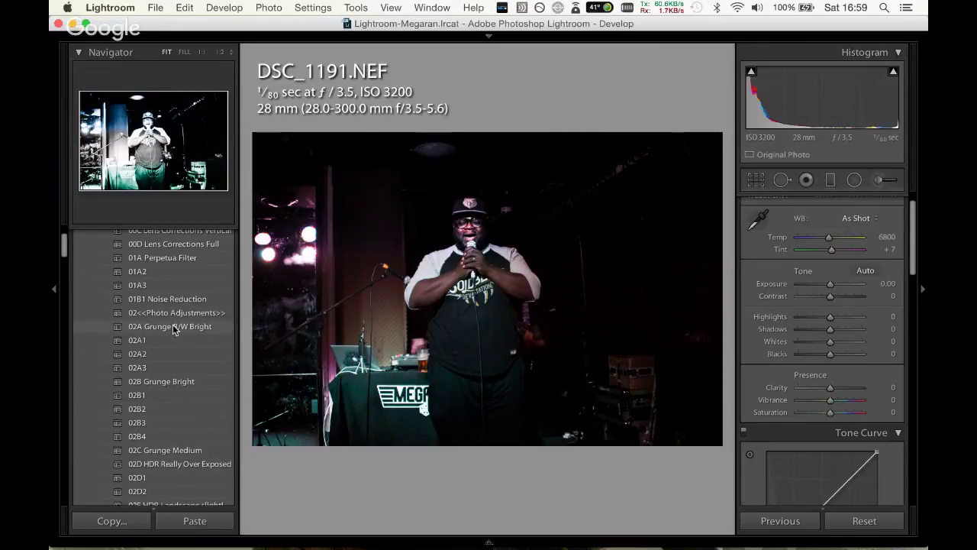
key("ctrl+z")
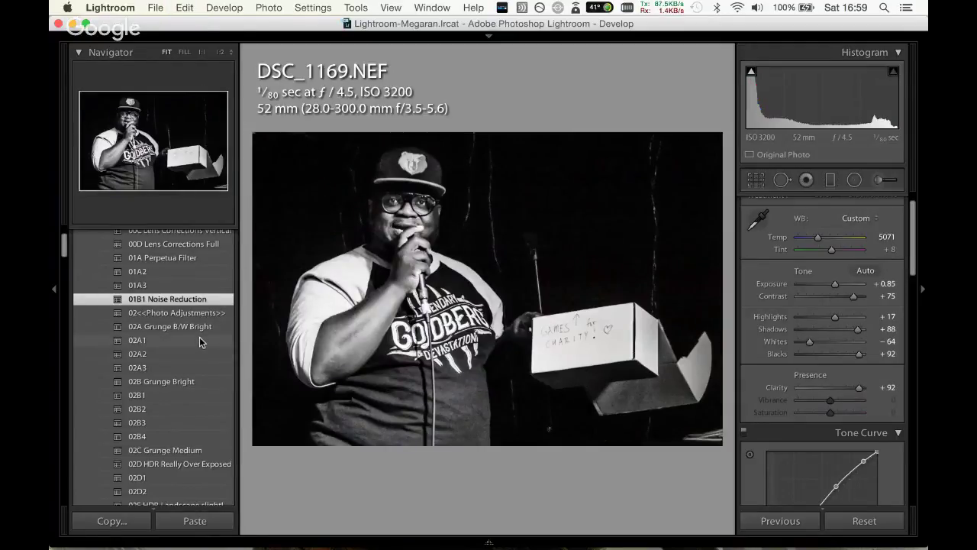
key("Right")
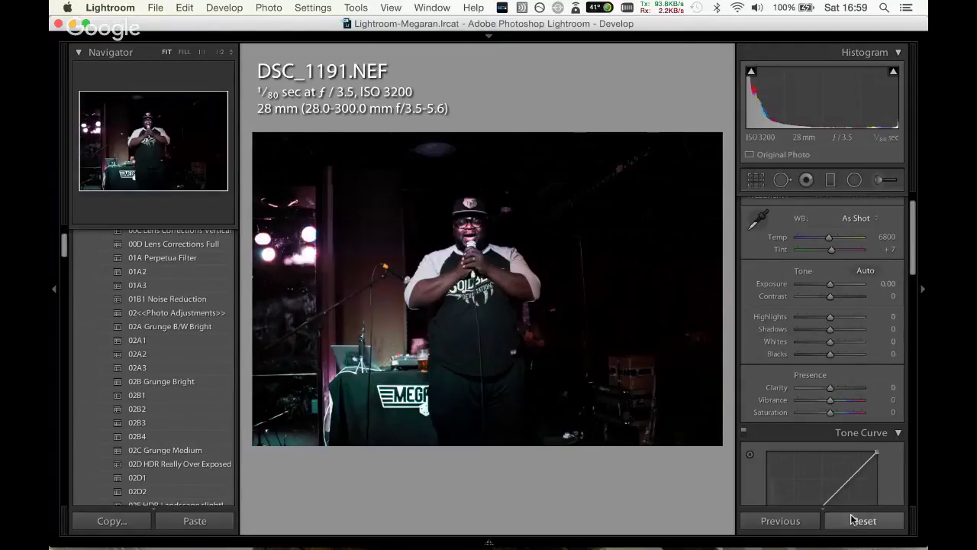
left_click(863, 521)
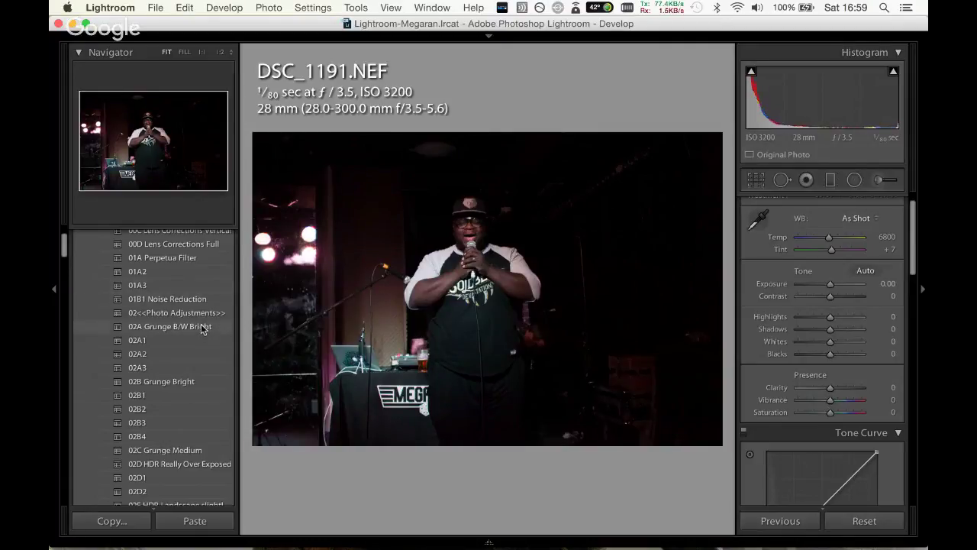
Apply the 02B Grunge Bright preset, then set Temp 4908, Tint -38 and Vibrance -8.
left_click(200, 384)
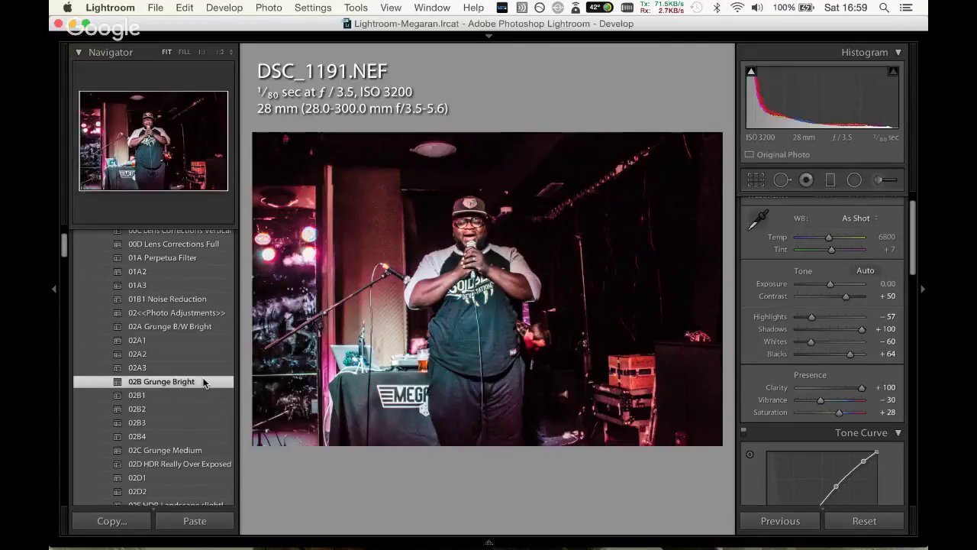
left_click_drag(830, 237, 818, 241)
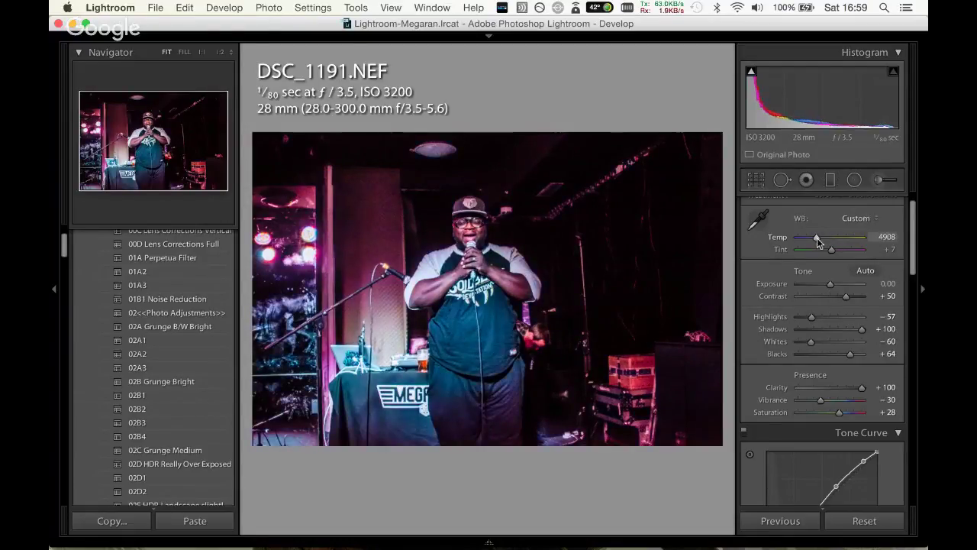
left_click_drag(831, 250, 823, 252)
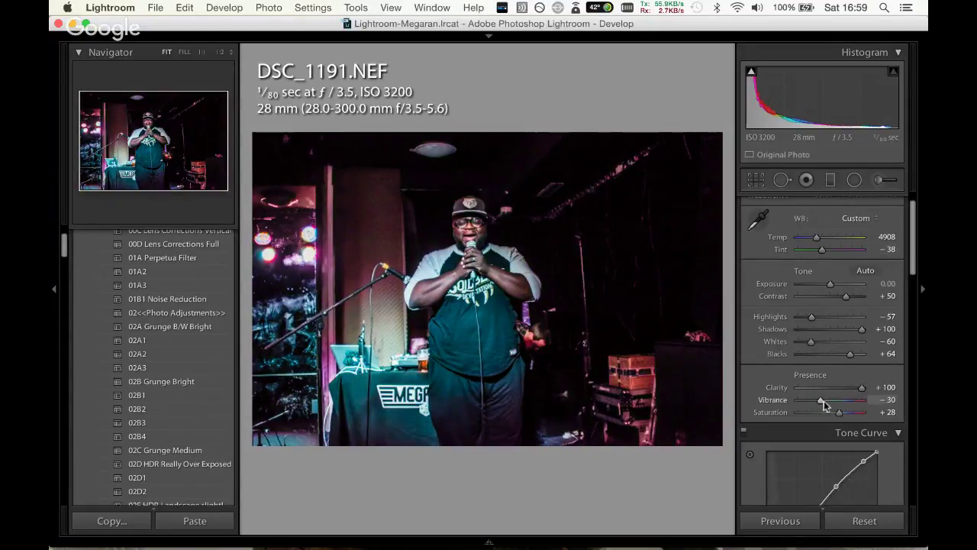
left_click_drag(830, 399, 827, 399)
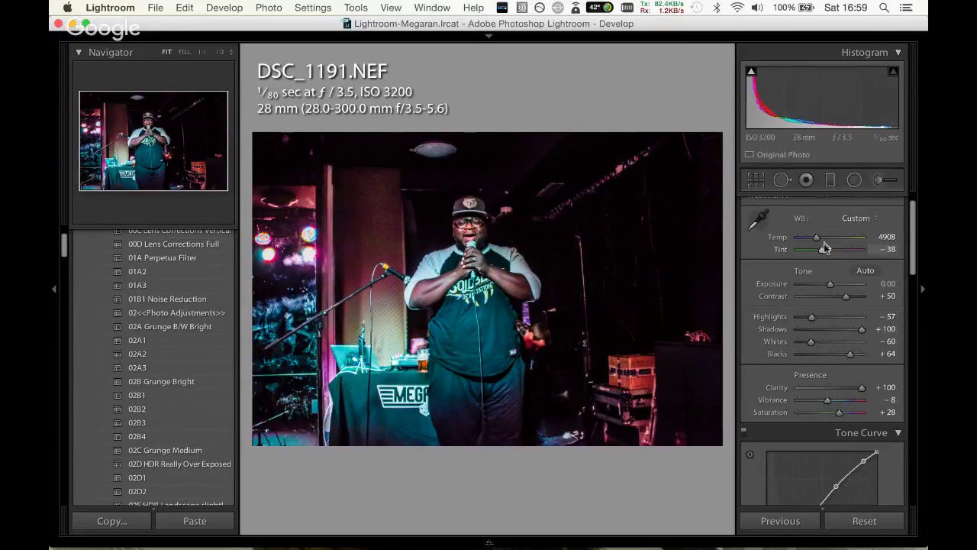
left_click(885, 179)
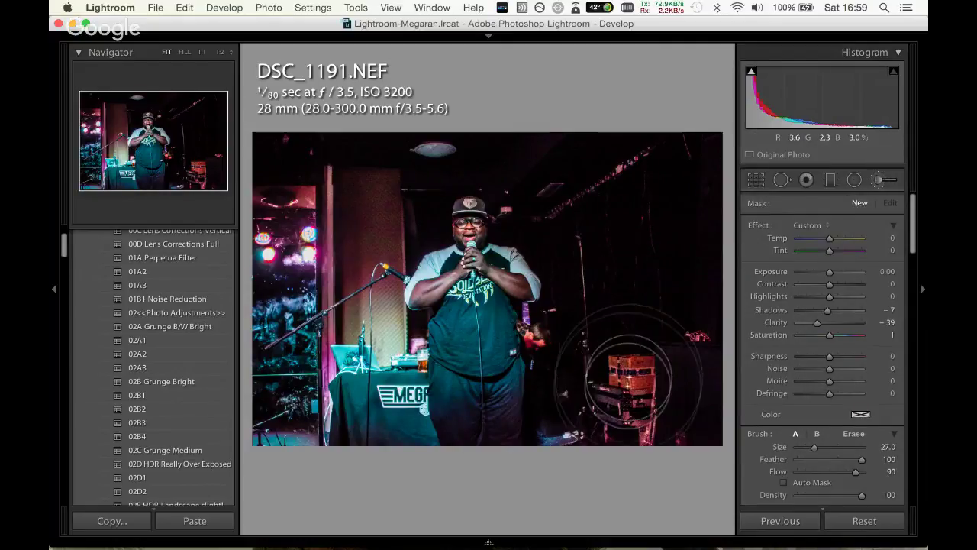
Add a brush with Contrast 38 and Shadows -100 over the crate and dark top edge.
scroll(653, 388, "up", 2)
left_click(645, 316)
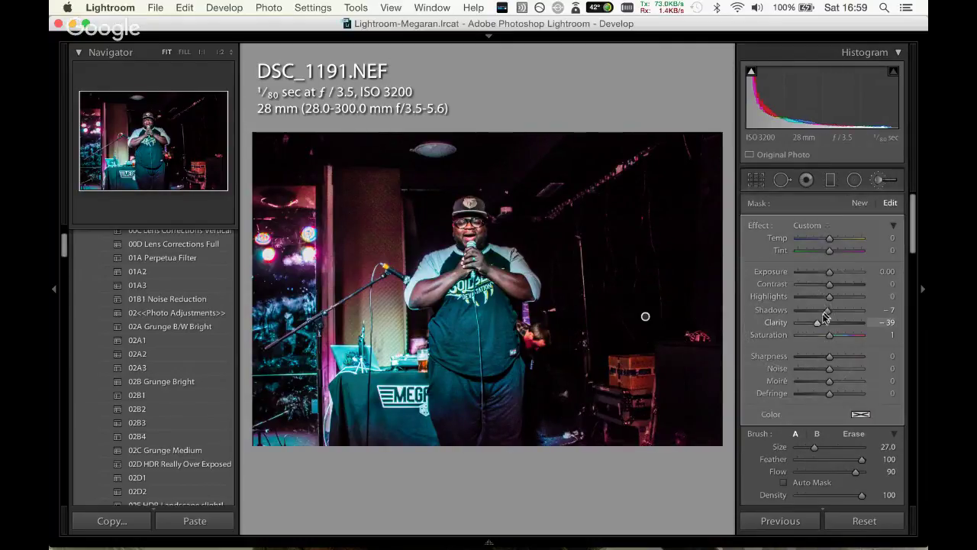
mouse_move(830, 286)
left_mouse_down()
mouse_move(805, 287)
mouse_move(844, 287)
mouse_move(761, 332)
left_mouse_up()
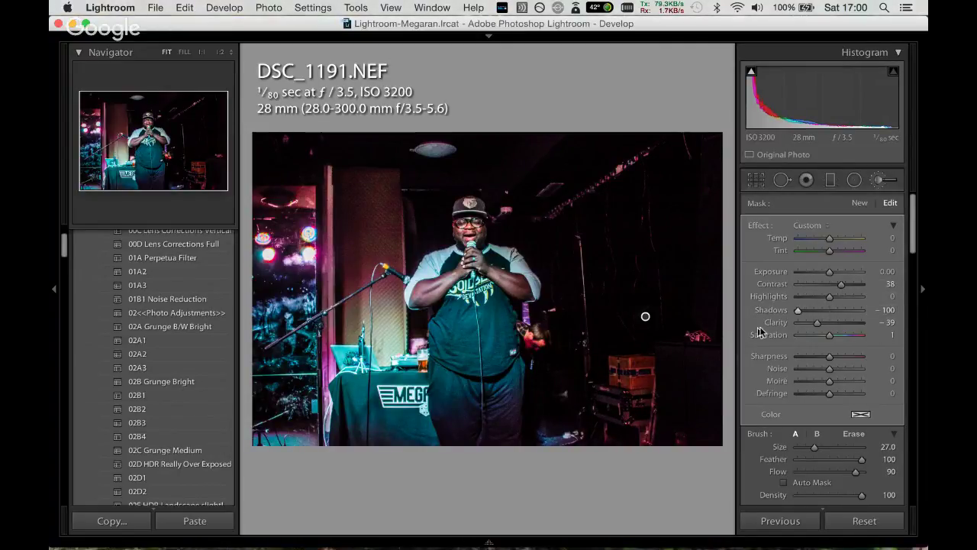
mouse_move(644, 318)
left_mouse_down()
mouse_move(644, 413)
mouse_move(604, 433)
mouse_move(618, 288)
mouse_move(618, 312)
mouse_move(648, 225)
mouse_move(608, 366)
mouse_move(604, 222)
mouse_move(600, 403)
mouse_move(593, 218)
mouse_move(672, 436)
mouse_move(665, 381)
mouse_move(585, 443)
mouse_move(588, 393)
mouse_move(613, 329)
mouse_move(529, 157)
mouse_move(595, 170)
mouse_move(646, 160)
mouse_move(640, 147)
mouse_move(578, 164)
mouse_move(497, 87)
mouse_move(524, 83)
mouse_move(648, 163)
left_mouse_up()
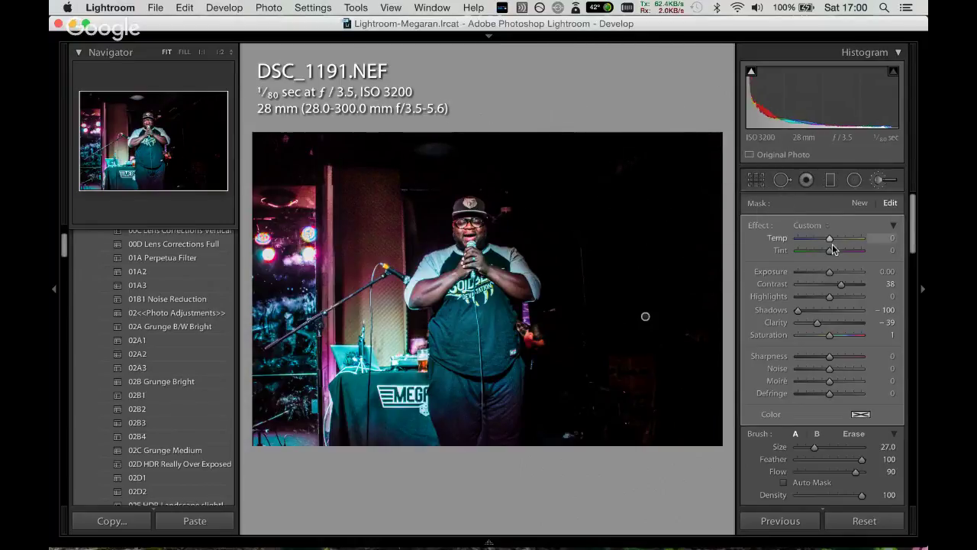
mouse_move(502, 153)
left_mouse_down()
mouse_move(429, 145)
mouse_move(661, 158)
left_mouse_up()
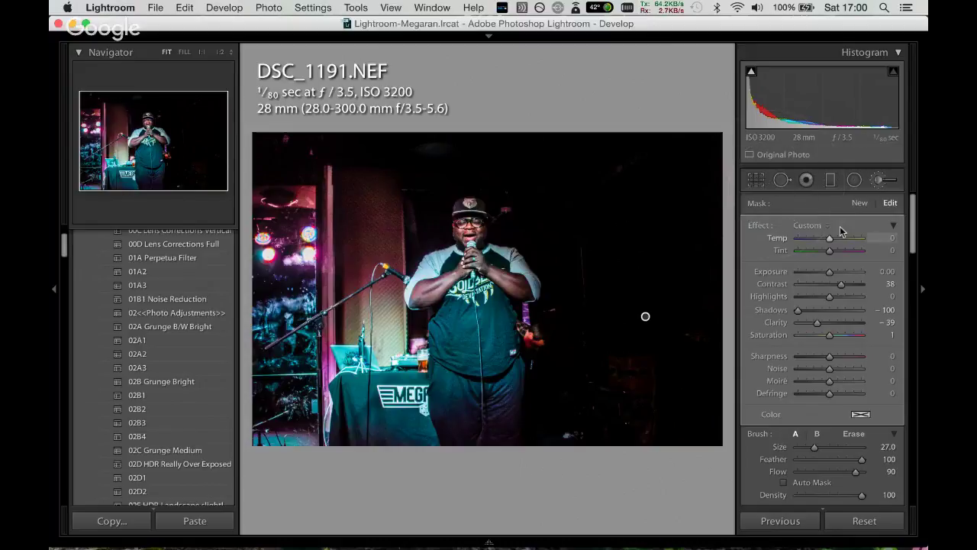
Tighten the crop from the top around the singer and reposition the photo within it.
left_click(877, 180)
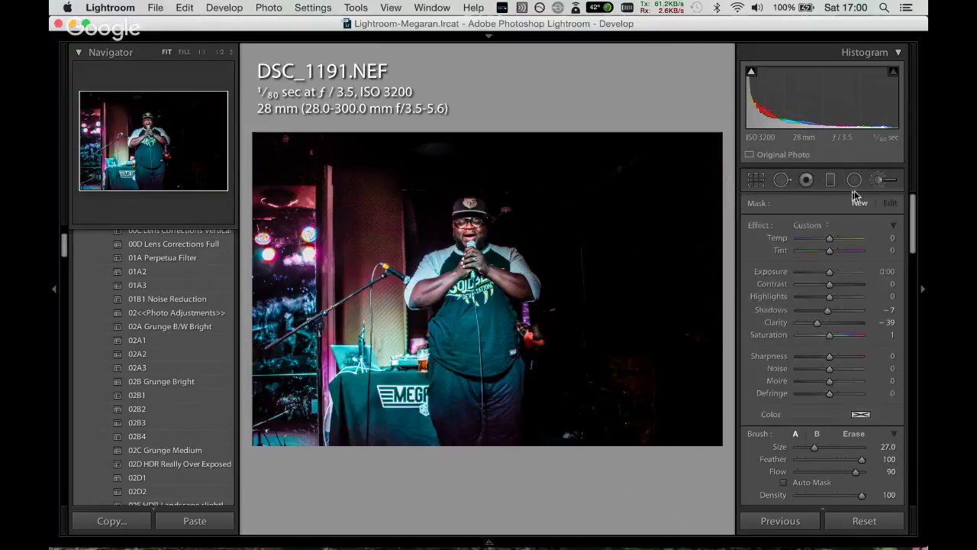
left_click(756, 180)
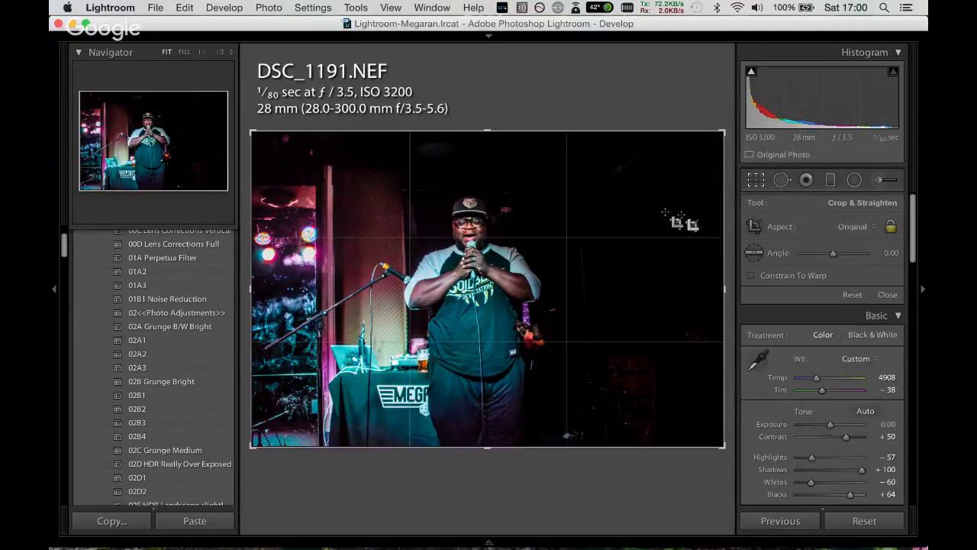
left_click_drag(489, 131, 482, 163)
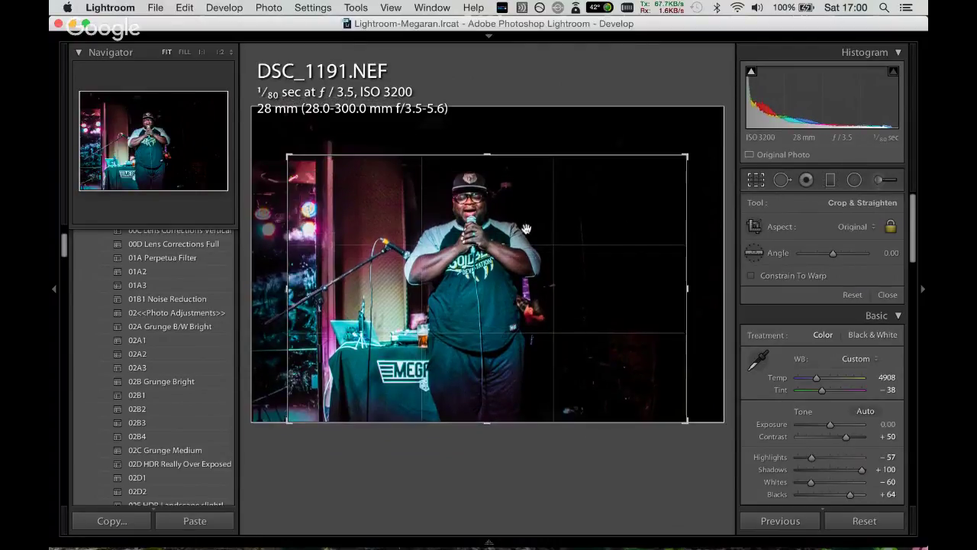
left_click_drag(526, 228, 537, 233)
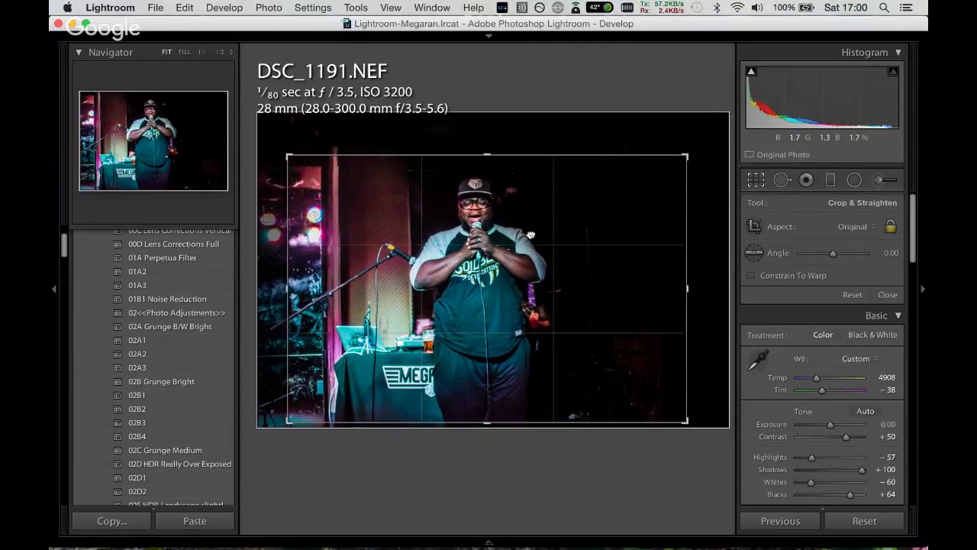
left_click_drag(536, 233, 537, 227)
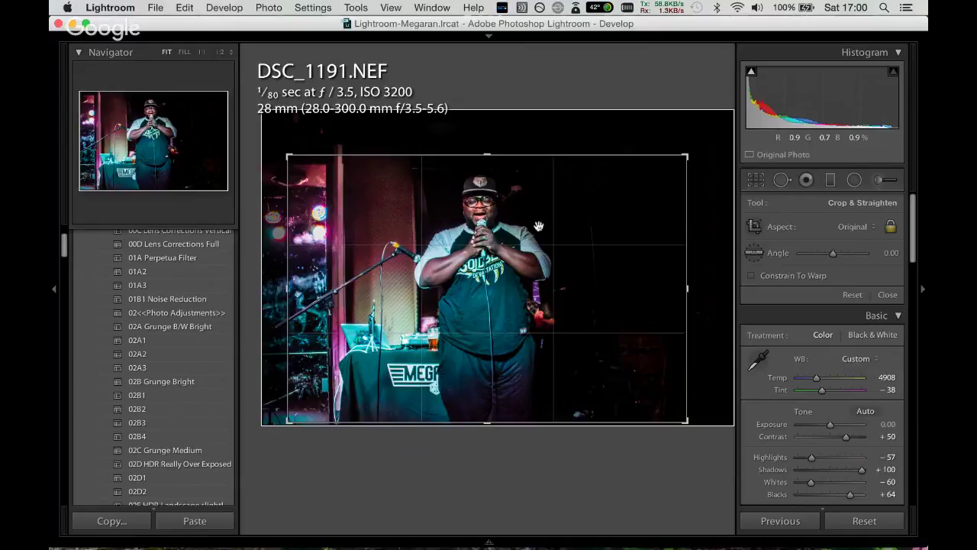
key("Return")
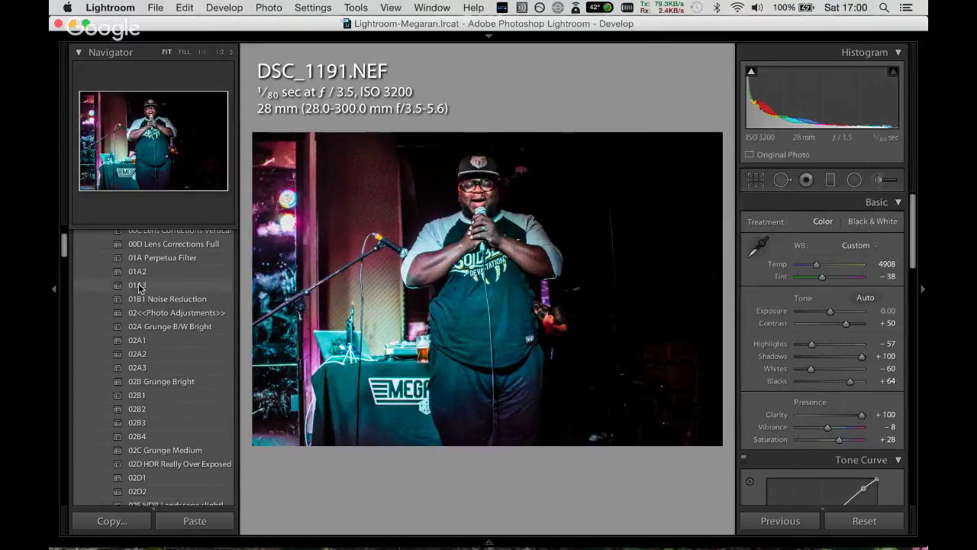
Apply the 01B1 Noise Reduction preset, then straighten the crop to a -0.27 angle.
left_click(155, 300)
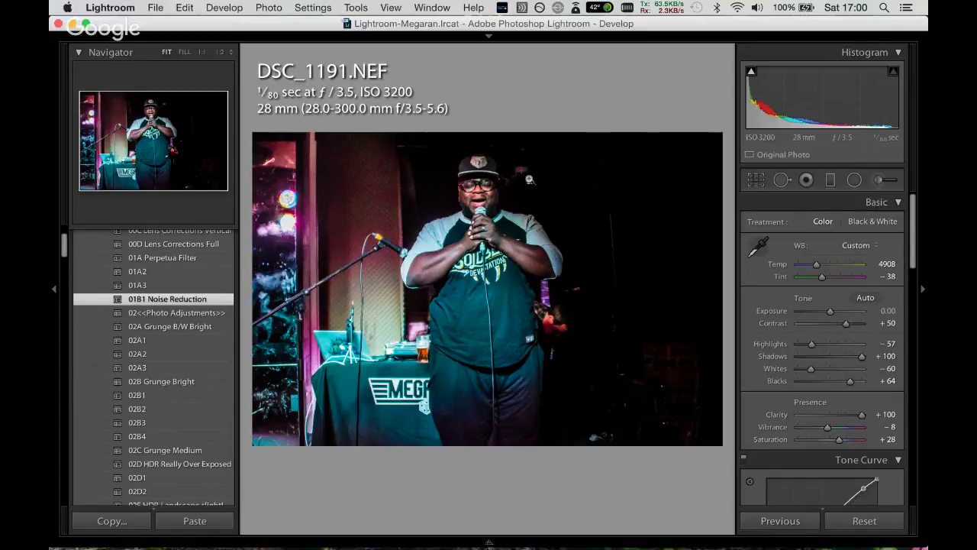
left_click(756, 180)
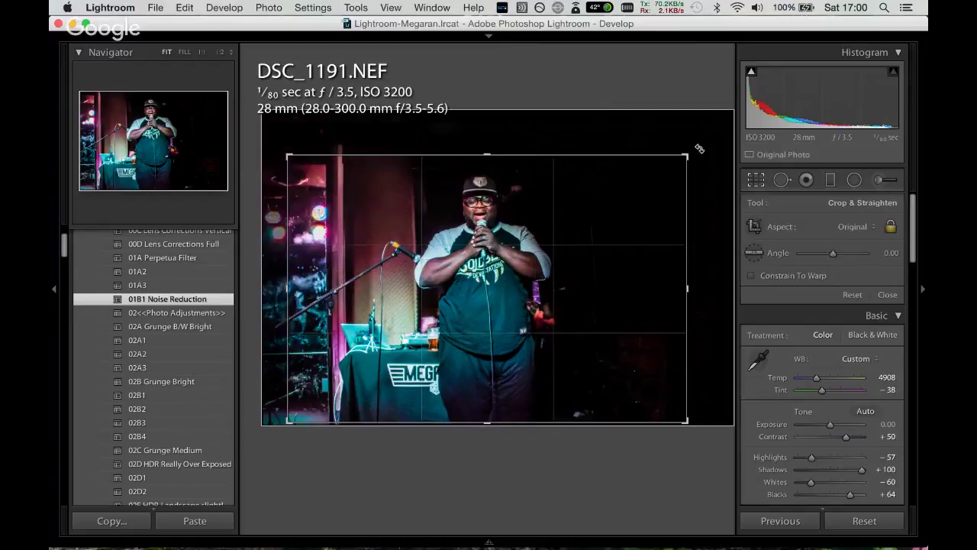
left_click_drag(700, 146, 713, 158)
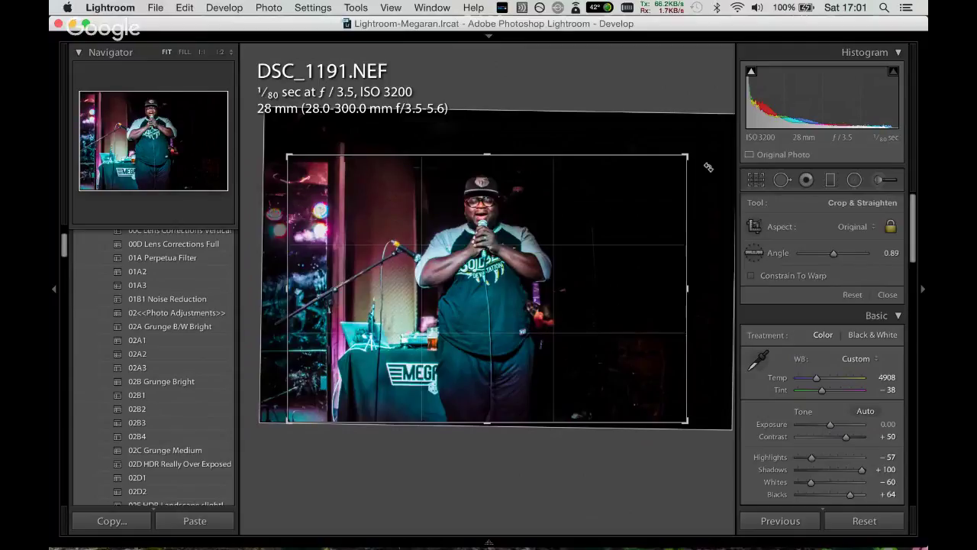
key("Return")
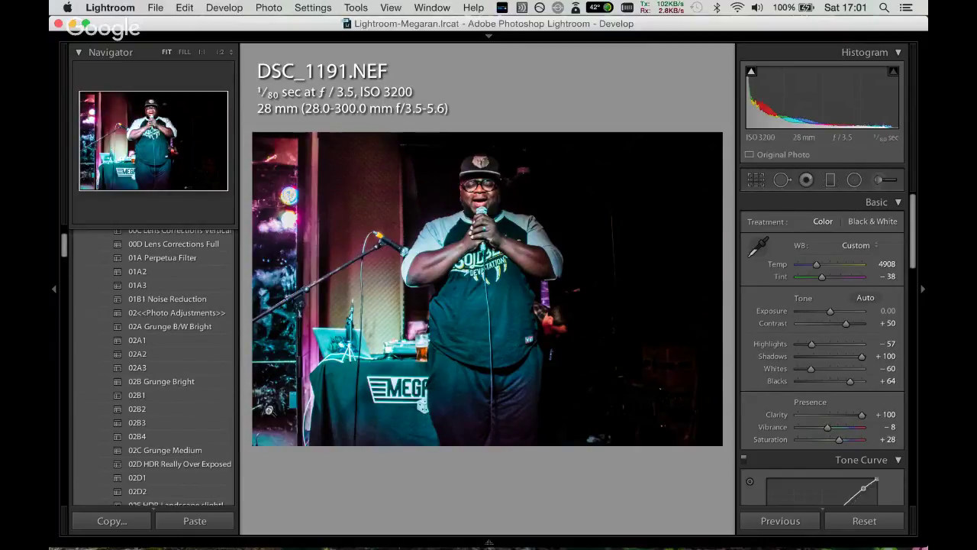
left_click(755, 181)
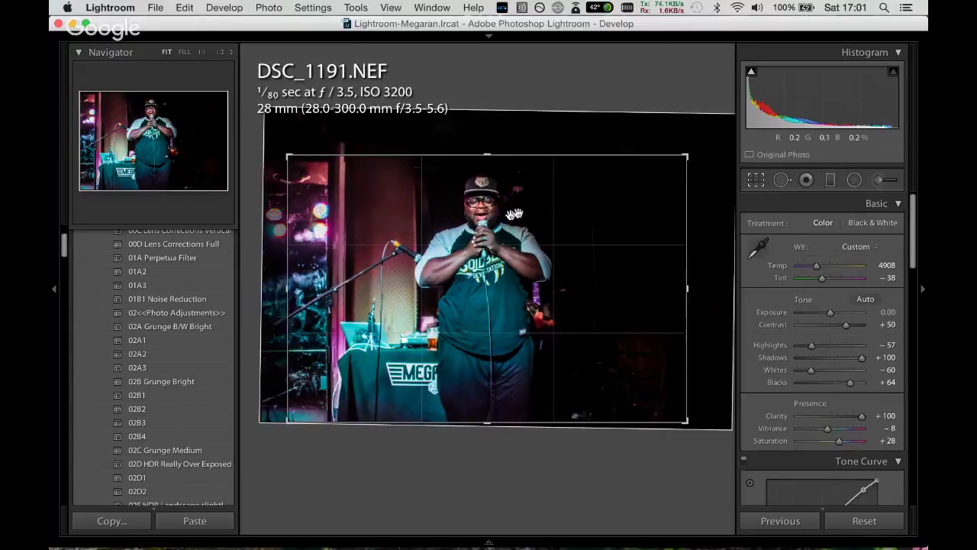
left_click_drag(283, 156, 284, 154)
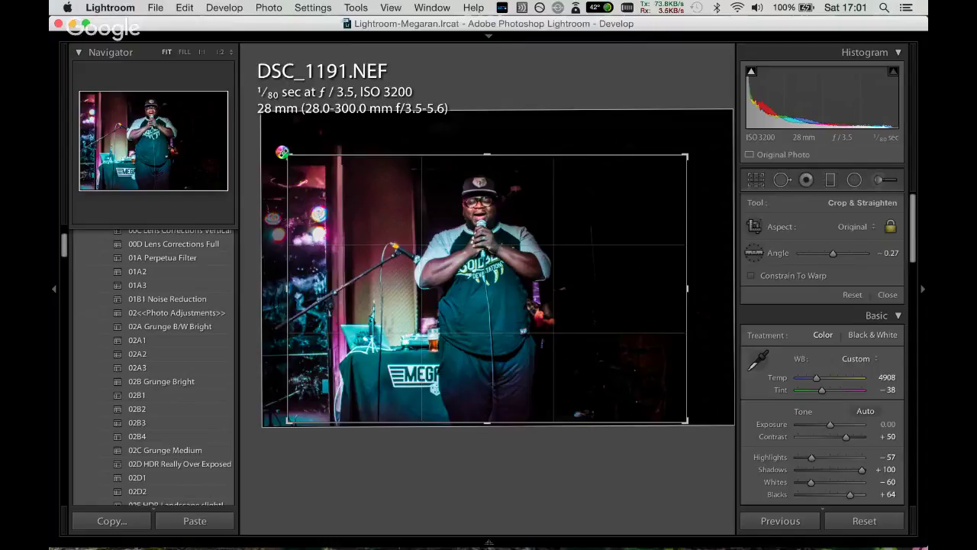
key("Return")
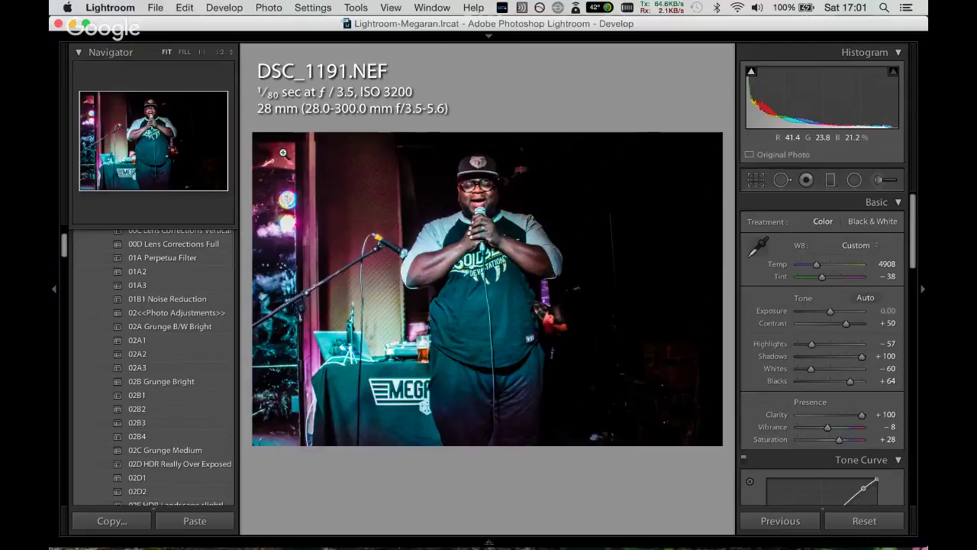
Paint an Adjustment Brush stroke at size 13 over the photo's left side, then hide the mask.
left_click(880, 179)
scroll(329, 213, "down", 5)
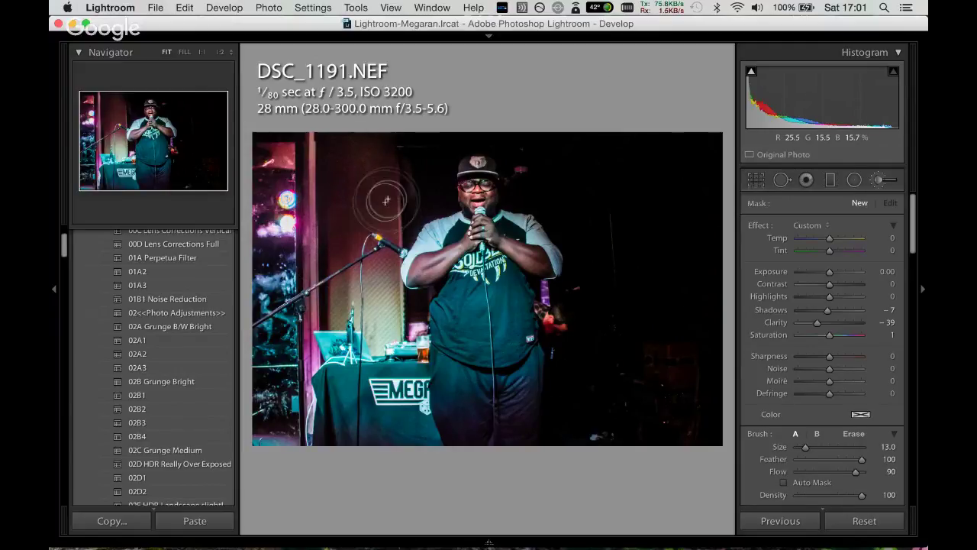
mouse_move(370, 184)
left_mouse_down()
mouse_move(377, 201)
mouse_move(241, 169)
mouse_move(330, 162)
mouse_move(307, 340)
mouse_move(413, 318)
mouse_move(289, 447)
mouse_move(325, 401)
left_mouse_up()
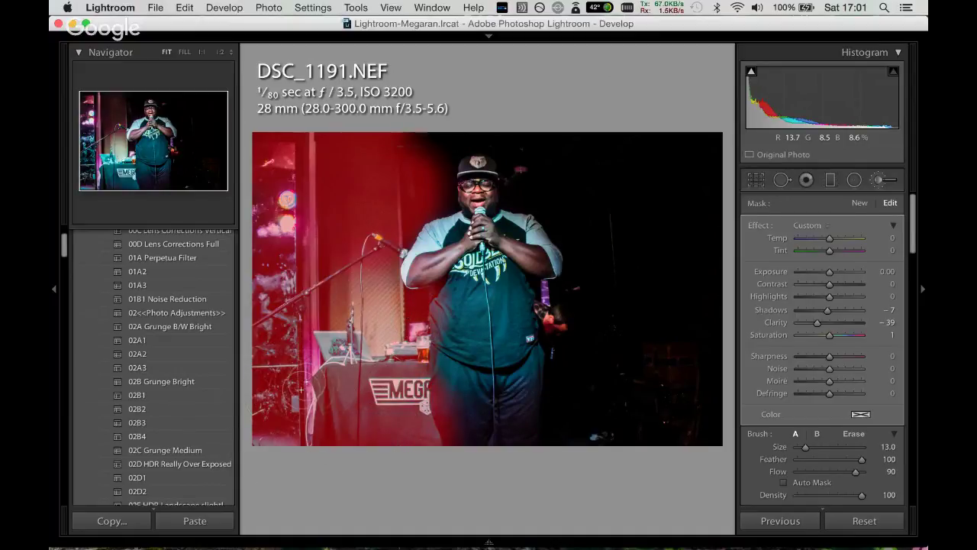
key("o")
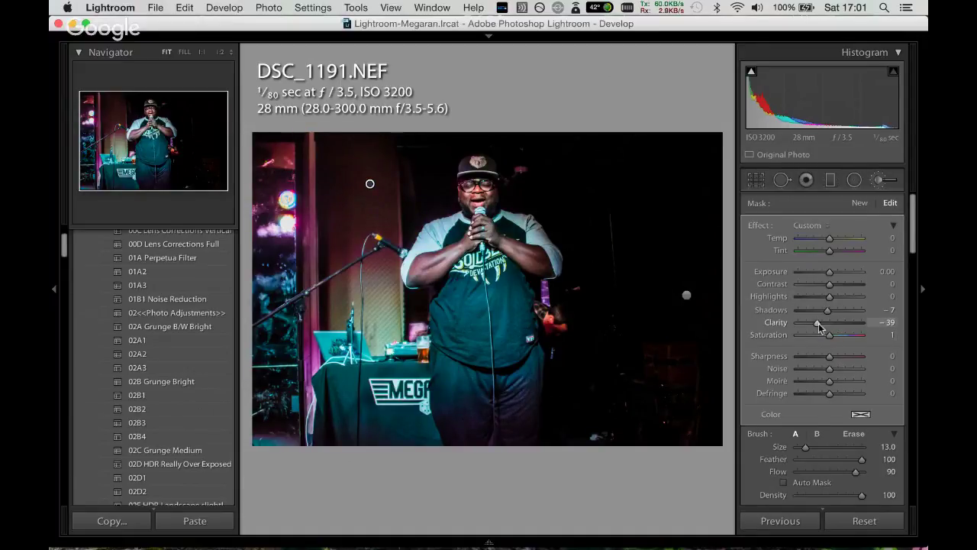
Set the brushed area's Sharpness to -100 and Clarity to 6, then close the brush.
left_click_drag(830, 357, 751, 372)
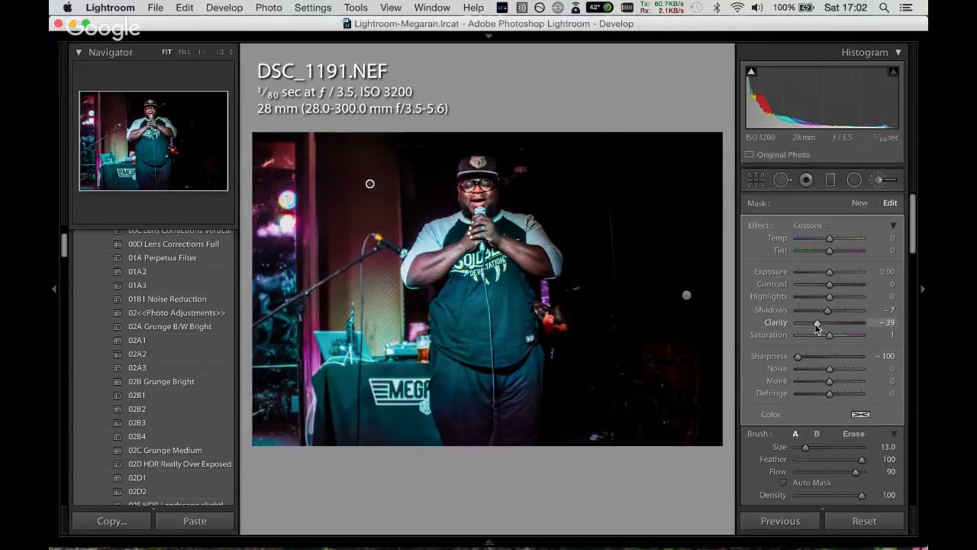
left_click_drag(816, 322, 768, 332)
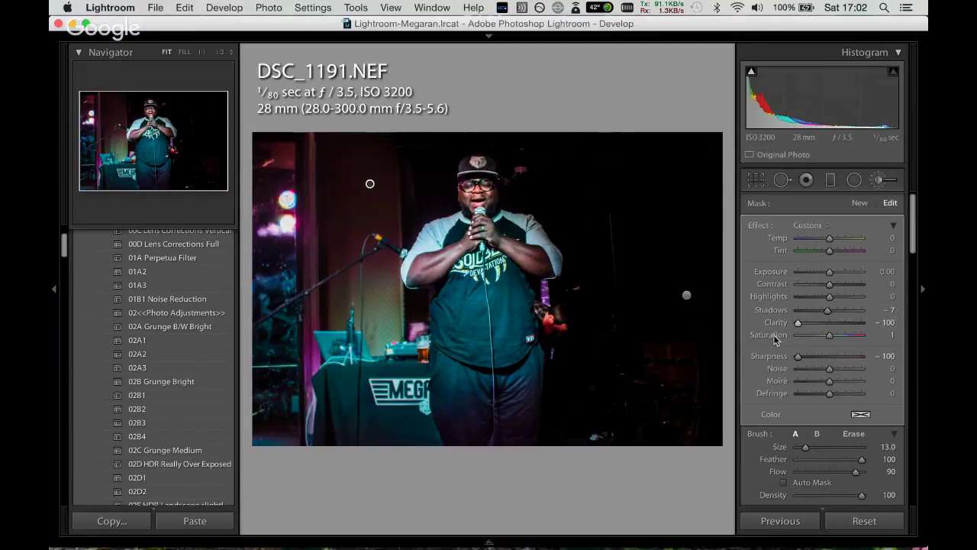
left_click_drag(799, 323, 834, 326)
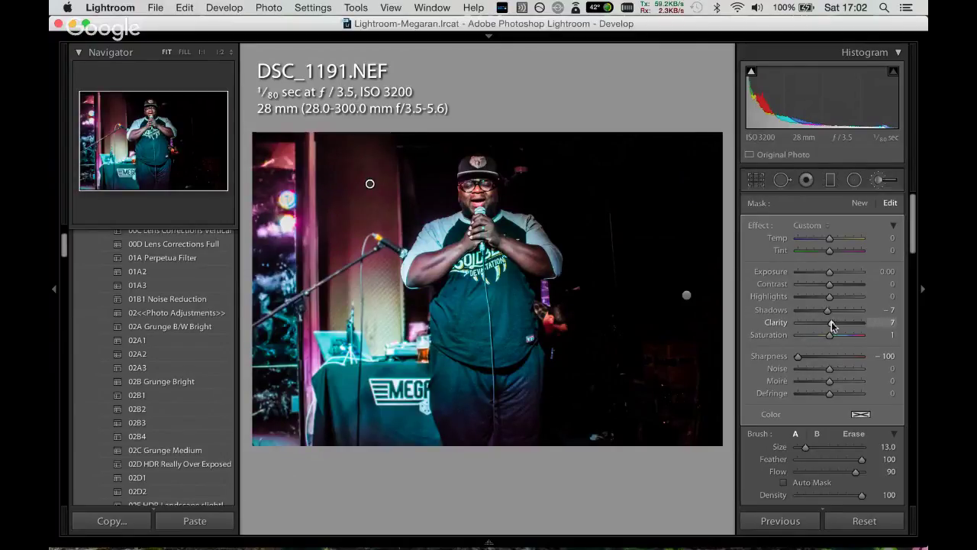
left_click_drag(833, 326, 831, 326)
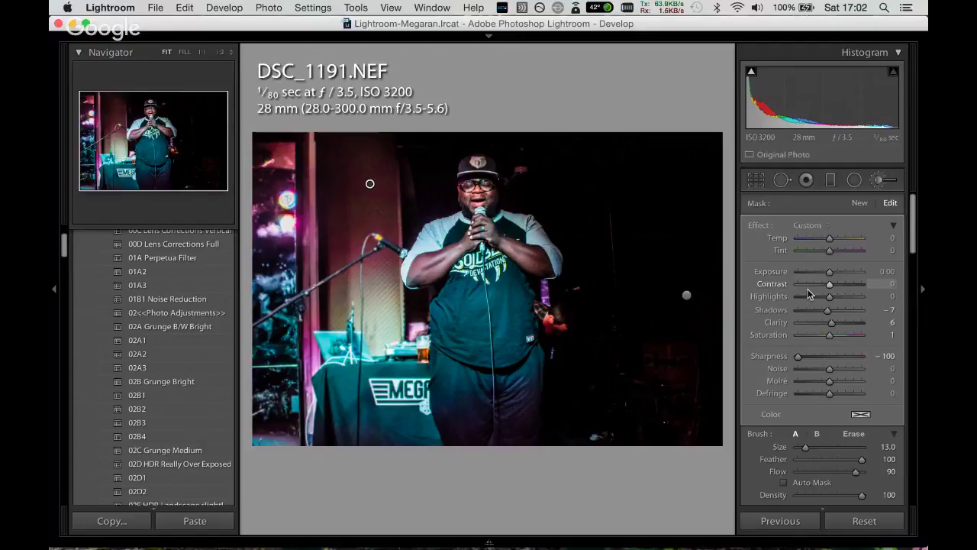
left_click(880, 179)
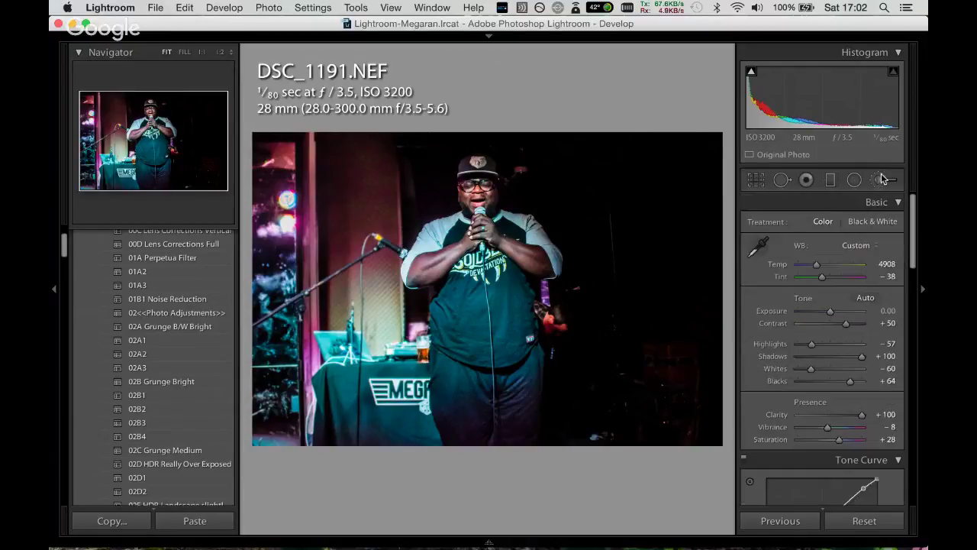
Advance to DSC_1204.NEF and apply a 1 x 1 square crop with the photo shifted slightly right.
key("Right")
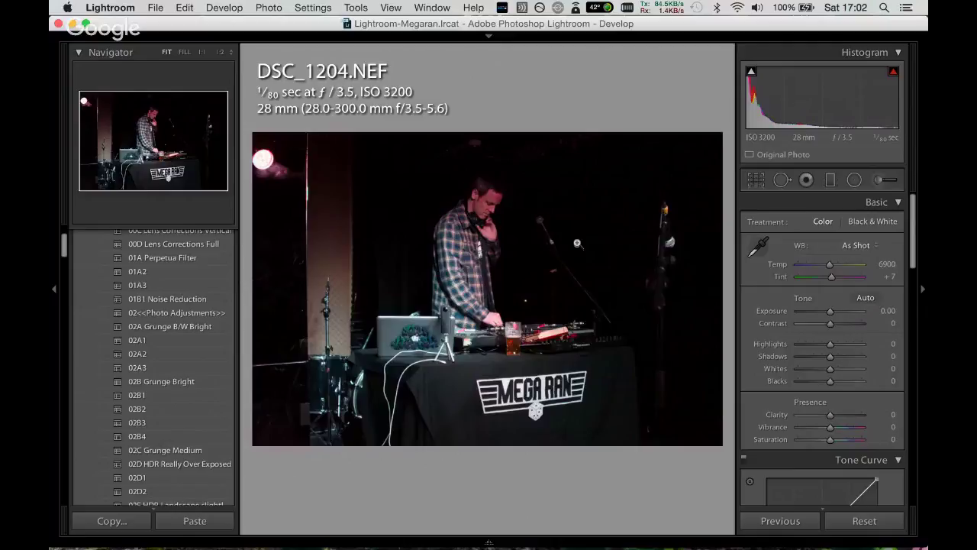
key("r")
left_click(870, 227)
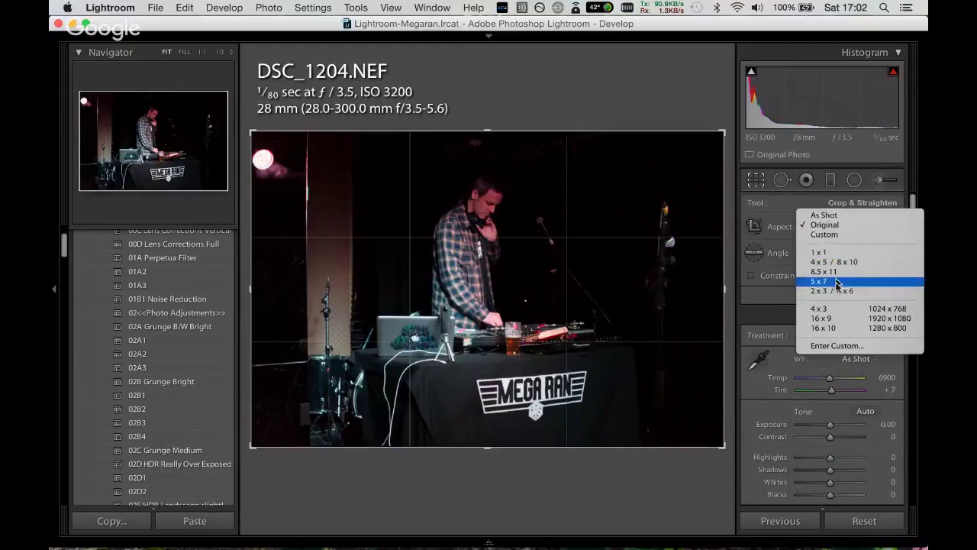
left_click(818, 252)
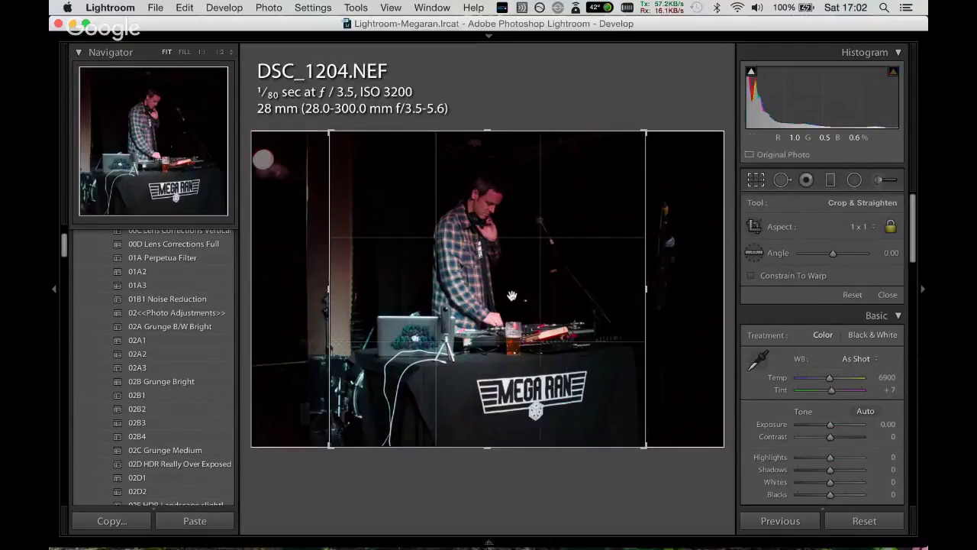
left_click_drag(548, 289, 554, 293)
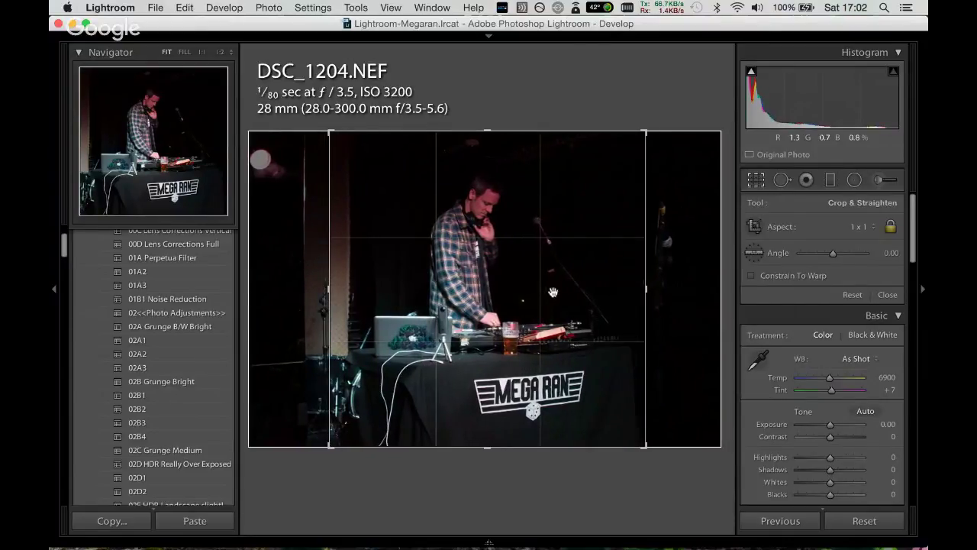
key("Return")
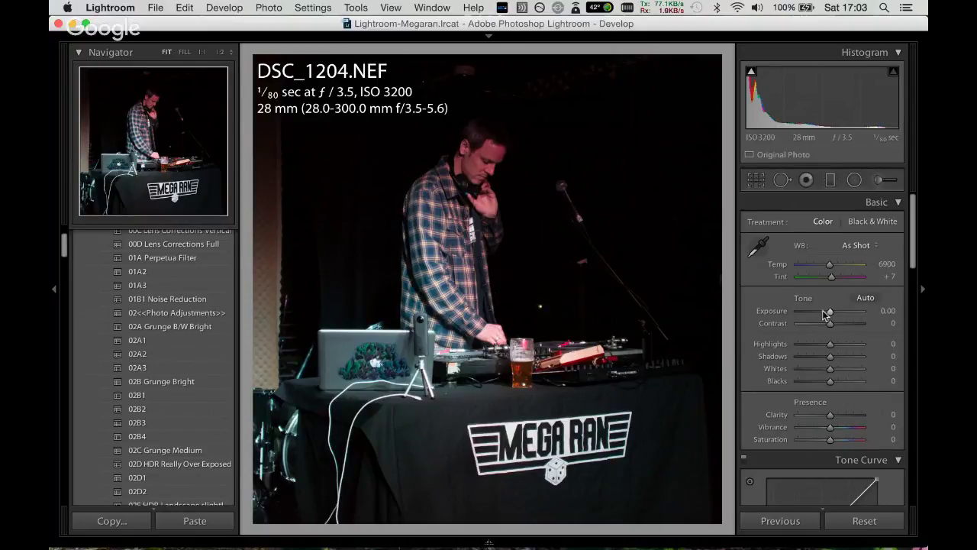
Try the black-and-white 03G3 preset on the photo, then undo it.
left_click_drag(66, 251, 65, 258)
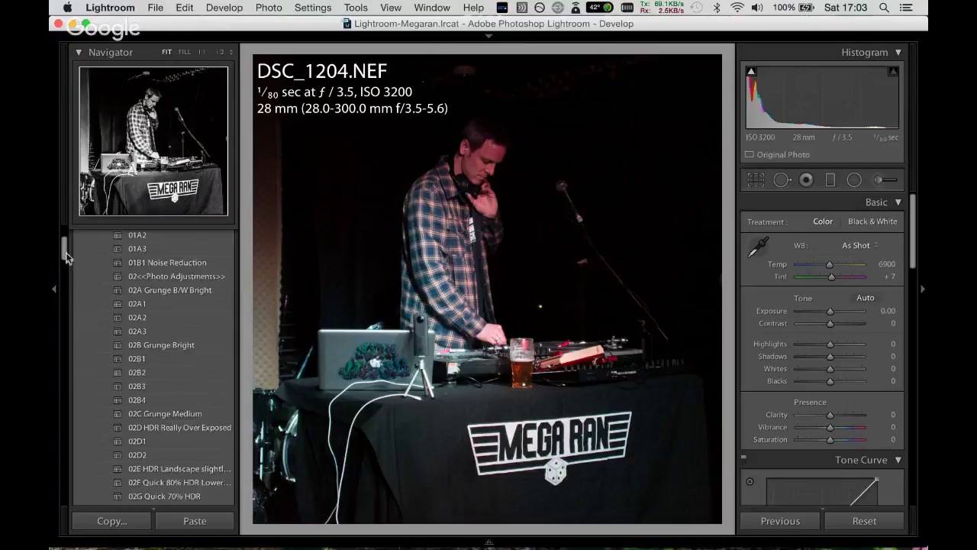
scroll(66, 259, "down", 5)
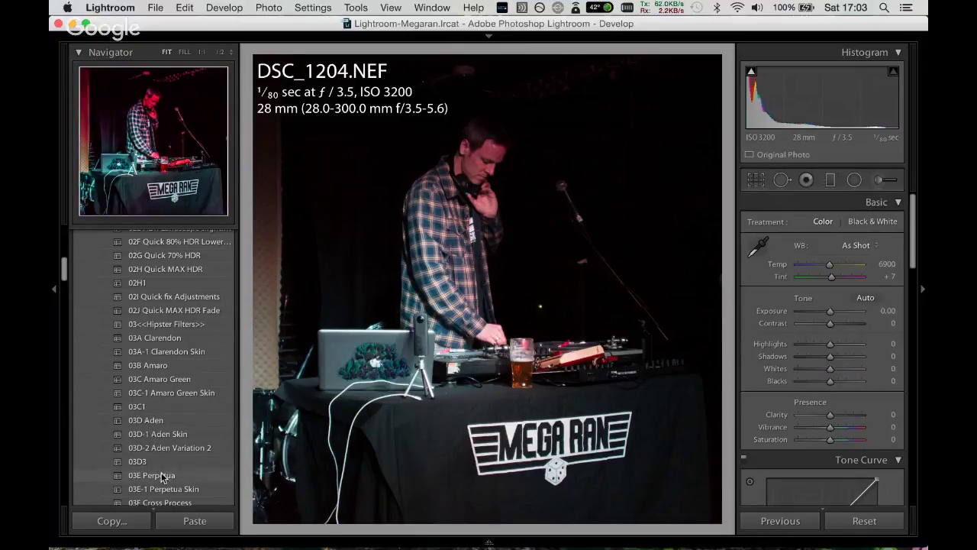
scroll(93, 336, "down", 5)
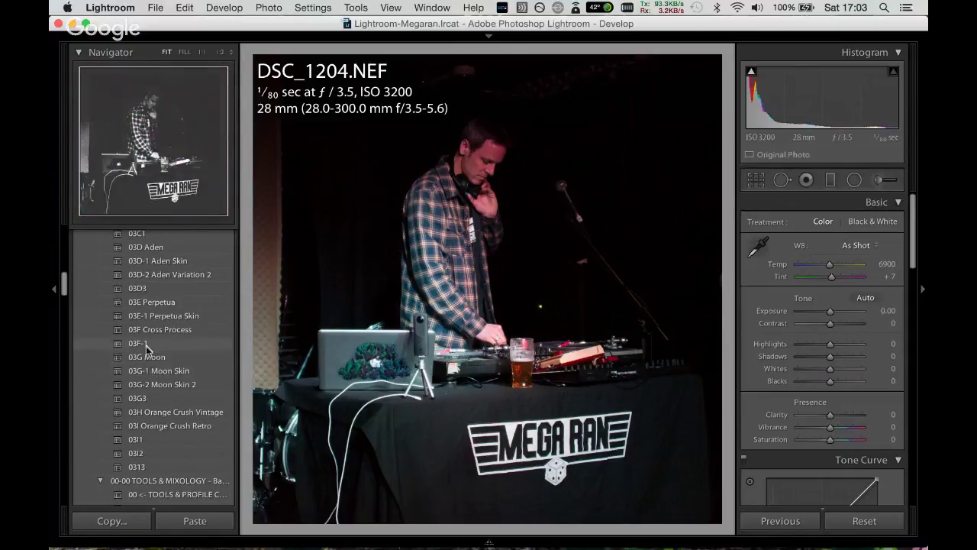
left_click(153, 403)
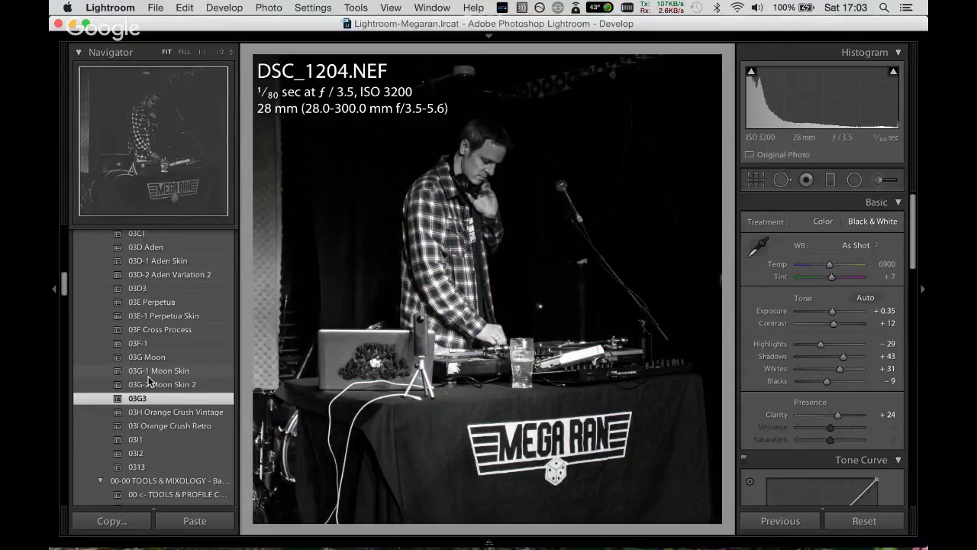
key("ctrl+z")
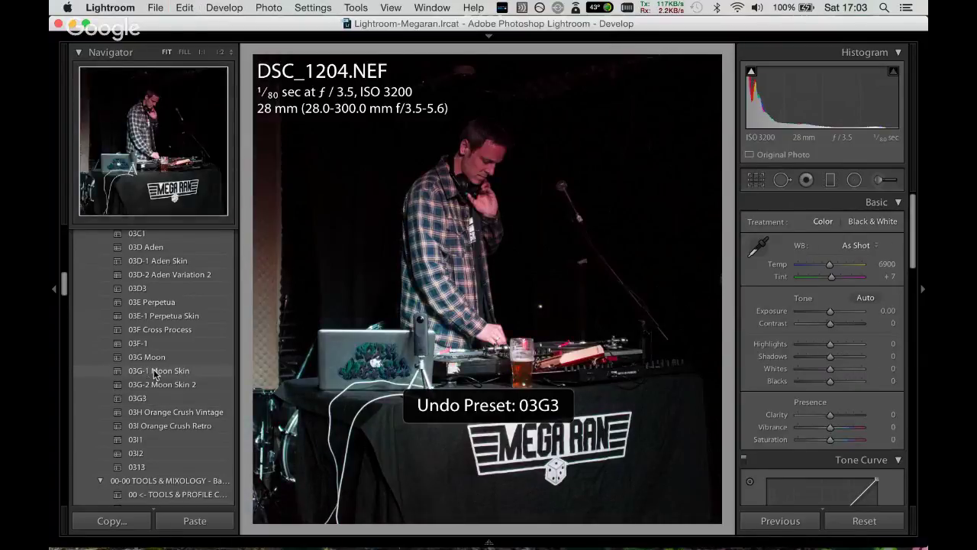
Apply 03I Orange Crush Retro and settle the white balance temperature at 6296.
left_click(165, 426)
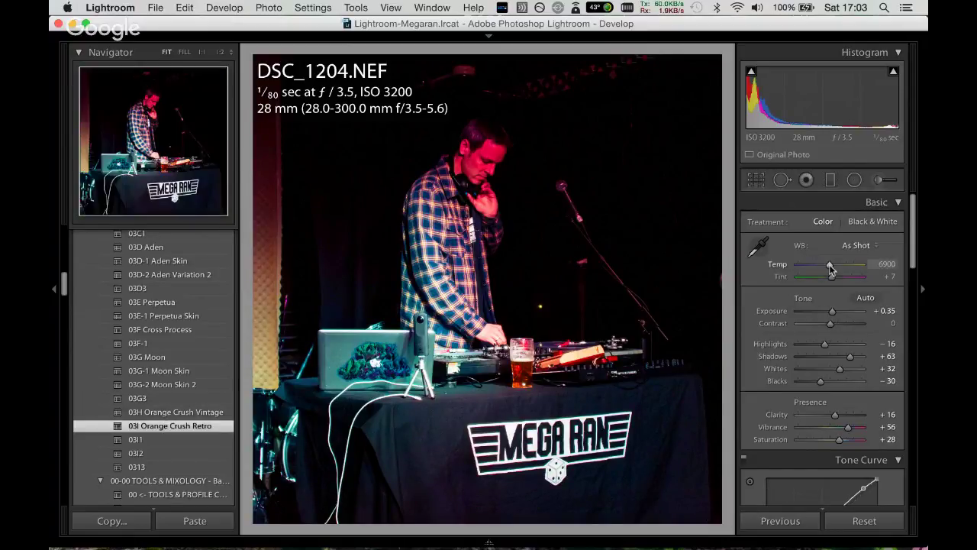
left_click_drag(831, 268, 821, 267)
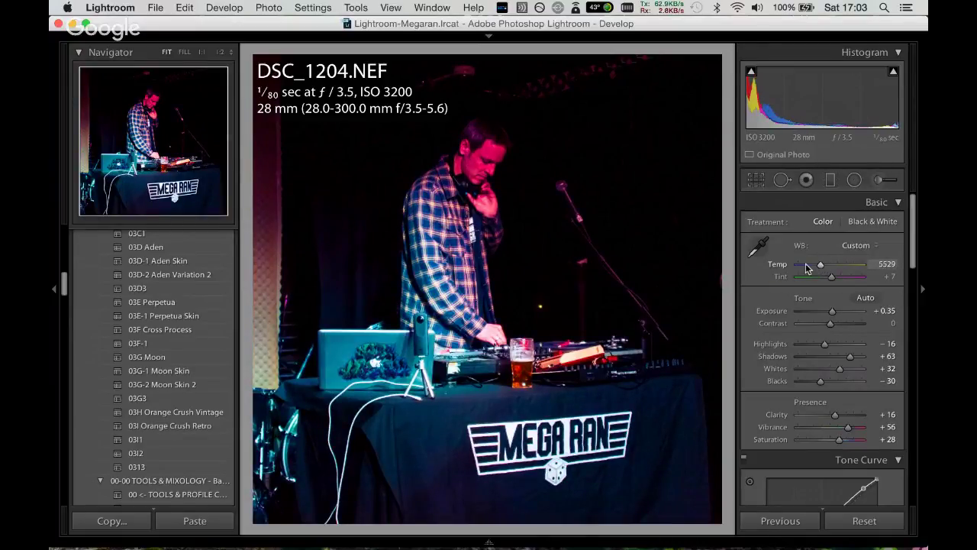
left_click_drag(807, 267, 825, 265)
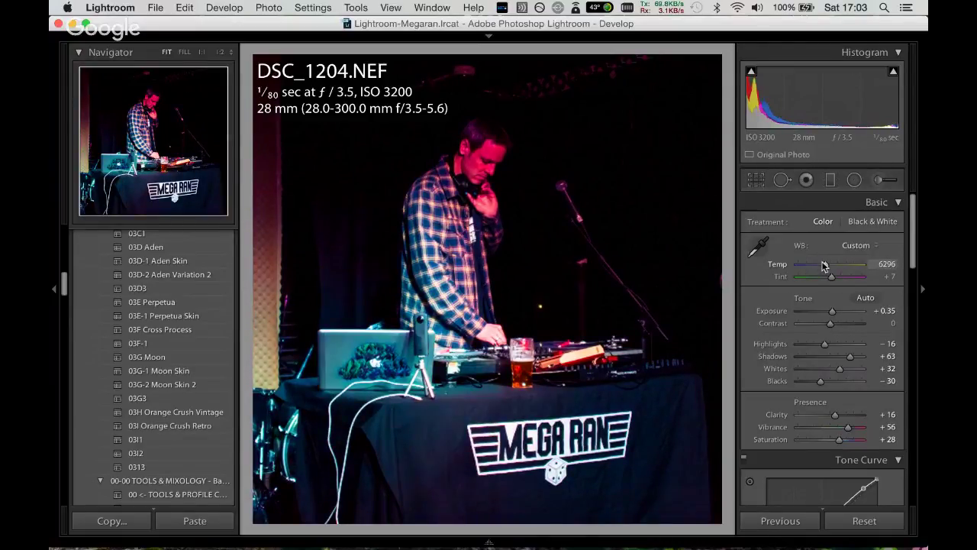
Lay a graduated filter across the DJ's chest with cooler temperature and tint.
left_click(831, 182)
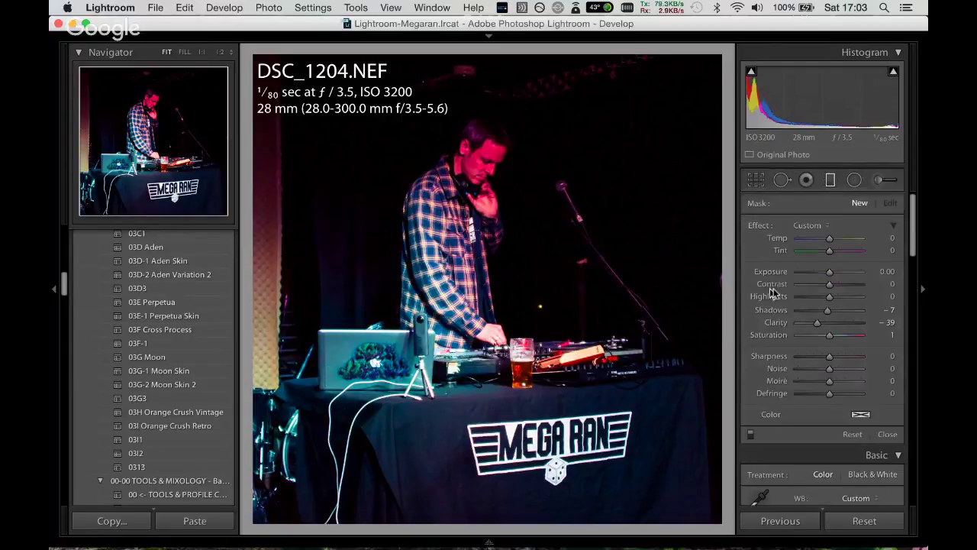
left_click_drag(459, 197, 459, 233)
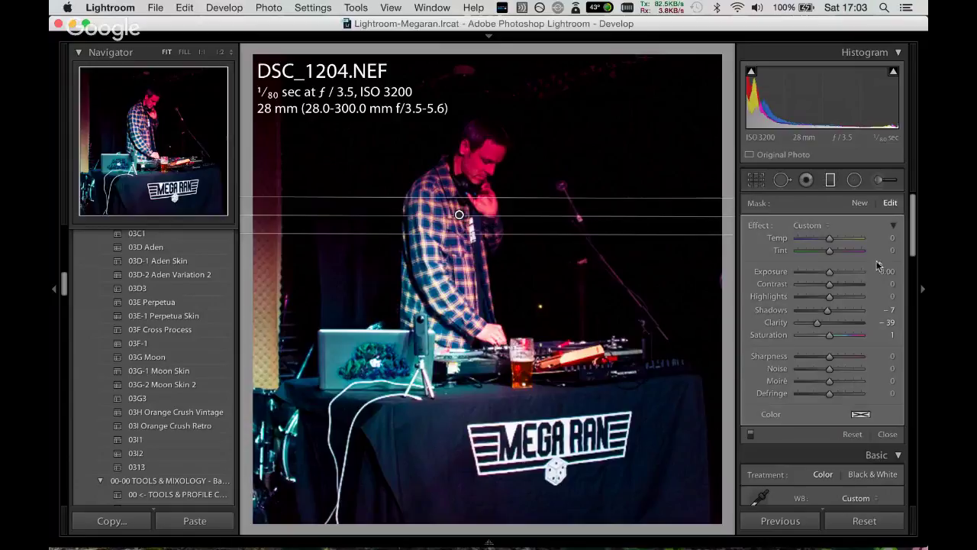
mouse_move(830, 238)
left_mouse_down()
mouse_move(813, 238)
mouse_move(825, 246)
mouse_move(820, 255)
left_mouse_up()
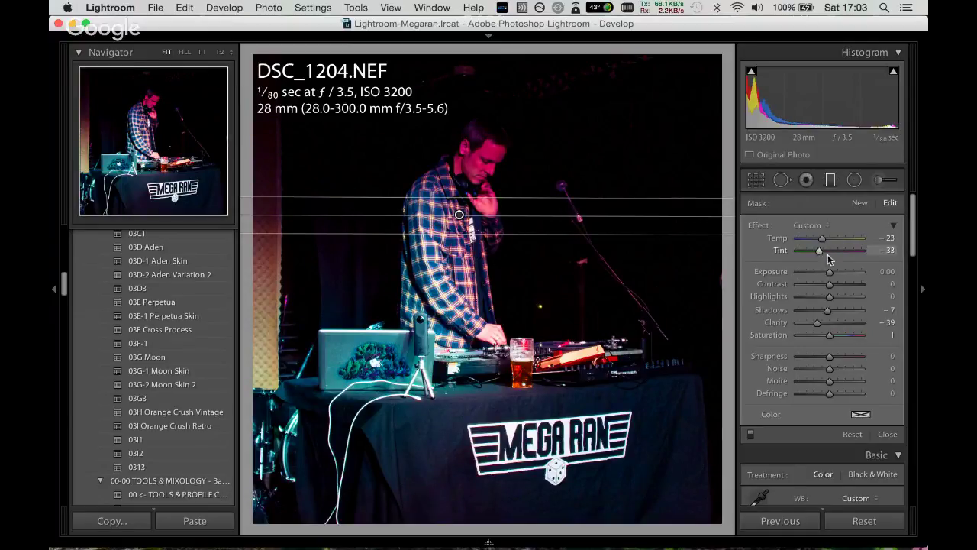
Tint the graduated filter a rich green, widen it further down the photo, and close it.
left_click(864, 421)
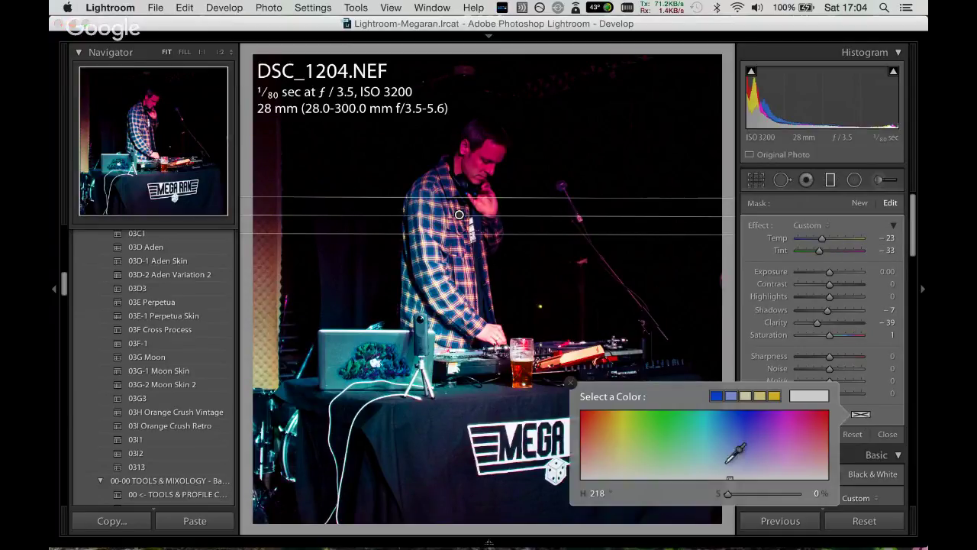
mouse_move(737, 453)
left_mouse_down()
mouse_move(746, 426)
mouse_move(659, 438)
left_mouse_up()
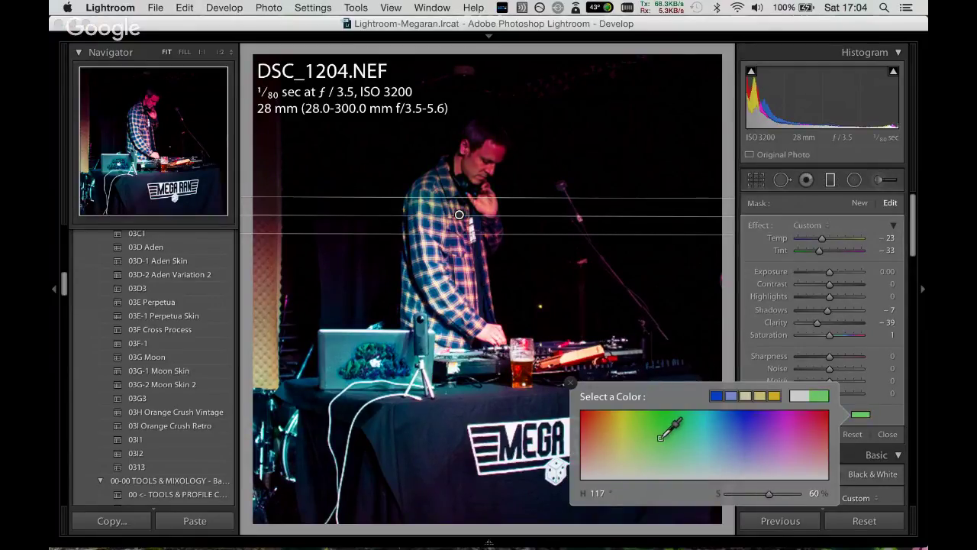
left_click_drag(660, 438, 672, 434)
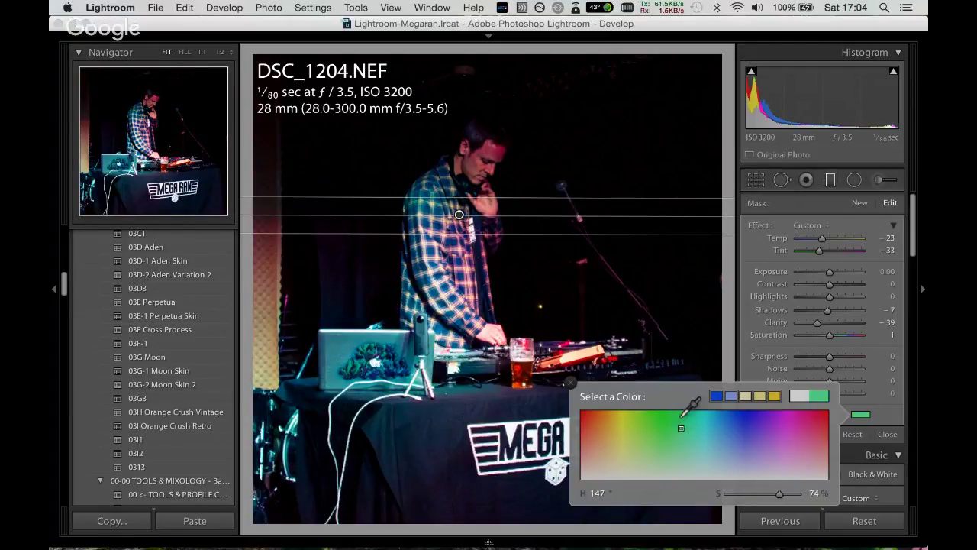
mouse_move(674, 433)
left_mouse_down()
mouse_move(679, 414)
mouse_move(679, 424)
left_mouse_up()
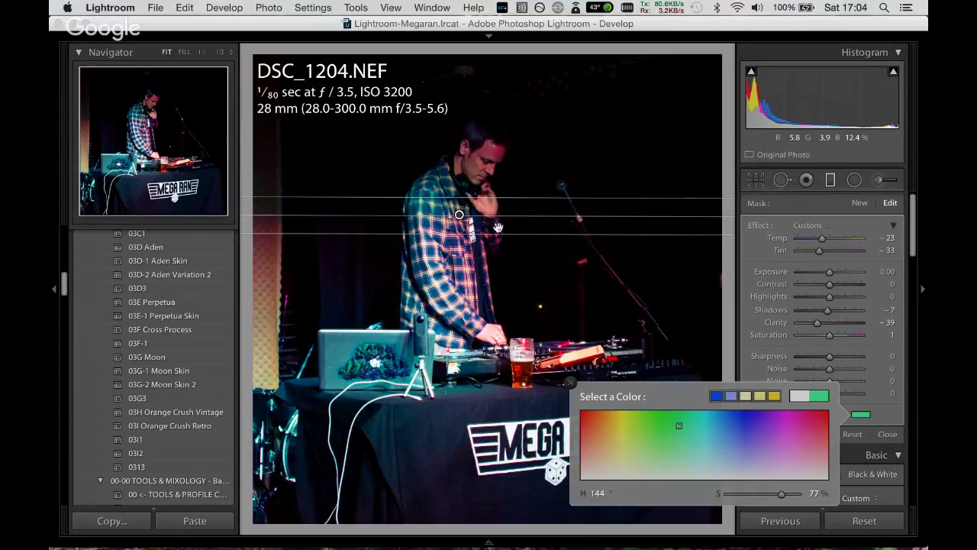
left_click_drag(498, 227, 504, 295)
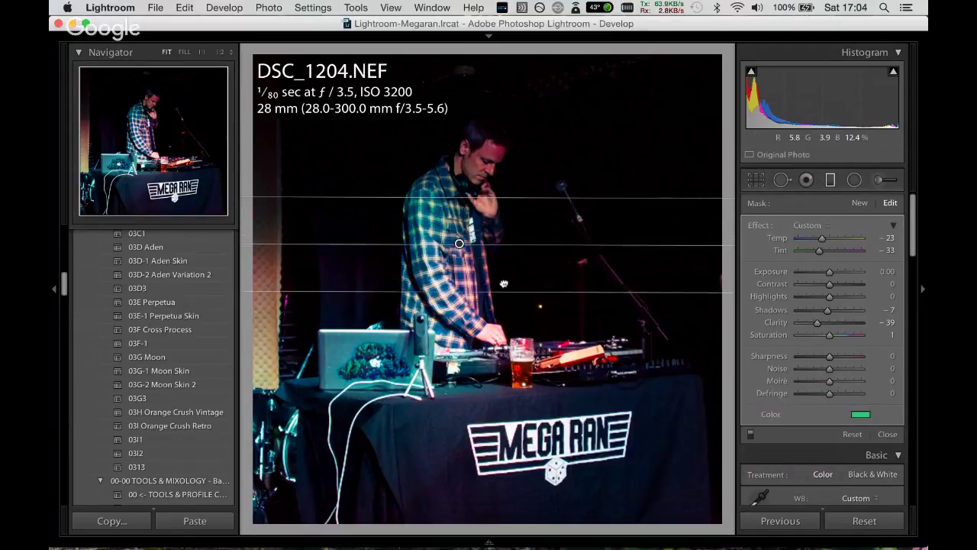
left_click(830, 183)
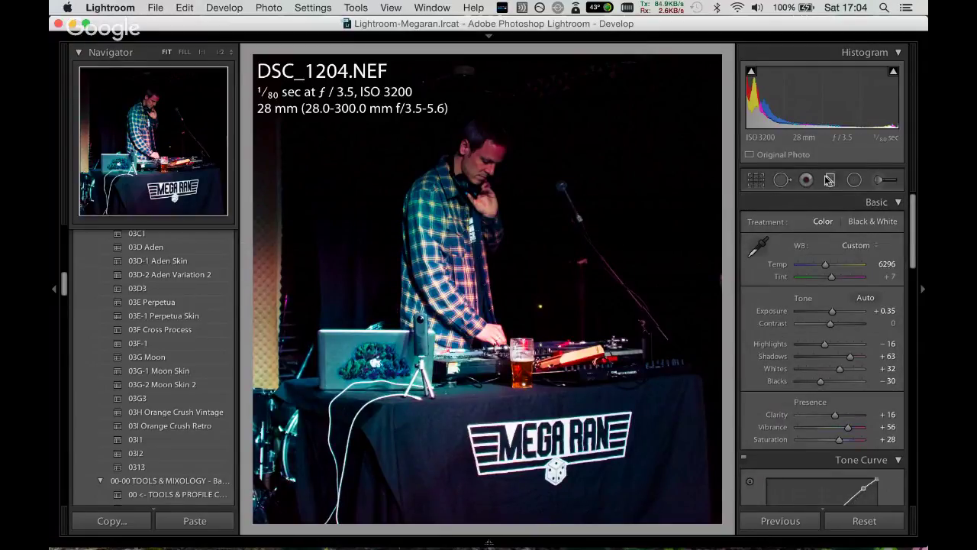
Crop DSC_1204 tighter by trimming the top, left, bottom and right edges around the DJ and table.
left_click(756, 179)
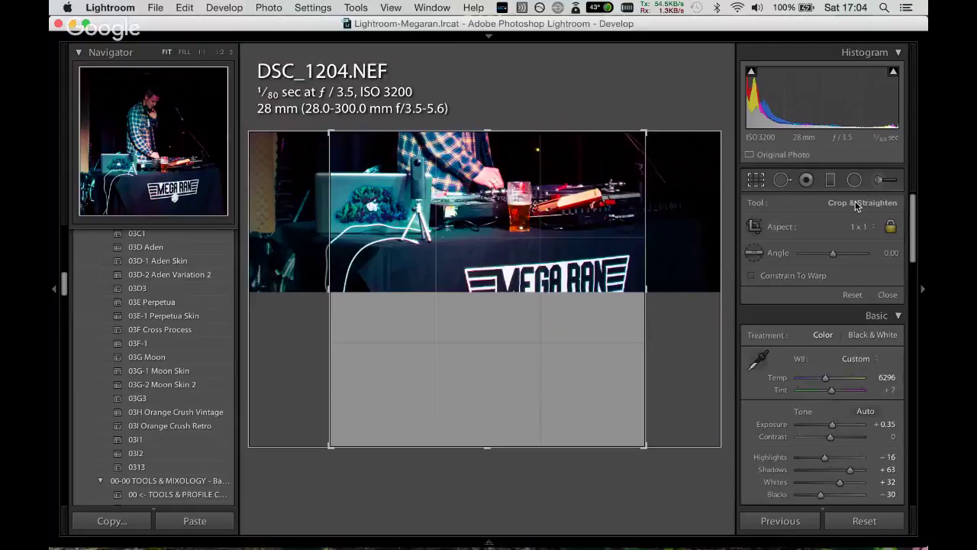
left_click(859, 226)
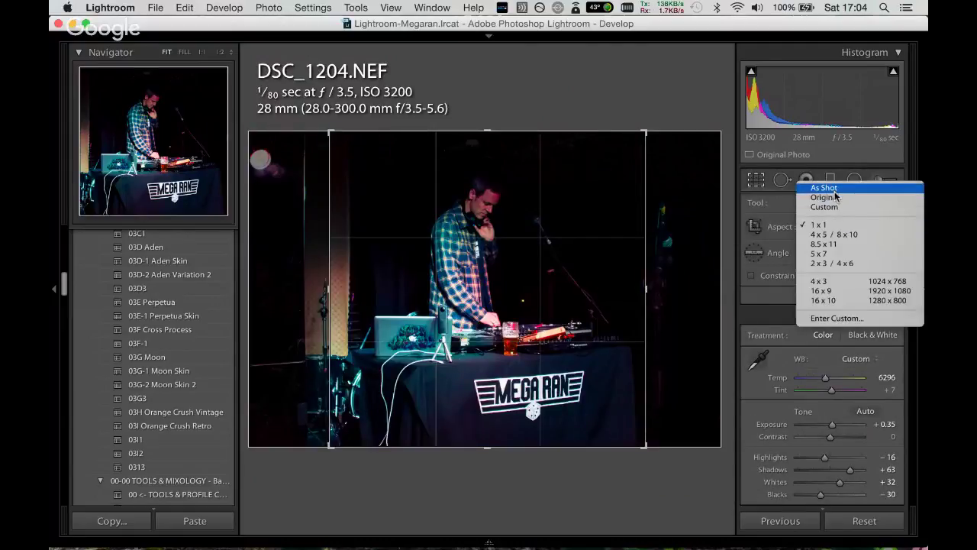
left_click(768, 214)
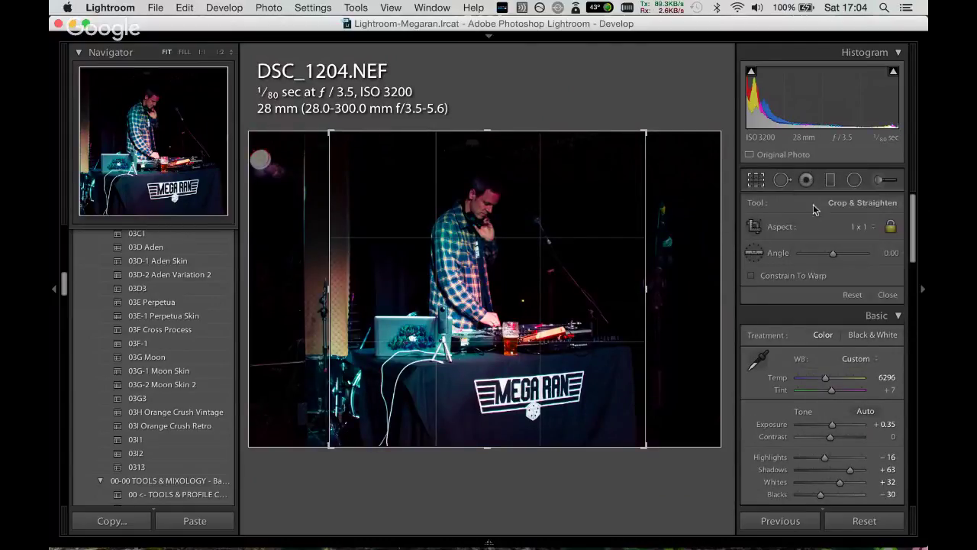
left_click_drag(487, 131, 486, 150)
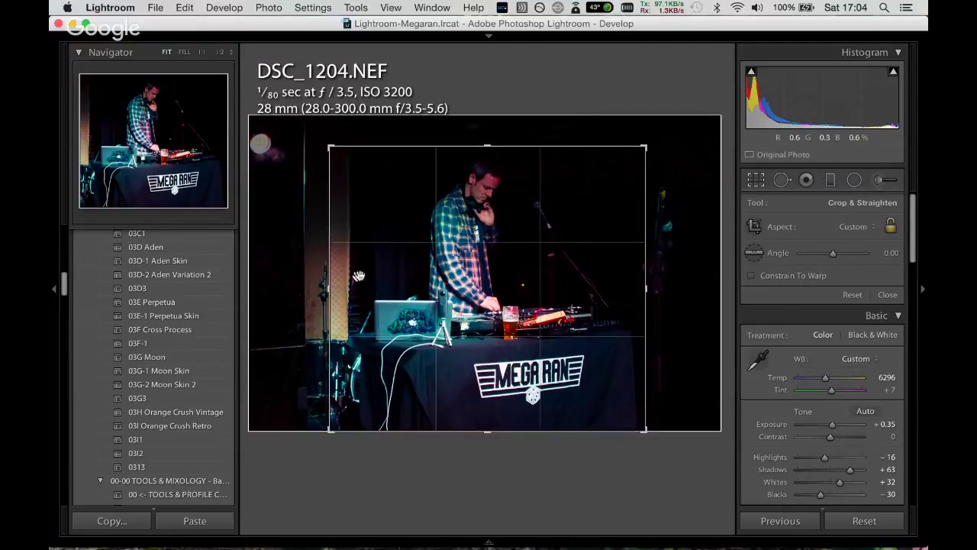
left_click_drag(329, 266, 353, 266)
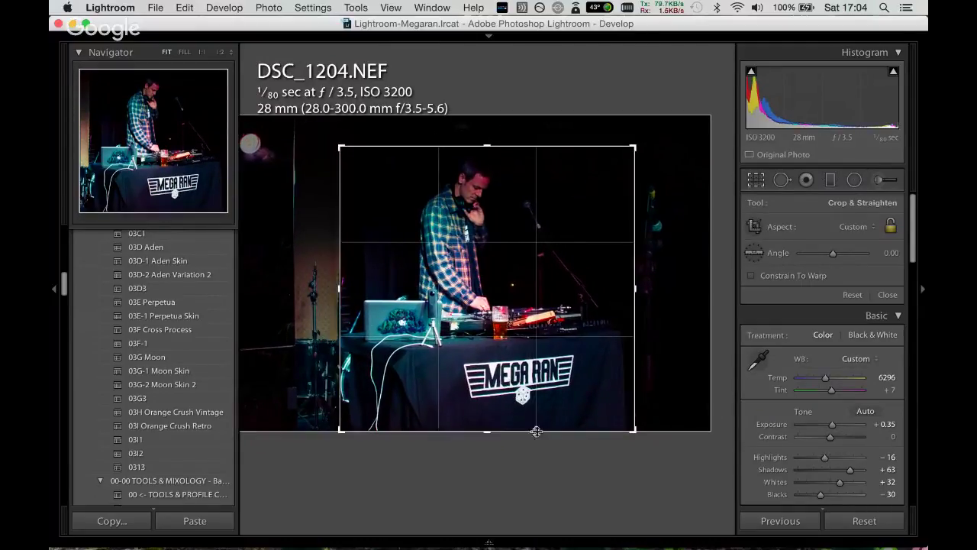
left_click_drag(492, 431, 492, 407)
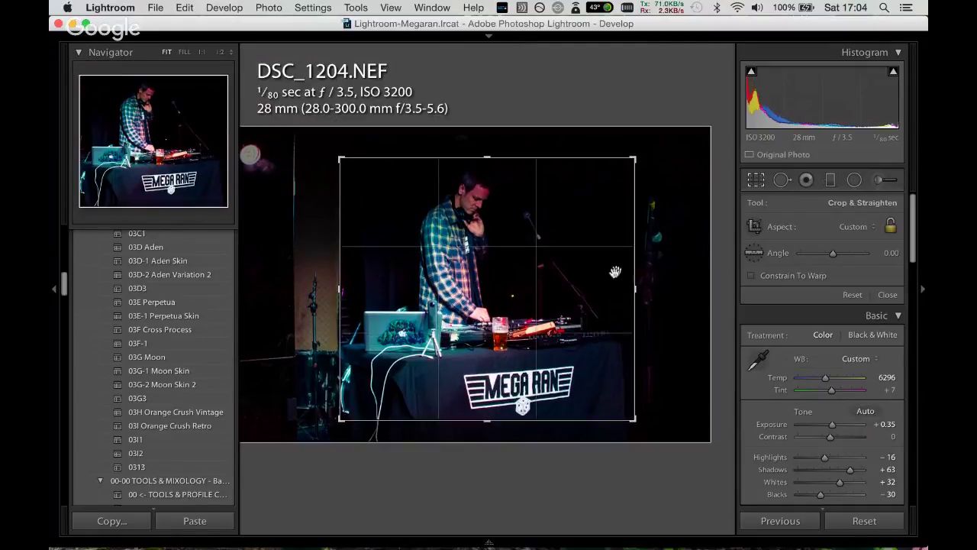
left_click_drag(628, 279, 647, 277)
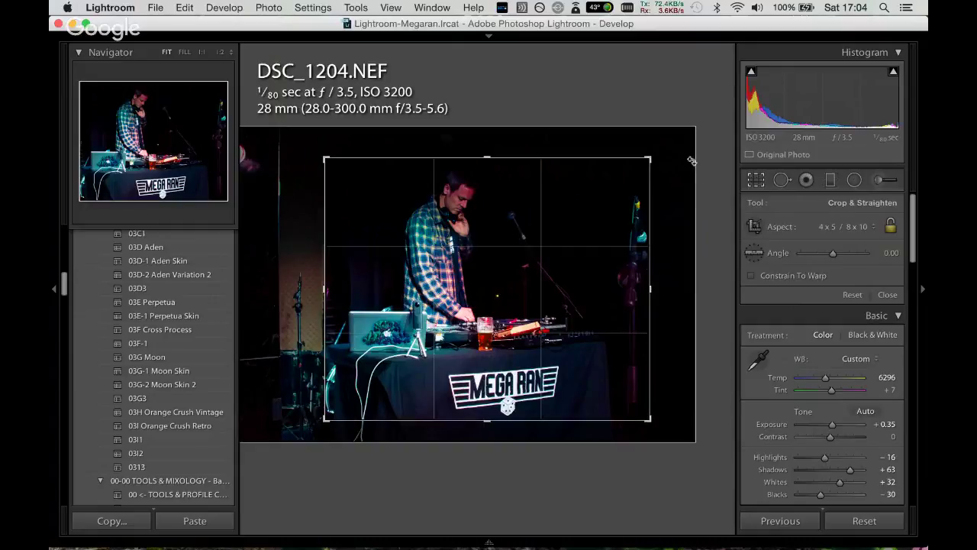
left_click_drag(650, 285, 640, 289)
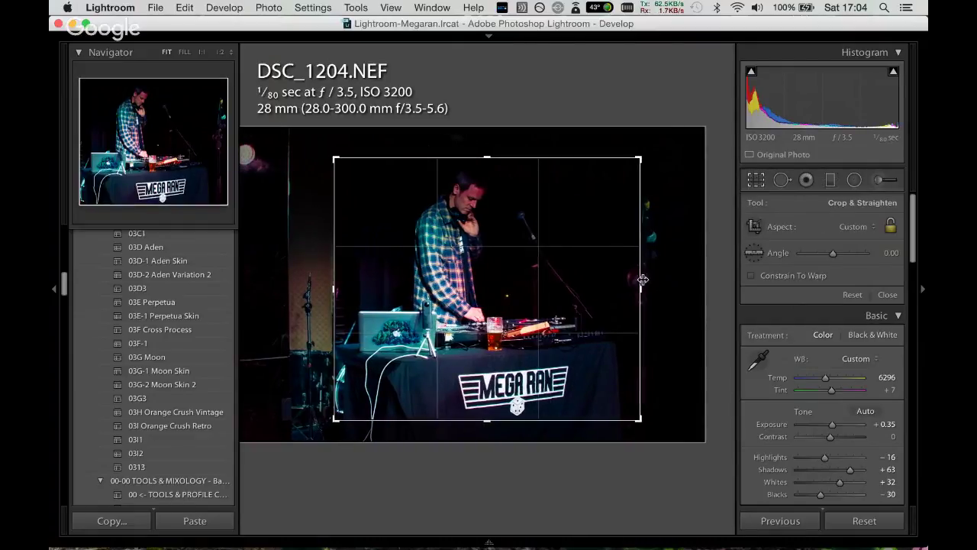
key("Return")
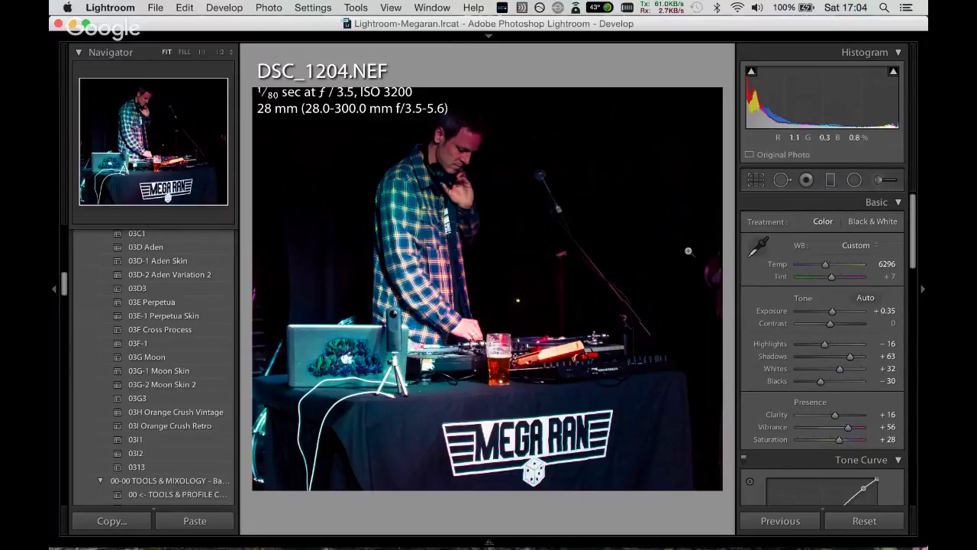
Set DSC_1204's exposure to +0.30 and raise clarity from +16 to +53.
left_click_drag(832, 311, 835, 316)
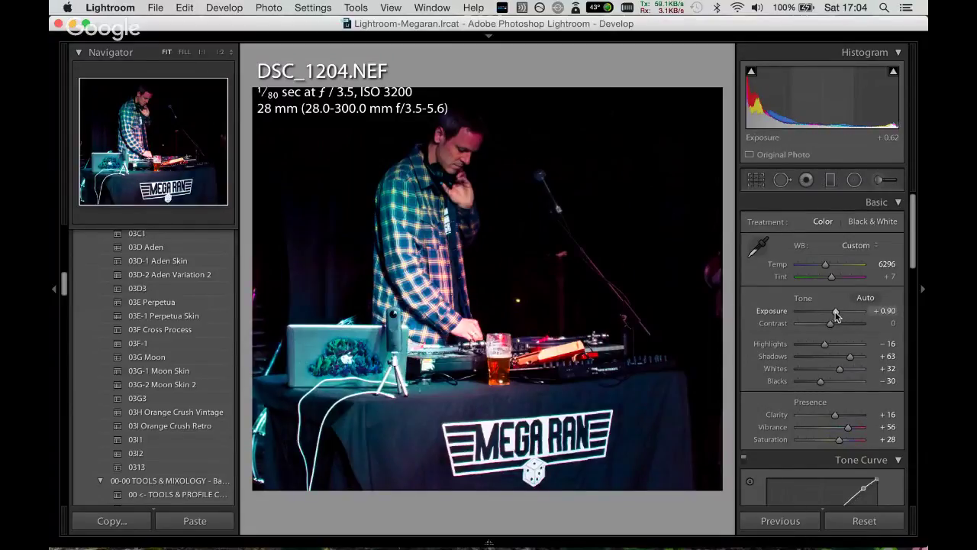
double_click(834, 314)
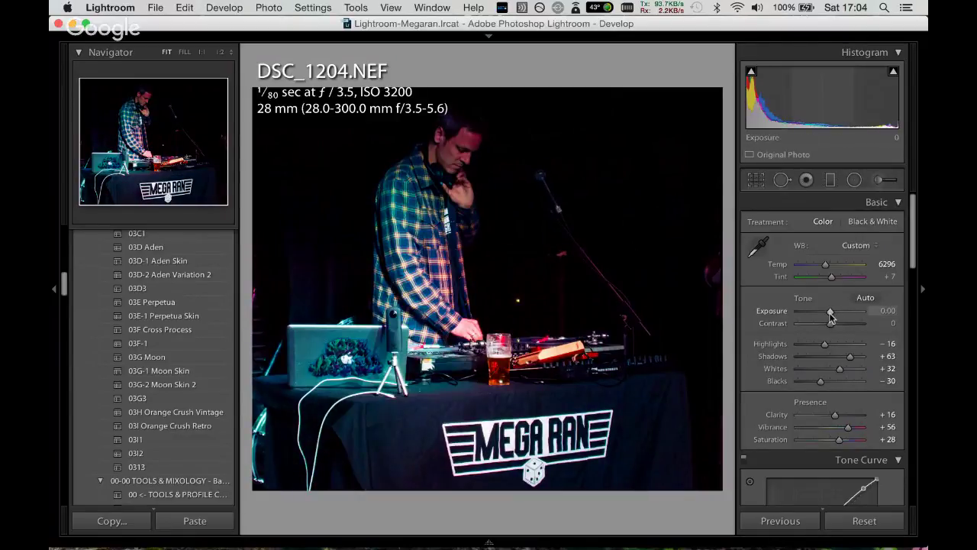
left_click_drag(835, 315, 822, 323)
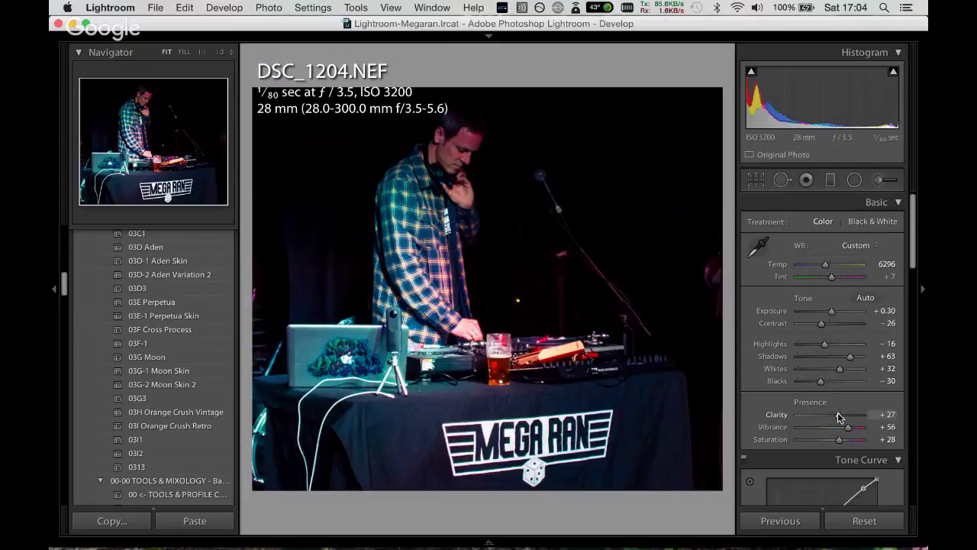
left_click_drag(835, 415, 851, 414)
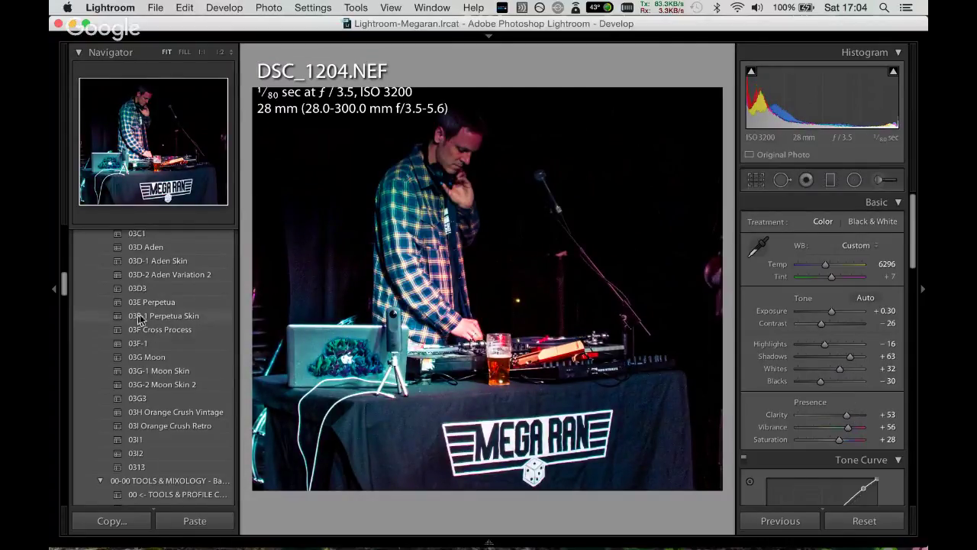
Apply the 01B1 Noise Reduction preset and advance to DSC_1211.
left_click_drag(64, 267, 66, 242)
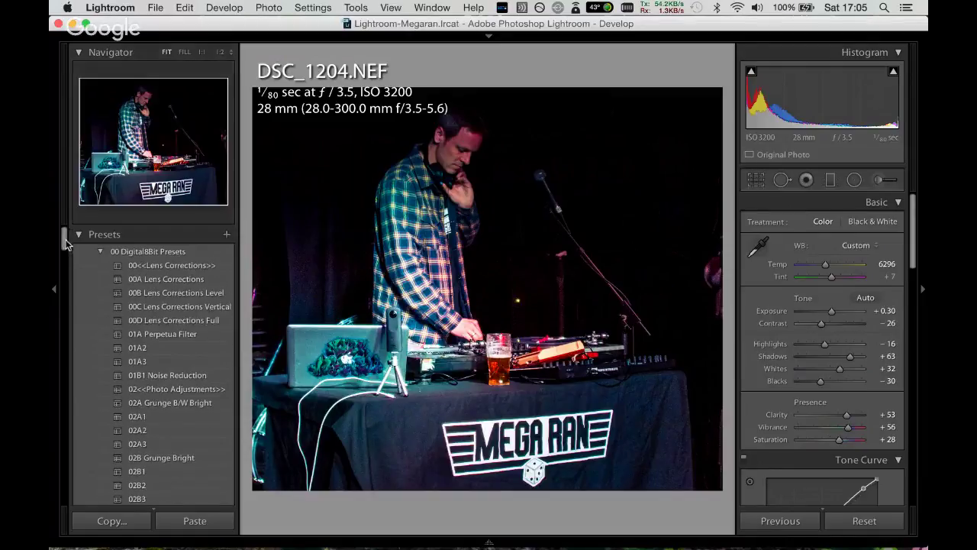
left_click(197, 373)
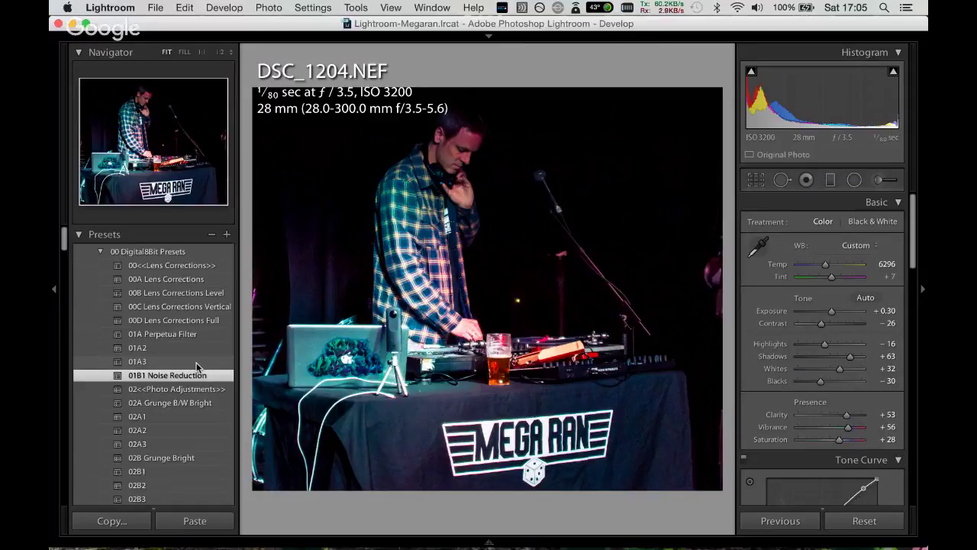
key("Right")
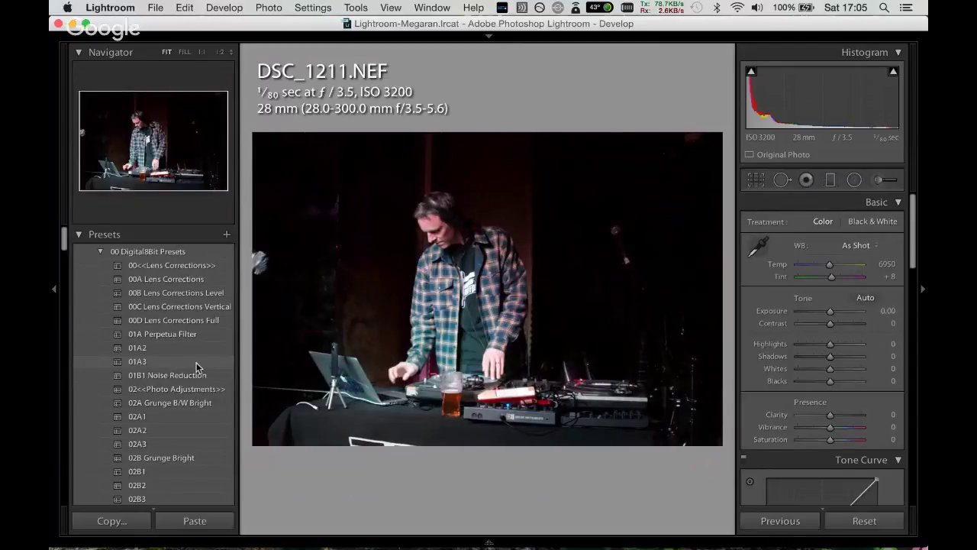
Crop DSC_1211 to 16 x 9, tightening the left edge and shifting the photo upward.
left_click(759, 183)
left_click(843, 225)
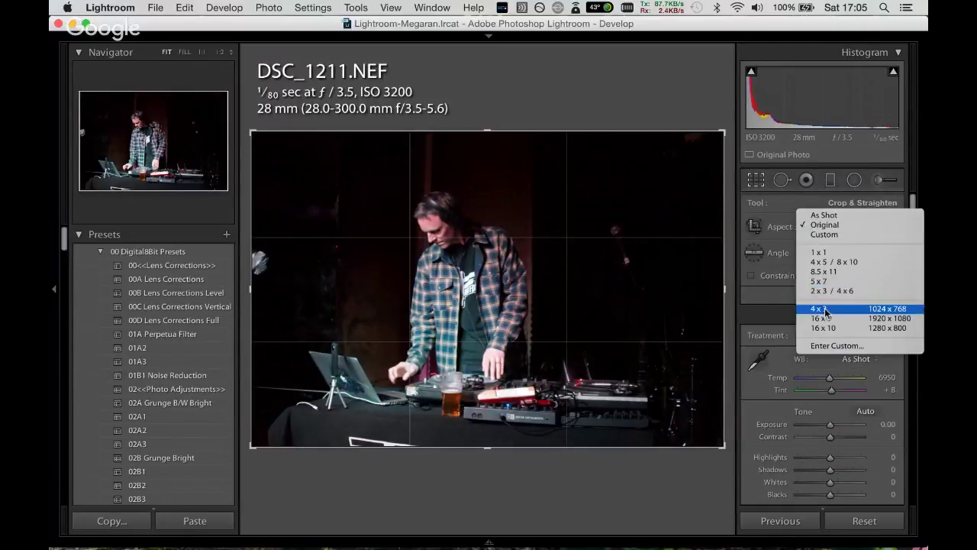
left_click(853, 311)
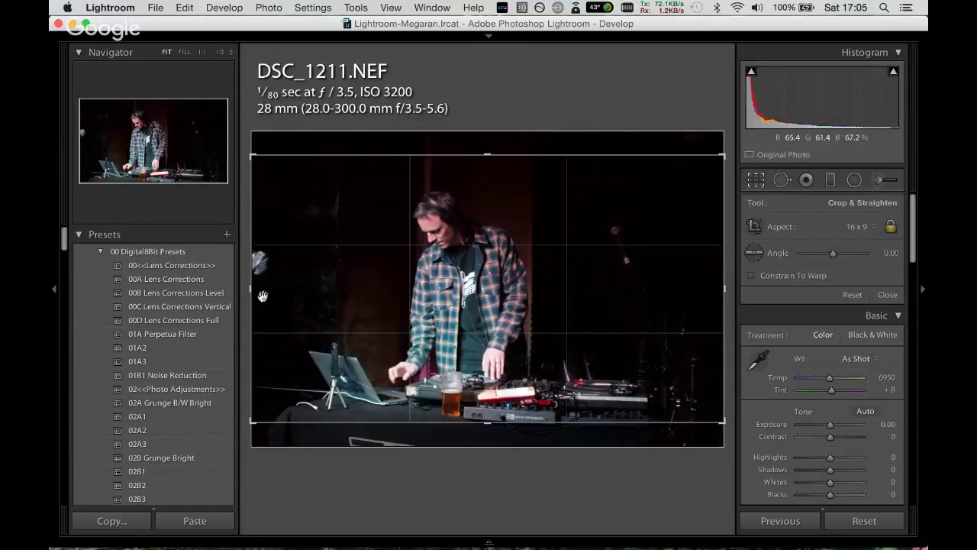
left_click_drag(252, 289, 269, 275)
left_click_drag(545, 273, 541, 266)
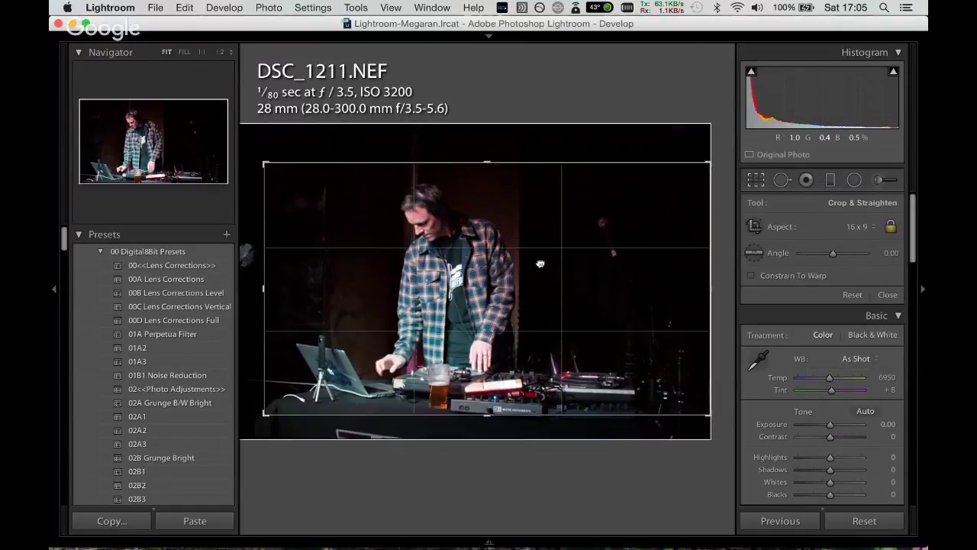
left_click_drag(264, 285, 271, 284)
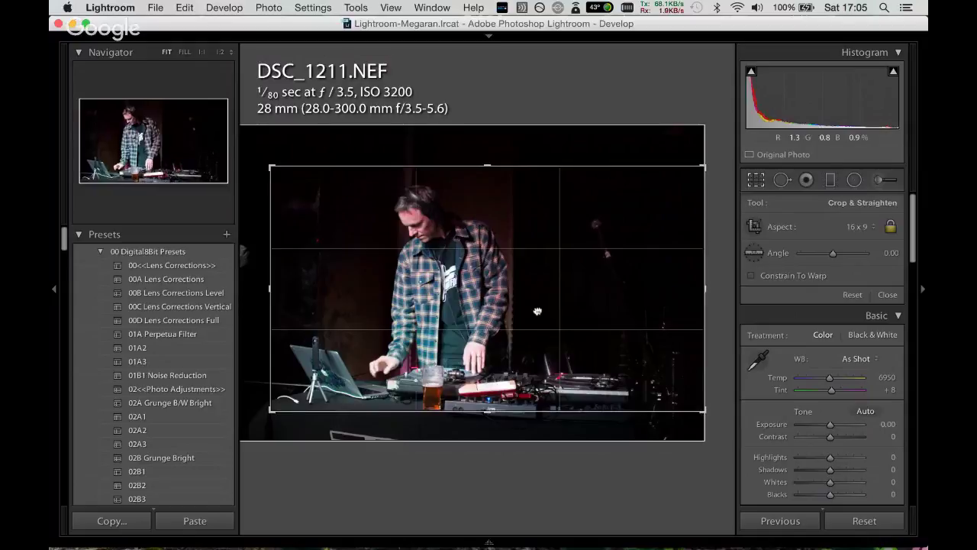
left_click_drag(538, 317, 538, 303)
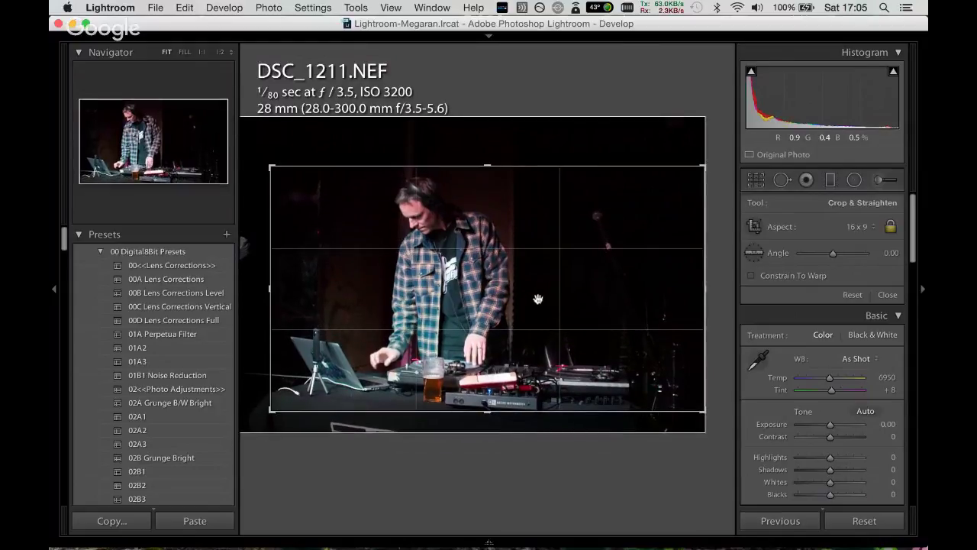
key("Return")
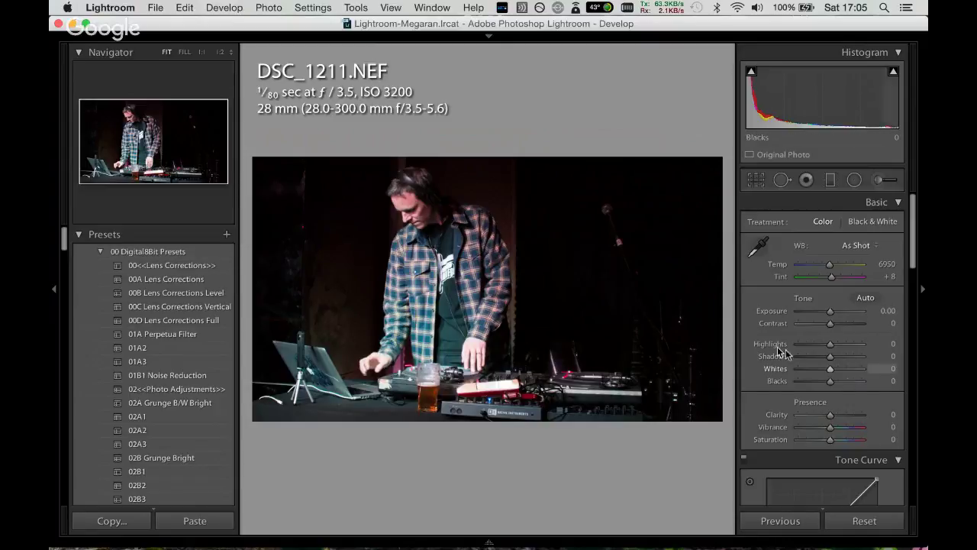
Apply the 02B Grunge Bright preset and reset the Point Curve to Linear.
left_click_drag(66, 238, 65, 246)
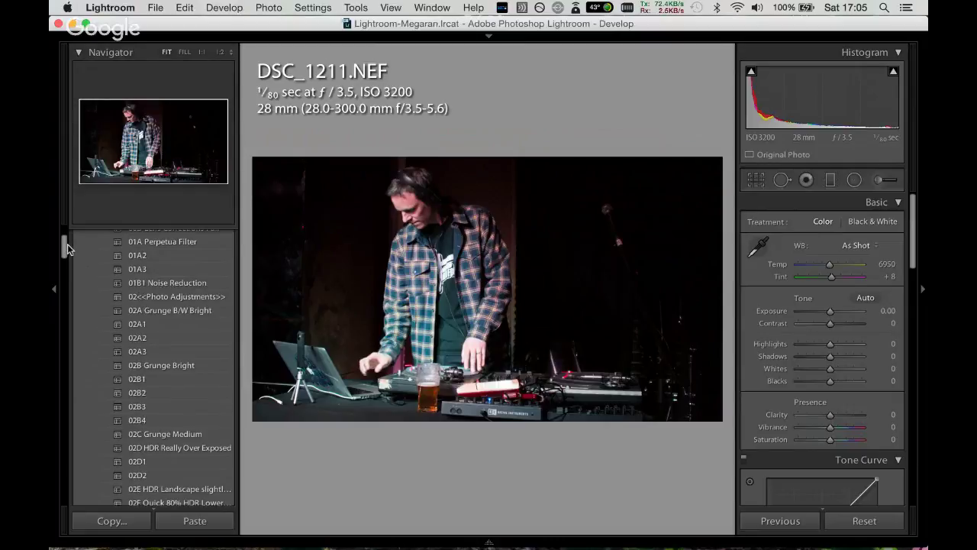
left_click(191, 366)
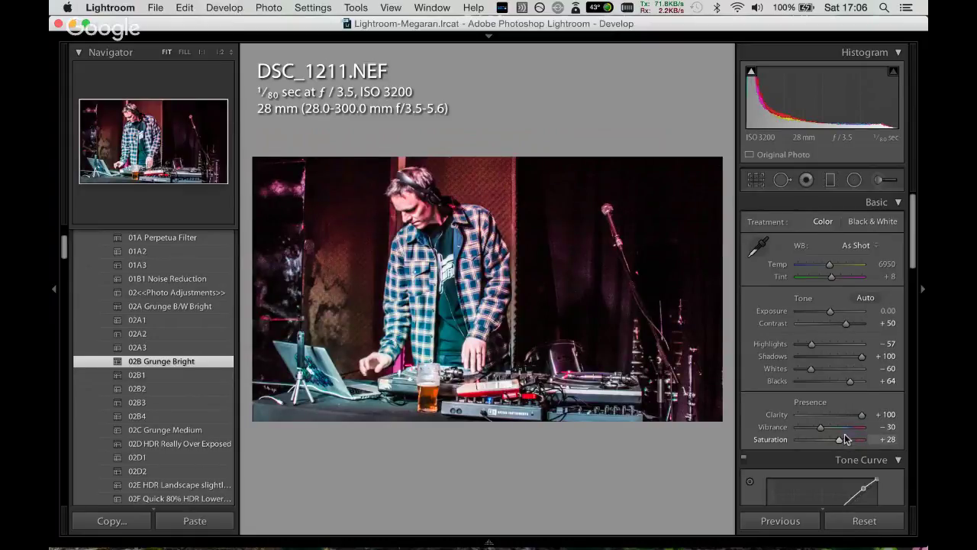
left_click(912, 298)
left_click(829, 322)
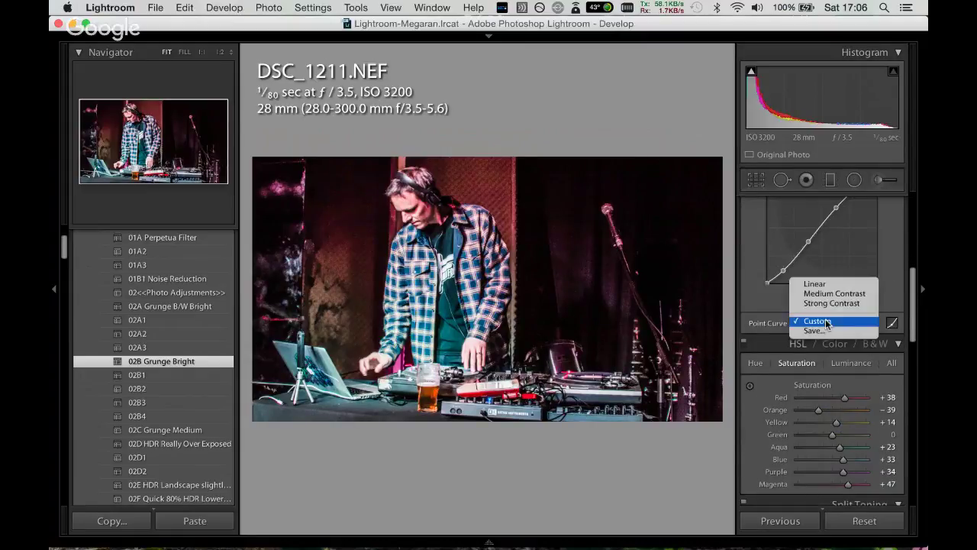
left_click(814, 283)
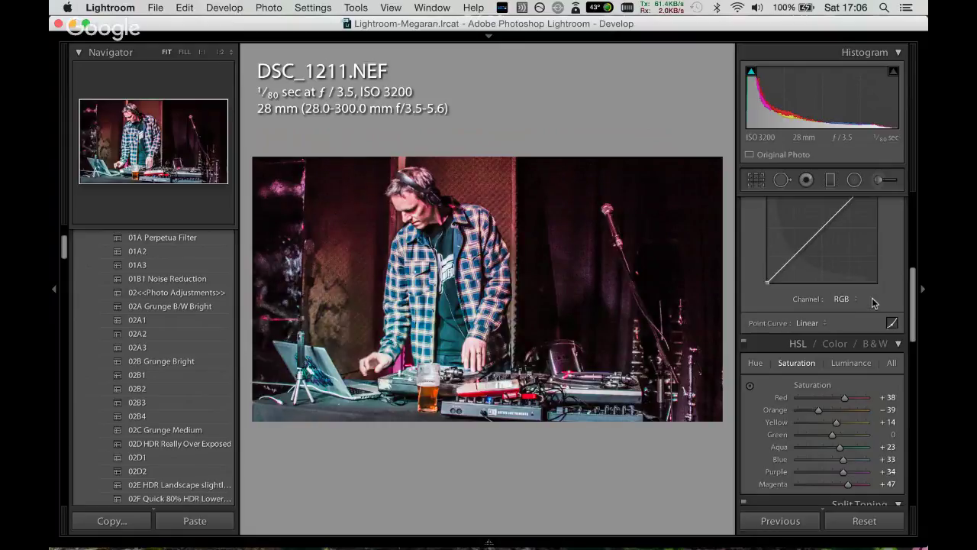
scroll(914, 332, "up", 10)
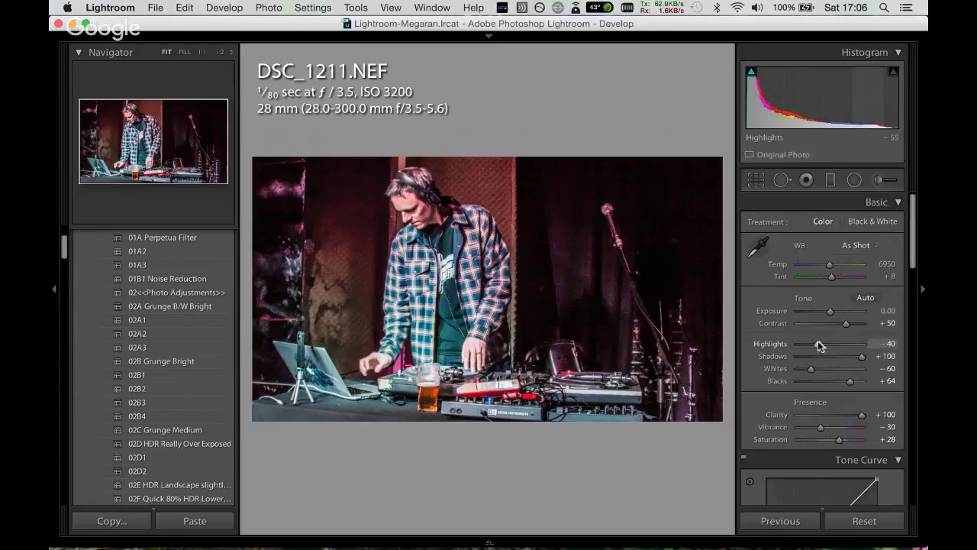
Set highlights to -78 and blacks to +37, cool the temperature, ease clarity to about +70, and raise exposure.
left_click_drag(819, 345, 804, 344)
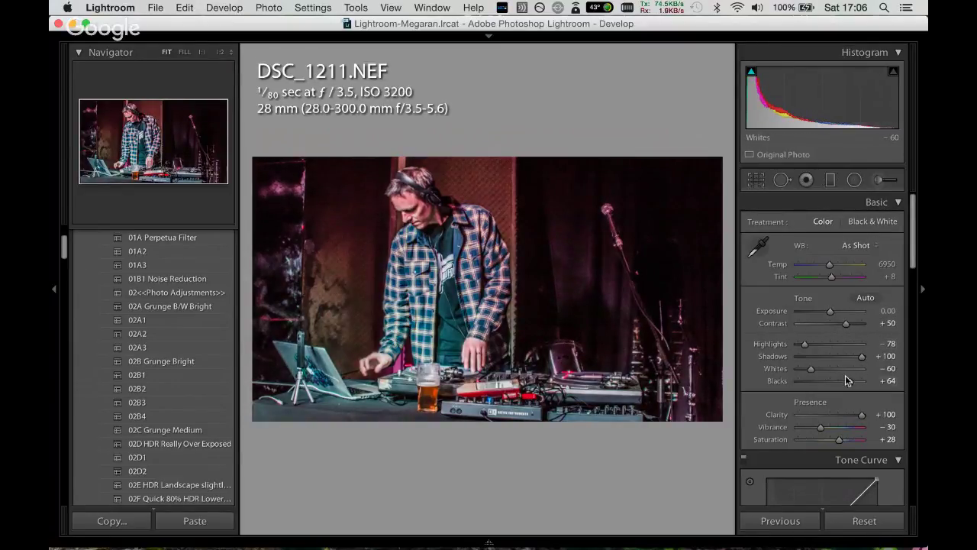
left_click_drag(850, 386, 841, 384)
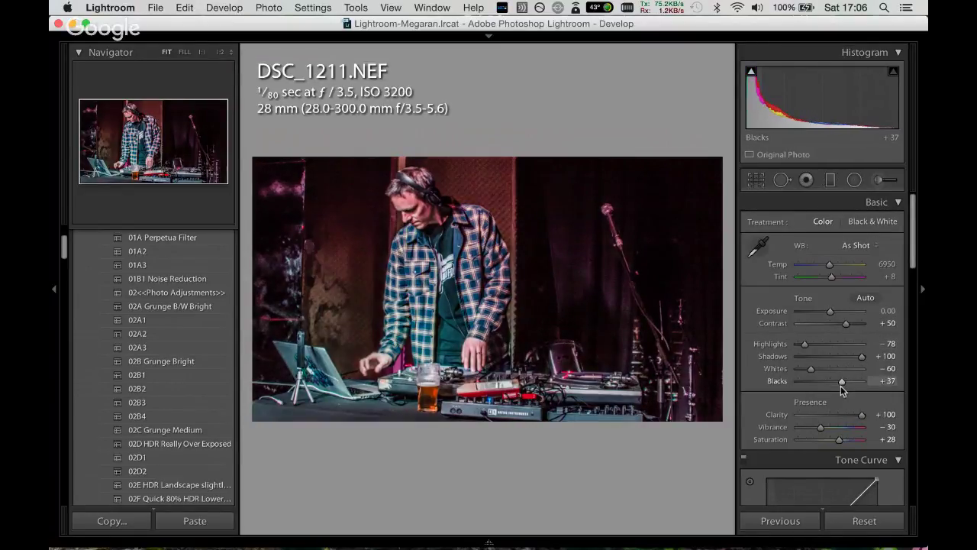
left_click_drag(830, 264, 826, 264)
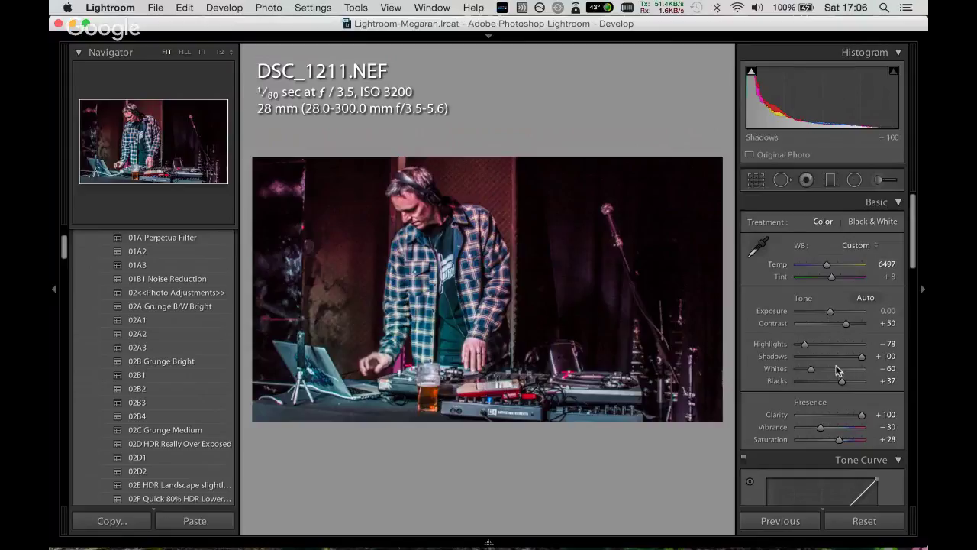
left_click_drag(852, 416, 853, 413)
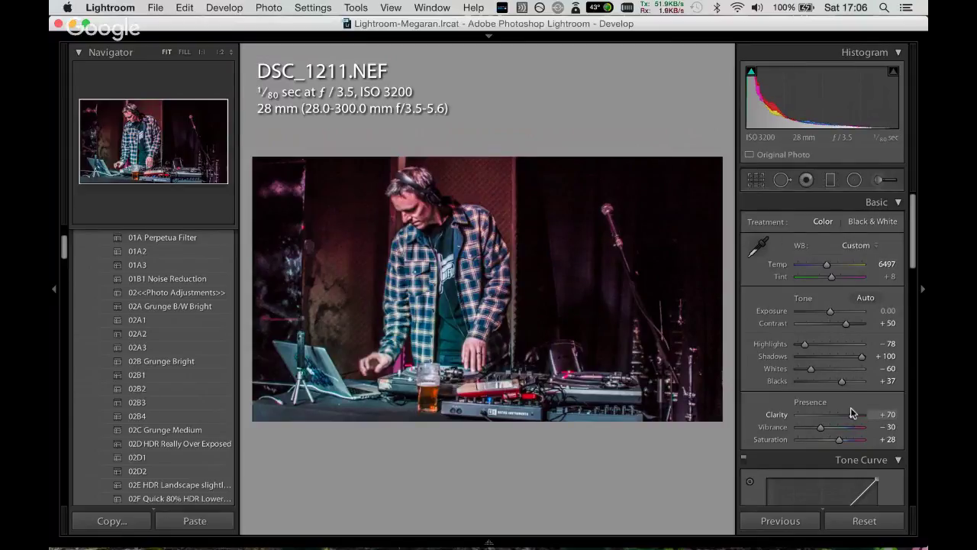
left_click_drag(831, 311, 833, 310)
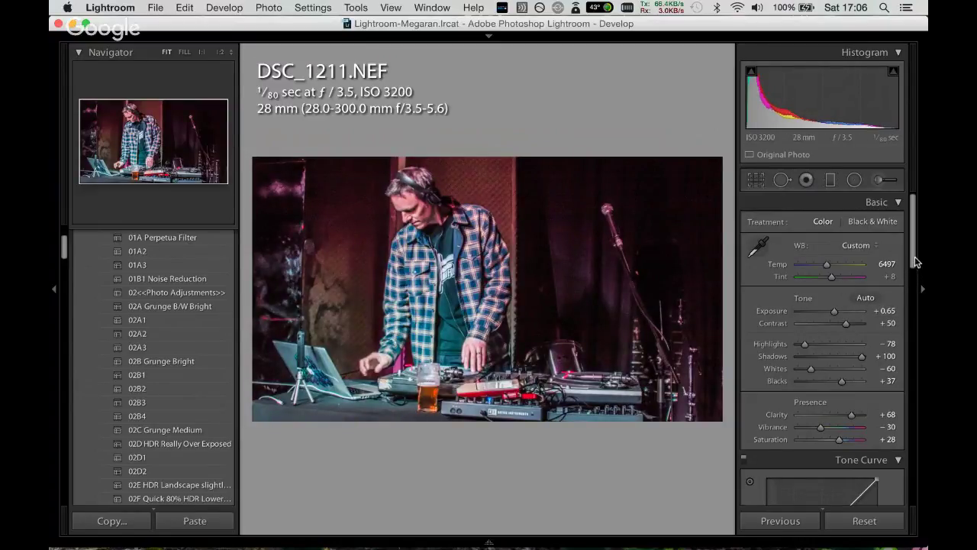
mouse_move(913, 258)
left_mouse_down()
mouse_move(923, 408)
mouse_move(842, 422)
mouse_move(798, 411)
left_mouse_up()
left_click_drag(811, 480, 820, 479)
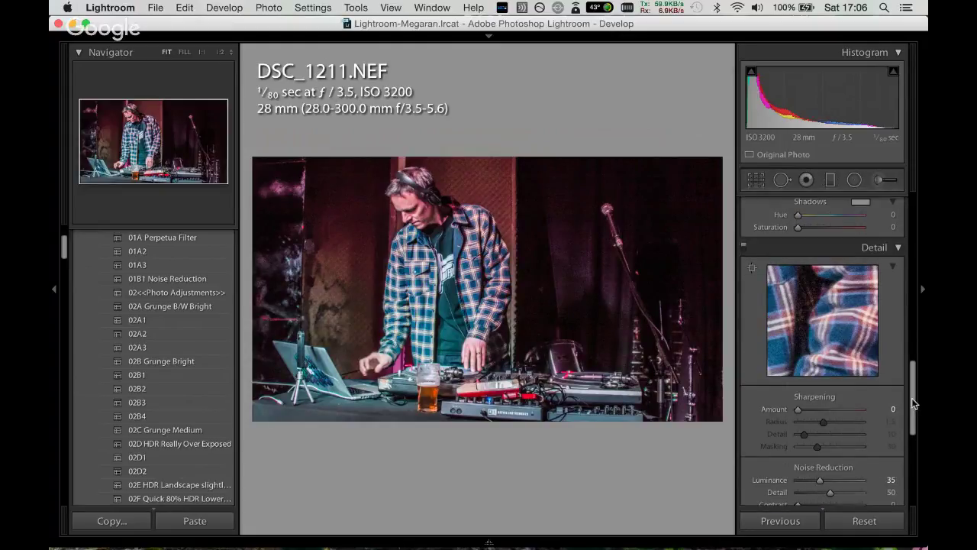
Strengthen noise reduction contrast and detail, and raise luminance noise reduction to 63.
scroll(802, 438, "down", 3)
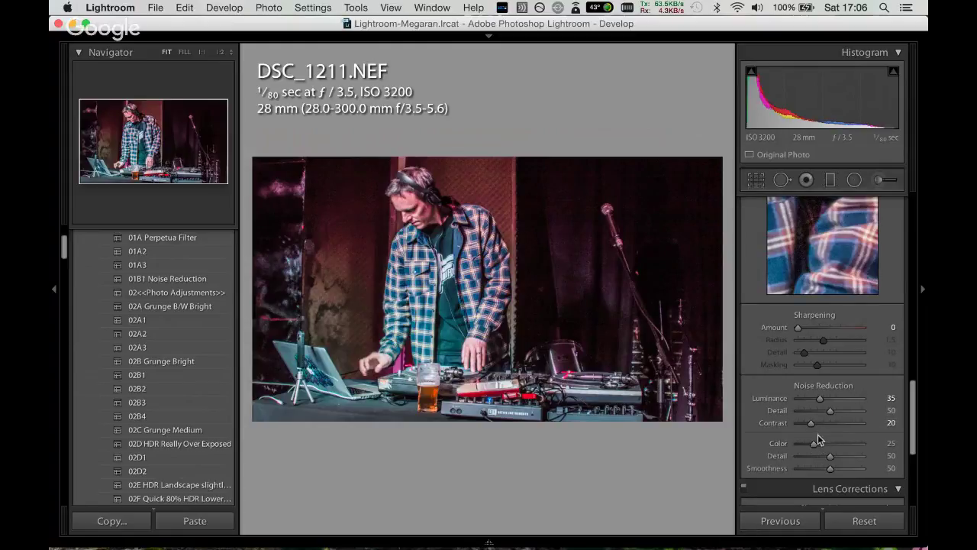
mouse_move(811, 423)
left_mouse_down()
mouse_move(824, 422)
mouse_move(826, 398)
left_mouse_up()
mouse_move(829, 413)
left_mouse_down()
mouse_move(843, 413)
mouse_move(809, 412)
left_mouse_up()
mouse_move(827, 399)
left_mouse_down()
mouse_move(839, 398)
mouse_move(825, 425)
mouse_move(834, 422)
mouse_move(833, 444)
left_mouse_up()
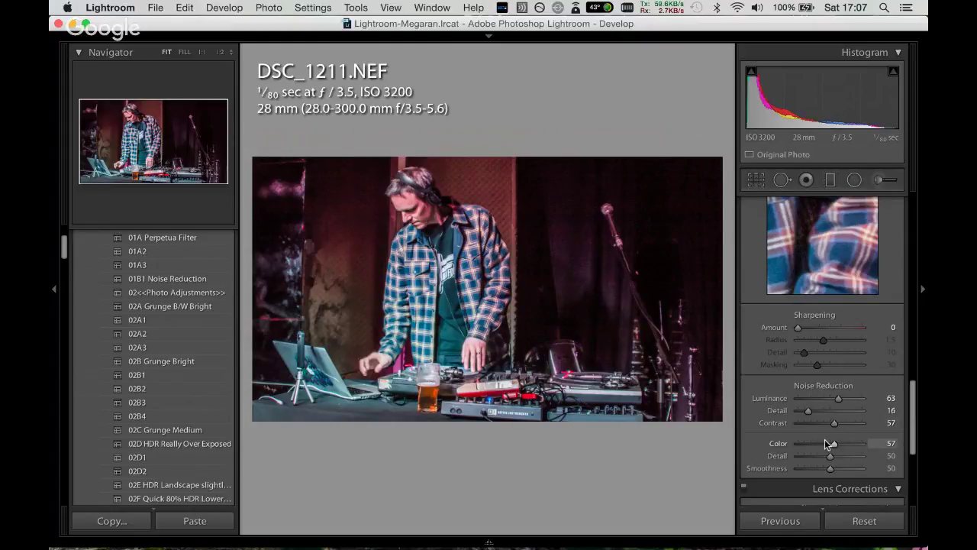
Apply the 01A2 preset and start a new graduated filter.
left_click(913, 270)
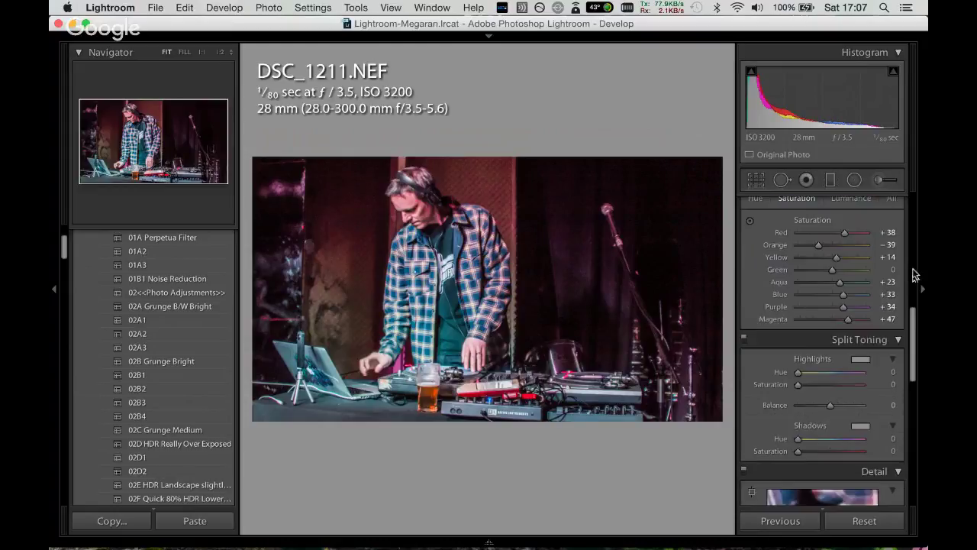
left_click(915, 275)
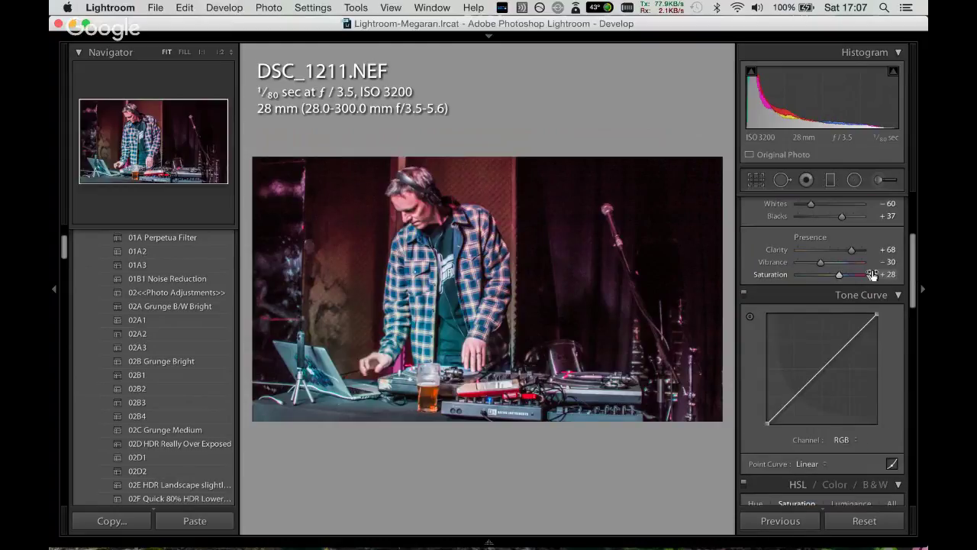
left_click(155, 252)
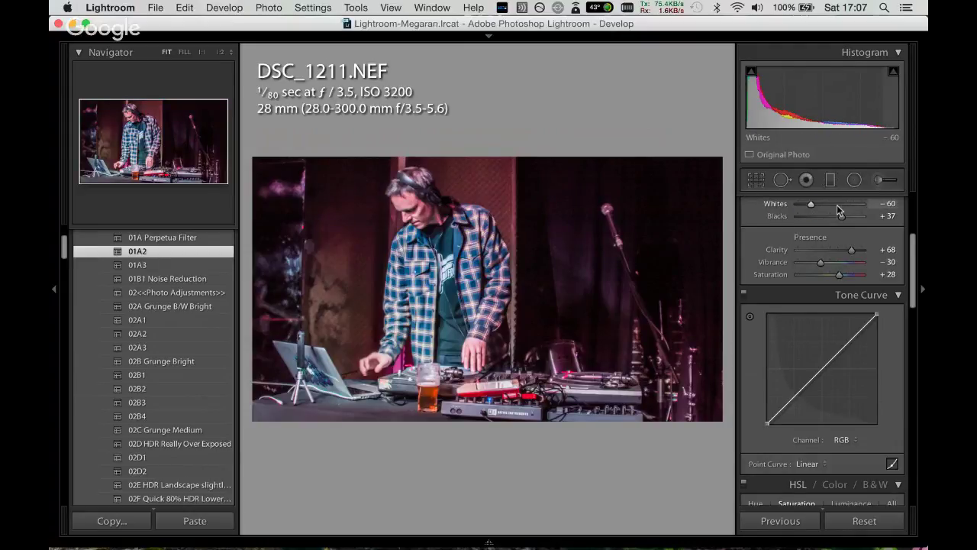
left_click(831, 181)
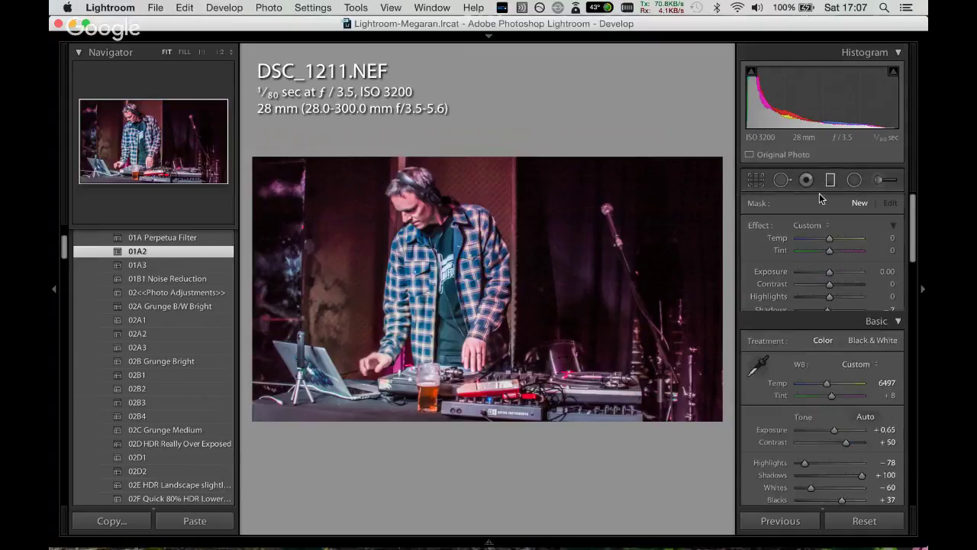
Place a graduated filter across the photo's middle and raise its clarity.
left_click_drag(425, 297, 425, 336)
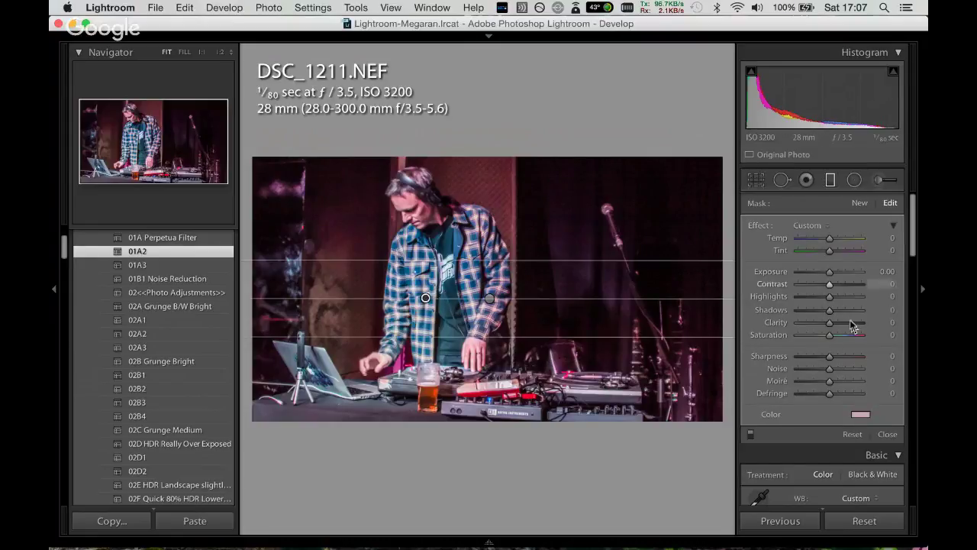
left_click_drag(831, 323, 846, 323)
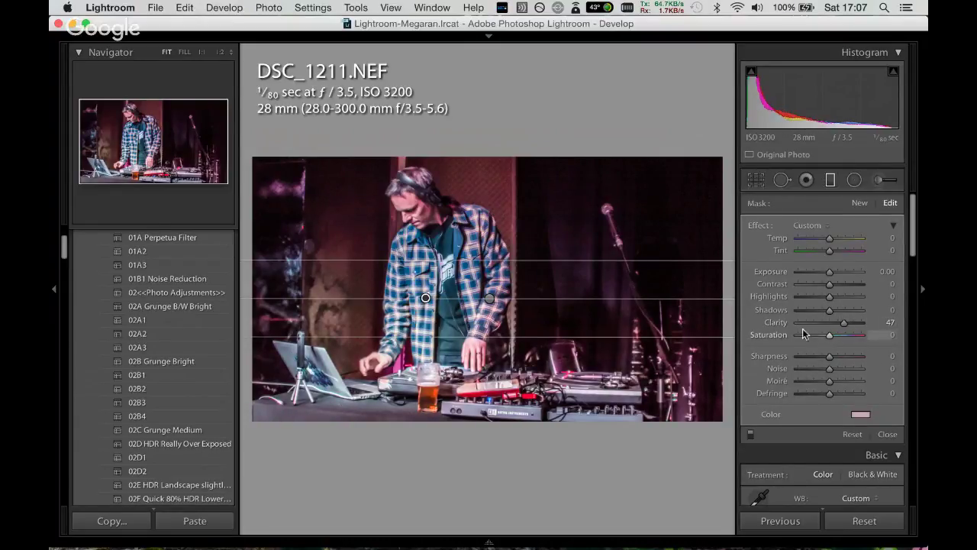
left_click(830, 182)
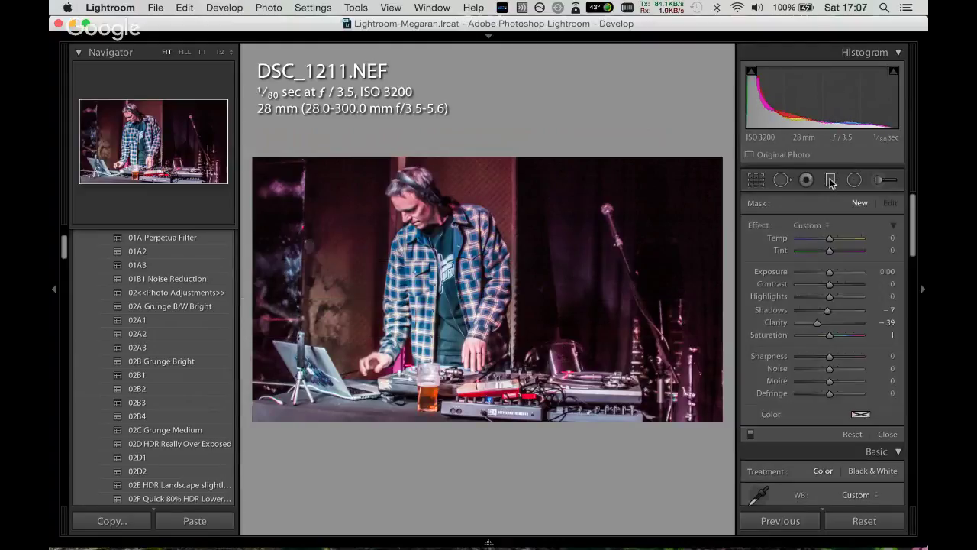
left_click(829, 182)
Give the second graduated filter a saturated light blue tint, then close it.
left_click(489, 298)
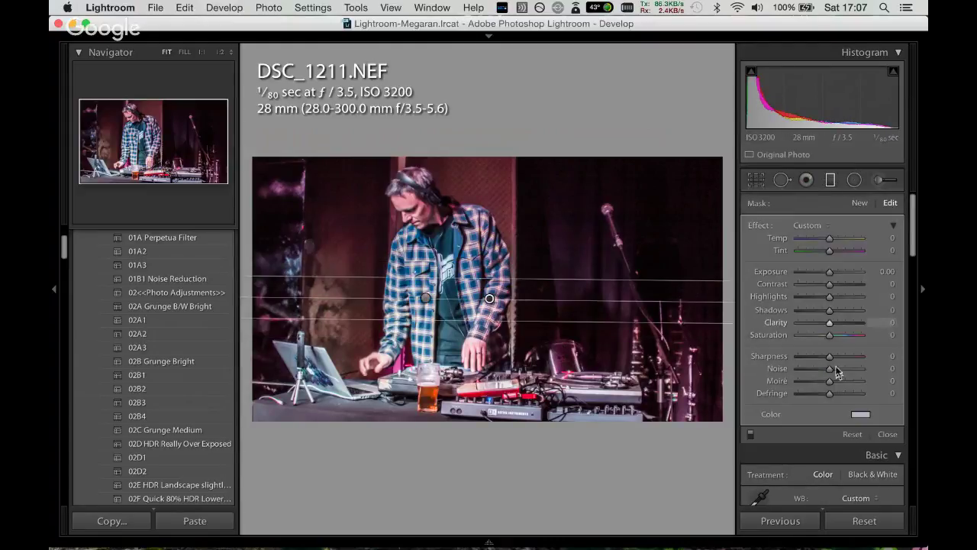
left_click(860, 413)
left_click_drag(738, 461, 716, 446)
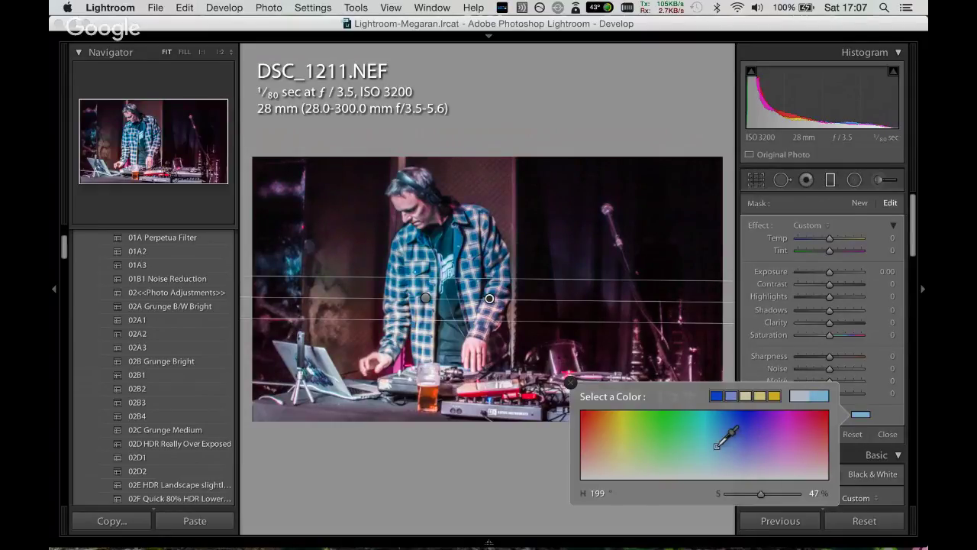
mouse_move(717, 445)
left_mouse_down()
mouse_move(708, 437)
mouse_move(722, 441)
left_mouse_up()
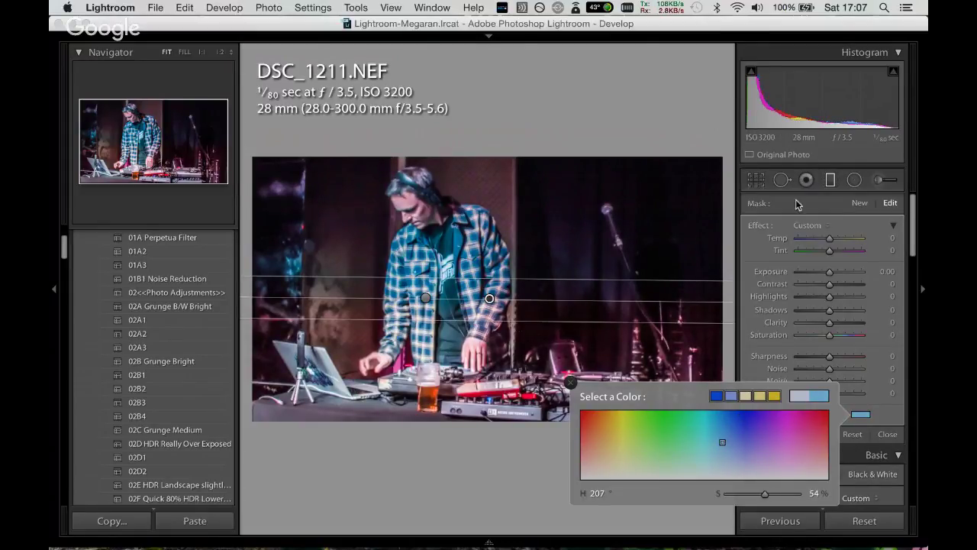
left_click(831, 182)
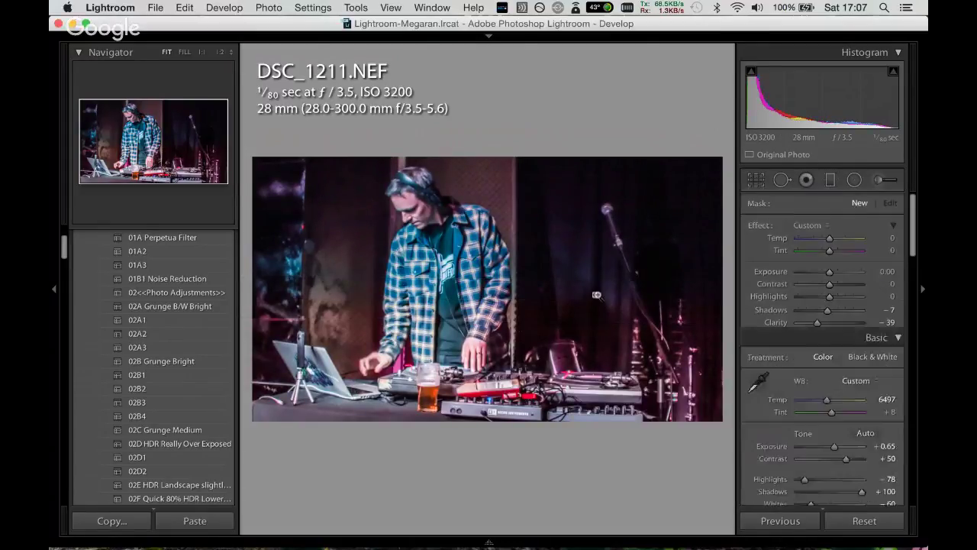
Level the DJ photo's graduated filter, set Clarity 11, Shadows -28, Saturation 38, and widen its feather.
left_click(831, 181)
left_click(489, 298)
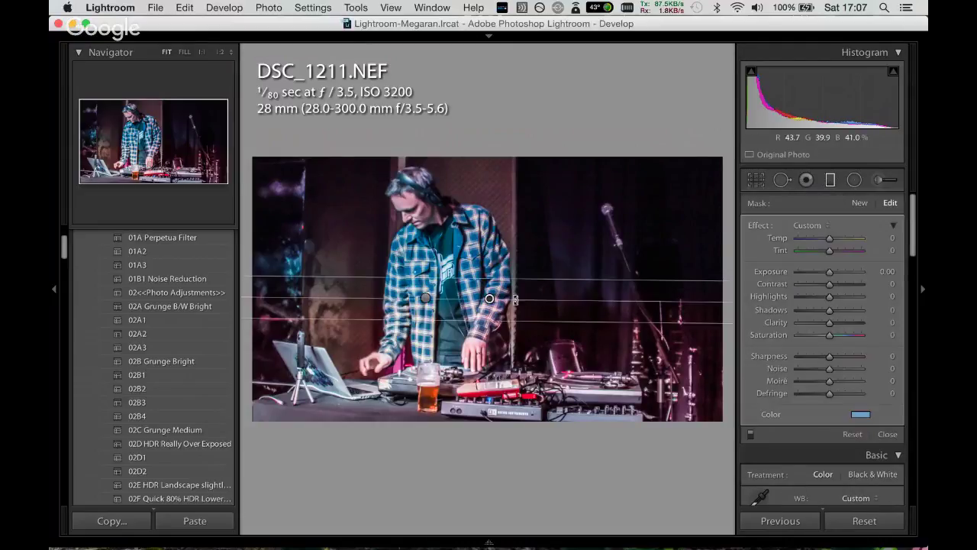
left_click_drag(589, 298, 590, 300)
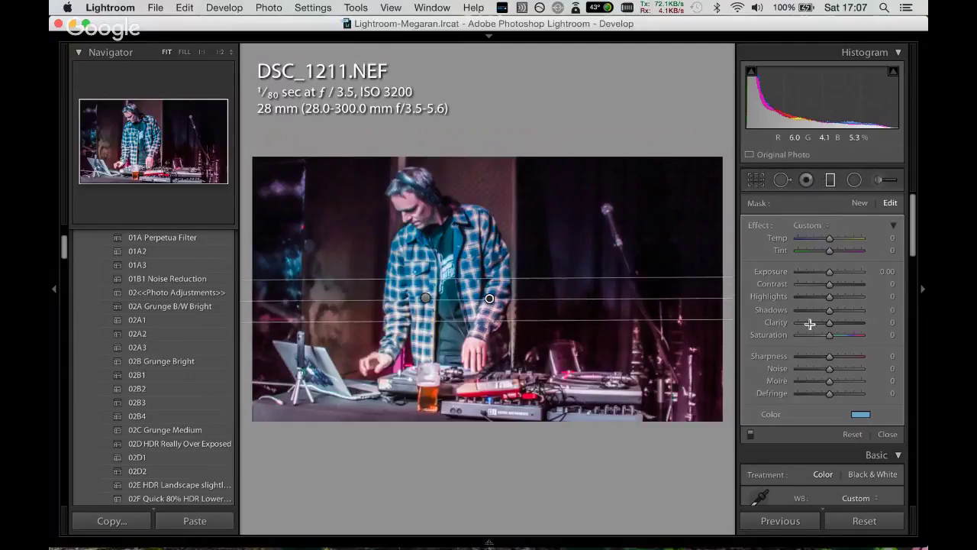
mouse_move(829, 323)
left_mouse_down()
mouse_move(847, 324)
mouse_move(833, 323)
left_mouse_up()
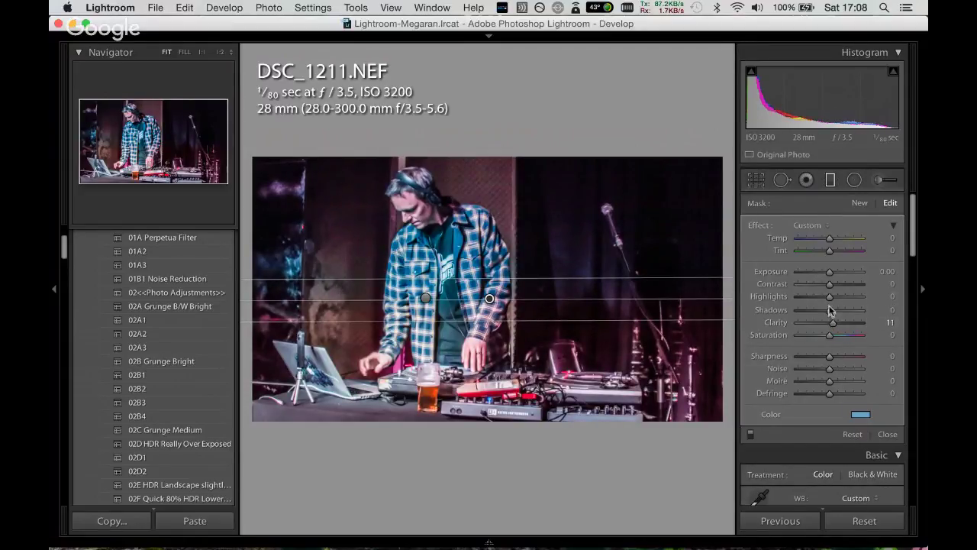
left_click_drag(829, 310, 819, 311)
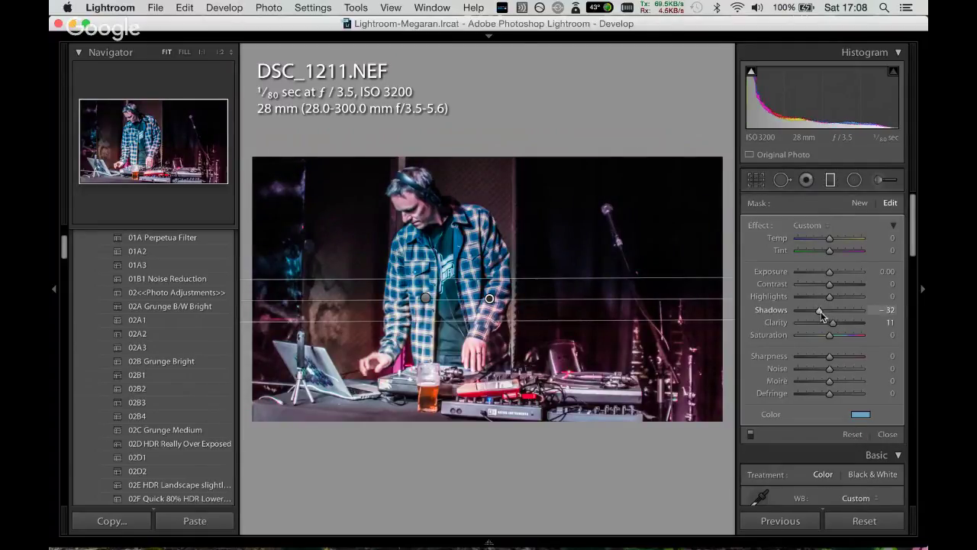
left_click_drag(820, 310, 838, 334)
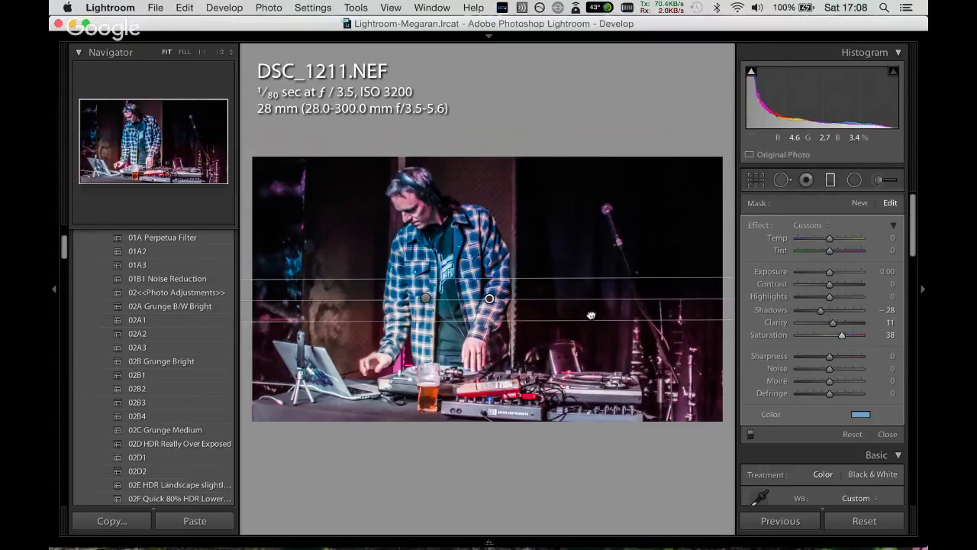
left_click_drag(591, 314, 591, 339)
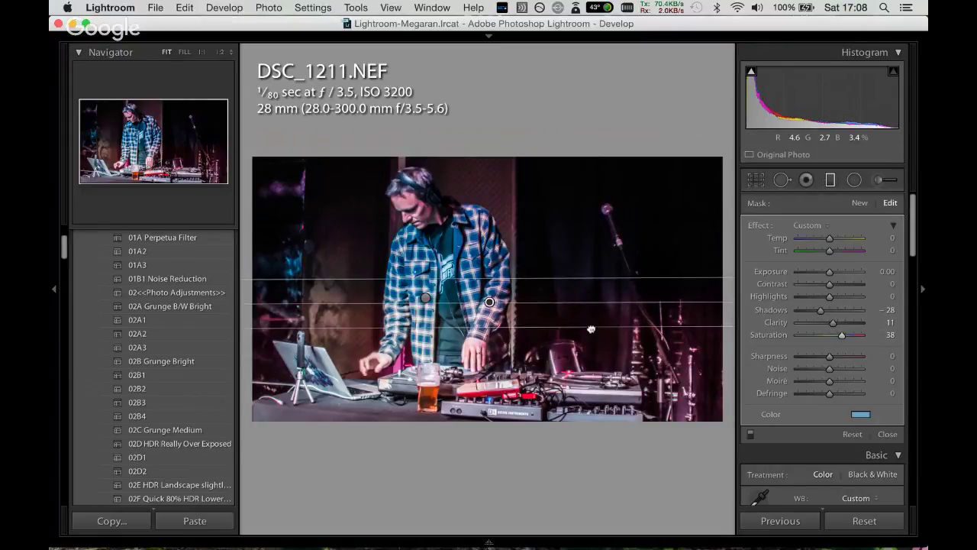
left_click(831, 180)
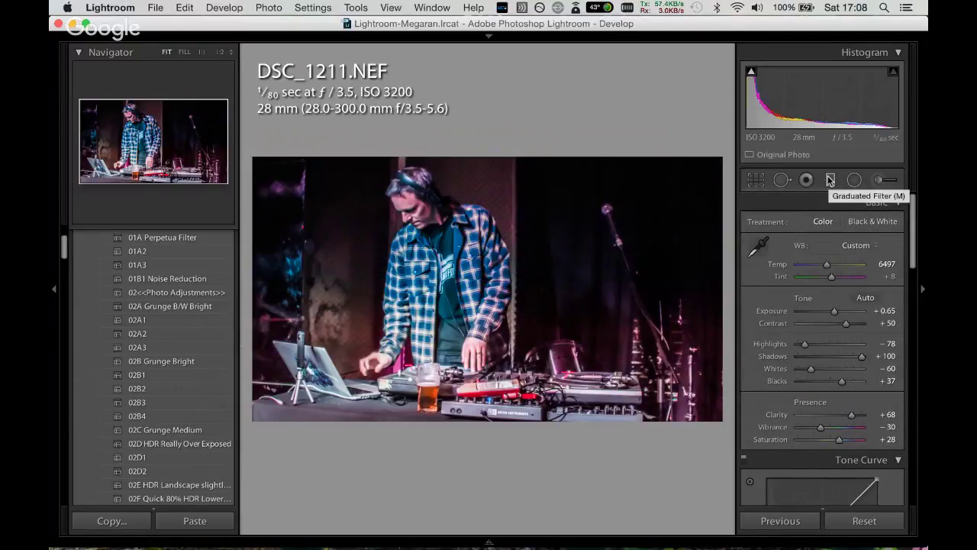
Fine-tune the temperature, lower magenta saturation and boost blue saturation to +66.
key("y")
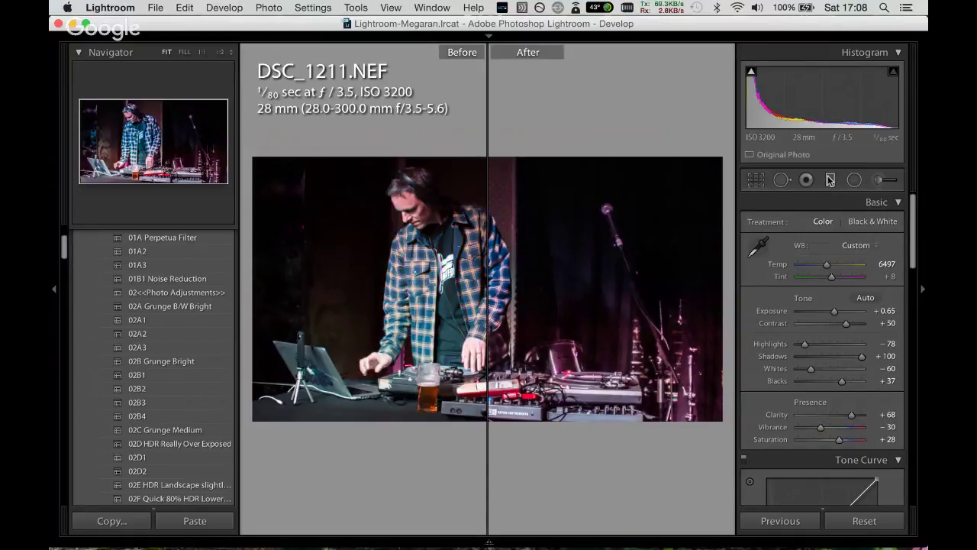
key("y")
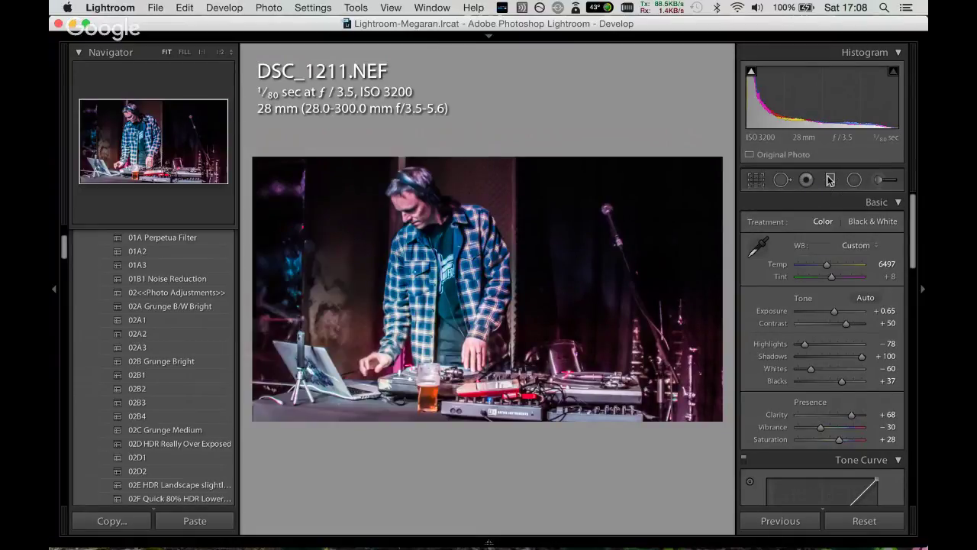
left_click_drag(827, 264, 830, 281)
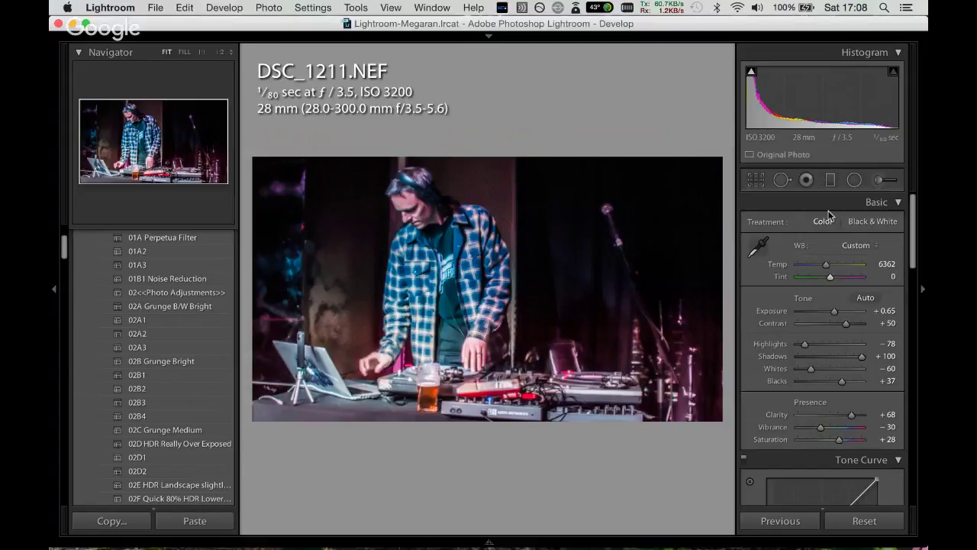
left_click_drag(913, 265, 915, 360)
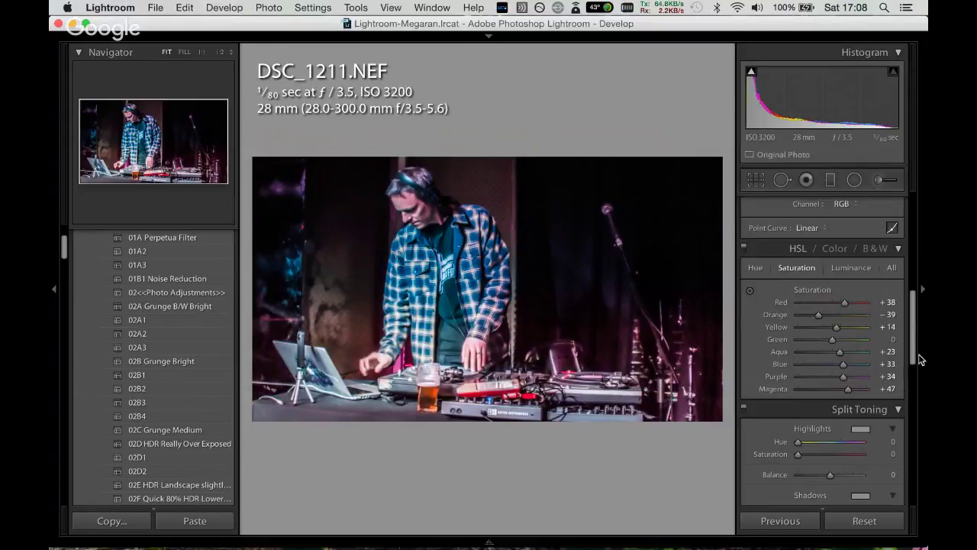
left_click_drag(846, 394, 833, 398)
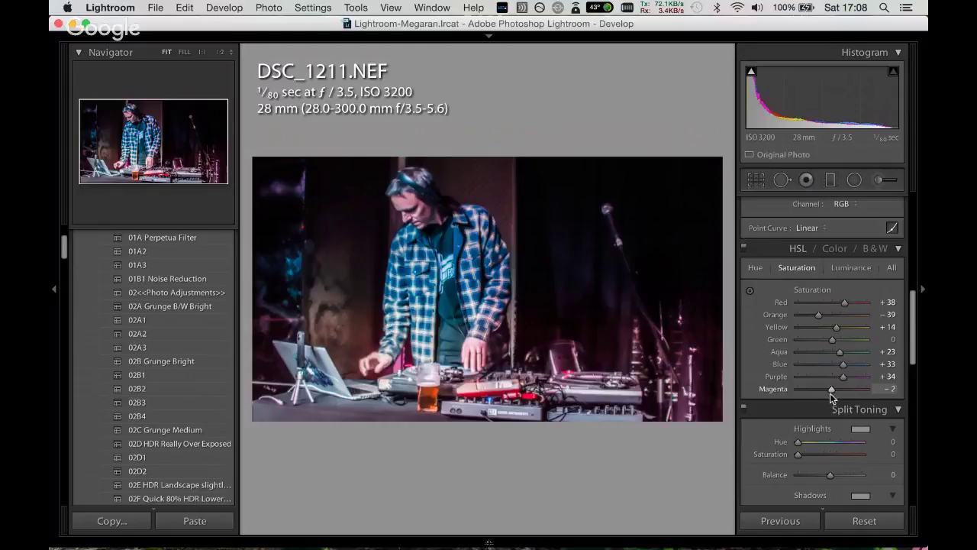
left_click_drag(844, 364, 853, 361)
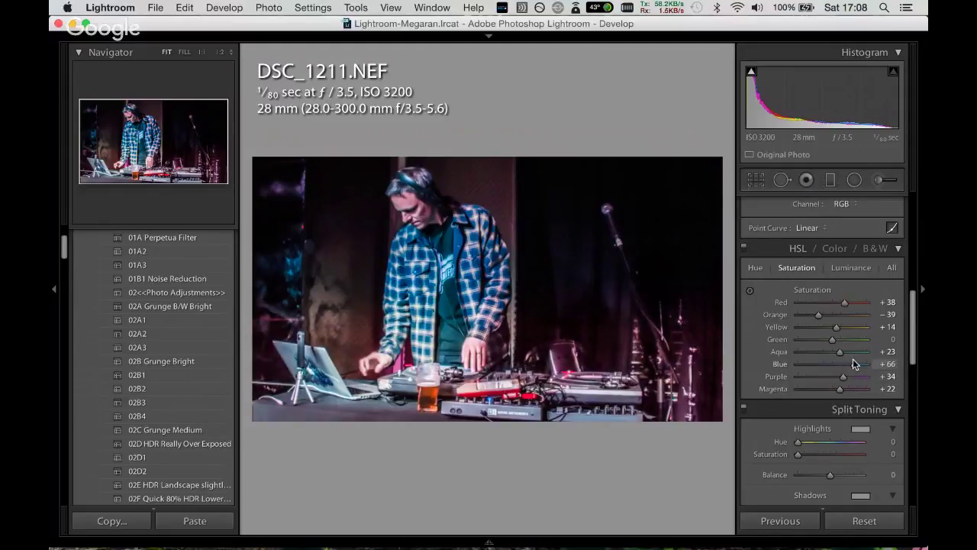
Darken blue and red luminance, then lower red saturation and raise orange saturation.
left_click(851, 268)
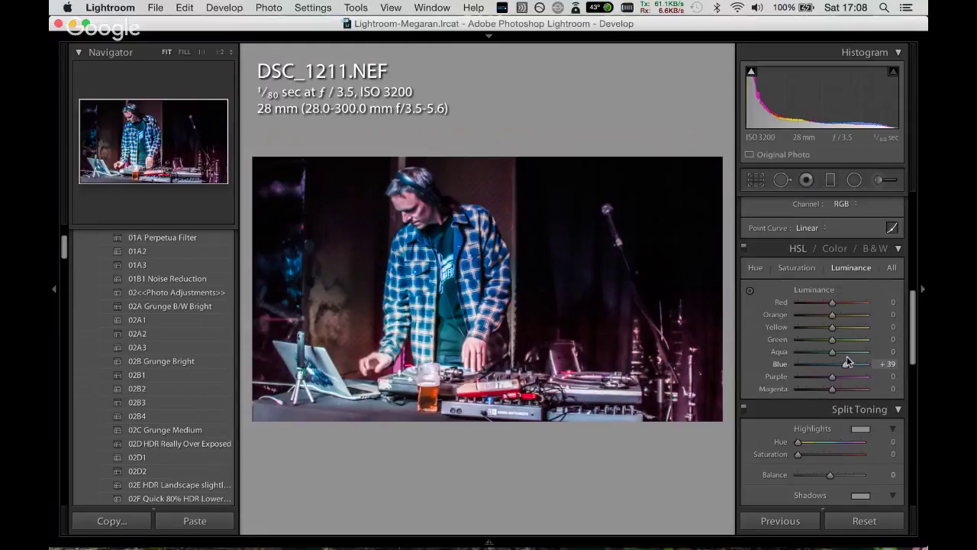
mouse_move(846, 364)
left_mouse_down()
mouse_move(828, 366)
mouse_move(821, 390)
mouse_move(831, 351)
mouse_move(819, 352)
mouse_move(853, 316)
mouse_move(837, 315)
mouse_move(848, 332)
mouse_move(849, 304)
left_mouse_up()
left_click_drag(837, 309, 832, 313)
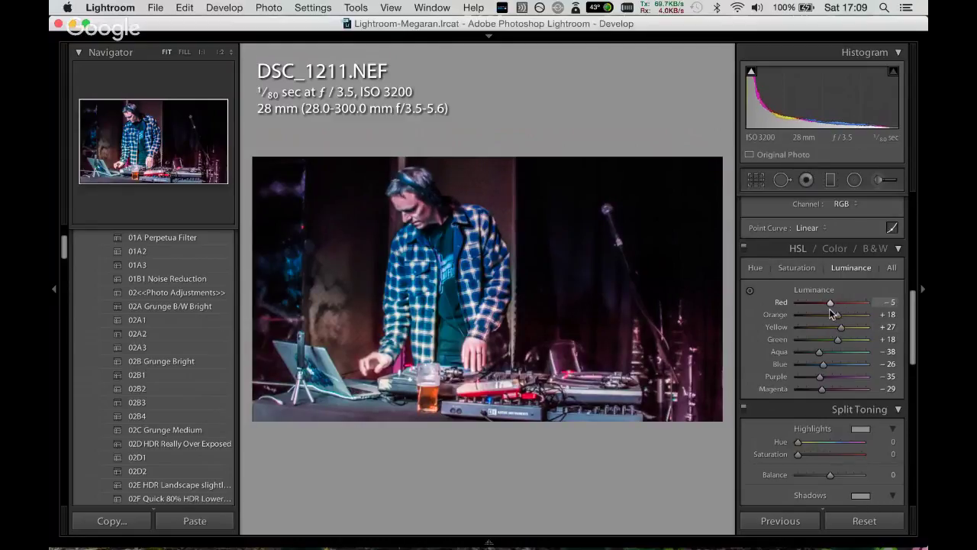
left_click(798, 268)
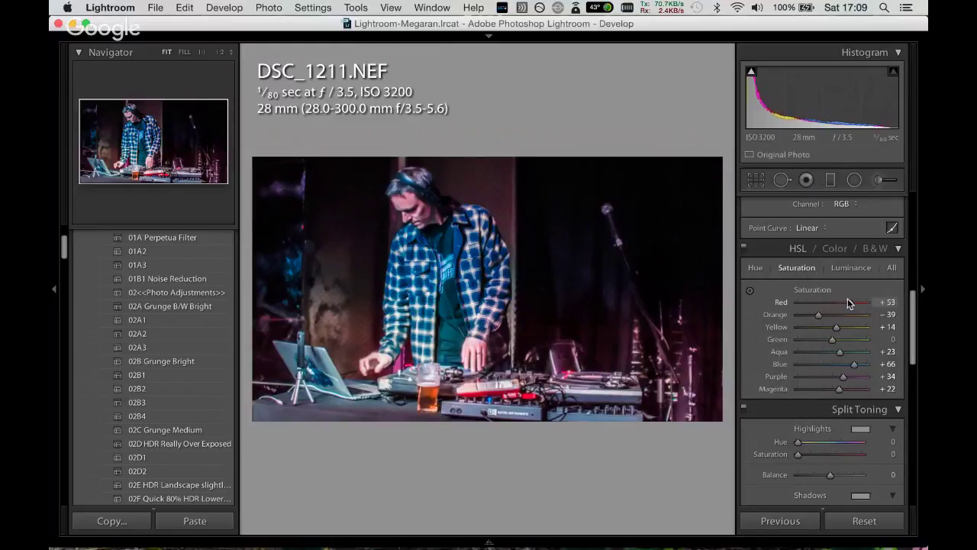
left_click_drag(847, 298, 843, 299)
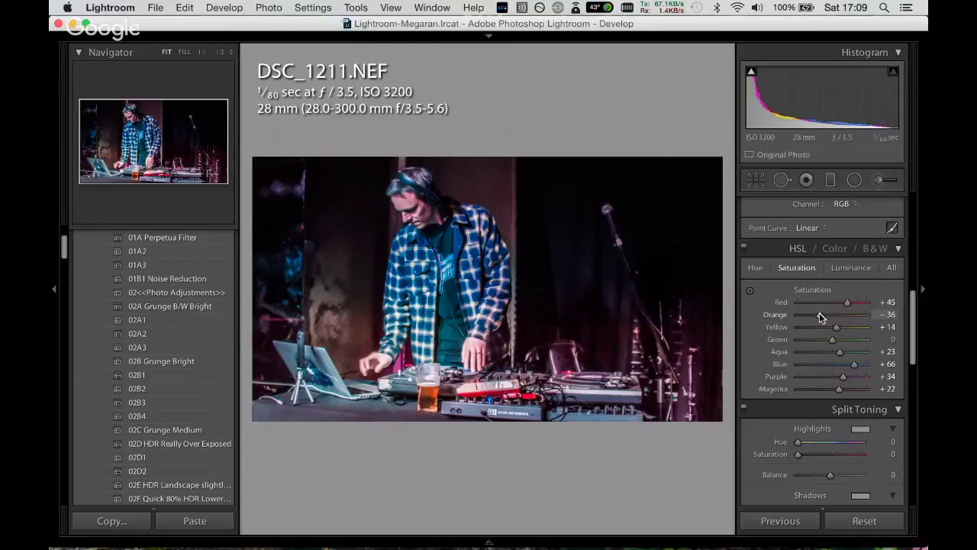
left_click_drag(820, 317, 843, 327)
Move to DSC_1213 and settle on the 02A2 black-and-white preset after trying alternatives.
key("Right")
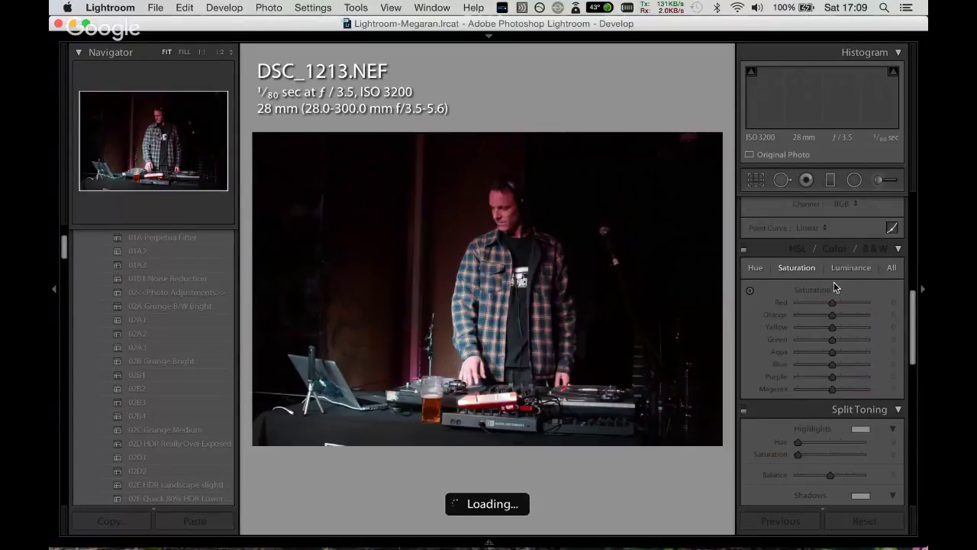
left_click(195, 349)
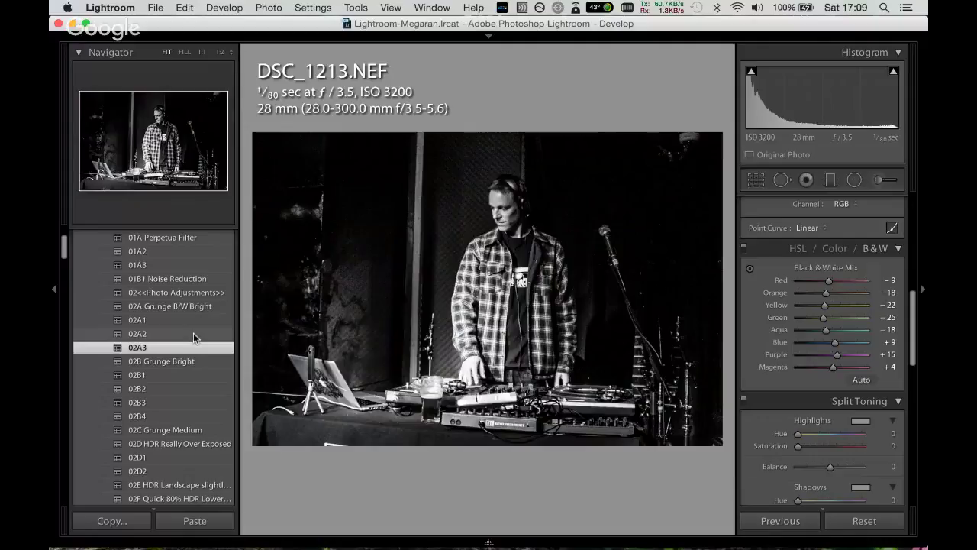
left_click(194, 336)
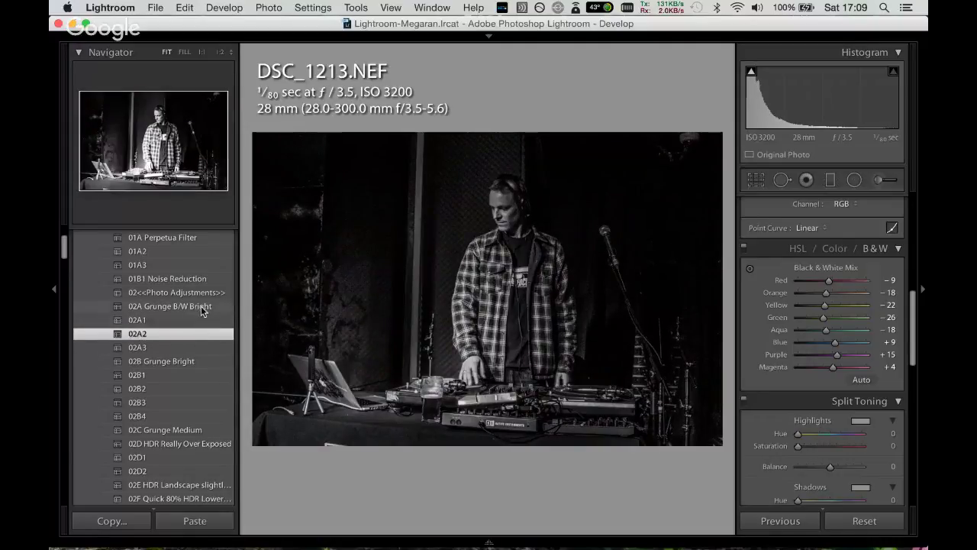
left_click(201, 306)
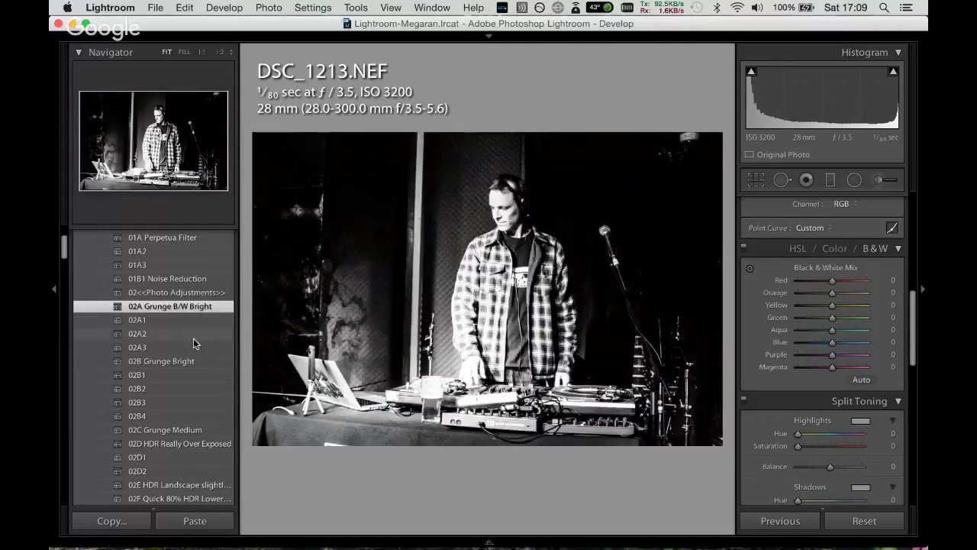
left_click(194, 337)
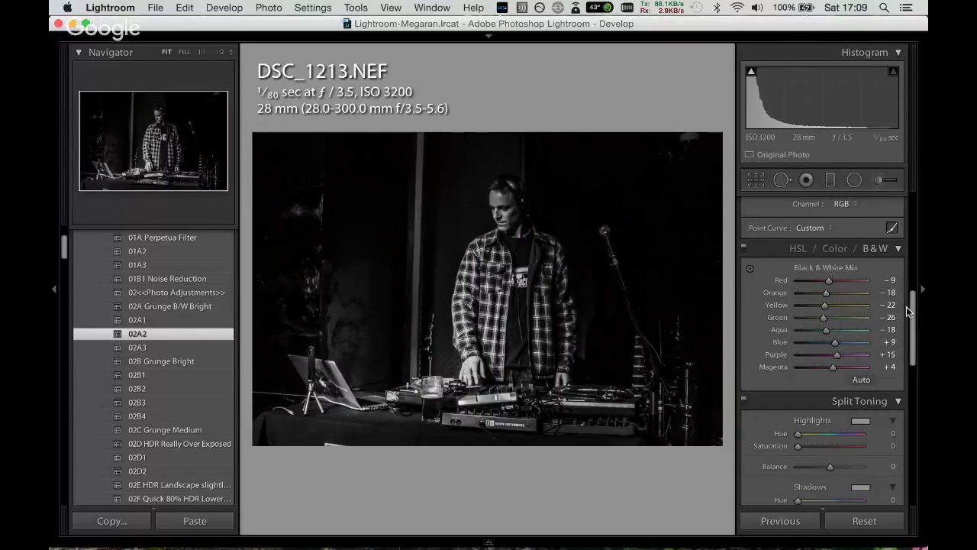
Set Exposure +1.70, Highlights -100, Blacks +45 and Whites -93 in Basic.
left_click_drag(914, 317, 901, 244)
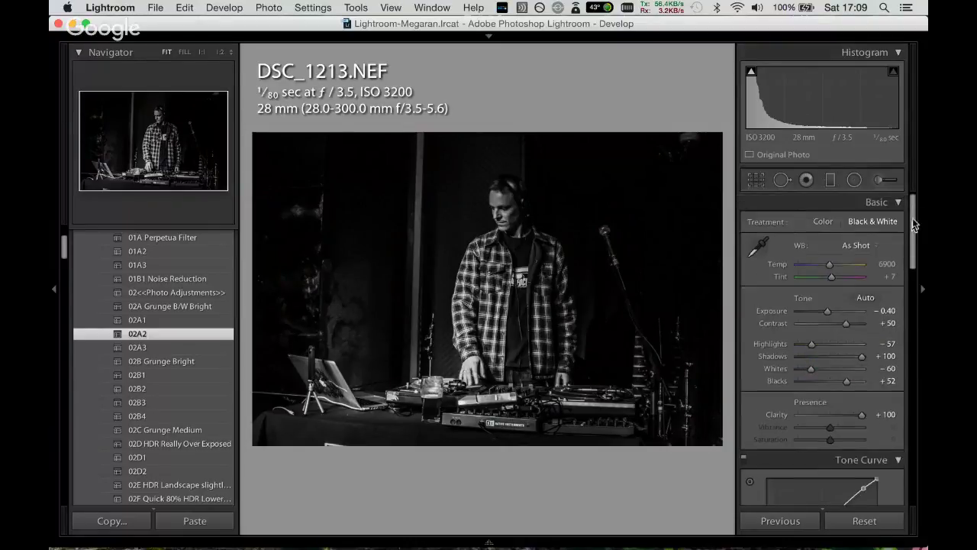
left_click_drag(827, 278, 834, 278)
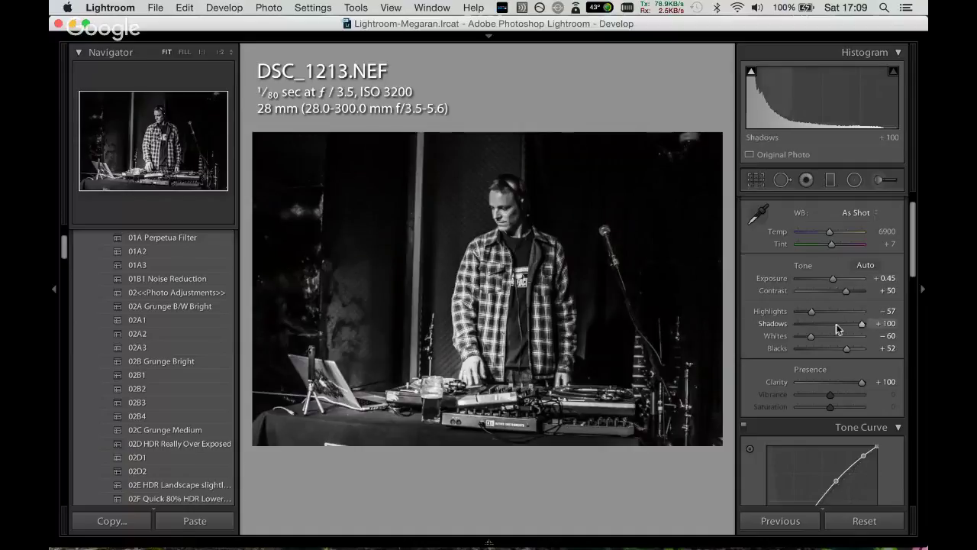
left_click_drag(811, 312, 808, 310)
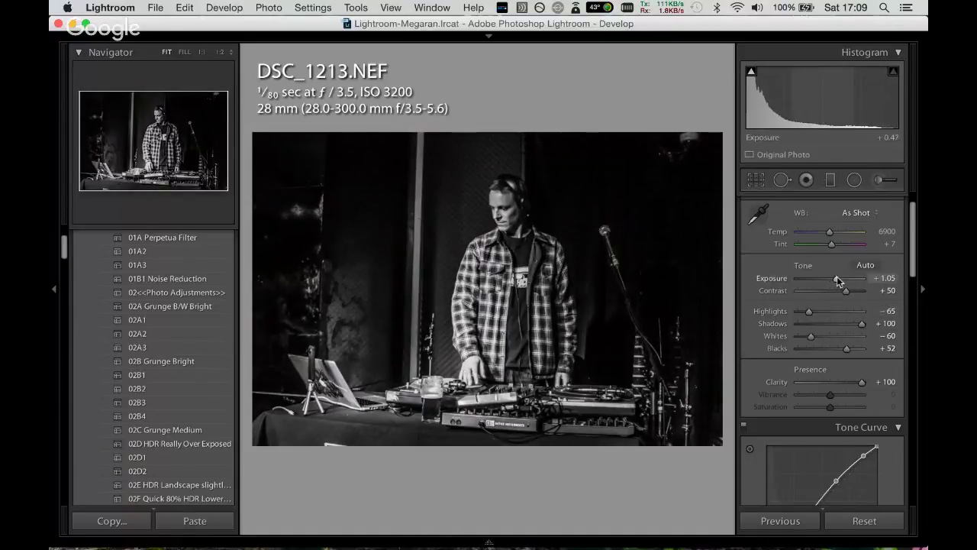
left_click_drag(833, 278, 837, 280)
left_click_drag(809, 311, 797, 312)
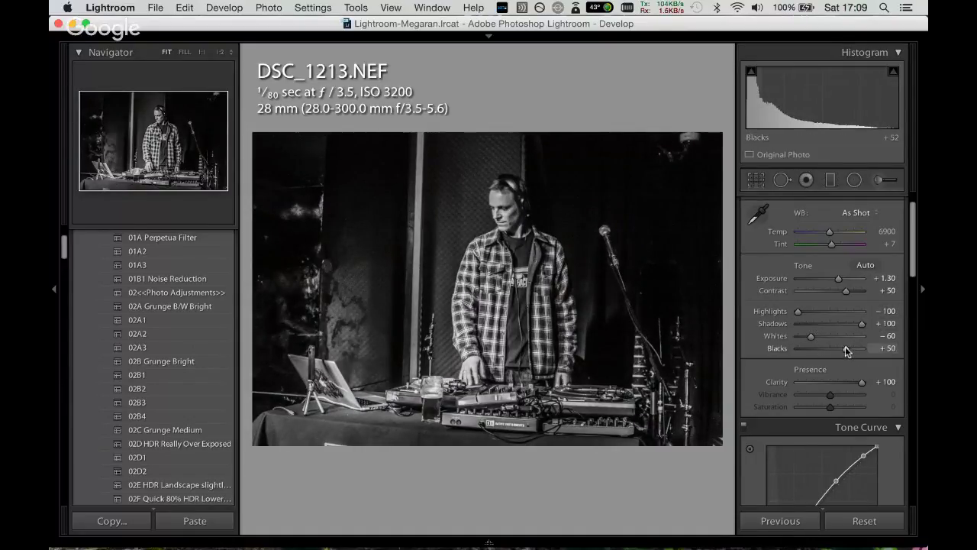
left_click_drag(847, 349, 844, 349)
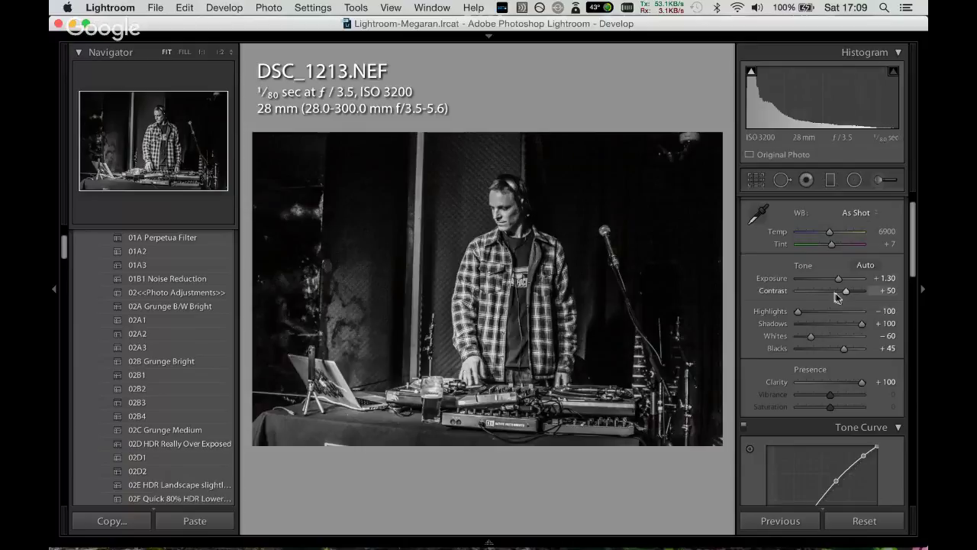
left_click_drag(839, 278, 842, 279)
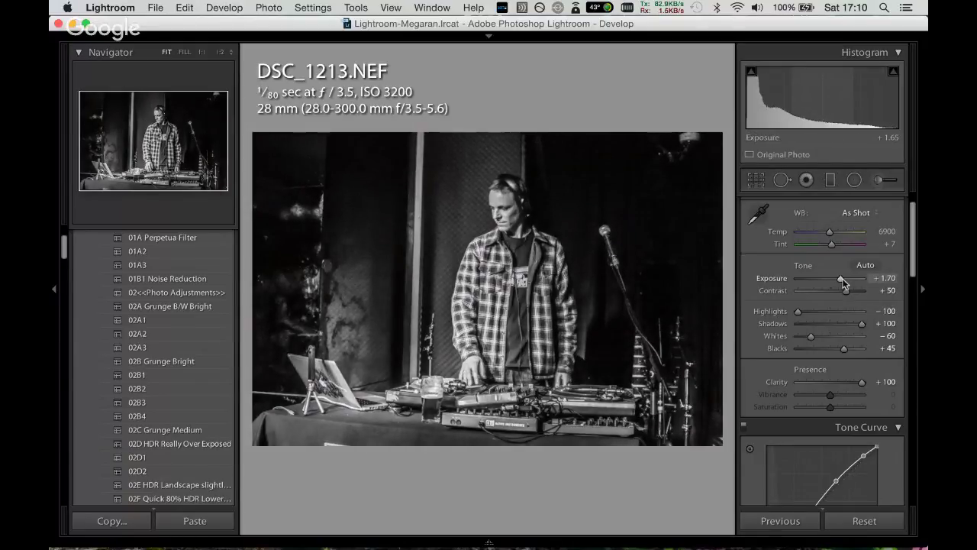
left_click_drag(805, 336, 798, 338)
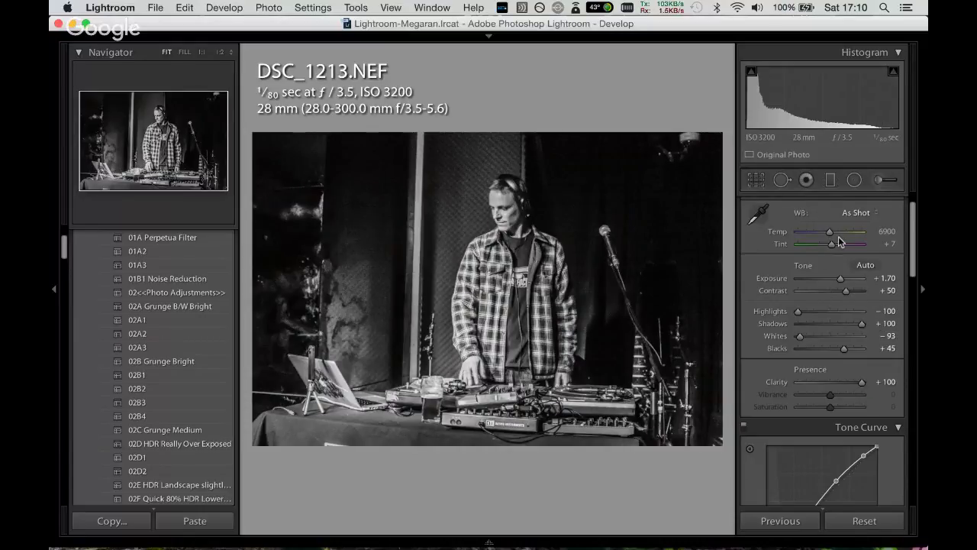
Start a new Adjustment Brush mask at size 20 with the red mask overlay visible.
key("k")
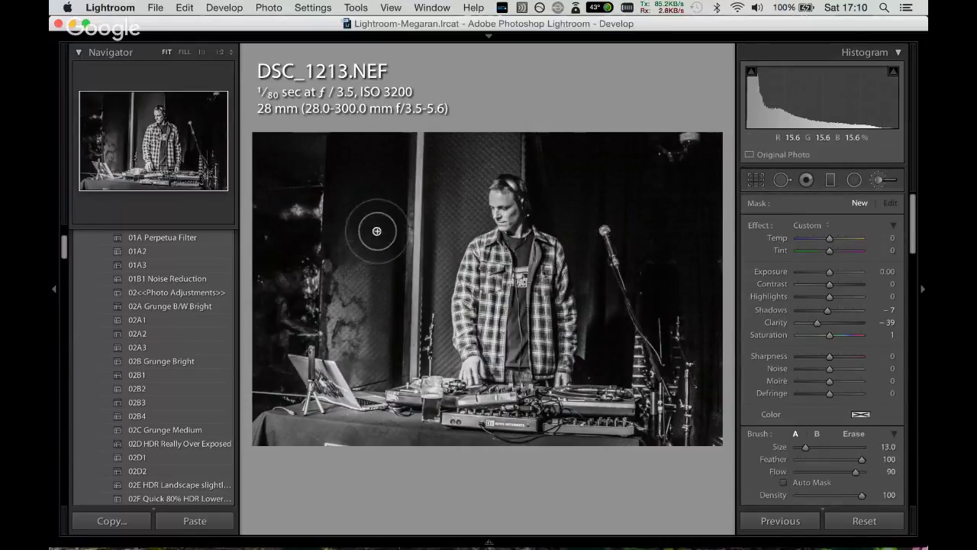
scroll(382, 250, "down", 5)
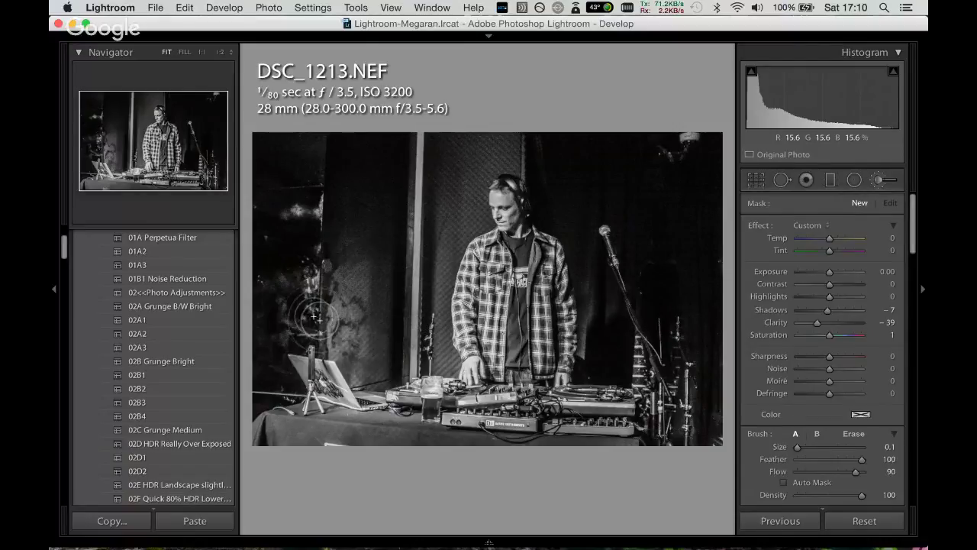
scroll(320, 185, "up", 1)
left_click(320, 184)
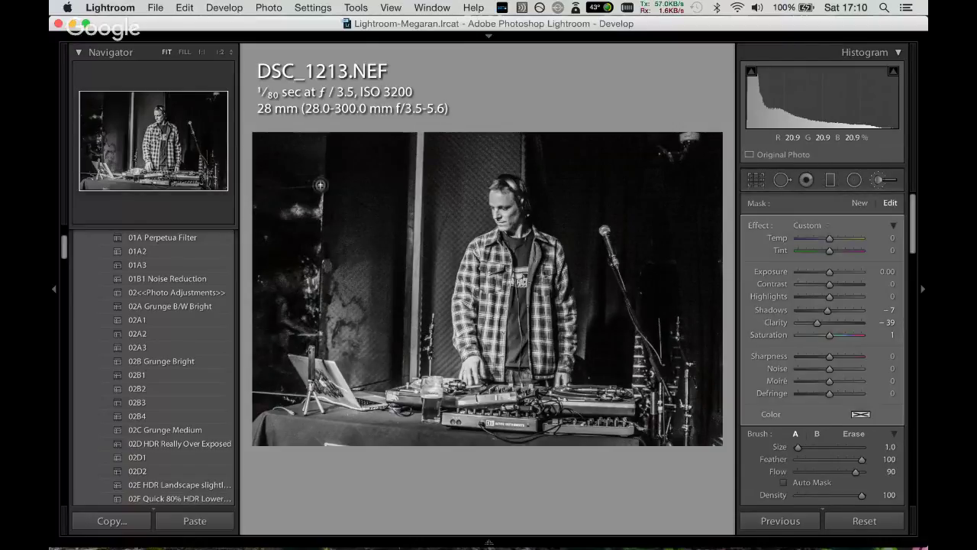
scroll(320, 185, "up", 5)
scroll(325, 184, "up", 3)
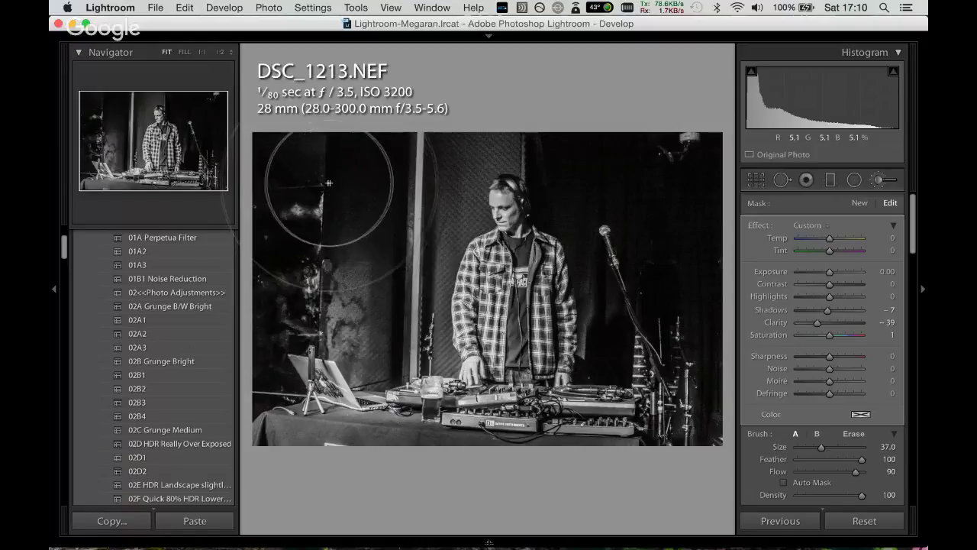
scroll(329, 183, "down", 3)
scroll(330, 189, "down", 2)
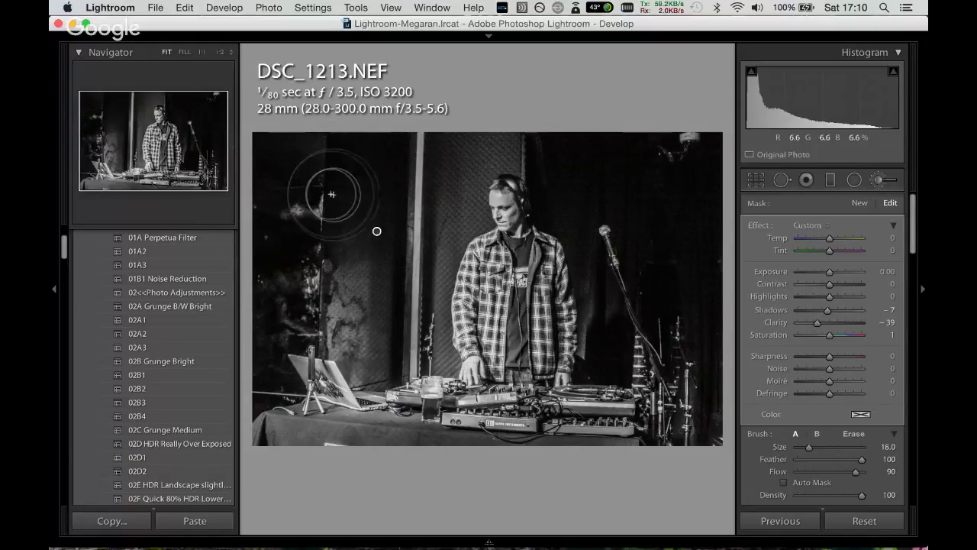
key("o")
scroll(268, 283, "up", 1)
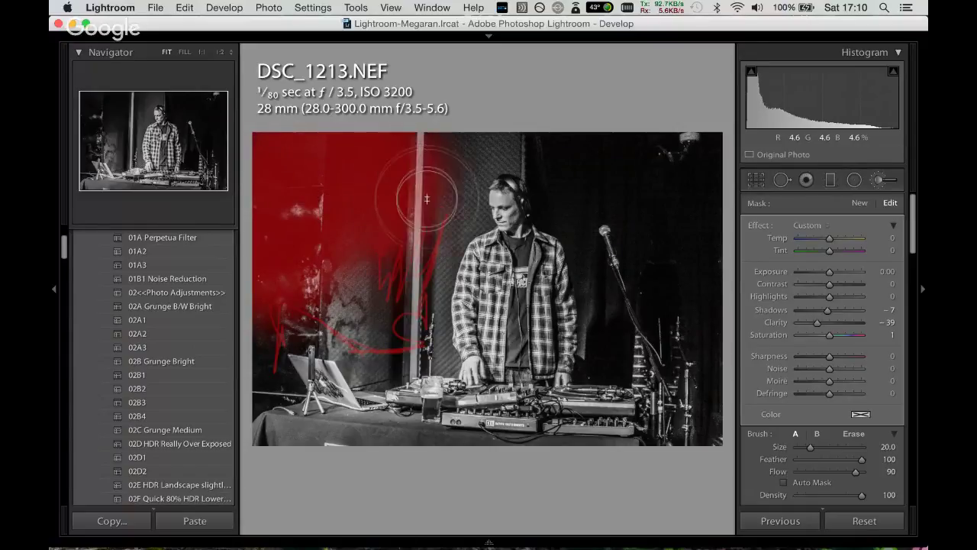
Paint the mask over the left background, right edge, and dark areas around the mic.
mouse_move(426, 199)
left_mouse_down()
mouse_move(336, 315)
mouse_move(266, 327)
mouse_move(513, 123)
mouse_move(706, 166)
left_mouse_up()
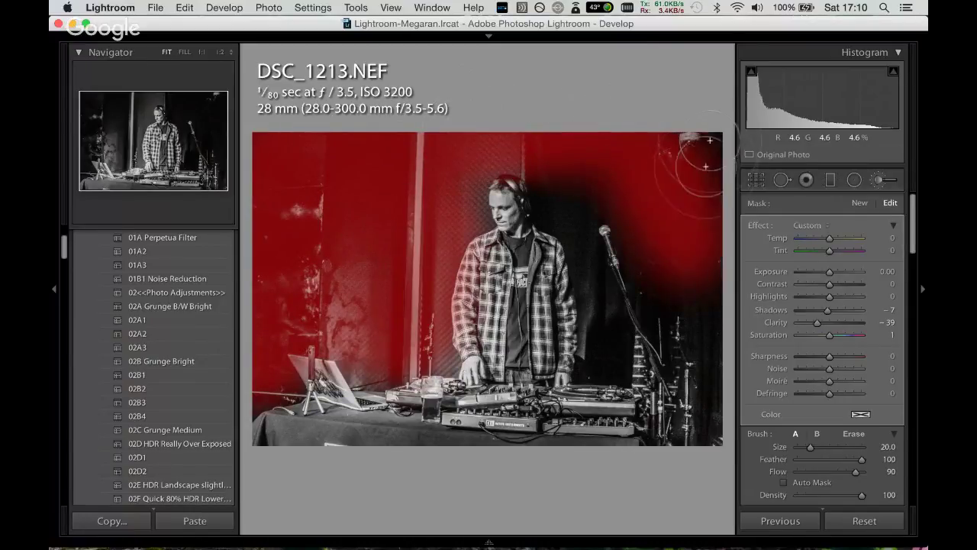
left_click_drag(706, 166, 713, 397)
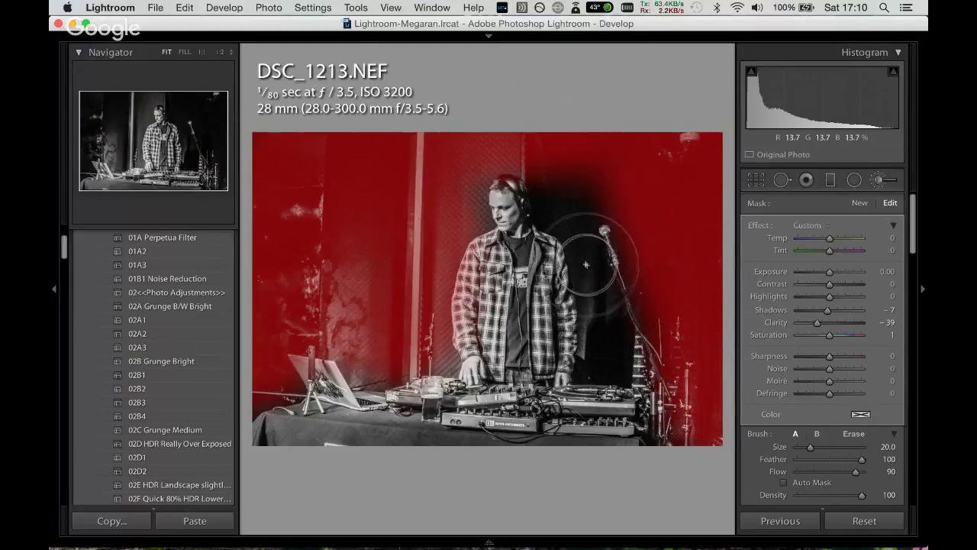
scroll(586, 264, "down", 5)
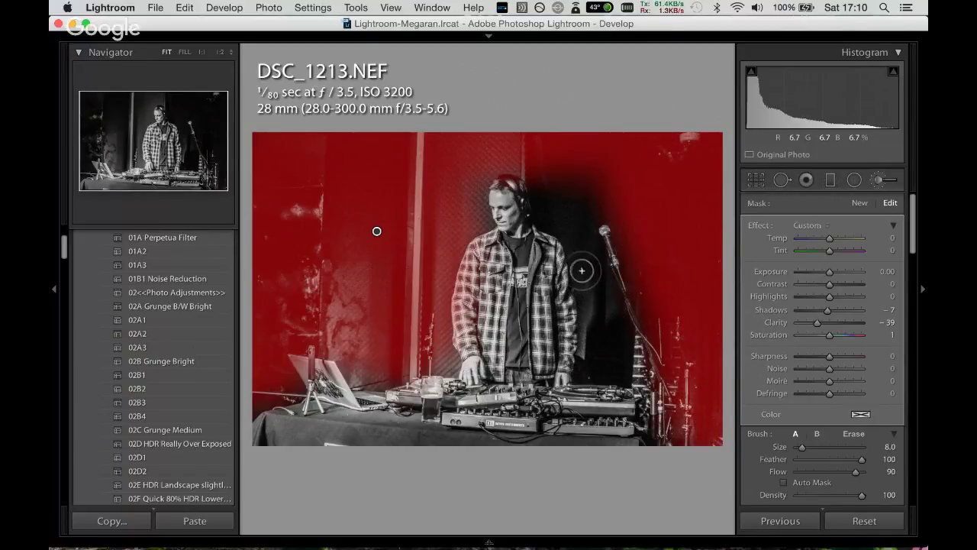
mouse_move(582, 270)
left_mouse_down()
mouse_move(604, 369)
mouse_move(578, 244)
mouse_move(610, 184)
left_mouse_up()
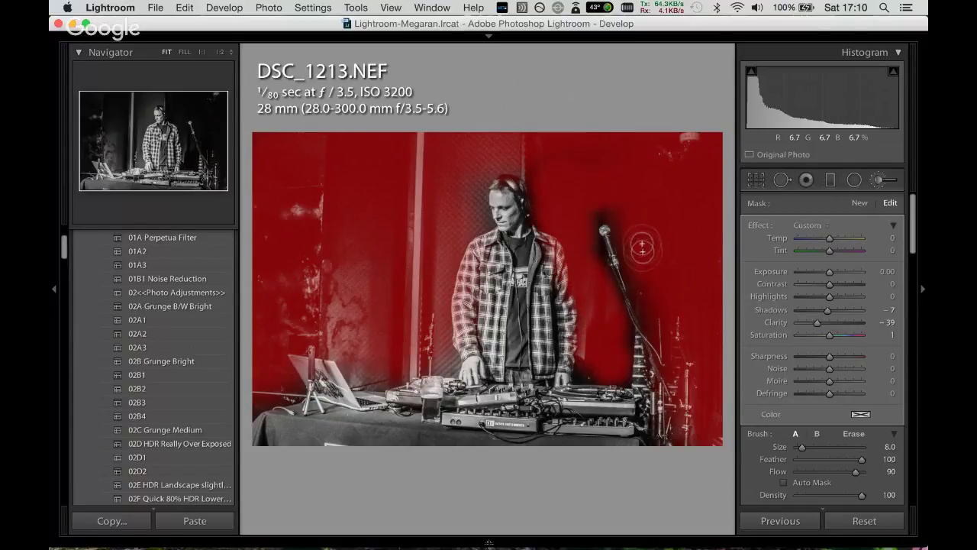
left_click_drag(642, 247, 614, 225)
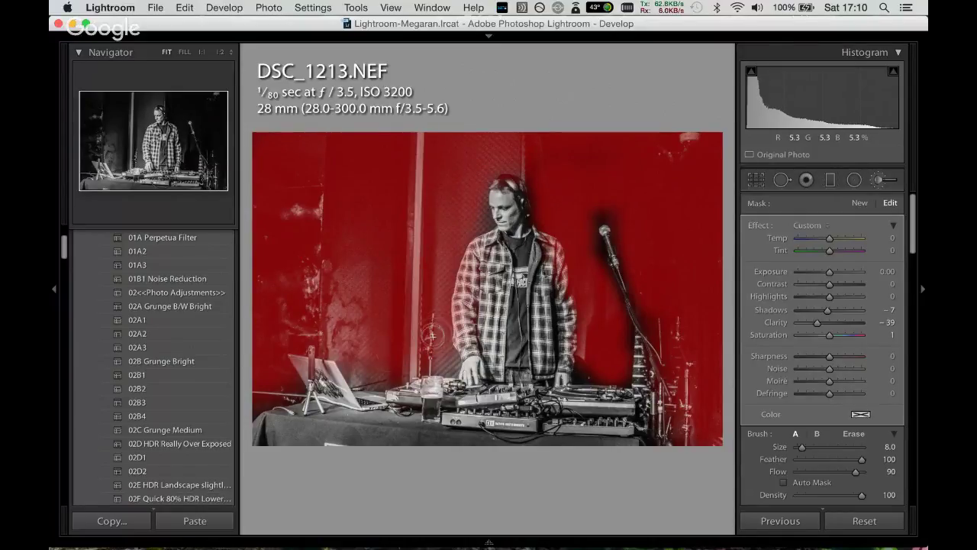
left_click_drag(432, 336, 346, 356)
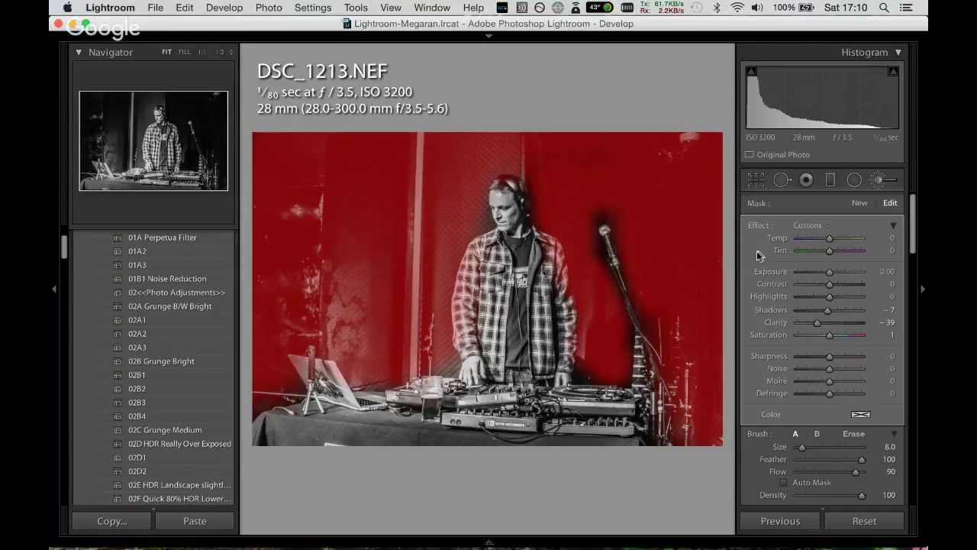
Hide the overlay and set the background mask to Contrast 55, Shadows -39, Clarity 39.
key("o")
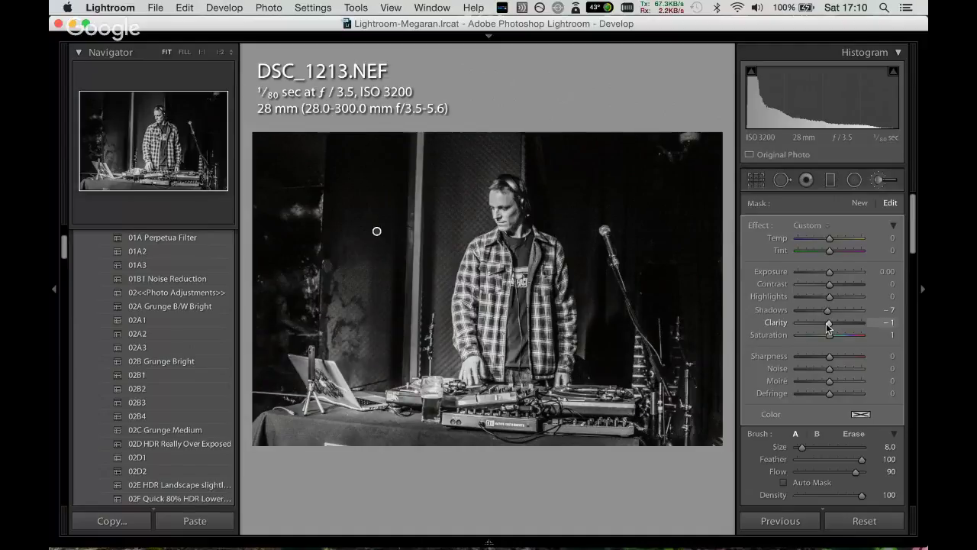
left_click_drag(829, 324, 832, 318)
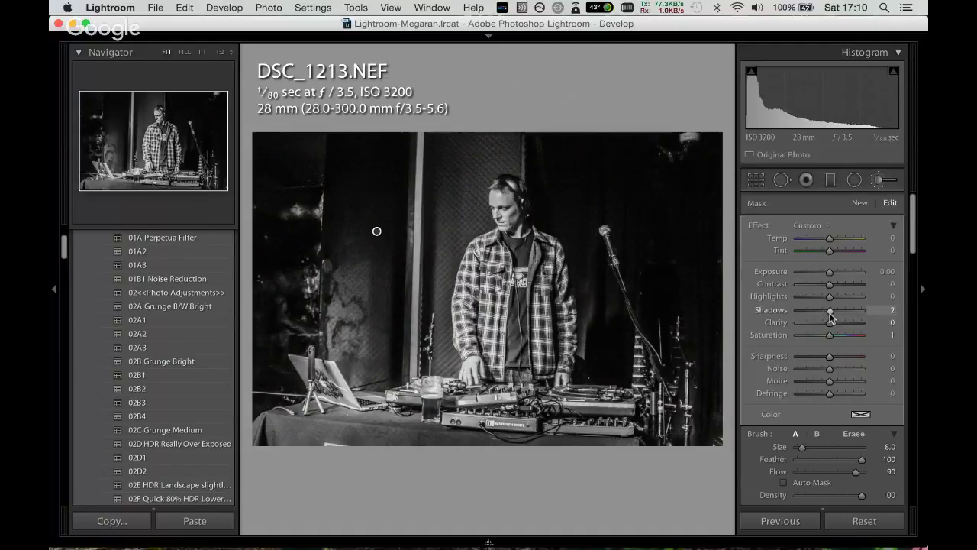
left_click_drag(829, 284, 849, 289)
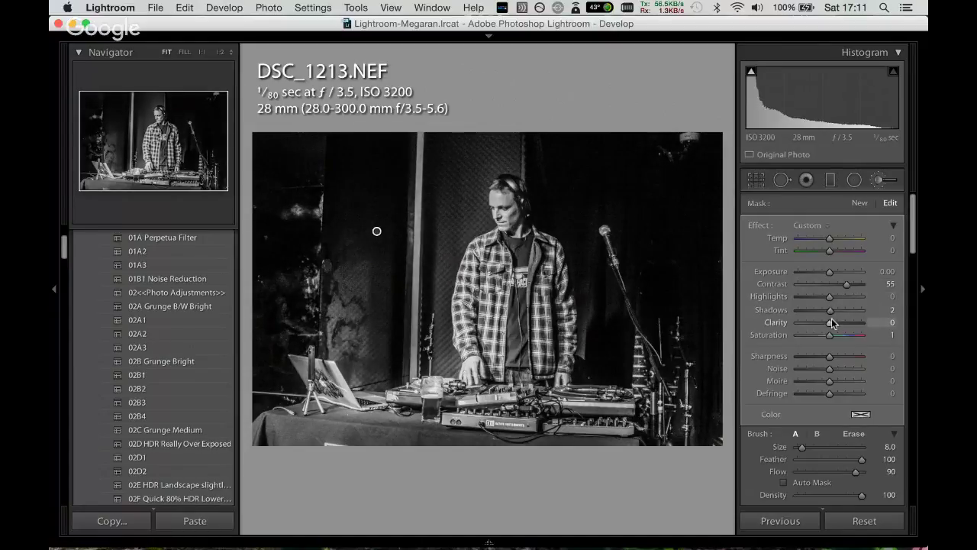
left_click_drag(830, 309, 817, 313)
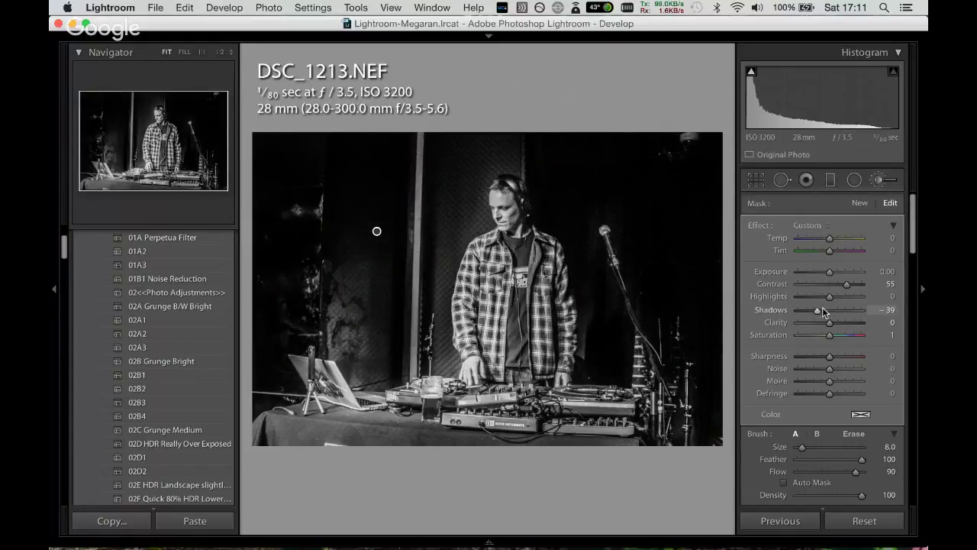
left_click_drag(834, 322, 842, 324)
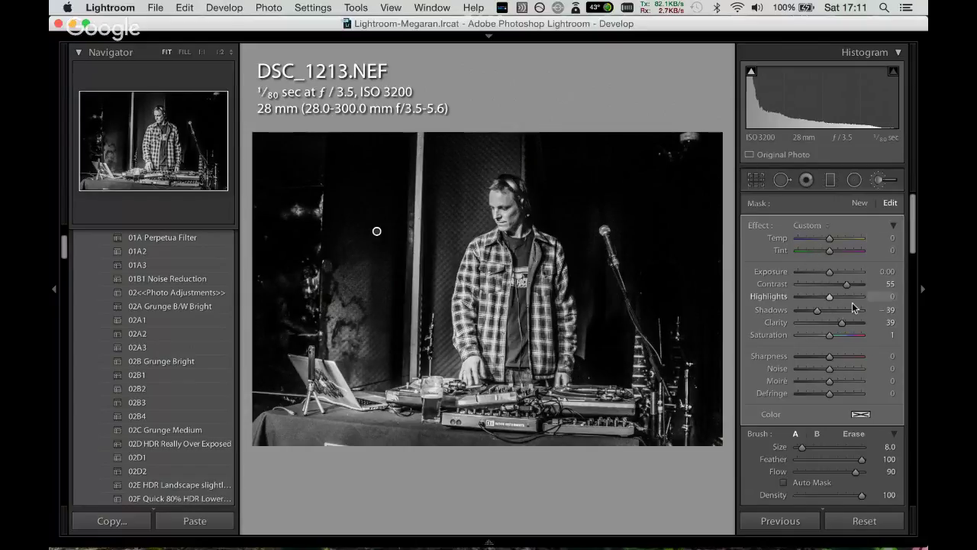
Crop DSC_1213 to a locked 16 x 10 ratio, trimming the right edge, then advance to DSC_1219.
left_click(756, 183)
left_click(855, 226)
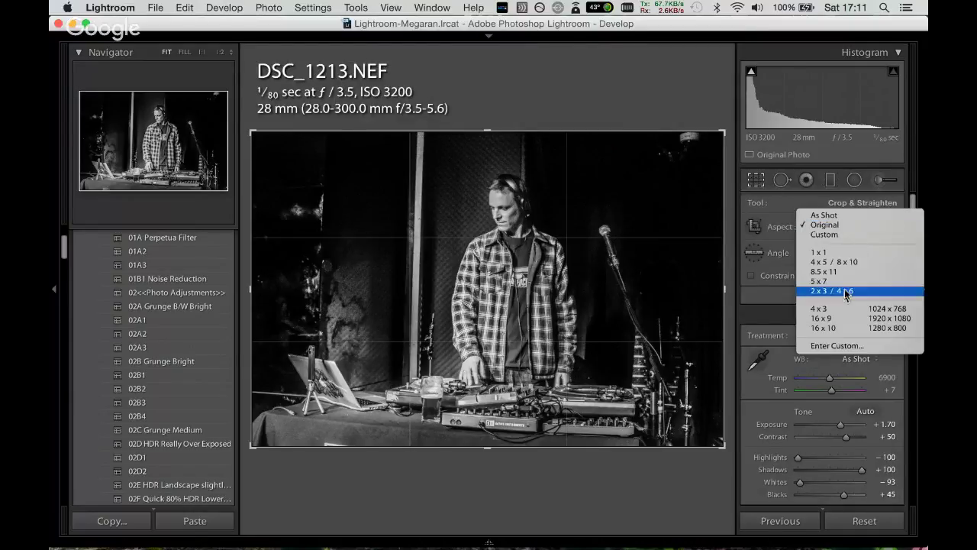
left_click(843, 327)
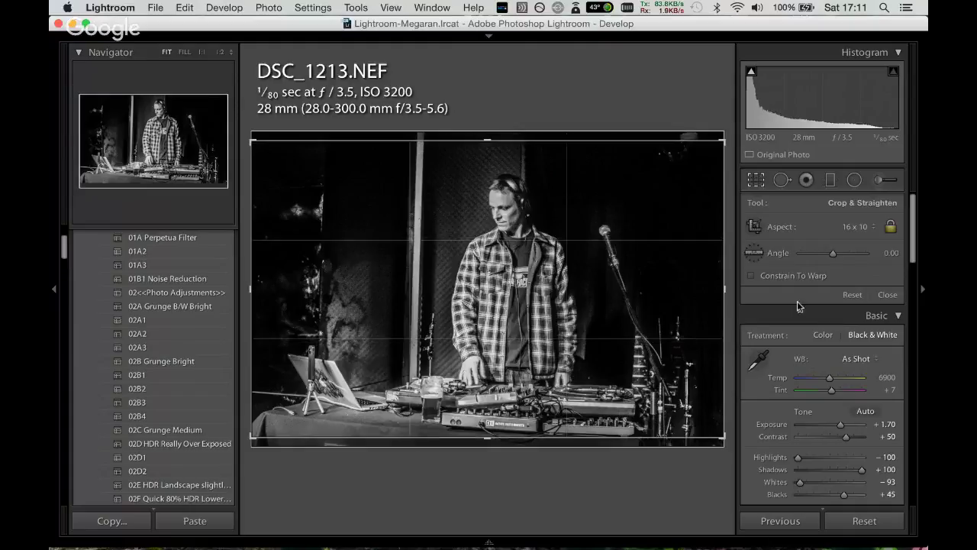
mouse_move(722, 285)
left_mouse_down()
mouse_move(708, 292)
mouse_move(717, 285)
left_mouse_up()
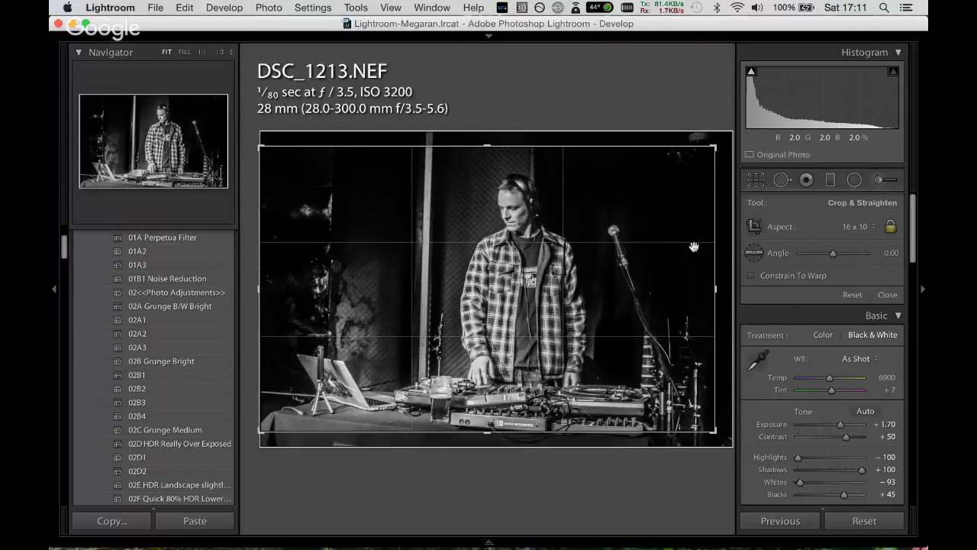
key("r")
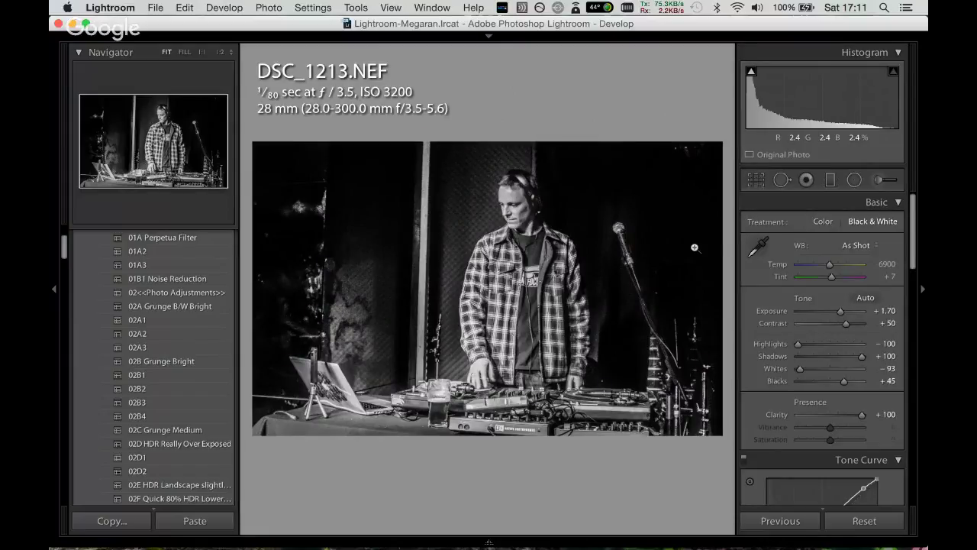
key("Right")
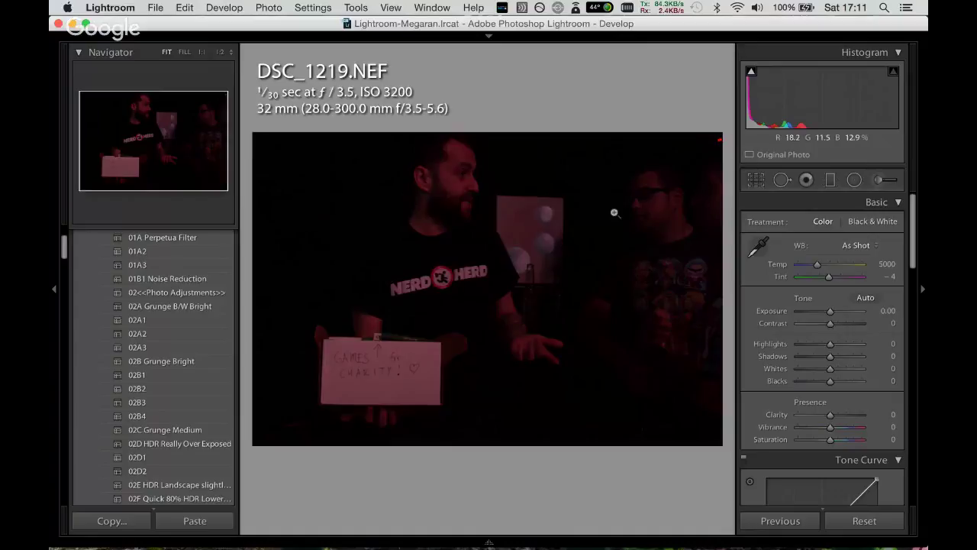
Apply Auto tone to DSC_1219 (exposure +2.95, contrast -25) and scroll to the B&W panel.
left_click(873, 299)
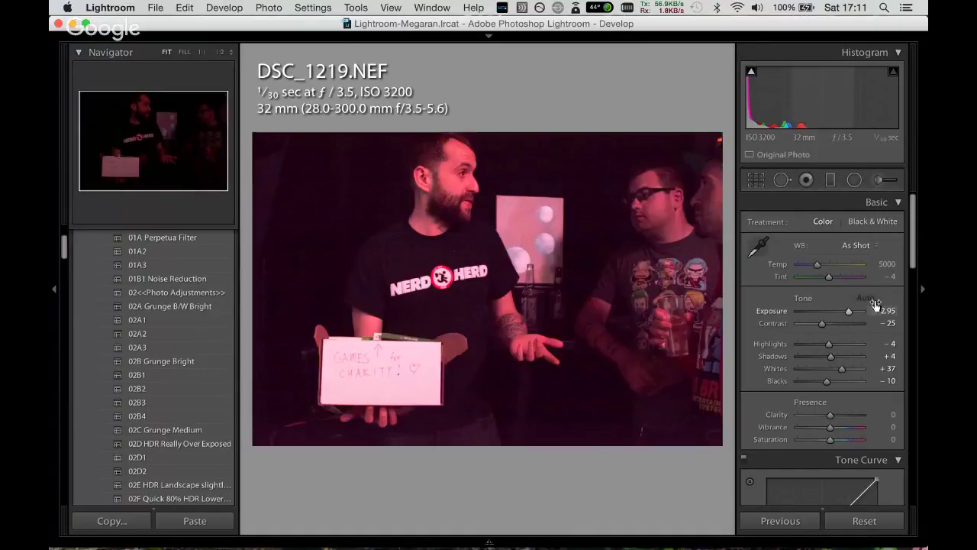
key("super+z")
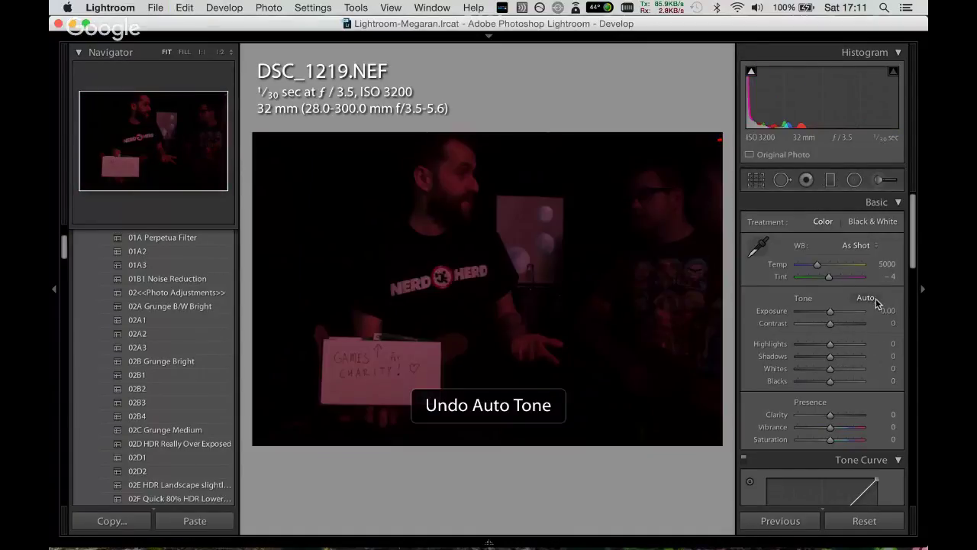
left_click(875, 298)
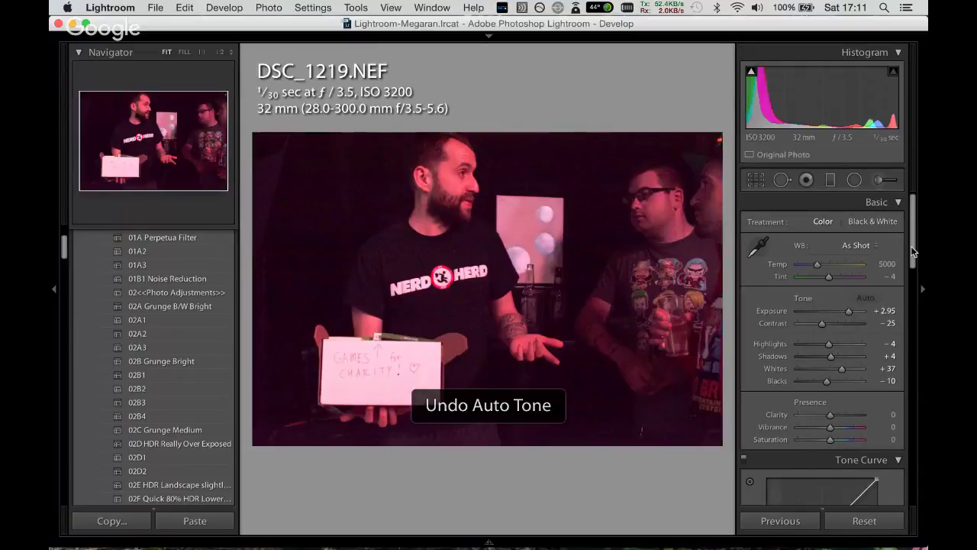
scroll(911, 251, "down", 3)
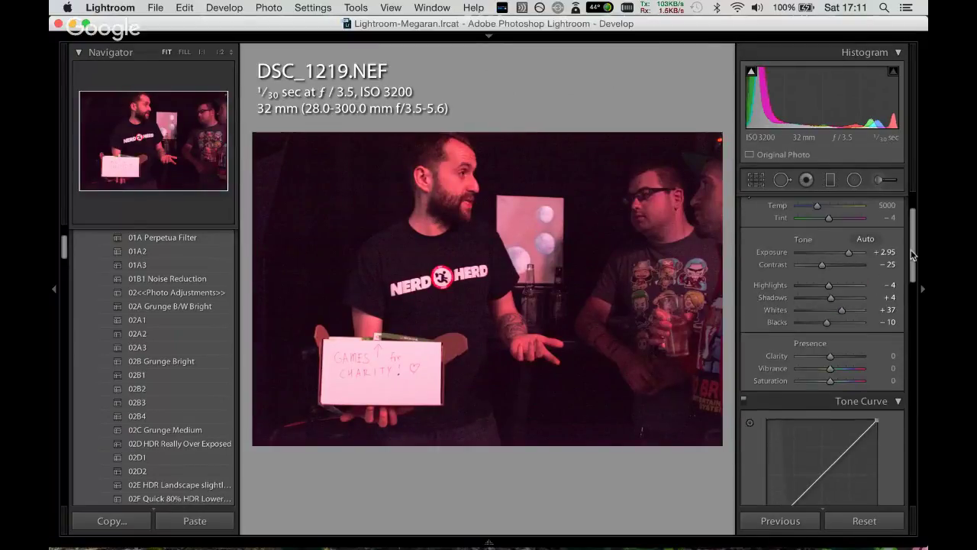
left_click_drag(912, 261, 911, 322)
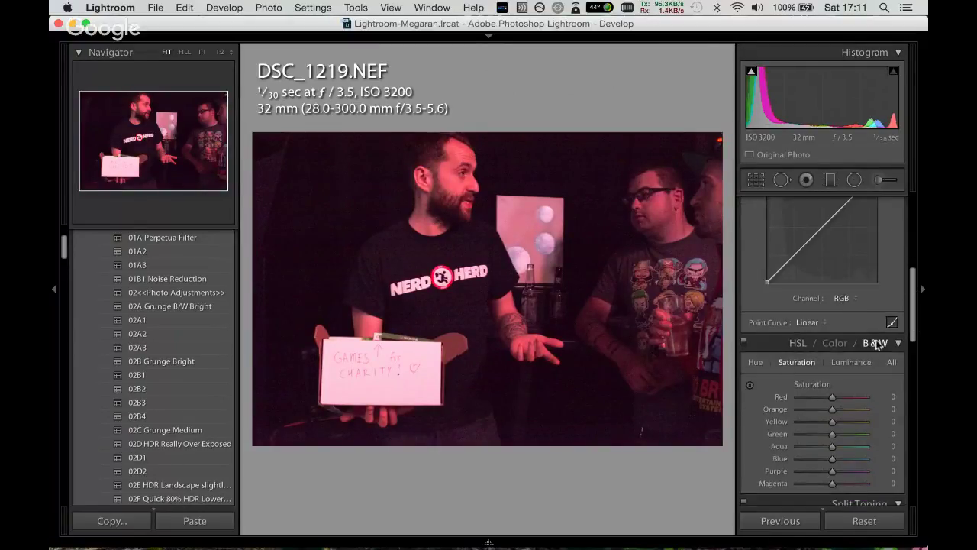
Convert DSC_1219 to black and white with Blacks -28, Clarity +48, and the 01B1 Noise Reduction preset.
left_click(874, 345)
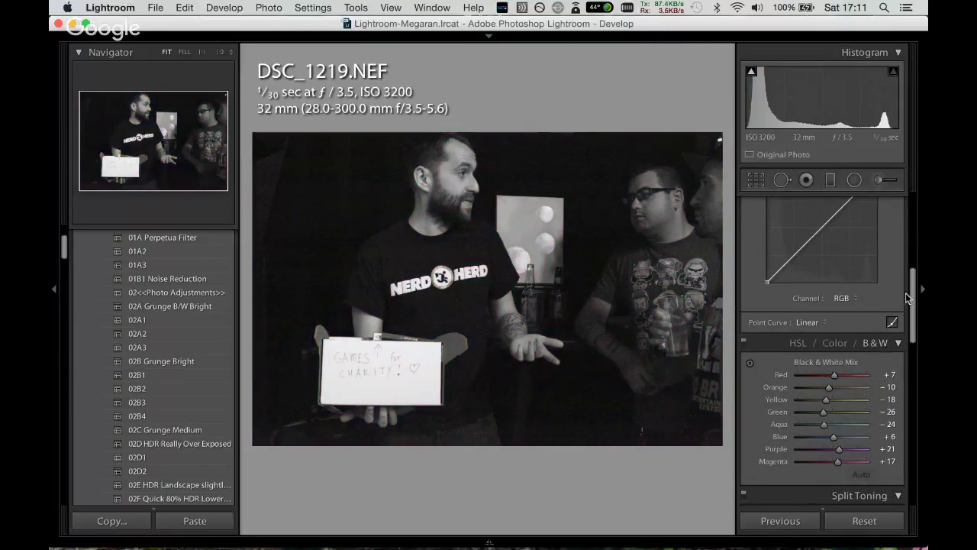
left_click_drag(910, 299, 913, 290)
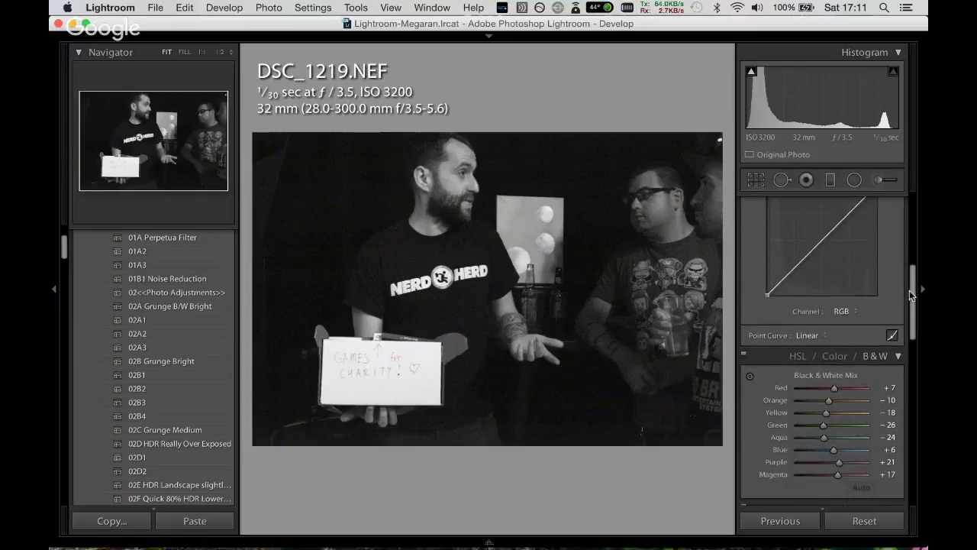
left_click_drag(910, 311, 904, 238)
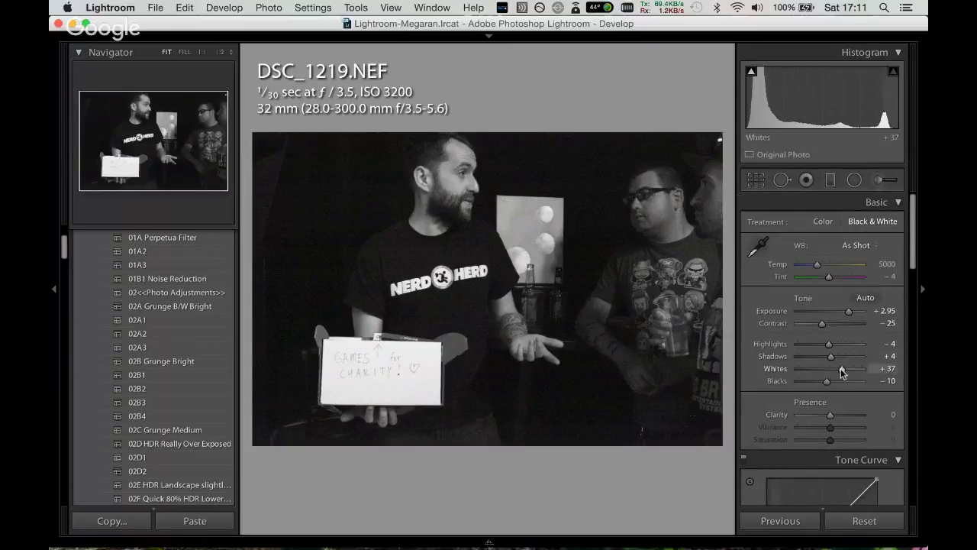
mouse_move(822, 382)
left_mouse_down()
mouse_move(812, 382)
mouse_move(845, 402)
left_mouse_up()
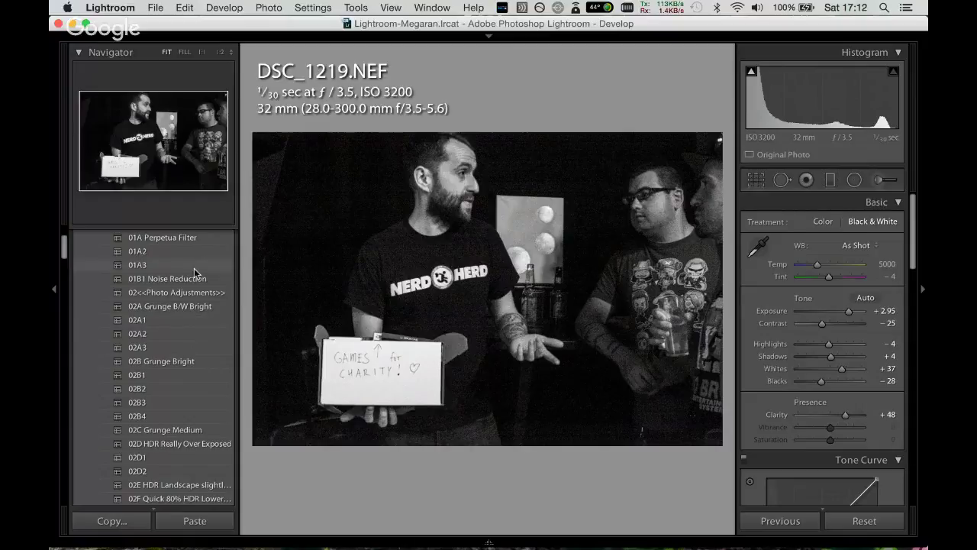
left_click_drag(196, 274, 196, 275)
left_click(197, 280)
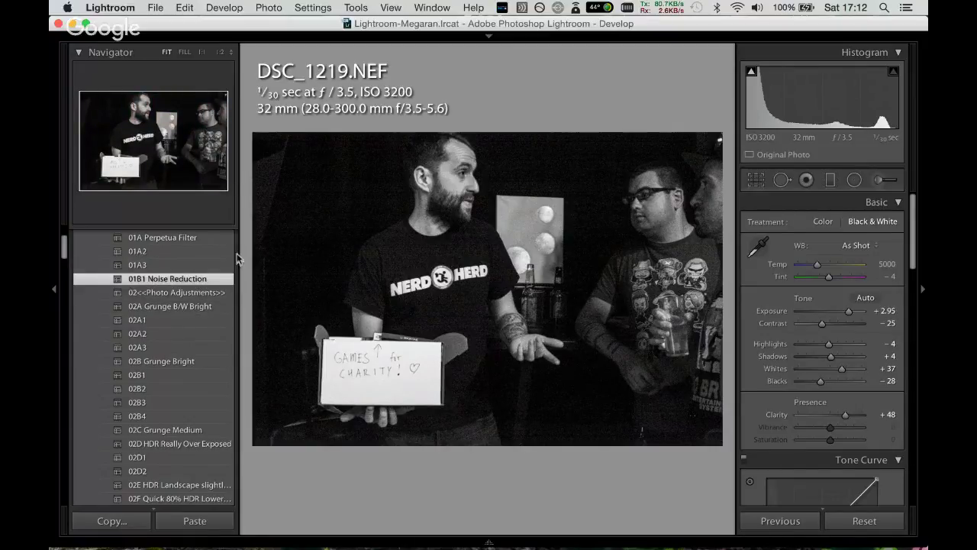
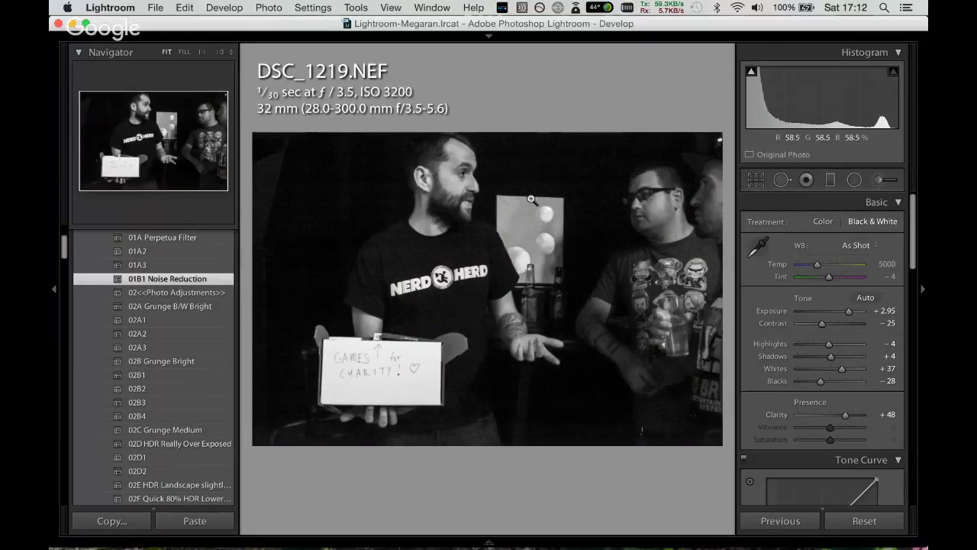
Tighten the crop on black-and-white DSC_1219, trimming the left edge and re-framing the two men.
key("r")
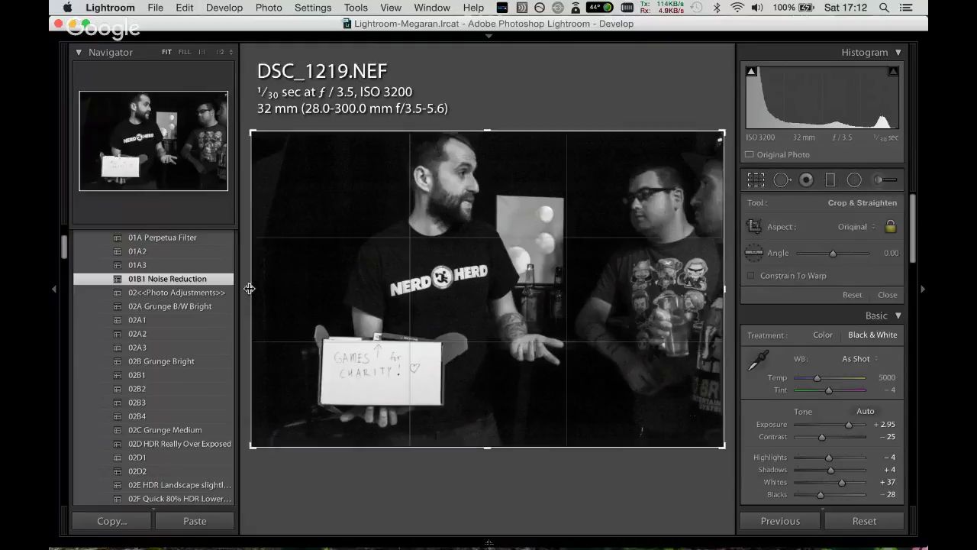
left_click_drag(252, 288, 270, 285)
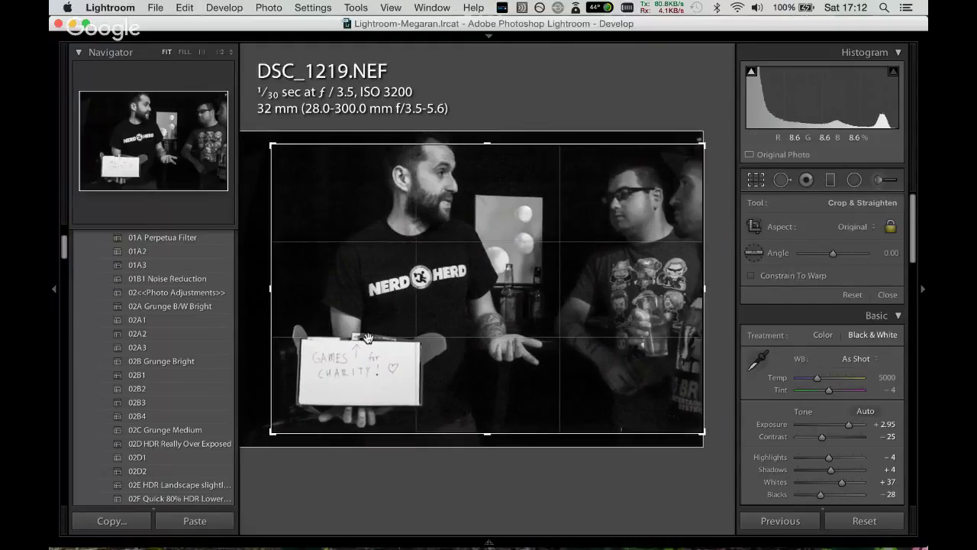
mouse_move(368, 334)
left_mouse_down()
mouse_move(393, 347)
mouse_move(383, 338)
left_mouse_up()
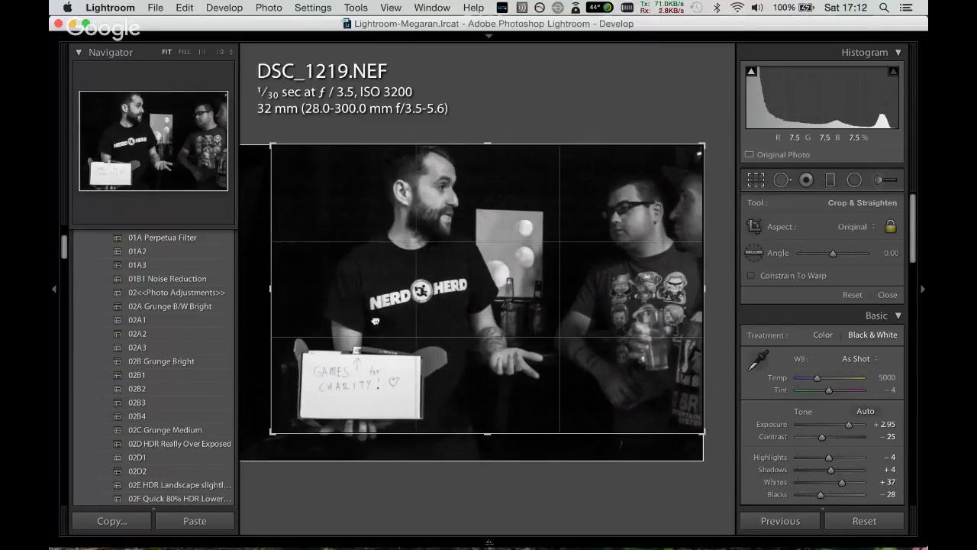
key("r")
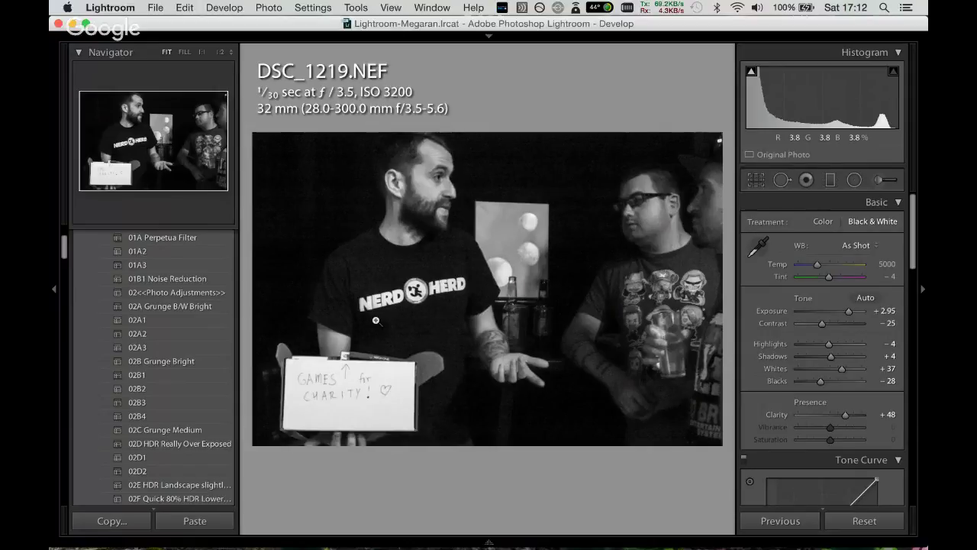
left_click(375, 320)
Move to DSC_1223 and boost clarity to +53, vibrance +24 and saturation +29.
key("Right")
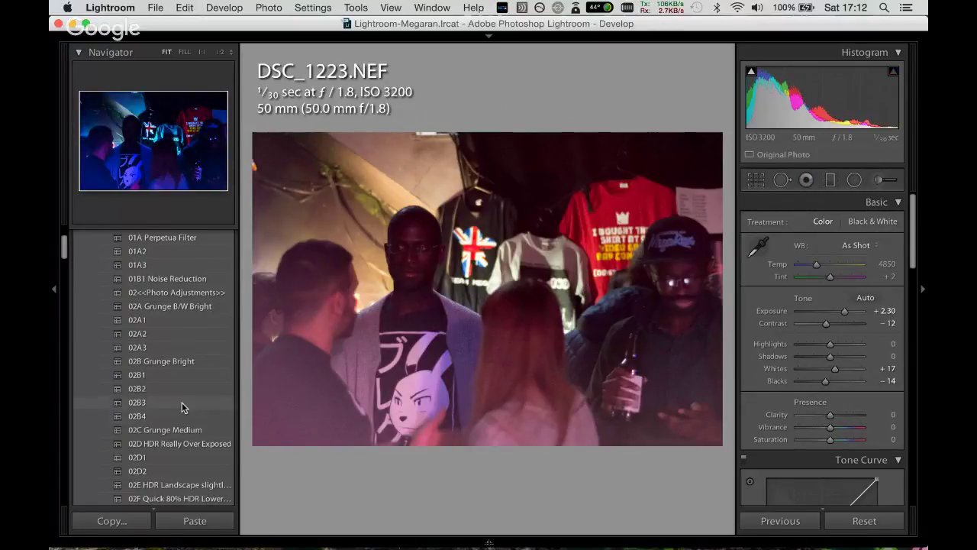
scroll(132, 274, "down", 5)
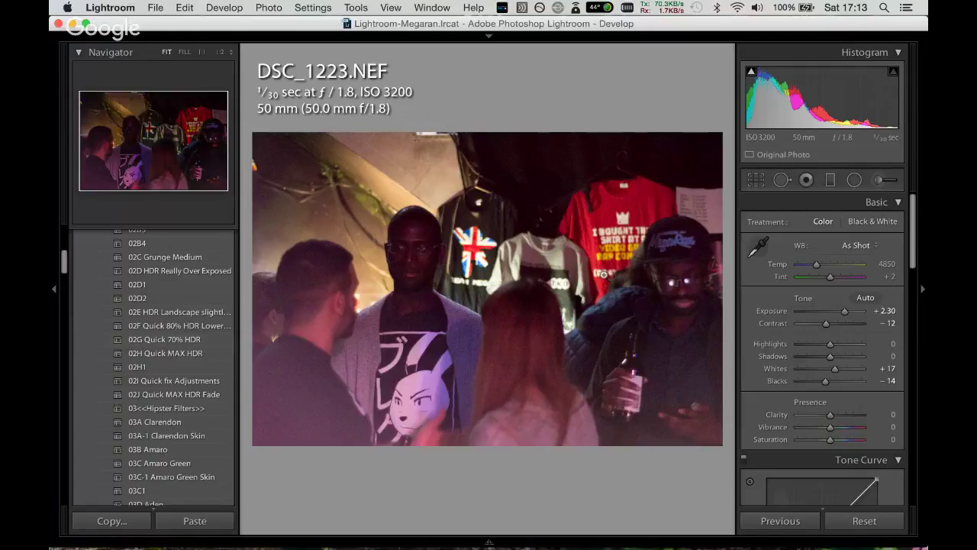
mouse_move(830, 414)
left_mouse_down()
mouse_move(846, 407)
mouse_move(838, 438)
left_mouse_up()
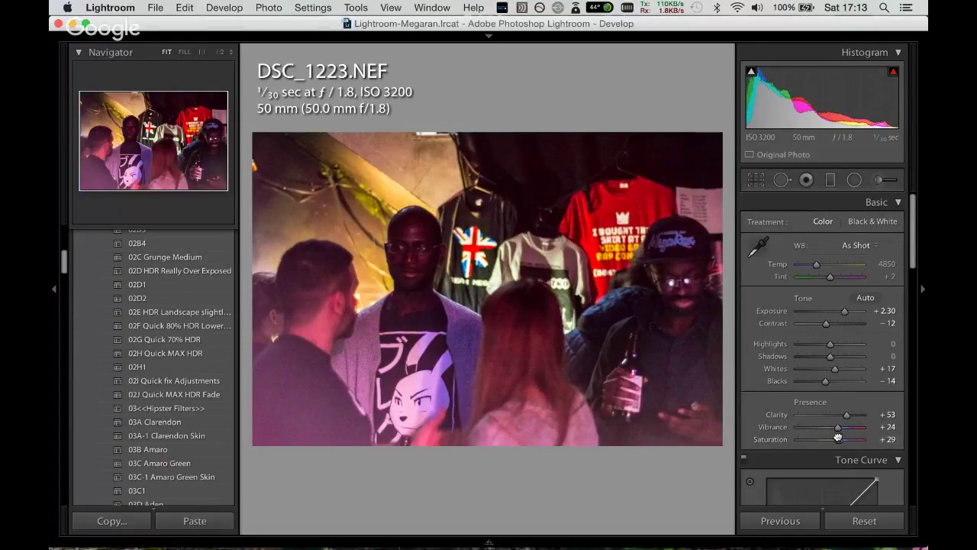
Crop the dark ceiling strip off the top of DSC_1223 above the hanging shirts.
left_click(756, 180)
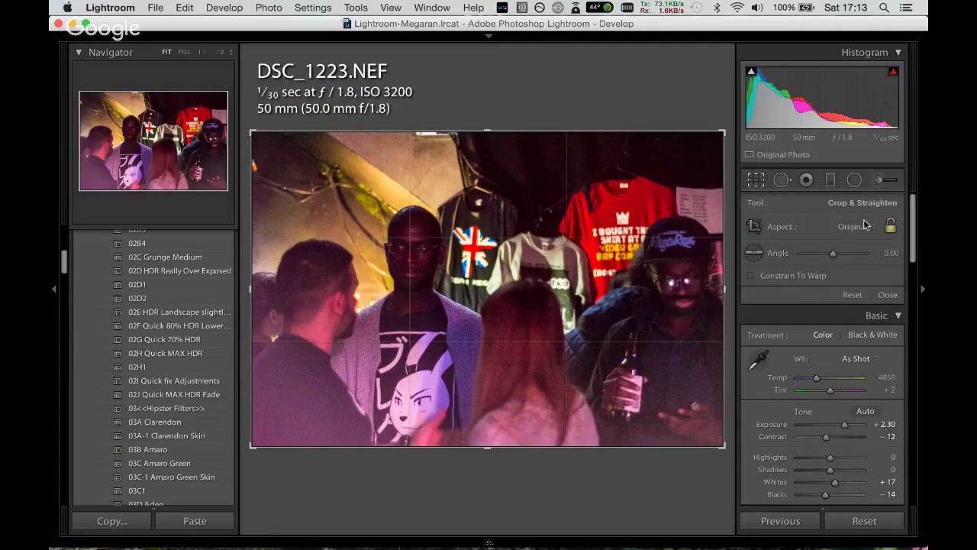
left_click_drag(498, 130, 494, 142)
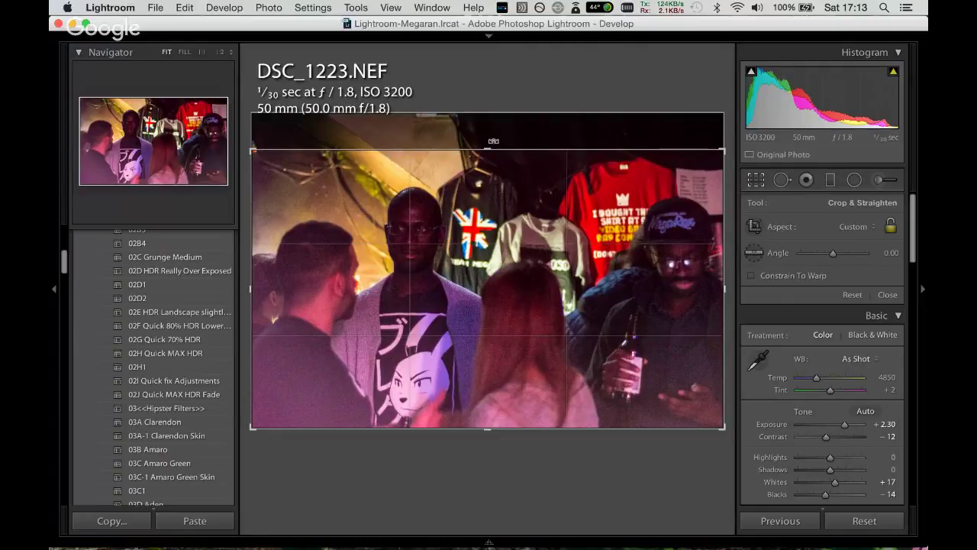
key("Return")
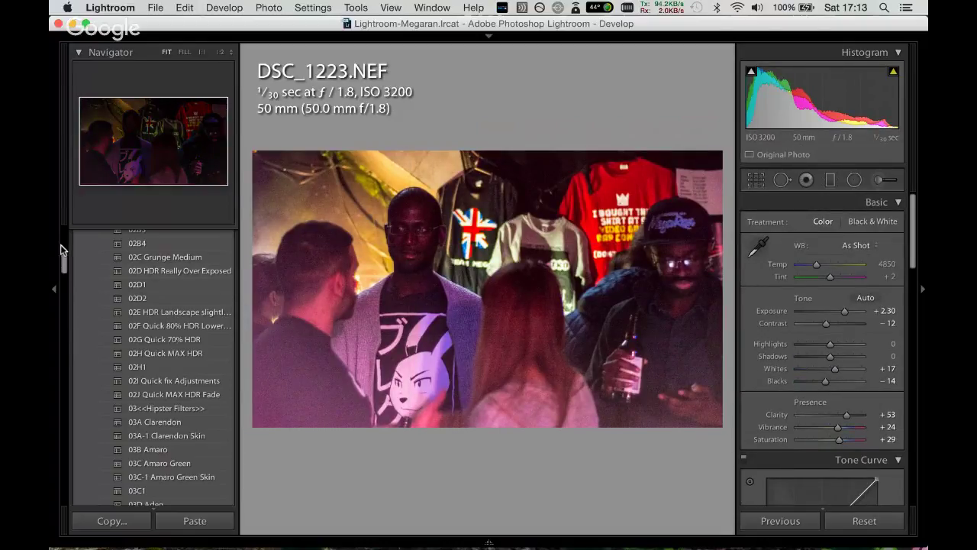
left_click_drag(64, 261, 65, 243)
scroll(64, 243, "up", 3)
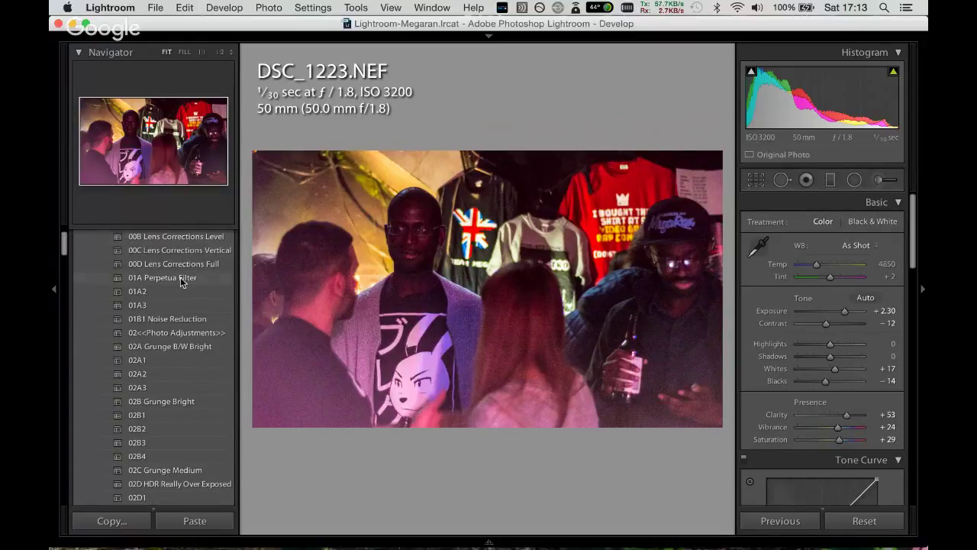
Apply the 01B1 Noise Reduction preset, push clarity to +100, and fine-tune temperature and vibrance.
left_click(197, 322)
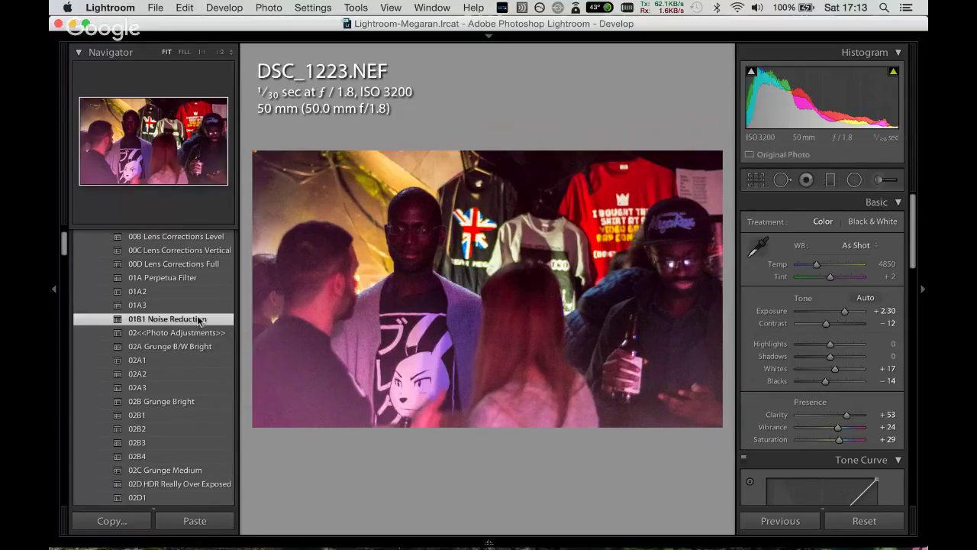
left_click_drag(845, 415, 863, 424)
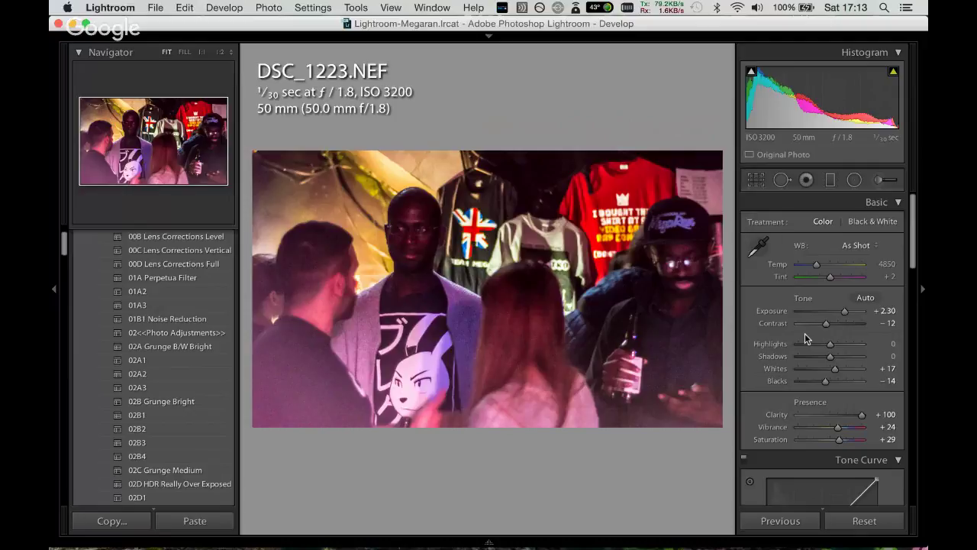
left_click_drag(816, 265, 815, 268)
left_click_drag(838, 427, 838, 426)
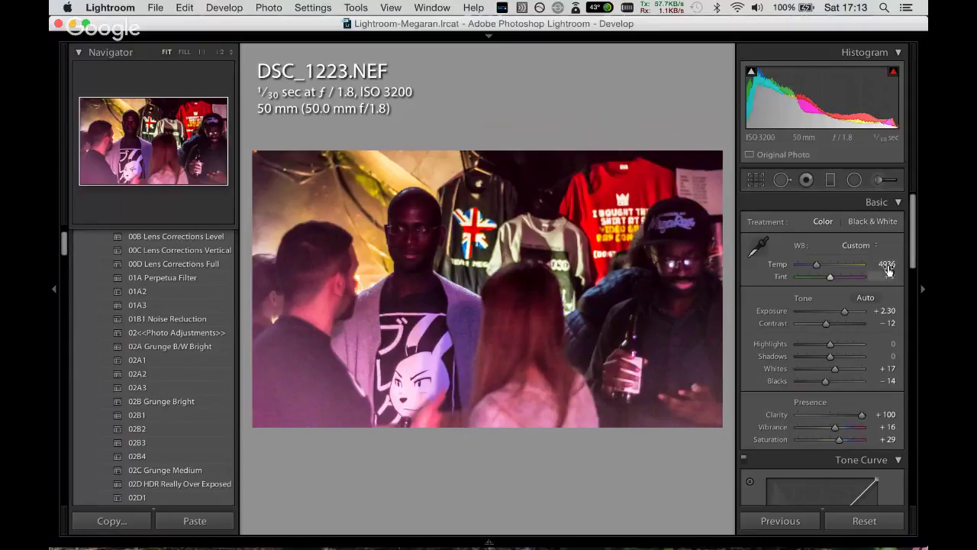
Set saturation +41, contrast −19, shadows +24, whites +15 and blacks −5.
scroll(888, 265, "down", 5)
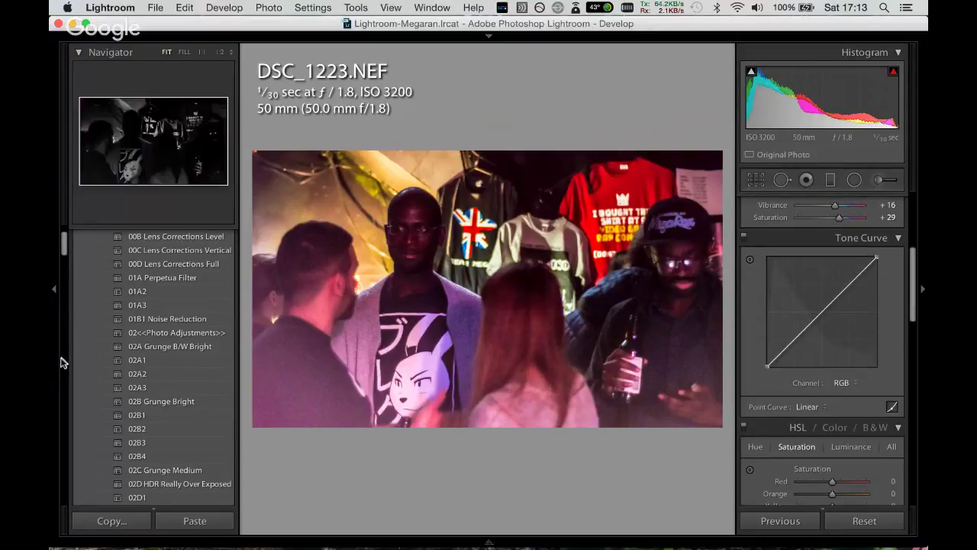
left_click_drag(64, 244, 63, 264)
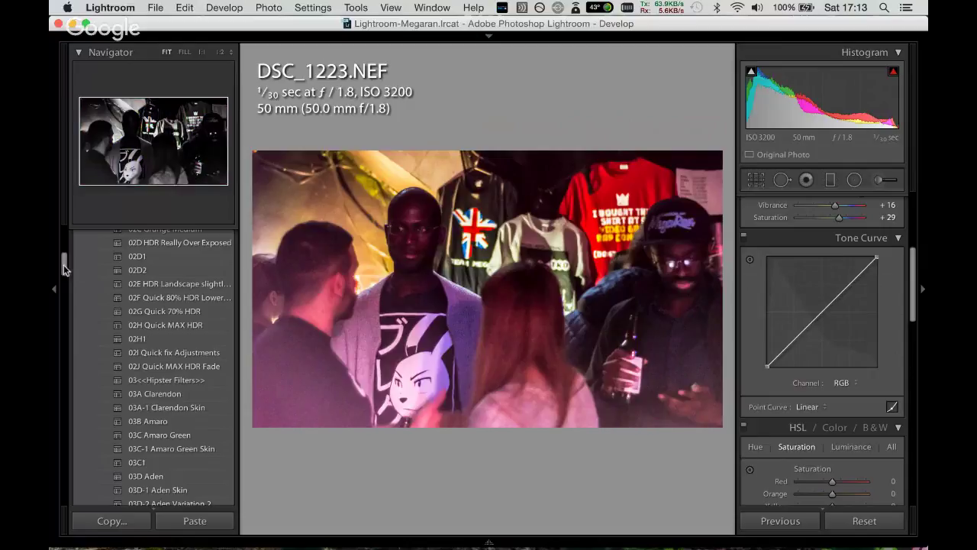
scroll(152, 372, "down", 3)
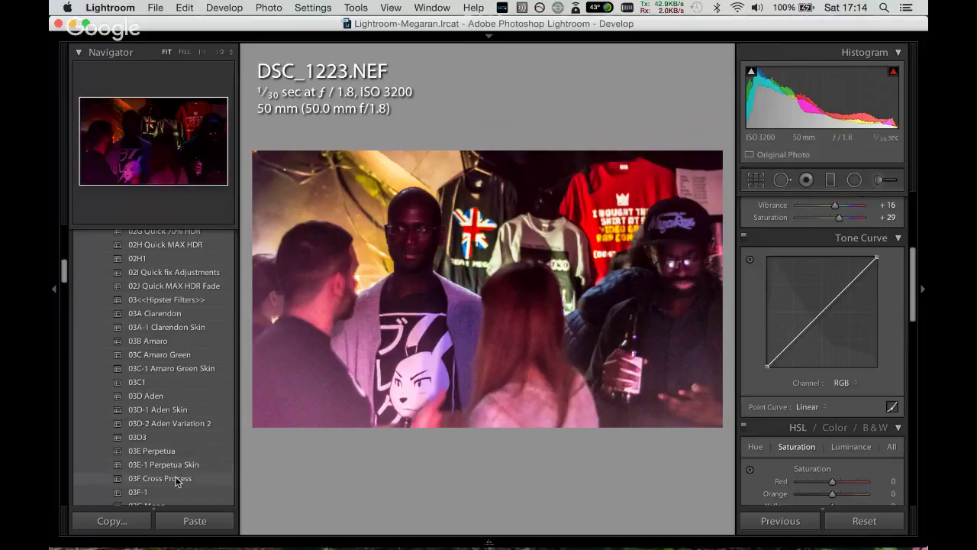
left_click_drag(65, 271, 65, 281)
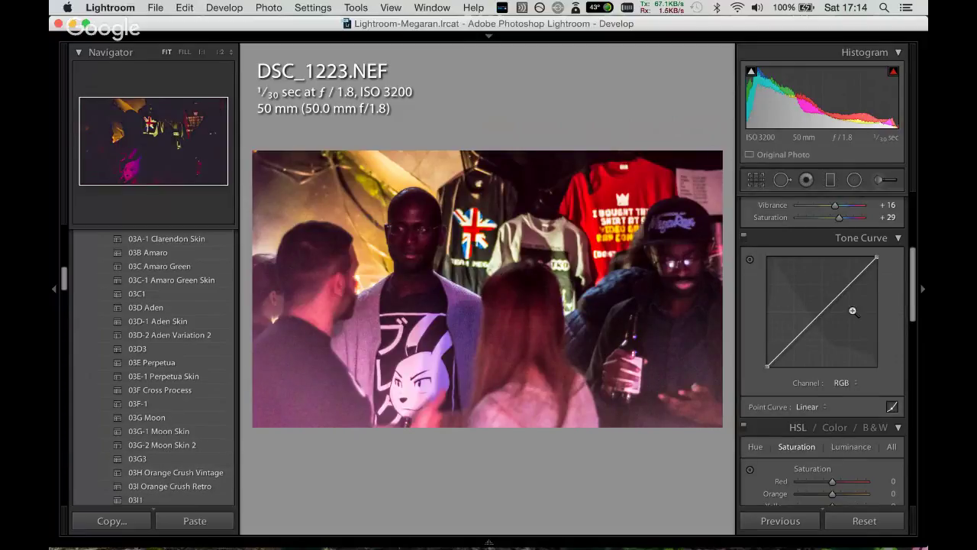
scroll(909, 287, "up", 3)
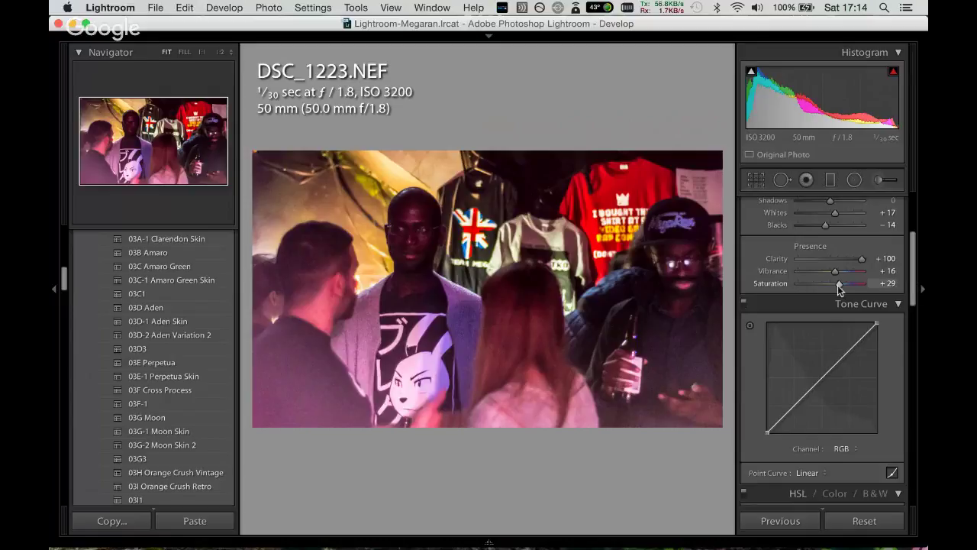
left_click_drag(840, 285, 841, 287)
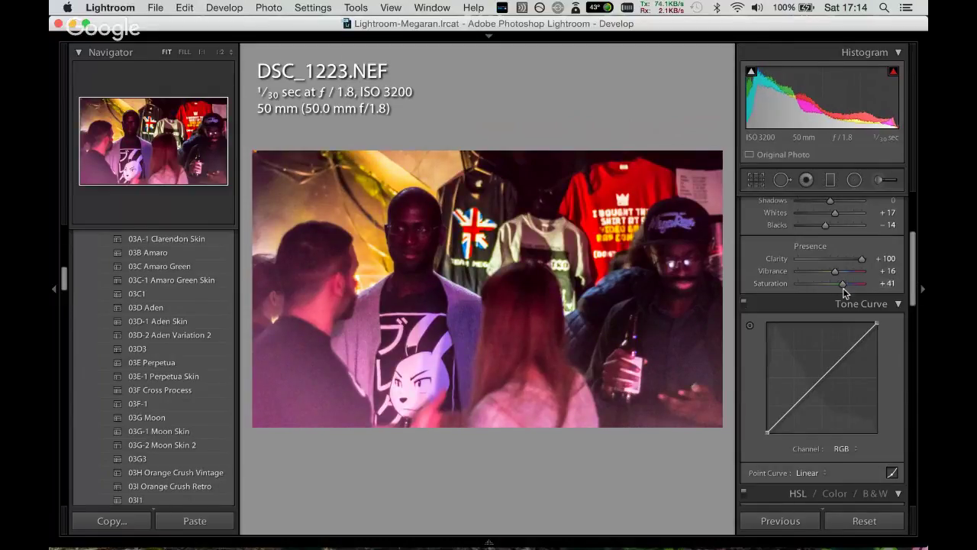
scroll(915, 288, "up", 5)
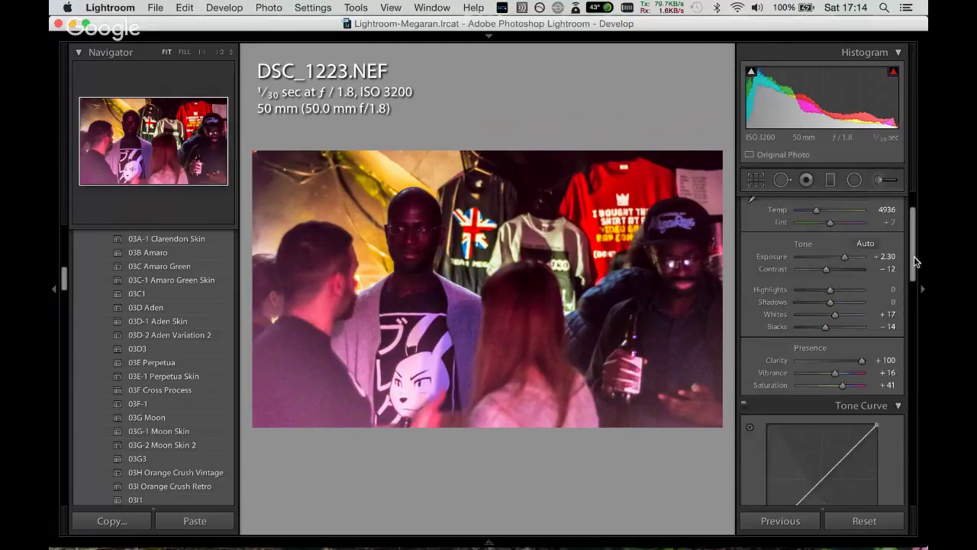
mouse_move(830, 324)
left_mouse_down()
mouse_move(837, 326)
mouse_move(824, 323)
left_mouse_up()
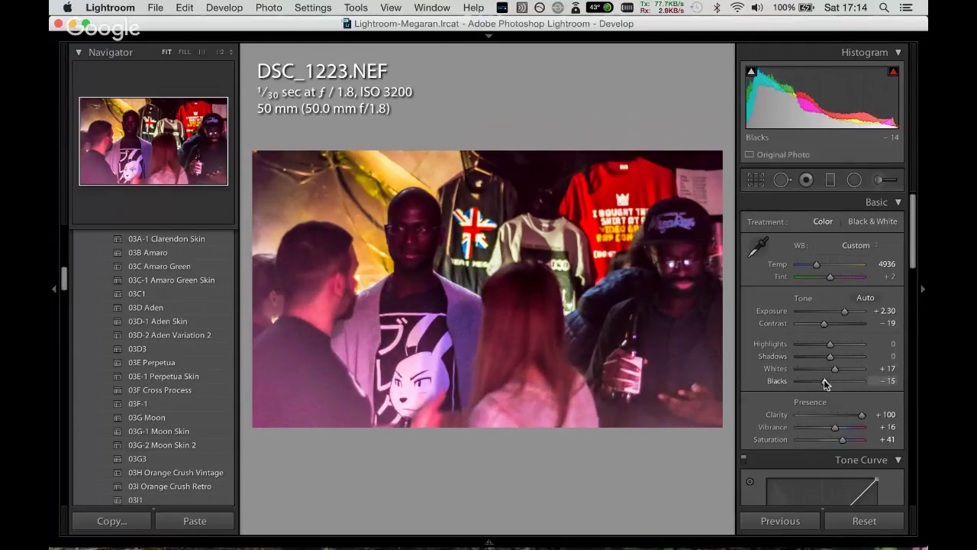
mouse_move(825, 380)
left_mouse_down()
mouse_move(838, 374)
mouse_move(837, 356)
left_mouse_up()
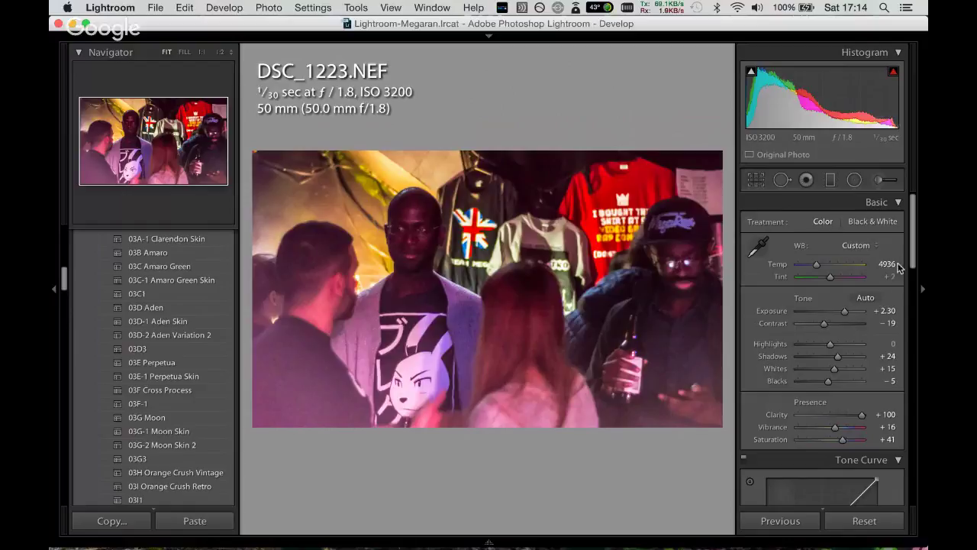
left_click_drag(912, 263, 915, 312)
scroll(890, 292, "down", 1)
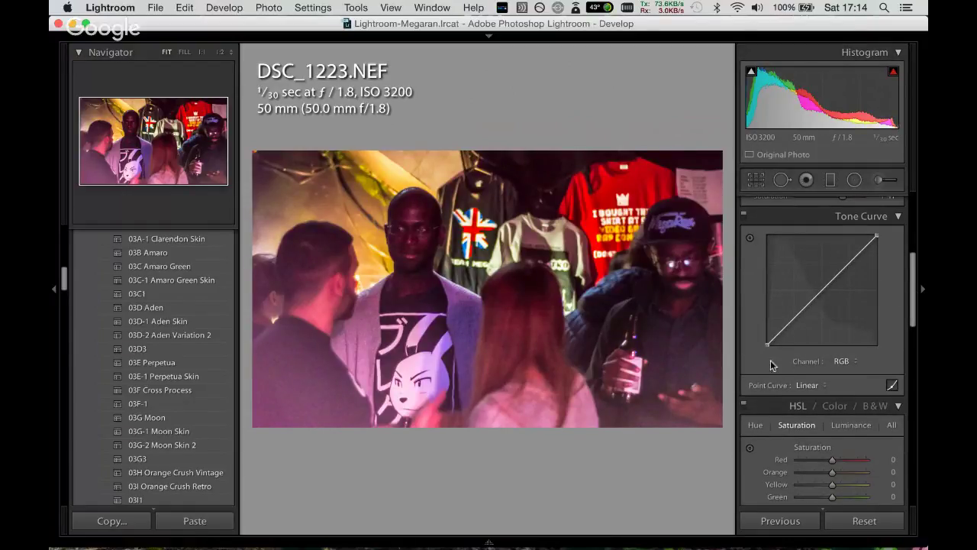
Add a tone curve point darkening the shadows, compare before/after, then go to DSC_1227.
mouse_move(768, 344)
left_click_drag(768, 344, 766, 375)
left_click_drag(794, 327, 784, 334)
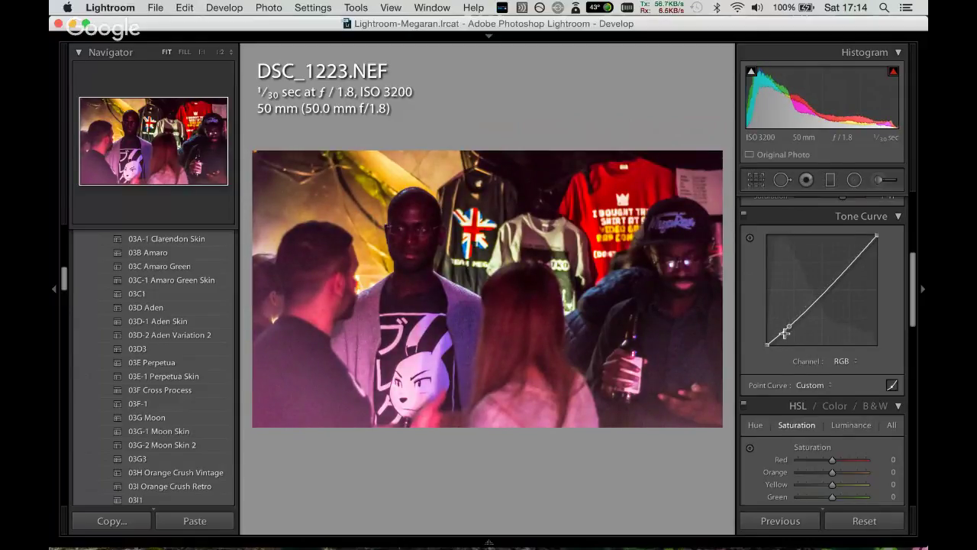
key("y")
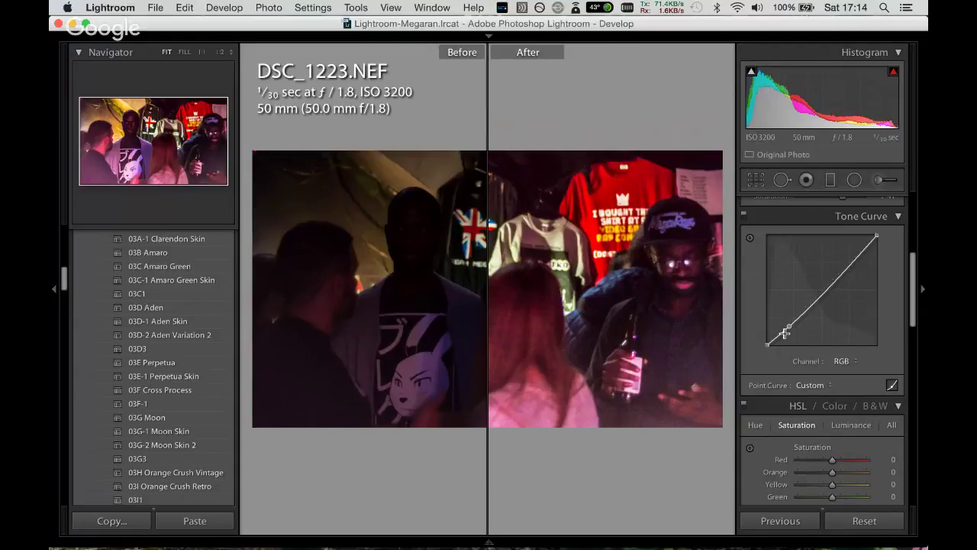
key("y")
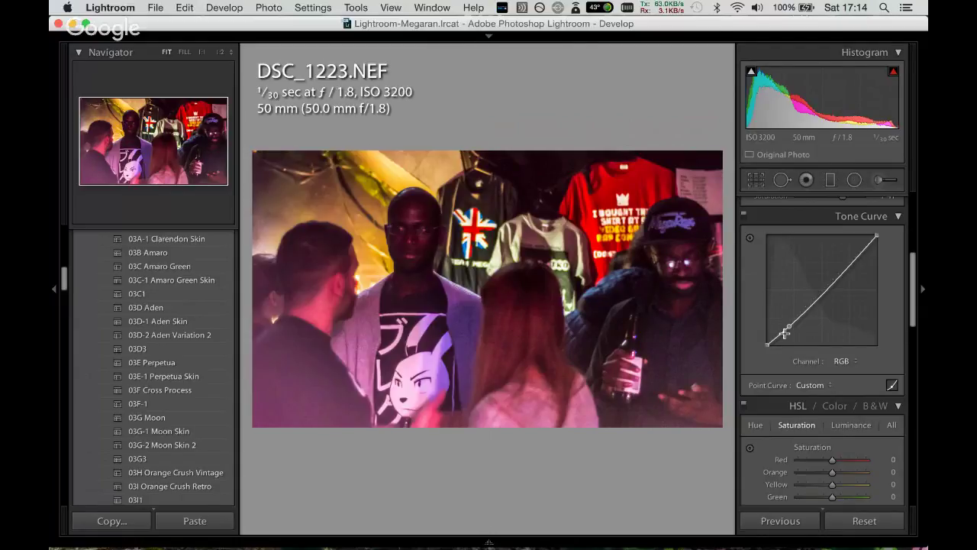
key("Right")
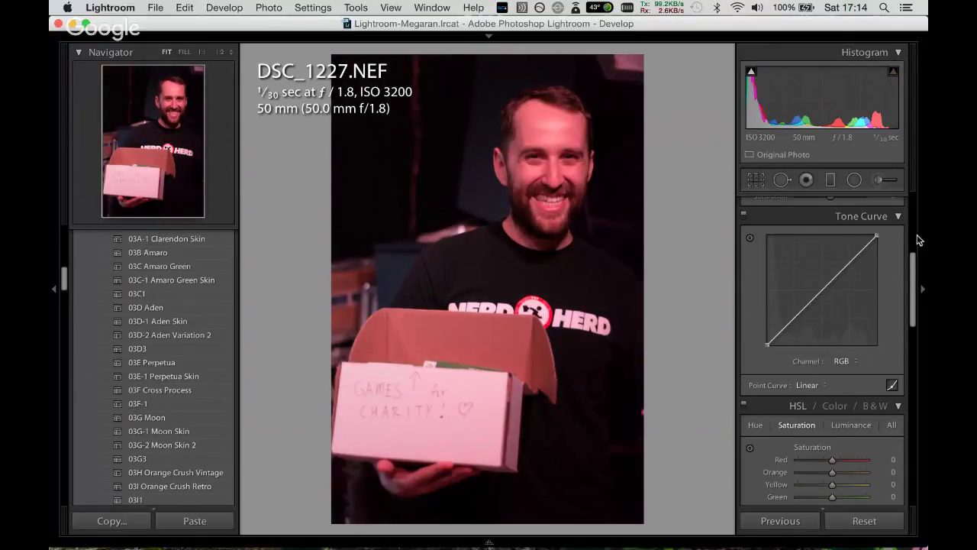
Set DSC_1227 to temperature 3641, tint −75, exposure +0.15 and clarity around +42.
scroll(914, 226, "up", 5)
left_click_drag(816, 264, 816, 280)
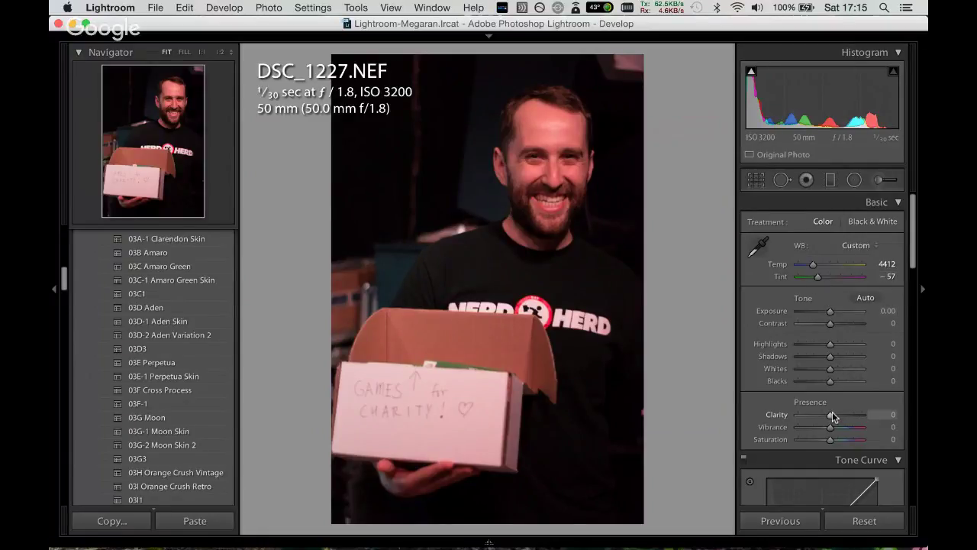
mouse_move(832, 416)
left_mouse_down()
mouse_move(845, 415)
mouse_move(837, 429)
left_mouse_up()
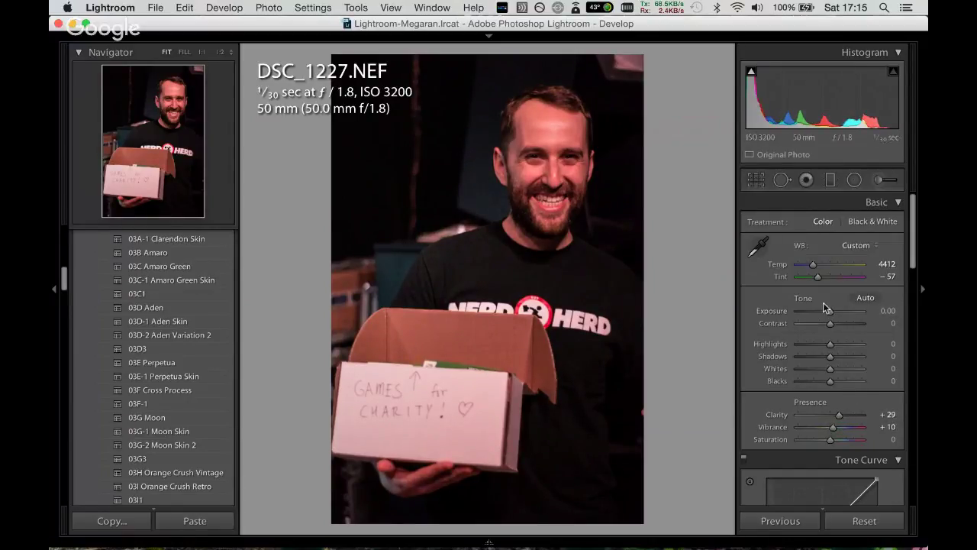
left_click_drag(831, 312, 833, 312)
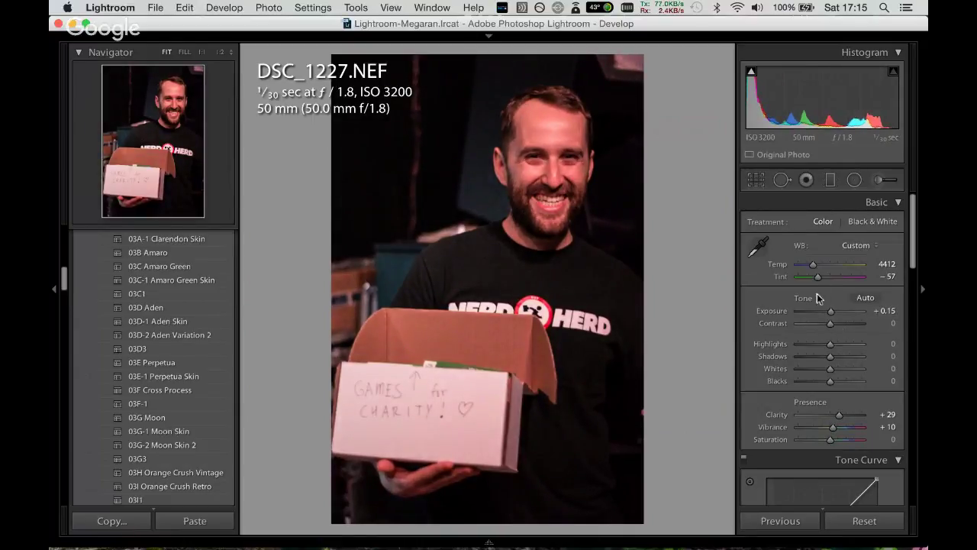
mouse_move(818, 276)
left_mouse_down()
mouse_move(810, 281)
mouse_move(818, 277)
mouse_move(806, 271)
left_mouse_up()
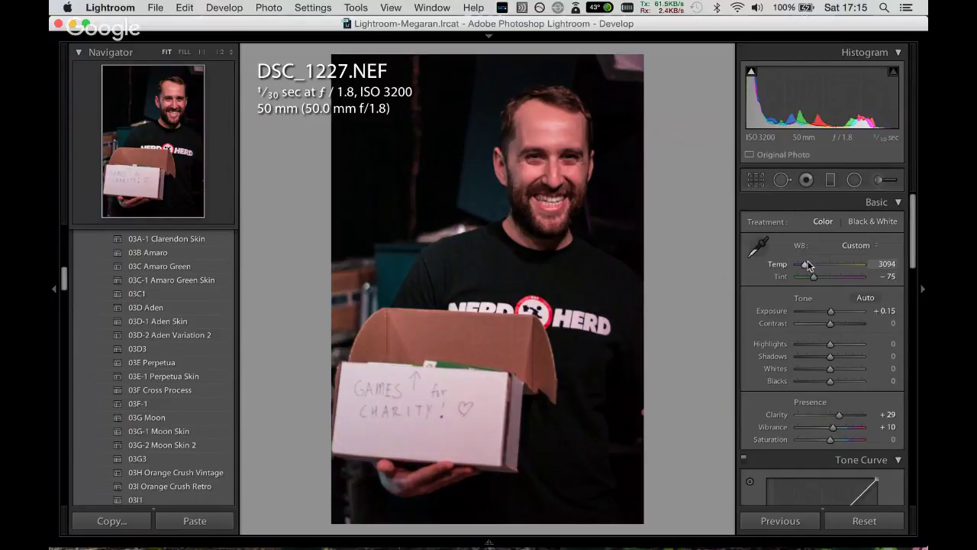
left_click_drag(805, 264, 811, 265)
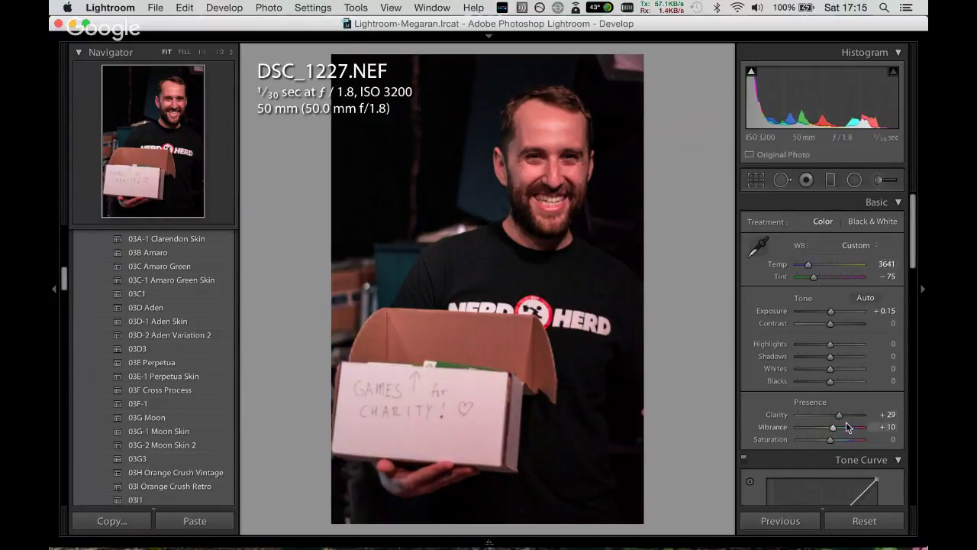
left_click(879, 180)
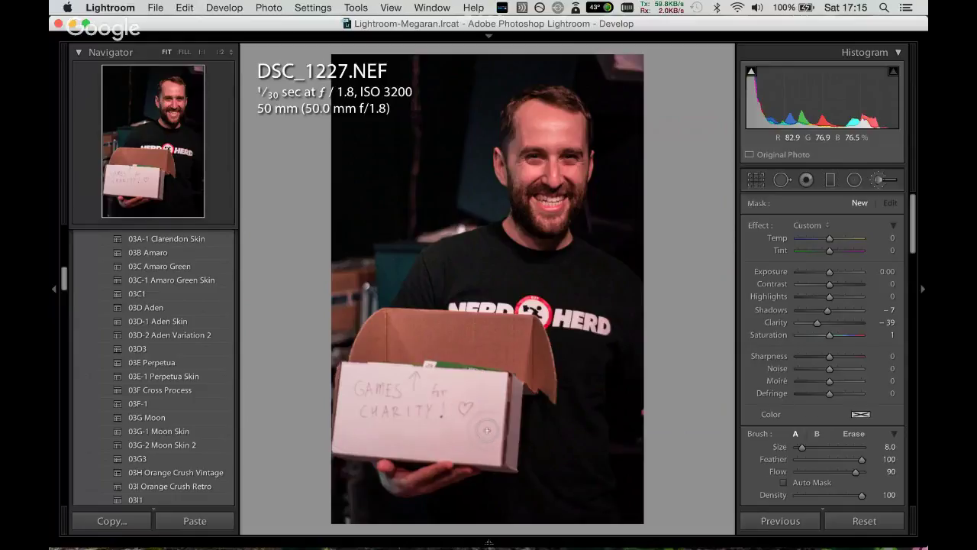
Brush the 'GAMES for CHARITY!' box with clarity 100, sharpness 100, contrast −20, highlights 8.
left_click(442, 397)
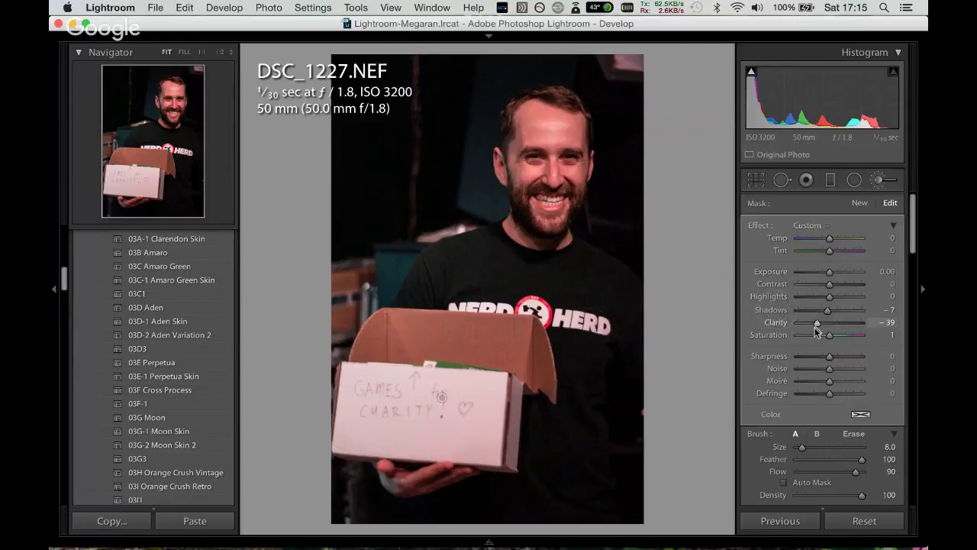
left_click_drag(816, 324, 846, 326)
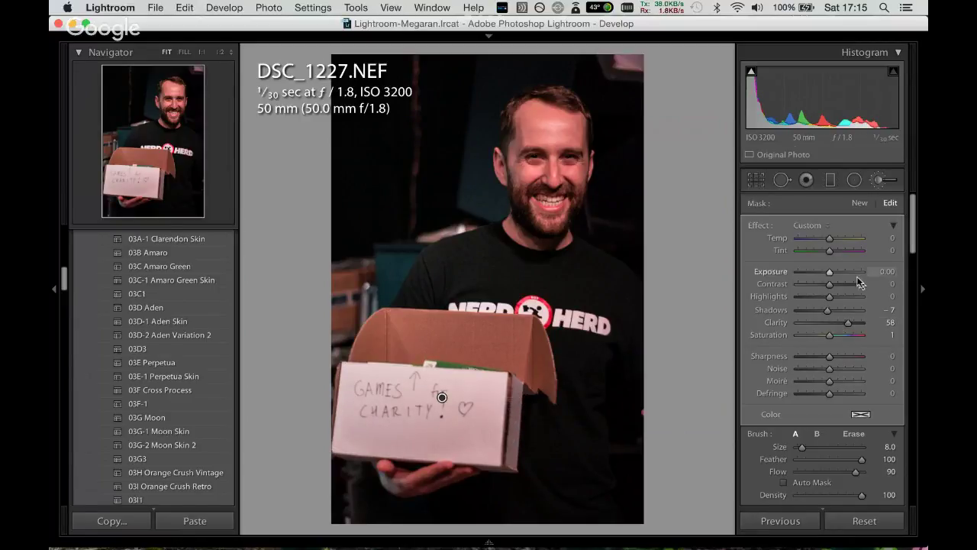
left_click_drag(849, 326, 869, 326)
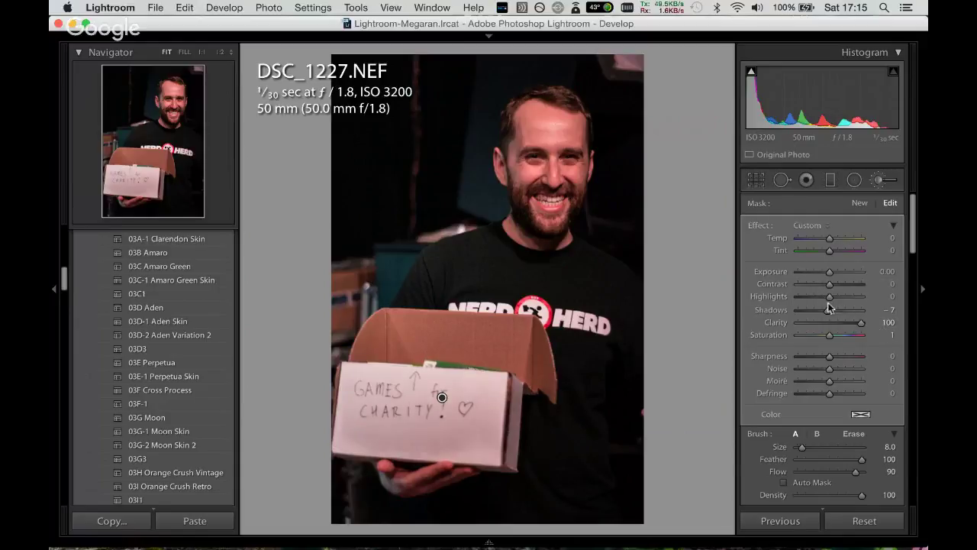
mouse_move(829, 285)
left_mouse_down()
mouse_move(849, 284)
mouse_move(824, 292)
mouse_move(848, 297)
left_mouse_up()
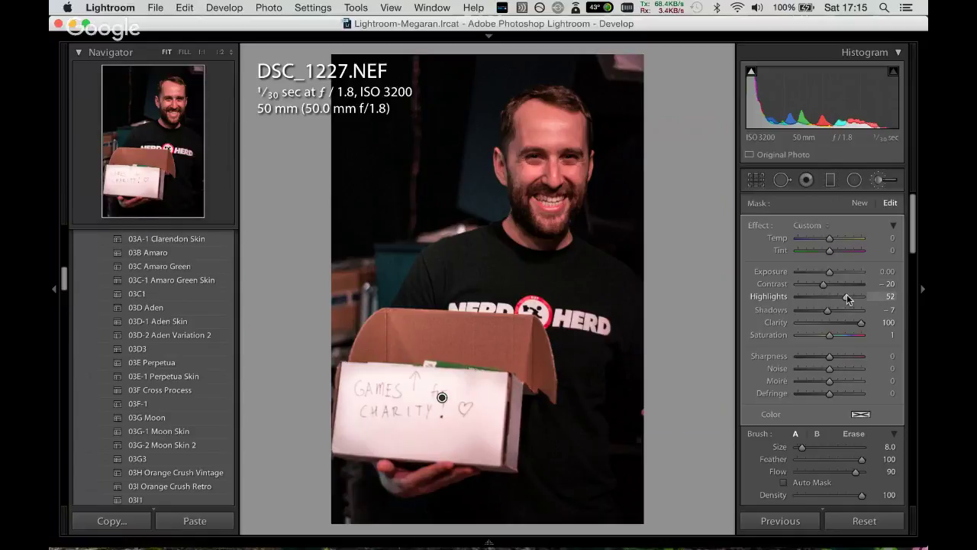
left_click_drag(847, 297, 832, 297)
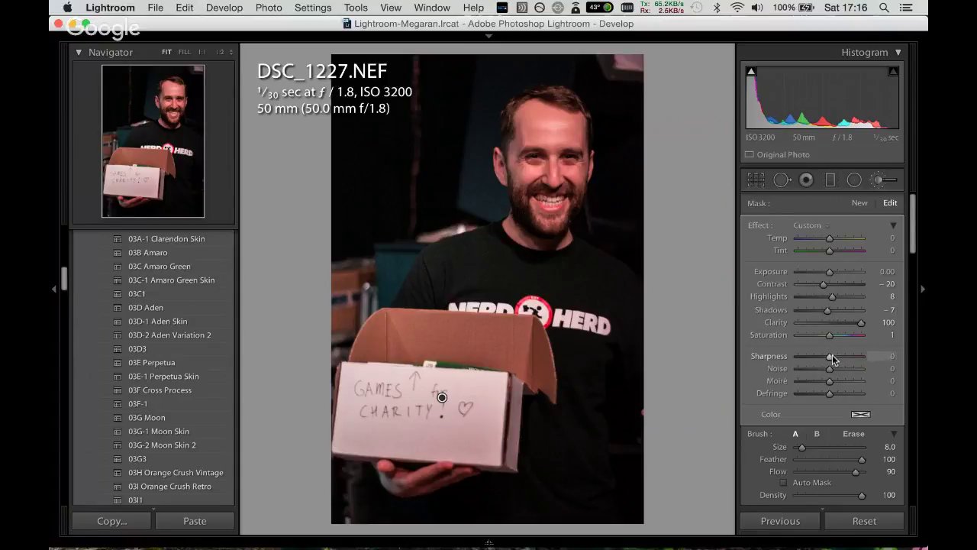
left_click_drag(831, 356, 887, 355)
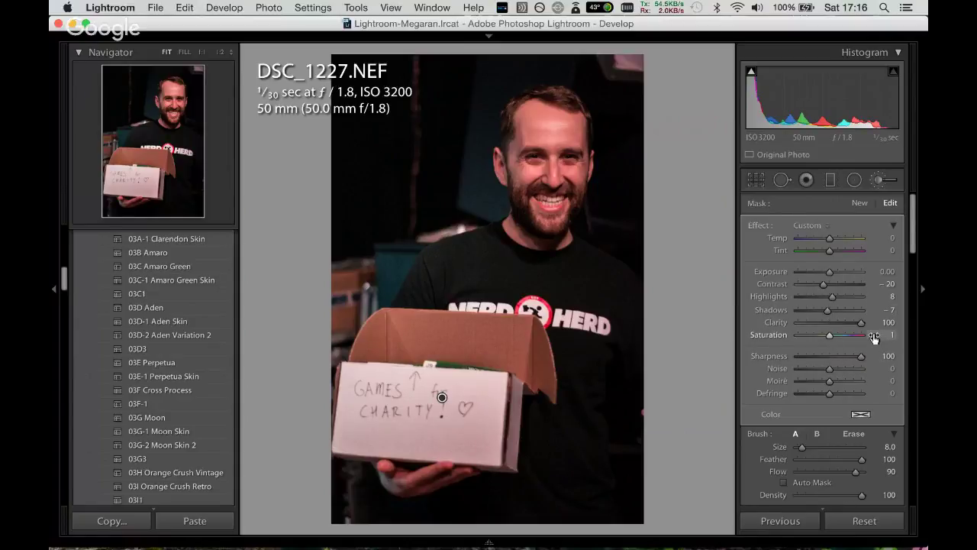
left_click(871, 200)
key("k")
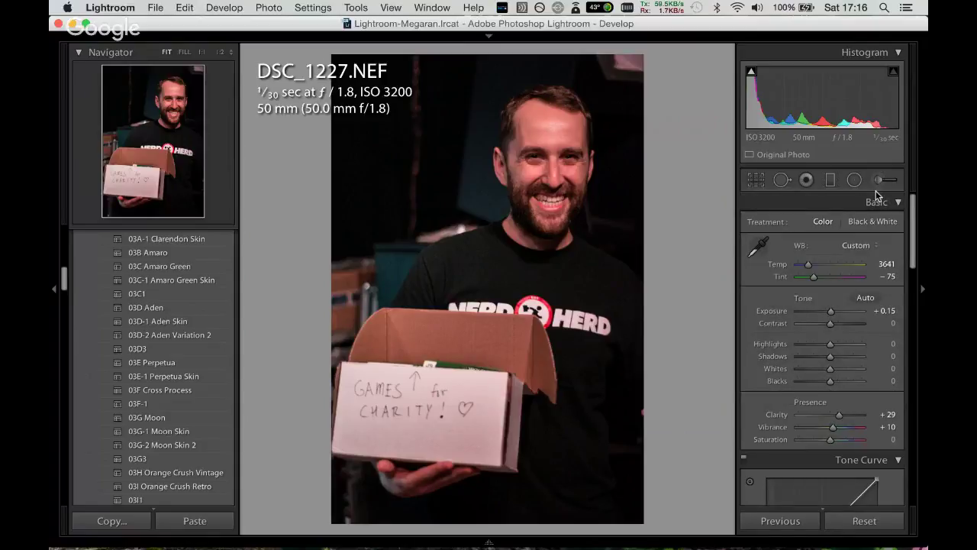
Crop DSC_1227 slightly tighter and paint a brush mask over the background left of his head.
left_click(755, 179)
left_click_drag(495, 49, 490, 54)
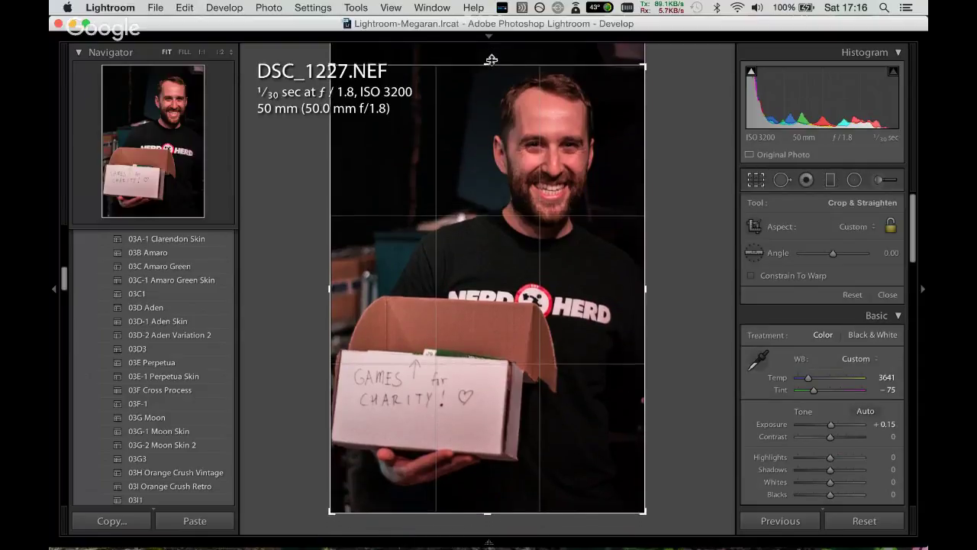
left_click(878, 179)
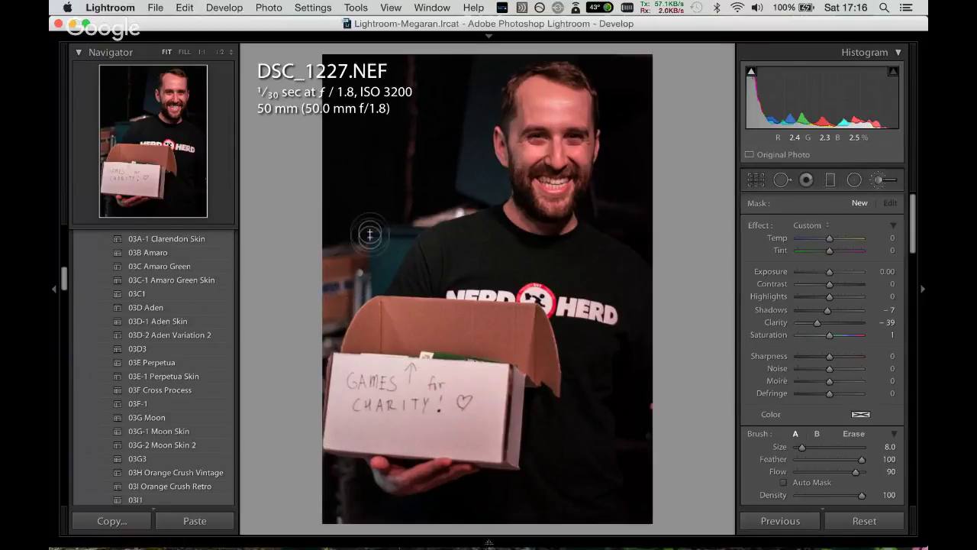
mouse_move(337, 229)
left_mouse_down()
mouse_move(406, 214)
mouse_move(393, 241)
mouse_move(441, 201)
mouse_move(360, 175)
mouse_move(351, 199)
mouse_move(416, 104)
mouse_move(402, 199)
left_mouse_up()
key("o")
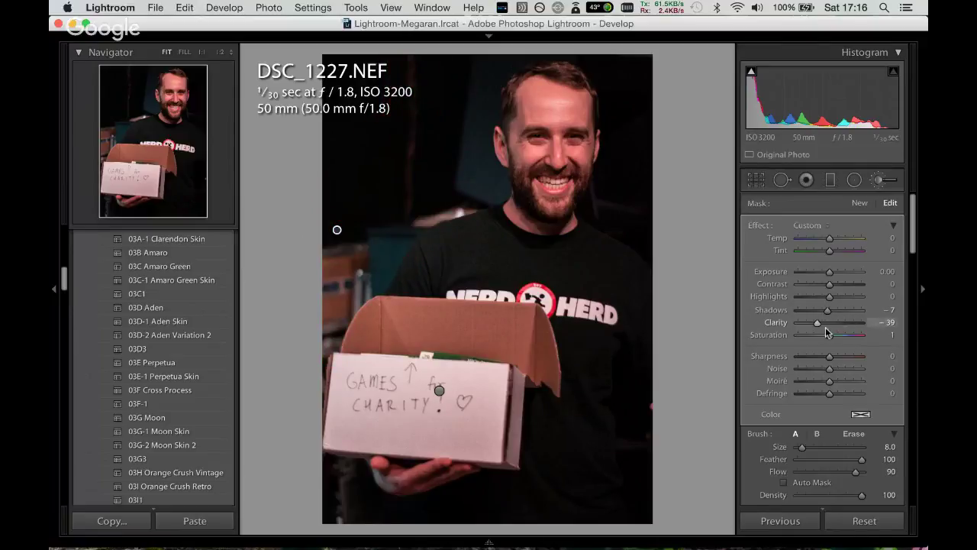
Set the brushed background to contrast 74, highlights −91, shadows −100, clarity −25, then open DSC_1230.
mouse_move(819, 323)
left_mouse_down()
mouse_move(835, 324)
mouse_move(821, 323)
left_mouse_up()
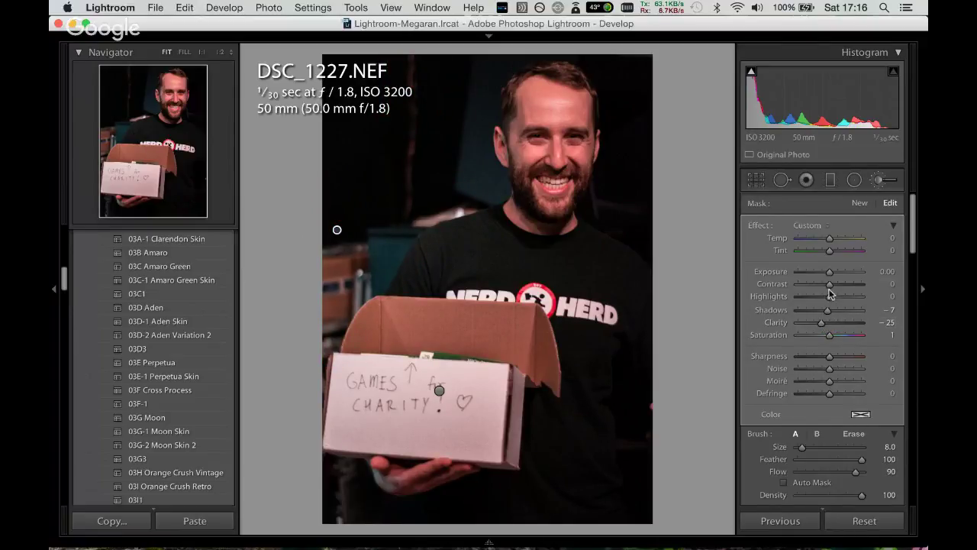
mouse_move(830, 284)
left_mouse_down()
mouse_move(850, 285)
mouse_move(800, 308)
left_mouse_up()
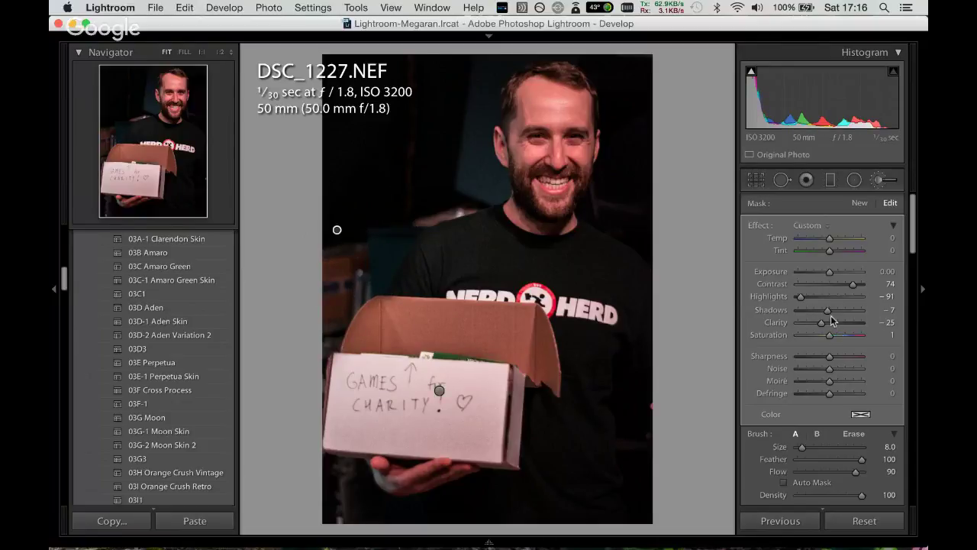
left_click_drag(830, 315, 817, 313)
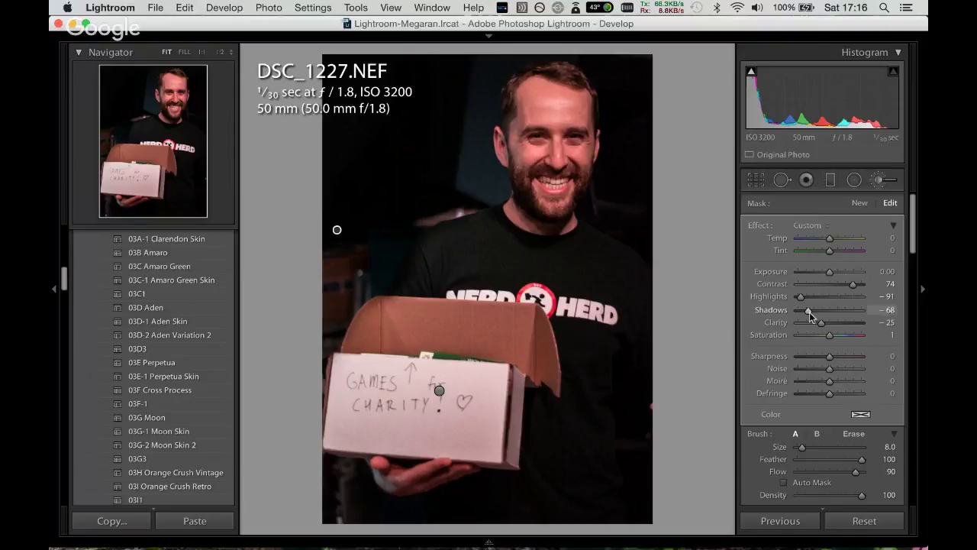
left_click_drag(809, 311, 806, 313)
left_click_drag(808, 311, 791, 318)
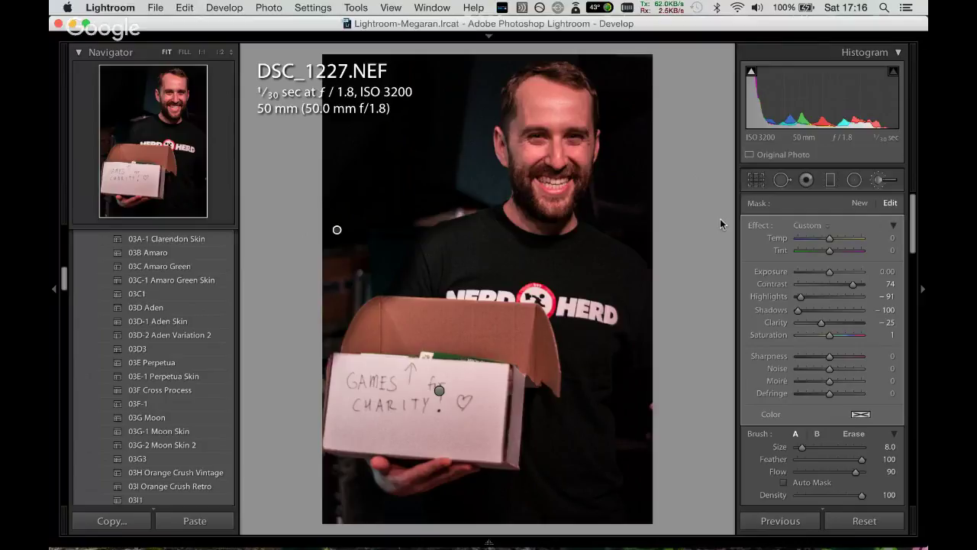
key("Right")
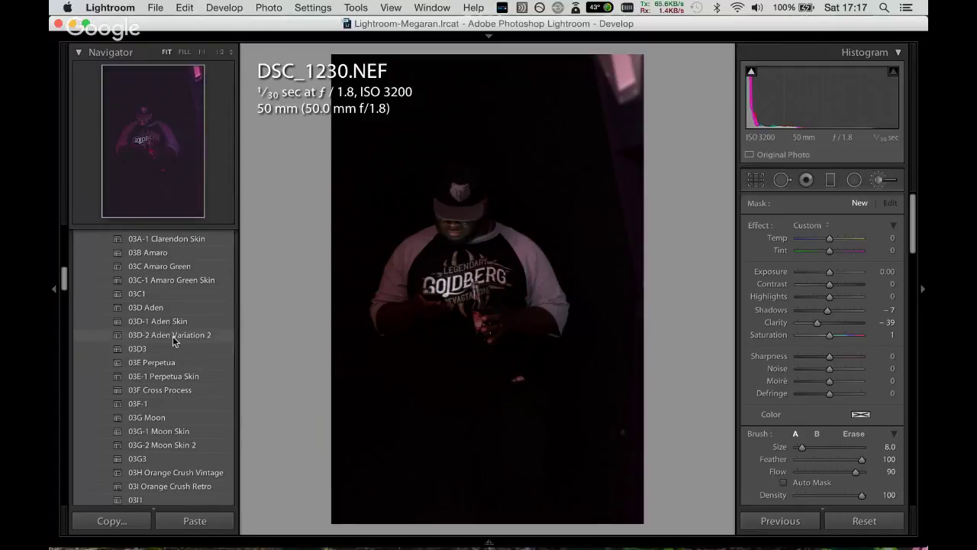
Try the 03E-1 Perpetua Skin preset, undo it, and apply 02A Grunge B/W Bright instead.
left_click(189, 376)
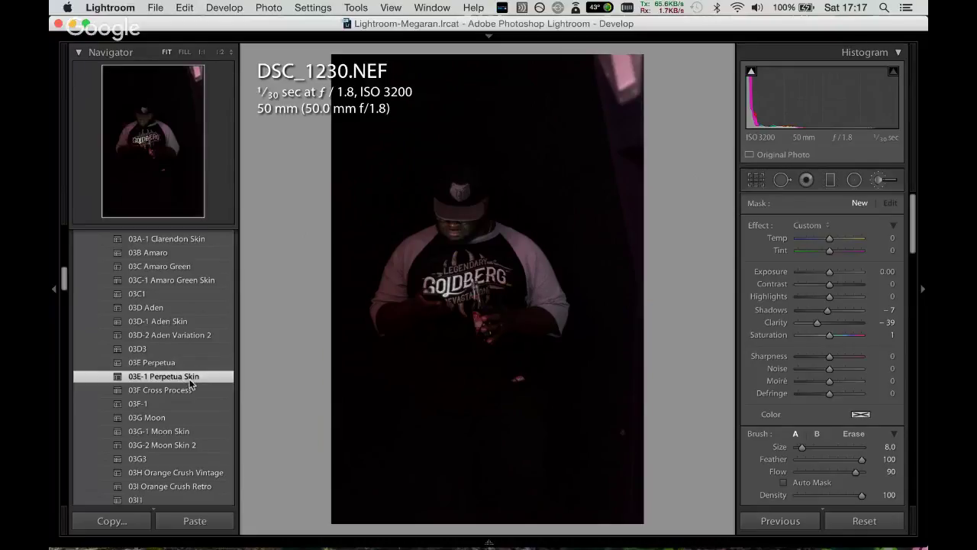
key("super+z")
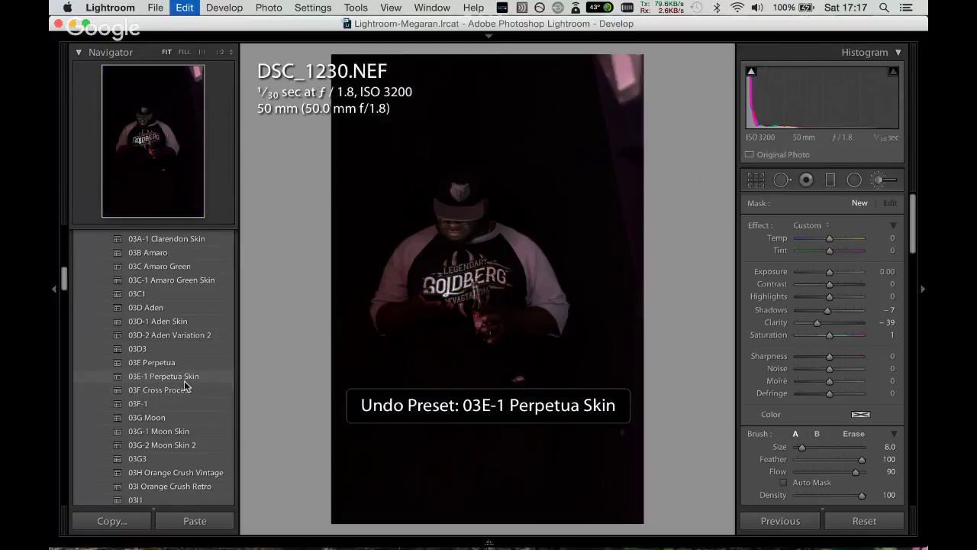
left_click_drag(64, 282, 61, 229)
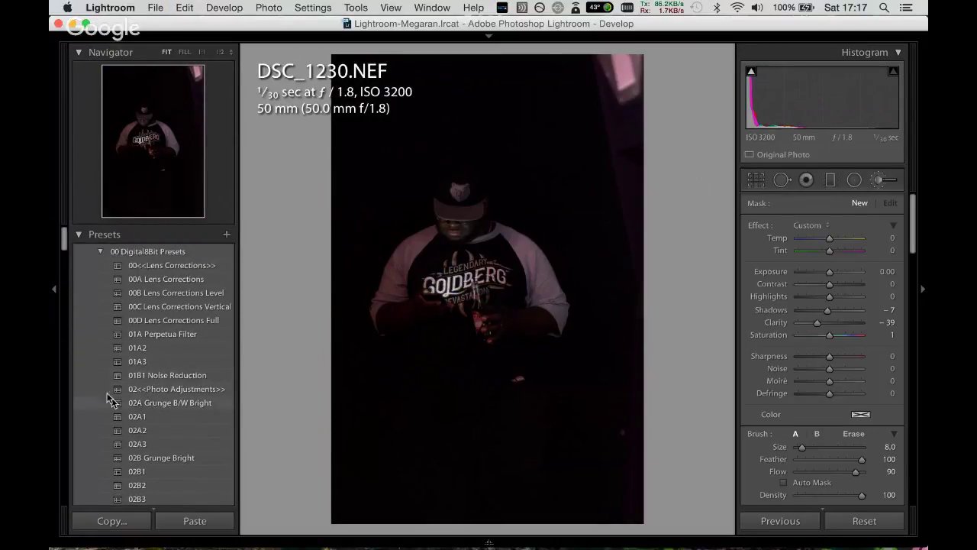
left_click(146, 408)
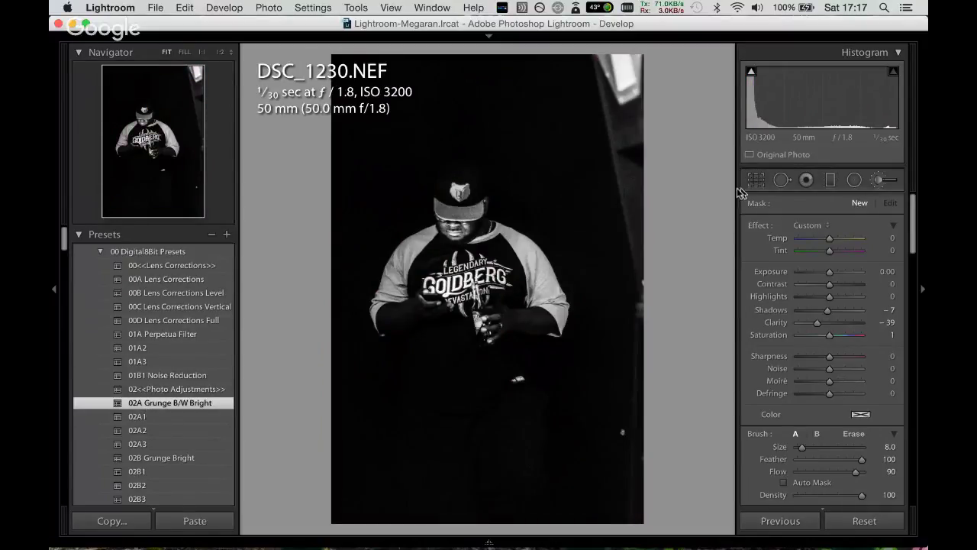
Crop DSC_1230 tighter from the right, bottom and top, centring the man.
key("r")
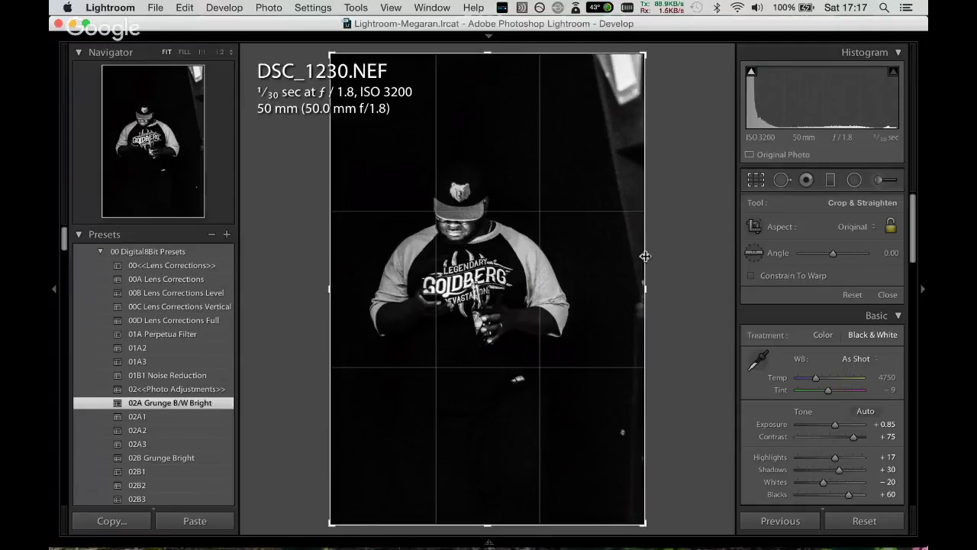
left_click_drag(643, 255, 619, 262)
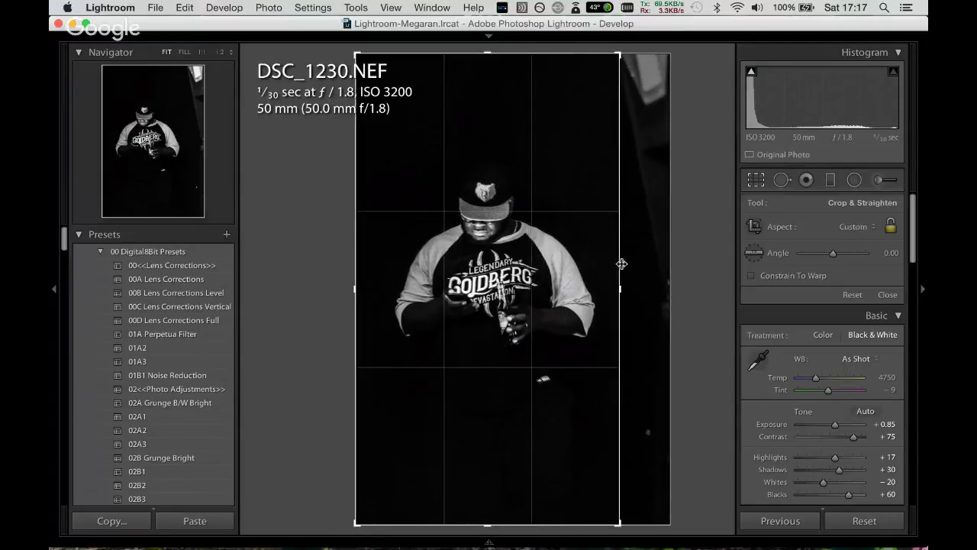
left_click_drag(495, 536, 481, 475)
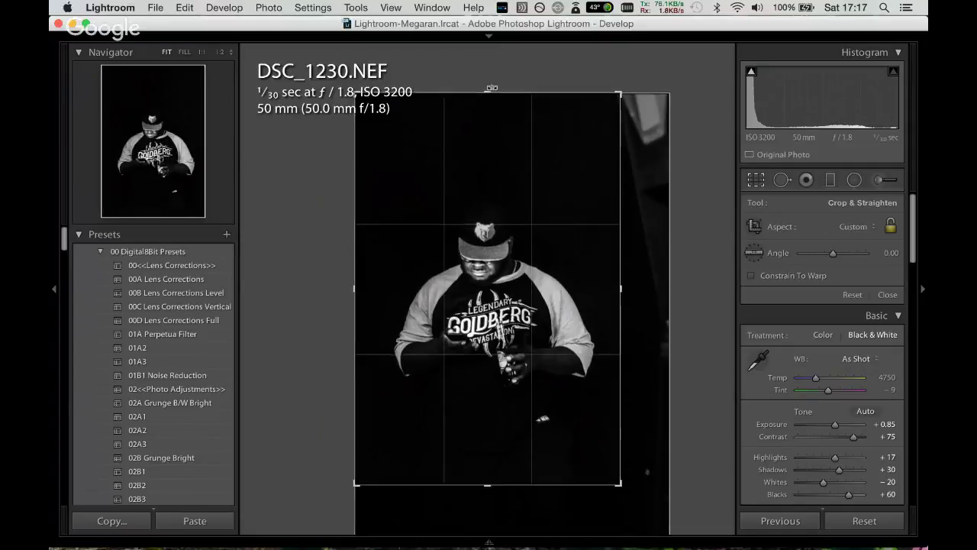
left_click_drag(487, 94, 490, 136)
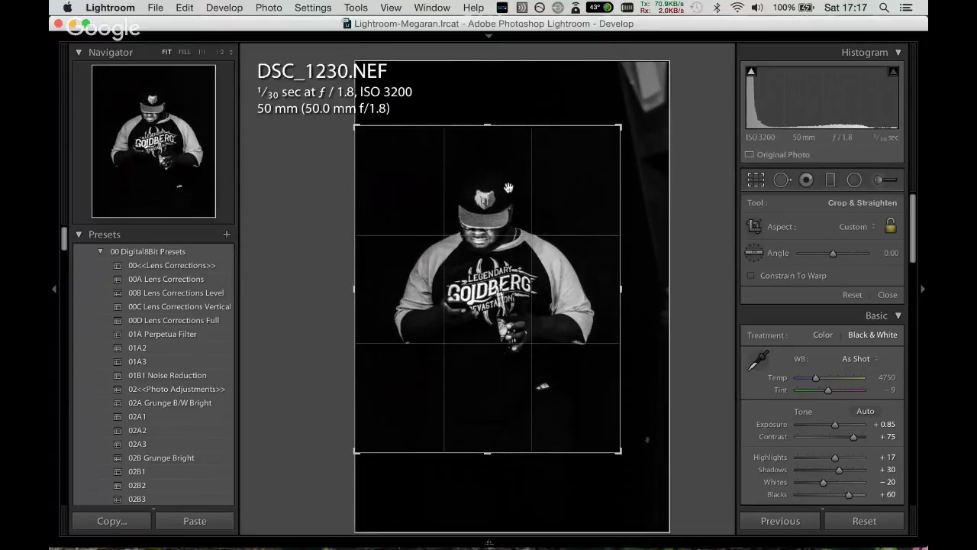
left_click_drag(509, 205, 504, 203)
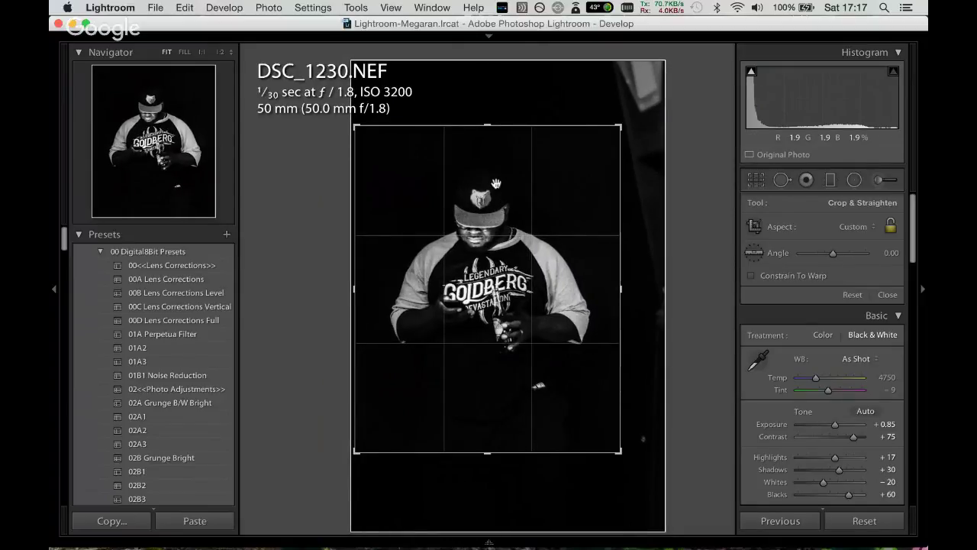
key("Return")
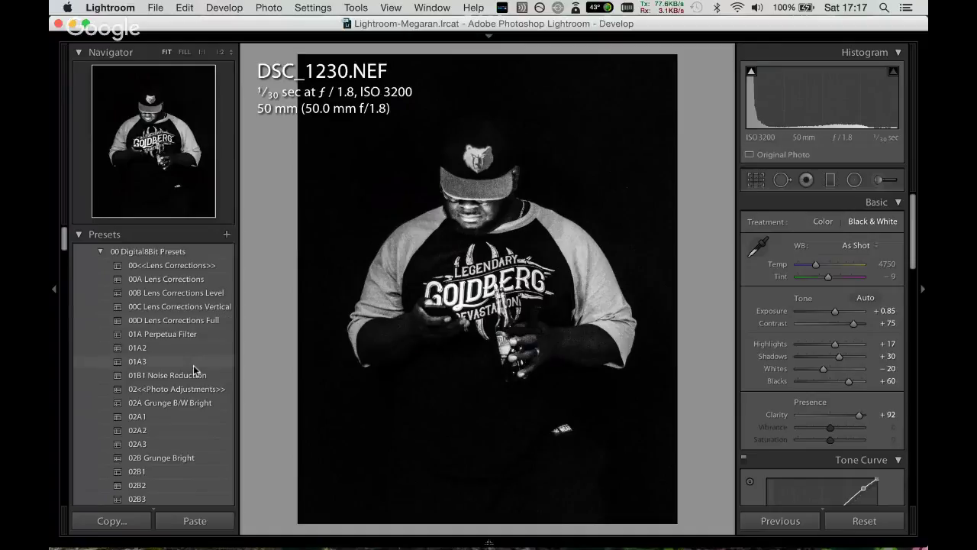
Apply the 01B1 Noise Reduction preset, set clarity to 100 and the red B&W mix to +100.
left_click(205, 375)
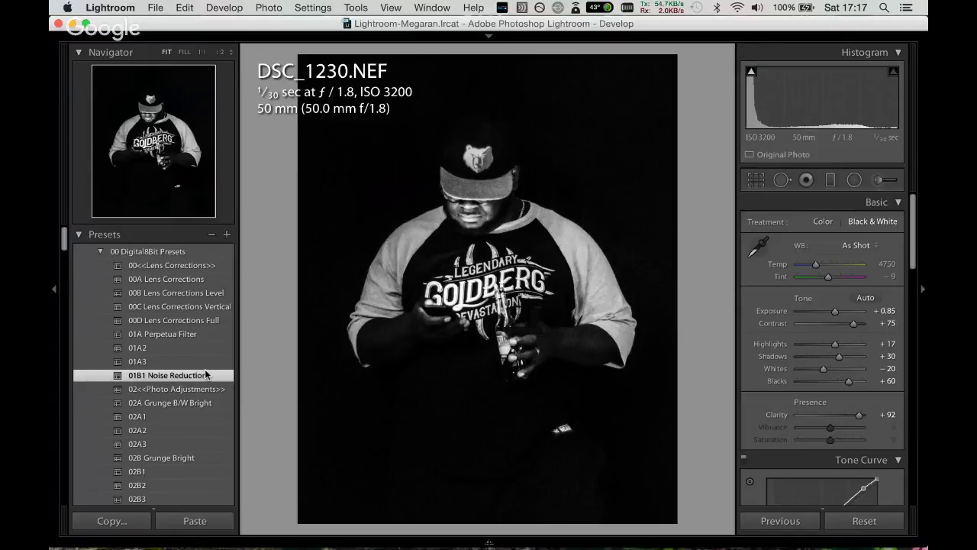
left_click_drag(858, 414, 884, 414)
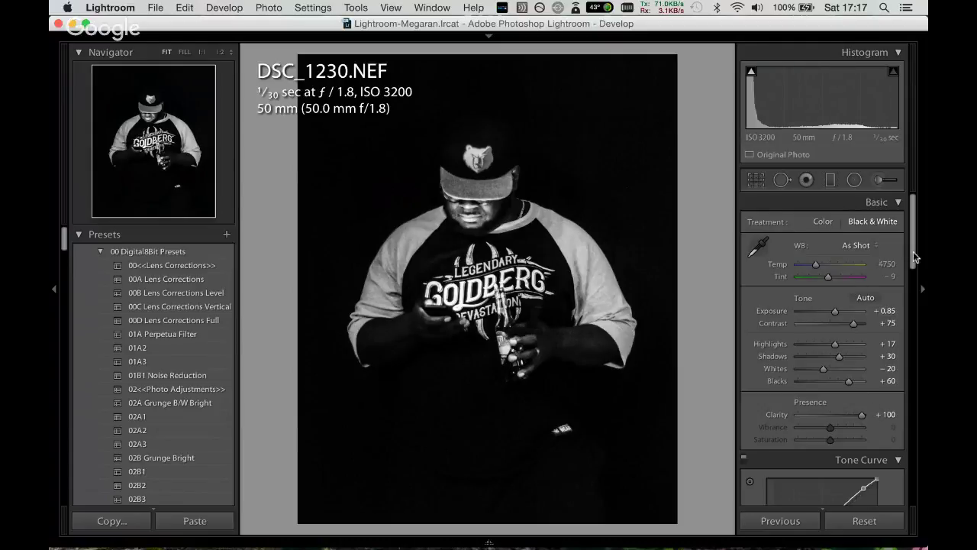
left_click_drag(911, 258, 912, 346)
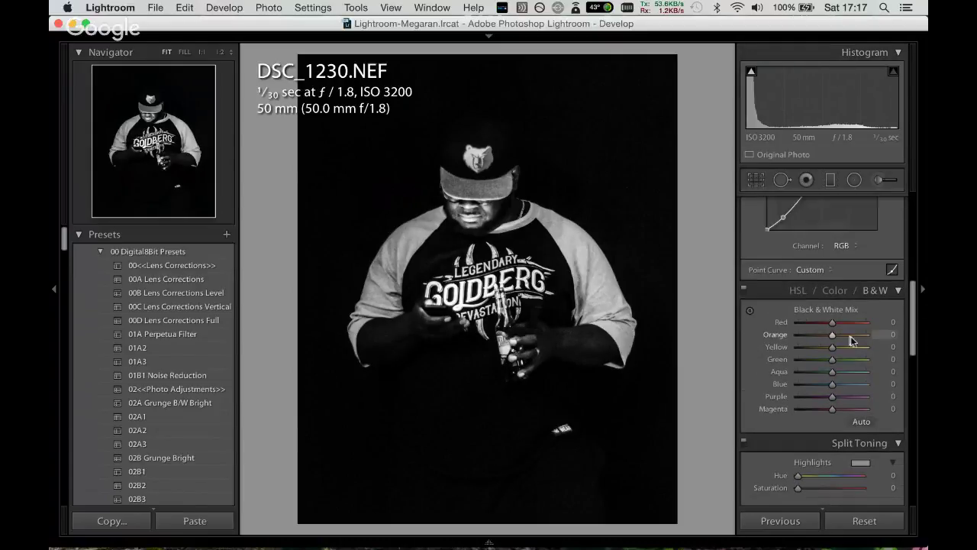
left_click_drag(832, 323, 865, 323)
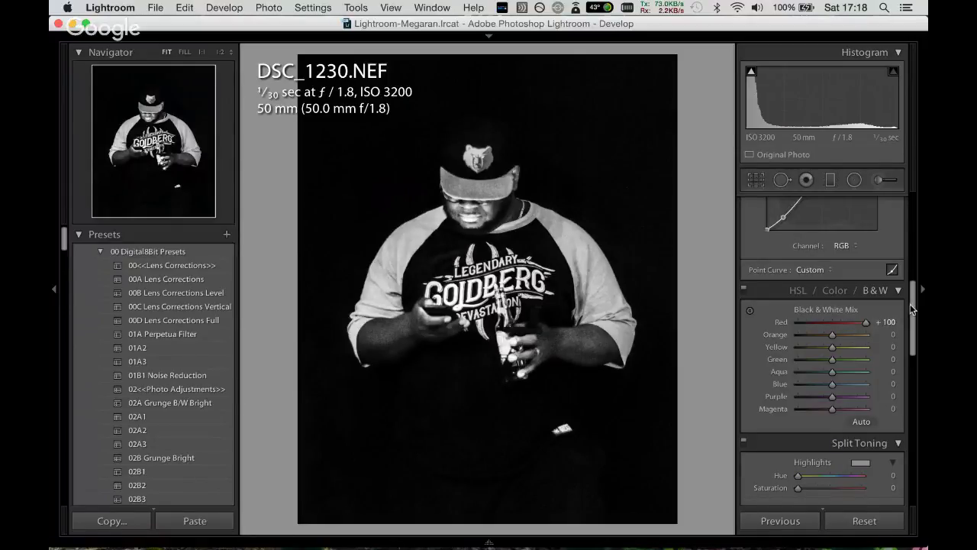
Raise noise reduction to luminance 75, detail 70, contrast 63 and color 66.
left_click_drag(913, 311, 921, 418)
scroll(920, 419, "down", 1)
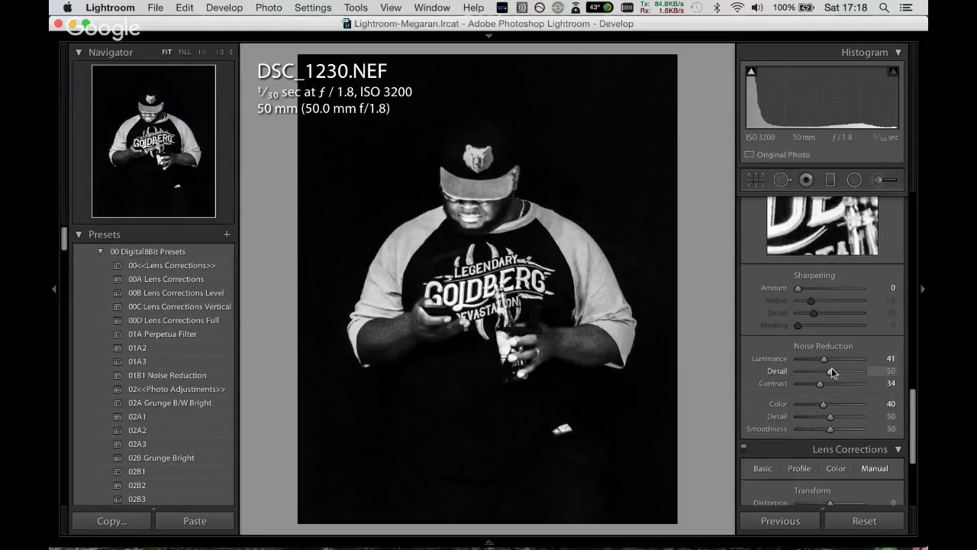
mouse_move(825, 361)
left_mouse_down()
mouse_move(842, 370)
mouse_move(838, 383)
mouse_move(846, 371)
left_mouse_up()
mouse_move(824, 403)
left_mouse_down()
mouse_move(840, 403)
mouse_move(844, 430)
left_mouse_up()
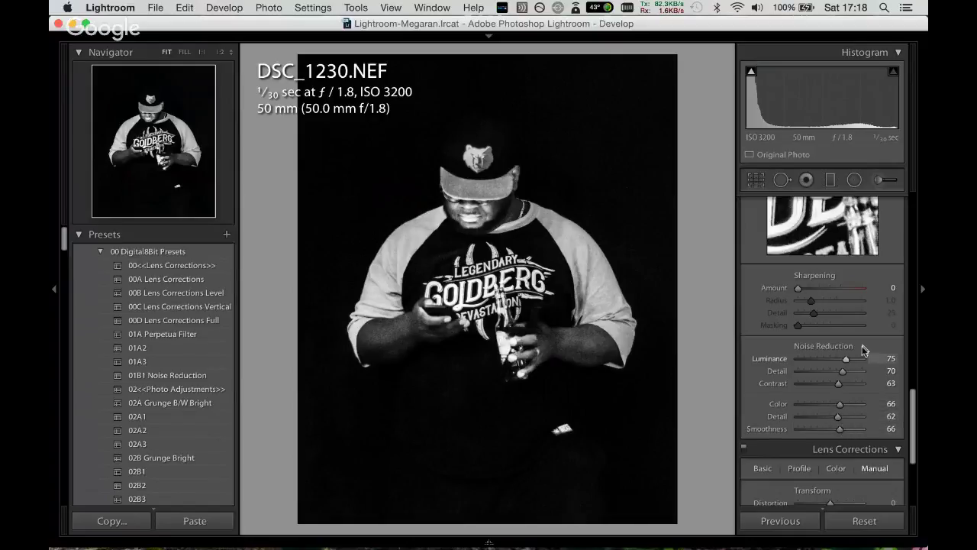
scroll(908, 341, "up", 3)
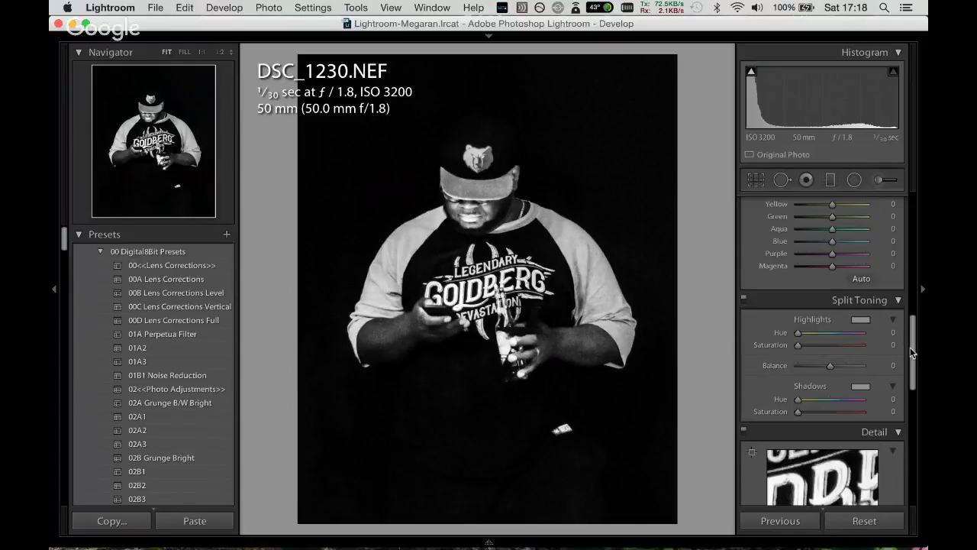
Set the B&W mix to orange −39, yellow +100, aqua −3, blue +4, purple +100, magenta −36.
scroll(908, 320, "up", 2)
scroll(910, 290, "up", 3)
scroll(897, 306, "down", 2)
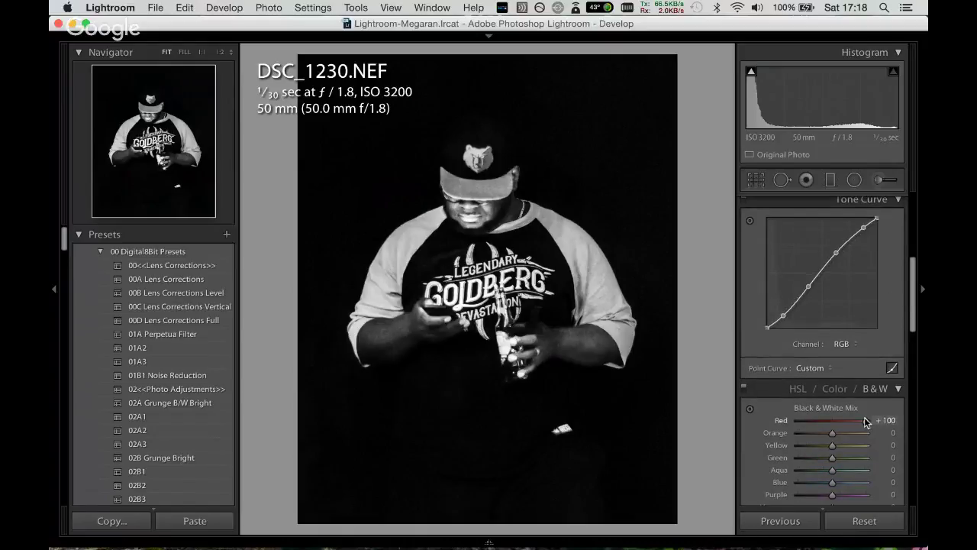
mouse_move(864, 416)
left_mouse_down()
mouse_move(823, 420)
mouse_move(869, 414)
mouse_move(818, 434)
mouse_move(818, 453)
mouse_move(826, 450)
left_mouse_up()
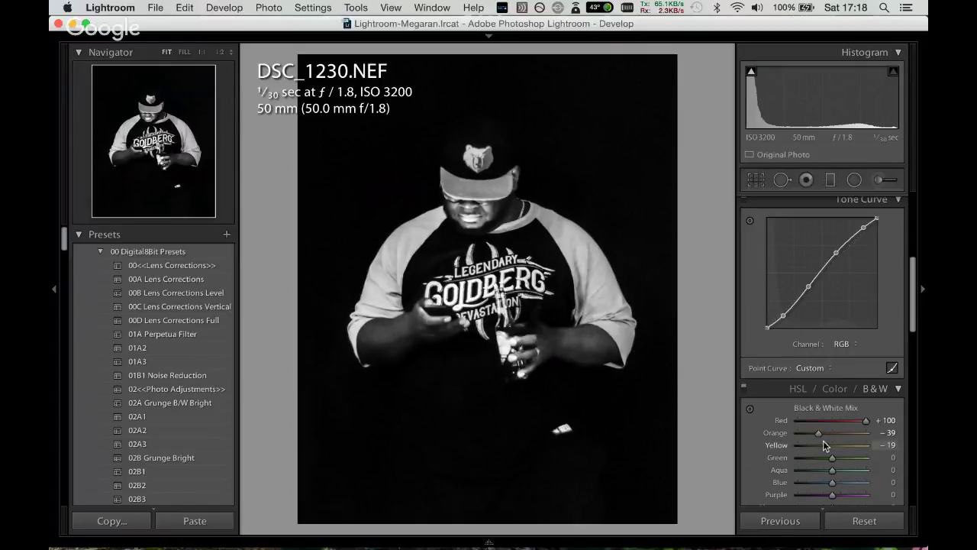
mouse_move(823, 441)
left_mouse_down()
mouse_move(799, 442)
mouse_move(870, 443)
left_mouse_up()
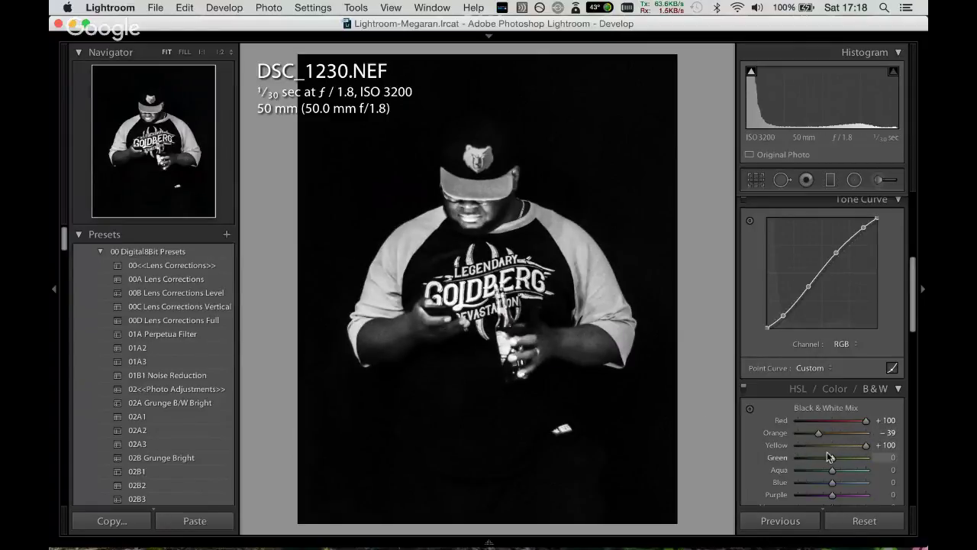
mouse_move(831, 458)
left_mouse_down()
mouse_move(820, 458)
mouse_move(831, 461)
left_mouse_up()
mouse_move(831, 458)
left_mouse_down()
mouse_move(838, 471)
mouse_move(823, 473)
mouse_move(836, 485)
mouse_move(858, 481)
left_mouse_up()
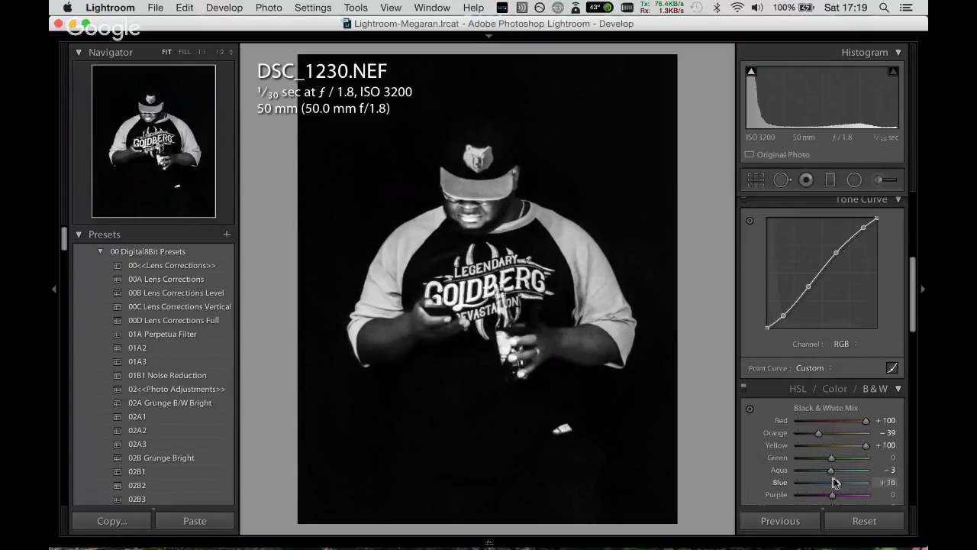
left_click_drag(842, 483, 833, 483)
left_click_drag(912, 323, 913, 349)
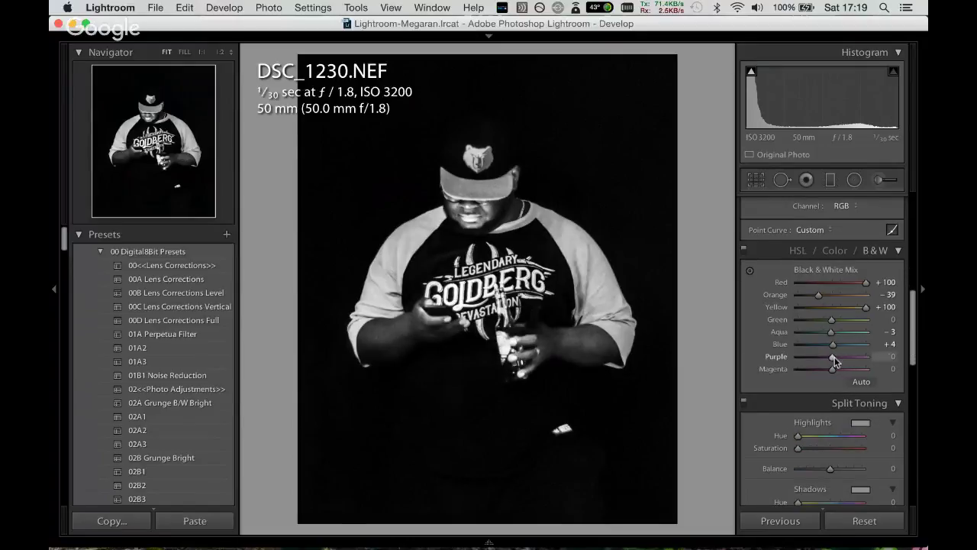
mouse_move(832, 357)
left_mouse_down()
mouse_move(873, 360)
mouse_move(823, 377)
left_mouse_up()
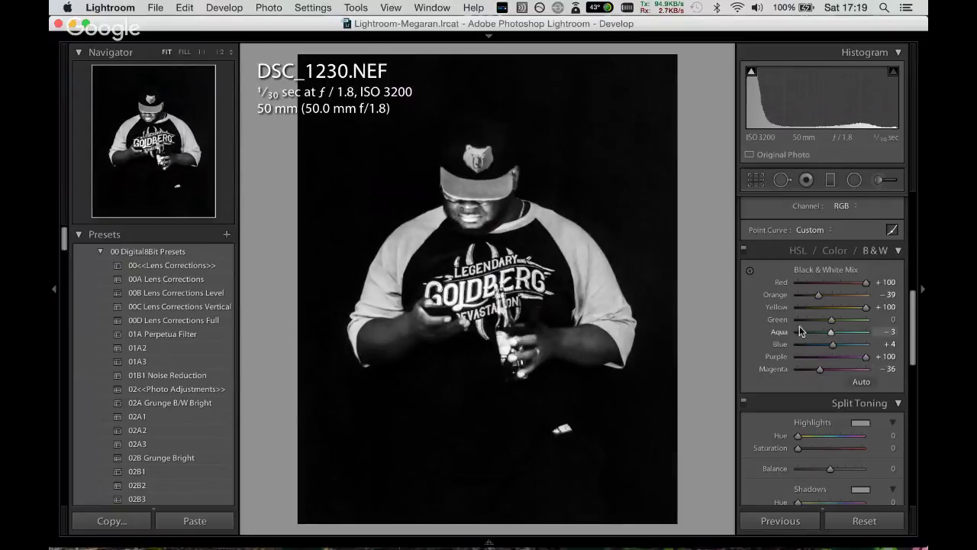
scroll(883, 249, "up", 8)
scroll(889, 243, "up", 1)
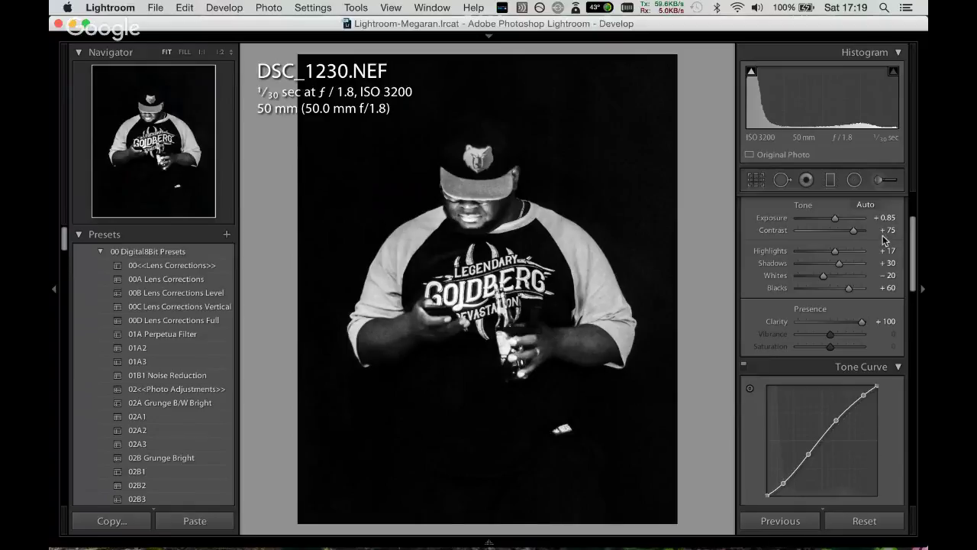
Zoom to 1:1 and paint an Adjustment Brush mask over the cap brim.
left_click(485, 188)
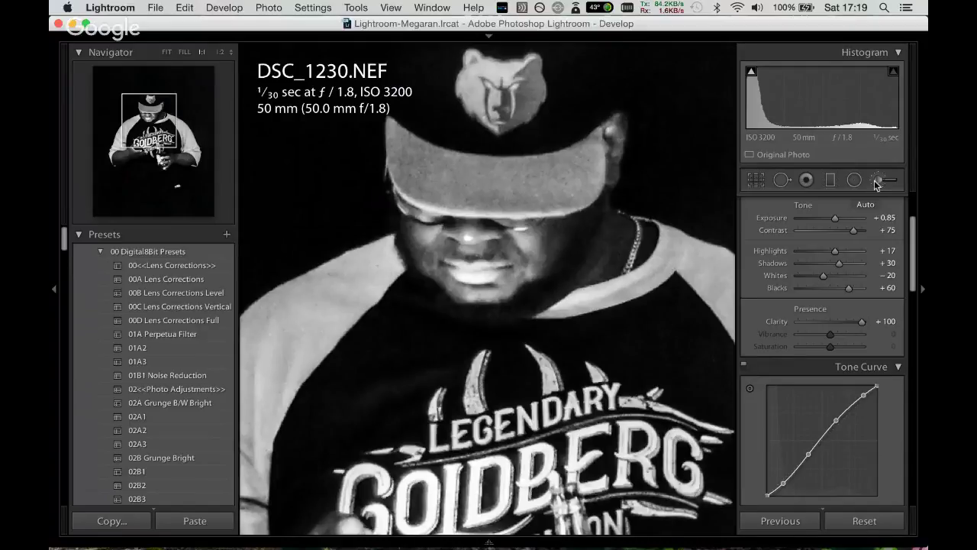
scroll(748, 201, "up", 3)
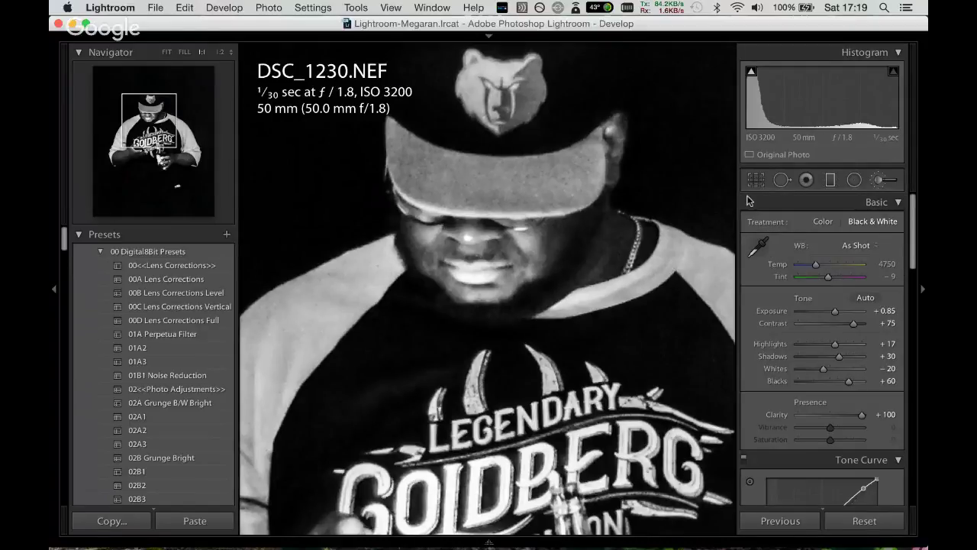
key("k")
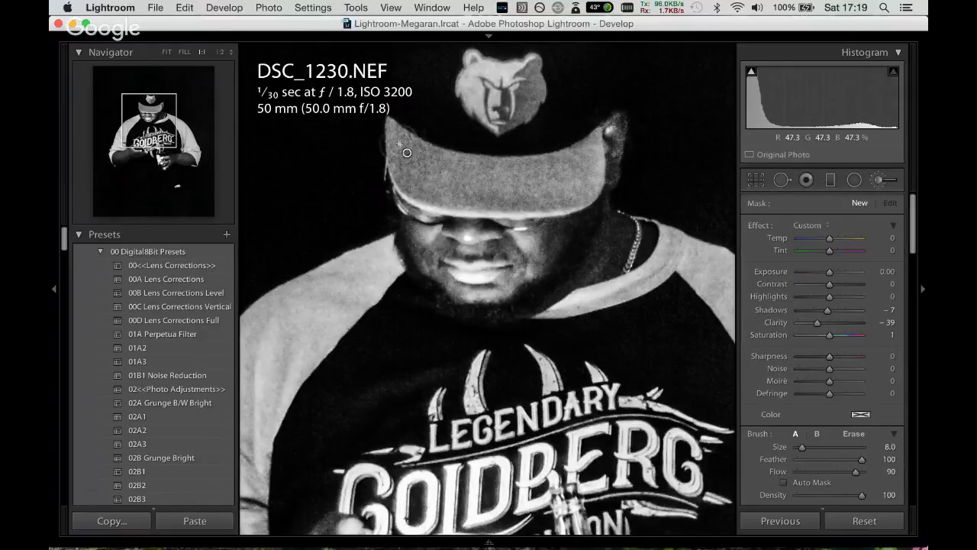
left_click_drag(408, 152, 512, 172)
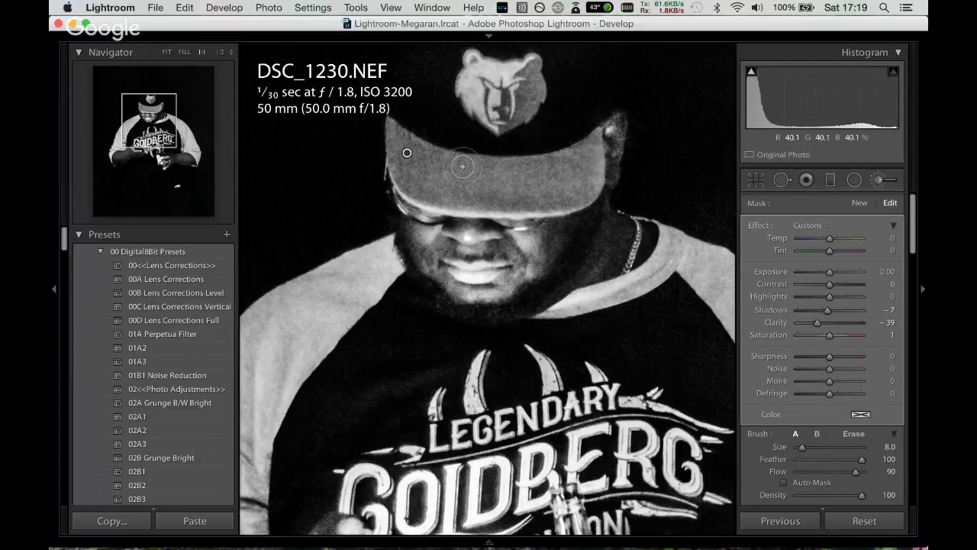
key("o")
key("alt")
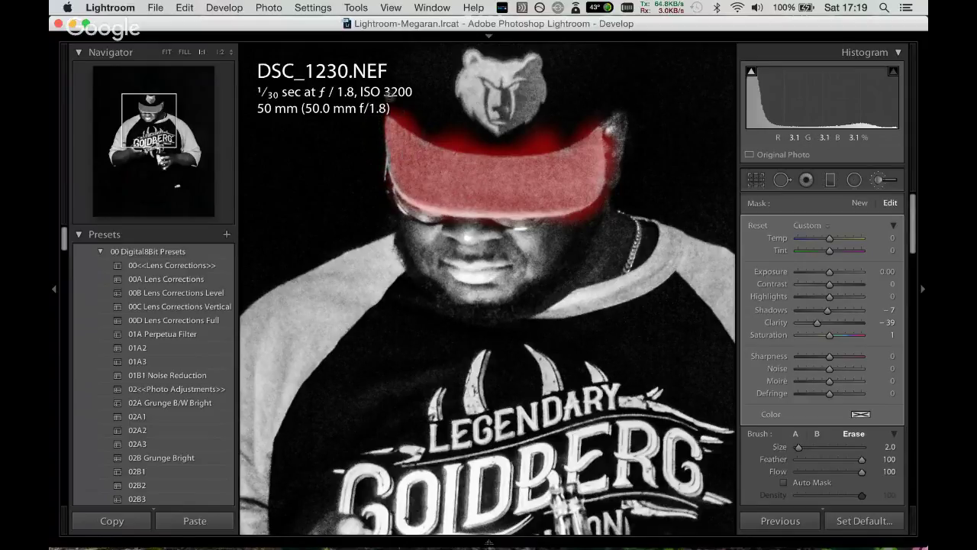
Erase mask spill along the brim's top, right and lower edges.
mouse_move(423, 130)
left_mouse_down()
mouse_move(506, 153)
mouse_move(515, 139)
mouse_move(555, 143)
mouse_move(491, 136)
left_mouse_up()
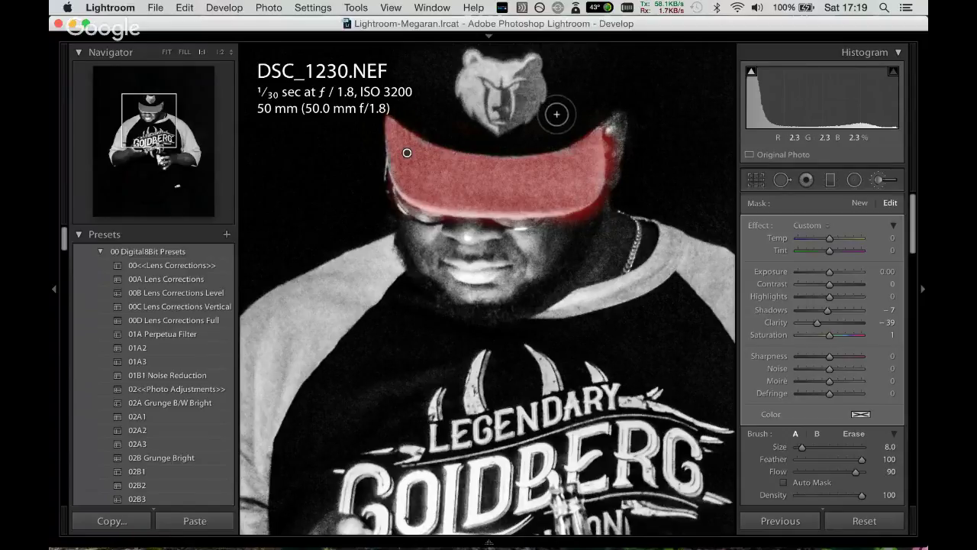
key("alt")
mouse_move(632, 148)
left_mouse_down()
mouse_move(613, 149)
mouse_move(612, 131)
mouse_move(609, 182)
mouse_move(588, 207)
mouse_move(563, 217)
left_mouse_up()
mouse_move(494, 221)
left_mouse_down()
mouse_move(444, 225)
mouse_move(378, 187)
mouse_move(465, 218)
mouse_move(403, 194)
left_mouse_up()
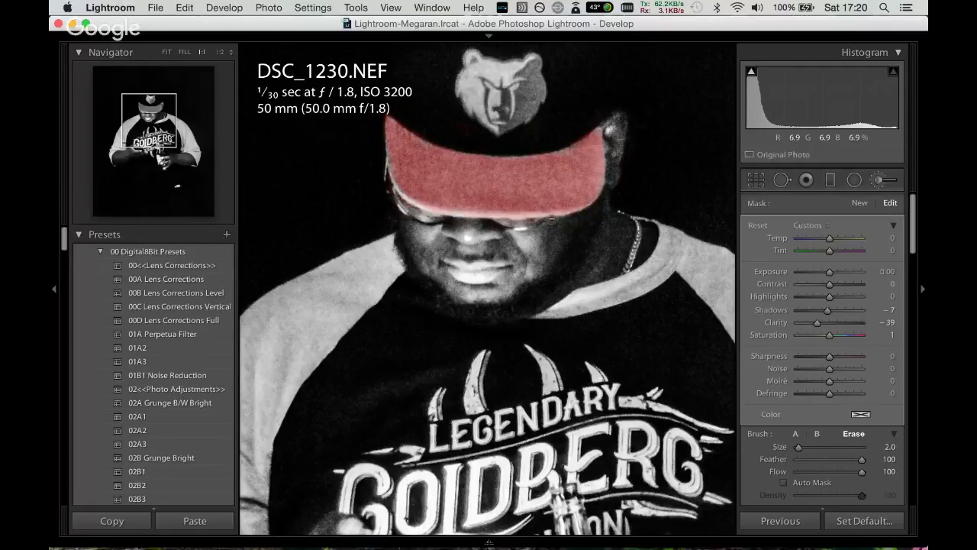
key("alt")
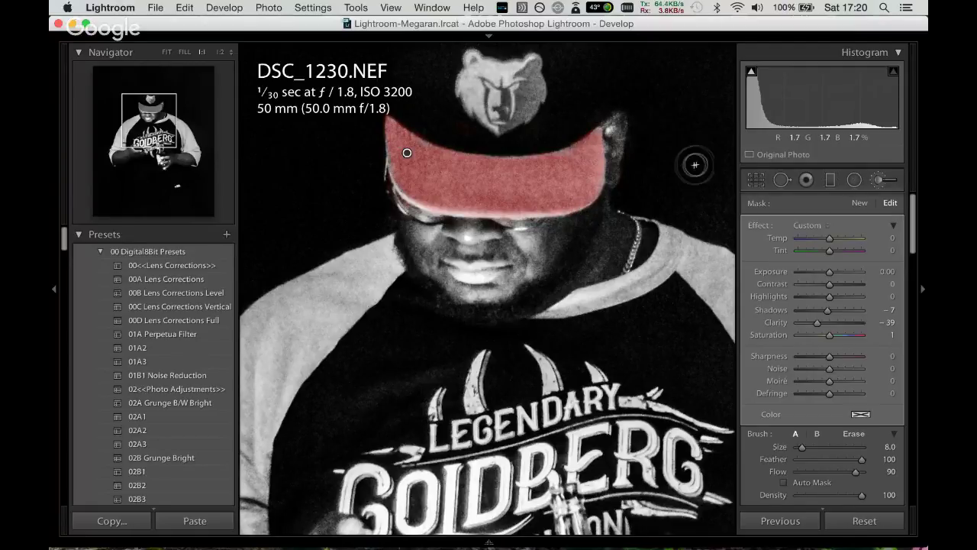
key("o")
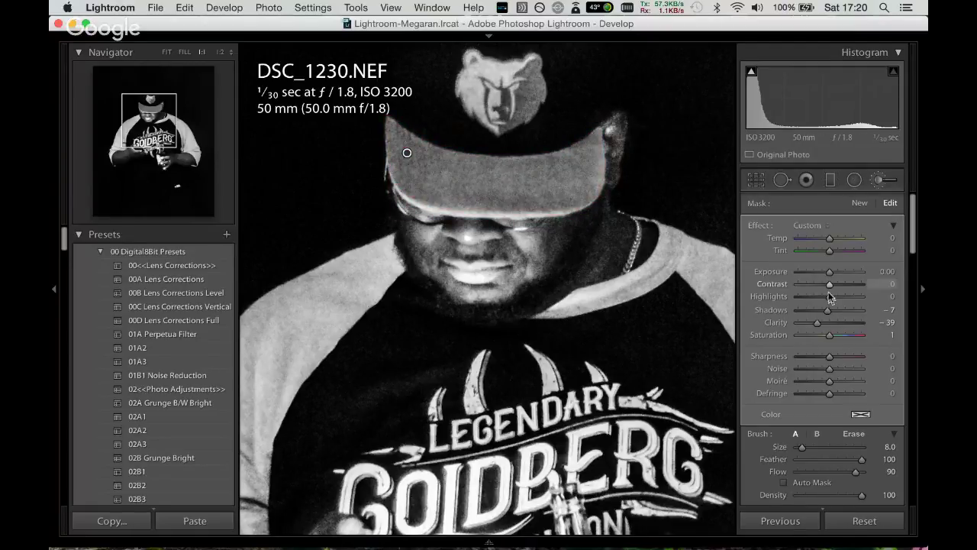
Give the brim contrast −76, highlights 37, shadows 15, clarity 41, then go to DSC_1256.
left_click_drag(839, 318, 840, 321)
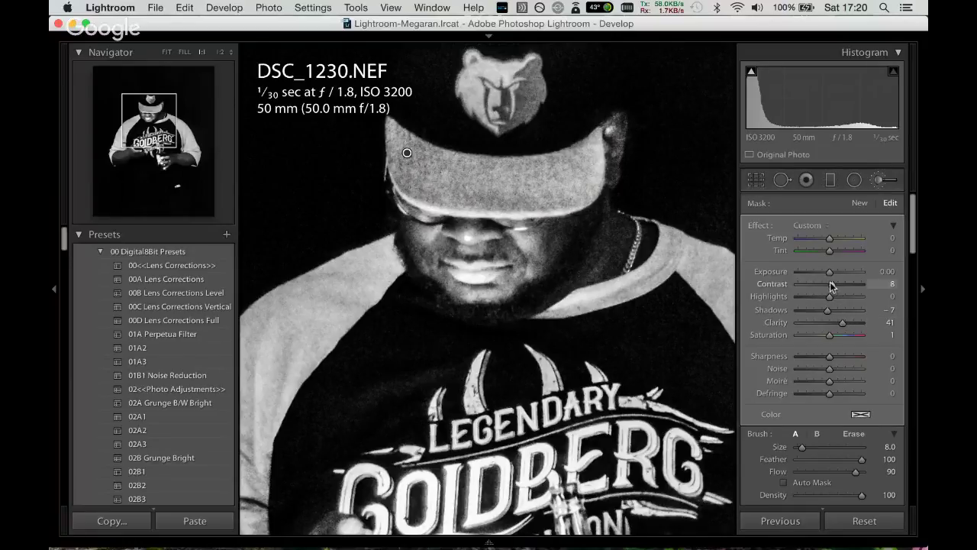
mouse_move(831, 284)
left_mouse_down()
mouse_move(847, 285)
mouse_move(830, 288)
left_mouse_up()
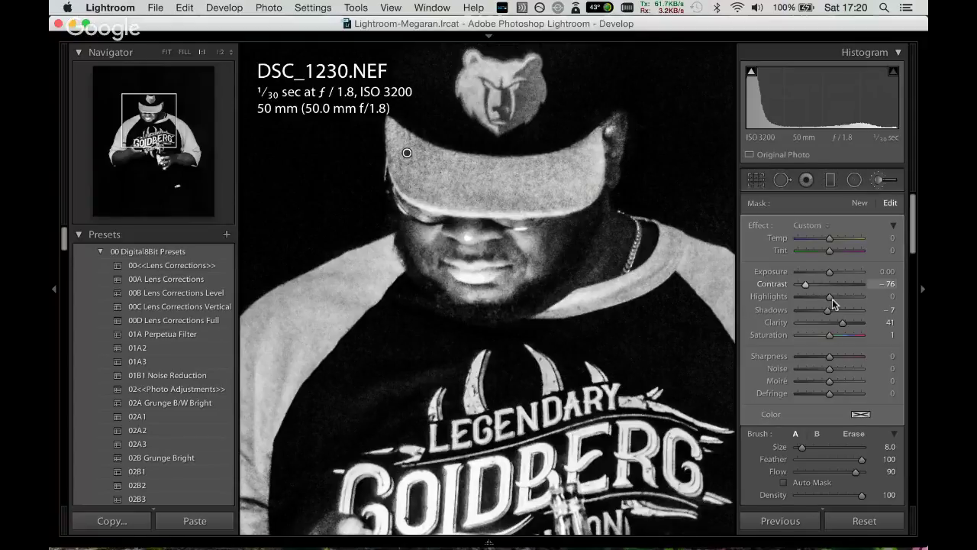
left_click_drag(831, 298, 854, 295)
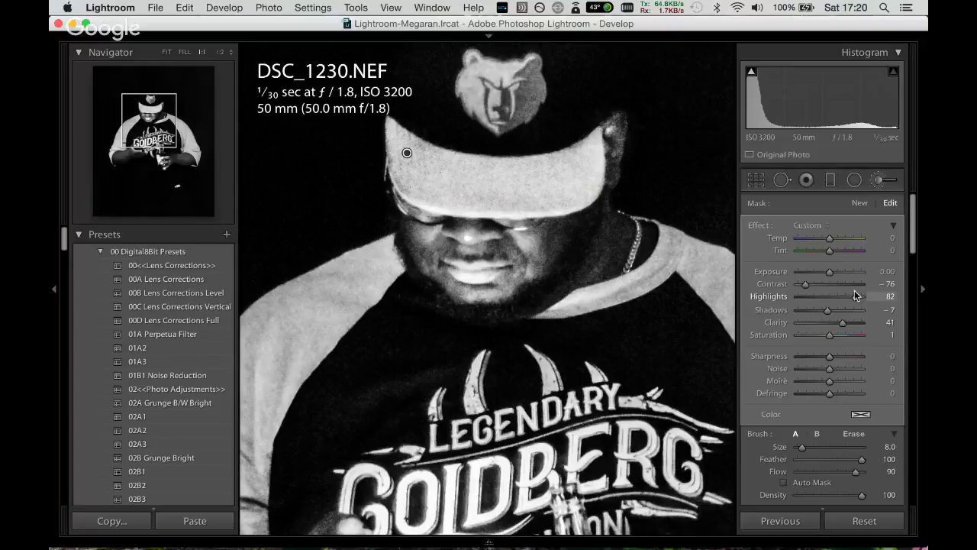
left_click_drag(848, 295, 833, 307)
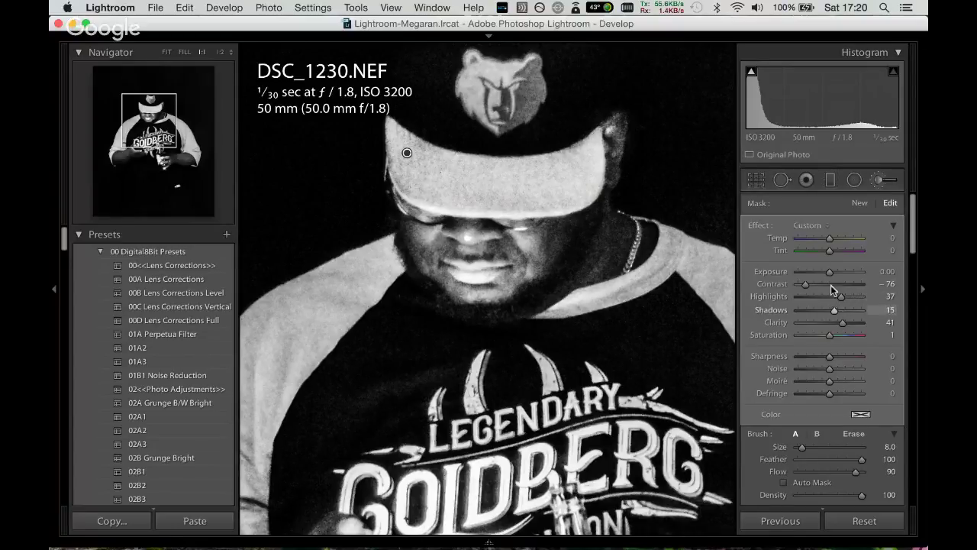
left_click(861, 203)
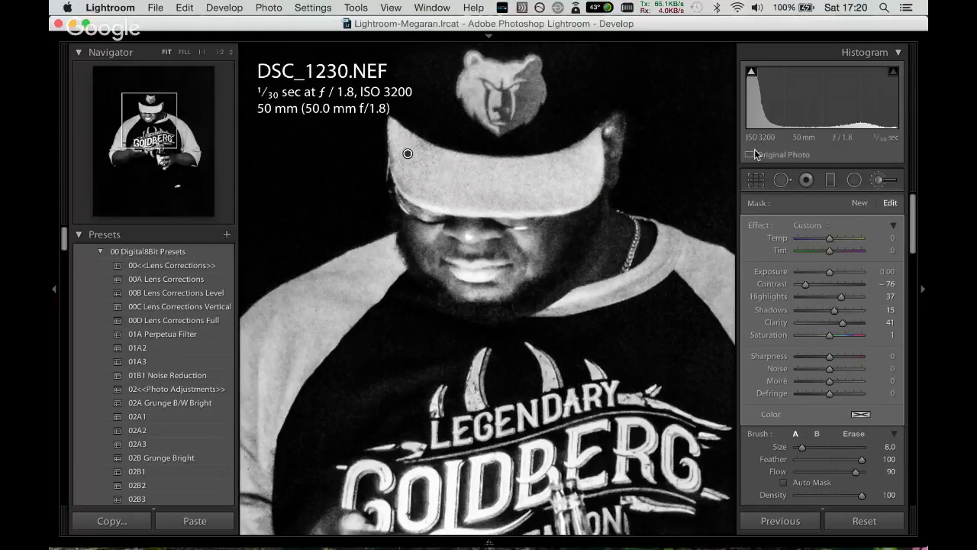
key("z")
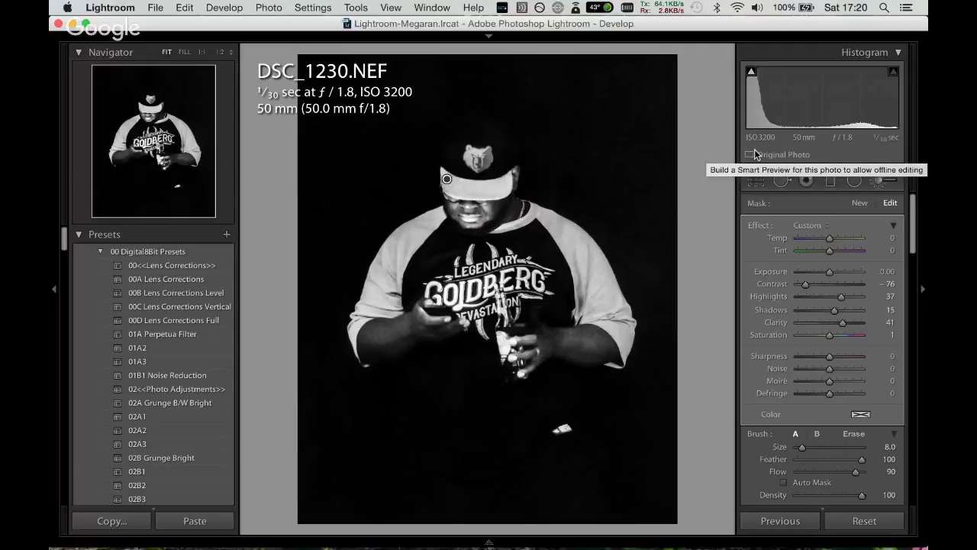
key("Right")
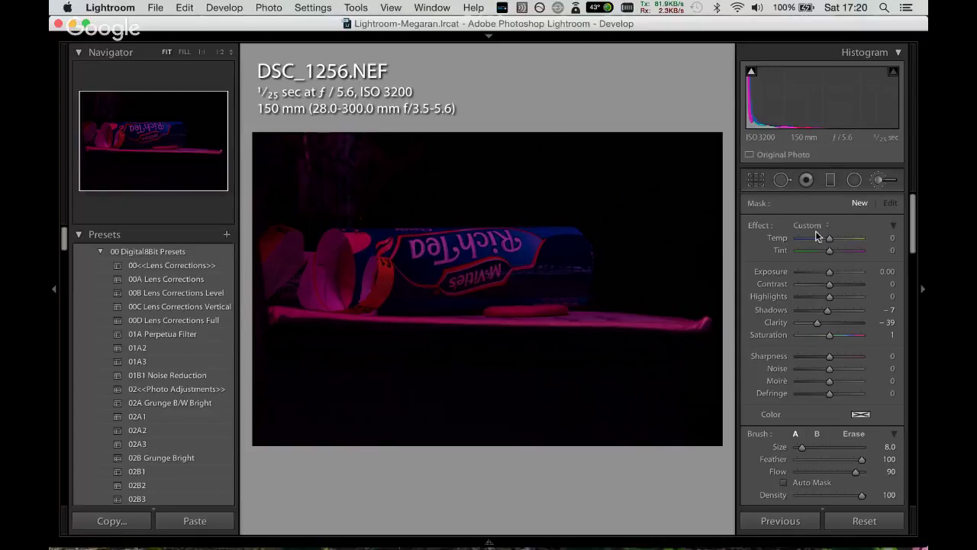
Reset the leftover brush temperature, clarity and saturation to 0 and close the brush.
left_click_drag(830, 238, 816, 257)
left_click_drag(822, 239, 825, 241)
double_click(830, 238)
type("0")
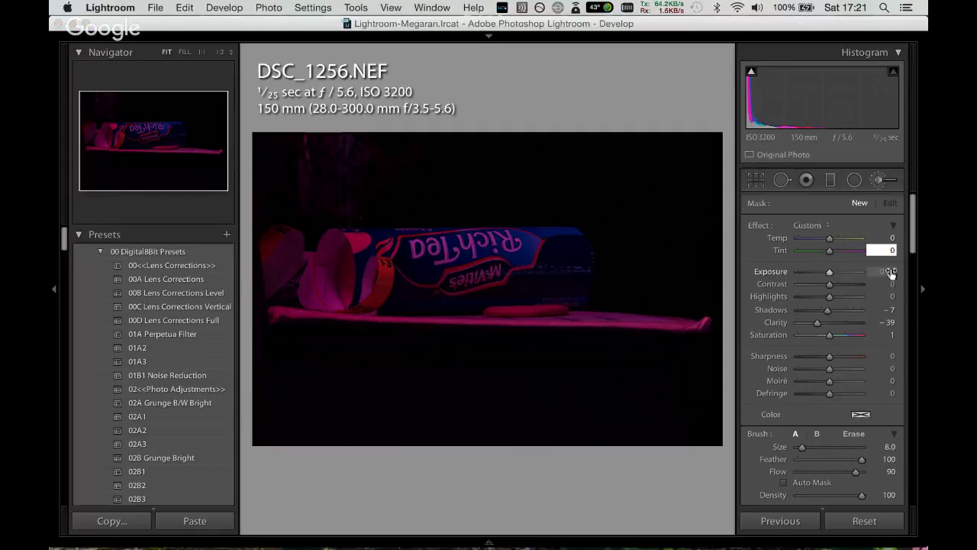
left_click(886, 271)
type("0")
left_click(886, 310)
type("00")
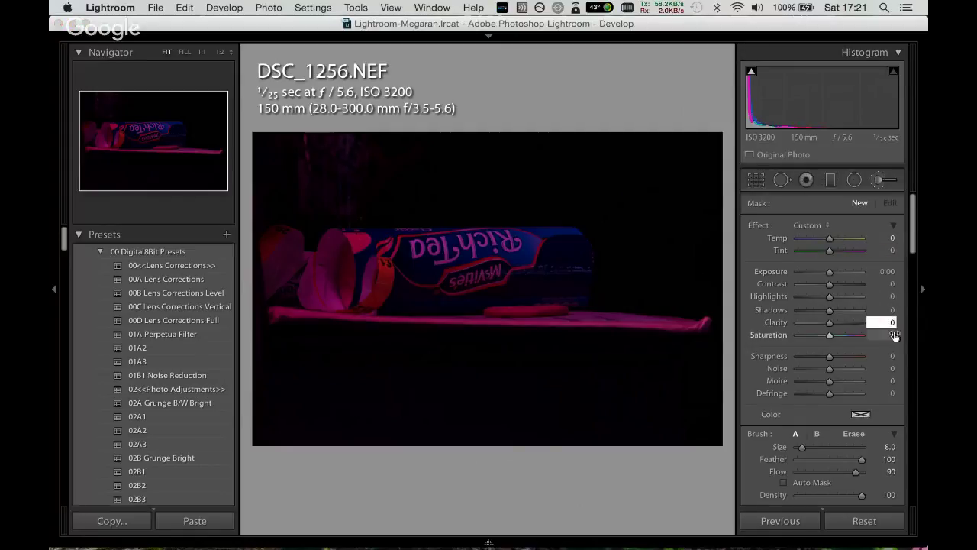
left_click(891, 335)
type("0")
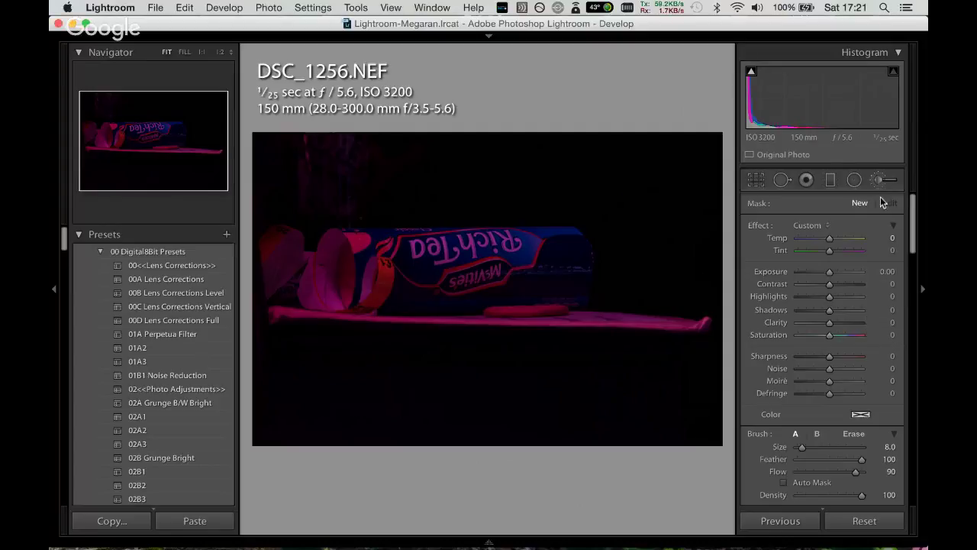
left_click(879, 179)
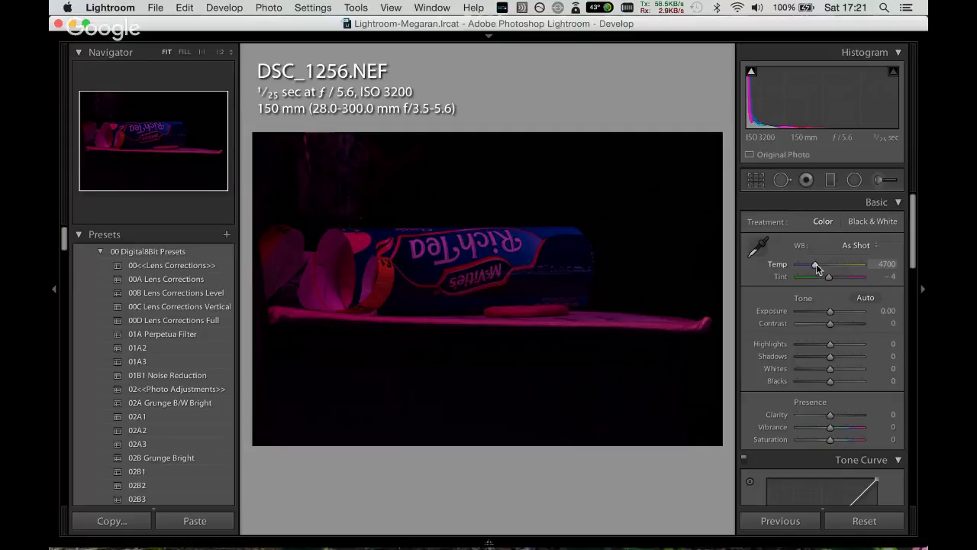
Set Temp 3192, Tint −82, apply Auto, then Exposure +1.50, Contrast +32, Clarity +63, Vibrance +13.
left_click_drag(816, 267, 824, 267)
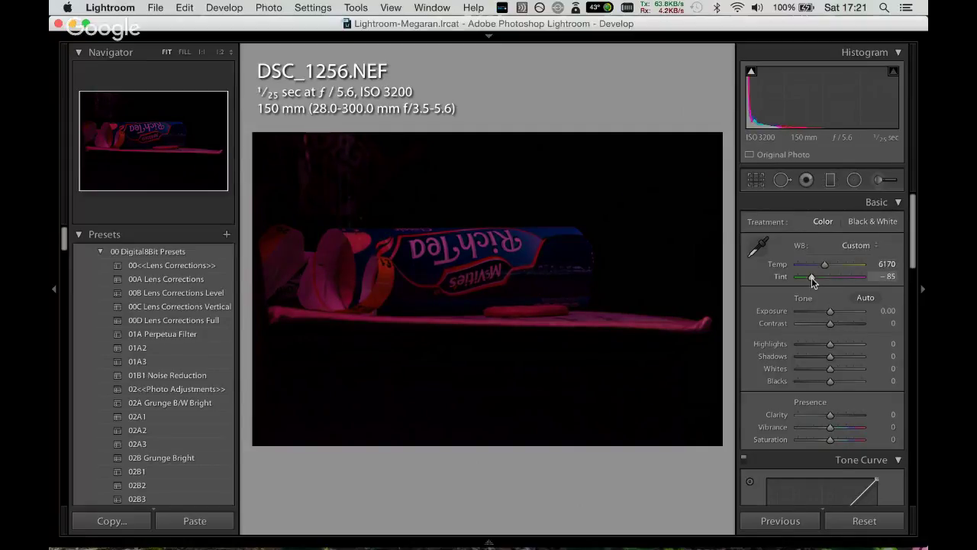
left_click_drag(823, 264, 807, 268)
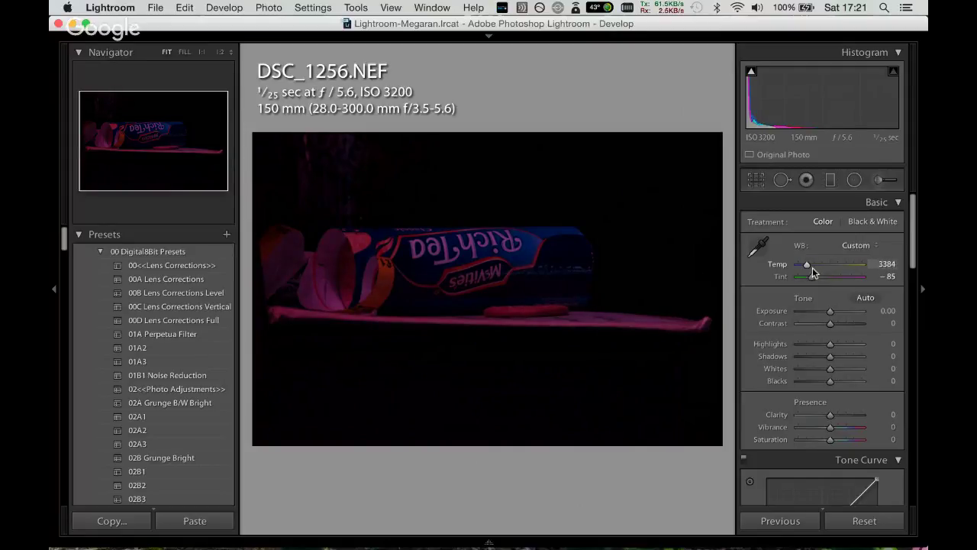
left_click(856, 301)
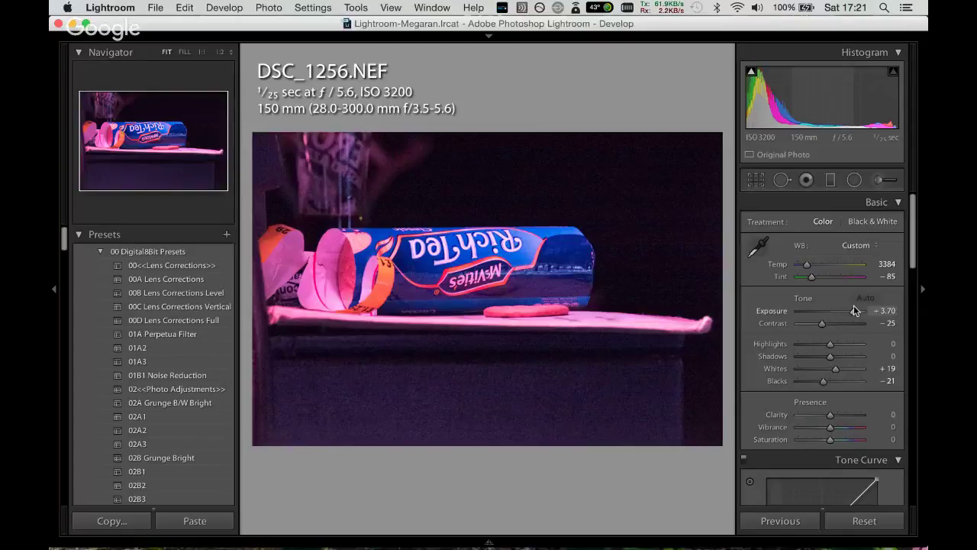
left_click_drag(854, 307, 837, 312)
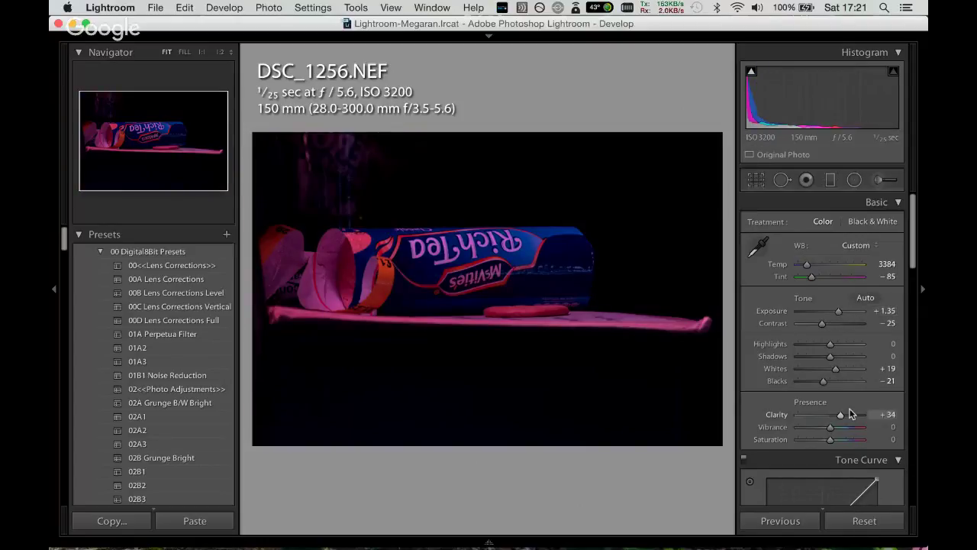
mouse_move(830, 414)
left_mouse_down()
mouse_move(851, 413)
mouse_move(834, 429)
left_mouse_up()
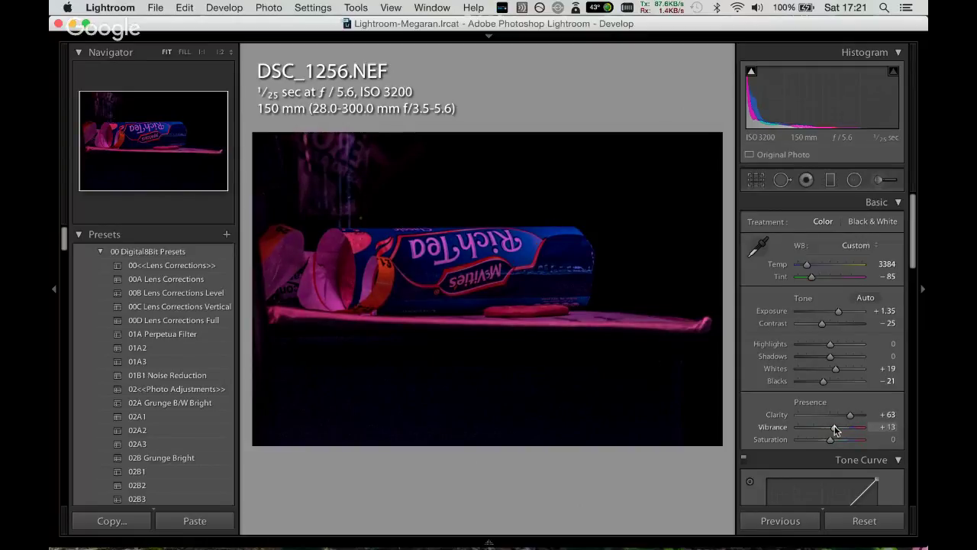
left_click_drag(811, 277, 804, 263)
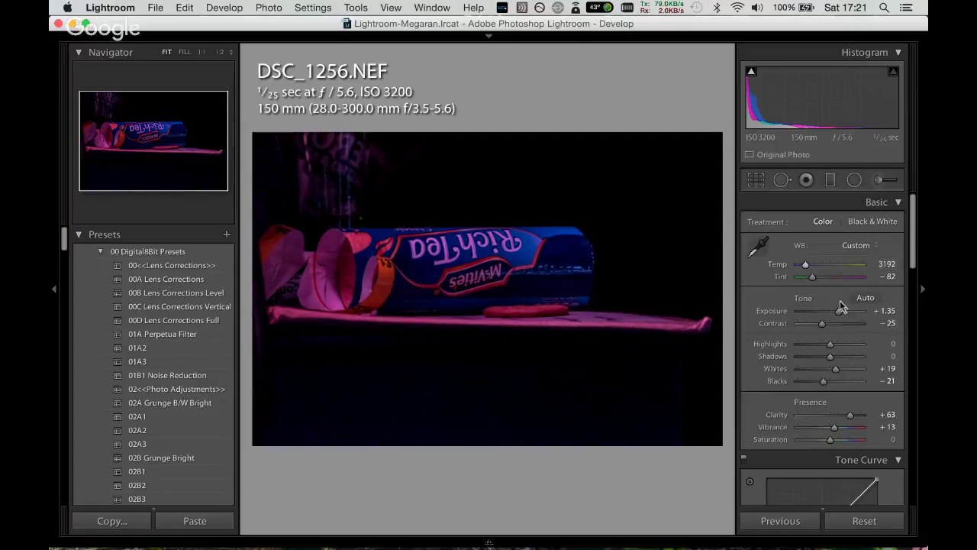
mouse_move(837, 312)
left_mouse_down()
mouse_move(816, 323)
mouse_move(840, 325)
left_mouse_up()
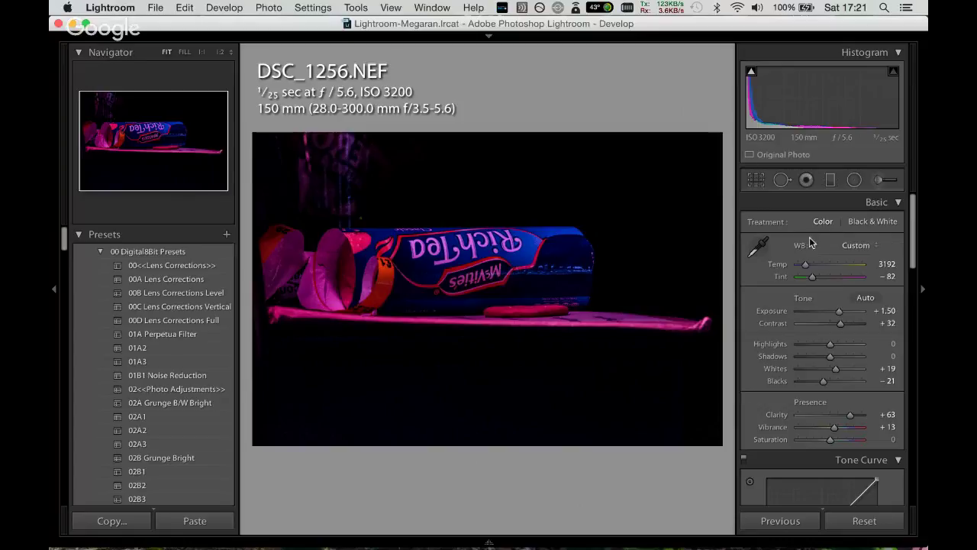
Crop DSC_1256 to a 16 x 9 frame tightened around the Rich Tea packet.
left_click(758, 181)
left_click(863, 229)
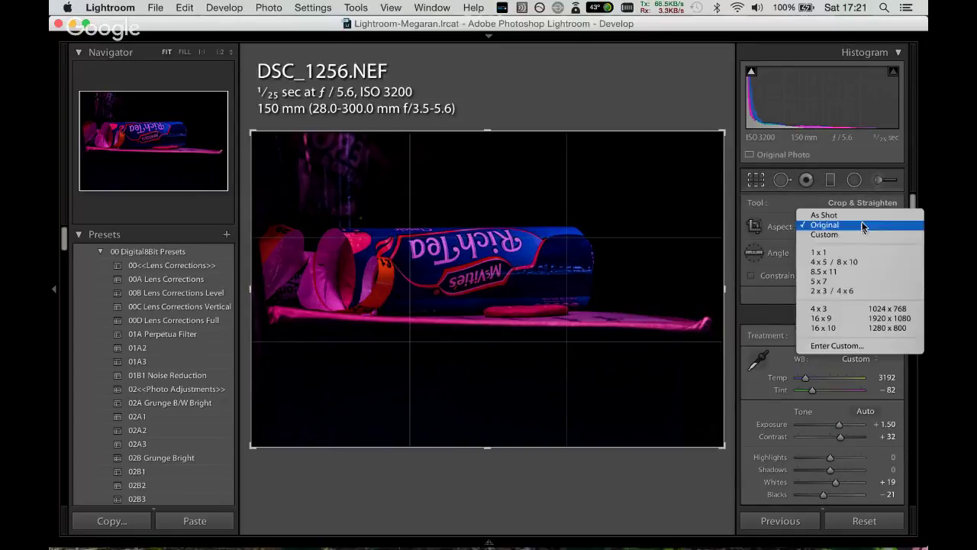
left_click(838, 319)
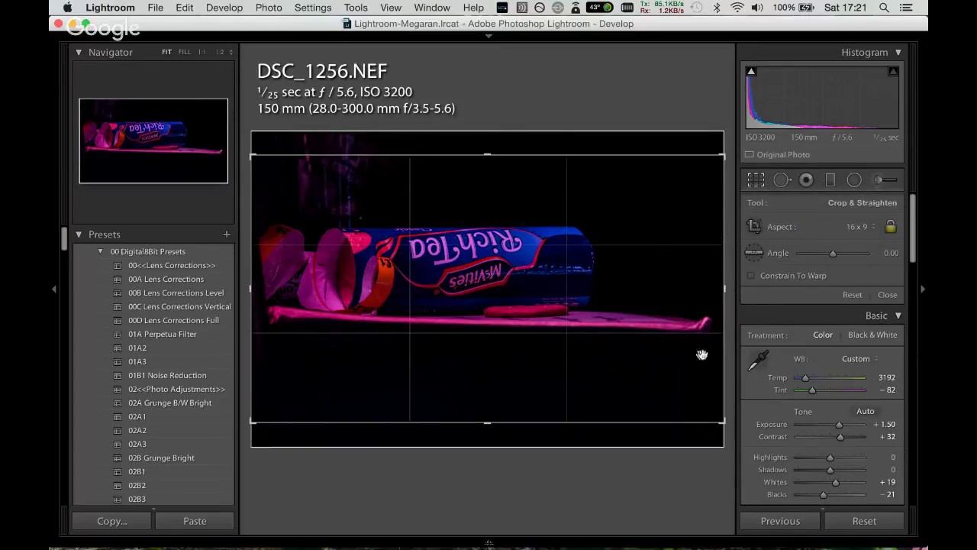
mouse_move(683, 422)
left_mouse_down()
mouse_move(671, 405)
mouse_move(694, 376)
left_mouse_up()
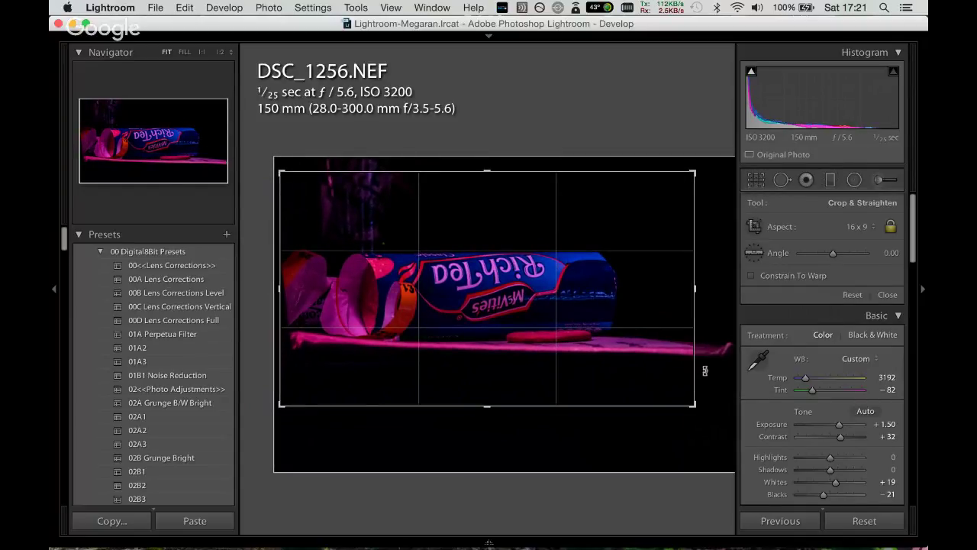
key("Return")
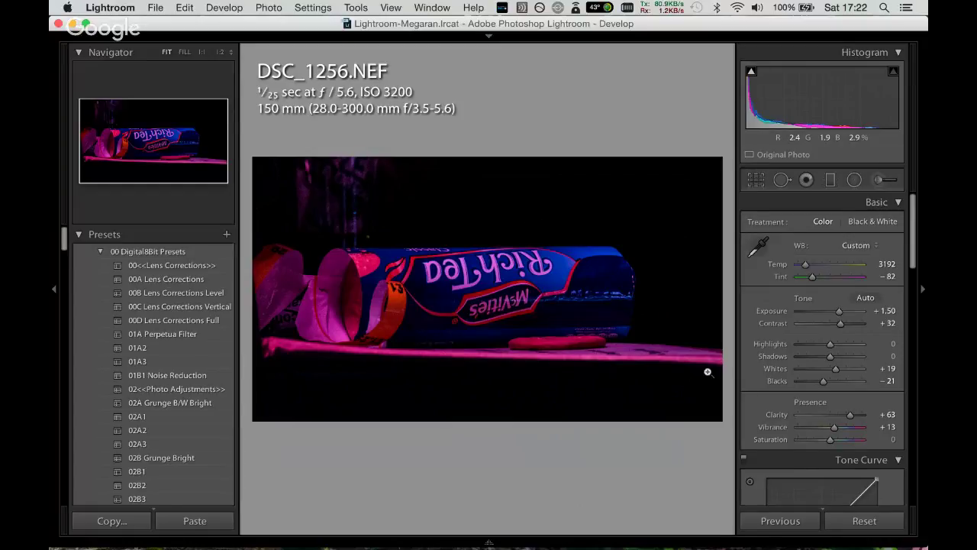
Open DSC_1261 and try Auto tone, then undo it.
key("Right")
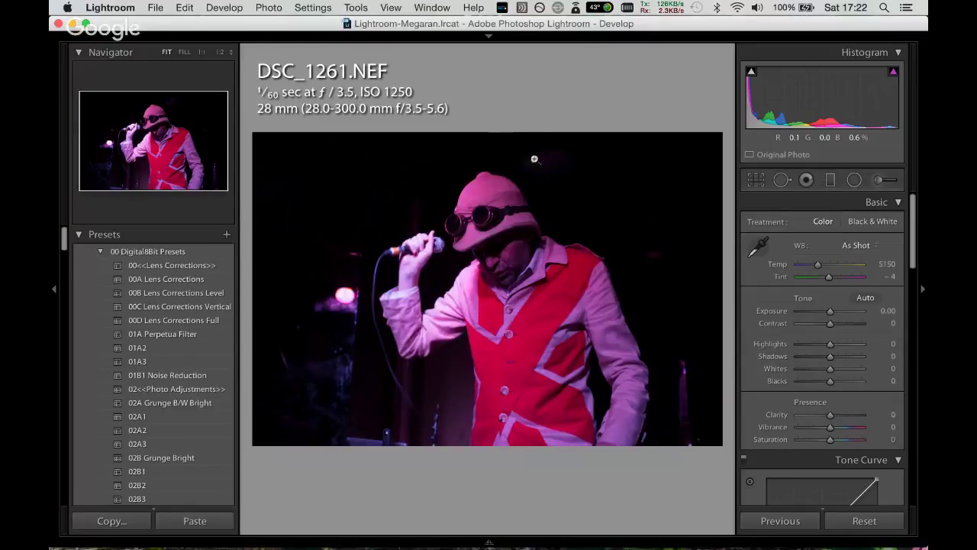
left_click(866, 298)
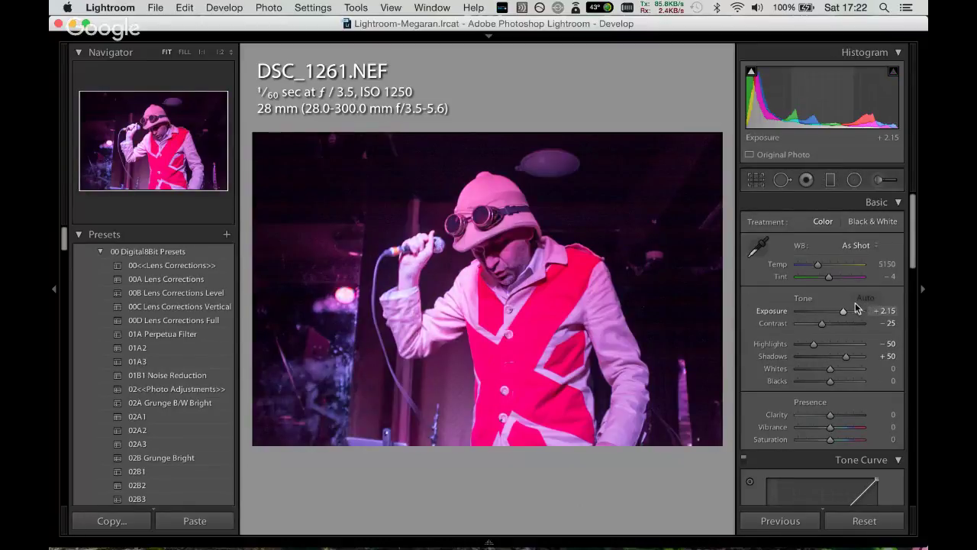
key("super+z")
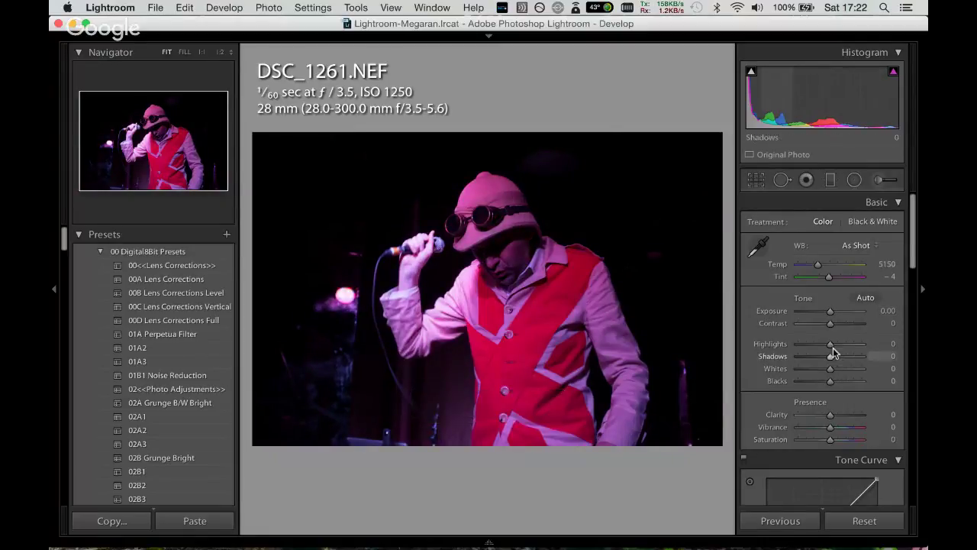
Set Contrast +58, Clarity +38, Exposure +0.55, Temp 4389, Tint −150, and adjust whites.
left_click_drag(830, 323, 848, 322)
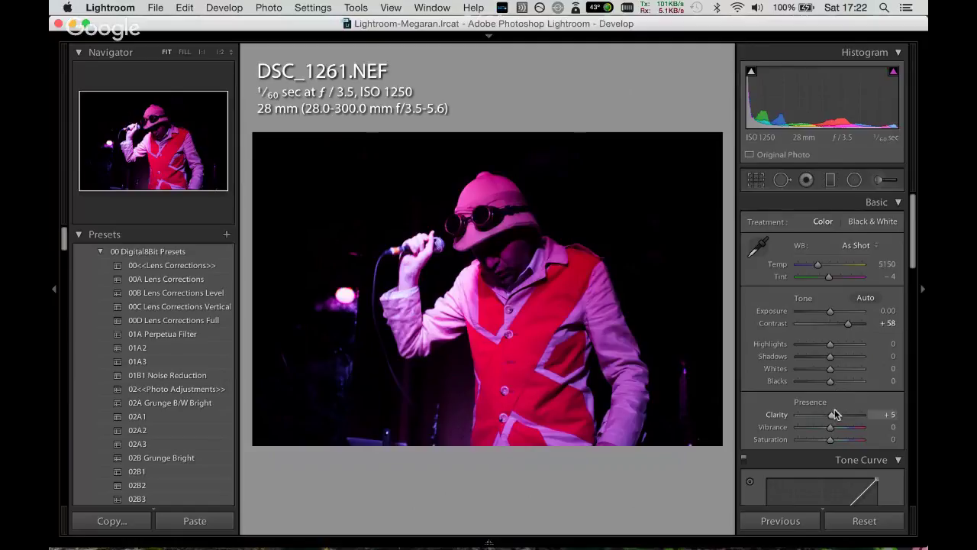
left_click_drag(830, 414, 844, 413)
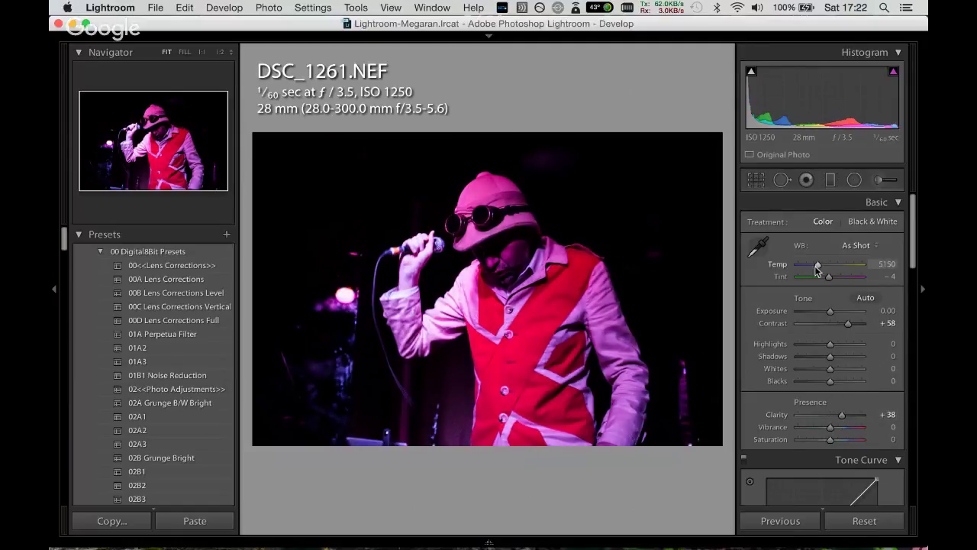
left_click_drag(817, 264, 809, 288)
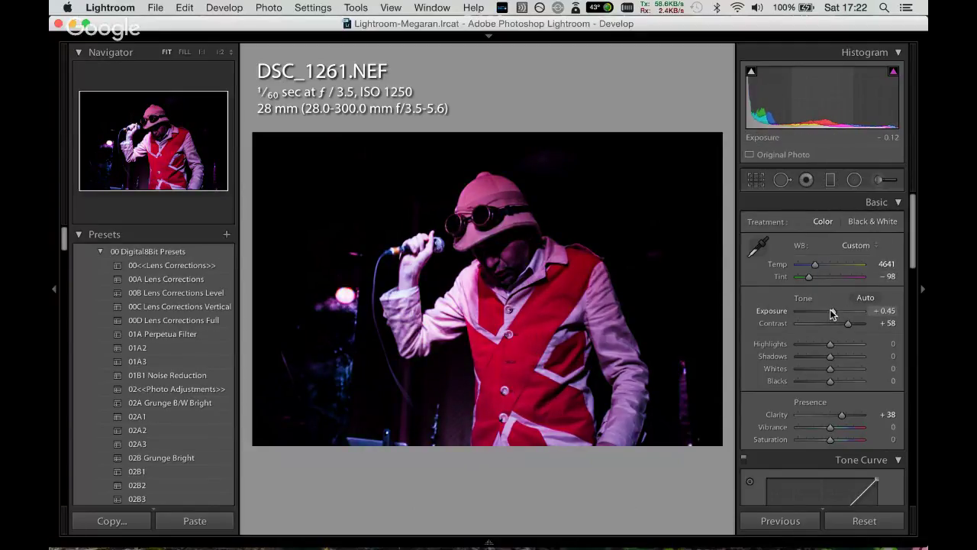
left_click_drag(831, 311, 838, 356)
mouse_move(830, 368)
left_mouse_down()
mouse_move(844, 370)
mouse_move(826, 369)
mouse_move(826, 383)
left_mouse_up()
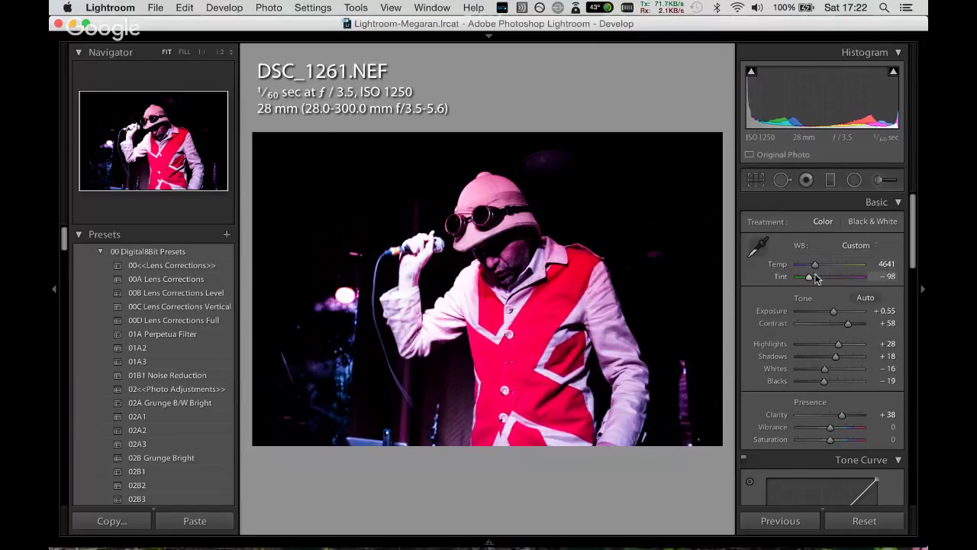
mouse_move(810, 277)
left_mouse_down()
mouse_move(802, 278)
mouse_move(822, 263)
mouse_move(803, 278)
left_mouse_up()
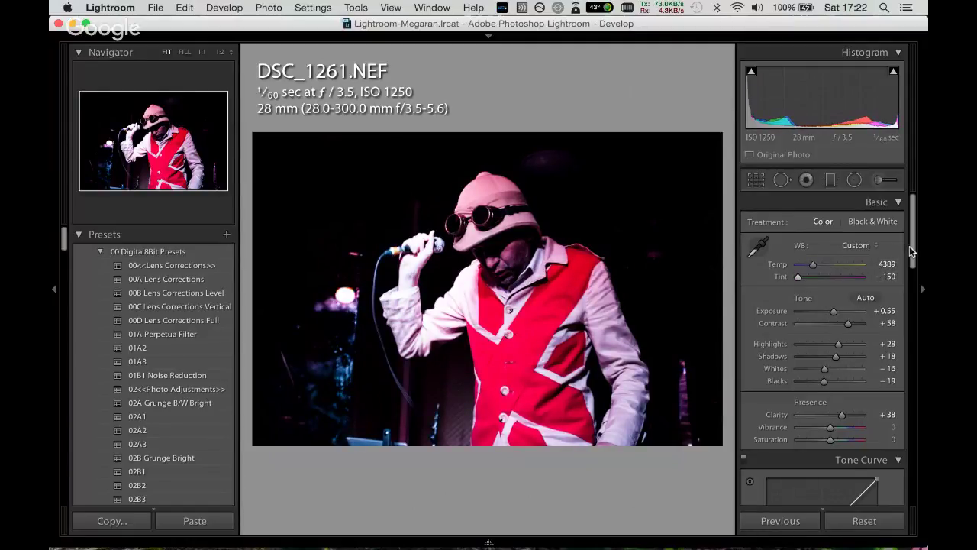
left_click_drag(910, 250, 926, 338)
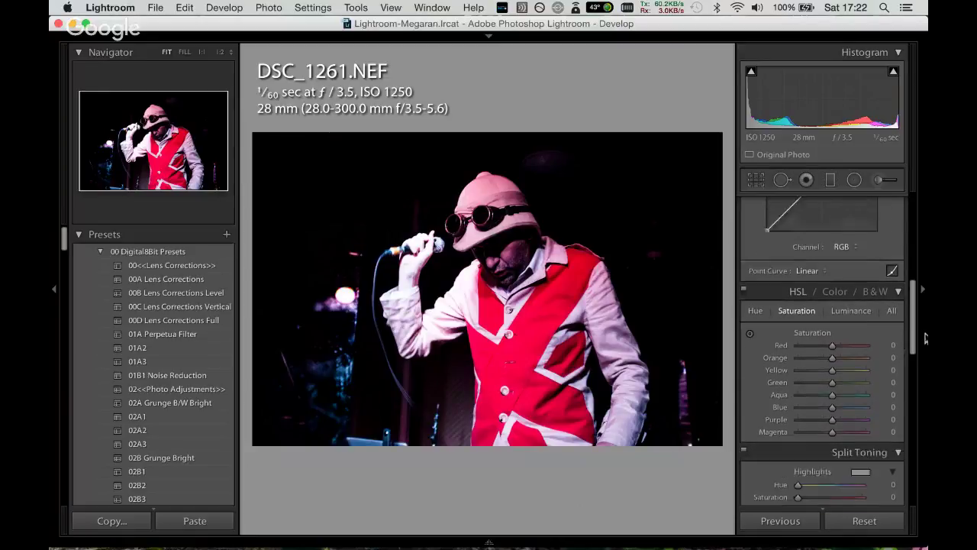
Split-tone with highlights Hue 108 / Saturation 25 and shadows Hue 113 / Saturation 28.
scroll(888, 355, "down", 5)
mouse_move(798, 241)
left_mouse_down()
mouse_move(798, 254)
mouse_move(817, 255)
mouse_move(815, 243)
left_mouse_up()
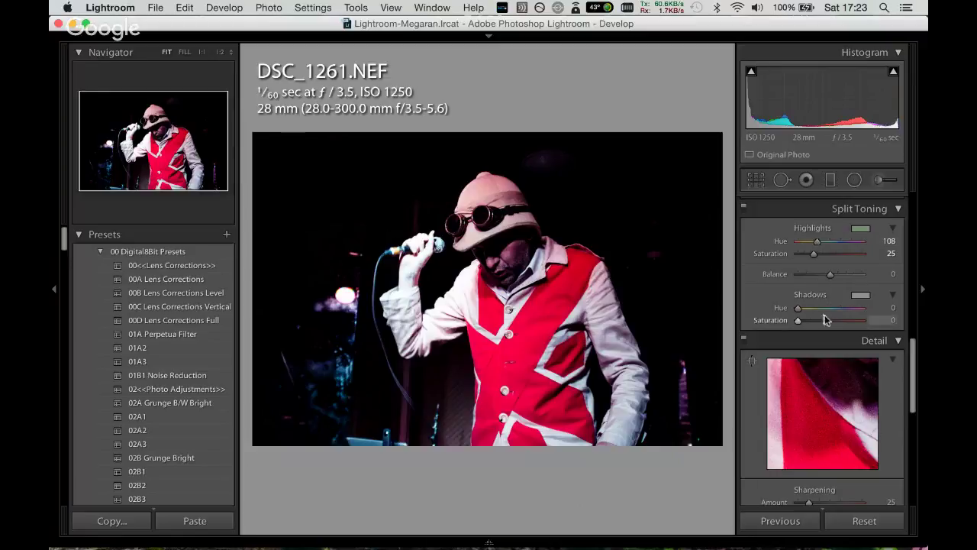
mouse_move(798, 308)
left_mouse_down()
mouse_move(839, 308)
mouse_move(802, 320)
mouse_move(860, 311)
mouse_move(810, 316)
left_mouse_up()
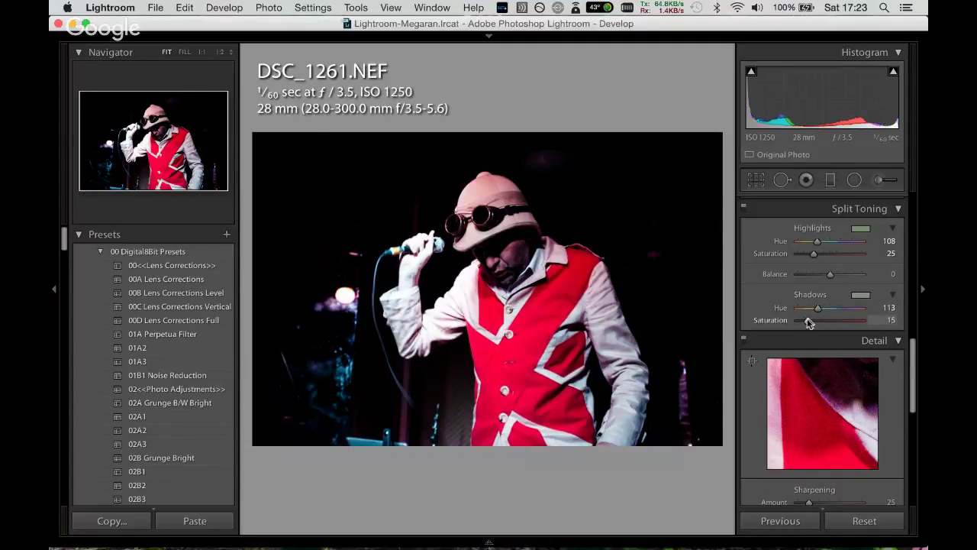
left_click_drag(806, 321, 815, 320)
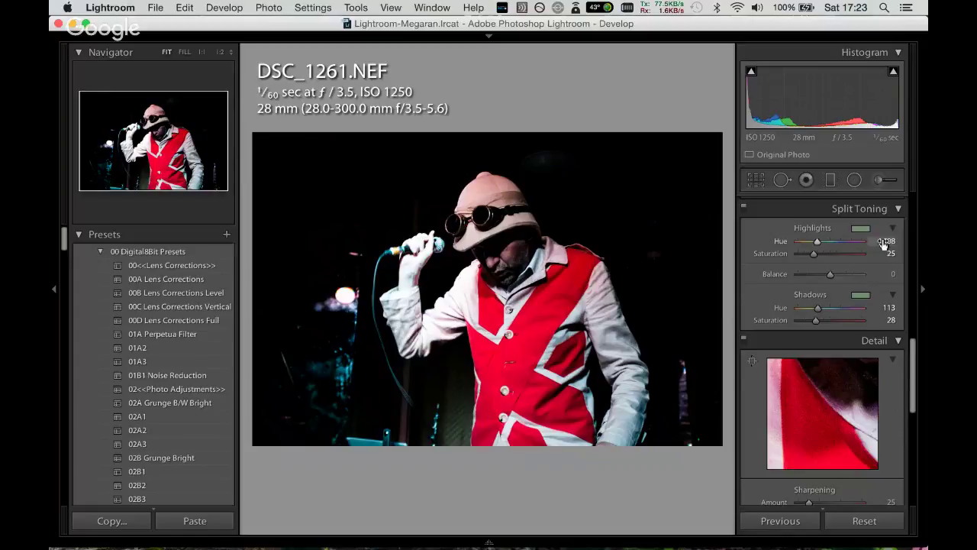
Paint an Adjustment Brush mask over the red background stage lights.
left_click(877, 181)
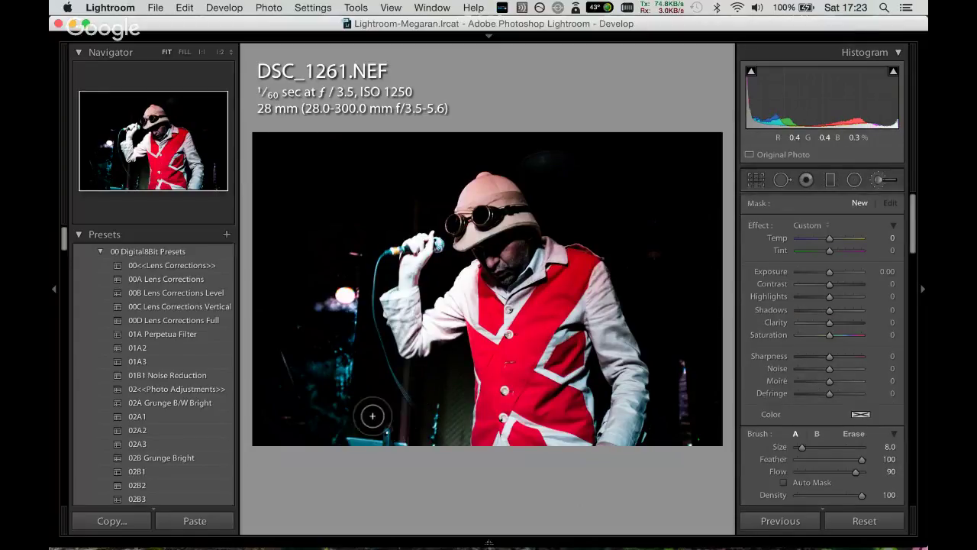
mouse_move(403, 435)
left_mouse_down()
mouse_move(436, 381)
mouse_move(378, 436)
left_mouse_up()
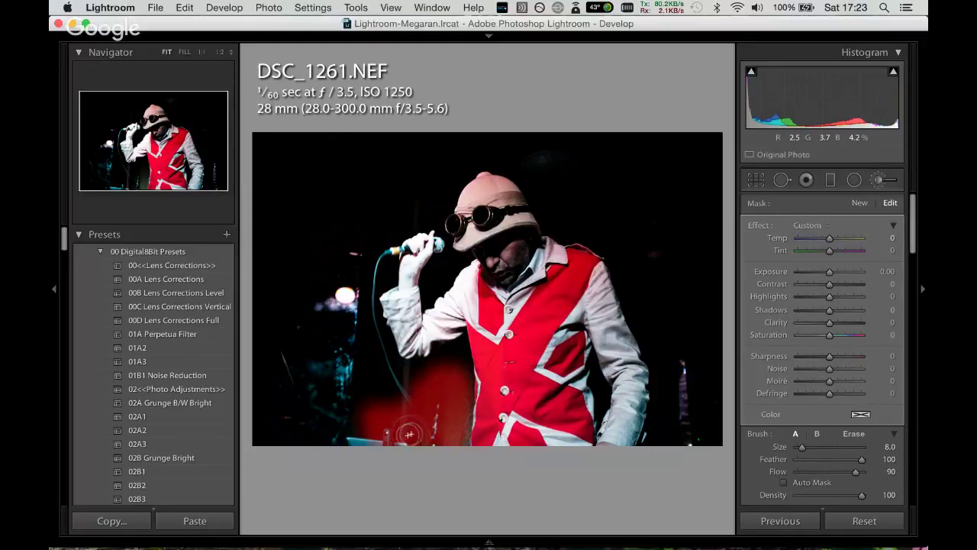
left_click_drag(691, 347, 691, 427)
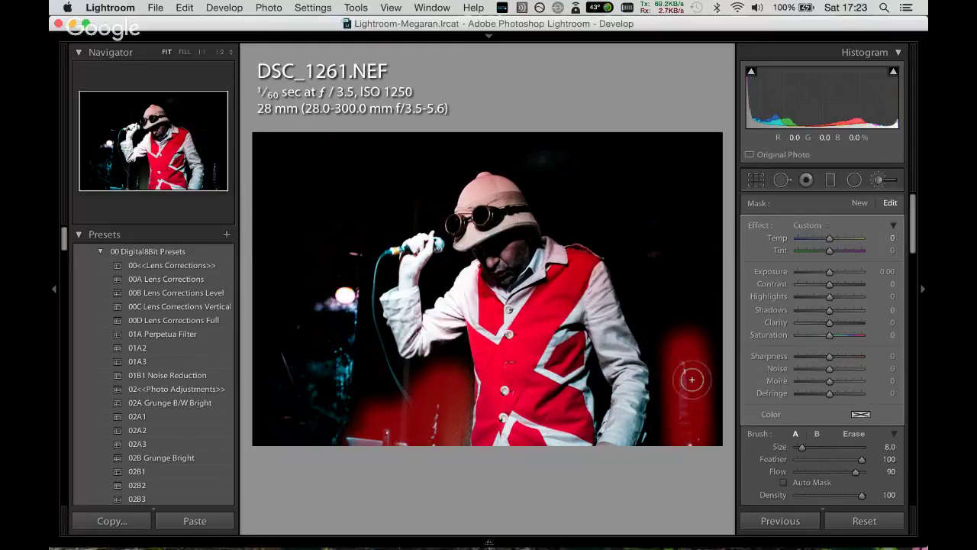
left_click_drag(556, 159, 580, 149)
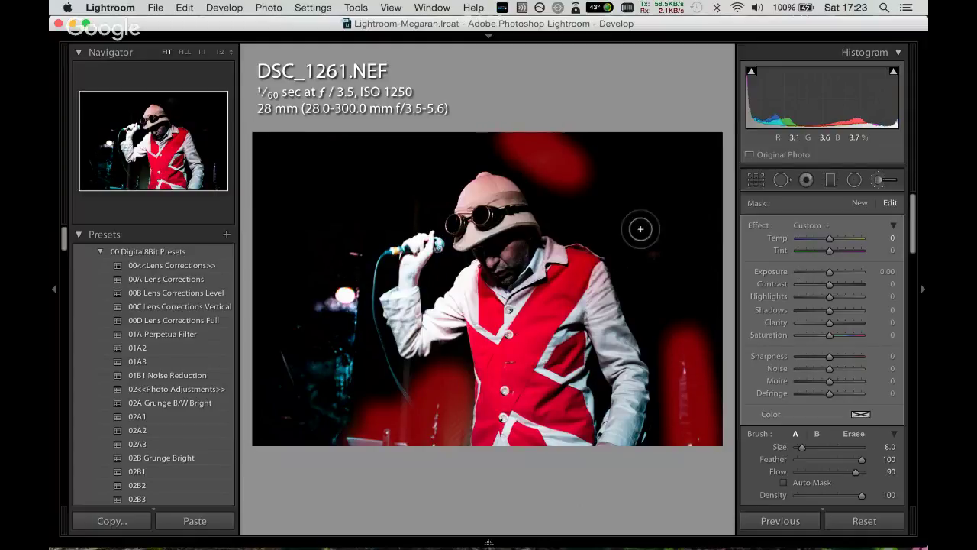
left_click_drag(639, 227, 662, 246)
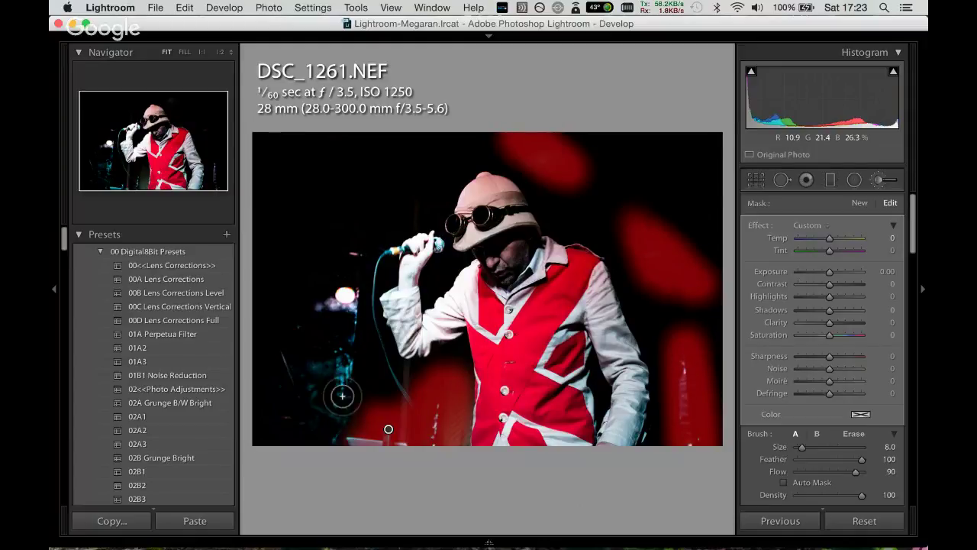
mouse_move(344, 397)
left_mouse_down()
mouse_move(320, 379)
mouse_move(265, 422)
mouse_move(351, 427)
left_mouse_up()
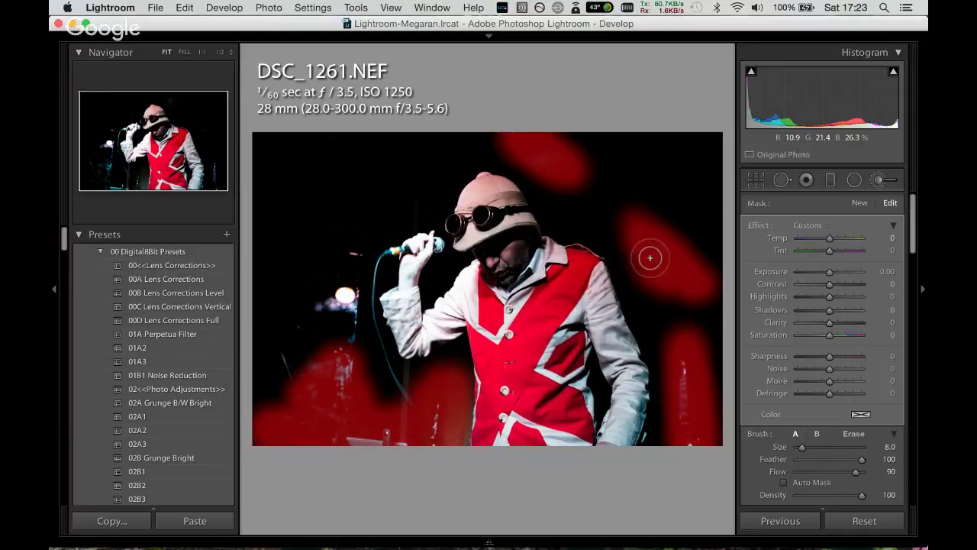
key("o")
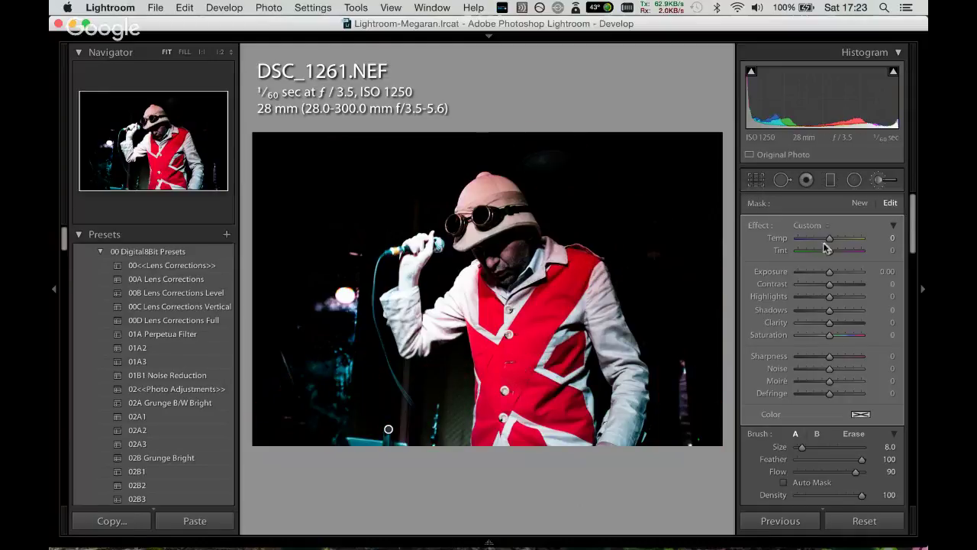
Set the masked lights to Highlights −100, Shadows −100 and Clarity −53.
left_click_drag(830, 302, 777, 312)
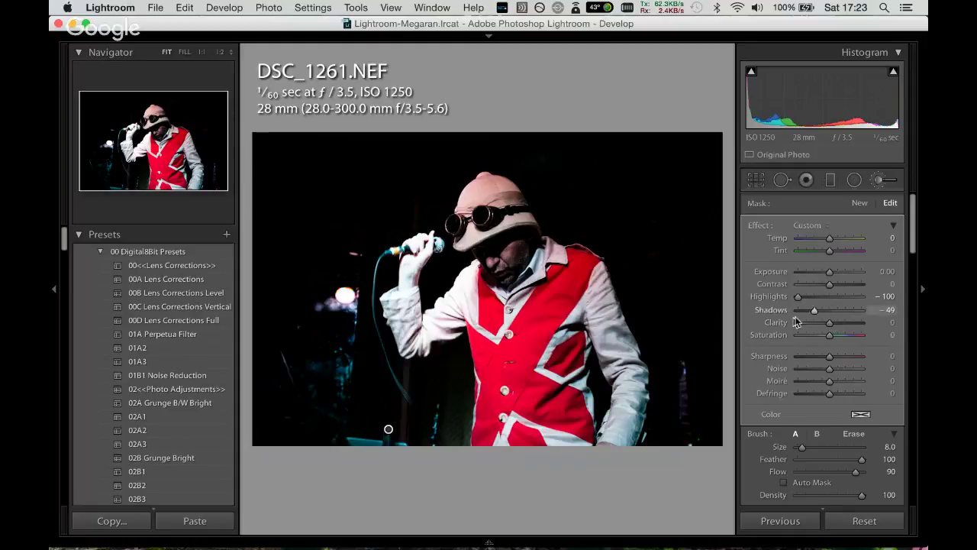
left_click_drag(794, 320, 783, 322)
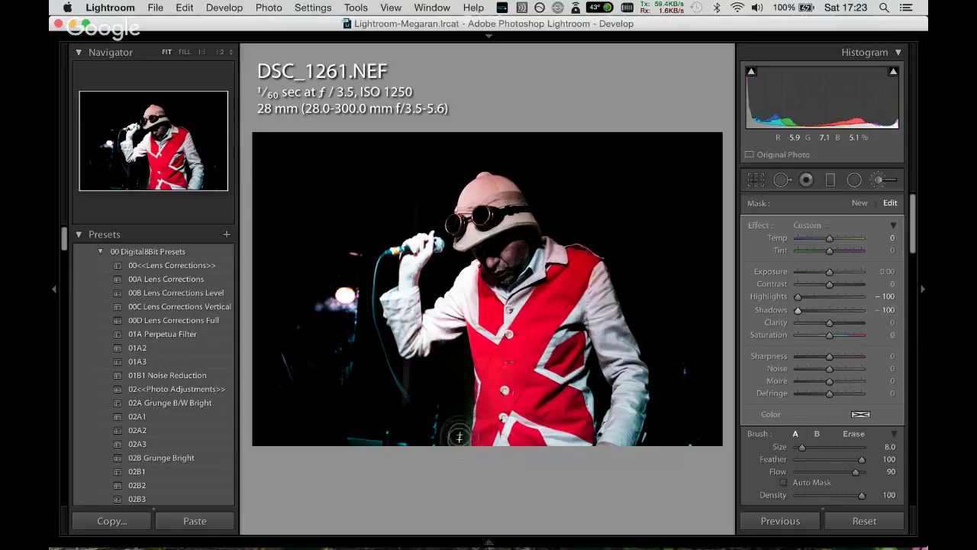
key("alt")
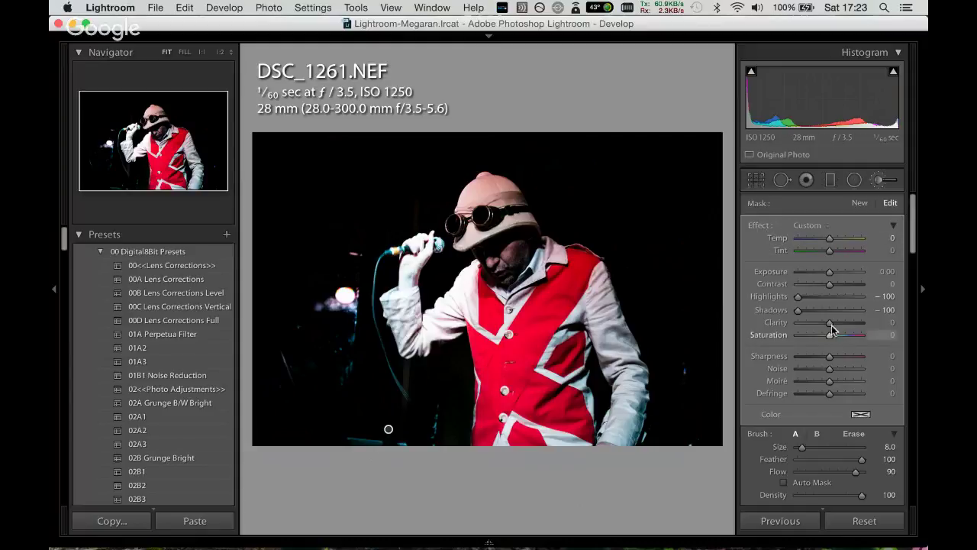
left_click_drag(830, 323, 812, 323)
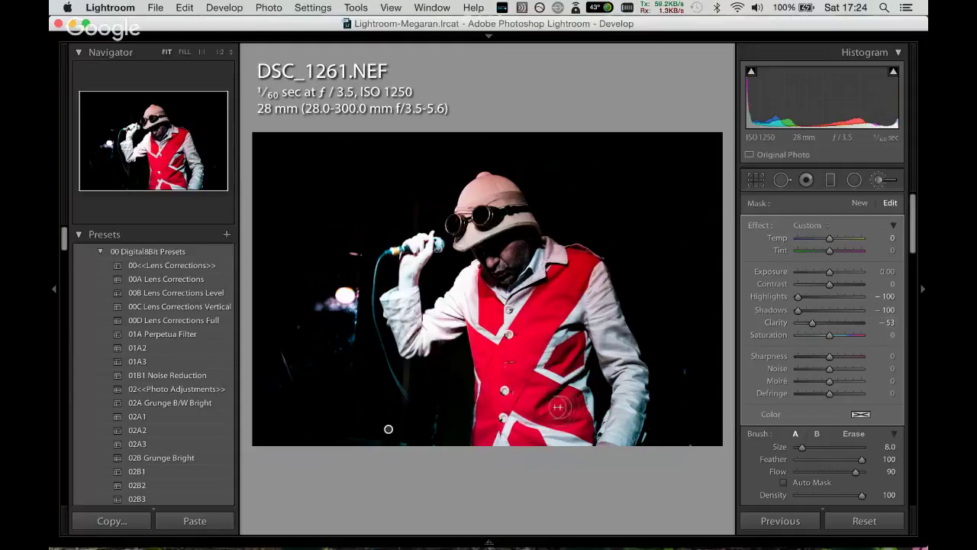
key("z")
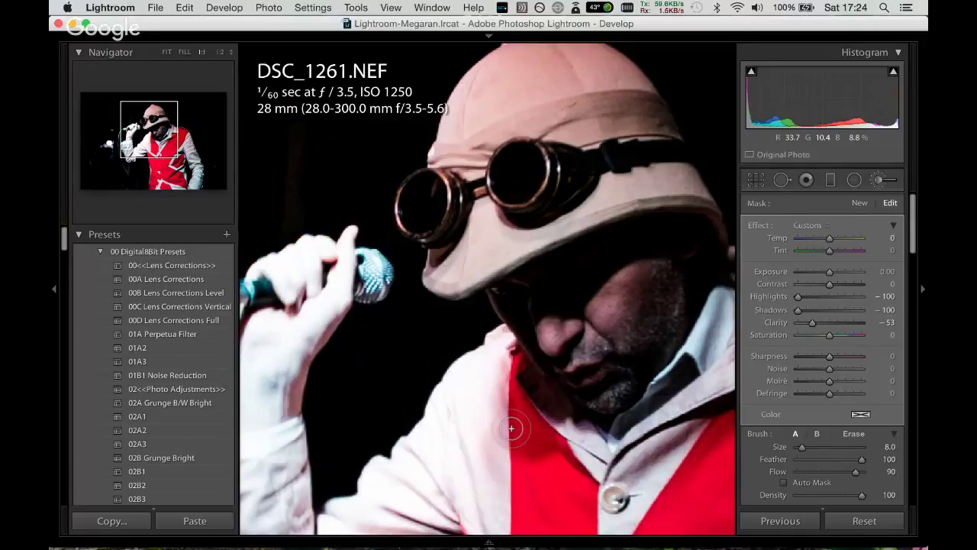
key("z")
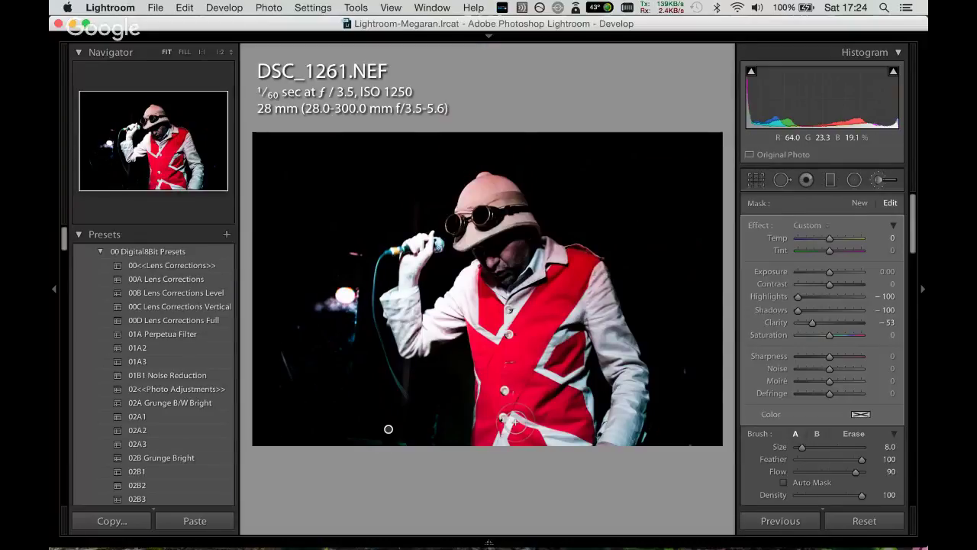
key("alt")
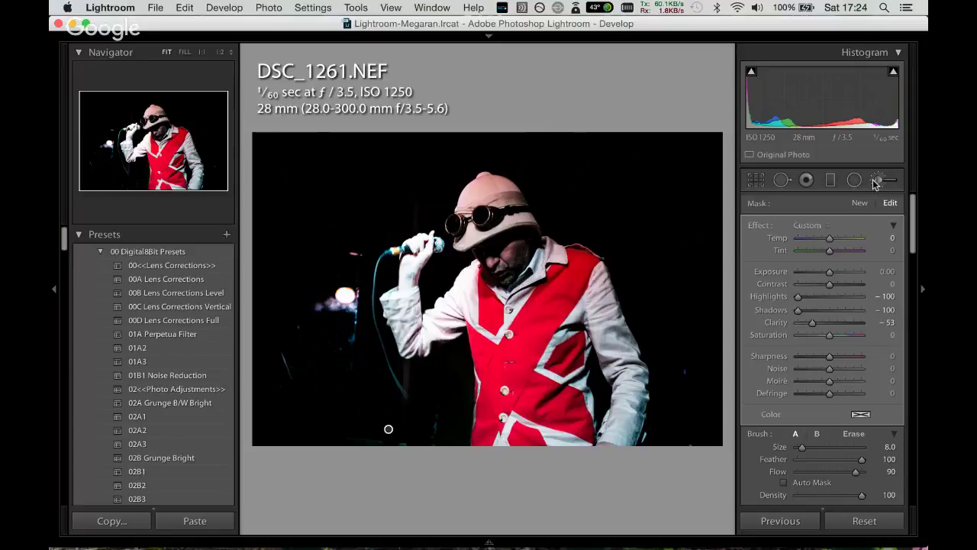
Paint a new brush mask on the singer's face and arm with Highlights −13, Clarity 45.
left_click(860, 204)
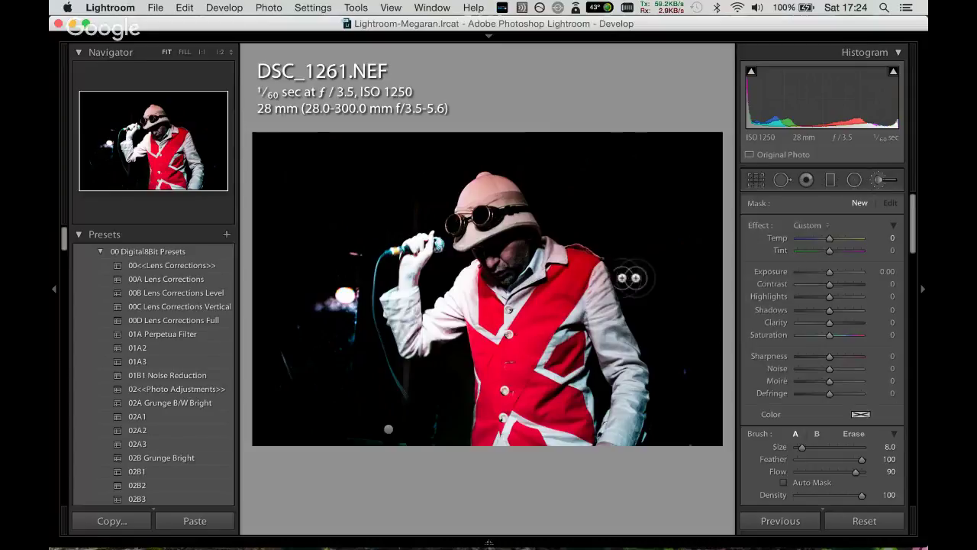
left_click(510, 235)
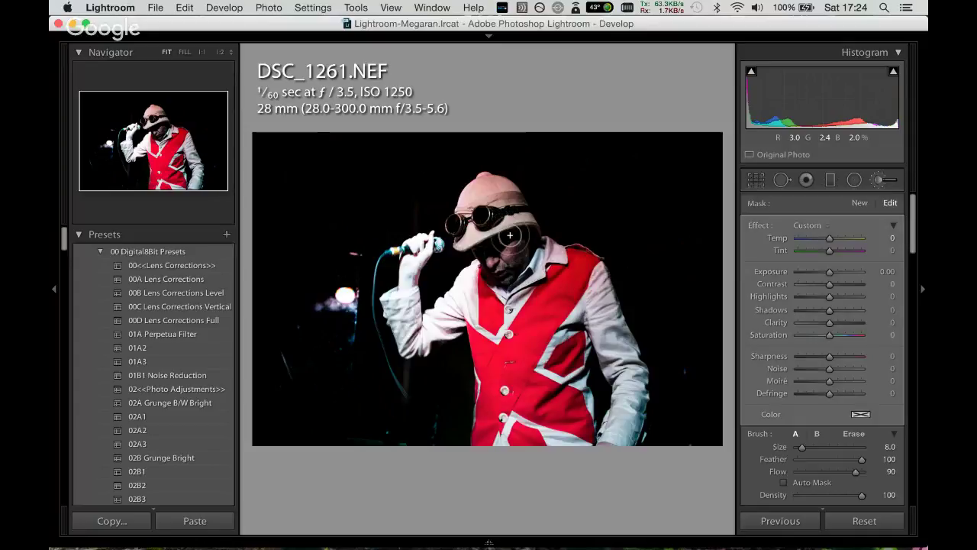
mouse_move(510, 235)
left_mouse_down()
mouse_move(487, 294)
mouse_move(425, 244)
mouse_move(427, 317)
left_mouse_up()
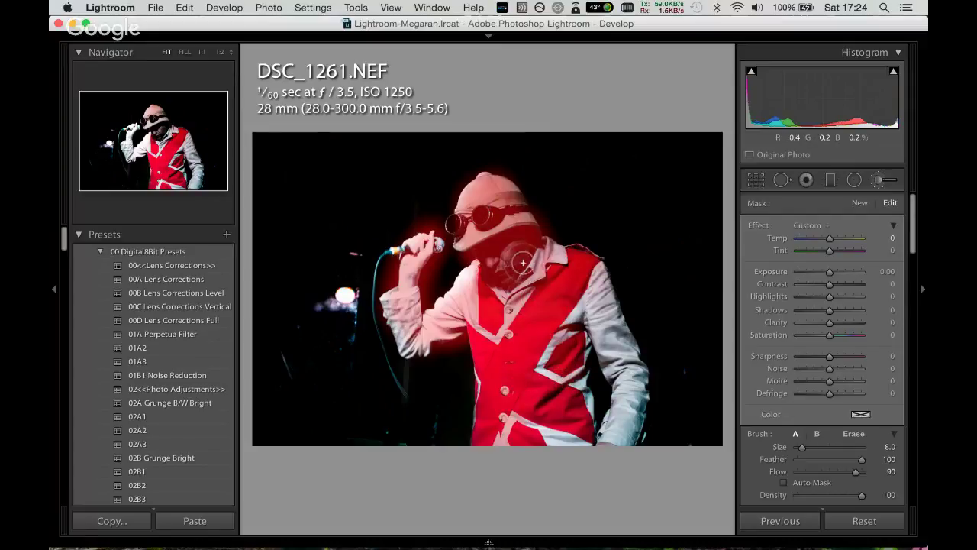
mouse_move(598, 294)
left_mouse_down()
mouse_move(620, 378)
mouse_move(589, 272)
mouse_move(577, 273)
mouse_move(638, 435)
mouse_move(568, 370)
mouse_move(548, 429)
left_mouse_up()
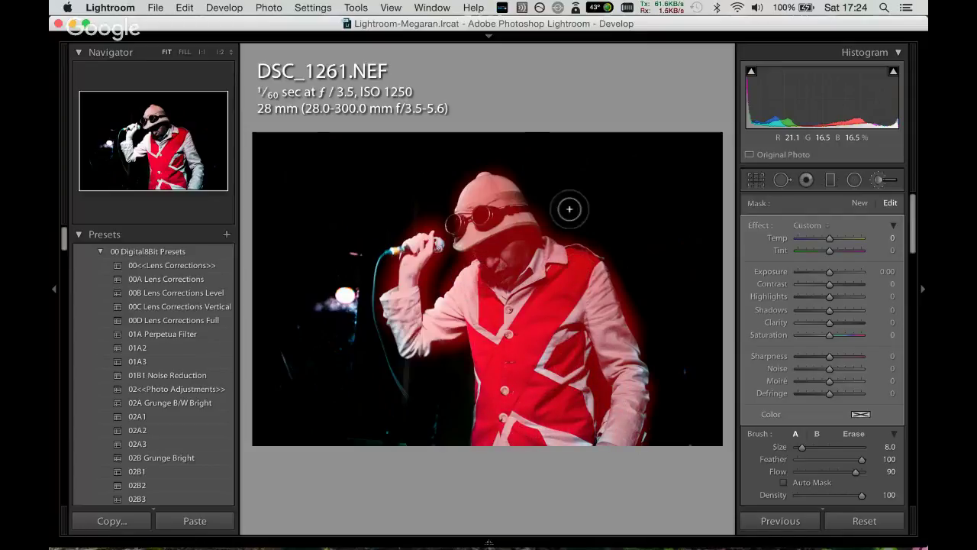
key("o")
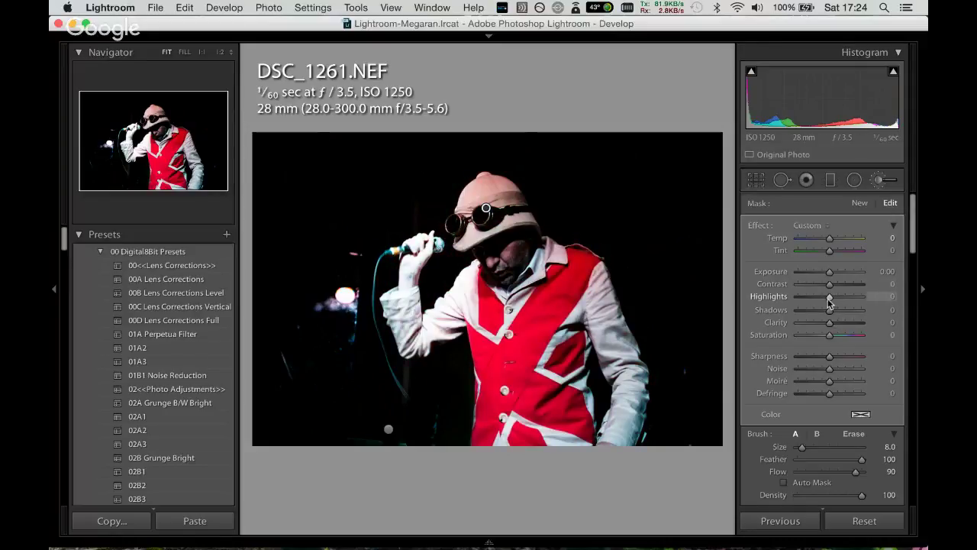
left_click_drag(830, 297, 850, 323)
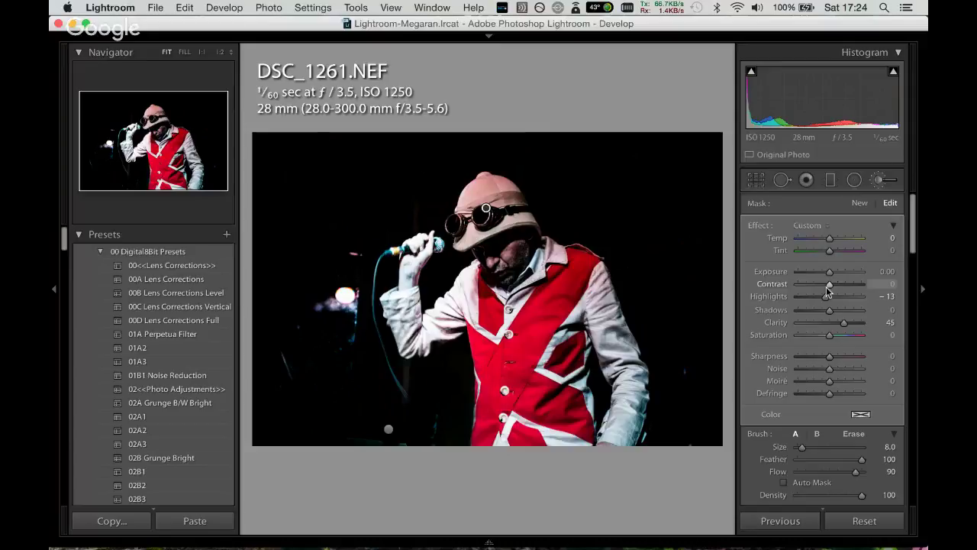
left_click(878, 180)
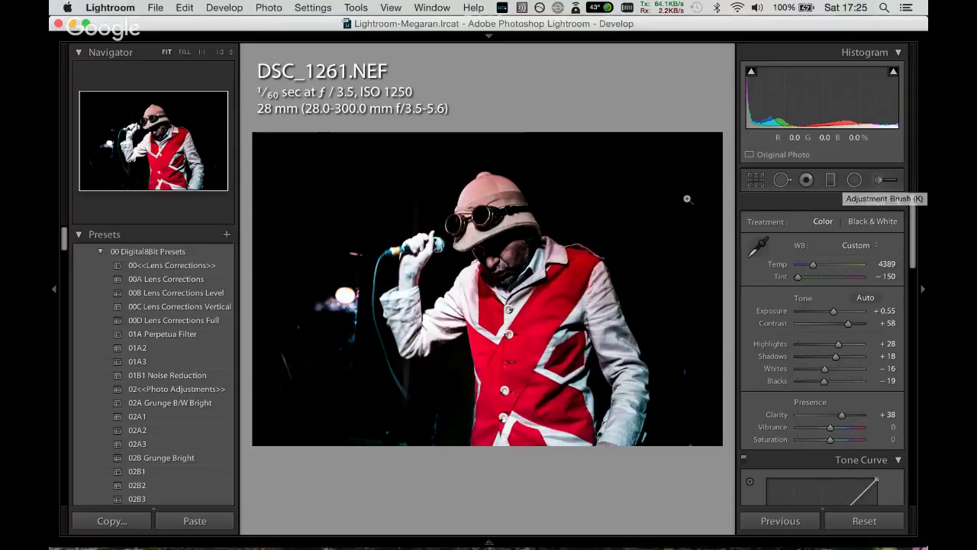
Crop DSC_1261 to a 16 x 10 ratio and advance to DSC_1267.
key("r")
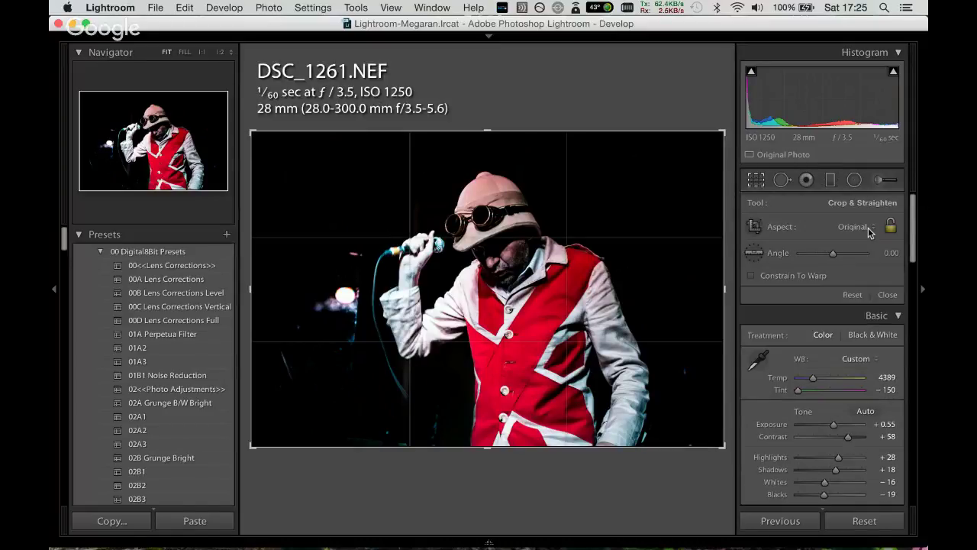
left_click(869, 229)
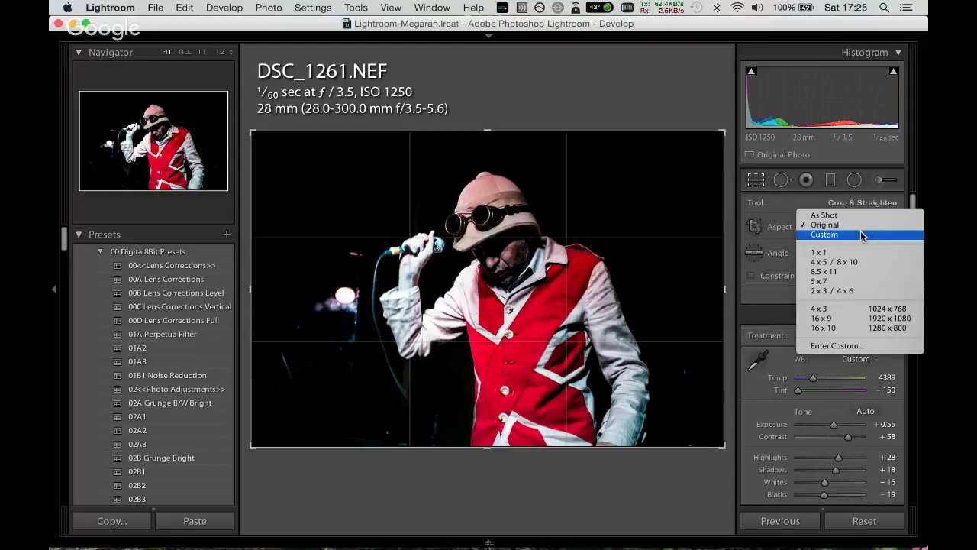
left_click(824, 327)
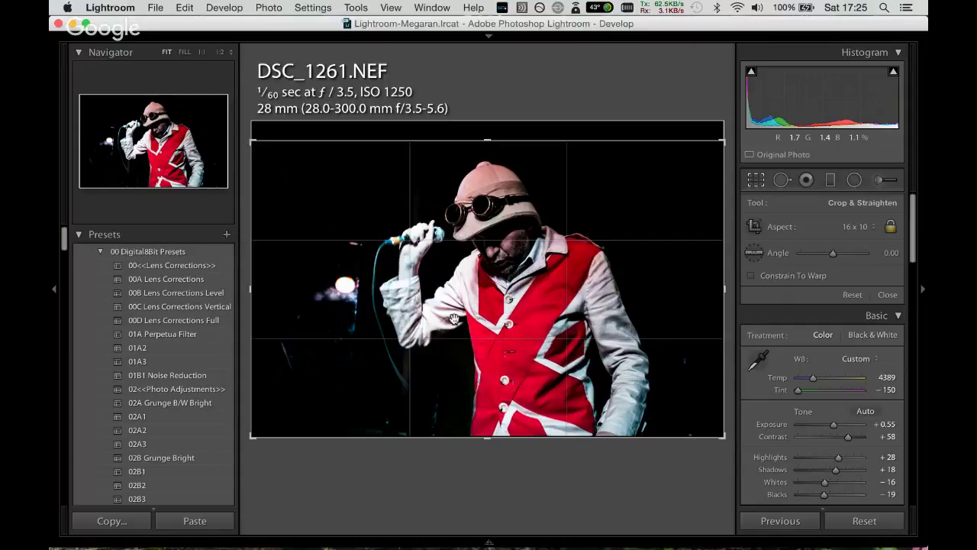
key("r")
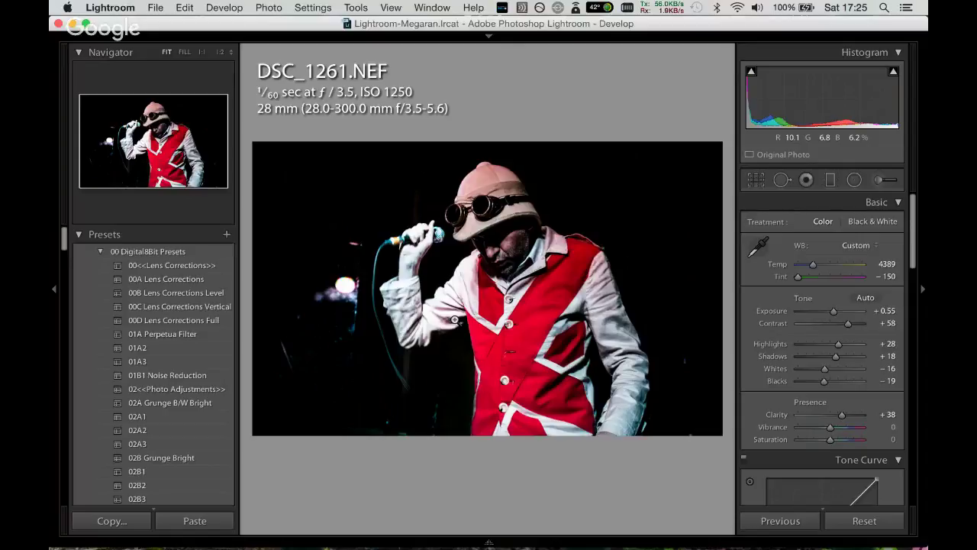
key("Right")
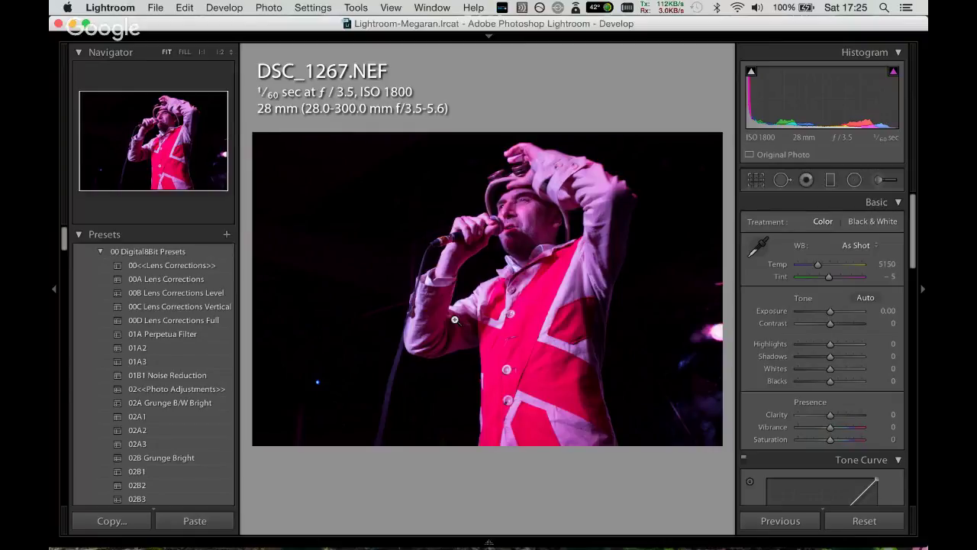
Flip between DSC_1261, DSC_1267 and DSC_1282, ending on the untouched DSC_1267.
key("Left")
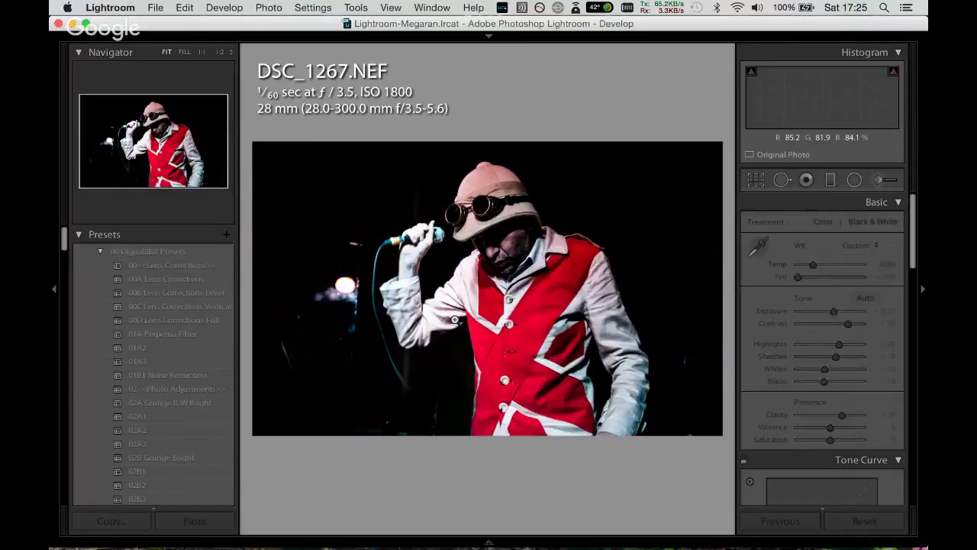
key("Right")
key("Left")
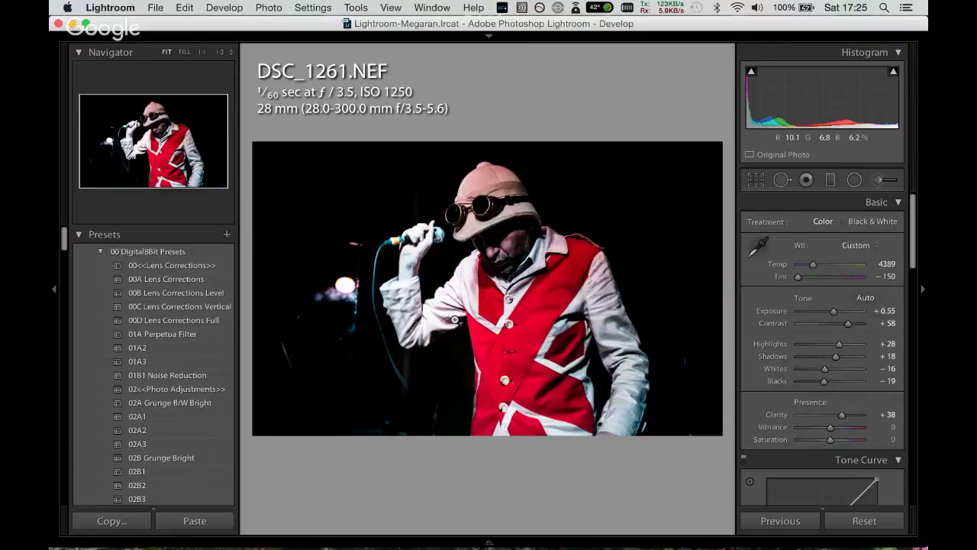
key("Right")
key("Left")
key("Right")
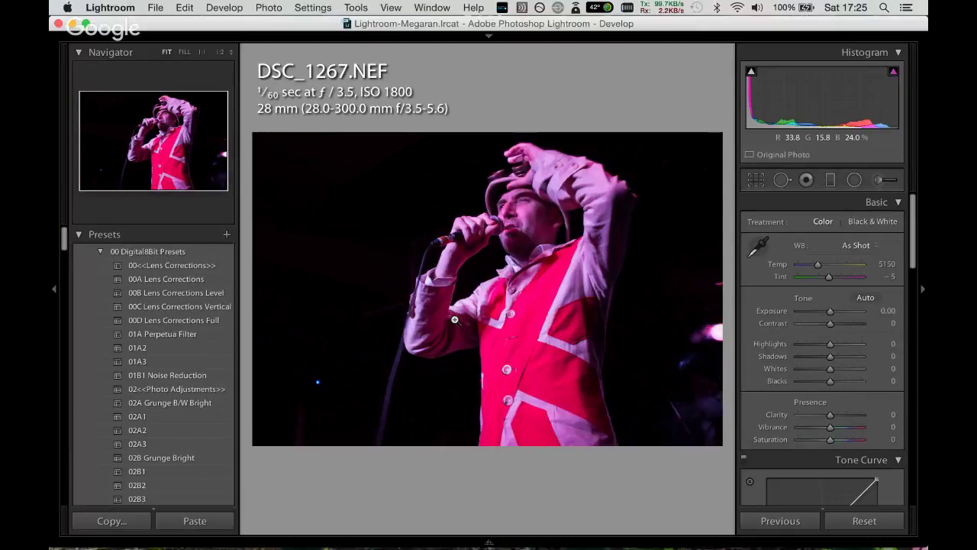
key("Left")
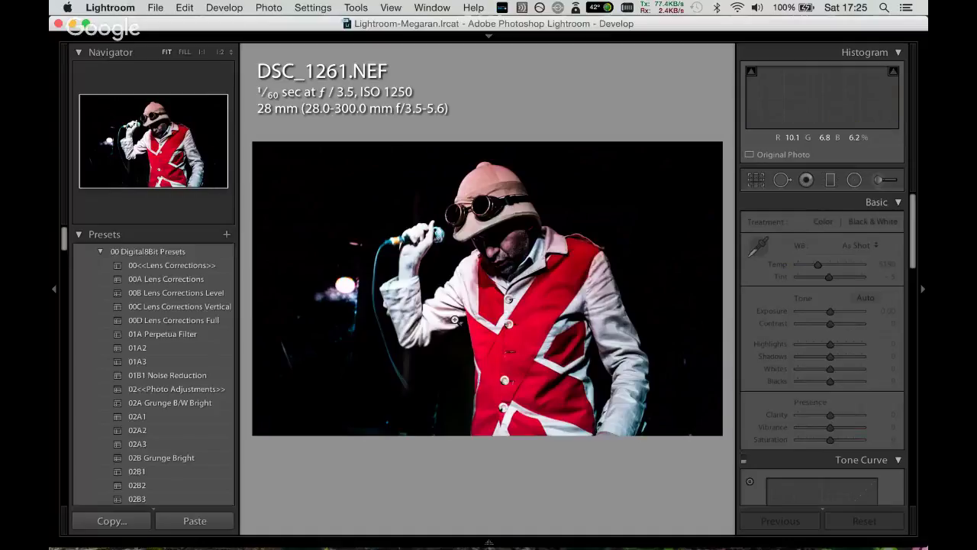
key("Right")
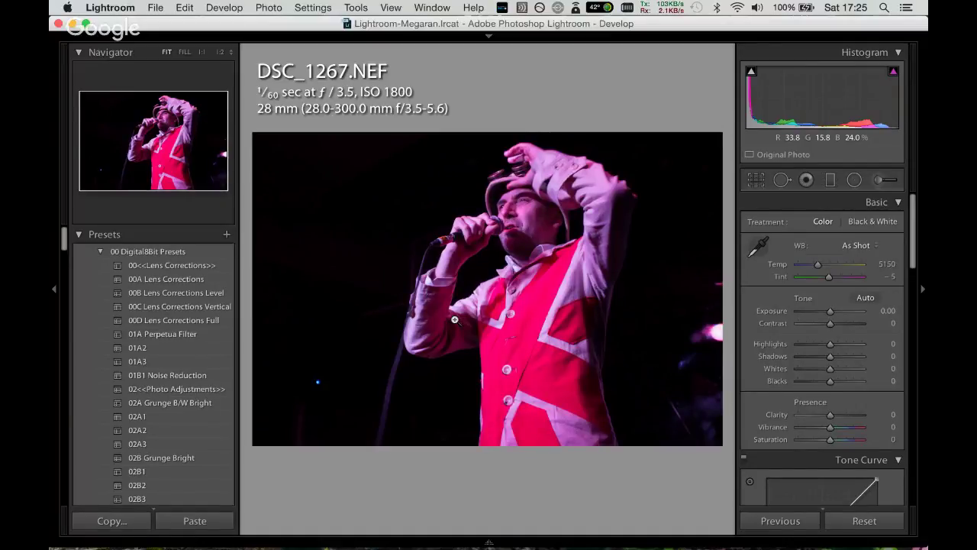
key("Right")
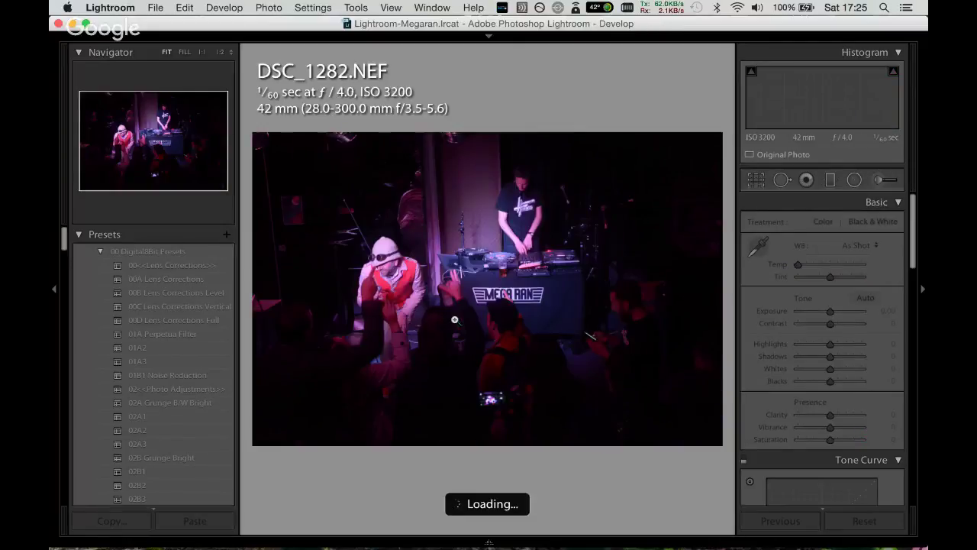
key("Left")
key("Left")
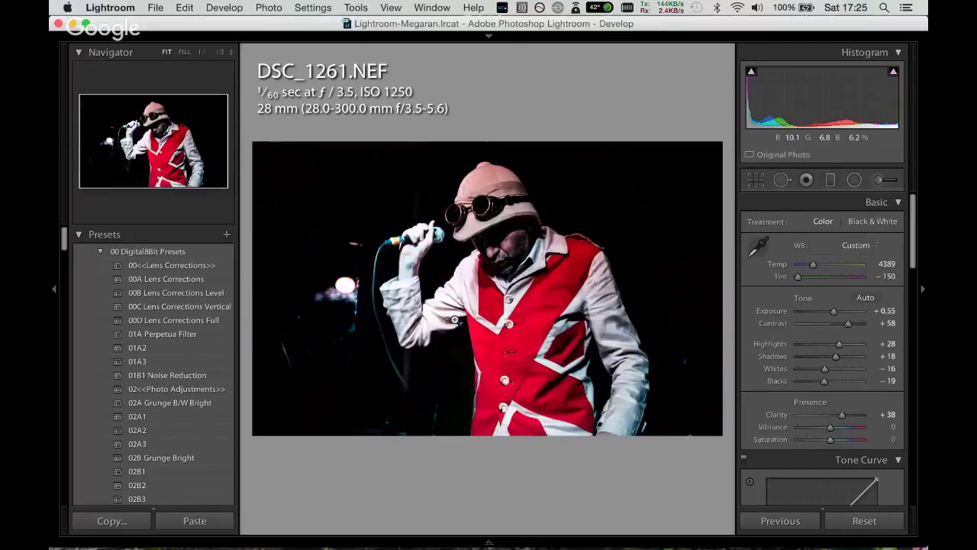
key("Right")
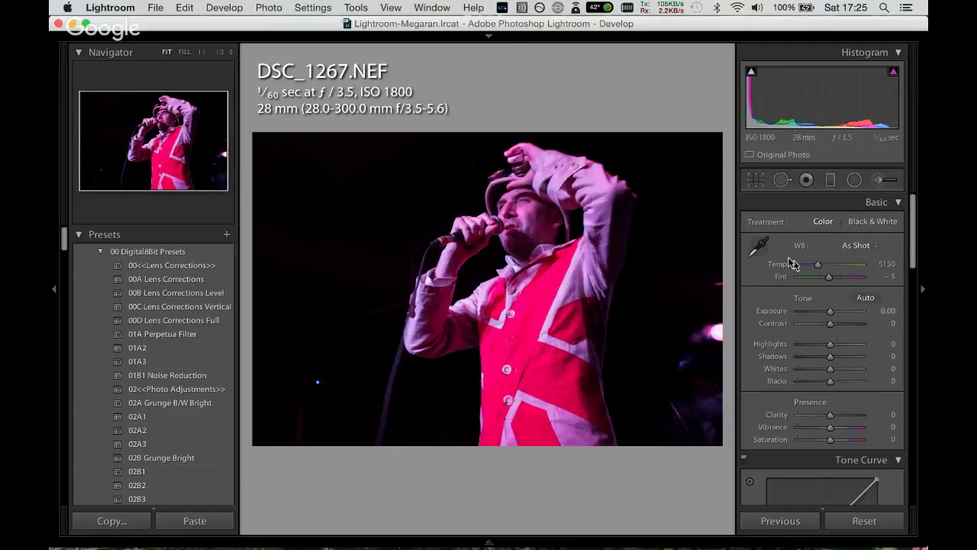
Set DSC_1267 to temp 4786, tint −150, exposure +0.90, clarity +47, vibrance +47, lower highlights.
left_click_drag(829, 276, 798, 281)
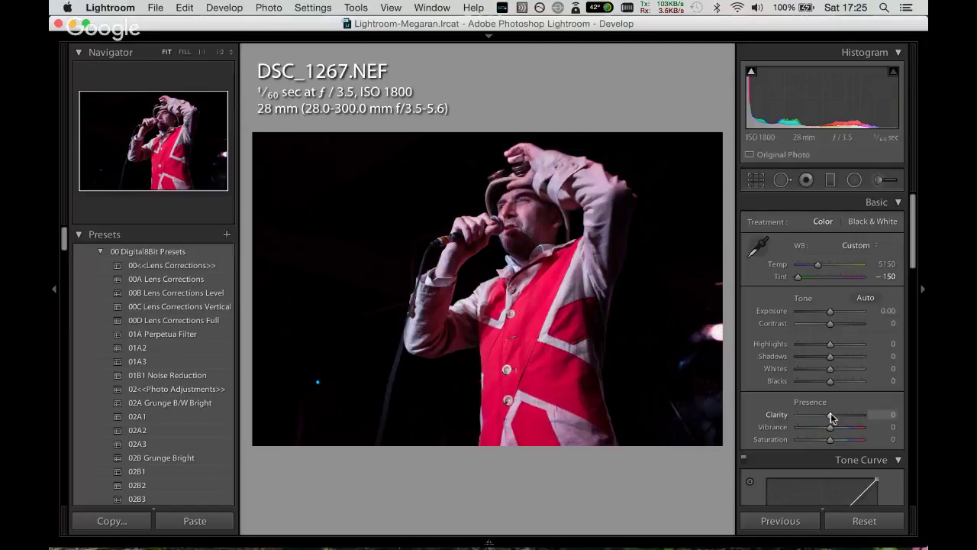
mouse_move(830, 415)
left_mouse_down()
mouse_move(853, 416)
mouse_move(841, 439)
left_mouse_up()
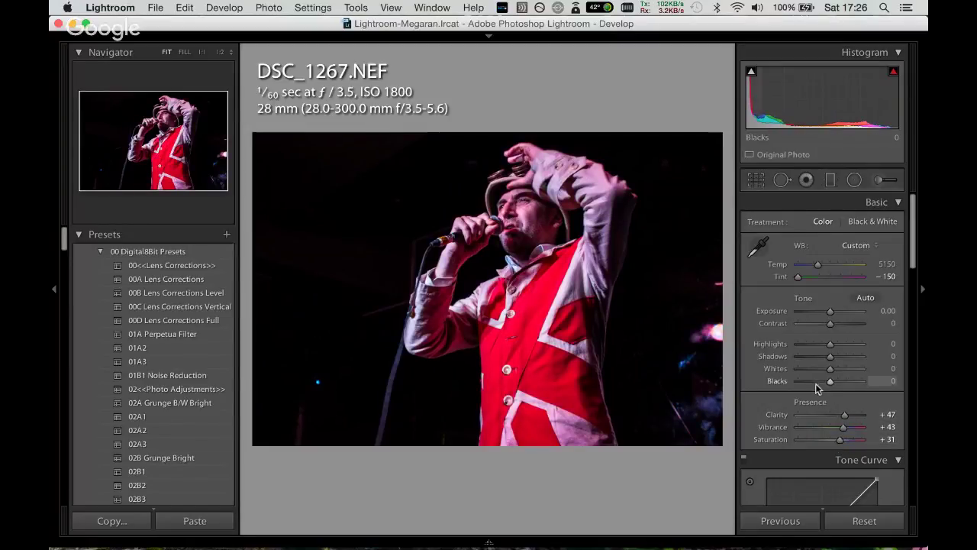
mouse_move(831, 310)
left_mouse_down()
mouse_move(816, 324)
mouse_move(836, 344)
mouse_move(821, 357)
mouse_move(841, 369)
mouse_move(830, 382)
left_mouse_up()
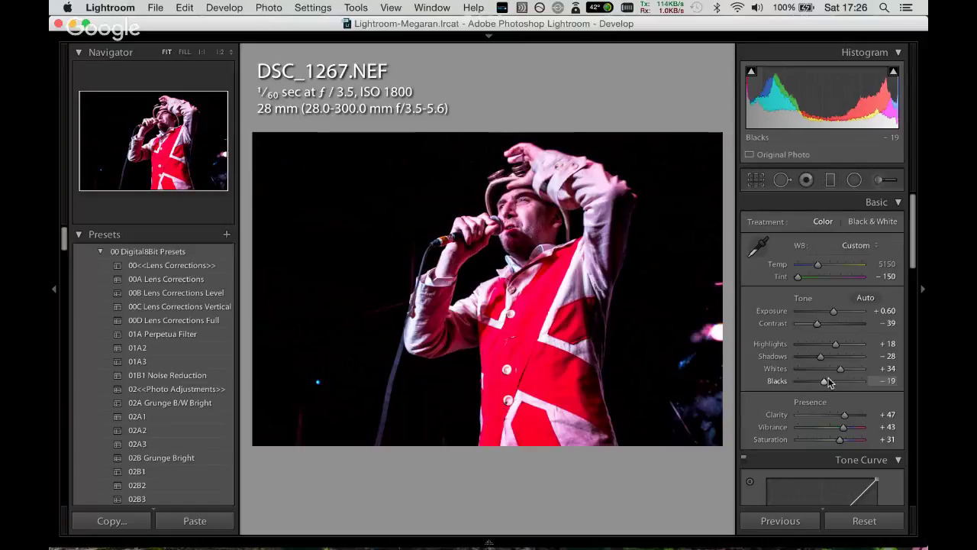
left_click_drag(832, 311, 831, 344)
left_click_drag(842, 427, 844, 429)
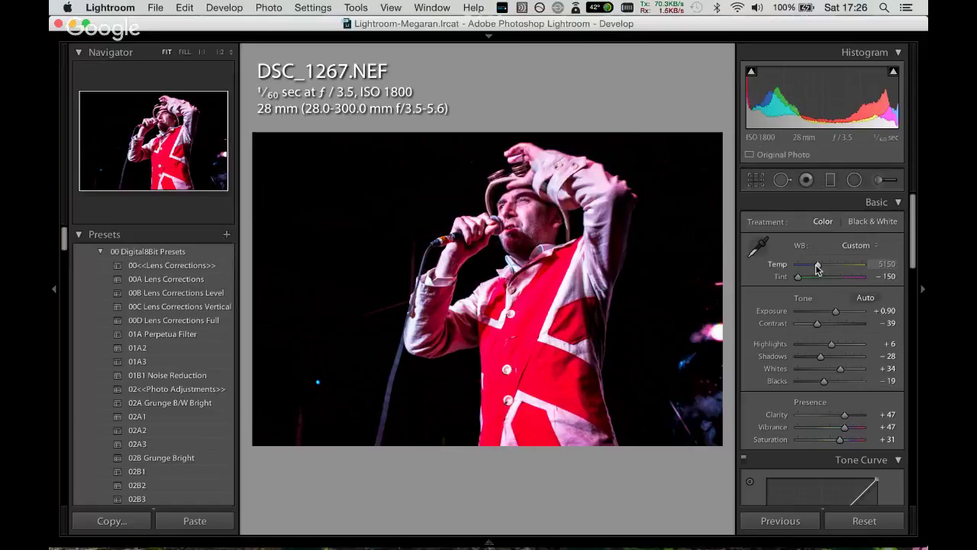
left_click_drag(818, 268, 816, 268)
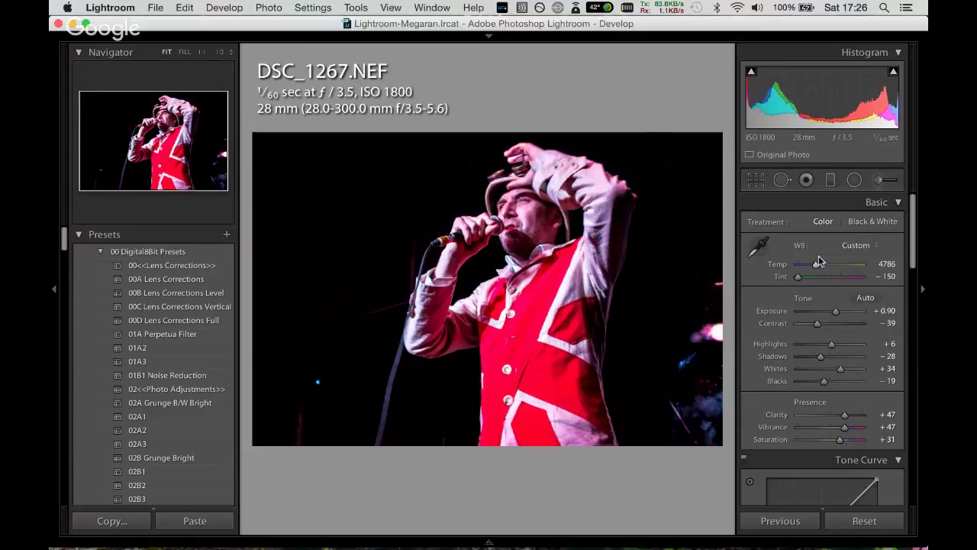
left_click(756, 179)
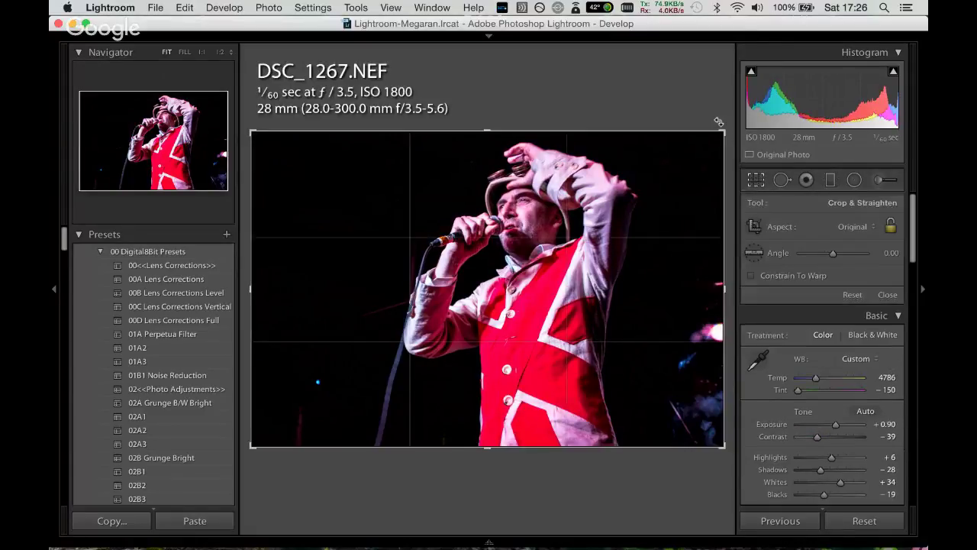
Rotate the DSC_1267 crop about 5.94°, reposition the singer in frame, and apply it.
left_click_drag(720, 123, 731, 134)
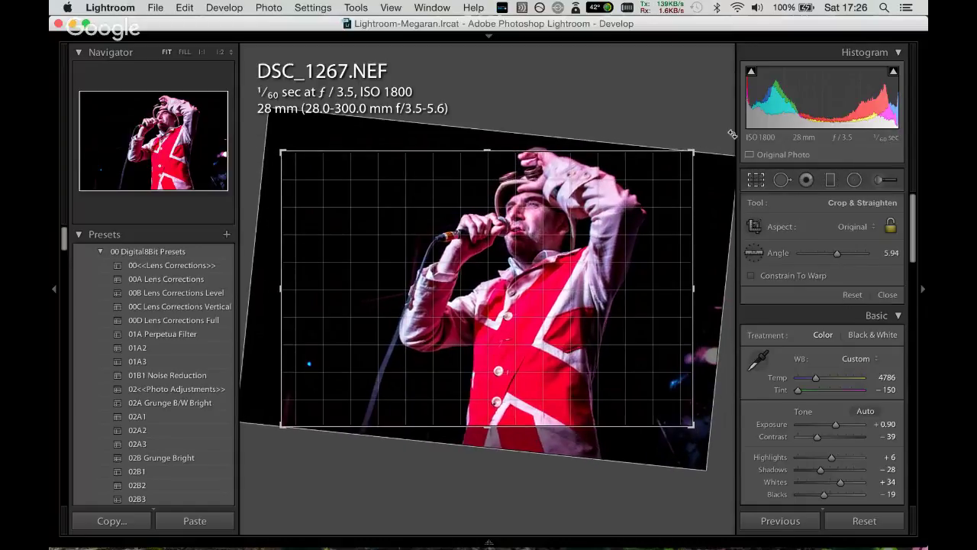
left_click_drag(447, 333, 454, 347)
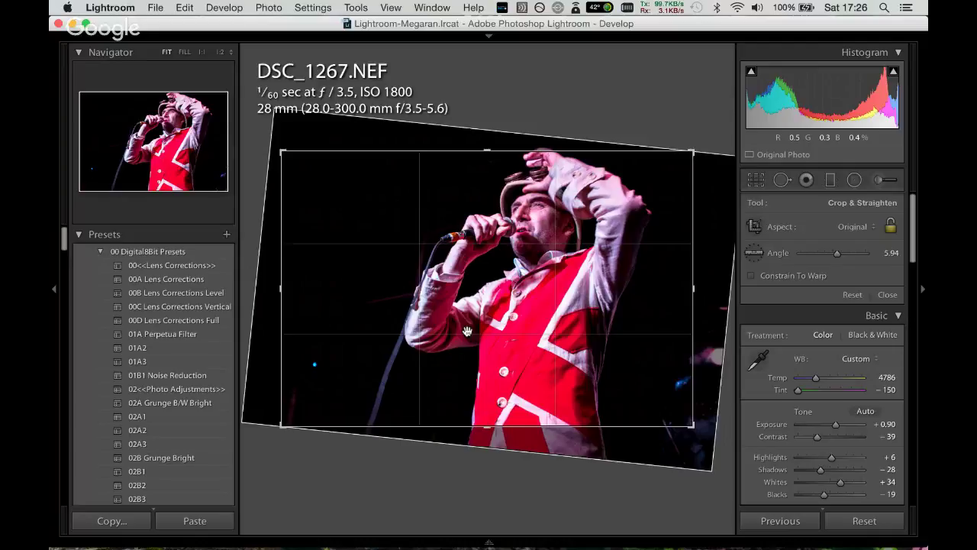
key("Return")
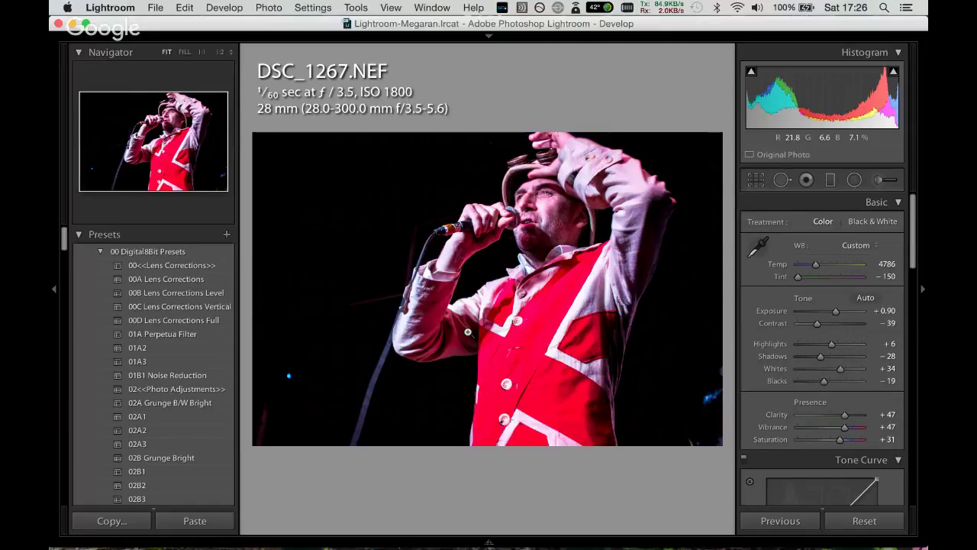
Go to DSC_1282 and apply Auto tone, with exposure pulled back to +0.10.
key("Left")
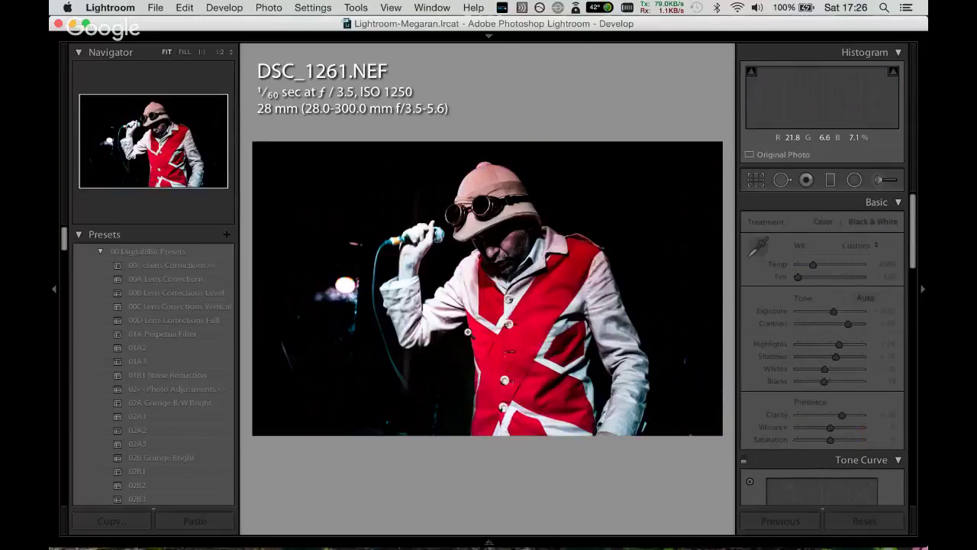
key("Right")
key("Right")
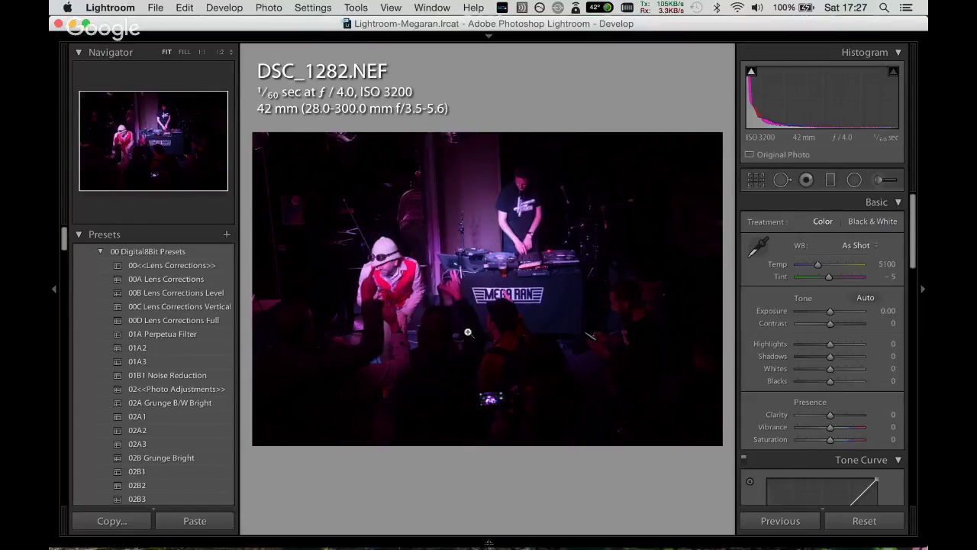
left_click(866, 298)
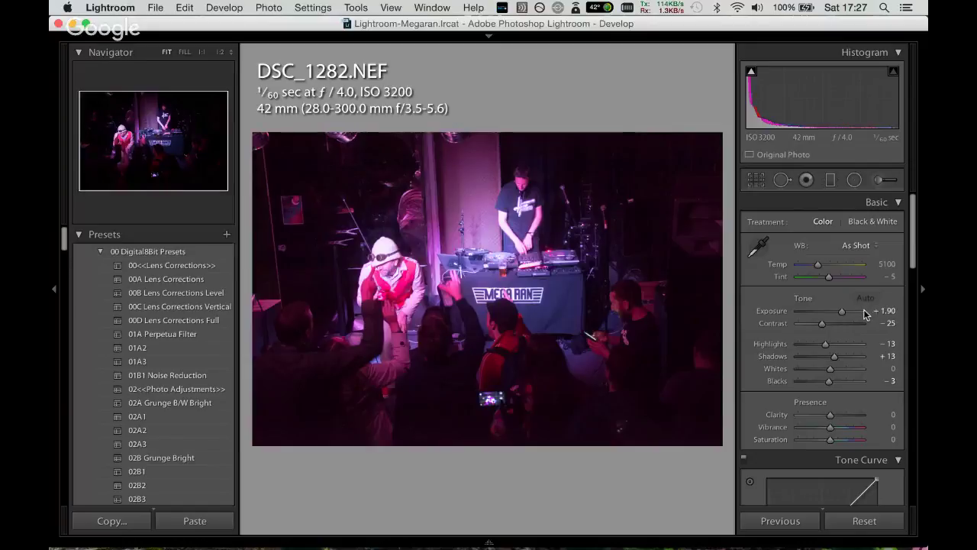
left_click_drag(842, 310, 831, 312)
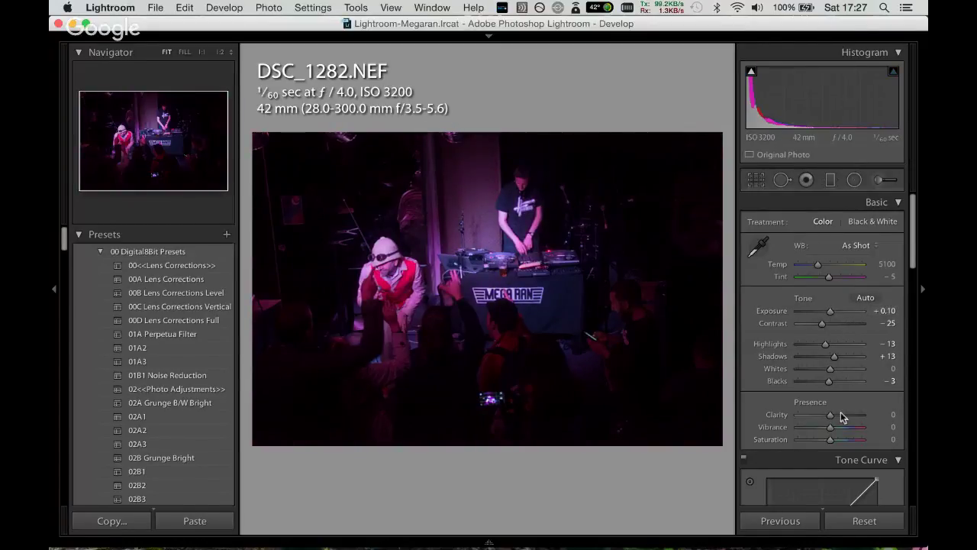
Set clarity +53, tint −81, shadows +38, and apply the 01B1 Noise Reduction preset.
mouse_move(830, 415)
left_mouse_down()
mouse_move(855, 416)
mouse_move(846, 414)
left_mouse_up()
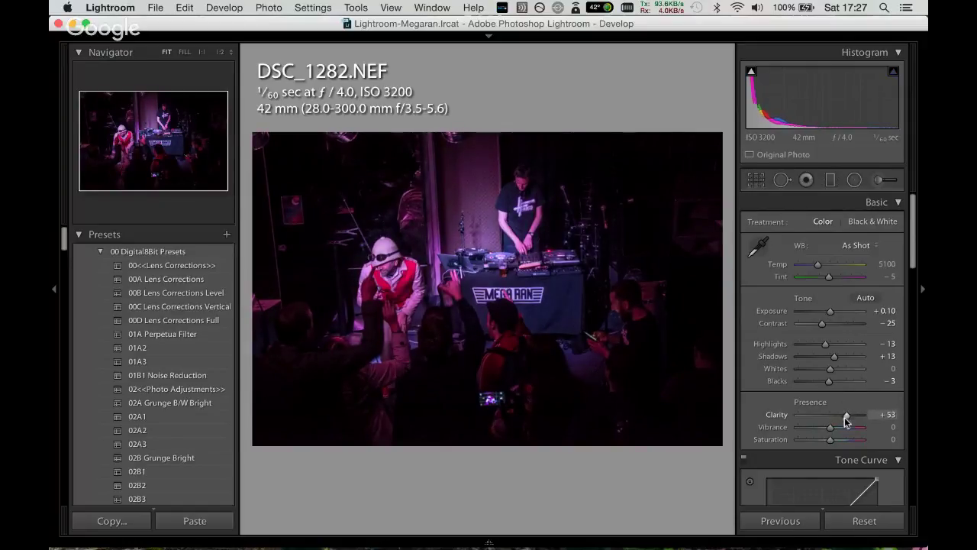
left_click_drag(829, 276, 811, 279)
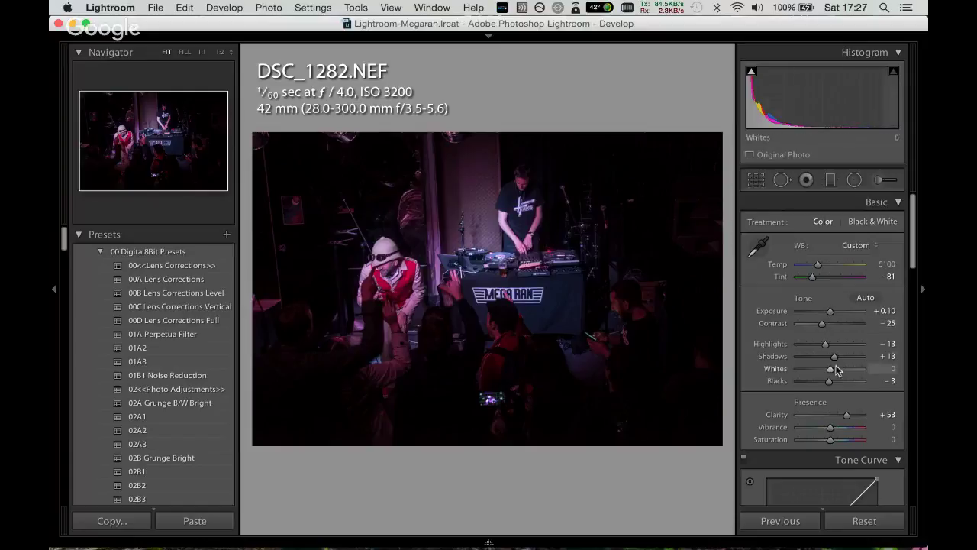
mouse_move(833, 358)
left_mouse_down()
mouse_move(843, 356)
mouse_move(832, 381)
mouse_move(842, 381)
mouse_move(830, 382)
left_mouse_up()
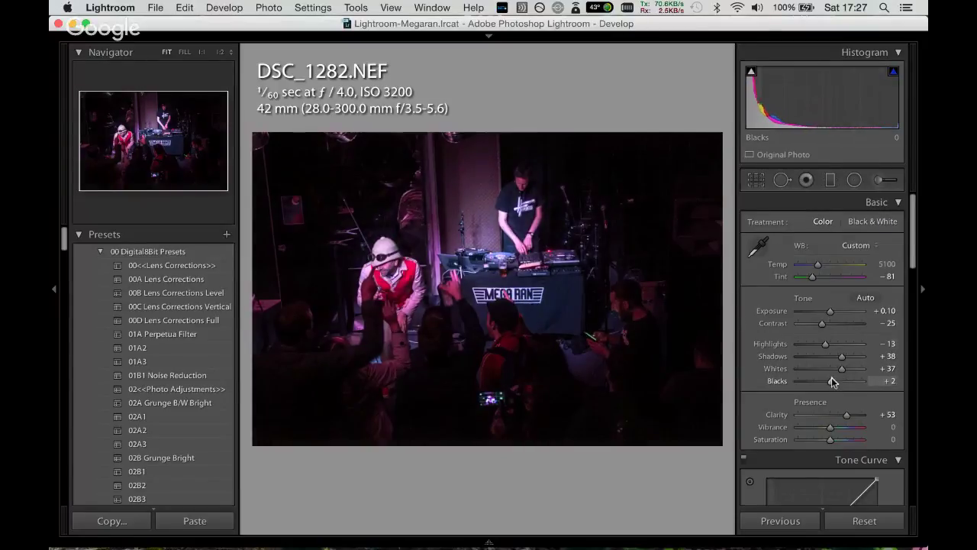
left_click(216, 375)
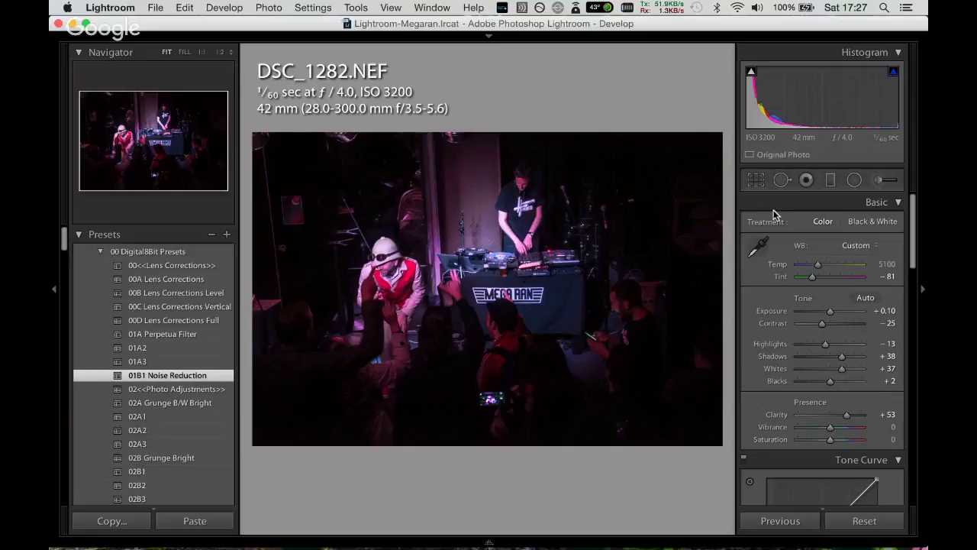
left_click(756, 180)
Crop DSC_1282 in from all four sides, straighten it very slightly, and apply the crop.
left_click_drag(725, 289, 699, 301)
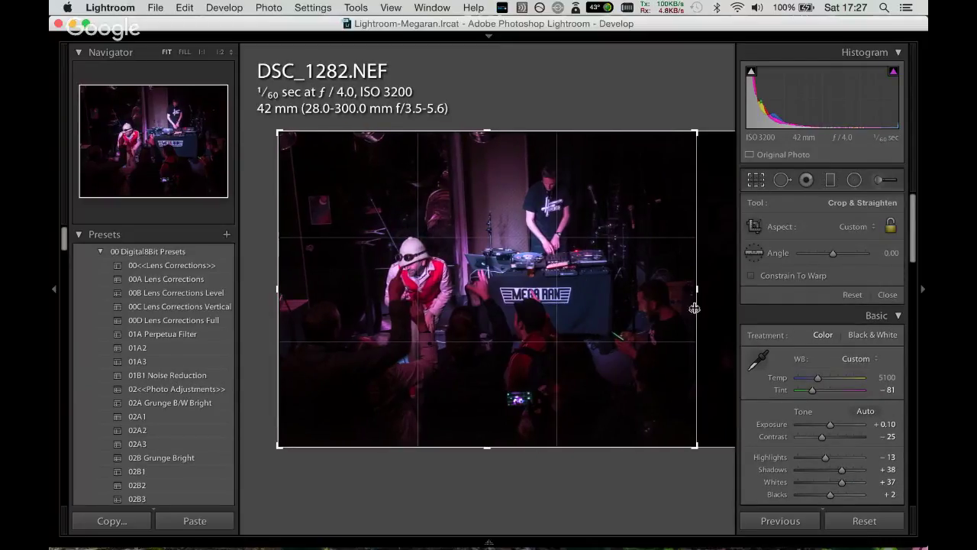
left_click_drag(640, 444, 639, 435)
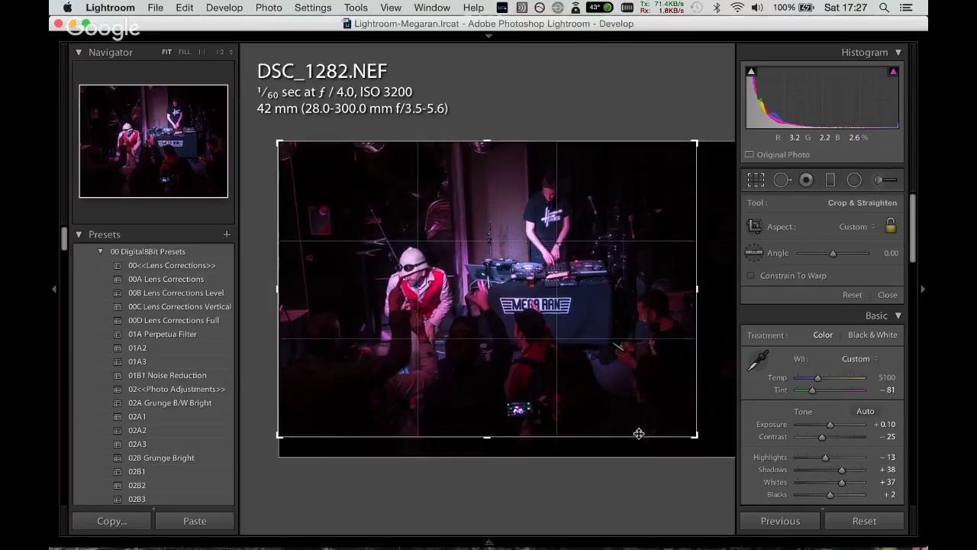
left_click_drag(621, 333, 624, 330)
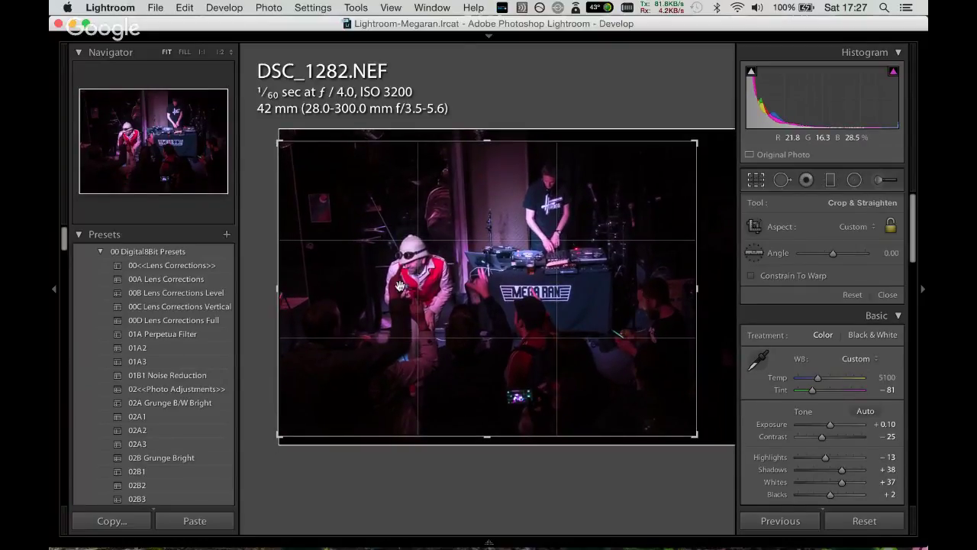
left_click_drag(280, 287, 283, 287)
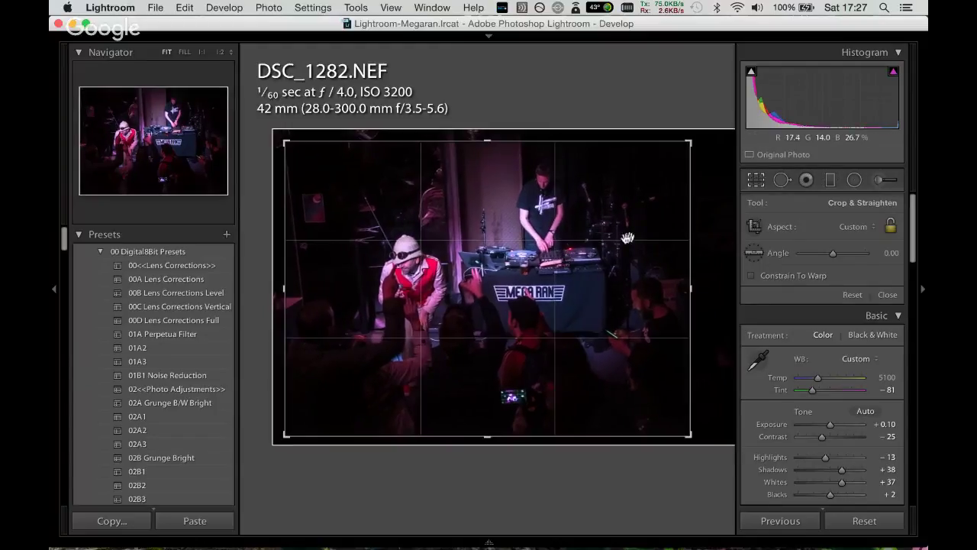
mouse_move(700, 252)
left_mouse_down()
mouse_move(684, 258)
mouse_move(683, 275)
left_mouse_up()
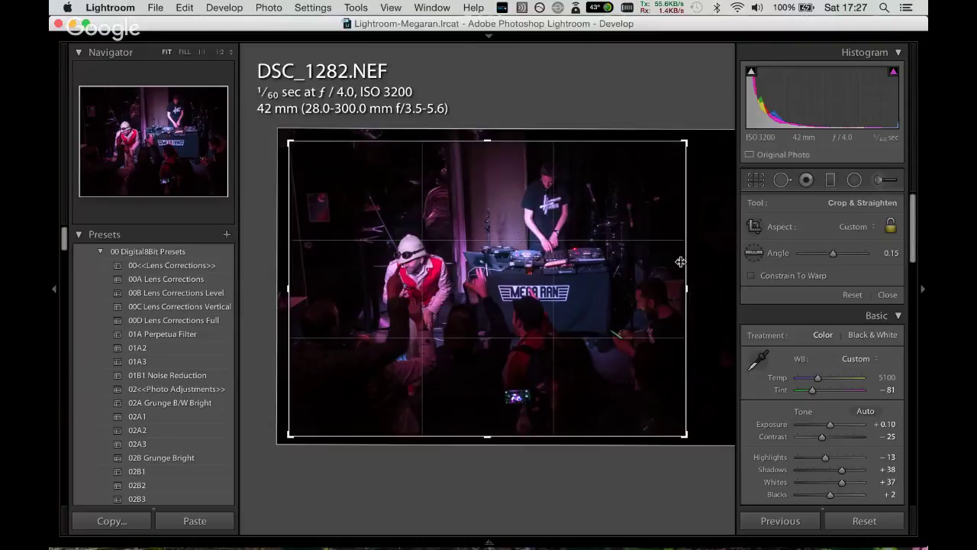
key("Return")
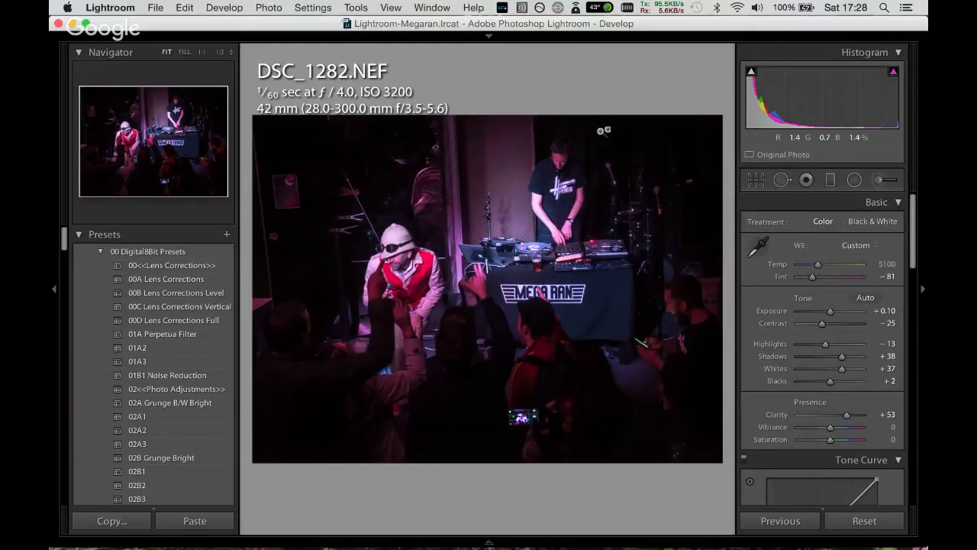
Trim more off the left of the DSC_1282 crop, then move to DSC_1284.
left_click(756, 180)
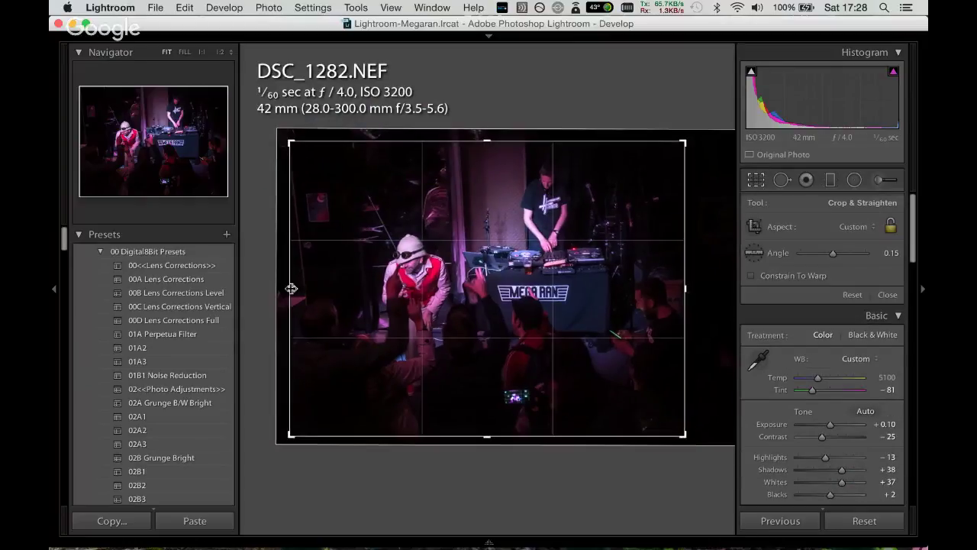
left_click_drag(291, 285, 301, 284)
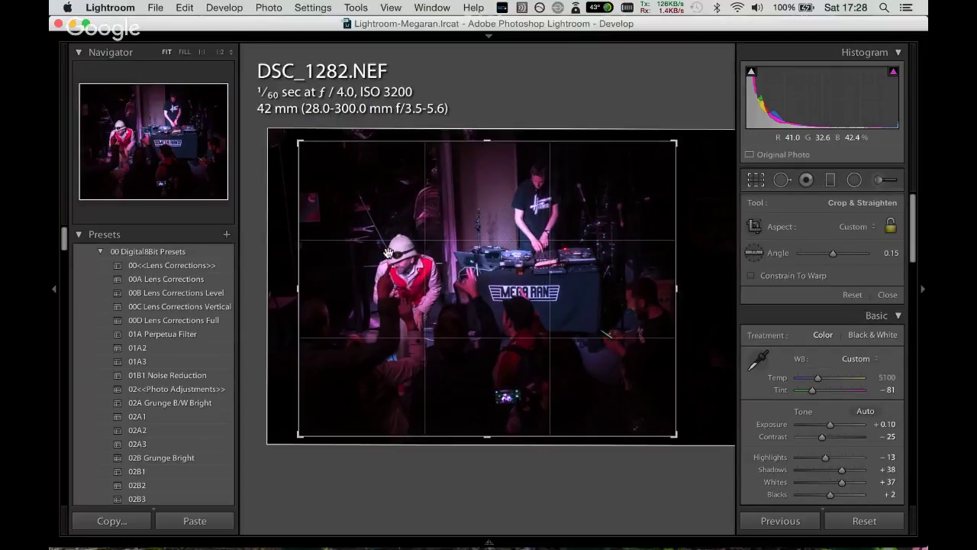
key("Return")
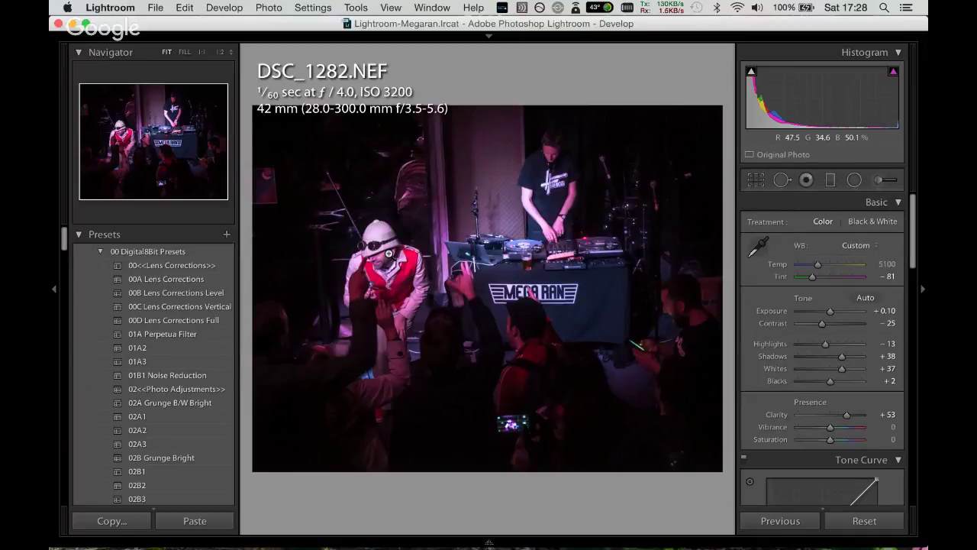
key("Right")
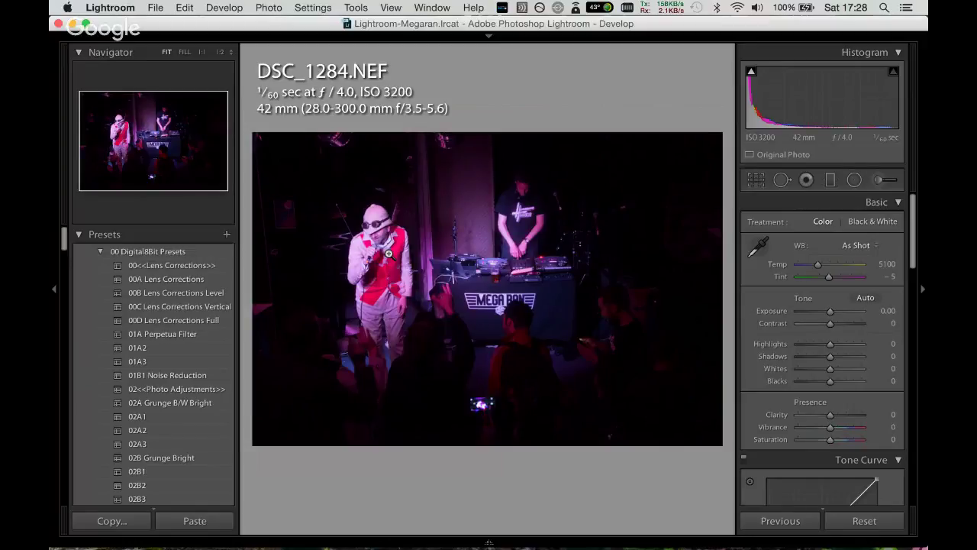
Compare DSC_1282 with DSC_1284, then copy DSC_1282's develop settings.
key("Left")
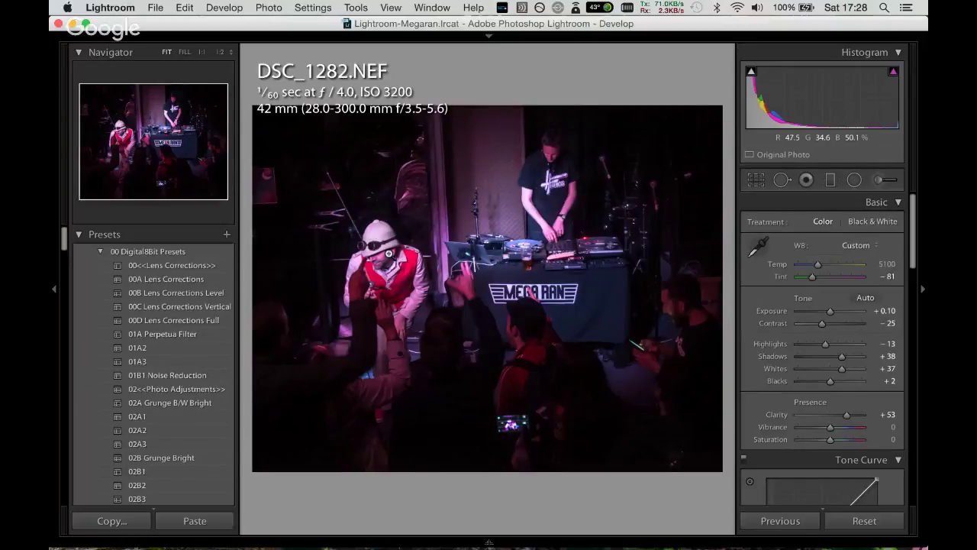
key("Right")
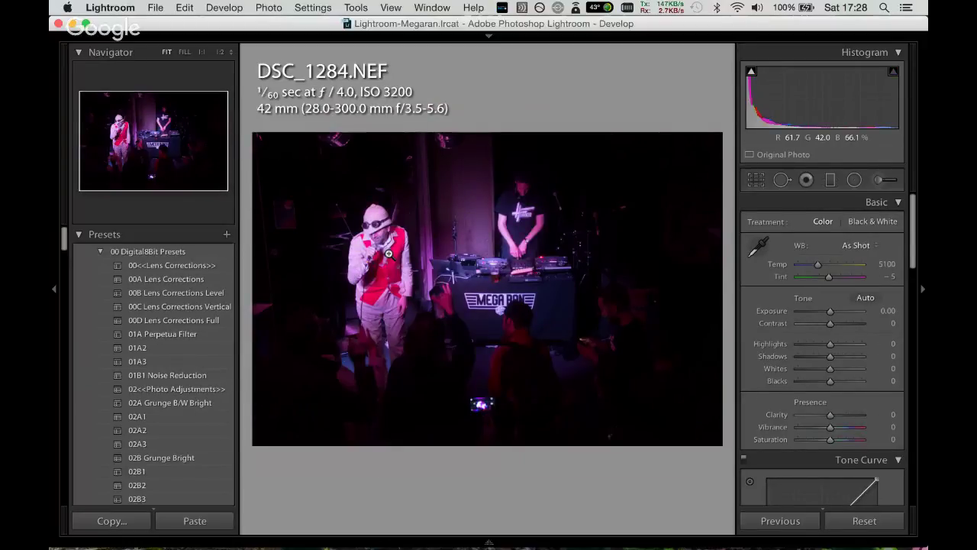
key("Right")
key("Left")
key("Left")
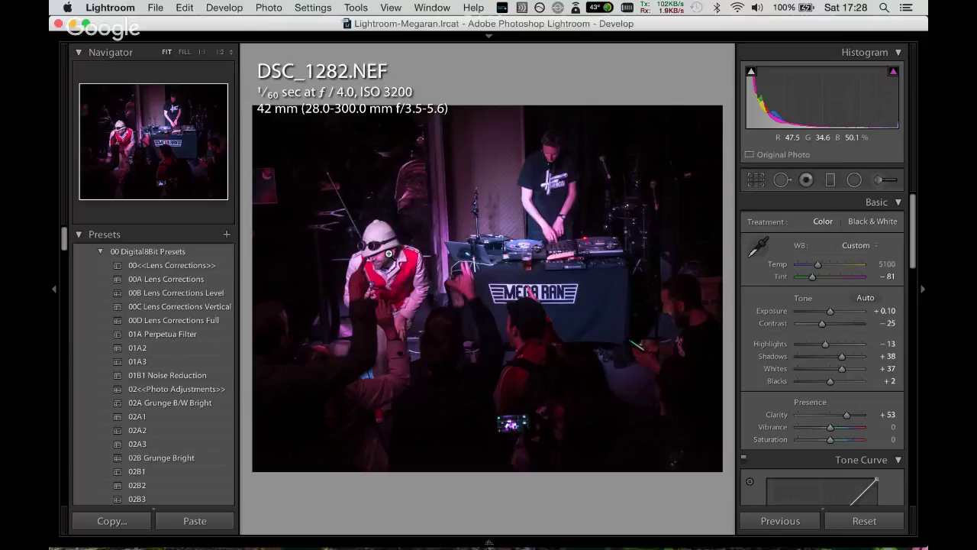
left_click(308, 6)
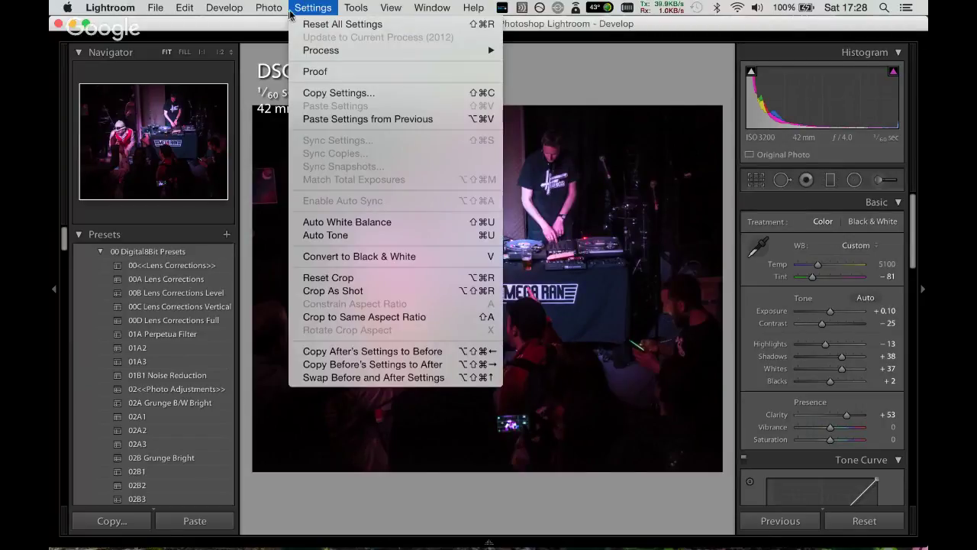
left_click(342, 94)
key("Return")
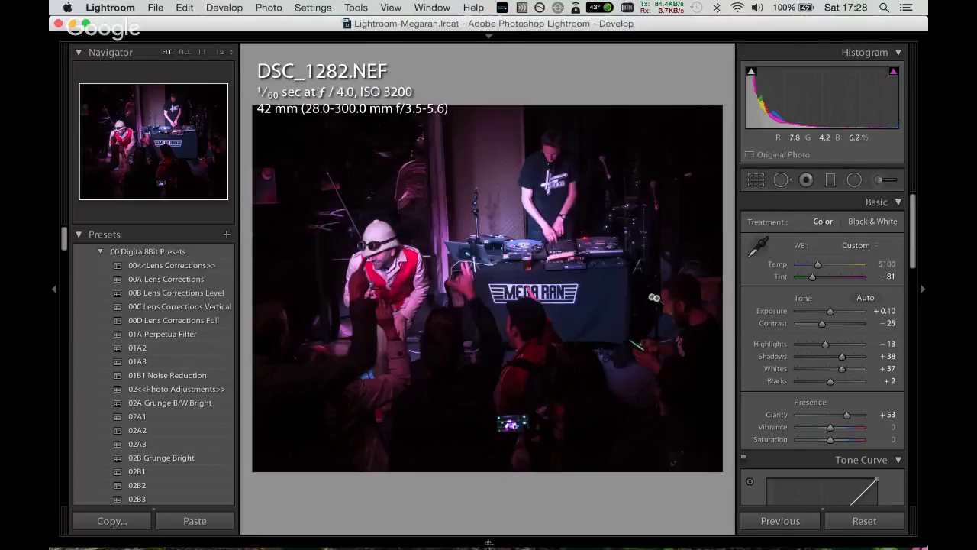
Paste the copied settings onto DSC_1284 and compare it with DSC_1282.
key("Right")
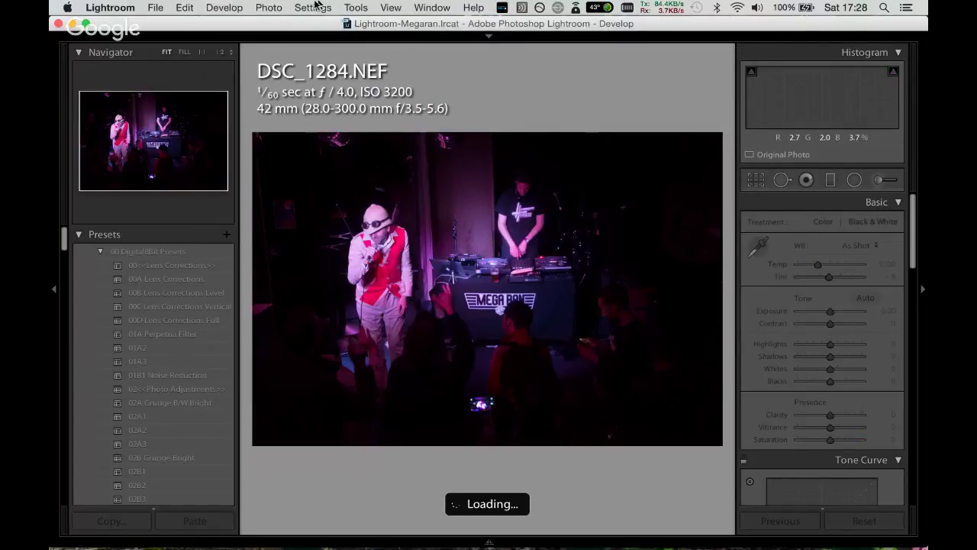
left_click(310, 7)
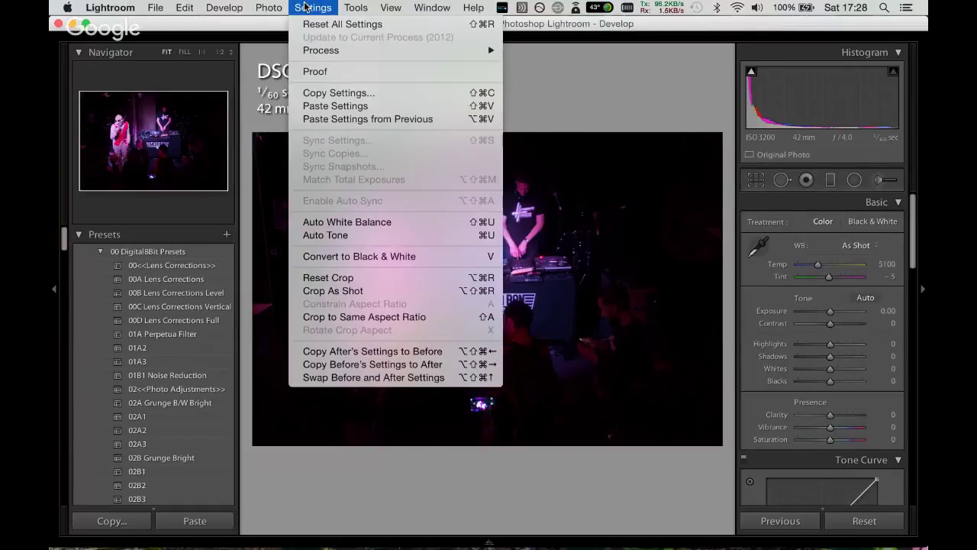
left_click(333, 120)
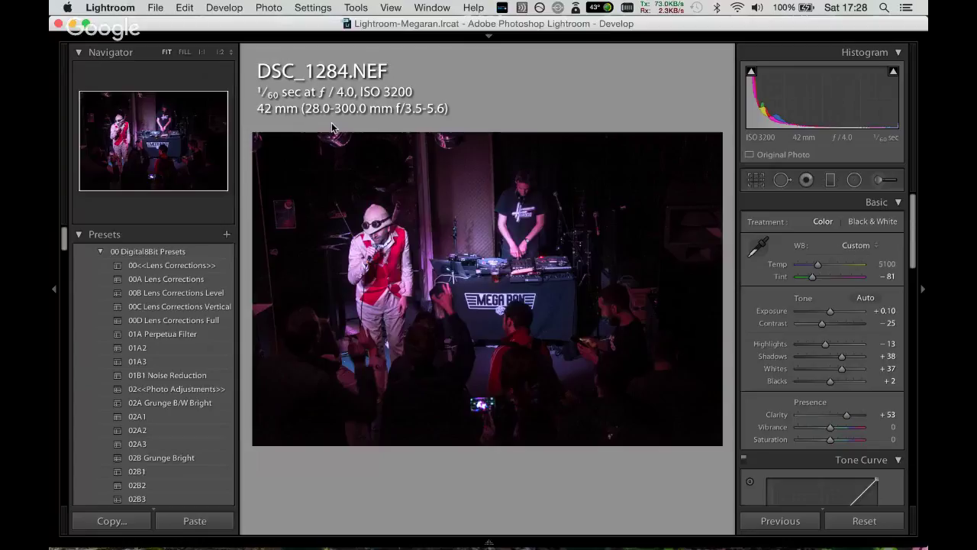
key("u")
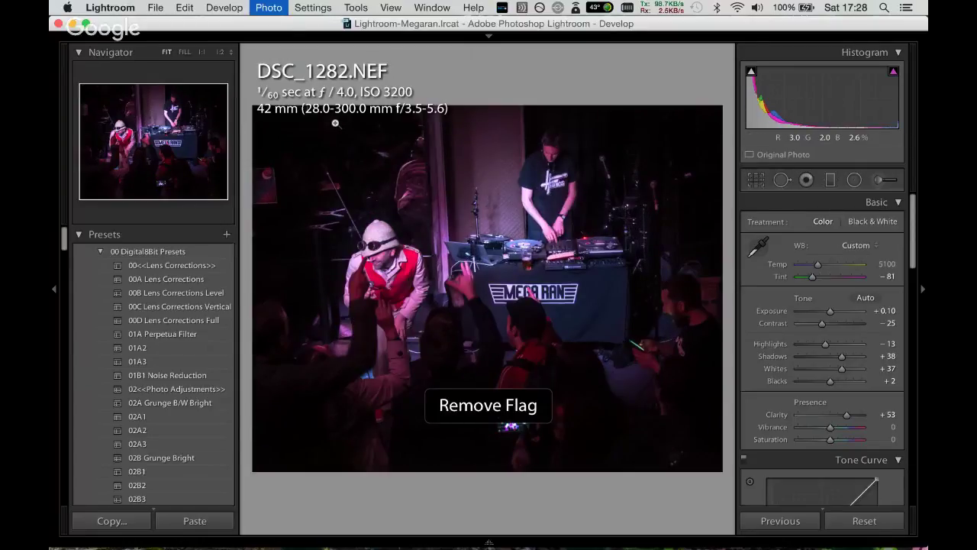
key("Right")
Give DSC_1284 tint −125, vibrance +36, saturation +25 and the 01B1 Noise Reduction preset.
left_click_drag(812, 277, 804, 281)
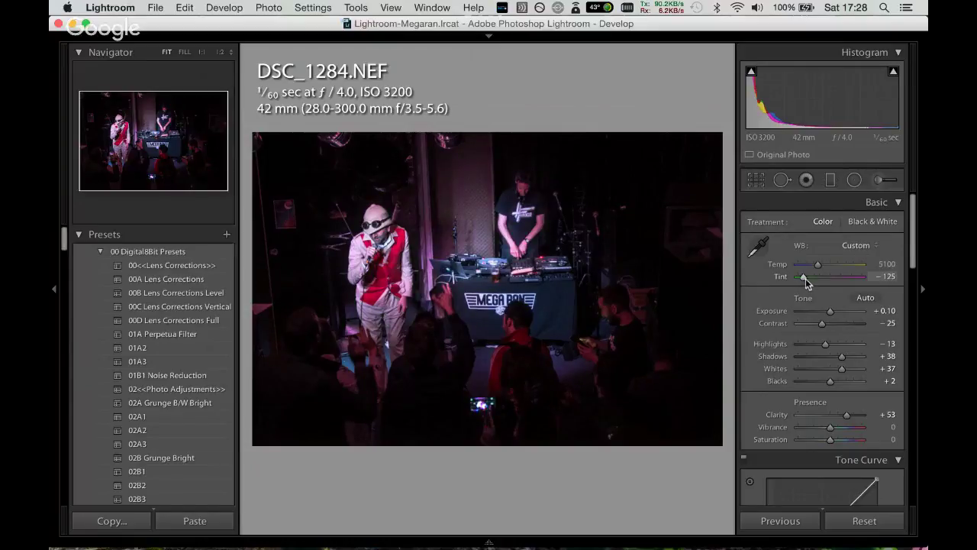
mouse_move(830, 428)
left_mouse_down()
mouse_move(841, 427)
mouse_move(840, 442)
left_mouse_up()
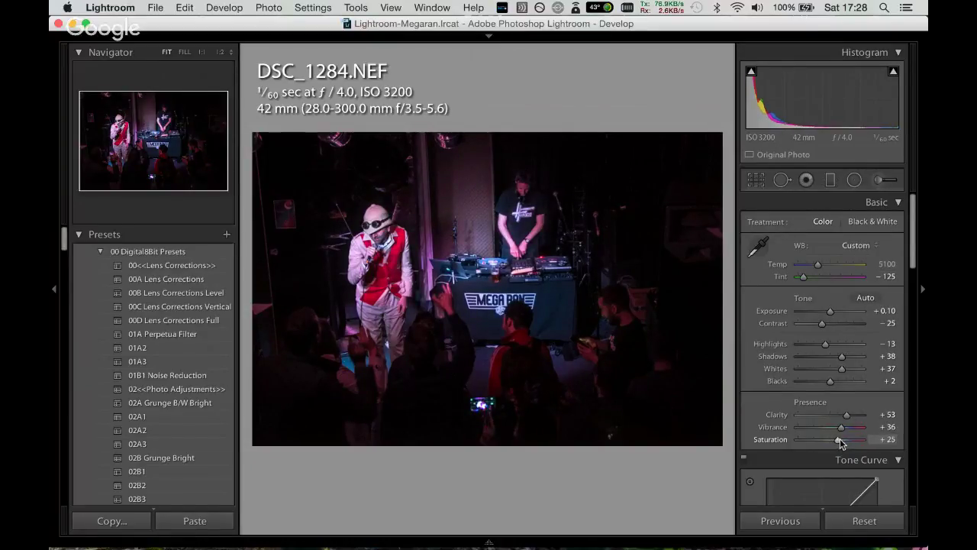
left_click(180, 377)
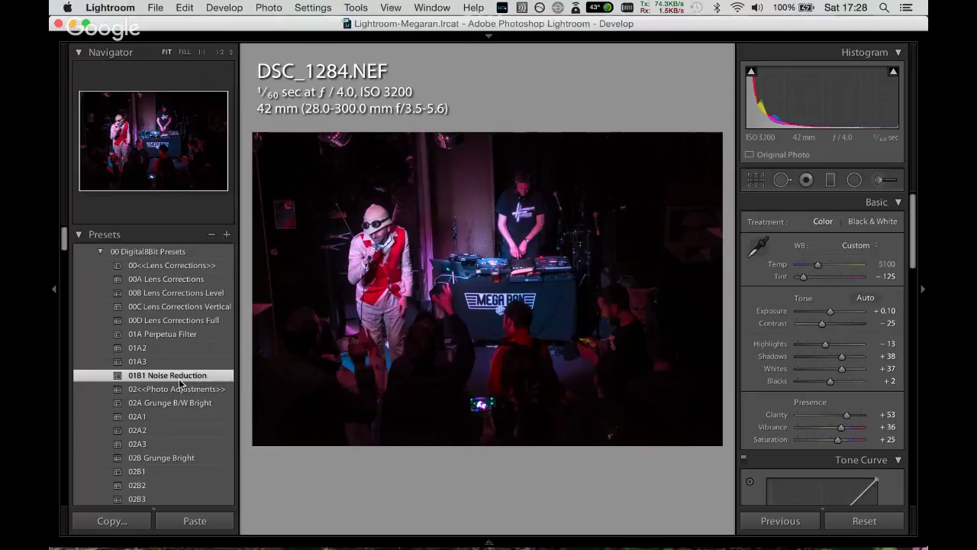
Advance past DSC_1286, removing its flag, to DSC_1289.
key("Right")
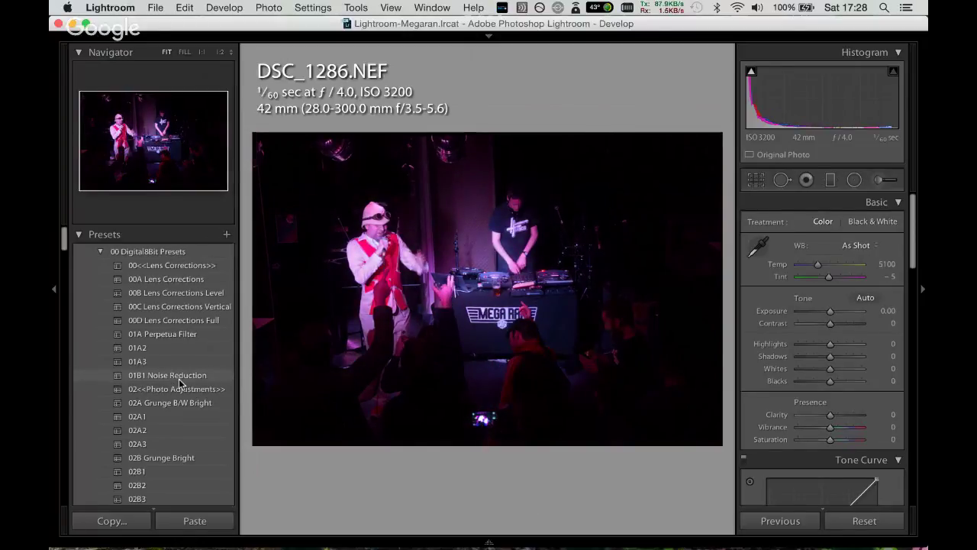
key("u")
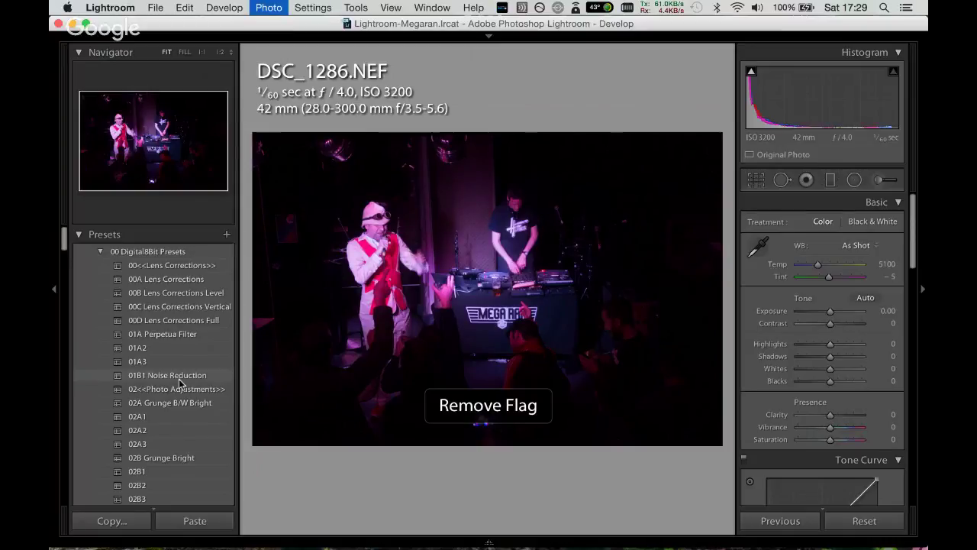
key("Right")
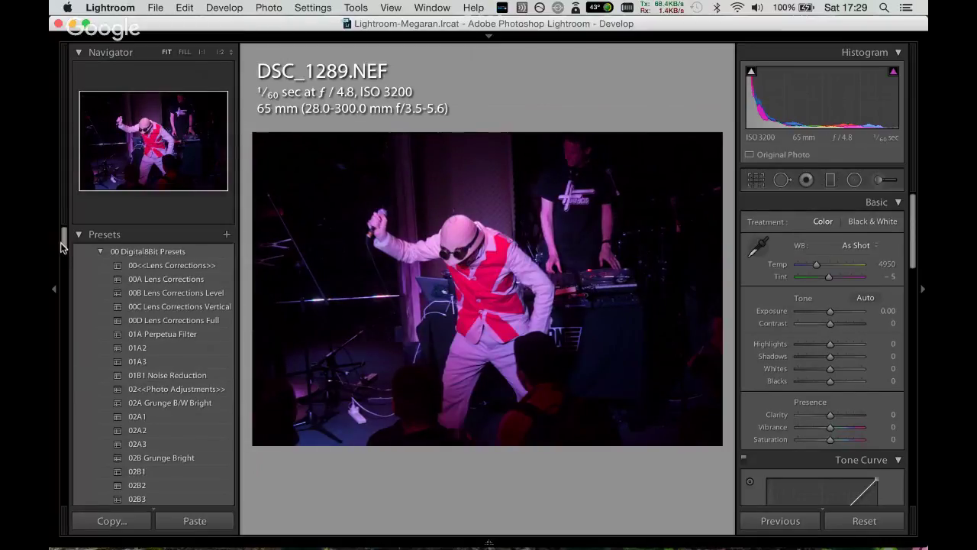
Apply the 02H Quick MAX HDR preset to DSC_1289 and set temp 3641, tint −150.
left_click_drag(64, 244, 65, 262)
scroll(158, 372, "up", 1)
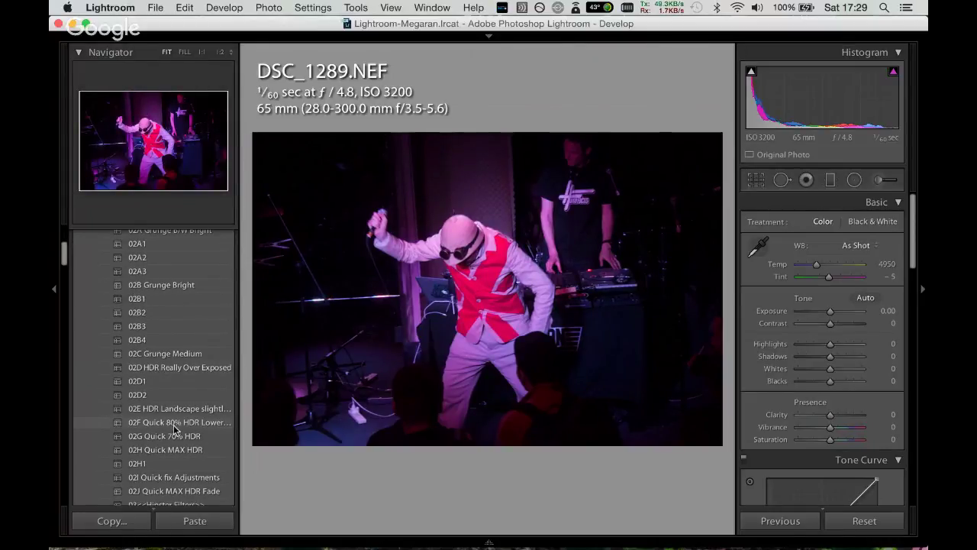
left_click(180, 450)
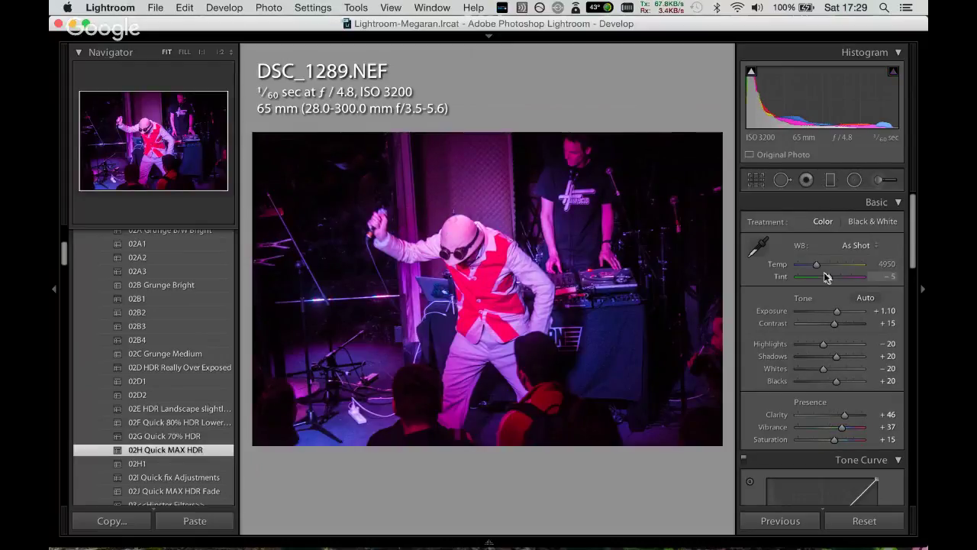
mouse_move(829, 277)
left_mouse_down()
mouse_move(798, 283)
mouse_move(808, 265)
left_mouse_up()
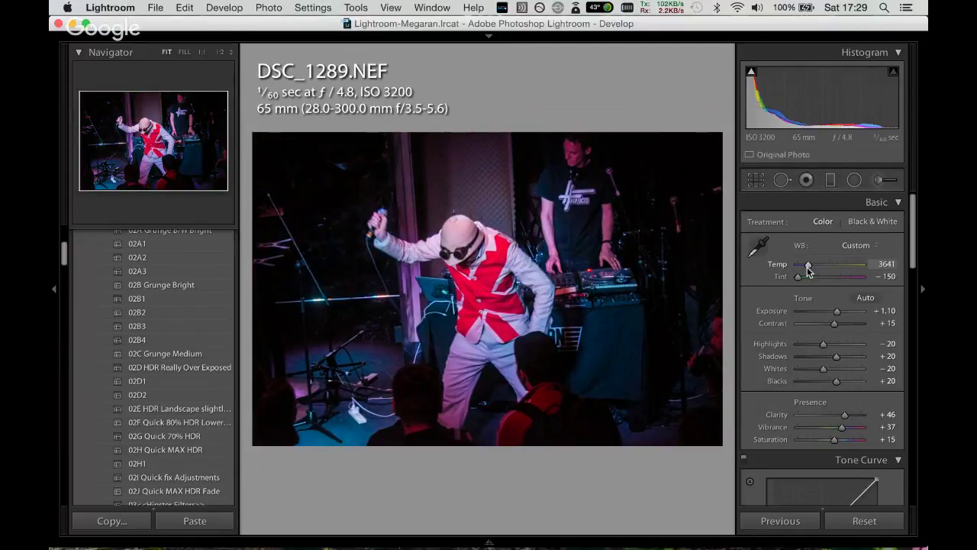
Crop DSC_1289 to 16 x 10 trimmed from the left, then advance to DSC_1293.
left_click(755, 182)
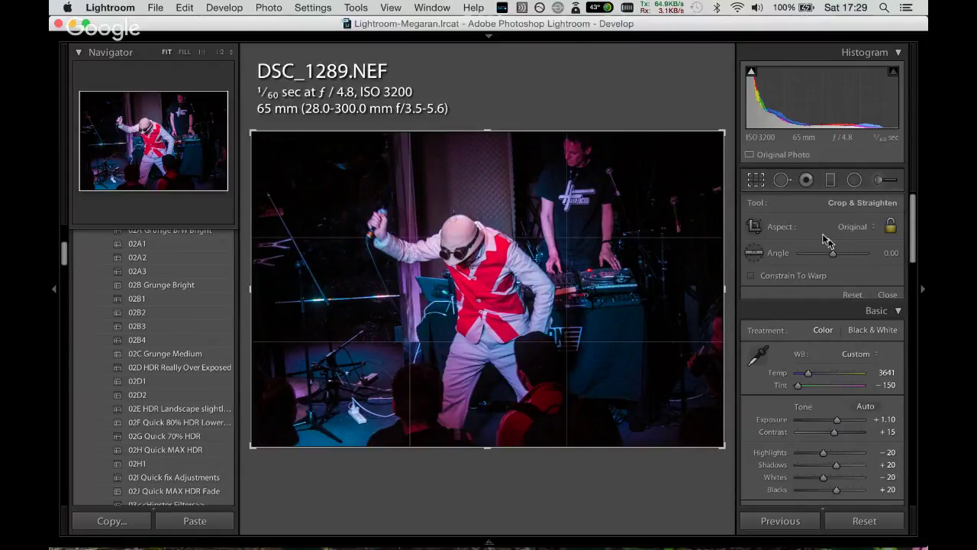
left_click(847, 226)
left_click(847, 327)
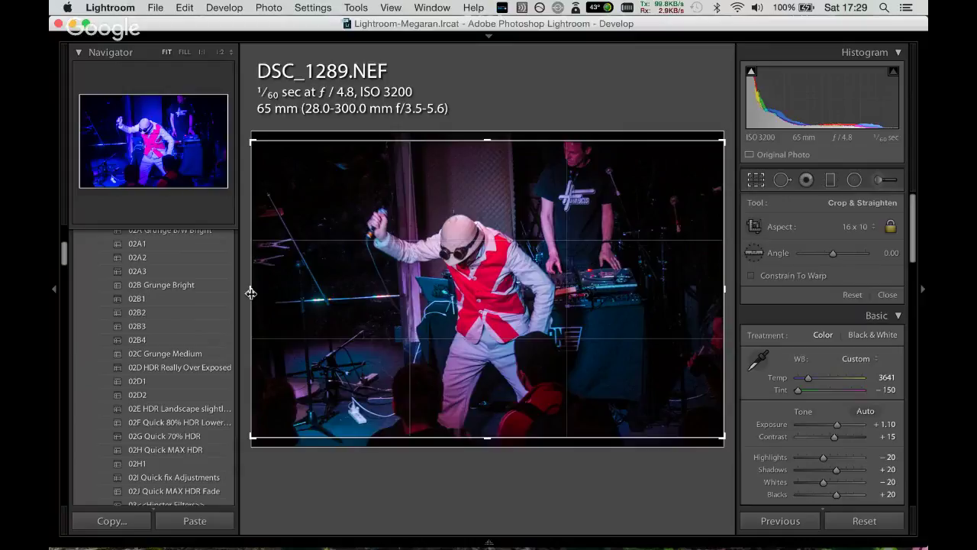
left_click_drag(252, 293, 424, 340)
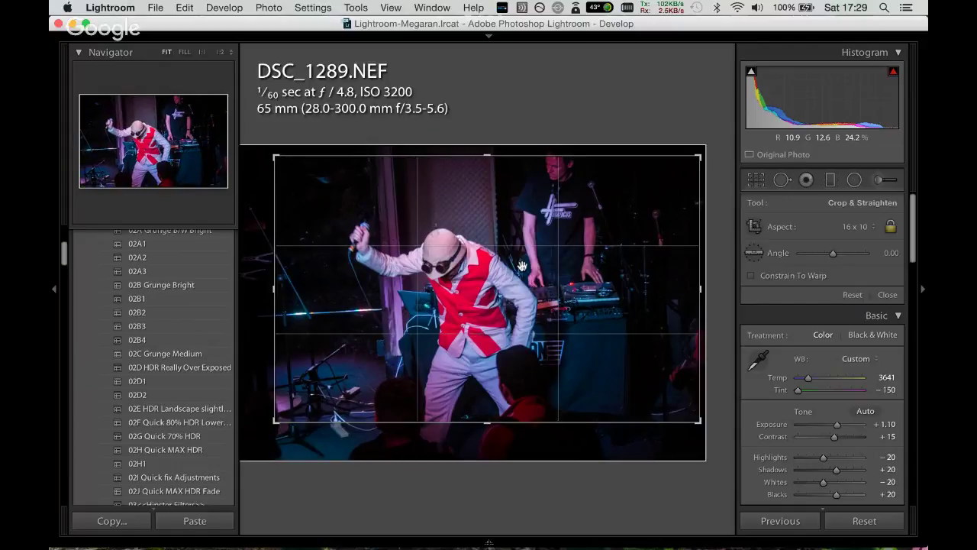
key("Return")
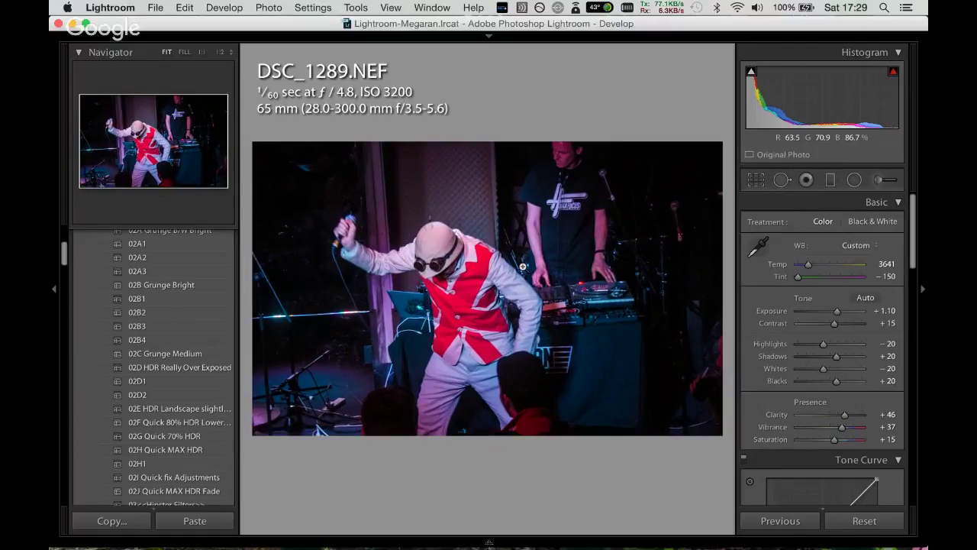
key("Right")
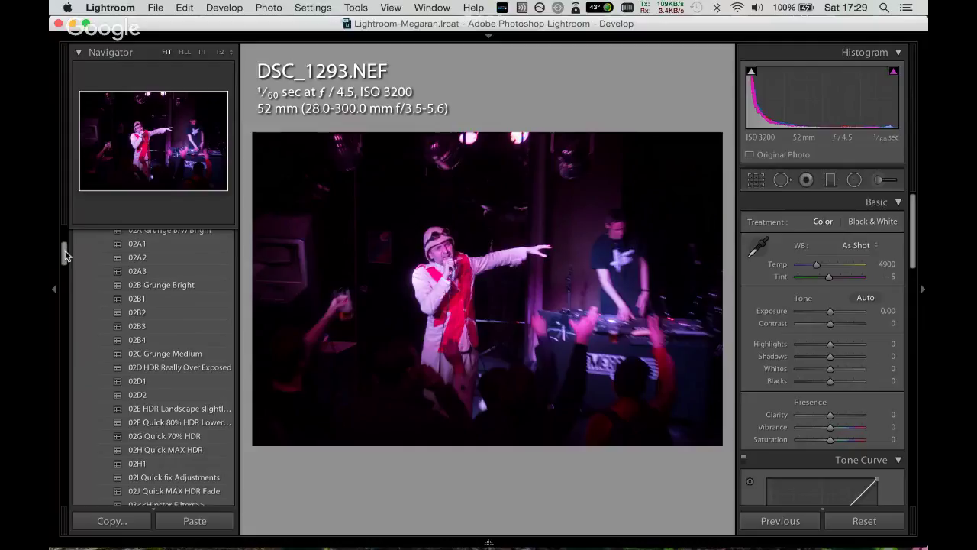
Try the 02A2 black-and-white preset on DSC_1293, undo it, and move to DSC_1322.
left_click_drag(65, 254, 66, 247)
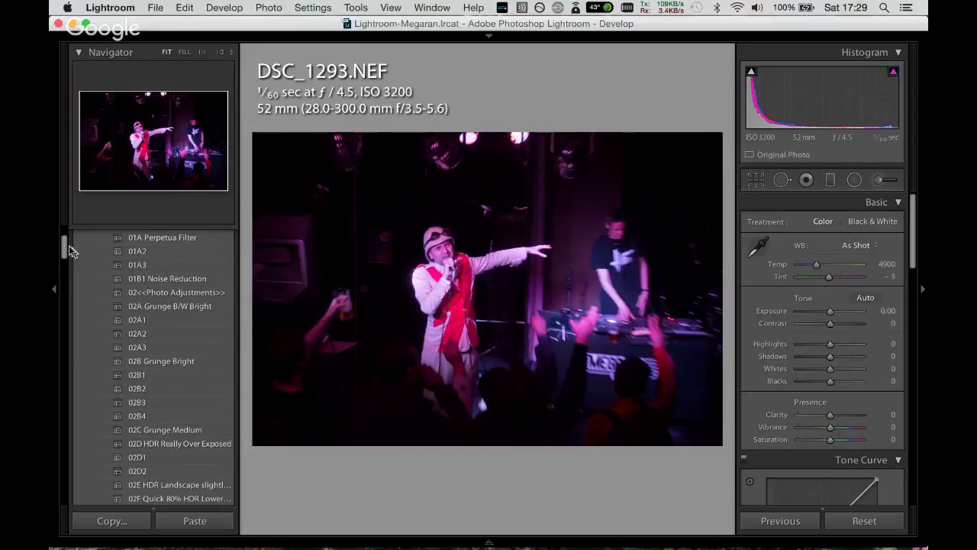
left_click(191, 333)
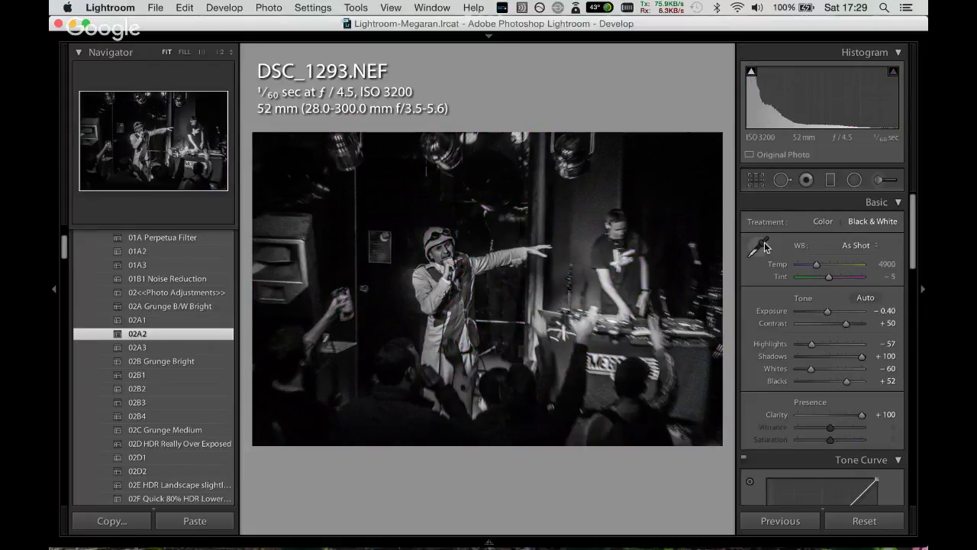
key("ctrl+z")
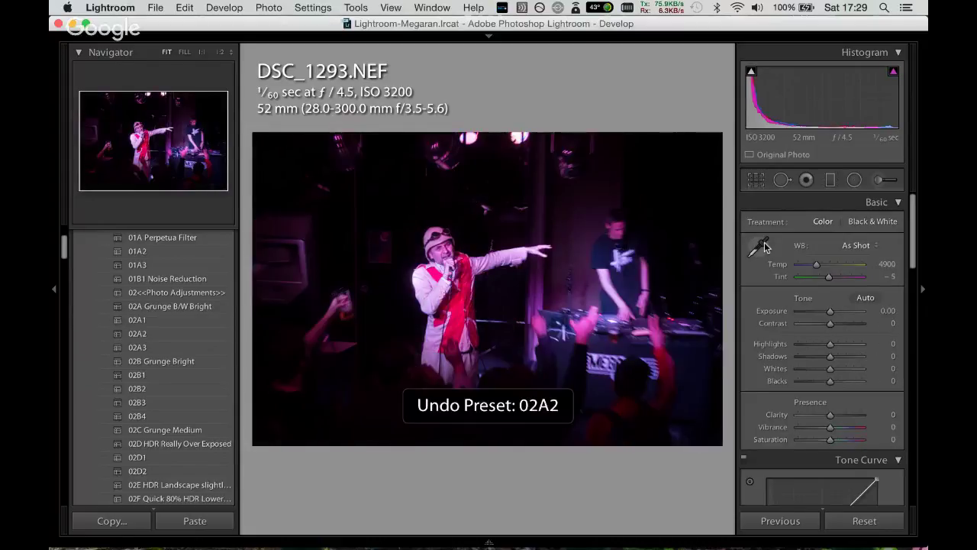
key("u")
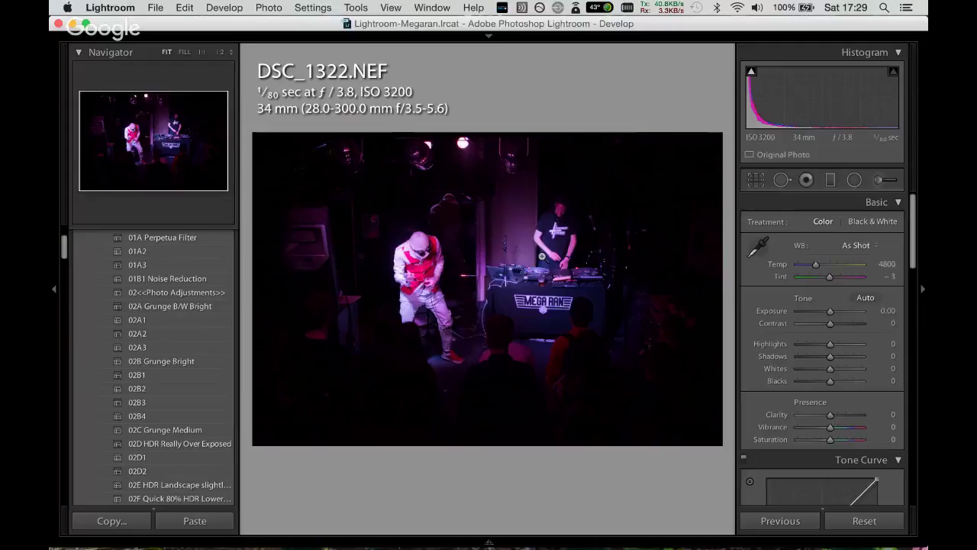
Crop DSC_1322 in from the bottom-left and top-right corners and commit it.
key("r")
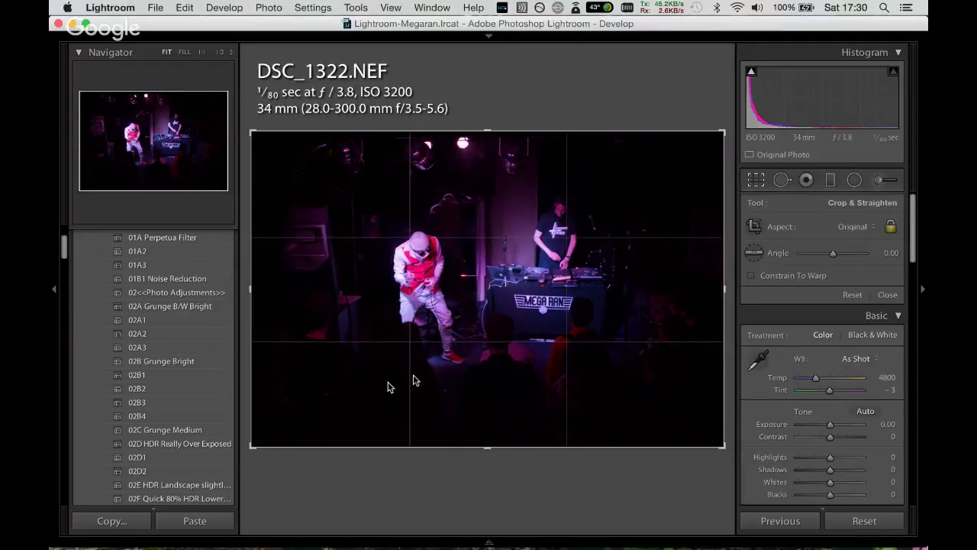
left_click_drag(252, 447, 335, 388)
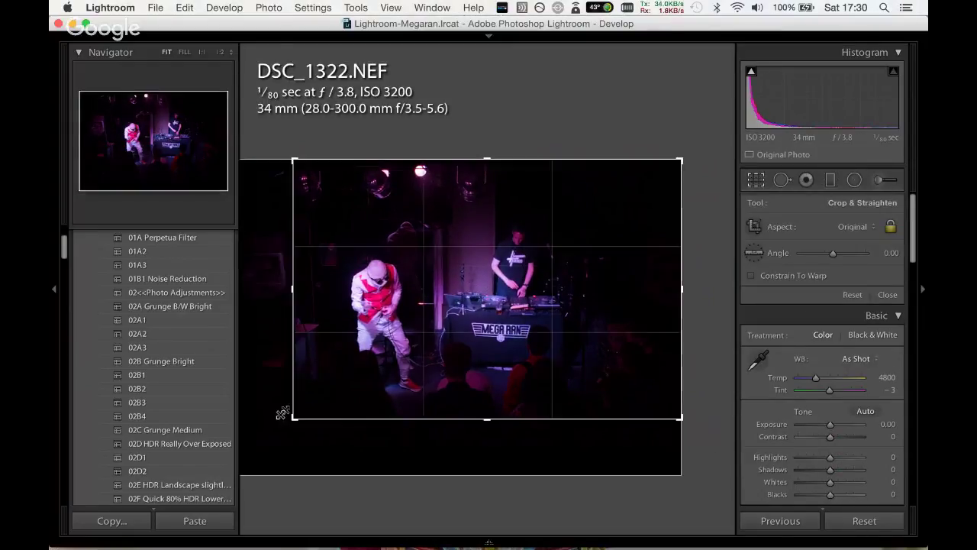
left_click_drag(281, 413, 347, 382)
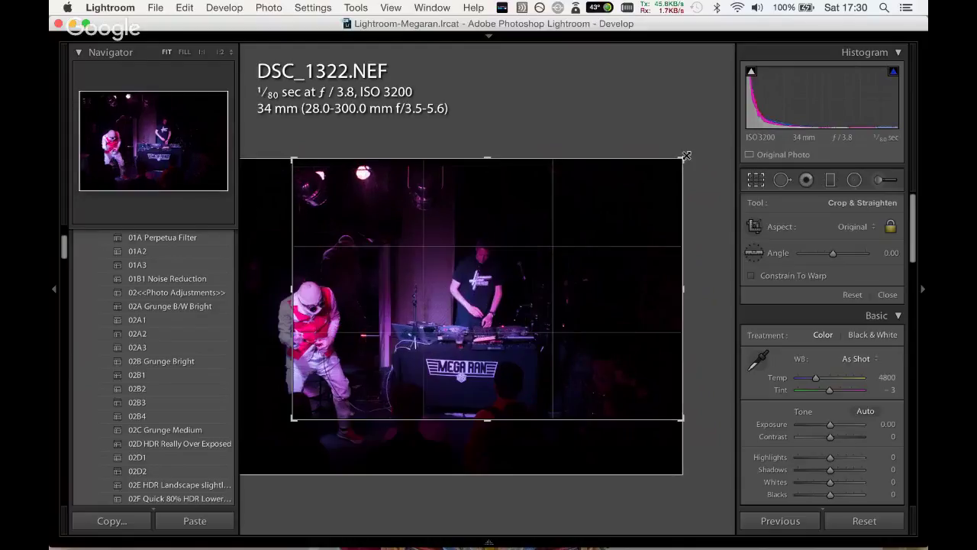
key("super+z")
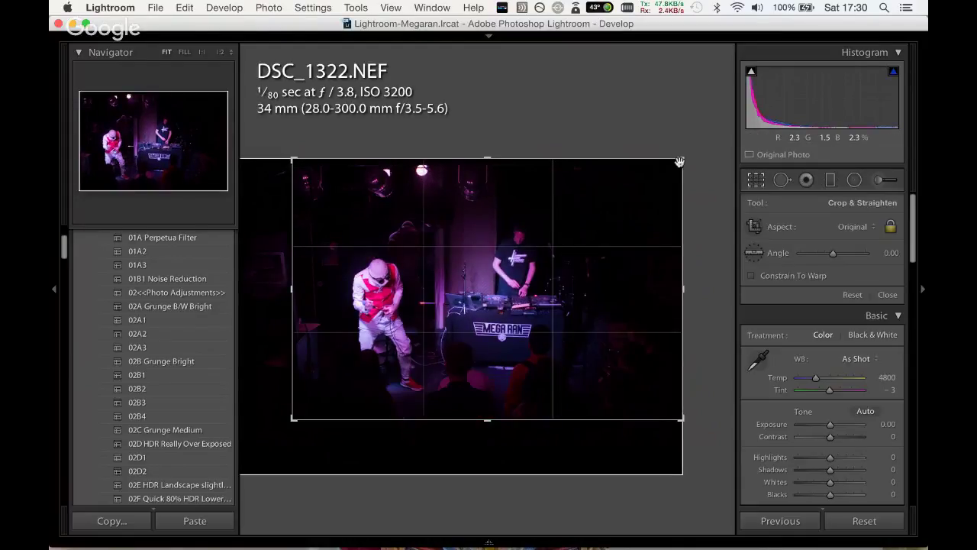
left_click_drag(680, 162, 610, 206)
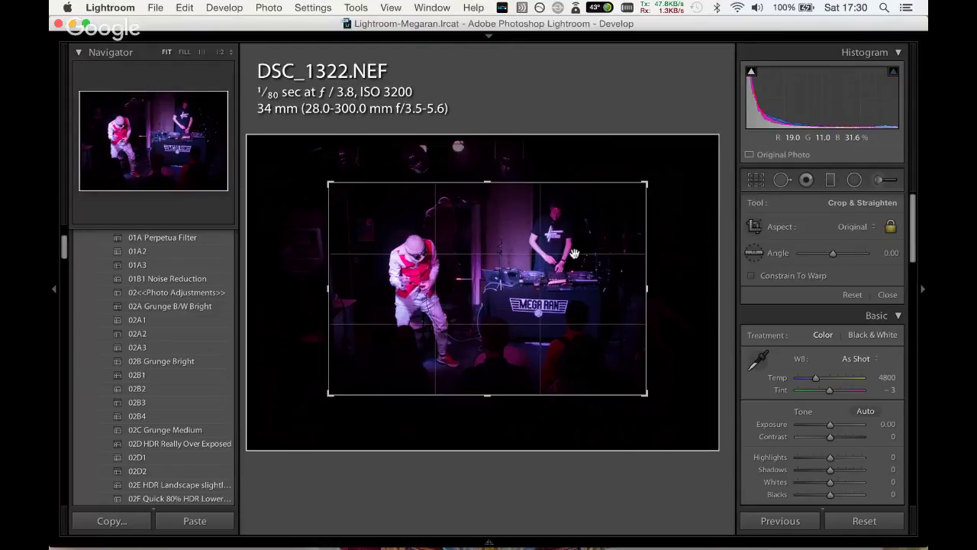
key("Return")
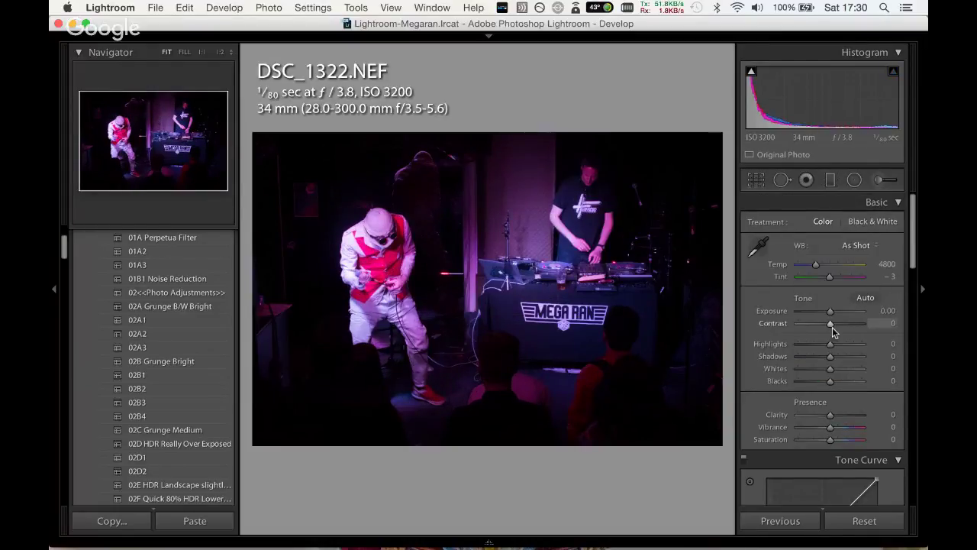
Auto-tone DSC_1322, set tint −150, exposure +0.95, clarity +33, apply 01B1 Noise Reduction, then advance to DSC_1327.
left_click(865, 297)
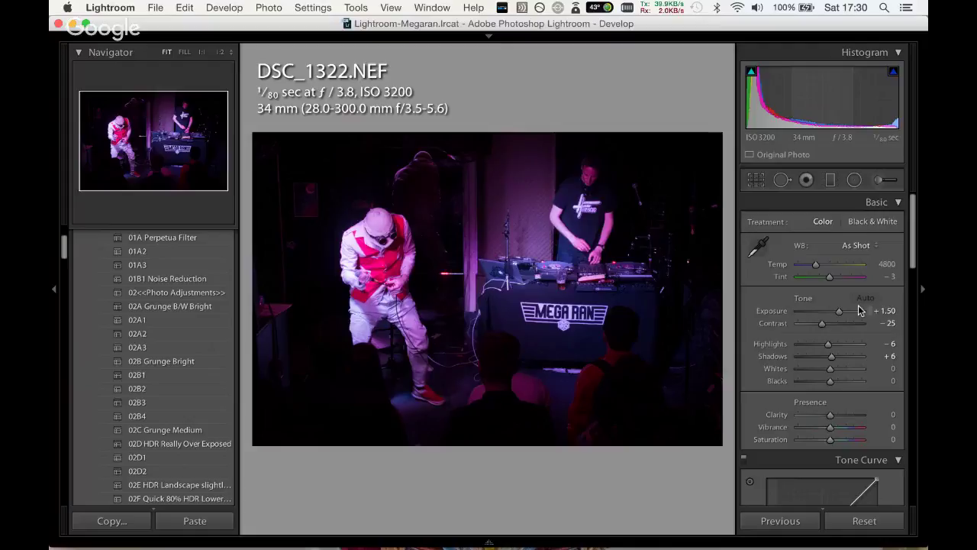
left_click_drag(830, 276, 794, 279)
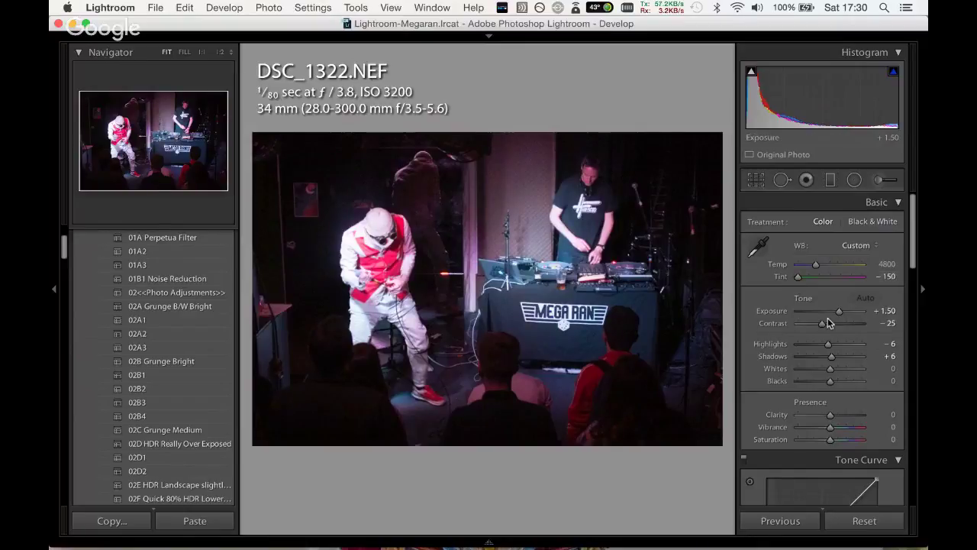
left_click_drag(830, 414, 840, 415)
left_click_drag(839, 311, 833, 324)
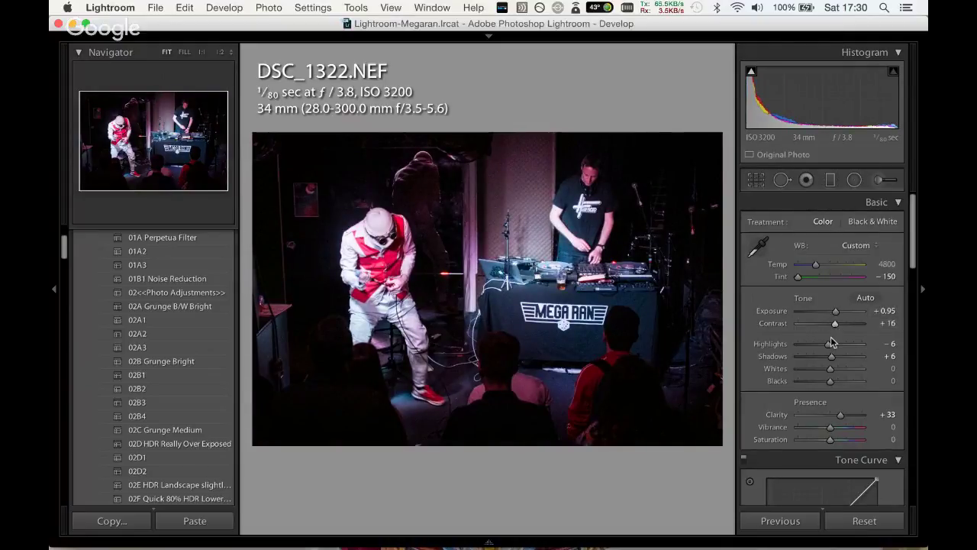
left_click(182, 279)
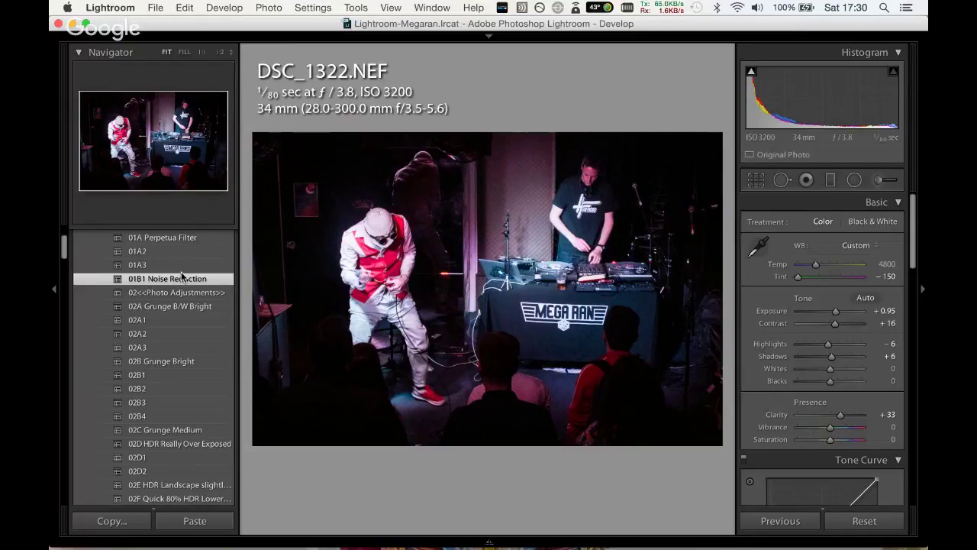
key("Right")
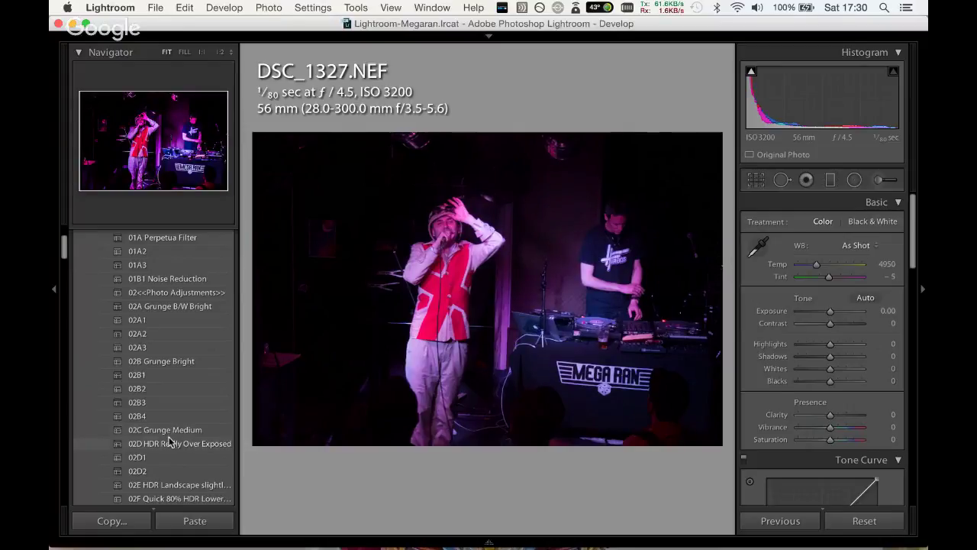
Apply the 03G3 black-and-white preset to DSC_1327 from further down the Presets list.
scroll(169, 442, "down", 3)
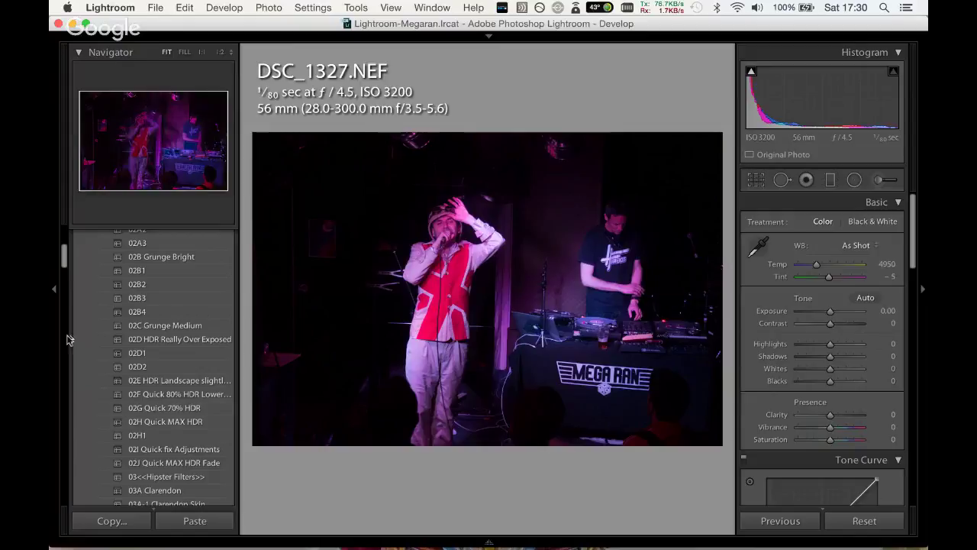
scroll(68, 263, "down", 5)
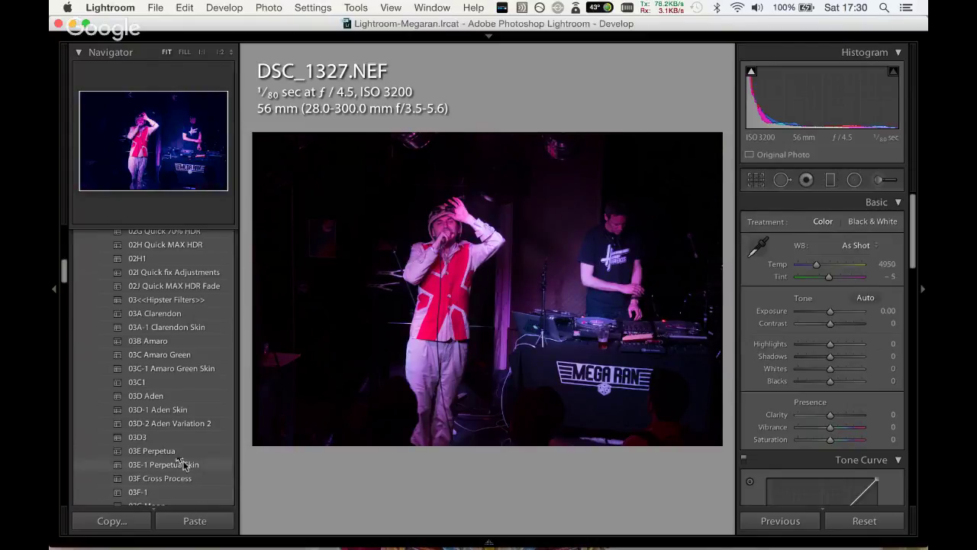
scroll(179, 451, "down", 1)
scroll(172, 435, "down", 3)
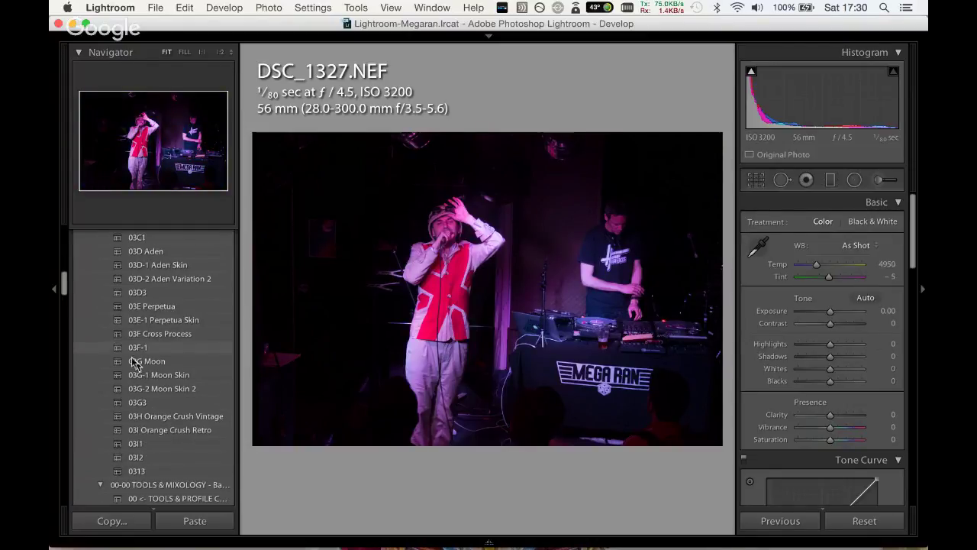
left_click(165, 406)
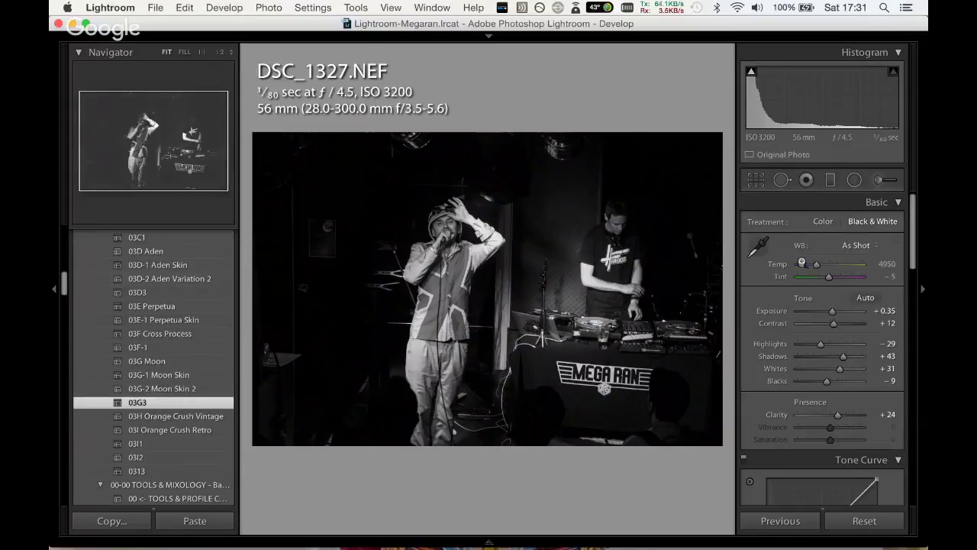
Set contrast +48, clarity +50, exposure +0.95 and whites −5, and deepen the blacks.
left_click_drag(833, 323, 845, 325)
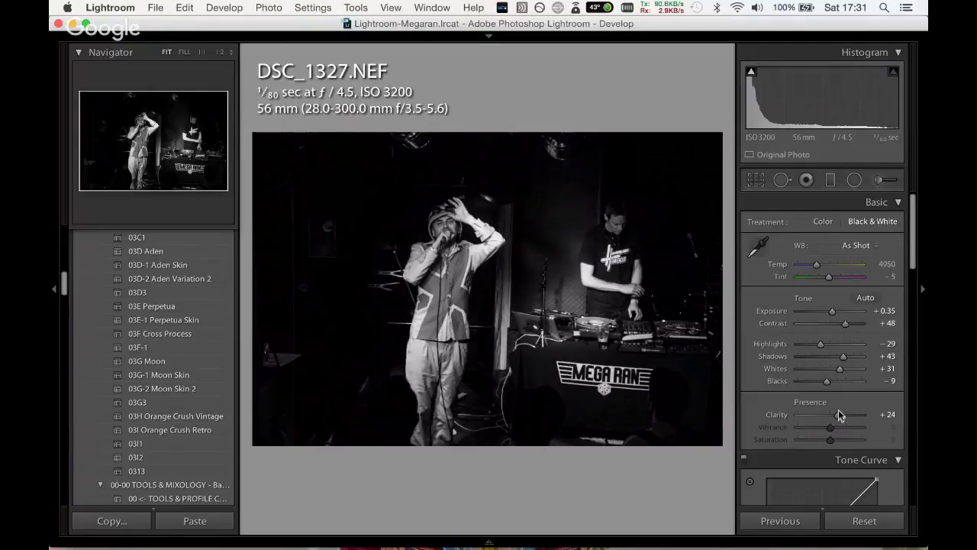
mouse_move(839, 413)
left_mouse_down()
mouse_move(863, 401)
mouse_move(846, 415)
left_mouse_up()
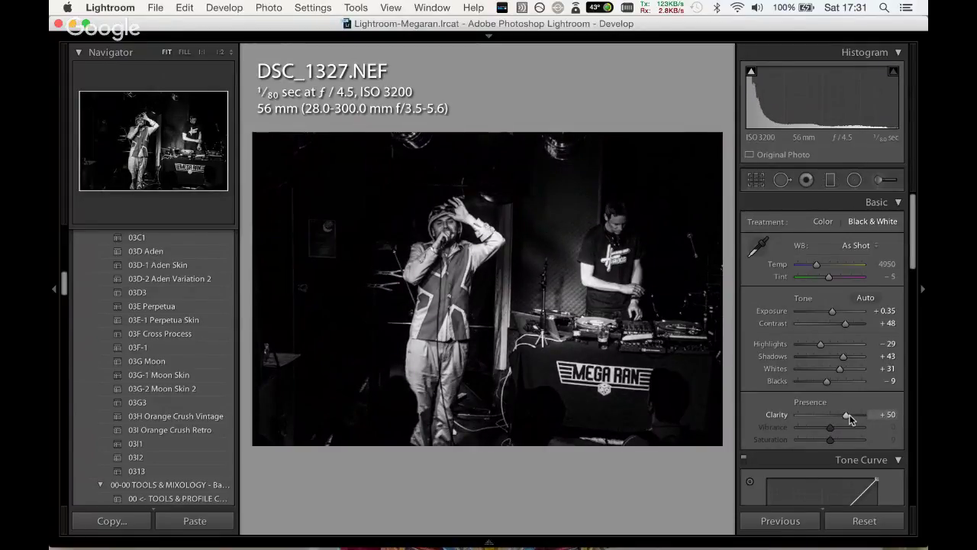
left_click_drag(832, 311, 835, 312)
mouse_move(820, 344)
left_mouse_down()
mouse_move(805, 345)
mouse_move(818, 343)
left_mouse_up()
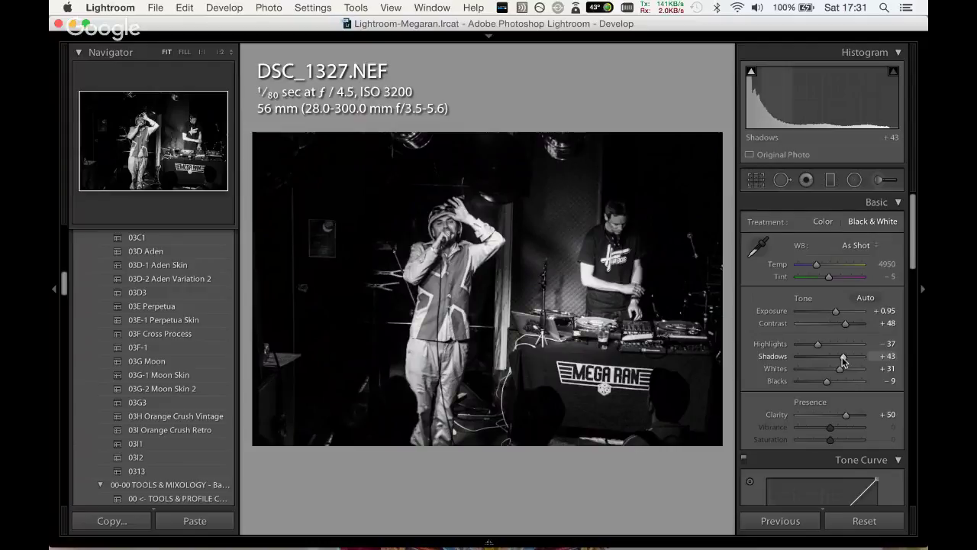
mouse_move(841, 368)
left_mouse_down()
mouse_move(830, 368)
mouse_move(831, 343)
left_mouse_up()
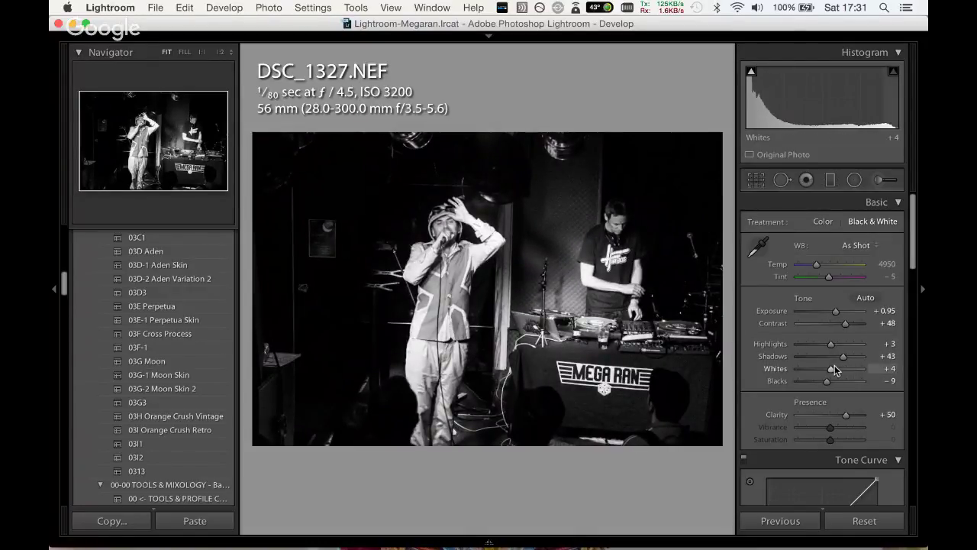
left_click(835, 369)
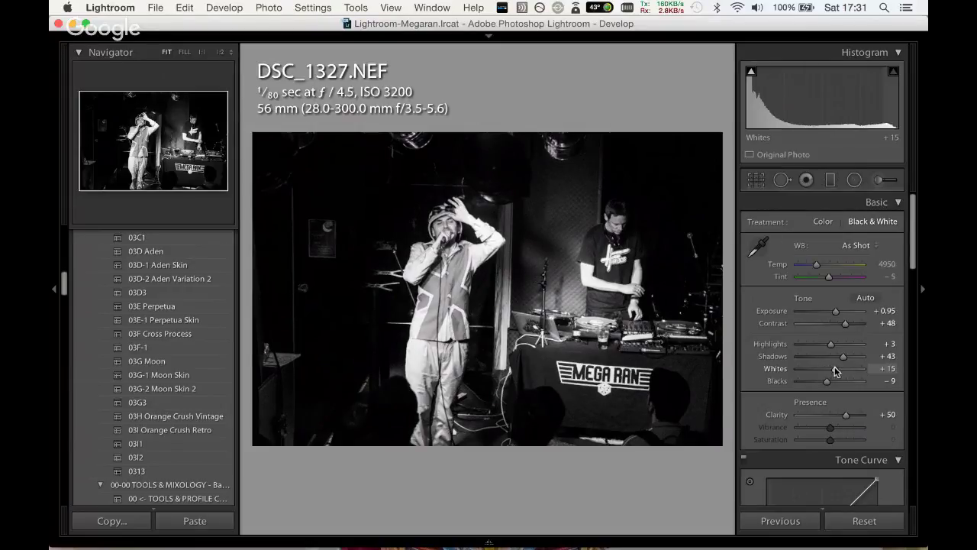
left_click_drag(835, 371, 829, 368)
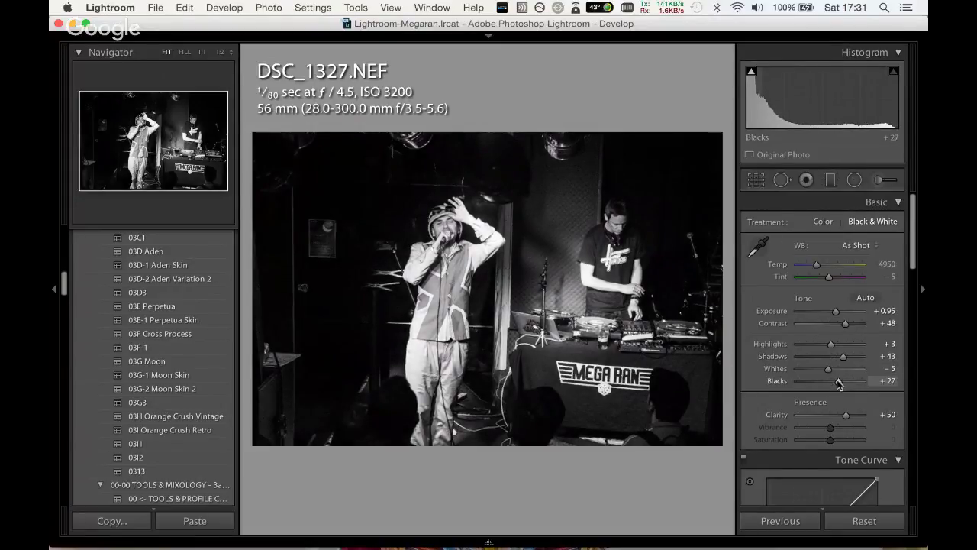
left_click_drag(828, 381, 815, 382)
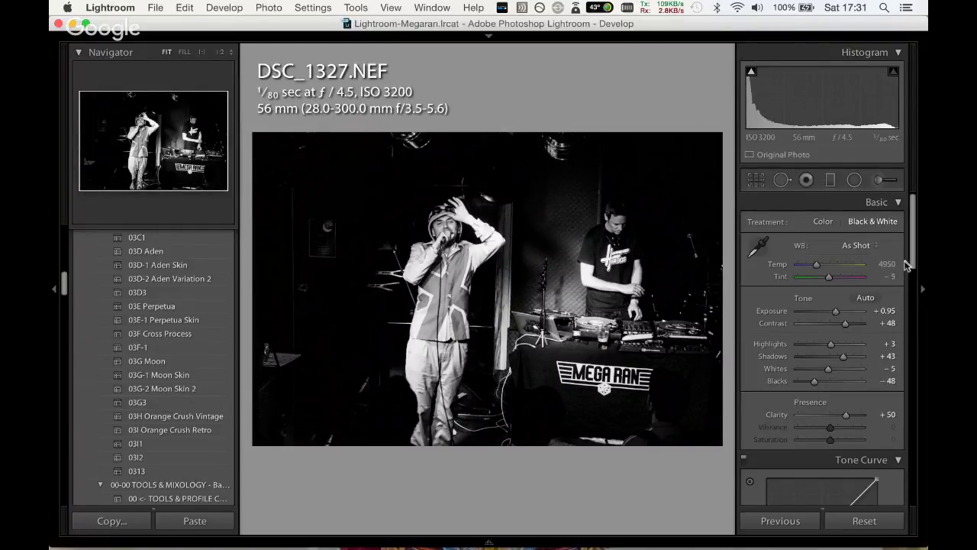
Rebalance the black-and-white mix to orange +23, aqua −26 and blue −28.
left_click_drag(911, 264, 916, 355)
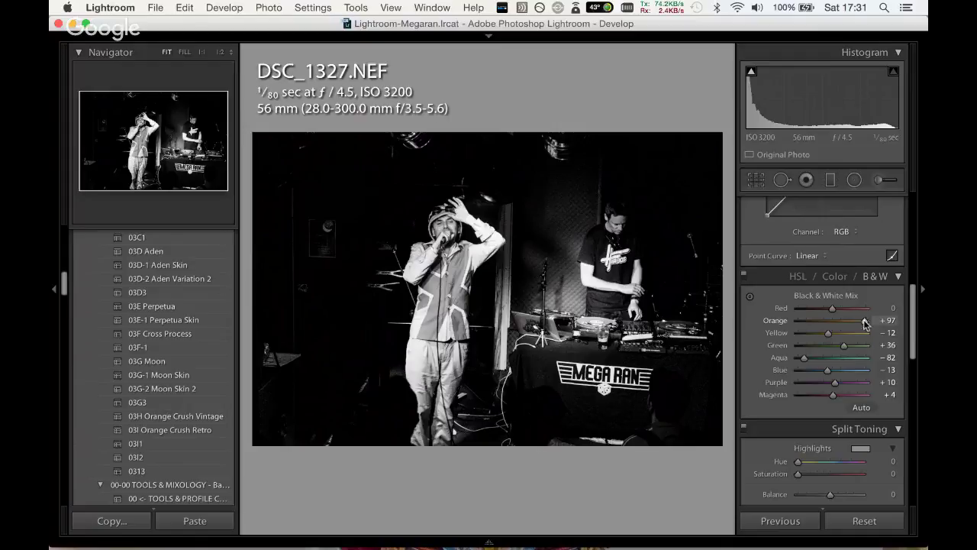
mouse_move(846, 321)
left_mouse_down()
mouse_move(833, 321)
mouse_move(840, 329)
left_mouse_up()
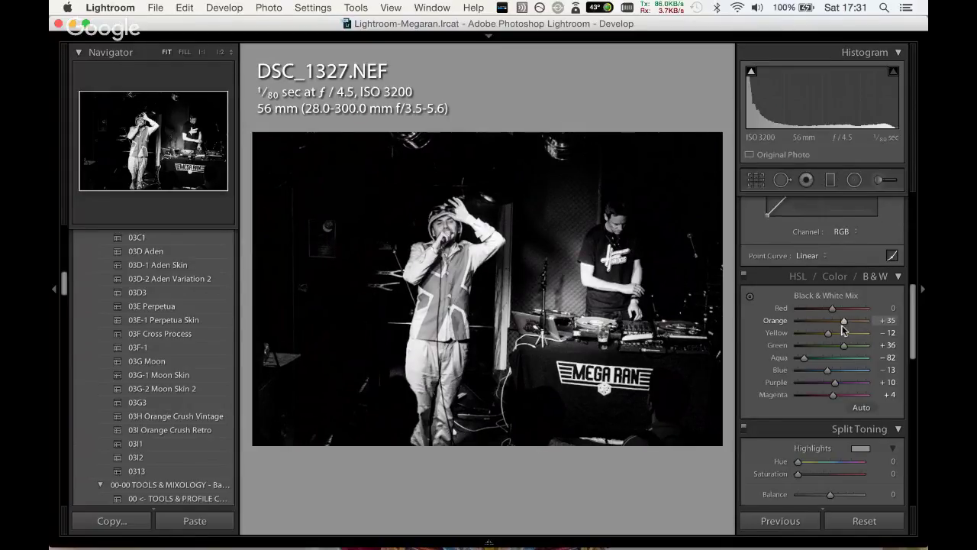
mouse_move(804, 357)
left_mouse_down()
mouse_move(823, 358)
mouse_move(823, 374)
left_mouse_up()
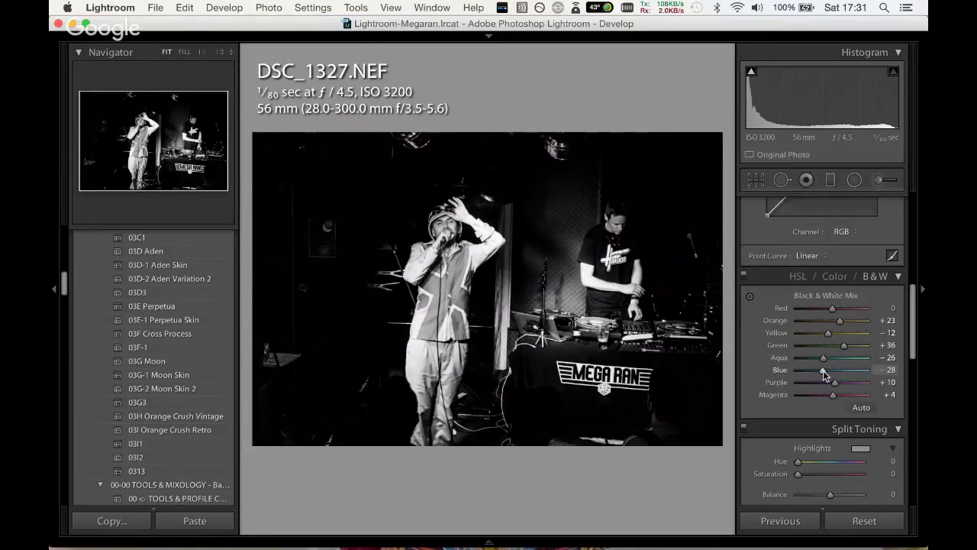
Crop DSC_1327 tighter around the rapper and the DJ table.
left_click(755, 180)
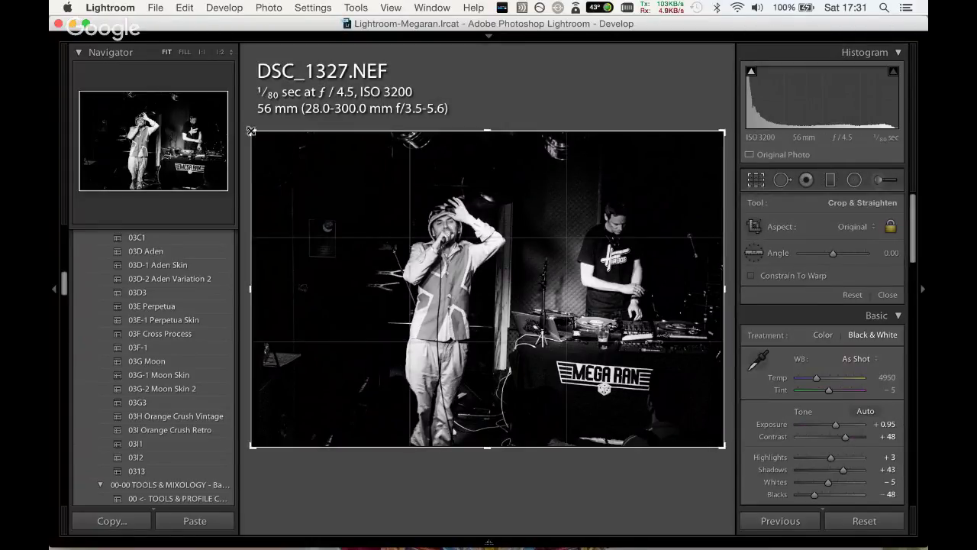
left_click_drag(252, 132, 306, 168)
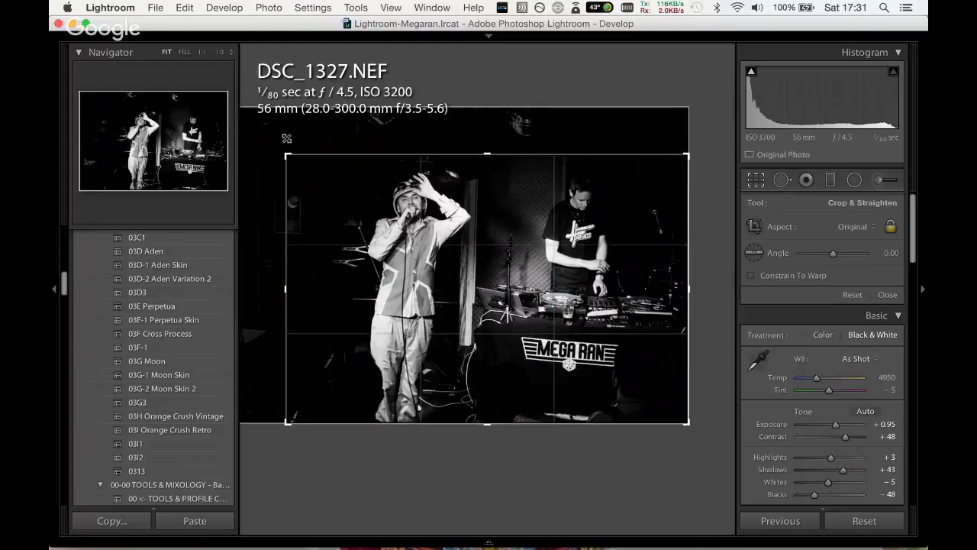
left_click_drag(418, 256, 419, 264)
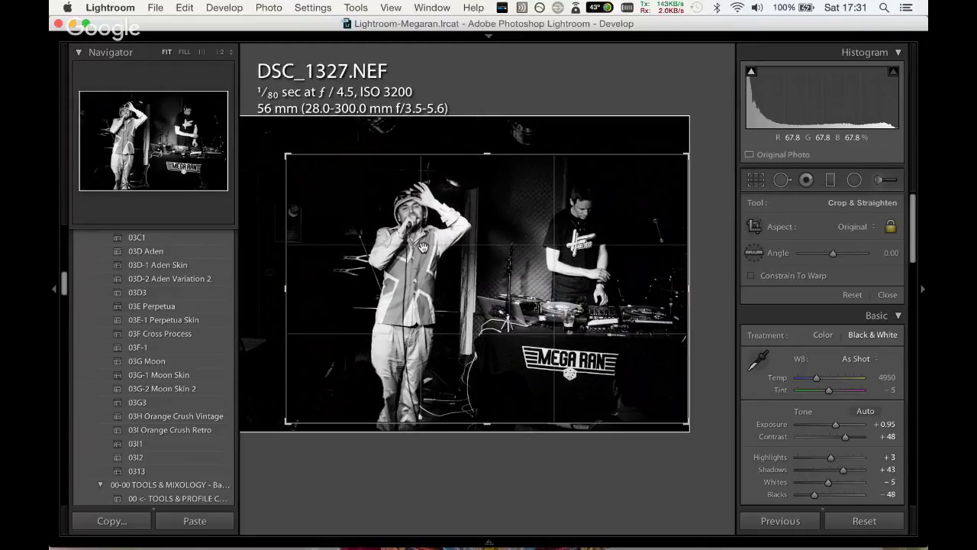
key("Return")
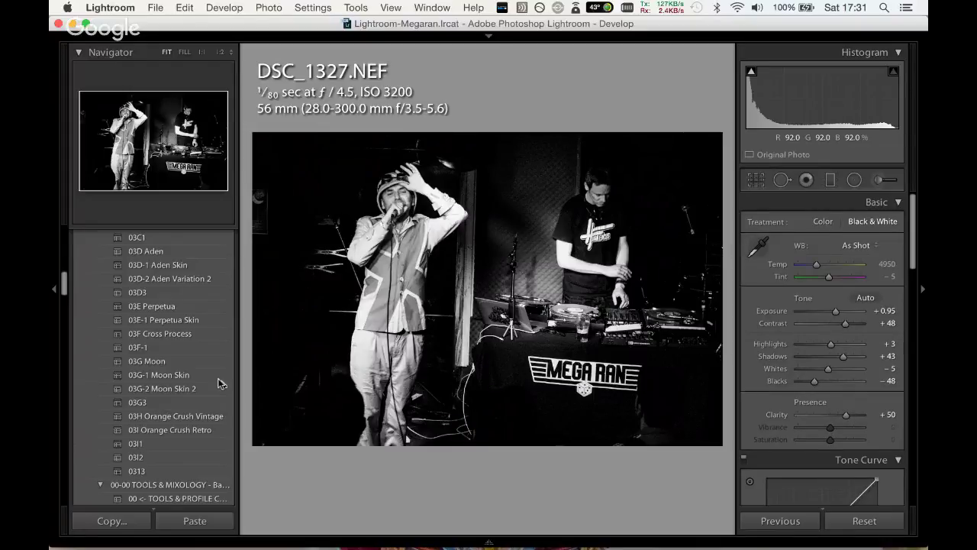
Apply the 01B1 Noise Reduction preset to DSC_1327.
scroll(217, 367, "up", 10)
scroll(213, 320, "up", 10)
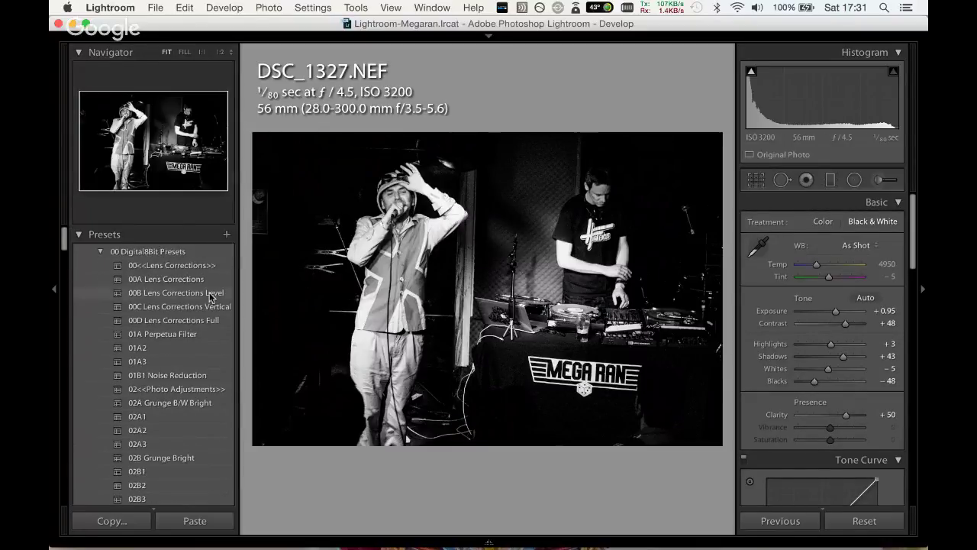
left_click(211, 371)
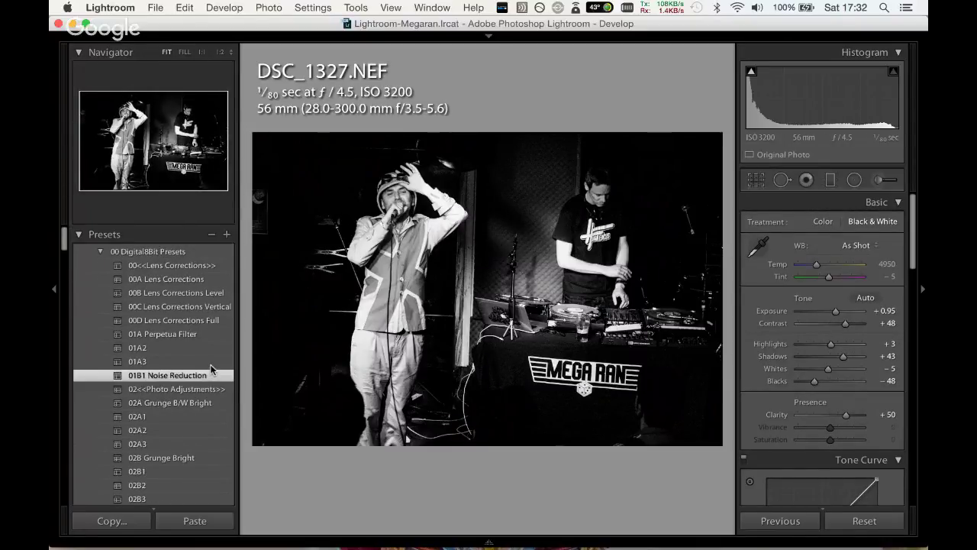
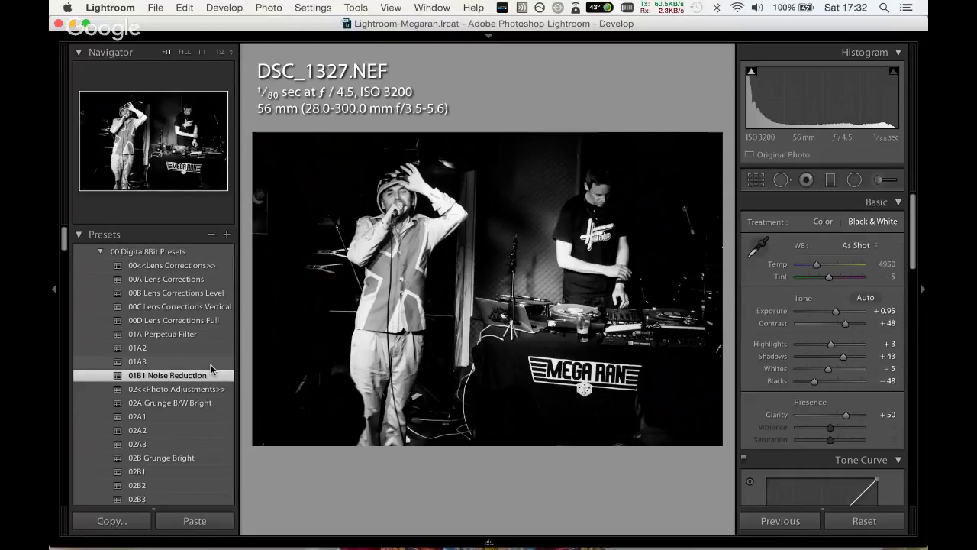
Move to DSC_1328 and apply Auto tone, giving Exposure +2.75 and Contrast -25.
key("Right")
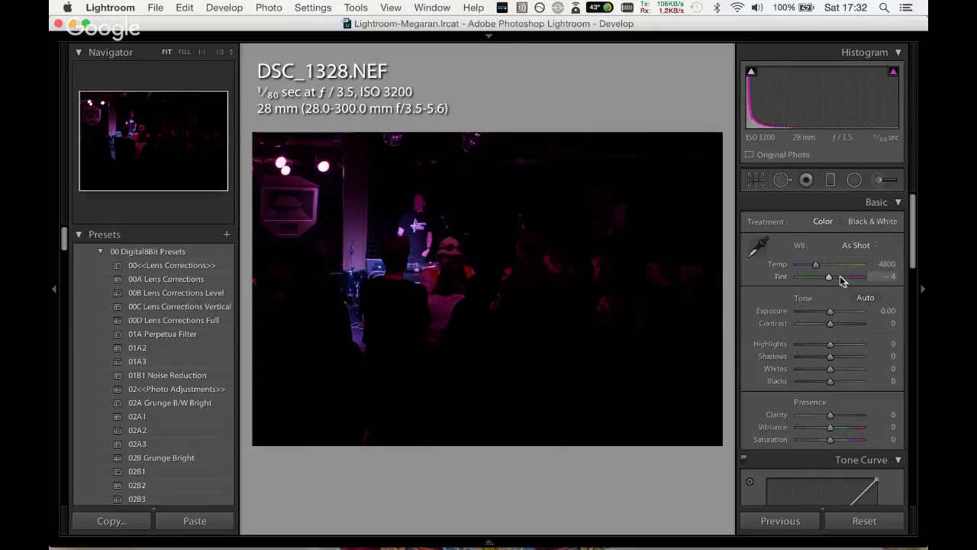
left_click(861, 297)
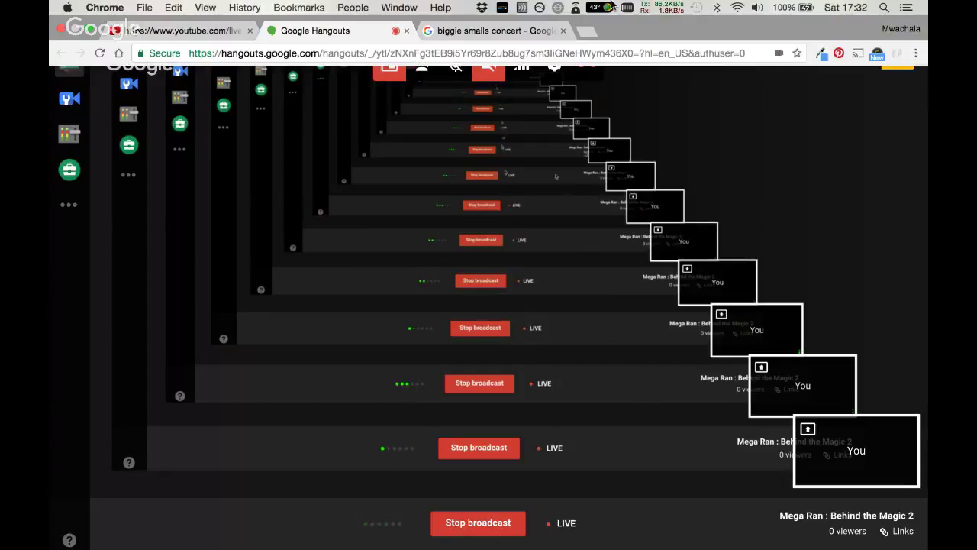
Check the Hangouts broadcast's YouTube live chat in Chrome, then return to Lightroom.
left_click(219, 32)
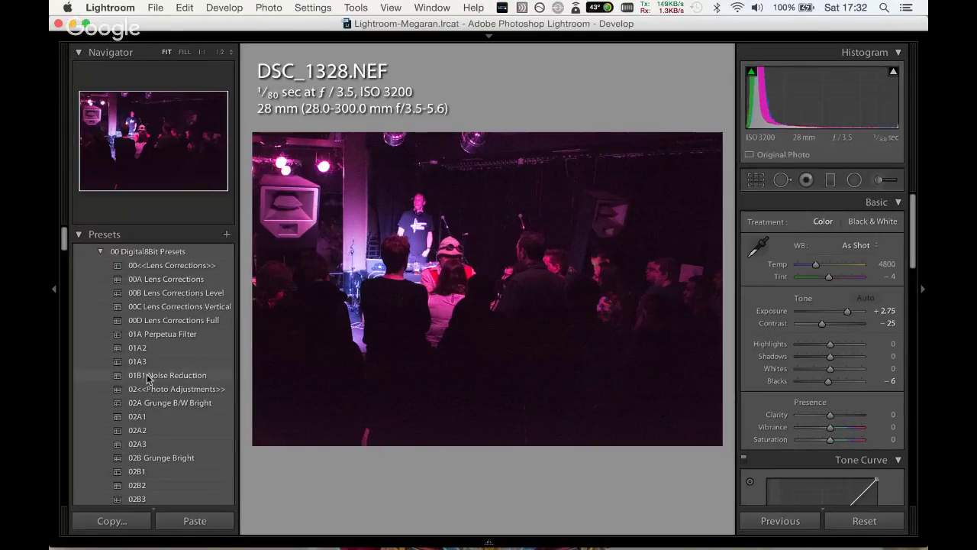
Apply the 02A Grunge B/W Bright and 01B1 Noise Reduction presets, then raise Shadows to +100.
left_click(175, 403)
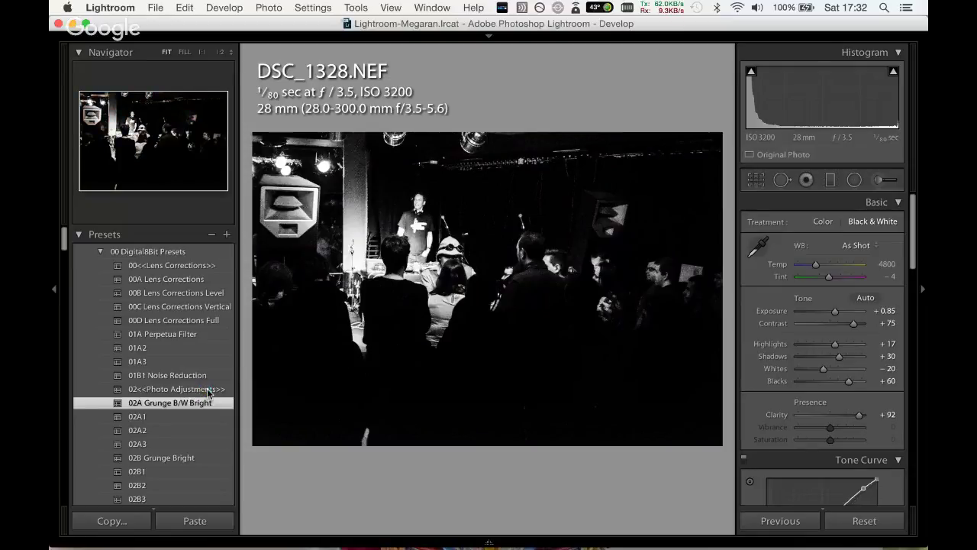
left_click(209, 377)
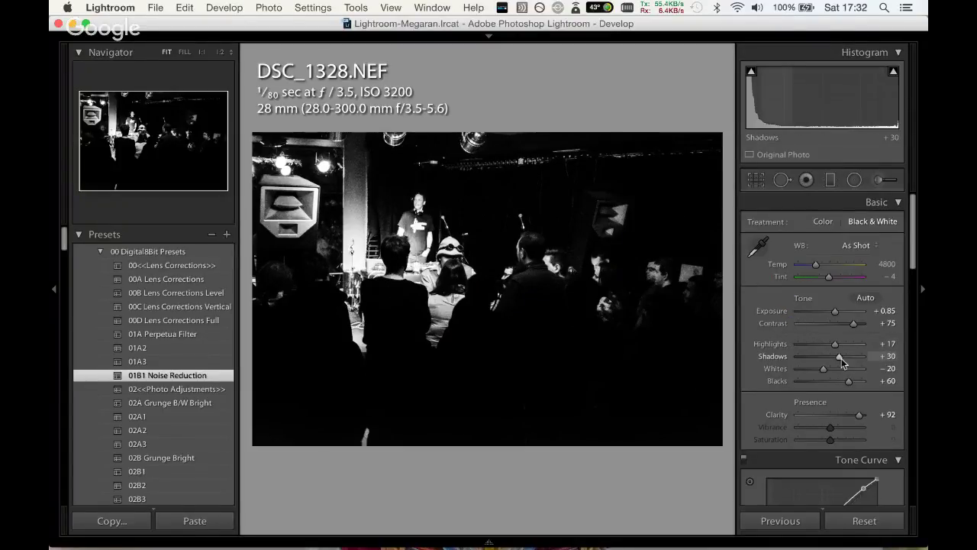
mouse_move(841, 358)
left_mouse_down()
mouse_move(863, 356)
mouse_move(859, 380)
mouse_move(840, 384)
left_mouse_up()
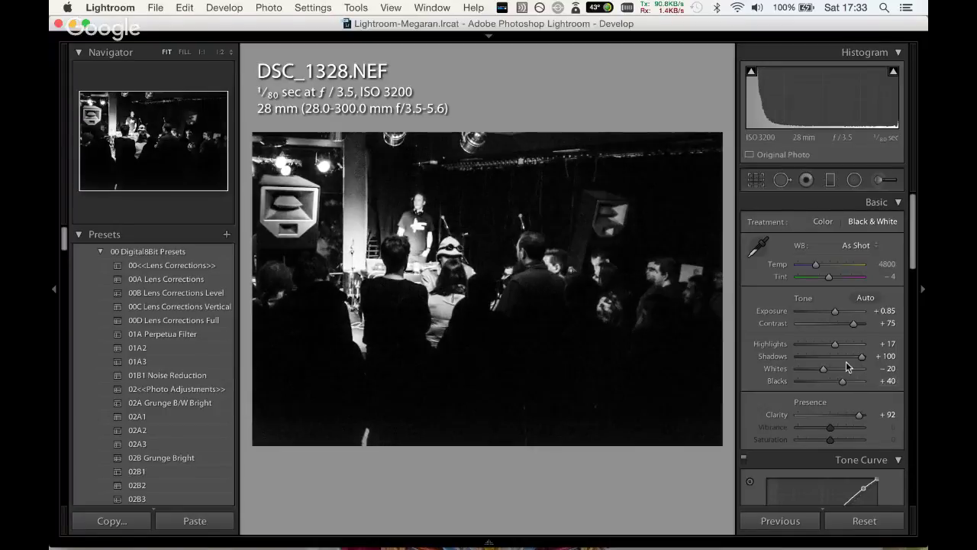
Crop DSC_1328 to a 16 x 9 aspect ratio, tightening the frame slightly.
left_click(754, 181)
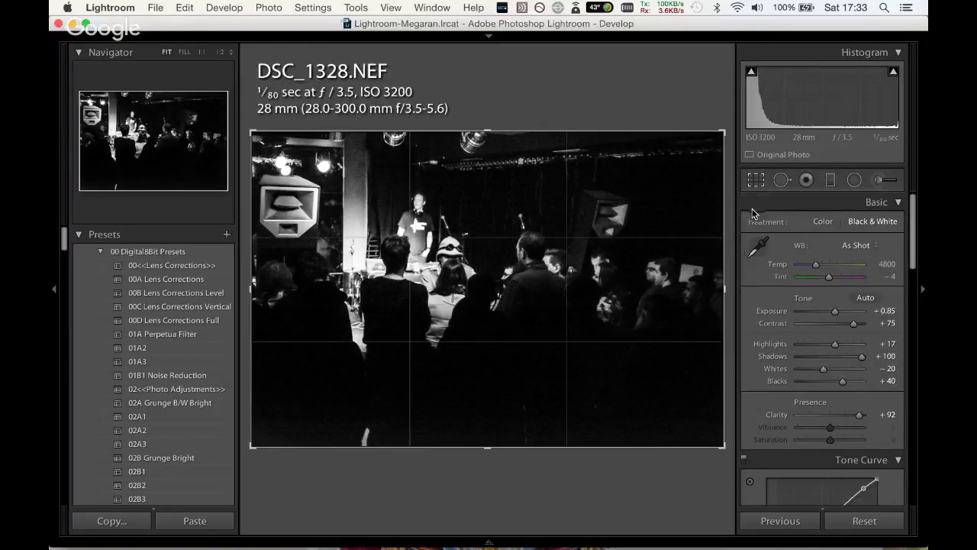
left_click(859, 226)
left_click(839, 319)
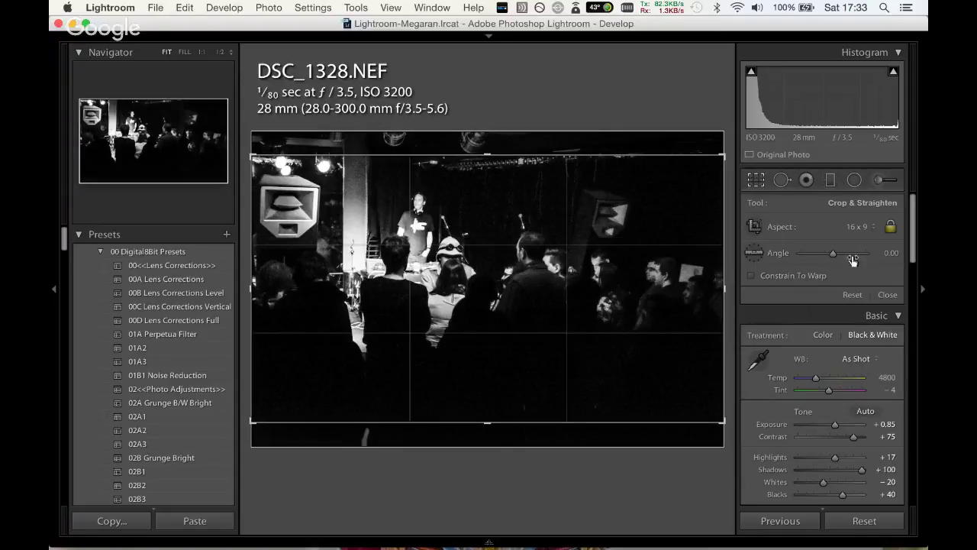
left_click_drag(506, 422, 502, 406)
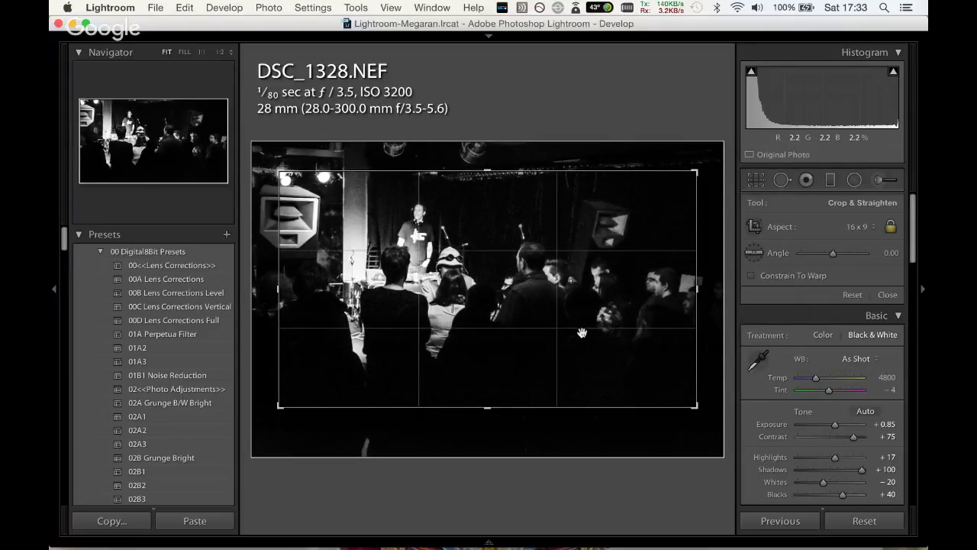
key("Return")
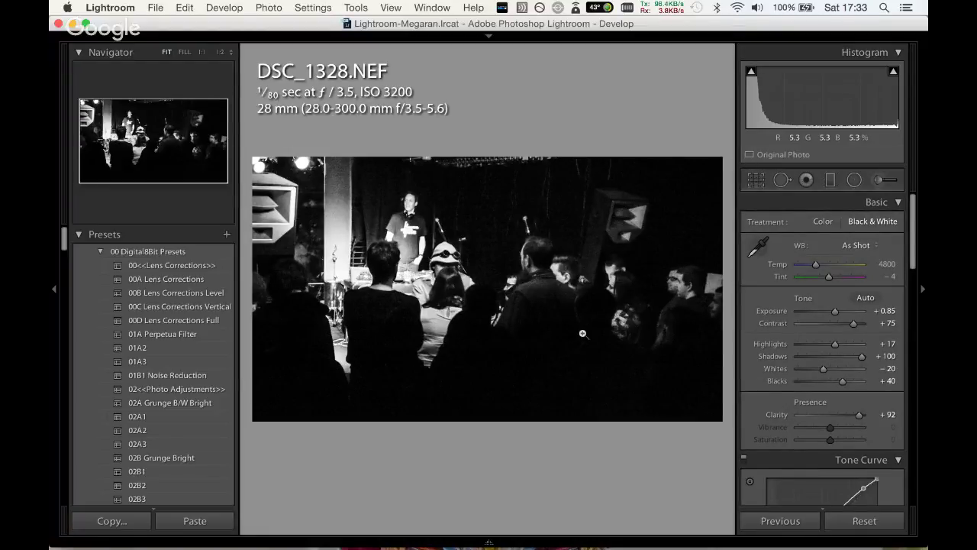
Copy DSC_1328's develop settings via Settings > Copy Settings.
key("Right")
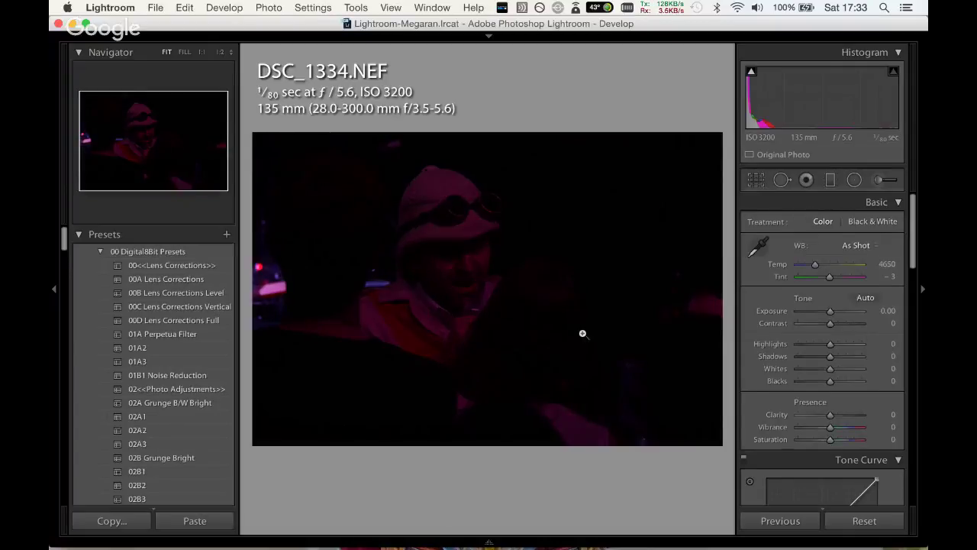
key("Left")
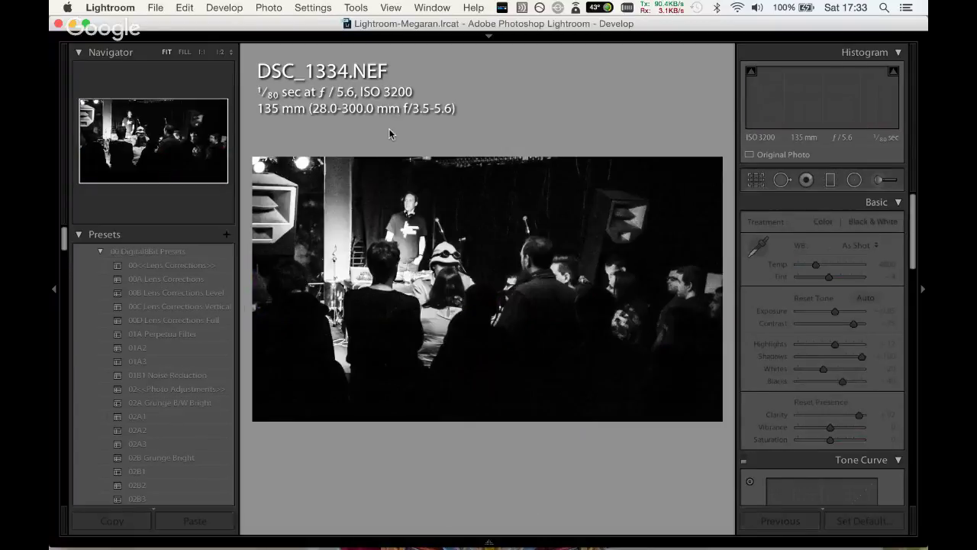
left_click(313, 8)
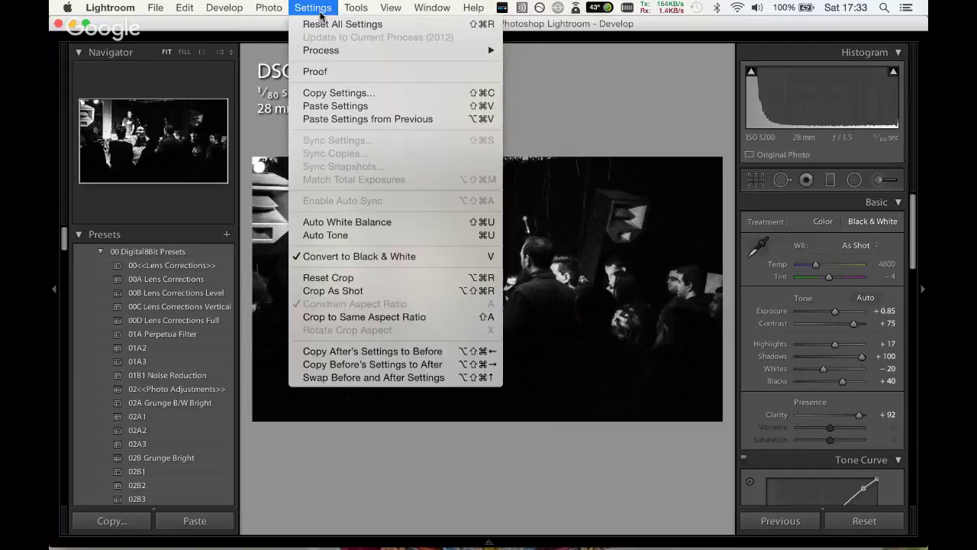
left_click(377, 96)
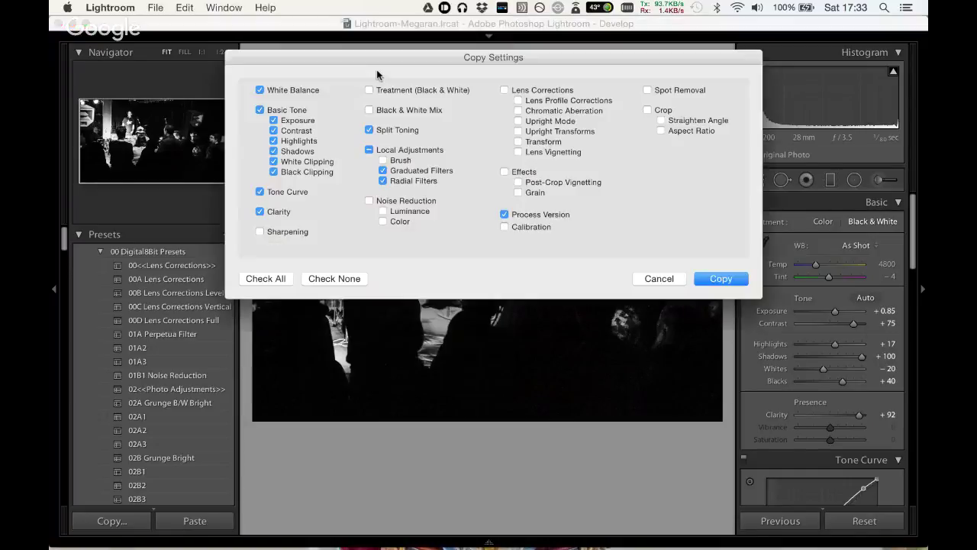
key("Return")
Paste the copied settings onto DSC_1337, then undo the paste.
key("Right")
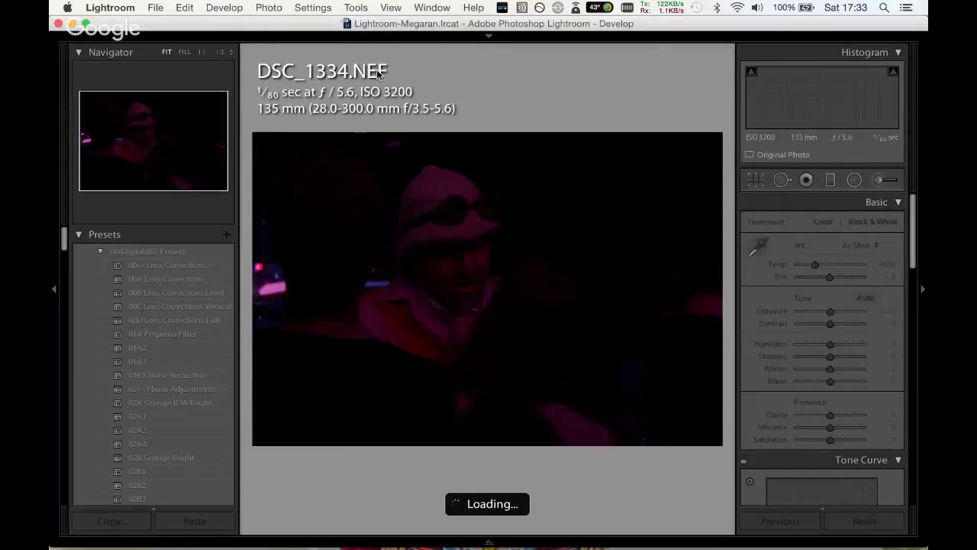
key("Right")
left_click(313, 8)
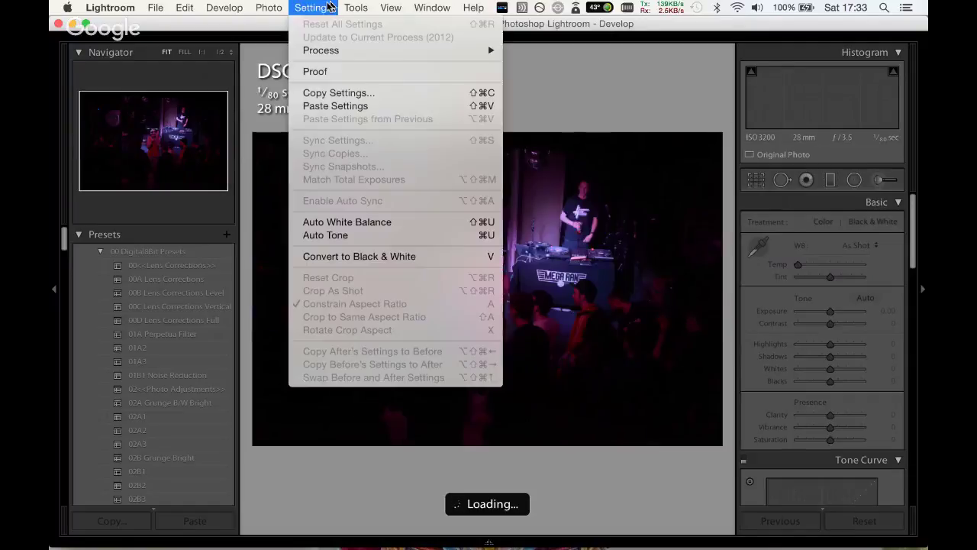
left_click(352, 106)
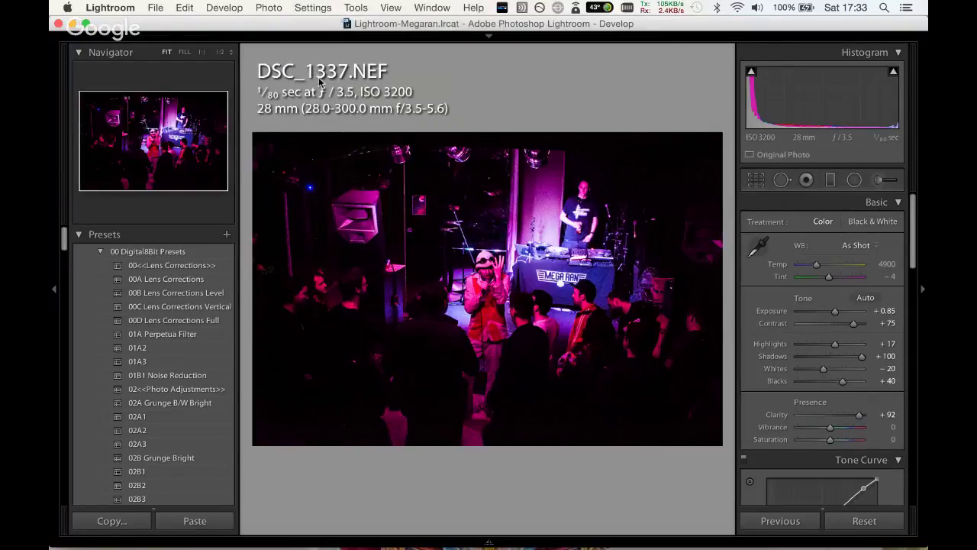
key("super+z")
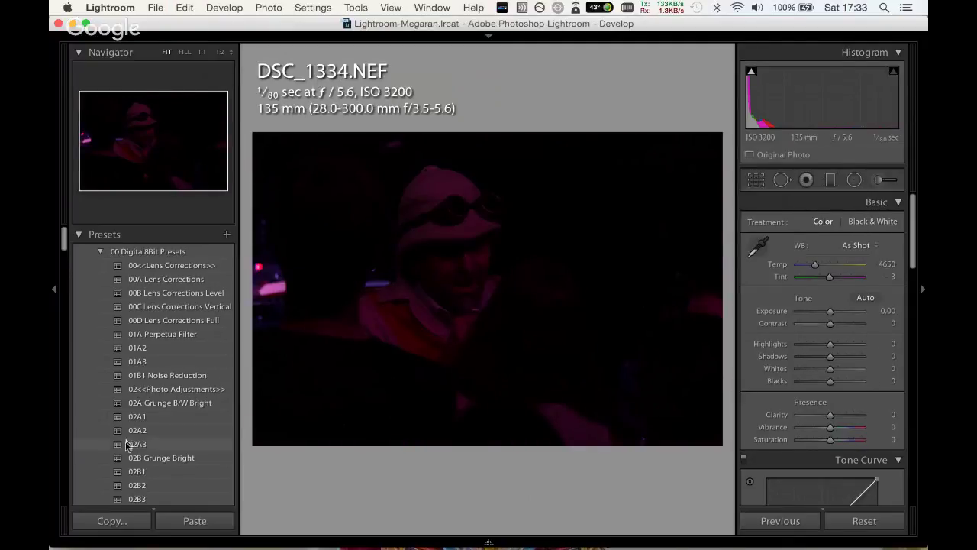
Apply 02A Grunge B/W Bright to DSC_1334 with Exposure +2.35, Clarity +100 and lower Contrast.
left_click(163, 403)
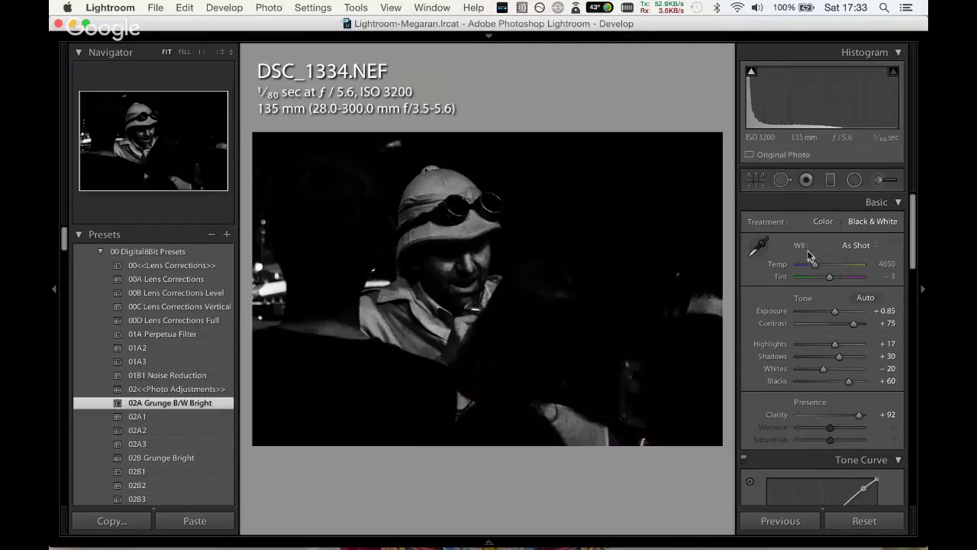
left_click_drag(836, 311, 844, 311)
left_click_drag(858, 415, 862, 415)
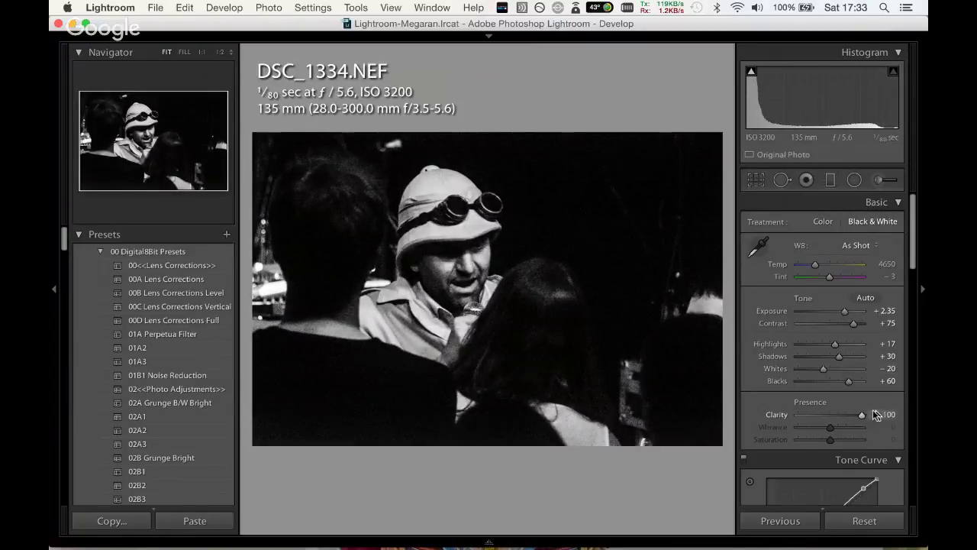
mouse_move(854, 323)
left_mouse_down()
mouse_move(813, 323)
mouse_move(824, 340)
mouse_move(851, 343)
mouse_move(815, 362)
left_mouse_up()
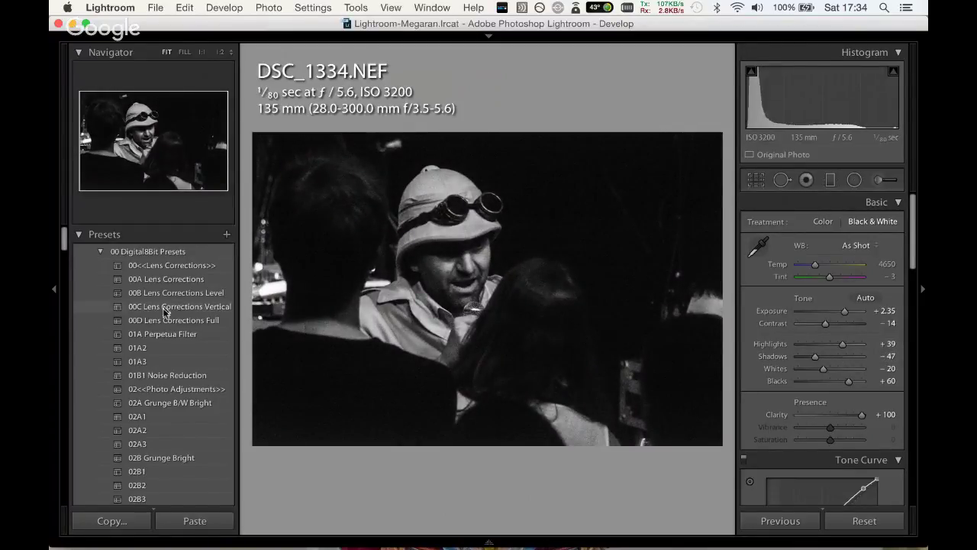
Add the 01B1 Noise Reduction preset and settle Blacks around +58.
left_click(178, 375)
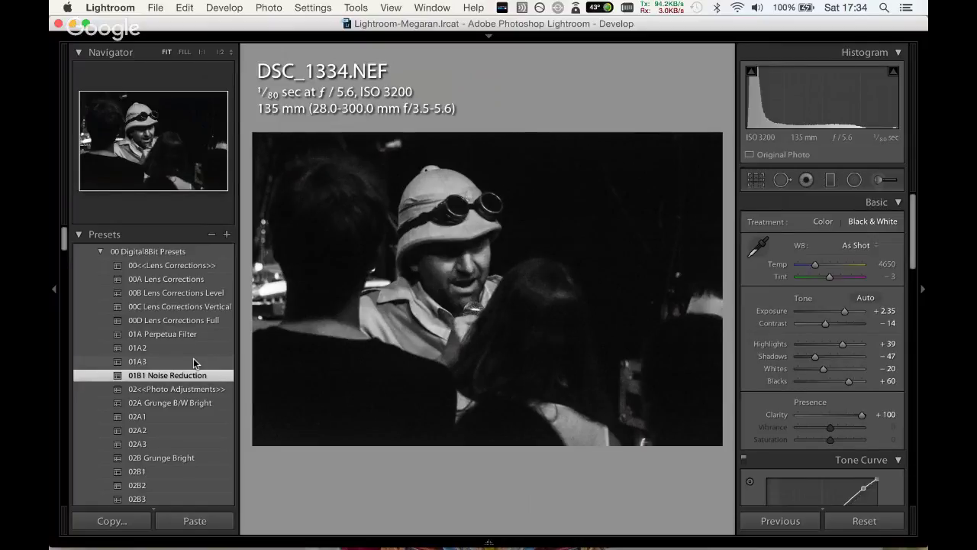
left_click_drag(849, 381, 839, 381)
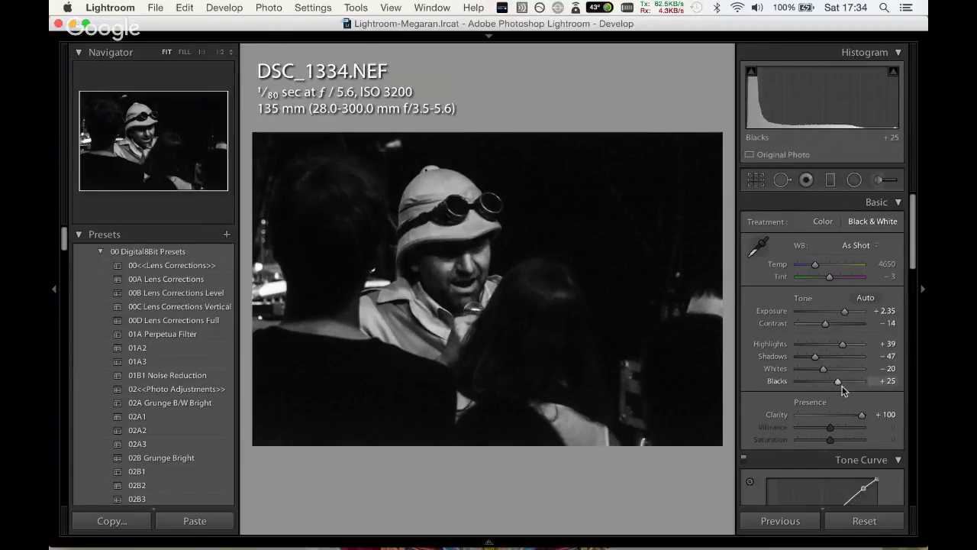
left_click_drag(844, 382, 843, 381)
Paint an adjustment brush mask over the foreground hair, checking it with the mask overlay.
left_click(878, 179)
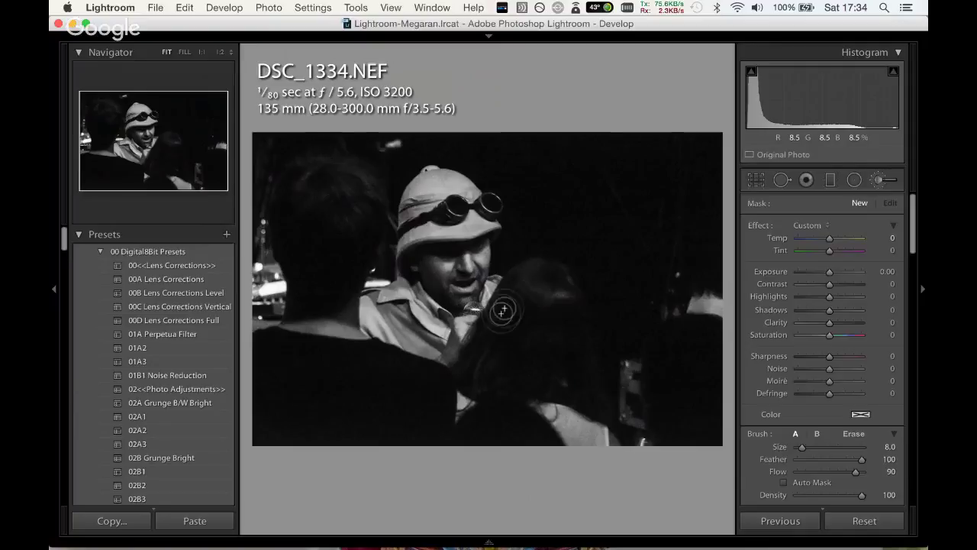
left_click_drag(513, 372, 517, 327)
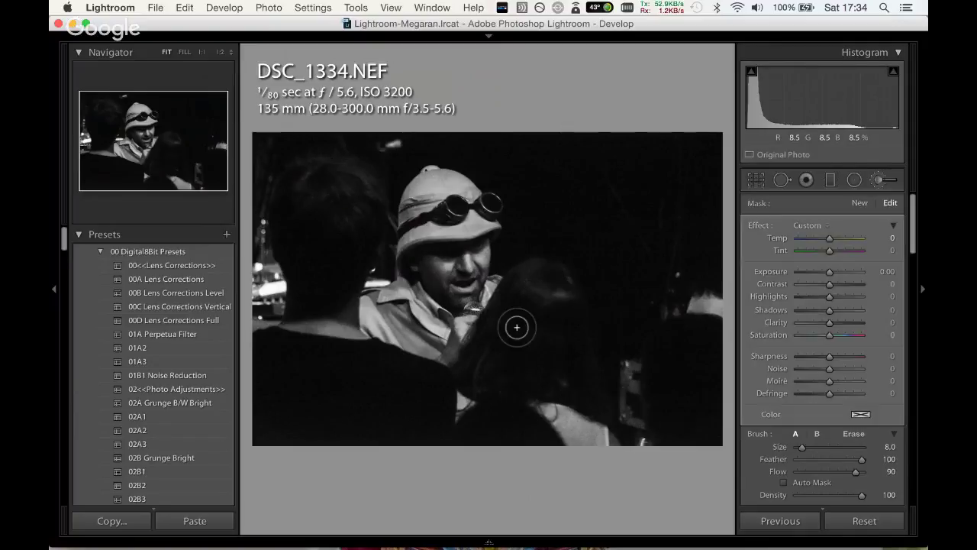
key("o")
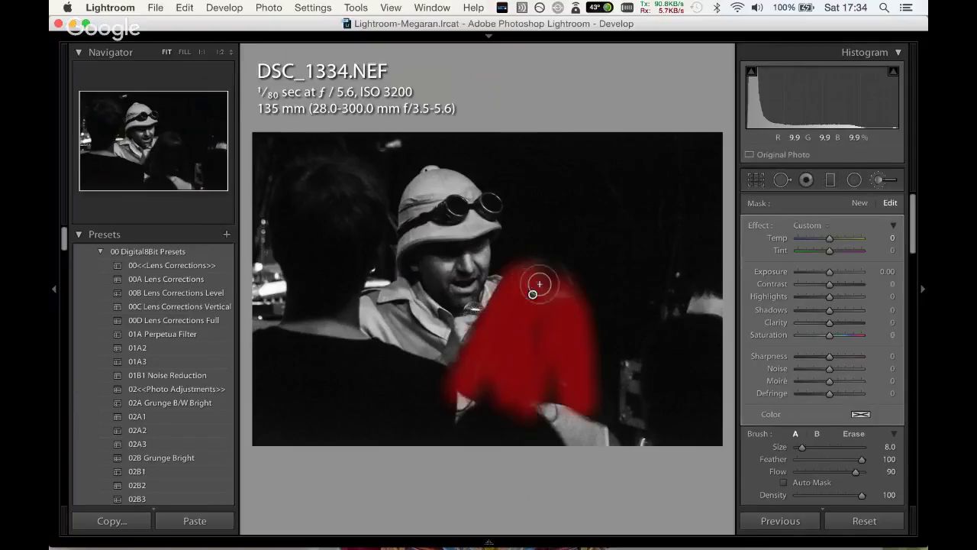
mouse_move(549, 372)
left_mouse_down()
mouse_move(484, 403)
mouse_move(491, 375)
mouse_move(521, 390)
mouse_move(529, 336)
left_mouse_up()
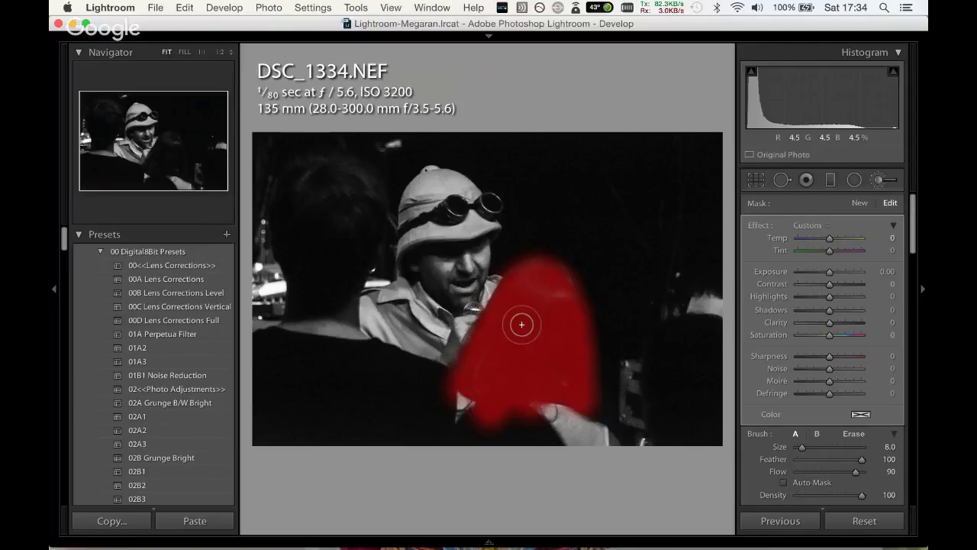
key("o")
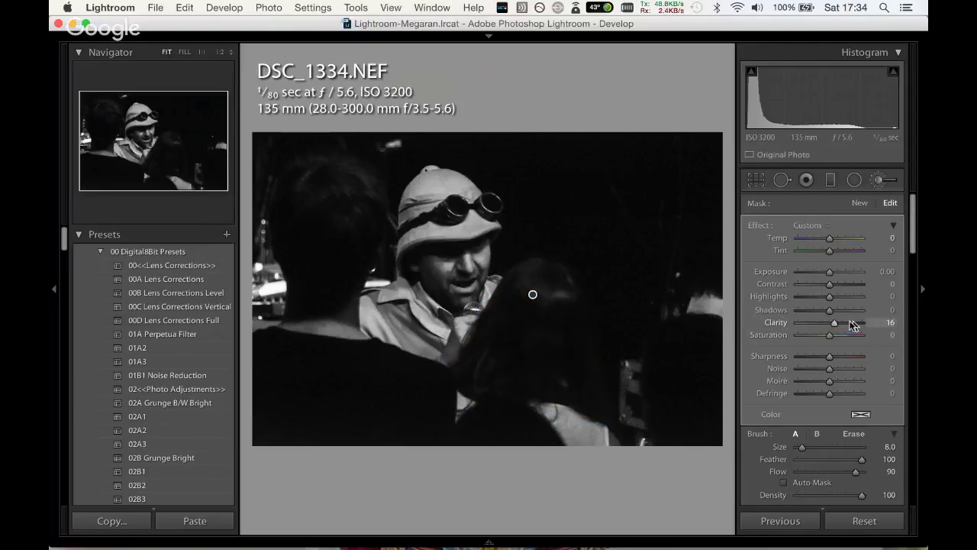
Set the brushed area to Clarity 100, Shadows -12 and Contrast -25, then close the brush.
left_click_drag(830, 322, 862, 322)
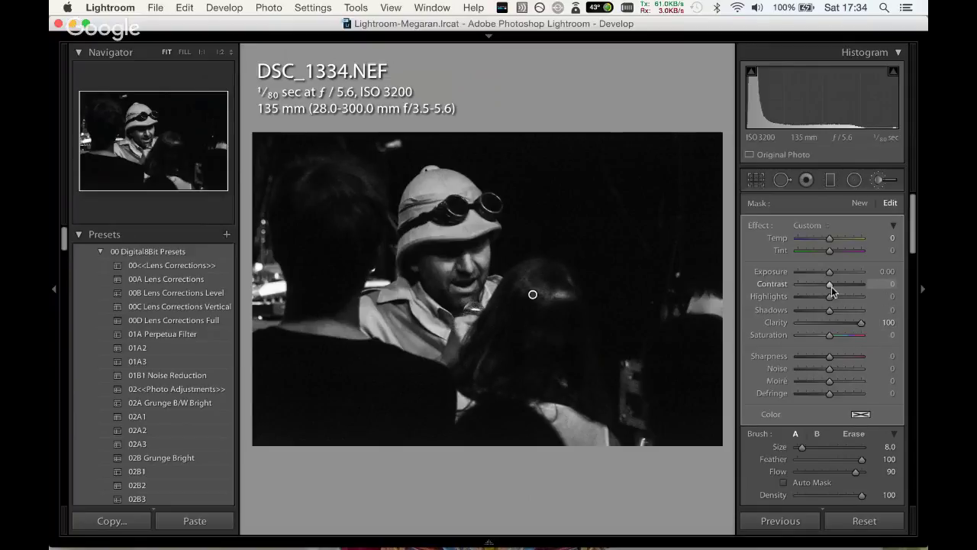
mouse_move(830, 284)
left_mouse_down()
mouse_move(818, 290)
mouse_move(846, 298)
mouse_move(835, 273)
left_mouse_up()
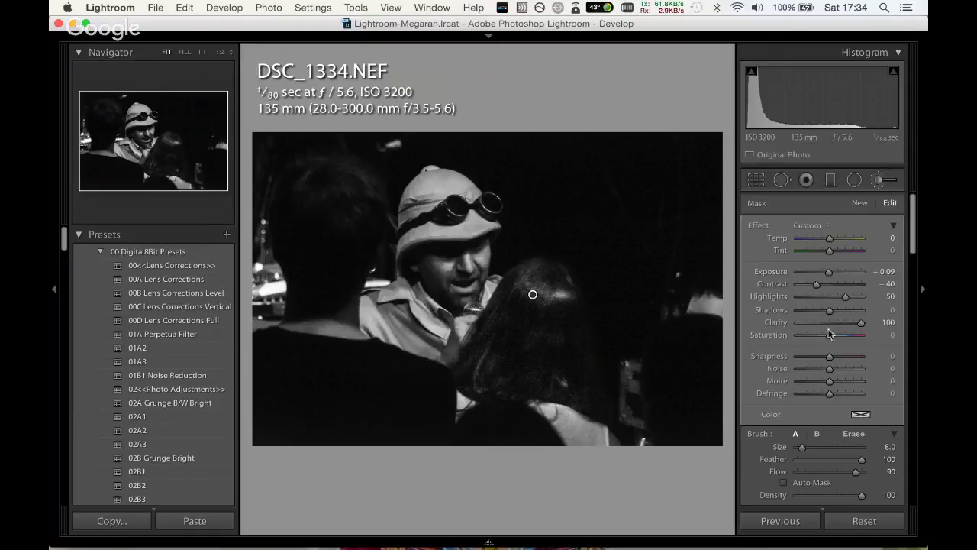
left_click_drag(829, 310, 826, 311)
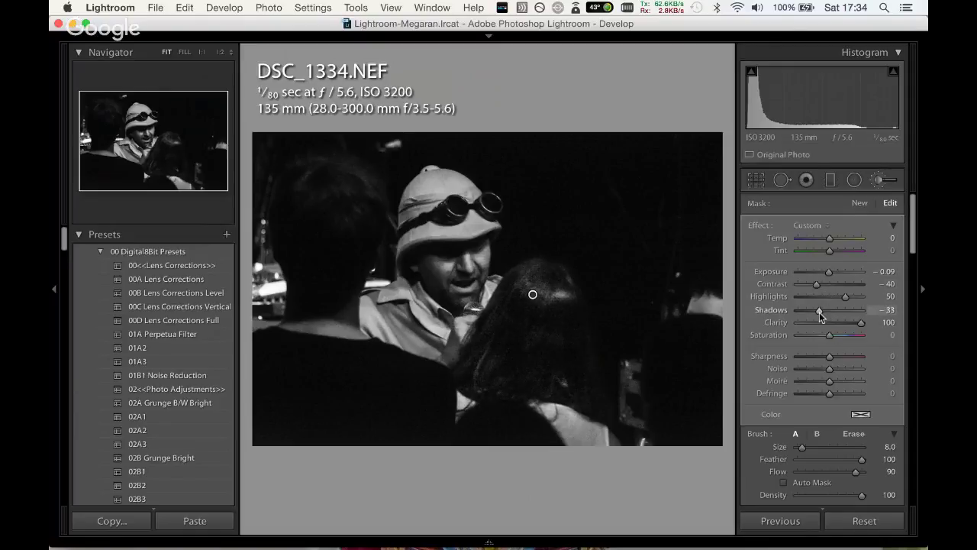
mouse_move(822, 324)
left_mouse_down()
mouse_move(861, 356)
mouse_move(835, 364)
left_mouse_up()
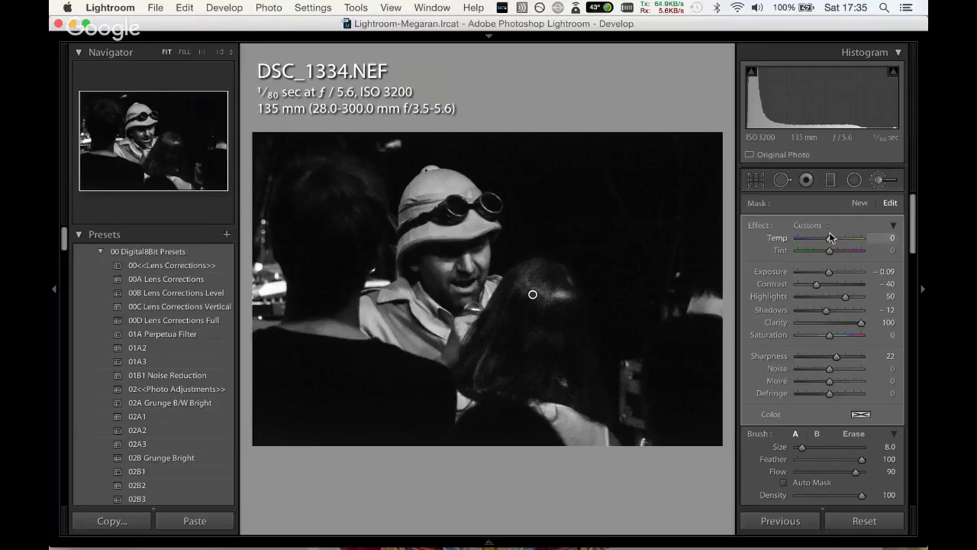
left_click_drag(816, 288, 821, 283)
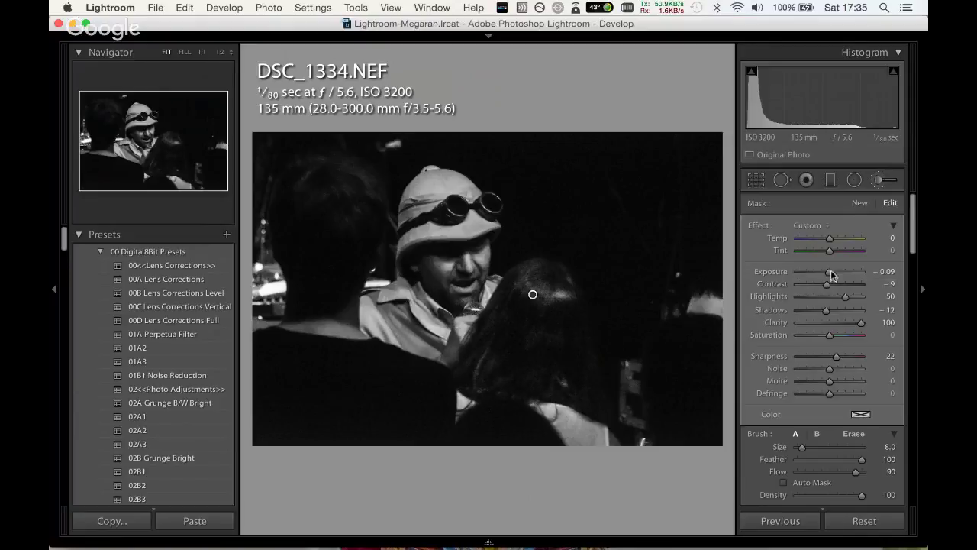
left_click(880, 182)
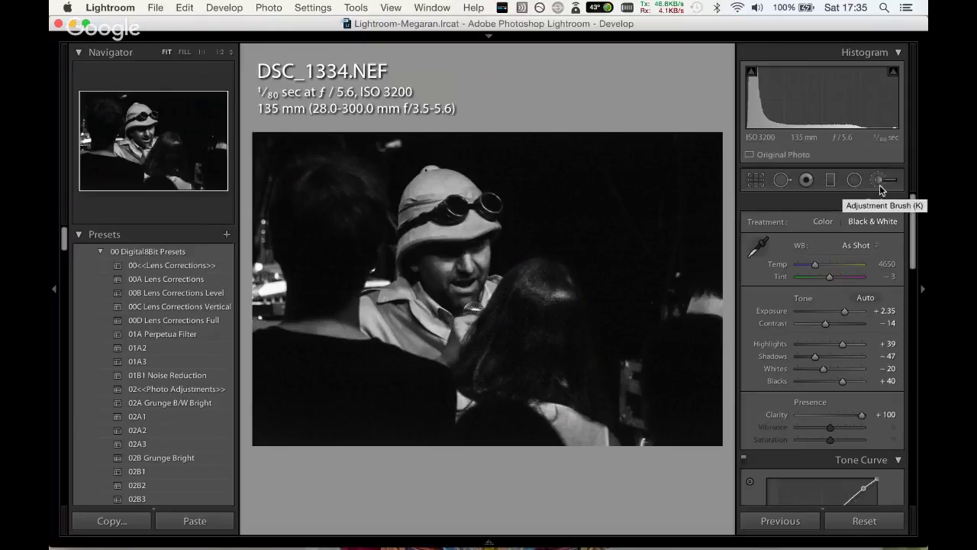
Move to DSC_1337 and make it black and white with the 02A1 grunge preset.
left_click(879, 184)
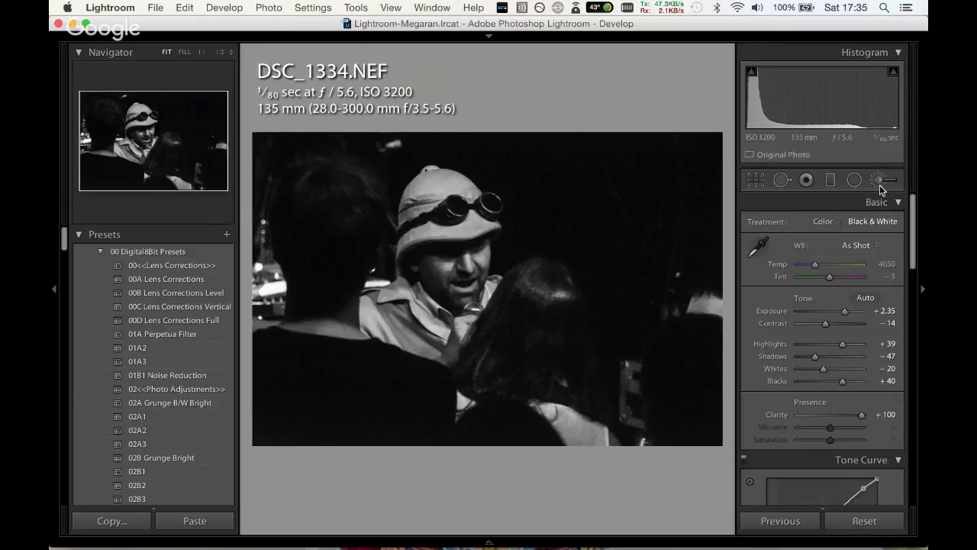
key("Right")
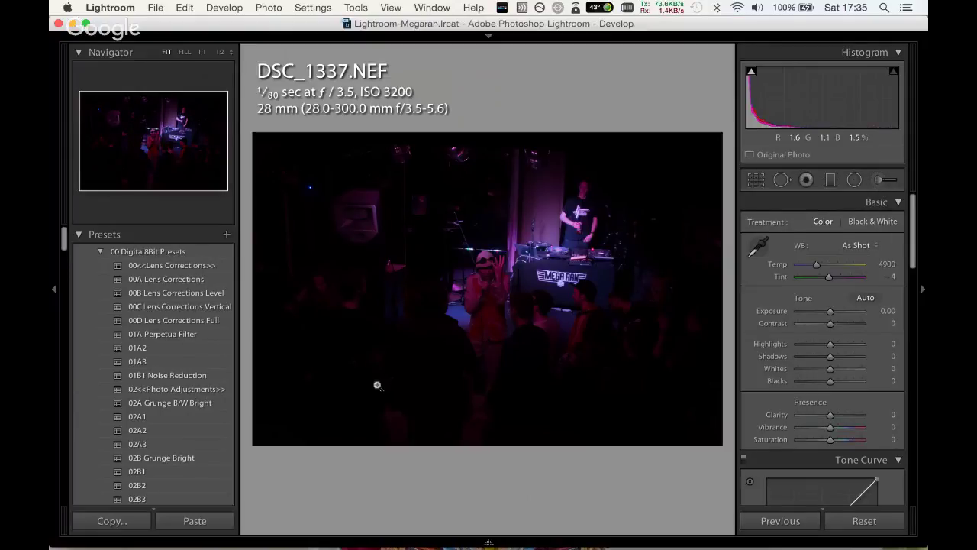
left_click(161, 402)
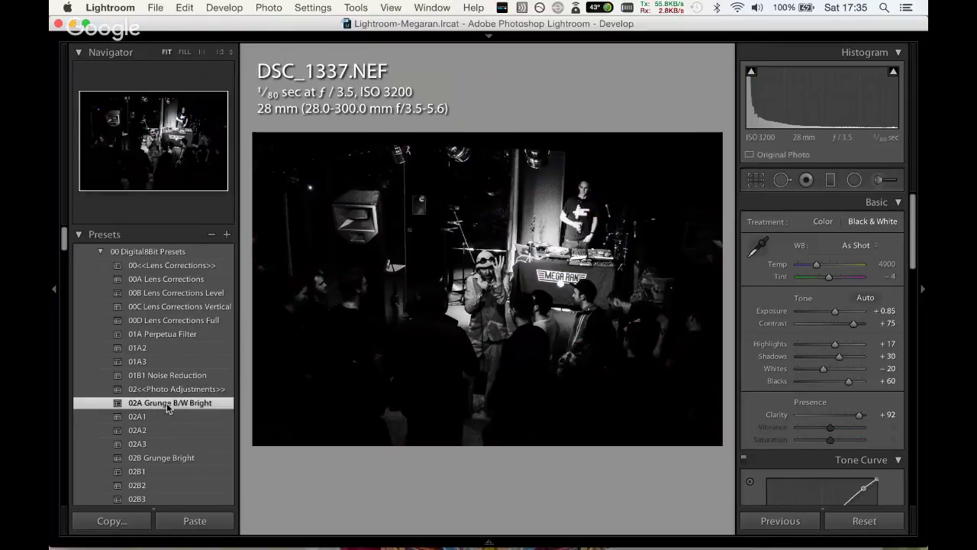
left_click(208, 417)
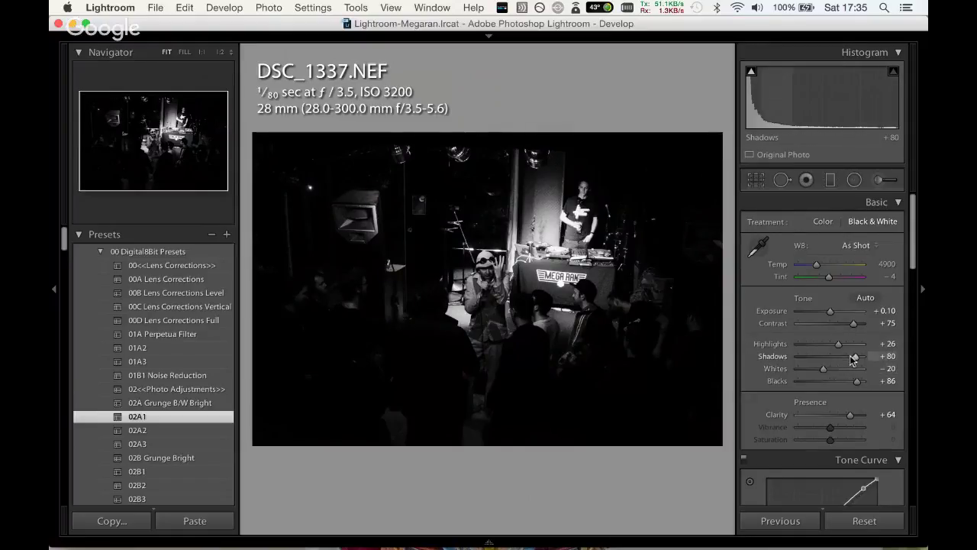
Lift Shadows and Blacks to about +100, Highlights to +63, and Exposure to +0.80.
mouse_move(854, 357)
left_mouse_down()
mouse_move(870, 357)
mouse_move(889, 378)
mouse_move(877, 380)
left_mouse_up()
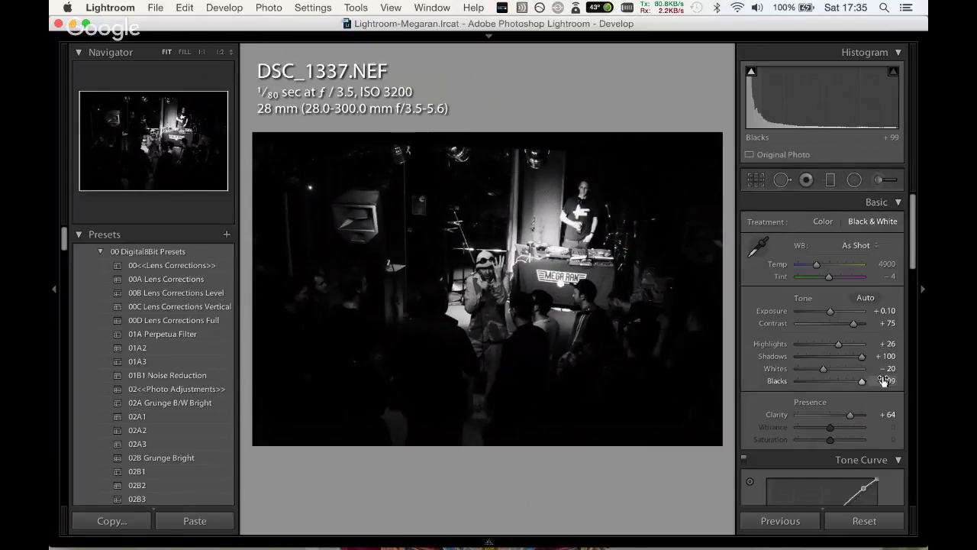
mouse_move(838, 344)
left_mouse_down()
mouse_move(824, 345)
mouse_move(849, 339)
left_mouse_up()
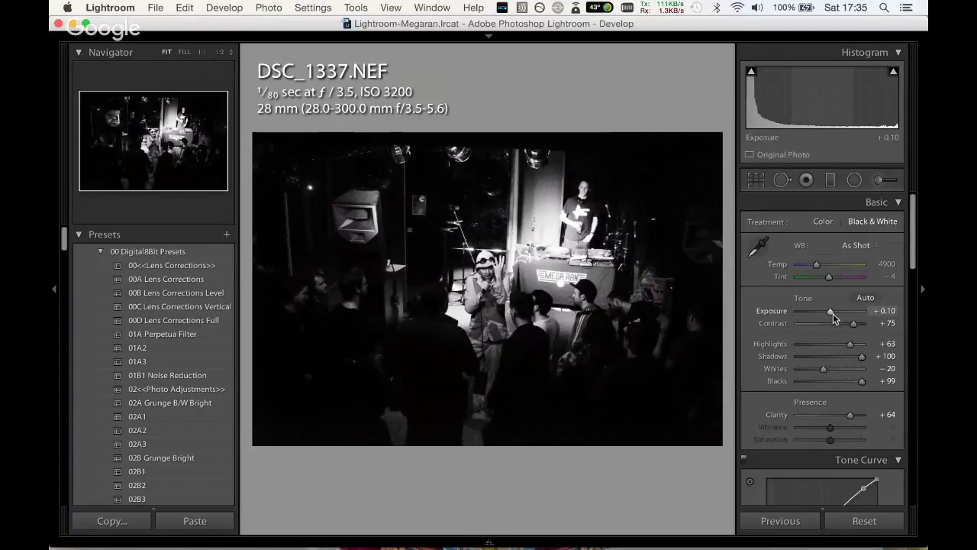
left_click_drag(833, 313, 837, 314)
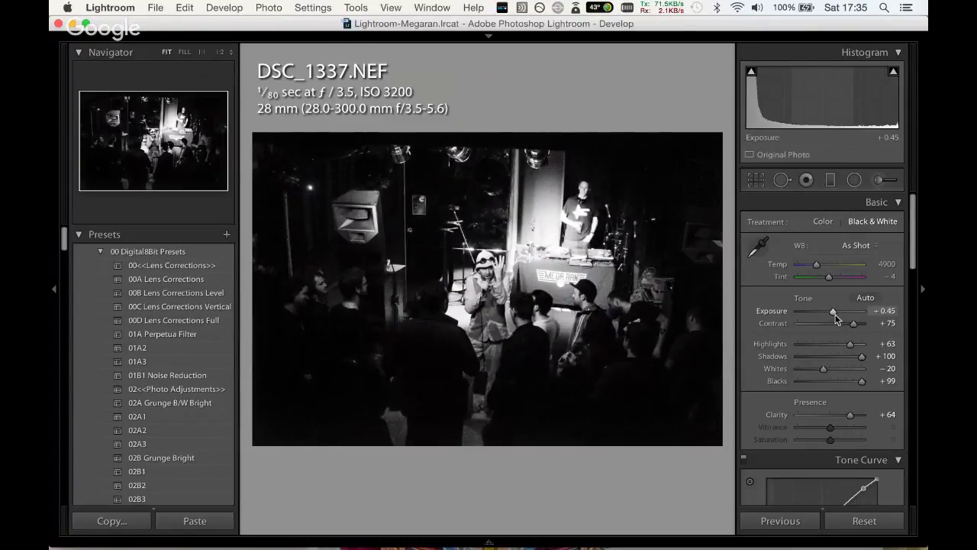
left_click(837, 313)
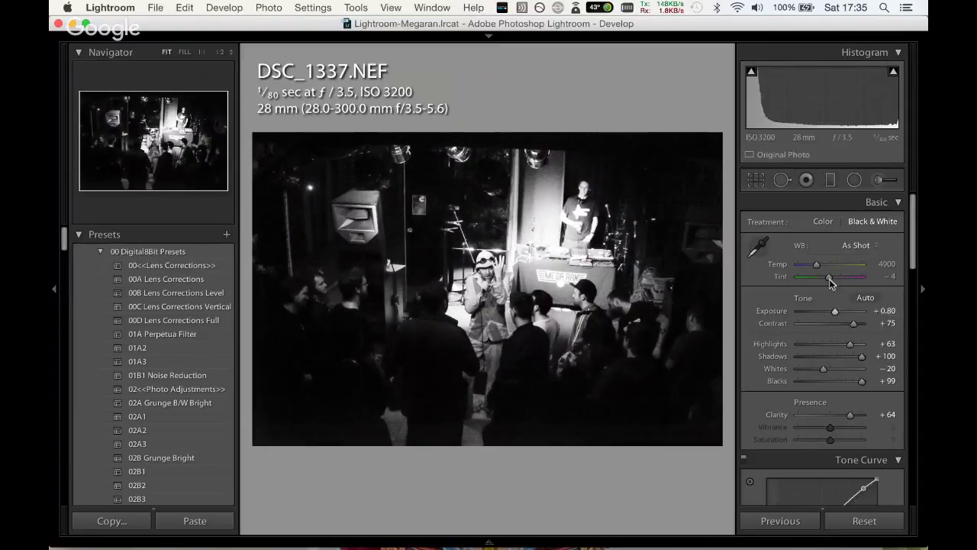
left_click(876, 181)
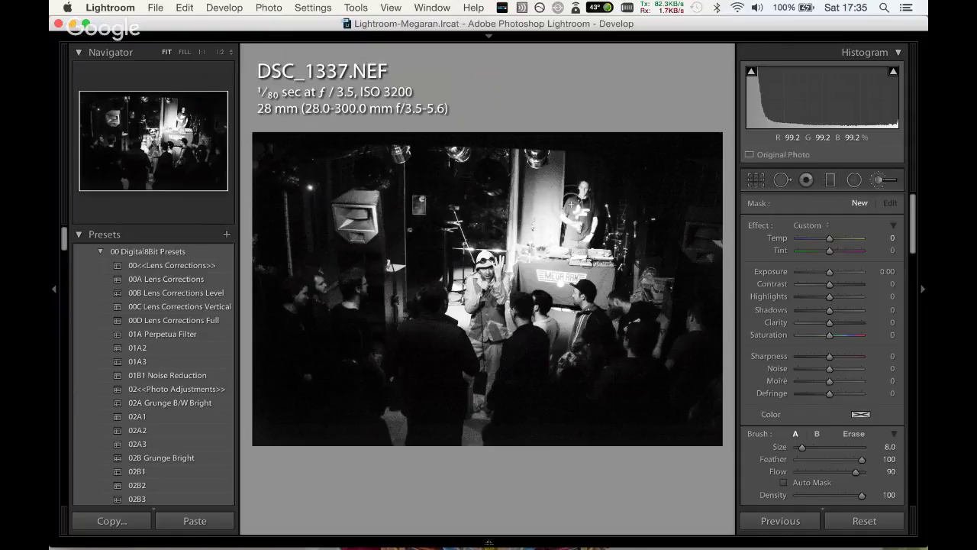
Brush the photo's right edge with strongly reduced highlights, then raise global Exposure to +1.15.
left_click(568, 216)
left_click_drag(825, 297, 817, 297)
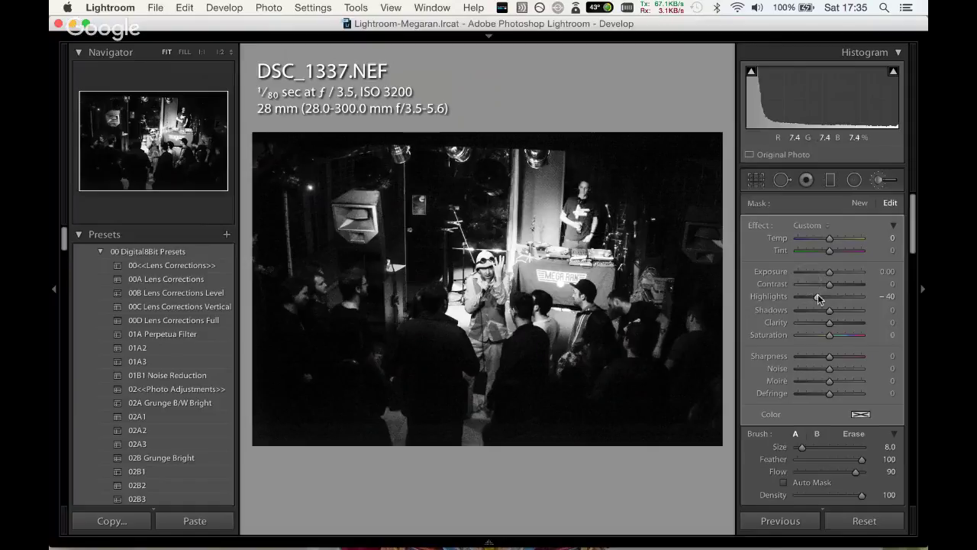
mouse_move(816, 296)
left_mouse_down()
mouse_move(794, 303)
mouse_move(809, 297)
left_mouse_up()
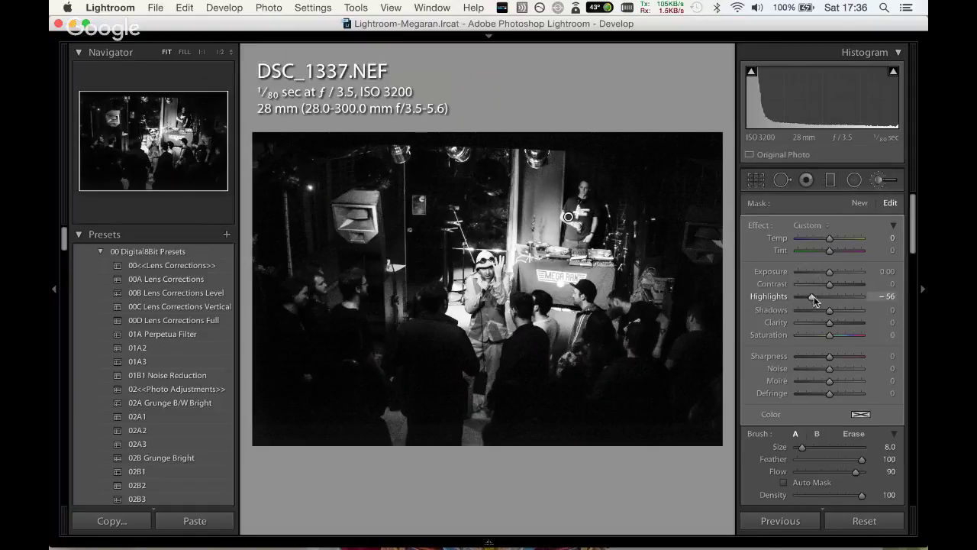
left_click(876, 180)
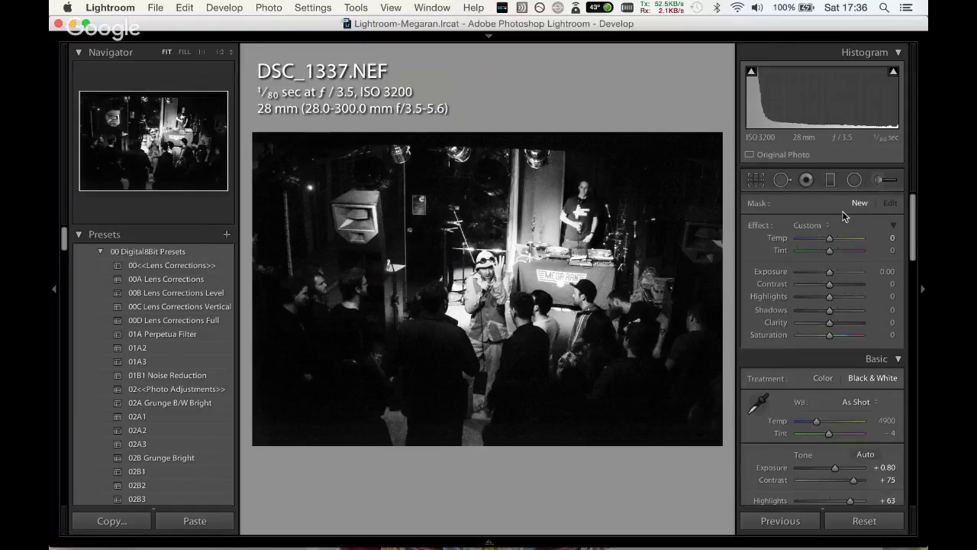
left_click_drag(835, 310, 841, 311)
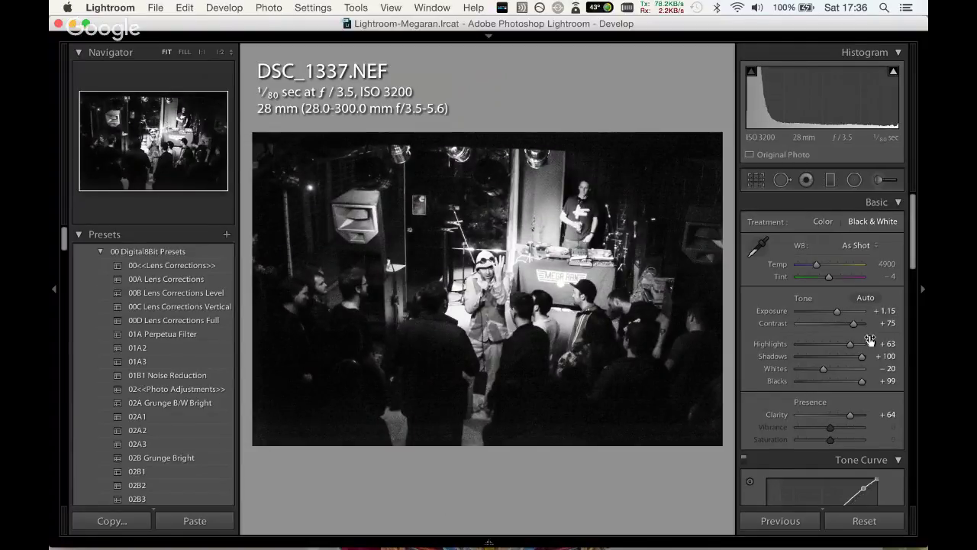
Crop DSC_1337 to a 16 x 10 ratio, shifting the photo up within the frame.
left_click(752, 181)
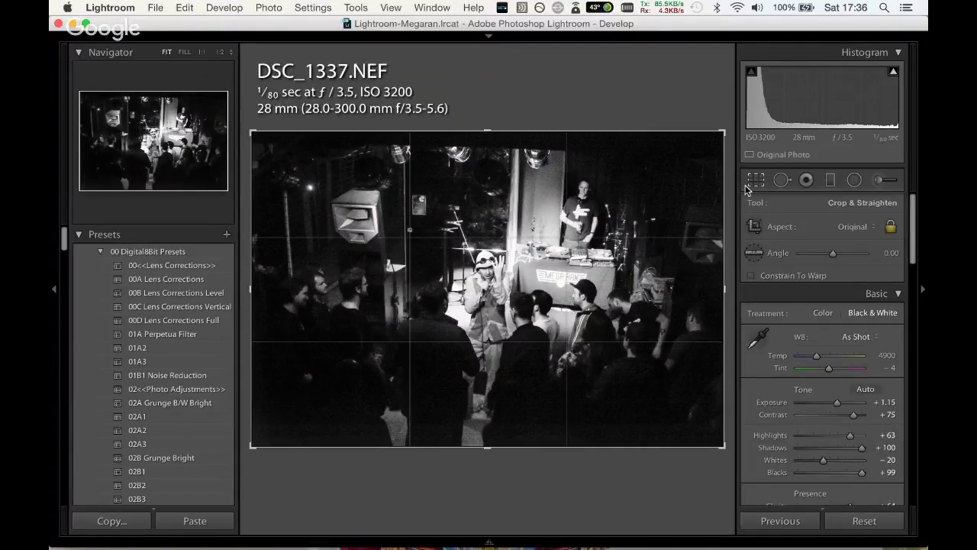
left_click_drag(487, 131, 489, 122)
left_click(853, 226)
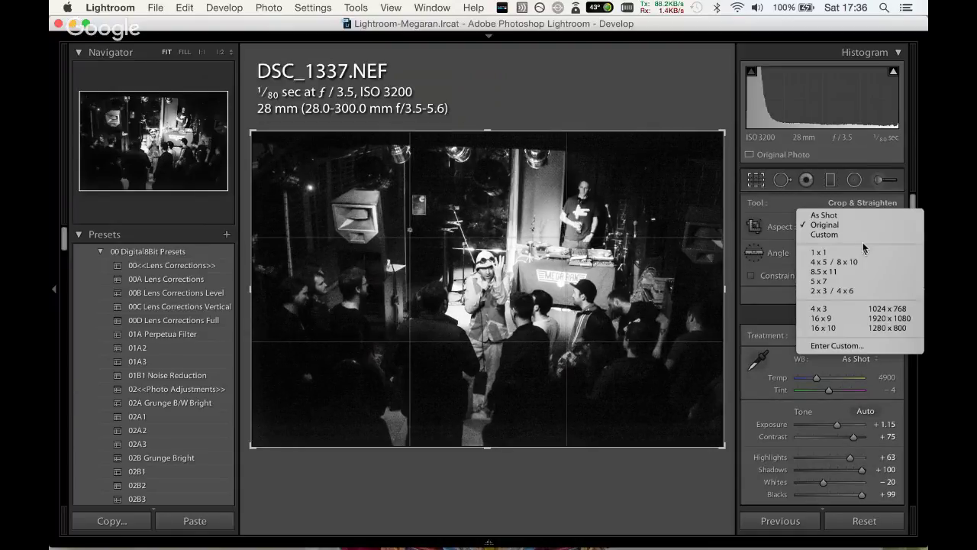
left_click(823, 327)
left_click_drag(493, 190, 495, 178)
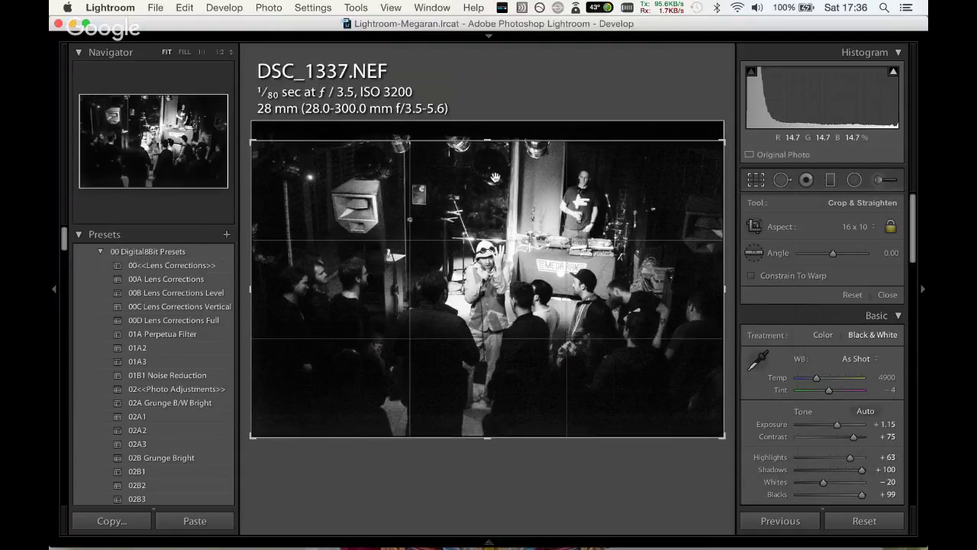
key("Return")
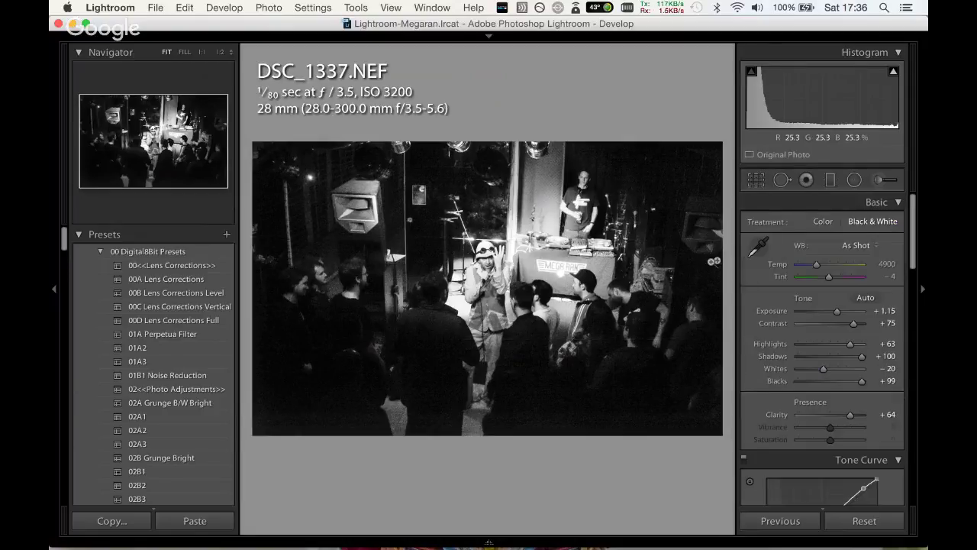
Brush Highlights down to about -16 on the singer's face, then apply the 01B1 Noise Reduction preset.
left_click(877, 178)
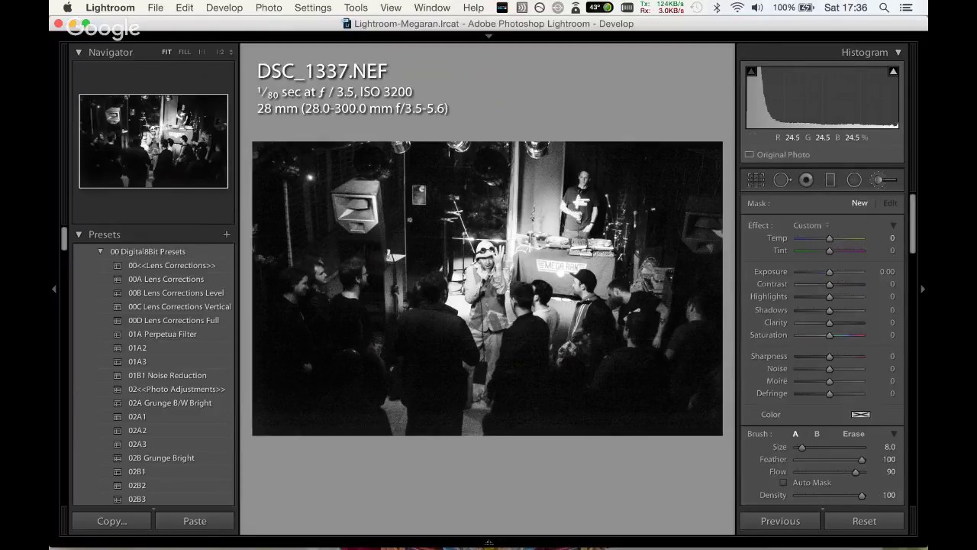
left_click(489, 259)
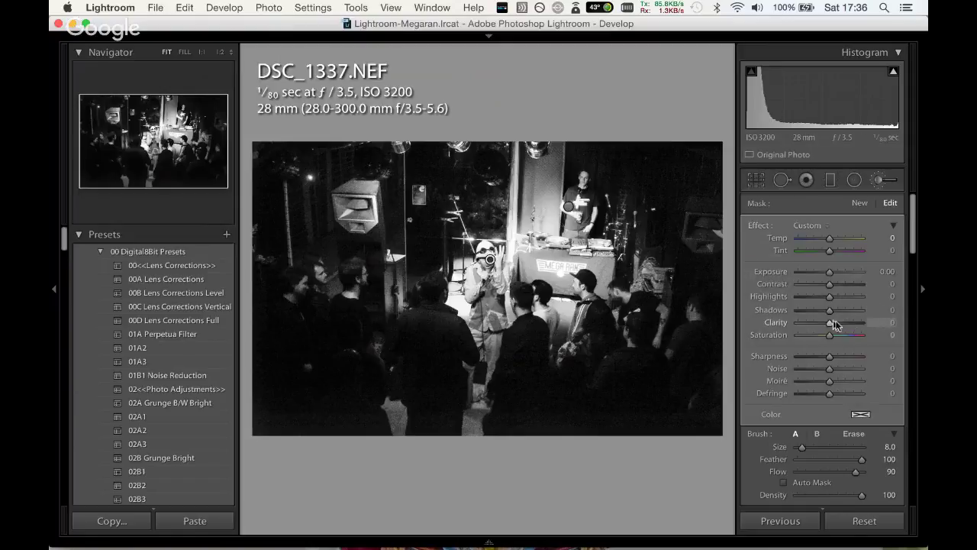
left_click_drag(828, 298, 826, 298)
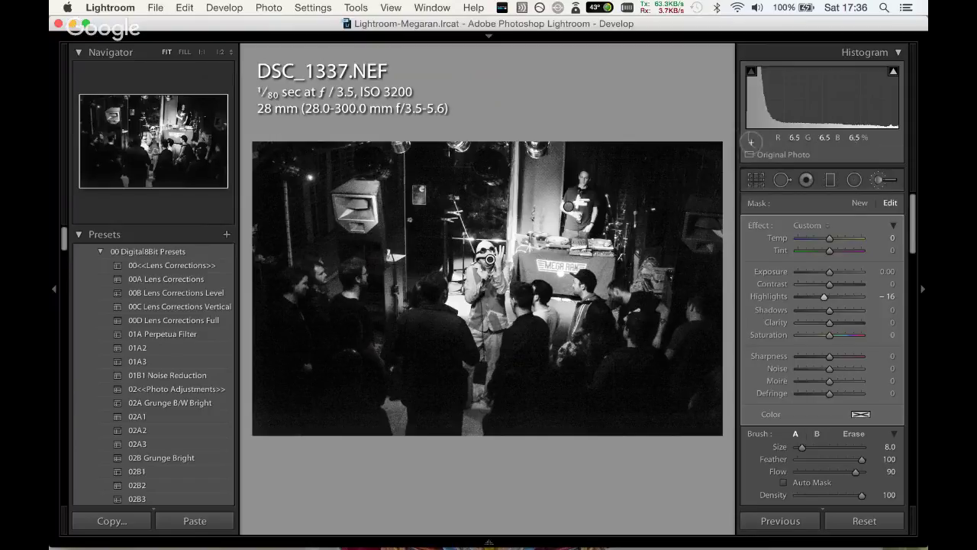
left_click(878, 180)
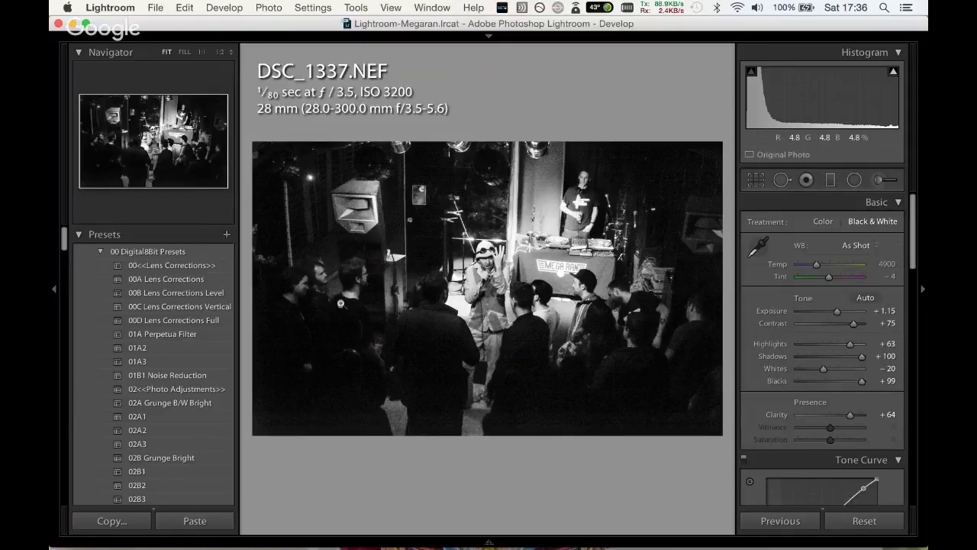
left_click(197, 375)
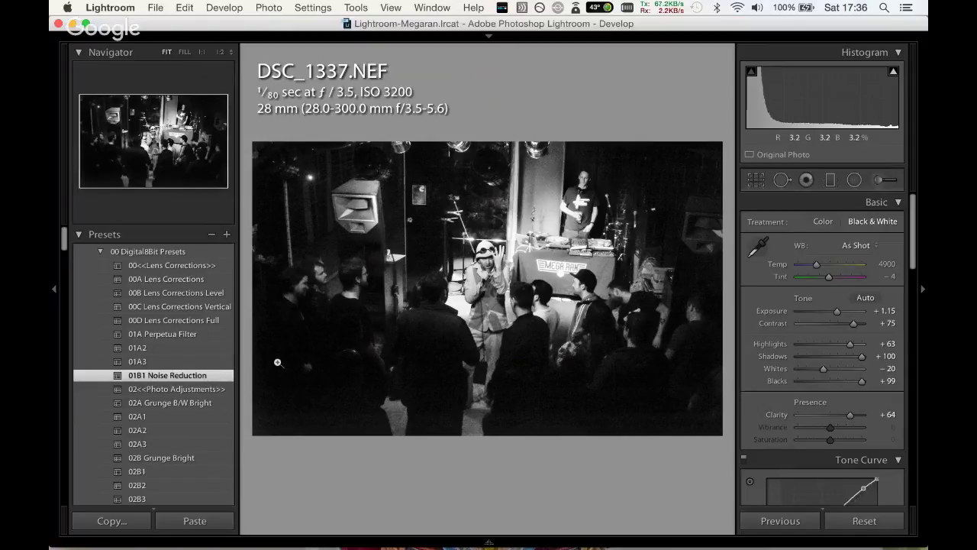
On DSC_1340, shift Tint to -122 and Temp to 3664, set Clarity -19 and Vibrance +36.
key("Right")
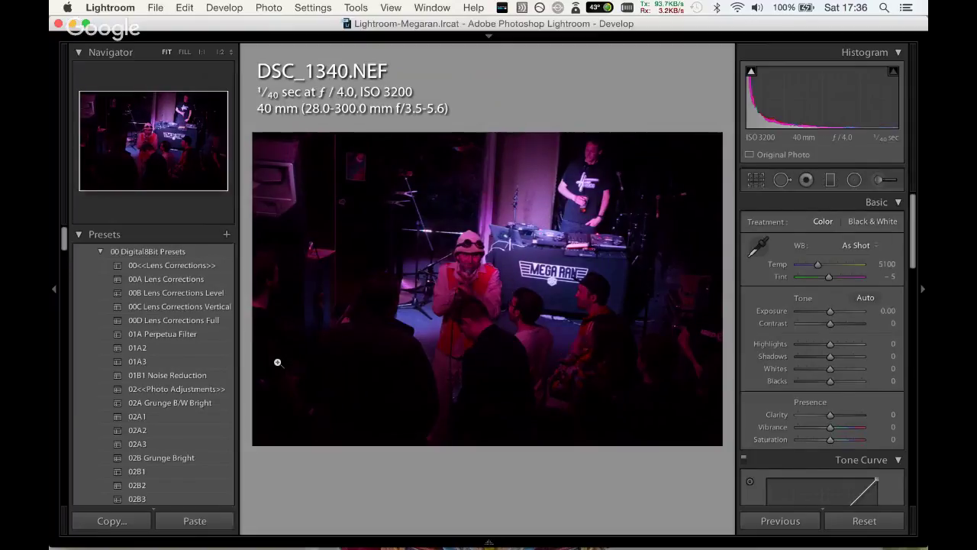
mouse_move(822, 278)
left_mouse_down()
mouse_move(797, 295)
mouse_move(835, 311)
left_mouse_up()
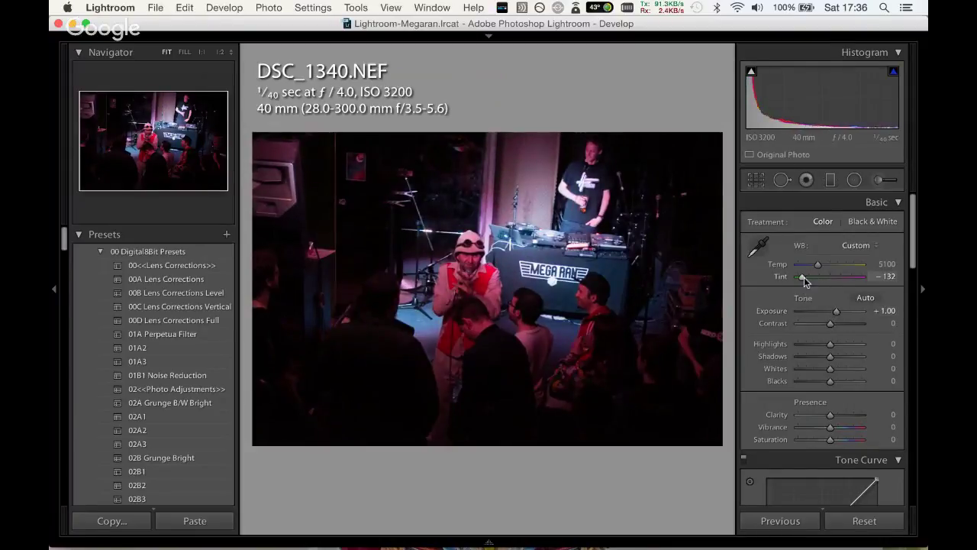
left_click_drag(803, 278, 809, 267)
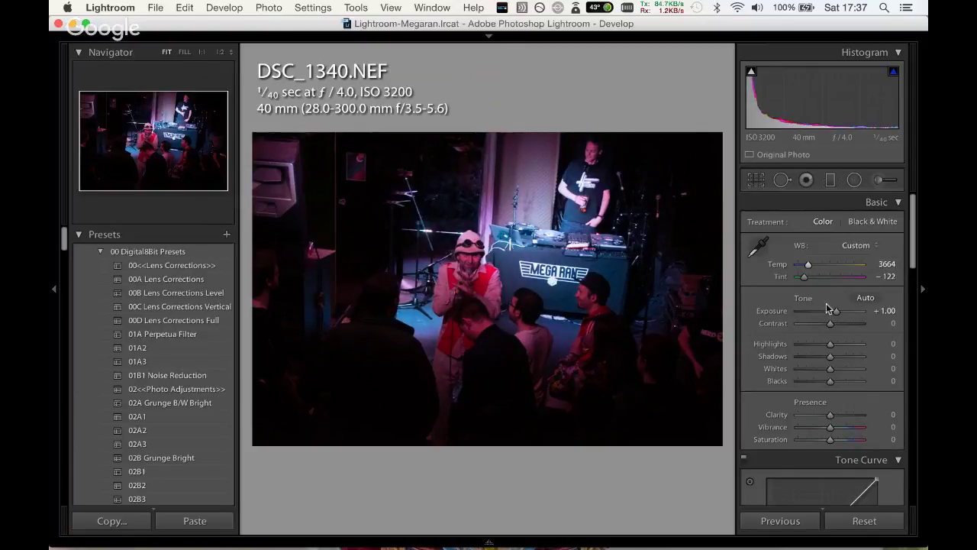
mouse_move(830, 414)
left_mouse_down()
mouse_move(845, 414)
mouse_move(824, 415)
mouse_move(843, 427)
left_mouse_up()
left_click_drag(831, 345, 844, 369)
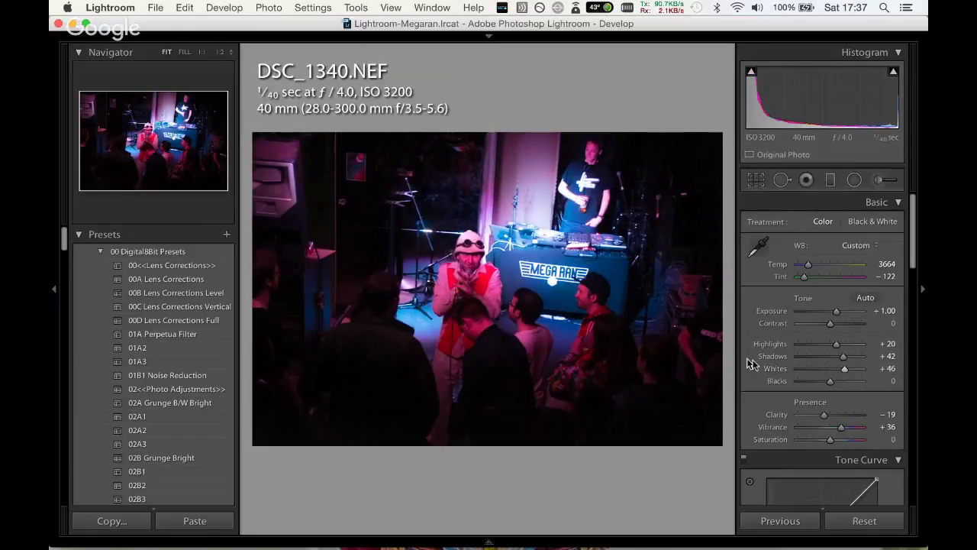
Undo the trial 01A3 preset and the earlier Whites and Shadows increases on DSC_1340.
left_click(161, 361)
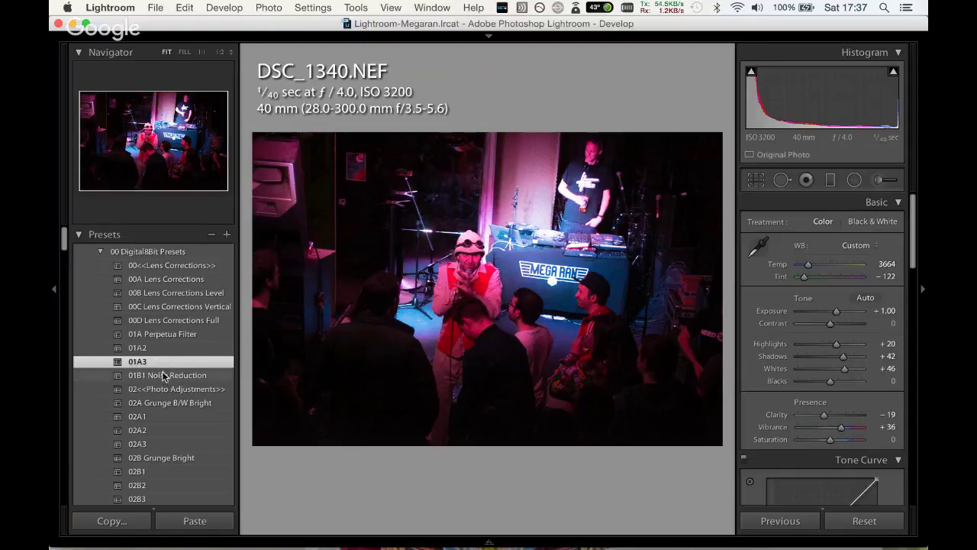
key("super+z")
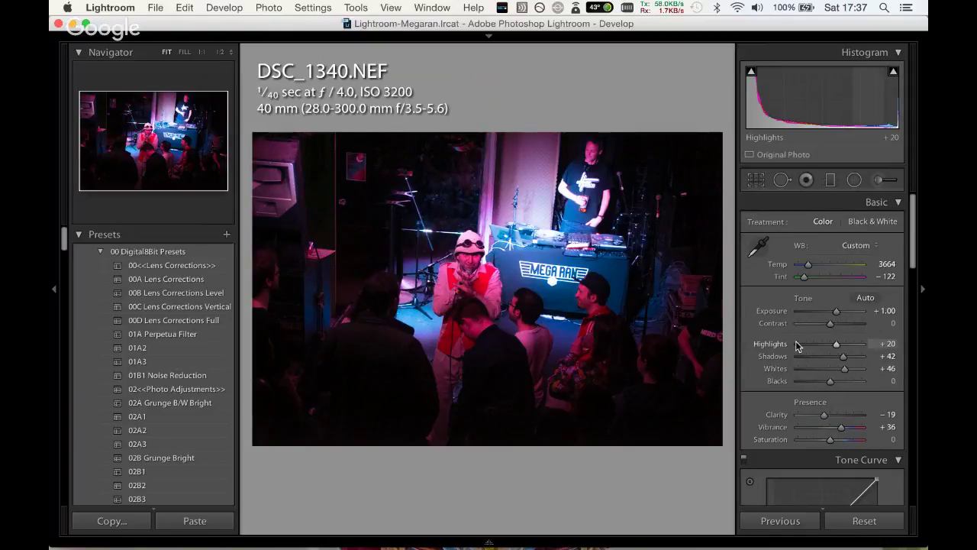
key("super+z")
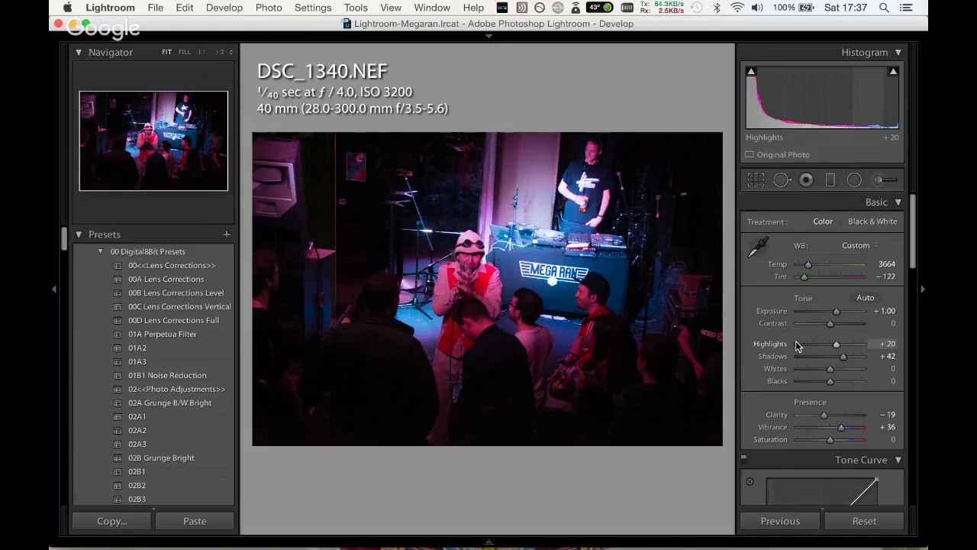
key("z")
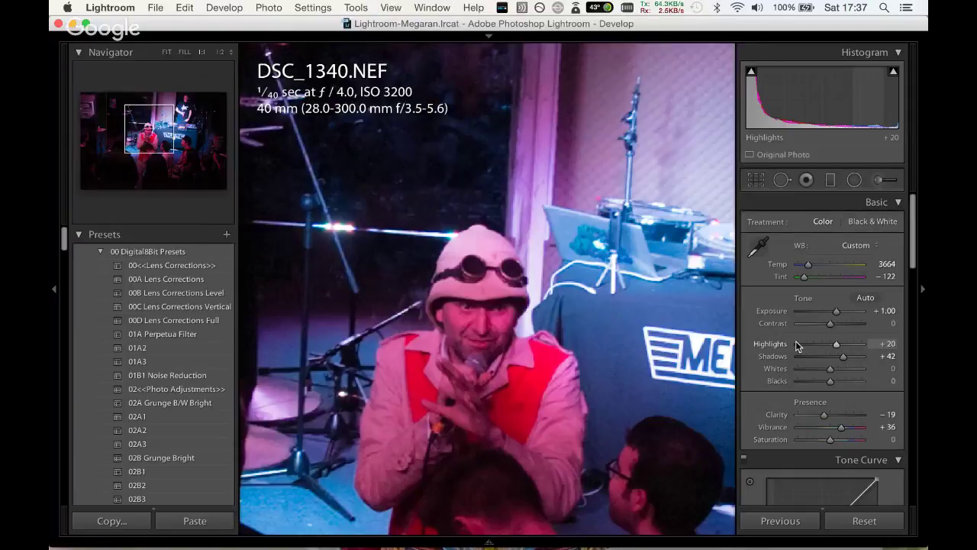
key("z")
key("super+z")
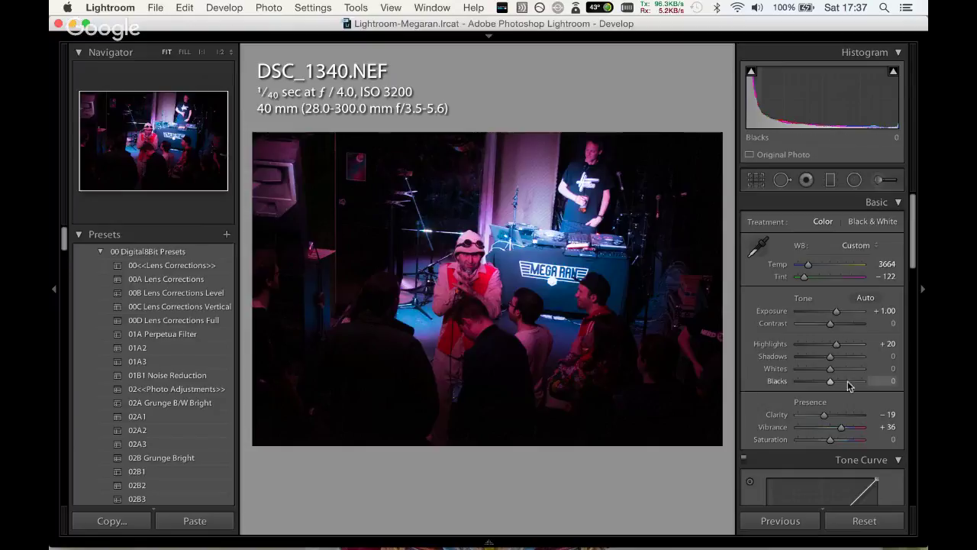
Set Shadows +37 and Clarity +19, then apply the 01B1 Noise Reduction preset.
mouse_move(832, 357)
left_mouse_down()
mouse_move(842, 357)
mouse_move(824, 370)
mouse_move(839, 379)
left_mouse_up()
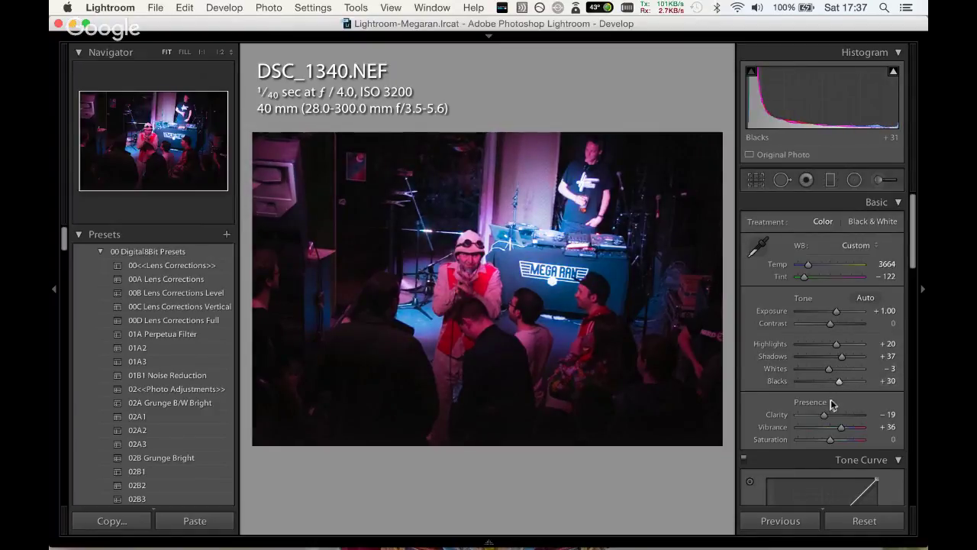
left_click_drag(825, 415, 838, 413)
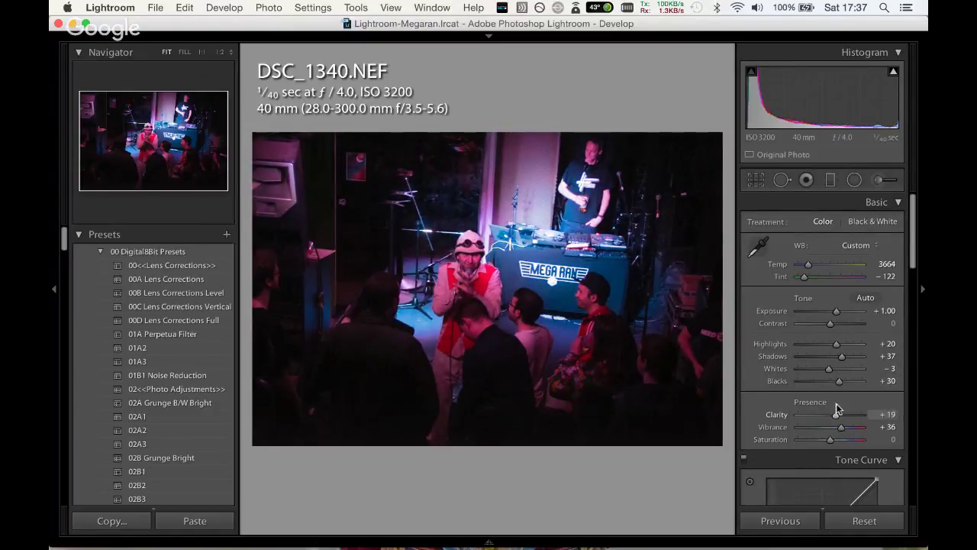
left_click(171, 374)
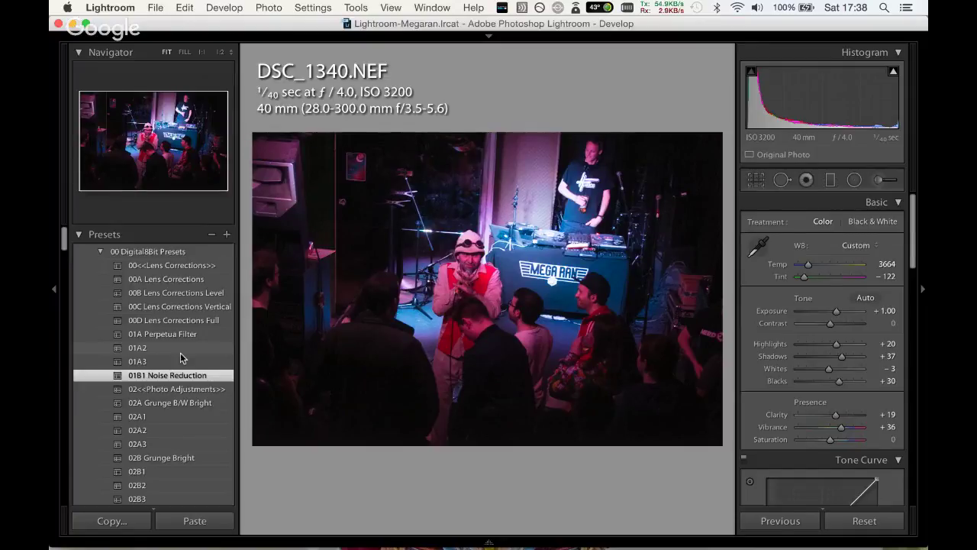
On DSC_1342, apply Auto tone, pull Exposure to +1.25 and lower Contrast.
key("Right")
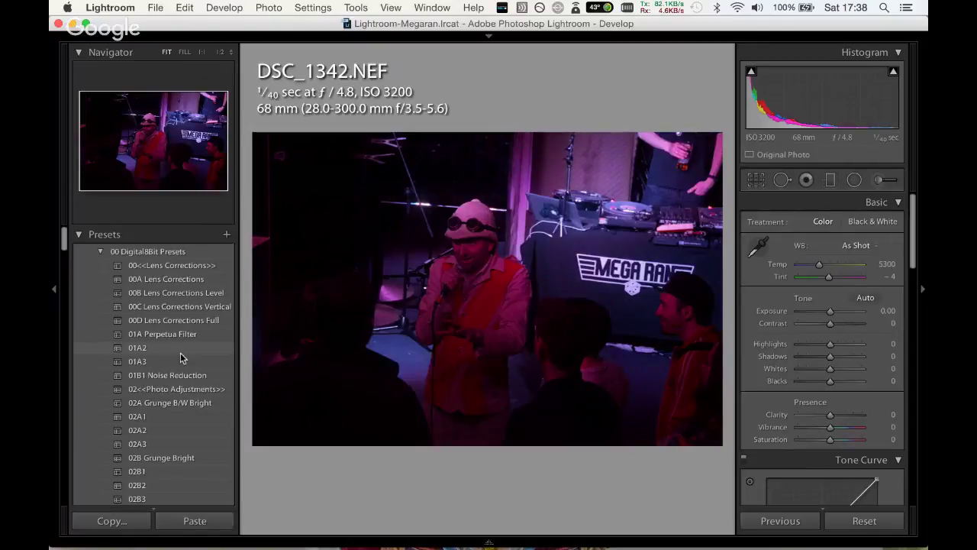
left_click(865, 297)
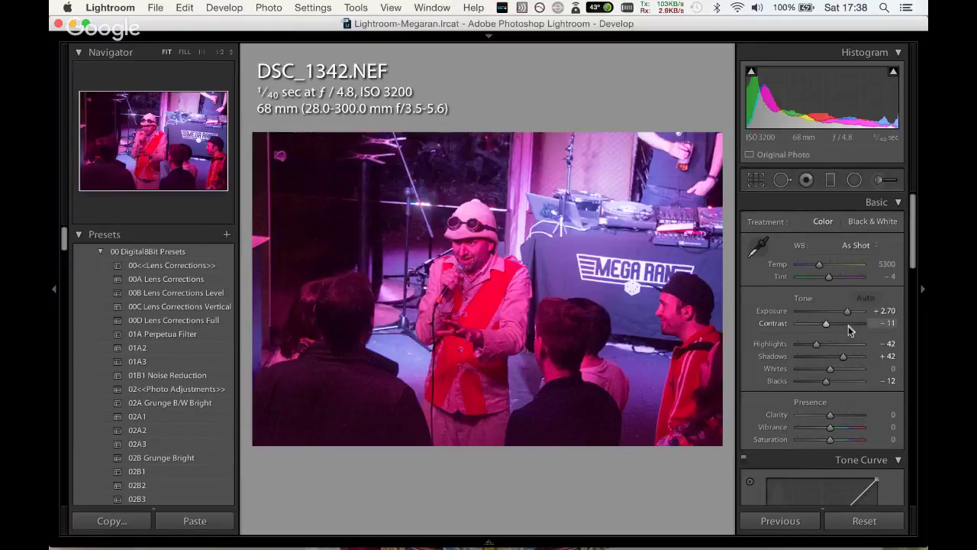
left_click_drag(846, 311, 838, 311)
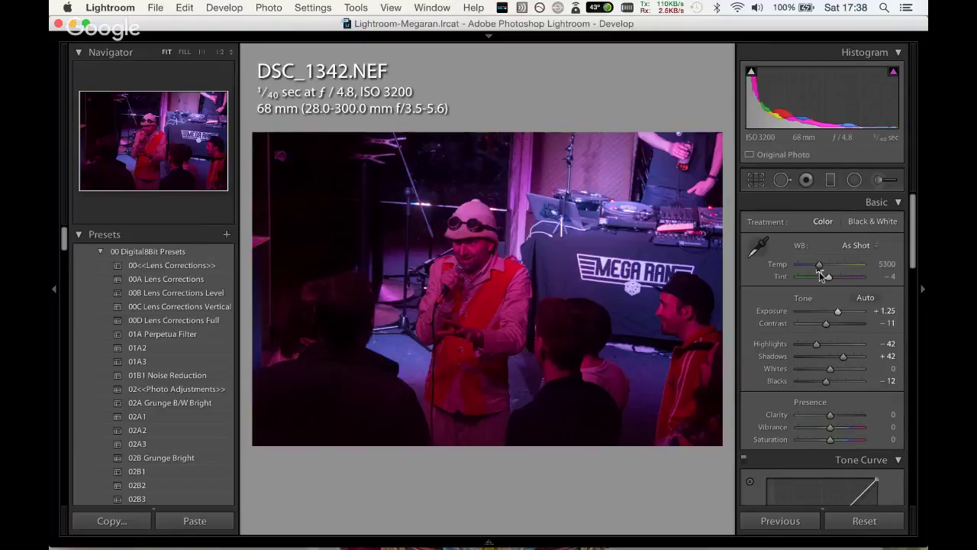
mouse_move(831, 414)
left_mouse_down()
mouse_move(853, 410)
mouse_move(828, 415)
left_mouse_up()
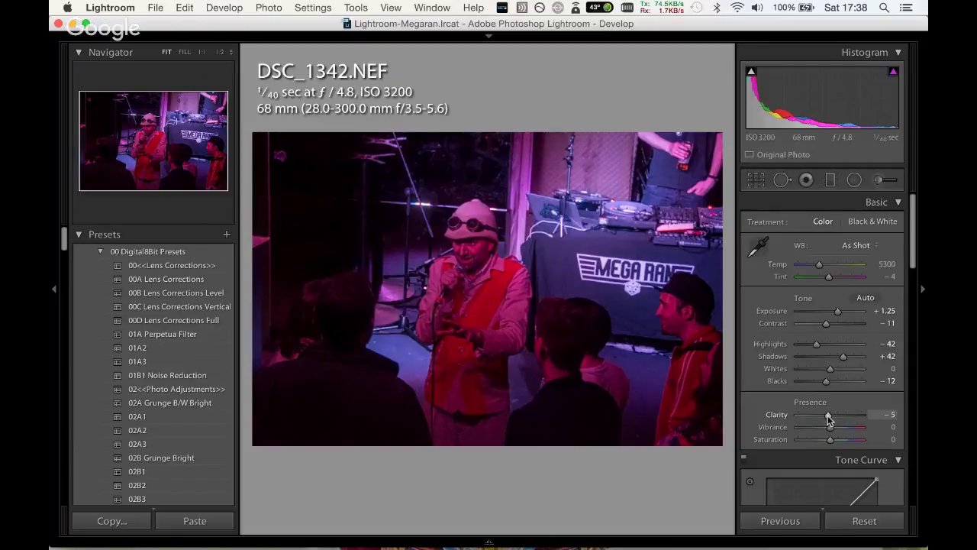
left_click_drag(825, 323, 821, 324)
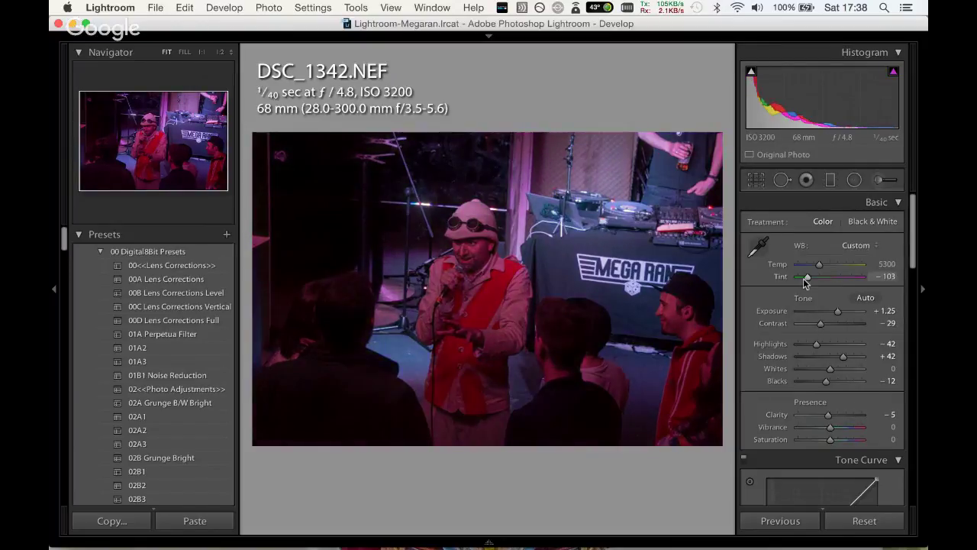
Set Tint -110, Blacks +38, Clarity -17, Temp 4543 and Exposure +1.50.
left_click(803, 277)
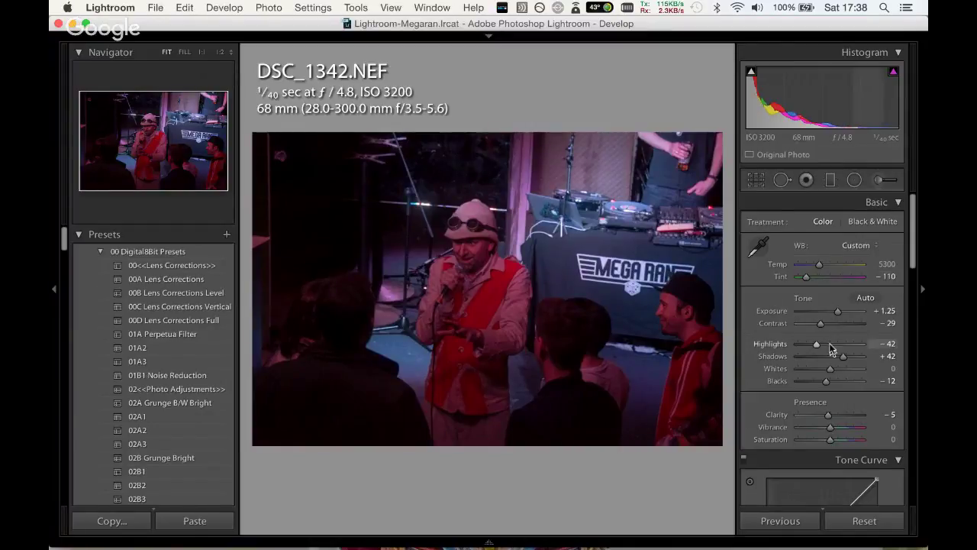
mouse_move(843, 355)
left_mouse_down()
mouse_move(844, 380)
mouse_move(852, 356)
left_mouse_up()
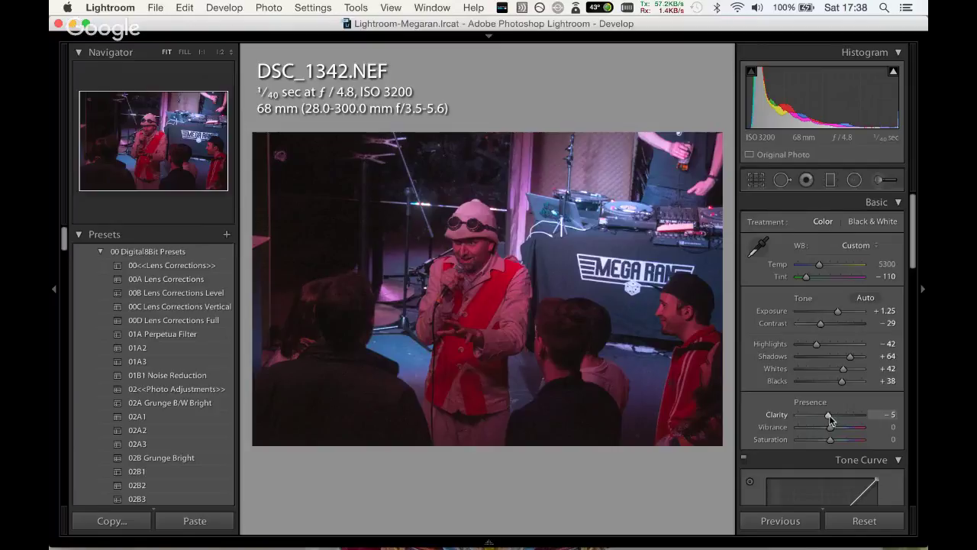
left_click_drag(829, 415, 842, 426)
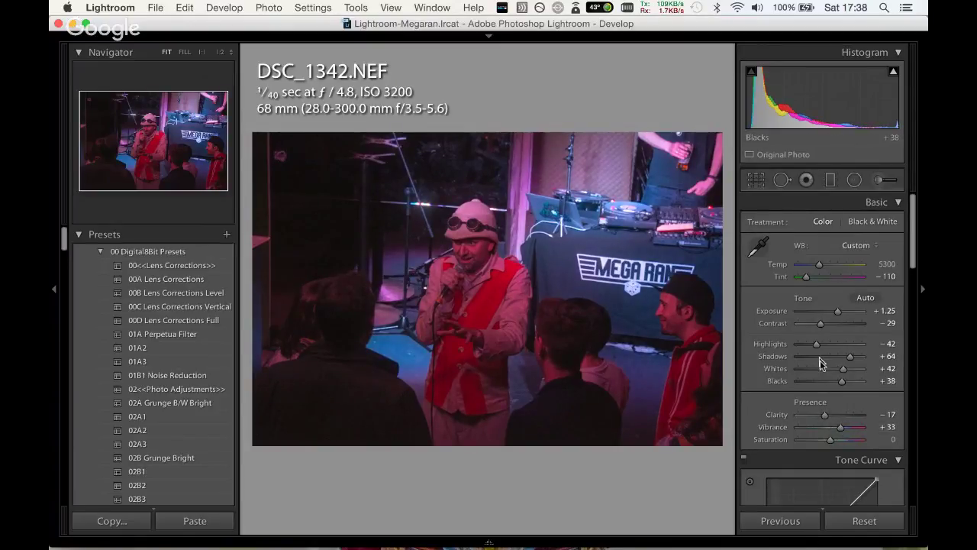
left_click_drag(819, 264, 814, 265)
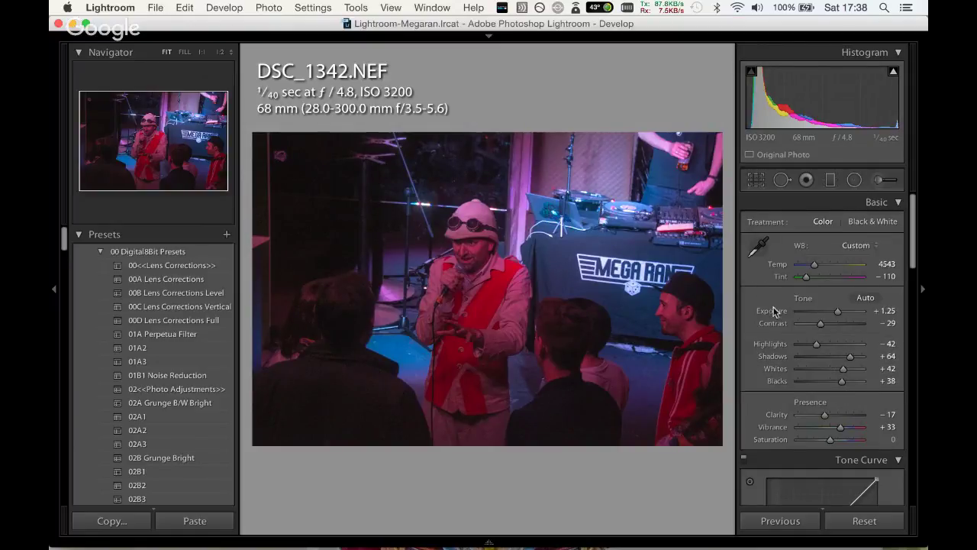
left_click_drag(838, 311, 839, 311)
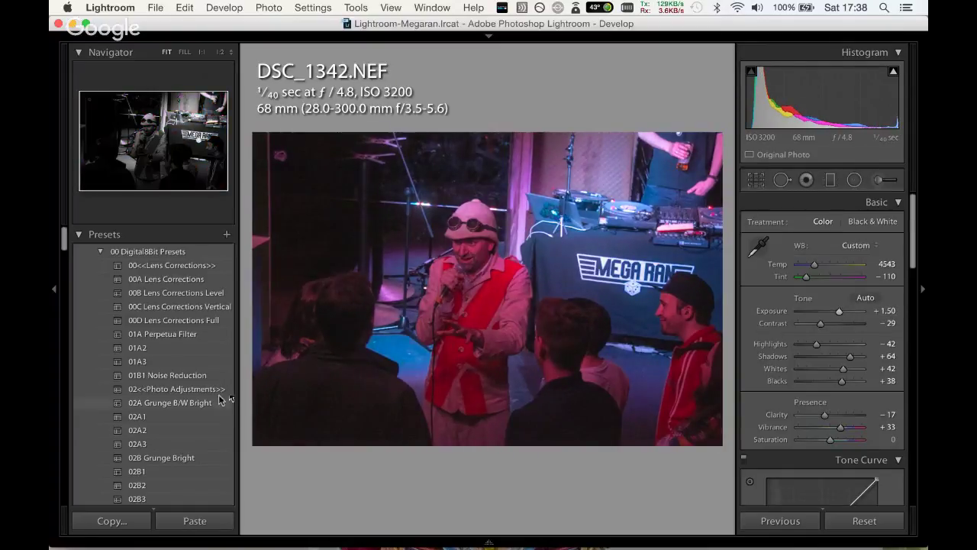
Cool to Temp 3019/Tint -149, apply 01B1 Noise Reduction, set Saturation -2, Exposure +2.05, Contrast +23.
left_click_drag(816, 267, 798, 284)
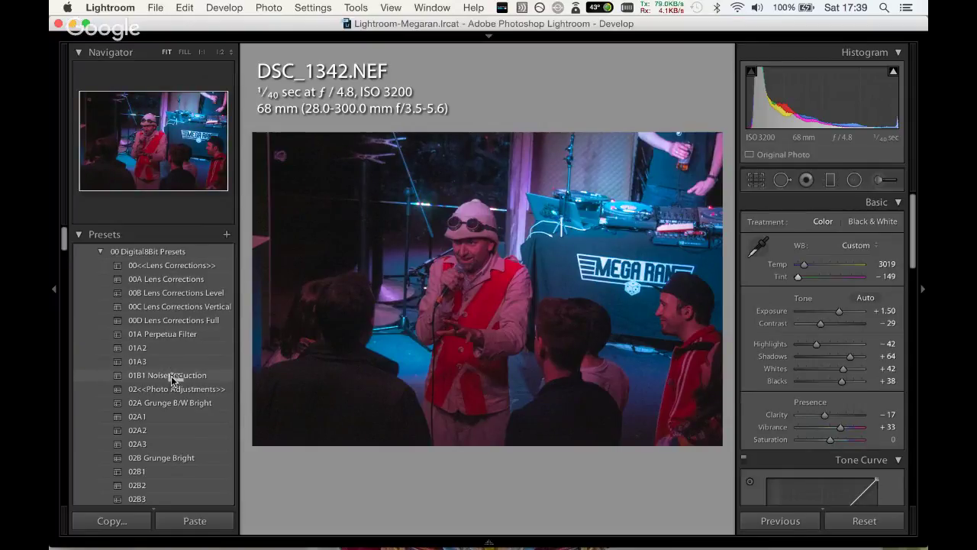
left_click(172, 375)
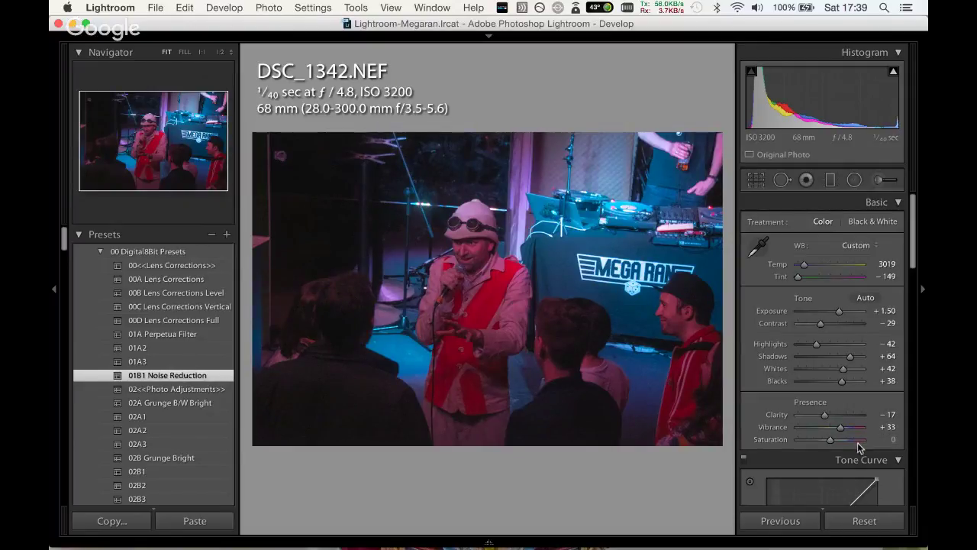
left_click_drag(835, 441, 845, 427)
left_click_drag(839, 311, 844, 310)
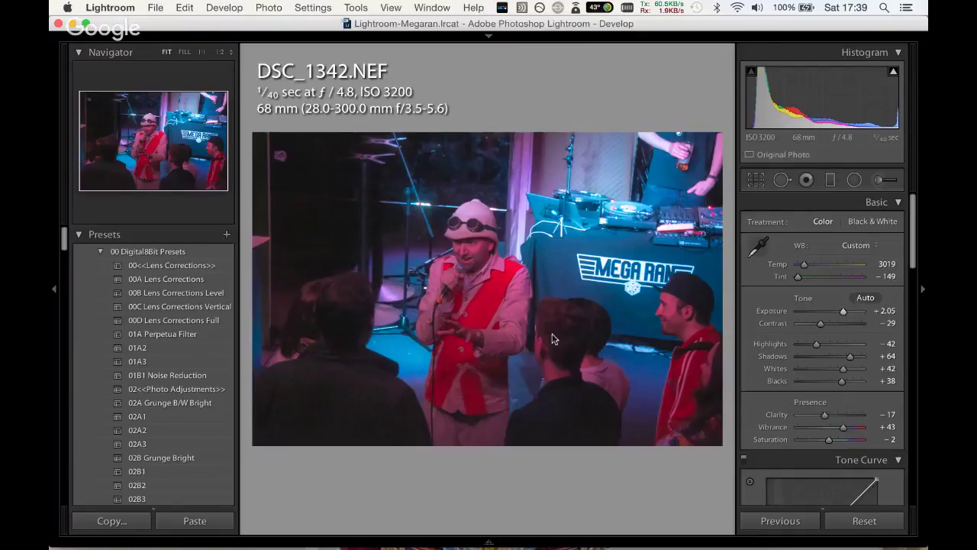
left_click_drag(821, 324, 838, 324)
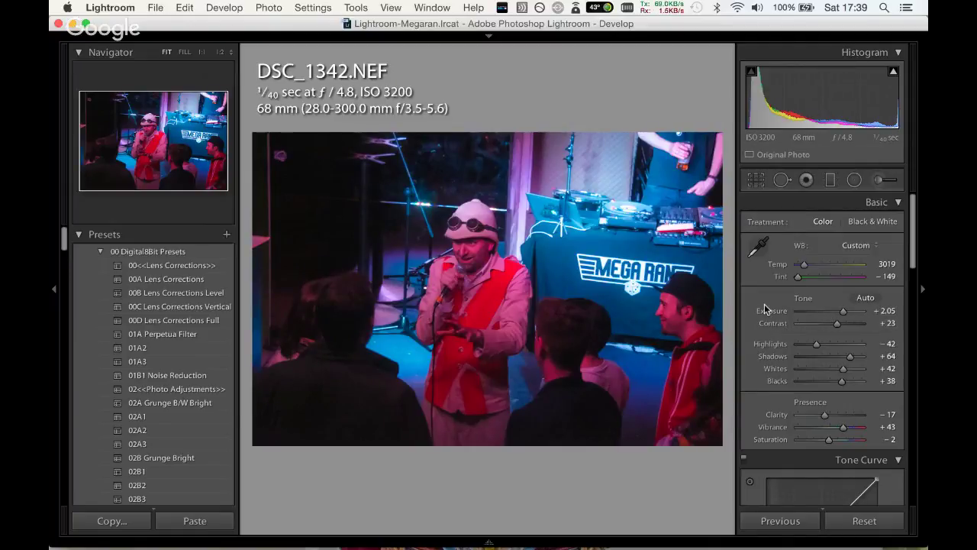
Copy DSC_1342's develop settings and paste them onto DSC_1344 (Temp 3019, Tint -149, Exposure +2.05).
key("Right")
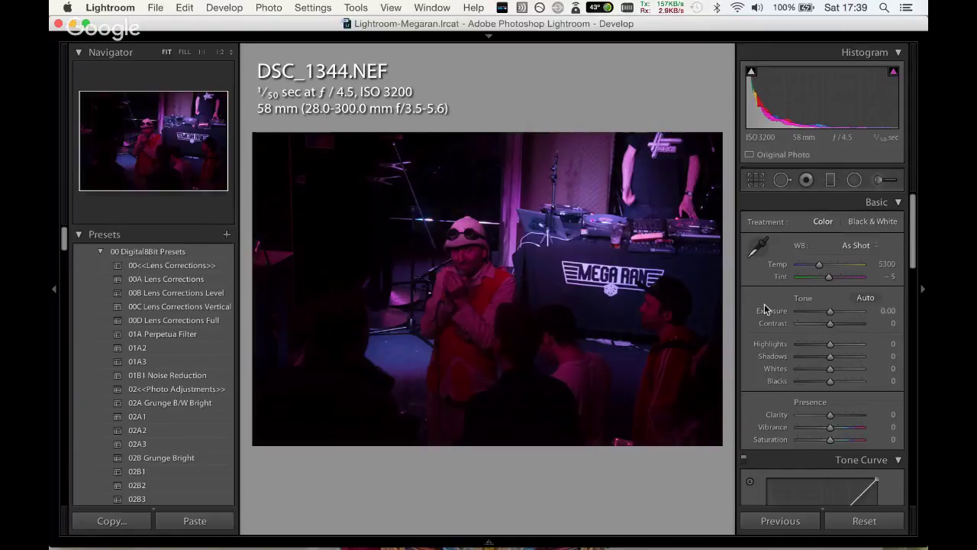
key("Left")
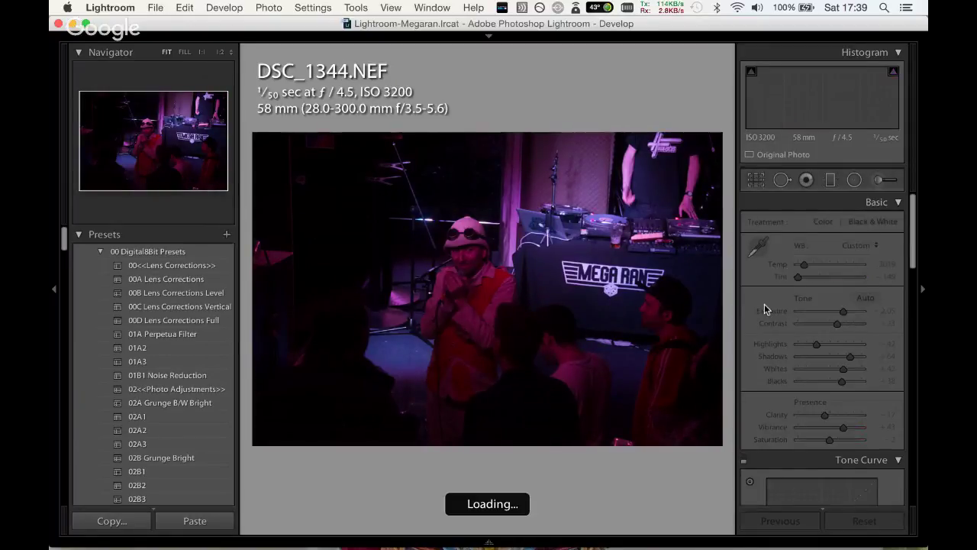
left_click(312, 8)
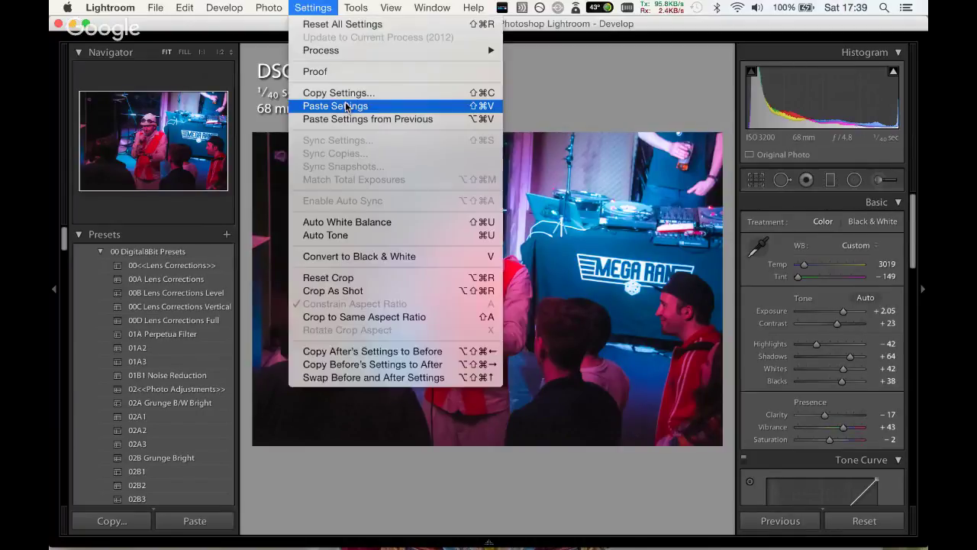
left_click(340, 92)
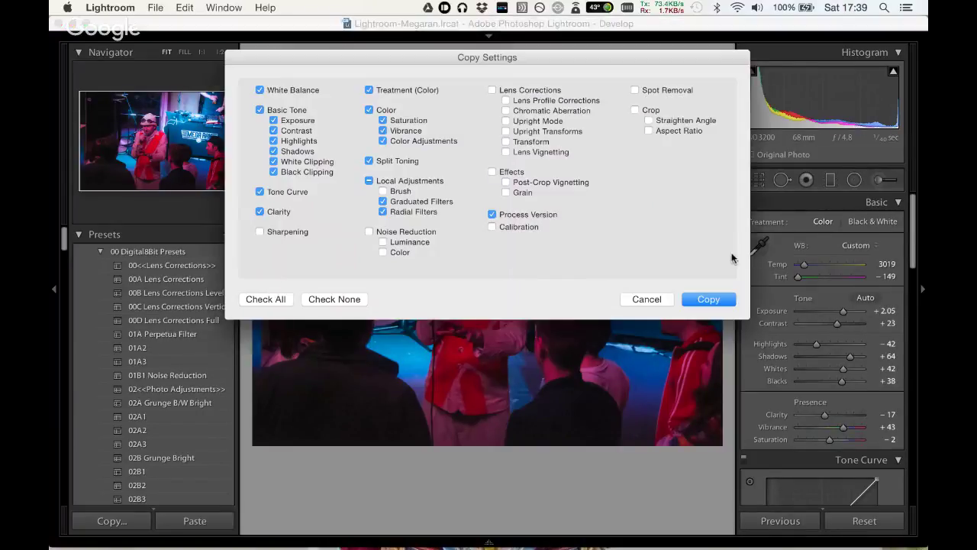
left_click(717, 299)
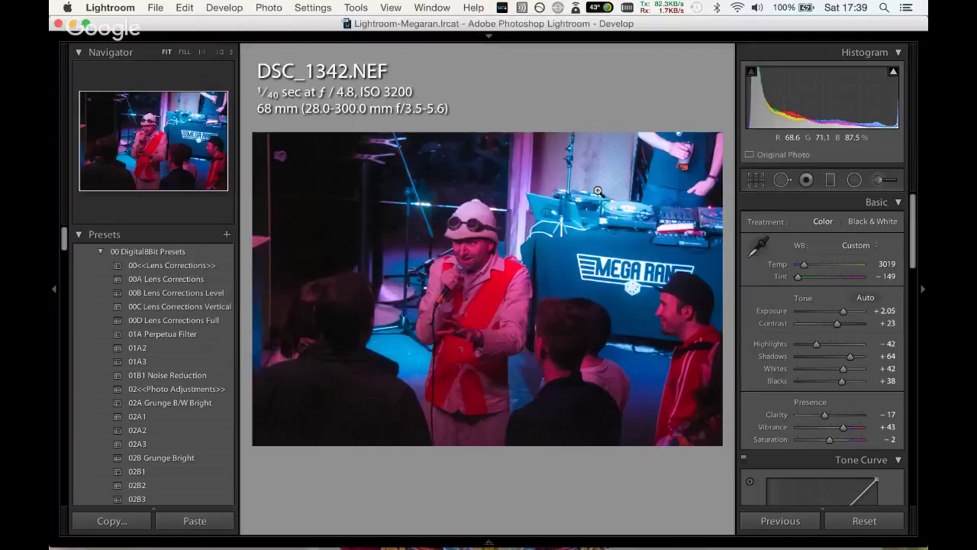
key("Right")
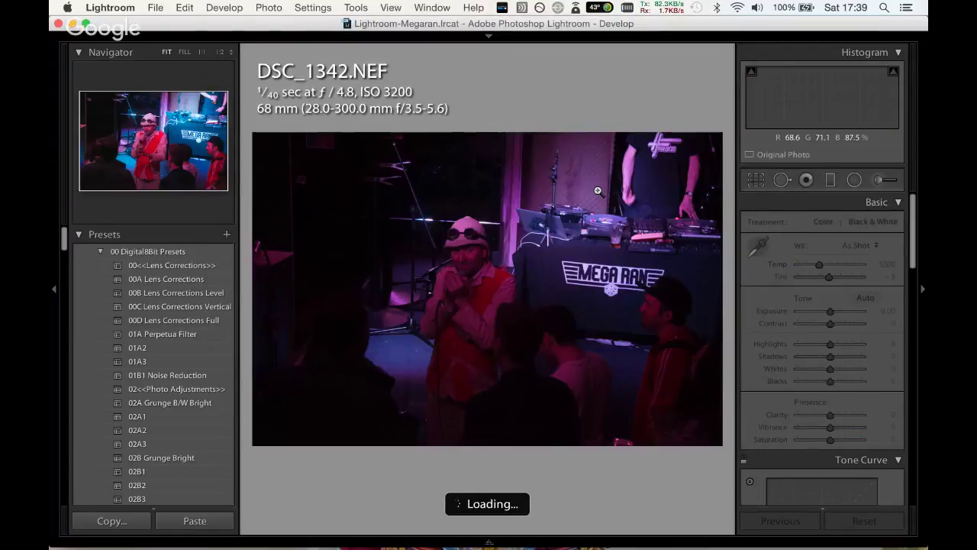
left_click(313, 8)
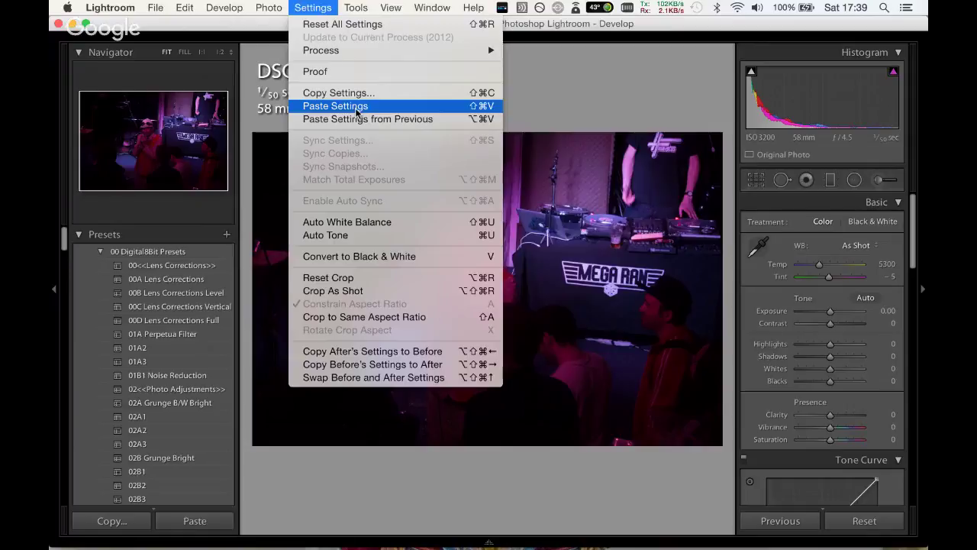
left_click(356, 107)
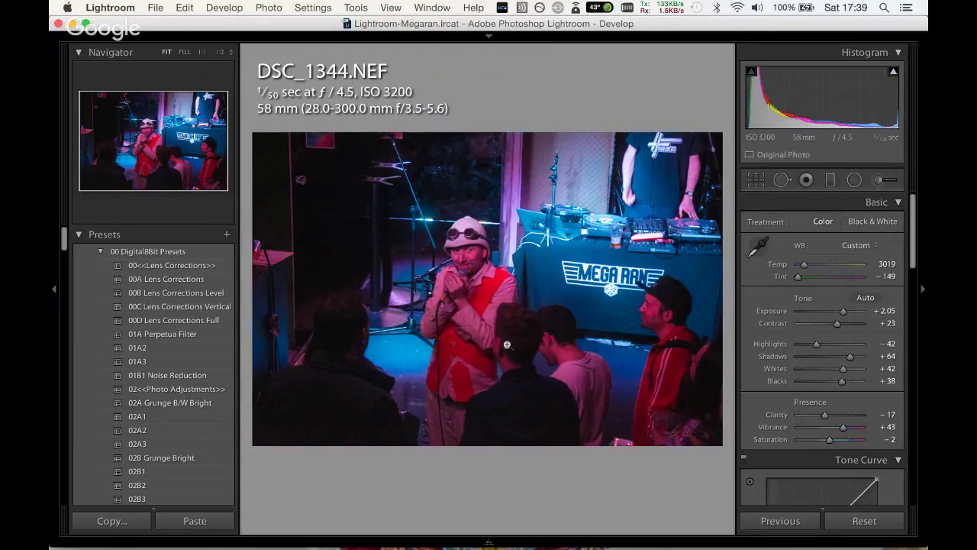
Try the 02A Grunge B/W Bright preset, undo it, and apply the 02A1 preset instead.
left_click(183, 408)
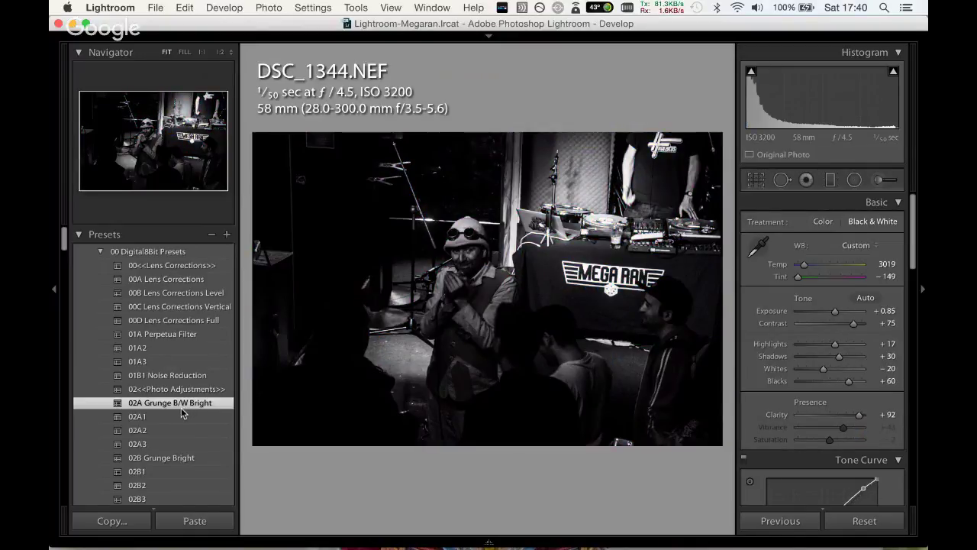
key("ctrl+z")
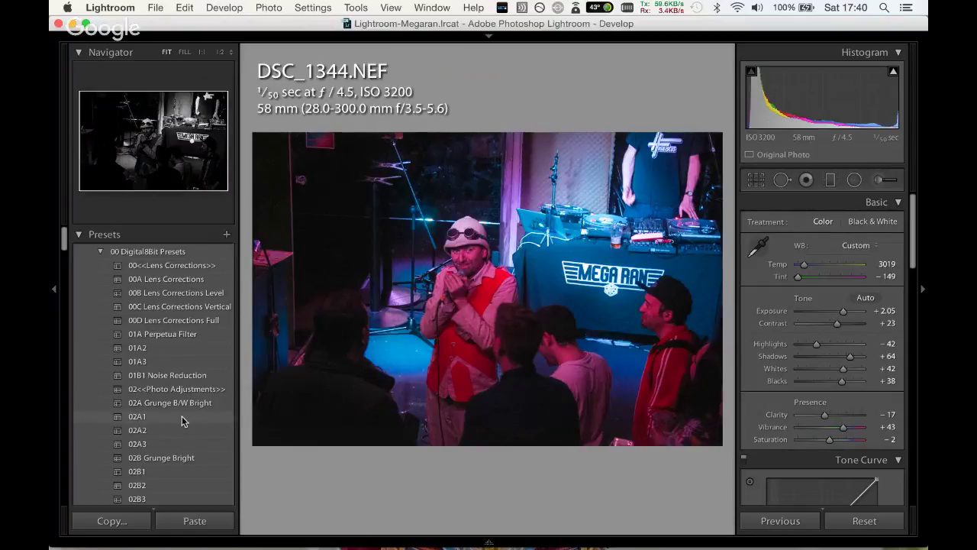
left_click(183, 418)
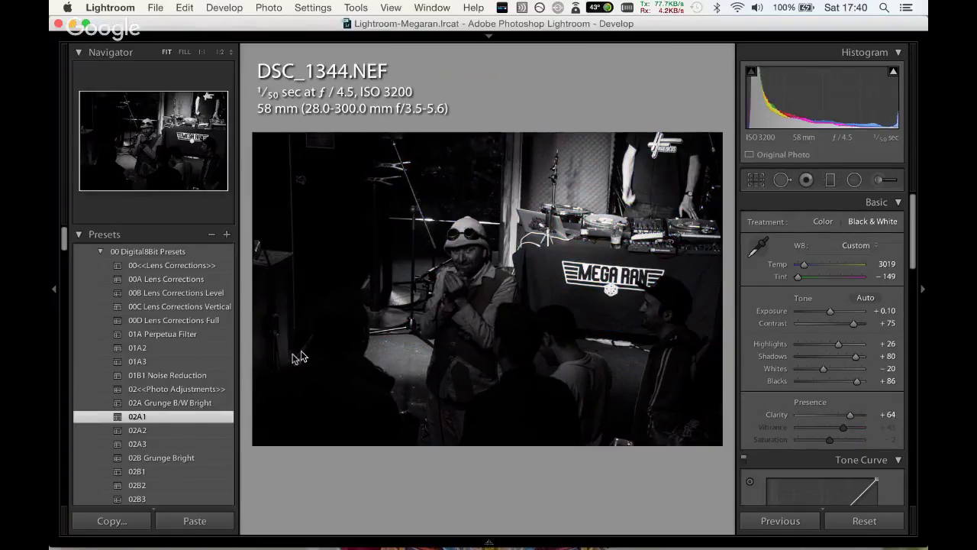
Set Exposure +1.70 and Blacks +59, then apply the 01B1 Noise Reduction preset.
left_click_drag(831, 311, 837, 311)
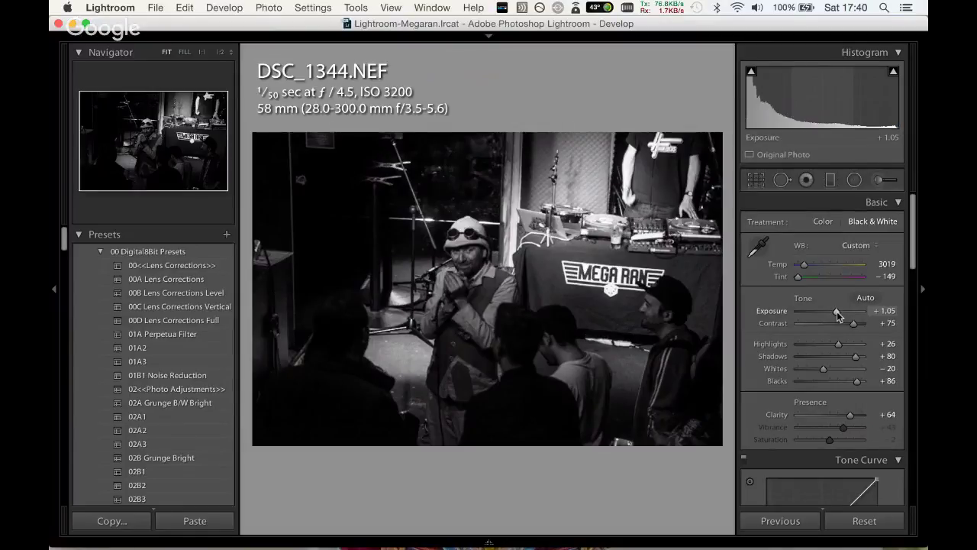
left_click_drag(837, 313, 846, 324)
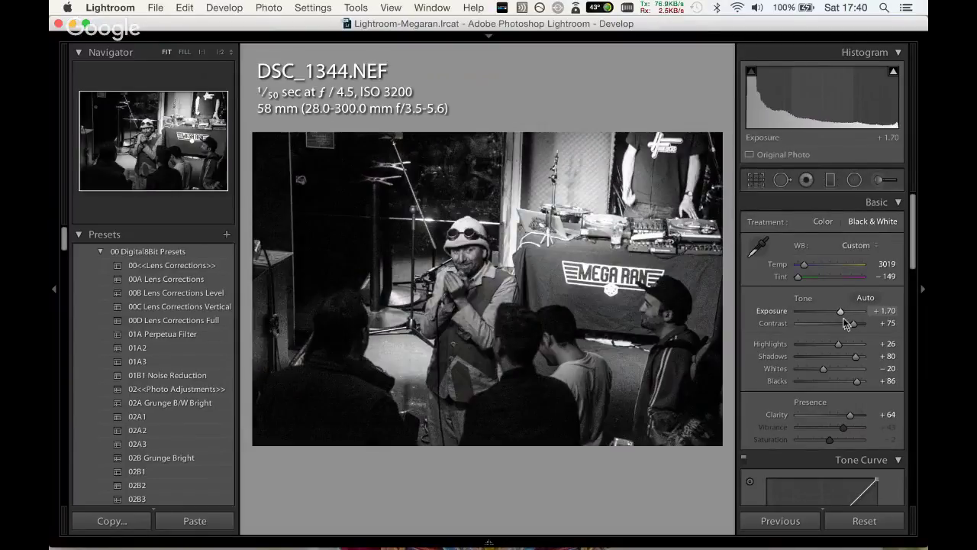
left_click_drag(856, 380, 866, 415)
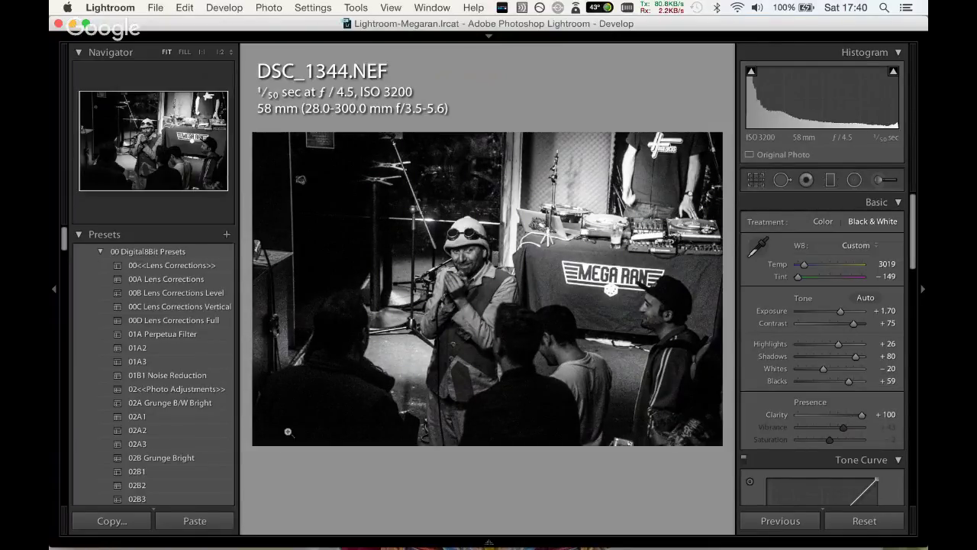
left_click(217, 375)
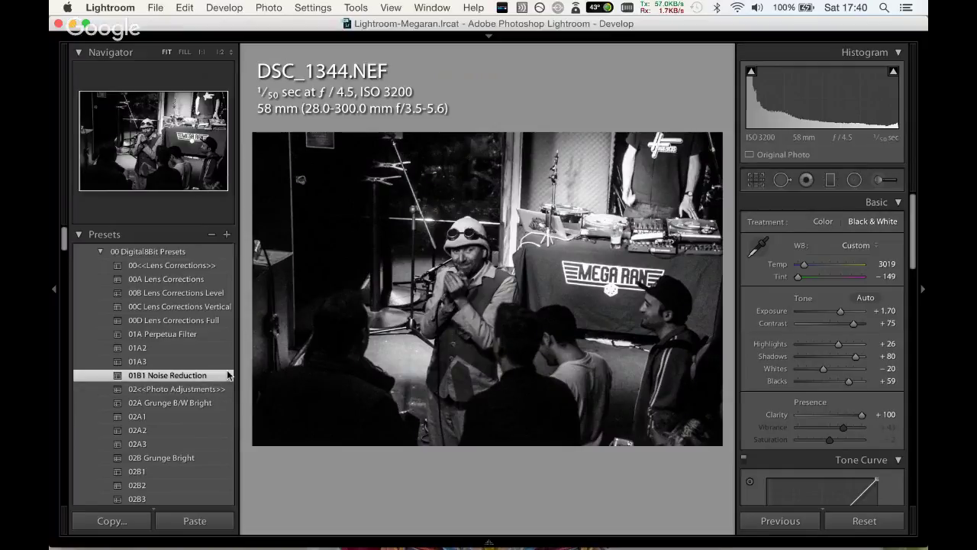
Crop DSC_1344 at its original aspect ratio, trimming the top edge down.
left_click(756, 179)
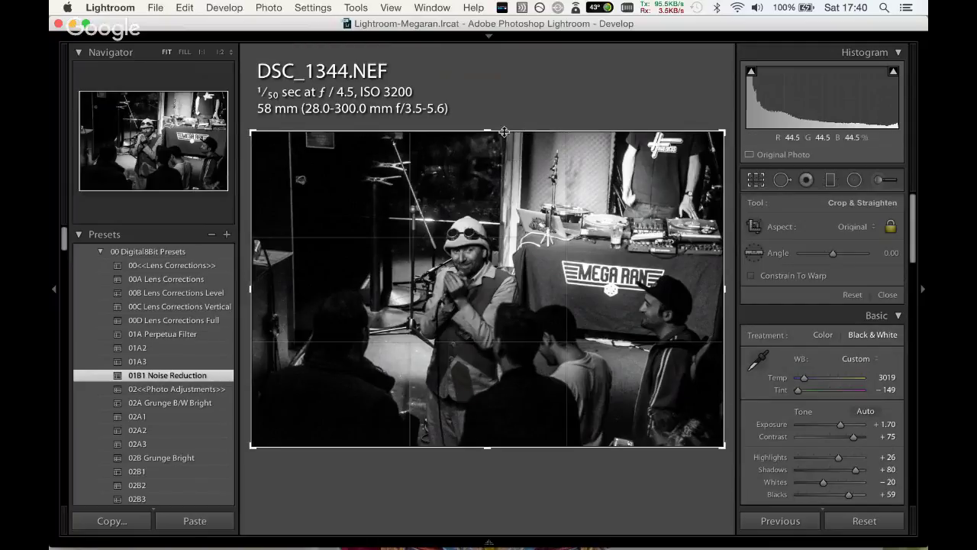
left_click(867, 226)
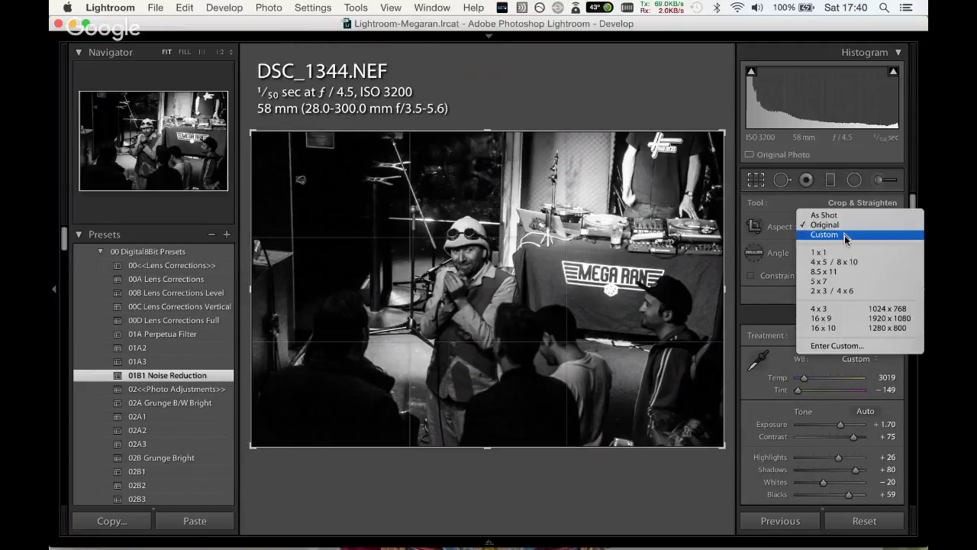
left_click(799, 213)
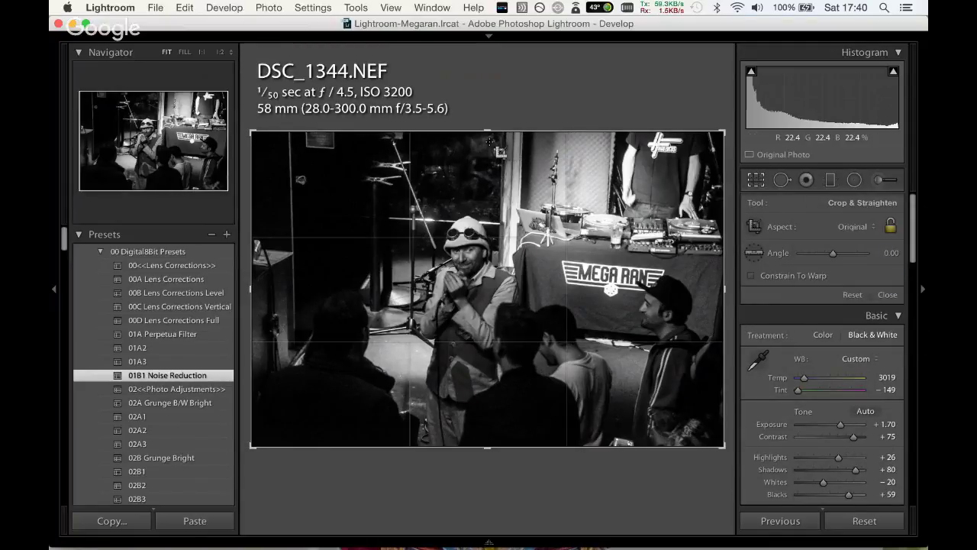
left_click_drag(488, 131, 485, 157)
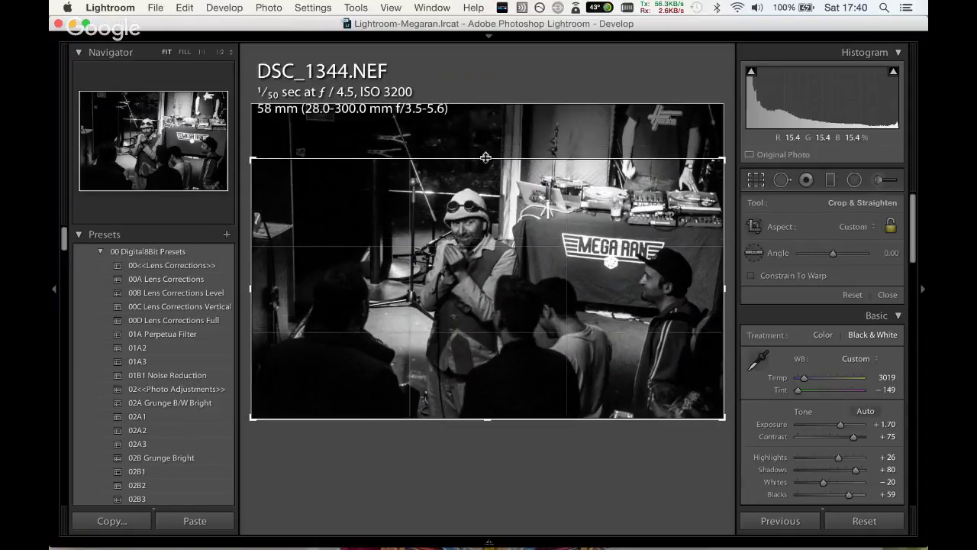
left_click_drag(485, 157, 483, 143)
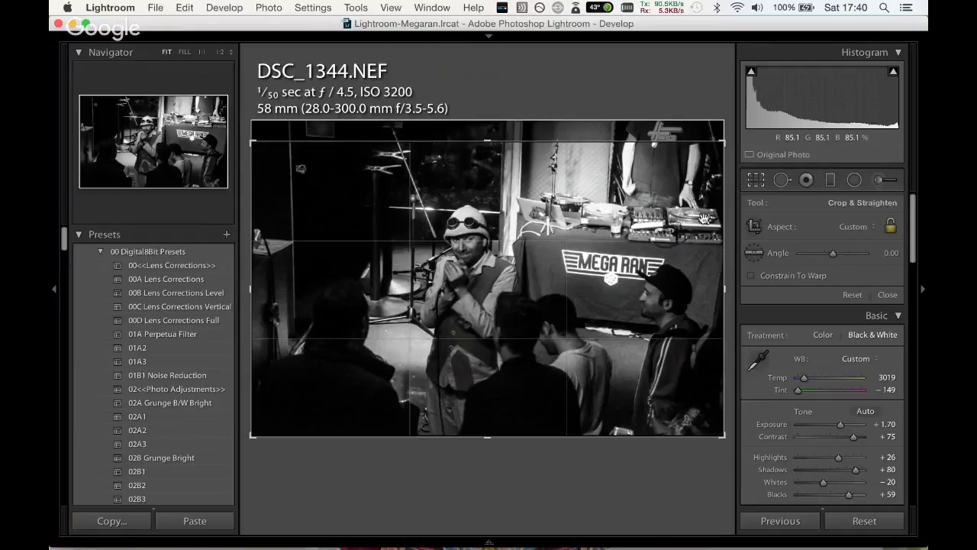
key("Return")
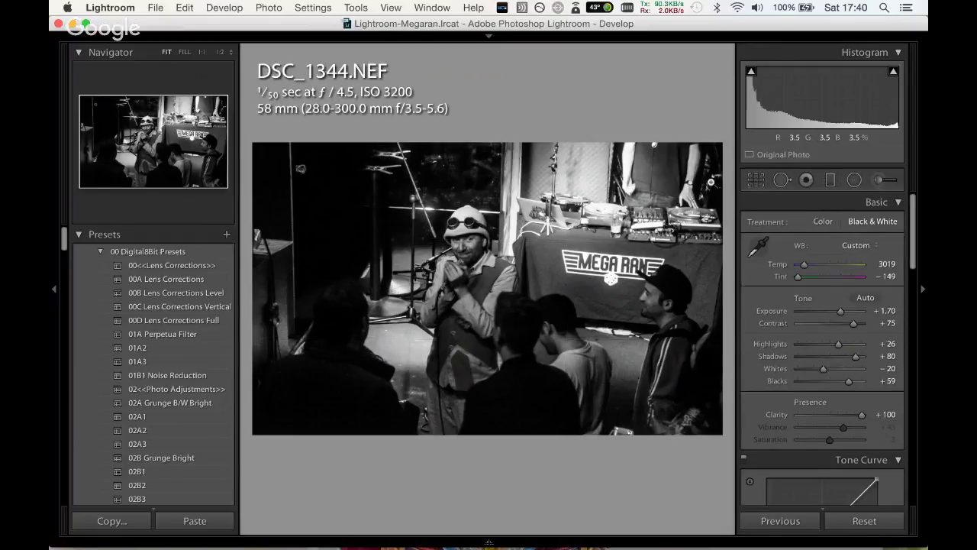
Trim the left side of the crop and commit it.
left_click(755, 179)
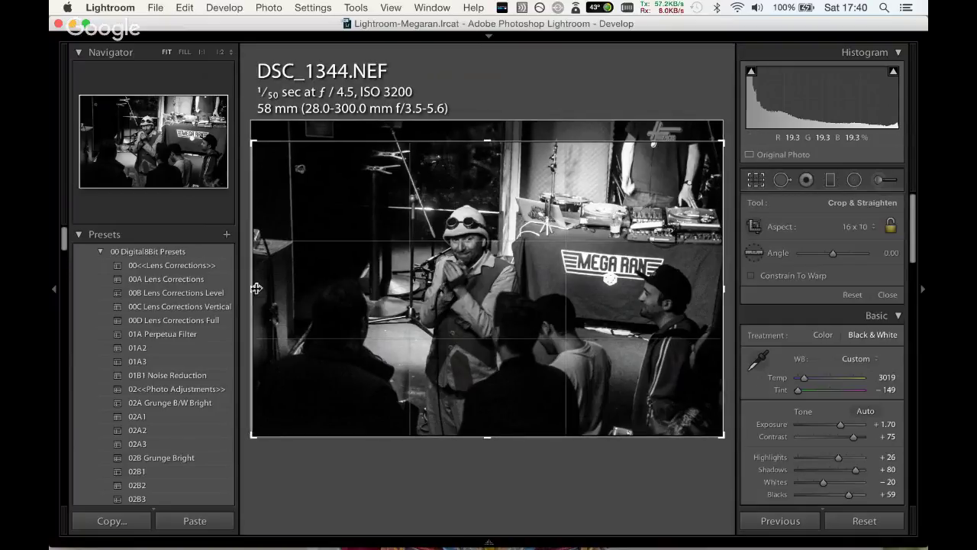
left_click_drag(256, 289, 285, 280)
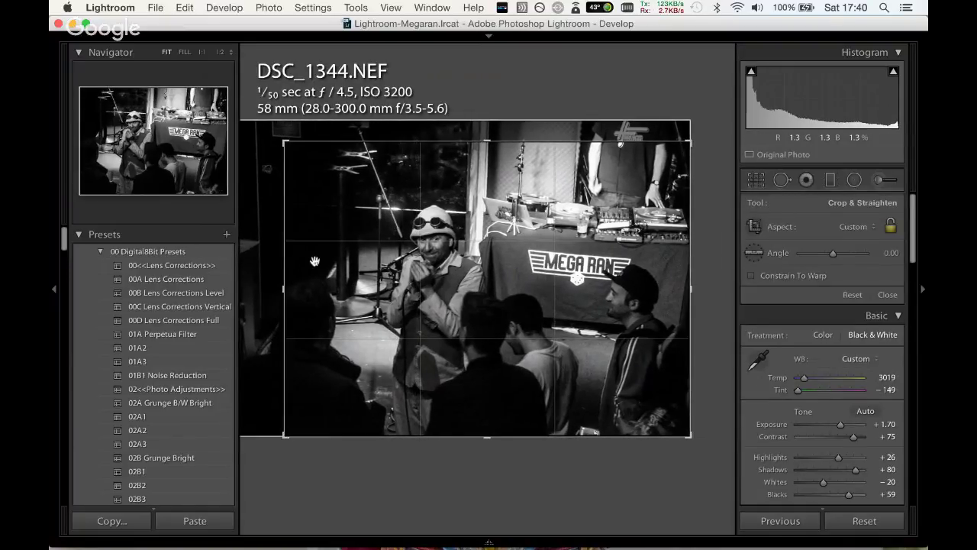
key("Return")
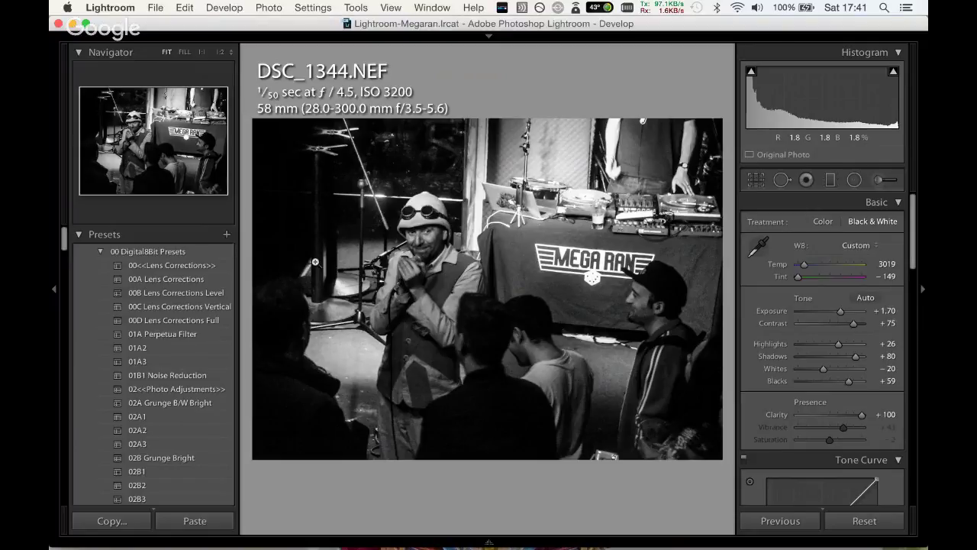
Step through DSC_1345 to DSC_1348, unflagging photos, and settle on unedited DSC_1349.
key("Right")
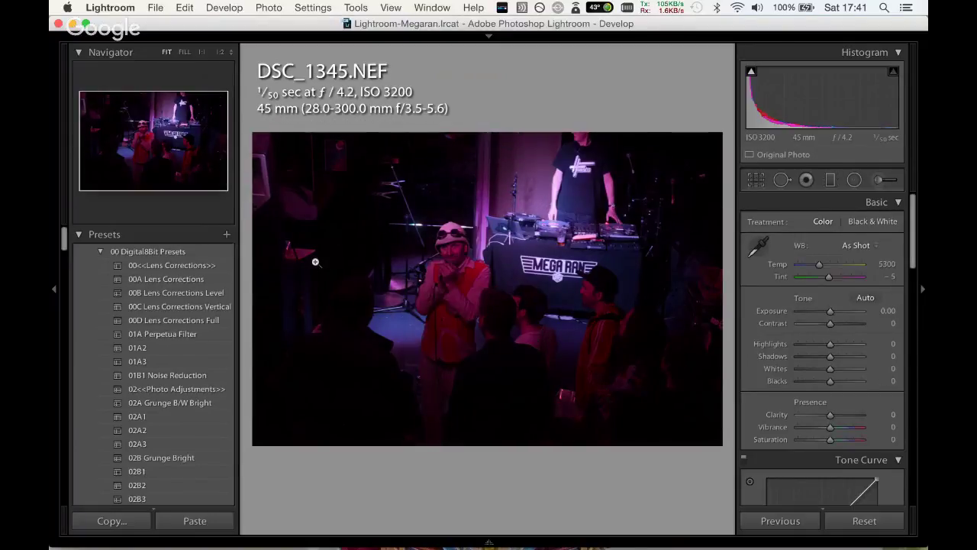
key("u")
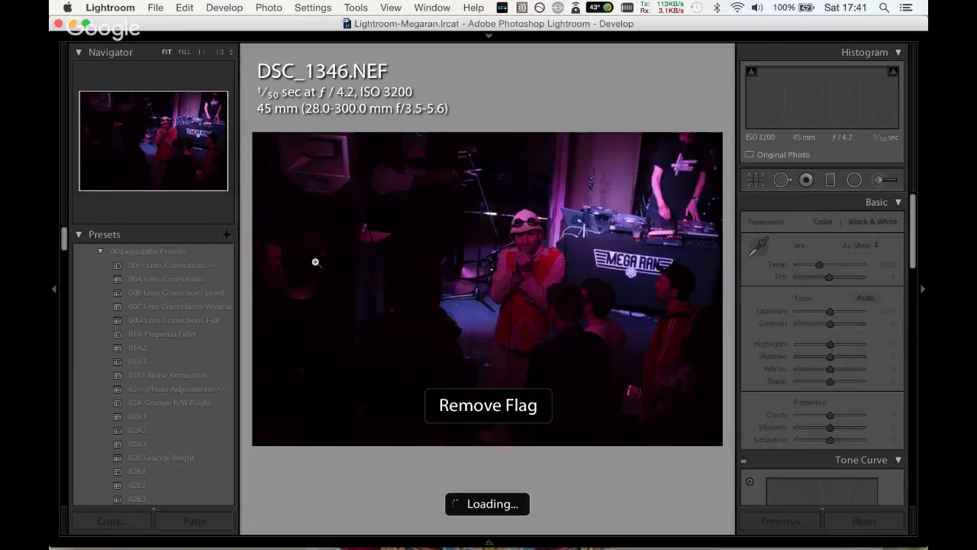
key("Right")
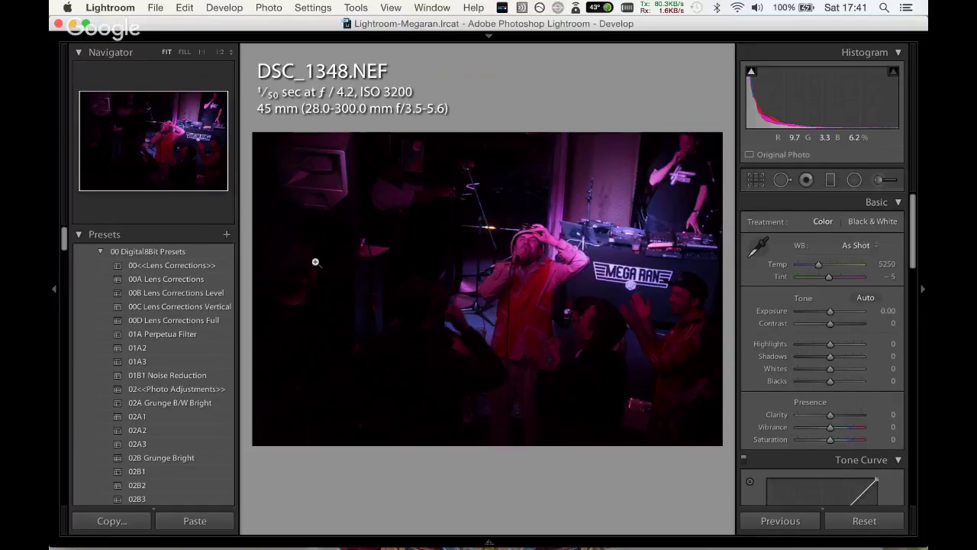
key("Left")
key("Left")
key("Left")
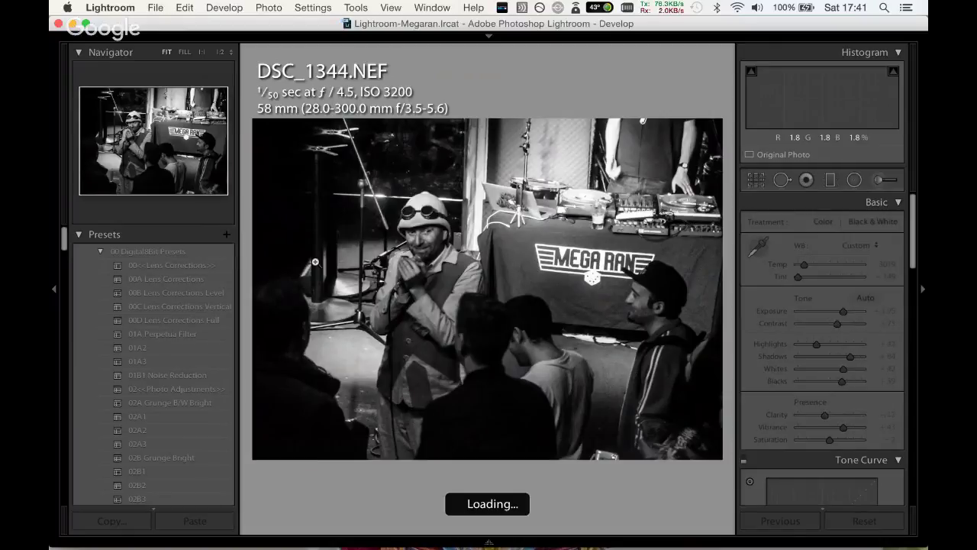
key("Right")
key("Right")
key("Right")
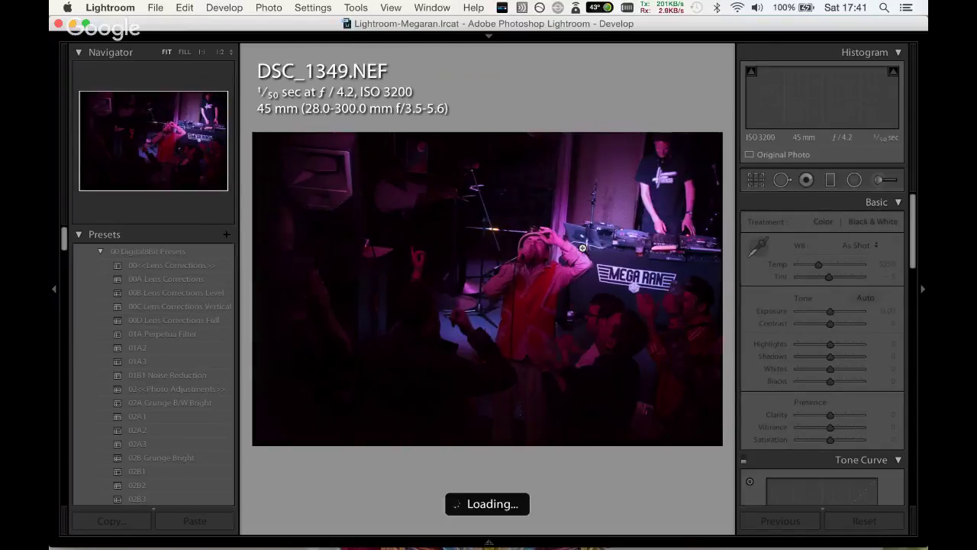
key("Left")
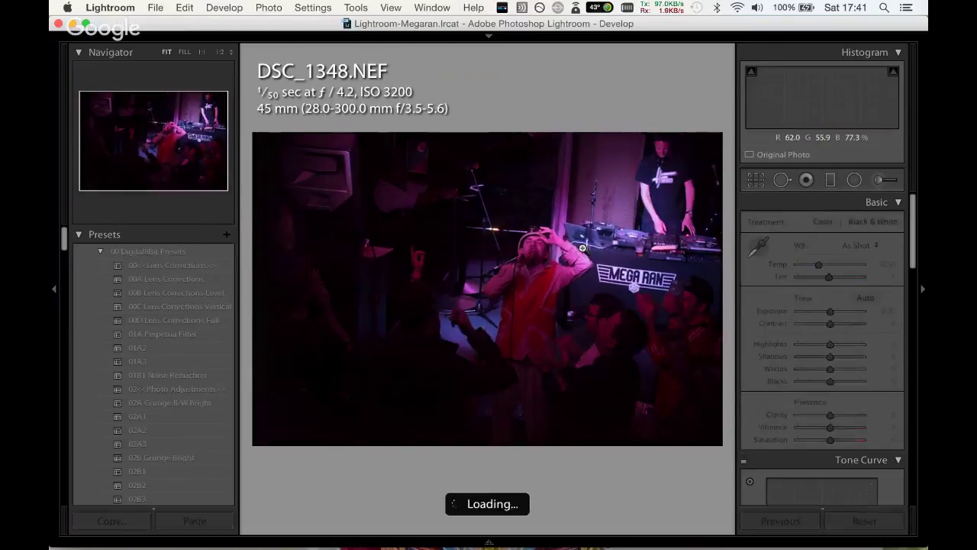
key("Right")
key("Left")
key("u")
key("Right")
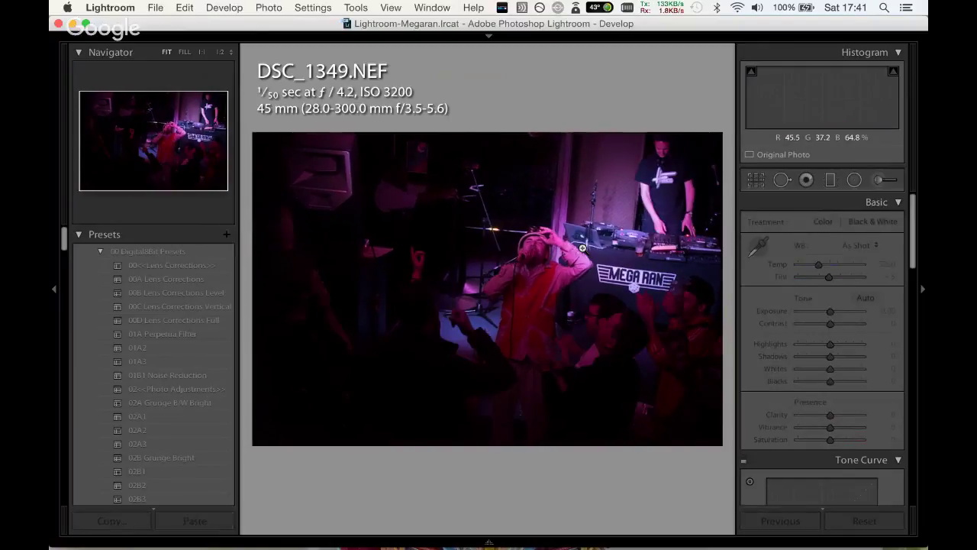
Paste the copied develop settings onto DSC_1349 and crop away its top and left edges.
left_click(313, 8)
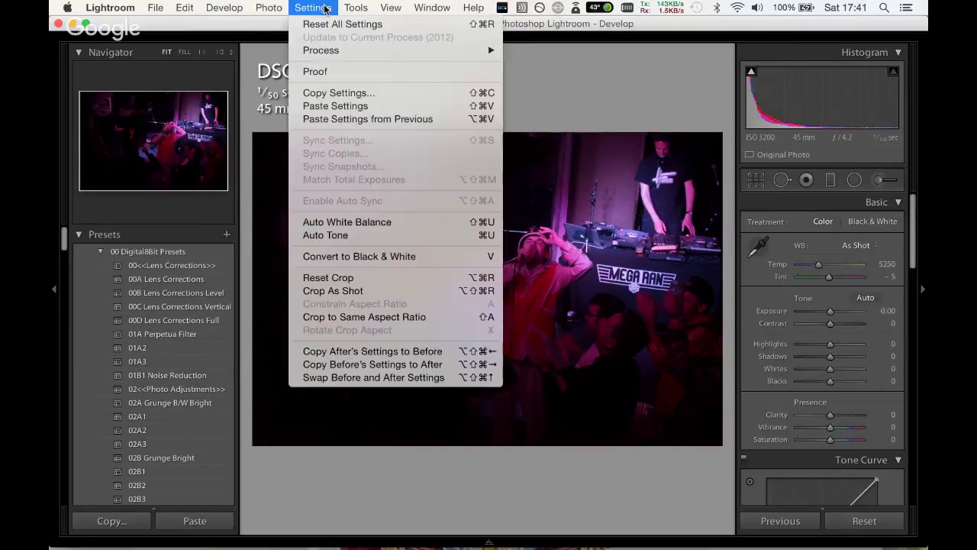
left_click(372, 106)
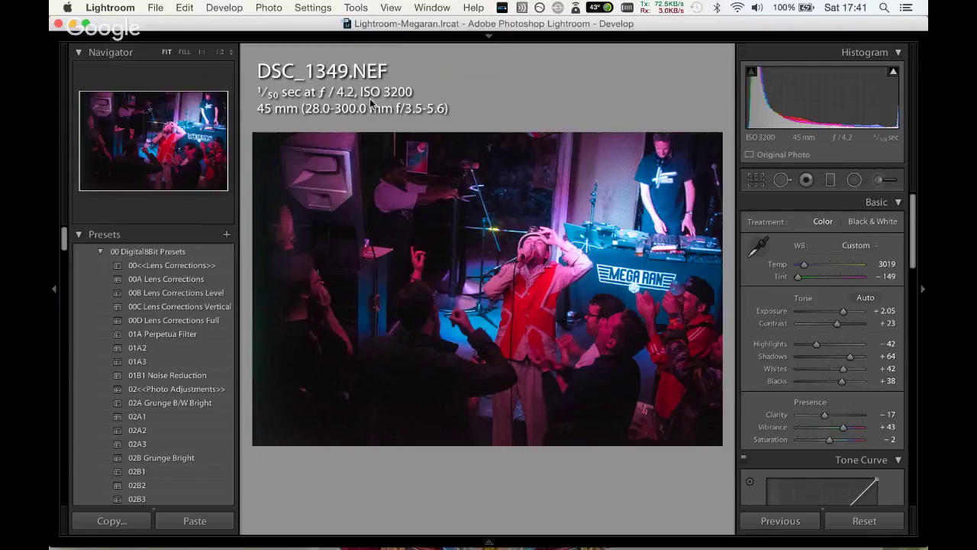
left_click(756, 179)
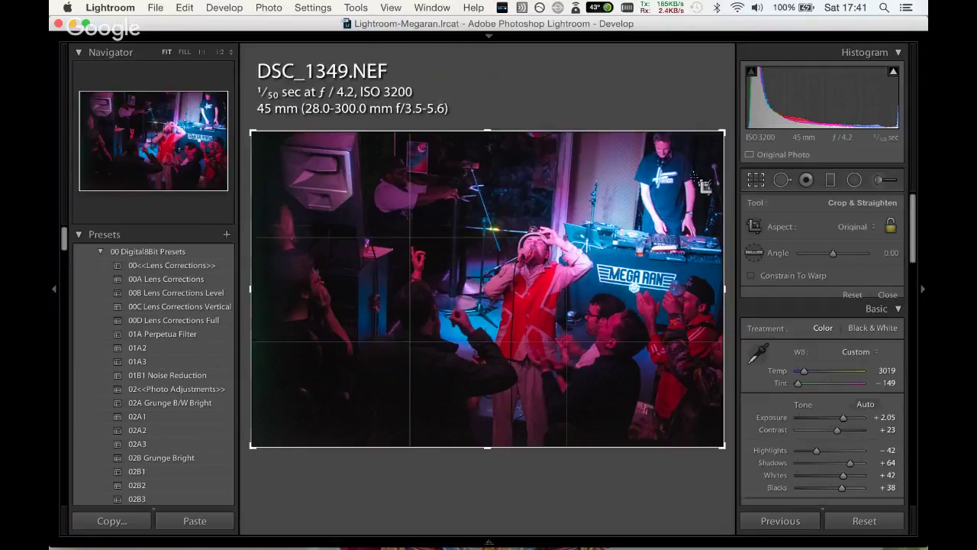
left_click_drag(504, 129, 493, 189)
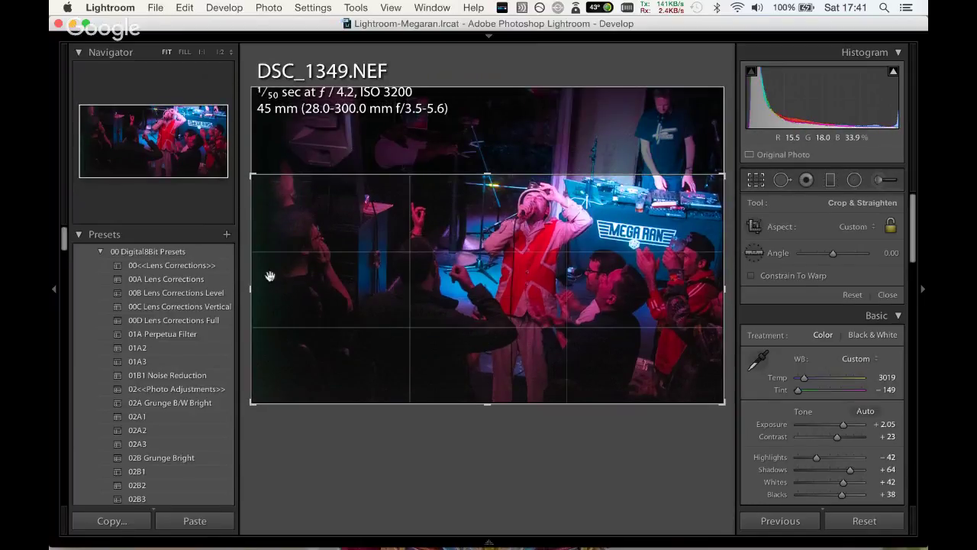
left_click_drag(252, 282, 276, 283)
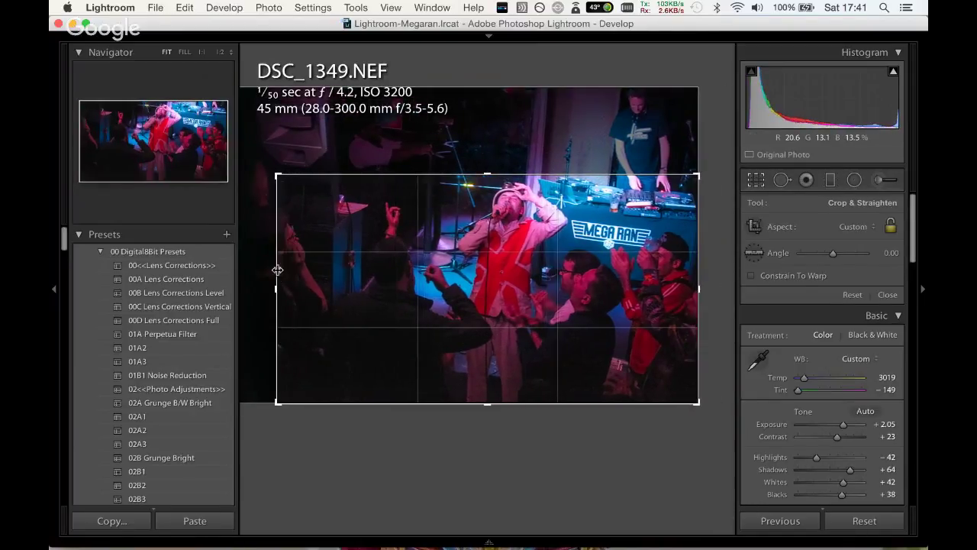
key("Return")
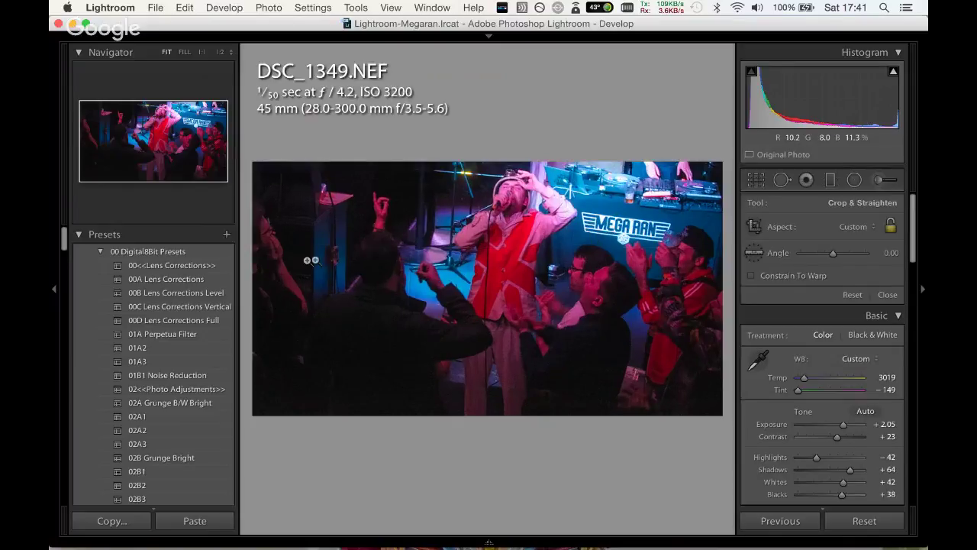
Apply 01B1 Noise Reduction to DSC_1349, set Exposure to +2.30 and Temp to 2173.
left_click(199, 374)
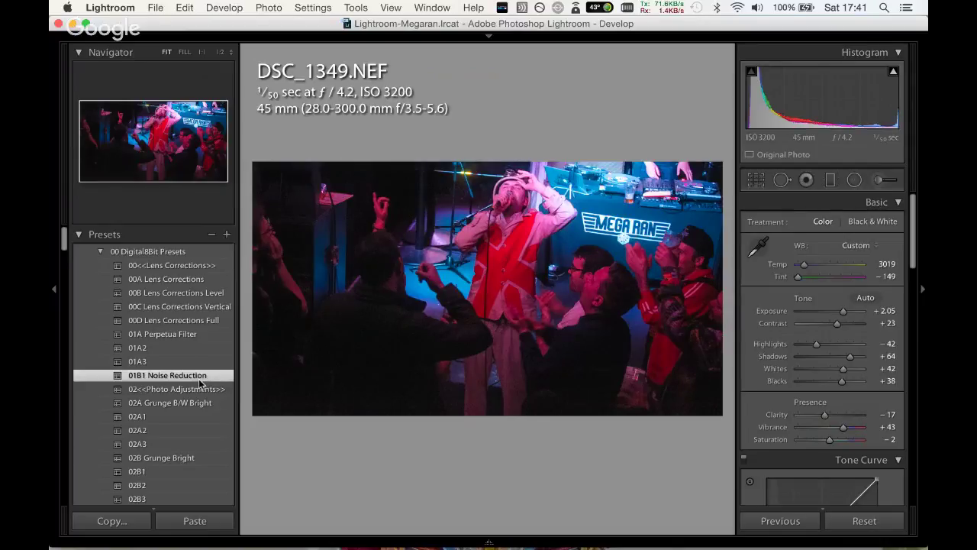
left_click_drag(843, 311, 843, 311)
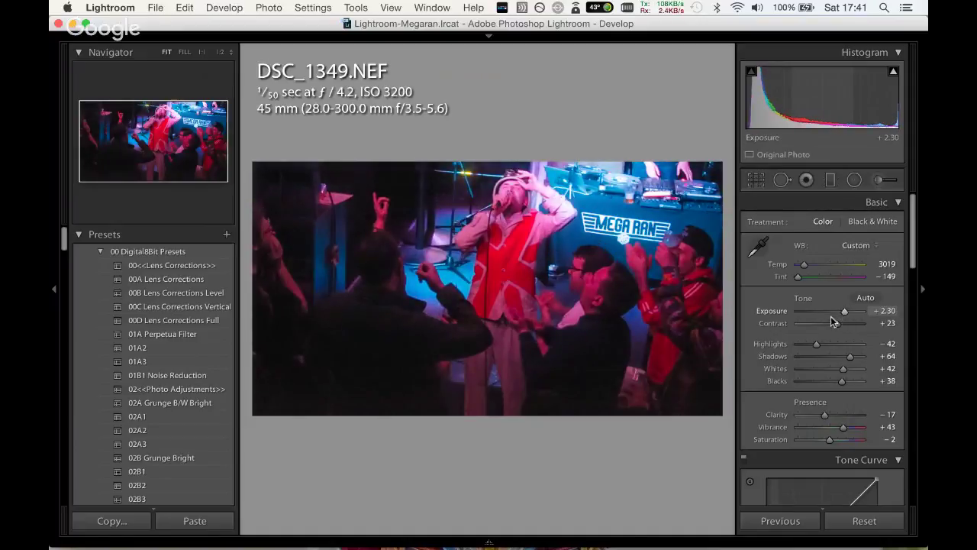
left_click_drag(803, 264, 799, 270)
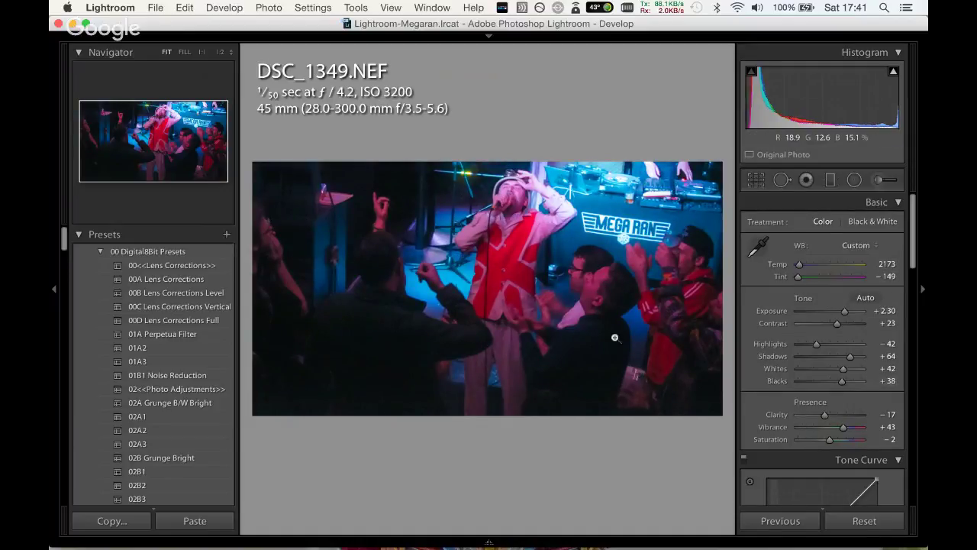
Boost vibrance, then draw a graduated filter across the middle of DSC_1349.
left_click_drag(843, 427, 850, 429)
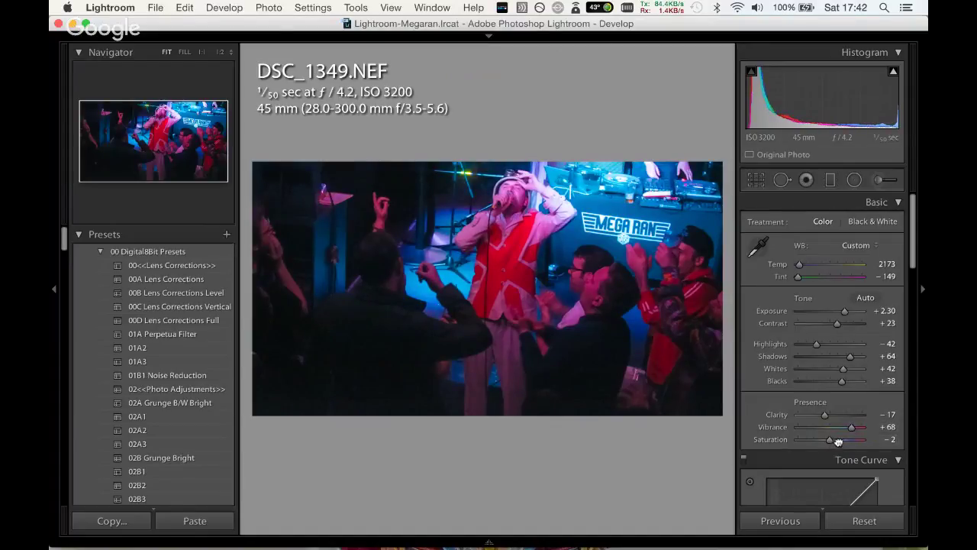
left_click(831, 180)
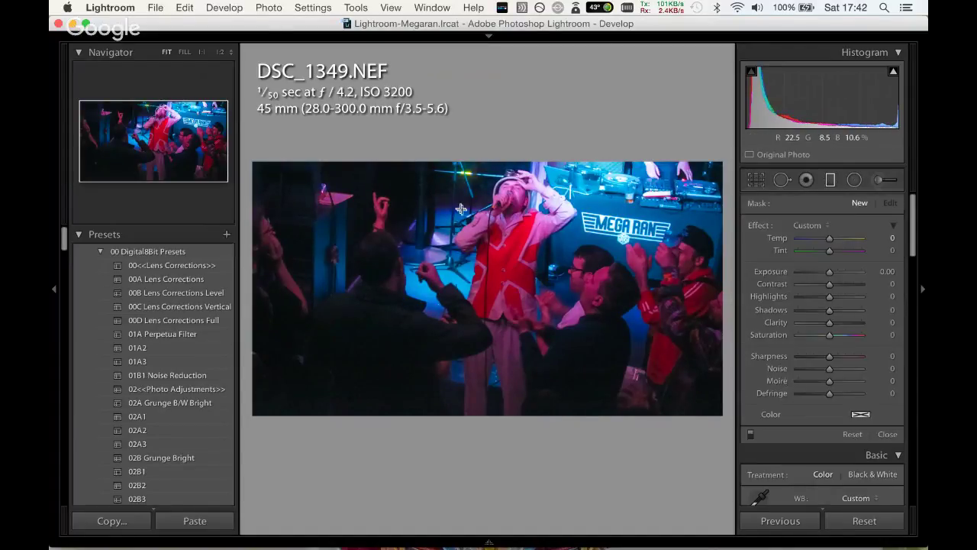
left_click_drag(461, 216, 462, 303)
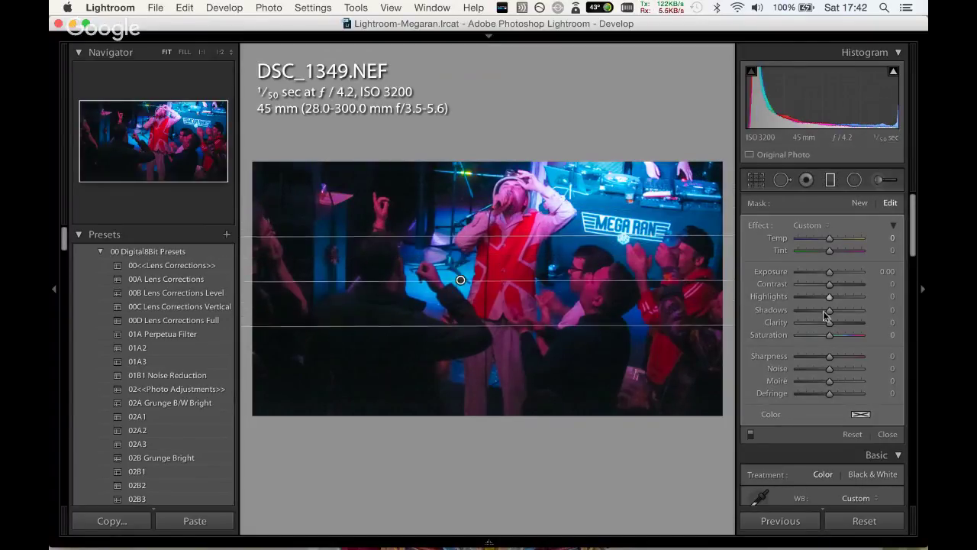
Set the filter to Temp -29, Tint -100, Contrast -24, Highlights 13, Clarity 68, Sharpness 53.
left_click_drag(830, 321, 862, 322)
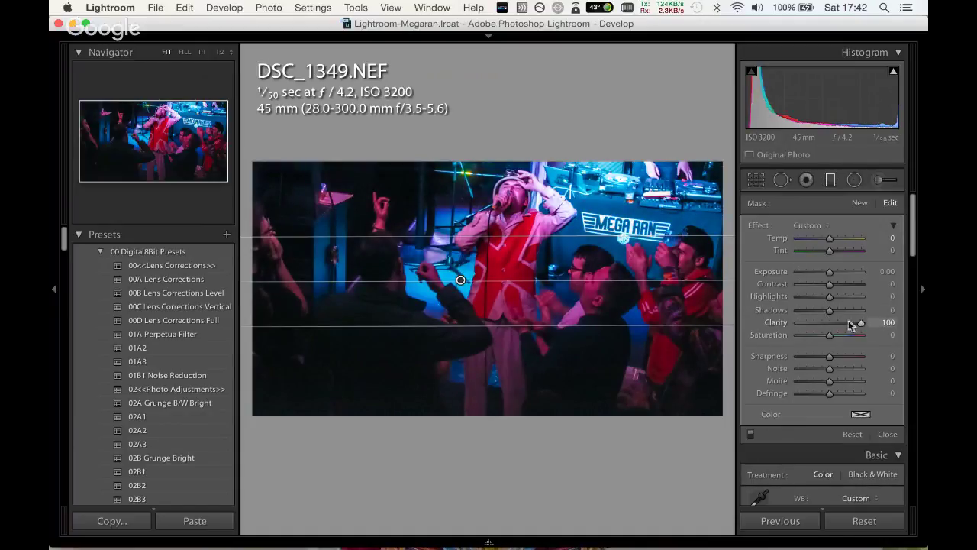
left_click_drag(861, 322, 833, 336)
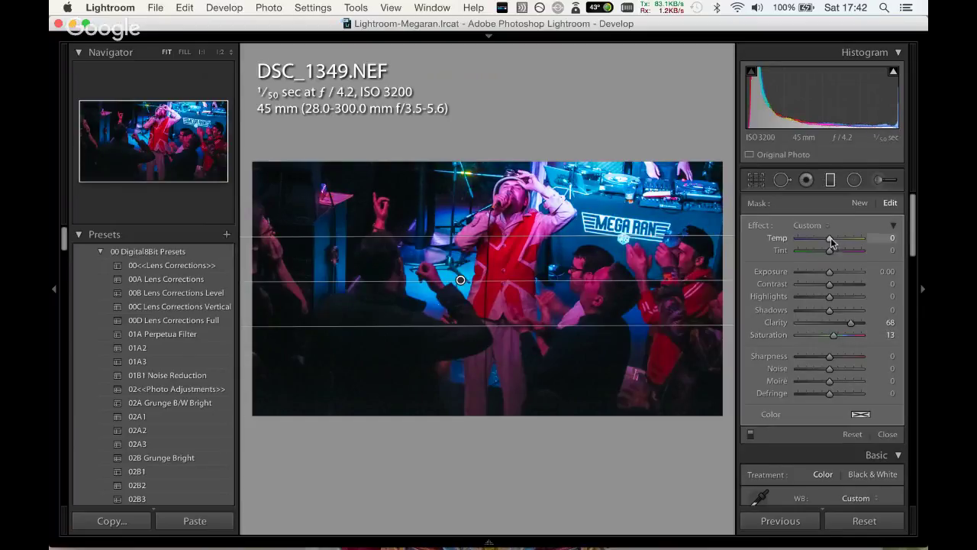
mouse_move(834, 238)
left_mouse_down()
mouse_move(816, 241)
mouse_move(814, 256)
left_mouse_up()
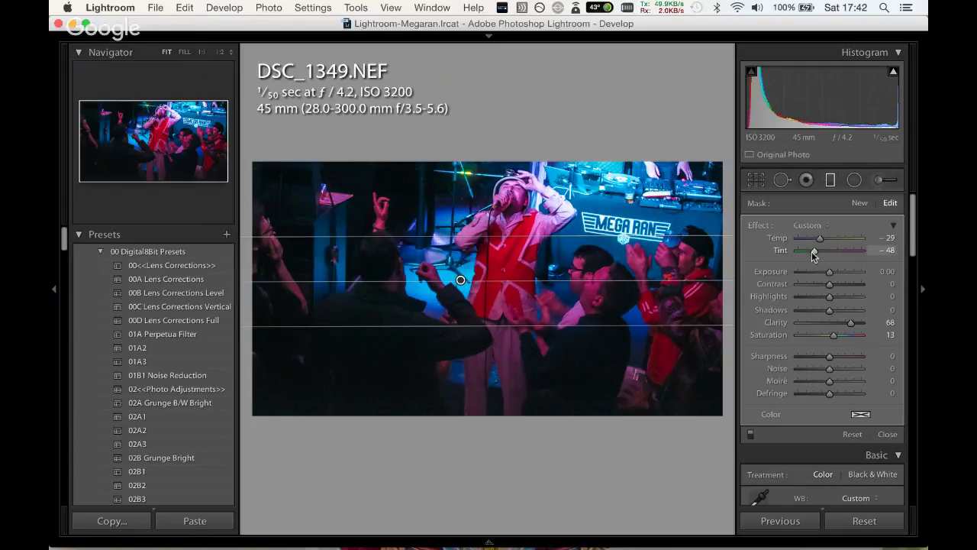
left_click_drag(814, 256, 798, 252)
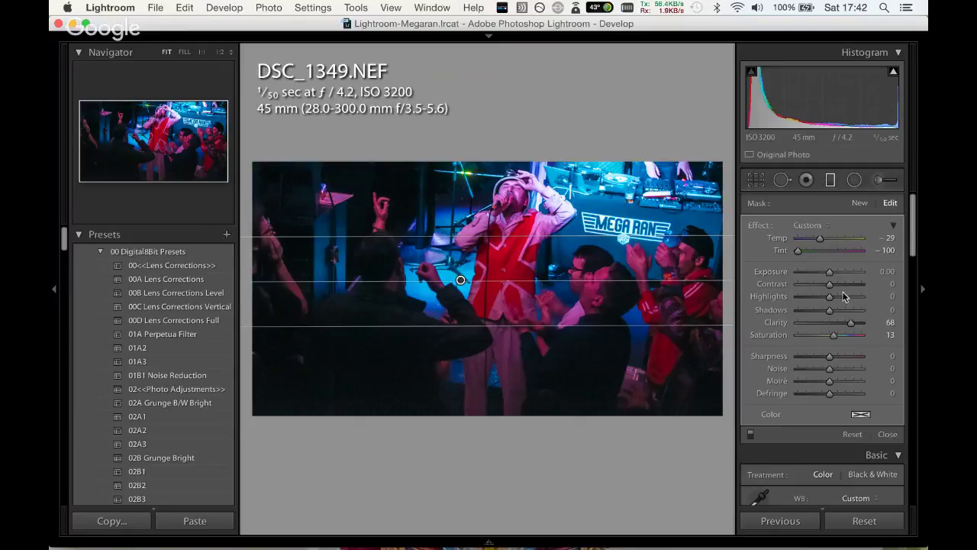
mouse_move(829, 284)
left_mouse_down()
mouse_move(813, 288)
mouse_move(822, 285)
left_mouse_up()
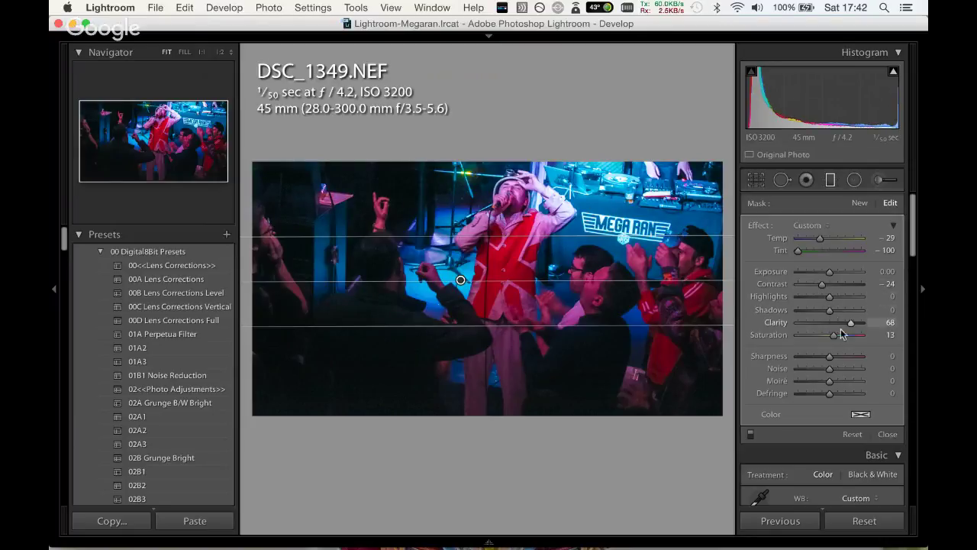
mouse_move(831, 301)
left_mouse_down()
mouse_move(838, 297)
mouse_move(820, 313)
left_mouse_up()
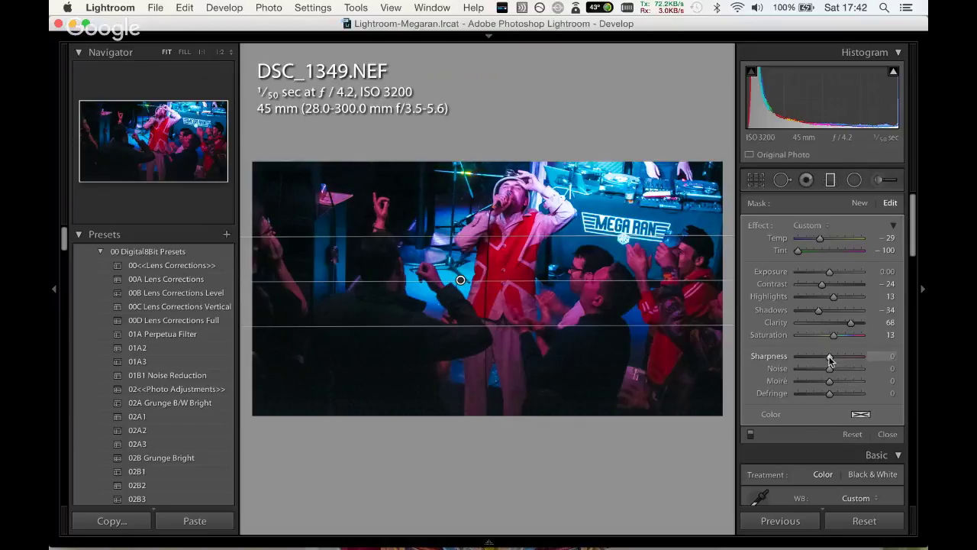
left_click_drag(830, 359, 844, 358)
Close the current filter and start a new graduated filter with a pink tint (hue 319, saturation 68).
left_click(831, 187)
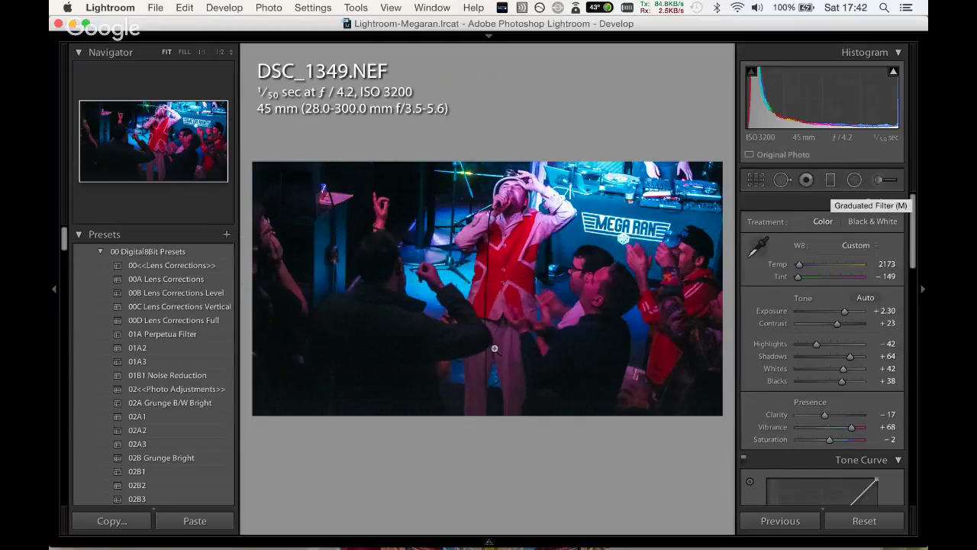
left_click(832, 180)
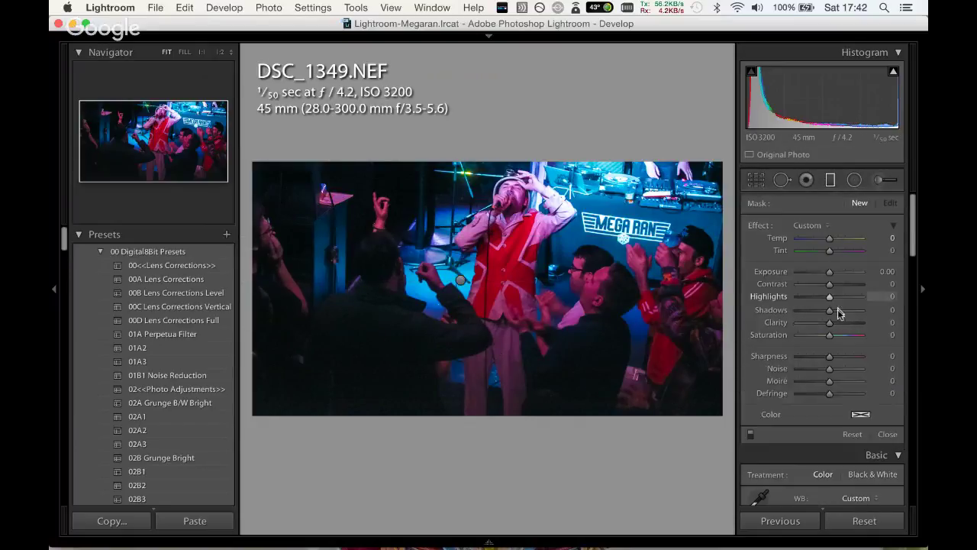
left_click(861, 413)
left_click_drag(739, 426, 742, 429)
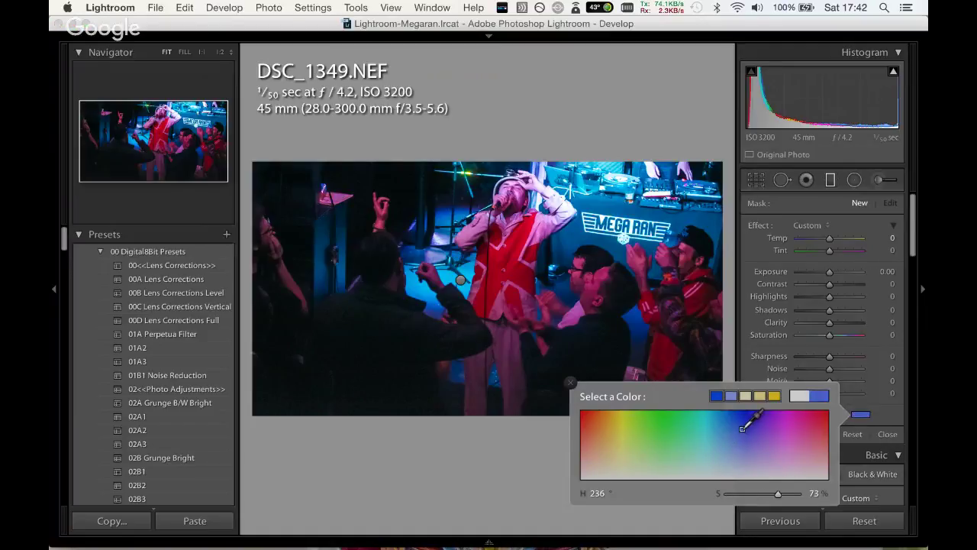
left_click_drag(778, 494, 794, 496)
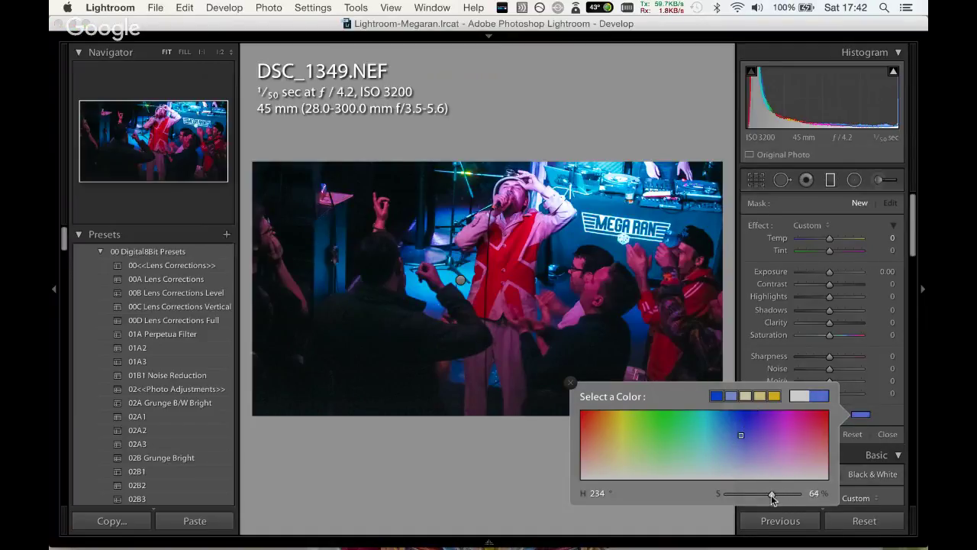
mouse_move(738, 419)
left_mouse_down()
mouse_move(675, 434)
mouse_move(594, 425)
mouse_move(800, 431)
left_mouse_up()
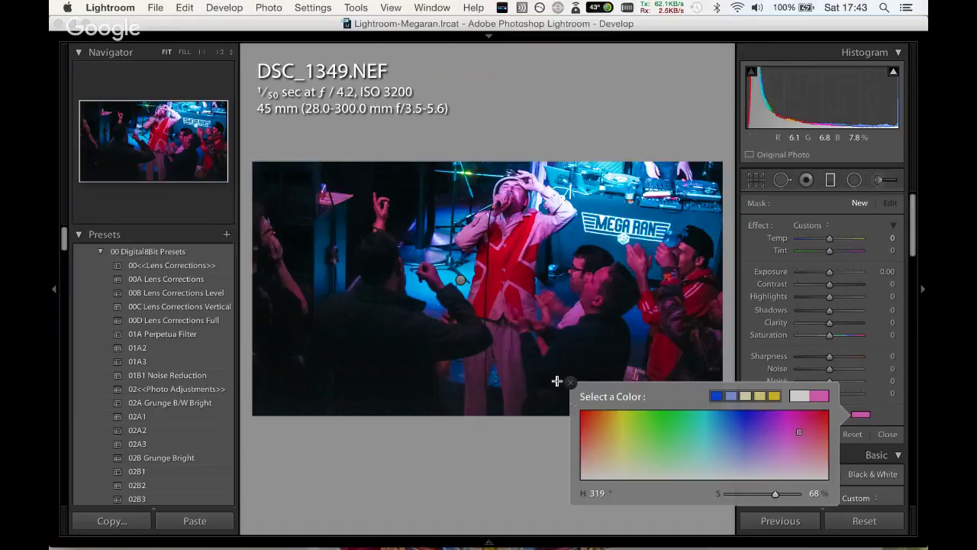
left_click(571, 381)
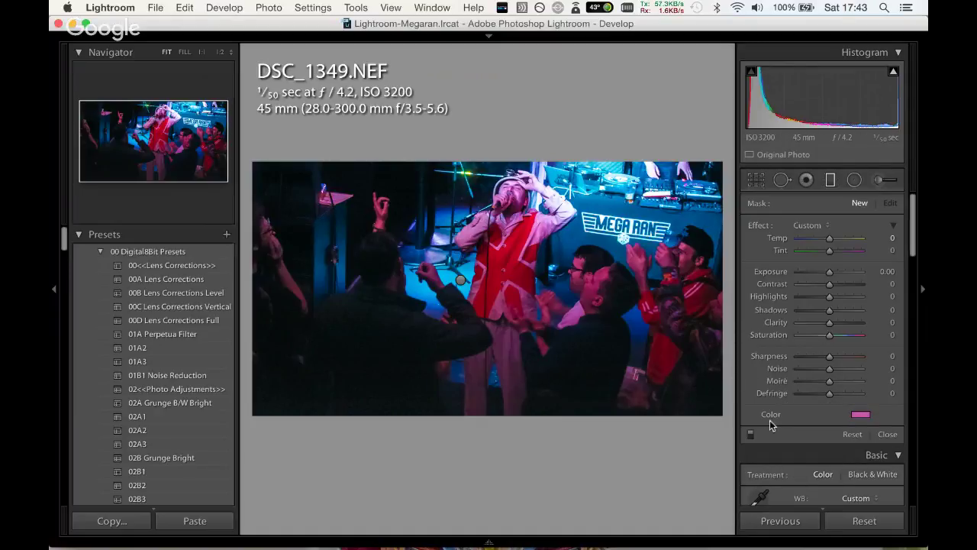
Select the existing graduated filter and change its Color tint to green.
left_click(834, 181)
left_click(832, 181)
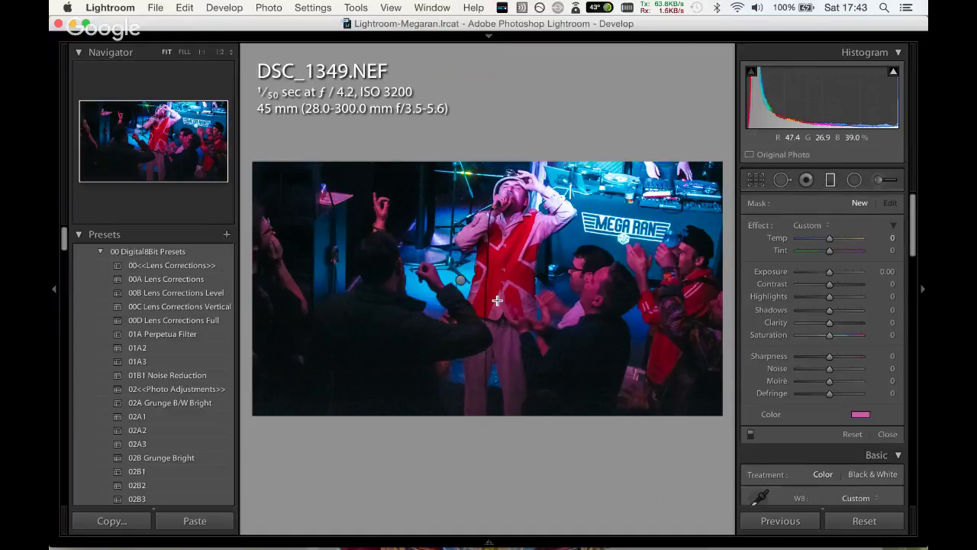
left_click(460, 280)
left_click(860, 414)
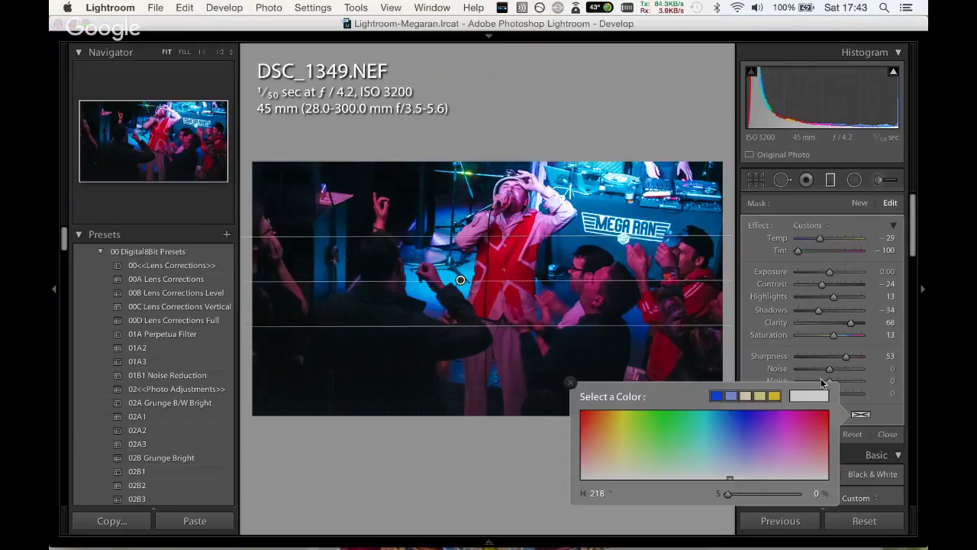
mouse_move(643, 436)
left_mouse_down()
mouse_move(687, 423)
mouse_move(685, 434)
mouse_move(646, 439)
mouse_move(640, 421)
left_mouse_up()
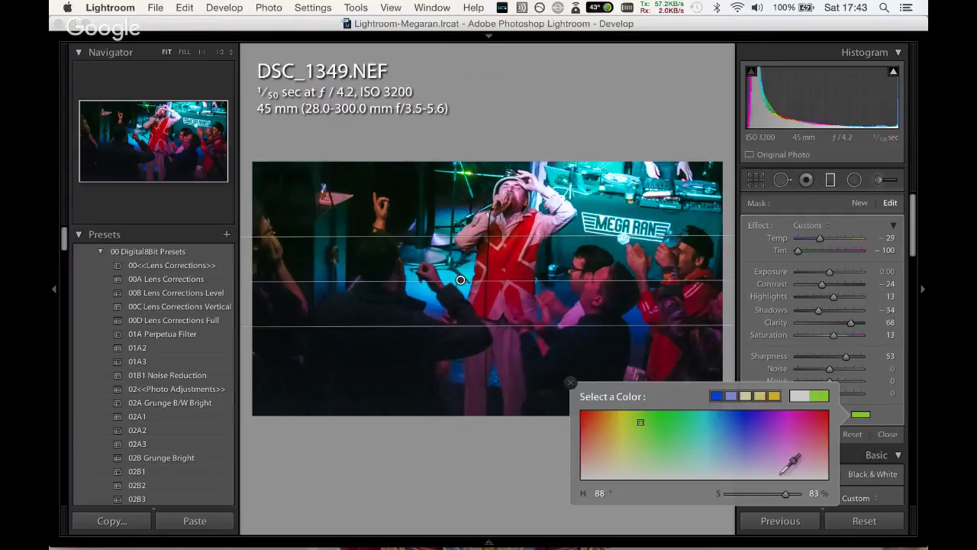
left_click(854, 347)
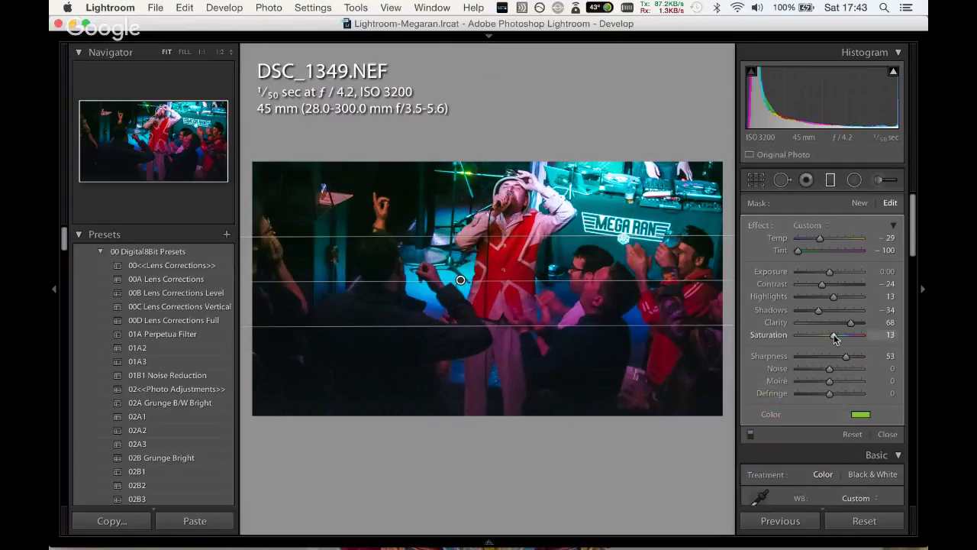
Set the filter's Saturation to 34 and Temp to -62, and move it lower on the photo.
left_click_drag(834, 334, 842, 336)
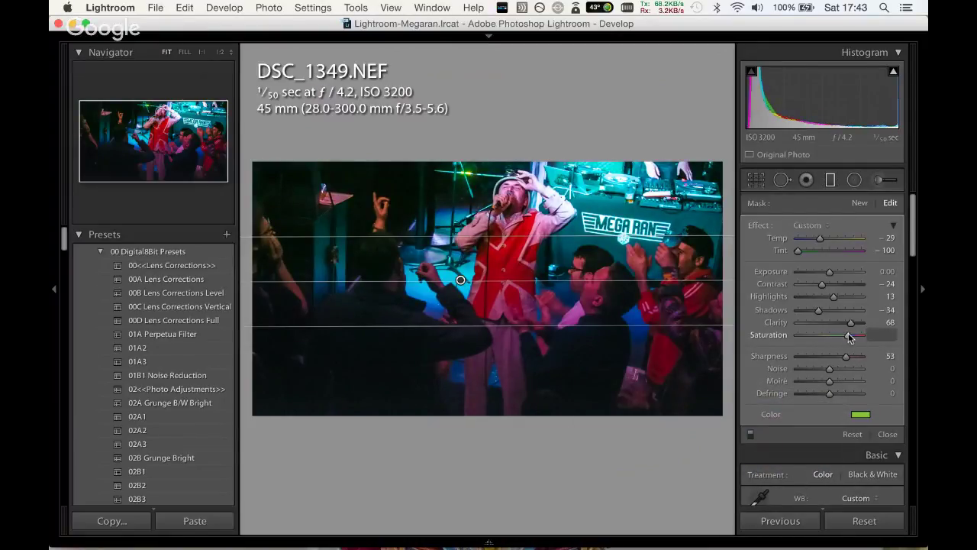
left_click_drag(842, 337, 840, 336)
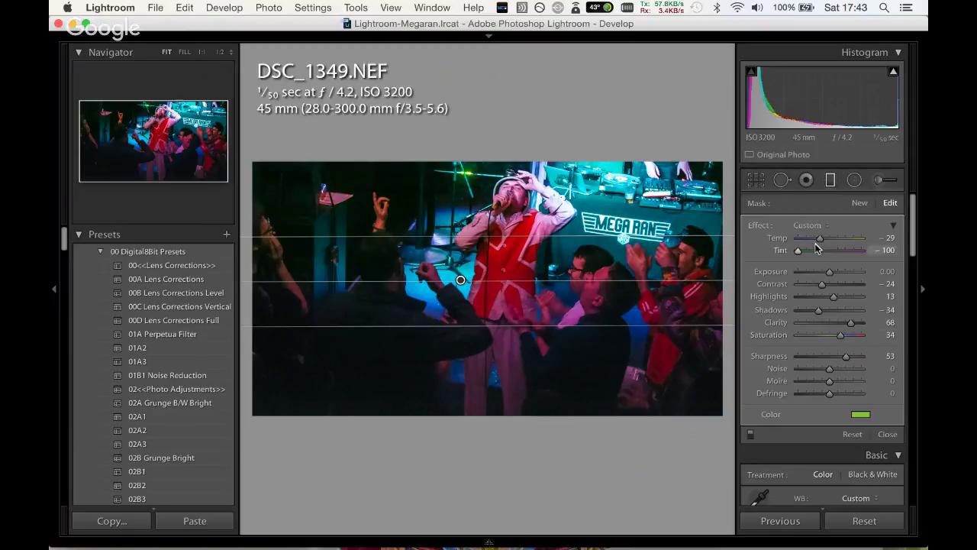
left_click_drag(819, 237, 809, 241)
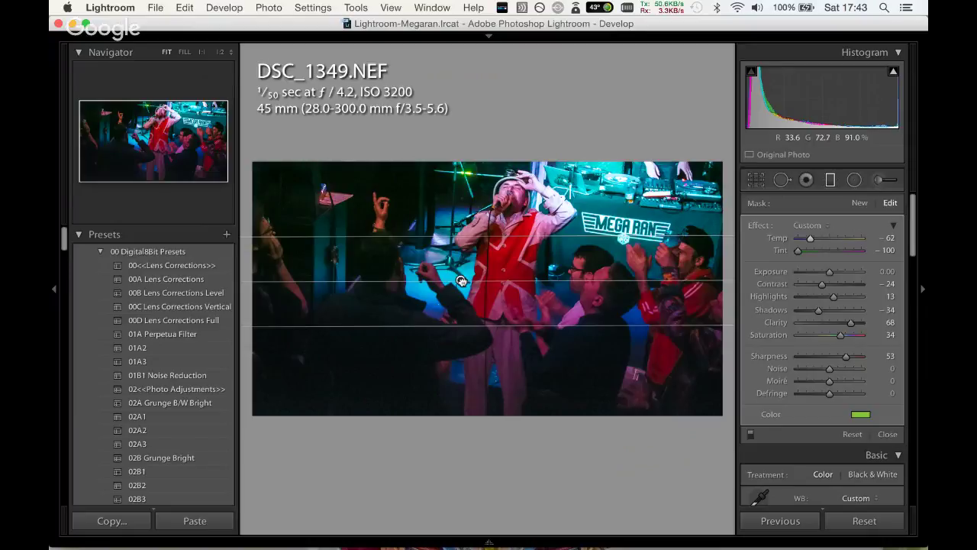
left_click_drag(461, 281, 461, 319)
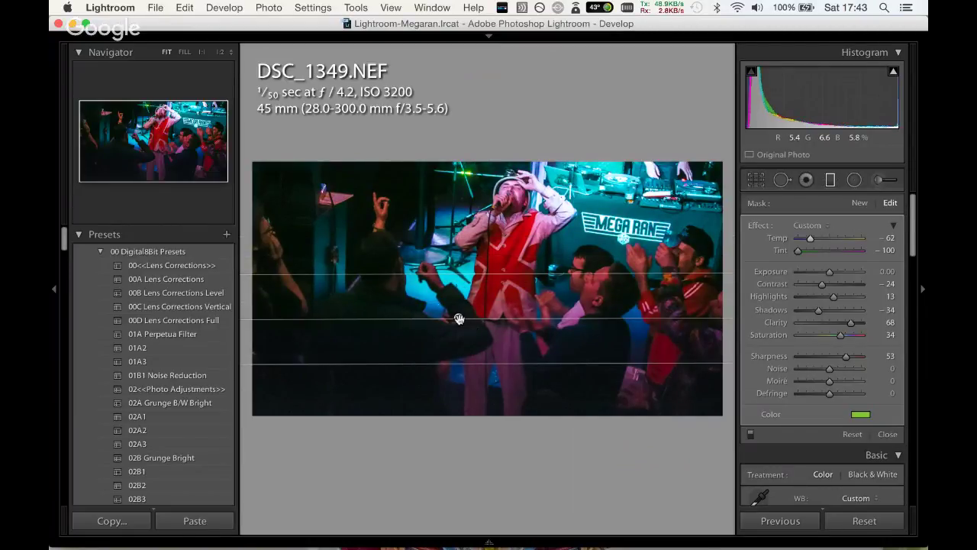
mouse_move(459, 319)
left_mouse_down()
mouse_move(461, 345)
mouse_move(457, 317)
left_mouse_up()
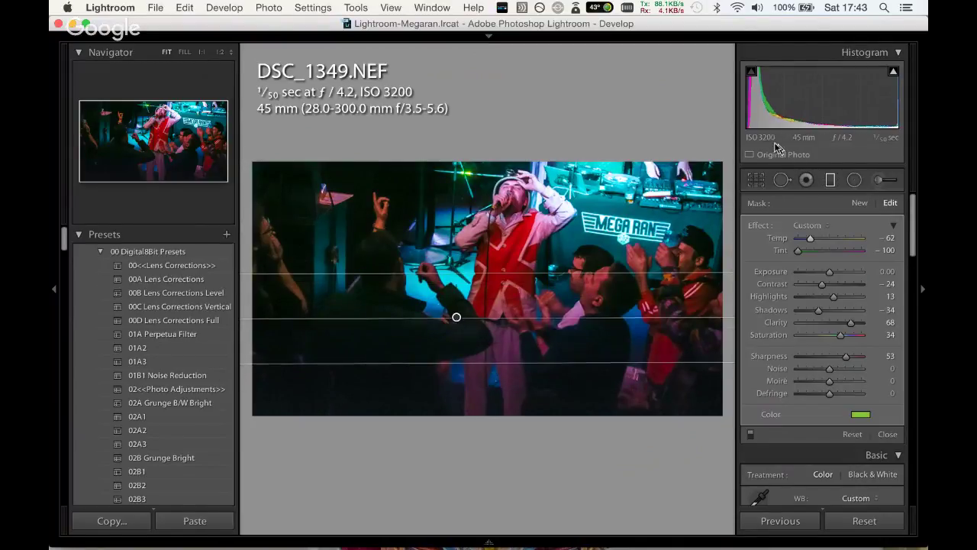
left_click(829, 182)
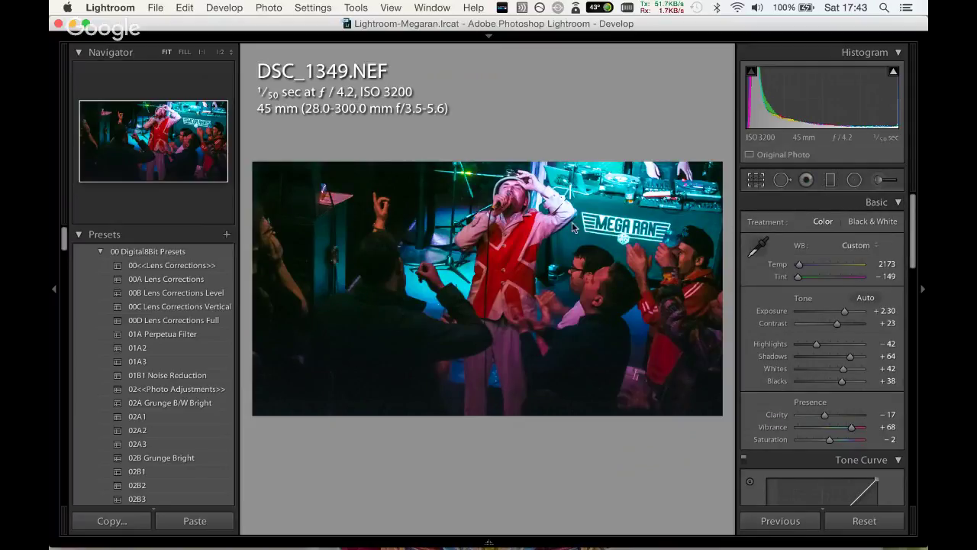
Crop DSC_1349 to 16x9 around the performers, then advance to DSC_1351.
key("r")
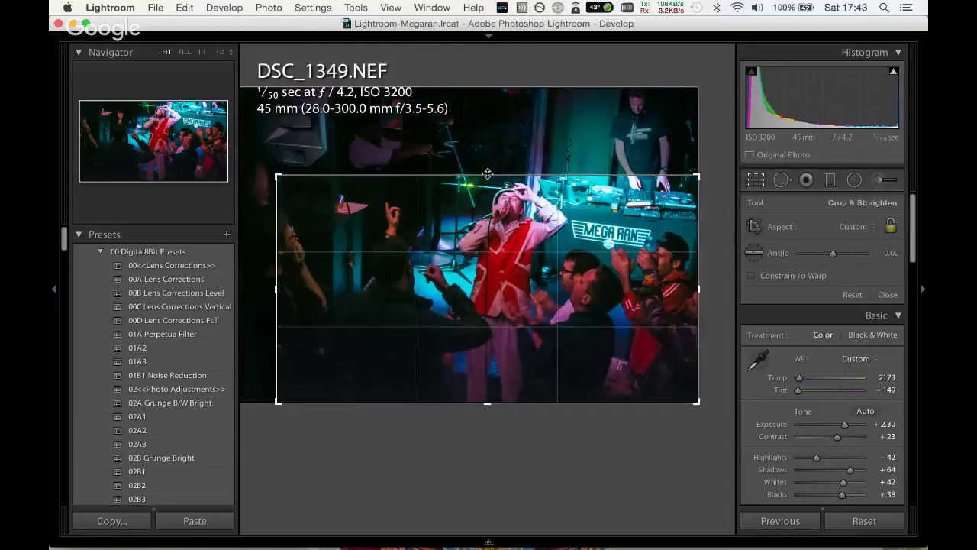
left_click_drag(489, 179, 488, 168)
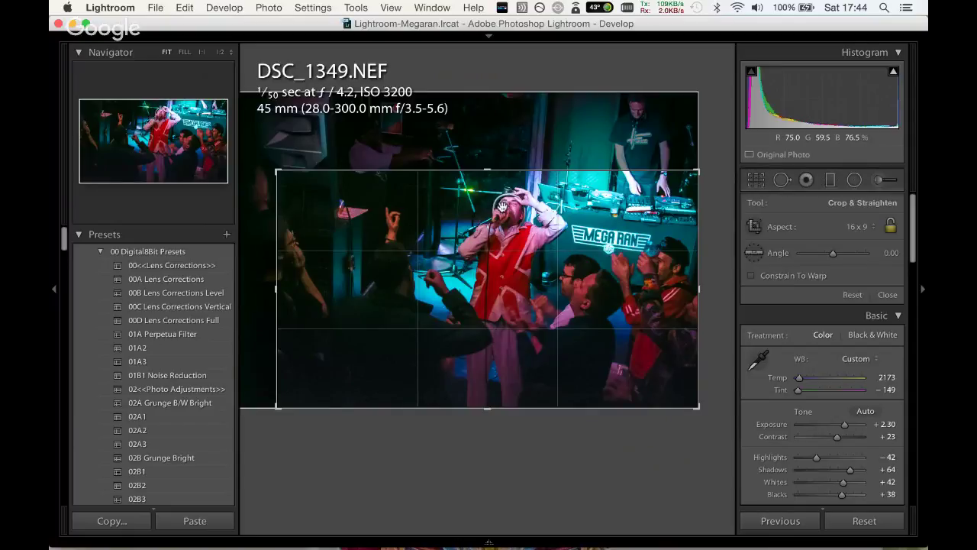
key("Return")
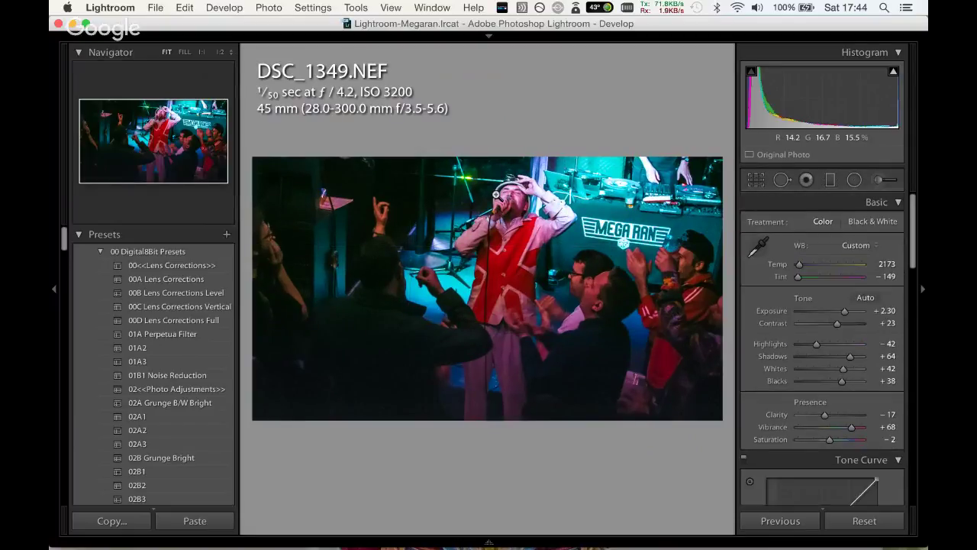
key("Right")
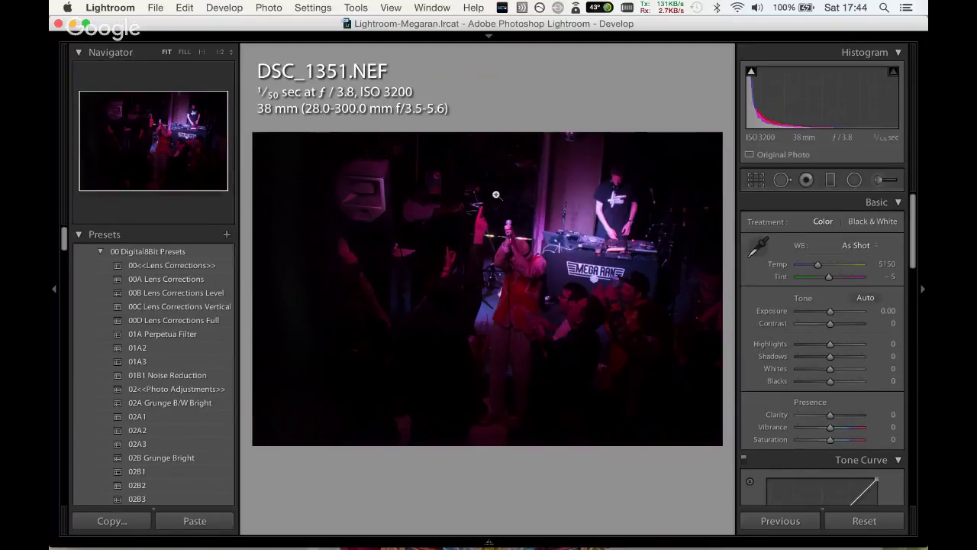
Remove the flags from DSC_1351, DSC_1354 and DSC_1359, stopping at DSC_1366.
key("u")
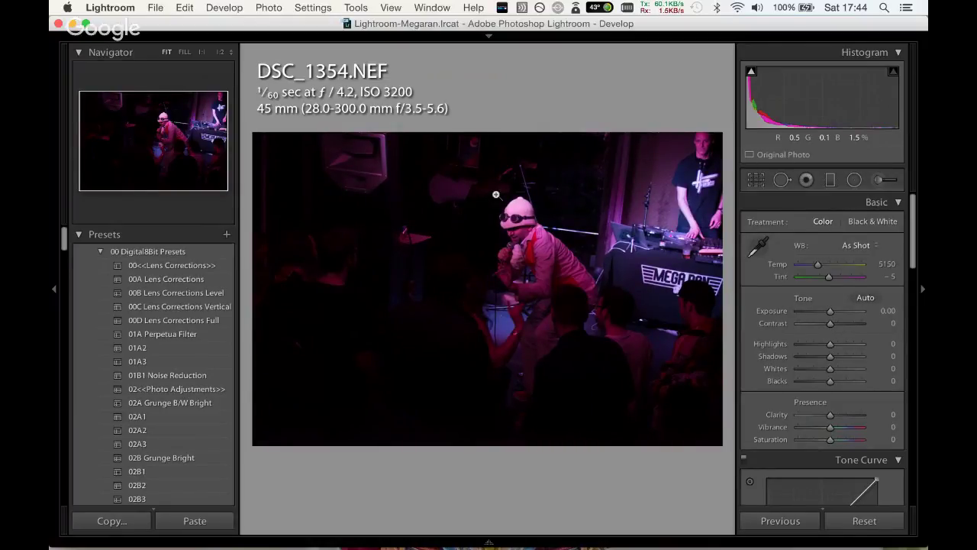
key("u")
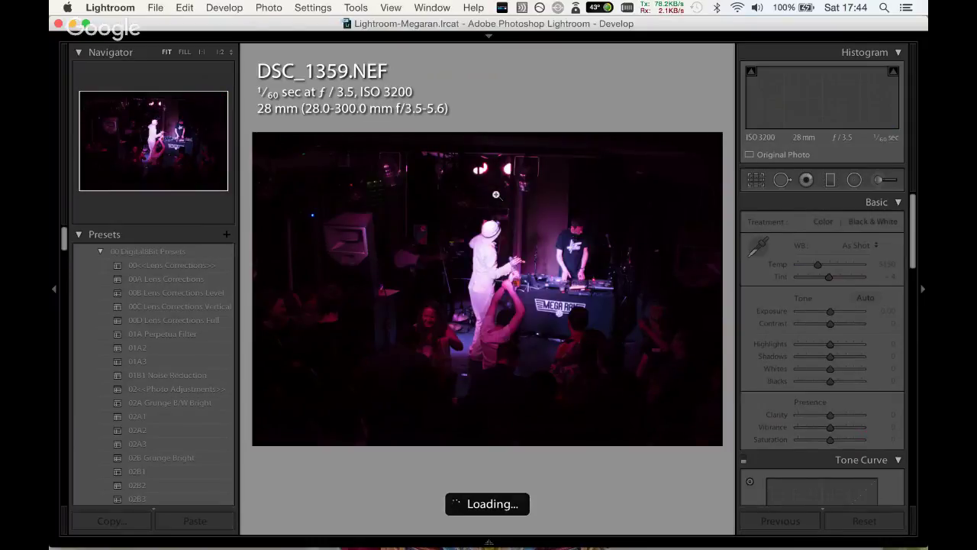
key("u")
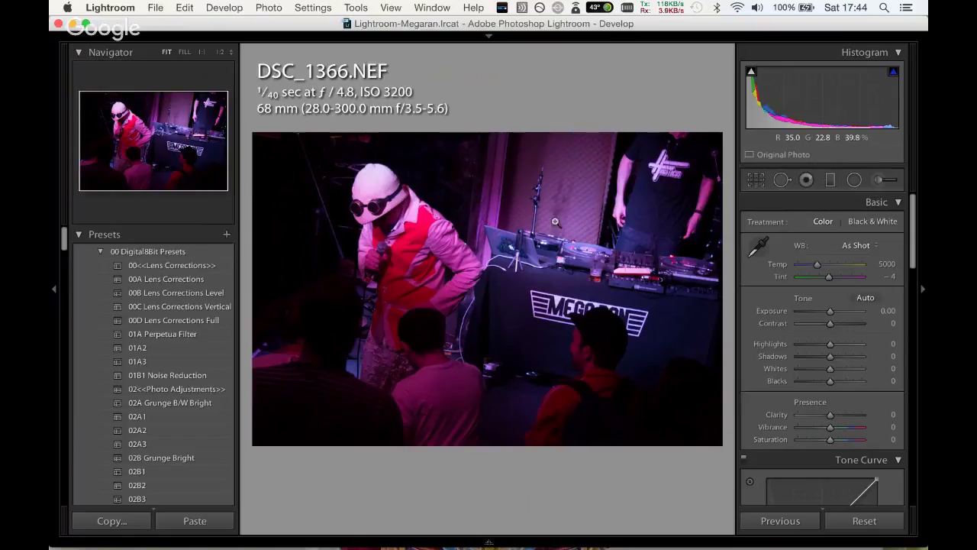
Straighten DSC_1366 with a -2.33° crop angle and commit the crop.
left_click(754, 179)
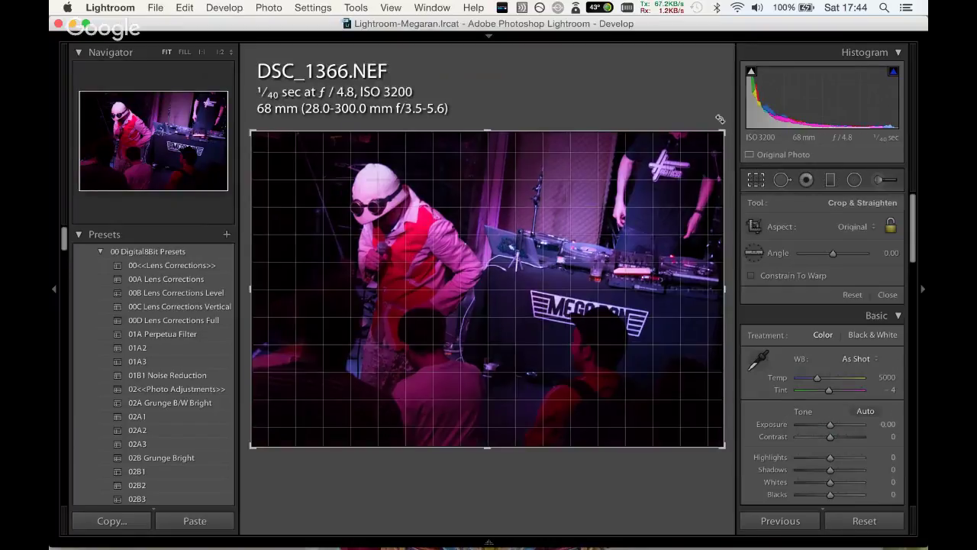
left_click_drag(720, 119, 712, 109)
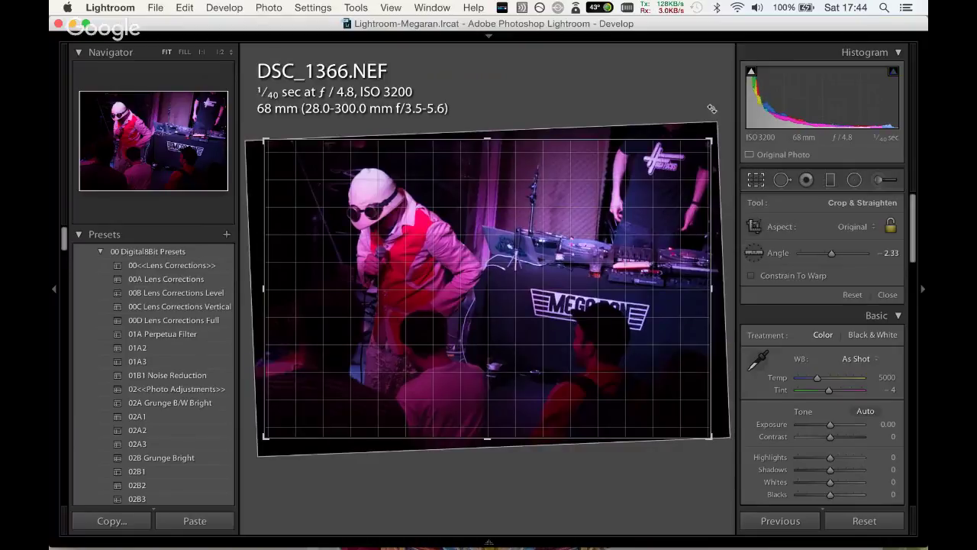
key("Return")
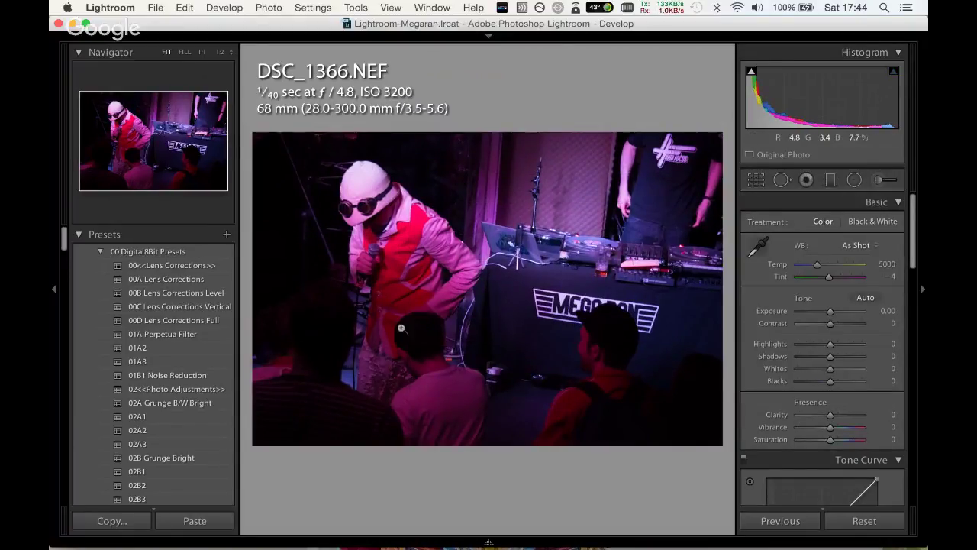
Apply 02A Grunge B/W Bright and 01B1 Noise Reduction to DSC_1366, then move to DSC_1377.
left_click(174, 404)
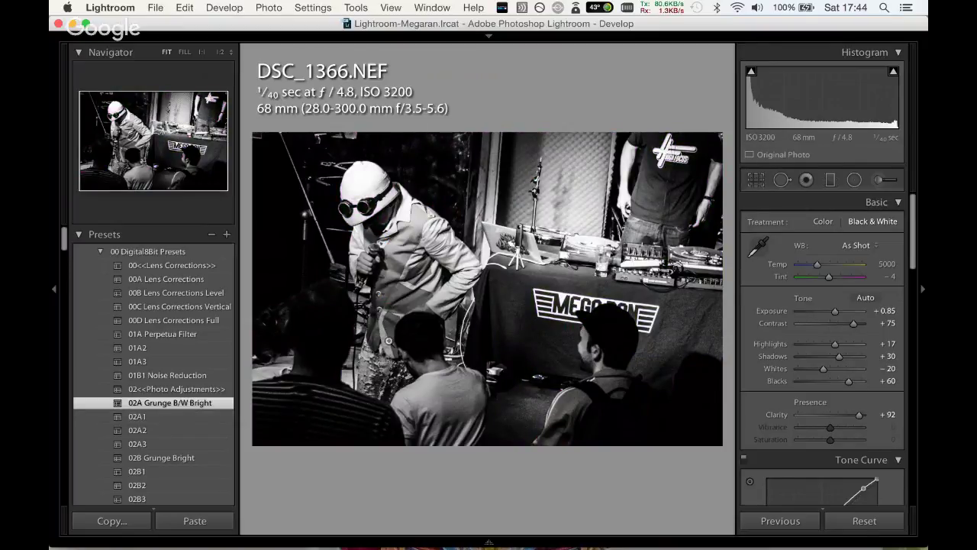
left_click(162, 375)
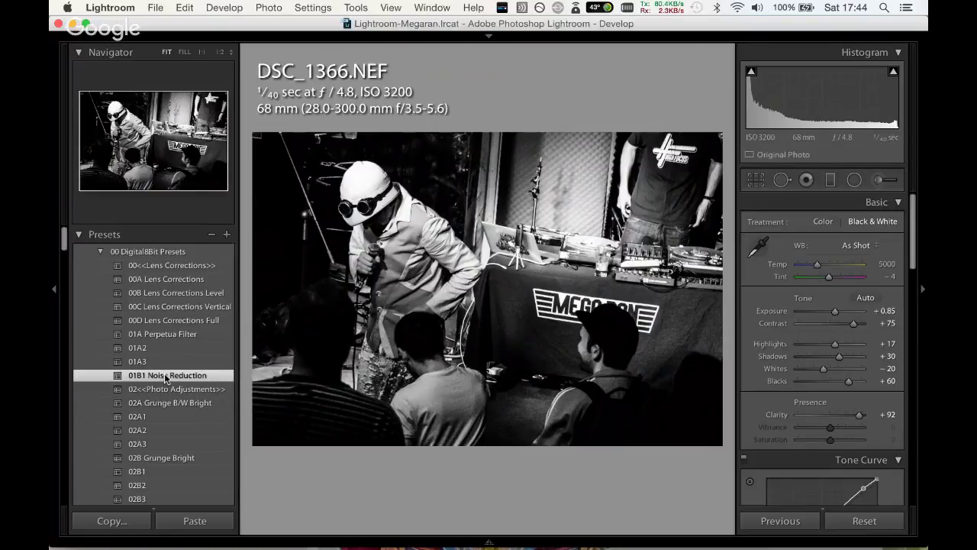
key("Right")
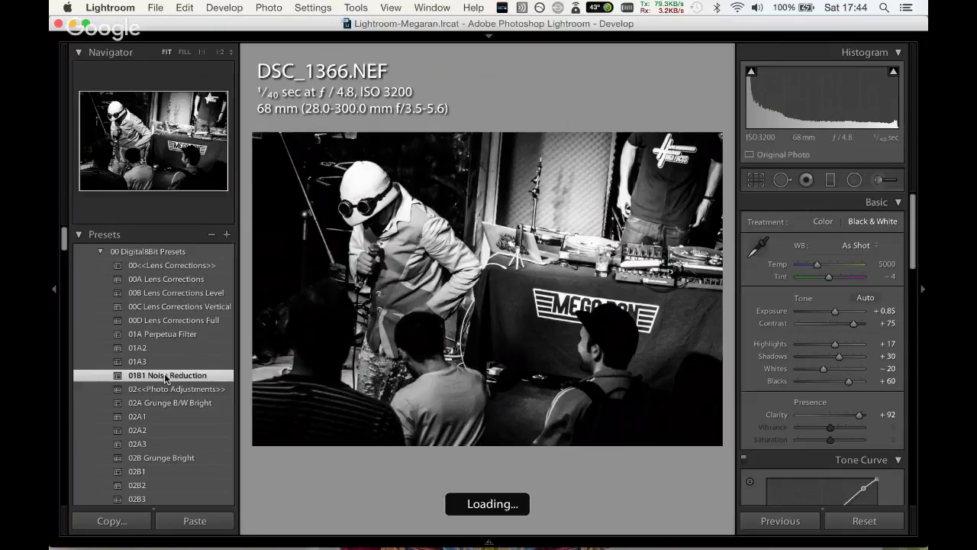
key("u")
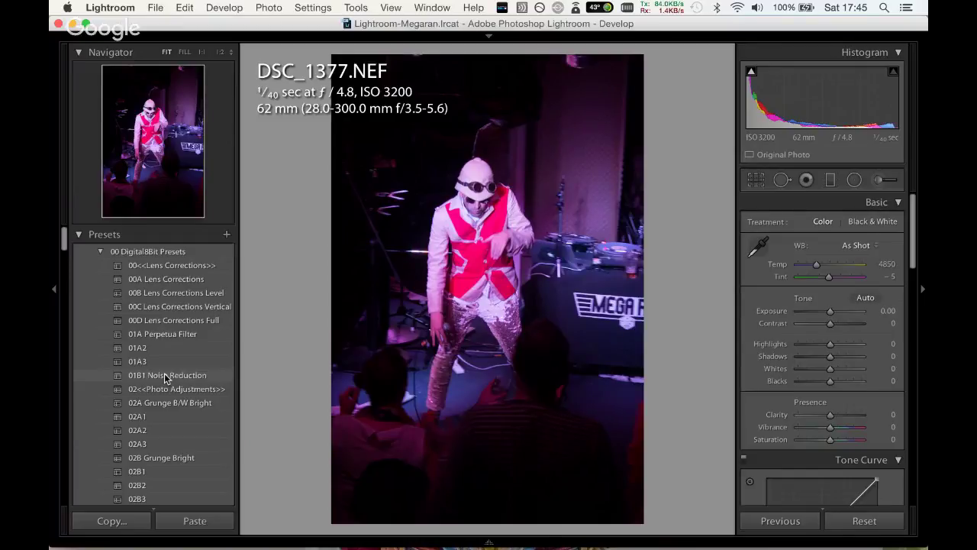
mouse_move(488, 541)
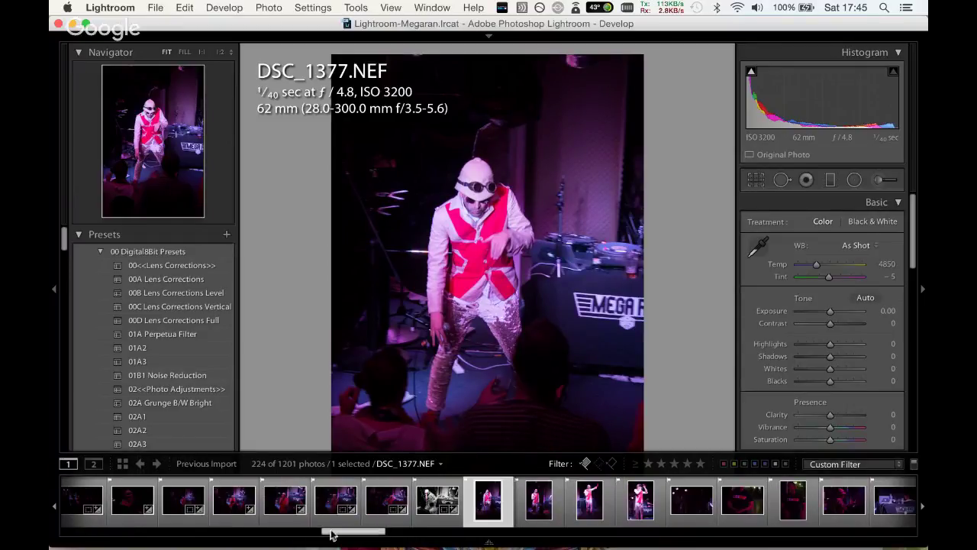
left_click_drag(331, 526, 309, 526)
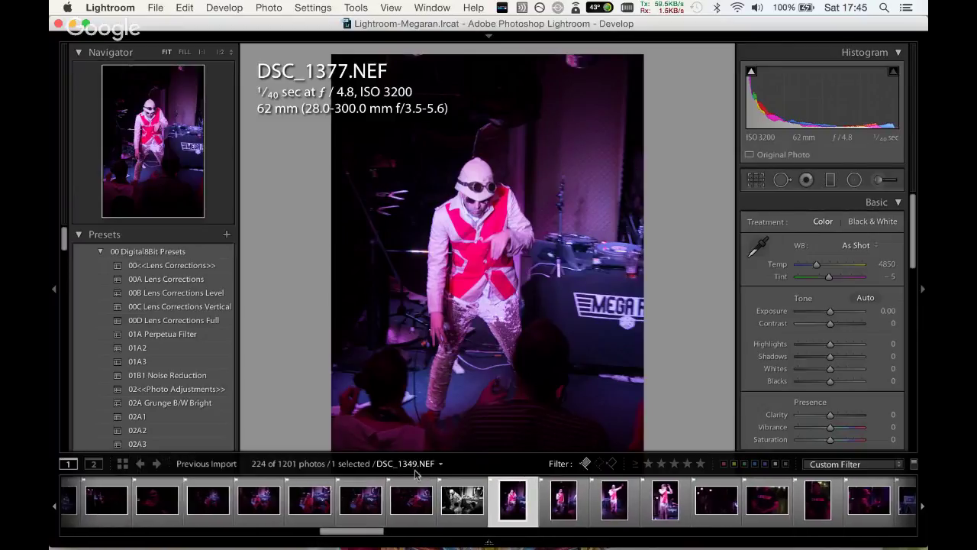
key("Right")
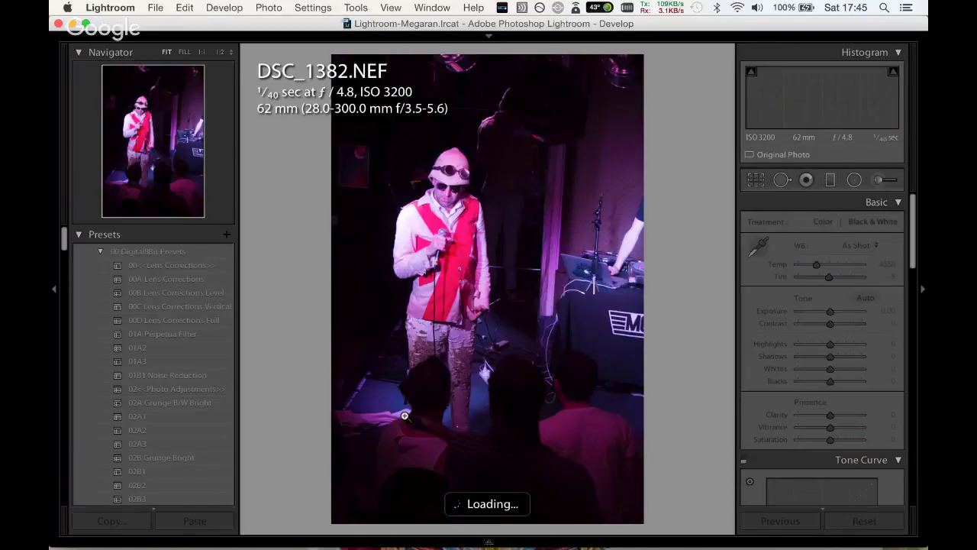
key("Left")
Unflag DSC_1377, then crop a strip off the top of DSC_1382.
key("u")
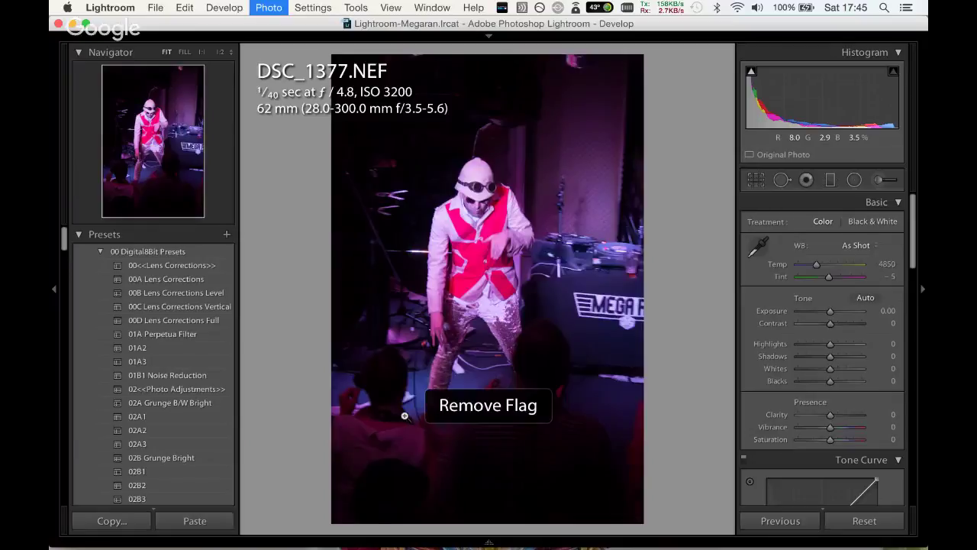
key("Right")
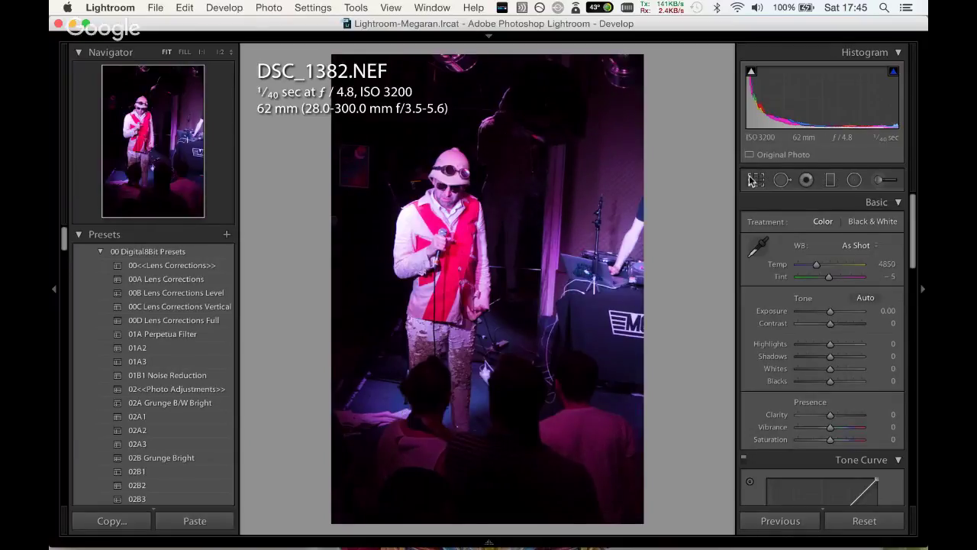
left_click(756, 179)
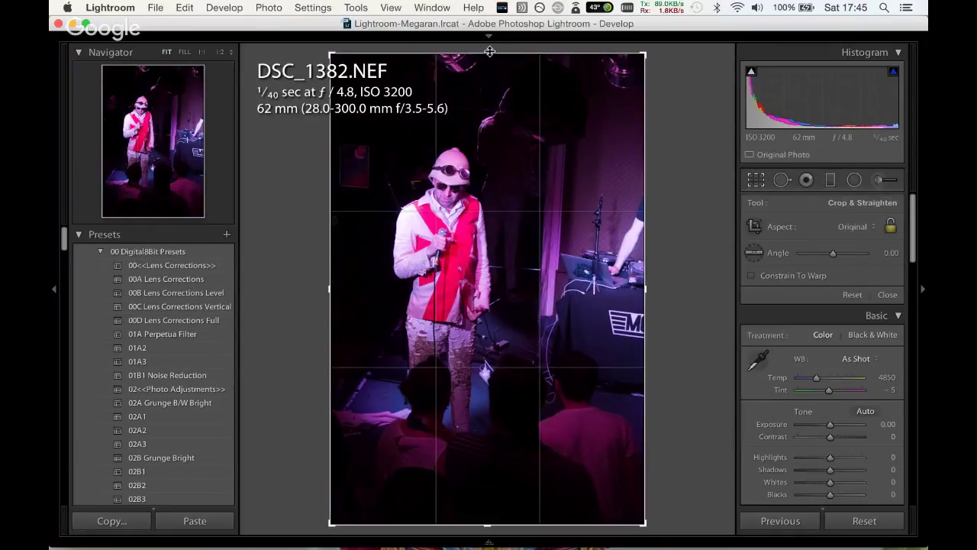
left_click_drag(487, 54, 489, 65)
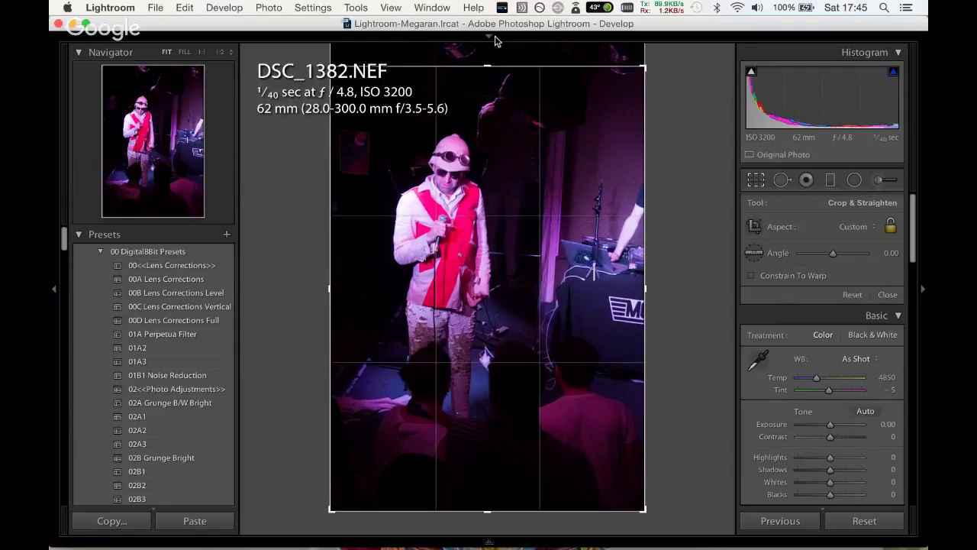
key("Return")
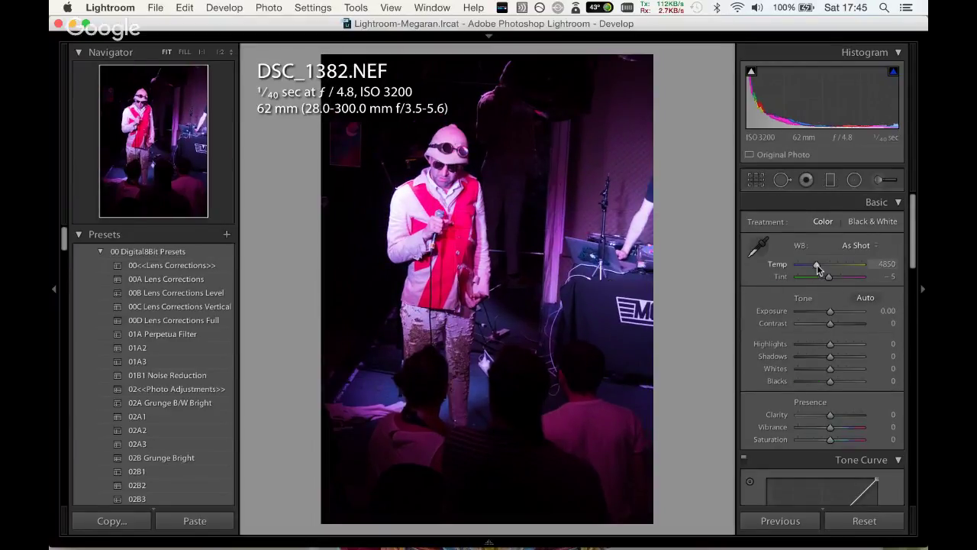
Set DSC_1382 to Temp 3589, Tint -150, Contrast +33, Clarity +29, Vibrance +52, Saturation +5.
mouse_move(829, 277)
left_mouse_down()
mouse_move(802, 284)
mouse_move(810, 268)
left_mouse_up()
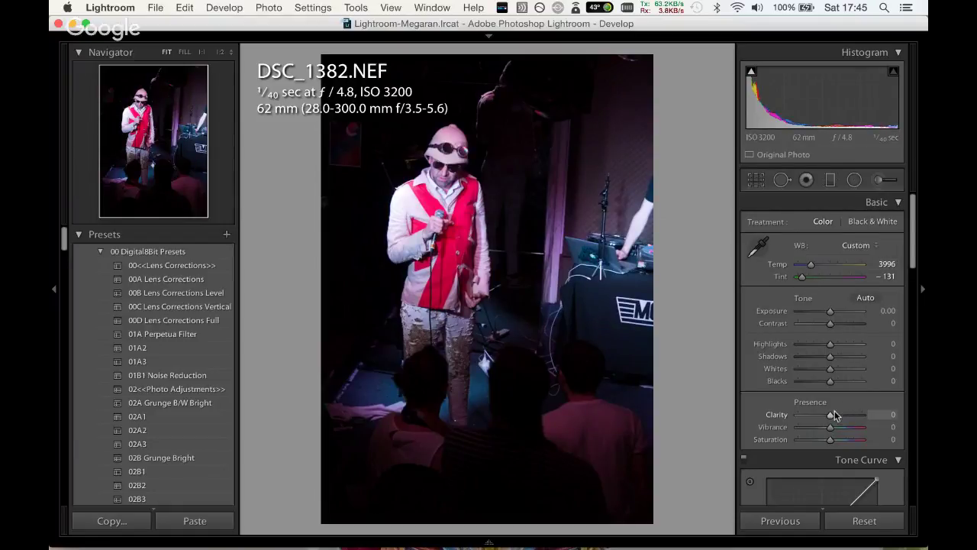
mouse_move(830, 415)
left_mouse_down()
mouse_move(853, 415)
mouse_move(839, 415)
mouse_move(847, 441)
left_mouse_up()
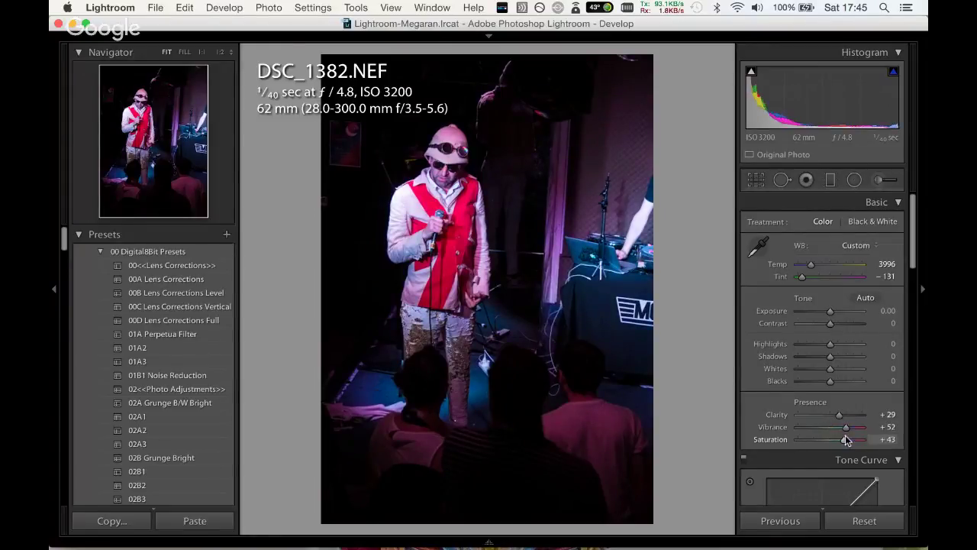
left_click_drag(811, 264, 795, 277)
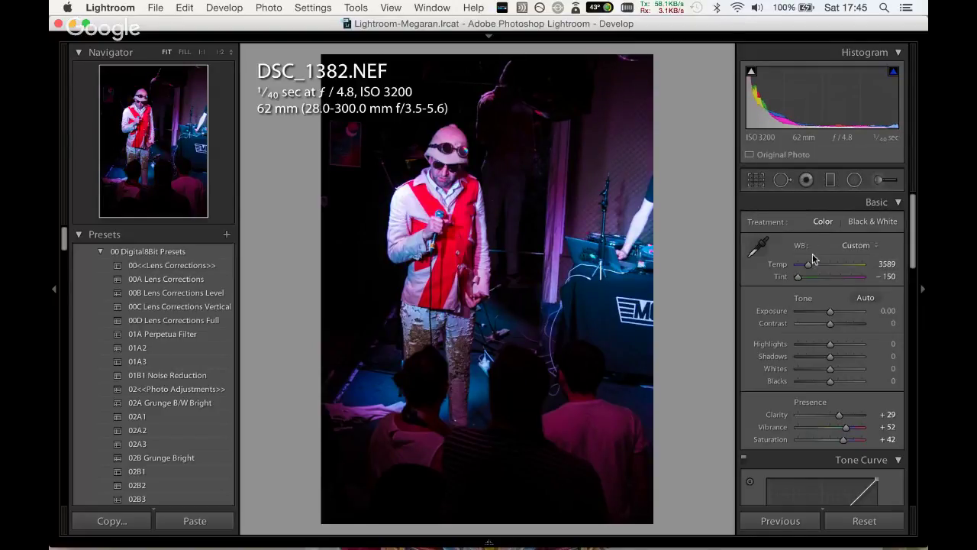
left_click_drag(832, 326, 841, 324)
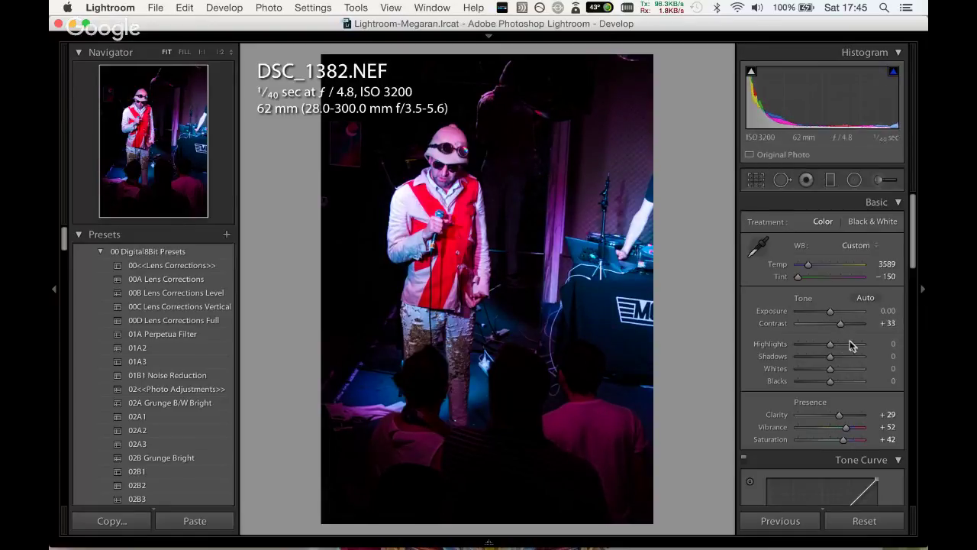
mouse_move(846, 435)
left_mouse_down()
mouse_move(827, 447)
mouse_move(832, 440)
left_mouse_up()
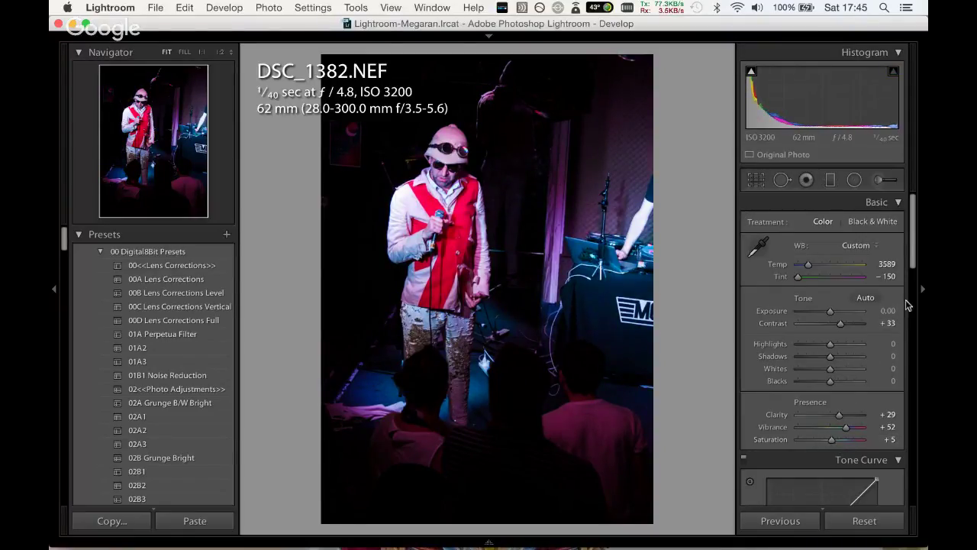
Boost HSL Red saturation to +78 and Red luminance to +12, and nudge Purple luminance.
left_click_drag(908, 266, 913, 332)
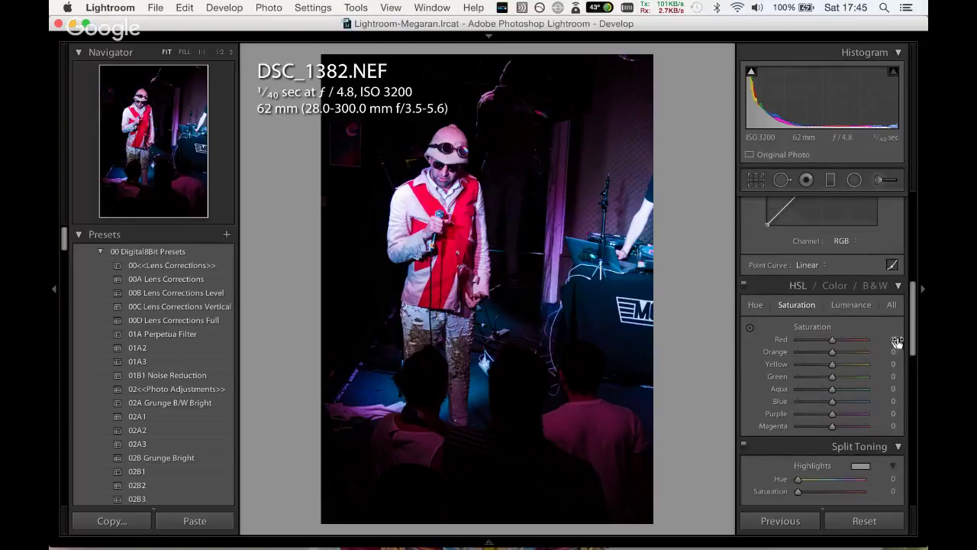
left_click_drag(833, 339, 864, 339)
left_click(853, 306)
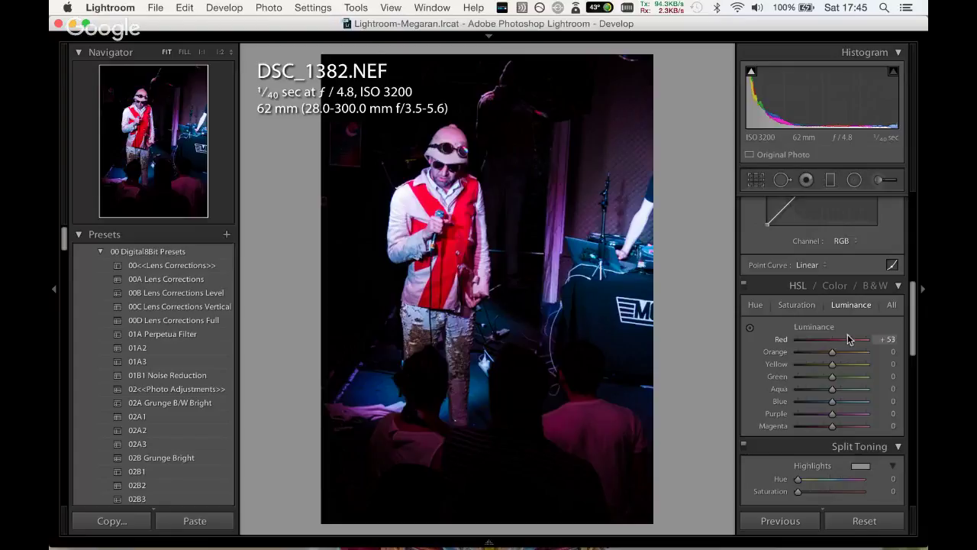
mouse_move(847, 339)
left_mouse_down()
mouse_move(834, 340)
mouse_move(835, 353)
left_mouse_up()
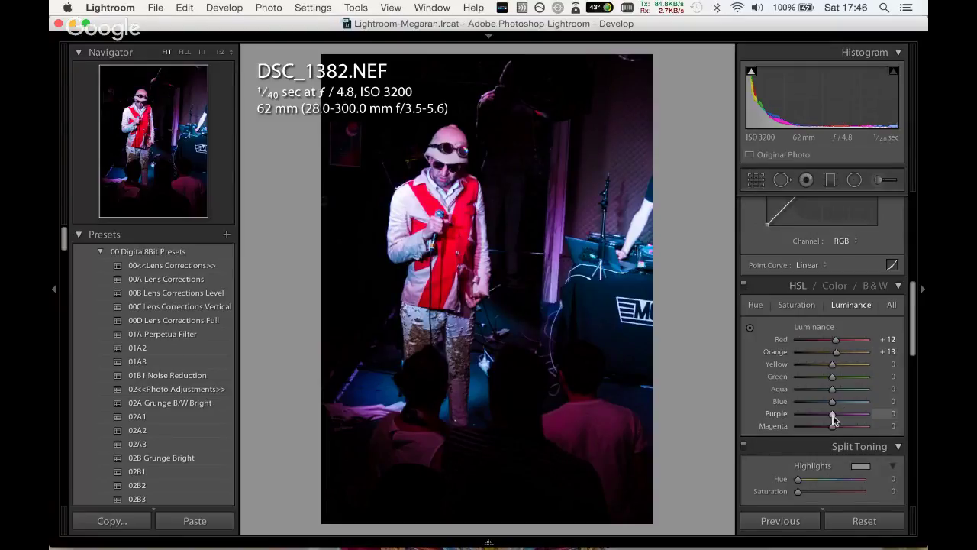
mouse_move(832, 416)
left_mouse_down()
mouse_move(814, 417)
mouse_move(830, 416)
left_mouse_up()
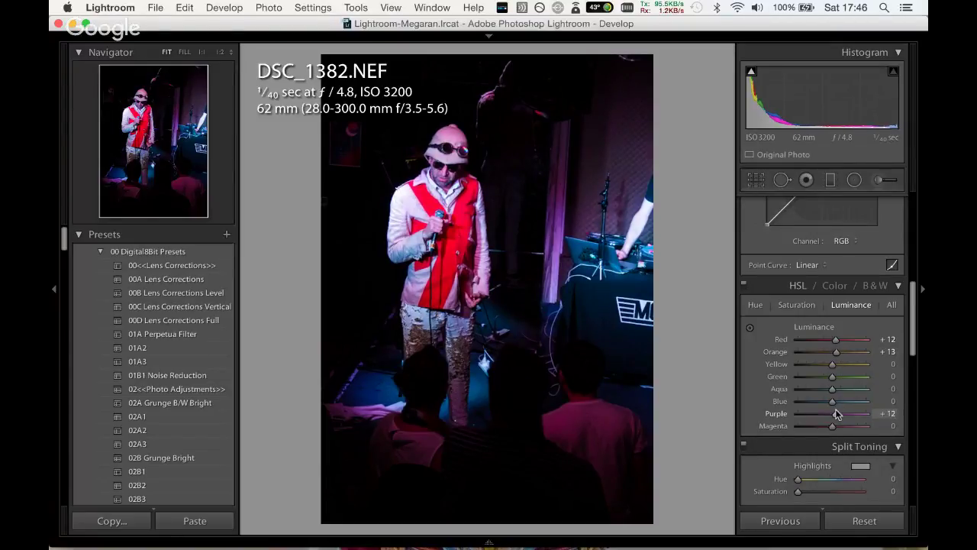
Desaturate Purple to -50 and Magenta to -39, then advance to DSC_1384.
left_click(796, 305)
mouse_move(831, 414)
left_mouse_down()
mouse_move(815, 415)
mouse_move(818, 430)
left_mouse_up()
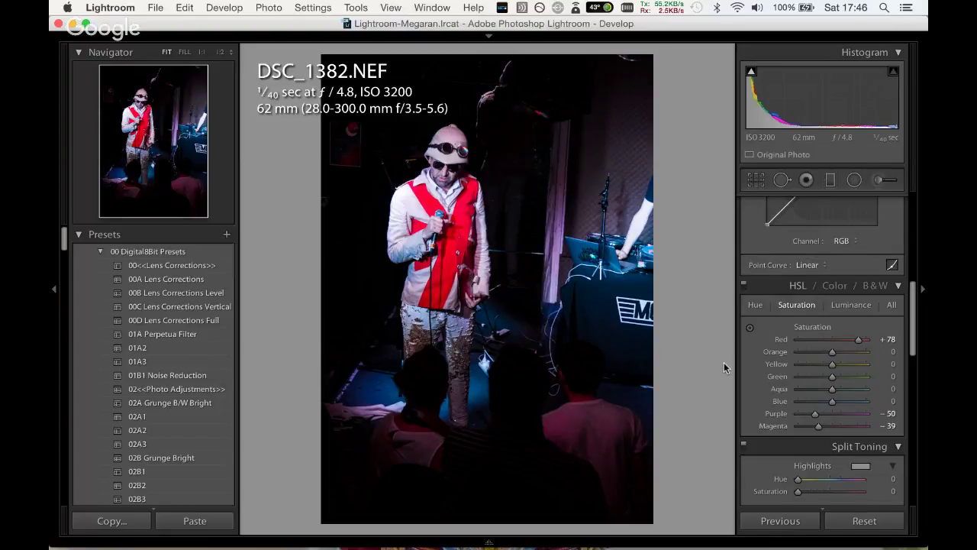
key("Right")
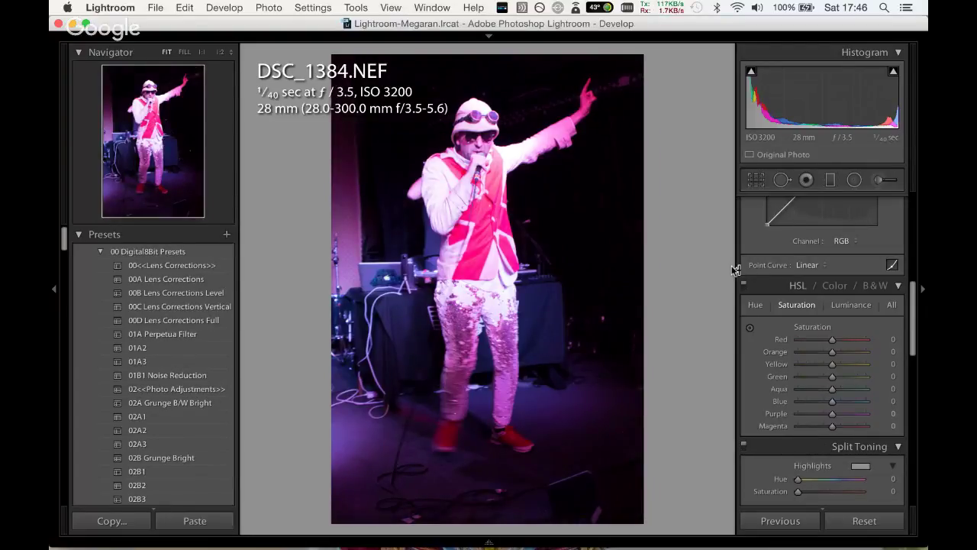
In Basic, set Tint -145, Clarity -14, Contrast -17, Shadows +3, Whites -22, Vibrance +44, Saturation +27.
scroll(895, 250, "up", 5)
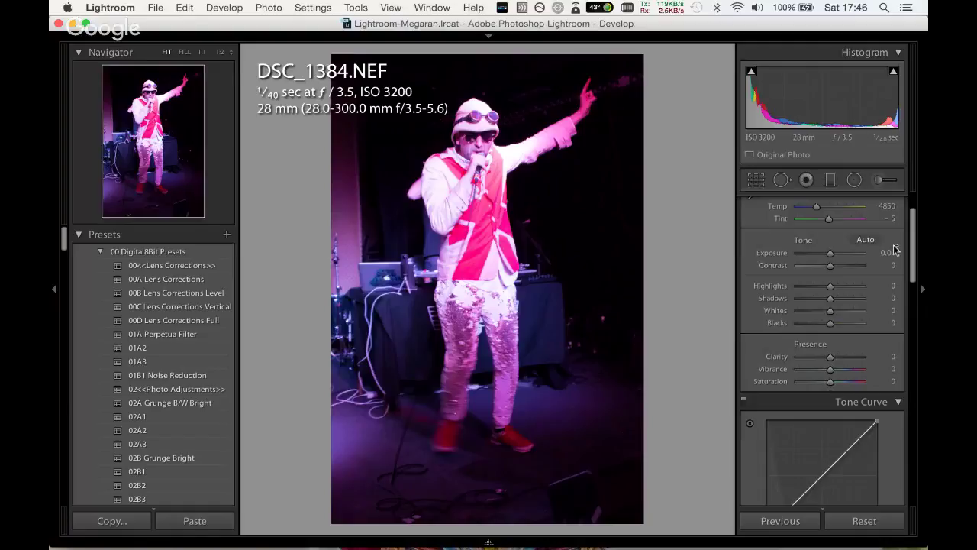
left_click_drag(829, 219, 799, 219)
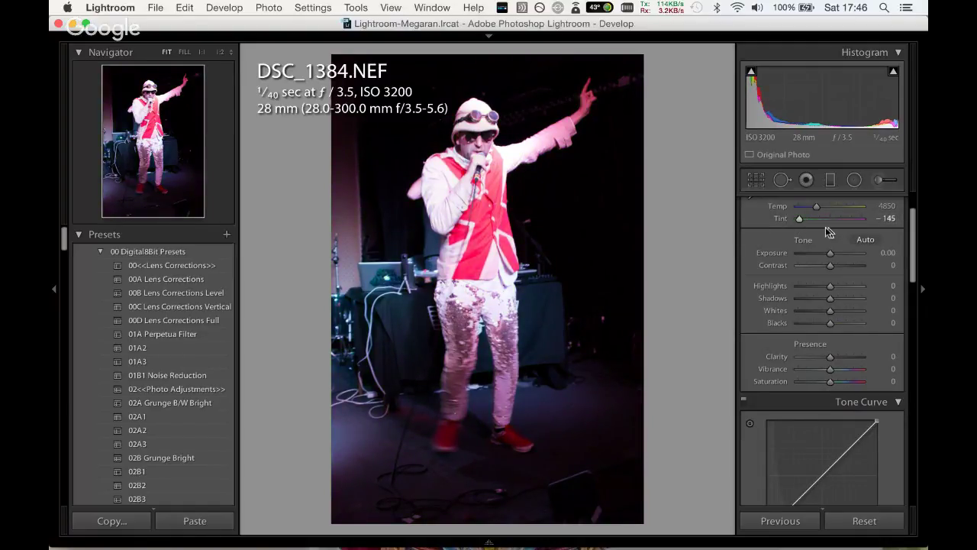
left_click_drag(915, 254, 916, 264)
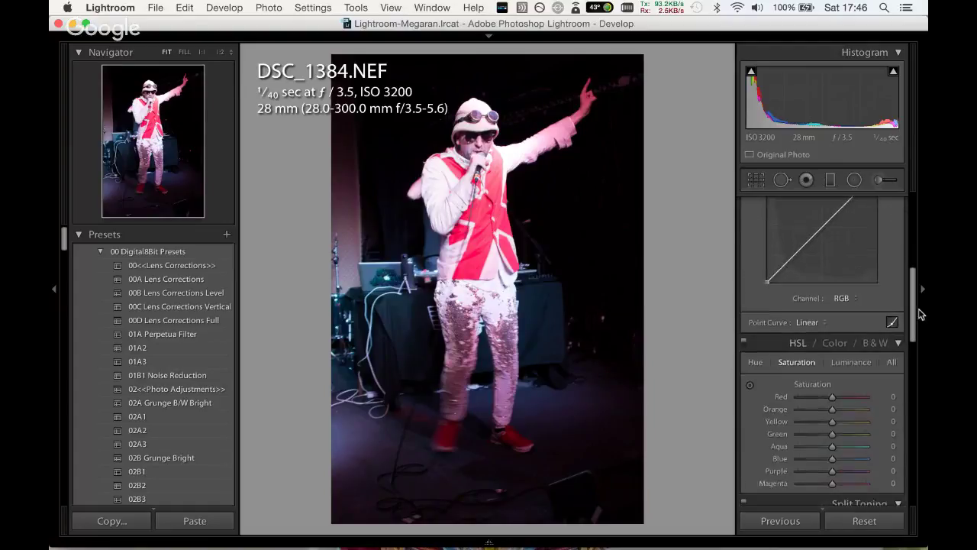
left_click_drag(831, 339, 838, 364)
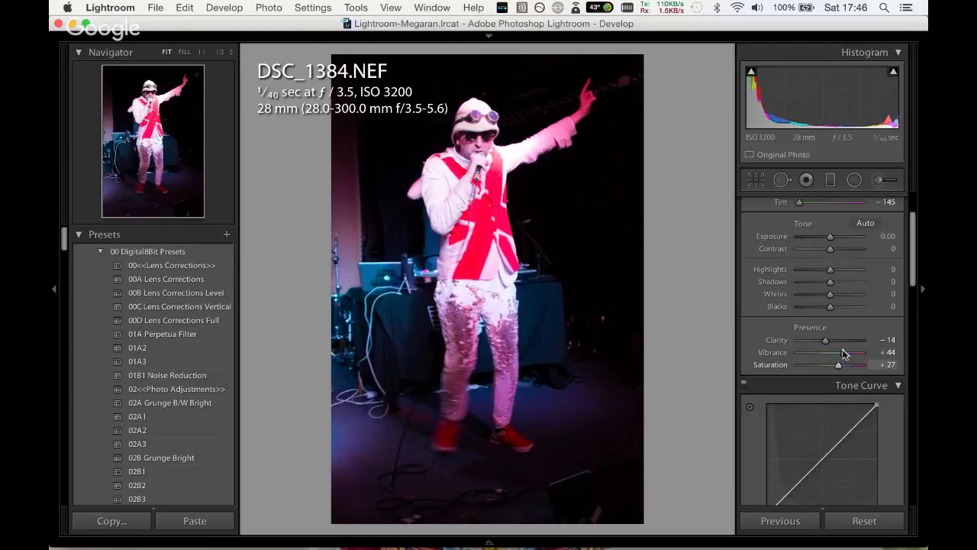
left_click_drag(831, 252, 825, 263)
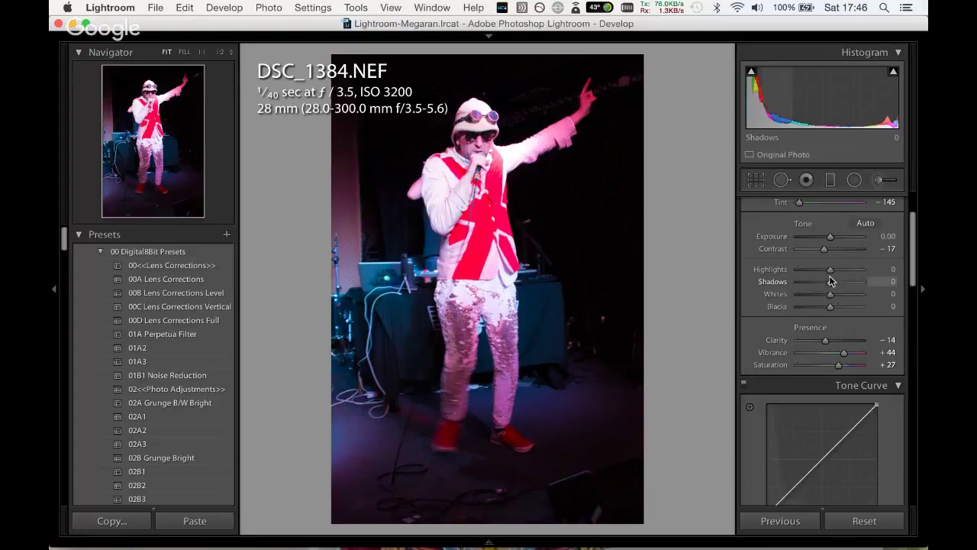
left_click_drag(831, 281, 823, 297)
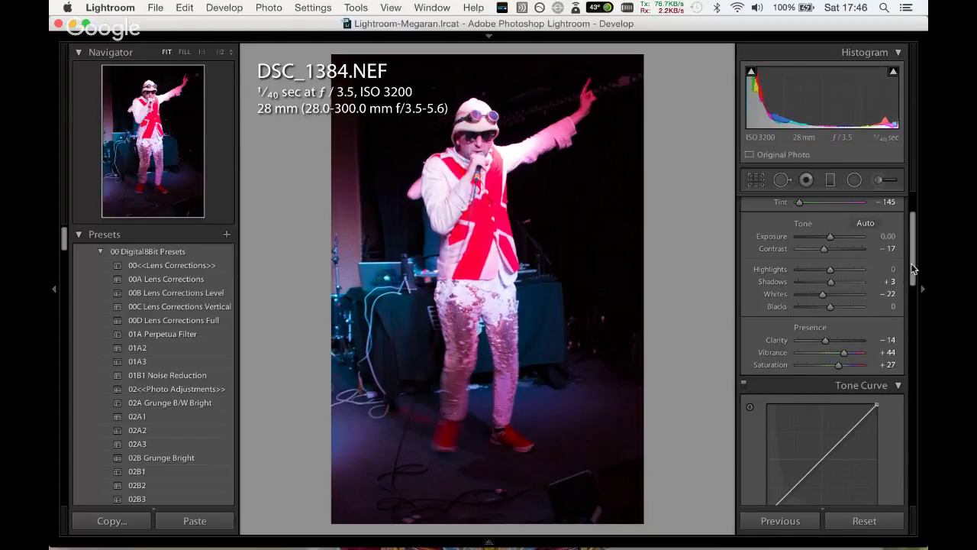
left_click_drag(914, 268, 914, 350)
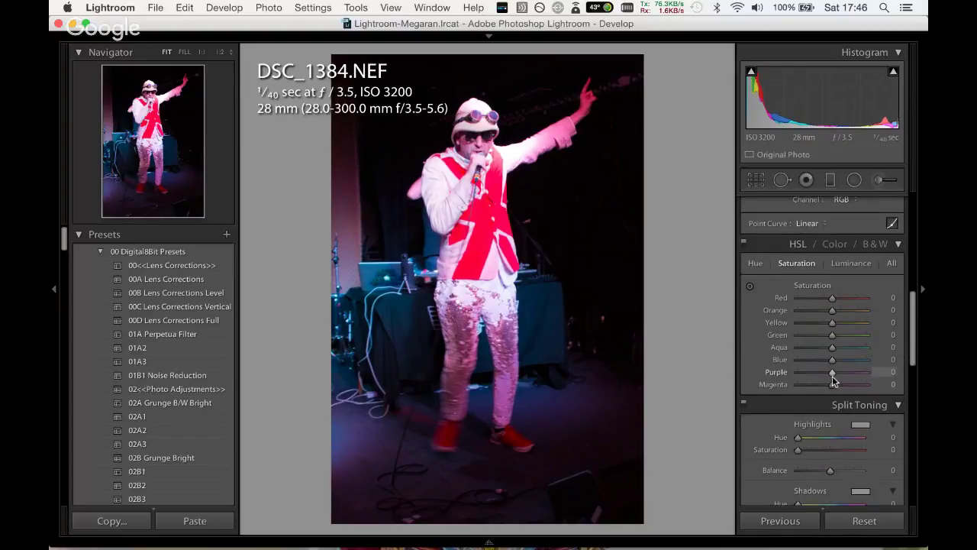
In HSL Saturation, drop Purple to -49, raise Aqua and Blue to +26 and Red to +48.
mouse_move(832, 373)
left_mouse_down()
mouse_move(815, 372)
mouse_move(813, 392)
left_mouse_up()
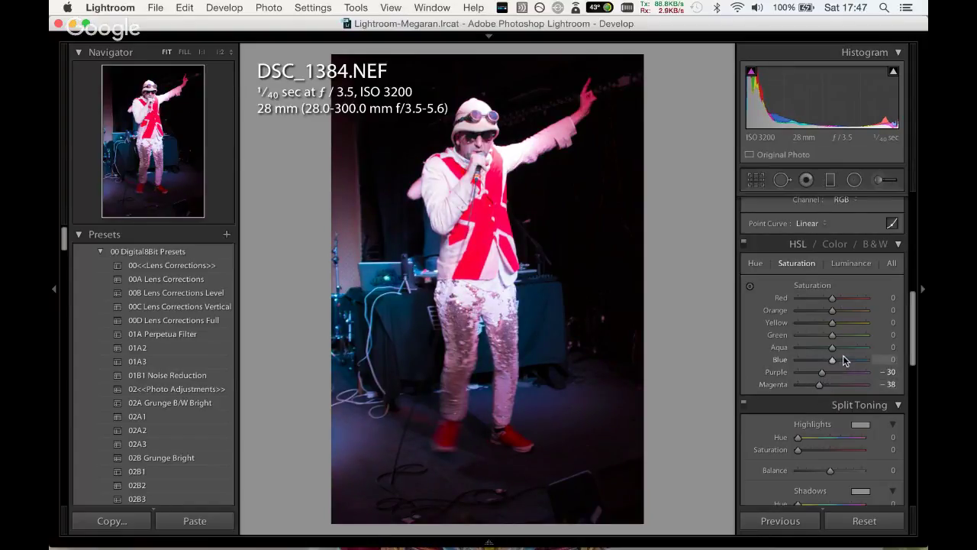
left_click_drag(832, 346, 842, 360)
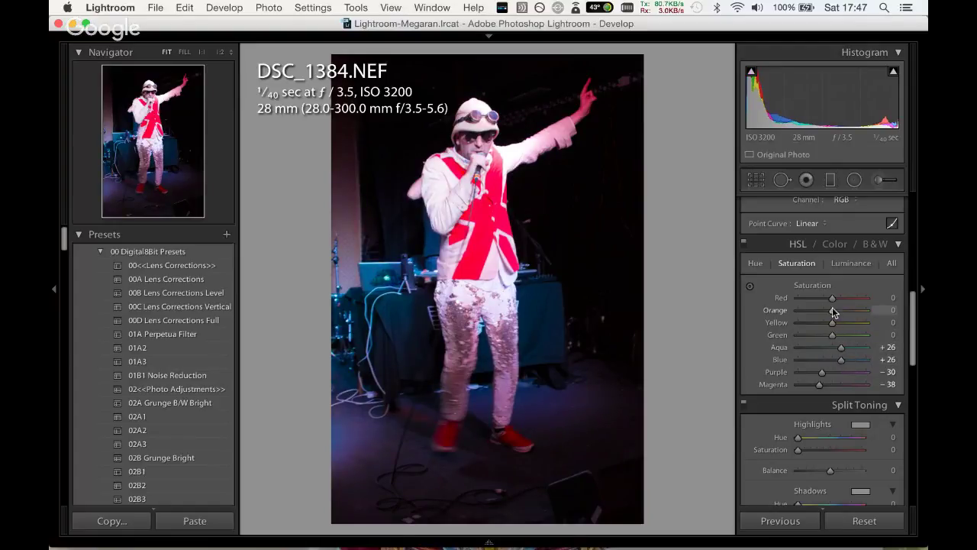
left_click_drag(833, 298, 848, 298)
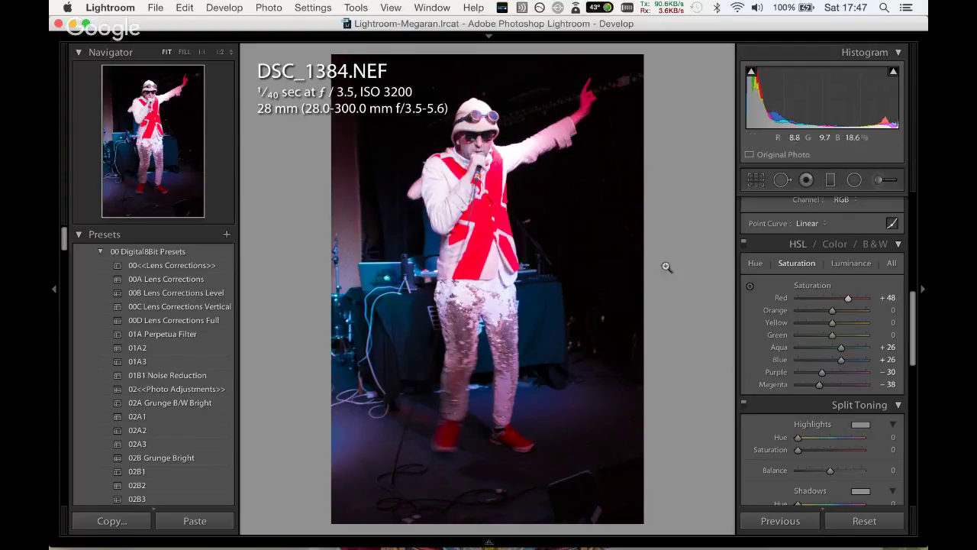
Trim DSC_1384's crop at the bottom and top, apply it, then step to DSC_1389.
left_click(755, 180)
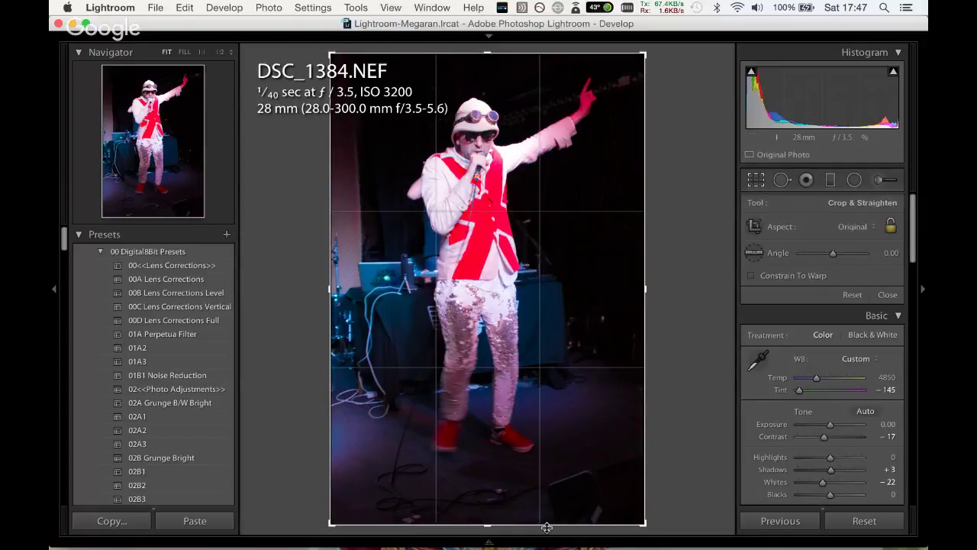
left_click_drag(547, 526, 547, 468)
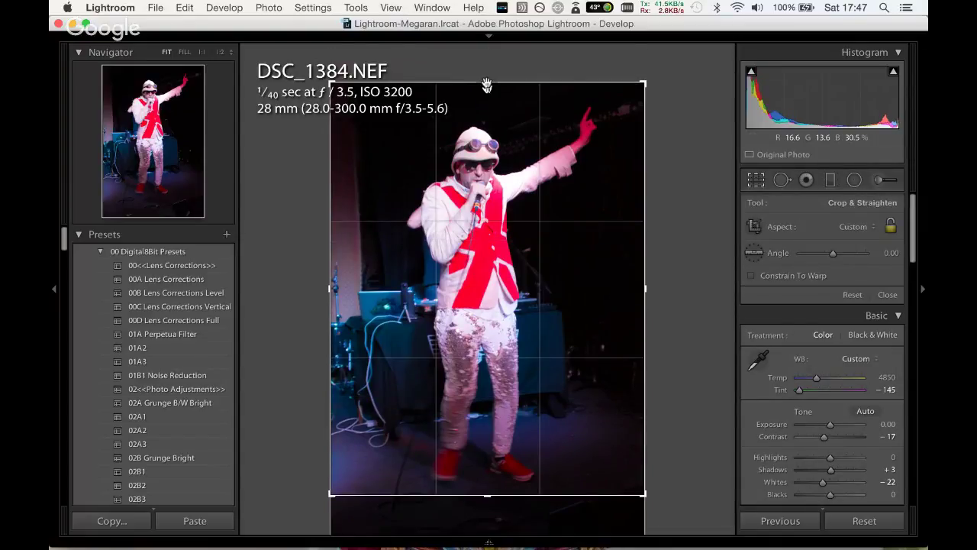
left_click_drag(488, 89, 478, 89)
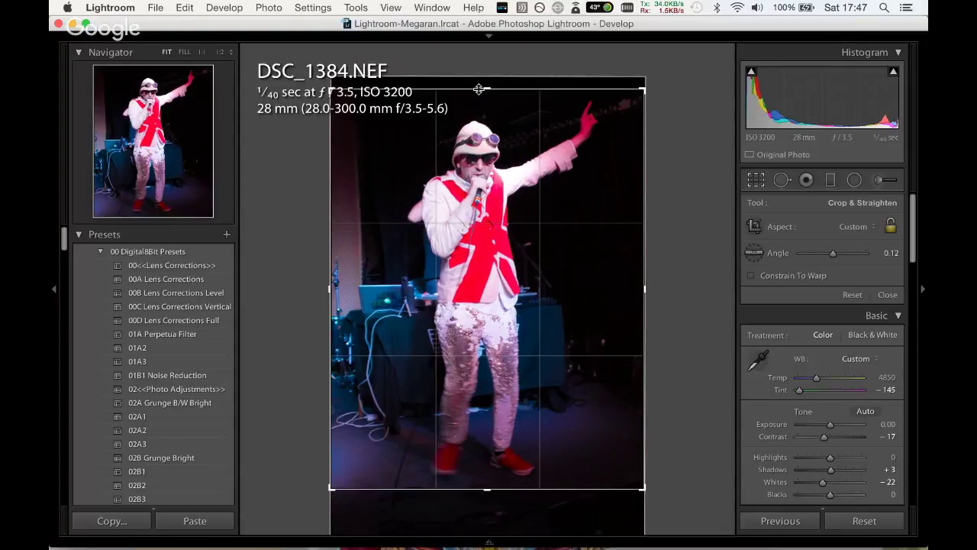
key("Return")
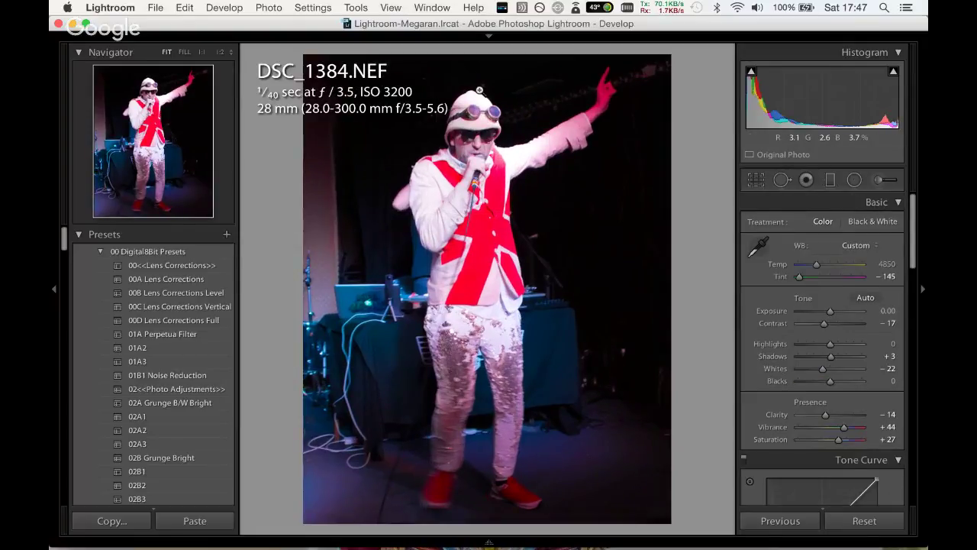
key("Right")
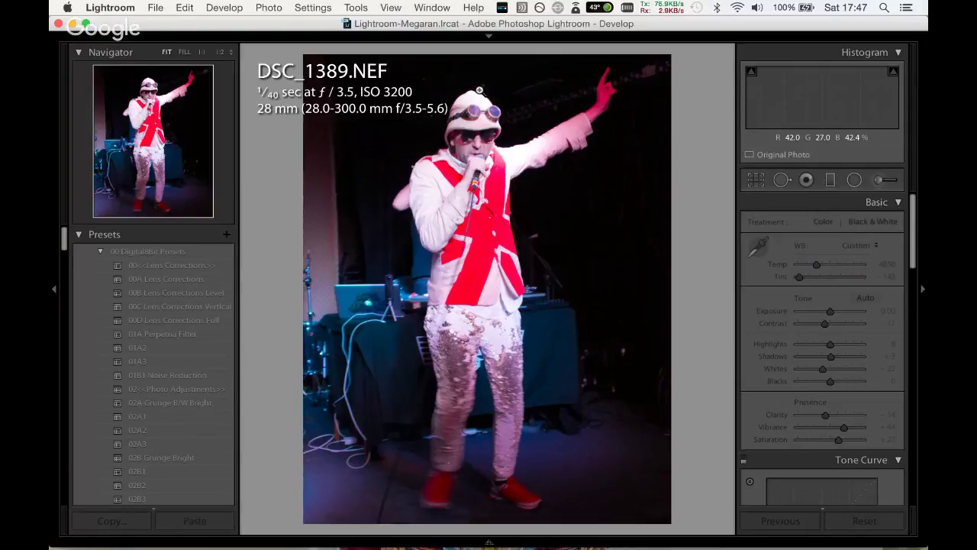
Copy DSC_1384's develop settings, paste them onto DSC_1389, then advance to DSC_1396.
left_click(310, 9)
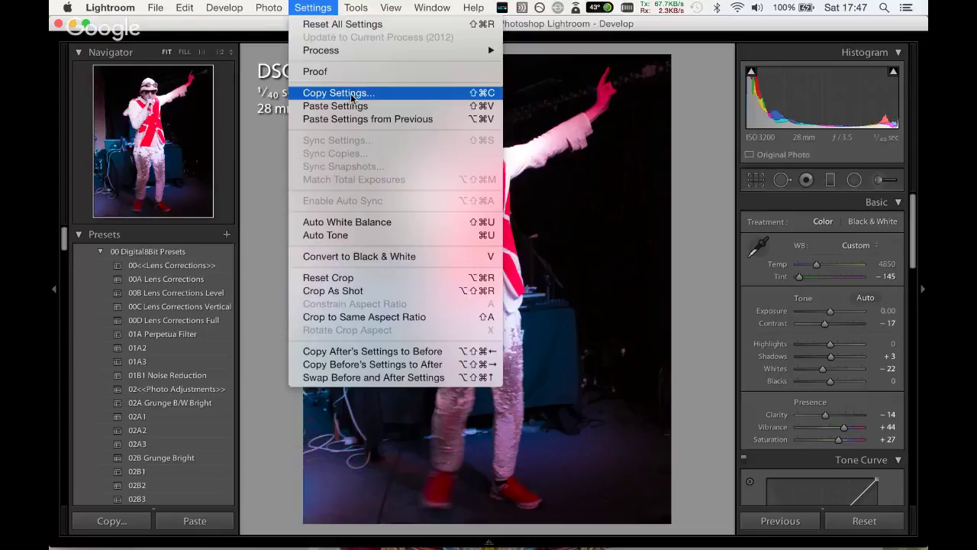
left_click(352, 93)
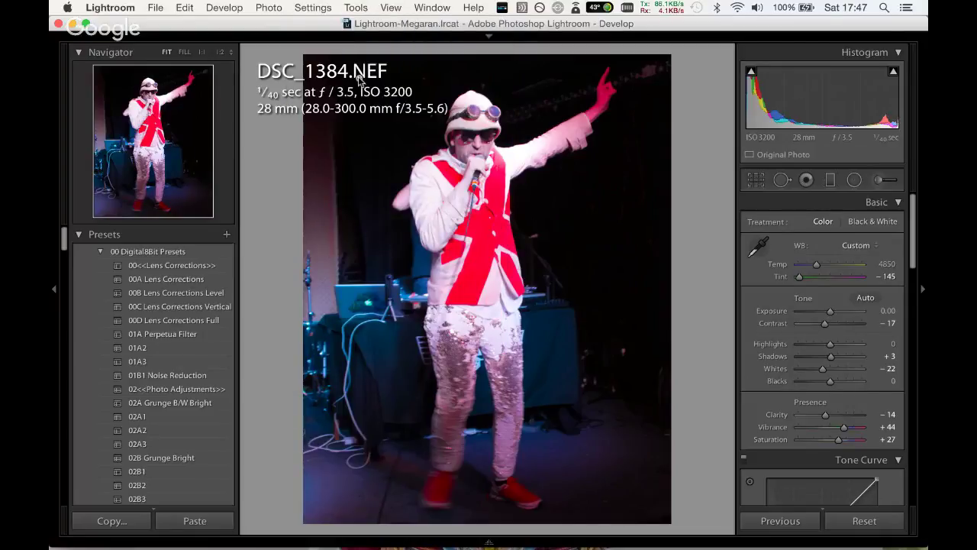
key("Right")
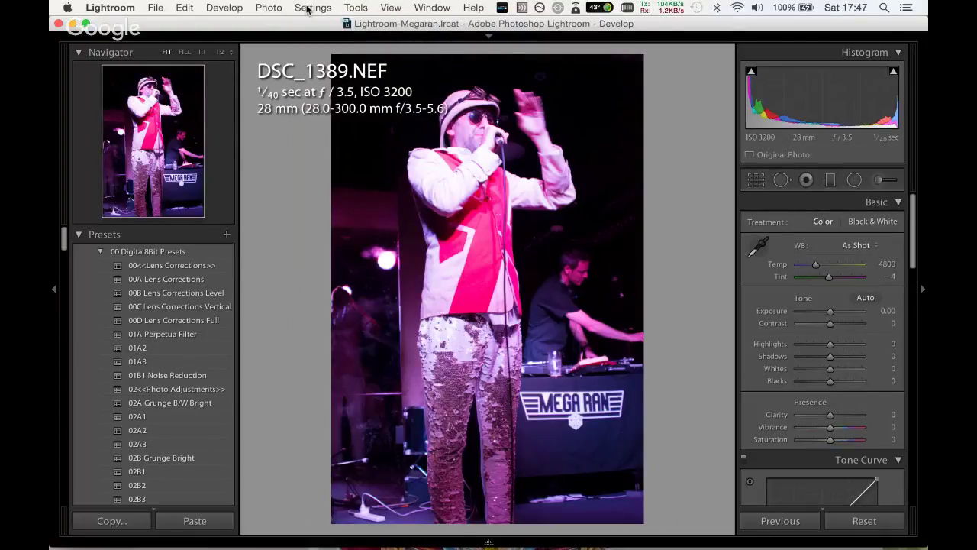
left_click(308, 9)
left_click(352, 107)
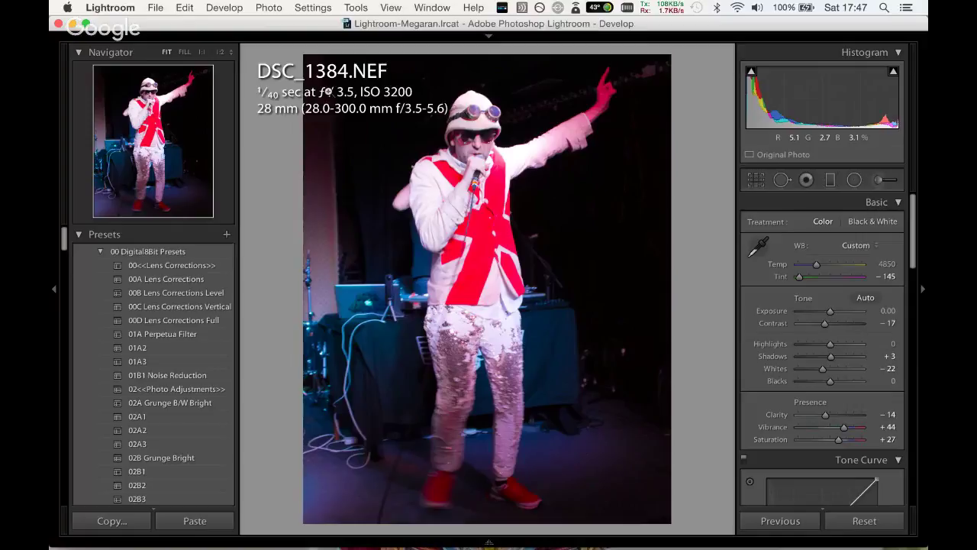
key("Right")
key("Right")
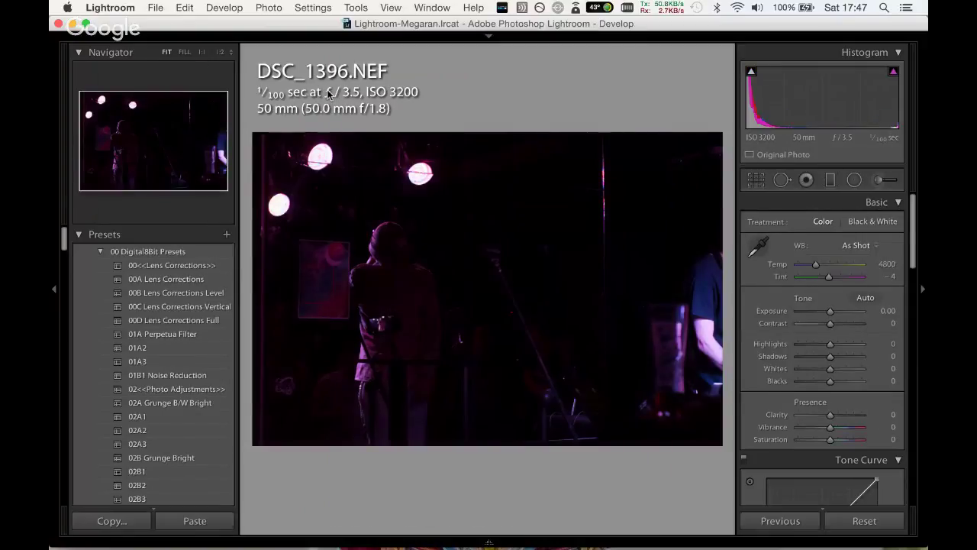
Pull DSC_1396's crop in from the right to cut out the edge figure, and apply it.
key("r")
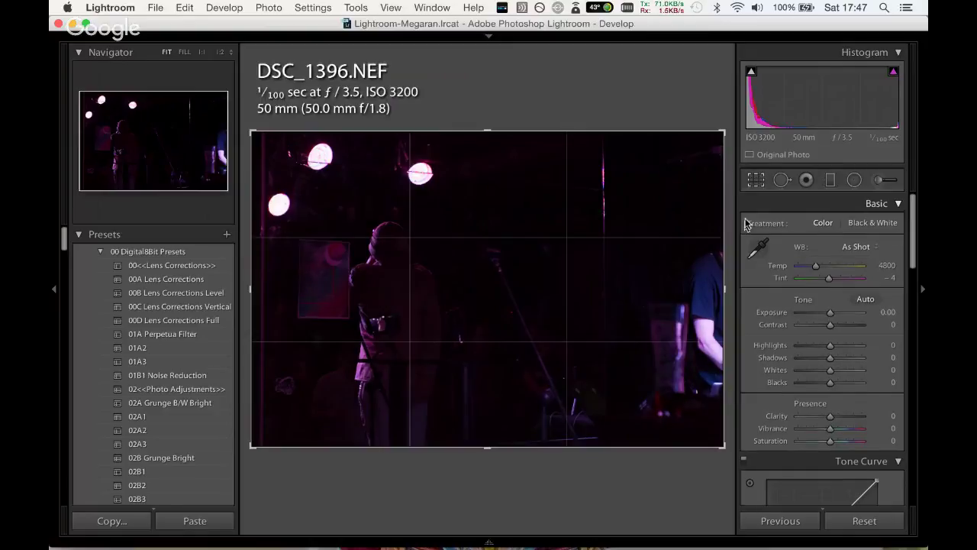
left_click_drag(724, 289, 703, 284)
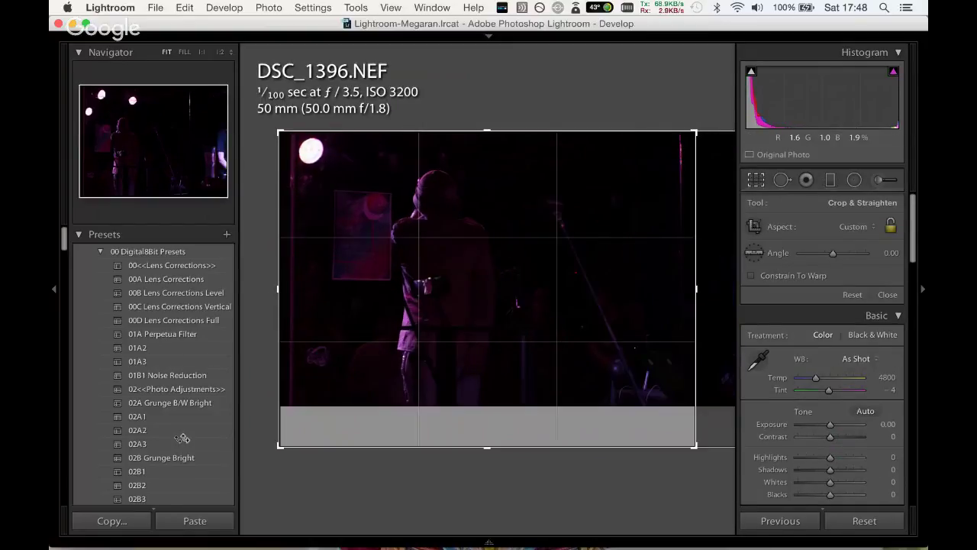
key("Return")
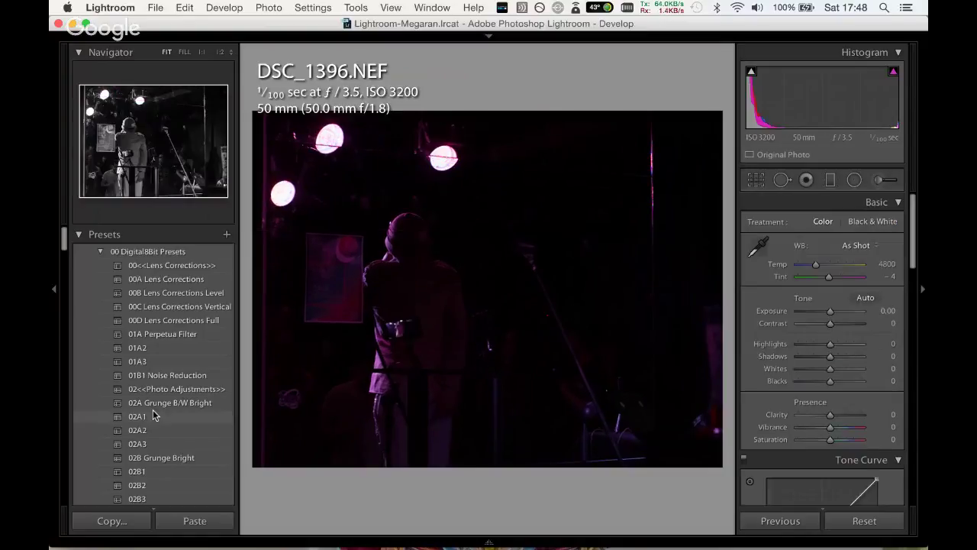
Try the 02B Grunge Bright preset with lowered Exposure, then reset DSC_1396 to defaults.
left_click(170, 458)
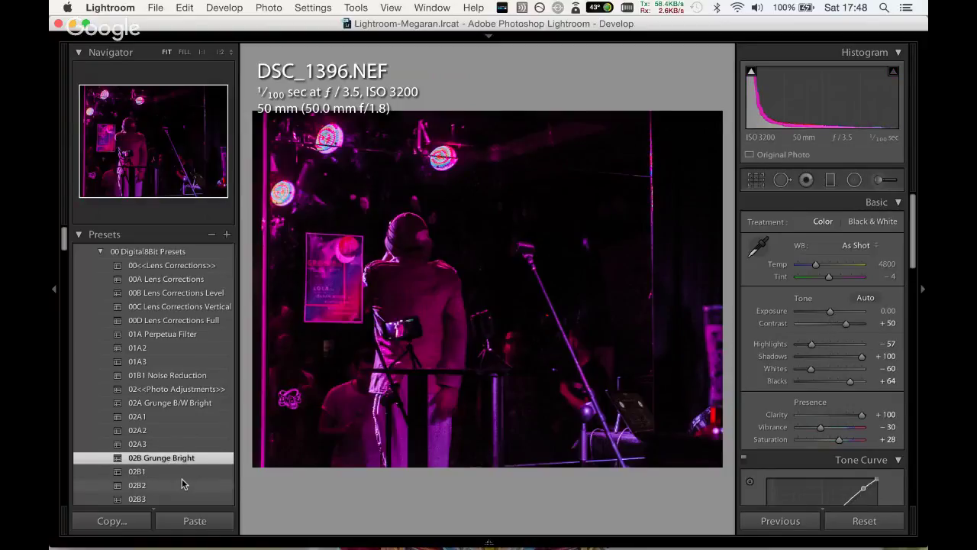
mouse_move(831, 310)
left_mouse_down()
mouse_move(800, 347)
mouse_move(810, 344)
left_mouse_up()
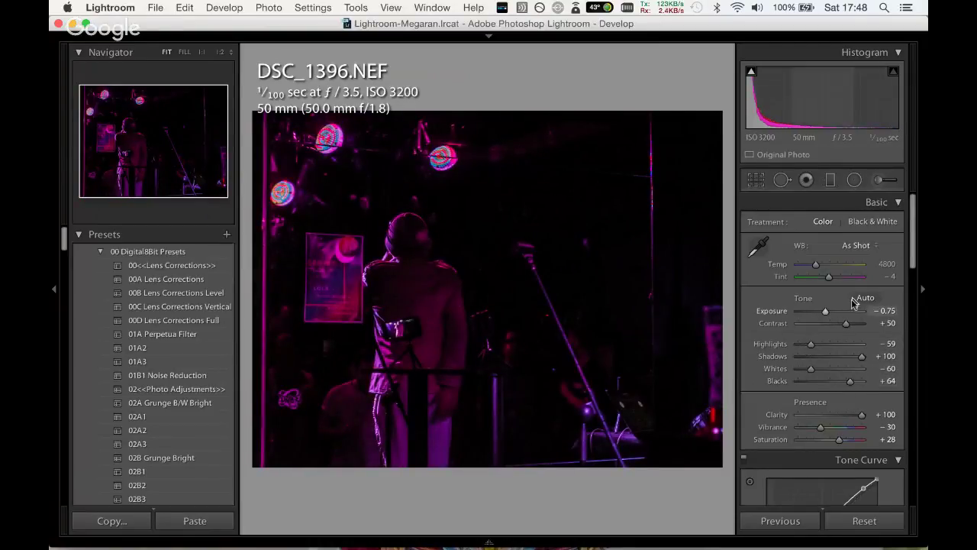
left_click(866, 520)
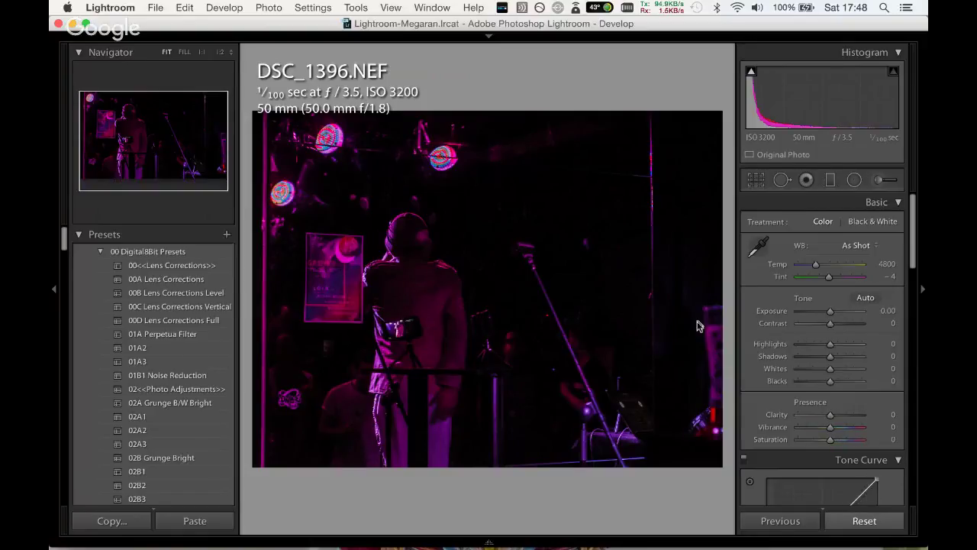
left_click(756, 180)
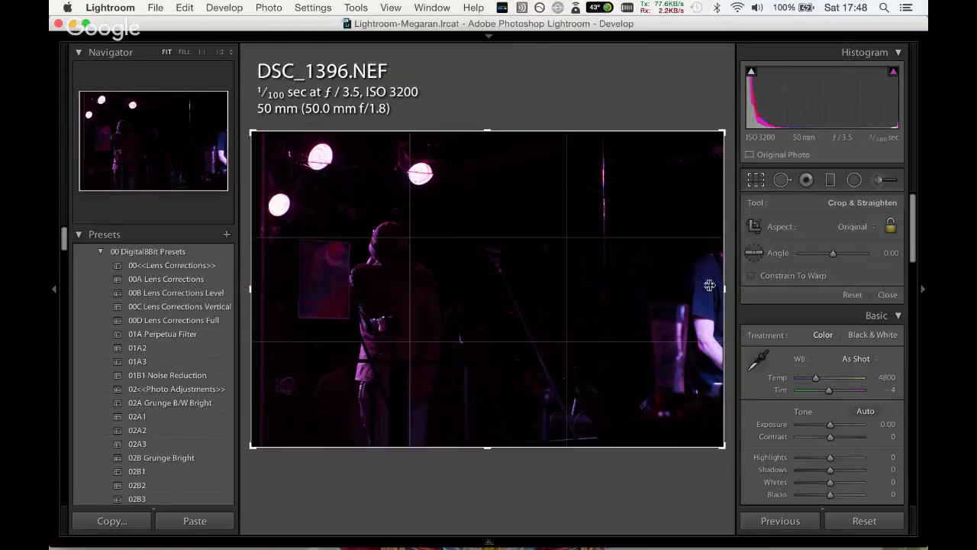
Crop in from the right, then set Clarity +21, Shadows -26, Blacks -16, Vibrance +53, Saturation +41.
left_click_drag(718, 285, 637, 286)
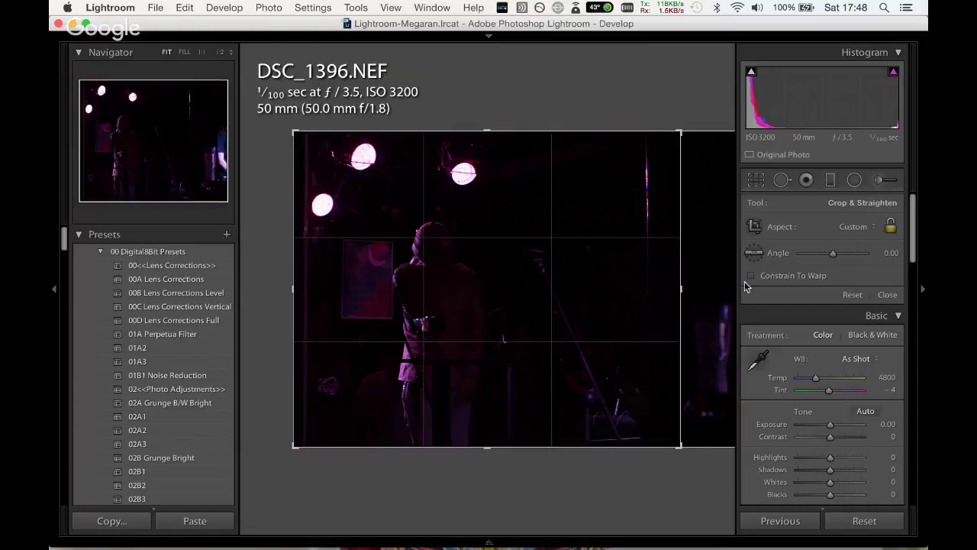
key("Return")
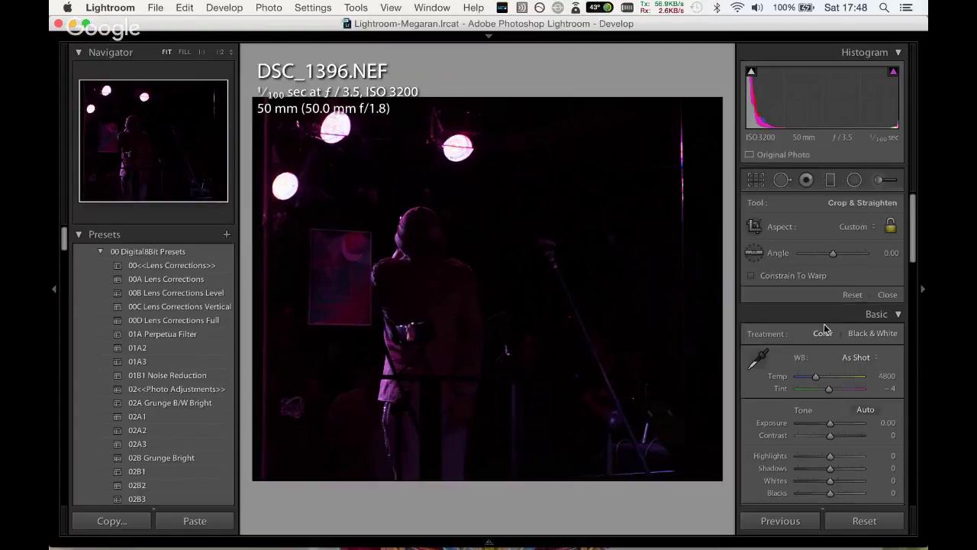
mouse_move(830, 413)
left_mouse_down()
mouse_move(852, 413)
mouse_move(838, 414)
left_mouse_up()
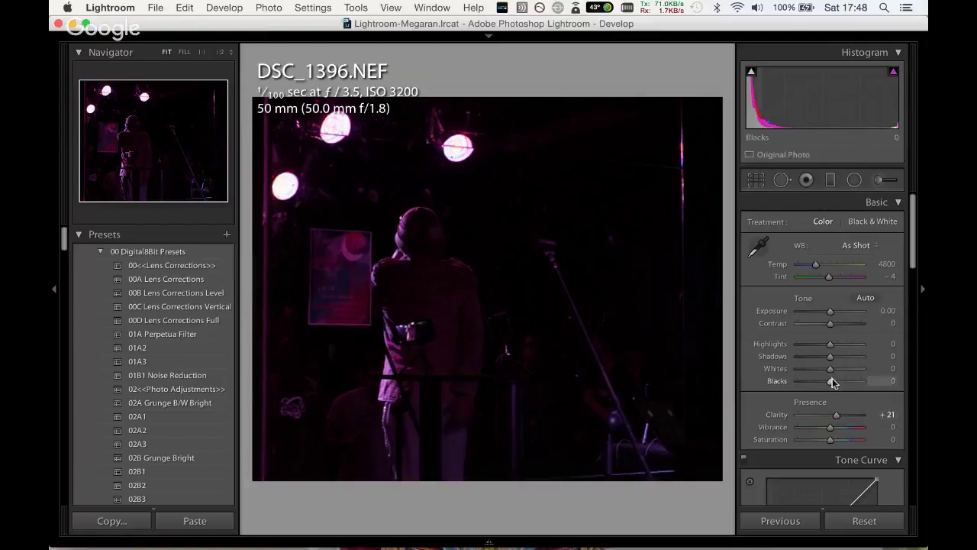
mouse_move(830, 356)
left_mouse_down()
mouse_move(821, 356)
mouse_move(844, 369)
mouse_move(843, 381)
mouse_move(824, 381)
left_mouse_up()
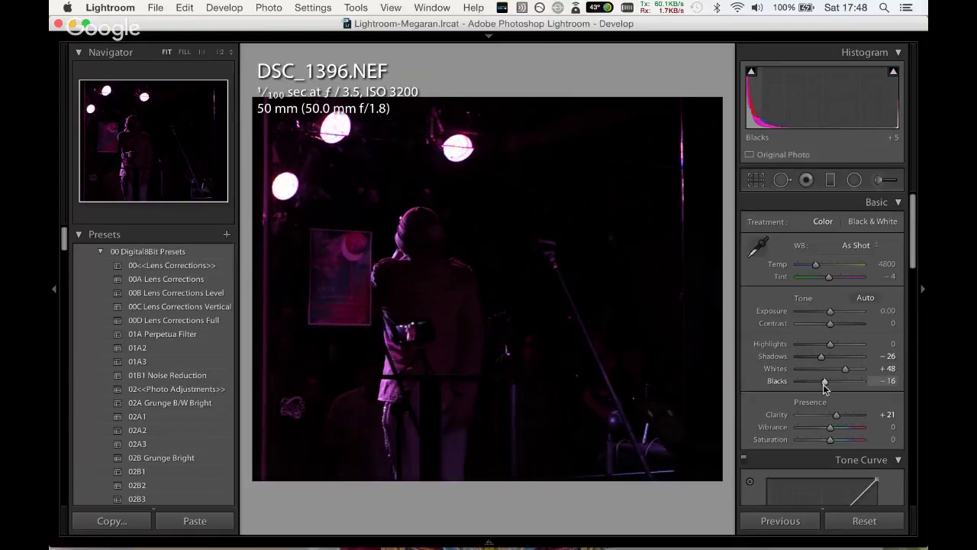
left_click(831, 427)
mouse_move(830, 427)
left_mouse_down()
mouse_move(846, 428)
mouse_move(843, 439)
left_mouse_up()
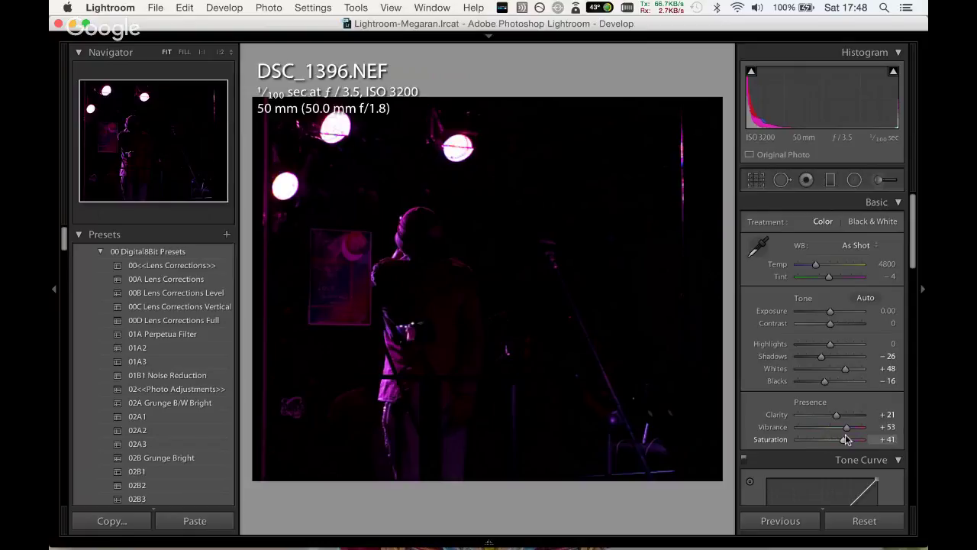
Cool the white balance, lower Contrast to -80, recrop tighter from the top-left, then open DSC_1405.
mouse_move(816, 264)
left_mouse_down()
mouse_move(805, 265)
mouse_move(815, 266)
mouse_move(810, 287)
mouse_move(789, 293)
left_mouse_up()
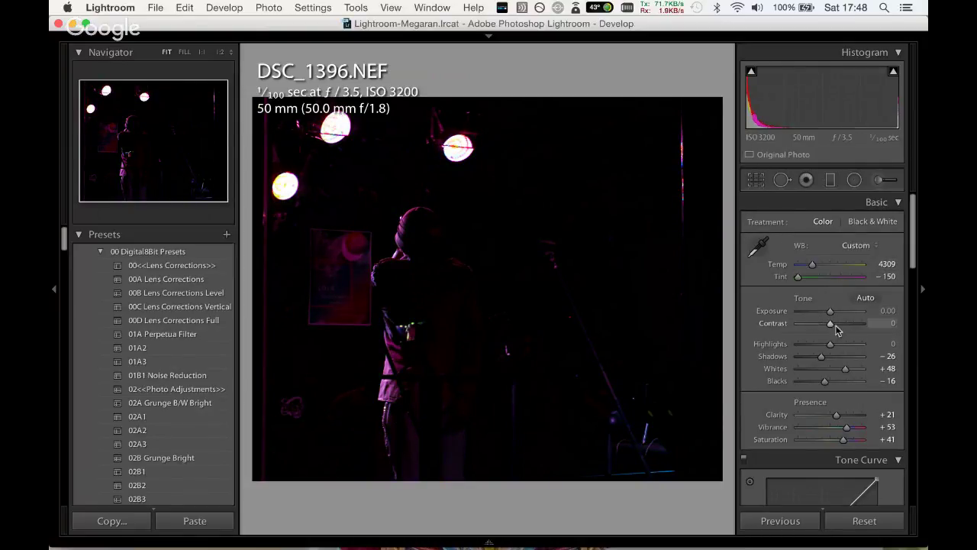
left_click_drag(831, 324, 805, 332)
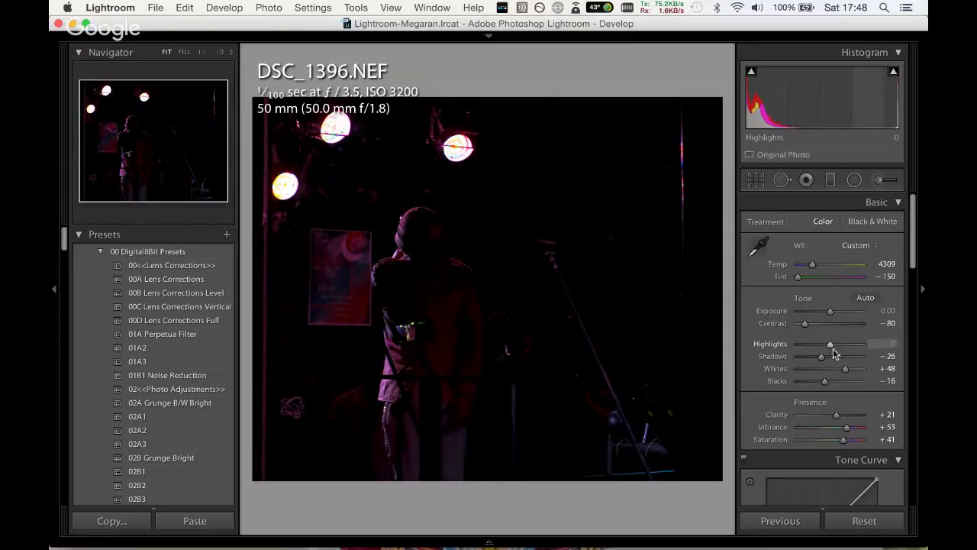
left_click(756, 180)
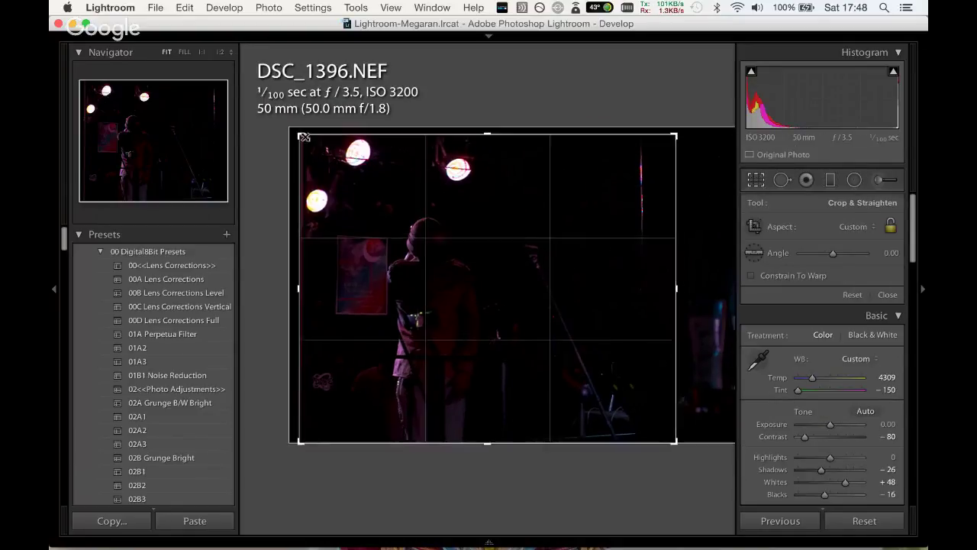
left_click_drag(303, 137, 335, 152)
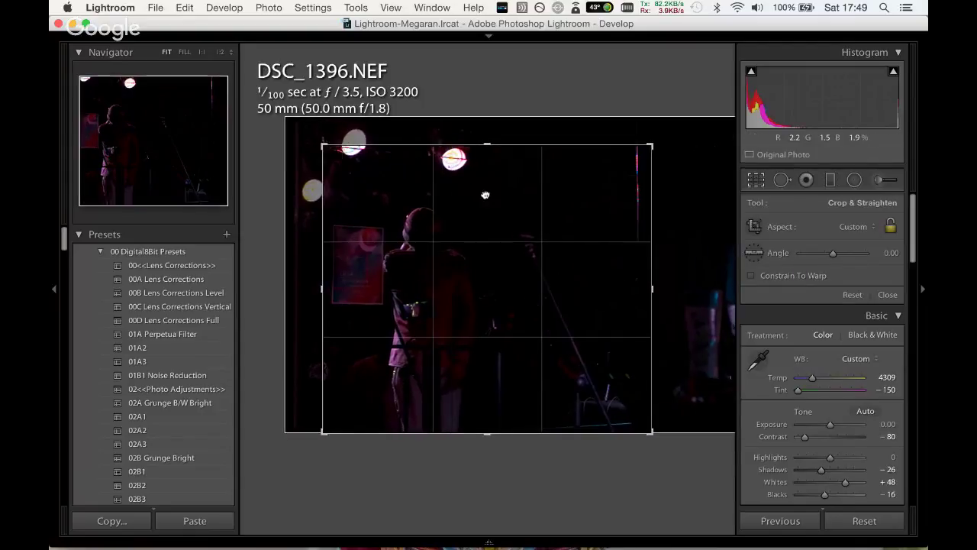
left_click_drag(486, 195, 492, 189)
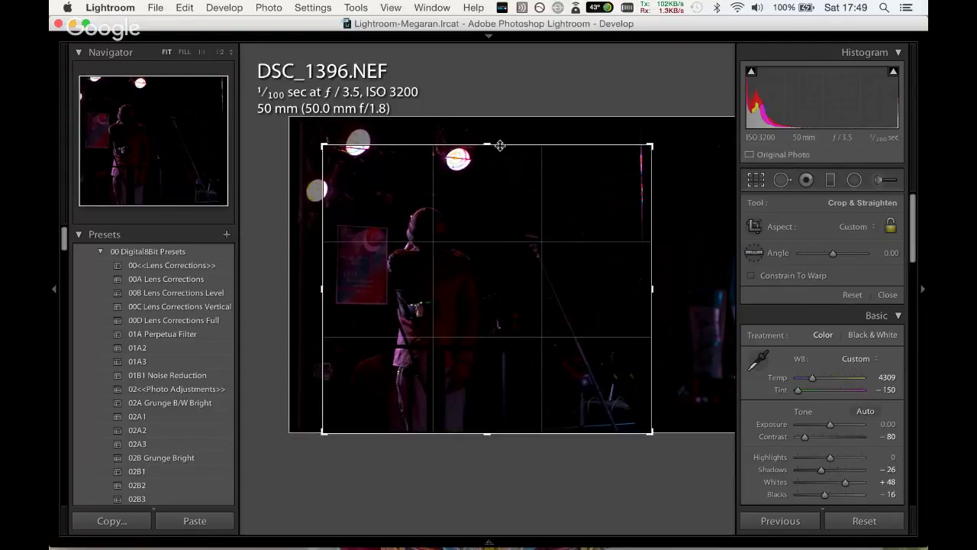
mouse_move(509, 148)
left_mouse_down()
mouse_move(503, 219)
mouse_move(493, 216)
left_mouse_up()
key("Return")
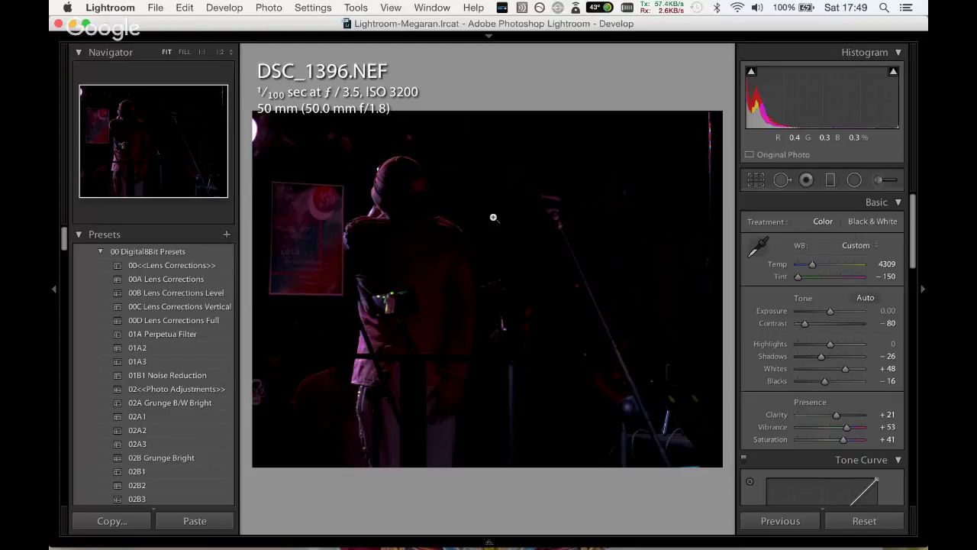
key("u")
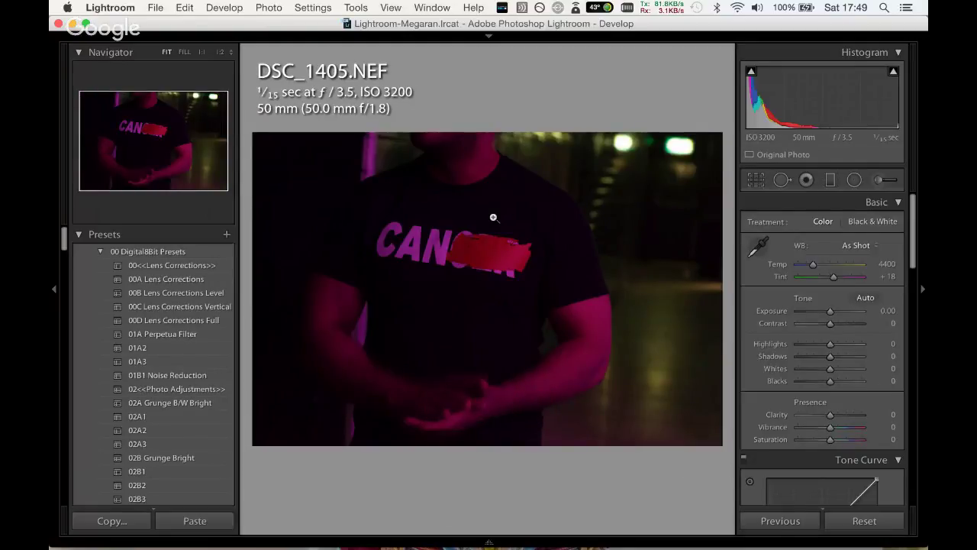
Crop DSC_1405 at as-shot aspect, trimming the right side and rotating to about -5.95°.
left_click(754, 180)
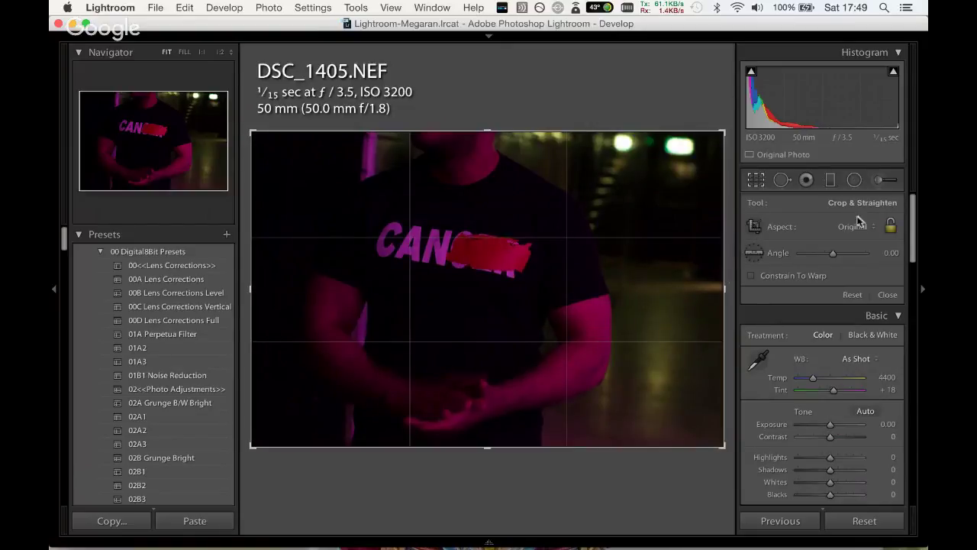
left_click(863, 228)
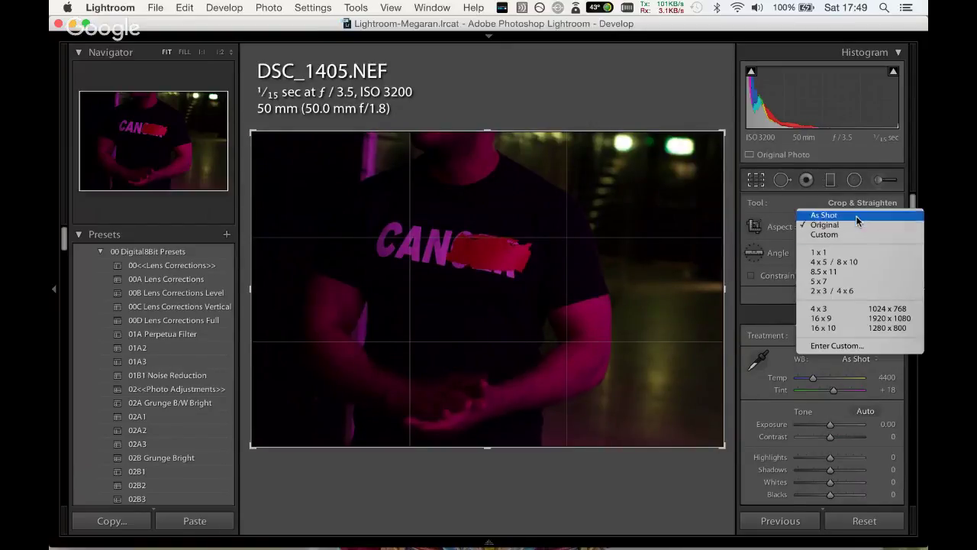
left_click(859, 213)
left_click_drag(725, 289, 706, 288)
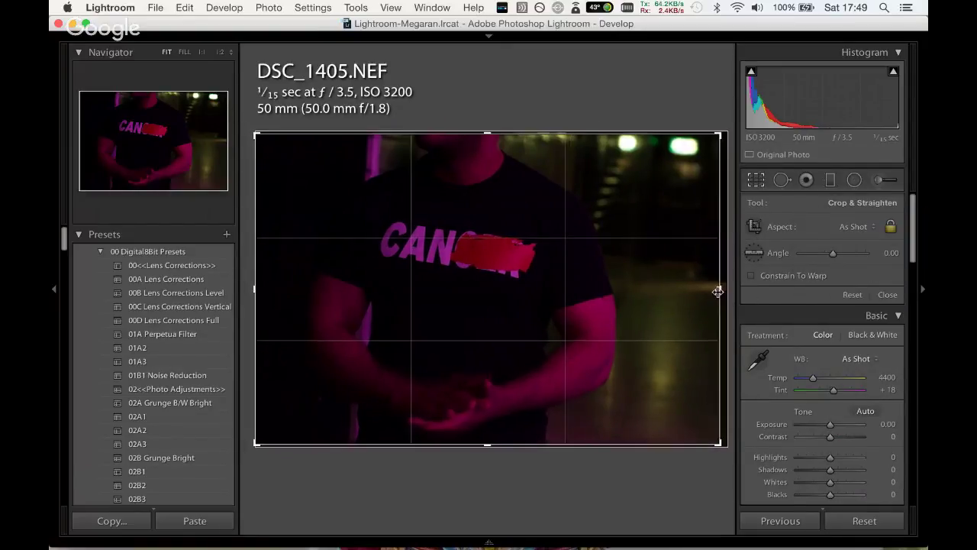
mouse_move(686, 326)
left_mouse_down()
mouse_move(712, 139)
mouse_move(686, 124)
mouse_move(687, 146)
left_mouse_up()
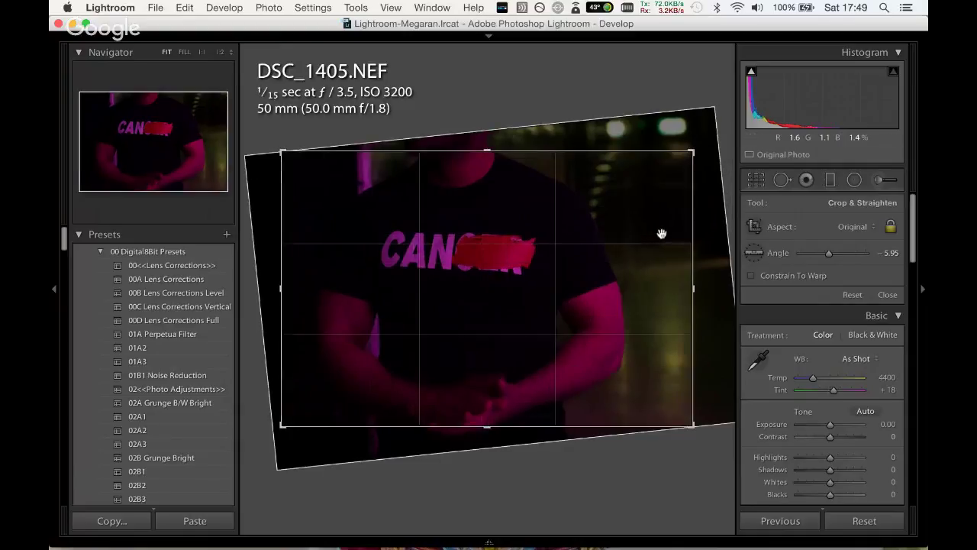
key("Return")
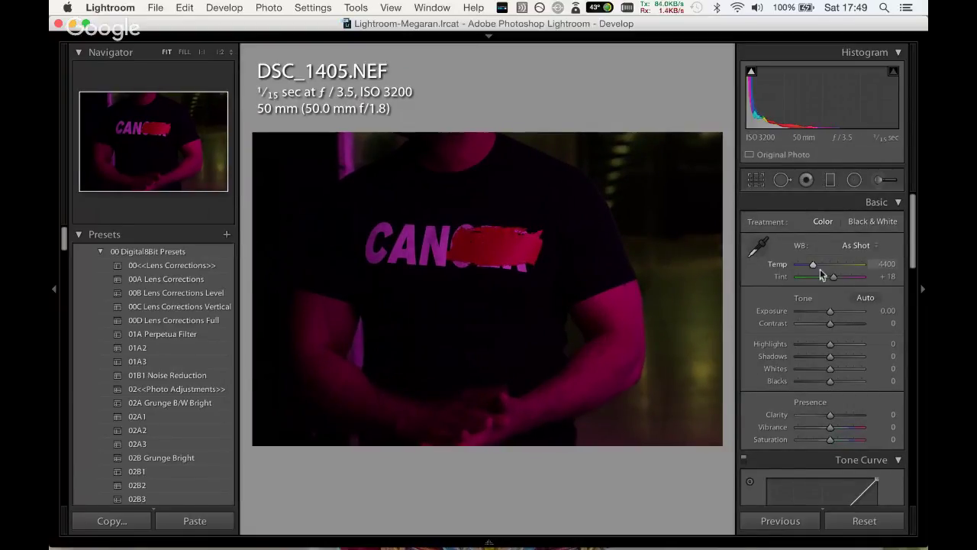
Cool Temp to 2000 with Tint shifted toward green, and raise Exposure to +1.40.
mouse_move(831, 278)
left_mouse_down()
mouse_move(793, 284)
mouse_move(811, 264)
left_mouse_up()
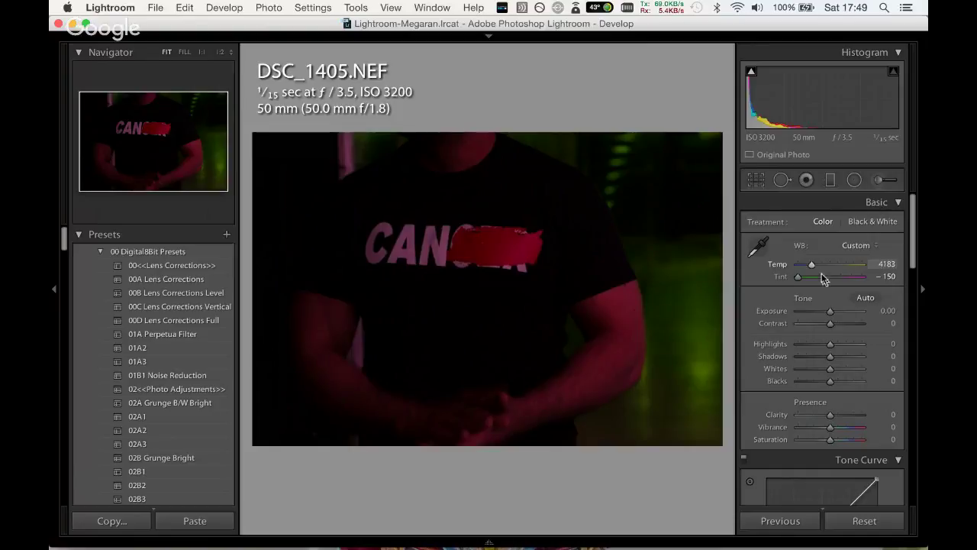
mouse_move(831, 414)
left_mouse_down()
mouse_move(848, 412)
mouse_move(822, 414)
left_mouse_up()
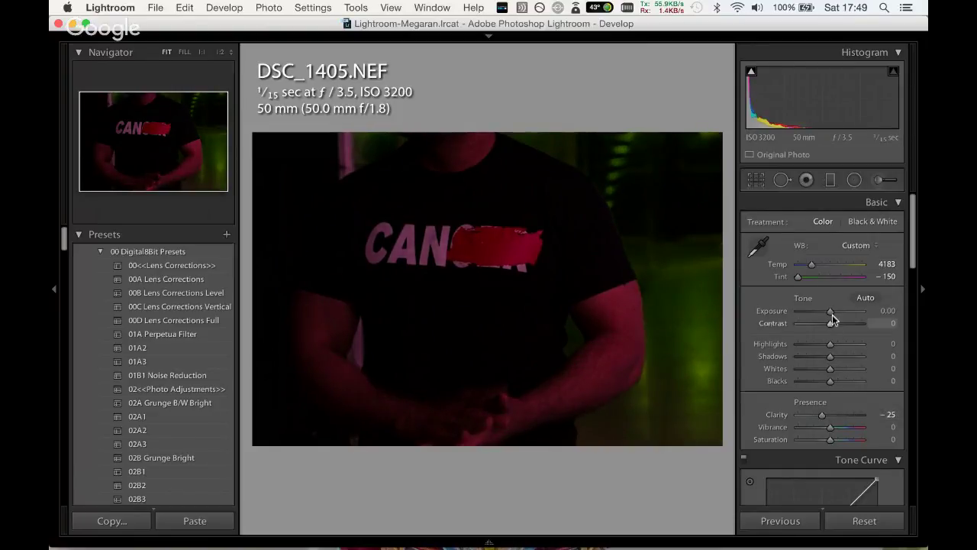
left_click_drag(829, 311, 839, 310)
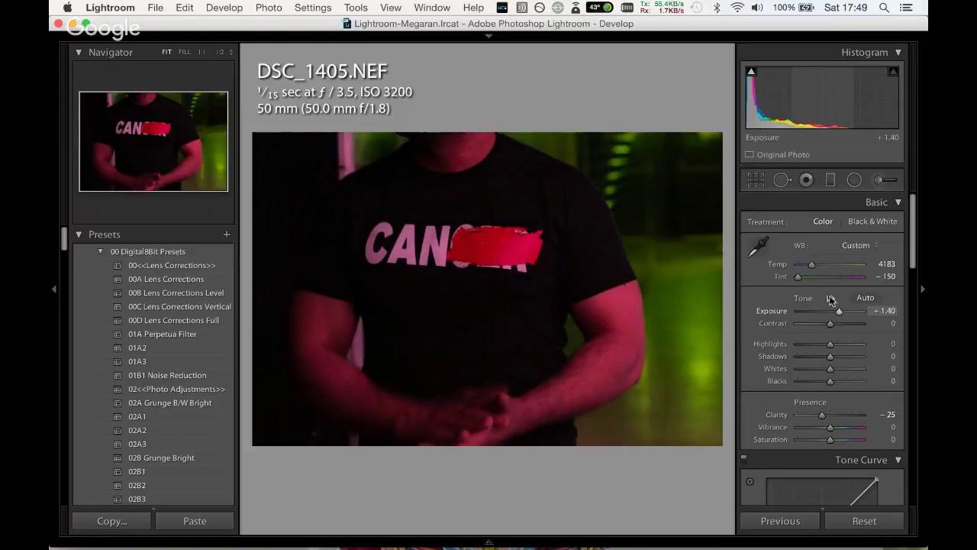
left_click_drag(798, 276, 802, 276)
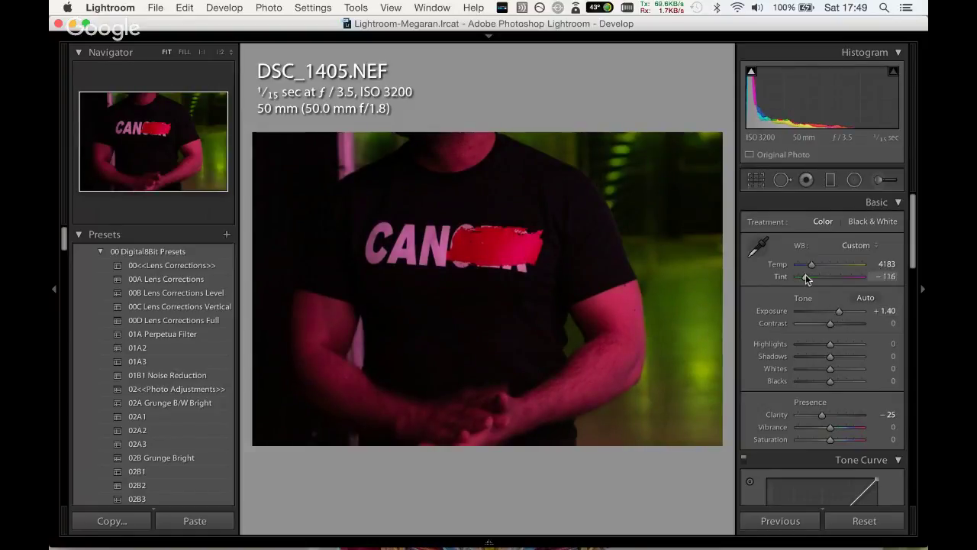
mouse_move(805, 278)
left_mouse_down()
mouse_move(822, 263)
mouse_move(796, 269)
left_mouse_up()
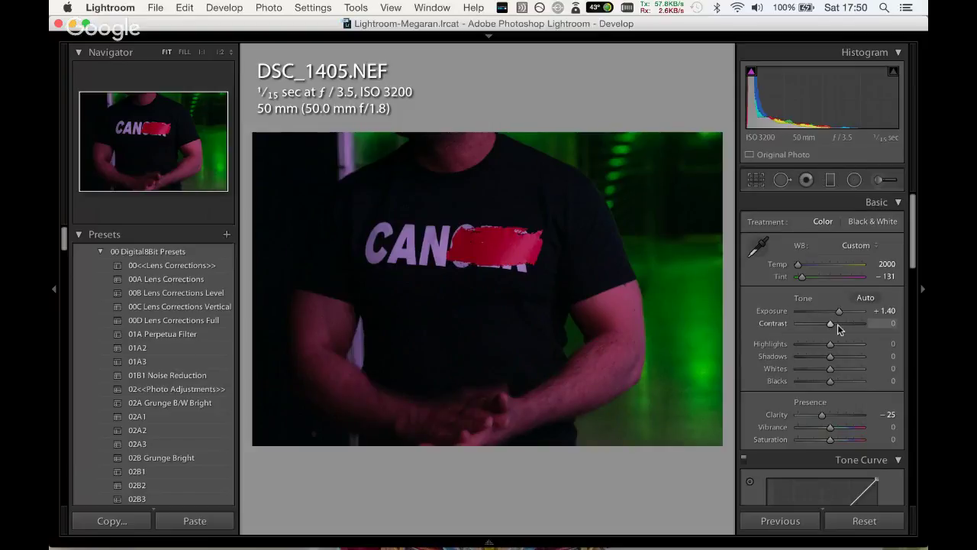
Adjust contrast, lift Shadows, set Clarity to -19, and push Tint to about -150.
mouse_move(831, 324)
left_mouse_down()
mouse_move(842, 355)
mouse_move(830, 355)
left_mouse_up()
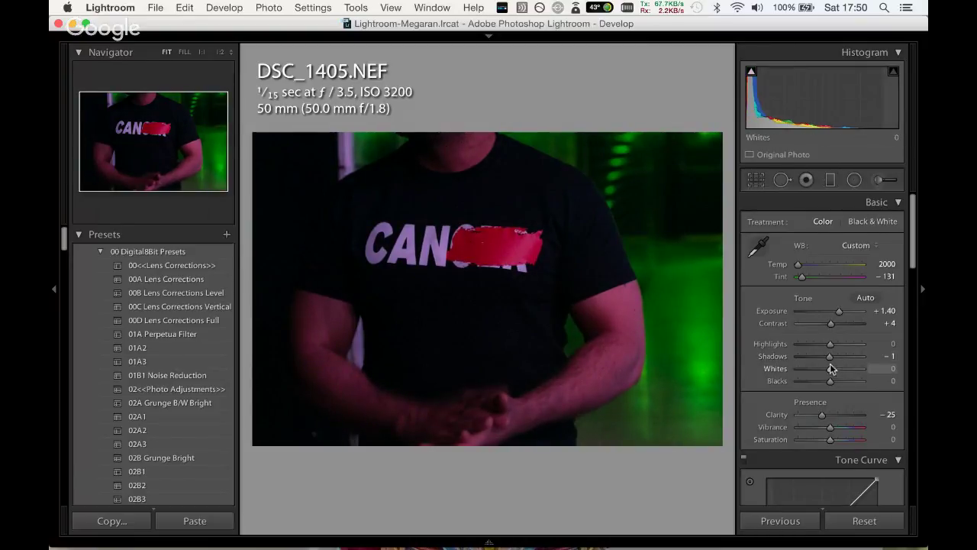
mouse_move(830, 356)
left_mouse_down()
mouse_move(843, 368)
mouse_move(831, 380)
left_mouse_up()
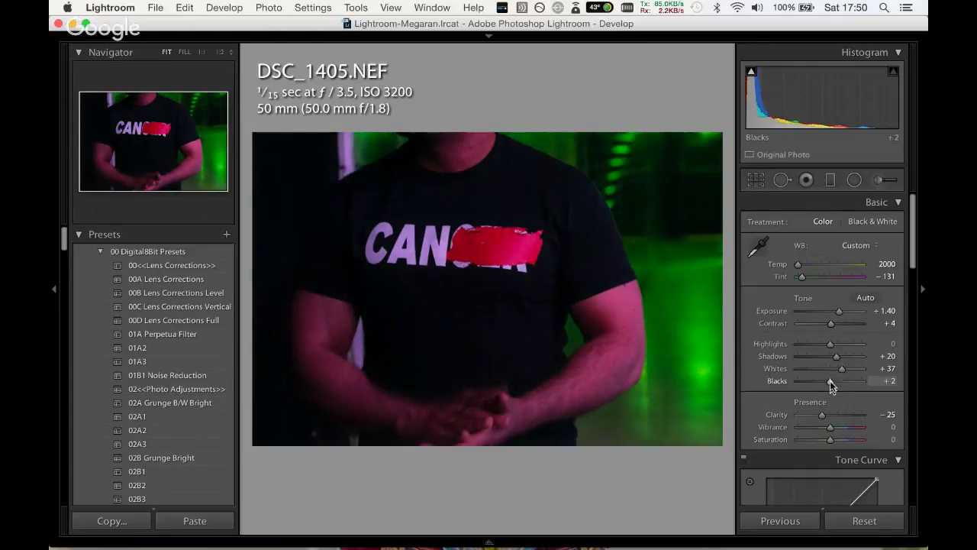
left_click_drag(826, 414, 834, 406)
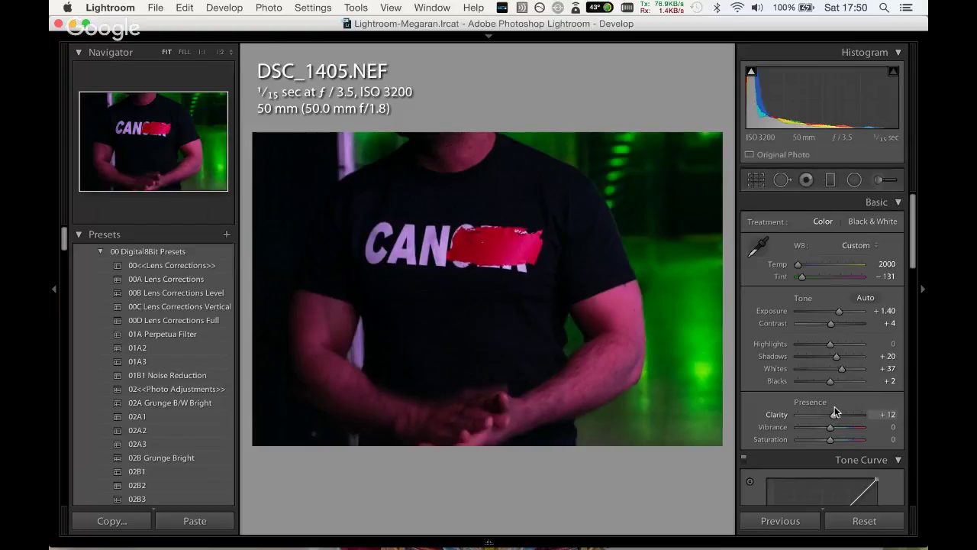
mouse_move(834, 406)
left_mouse_down()
mouse_move(824, 408)
mouse_move(839, 439)
left_mouse_up()
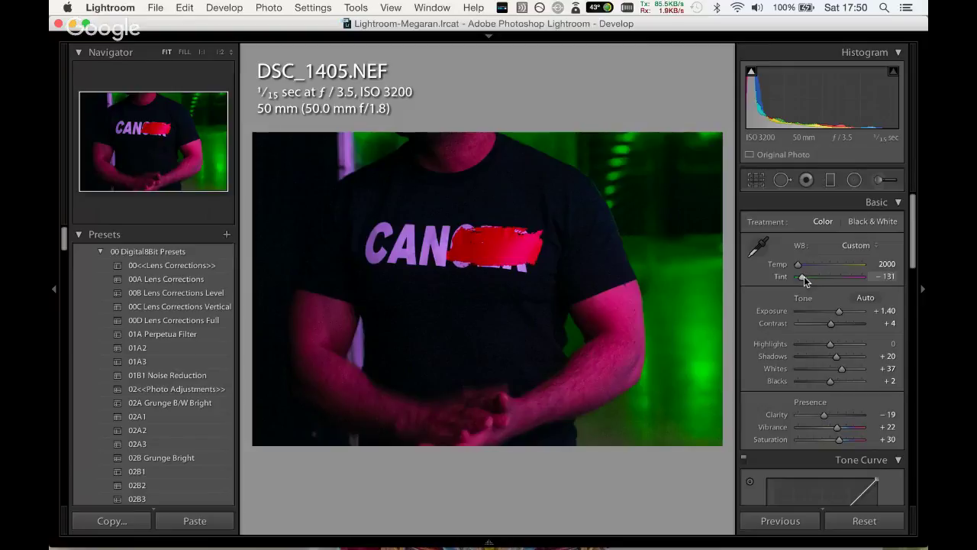
left_click_drag(804, 276, 799, 279)
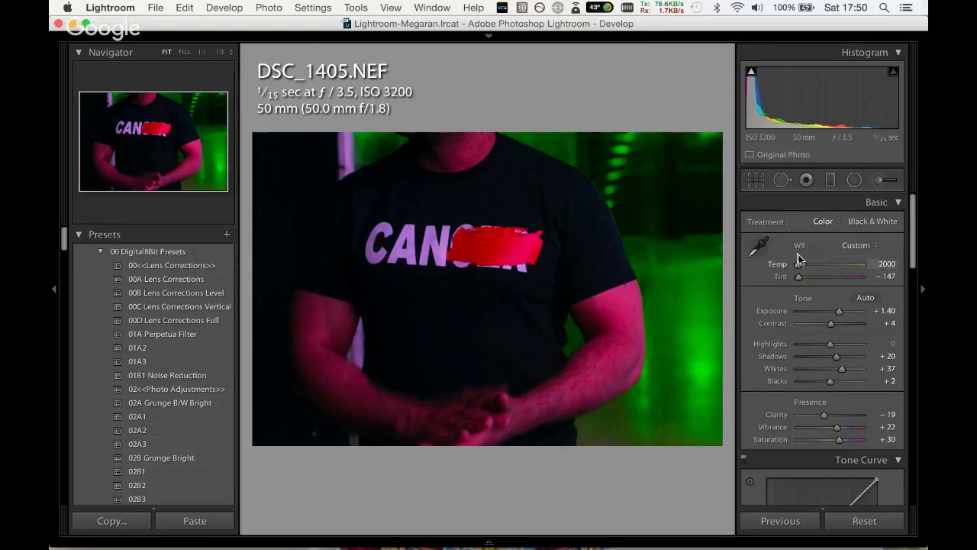
Apply the 01B1 Noise Reduction preset to DSC_1405 and copy its develop settings.
left_click(181, 377)
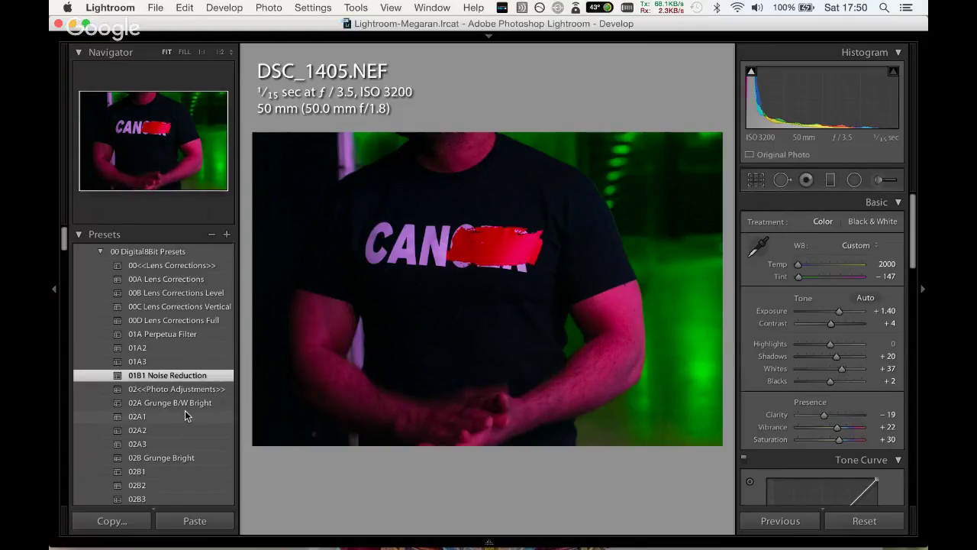
key("Right")
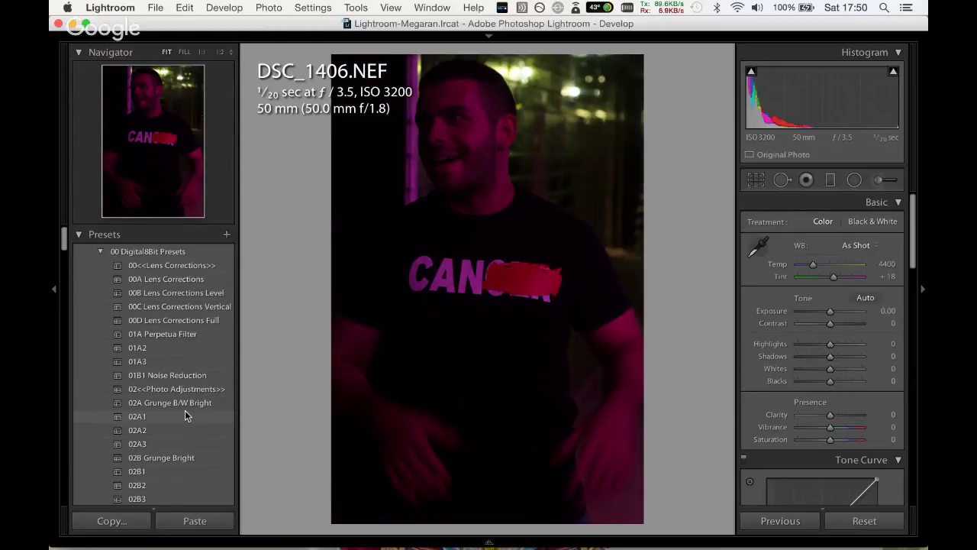
key("Left")
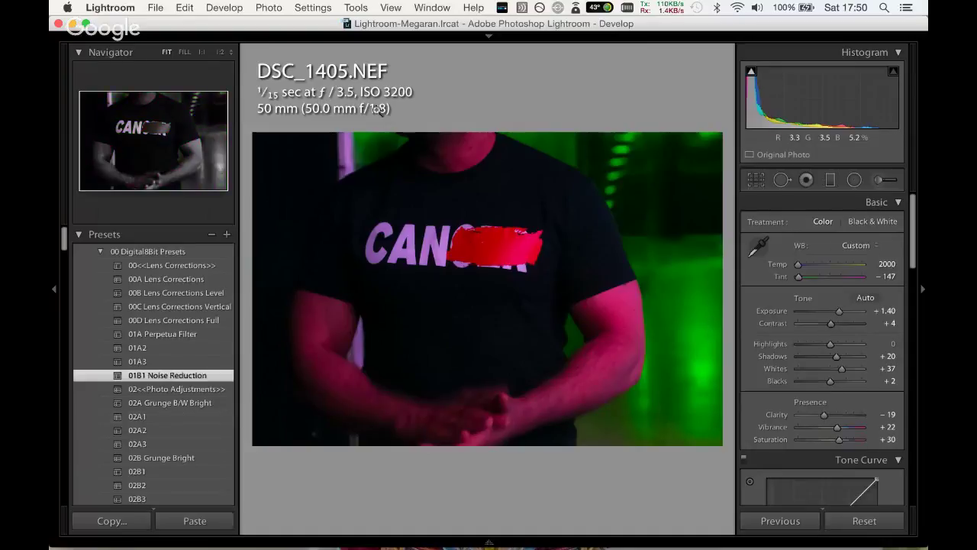
left_click(269, 8)
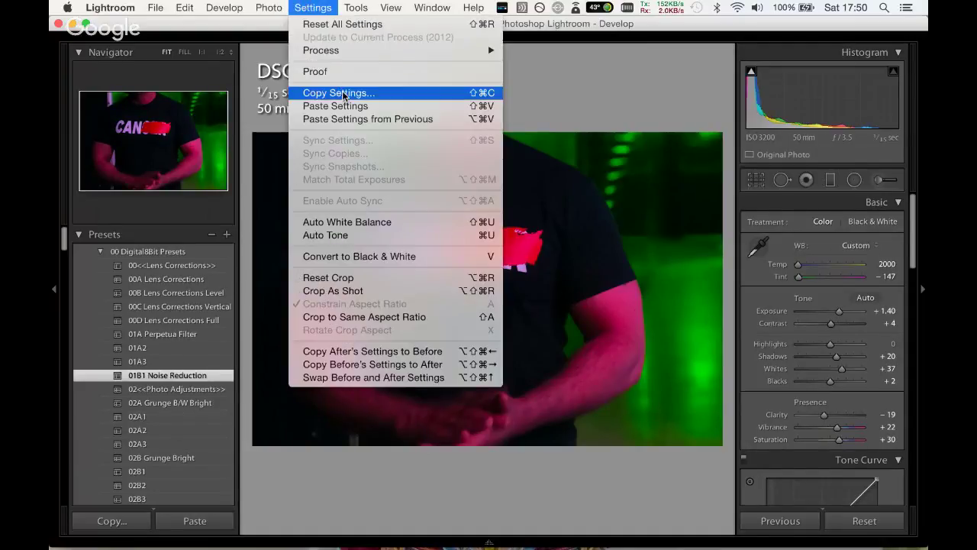
left_click(345, 91)
key("Return")
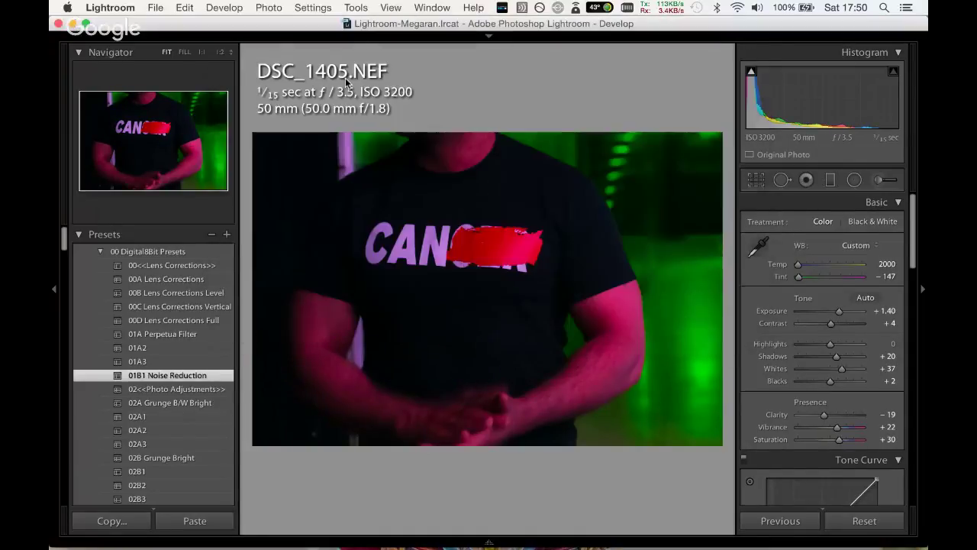
Paste DSC_1405's settings onto DSC_1406 (Temp 2000, Tint -147, Exposure +1.40).
key("Right")
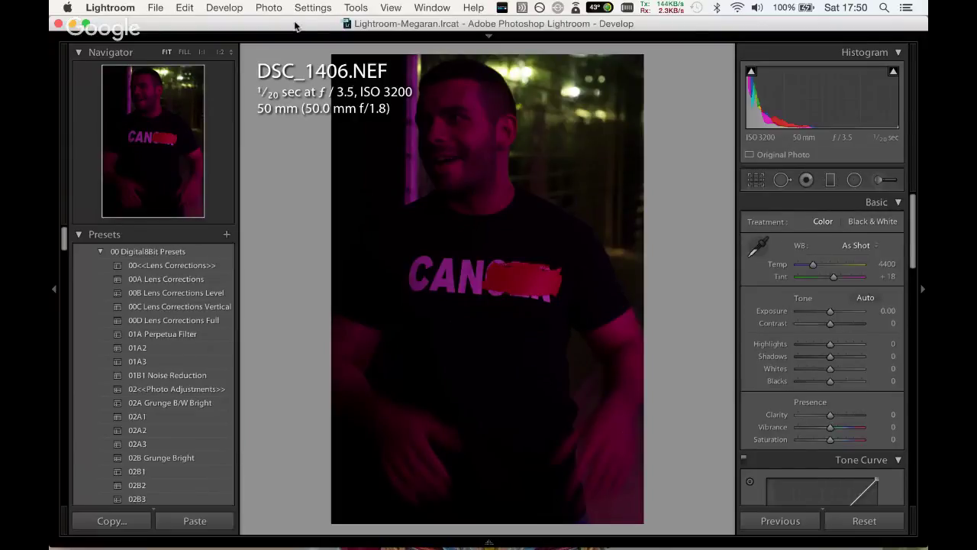
left_click(269, 8)
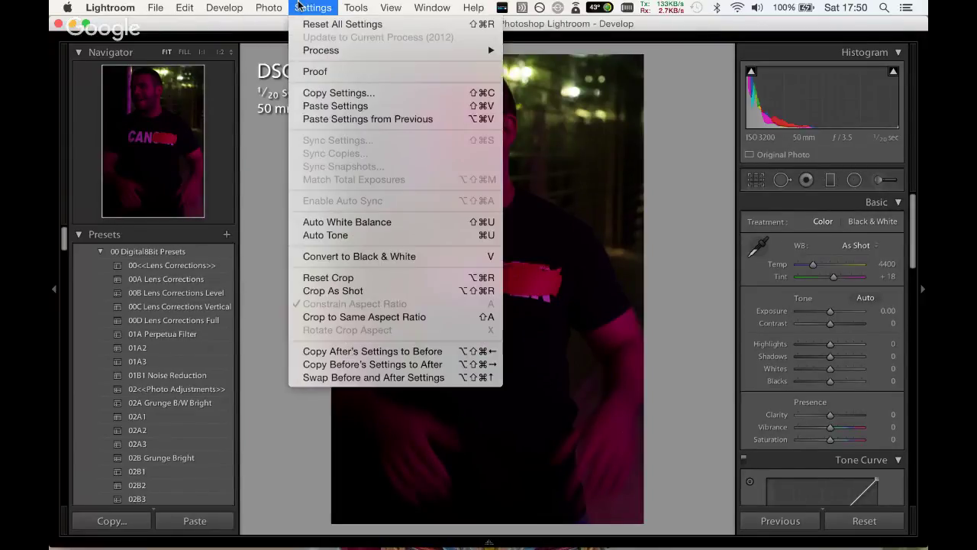
left_click(345, 105)
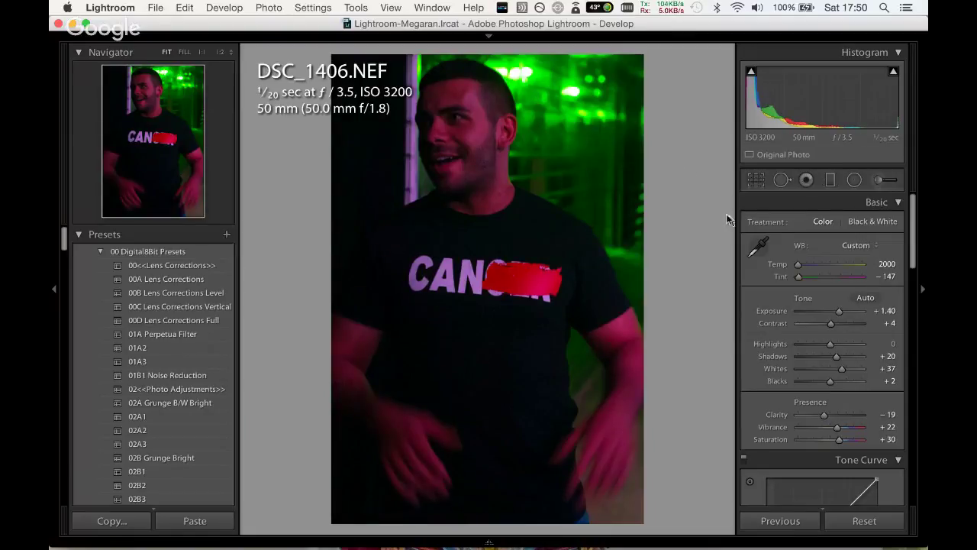
Trim DSC_1406's bottom edge, then make it black and white with 02A Grunge B/W Bright plus 01B1 Noise Reduction.
left_click(756, 181)
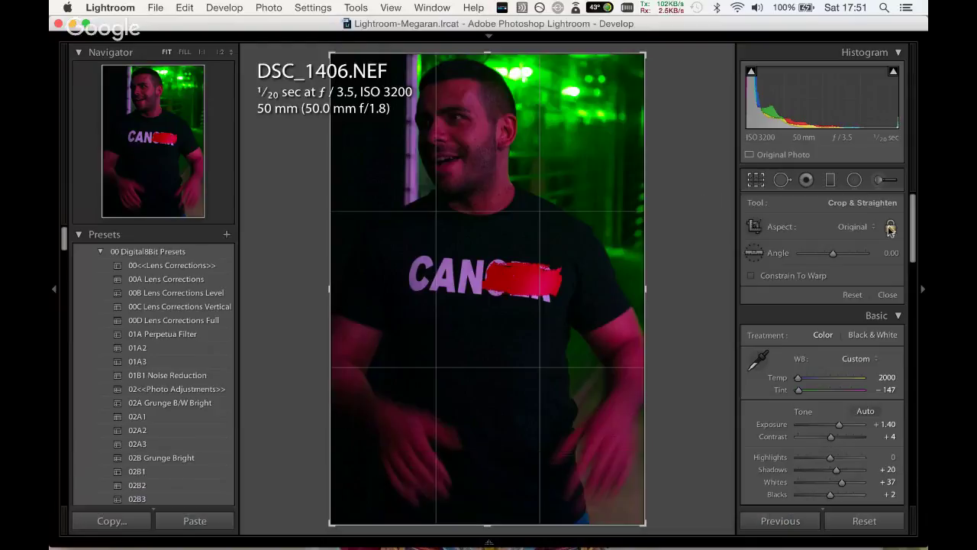
left_click_drag(496, 532, 471, 456)
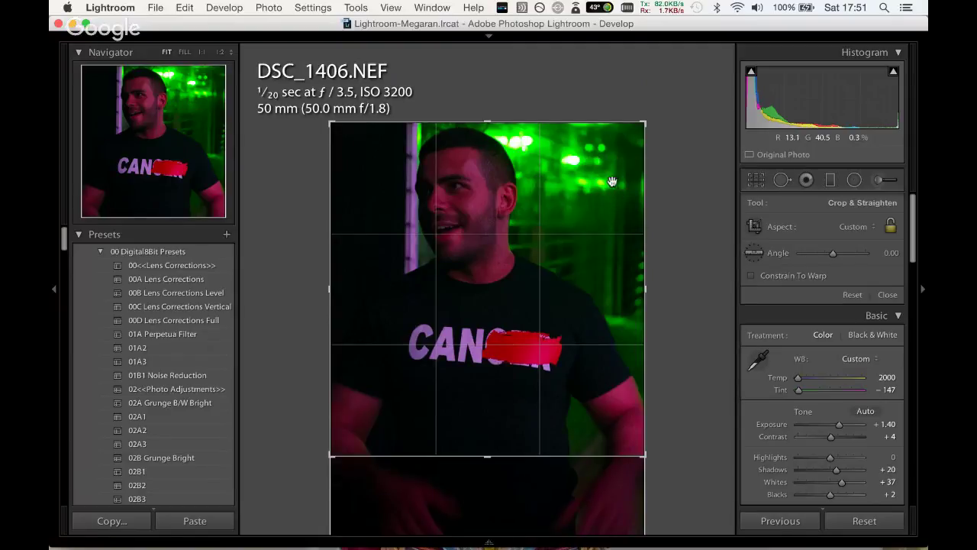
key("Return")
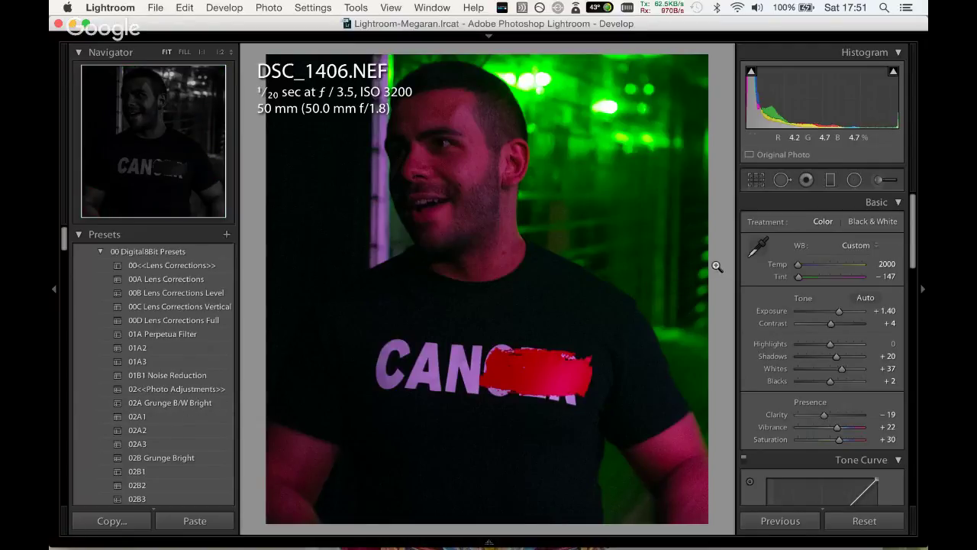
left_click(186, 407)
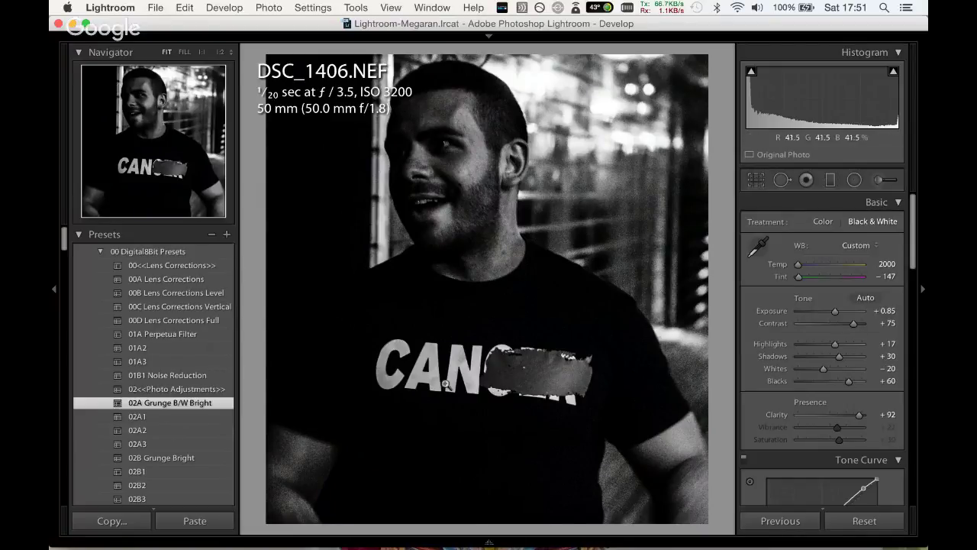
left_click(174, 378)
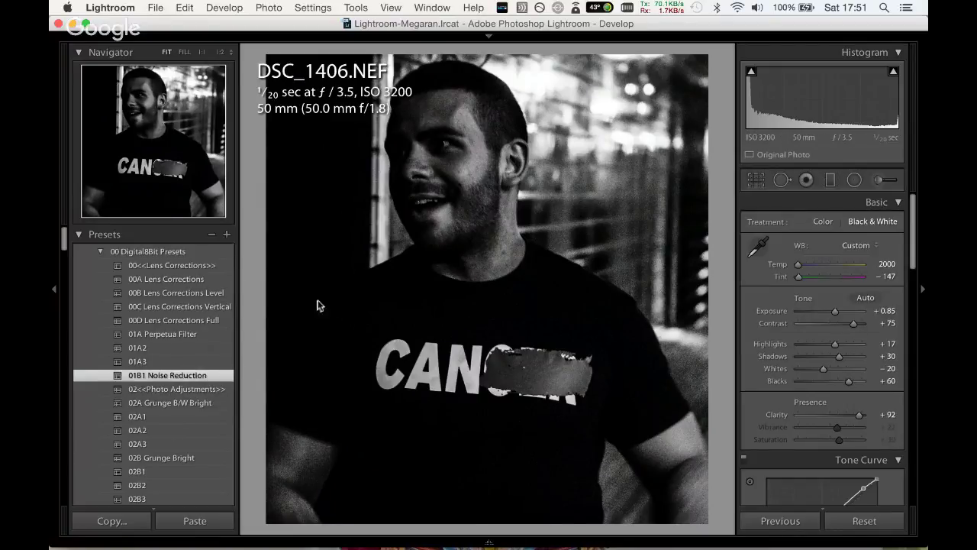
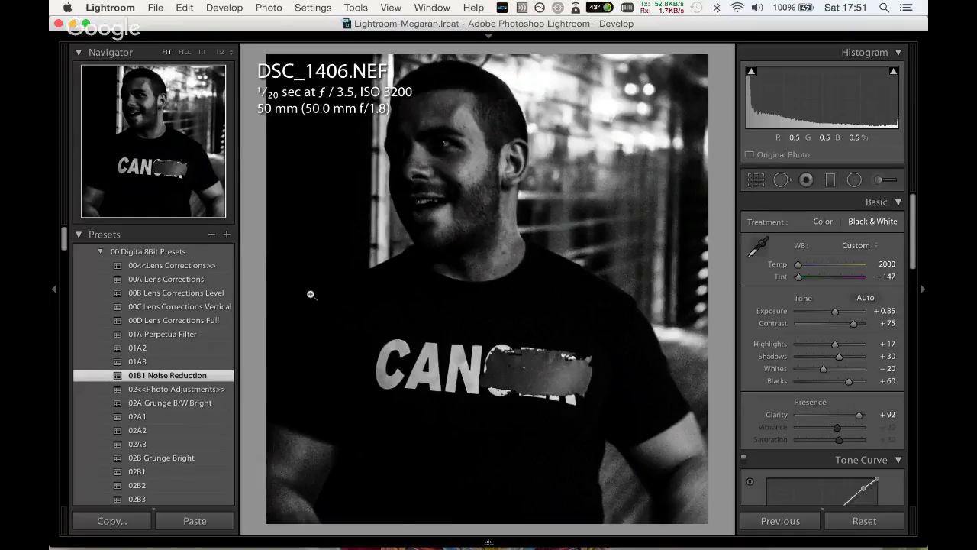
Undo the 01B1 and 02A Grunge B/W presets and the crop, restoring DSC_1406's colour.
key("super+z")
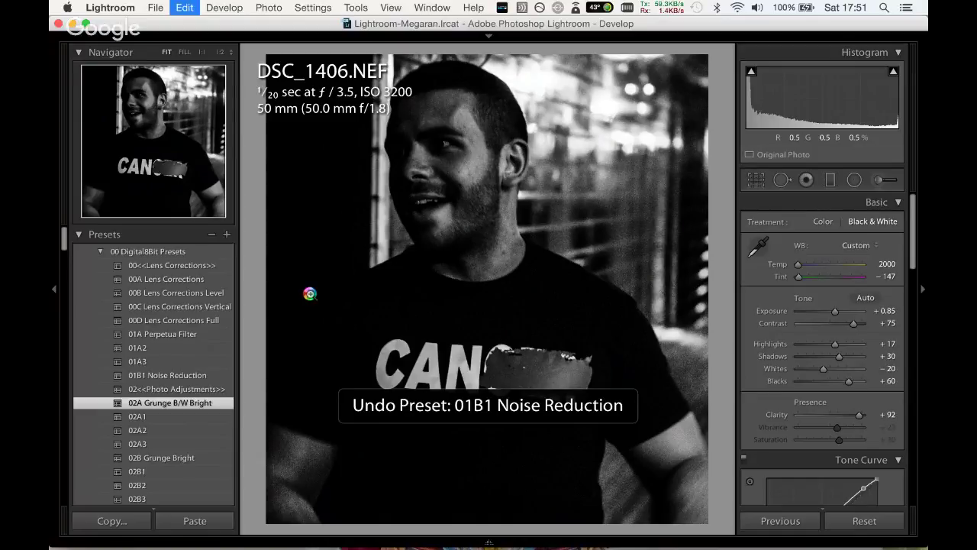
key("super+z")
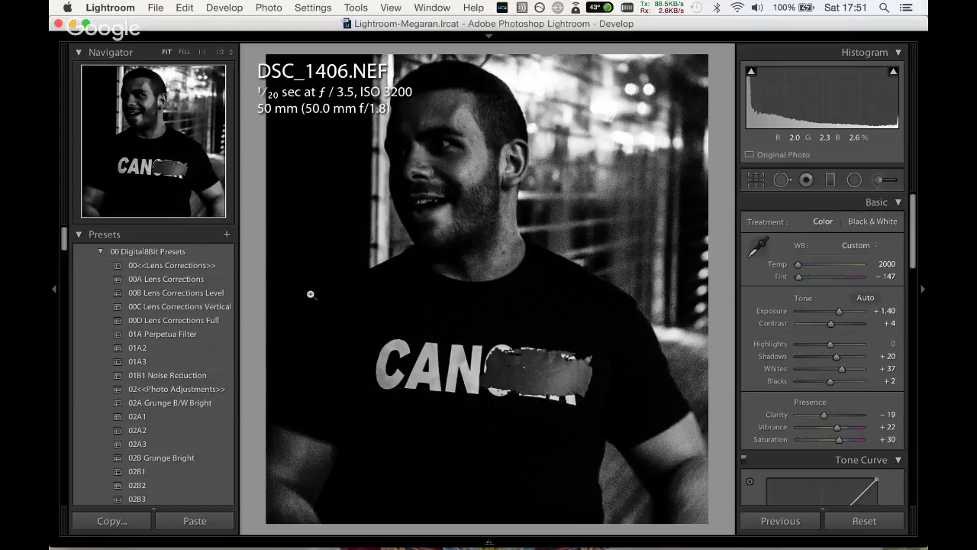
key("super+z")
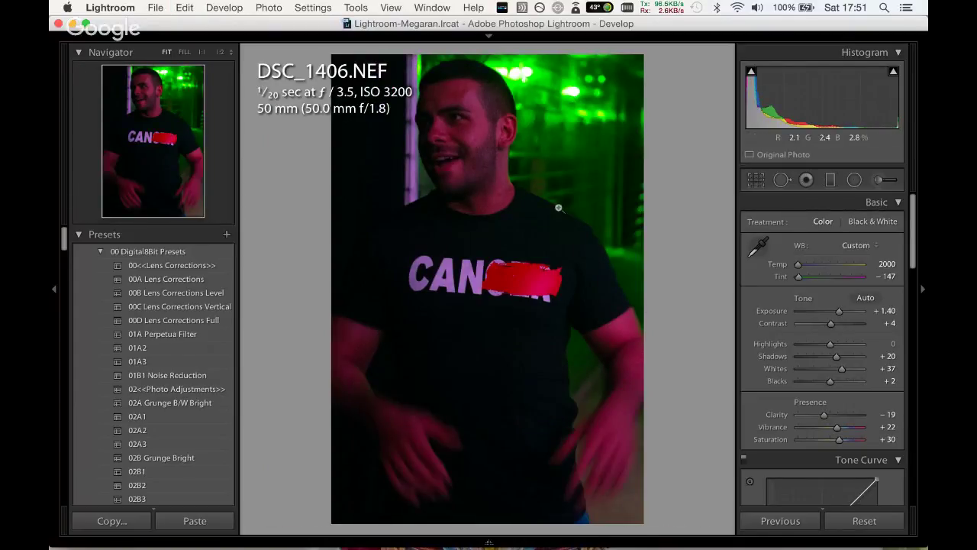
Crop the bottom edge off DSC_1406.
left_click(756, 179)
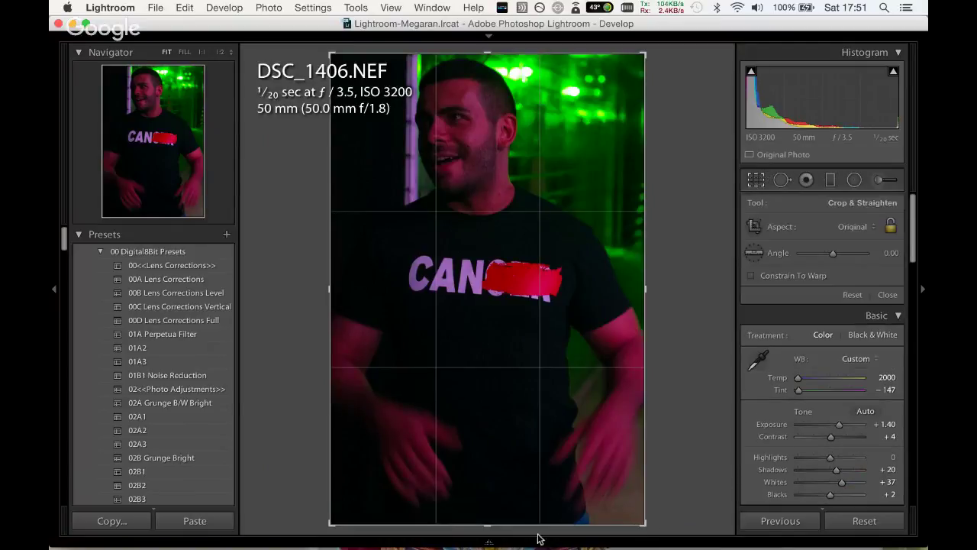
left_click_drag(539, 526, 513, 465)
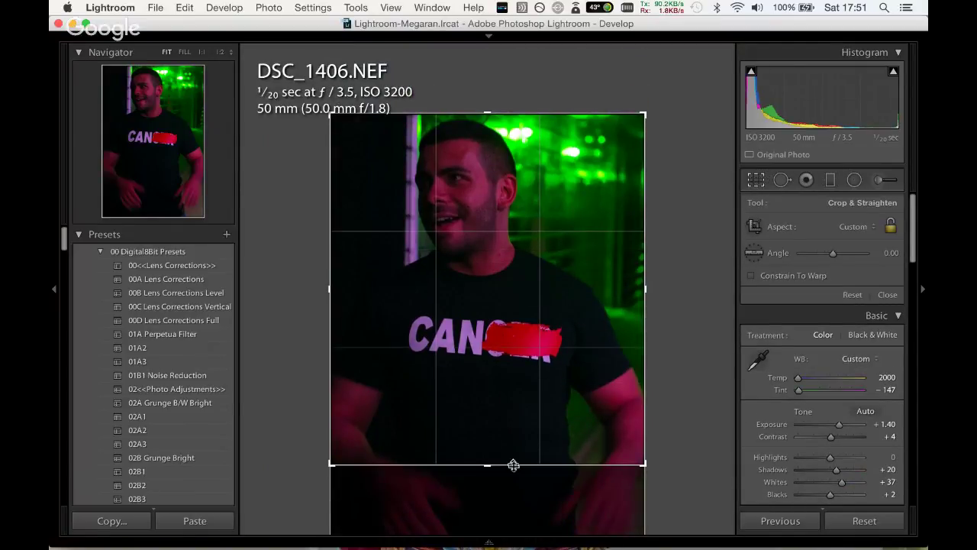
key("Return")
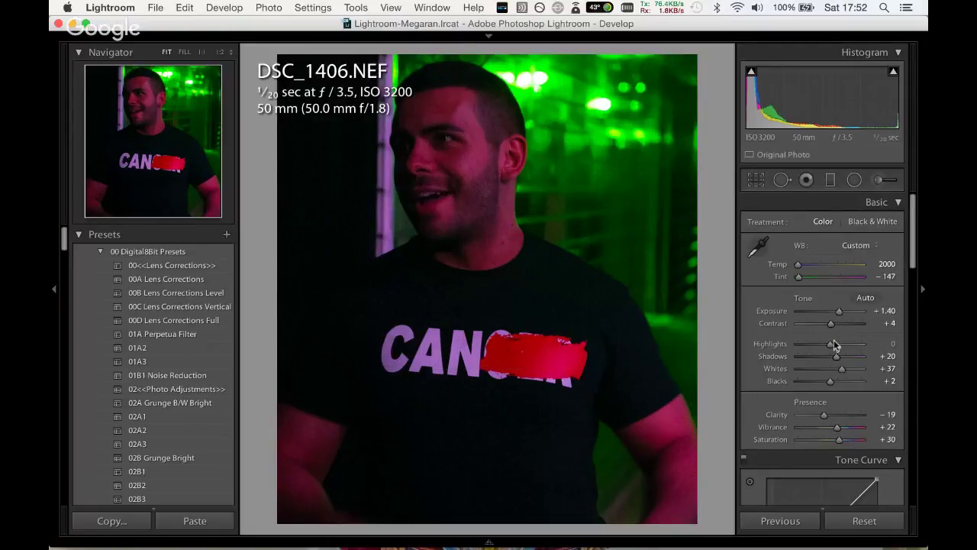
Raise exposure to +1.85, apply 01B1 Noise Reduction, and advance to DSC_1412.
left_click_drag(831, 313, 842, 313)
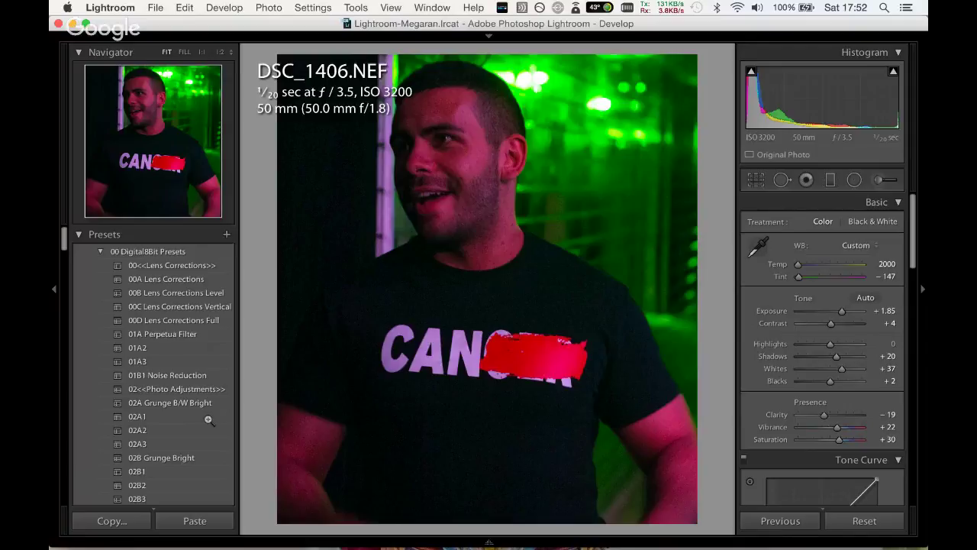
left_click(172, 375)
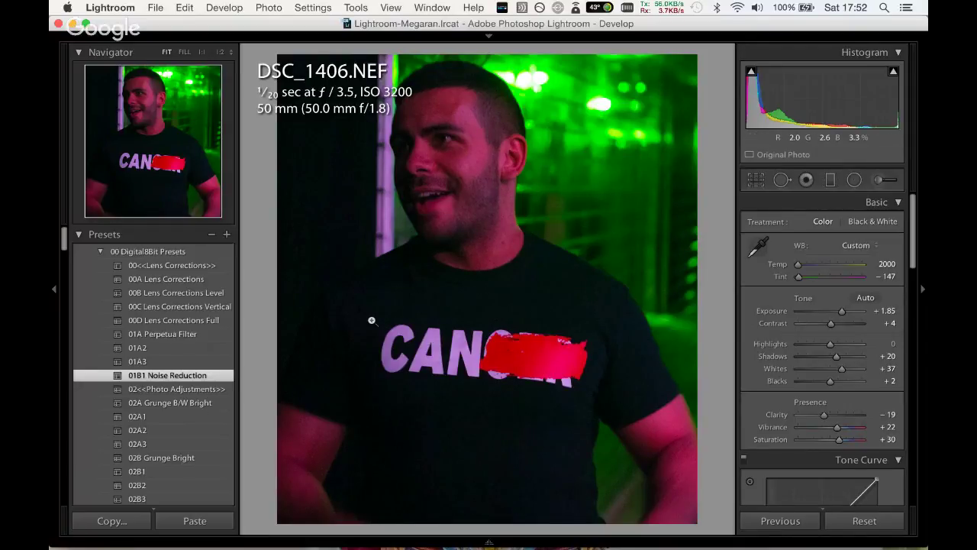
key("Right")
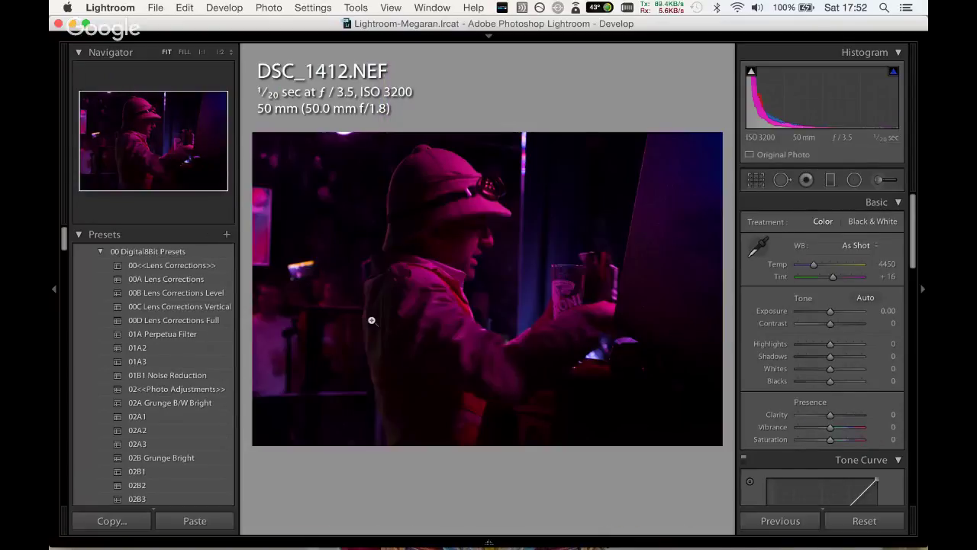
Try Auto Tone on DSC_1412 and undo it, then unflag DSC_1412 and DSC_1413 while advancing.
left_click(865, 297)
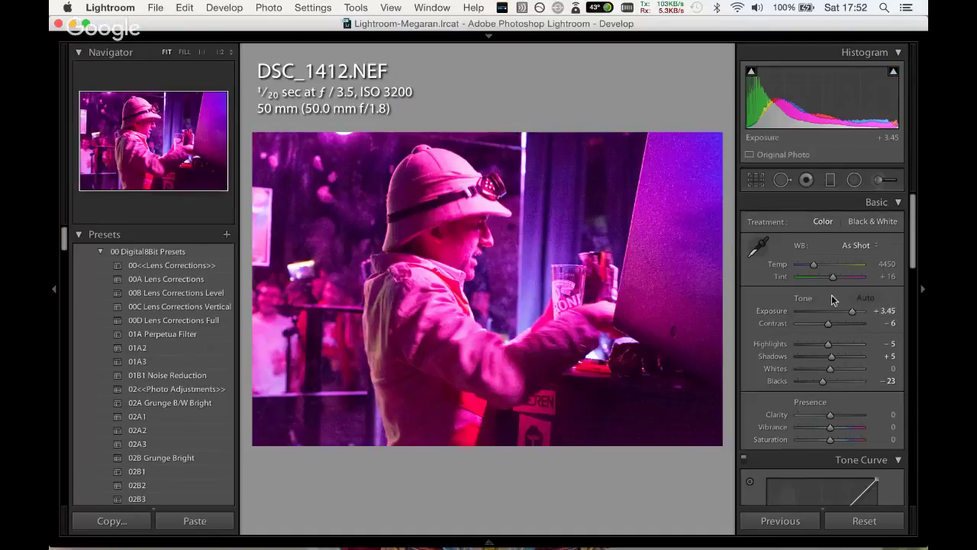
key("ctrl+z")
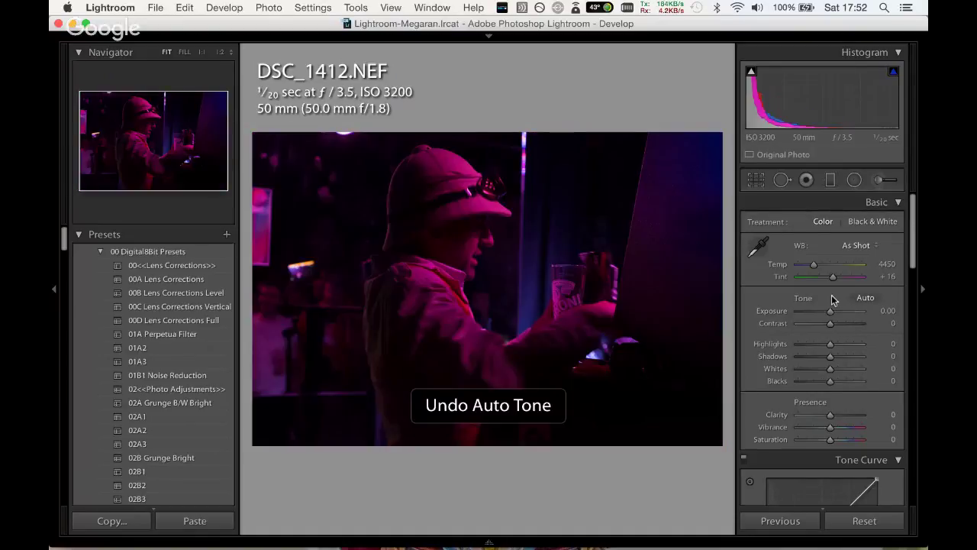
key("u")
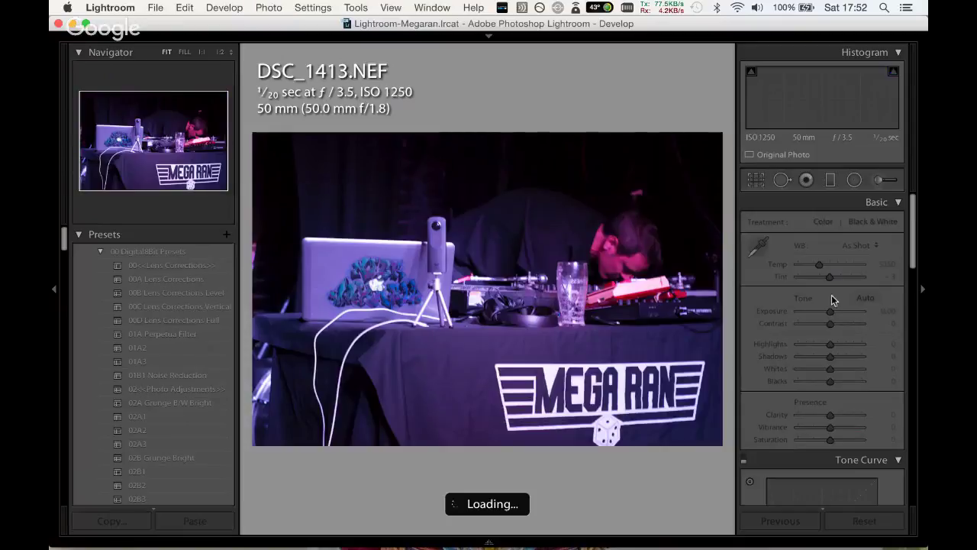
key("u")
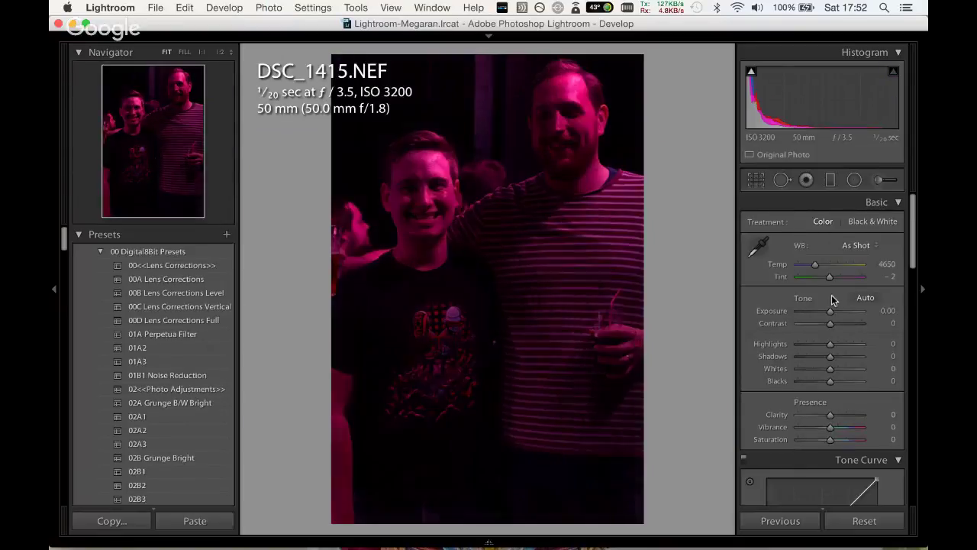
Auto-tone, then set Temp 2000, Tint −150, Exposure +1.50, Shadows +71, Blacks +18, Clarity −44, Vibrance +41.
left_click(863, 298)
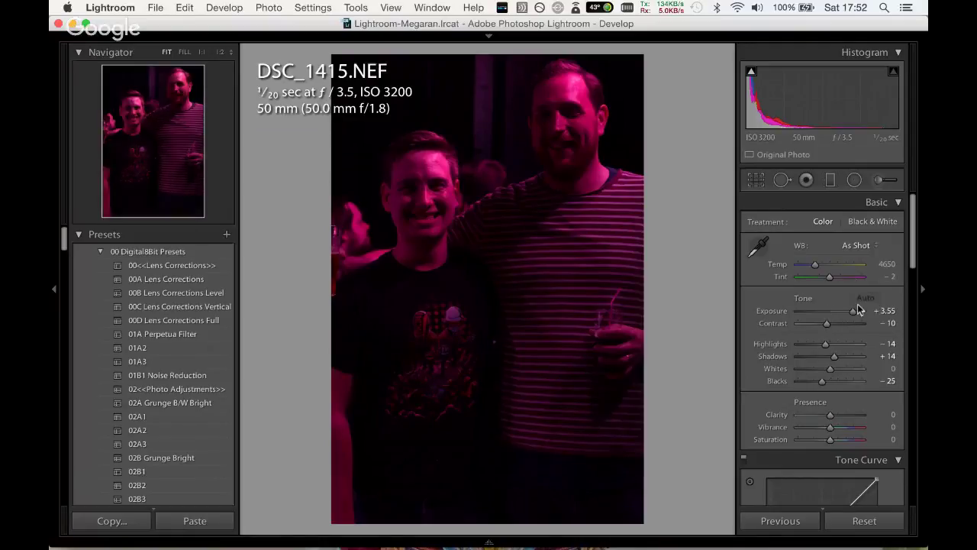
left_click_drag(854, 313, 839, 315)
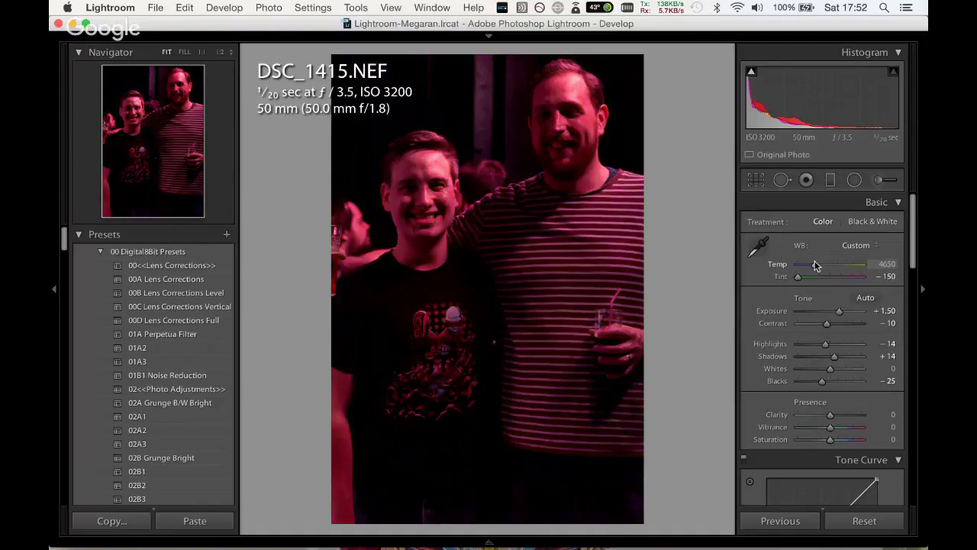
left_click_drag(814, 264, 791, 267)
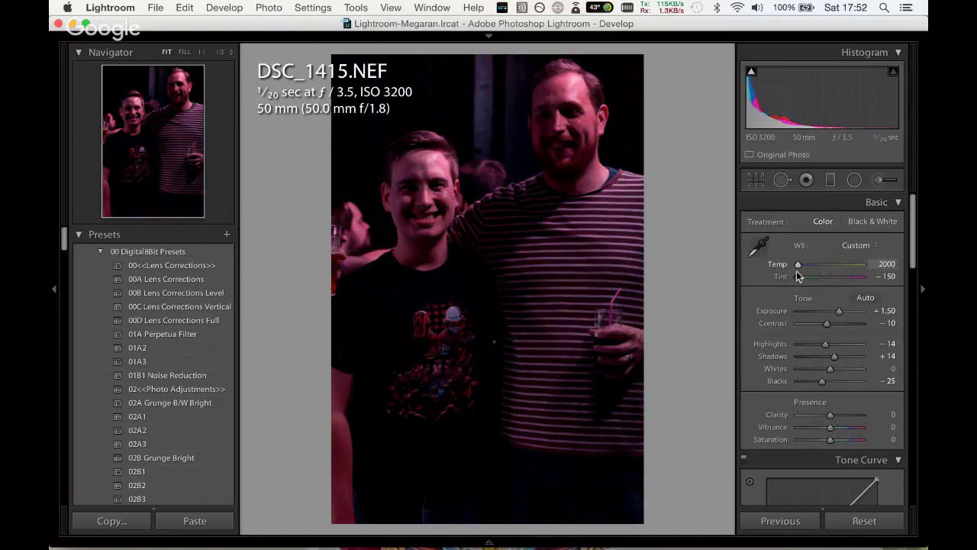
left_click_drag(831, 414, 816, 414)
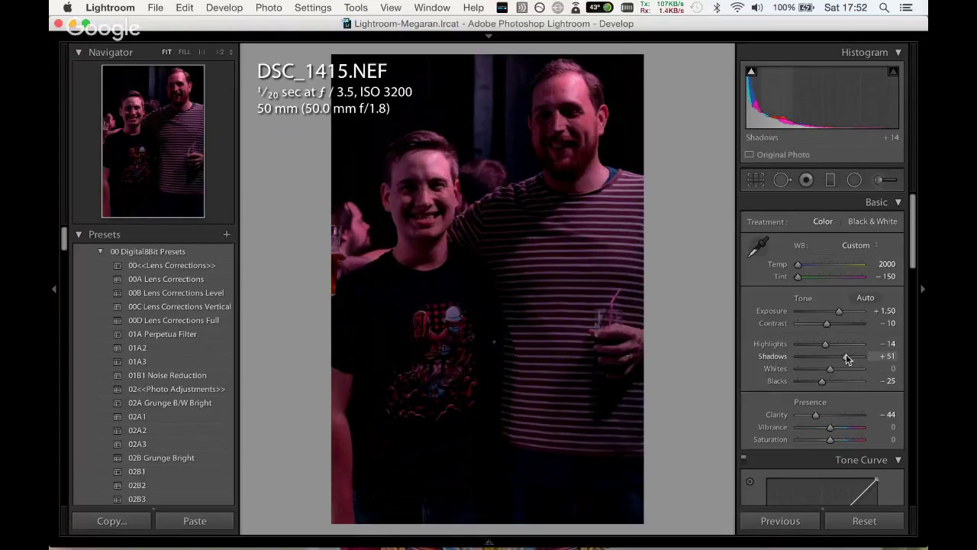
mouse_move(835, 356)
left_mouse_down()
mouse_move(854, 357)
mouse_move(834, 379)
left_mouse_up()
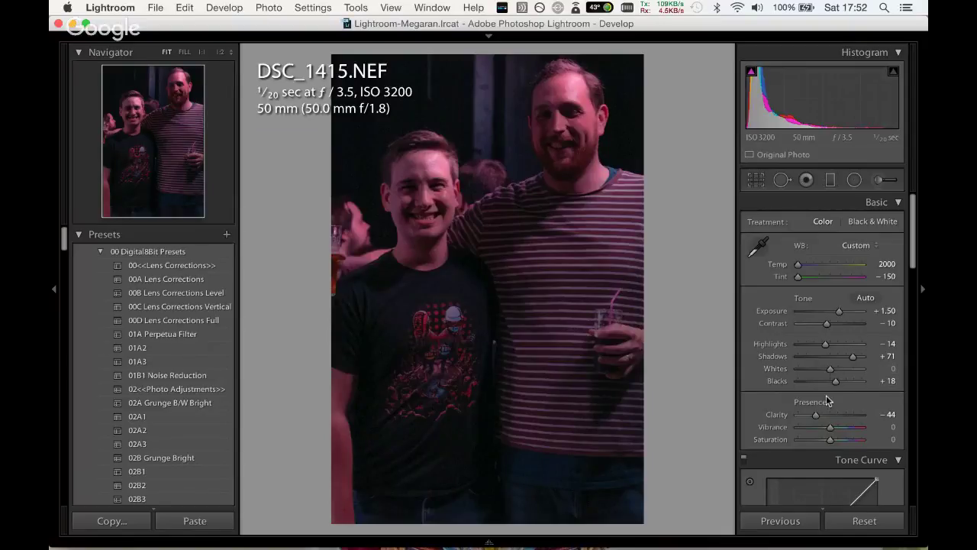
mouse_move(831, 422)
left_mouse_down()
mouse_move(845, 421)
mouse_move(830, 441)
left_mouse_up()
Lower Purple and Magenta HSL saturation, raise Red, and set overall Saturation to +25.
left_click_drag(911, 266, 916, 344)
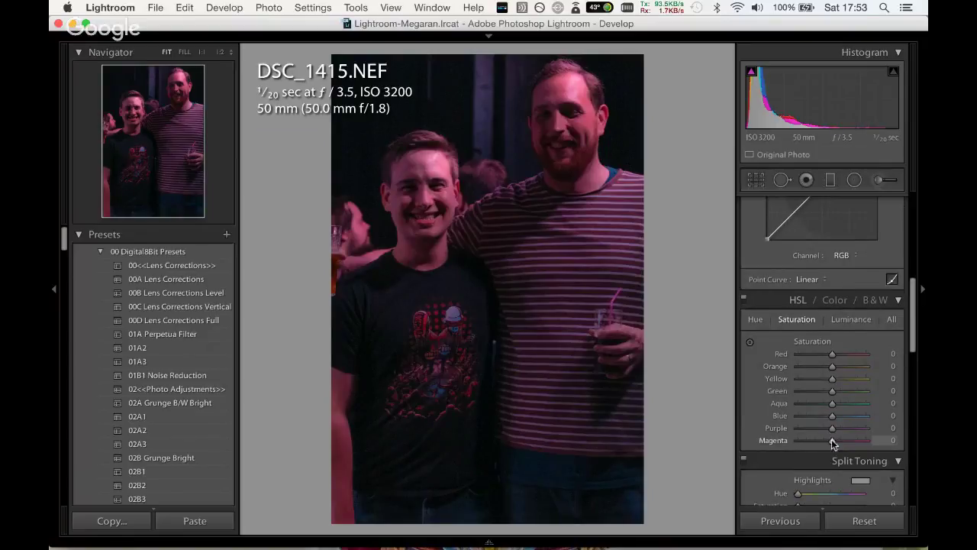
left_click_drag(832, 441, 816, 429)
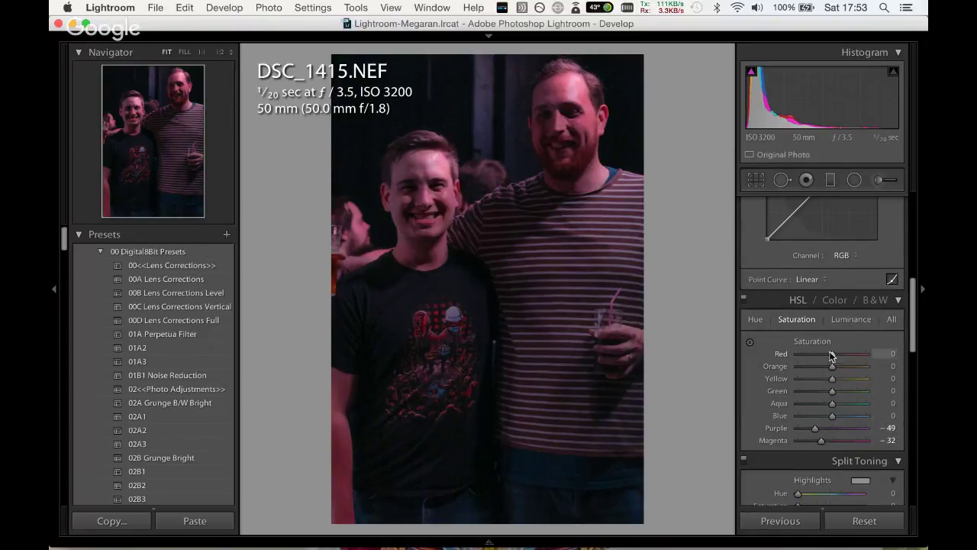
mouse_move(830, 356)
left_mouse_down()
mouse_move(844, 357)
mouse_move(832, 359)
left_mouse_up()
left_click_drag(911, 348, 897, 285)
scroll(898, 285, "up", 1)
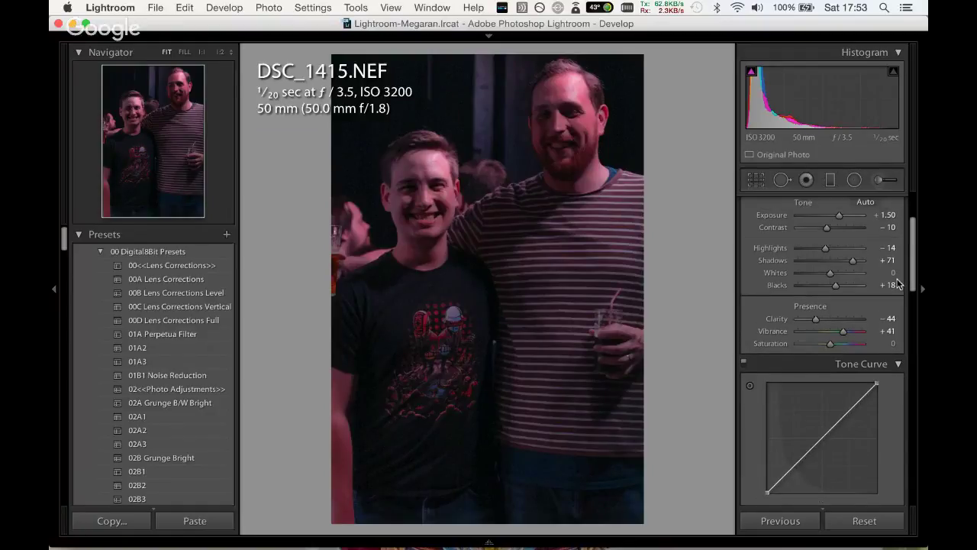
left_click_drag(829, 349, 838, 350)
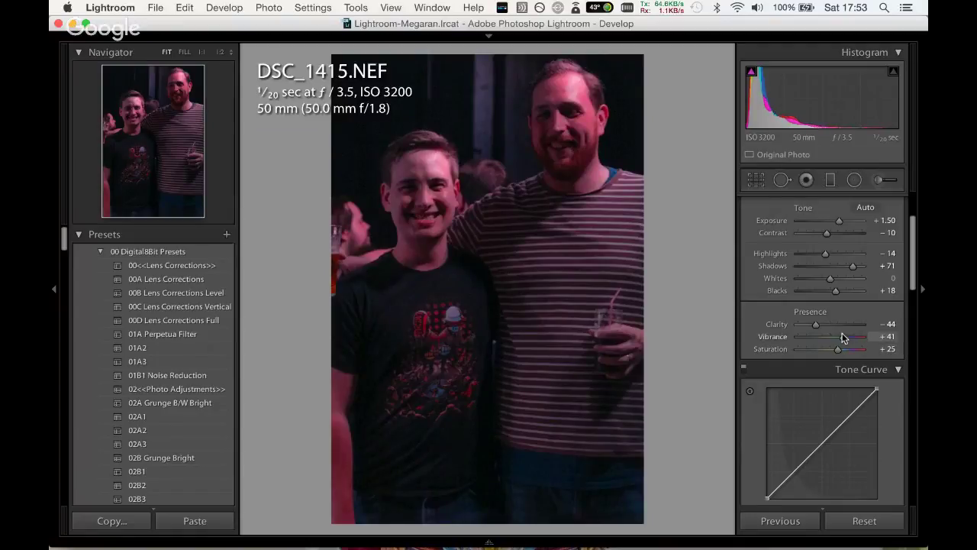
mouse_move(830, 278)
left_mouse_down()
mouse_move(843, 280)
mouse_move(830, 279)
left_mouse_up()
Apply 01B1 Noise Reduction, easing Luminance to 25 and Color to 24, with Sharpening Amount 24.
left_click(208, 376)
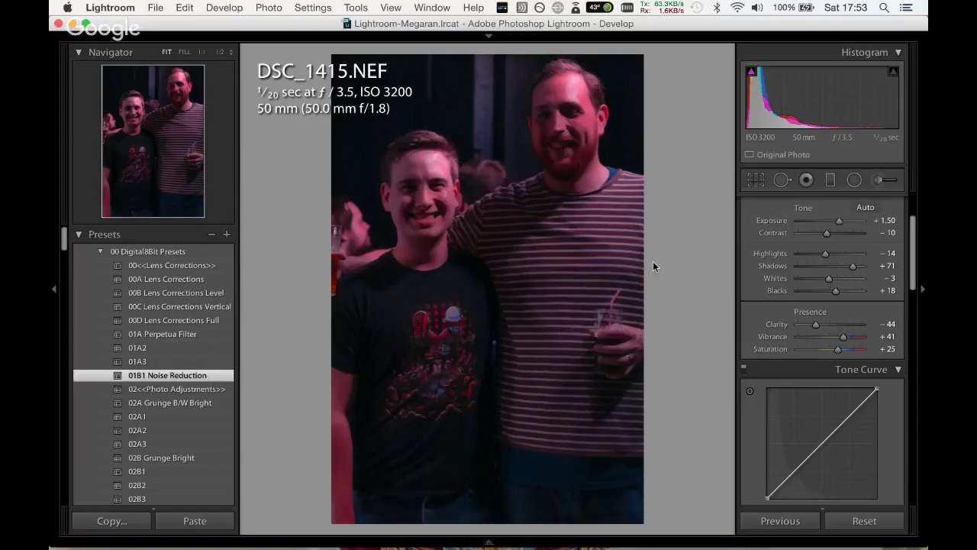
left_click_drag(913, 240, 911, 405)
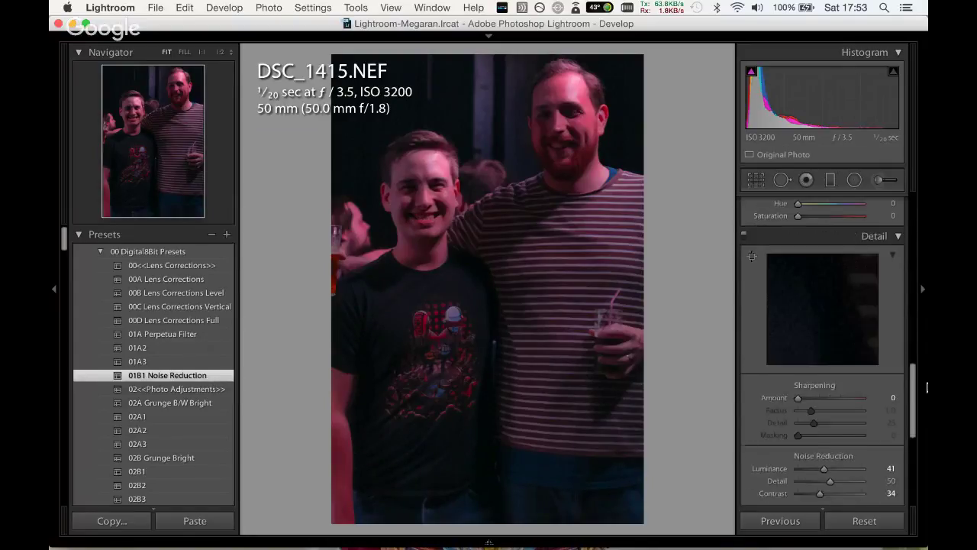
left_click(819, 389)
mouse_move(830, 397)
left_mouse_down()
mouse_move(808, 410)
mouse_move(820, 455)
left_mouse_up()
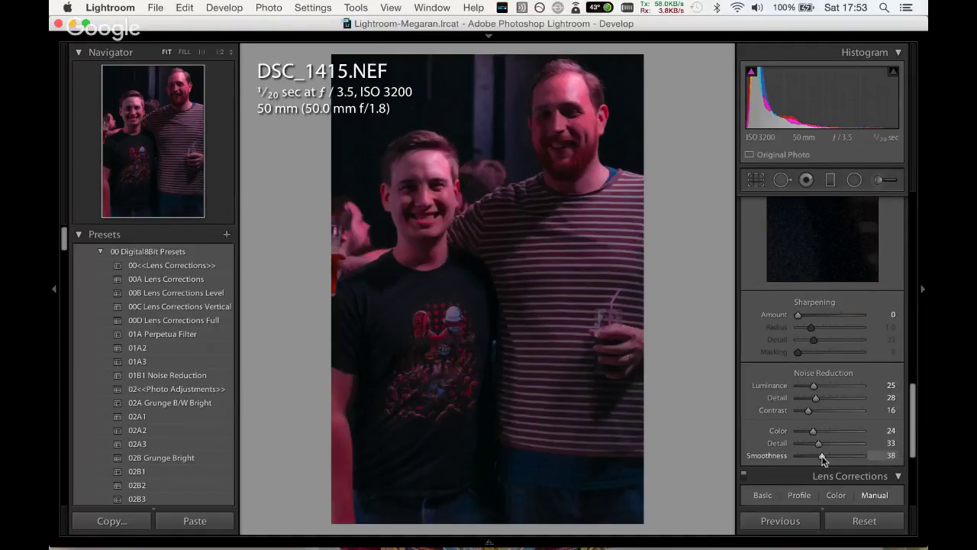
left_click_drag(797, 315, 809, 314)
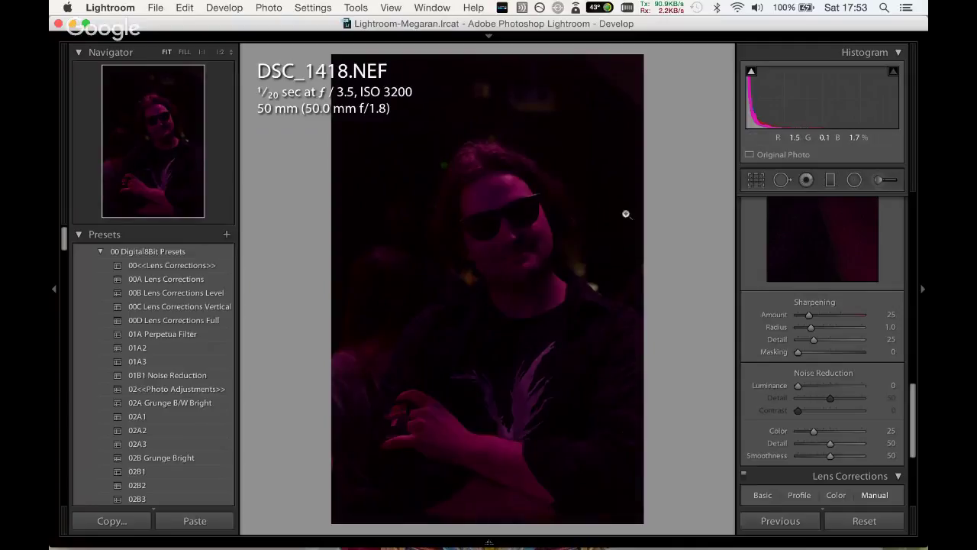
Set DSC_1418 to Exposure +2.25, Contrast +6, Highlights +31, Temp 3379 and Tint −150.
left_click(915, 229)
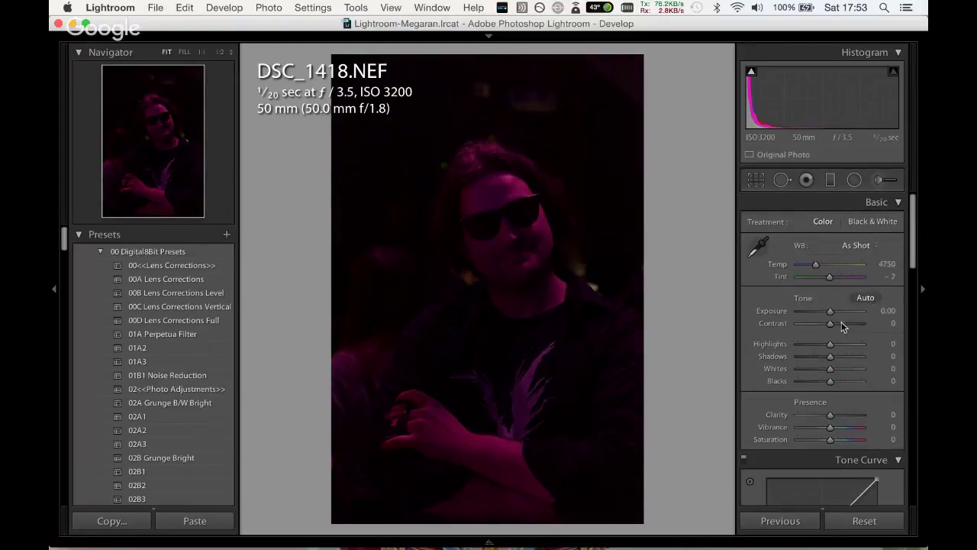
mouse_move(830, 311)
left_mouse_down()
mouse_move(842, 313)
mouse_move(831, 322)
mouse_move(840, 341)
left_mouse_up()
mouse_move(829, 278)
left_mouse_down()
mouse_move(792, 292)
mouse_move(816, 264)
left_mouse_up()
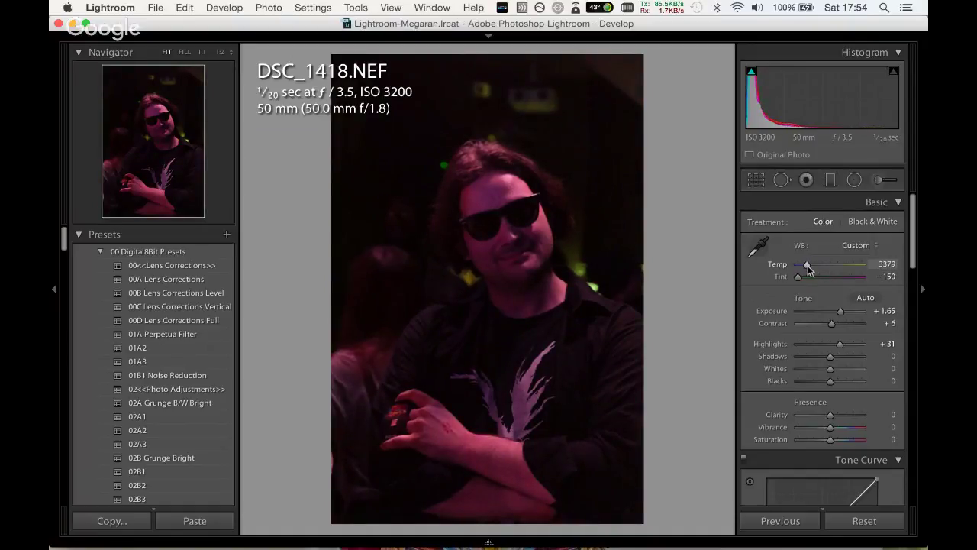
left_click_drag(839, 312, 841, 312)
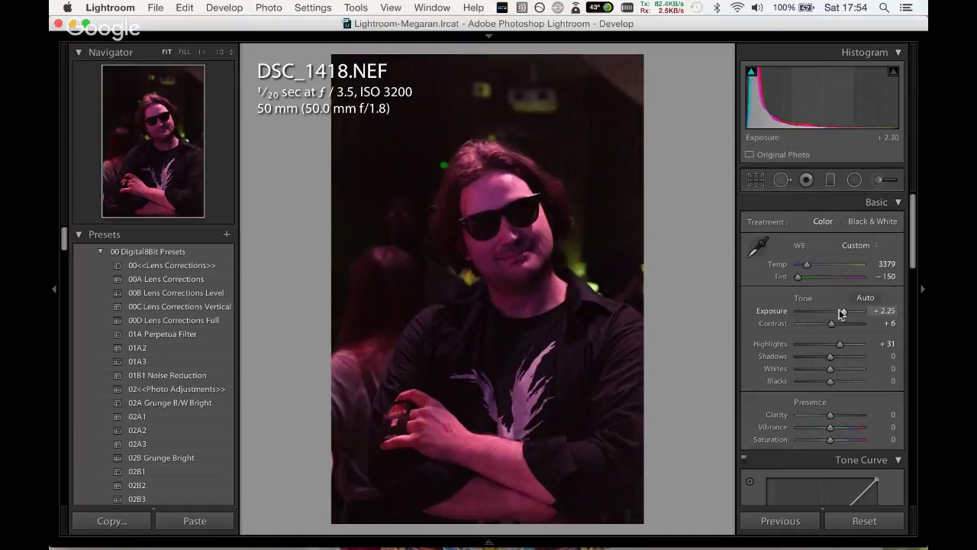
Apply 02A Grunge B/W Bright and 01B1 Noise Reduction, raise exposure, lower clarity, and inspect at 1:1.
left_click(171, 403)
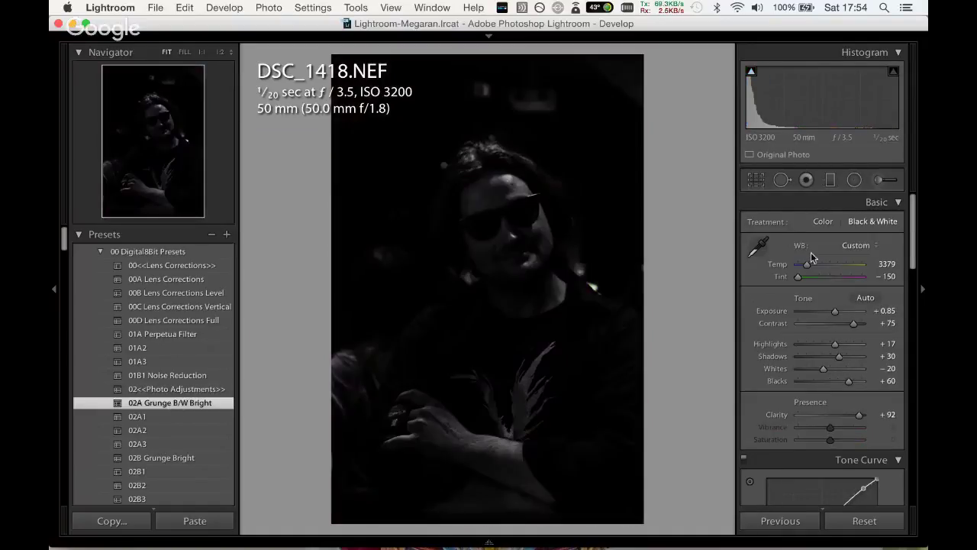
left_click_drag(835, 310, 854, 310)
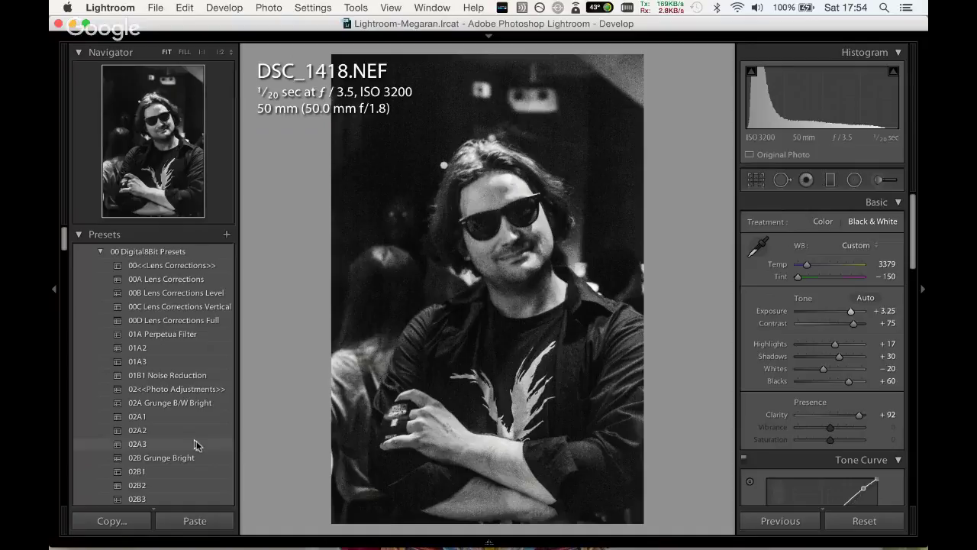
left_click(191, 375)
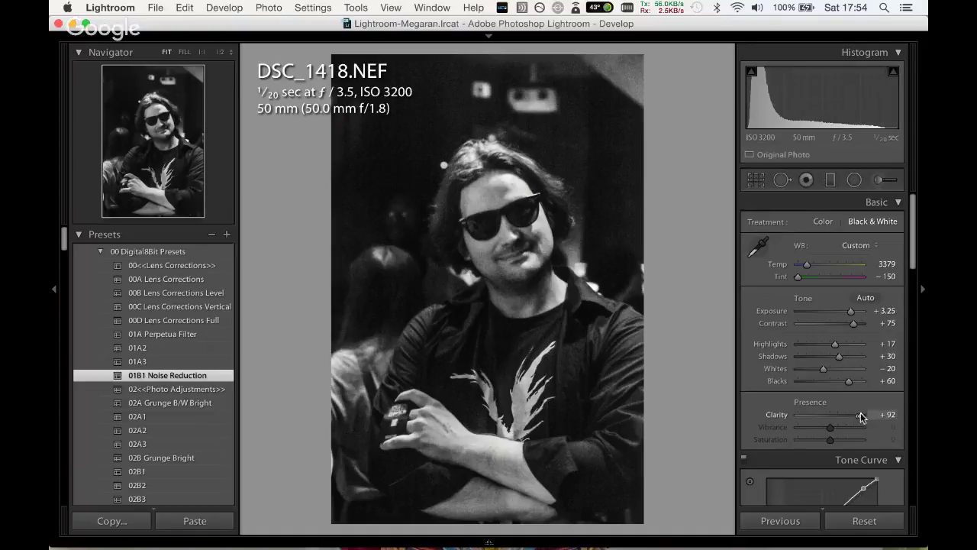
left_click_drag(859, 414, 823, 415)
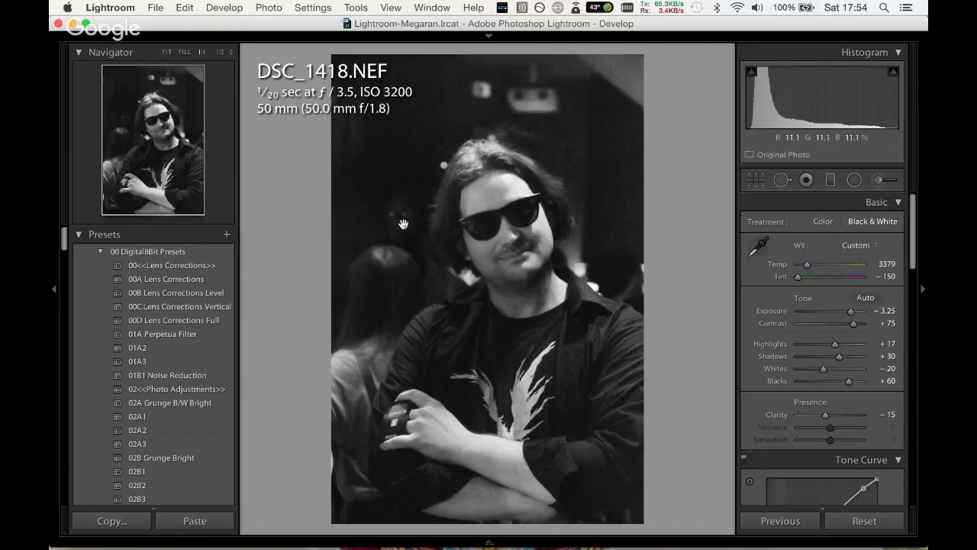
left_click(403, 224)
Undo the clarity, noise reduction and exposure changes.
key("super+z")
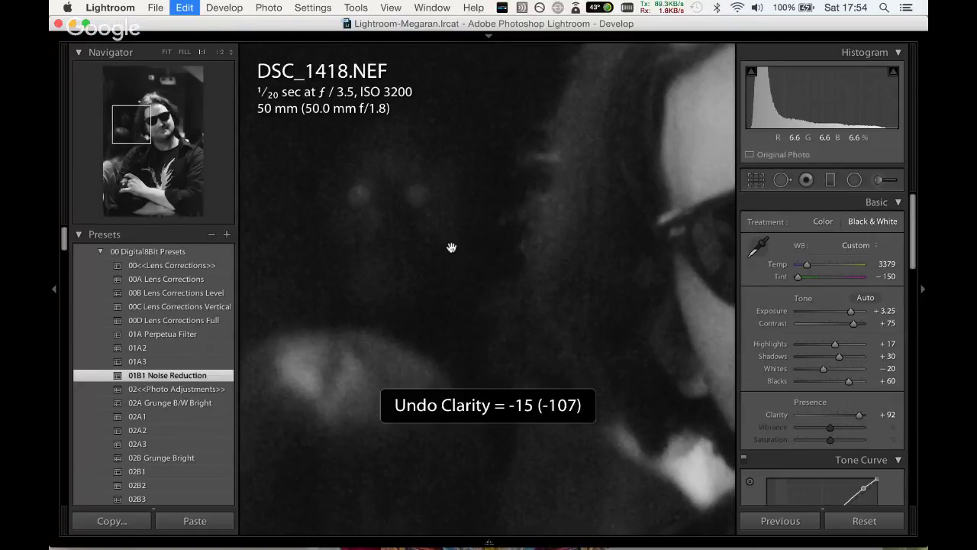
key("super+z")
key("super+z")
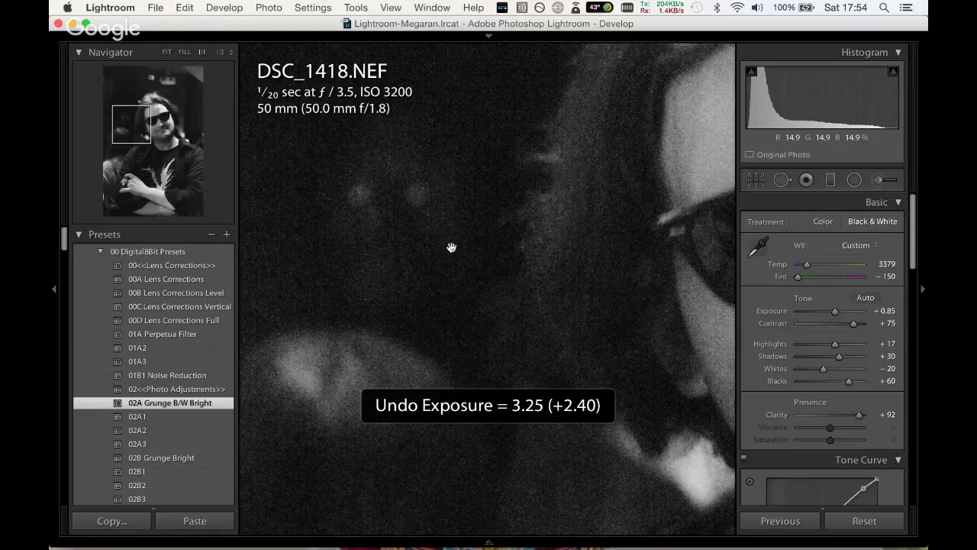
key("super+z")
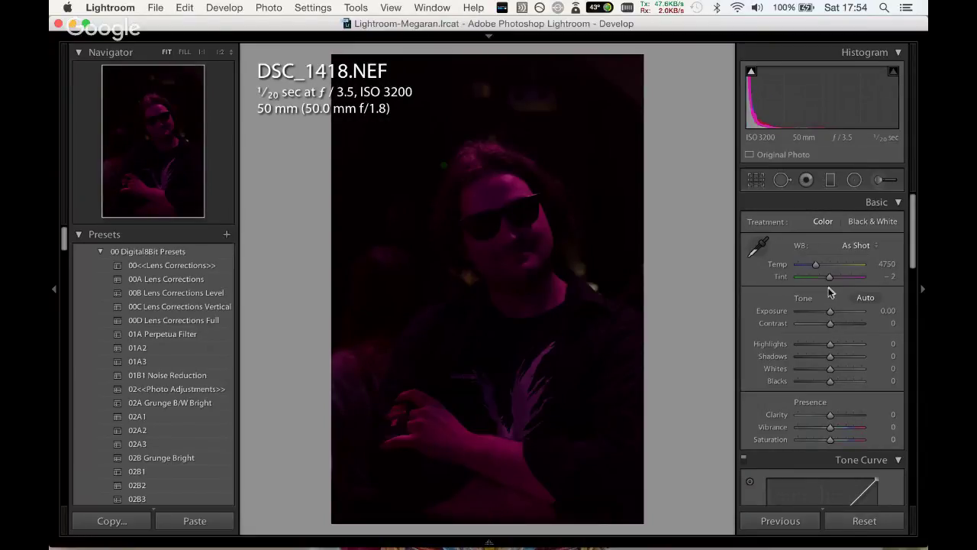
Set Exposure +1.20, Tint −150, Clarity −55, Shadows +78, Blacks +36, Highlights +51, and apply 01B1 Noise Reduction.
left_click_drag(831, 310, 838, 312)
mouse_move(830, 277)
left_mouse_down()
mouse_move(800, 276)
mouse_move(797, 299)
left_mouse_up()
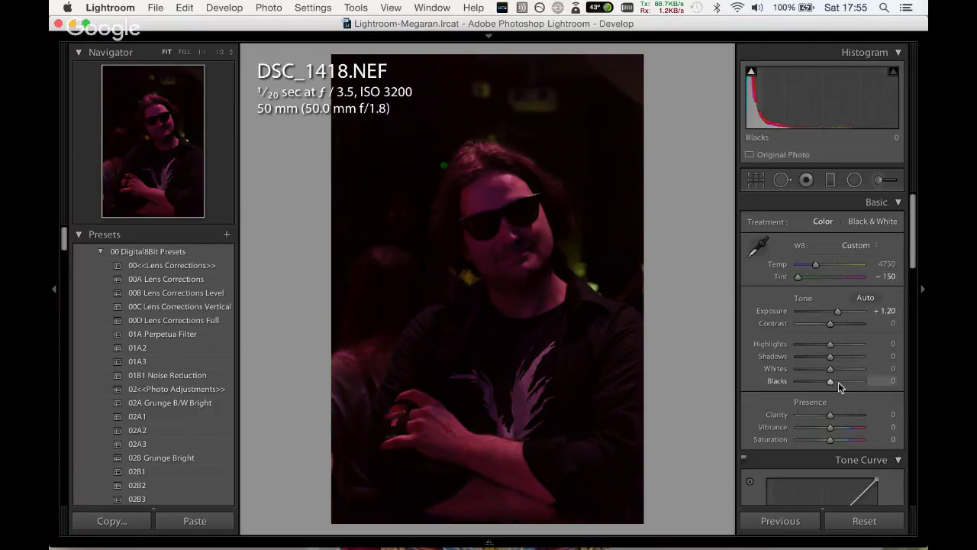
left_click_drag(831, 414, 812, 416)
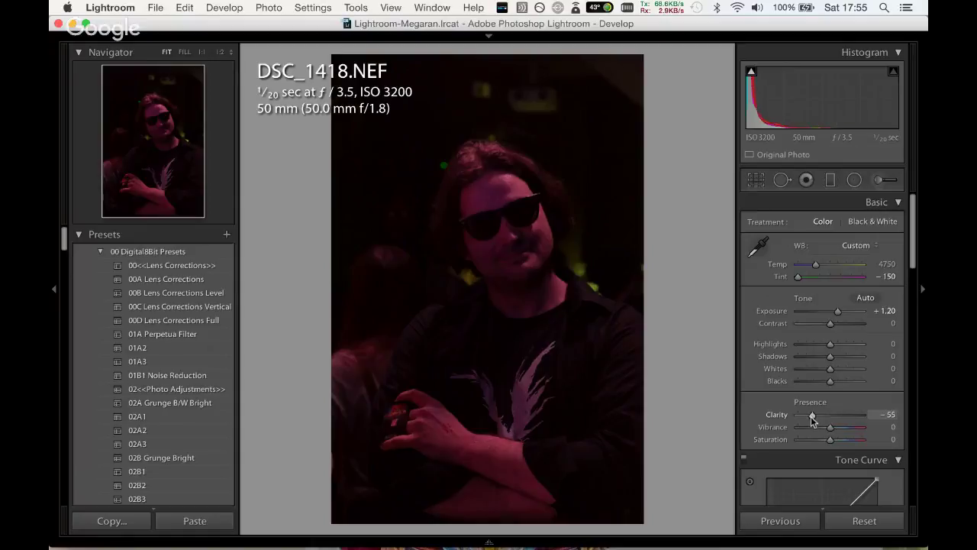
mouse_move(831, 356)
left_mouse_down()
mouse_move(855, 356)
mouse_move(840, 380)
left_mouse_up()
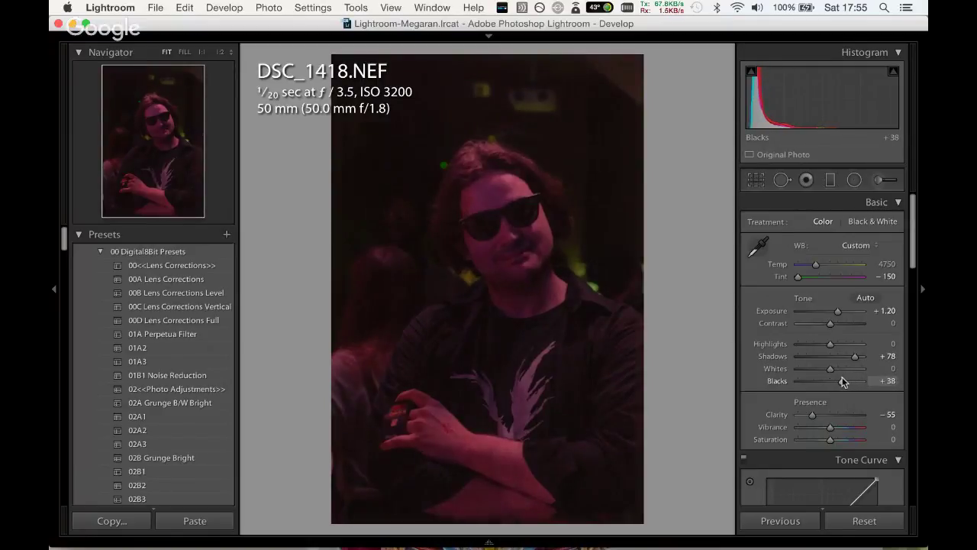
mouse_move(830, 345)
left_mouse_down()
mouse_move(817, 345)
mouse_move(843, 348)
left_mouse_up()
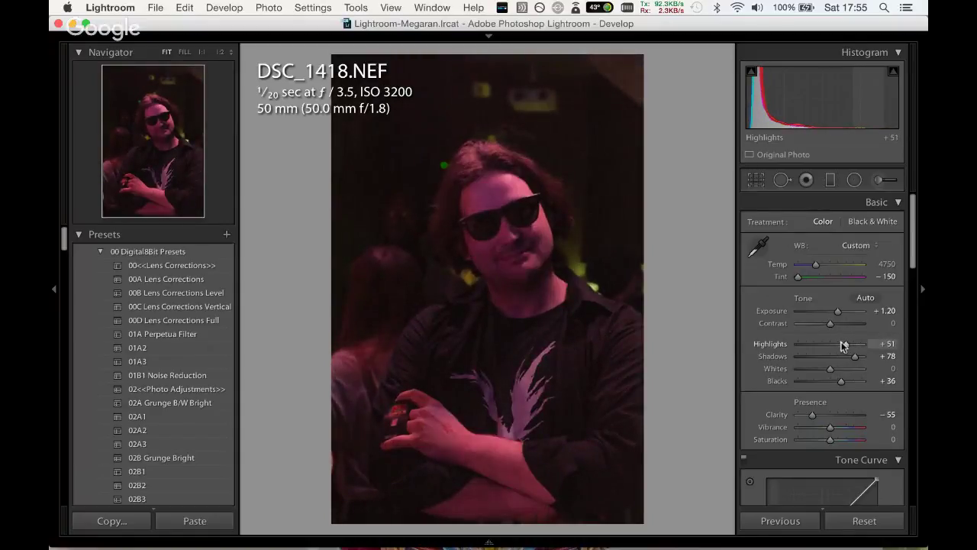
left_click(208, 377)
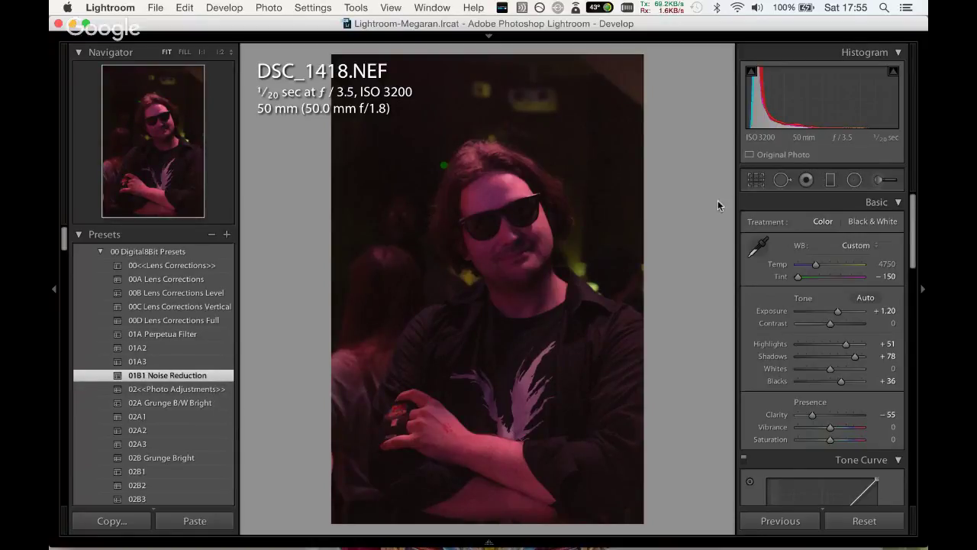
left_click(760, 182)
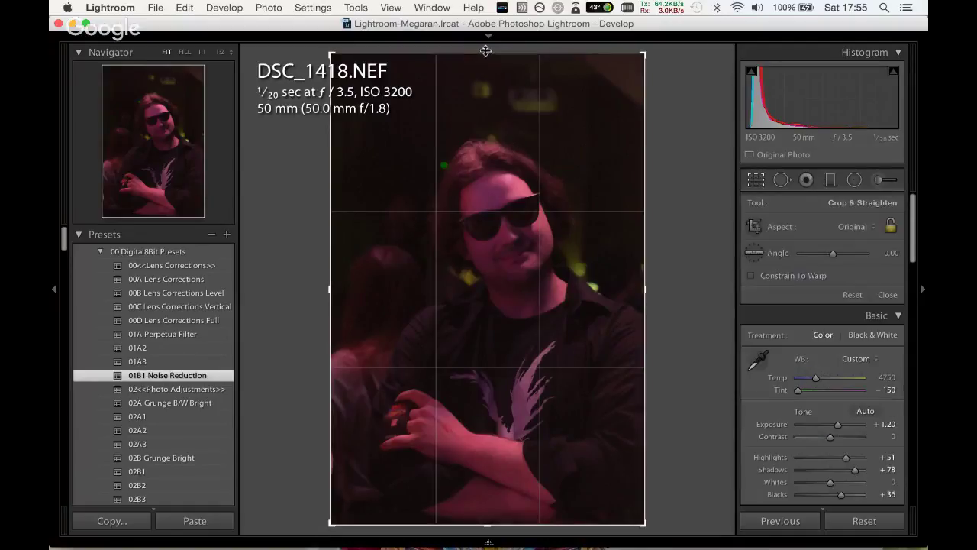
Crop the top of DSC_1418 down to a 4 x 5 frame and apply the 01A2 preset.
left_click_drag(485, 55, 483, 75)
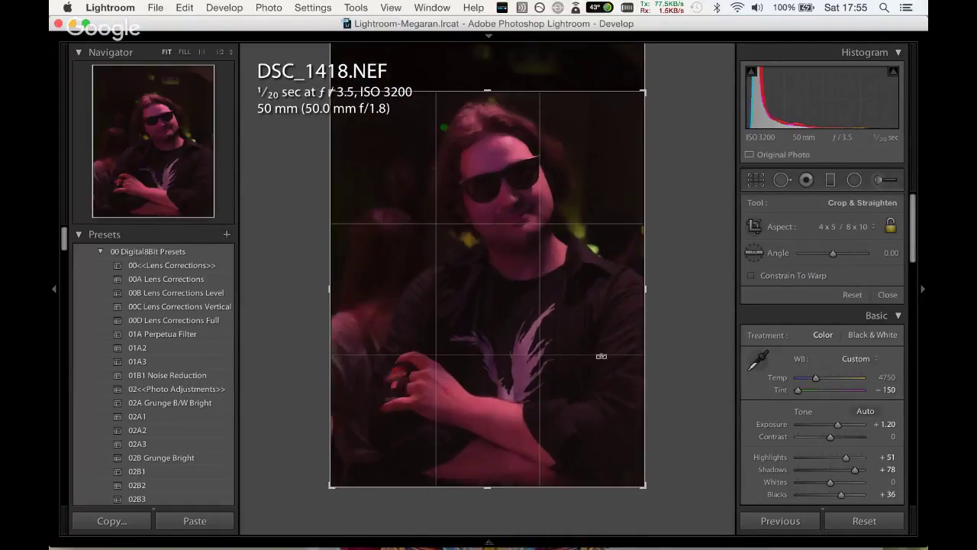
key("Return")
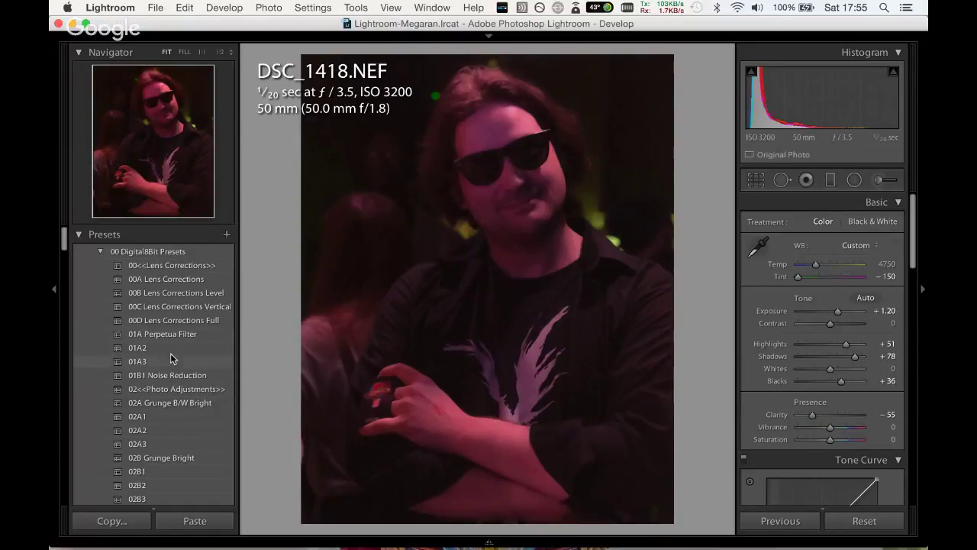
left_click(170, 347)
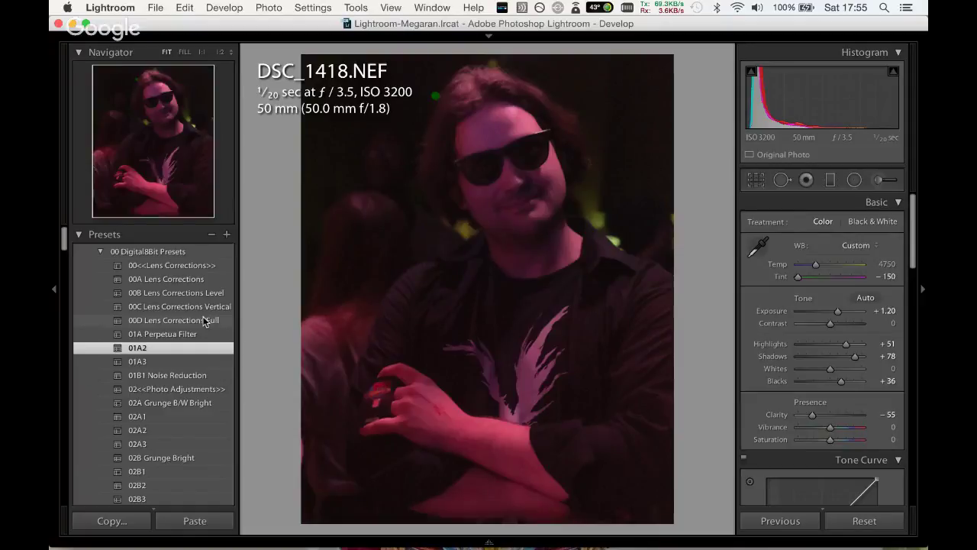
Compare DSC_1418 against DSC_1419 and its before view, then advance to DSC_1419.
key("Right")
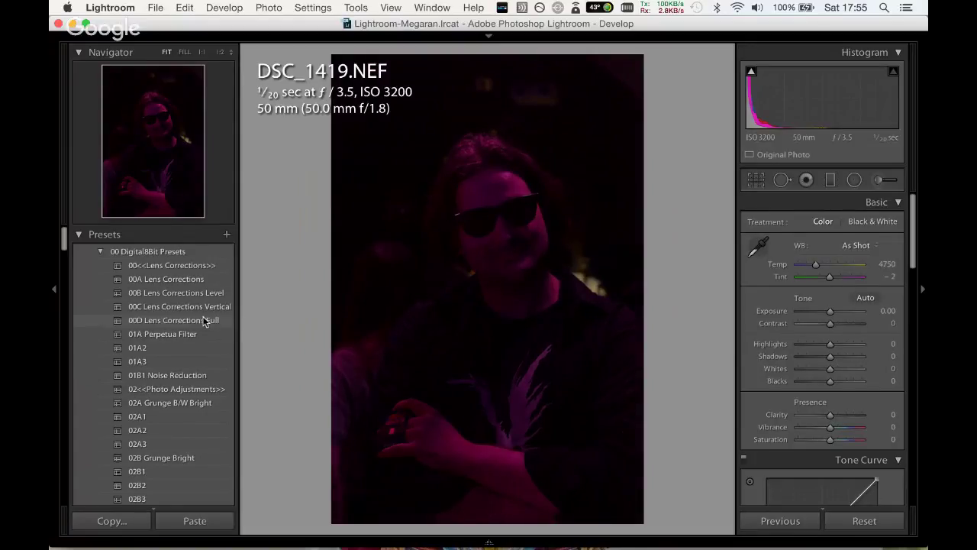
key("Left")
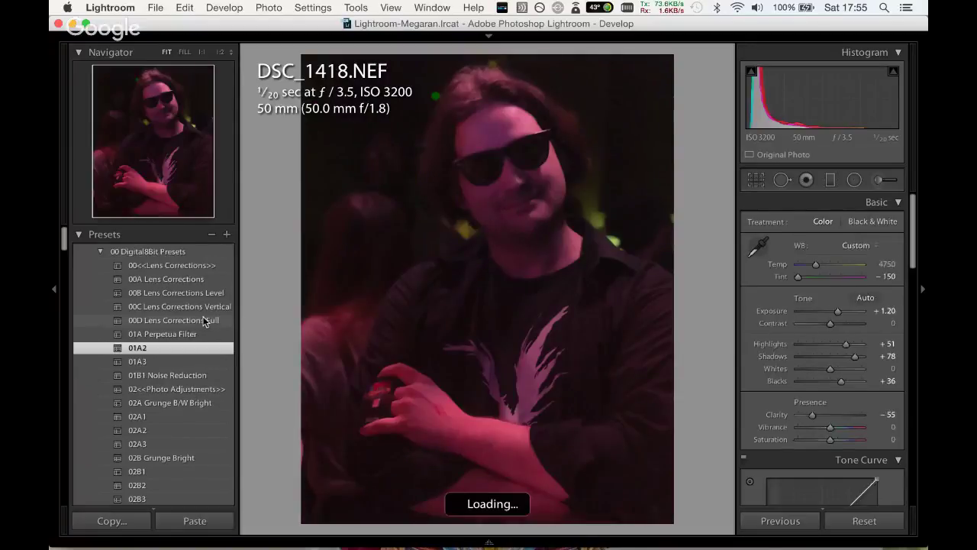
key("Right")
key("Left")
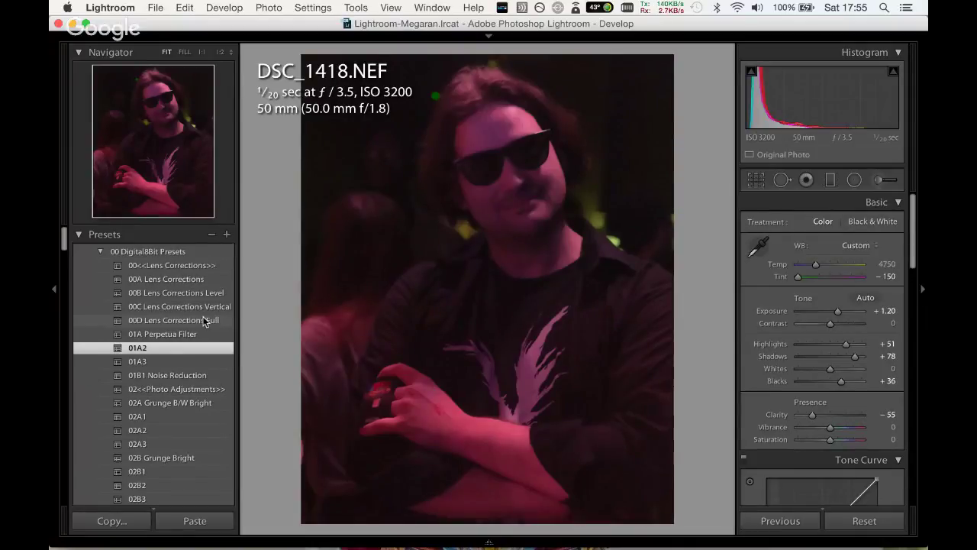
key("backslash")
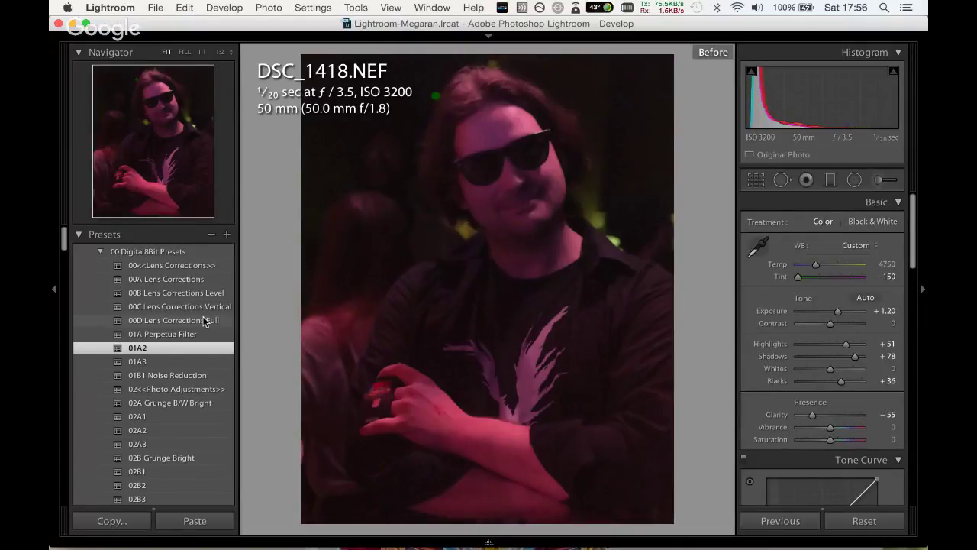
key("backslash")
key("Right")
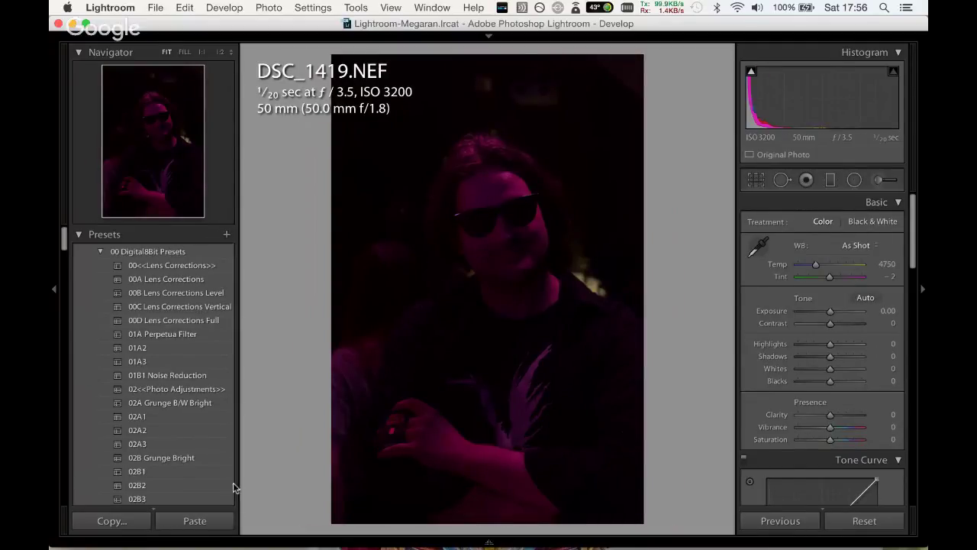
Apply 02A Grunge B/W Bright at Exposure +1.75 plus 01B1 Noise Reduction with stronger luminance smoothing.
left_click(175, 402)
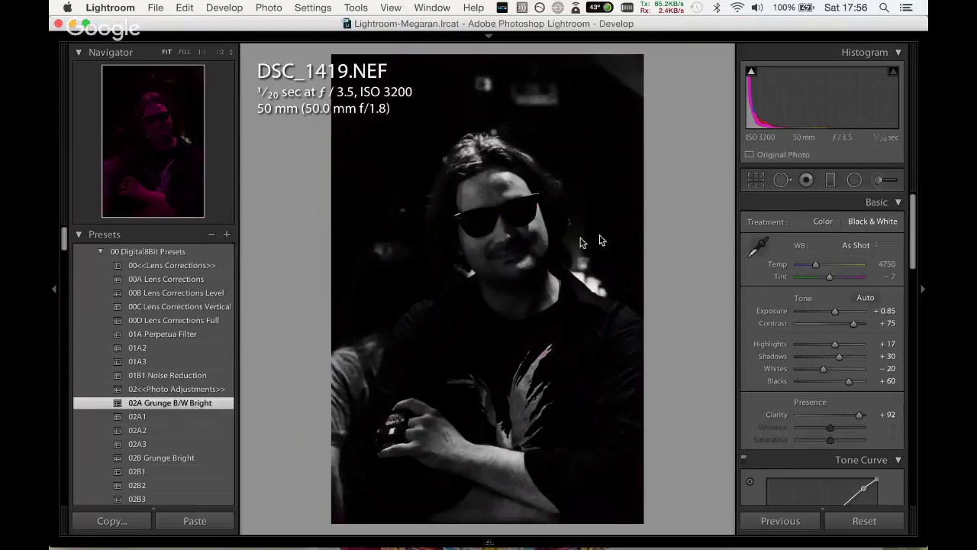
left_click_drag(835, 311, 840, 311)
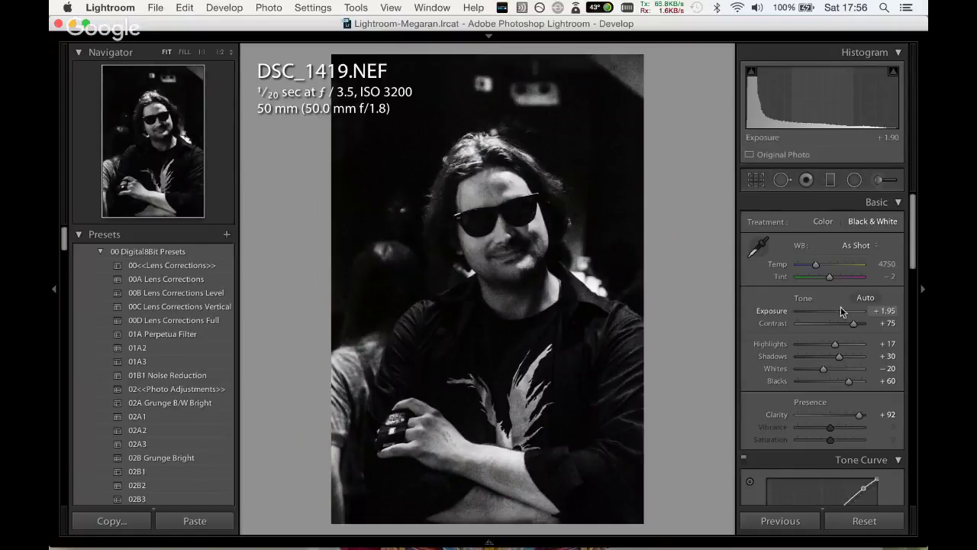
left_click_drag(843, 311, 841, 310)
left_click(190, 375)
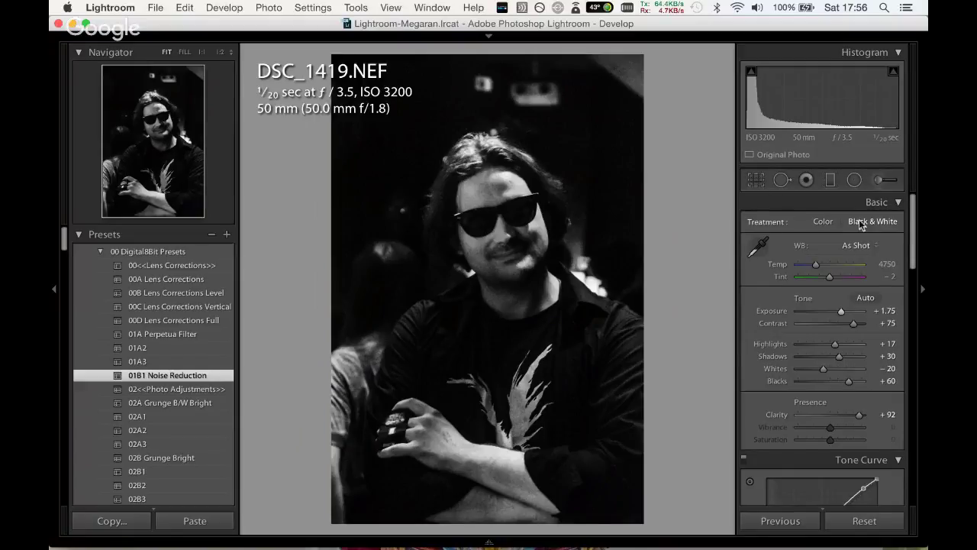
mouse_move(913, 240)
left_mouse_down()
mouse_move(926, 317)
mouse_move(927, 441)
left_mouse_up()
mouse_move(824, 386)
left_mouse_down()
mouse_move(846, 374)
mouse_move(844, 362)
left_mouse_up()
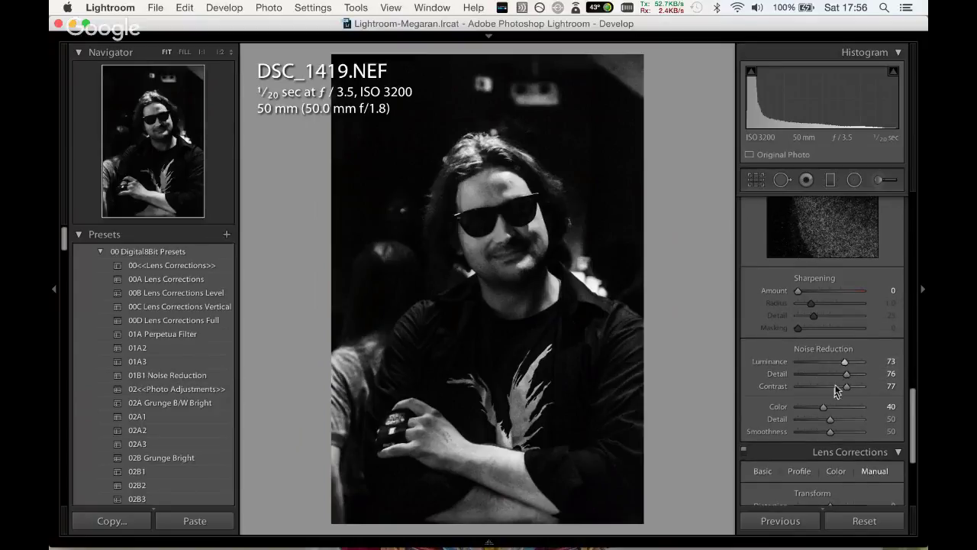
mouse_move(822, 407)
left_mouse_down()
mouse_move(851, 407)
mouse_move(847, 433)
left_mouse_up()
Fine-tune the Basic tone sliders, lifting Shadows to +36.
scroll(913, 232, "up", 1)
scroll(913, 231, "up", 4)
scroll(913, 237, "up", 5)
scroll(913, 237, "up", 5)
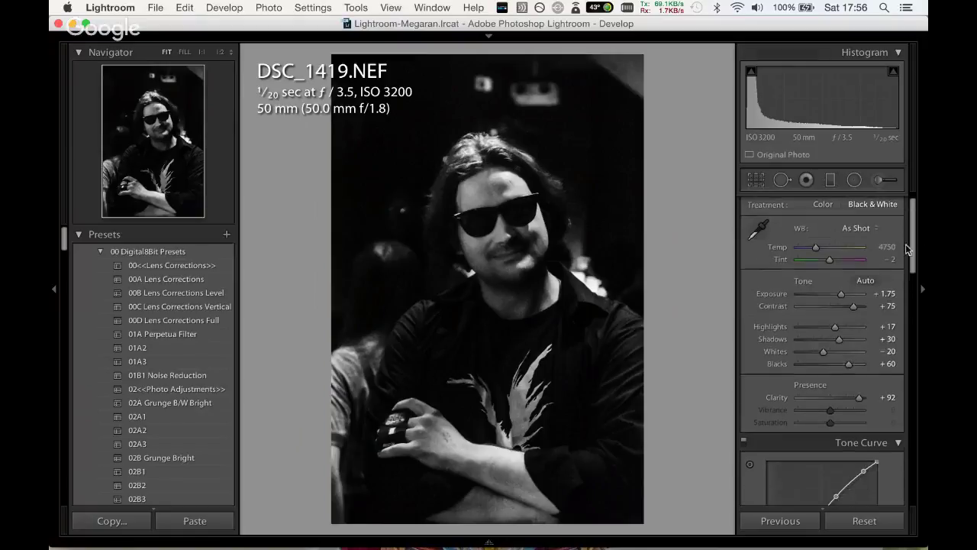
left_click_drag(839, 340, 823, 341)
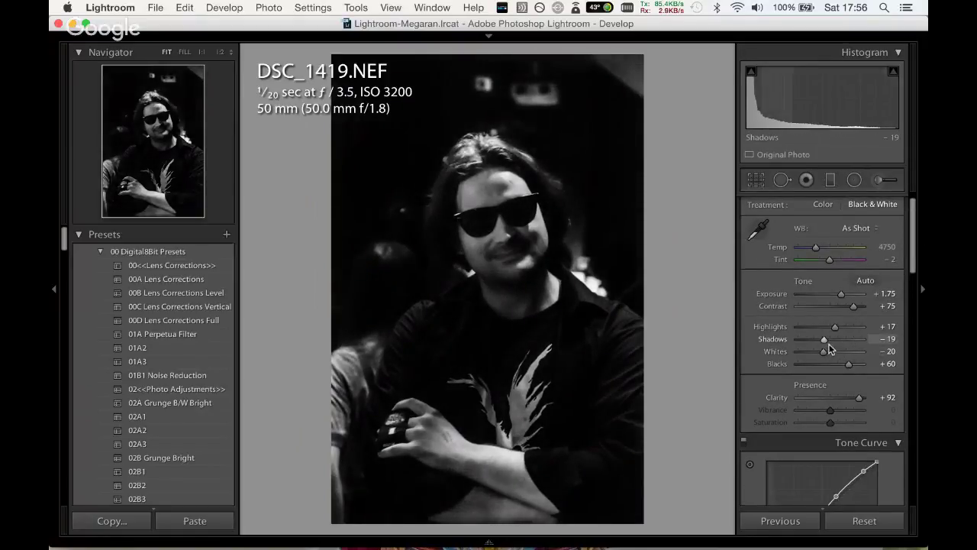
mouse_move(825, 341)
left_mouse_down()
mouse_move(843, 341)
mouse_move(848, 326)
left_mouse_up()
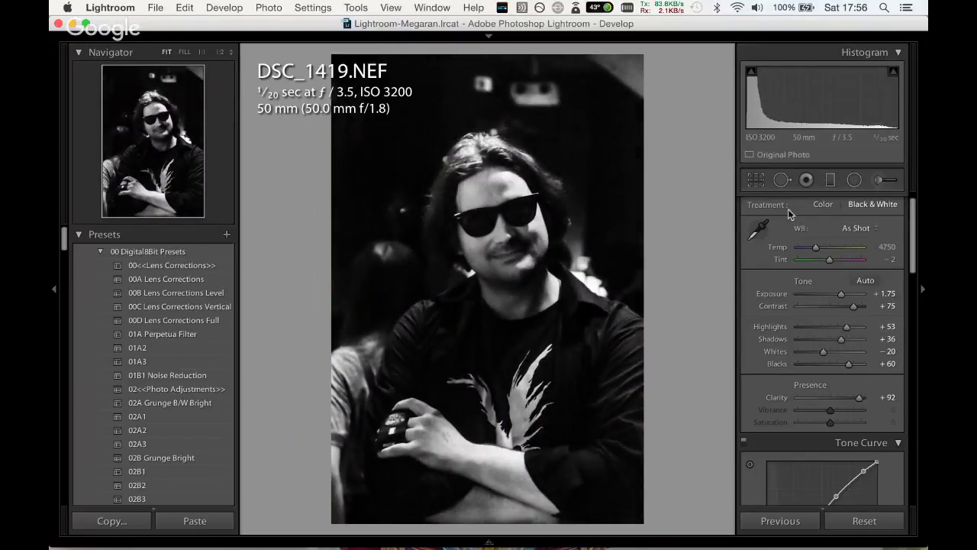
Crop the top of DSC_1419's frame down.
key("r")
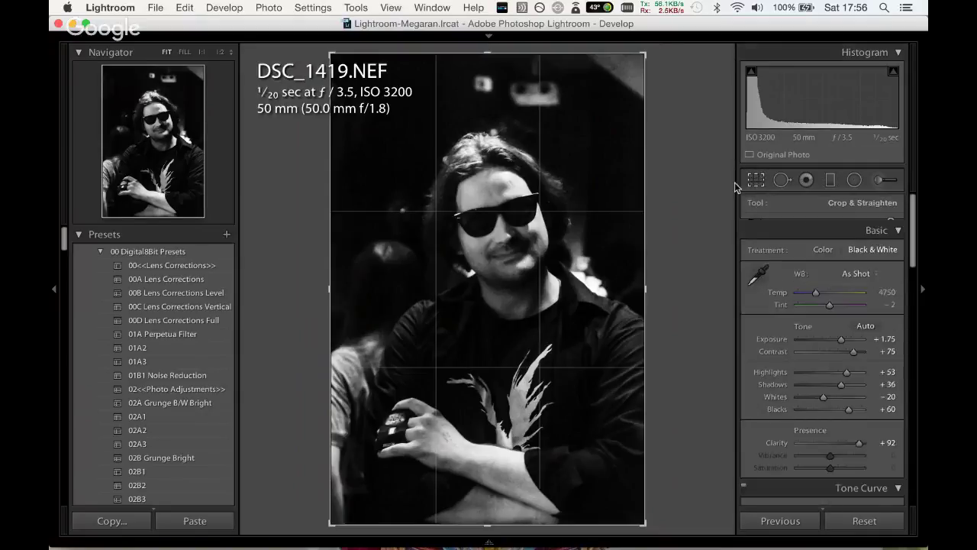
left_click_drag(487, 54, 488, 77)
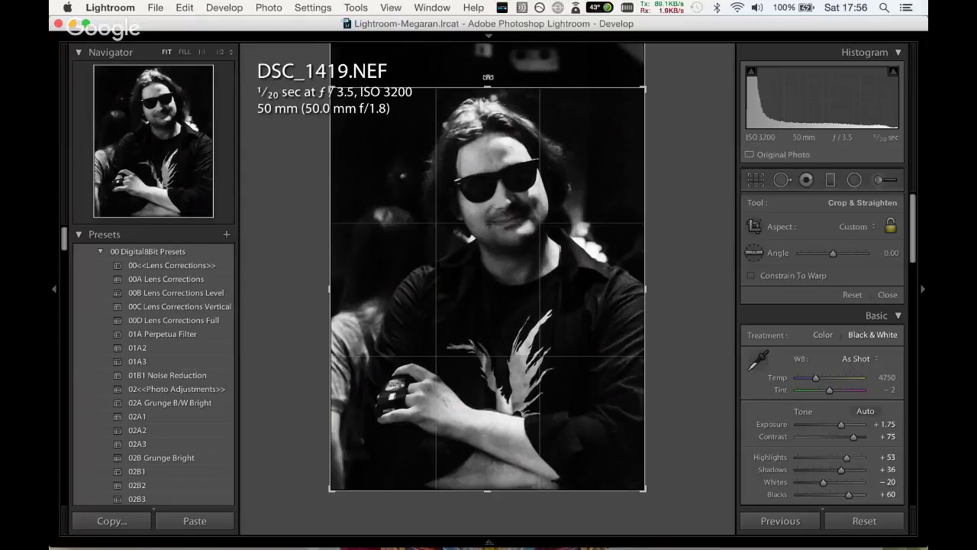
key("Return")
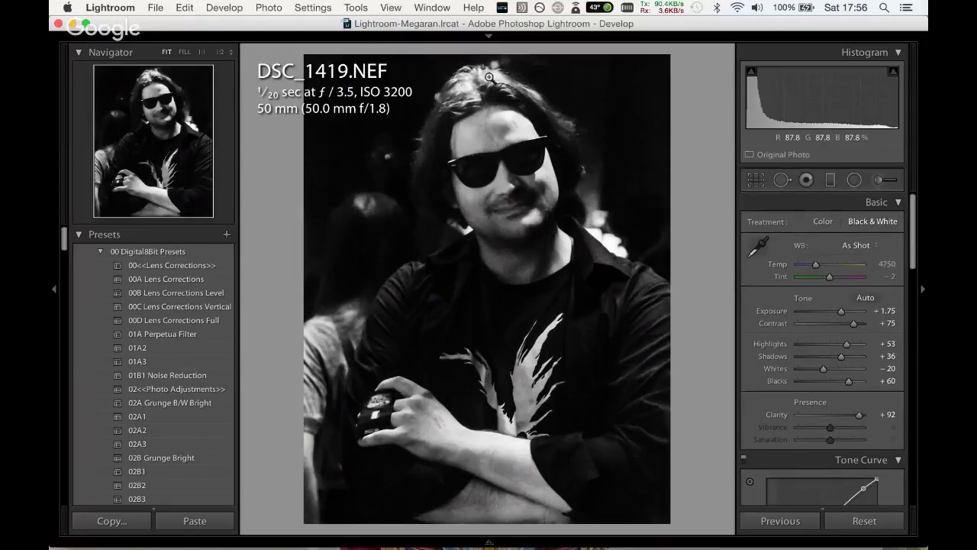
Flip repeatedly between colour DSC_1418 and black-and-white DSC_1419 to compare them.
key("Left")
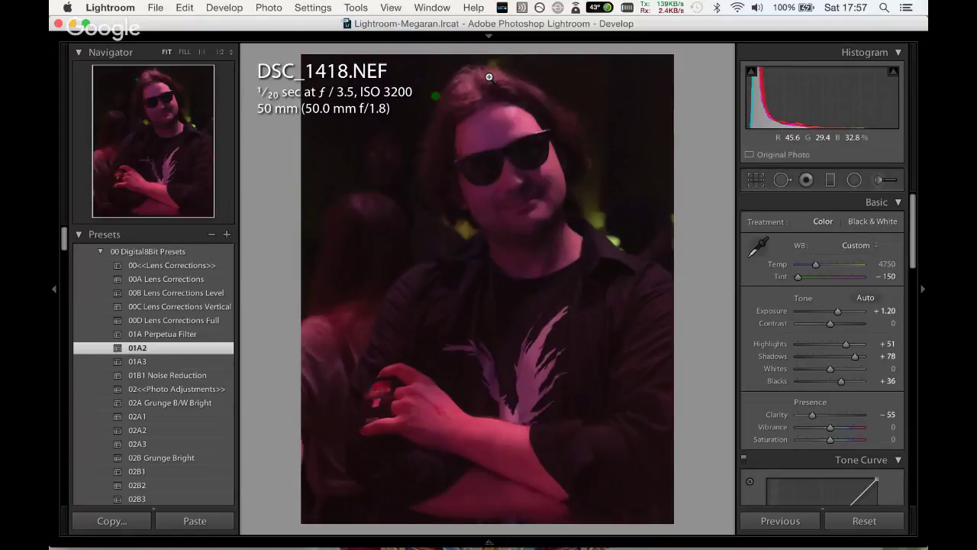
key("Right")
key("Left")
key("Right")
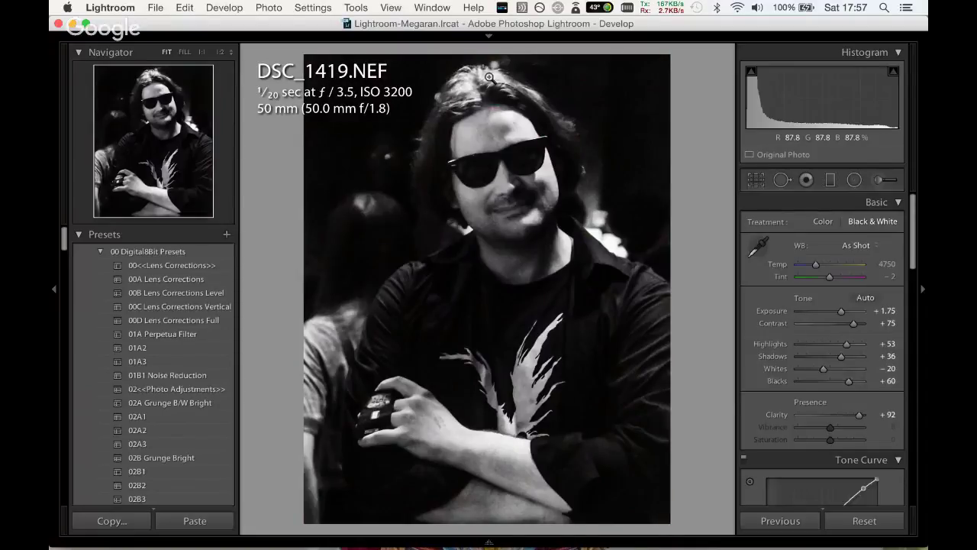
key("Right")
key("Left")
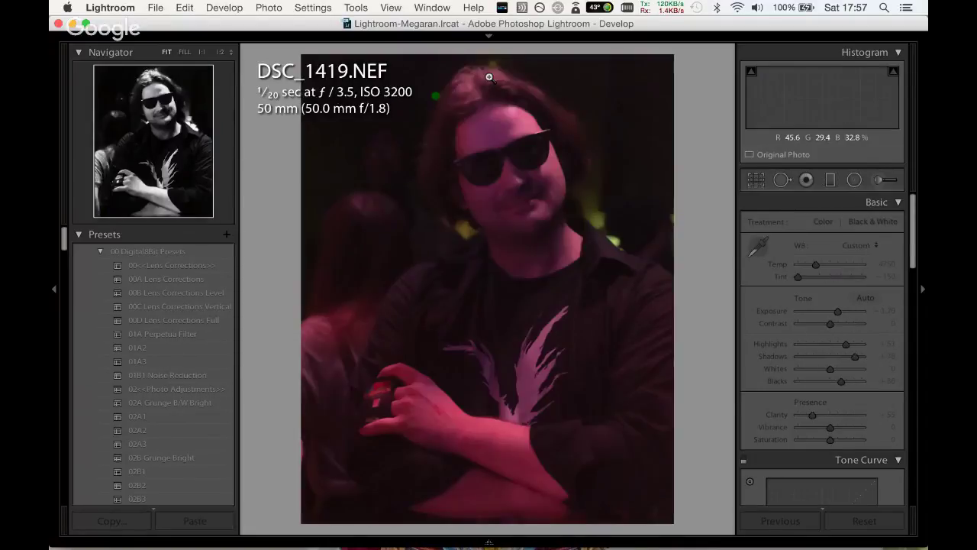
key("Left")
key("Right")
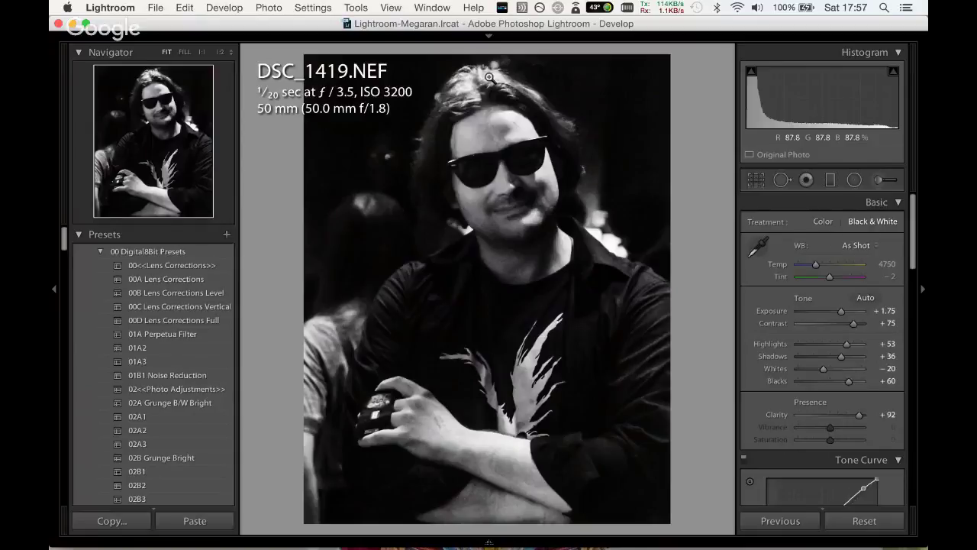
key("Left")
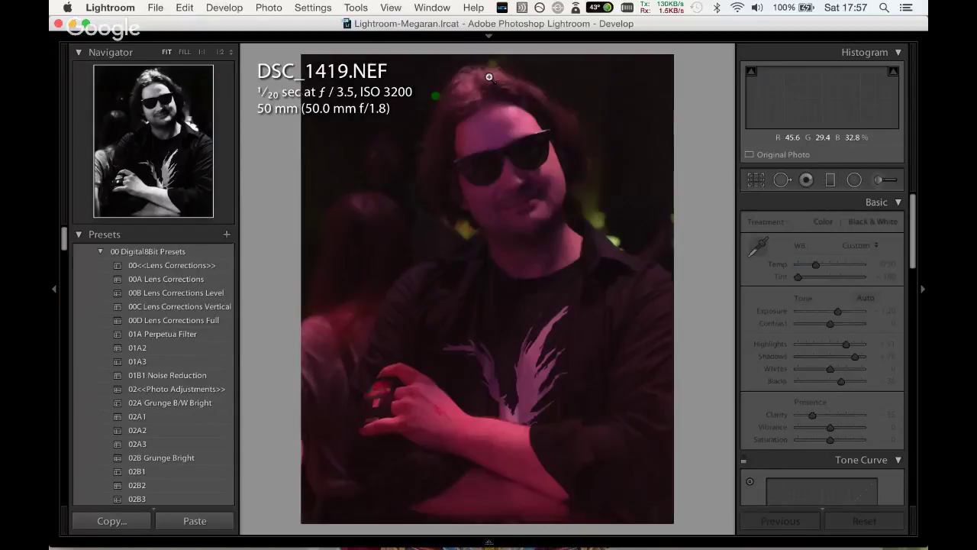
key("Right")
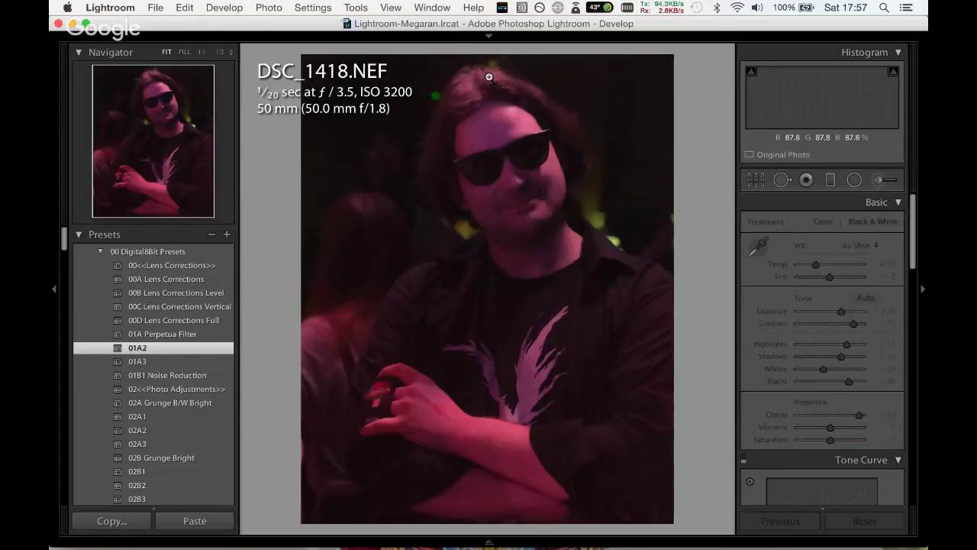
key("Left")
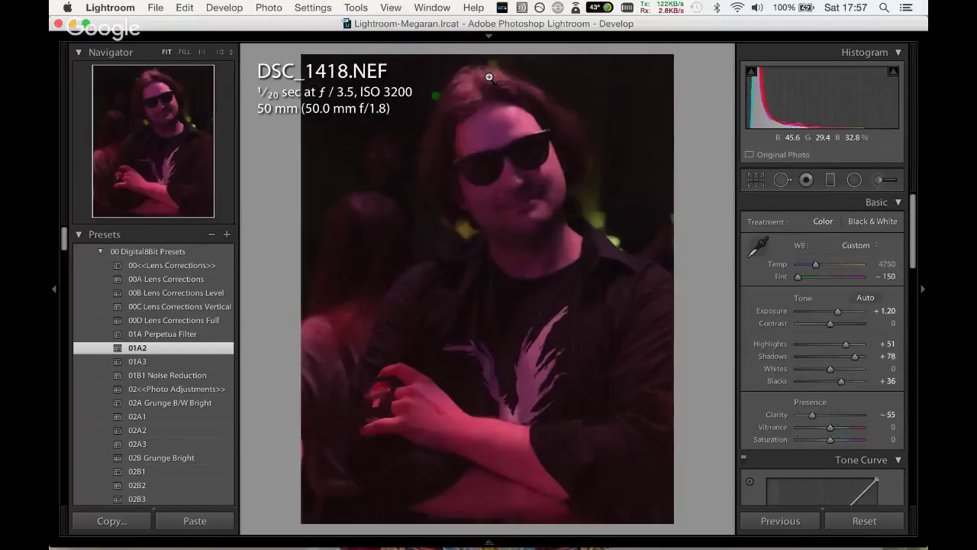
key("Right")
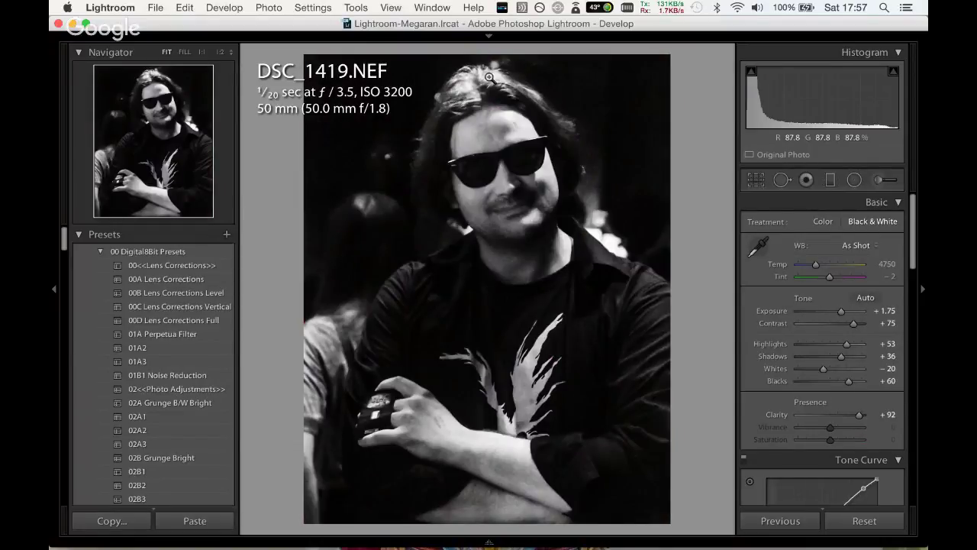
key("Left")
key("Right")
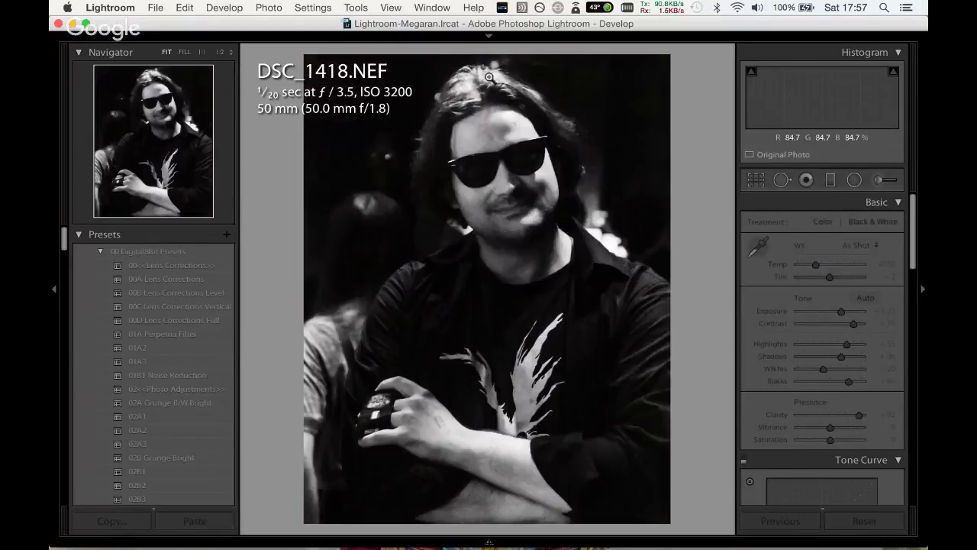
key("Left")
key("Right")
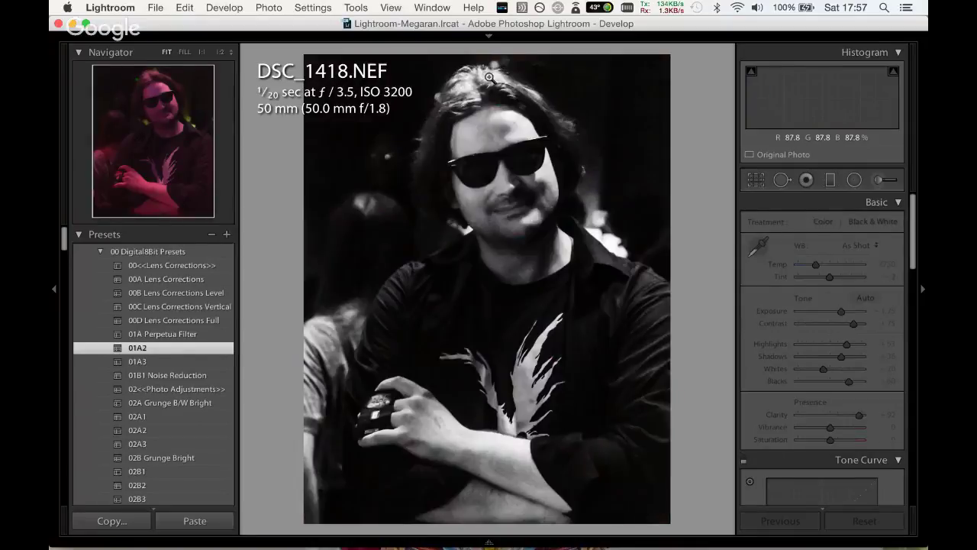
Clear the flag on DSC_1418 and return to DSC_1419.
key("Left")
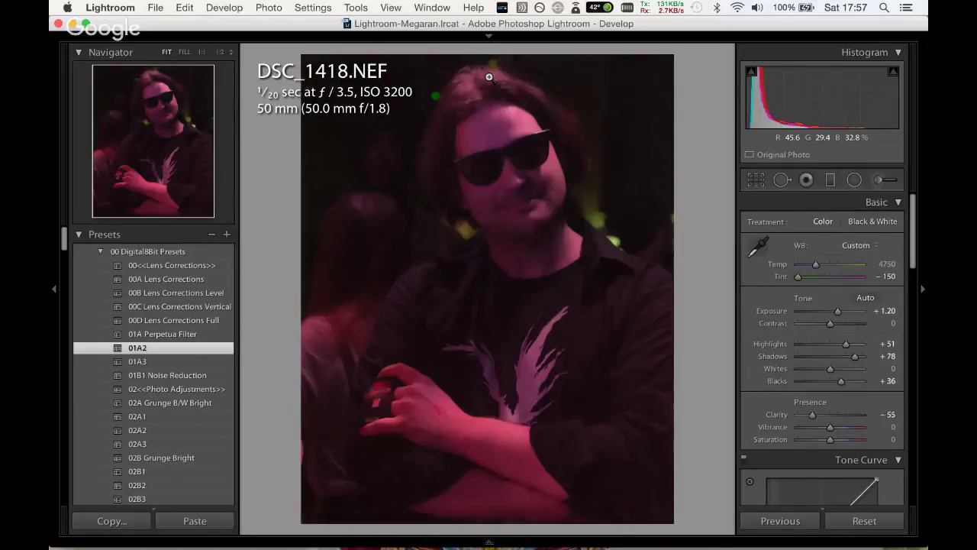
key("u")
key("Right")
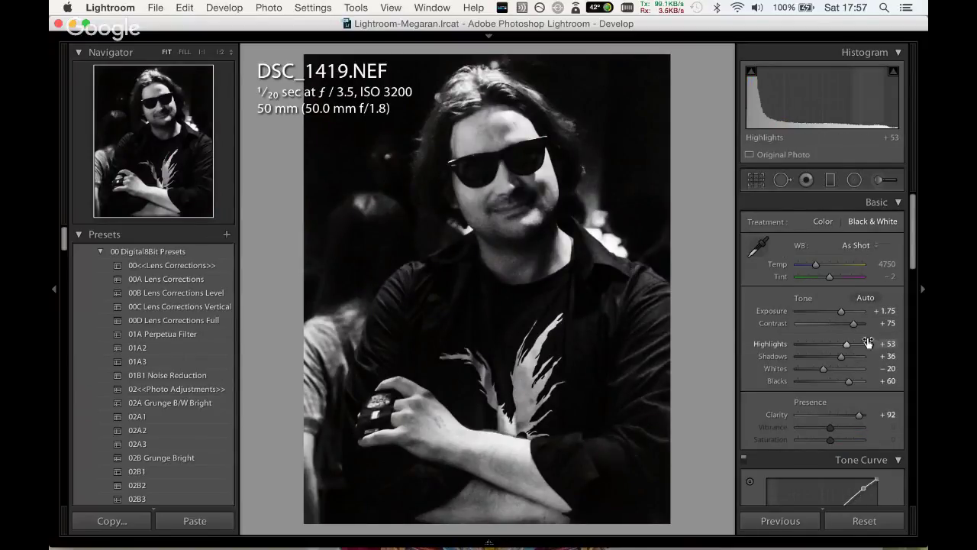
Paint an adjustment-brush mask over the man's hair with colour saturation 0.
key("k")
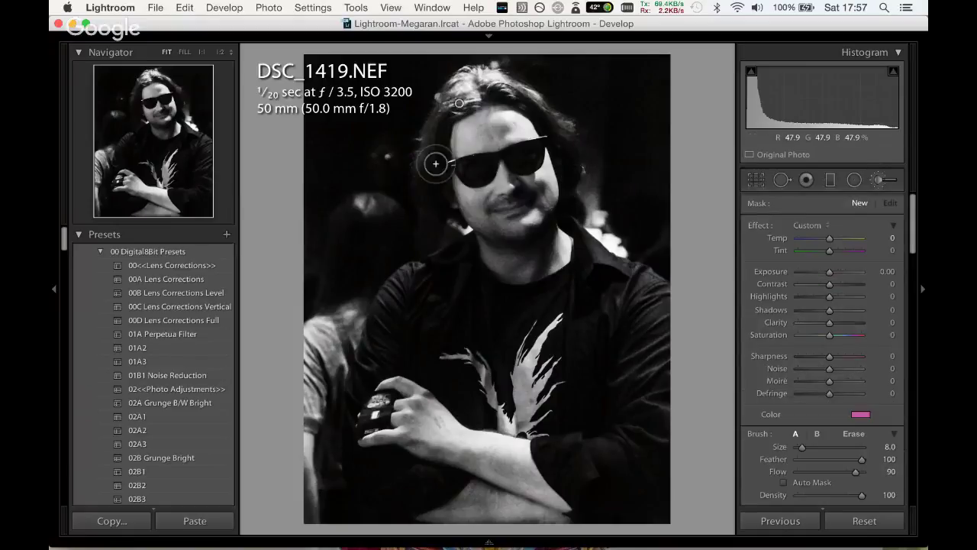
mouse_move(425, 174)
left_mouse_down()
mouse_move(467, 84)
mouse_move(567, 151)
left_mouse_up()
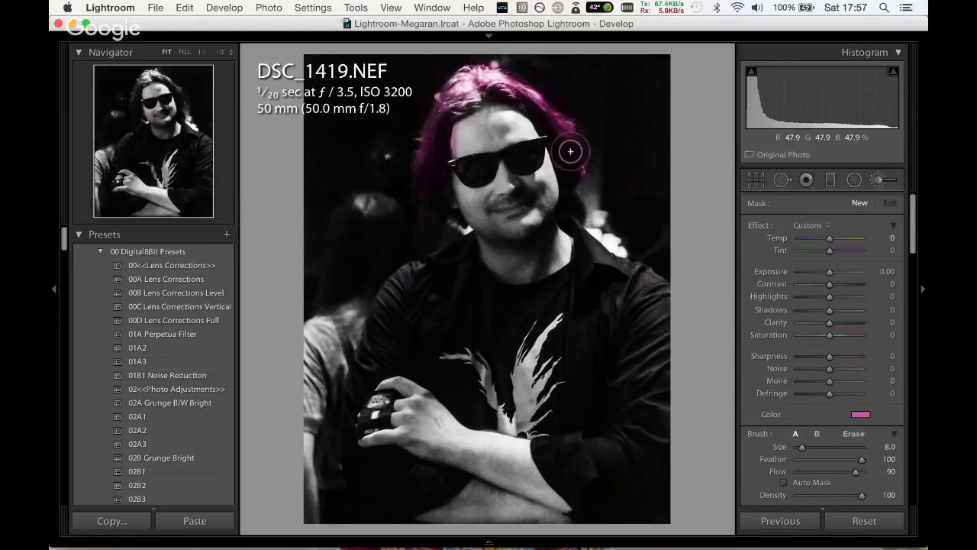
left_click_drag(567, 151, 571, 153)
left_click(860, 414)
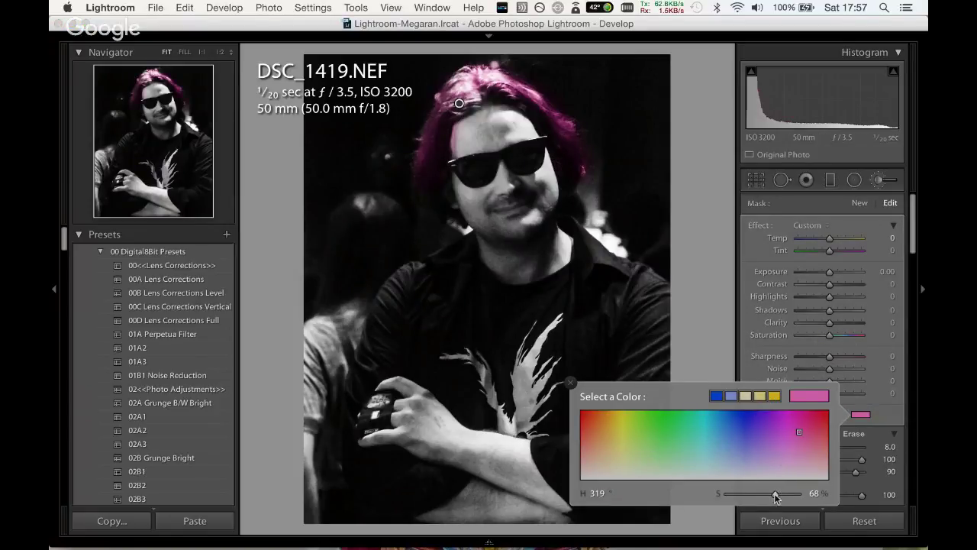
left_click_drag(775, 493, 727, 493)
left_click(432, 153)
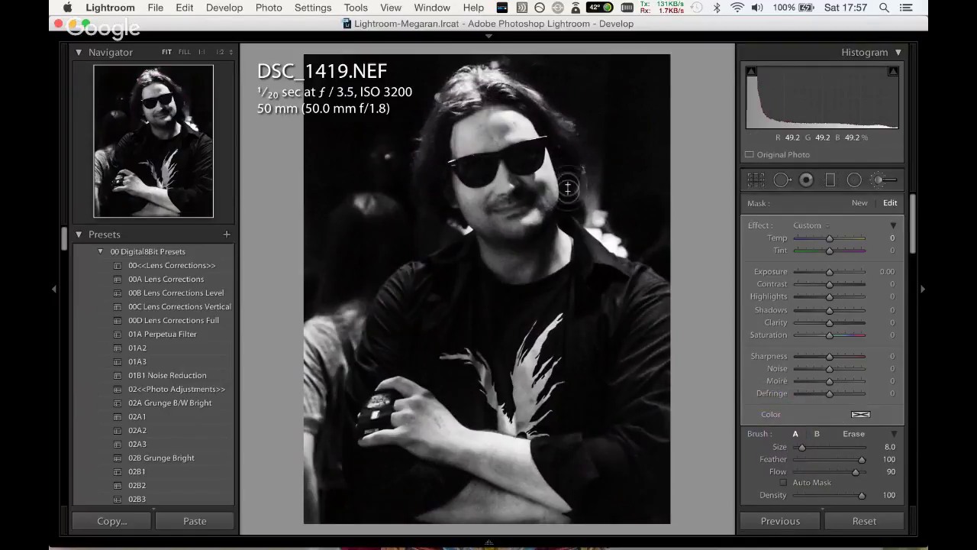
Give the hair mask Clarity 100, Contrast −86, Highlights −55, Shadows 61 and Exposure 0.12.
left_click(886, 322)
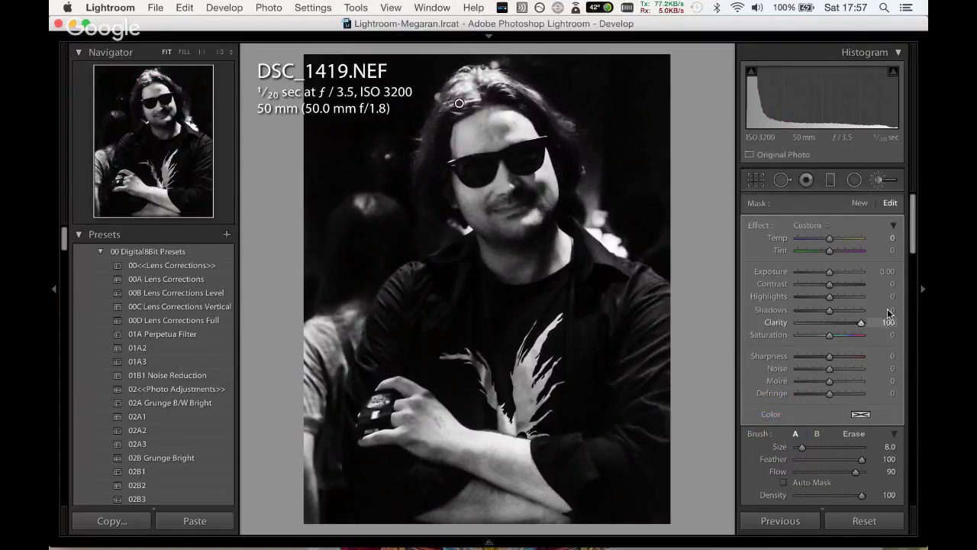
type("100")
key("Return")
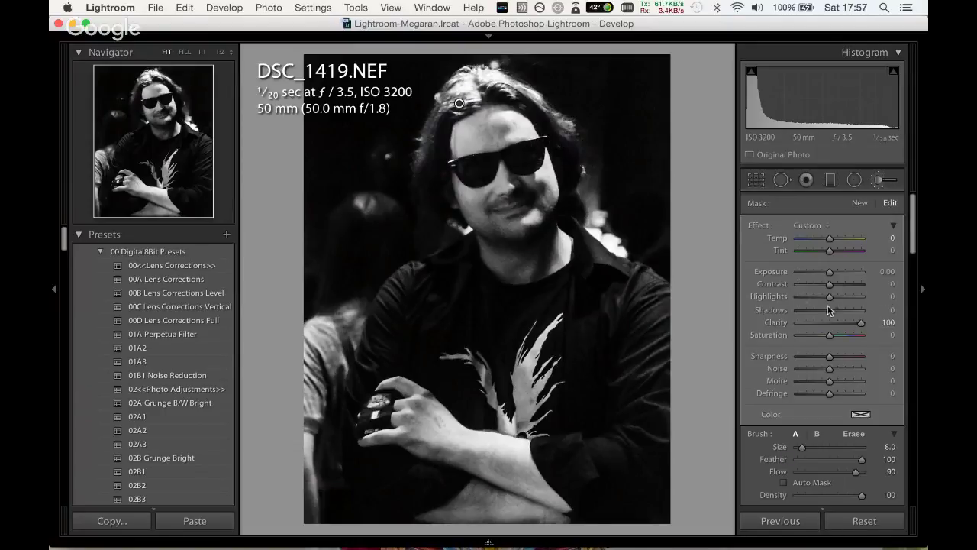
left_click_drag(829, 309, 827, 310)
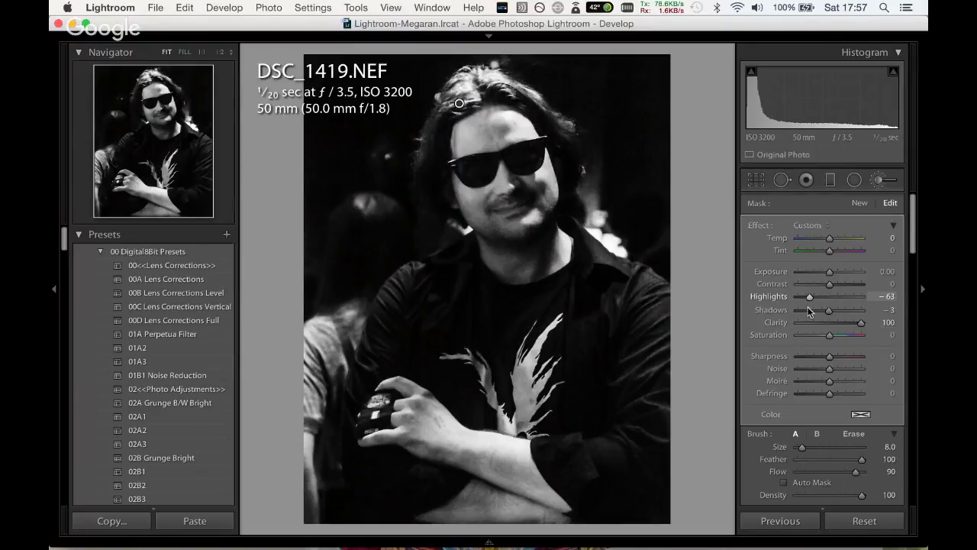
mouse_move(811, 311)
left_mouse_down()
mouse_move(835, 313)
mouse_move(802, 290)
left_mouse_up()
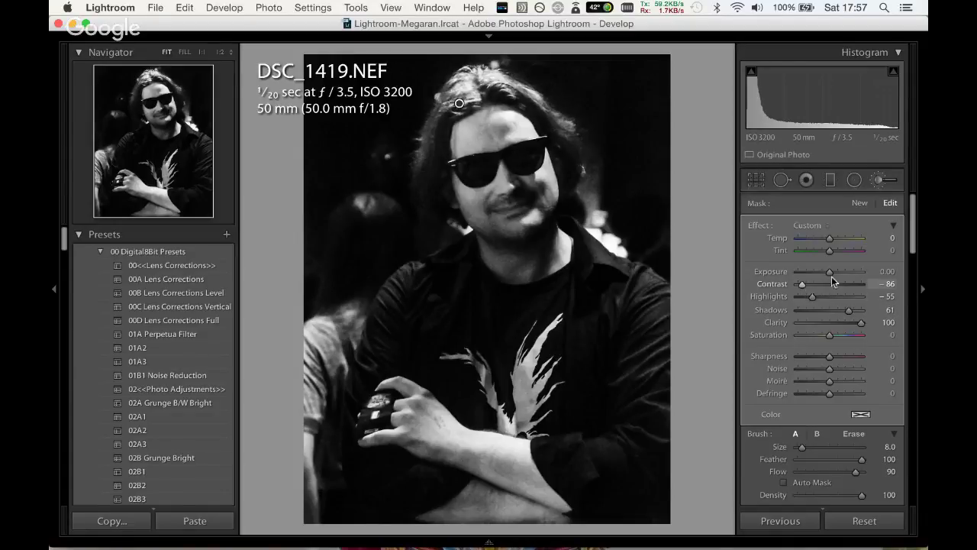
left_click_drag(830, 272, 829, 274)
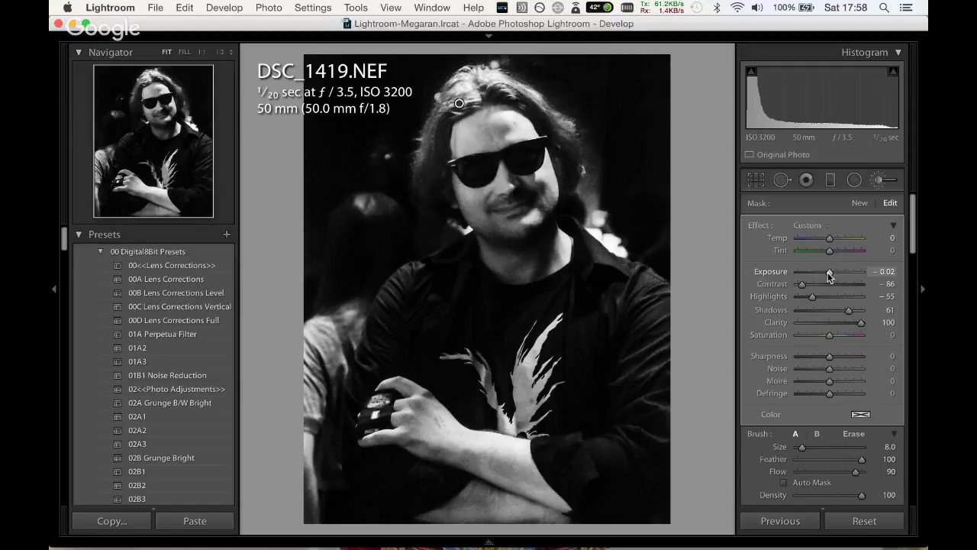
left_click_drag(828, 272, 830, 272)
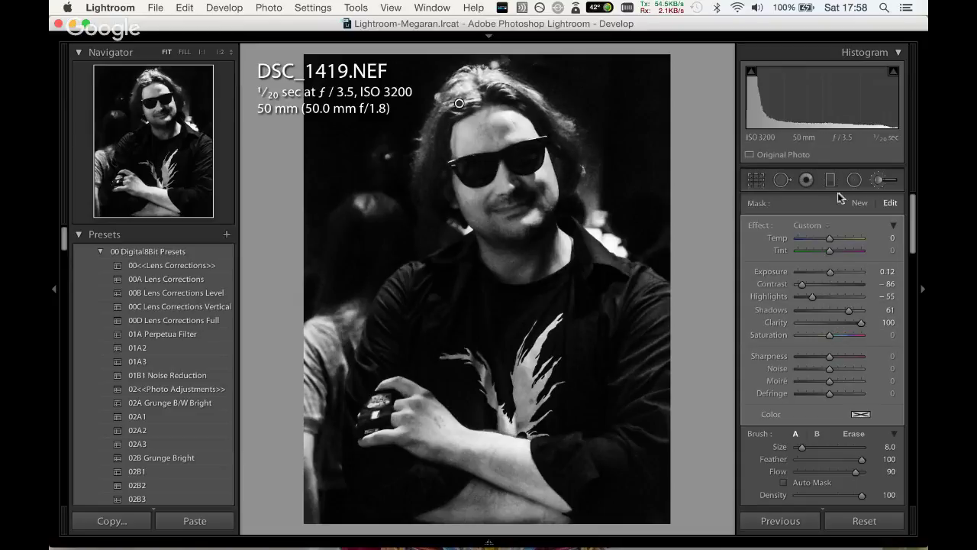
left_click(884, 179)
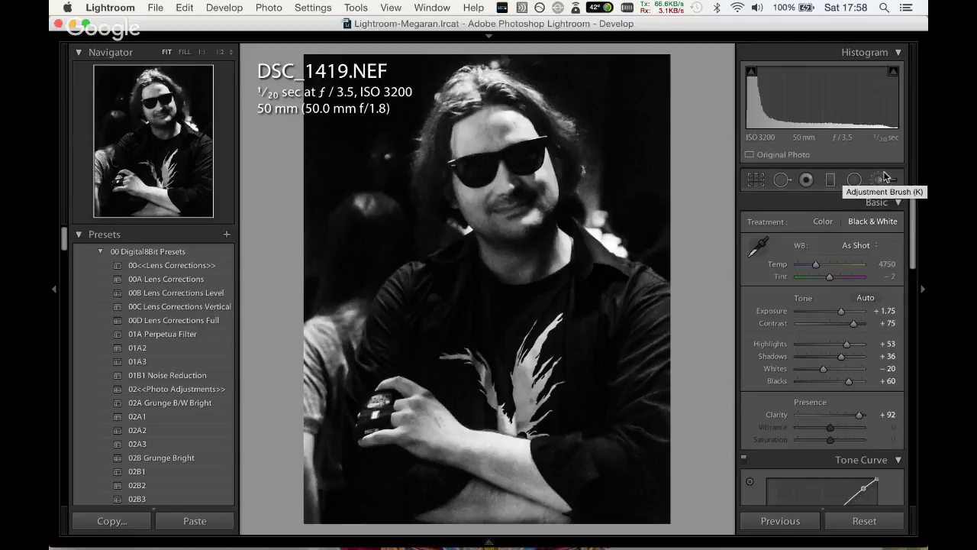
Find singer photo DSC_1440 in the filmstrip, remove its flag, and advance to DSC_1441.
key("Right")
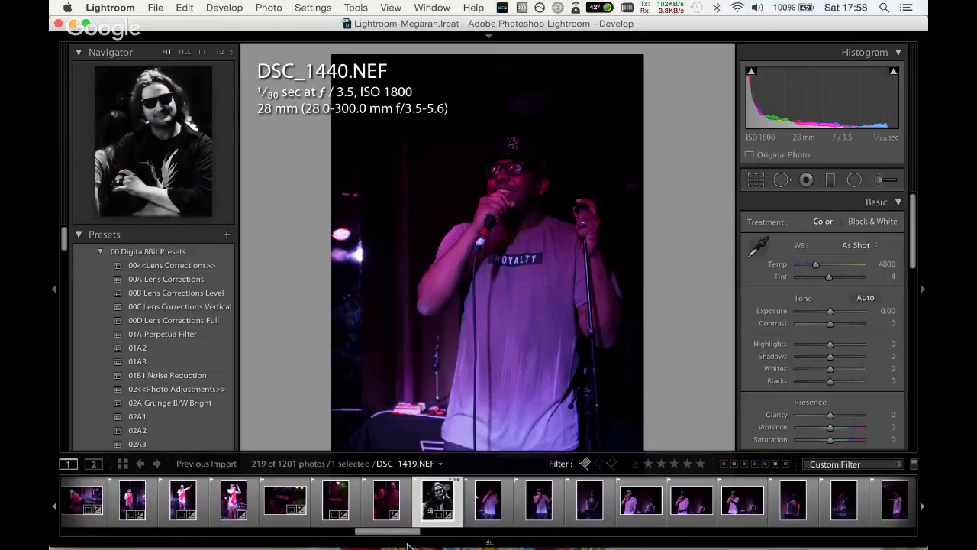
left_click_drag(409, 545, 101, 546)
left_click(84, 500, "shift")
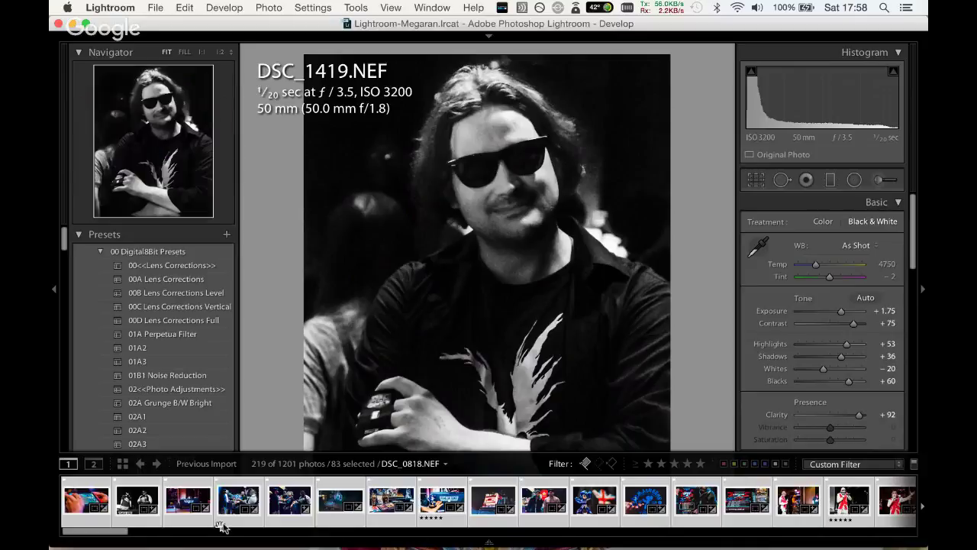
mouse_move(119, 531)
left_mouse_down()
mouse_move(242, 501)
mouse_move(420, 500)
mouse_move(377, 517)
left_mouse_up()
left_click(372, 519)
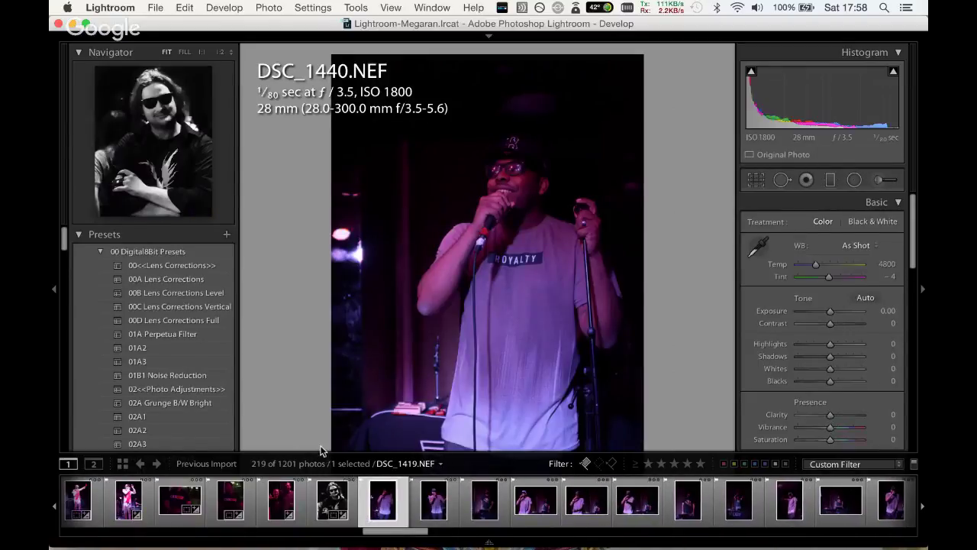
key("u")
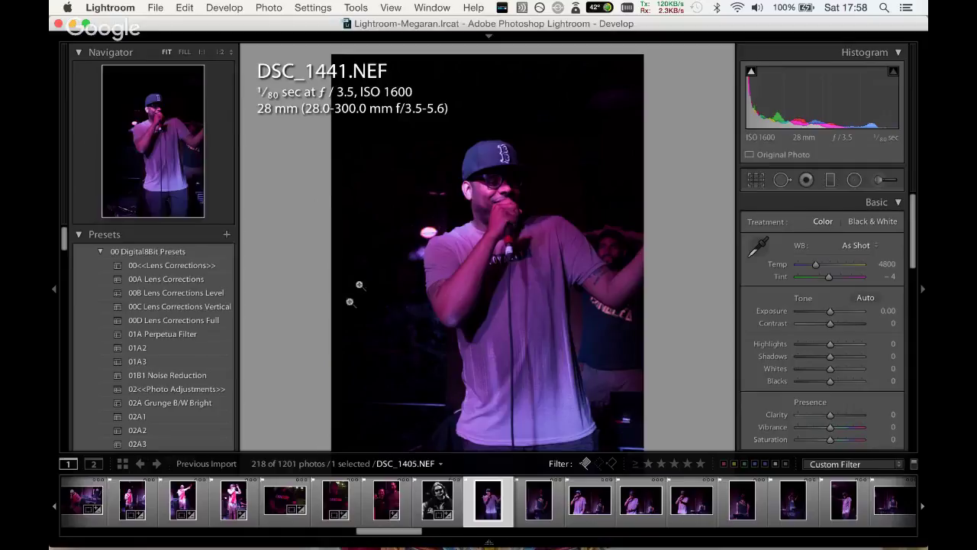
Crop DSC_1441 tighter on the singer, trimming the top, bottom and left side.
key("F6")
left_click(756, 180)
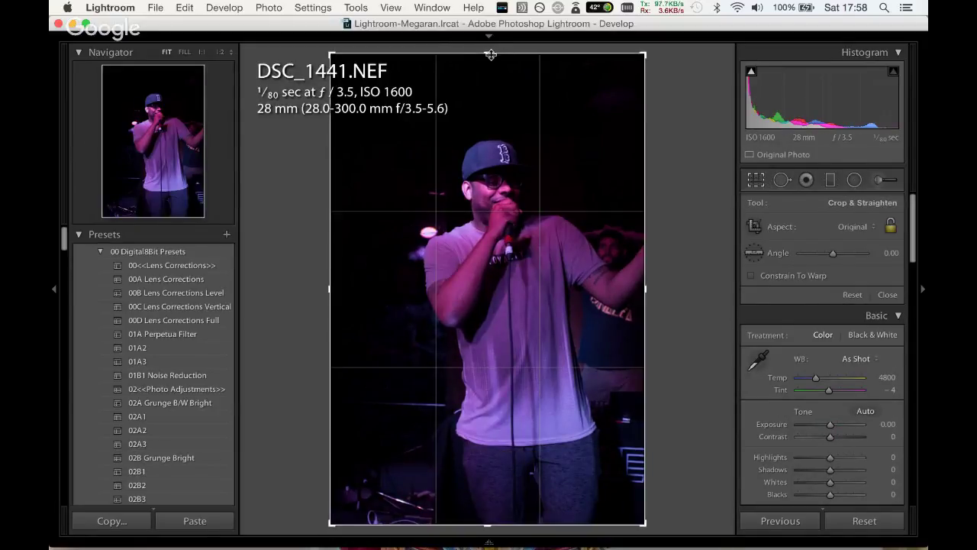
left_click_drag(496, 51, 494, 81)
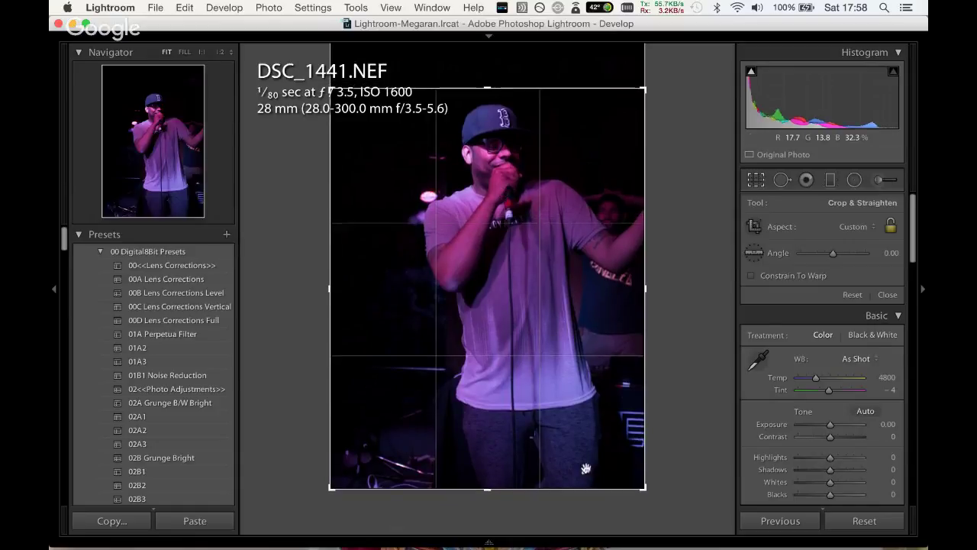
left_click_drag(542, 436, 545, 434)
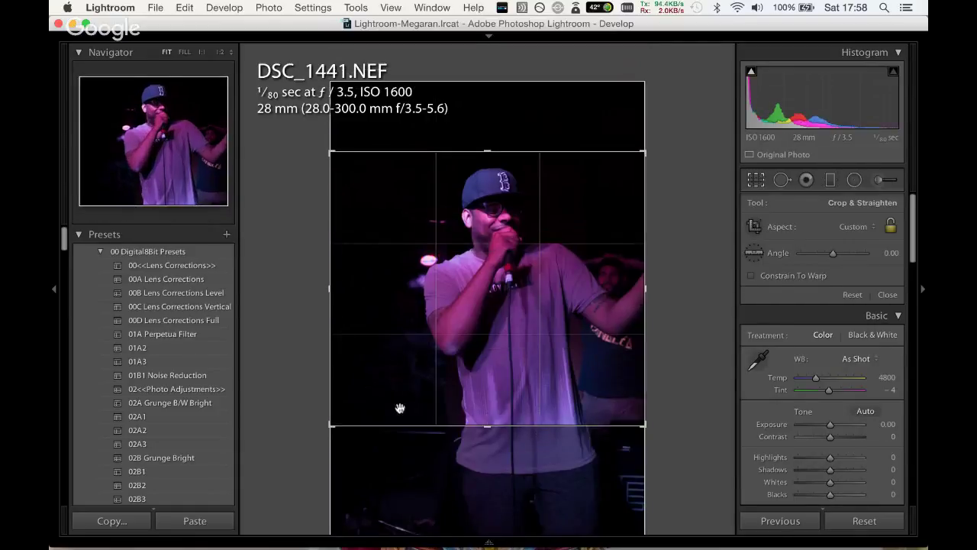
mouse_move(327, 285)
left_mouse_down()
mouse_move(388, 280)
mouse_move(366, 268)
left_mouse_up()
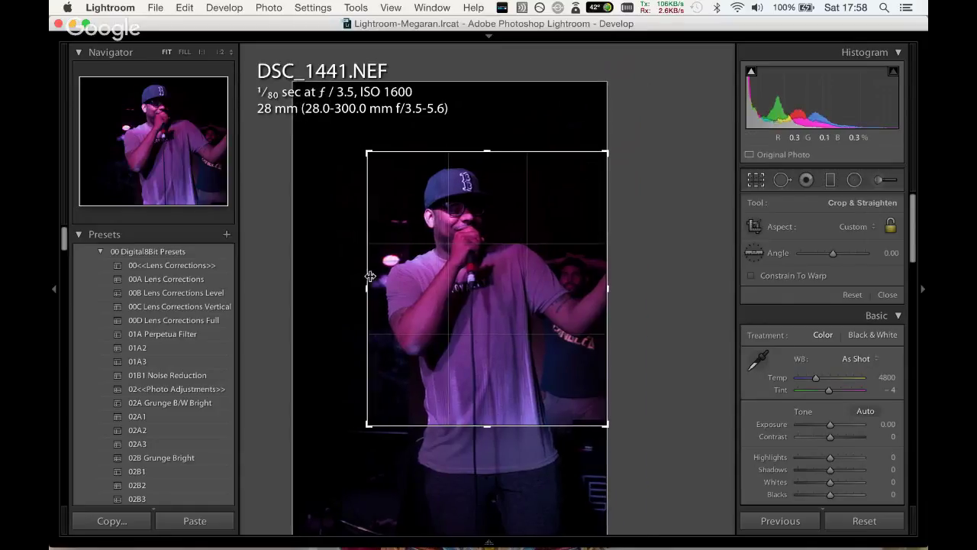
key("Return")
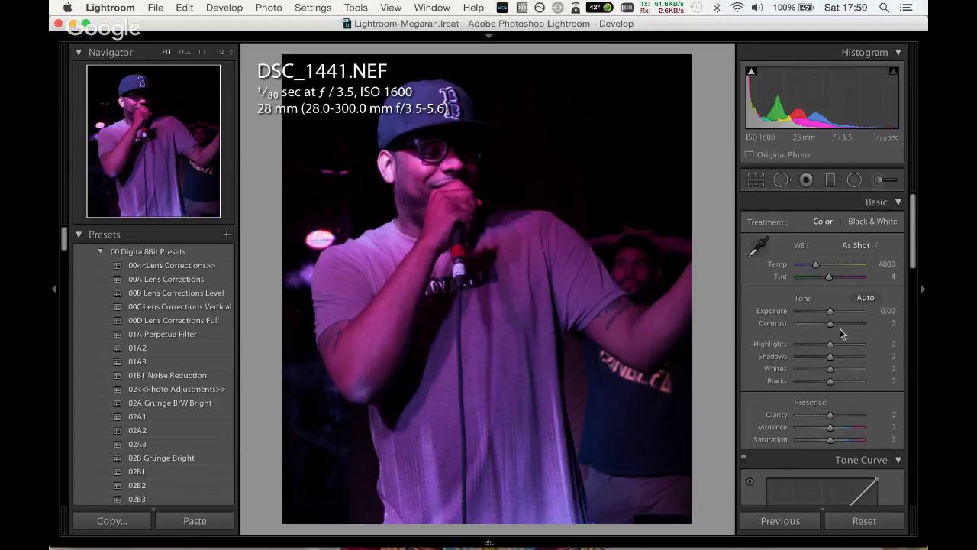
Set Clarity +33, Tint −134, Exposure +0.45 and Contrast +25.
left_click_drag(831, 415, 840, 413)
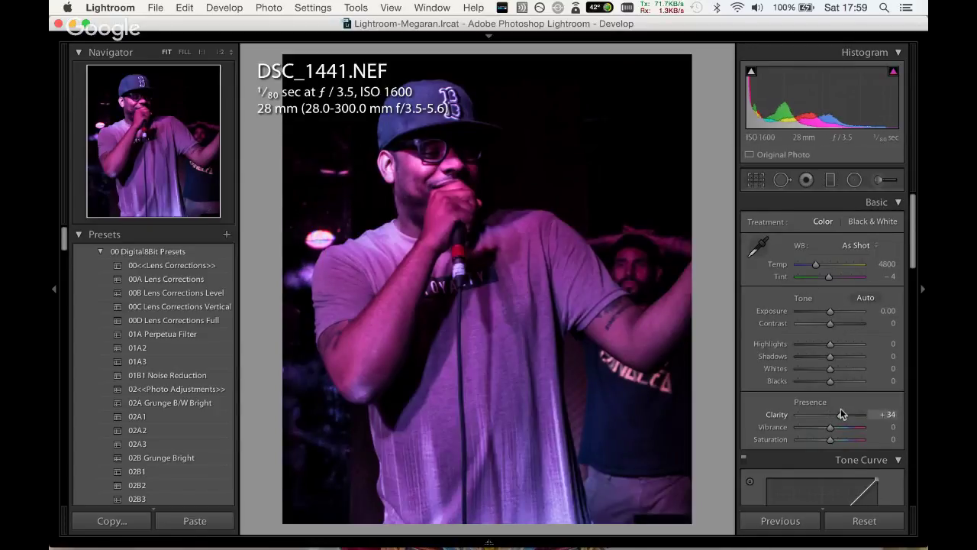
left_click_drag(830, 276, 796, 283)
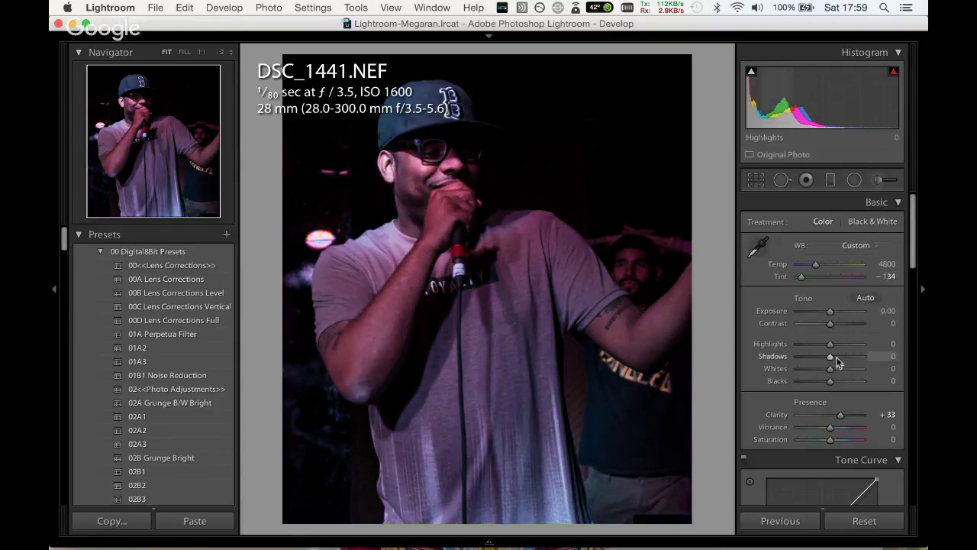
left_click_drag(831, 311, 840, 323)
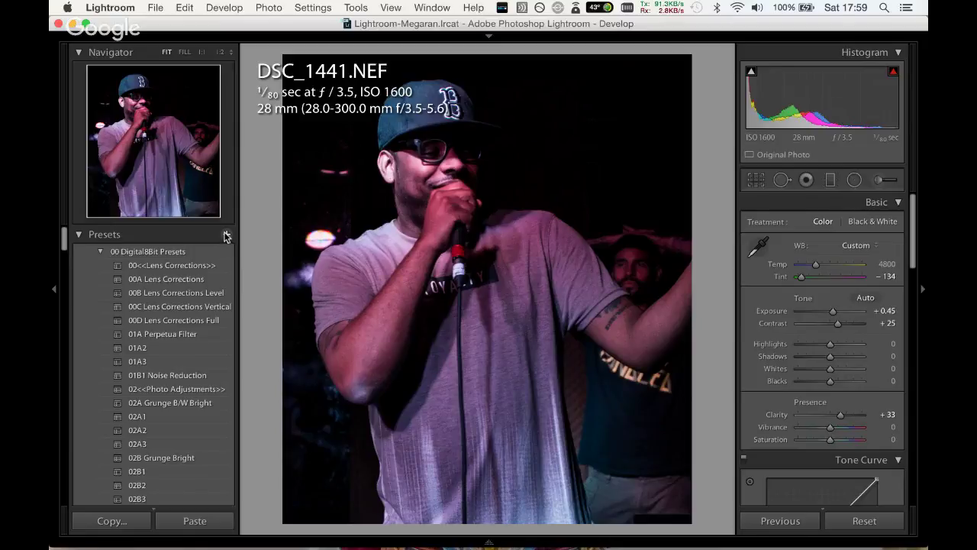
Begin a new develop preset, cancel it, and scroll through the preset list.
left_click(226, 235)
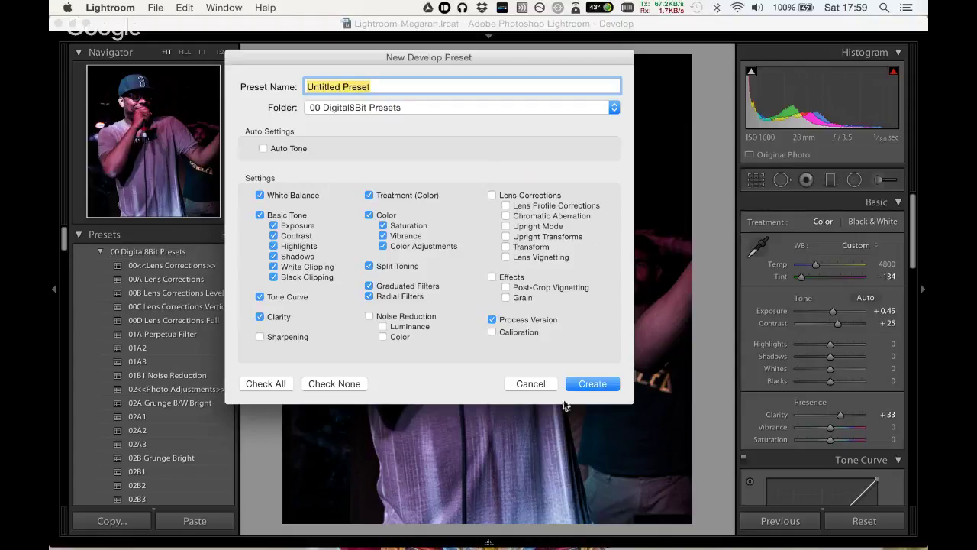
left_click(541, 385)
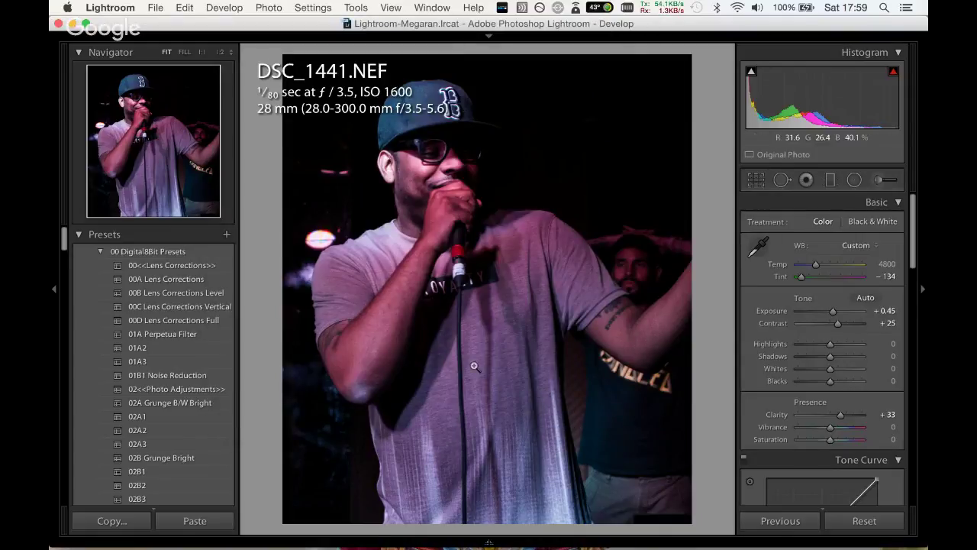
scroll(75, 288, "down", 5)
scroll(76, 287, "down", 3)
scroll(75, 288, "down", 2)
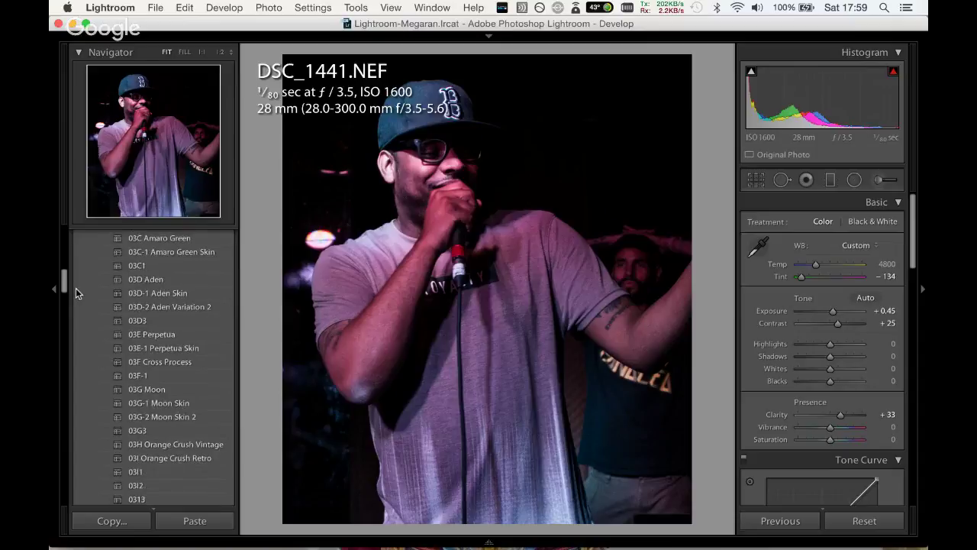
scroll(76, 290, "down", 2)
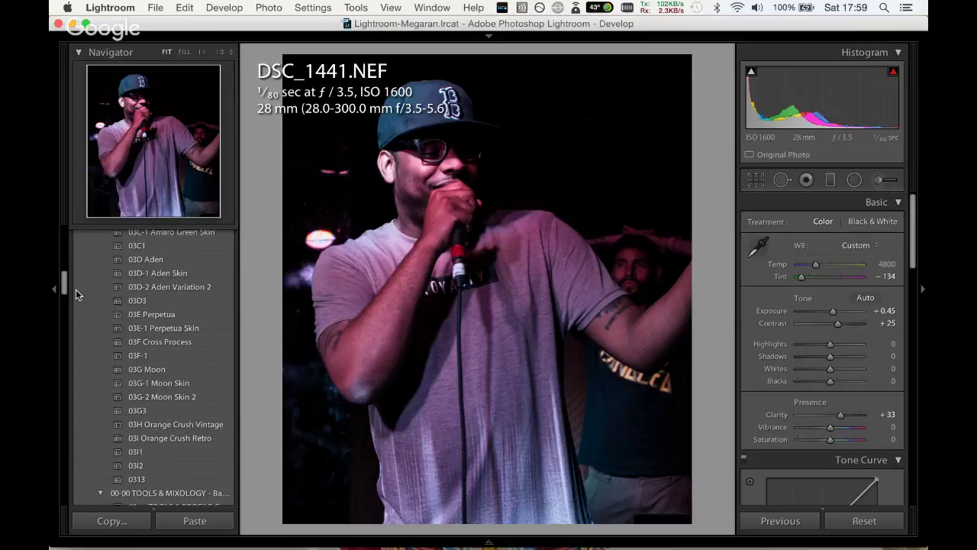
scroll(76, 289, "up", 2)
scroll(75, 287, "up", 2)
scroll(74, 282, "up", 2)
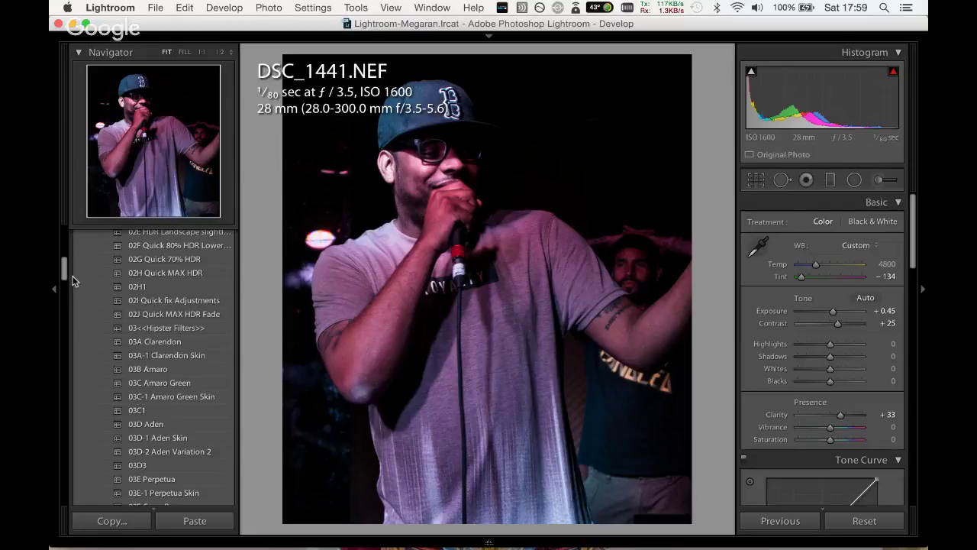
scroll(73, 281, "up", 3)
scroll(73, 281, "up", 3)
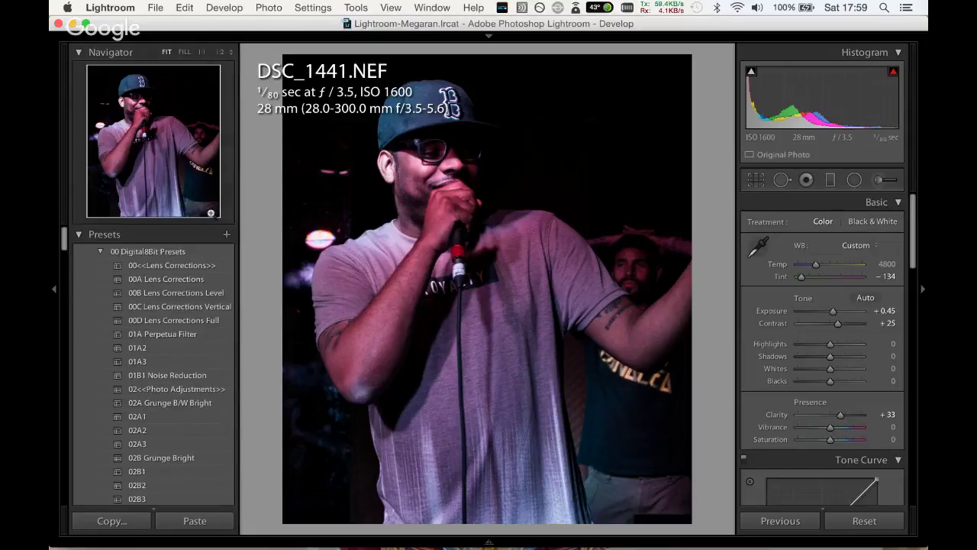
Save the current settings as preset 02H2 in 00 Digital8Bit Presets, then apply 01B1 Noise Reduction.
left_click(227, 235)
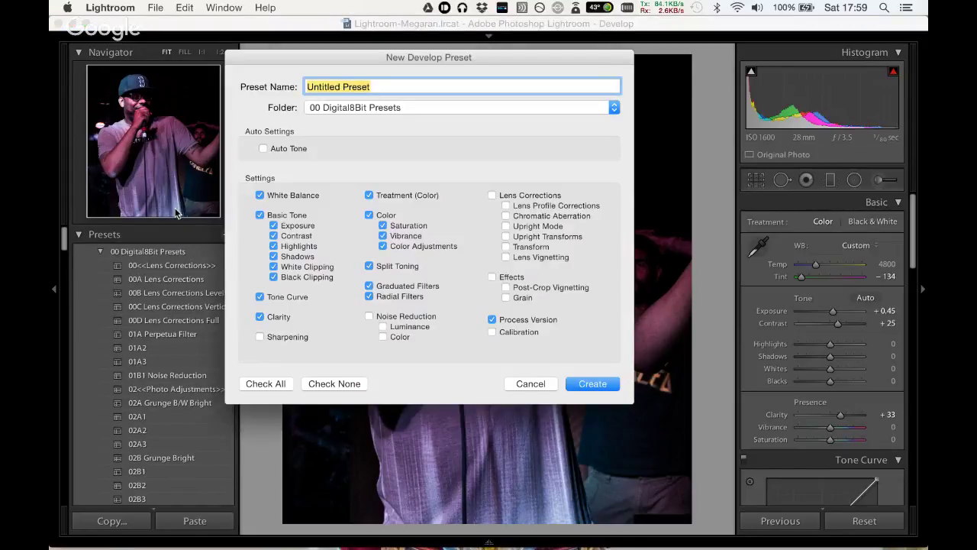
type("02H2")
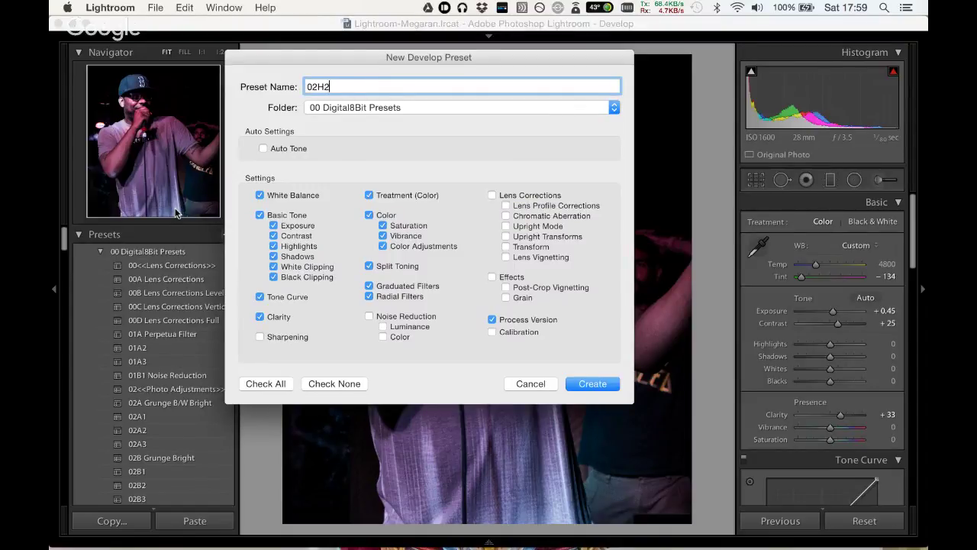
key("Return")
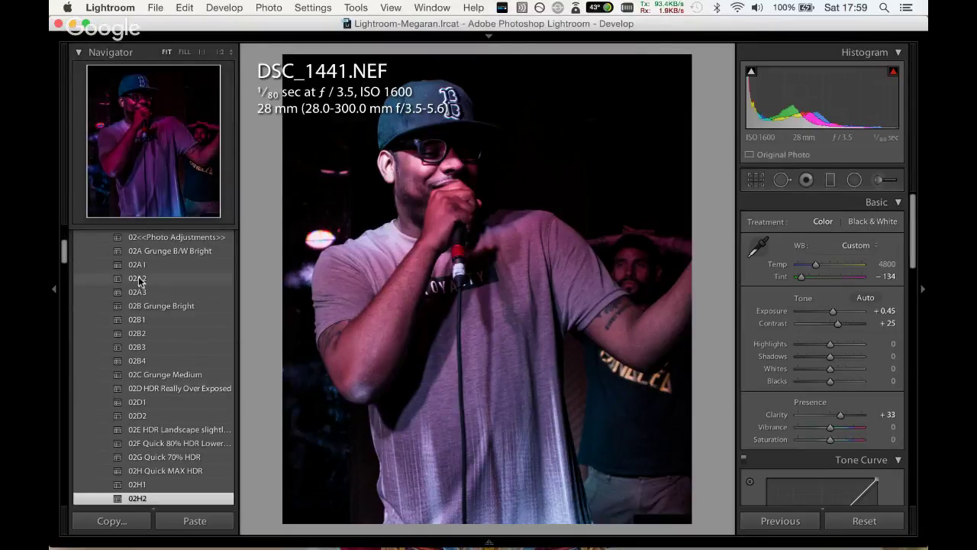
left_click_drag(64, 261, 63, 236)
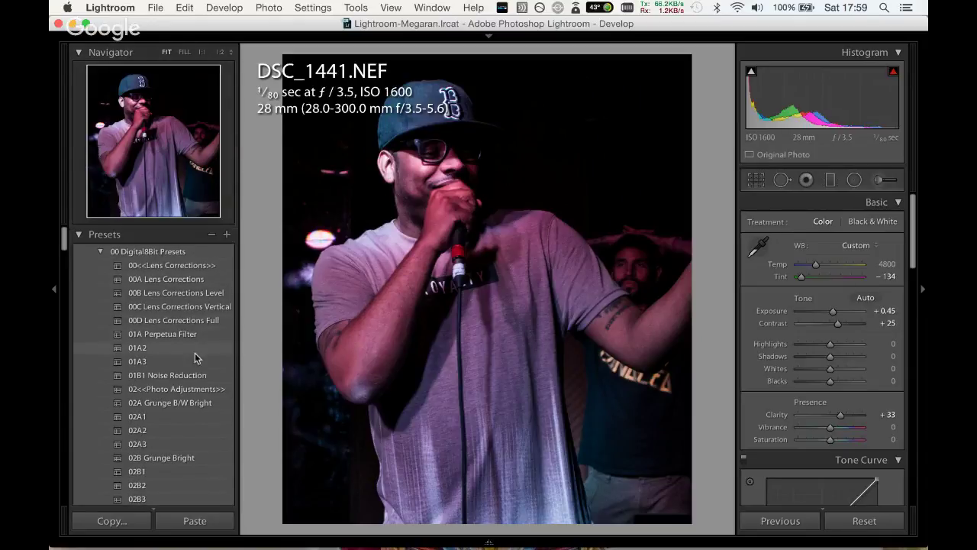
left_click(207, 376)
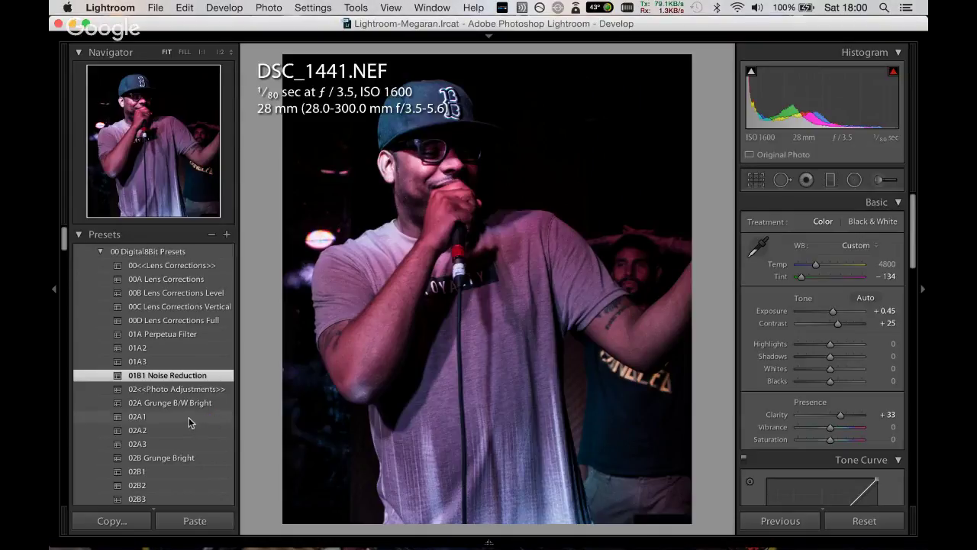
Auto-tone DSC_1454, set Exposure +1.60, Clarity +86, Tint −150, and apply 01B1 Noise Reduction.
key("Right")
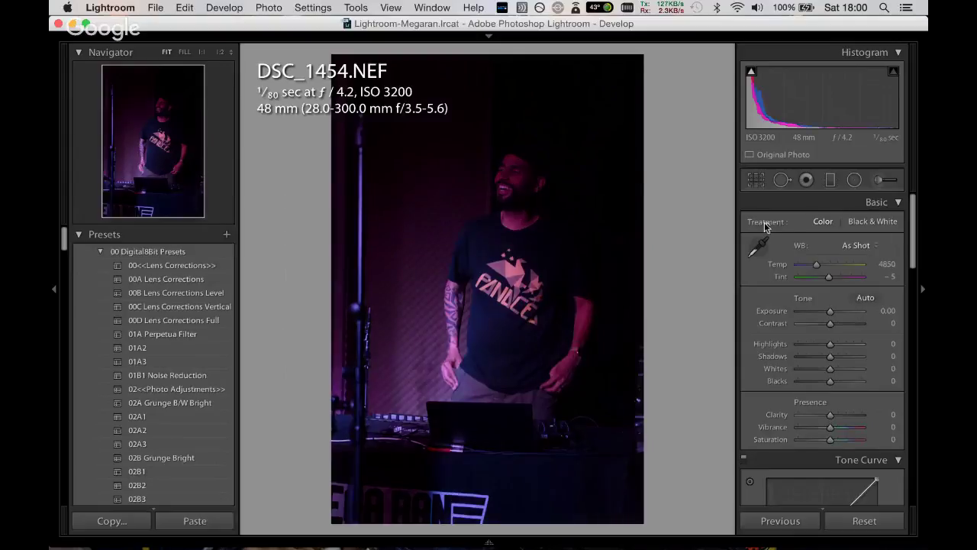
left_click(863, 298)
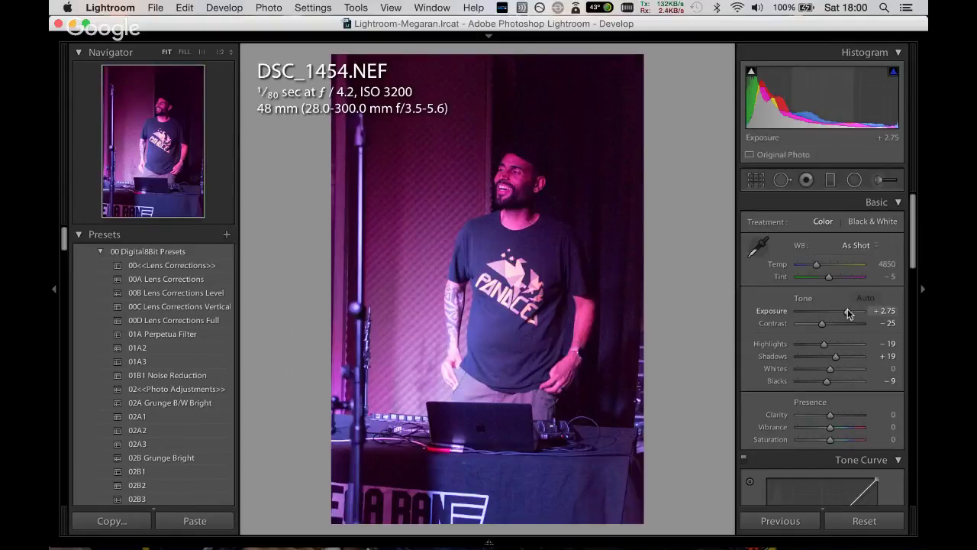
left_click_drag(849, 311, 821, 323)
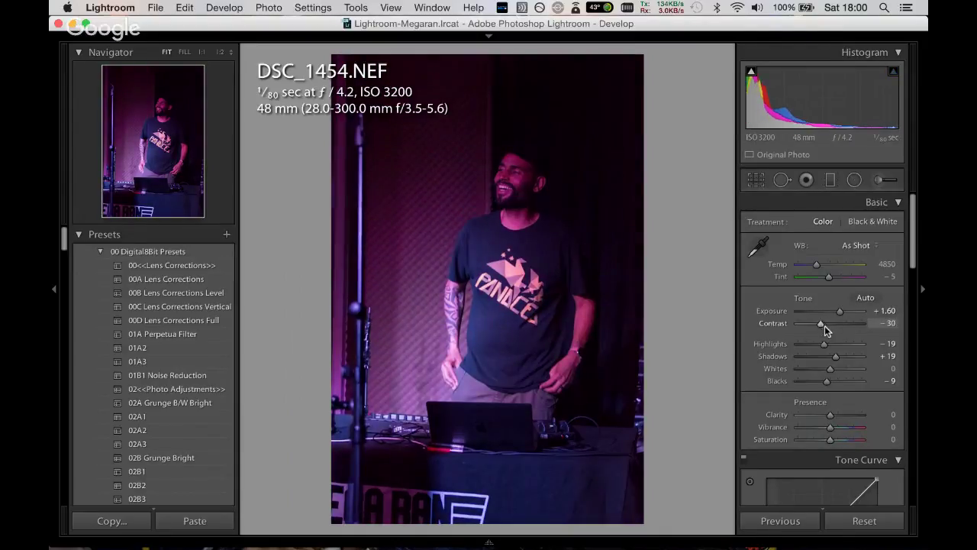
left_click_drag(830, 414, 857, 414)
left_click_drag(829, 276, 797, 279)
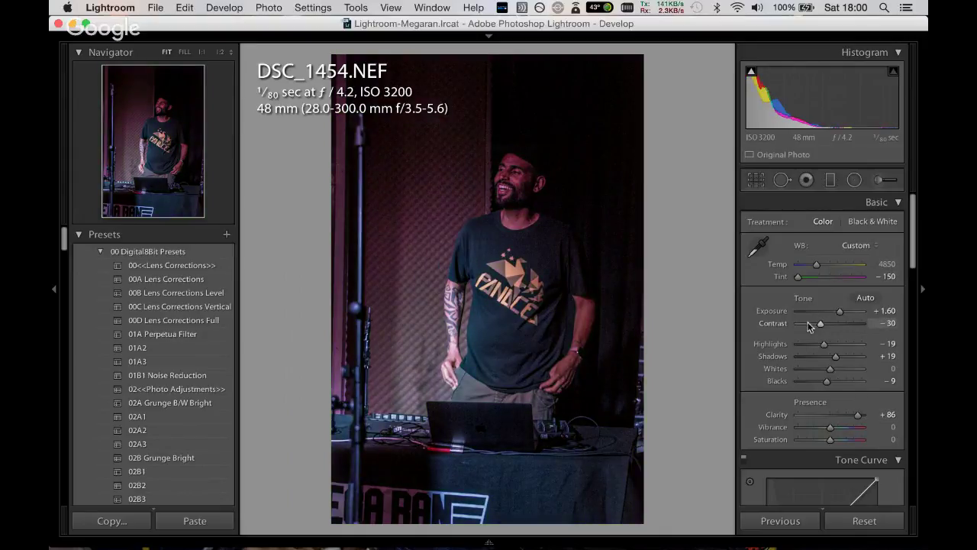
left_click(208, 377)
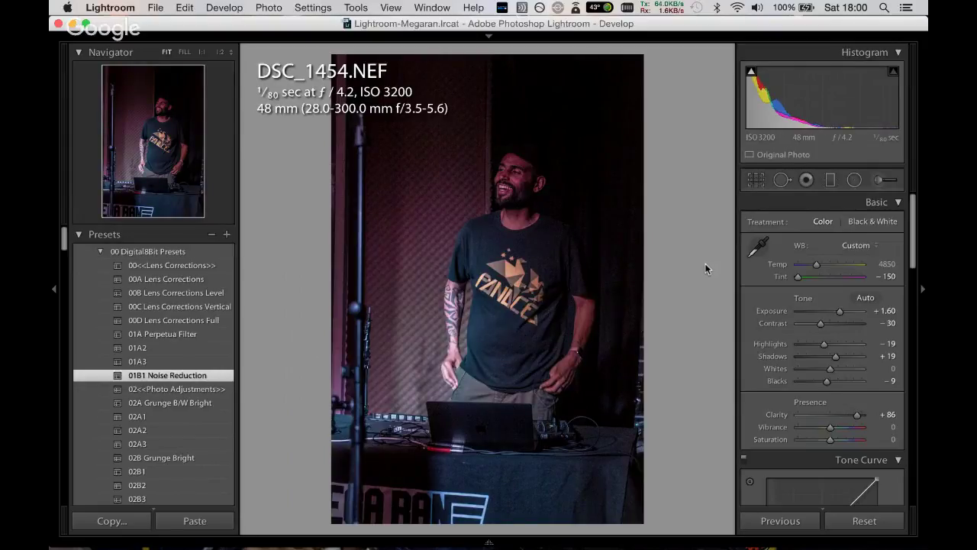
Crop DSC_1454 to a tighter 8.5 x 11 frame on all four sides, then go to DSC_1455.
left_click(756, 180)
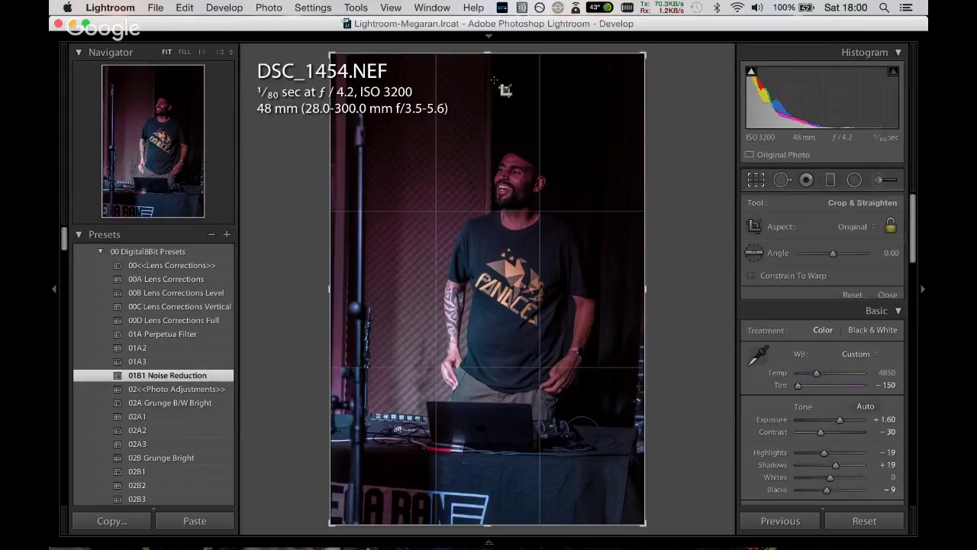
left_click_drag(487, 55, 488, 78)
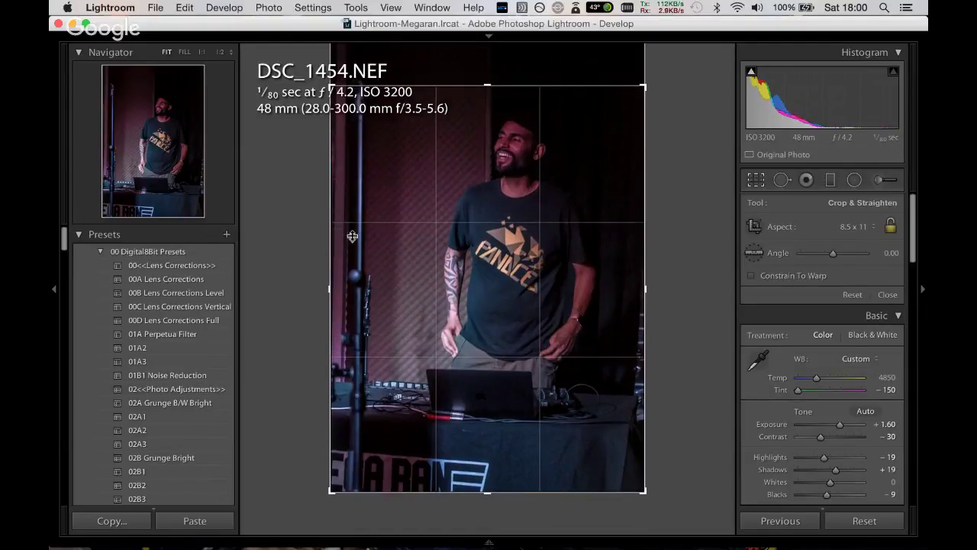
left_click_drag(330, 283, 340, 279)
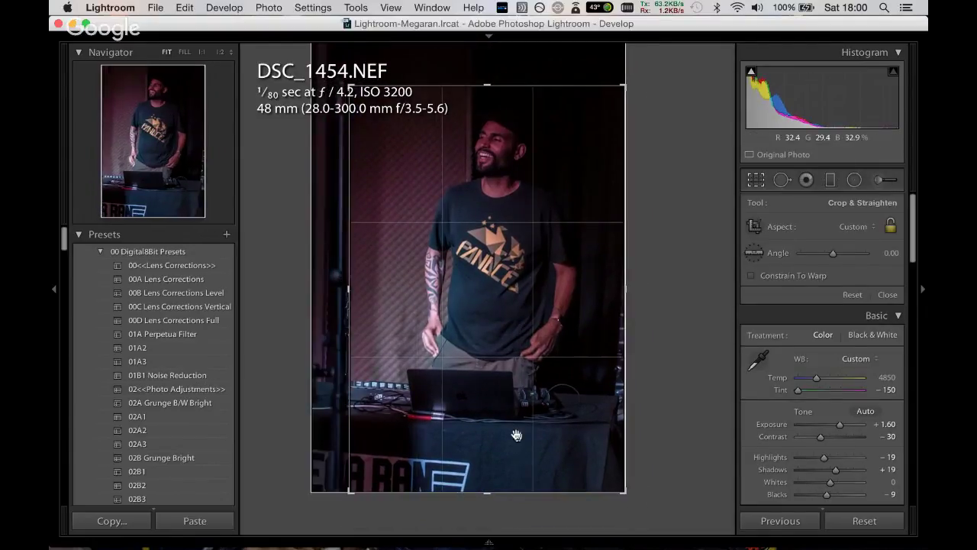
left_click_drag(504, 492, 497, 456)
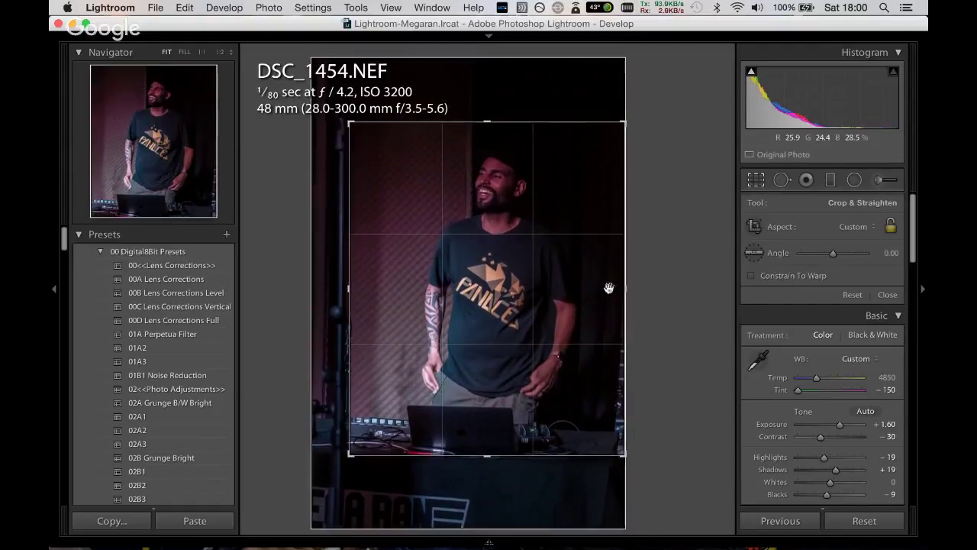
left_click_drag(625, 287, 603, 284)
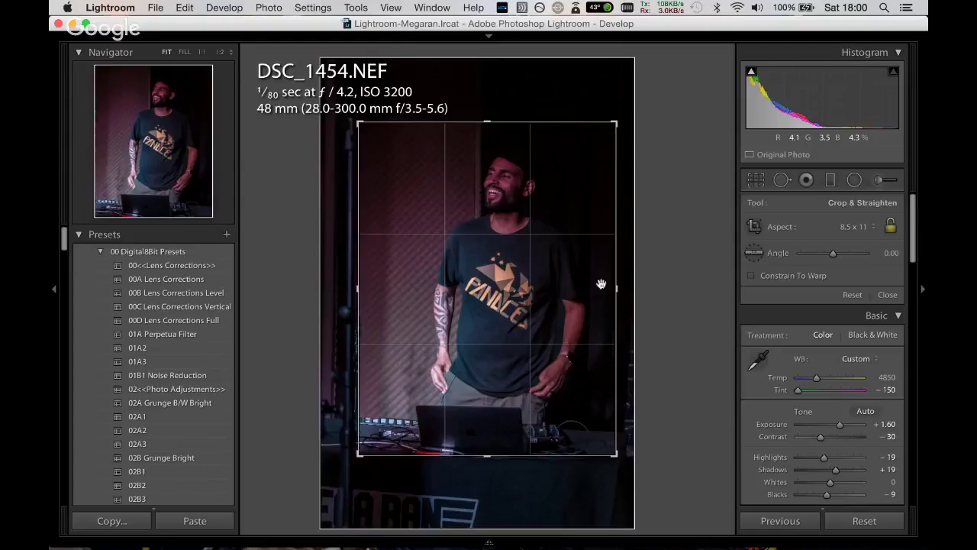
key("Return")
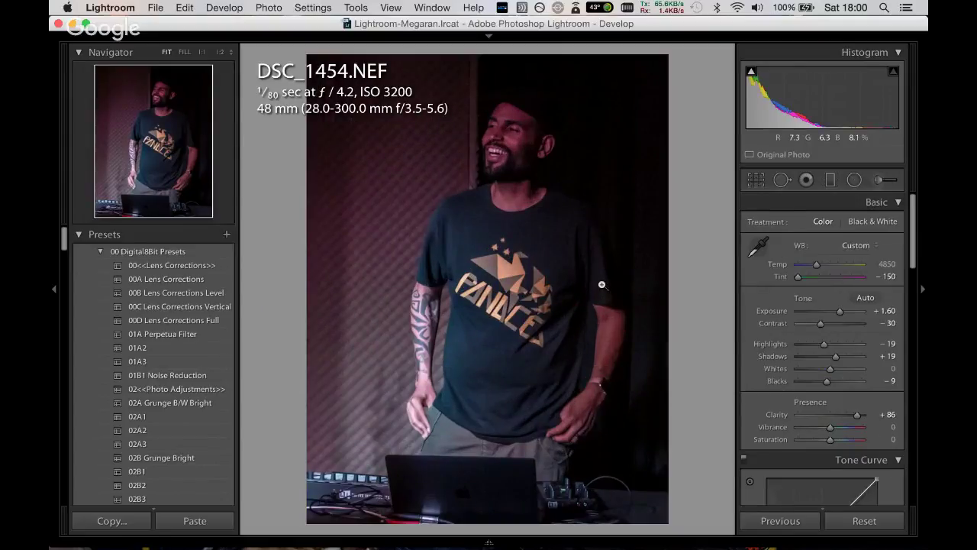
key("Right")
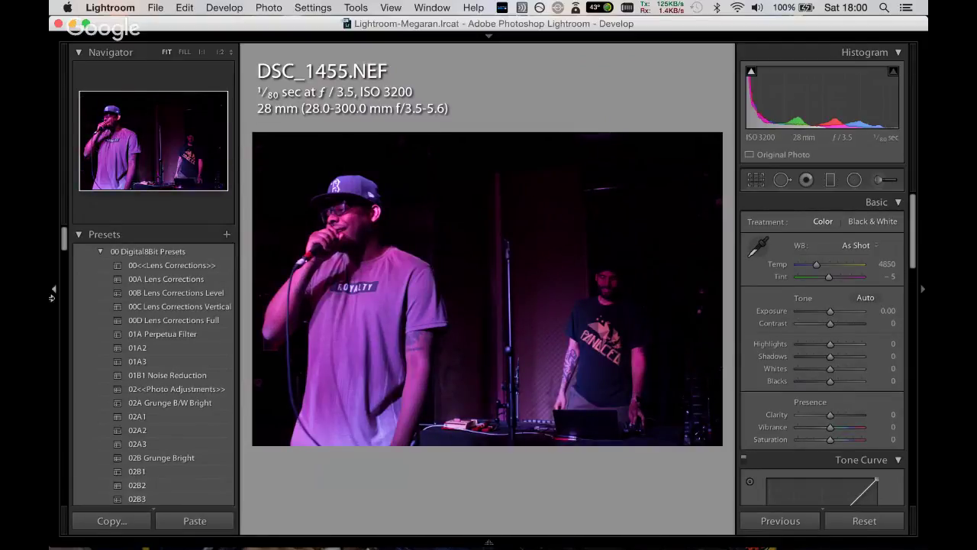
Apply preset 02H2 to DSC_1455, then set Temp 3818, Tint −150, softer clarity, Shadows +55, Blacks +72.
left_click_drag(65, 247, 66, 262)
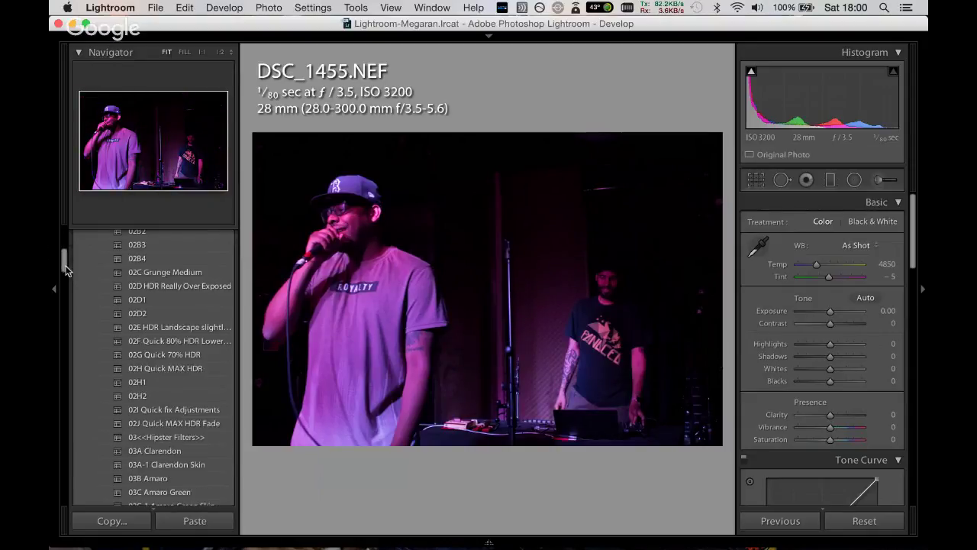
left_click(172, 379)
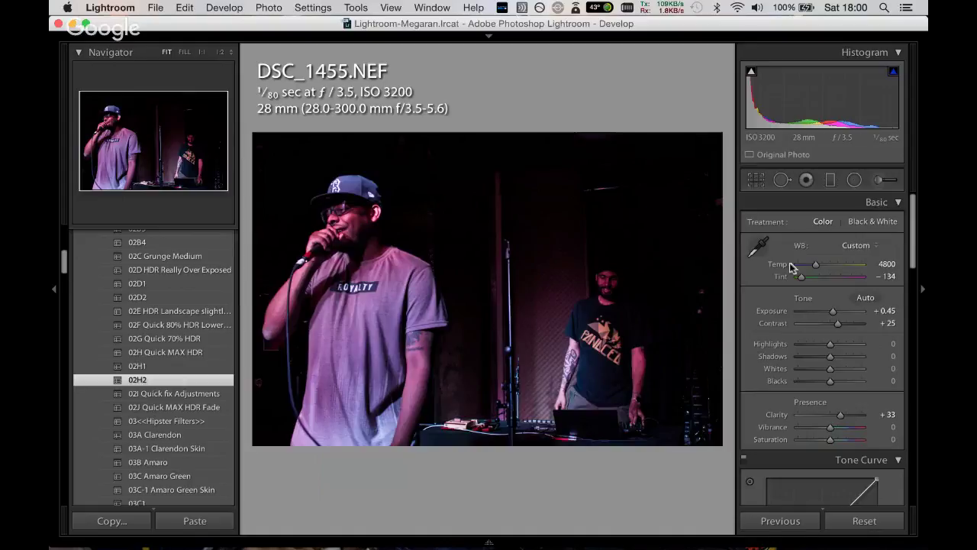
left_click_drag(801, 276, 810, 270)
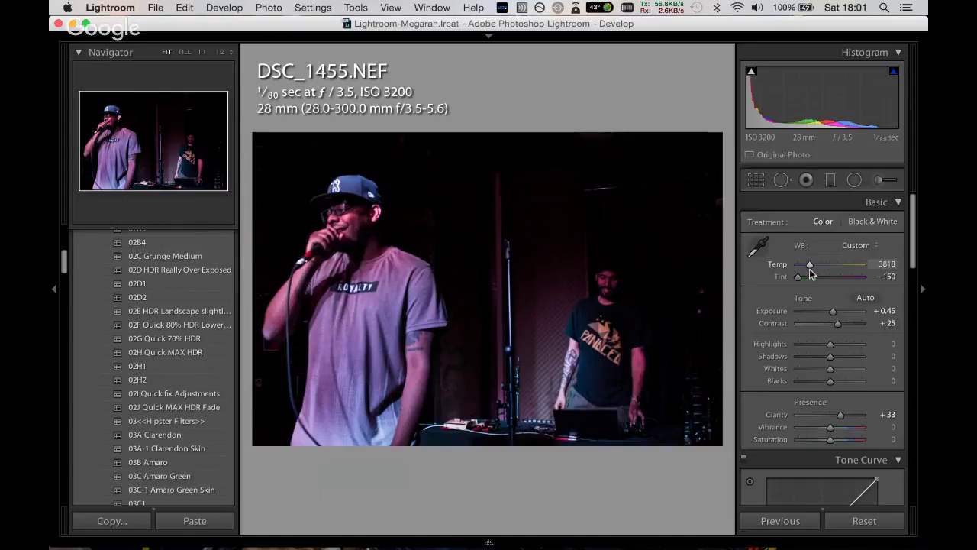
mouse_move(840, 414)
left_mouse_down()
mouse_move(855, 412)
mouse_move(829, 416)
left_mouse_up()
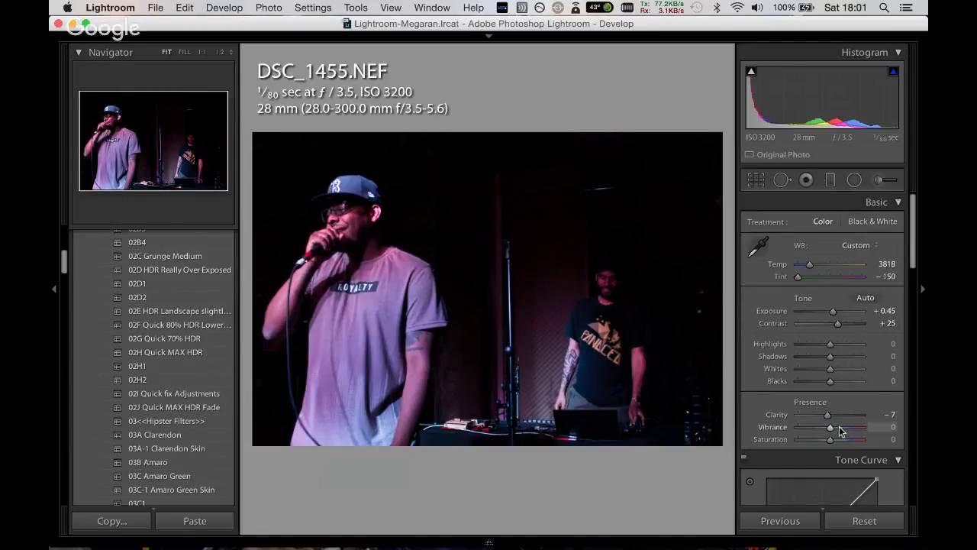
mouse_move(830, 344)
left_mouse_down()
mouse_move(849, 357)
mouse_move(826, 370)
mouse_move(854, 380)
left_mouse_up()
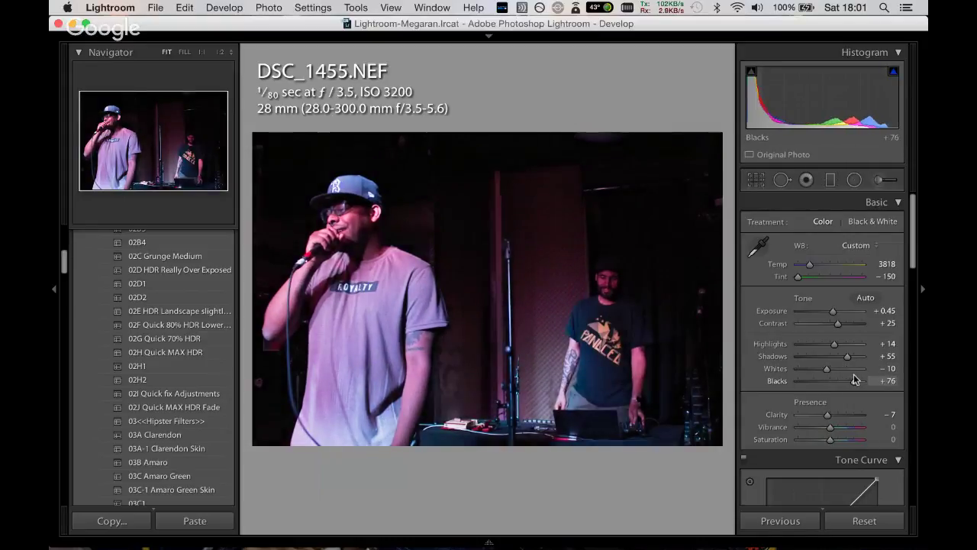
Crop in DSC_1455's right side, then move on to DSC_1459.
left_click(756, 180)
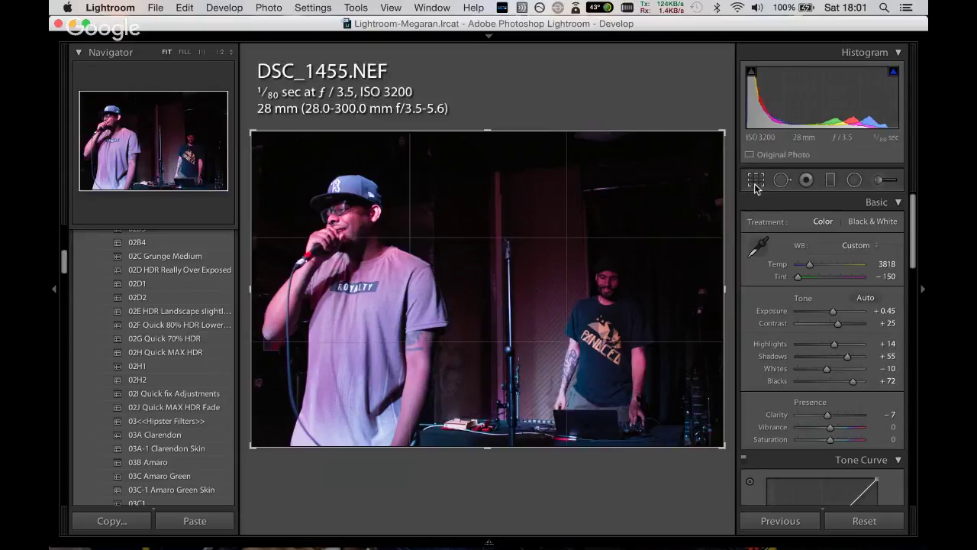
left_click_drag(726, 280, 695, 277)
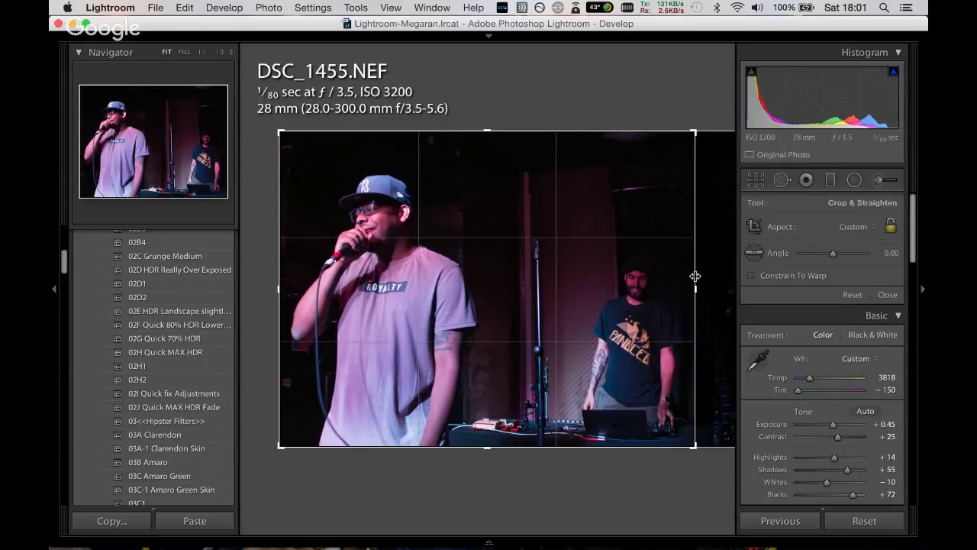
key("Return")
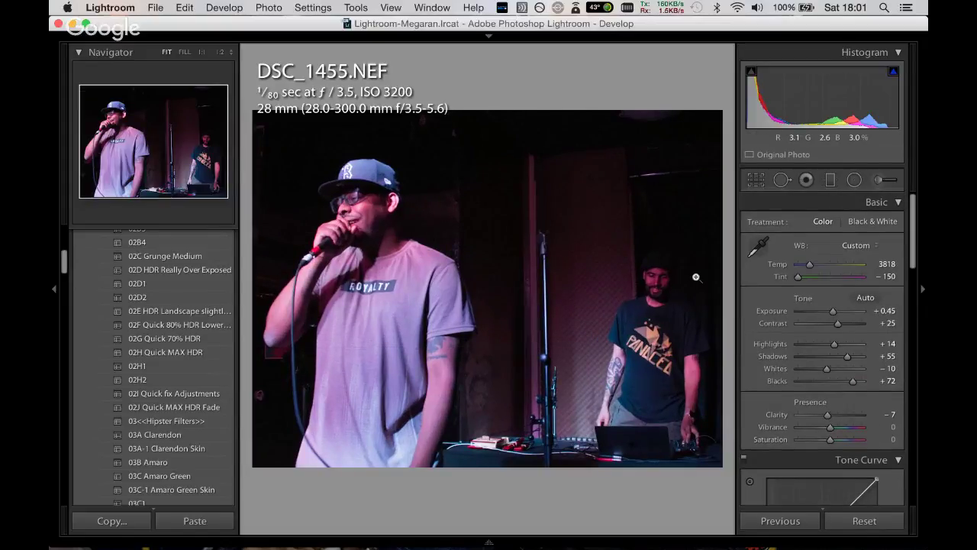
key("Right")
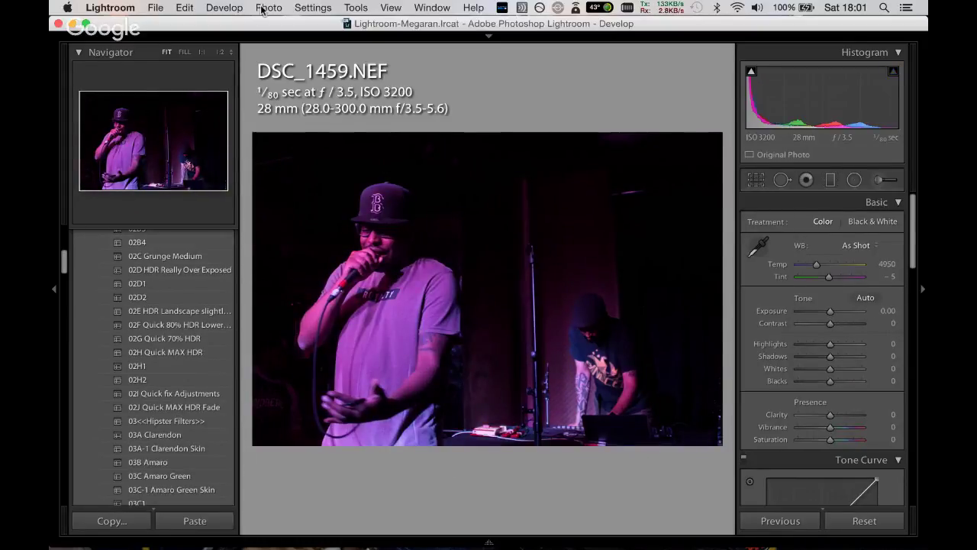
Paste DSC_1455's settings (Temp 3818, Tint −150, Exposure +0.45, Shadows +55, Blacks +72) onto DSC_1459.
key("Right")
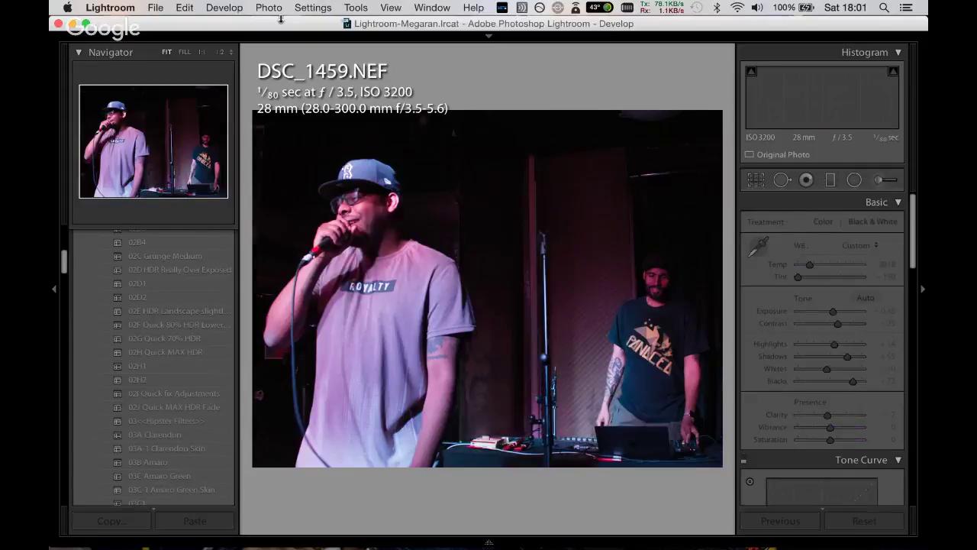
left_click(277, 7)
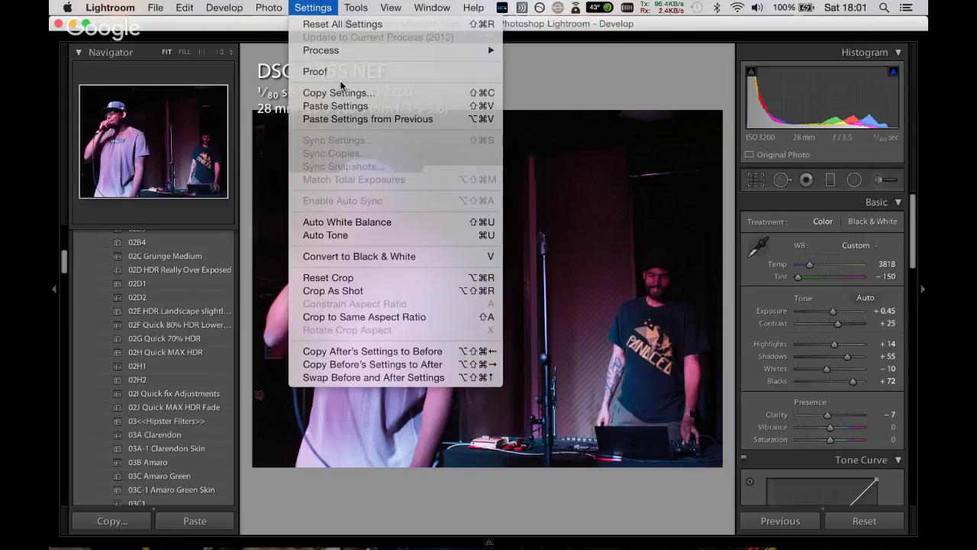
left_click(719, 306)
key("Right")
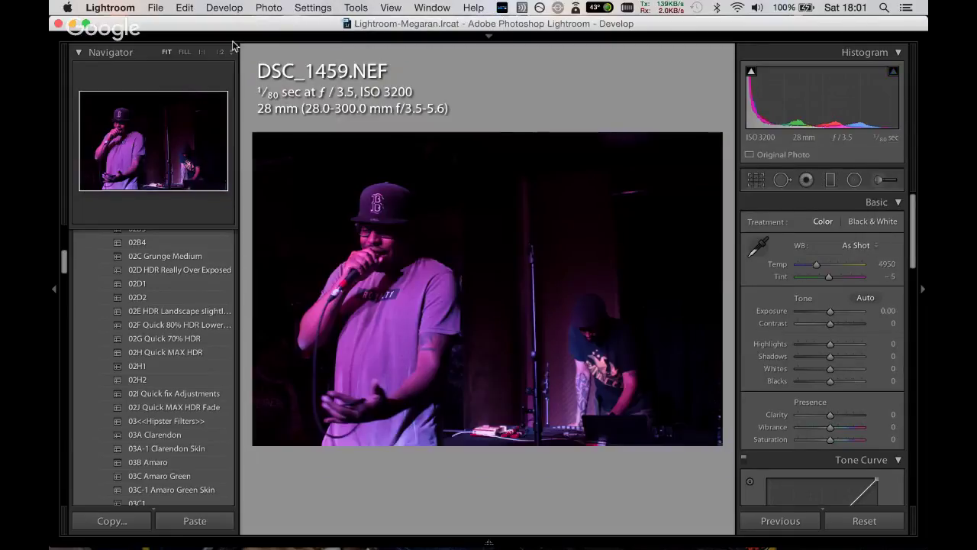
left_click(309, 8)
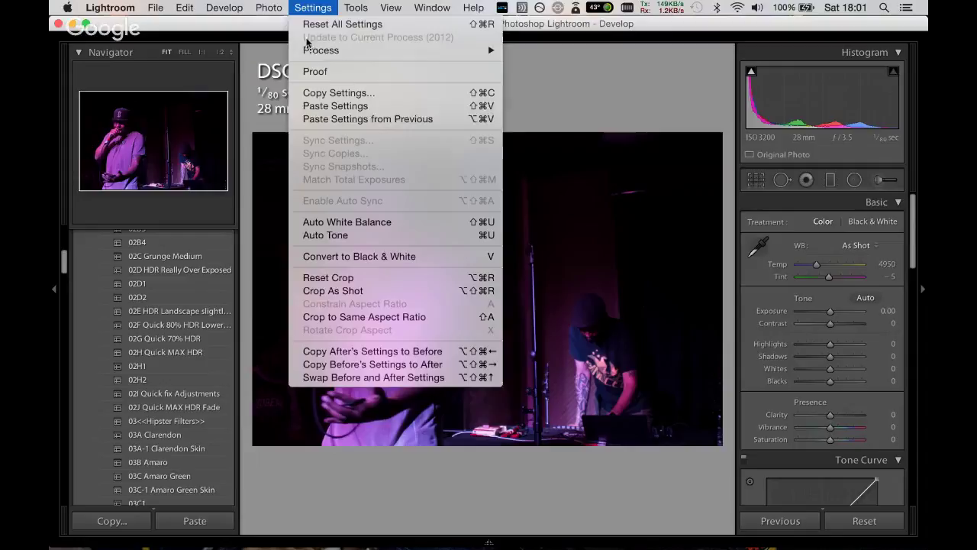
left_click(319, 103)
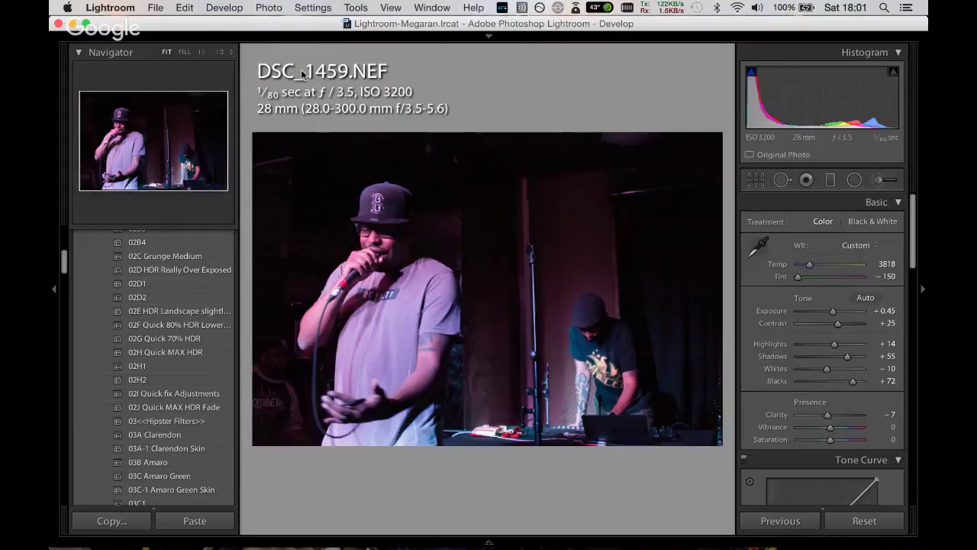
key("Left")
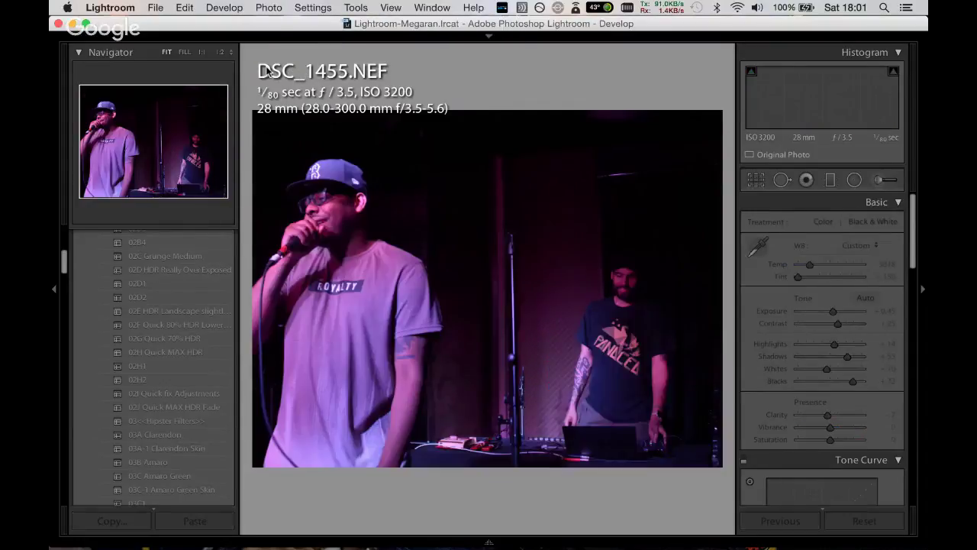
key("u")
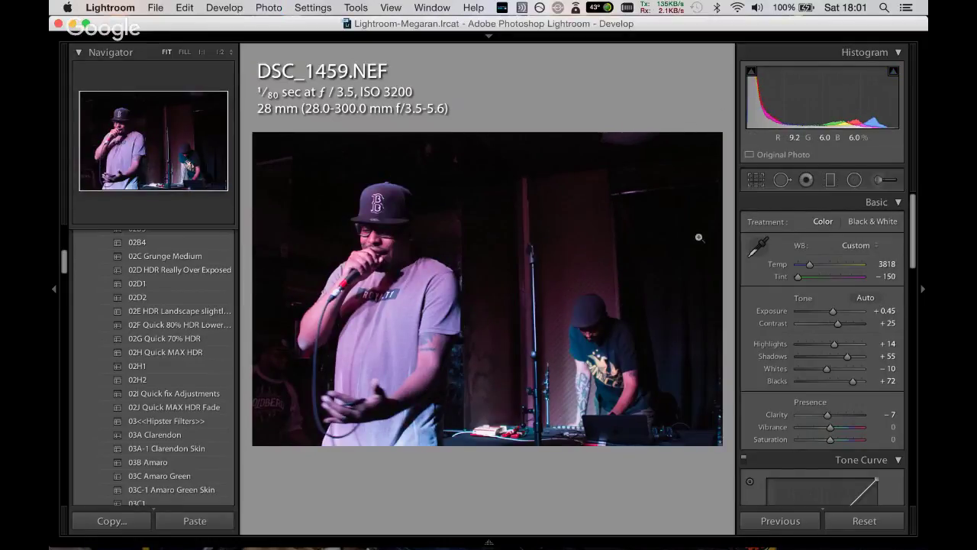
Raise Contrast to +52 and Vibrance to +37, lower Clarity, and cool the white balance.
left_click_drag(839, 323, 849, 324)
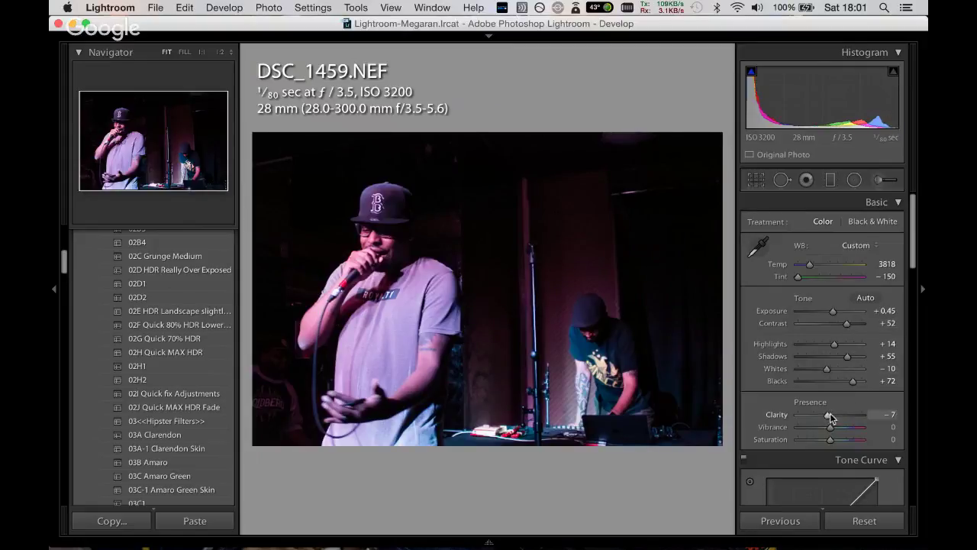
mouse_move(830, 417)
left_mouse_down()
mouse_move(840, 415)
mouse_move(815, 419)
left_mouse_up()
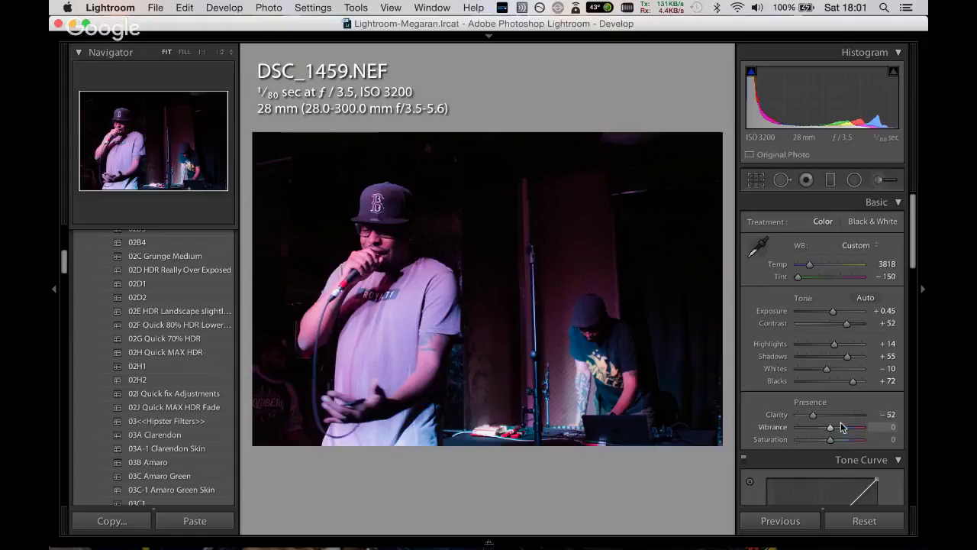
left_click_drag(830, 426, 842, 429)
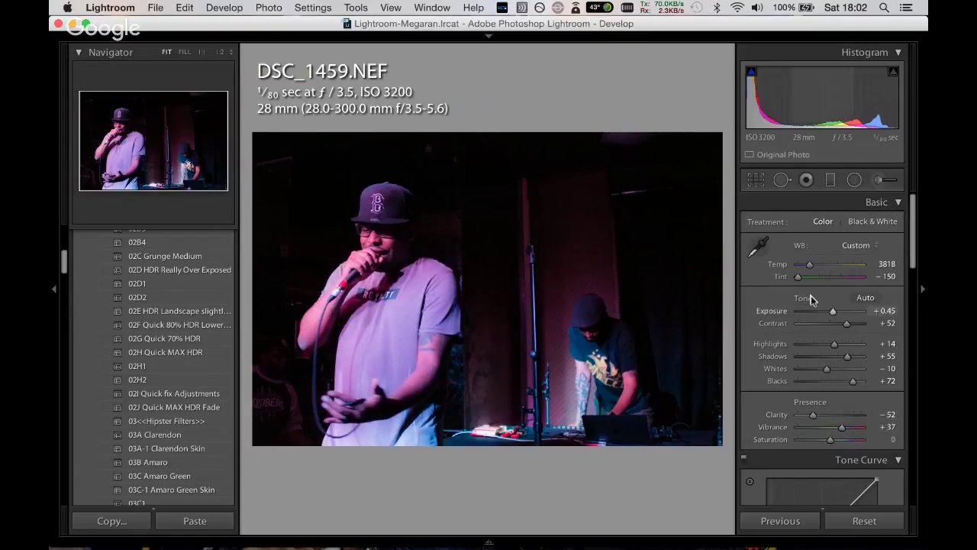
left_click_drag(809, 264, 806, 267)
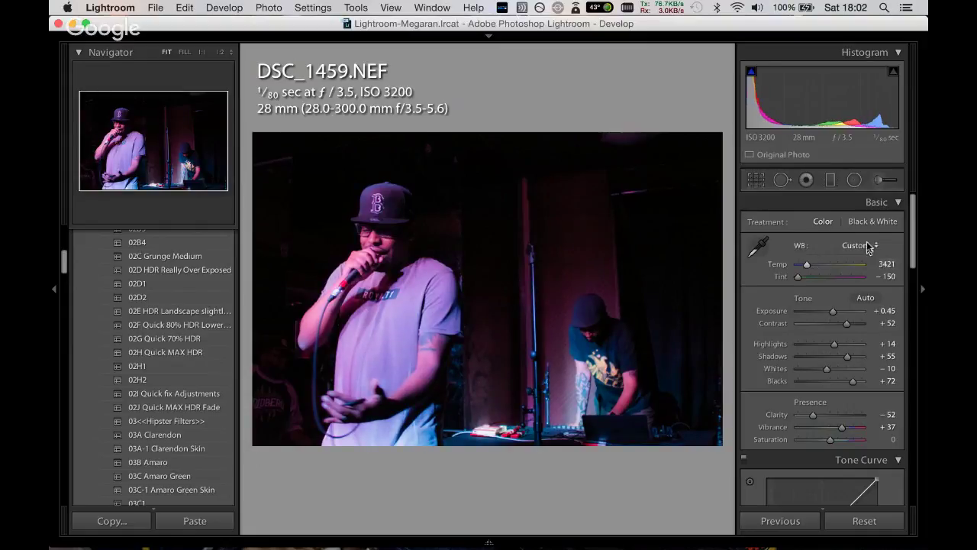
Split-tone highlights hue 109/sat 33 and shadows hue 146/sat 23, and raise Saturation to +8.
left_click_drag(912, 245, 927, 376)
scroll(824, 343, "up", 1)
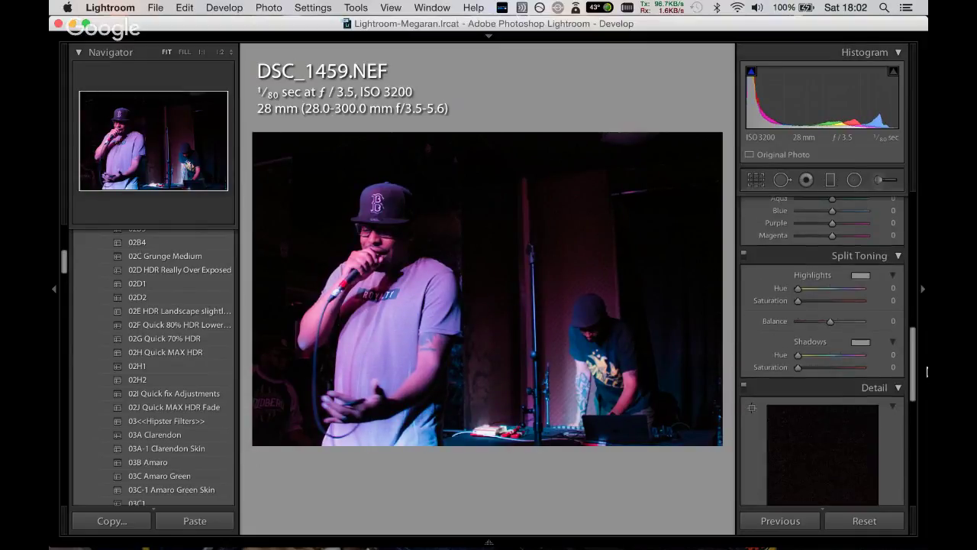
mouse_move(798, 296)
left_mouse_down()
mouse_move(819, 309)
mouse_move(825, 297)
mouse_move(817, 297)
left_mouse_up()
left_click_drag(799, 364, 835, 364)
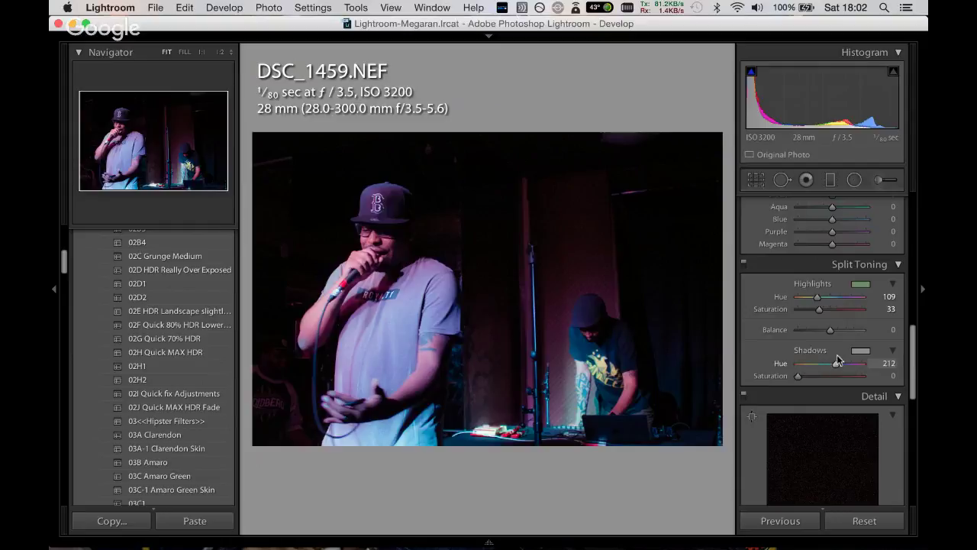
left_click(814, 376)
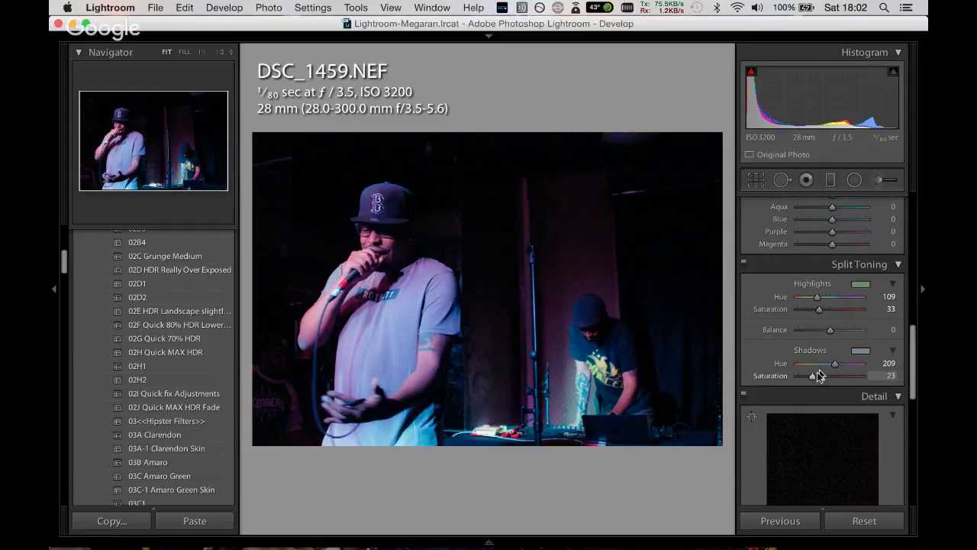
mouse_move(835, 364)
left_mouse_down()
mouse_move(846, 364)
mouse_move(824, 368)
left_mouse_up()
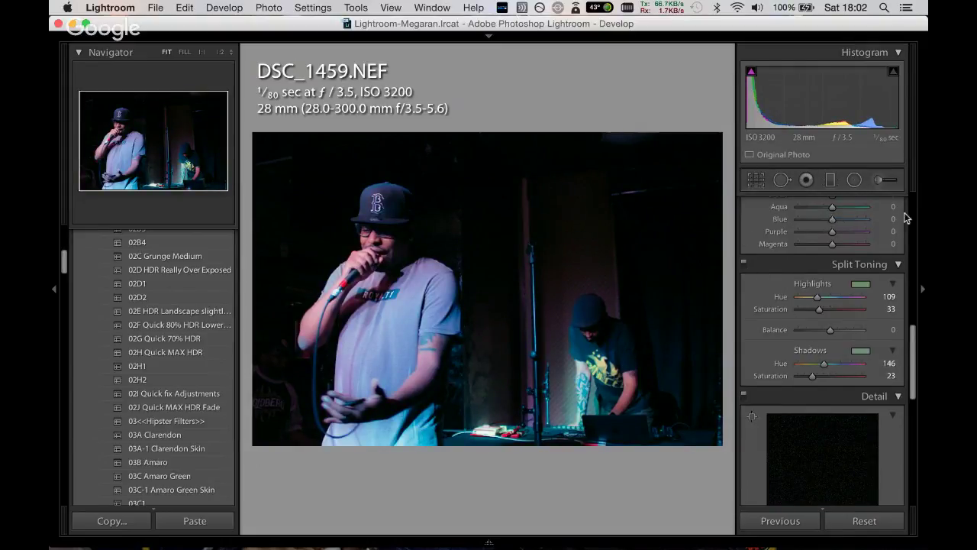
scroll(903, 221, "up", 5)
scroll(904, 221, "up", 5)
scroll(901, 249, "up", 3)
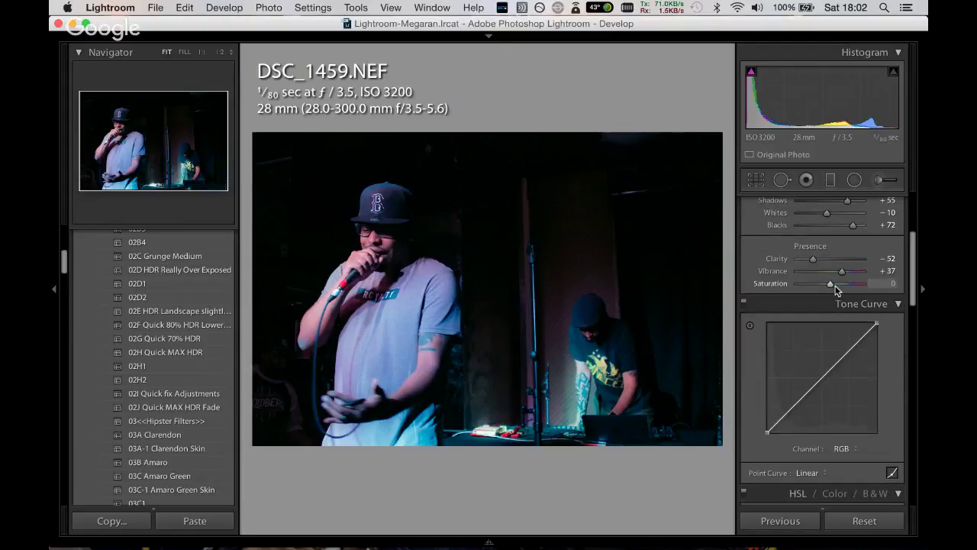
left_click_drag(830, 284, 836, 284)
left_click(879, 180)
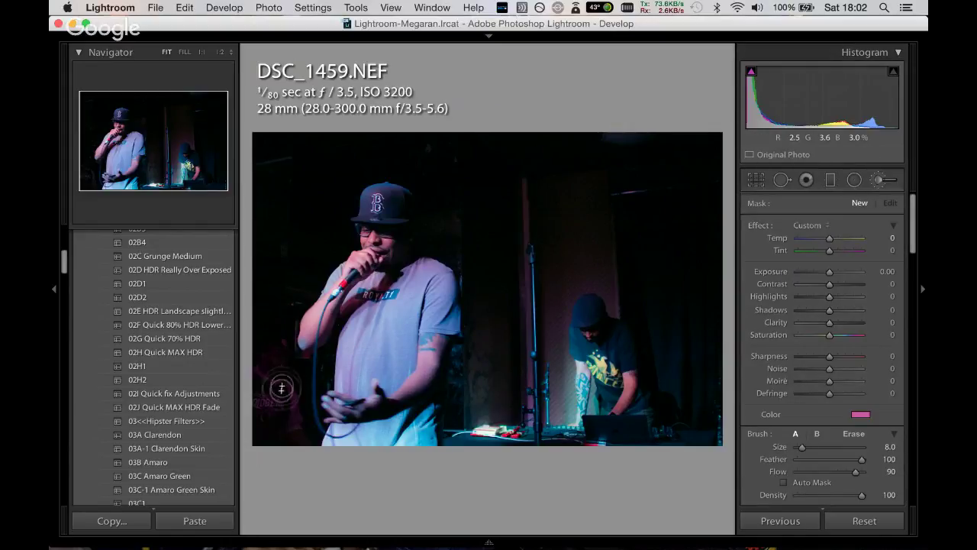
Brush a local adjustment on DSC_1459 with Contrast 53 and Shadows −93, erasing parts of the mask.
left_click(273, 330)
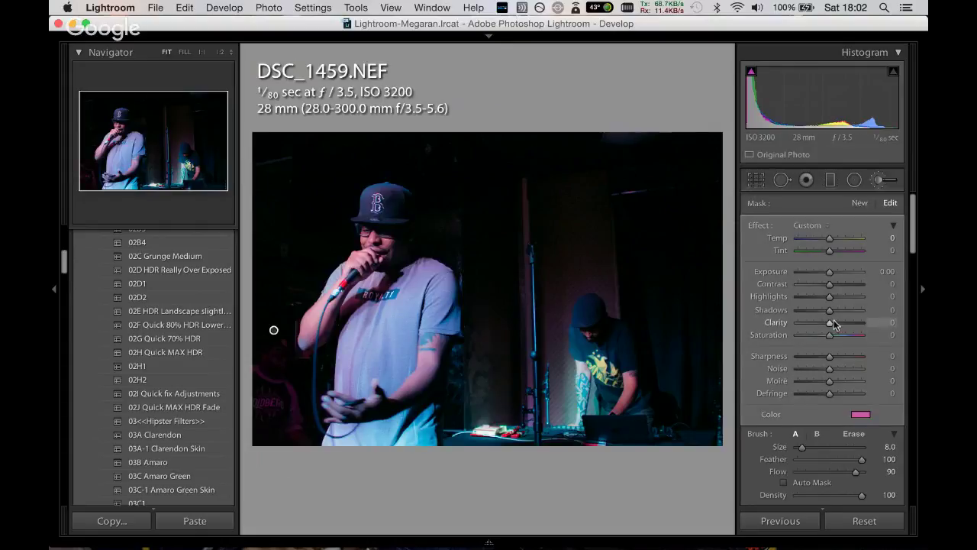
left_click_drag(830, 310, 800, 318)
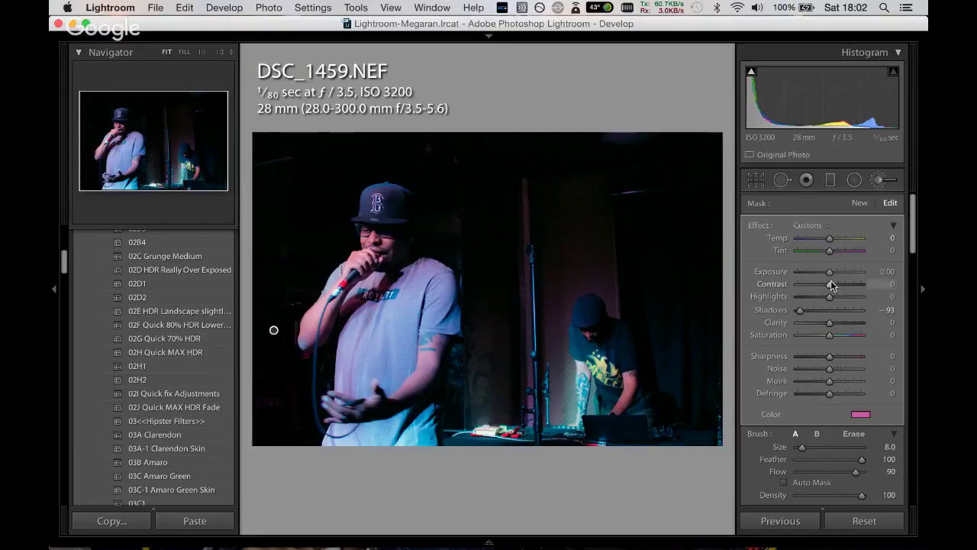
mouse_move(829, 283)
left_mouse_down()
mouse_move(819, 287)
mouse_move(845, 284)
left_mouse_up()
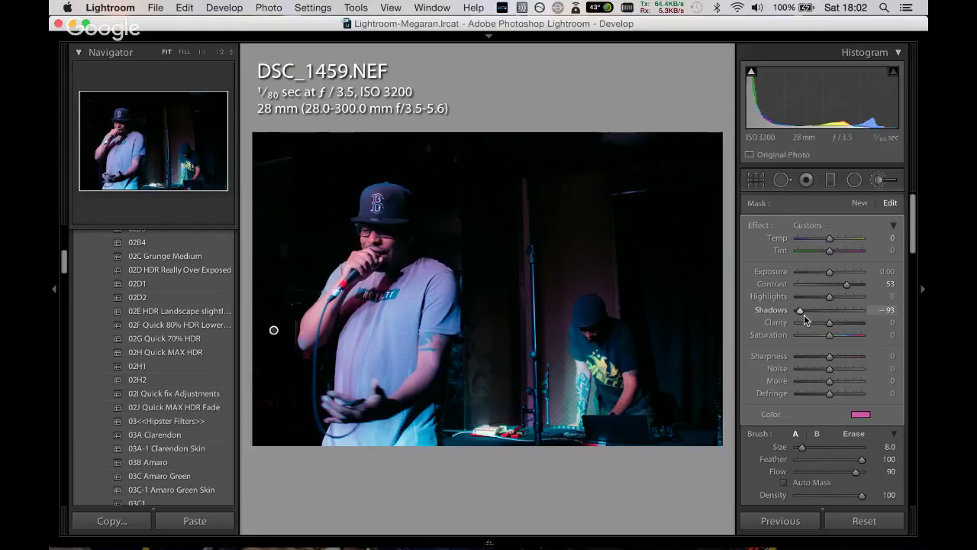
key("alt")
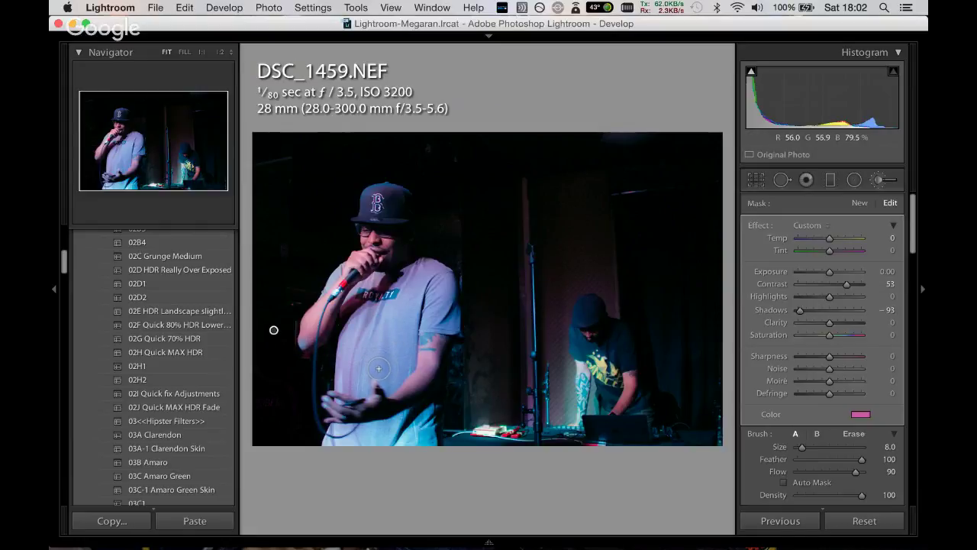
key("alt")
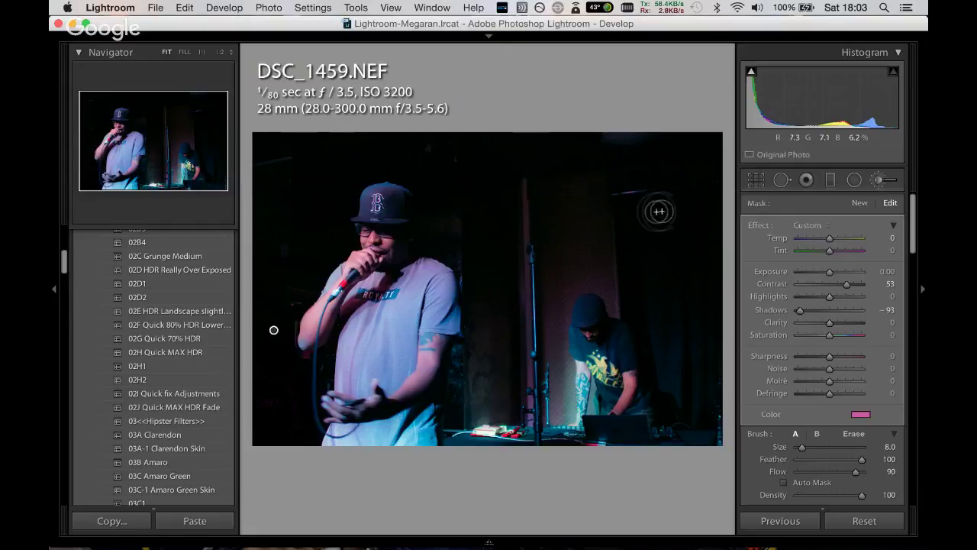
Reset the adjustment brush settings, close its colour picker, and exit the brush.
left_click(863, 414)
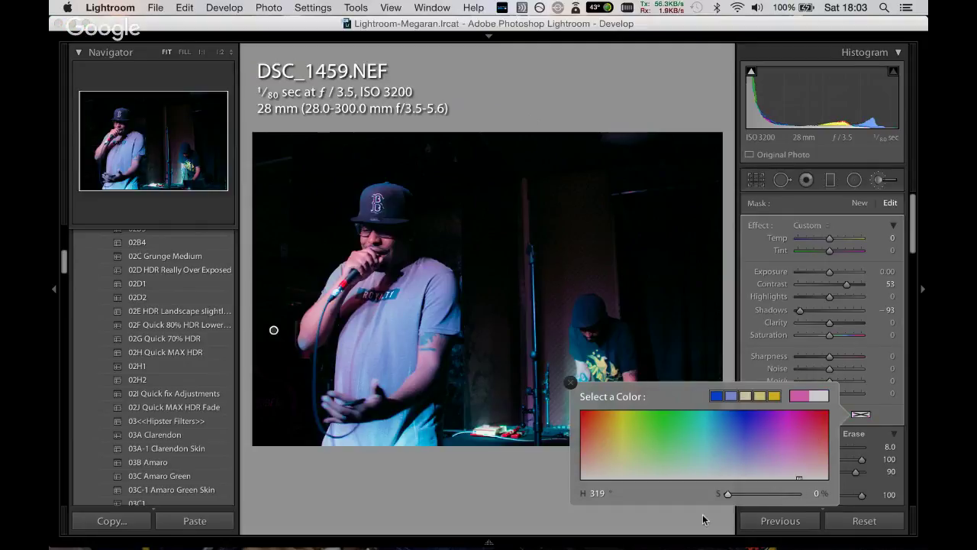
left_click(879, 185)
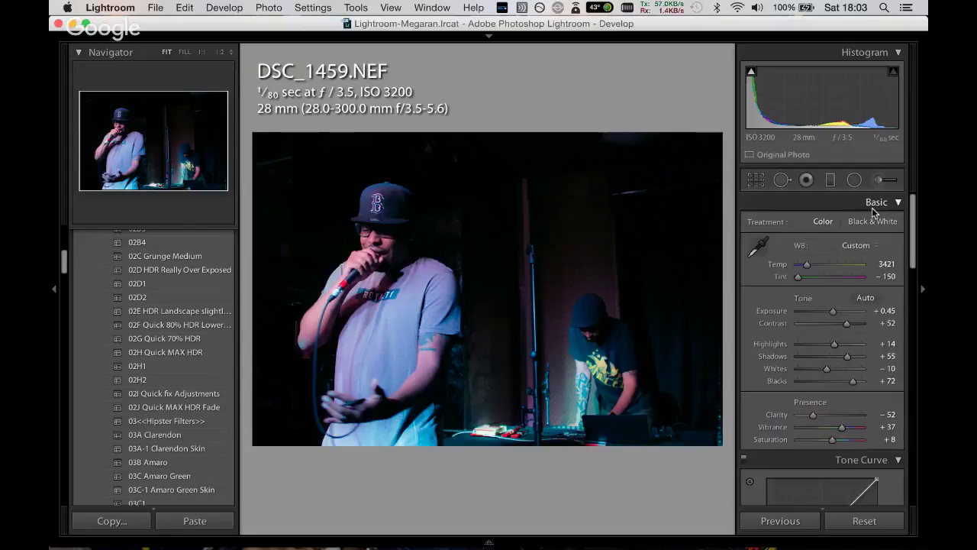
left_click(879, 180)
left_click(860, 414)
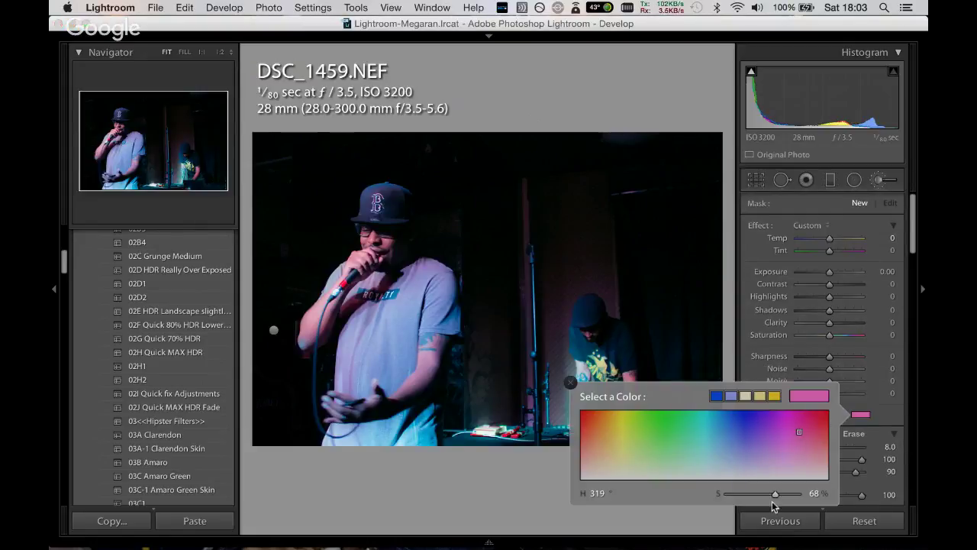
left_click(878, 181)
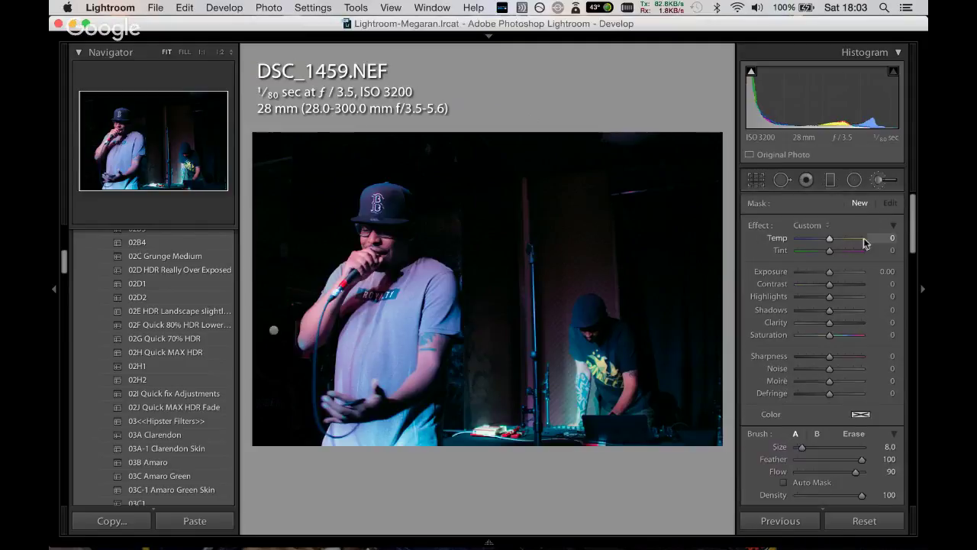
Exit the adjustment brush and copy DSC_1459's develop settings.
key("k")
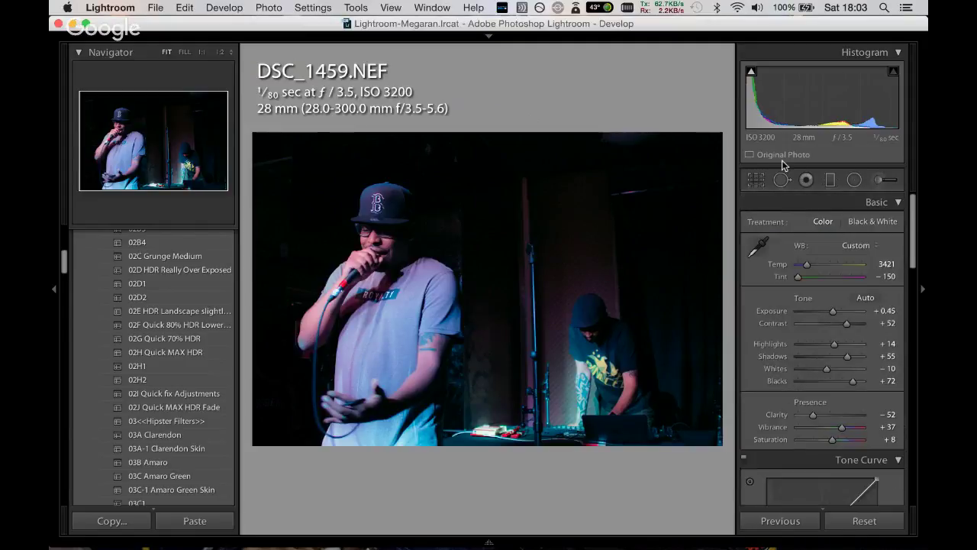
key("Right")
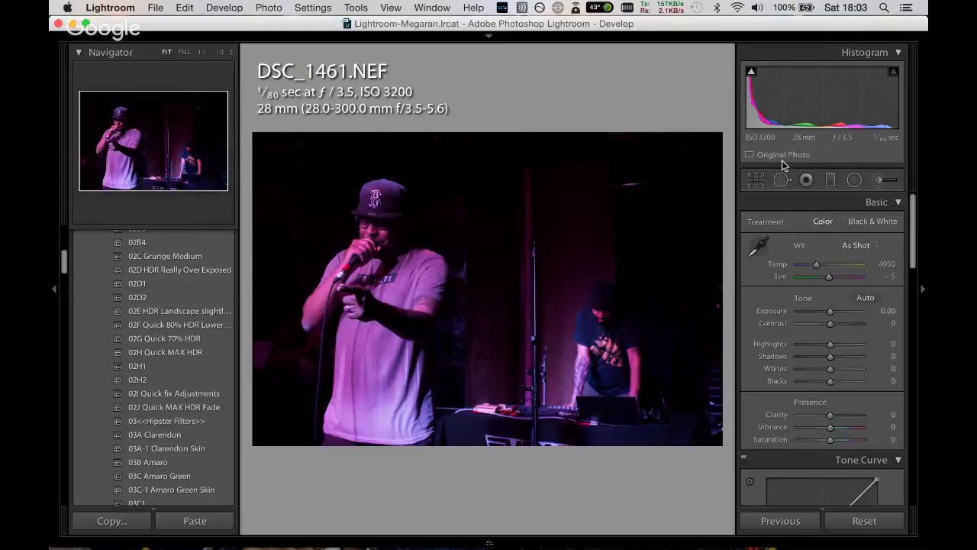
key("Left")
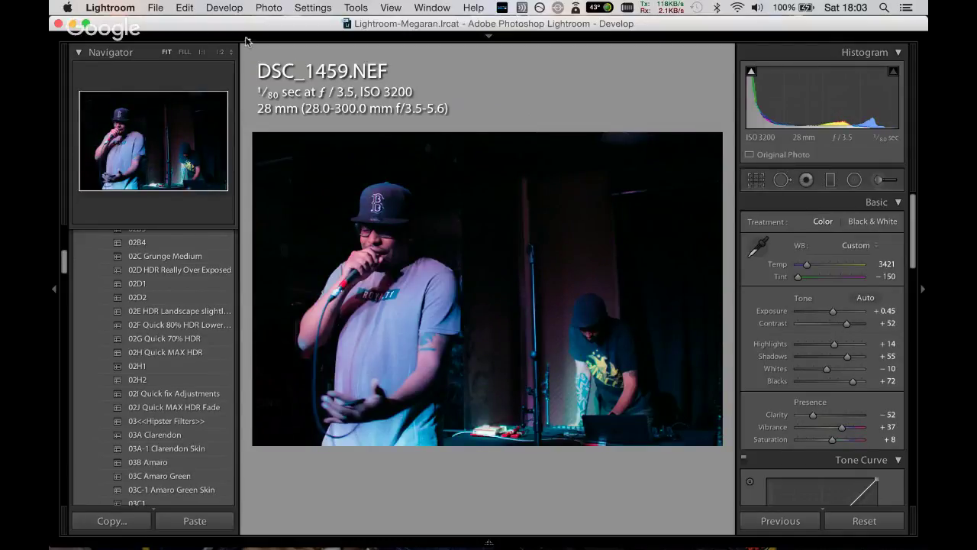
left_click(269, 8)
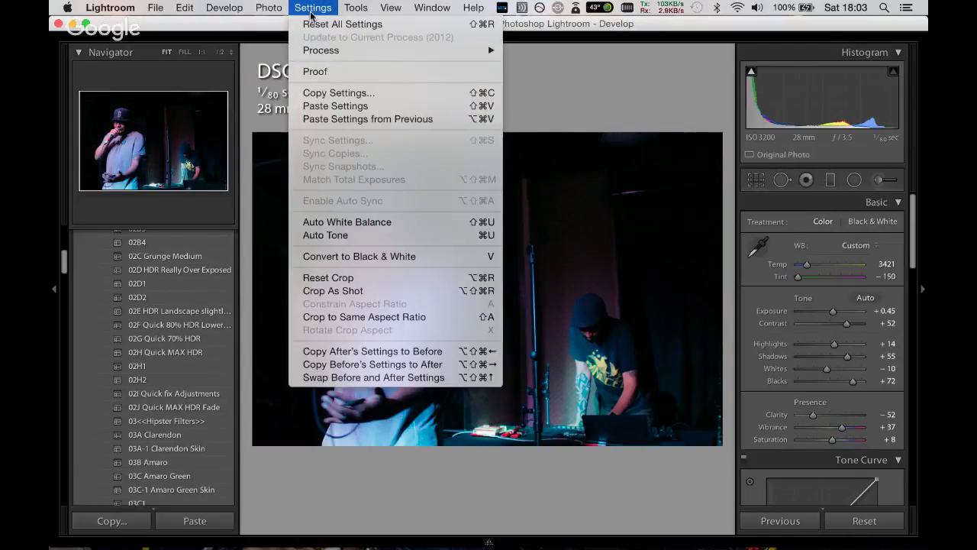
left_click(329, 93)
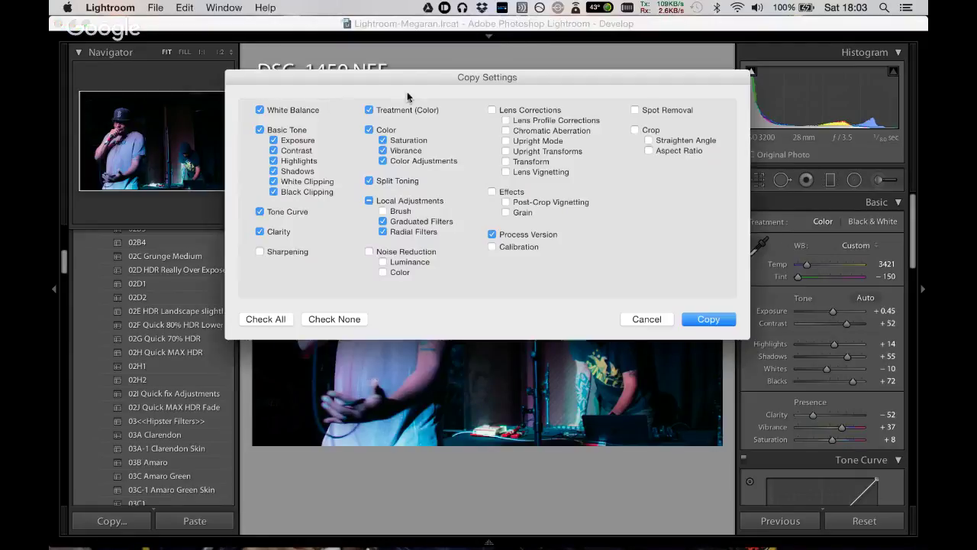
key("Return")
Paste the copied settings onto DSC_1461, then advance to DSC_1463.
key("Right")
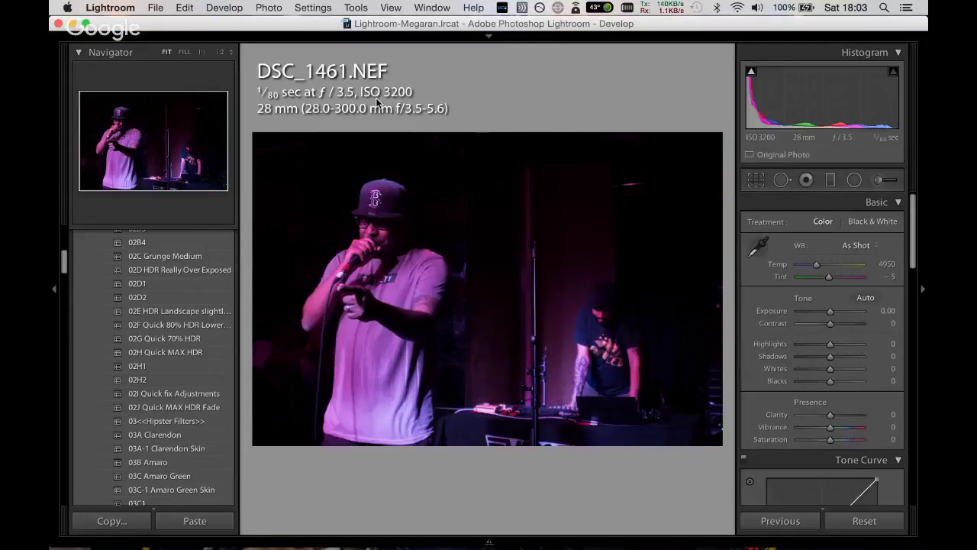
key("super+shift+v")
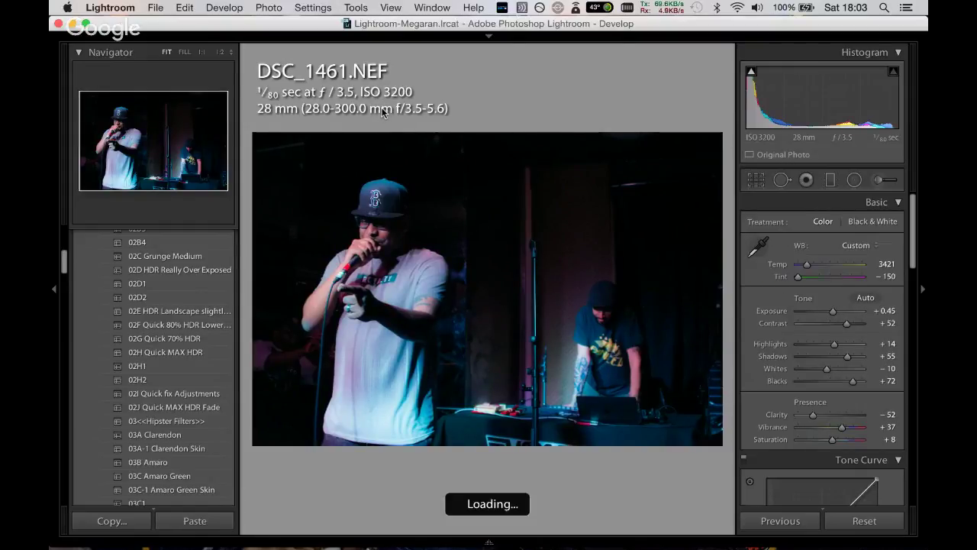
key("Right")
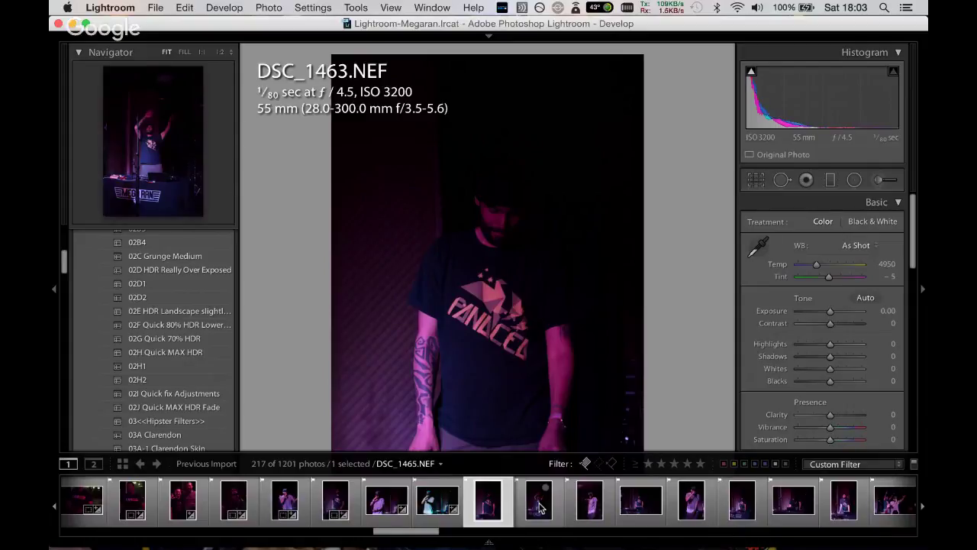
Unflag the photo, paste the copied settings onto DSC_1465 and set Exposure +1.25.
key("u")
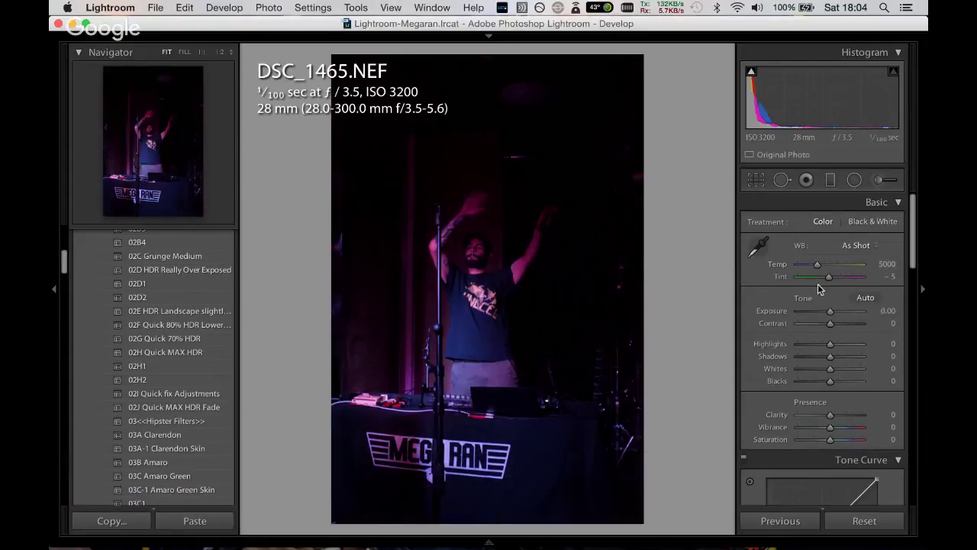
key("super+shift+v")
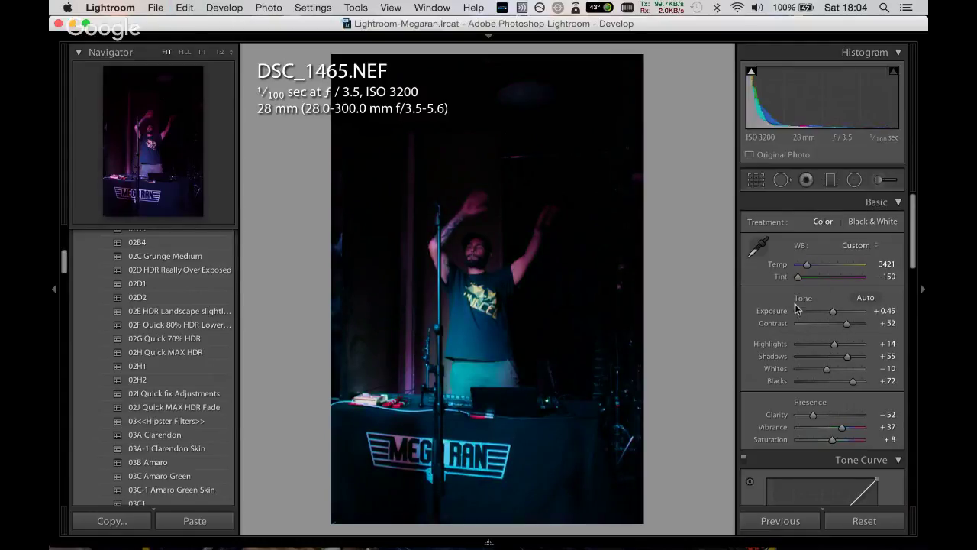
left_click_drag(833, 311, 839, 311)
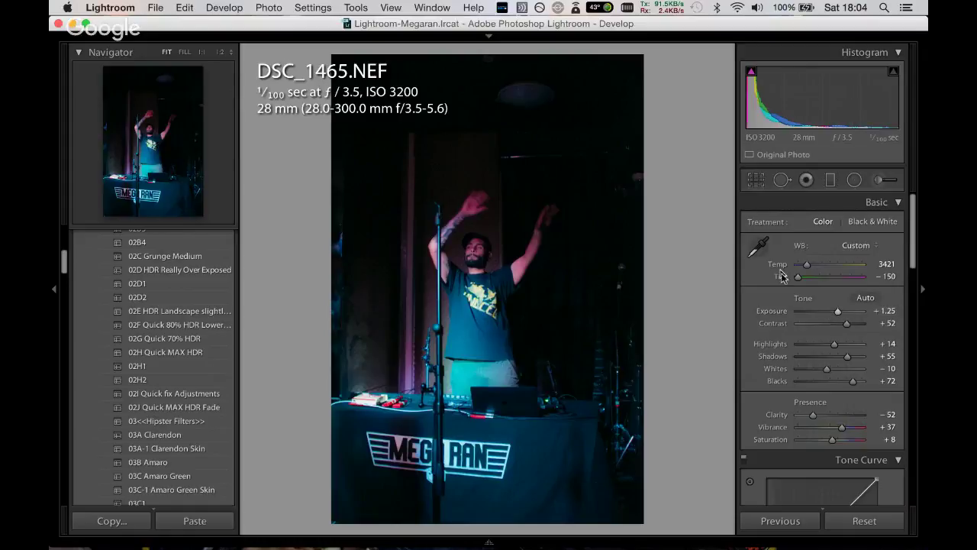
Crop DSC_1465 to a 1x1 square, apply preset 01B1 Noise Reduction, and advance to DSC_1470.
left_click(756, 181)
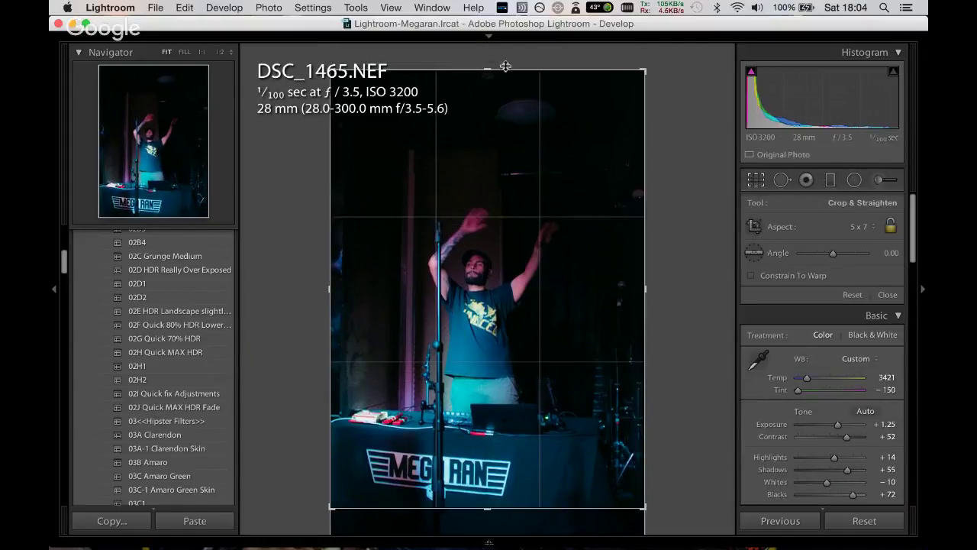
mouse_move(488, 70)
left_mouse_down()
mouse_move(498, 126)
mouse_move(495, 120)
left_mouse_up()
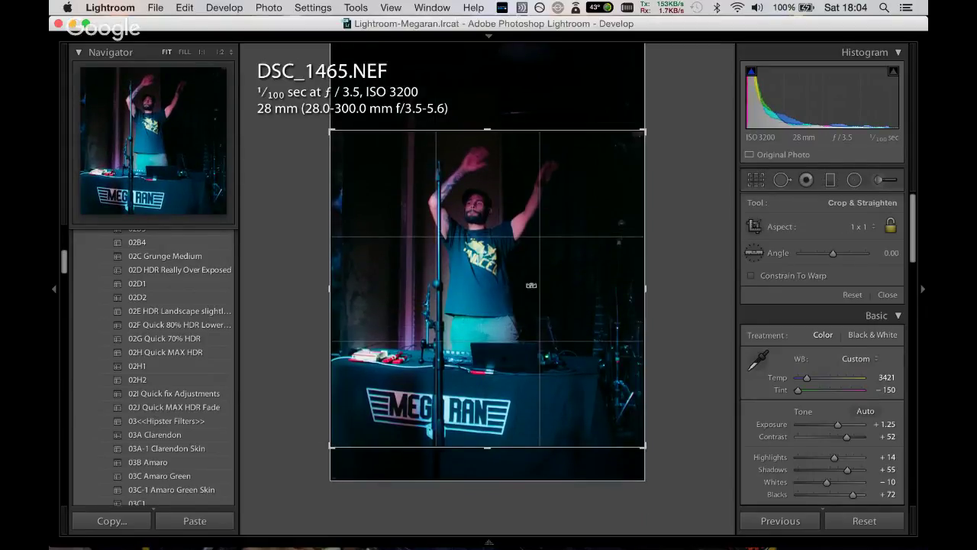
key("Return")
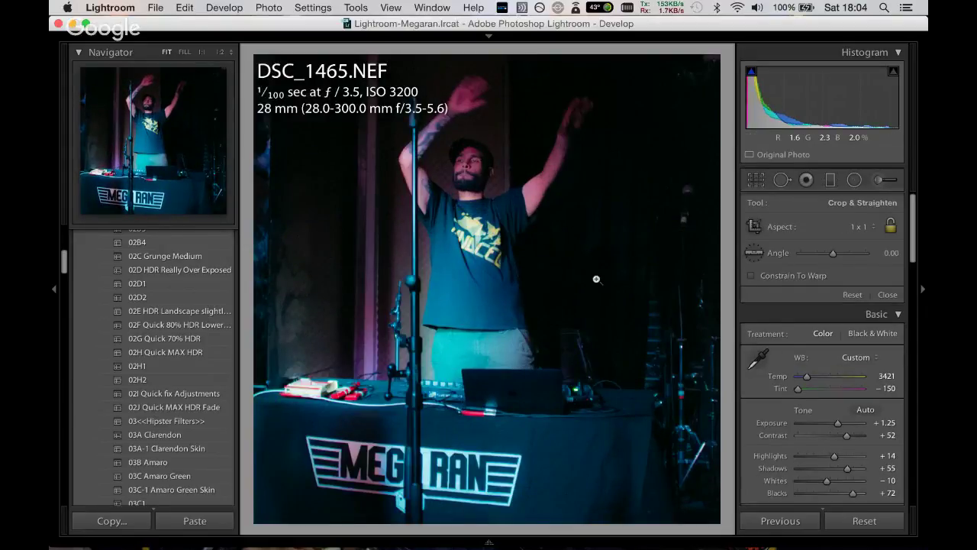
scroll(191, 343, "up", 5)
scroll(191, 343, "up", 5)
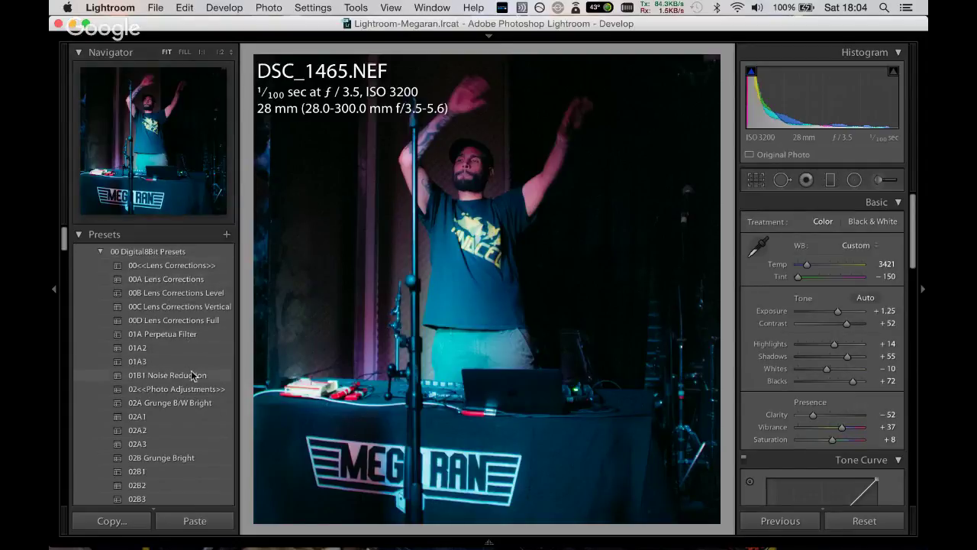
left_click(194, 376)
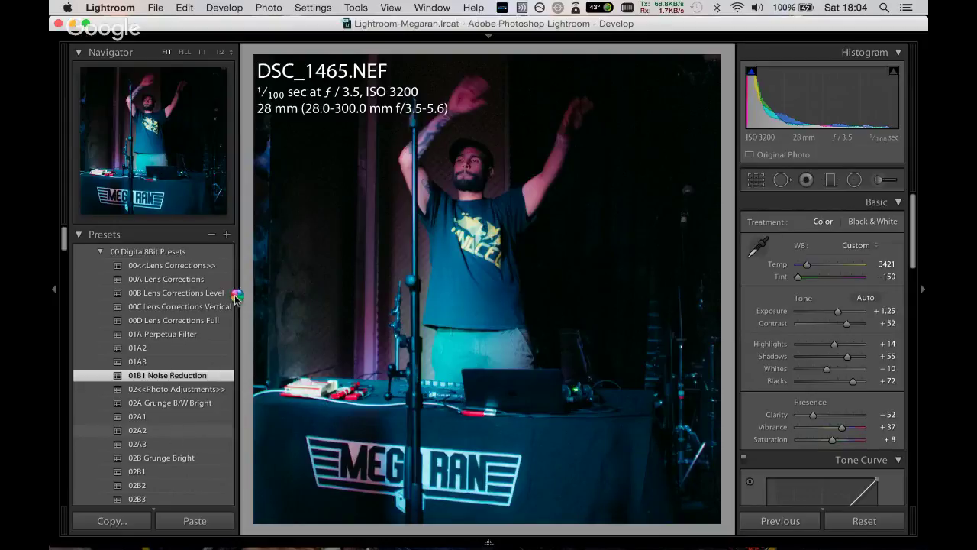
key("Right")
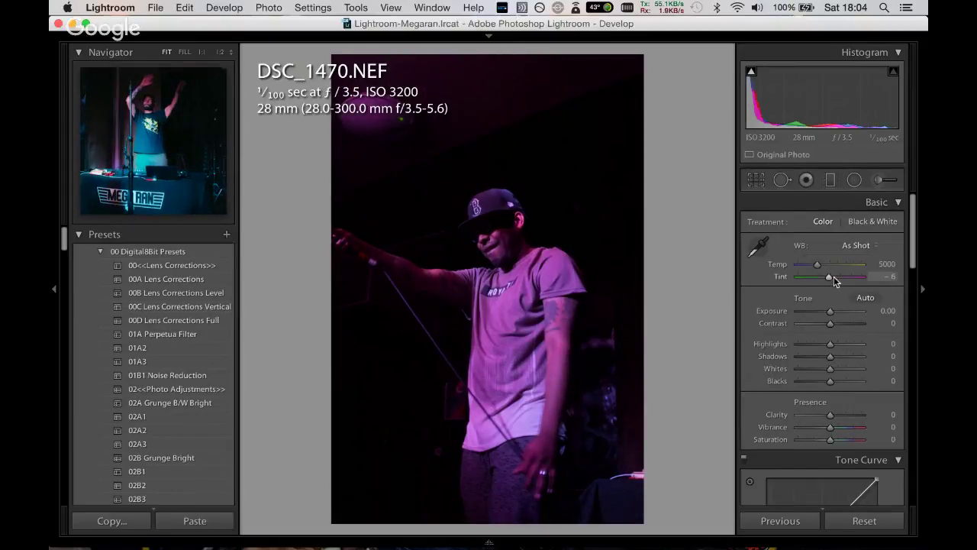
Set Tint to -150 on DSC_1470, trim its top, and raise Clarity and Contrast.
left_click_drag(833, 279, 754, 292)
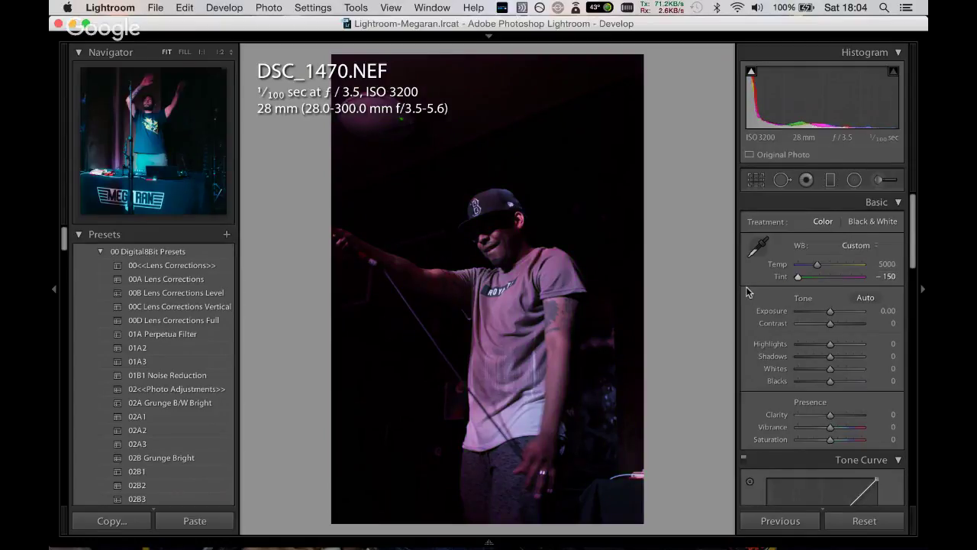
left_click(755, 180)
left_click_drag(497, 46, 497, 99)
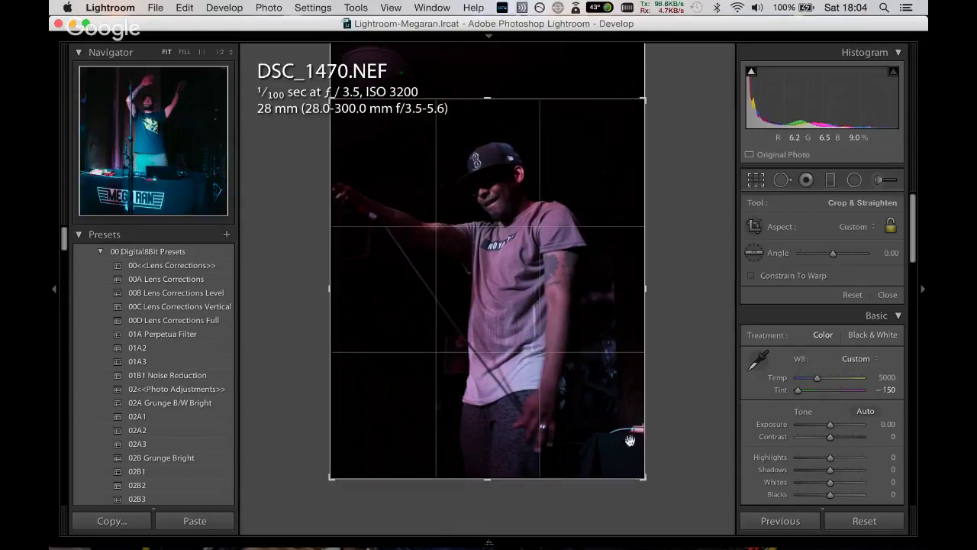
left_click(763, 187)
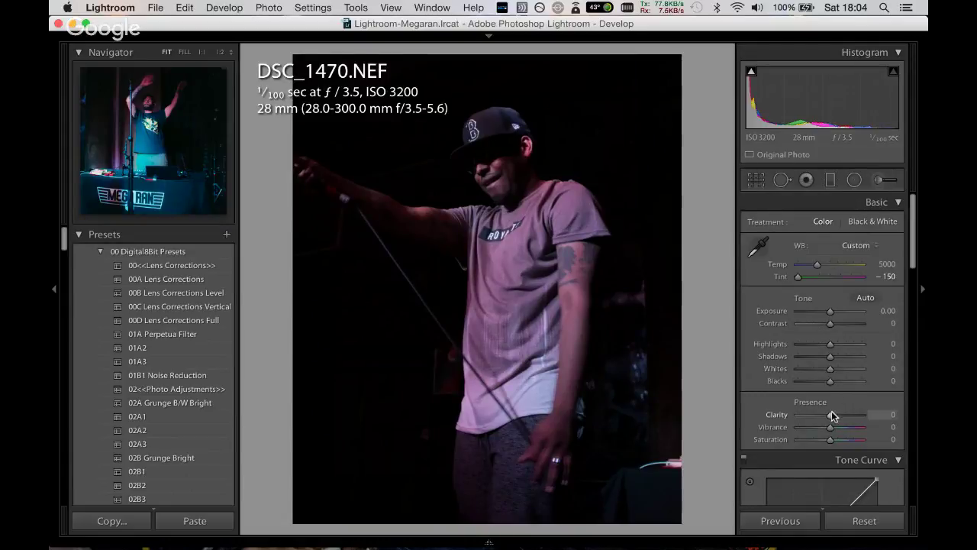
mouse_move(832, 413)
left_mouse_down()
mouse_move(845, 409)
mouse_move(836, 414)
left_mouse_up()
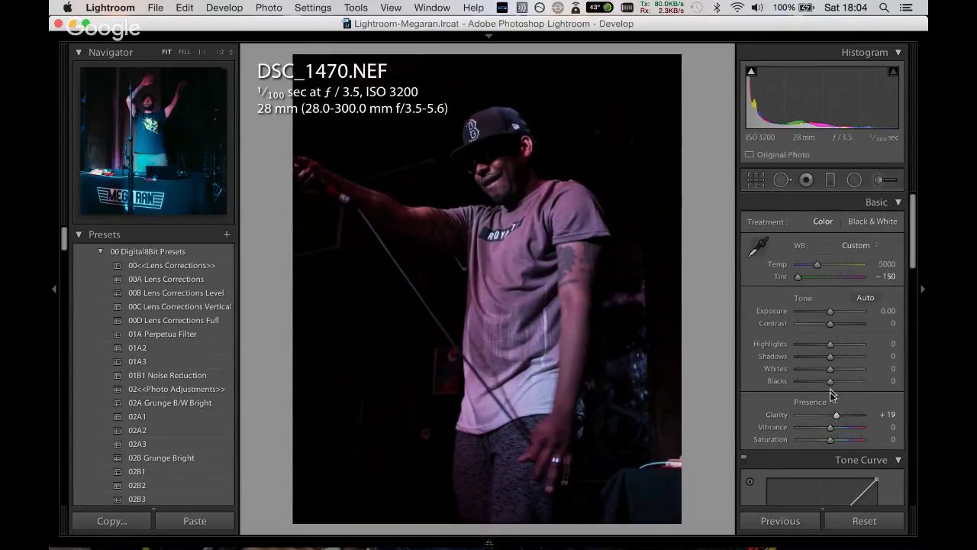
mouse_move(831, 323)
left_mouse_down()
mouse_move(844, 326)
mouse_move(830, 324)
mouse_move(834, 343)
left_mouse_up()
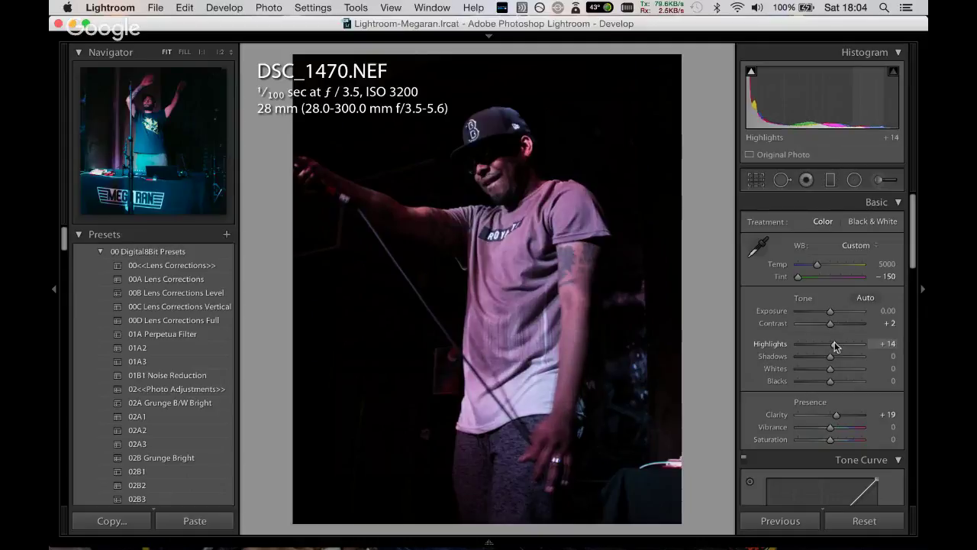
Refine the crop by raising the bottom edge, add 01B1 Noise Reduction, and advance to DSC_1476.
left_click(756, 180)
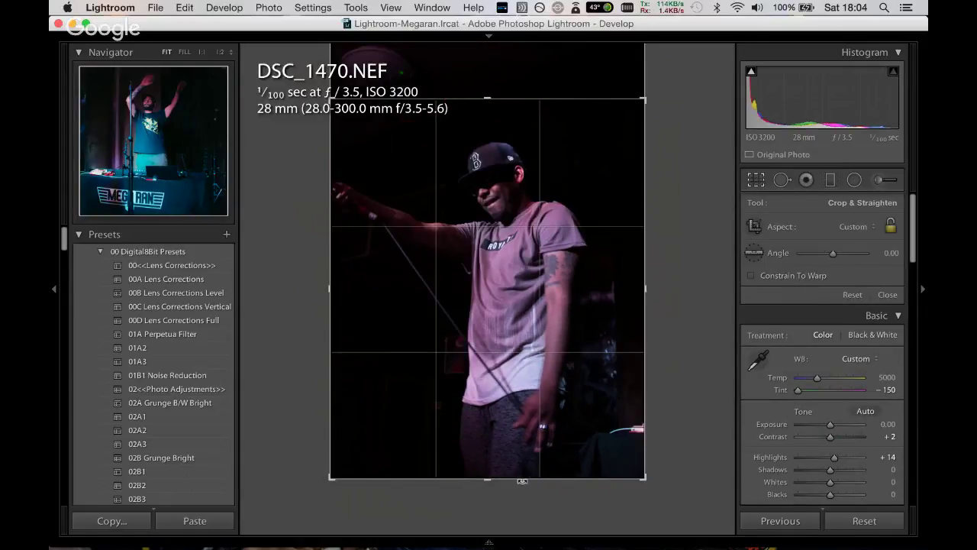
left_click_drag(522, 480, 534, 470)
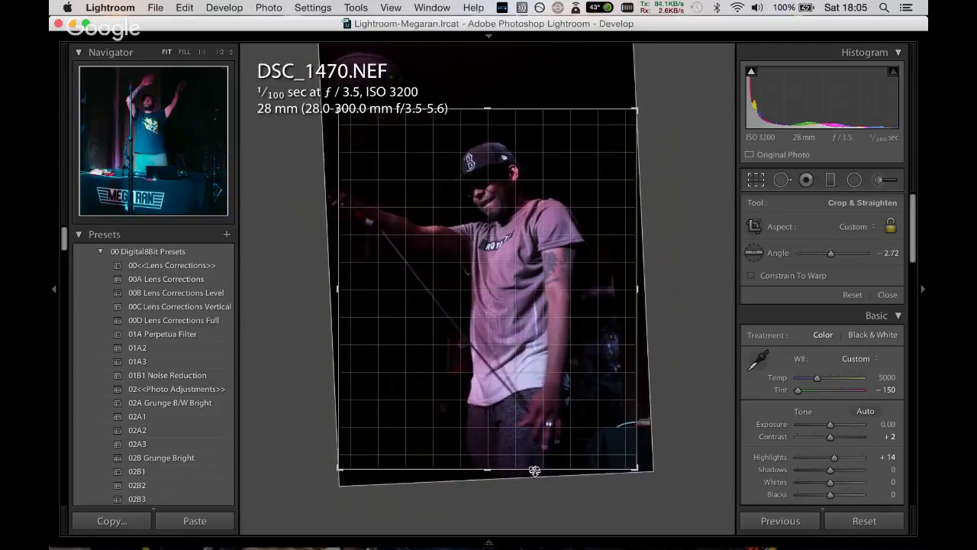
key("super+z")
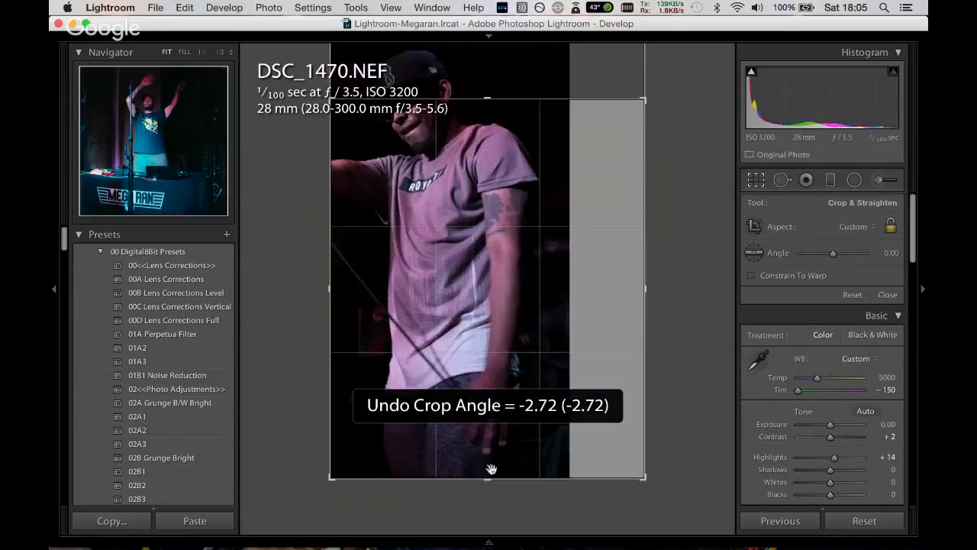
left_click_drag(487, 478, 481, 409)
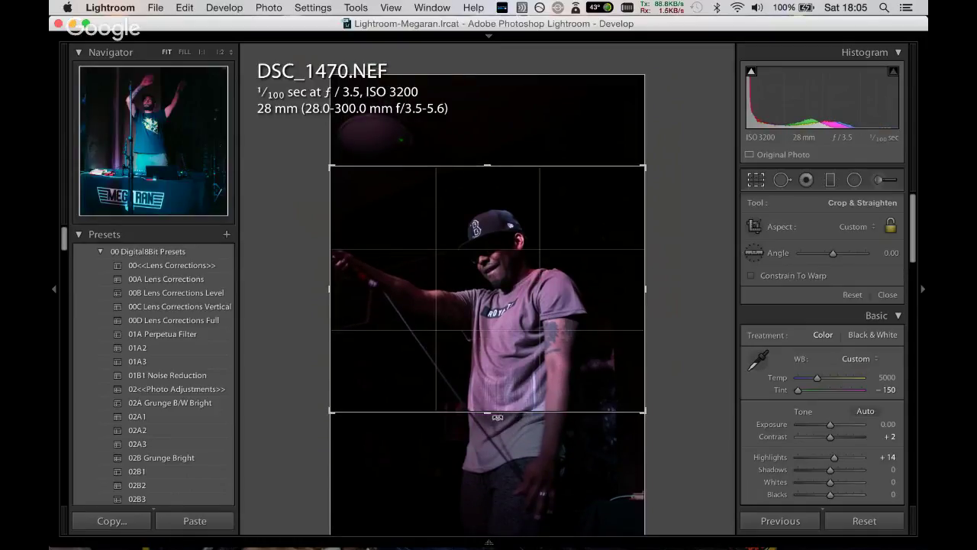
key("Return")
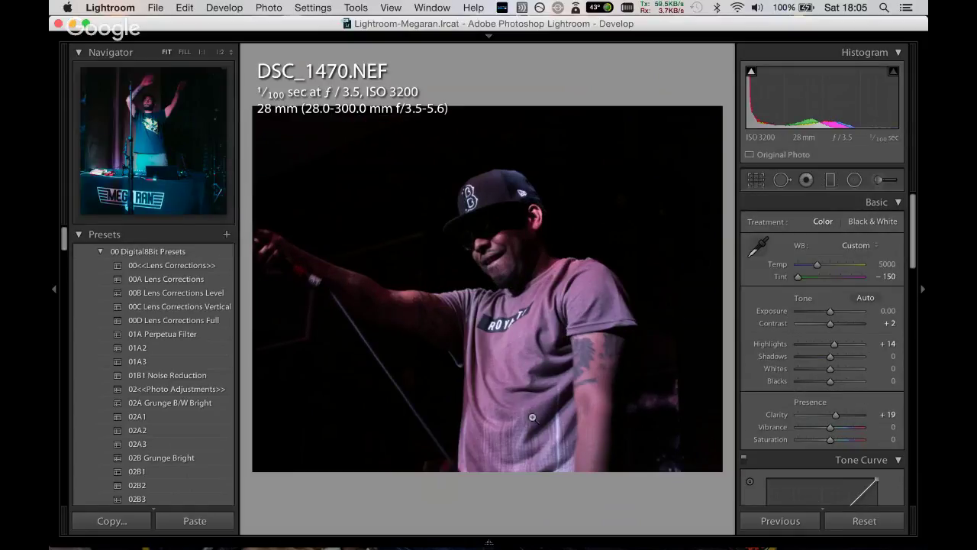
left_click(207, 376)
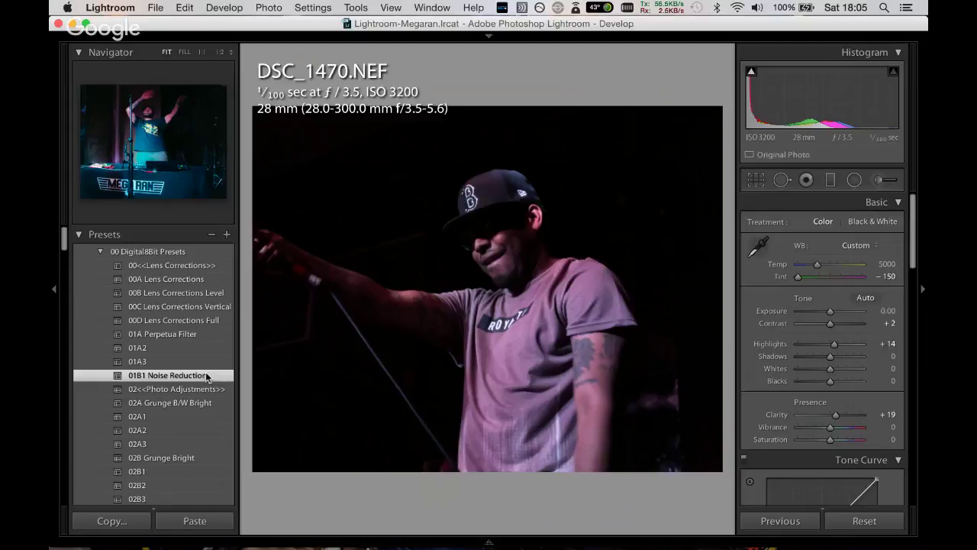
key("Right")
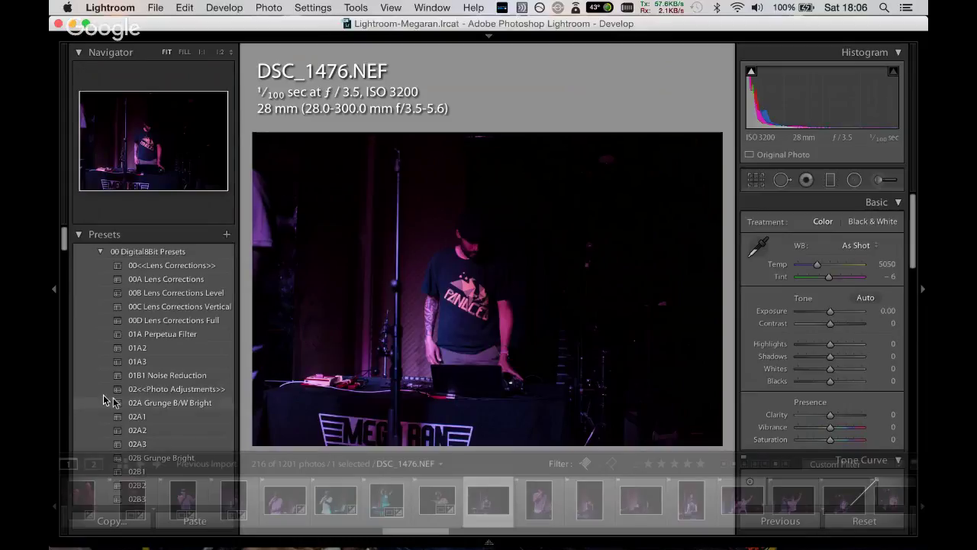
Convert DSC_1476 with preset 02A1, set Clarity +100 and Exposure +0.55, and add 01B1 Noise Reduction.
scroll(104, 394, "down", 5)
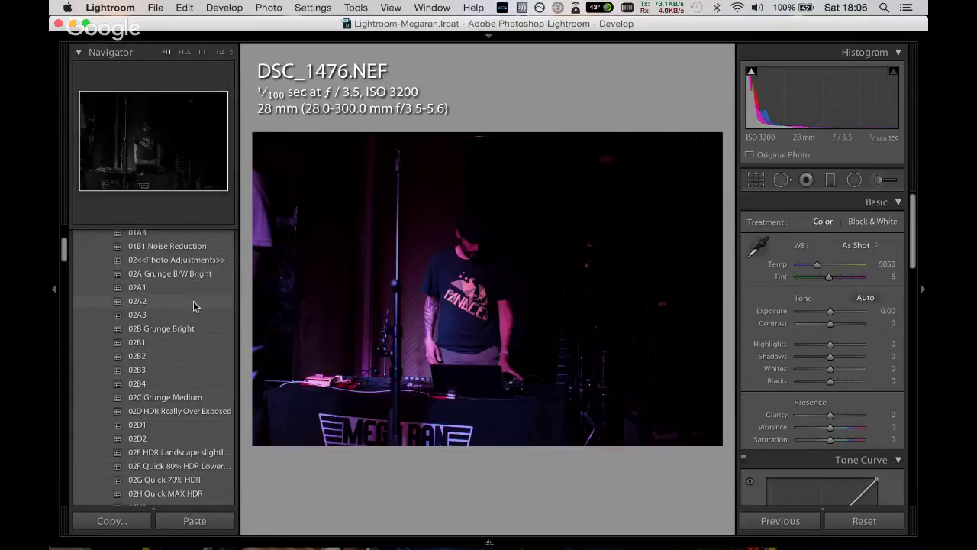
left_click(191, 288)
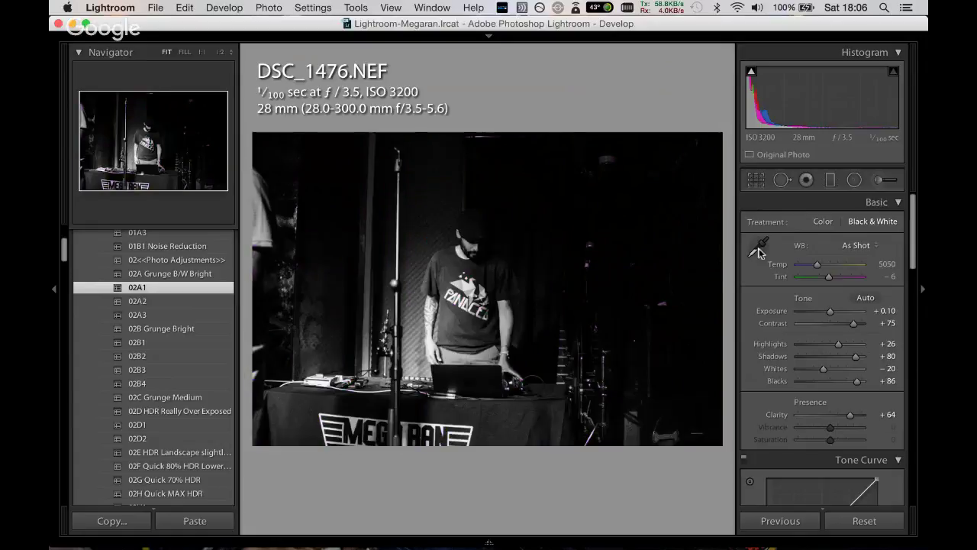
left_click_drag(829, 311, 839, 311)
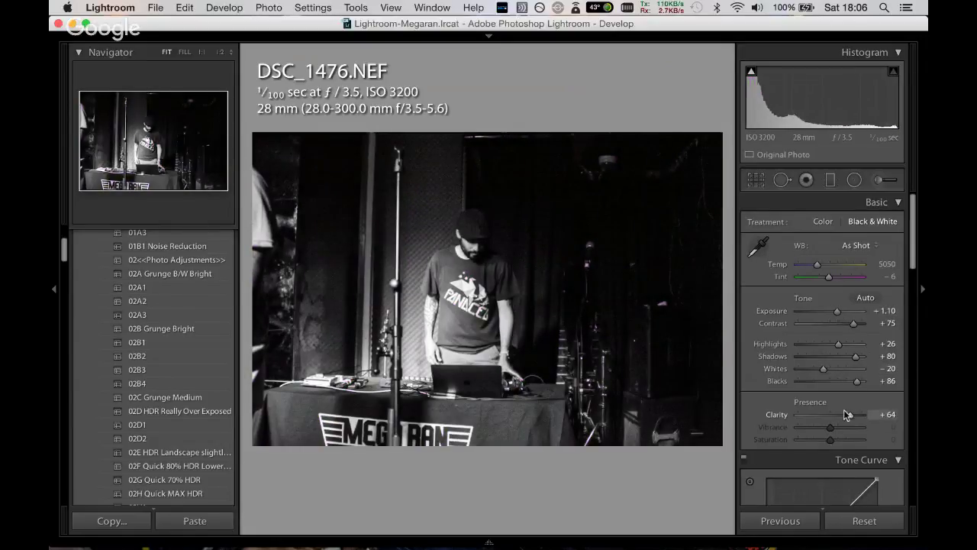
left_click_drag(851, 415, 865, 415)
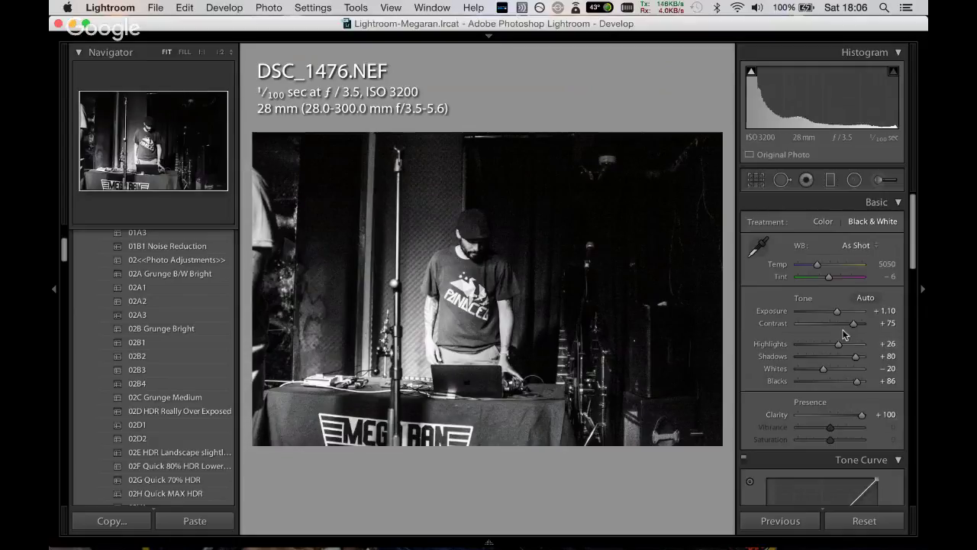
left_click_drag(838, 312, 834, 315)
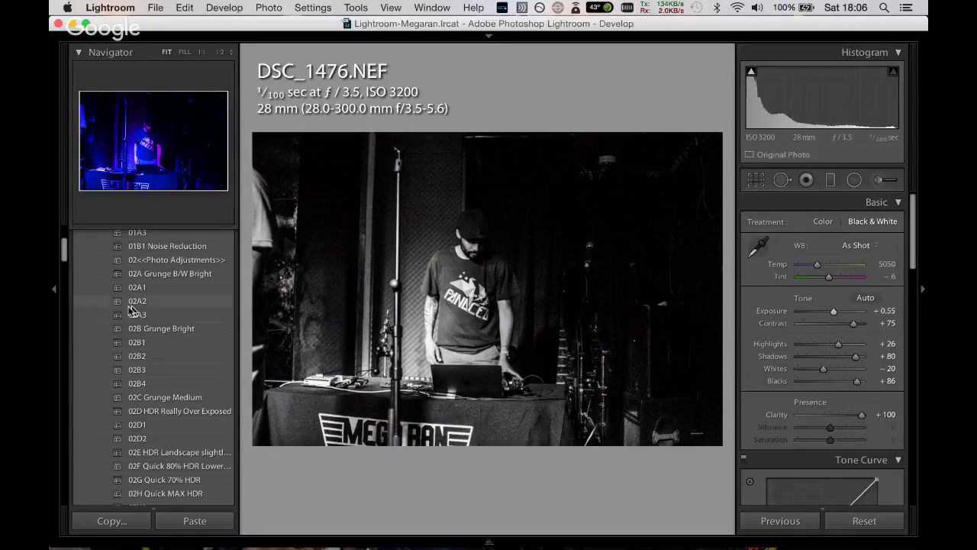
left_click(169, 247)
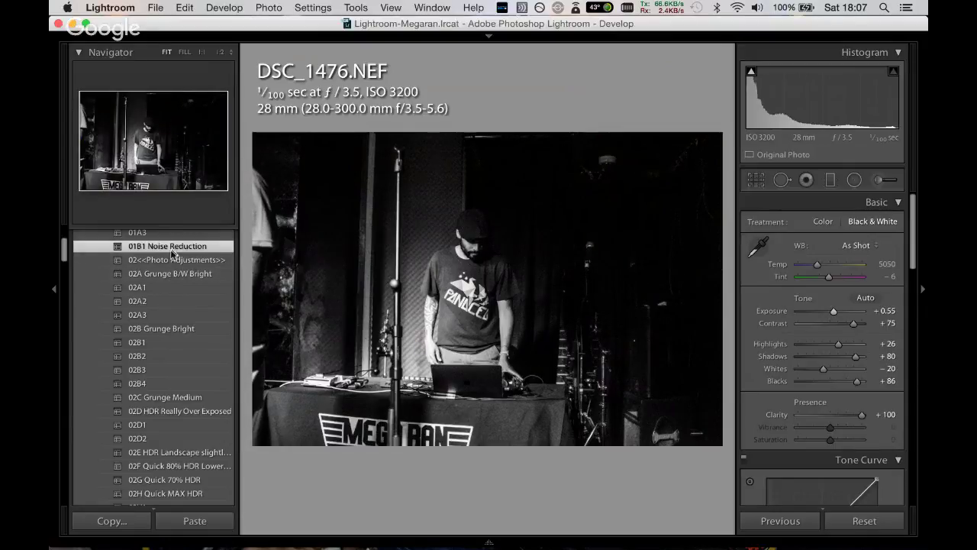
Compare 4x3, 16x9 and 16x10 crop aspect ratios, settling on 4x3.
left_click(755, 180)
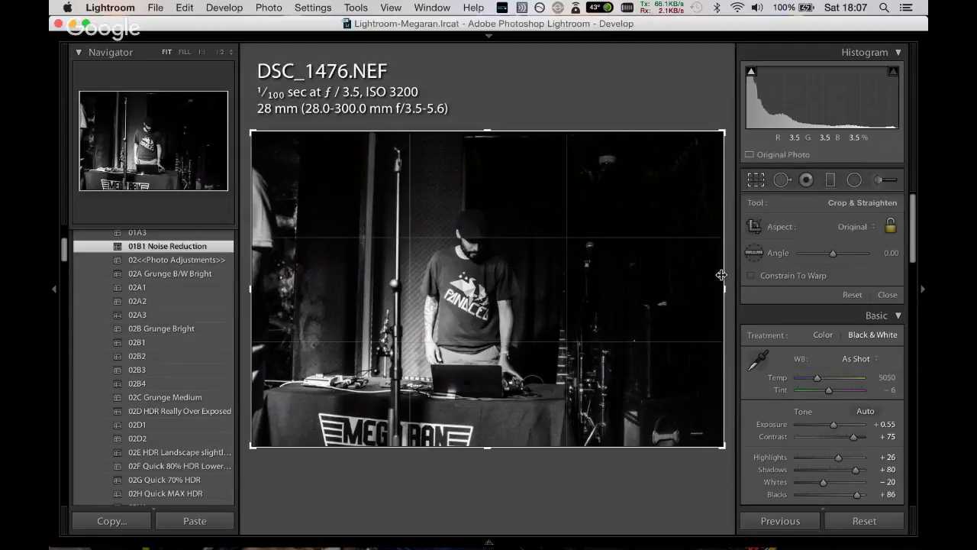
left_click(855, 227)
left_click(831, 312)
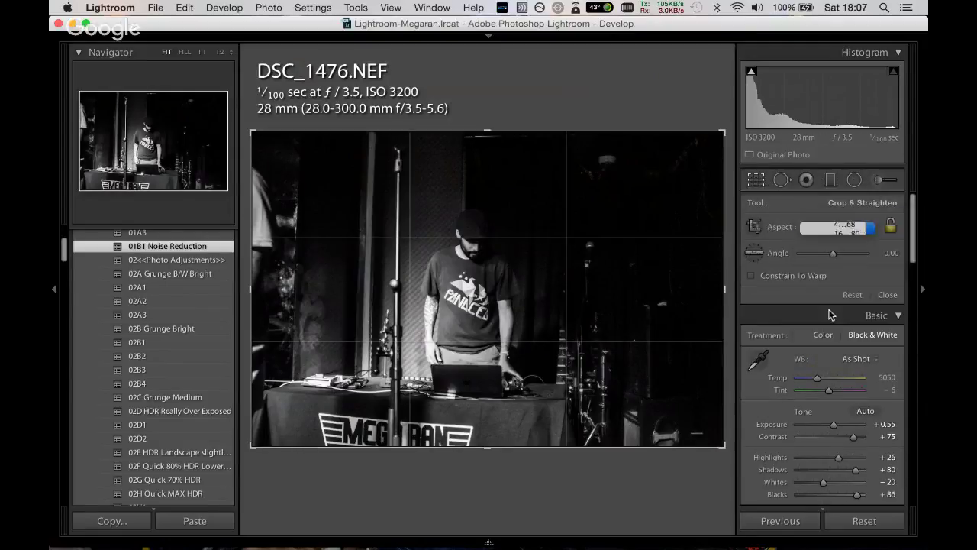
left_click(838, 227)
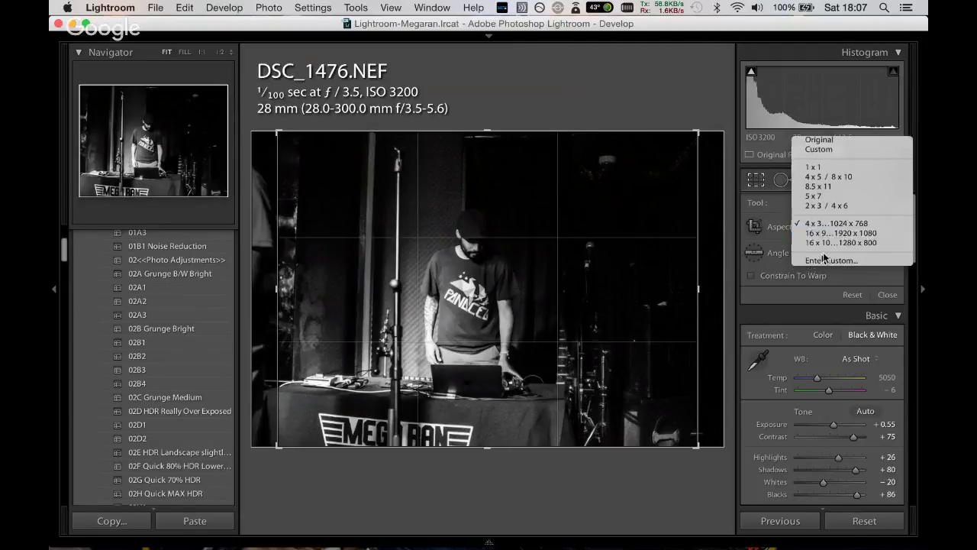
left_click(832, 232)
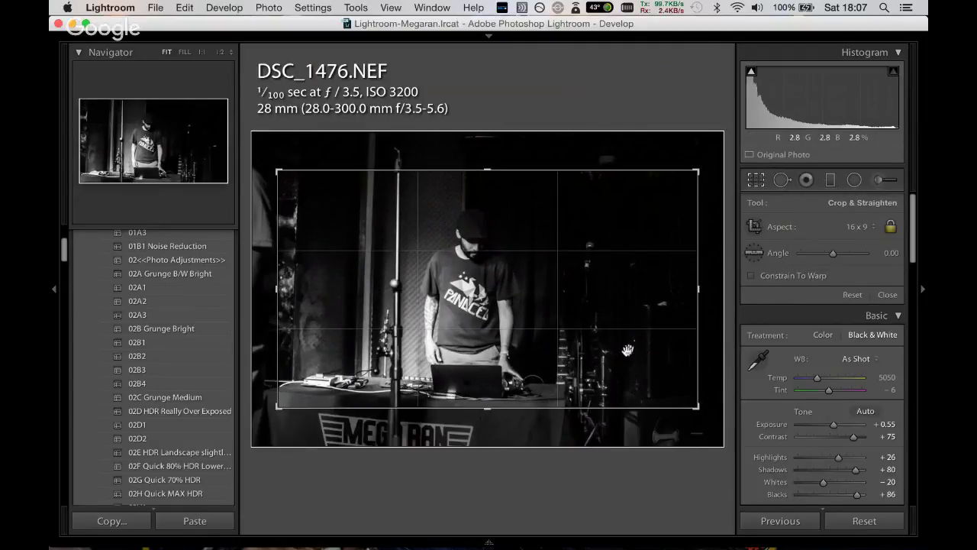
left_click(851, 227)
left_click(840, 235)
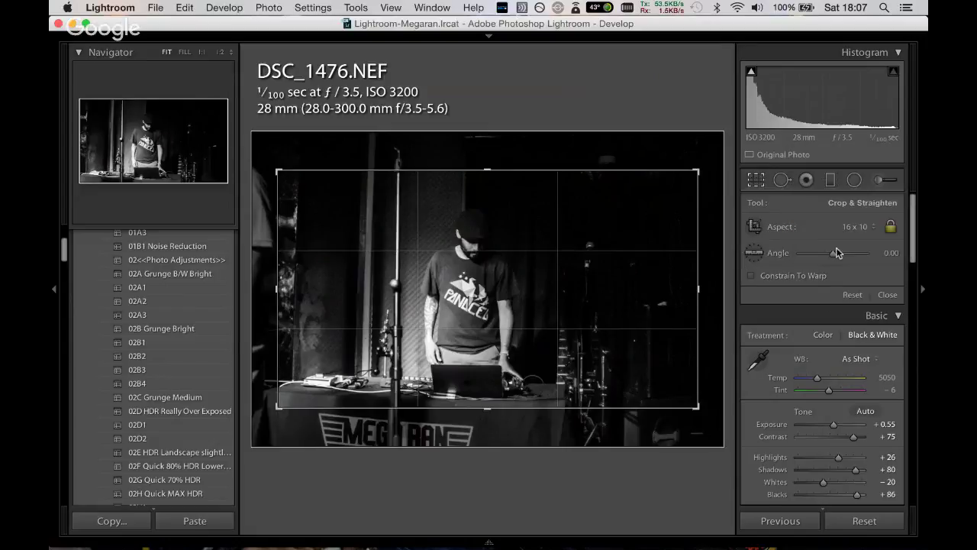
left_click(857, 227)
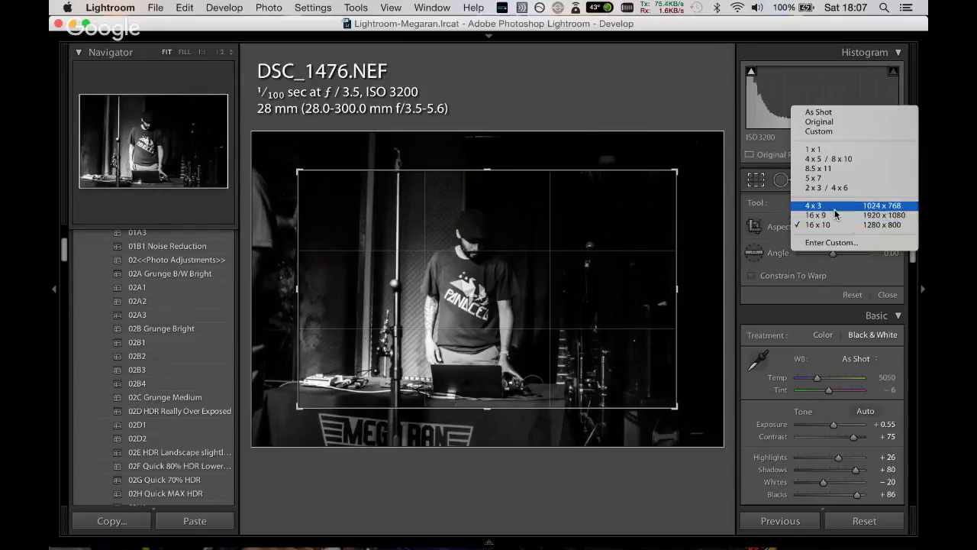
left_click(832, 206)
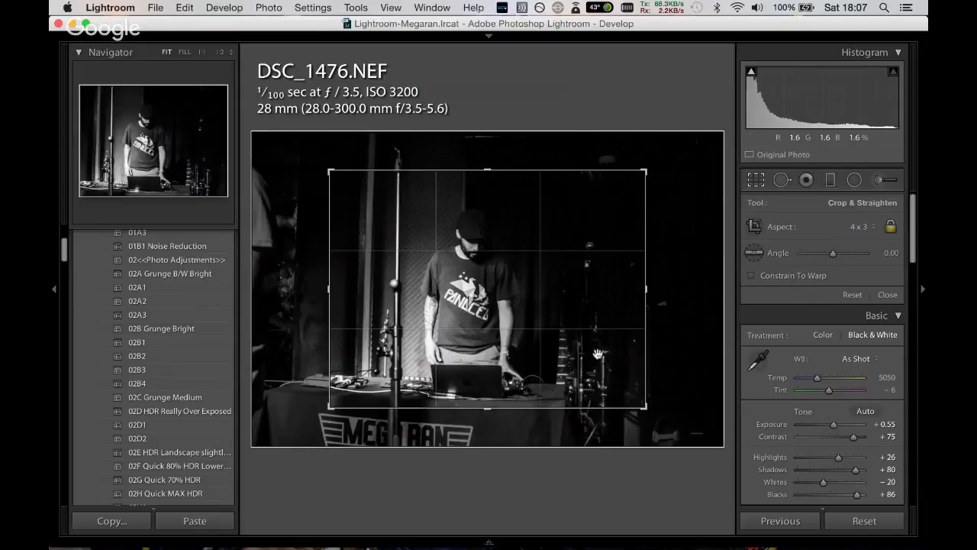
Reposition and enlarge the 4x3 crop around the DJ at his table, then commit it.
left_click_drag(586, 357, 610, 358)
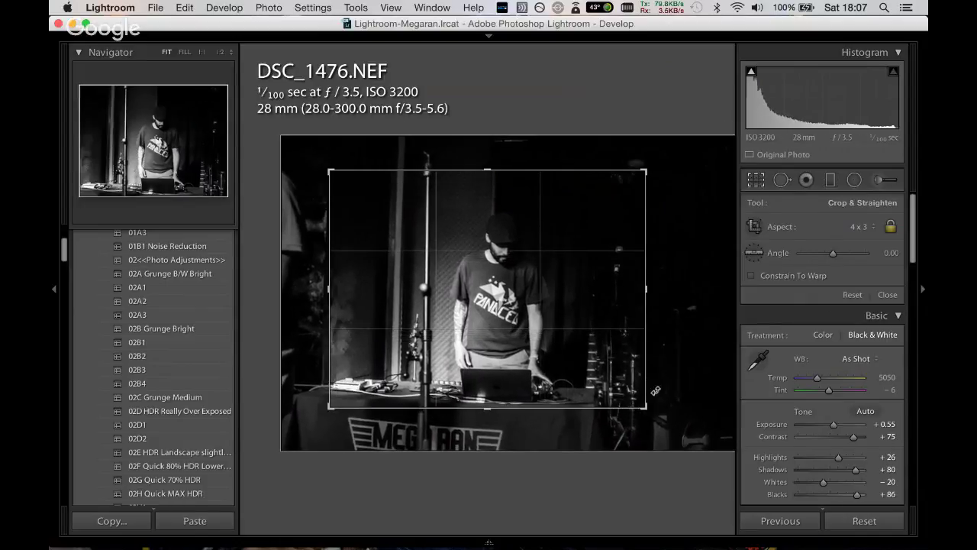
mouse_move(646, 406)
left_mouse_down()
mouse_move(672, 423)
mouse_move(717, 425)
left_mouse_up()
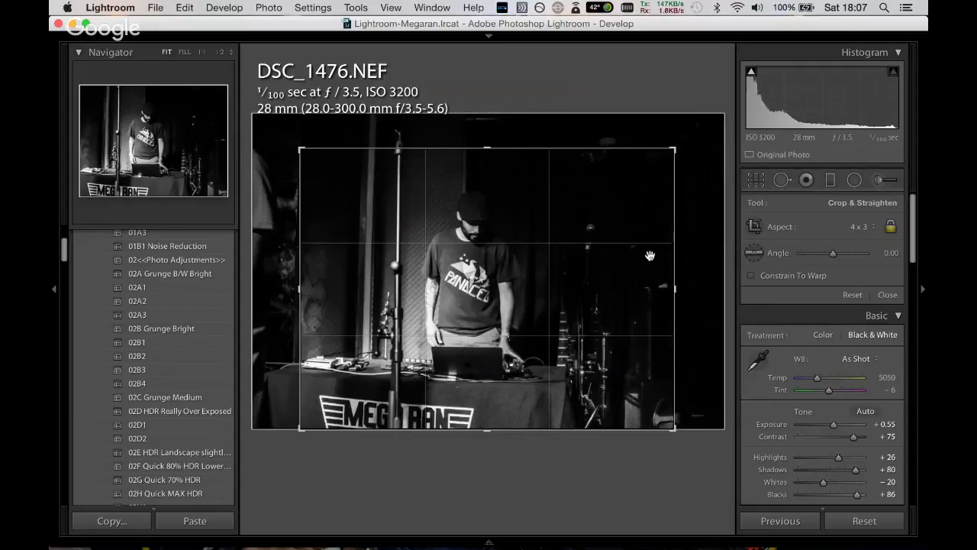
key("Return")
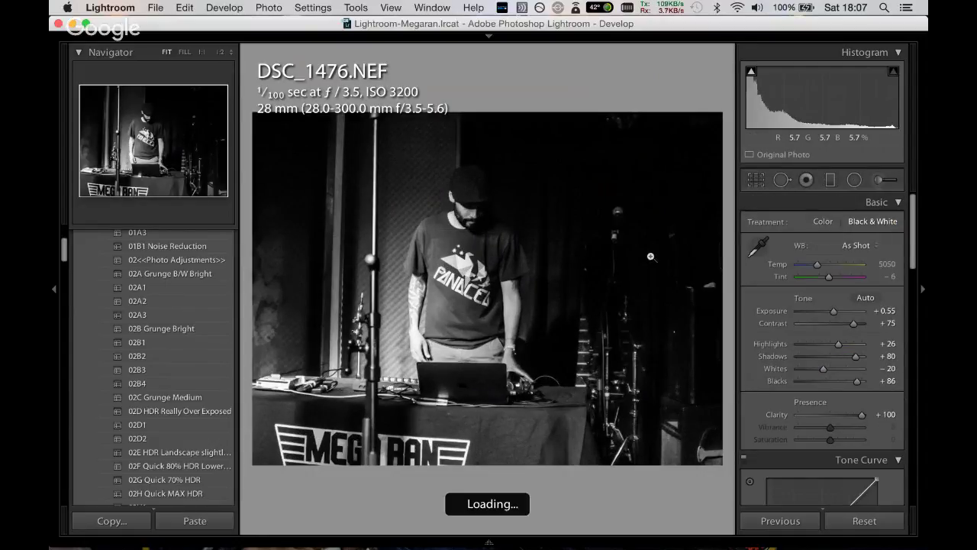
Remove the flag from DSC_1488 and advance to DSC_1497.
key("Right")
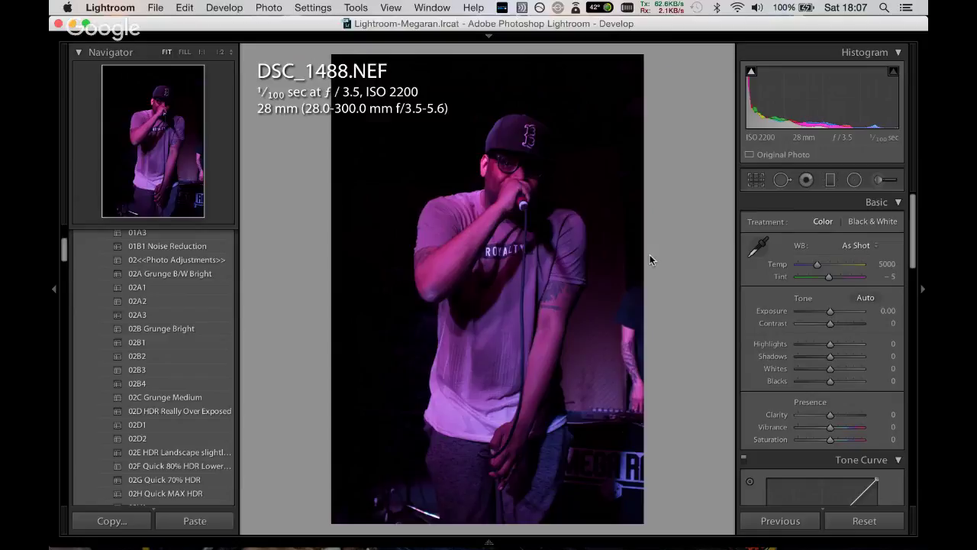
key("u")
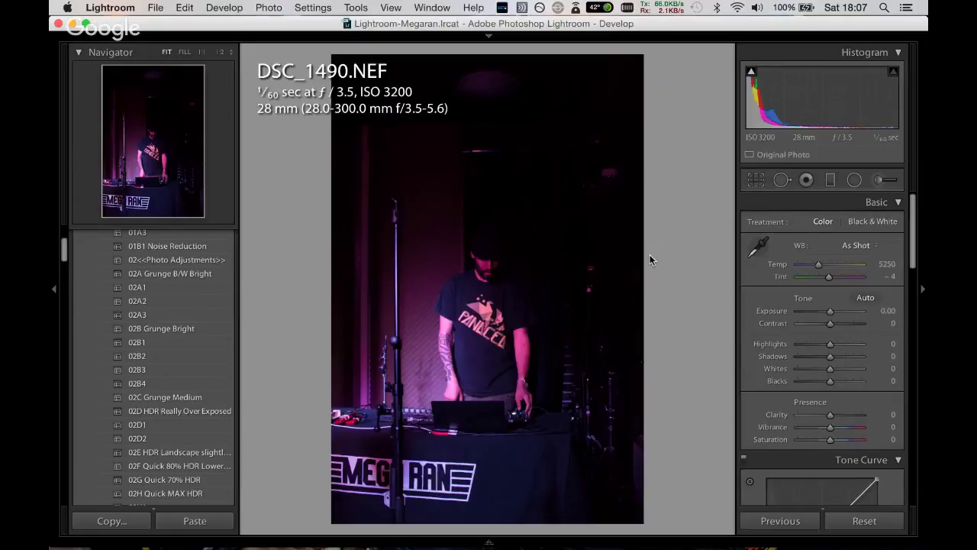
key("Right")
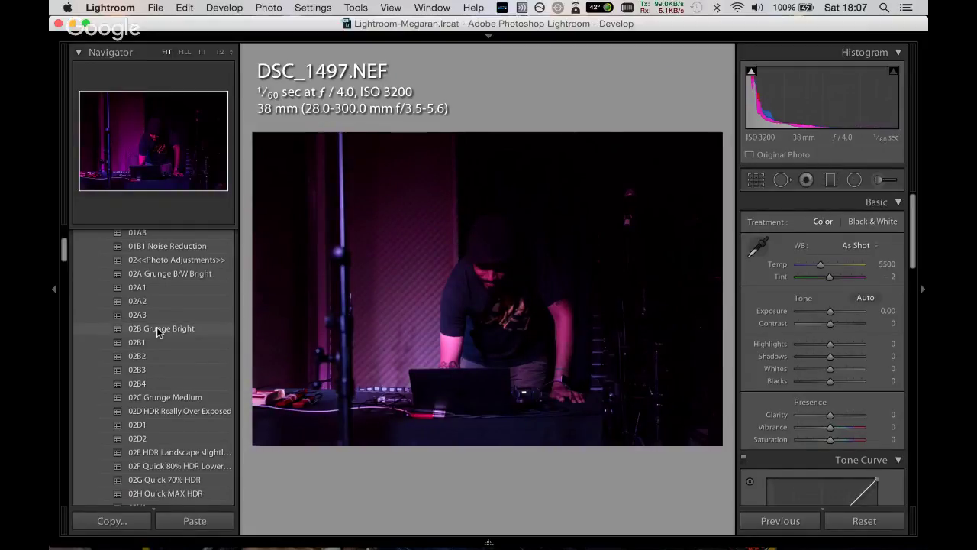
Scroll through the Presets panel while viewing DSC_1497.
left_click_drag(65, 255, 70, 288)
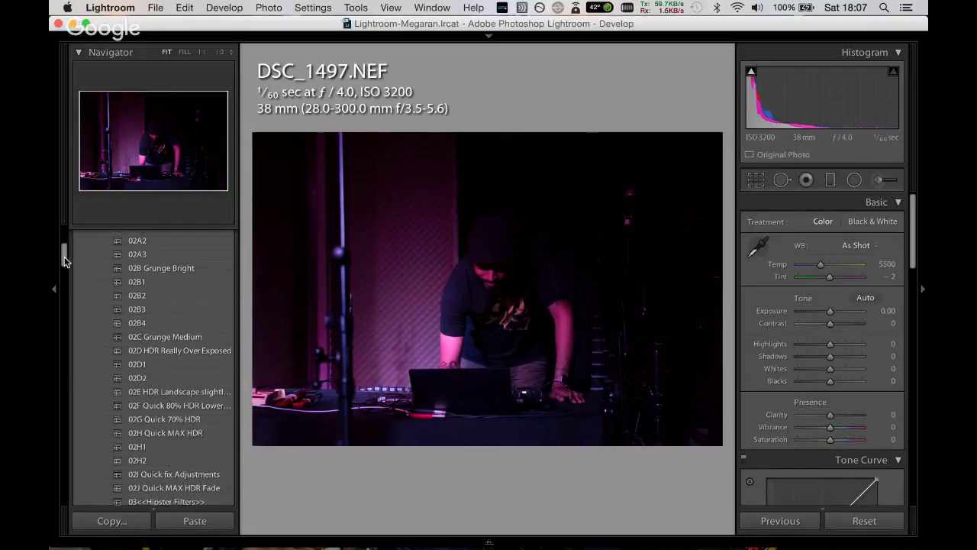
scroll(190, 354, "down", 3)
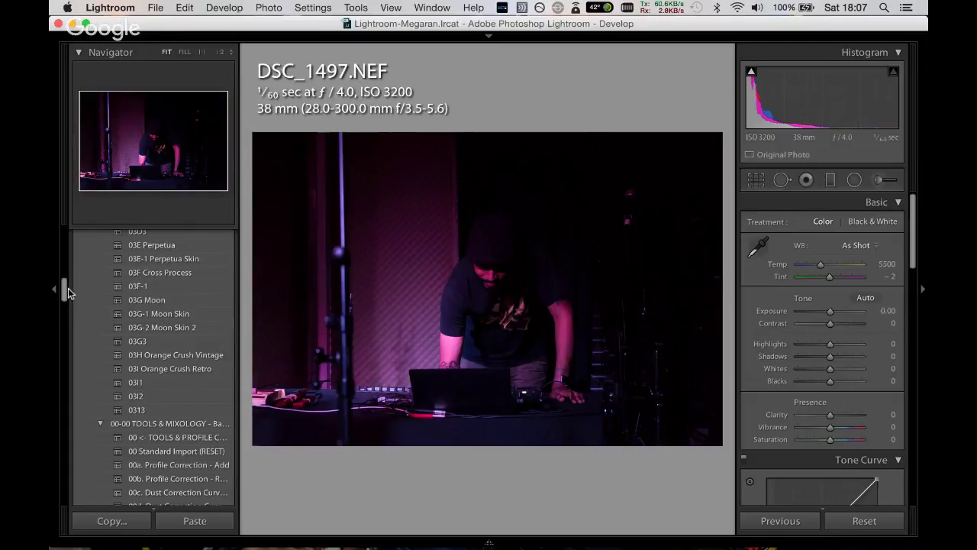
scroll(64, 288, "up", 2)
scroll(65, 288, "up", 3)
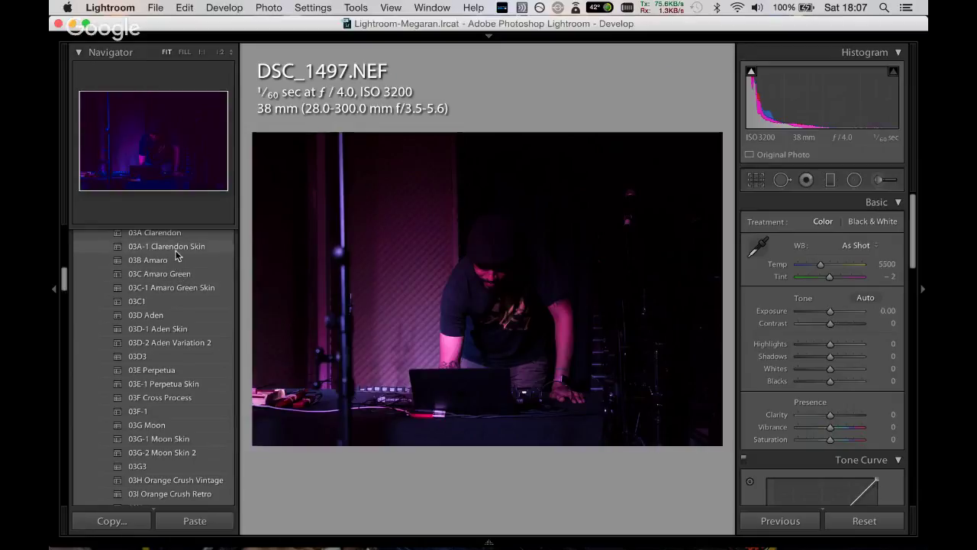
scroll(62, 278, "up", 5)
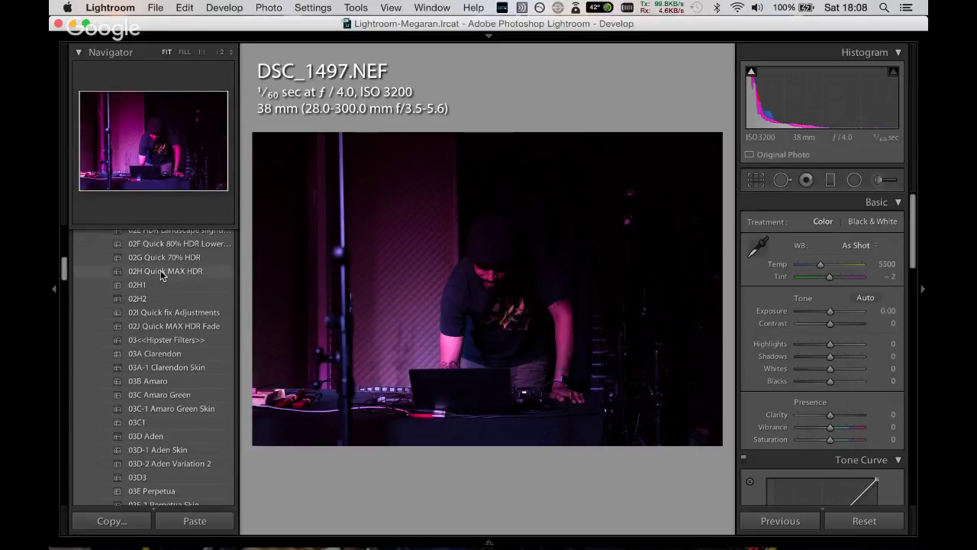
scroll(63, 268, "up", 4)
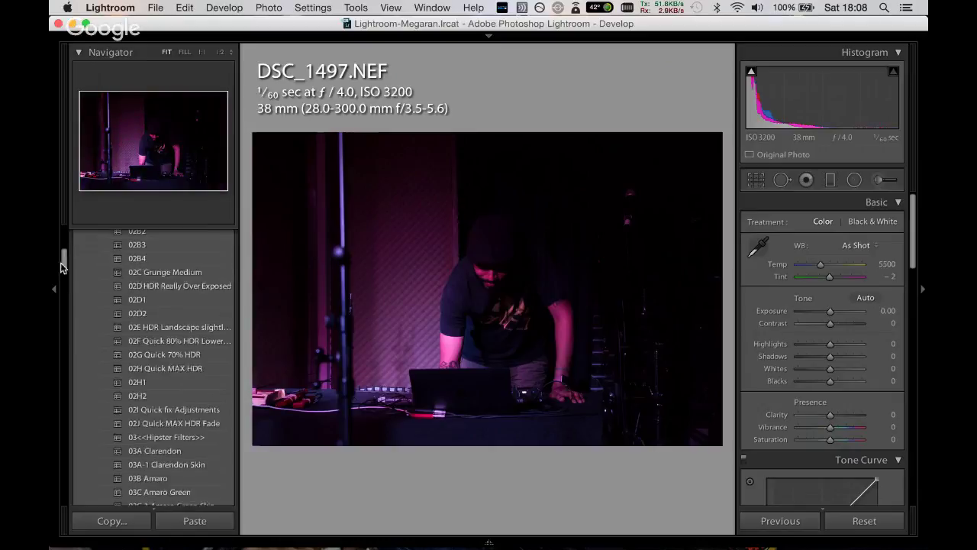
scroll(62, 267, "up", 2)
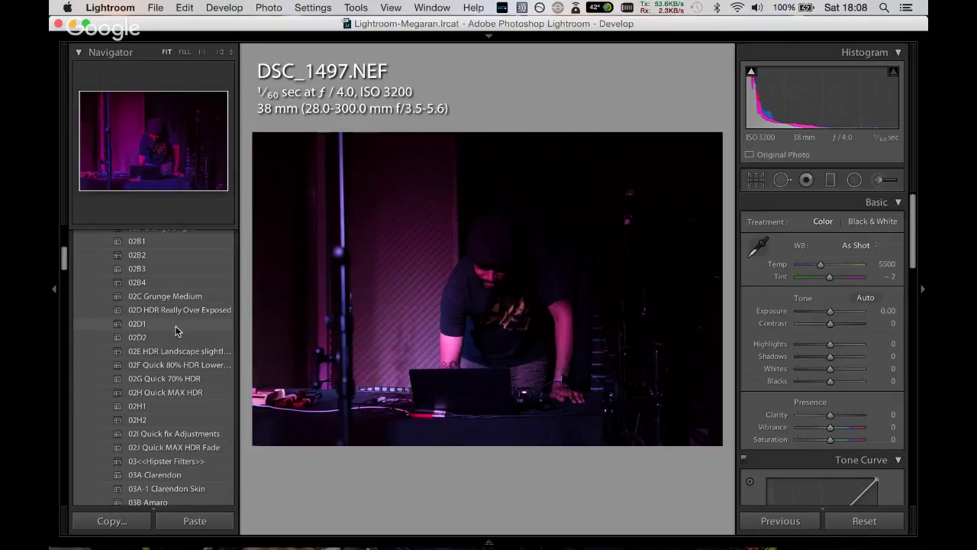
Apply the 02F quick HDR preset, then set Tint -150, Exposure +1.15 and Clarity +100.
left_click(192, 366)
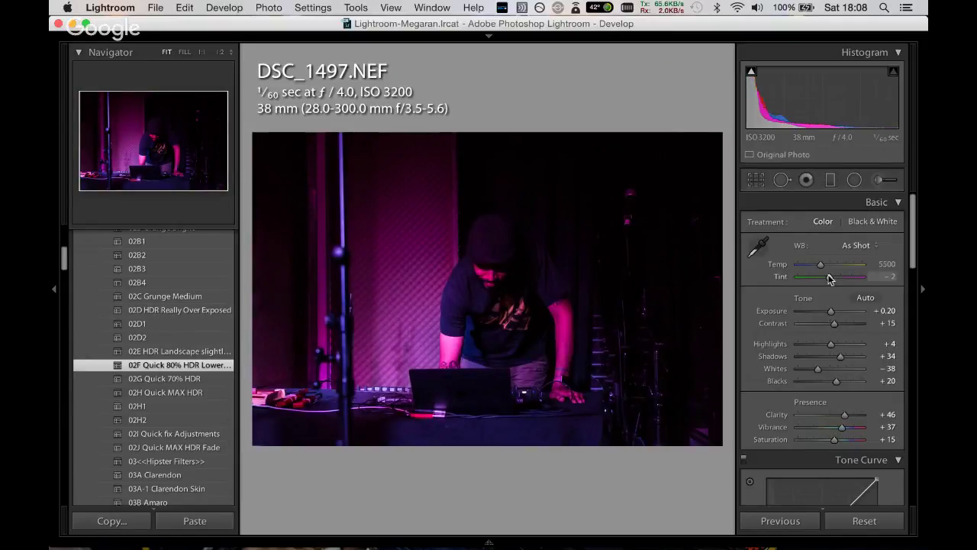
left_click_drag(830, 276, 798, 277)
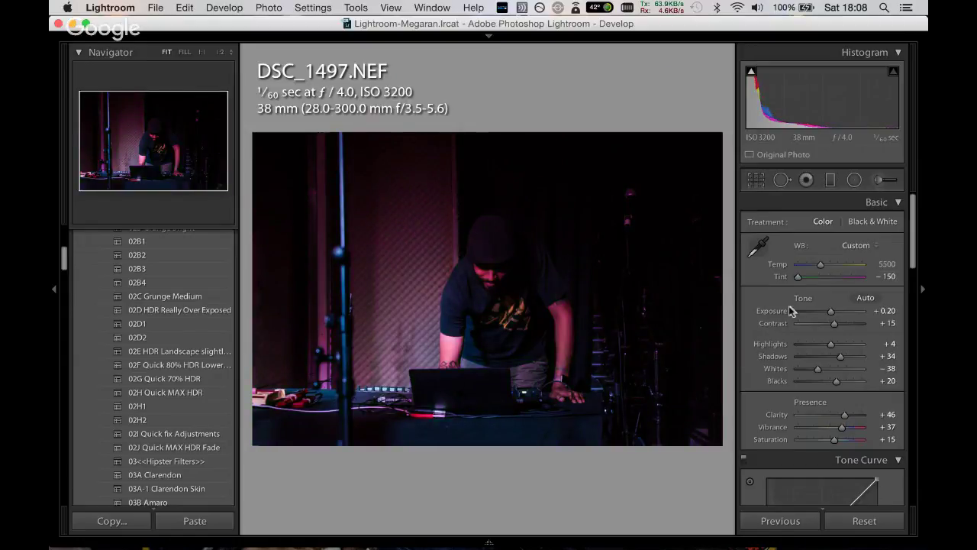
left_click_drag(830, 310, 837, 310)
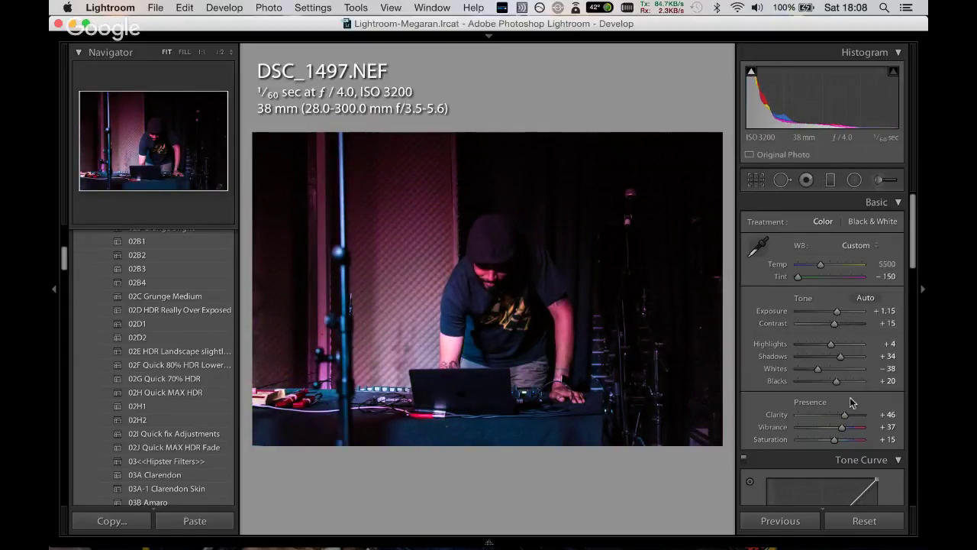
mouse_move(844, 415)
left_mouse_down()
mouse_move(828, 417)
mouse_move(870, 403)
left_mouse_up()
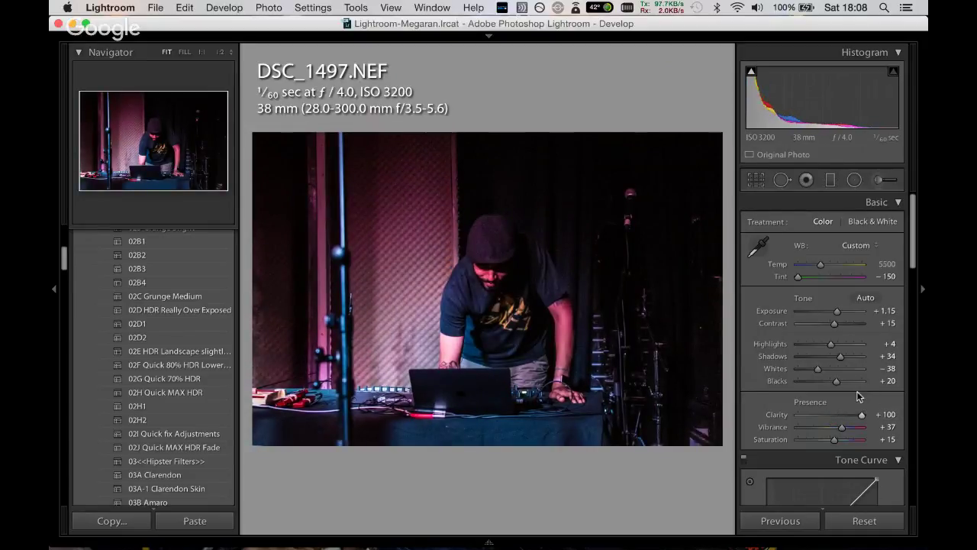
Set Shadows +67, Blacks +50, Vibrance +48, Temp 4305, add 01B1 Noise Reduction, advance to DSC_1500.
mouse_move(841, 356)
left_mouse_down()
mouse_move(849, 359)
mouse_move(846, 381)
left_mouse_up()
left_click_drag(845, 424, 848, 424)
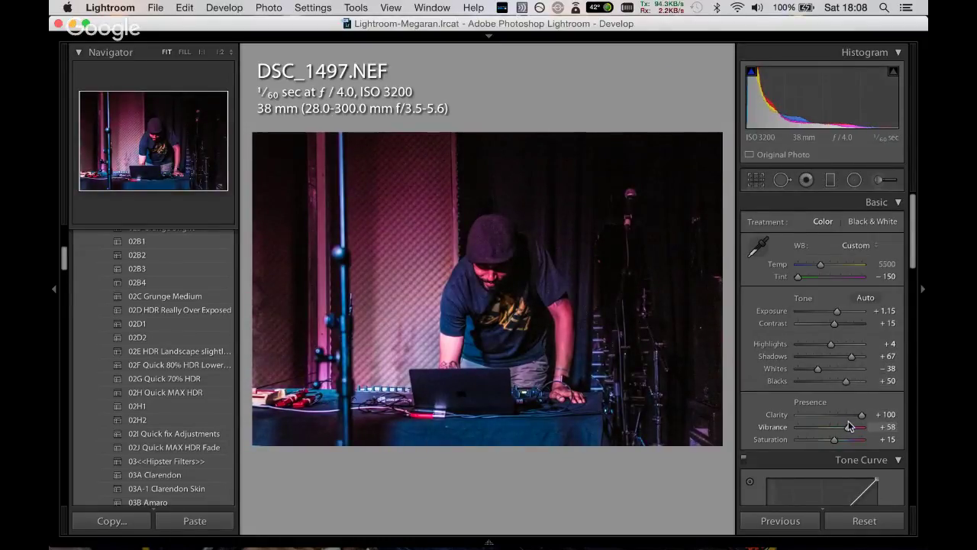
left_click_drag(825, 265, 812, 264)
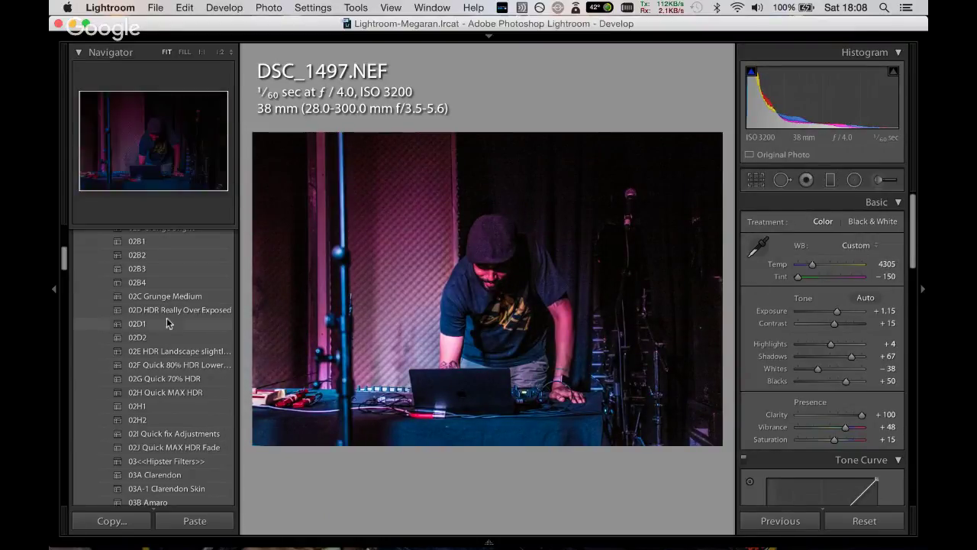
scroll(114, 286, "up", 5)
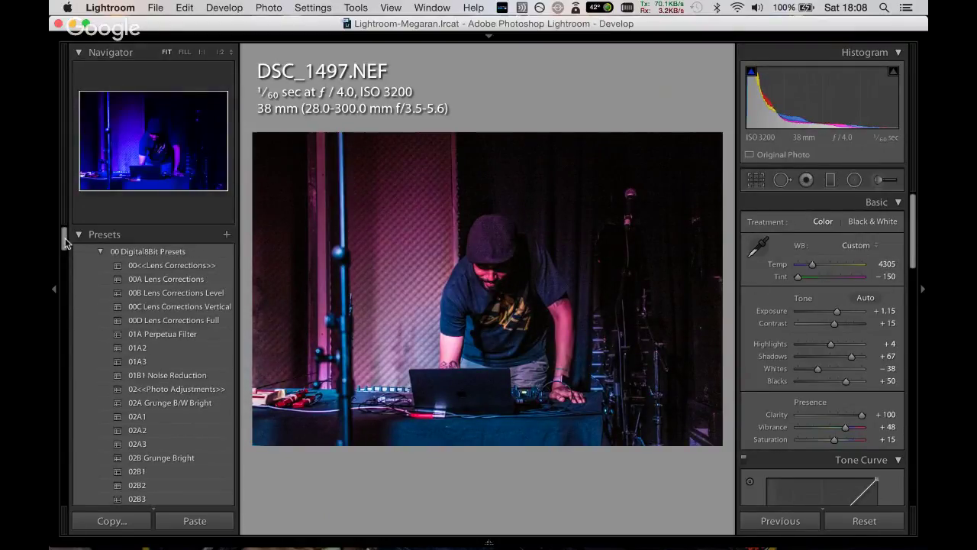
left_click(197, 375)
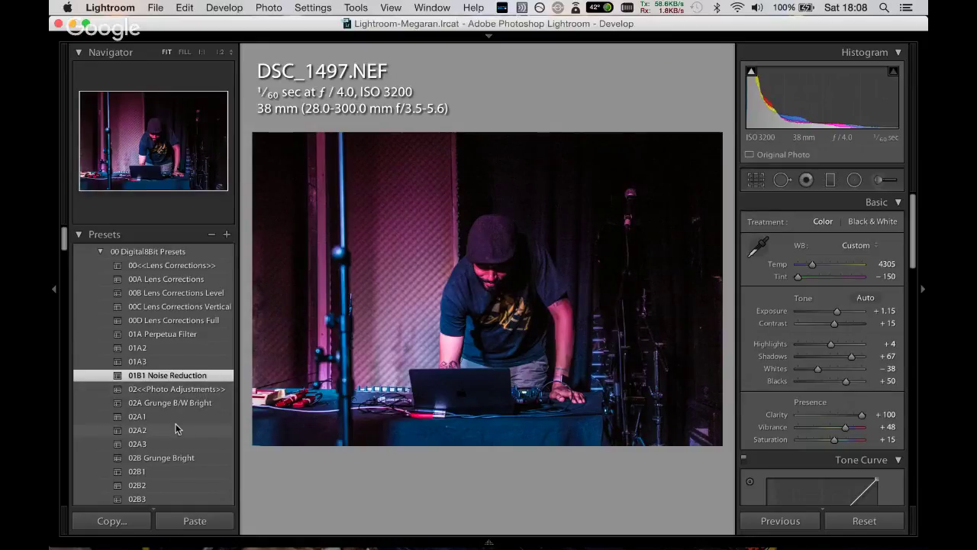
key("Right")
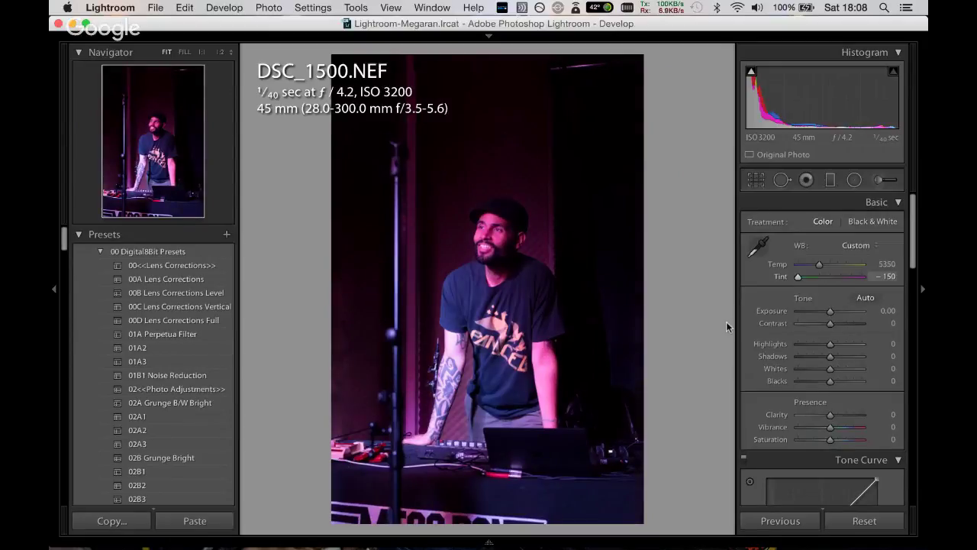
Crop DSC_1500 to a square by trimming the top and bottom edges.
left_click(756, 180)
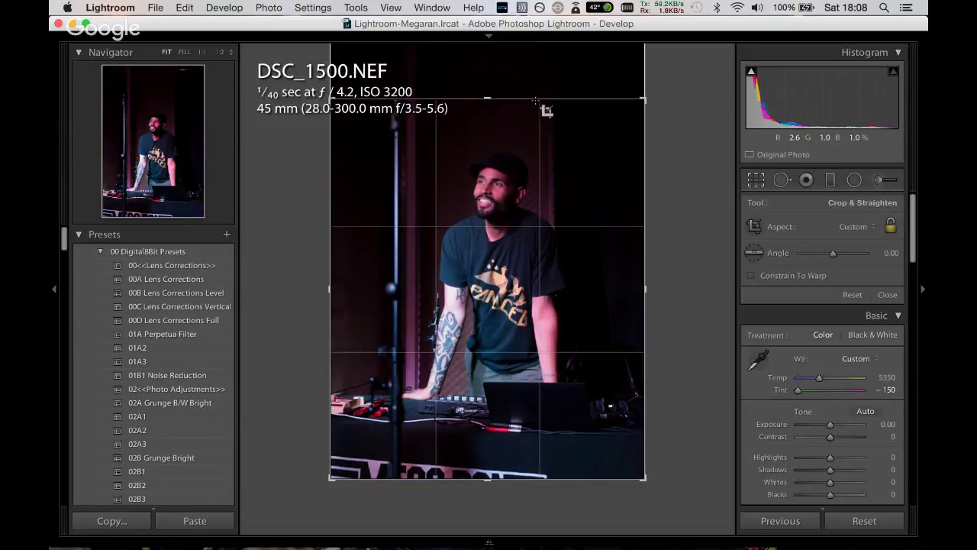
left_click_drag(534, 44, 536, 125)
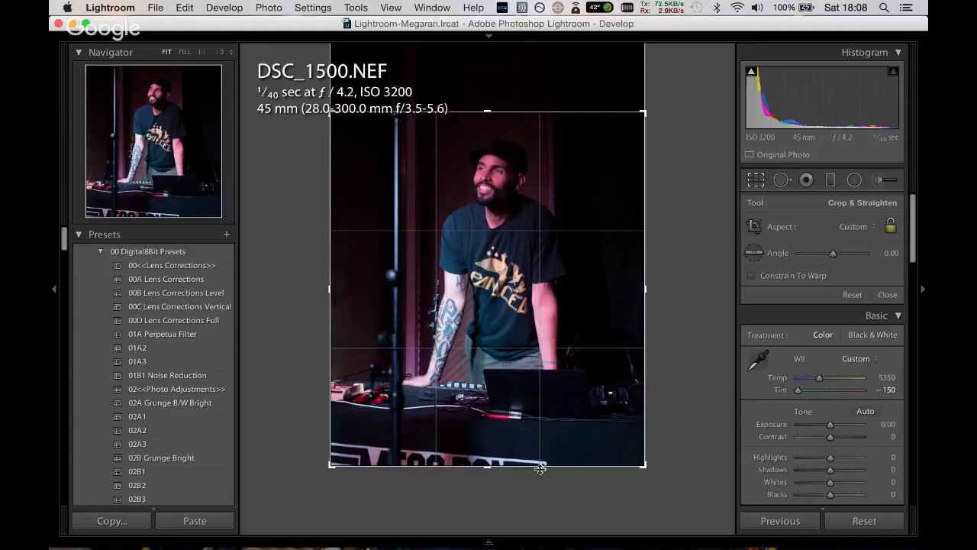
left_click_drag(540, 469, 539, 445)
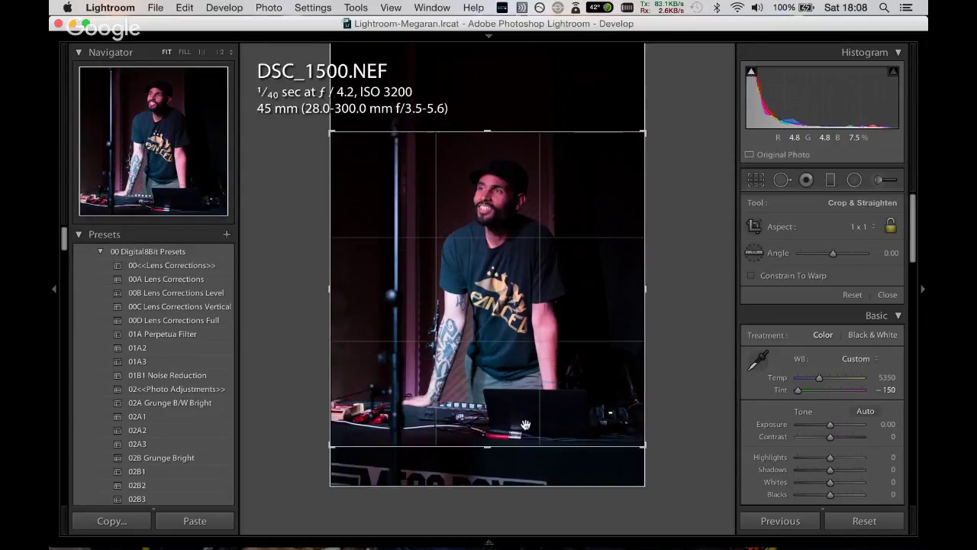
key("Return")
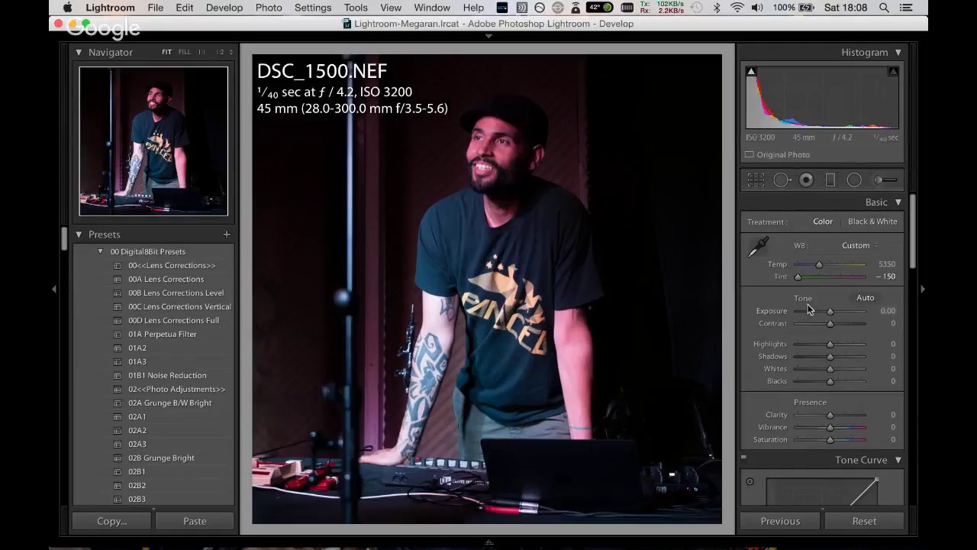
Set Clarity +60, Vibrance +31, Temp 4468, Contrast -30 and Blacks -35.
left_click_drag(830, 416, 846, 413)
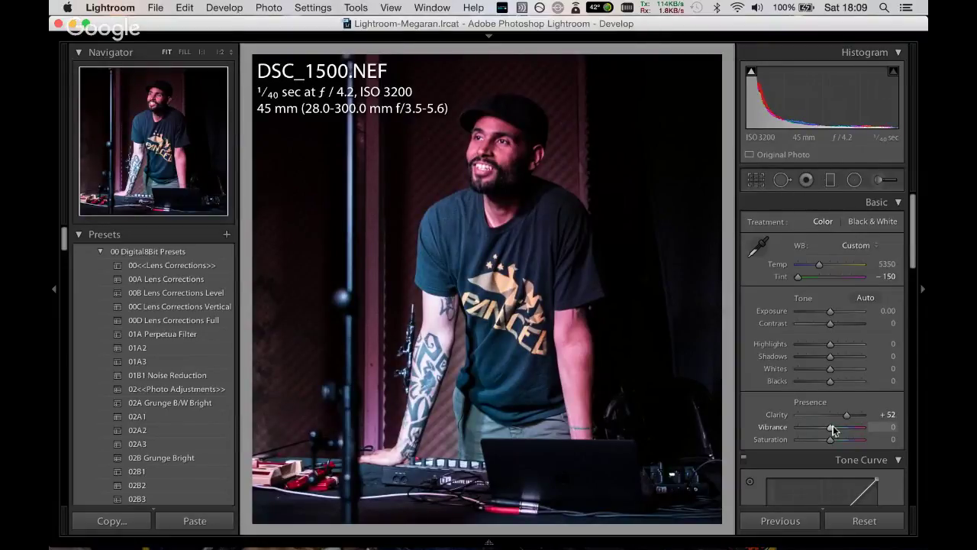
left_click_drag(831, 427, 841, 425)
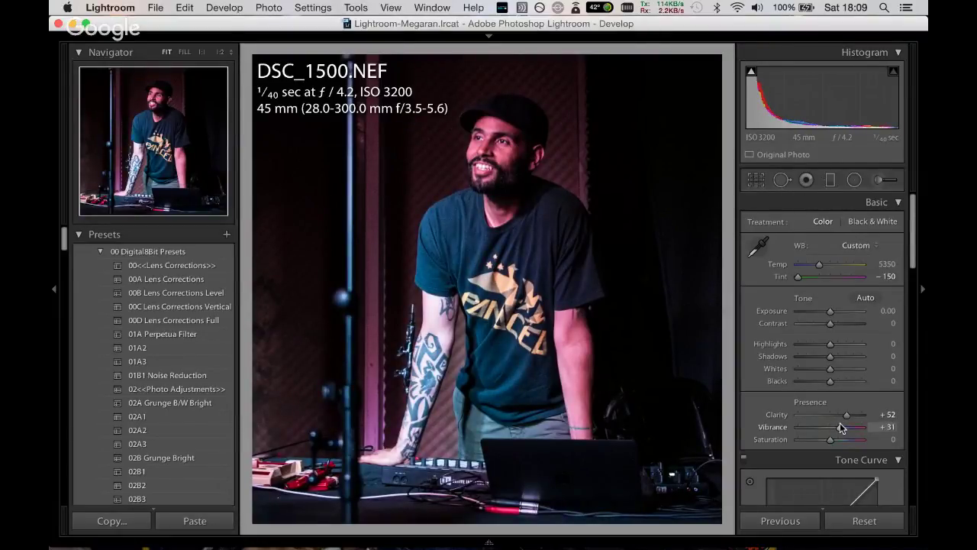
left_click_drag(815, 265, 813, 269)
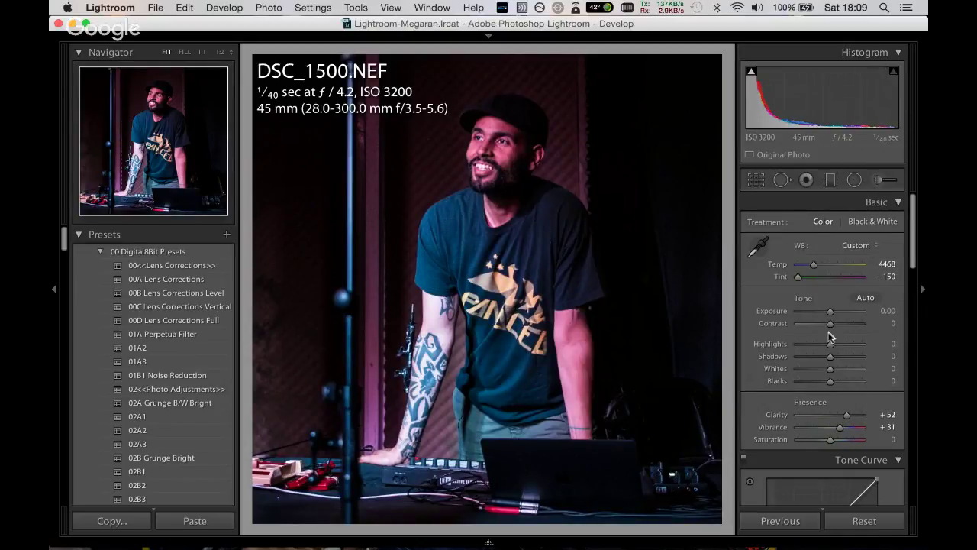
left_click_drag(831, 324, 821, 330)
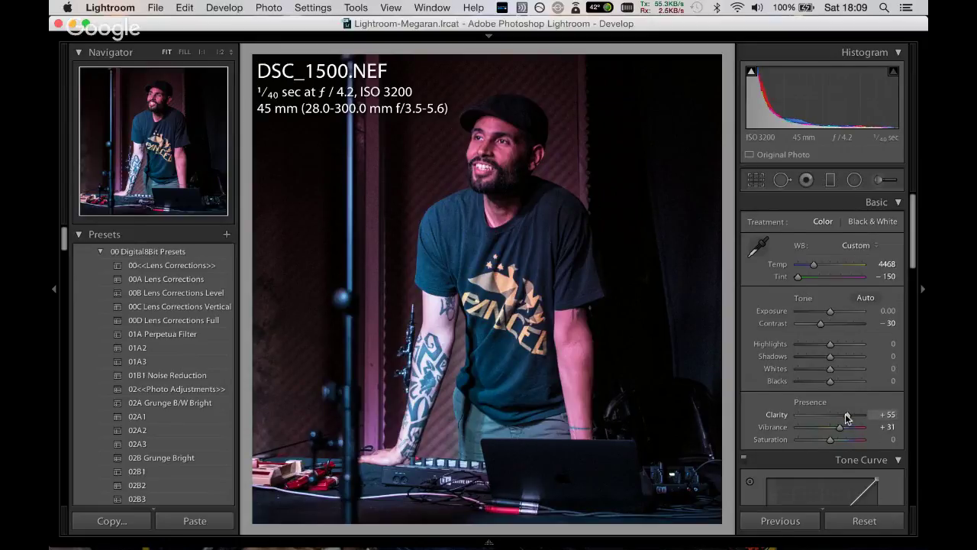
left_click_drag(846, 415, 851, 415)
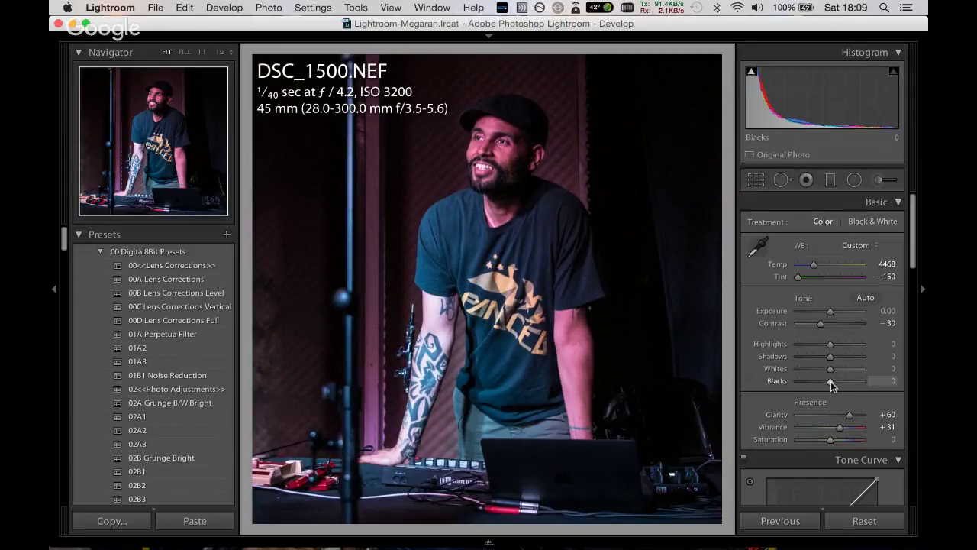
left_click_drag(831, 381, 817, 383)
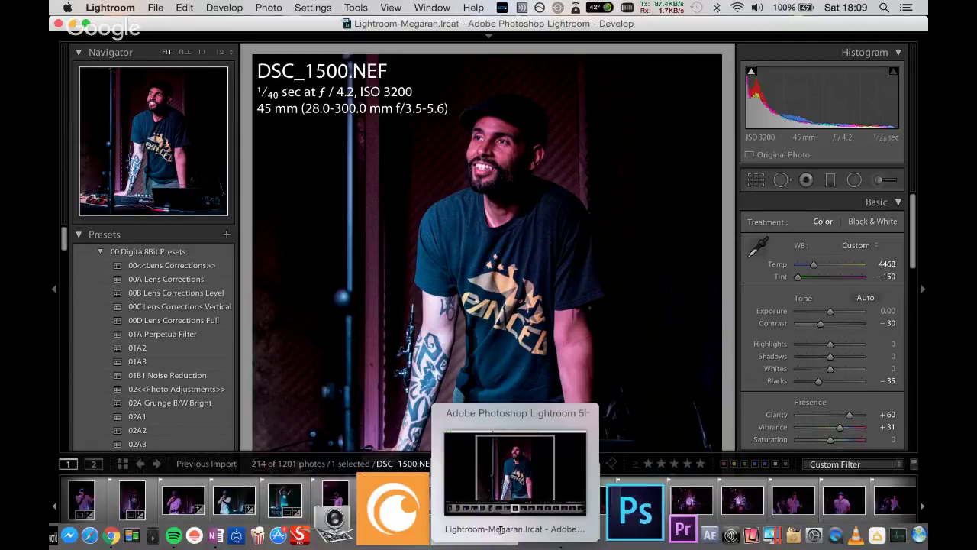
Scroll the filmstrip back to the start and select the range of earlier photos.
left_click(500, 529)
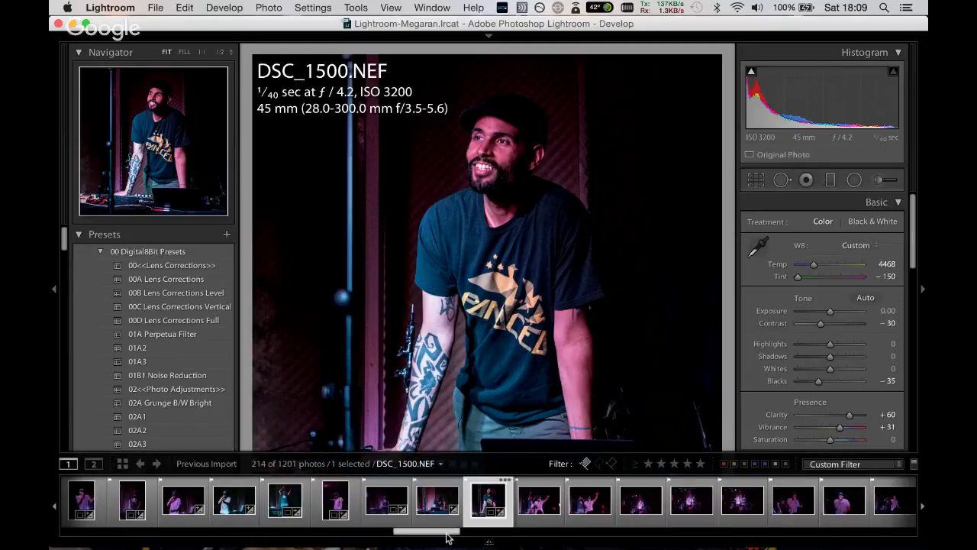
left_click_drag(446, 537, 301, 547)
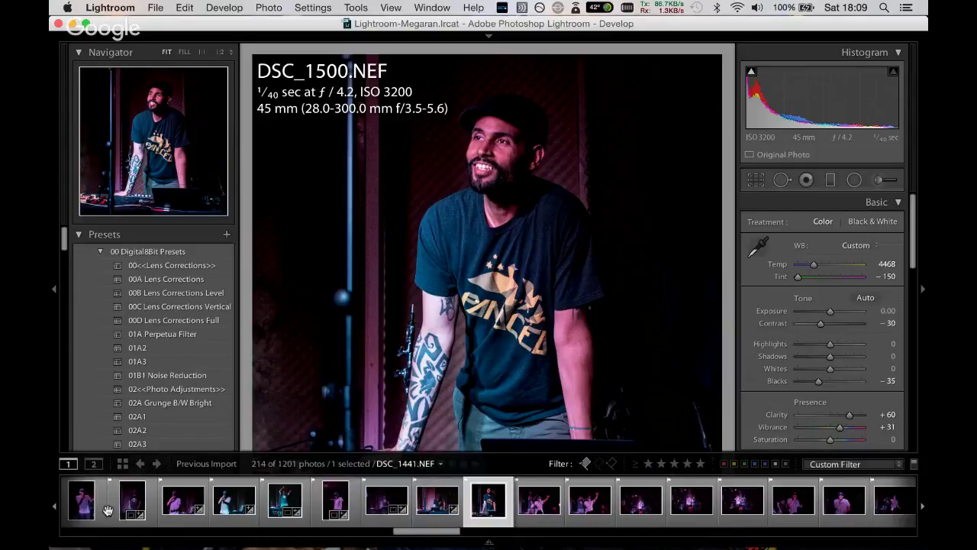
scroll(374, 535, "up", 5)
left_click_drag(246, 547, 61, 532)
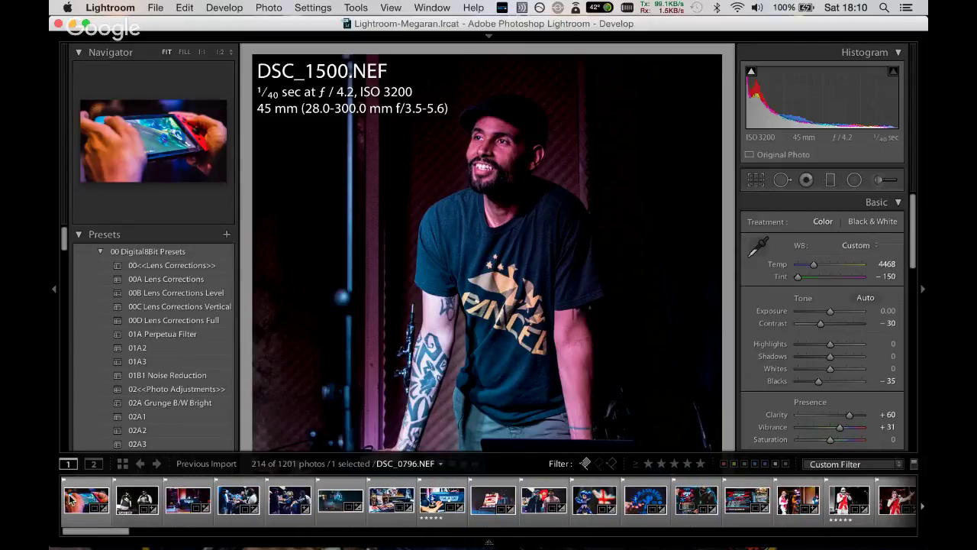
left_click(72, 495, "shift")
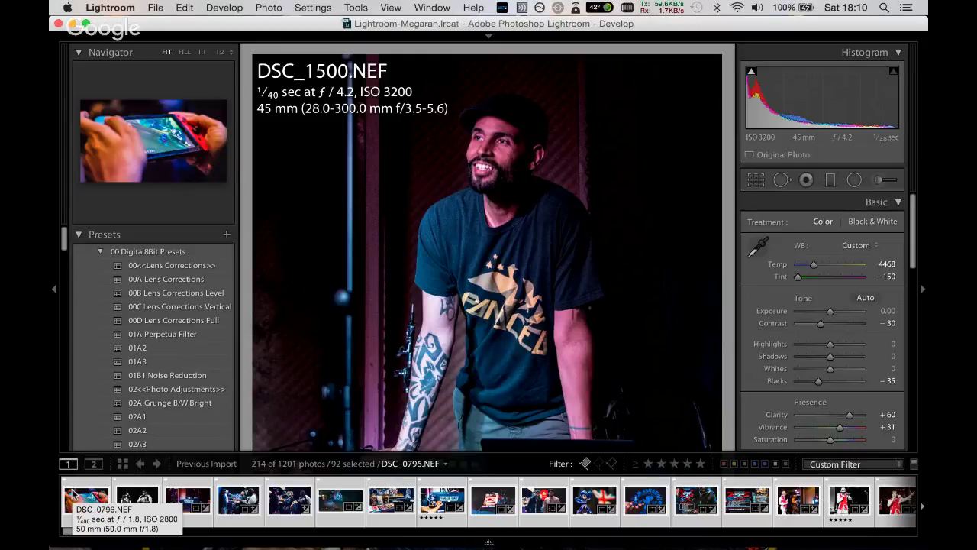
Open console photo DSC_0796 full screen, then step to the black-and-white performers shot.
left_click(72, 495)
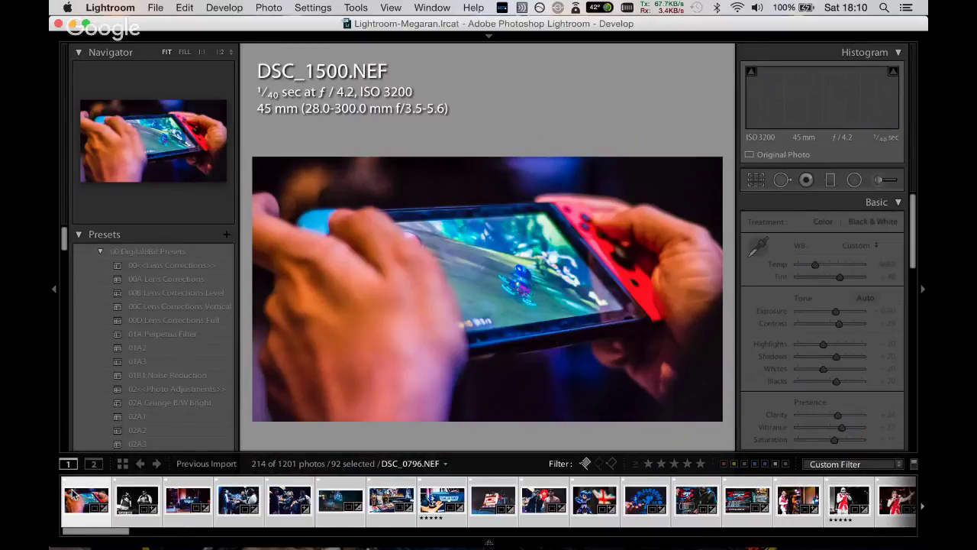
key("f")
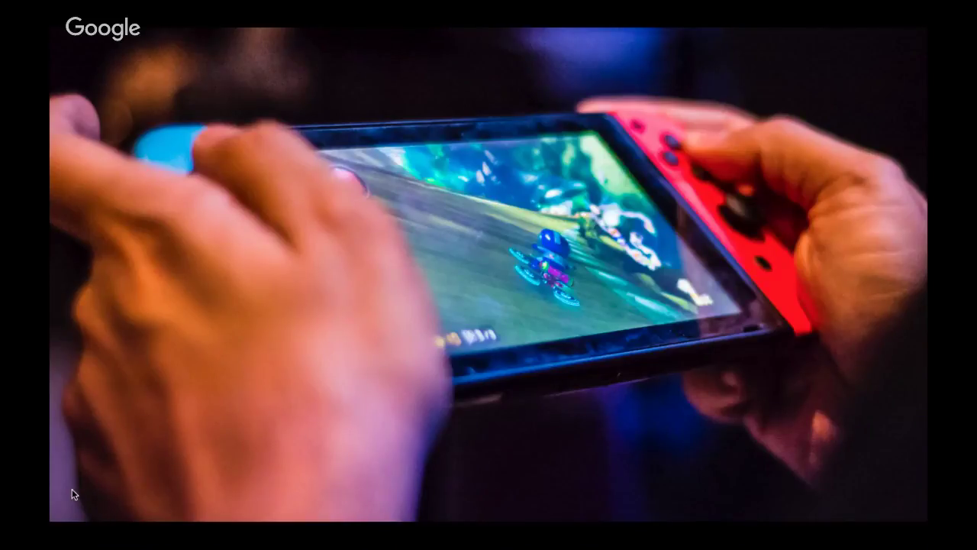
key("Right")
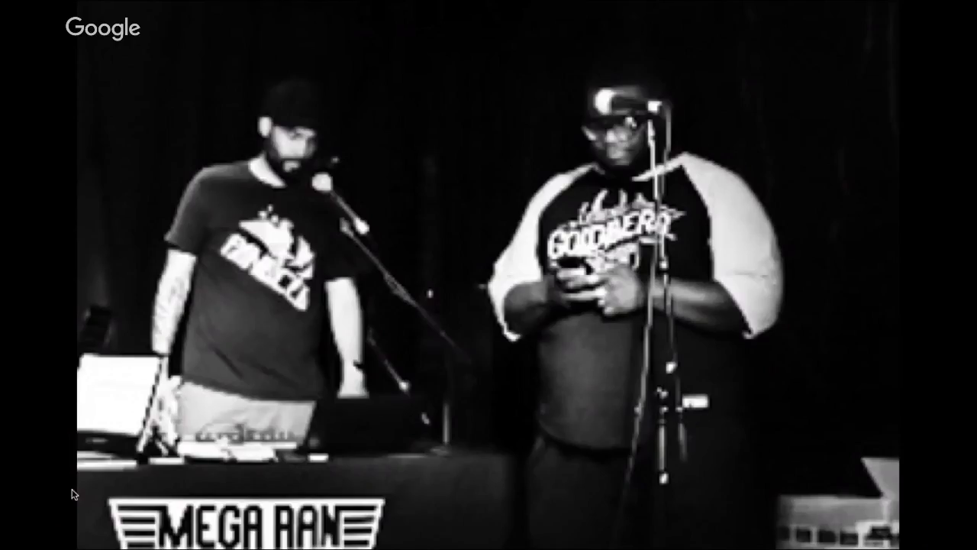
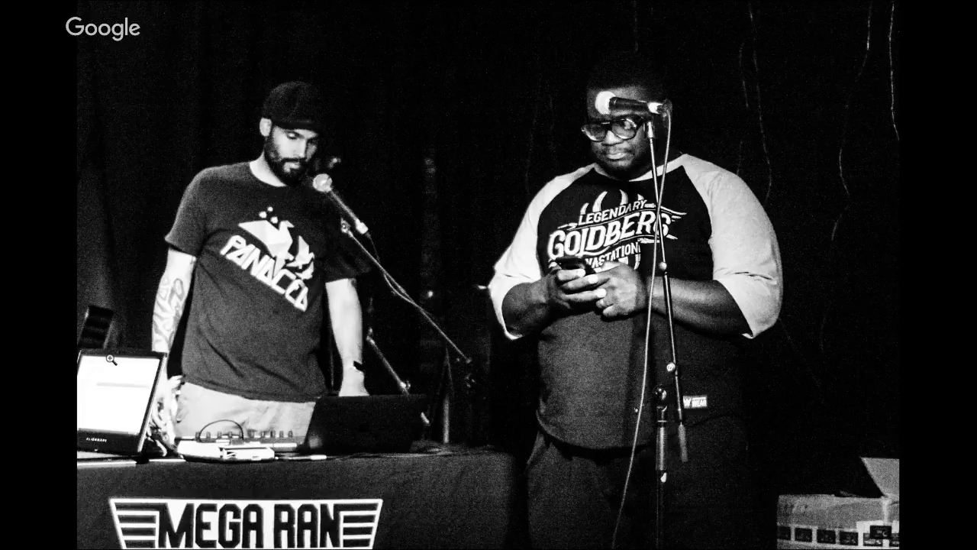
Browse the concert photos full screen, stepping forward to DSC_0856, then exit full screen.
key("f")
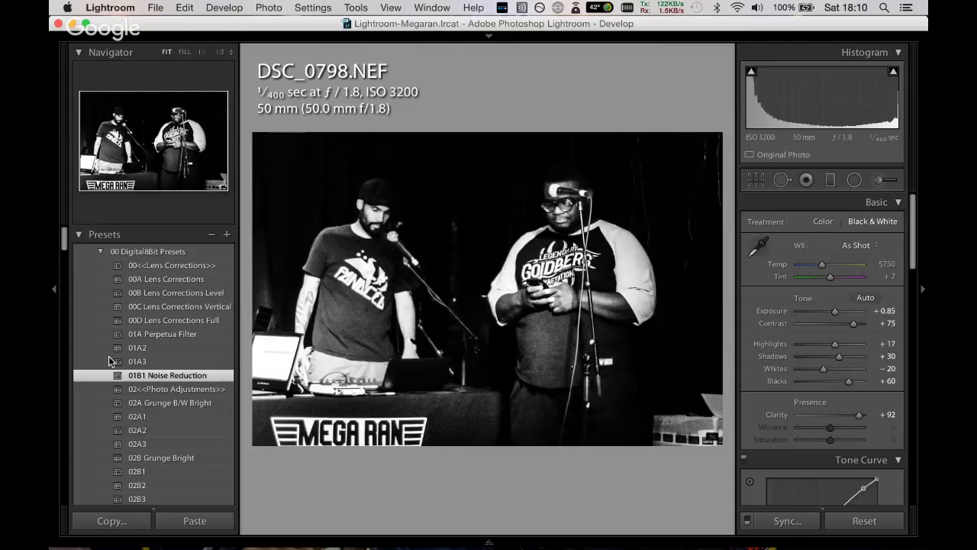
key("ctrl+shift+f")
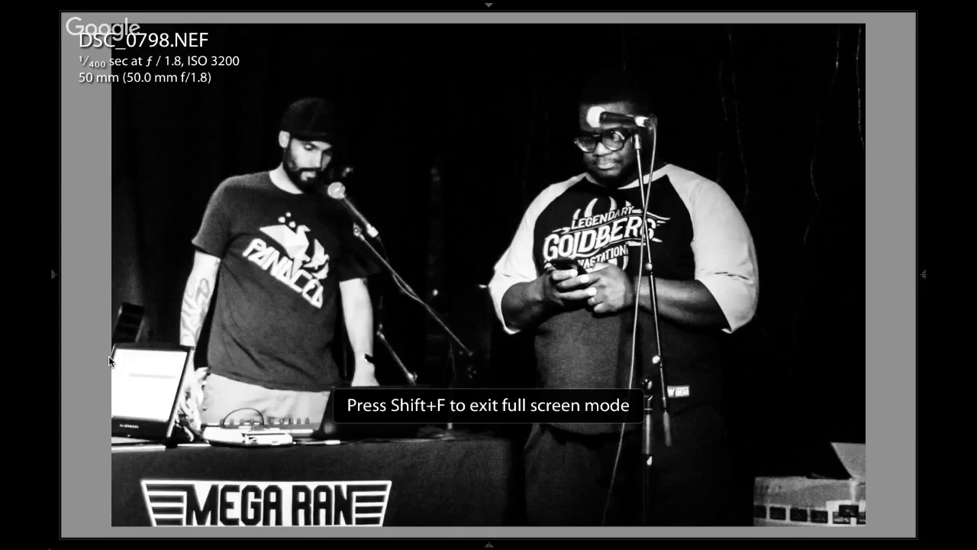
key("Right")
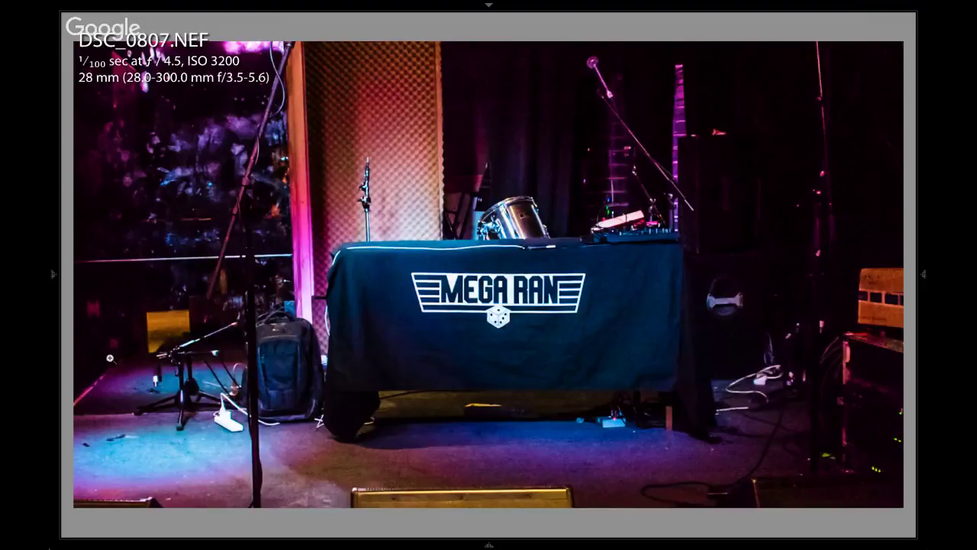
key("Right")
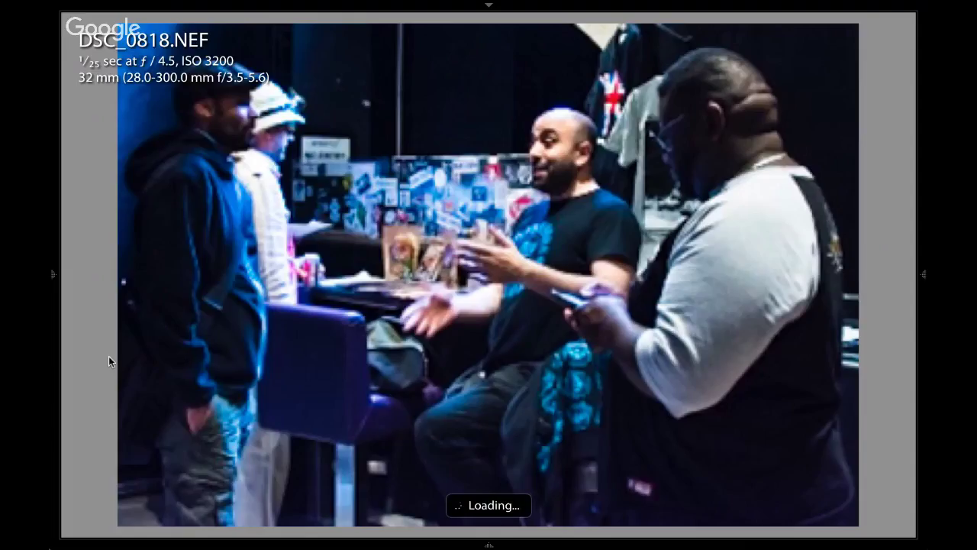
key("Right")
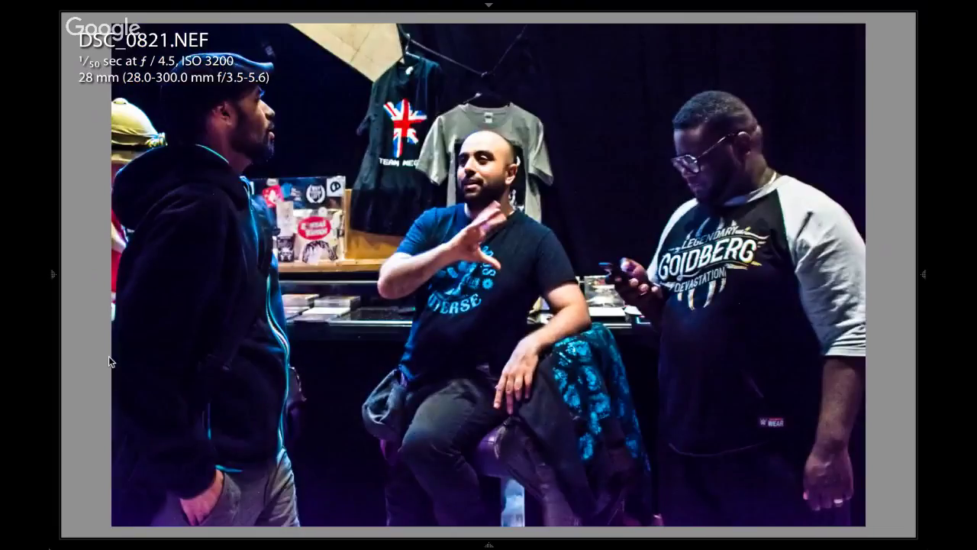
key("Right")
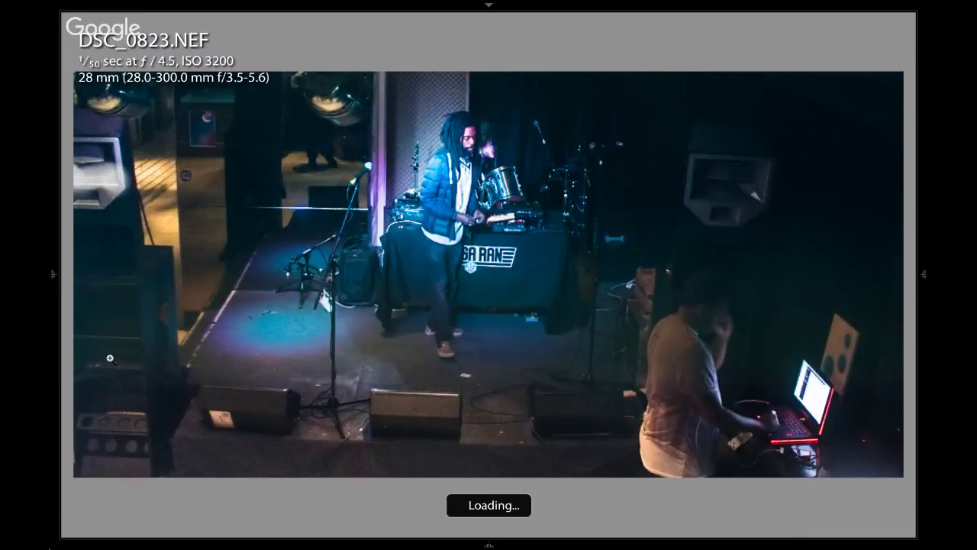
key("Right")
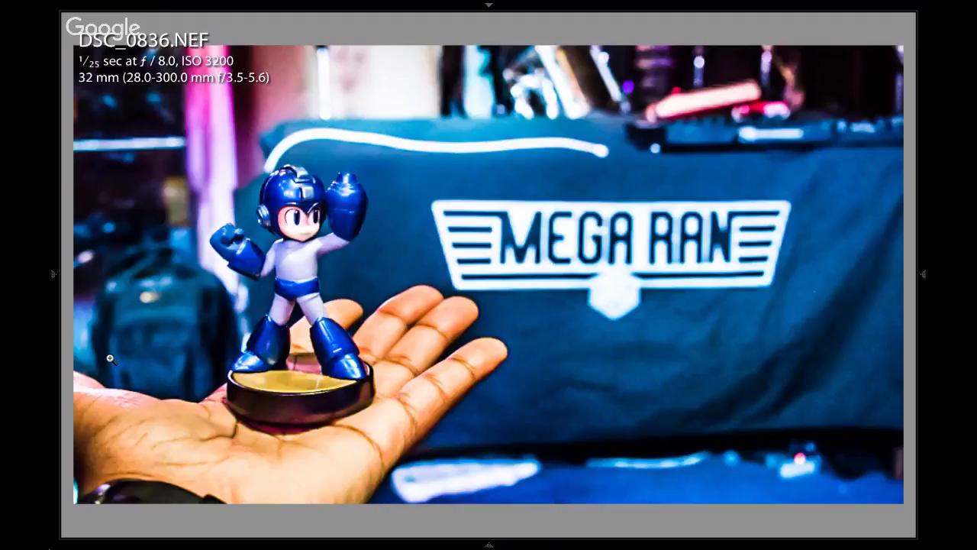
key("Right")
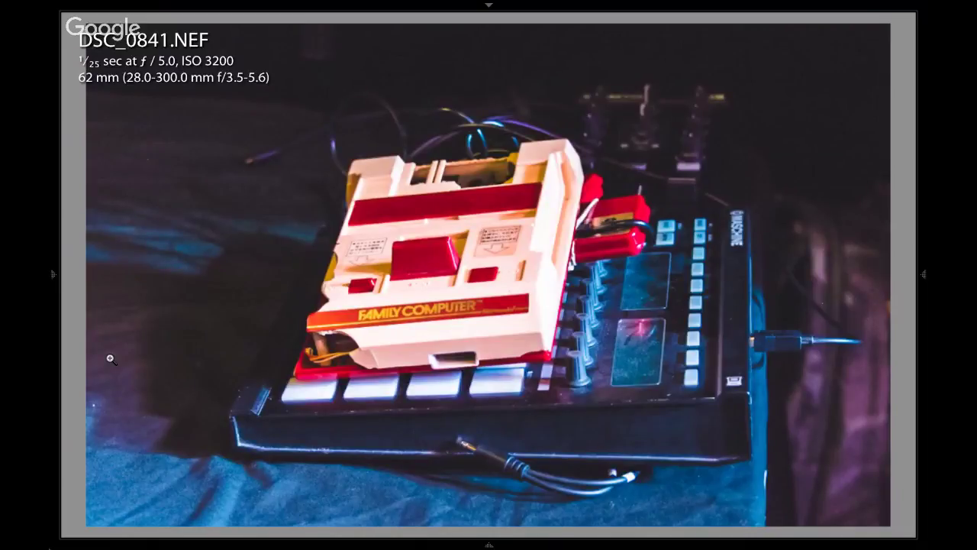
key("Right")
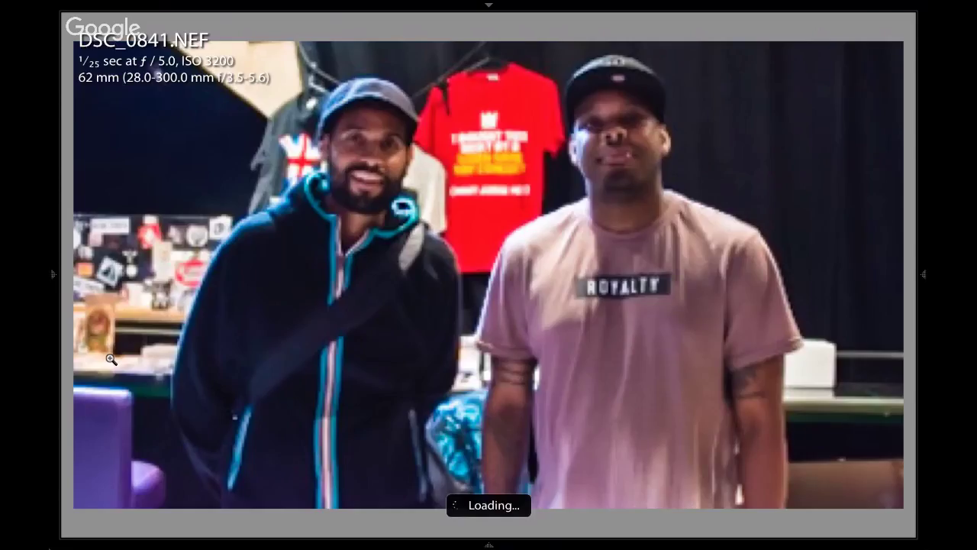
key("Right")
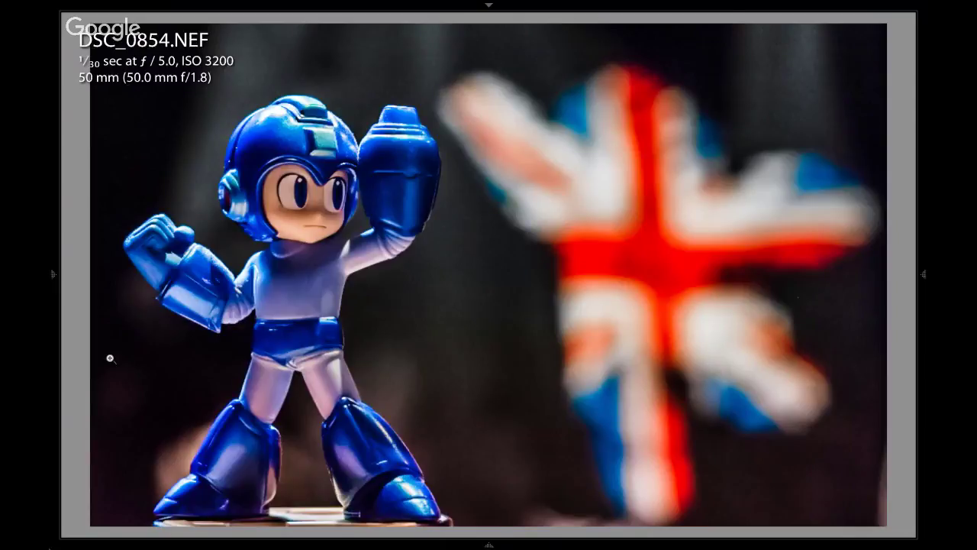
key("Right")
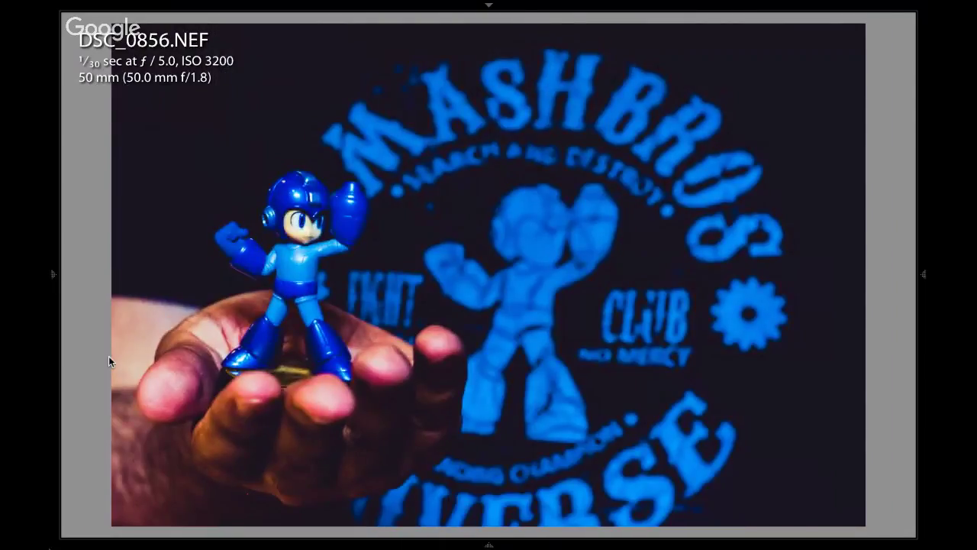
key("Escape")
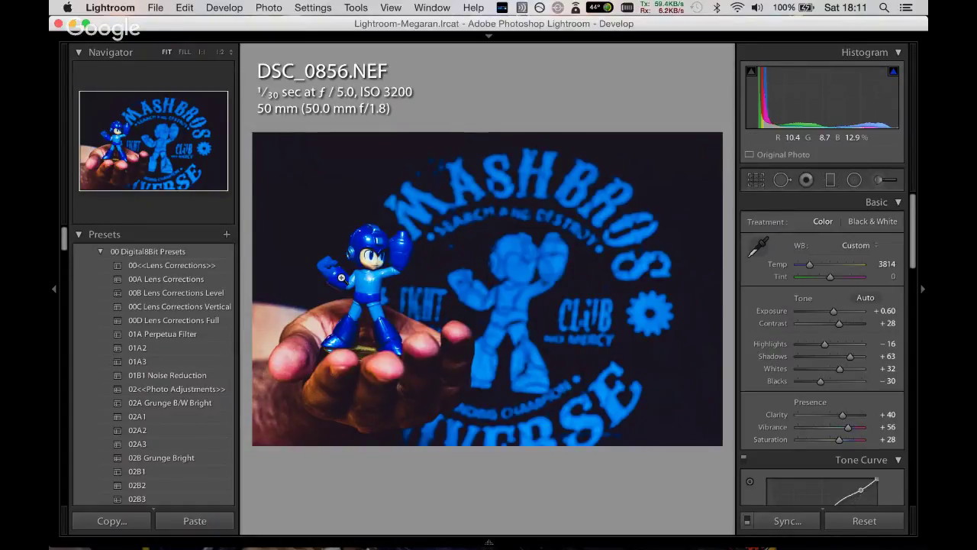
Zoom the Mega Man photo to 1:1 to check detail, then back to Fit.
left_click(341, 278)
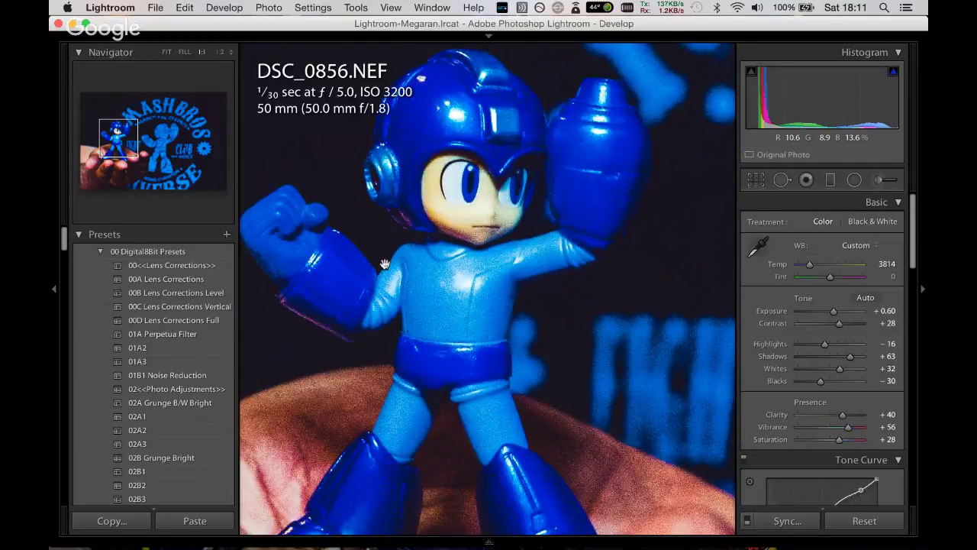
left_click(385, 264)
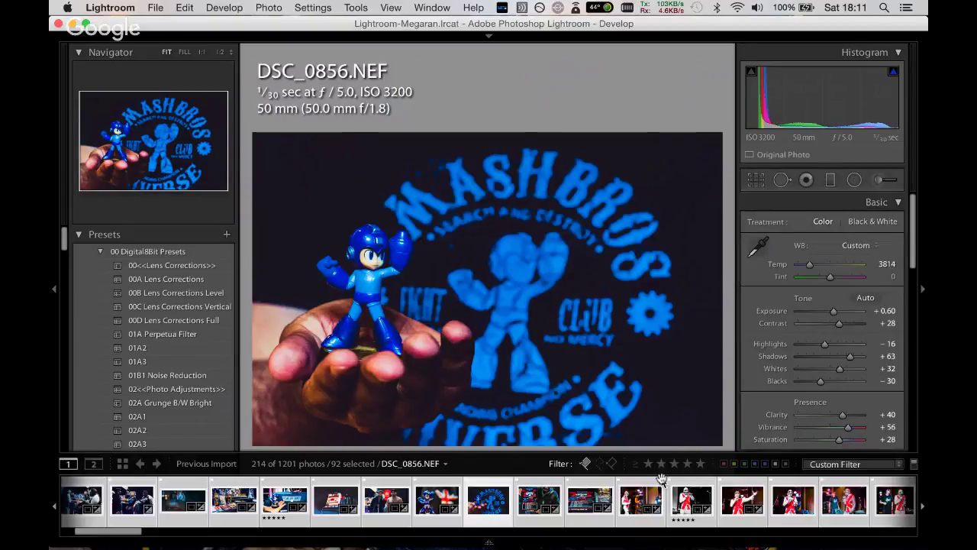
scroll(653, 504, "down", 5)
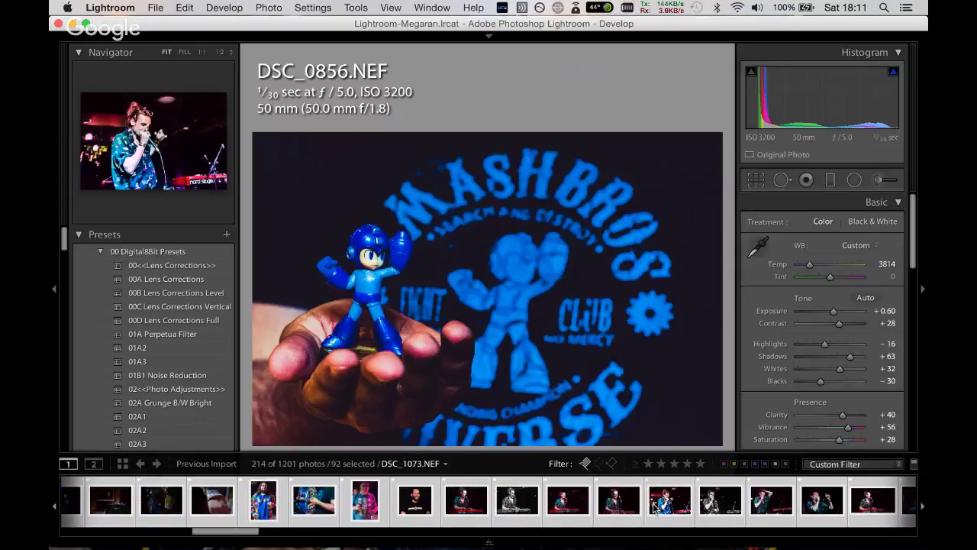
scroll(458, 501, "up", 5)
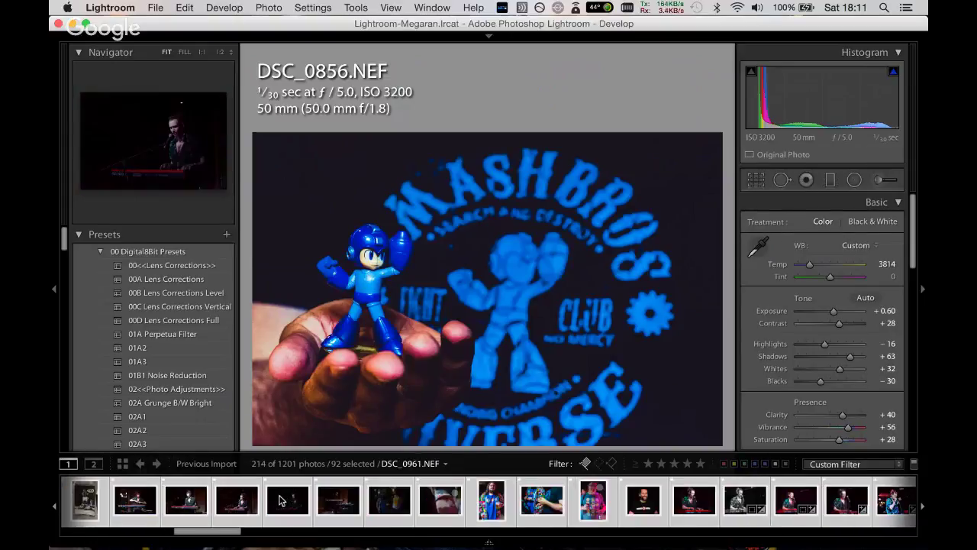
Preview filmstrip photos DSC_0961, DSC_0974 and DSC_0970.
left_click(284, 501)
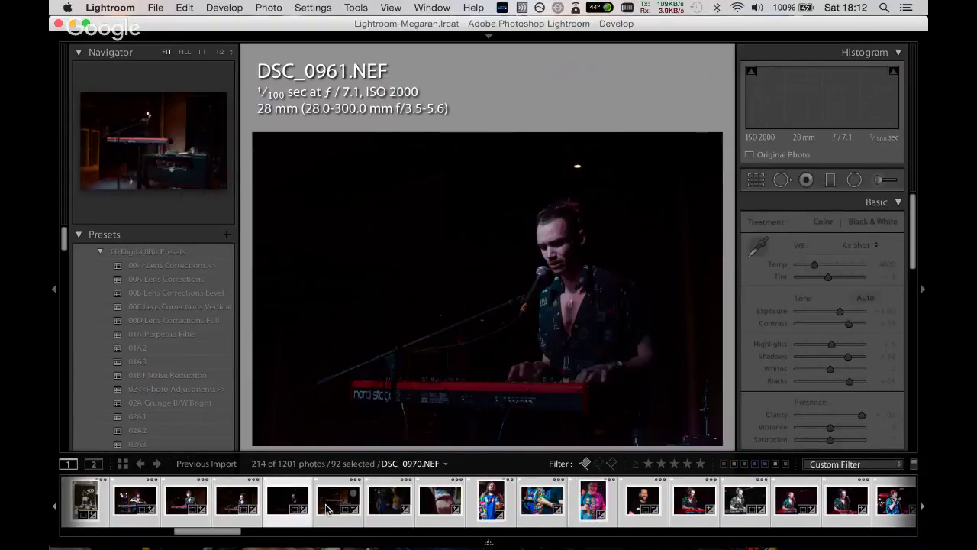
left_click(327, 509, "shift")
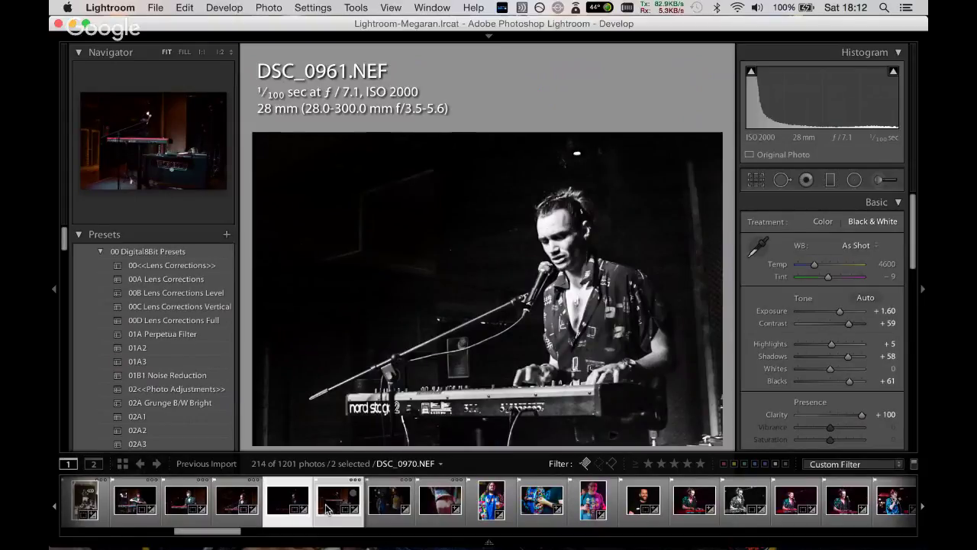
left_click(385, 505)
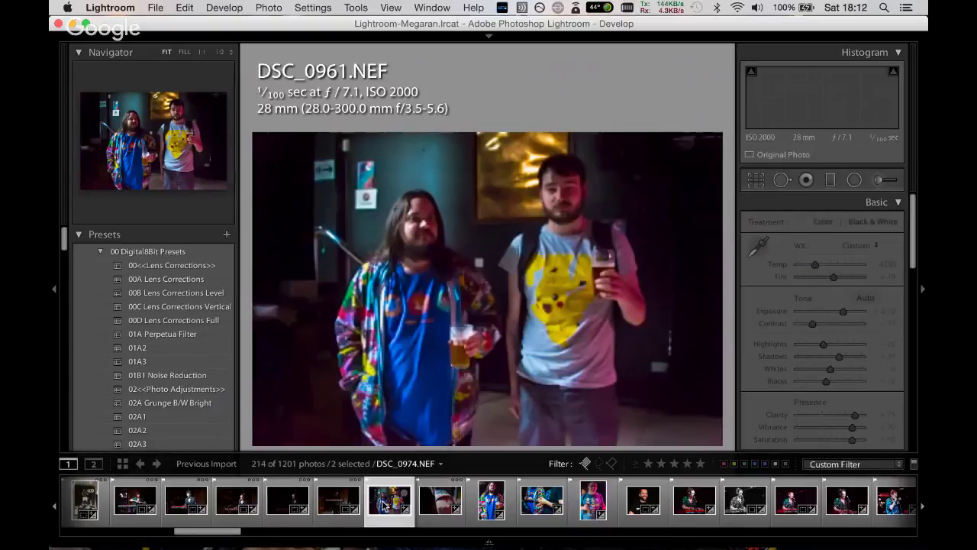
left_click(320, 500)
Scroll the filmstrip forward toward the rapper shot DSC_1459.
scroll(319, 500, "down", 2)
scroll(319, 500, "down", 2)
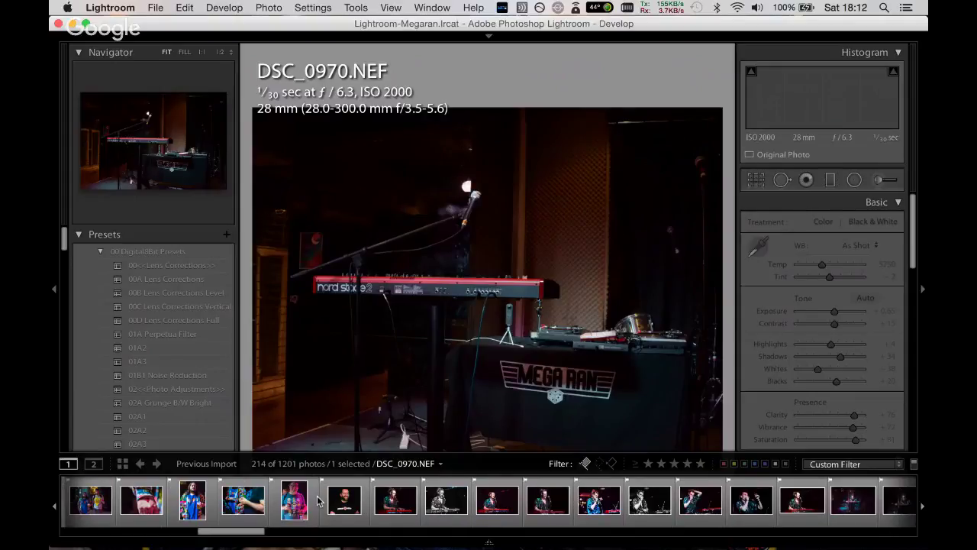
scroll(319, 500, "down", 2)
scroll(319, 500, "down", 2)
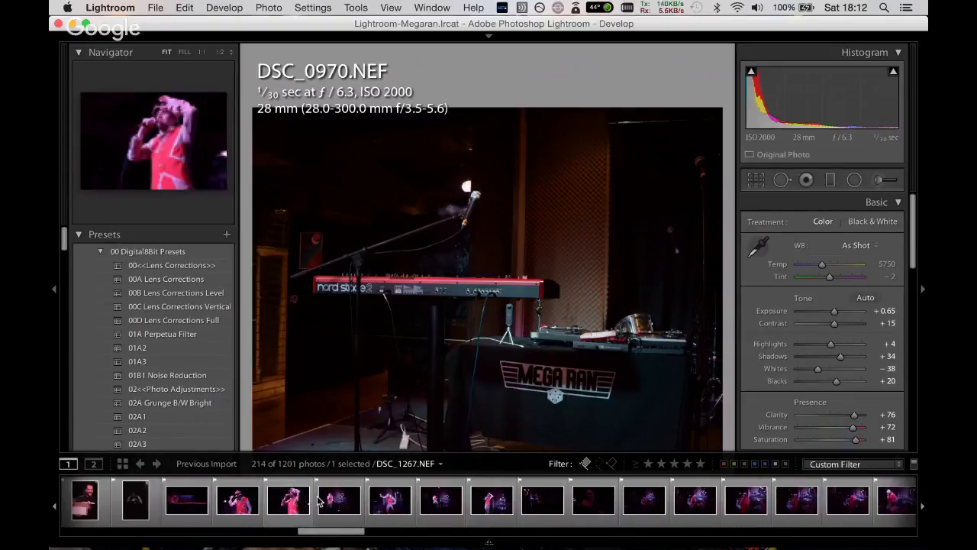
scroll(319, 500, "down", 2)
scroll(319, 500, "down", 2)
scroll(319, 500, "down", 2)
scroll(319, 500, "down", 2)
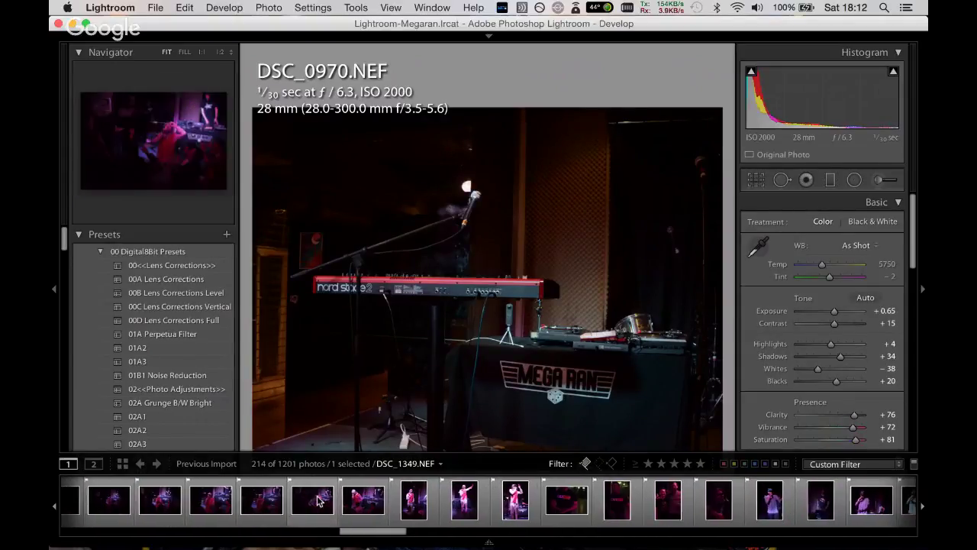
scroll(319, 500, "down", 2)
scroll(319, 500, "down", 2)
scroll(320, 500, "down", 2)
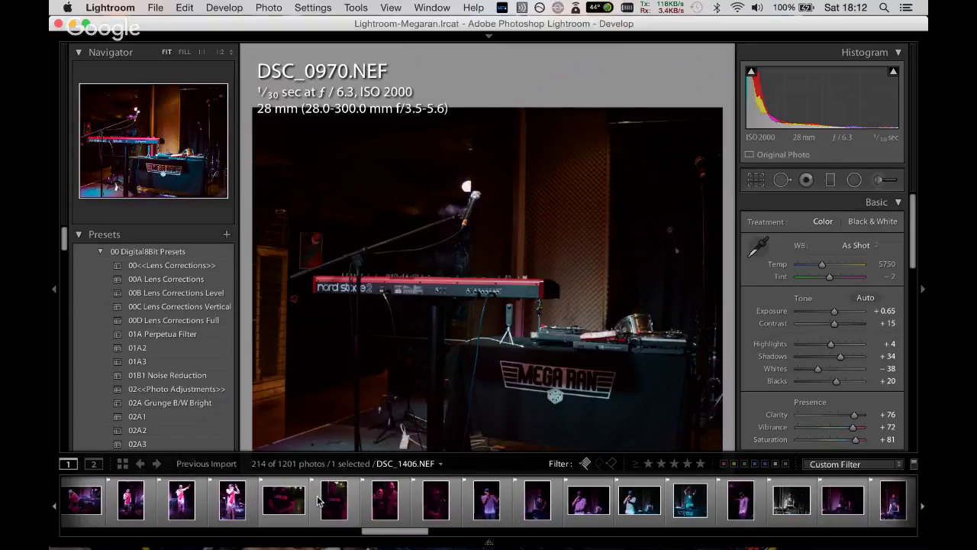
scroll(319, 500, "down", 2)
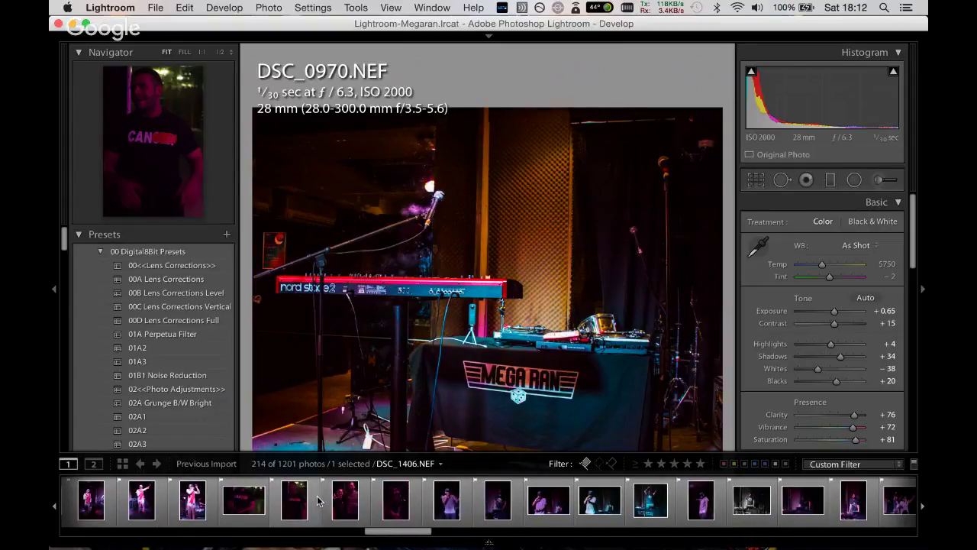
scroll(319, 500, "down", 3)
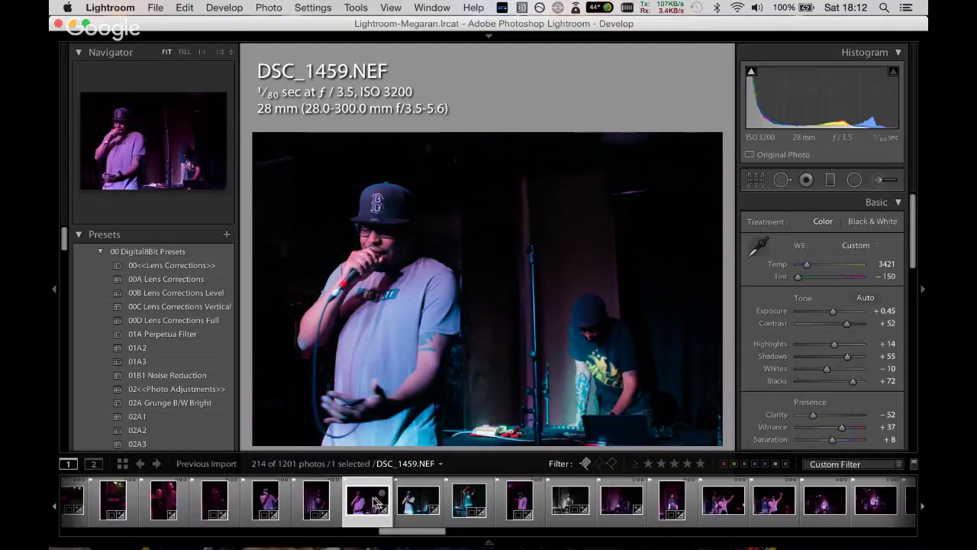
Open DSC_1461 and apply the 01B1 Noise Reduction preset to the next photo.
left_click(403, 506)
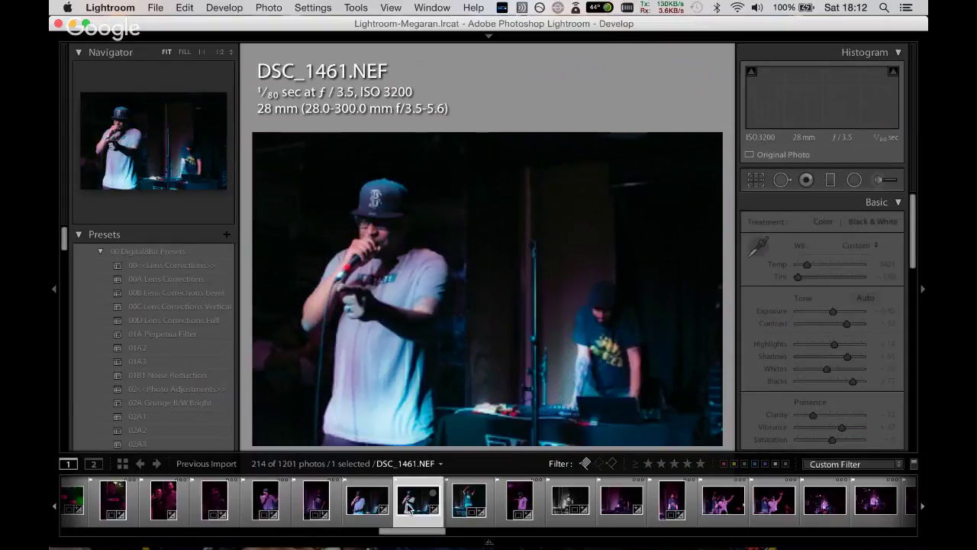
key("Right")
left_click(167, 375)
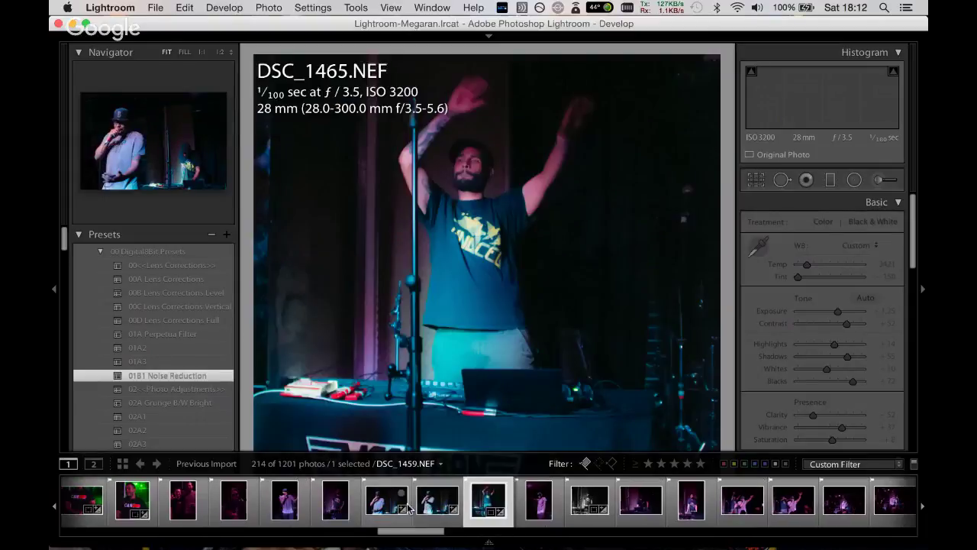
Step forward through the photos to DSC_1510, then back to DSC_1500.
key("Right")
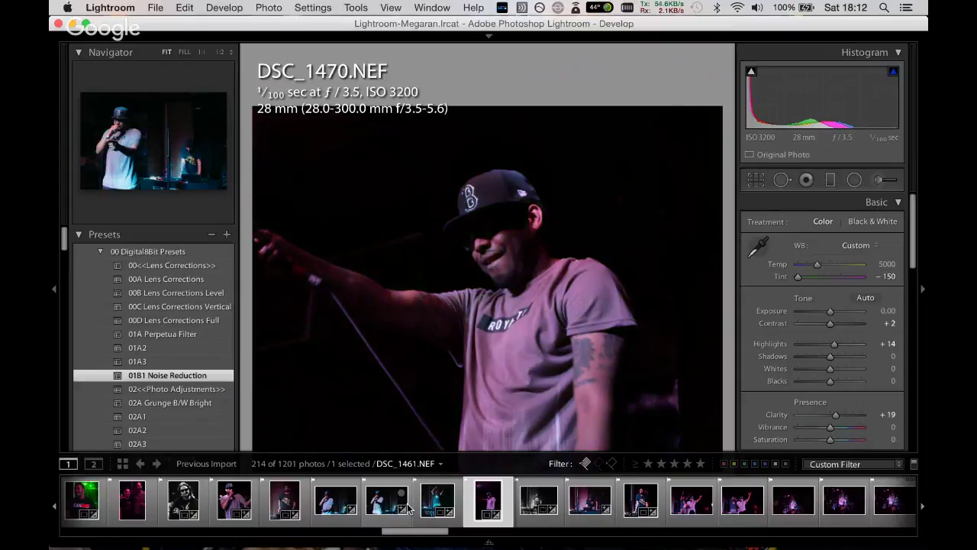
key("Right")
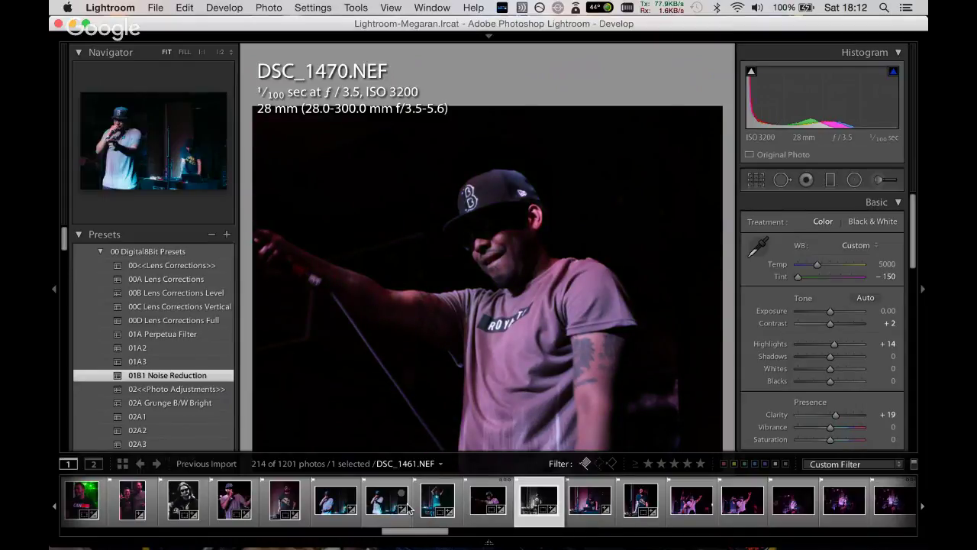
key("Right")
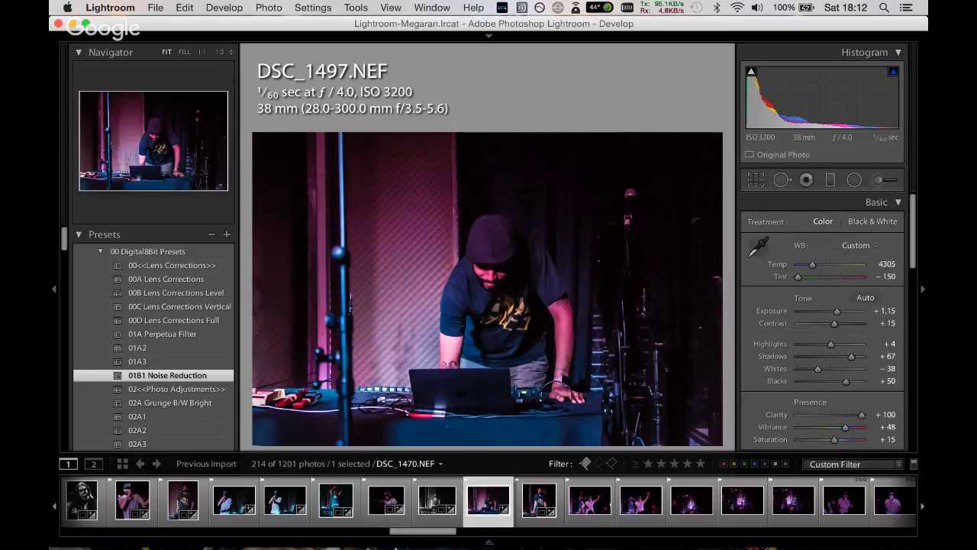
key("Right")
key("Right")
key("Right")
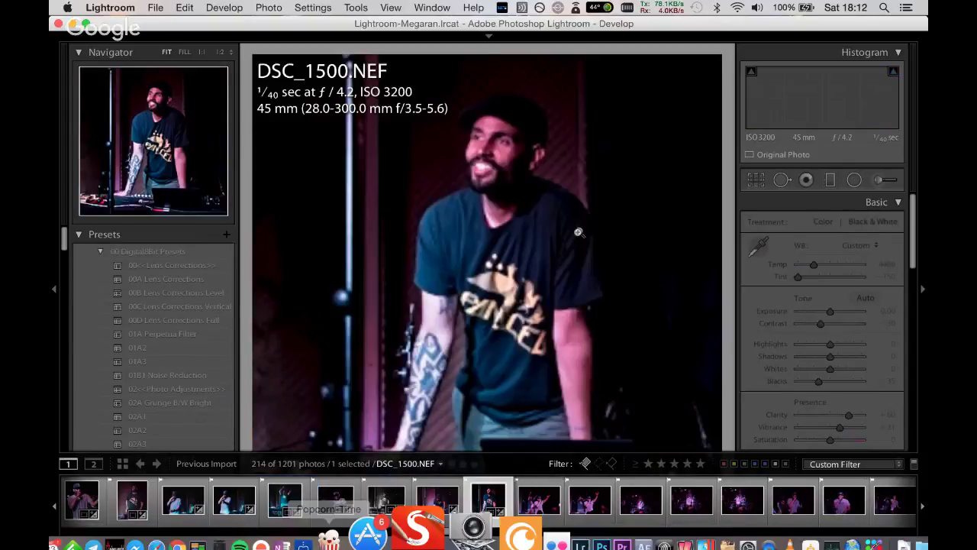
key("Right")
key("Right")
key("Right")
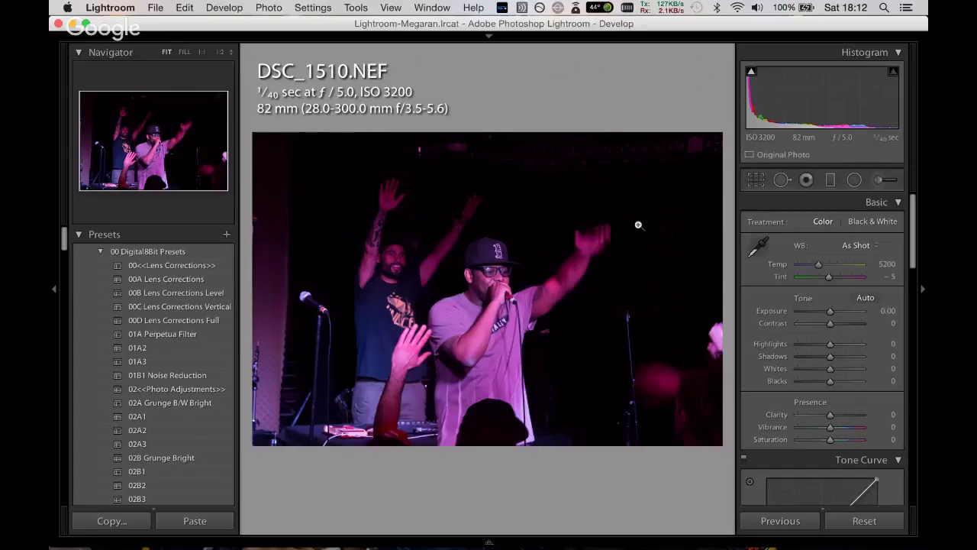
key("Left")
key("Left")
key("Left")
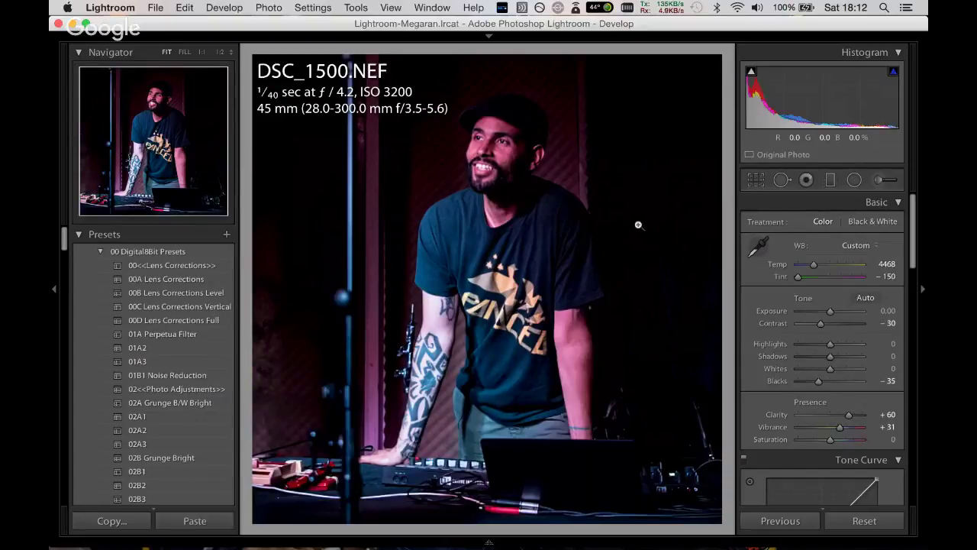
Copy DSC_1500's develop settings via Settings > Copy Settings.
left_click(268, 8)
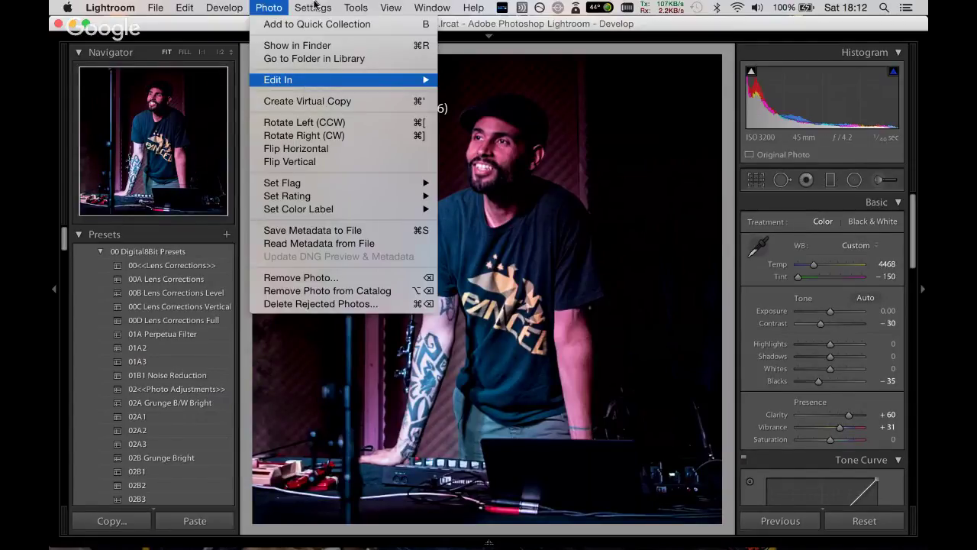
left_click(354, 95)
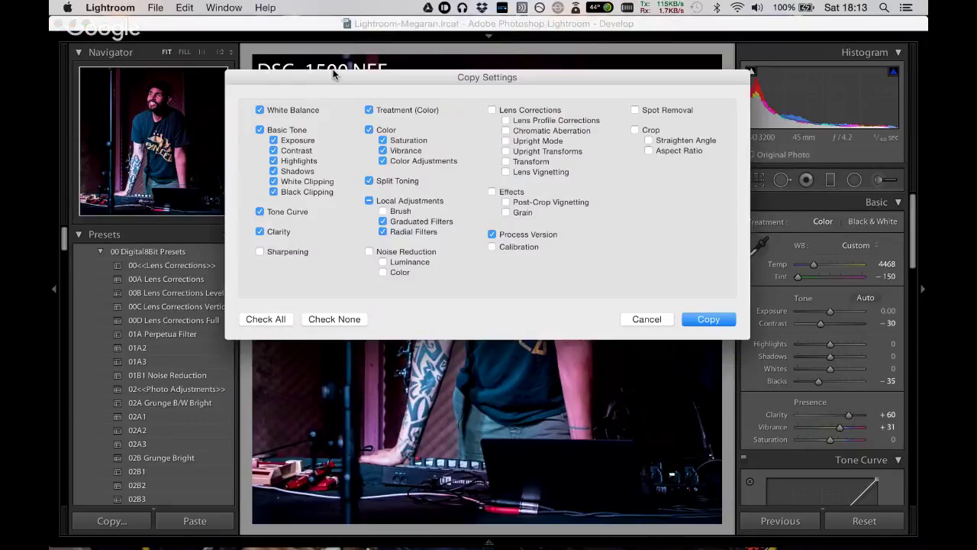
key("Return")
On DSC_1510, cut Clarity to −28 and raise Exposure to +0.65.
key("Right")
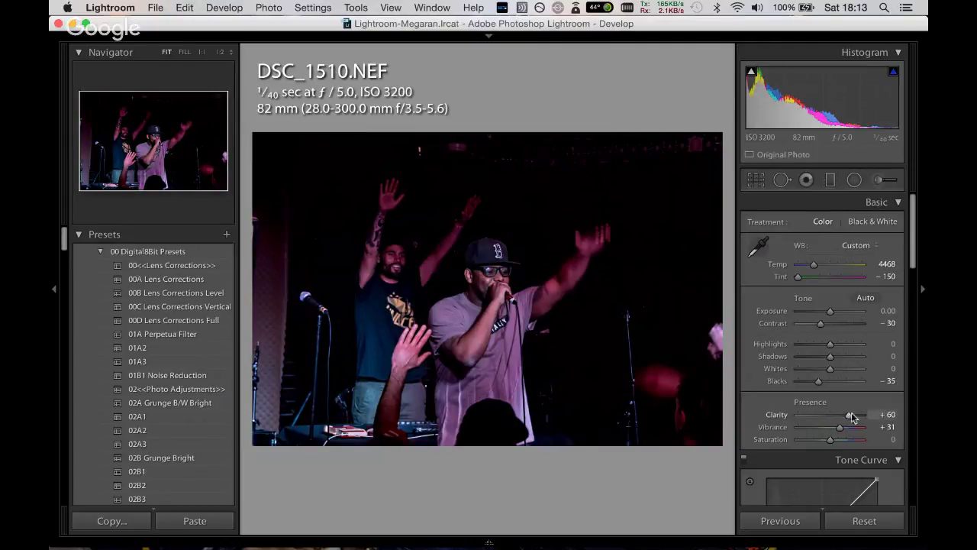
left_click_drag(848, 414, 822, 414)
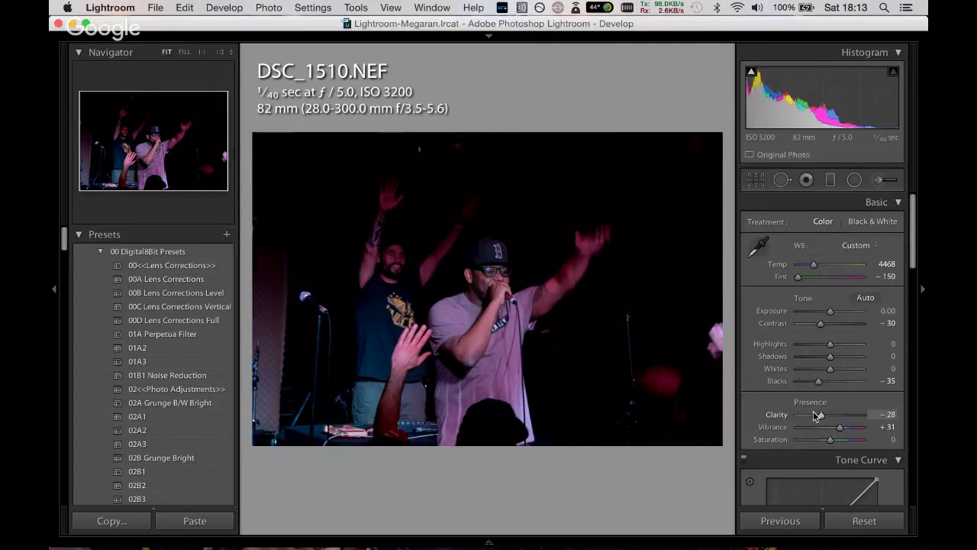
mouse_move(830, 310)
left_mouse_down()
mouse_move(836, 380)
mouse_move(810, 379)
left_mouse_up()
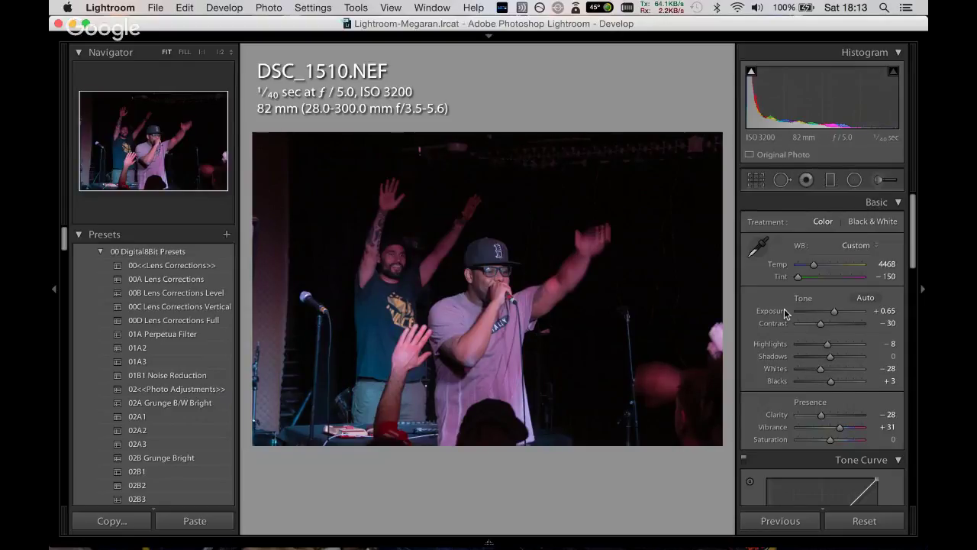
Crop DSC_1510 tighter around the performers by pulling in the top and right edges.
left_click(756, 180)
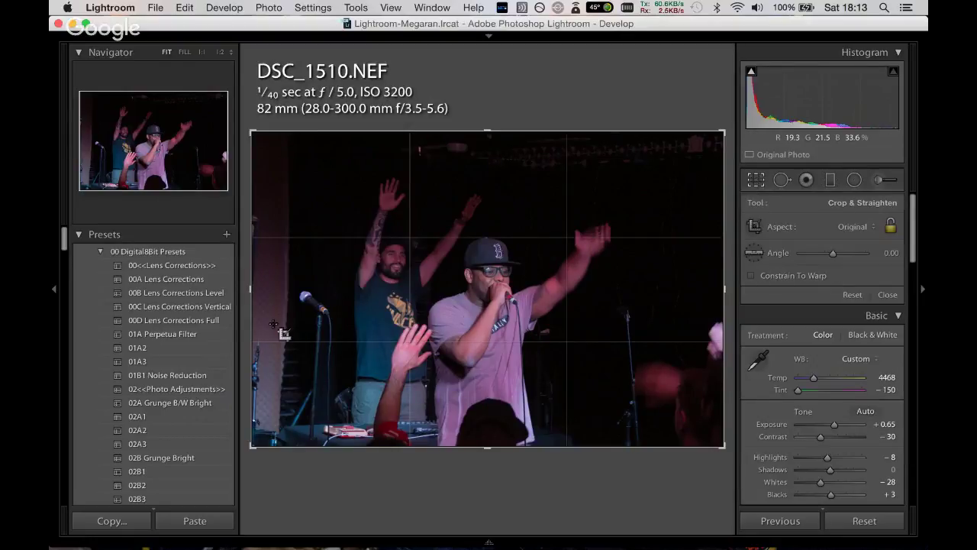
left_click_drag(274, 325, 265, 290)
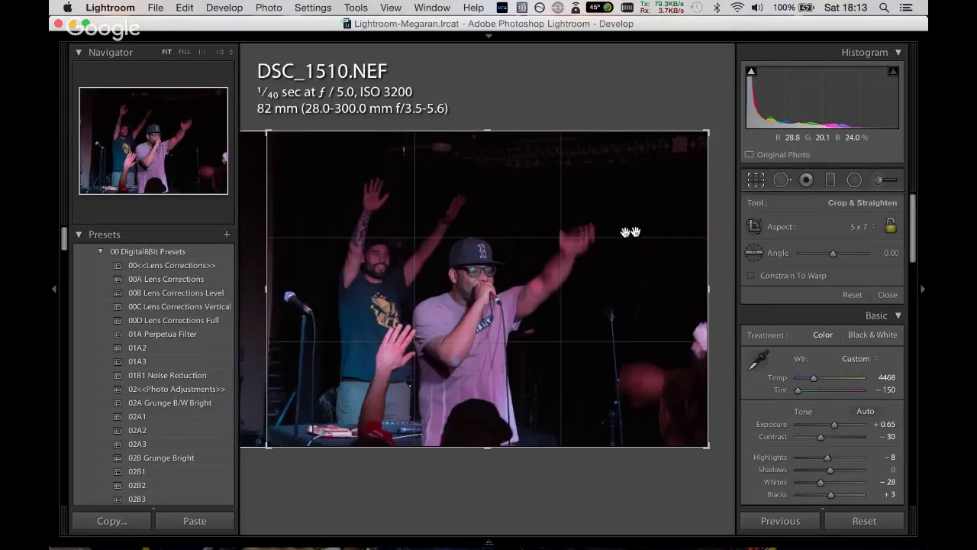
mouse_move(709, 289)
left_mouse_down()
mouse_move(697, 286)
mouse_move(707, 264)
left_mouse_up()
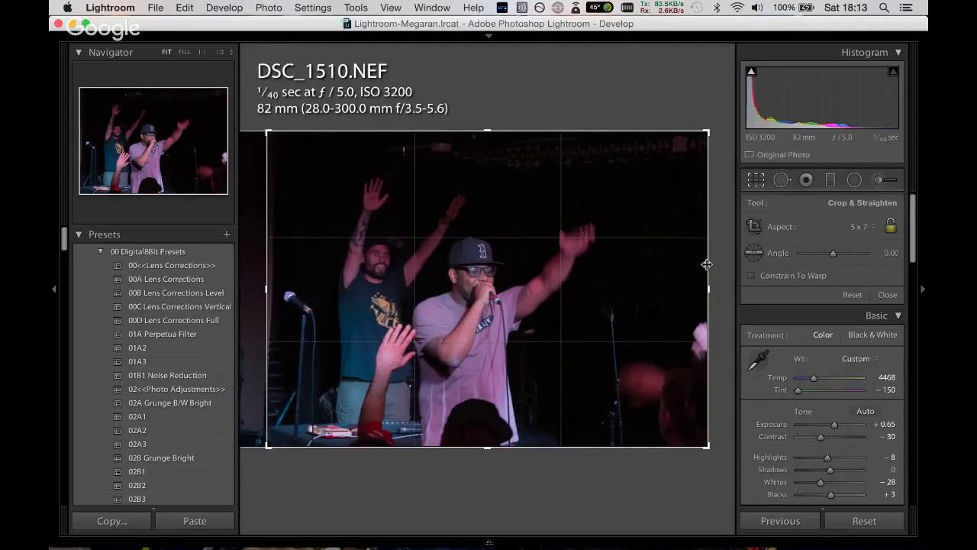
key("Return")
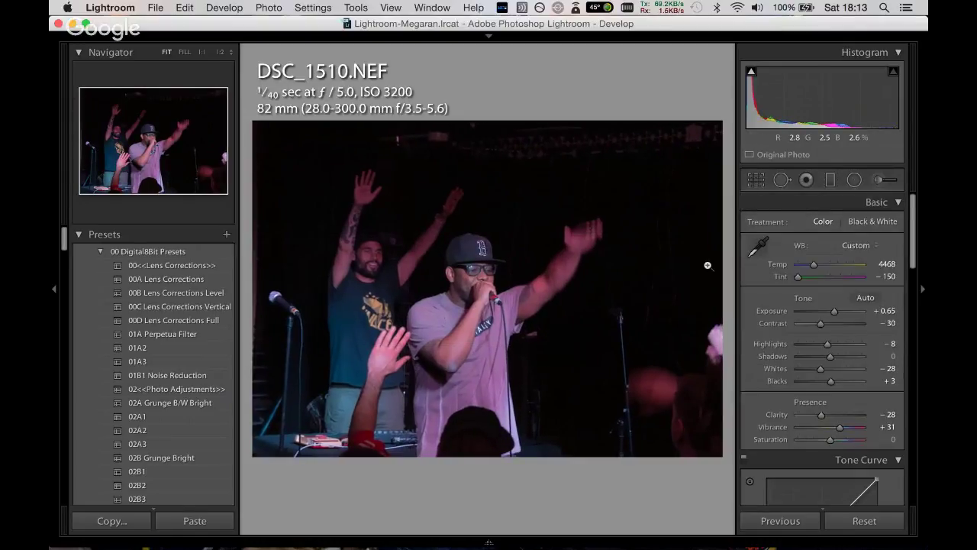
Crop DSC_1517 to a wide strip by lowering its top edge, and paste the copied settings.
key("Right")
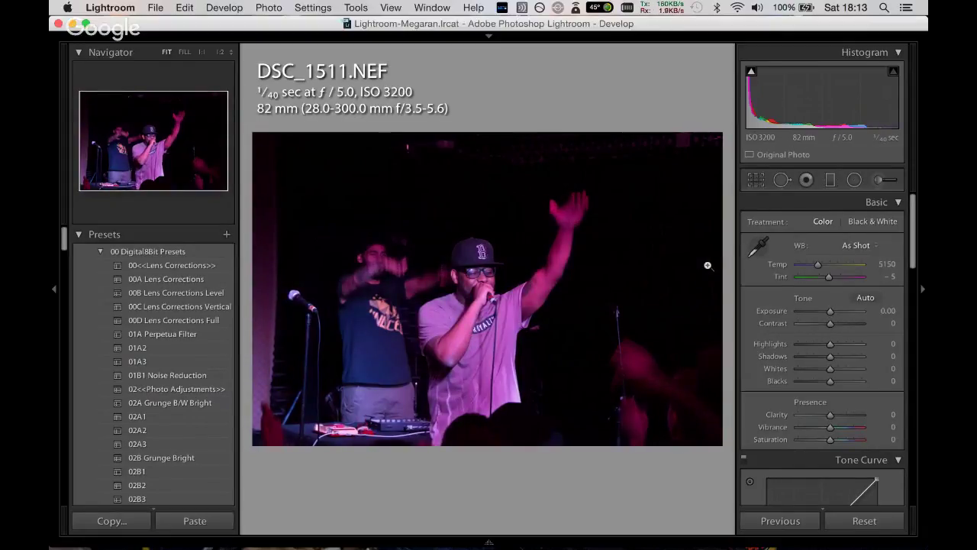
key("u")
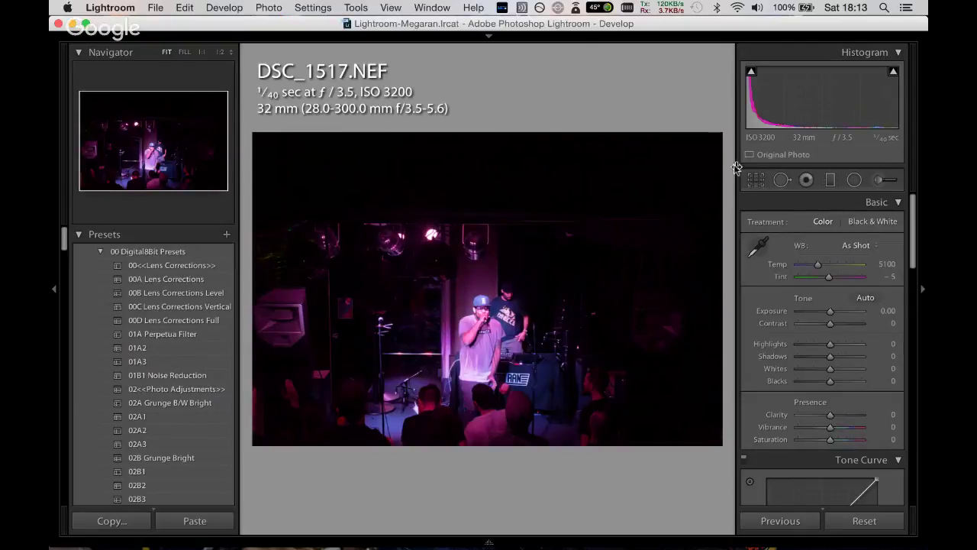
left_click(756, 180)
left_click_drag(484, 131, 486, 168)
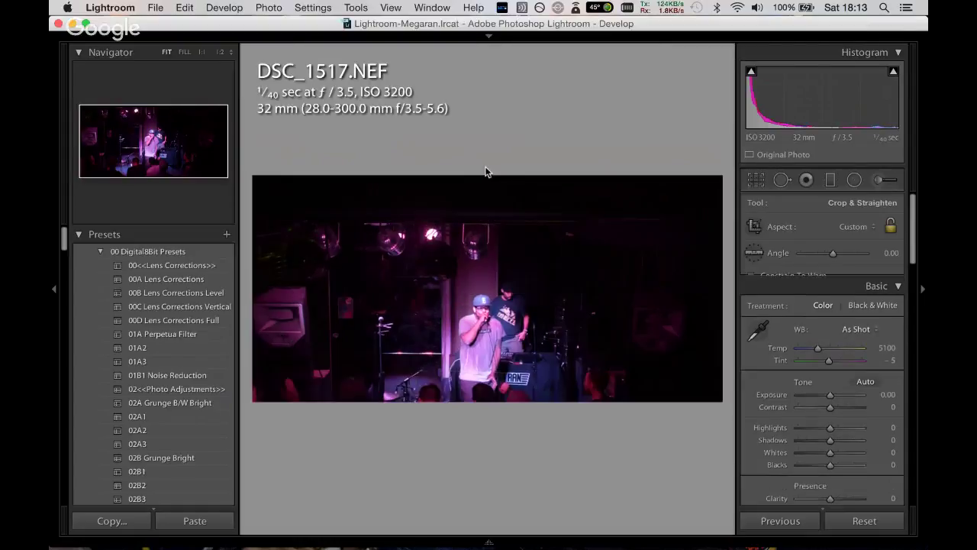
key("Return")
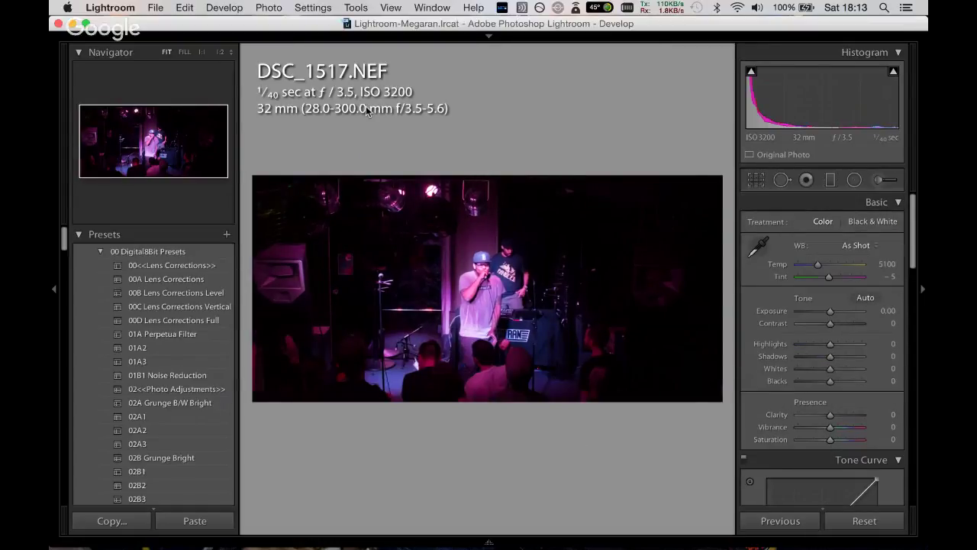
key("super+shift+z")
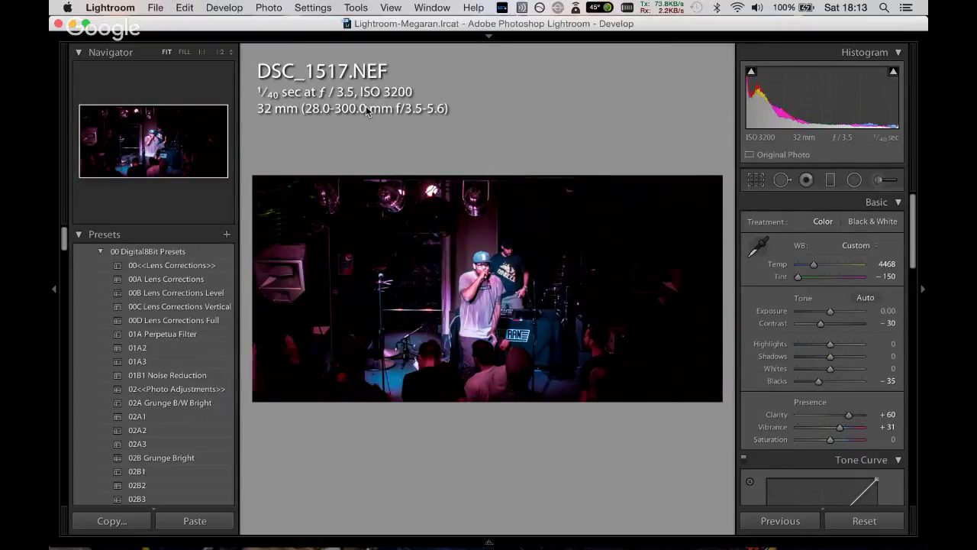
Set DSC_1517 to Clarity −5, Exposure +0.60, Highlights −38, Blacks +41 and Shadows +60.
left_click_drag(848, 414, 828, 417)
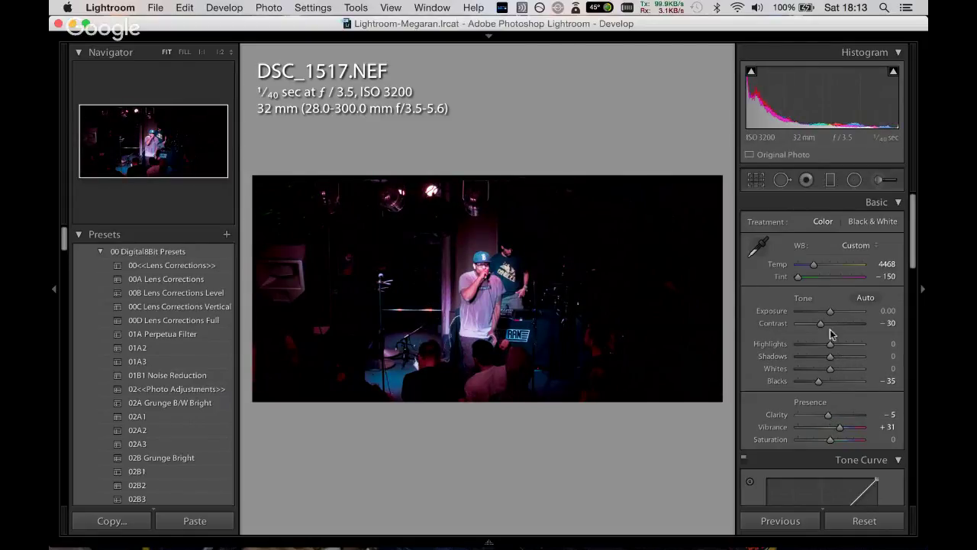
left_click_drag(831, 310, 834, 311)
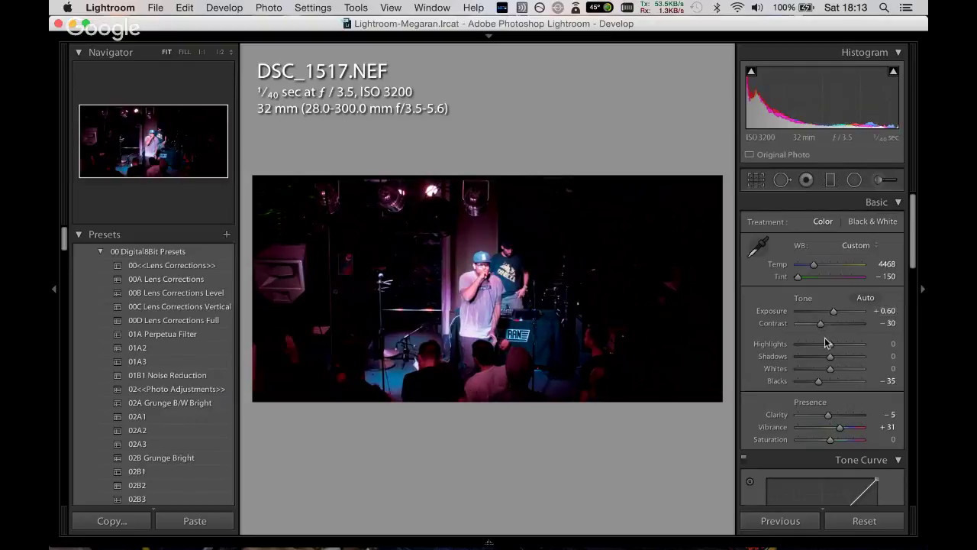
left_click_drag(826, 344, 818, 344)
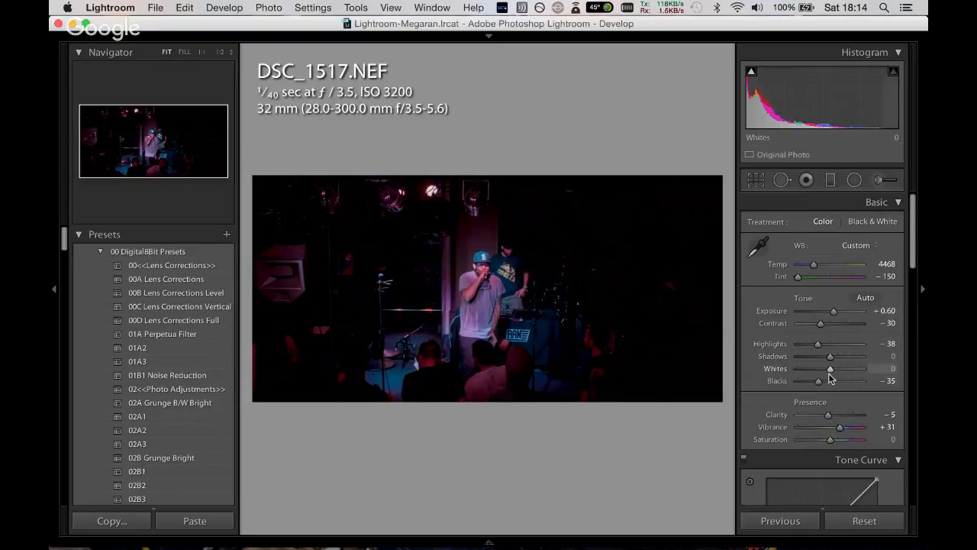
mouse_move(830, 377)
left_mouse_down()
mouse_move(841, 380)
mouse_move(844, 356)
left_mouse_up()
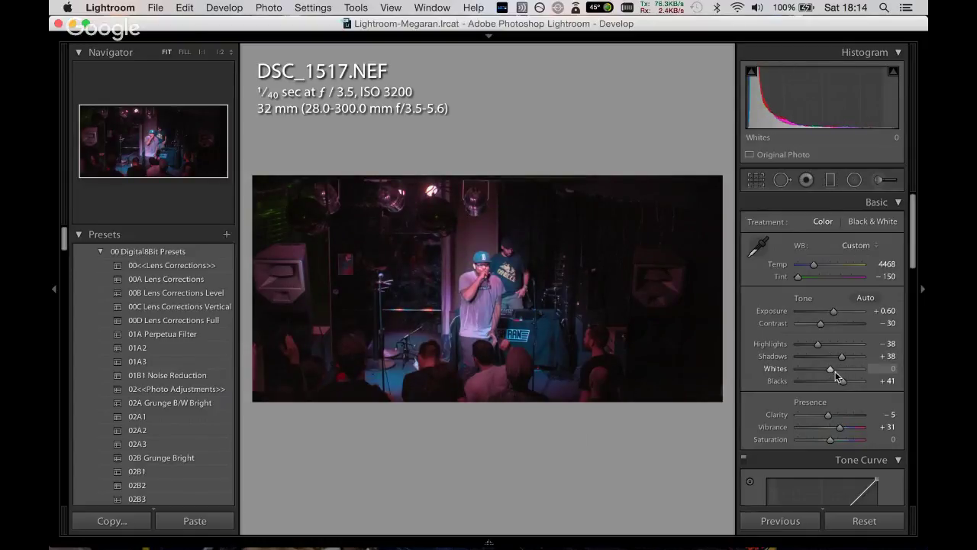
mouse_move(842, 357)
left_mouse_down()
mouse_move(855, 368)
mouse_move(831, 370)
left_mouse_up()
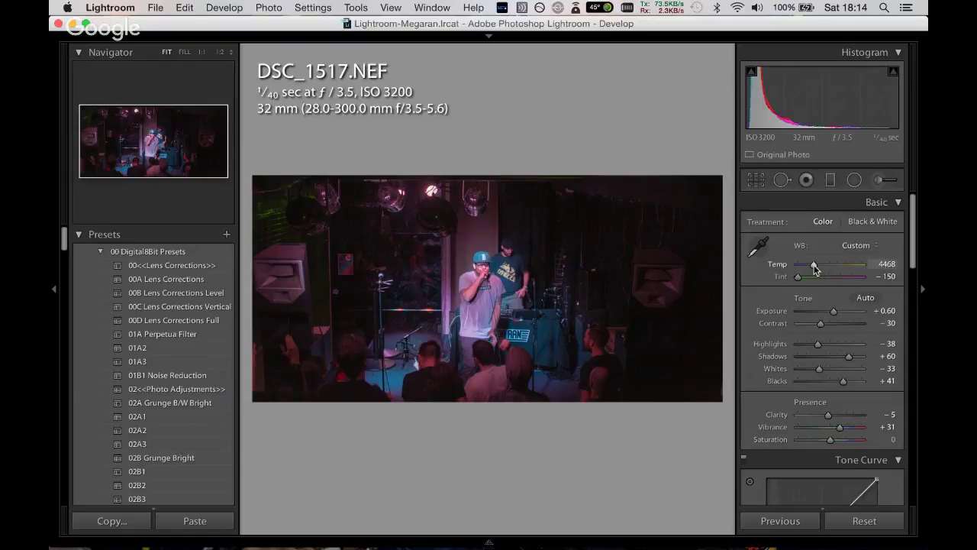
Cool Temp to 3028, apply the 01B1 Noise Reduction preset and boost Vibrance to +50.
left_click_drag(809, 267, 806, 267)
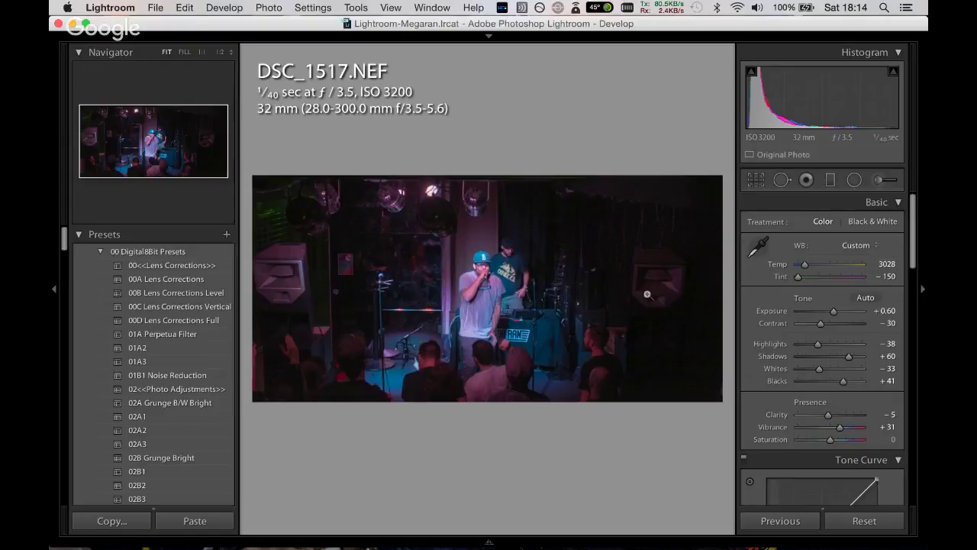
left_click(205, 377)
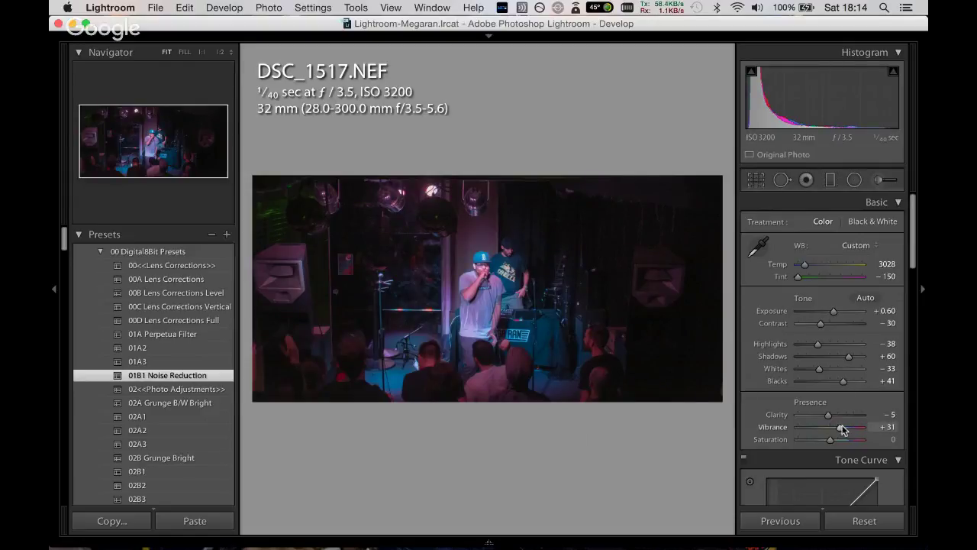
left_click_drag(841, 427, 835, 446)
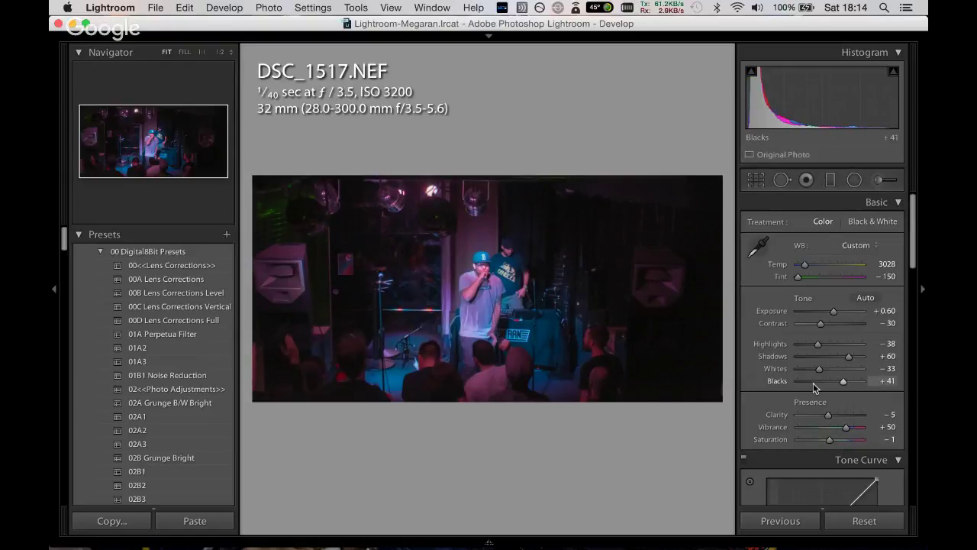
left_click(756, 181)
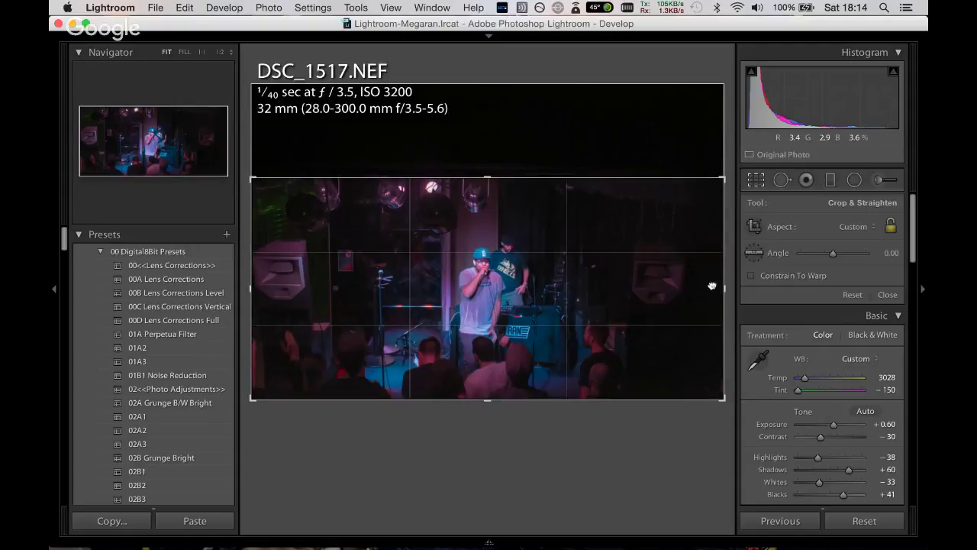
Pull DSC_1517's right and left crop edges inward, apply, and advance to DSC_1521.
left_click_drag(724, 288, 707, 288)
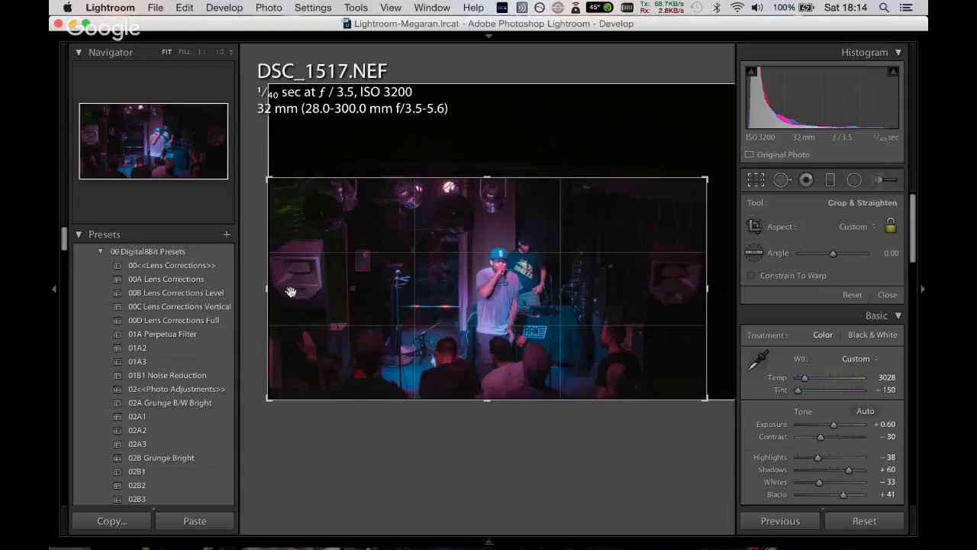
left_click_drag(268, 287, 292, 302)
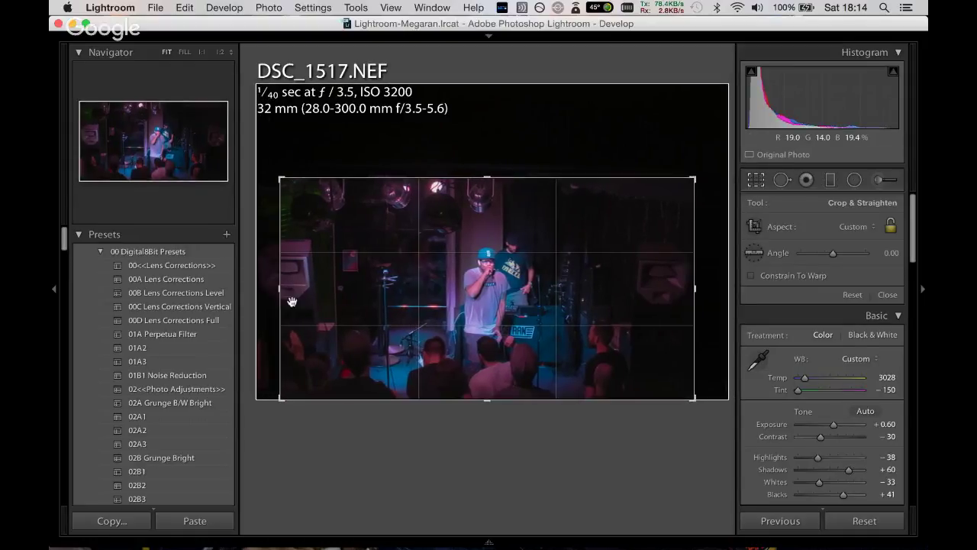
key("Return")
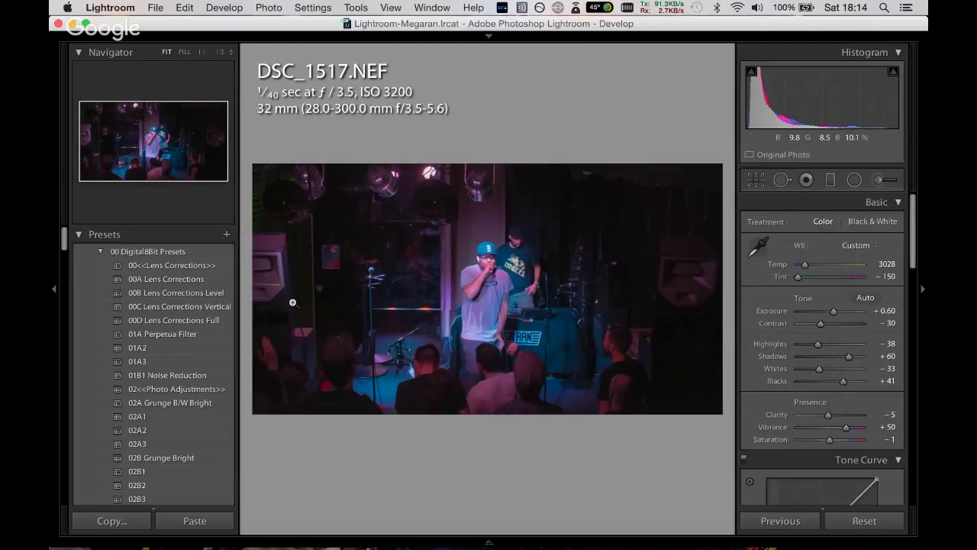
key("Right")
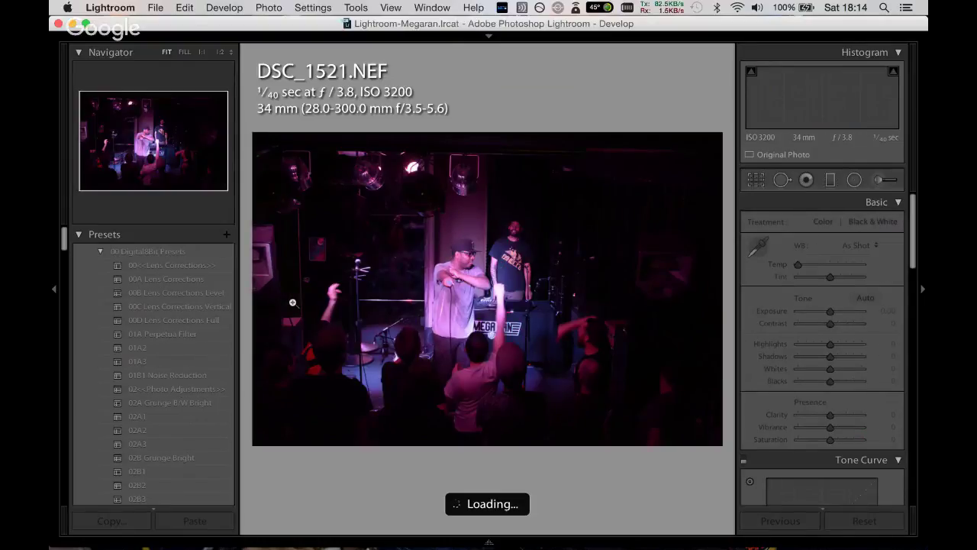
Paste the copied settings onto DSC_1521, then set Clarity −34, Exposure +0.65 and Contrast 0.
key("ctrl+v")
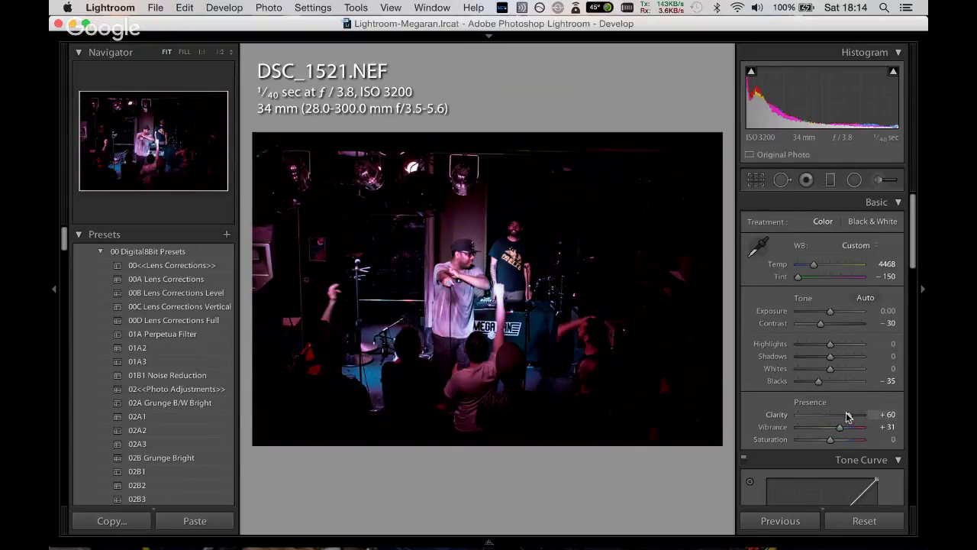
left_click_drag(848, 414, 818, 418)
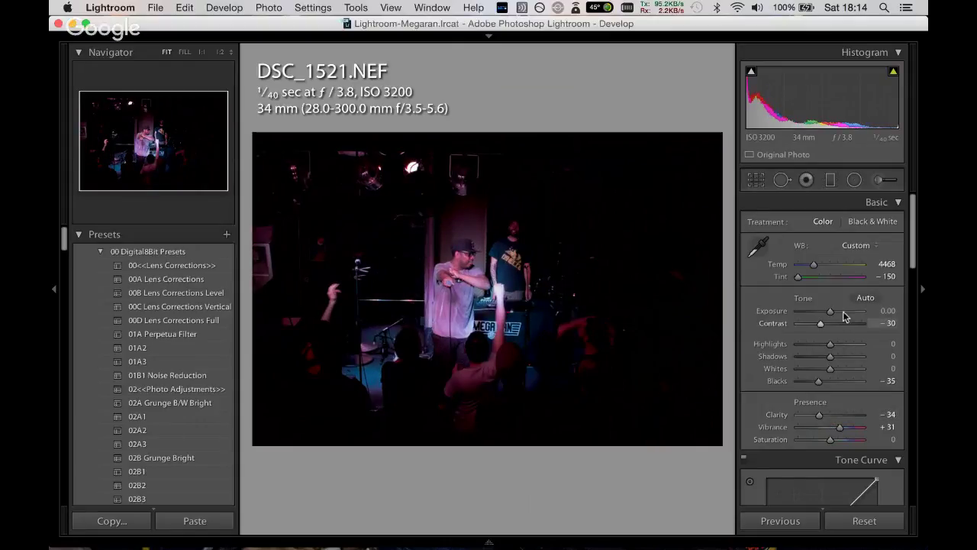
left_click_drag(829, 311, 835, 311)
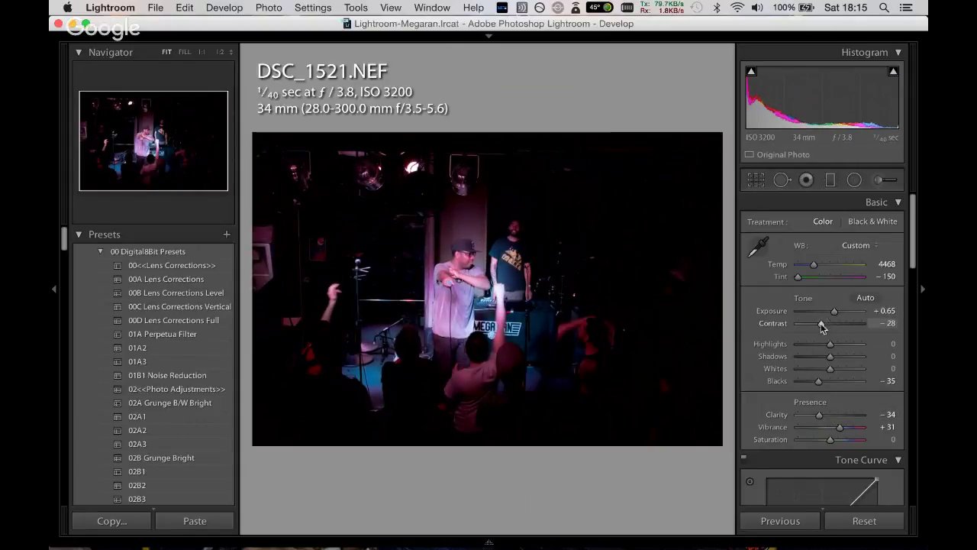
mouse_move(832, 323)
left_mouse_down()
mouse_move(813, 328)
mouse_move(850, 355)
mouse_move(844, 379)
mouse_move(825, 381)
left_mouse_up()
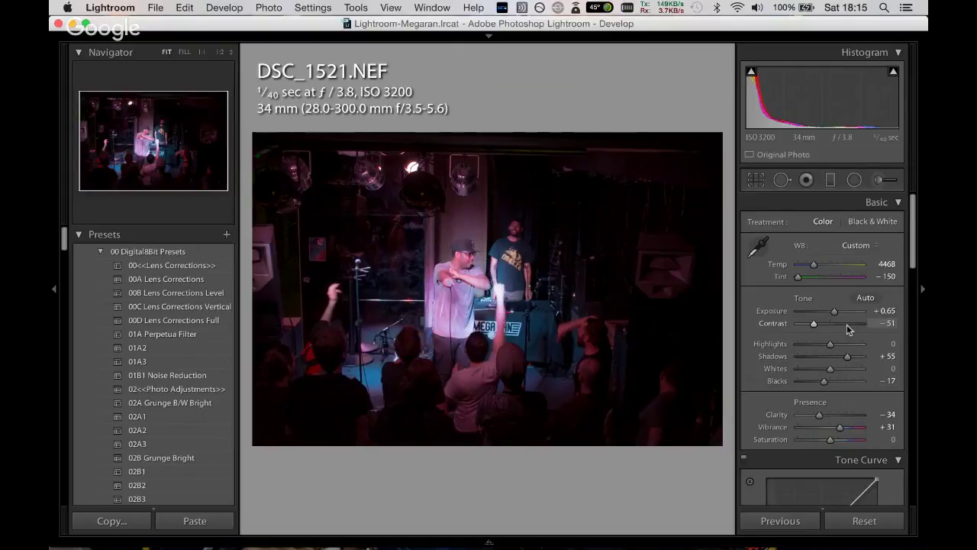
left_click_drag(814, 323, 831, 324)
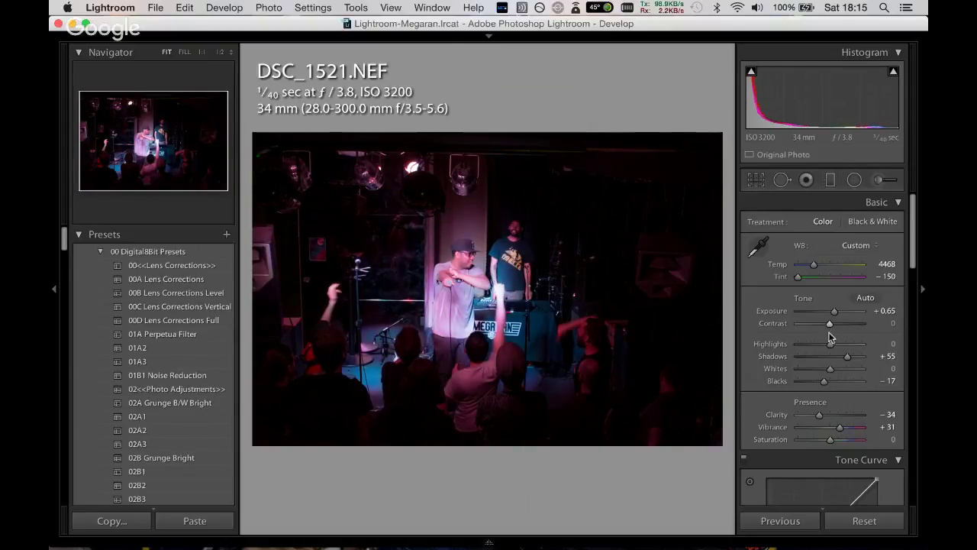
Cool the temperature to 3664 and apply the 01A2 preset.
left_click_drag(814, 267, 808, 266)
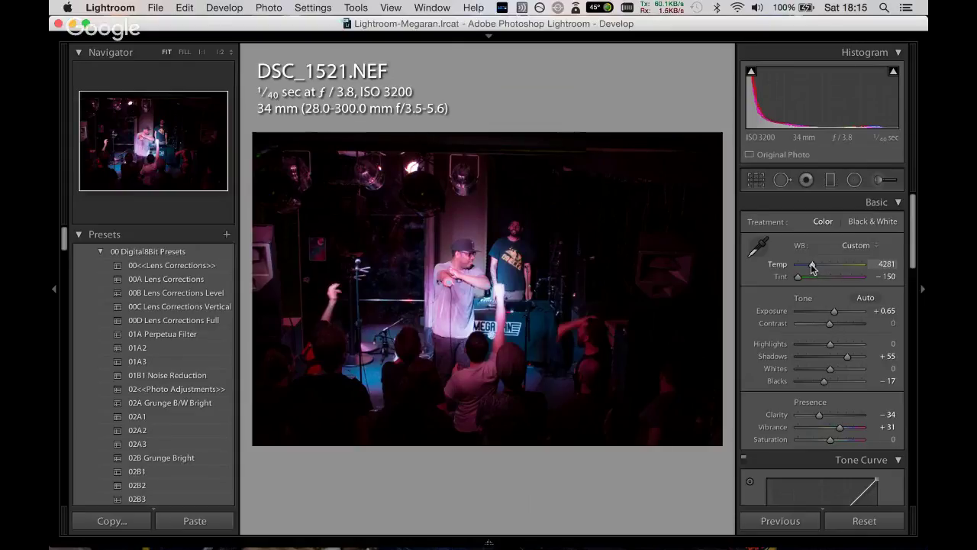
left_click_drag(891, 266, 897, 265)
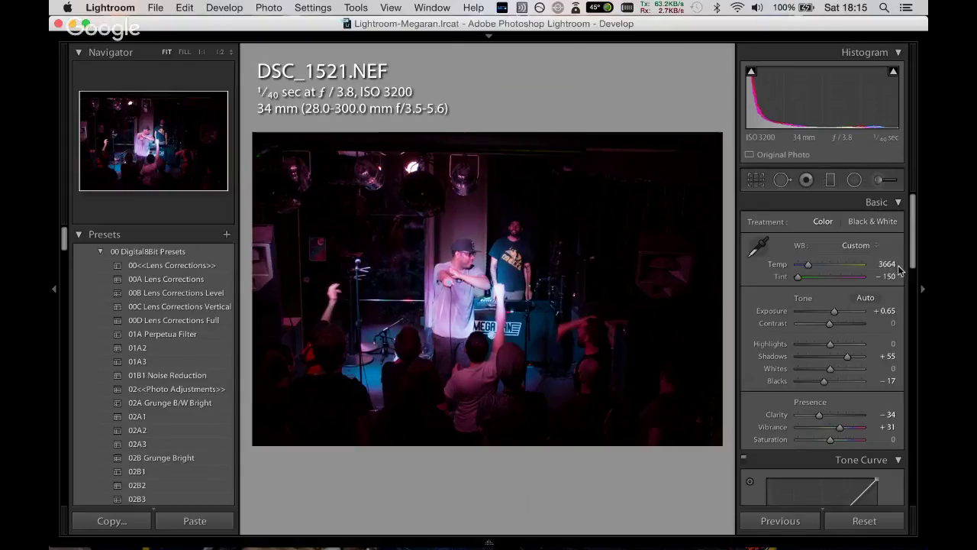
left_click(201, 351)
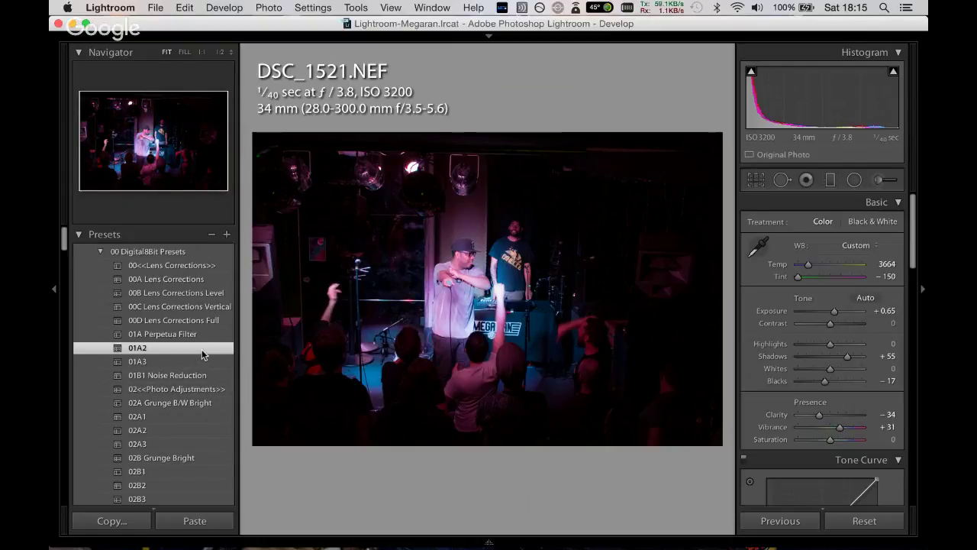
Place a graduated filter across DSC_1521's middle with Clarity +82, Sharpness −61, Highlights +20.
left_click(831, 180)
left_click(451, 312)
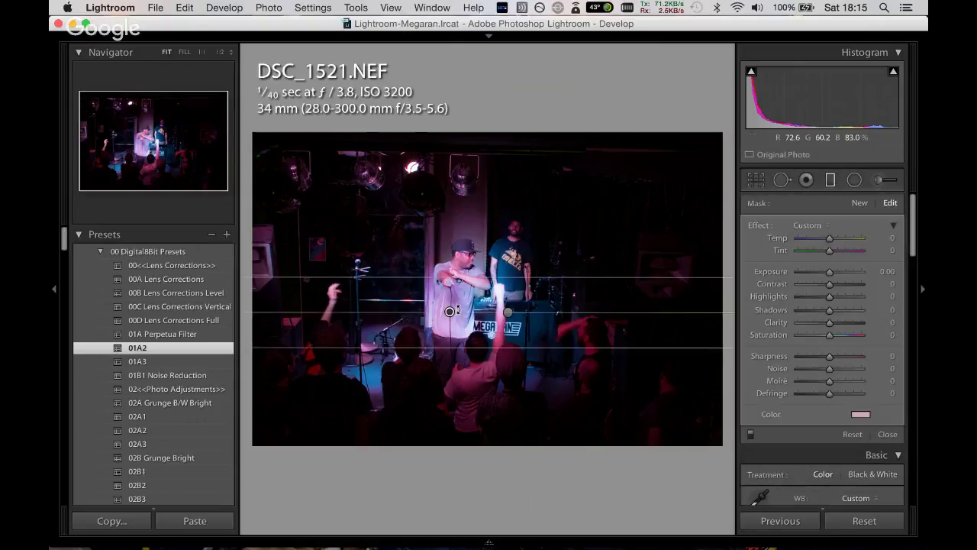
left_click_drag(830, 322, 855, 322)
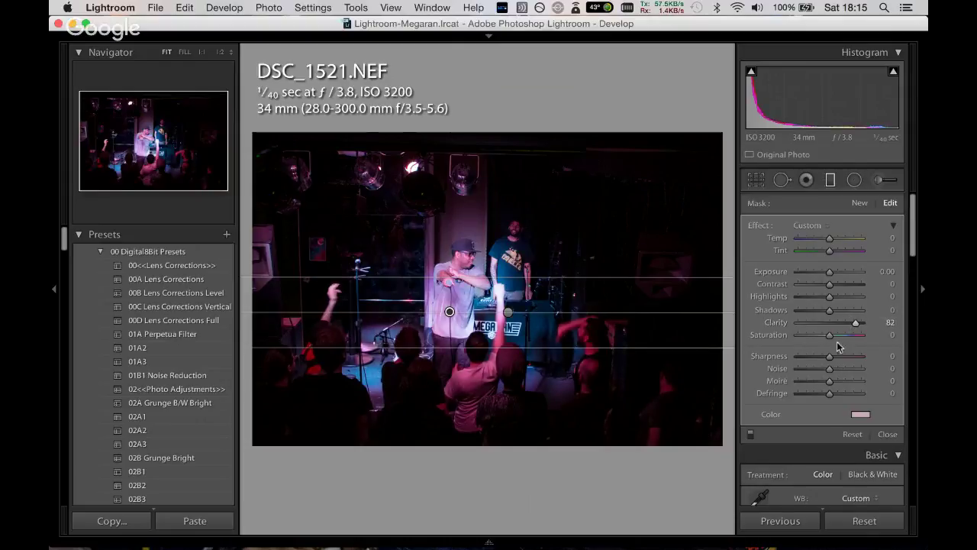
left_click_drag(830, 358, 812, 360)
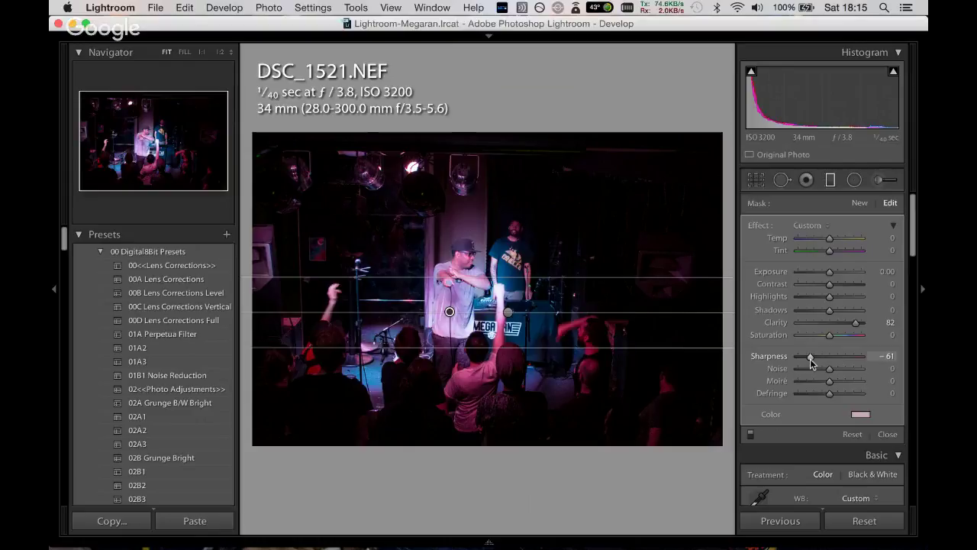
left_click_drag(830, 296, 836, 302)
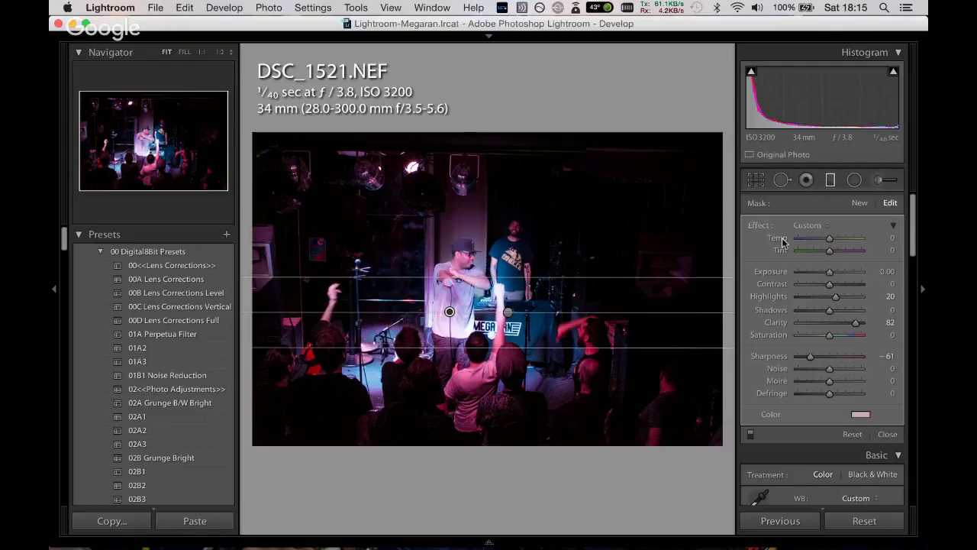
left_click(830, 180)
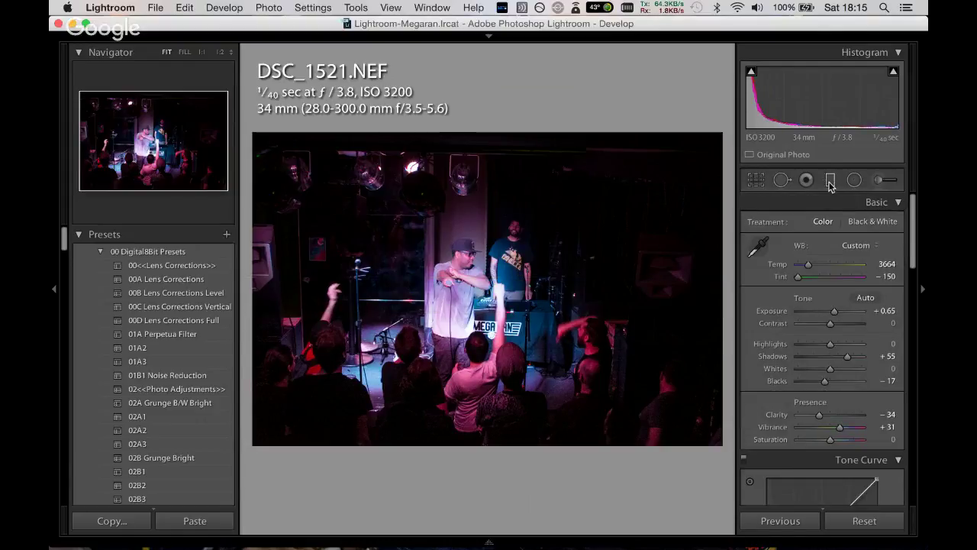
Draw a new graduated filter across the stage: Contrast −17, Highlights −24, Shadows 17, Clarity 14, Saturation 21.
left_click(830, 182)
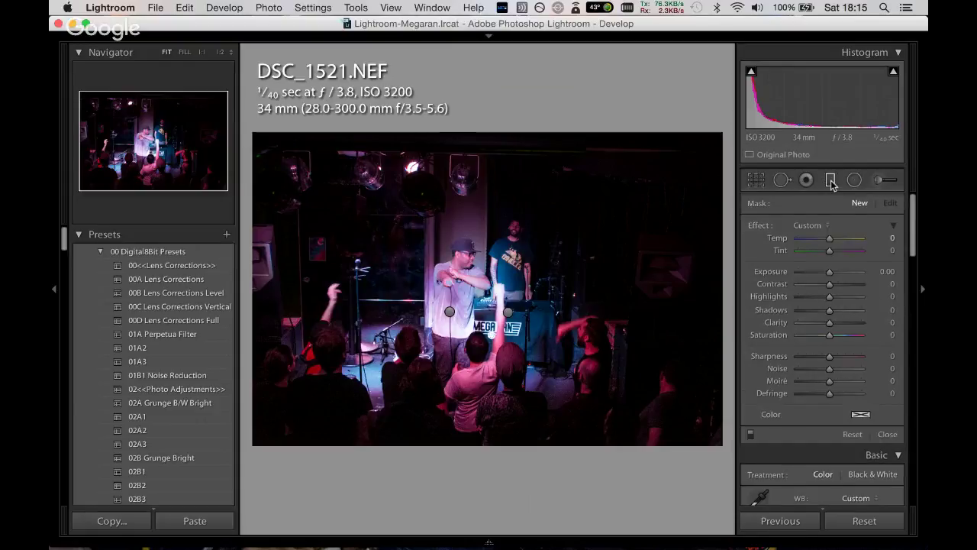
left_click_drag(509, 293, 510, 333)
mouse_move(829, 322)
left_mouse_down()
mouse_move(845, 325)
mouse_move(833, 327)
left_mouse_up()
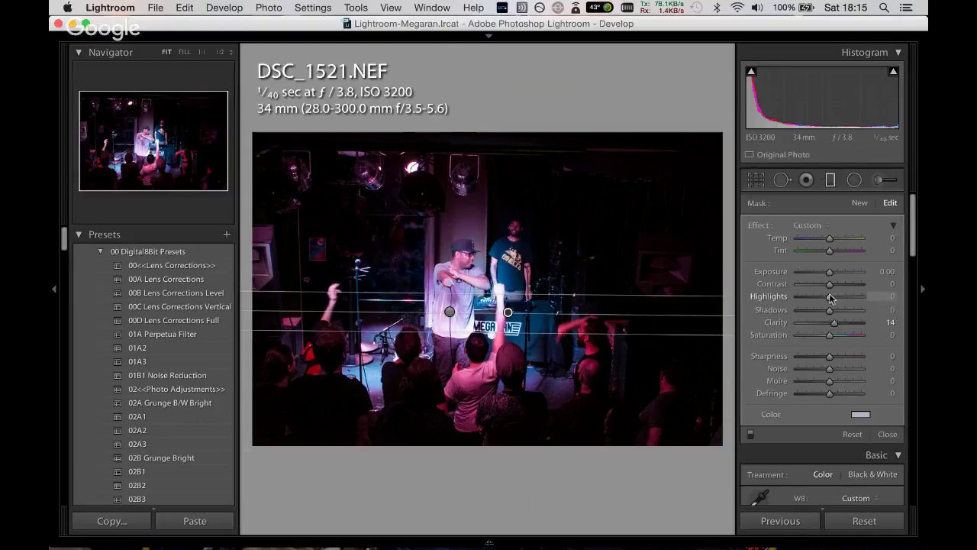
mouse_move(829, 283)
left_mouse_down()
mouse_move(838, 284)
mouse_move(822, 284)
mouse_move(816, 310)
mouse_move(834, 310)
left_mouse_up()
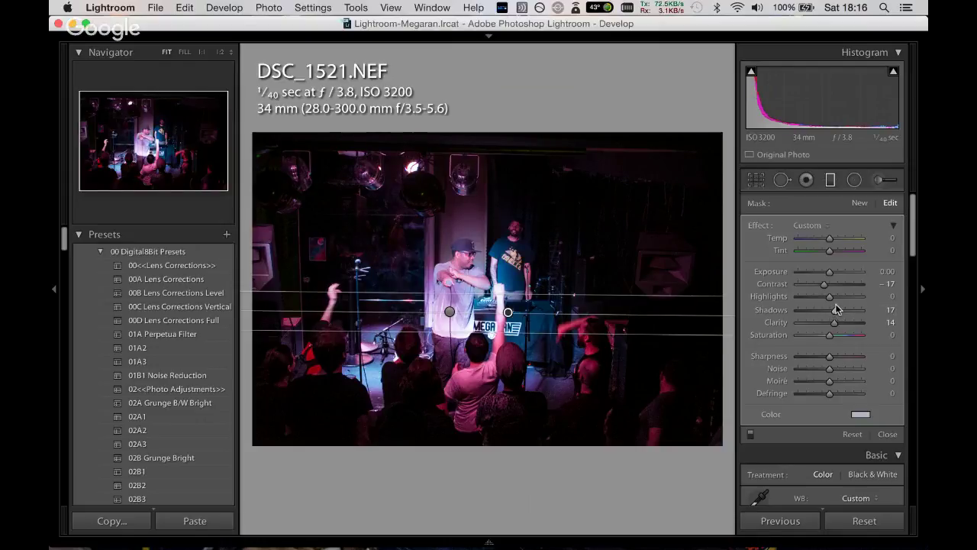
left_click_drag(829, 296, 820, 296)
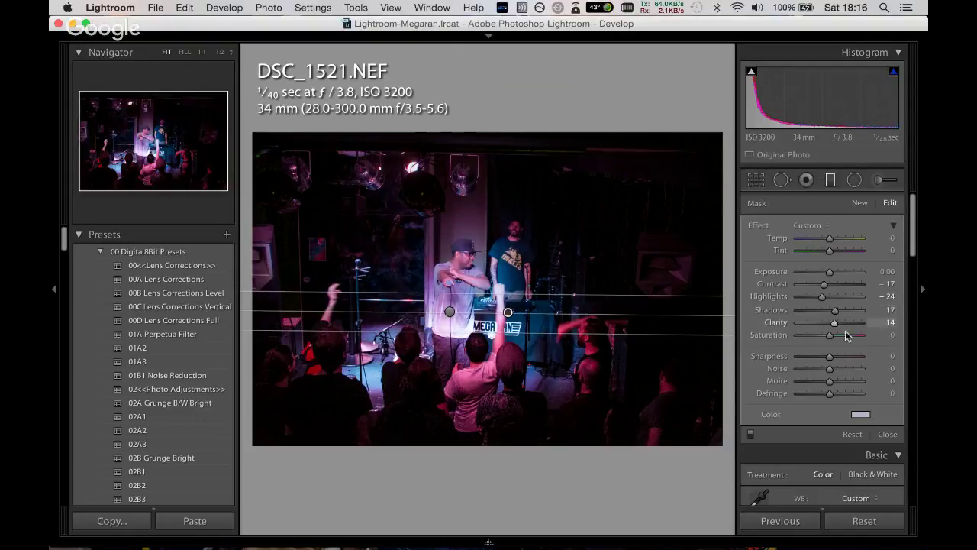
left_click_drag(831, 334, 837, 336)
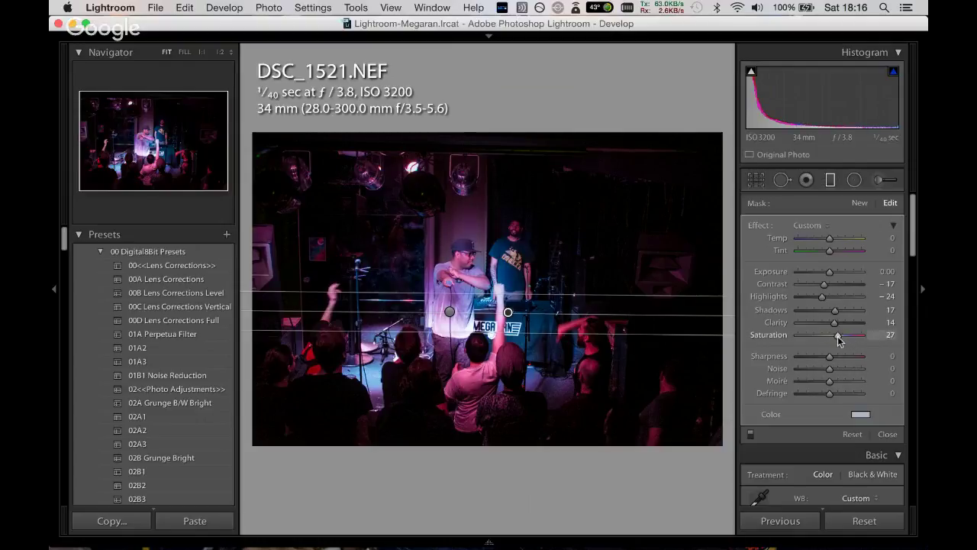
Give the filter a green colour tint (H 129, S 44) and close the tool.
left_click(858, 415)
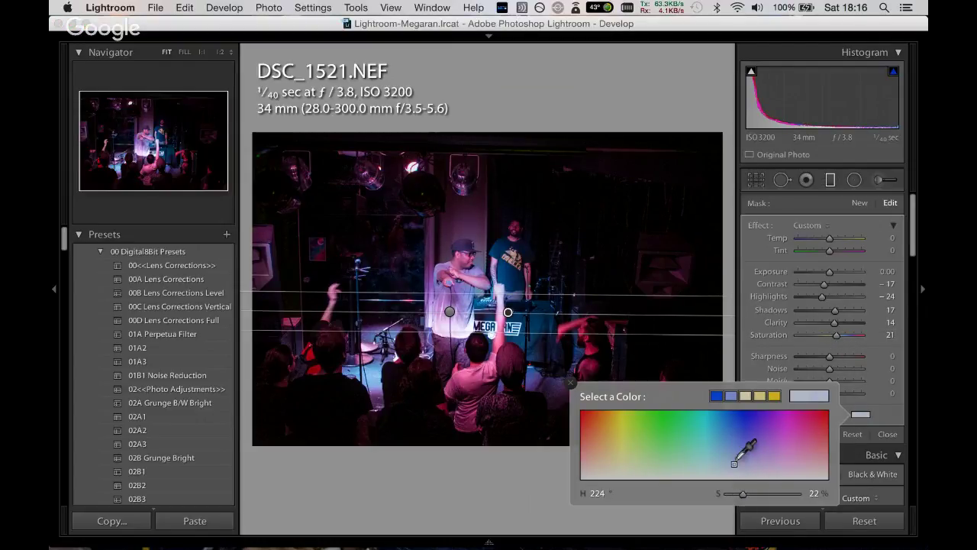
mouse_move(734, 463)
left_mouse_down()
mouse_move(768, 444)
mouse_move(733, 456)
mouse_move(670, 448)
left_mouse_up()
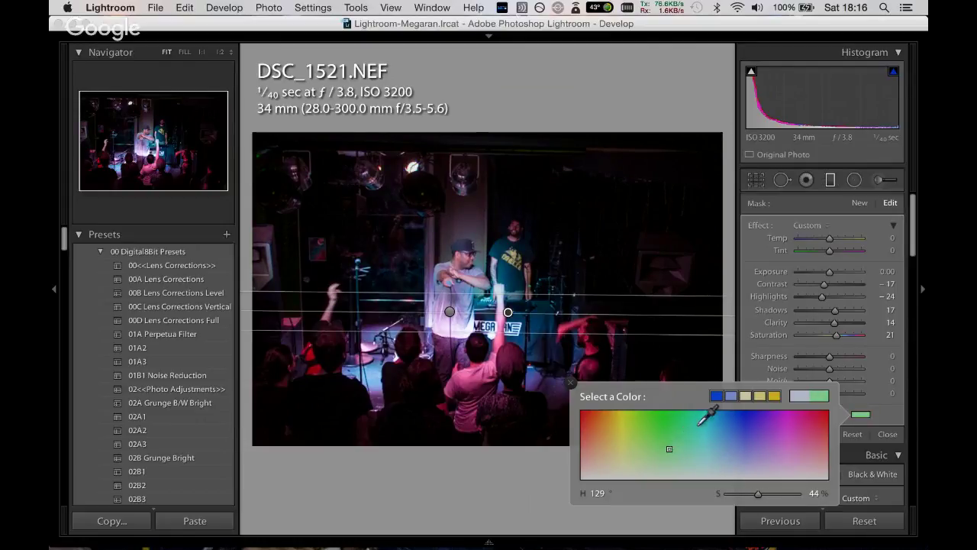
left_click(828, 184)
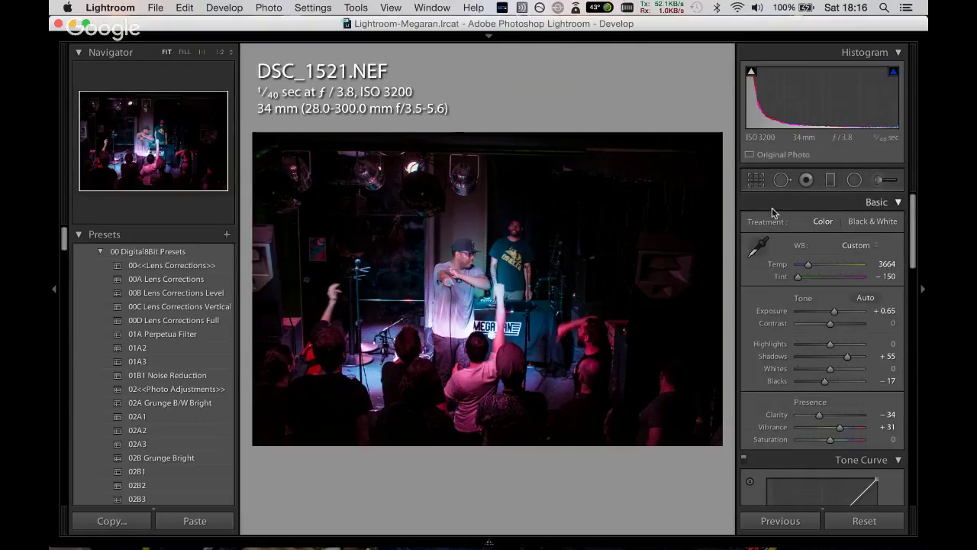
Crop DSC_1521 by lowering the top edge and pulling in the right edge.
left_click(755, 180)
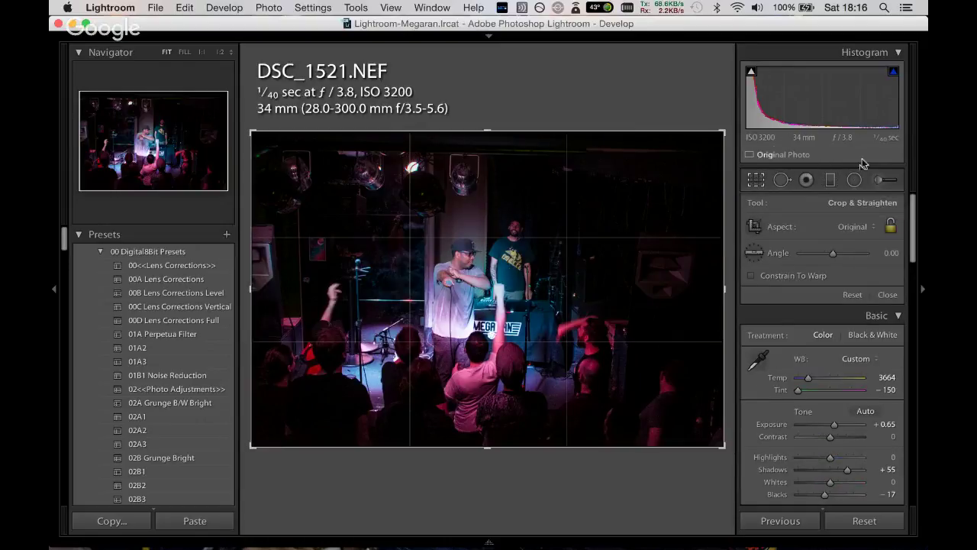
left_click_drag(495, 141, 504, 164)
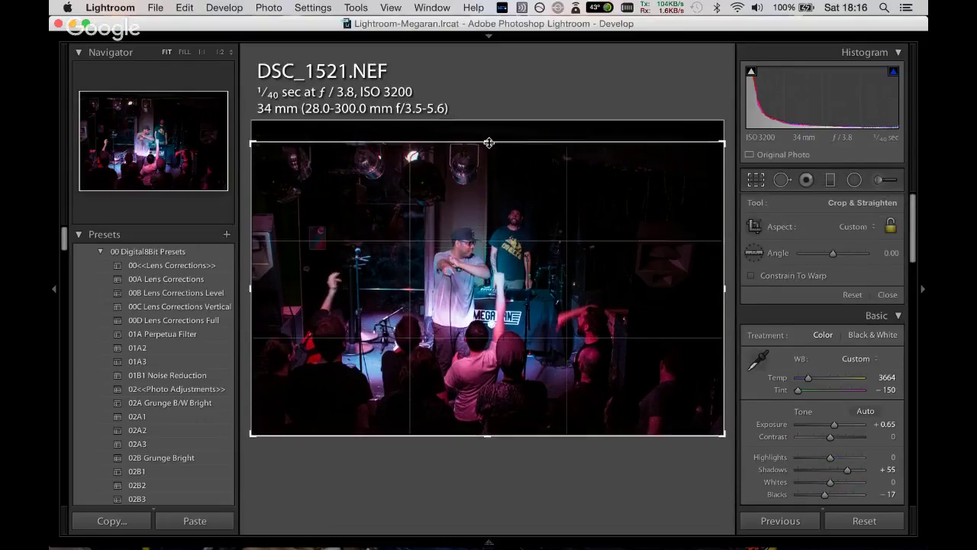
left_click_drag(724, 278, 711, 285)
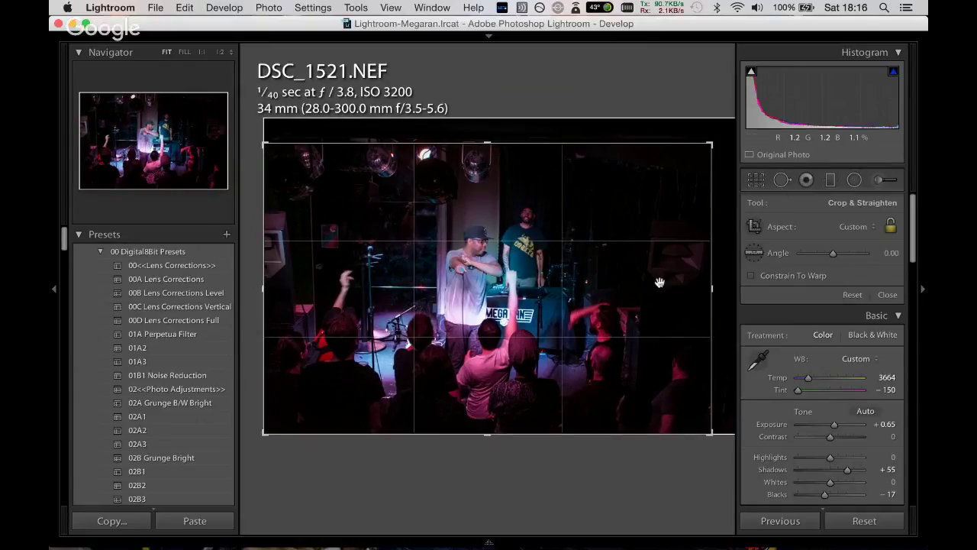
key("Return")
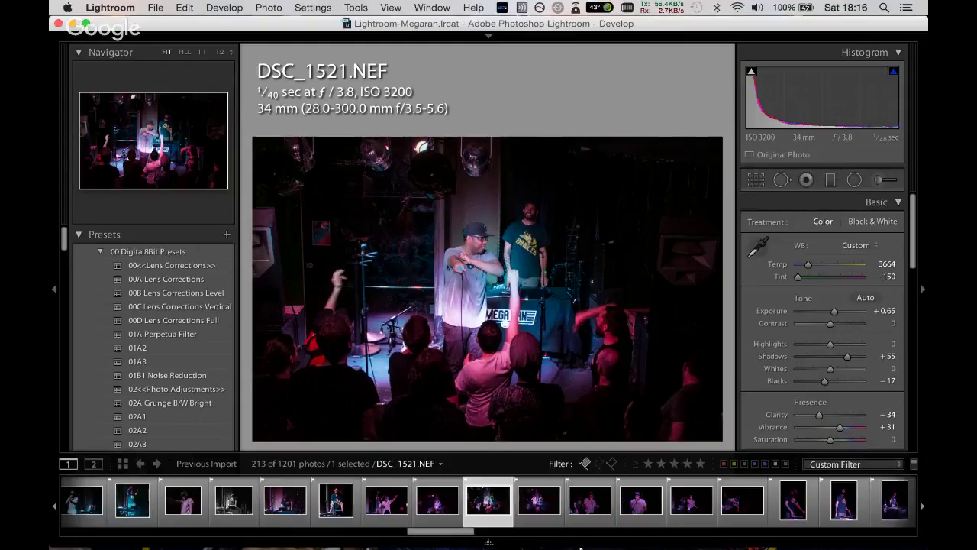
Select the filmstrip range of photos up to DSC_1521, then hide the filmstrip.
left_click_drag(471, 533, 94, 546)
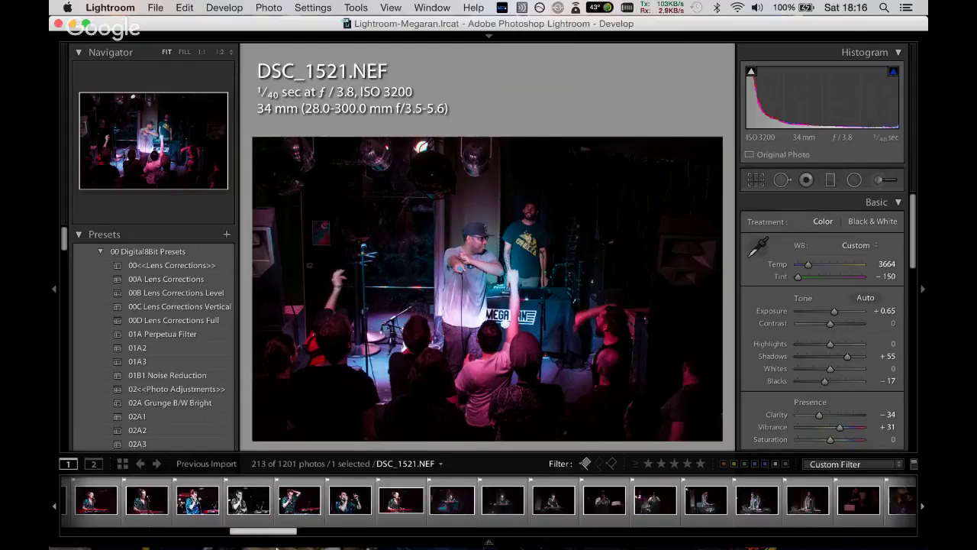
left_click(90, 496, "shift")
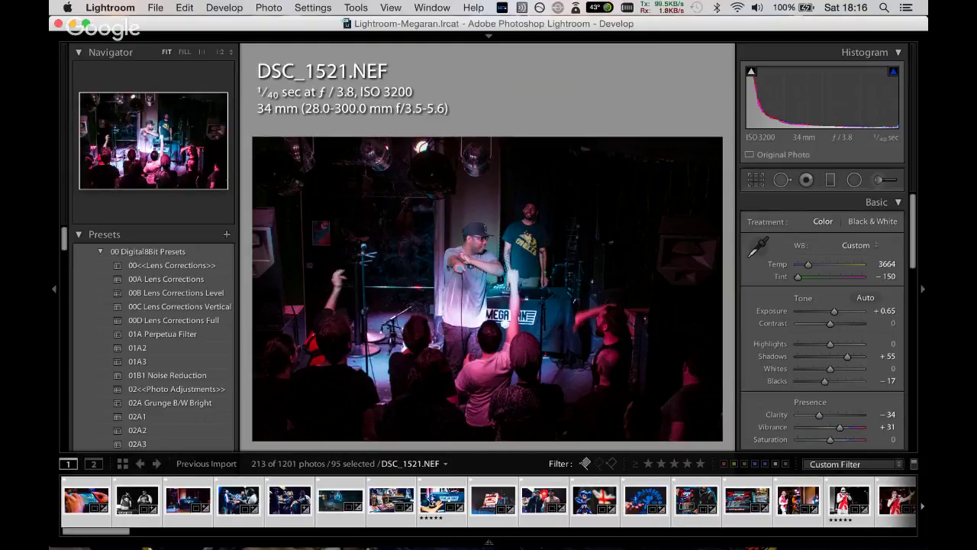
mouse_move(124, 530)
left_mouse_down()
mouse_move(375, 464)
mouse_move(478, 462)
left_mouse_up()
key("F6")
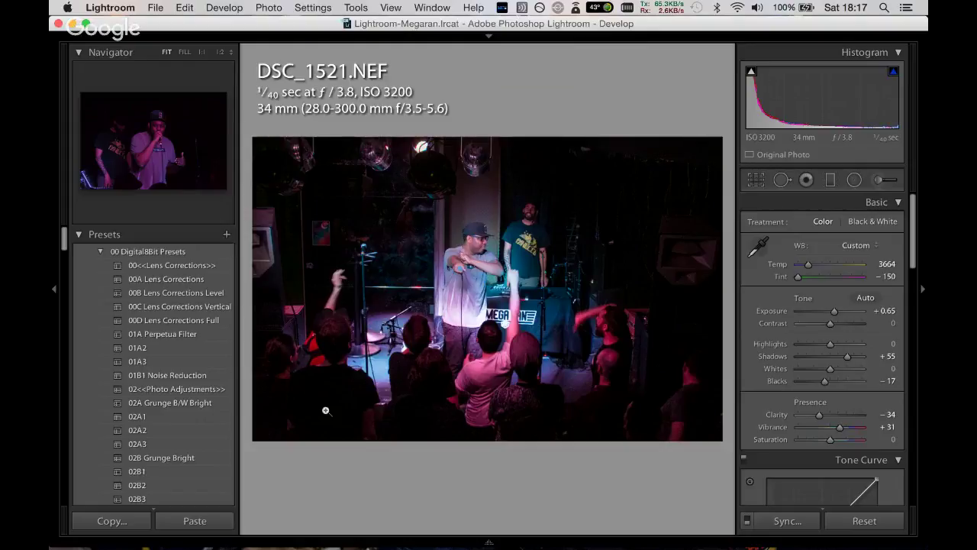
mouse_move(504, 532)
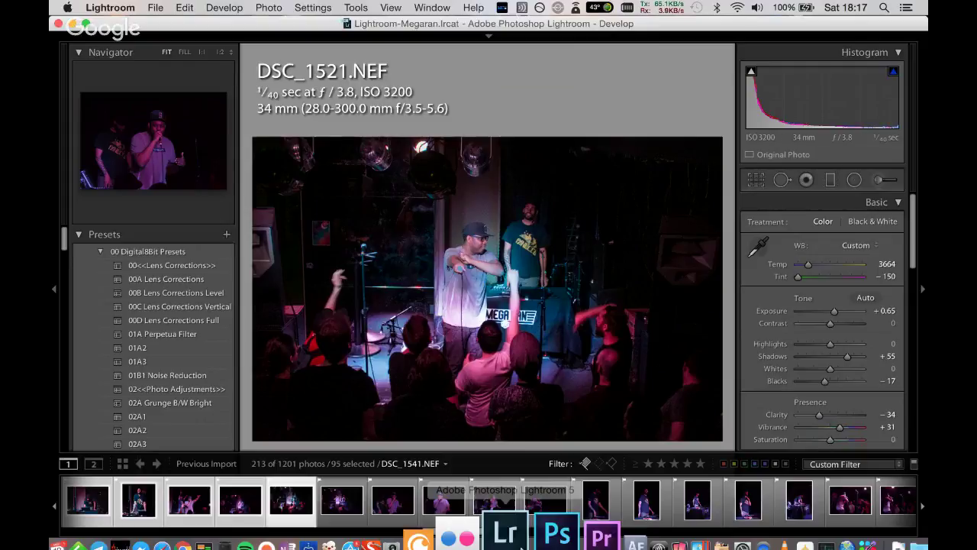
scroll(511, 522, "up", 3)
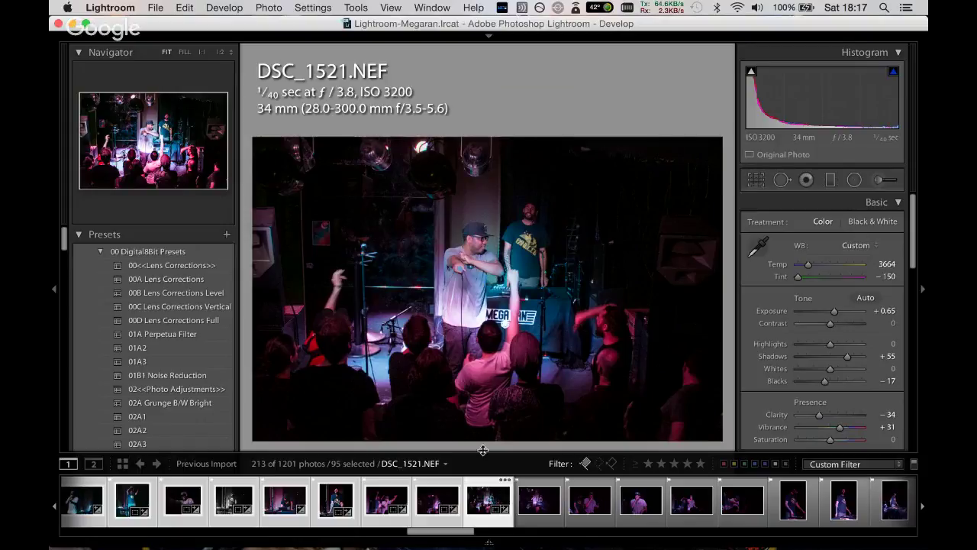
Briefly view DSC_1523, return to DSC_1521, and bring up the Settings menu.
left_click(539, 510)
left_click(534, 513)
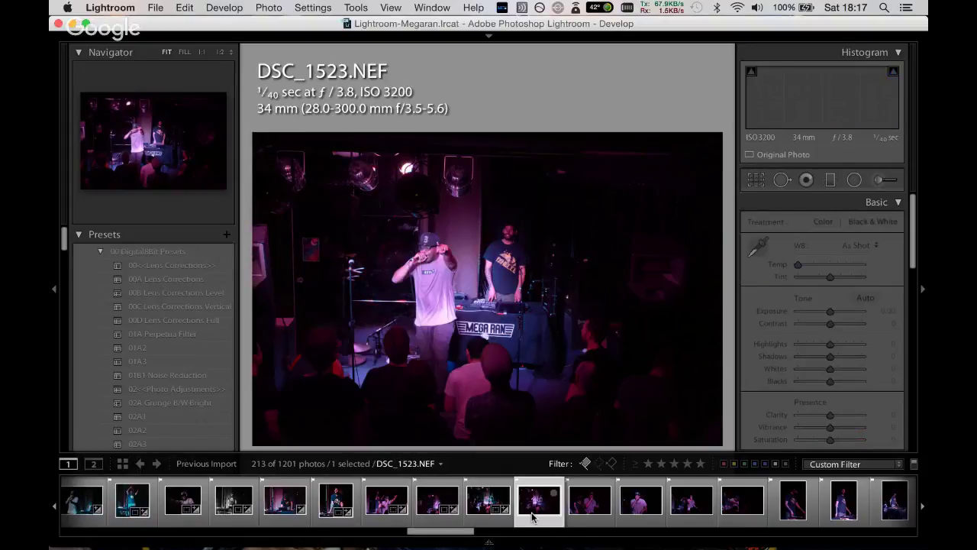
left_click(494, 499)
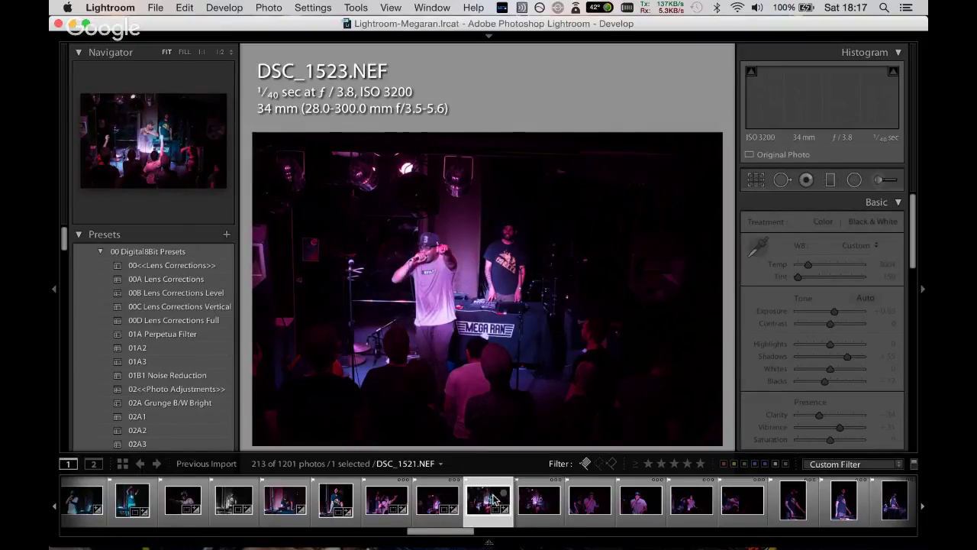
left_click(279, 6)
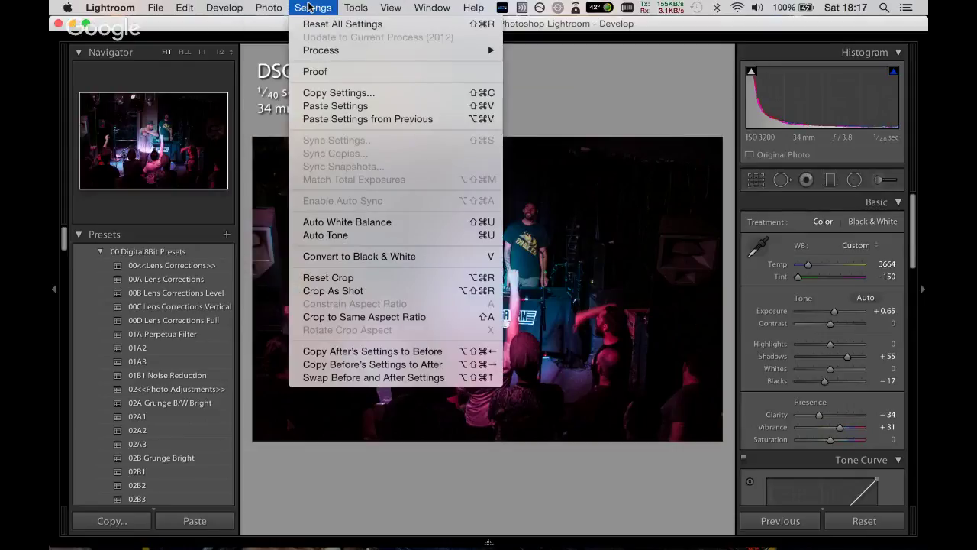
Copy DSC_1521's settings with Effects, Brush, Noise Reduction and Sharpening ticked, excluding crop and lens corrections.
left_click(338, 92)
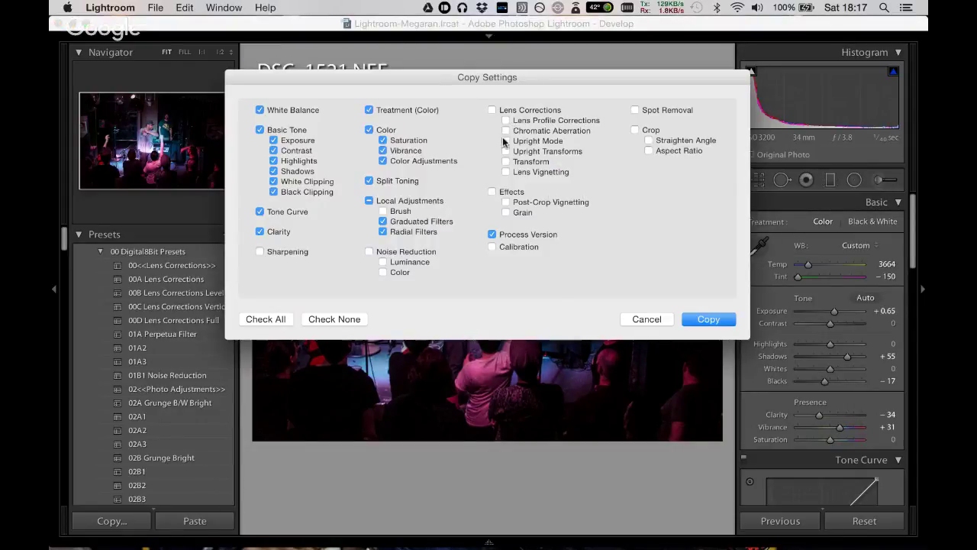
left_click(493, 192)
left_click(368, 200)
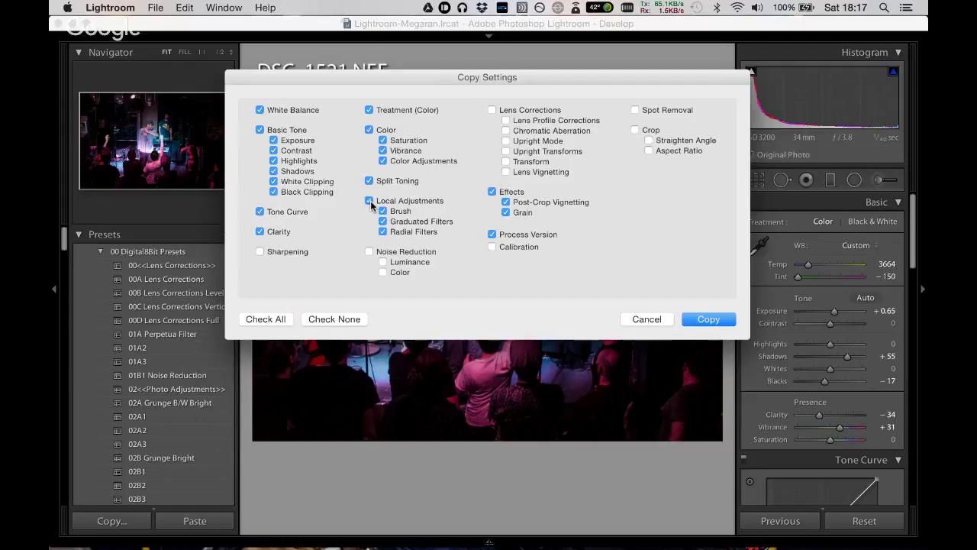
left_click(370, 252)
left_click(261, 255)
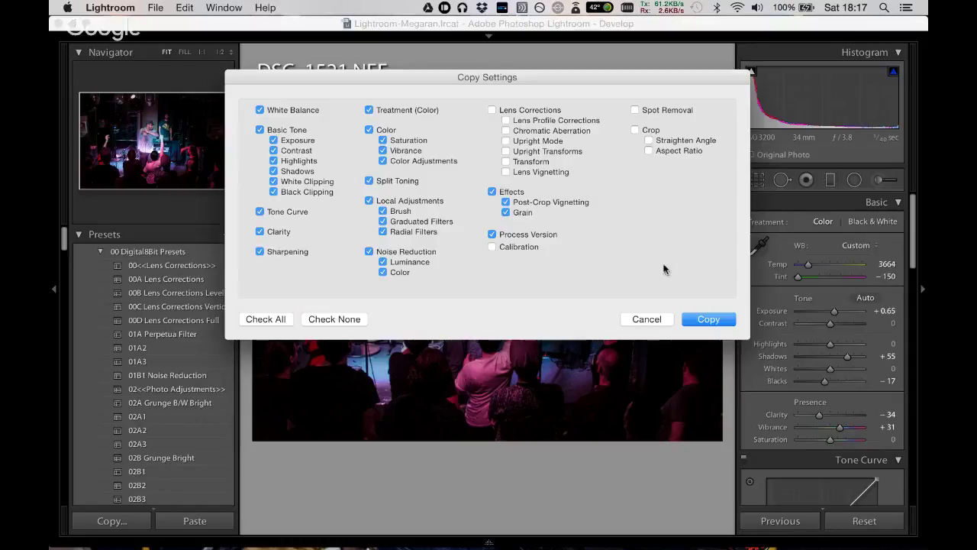
left_click(691, 319)
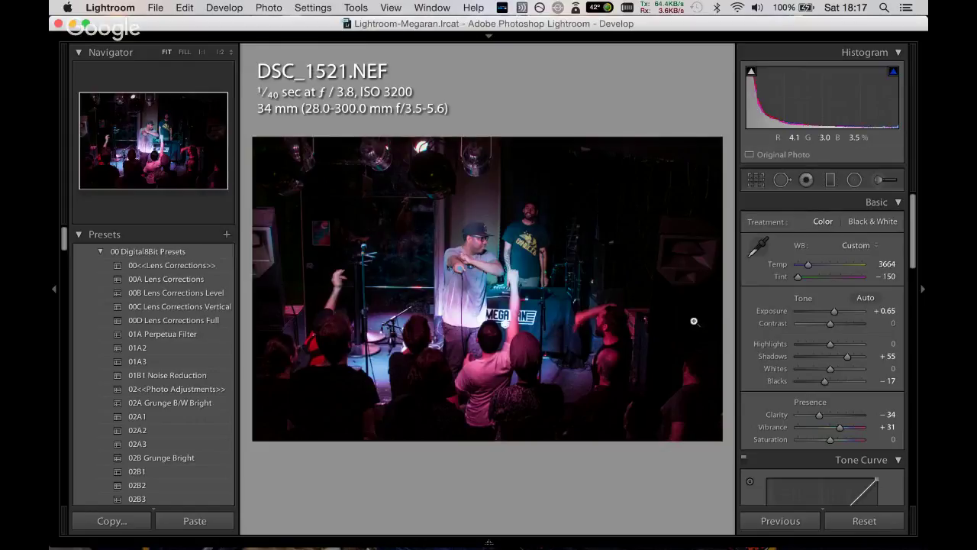
On DSC_1523, crop a sliver off the top, then step ahead to DSC_1541.
key("Right")
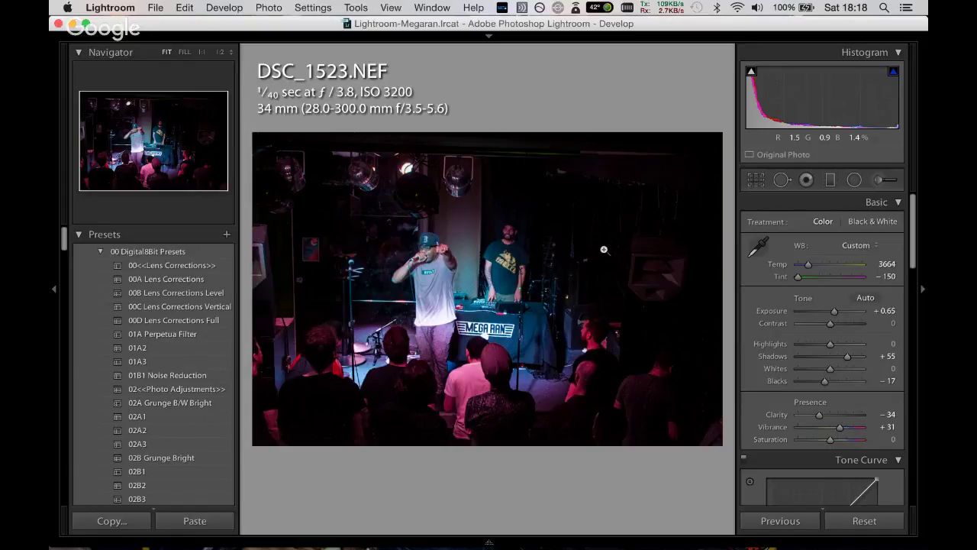
left_click(756, 180)
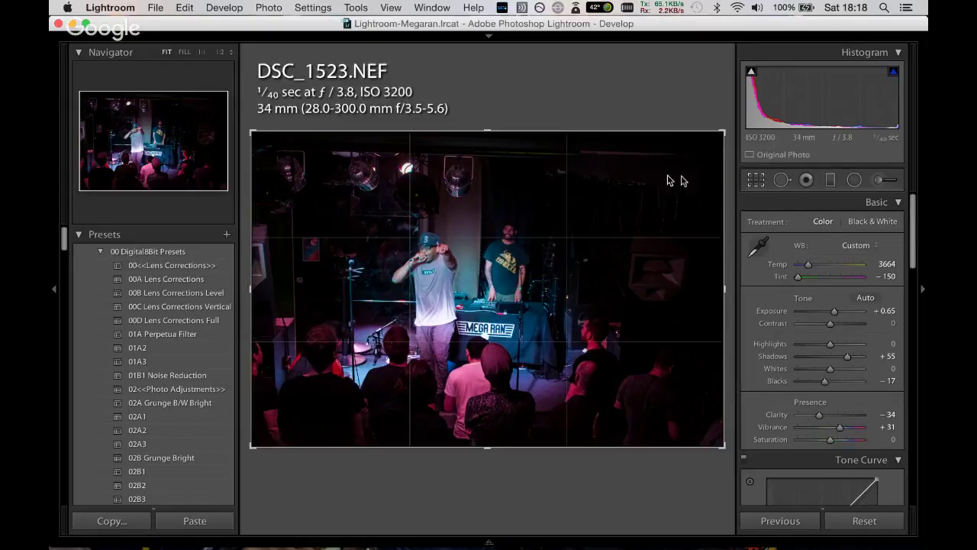
left_click_drag(488, 131, 488, 139)
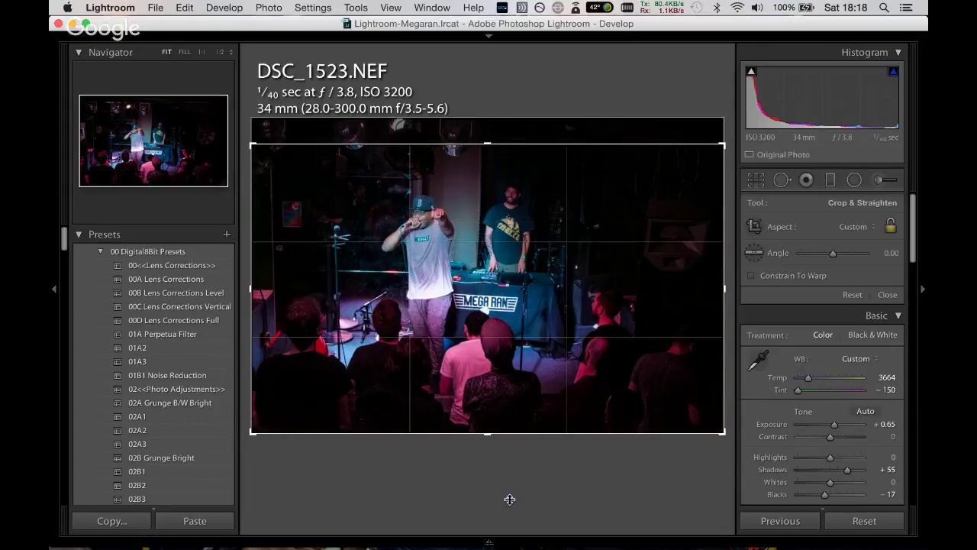
key("Return")
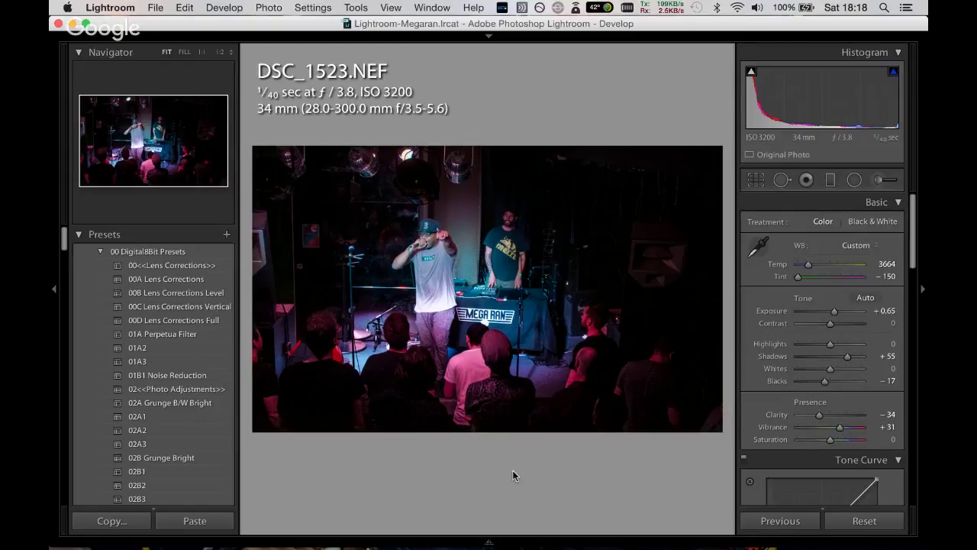
key("Left")
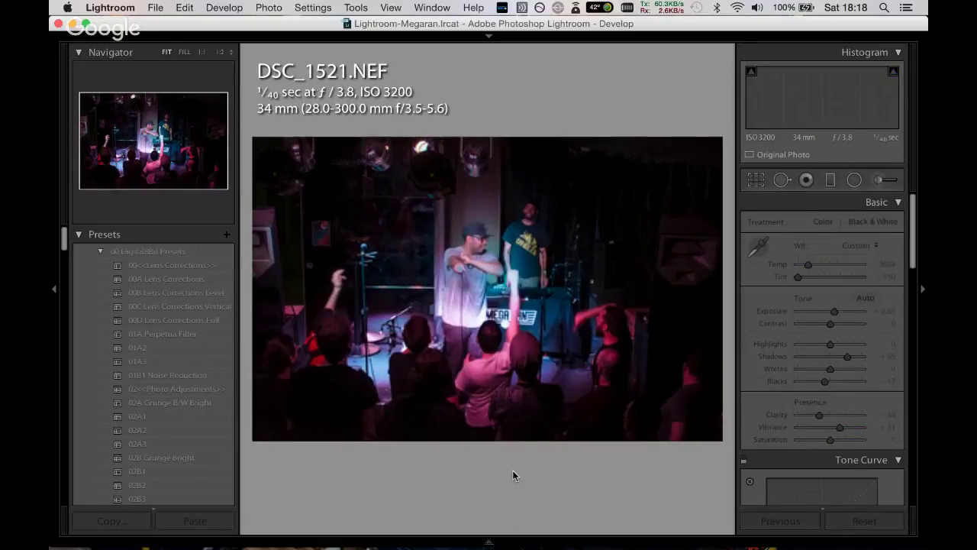
key("Right")
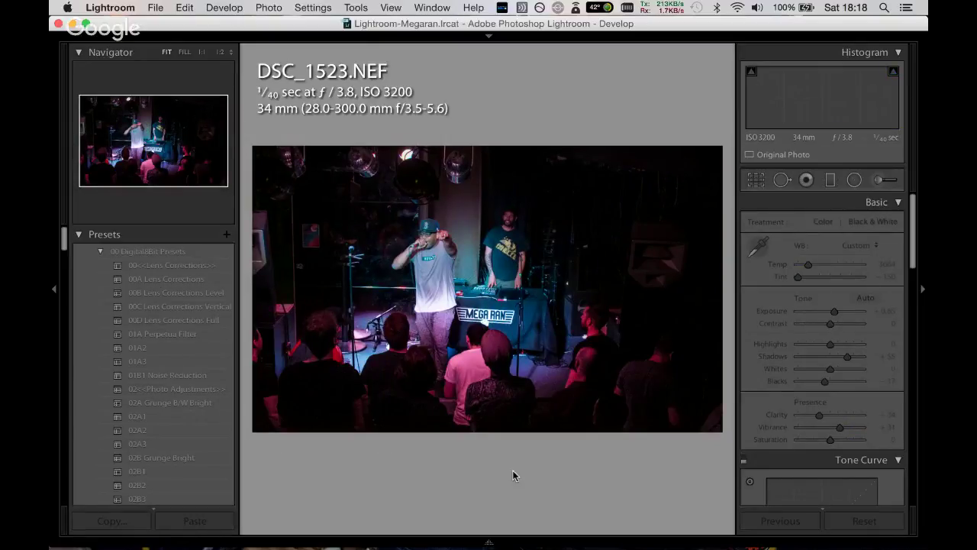
key("Right")
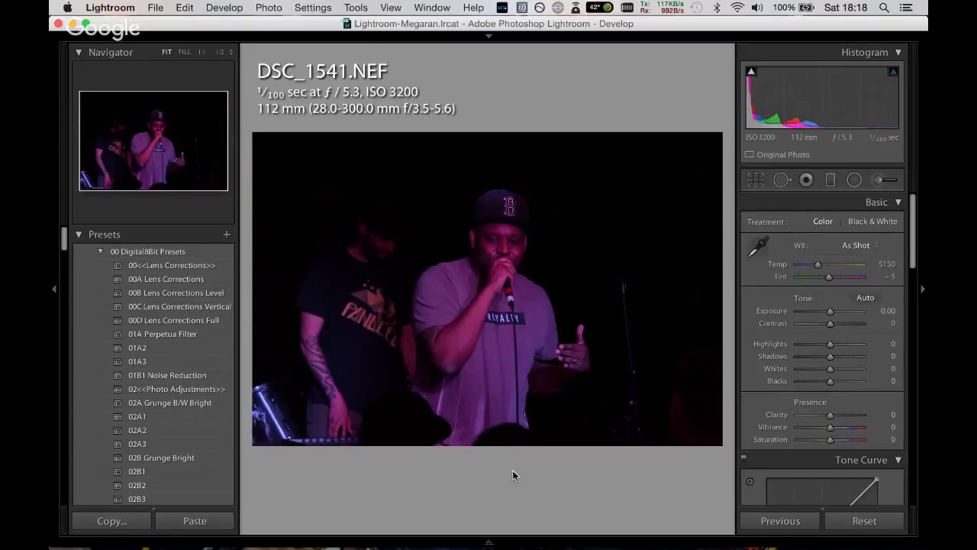
Paste the copied settings onto DSC_1541, delete its graduated filter, and adjust contrast and clarity.
key("super+shift+v")
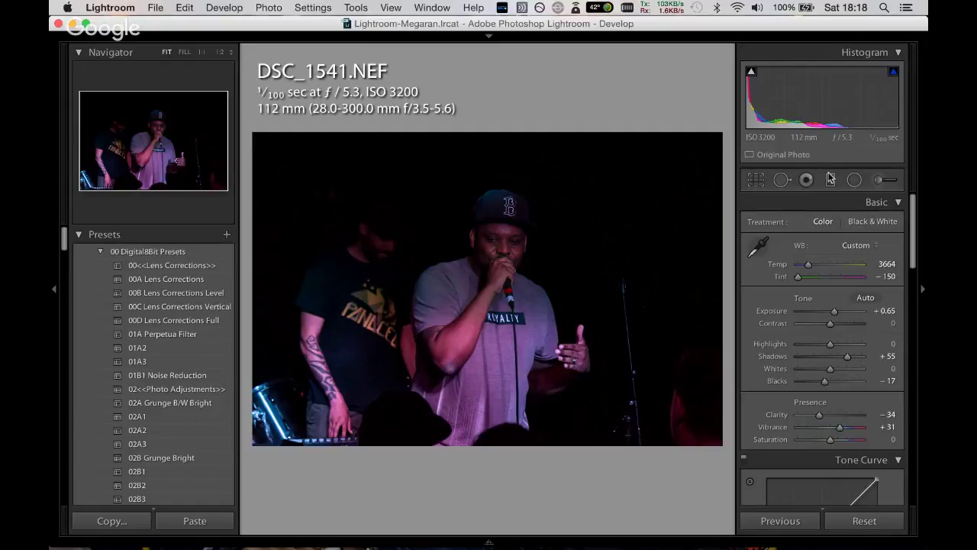
key("m")
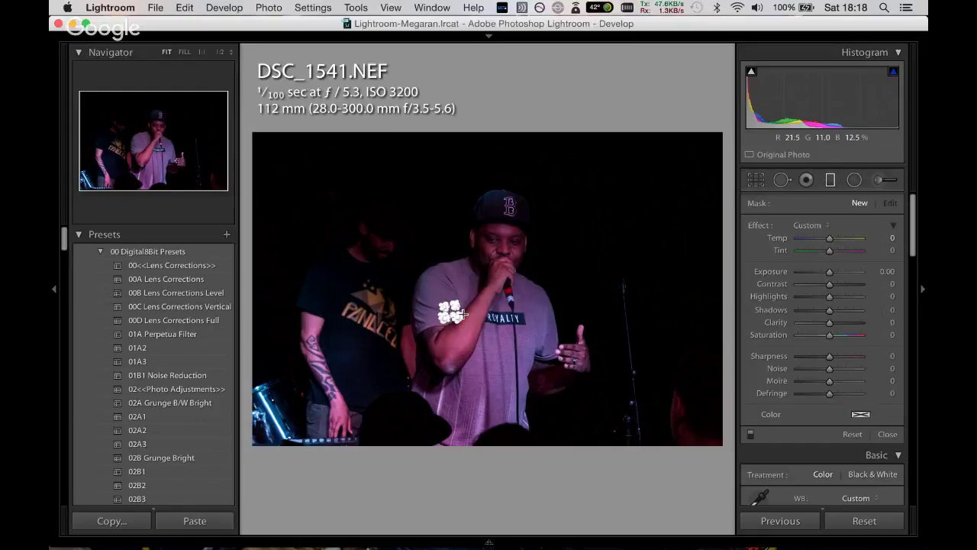
key("Delete")
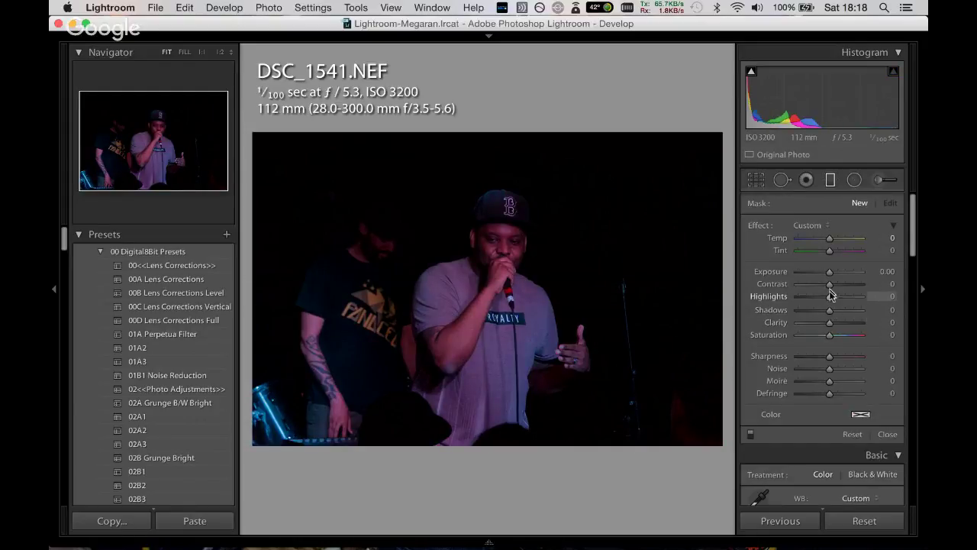
left_click(830, 180)
left_click_drag(830, 323, 814, 329)
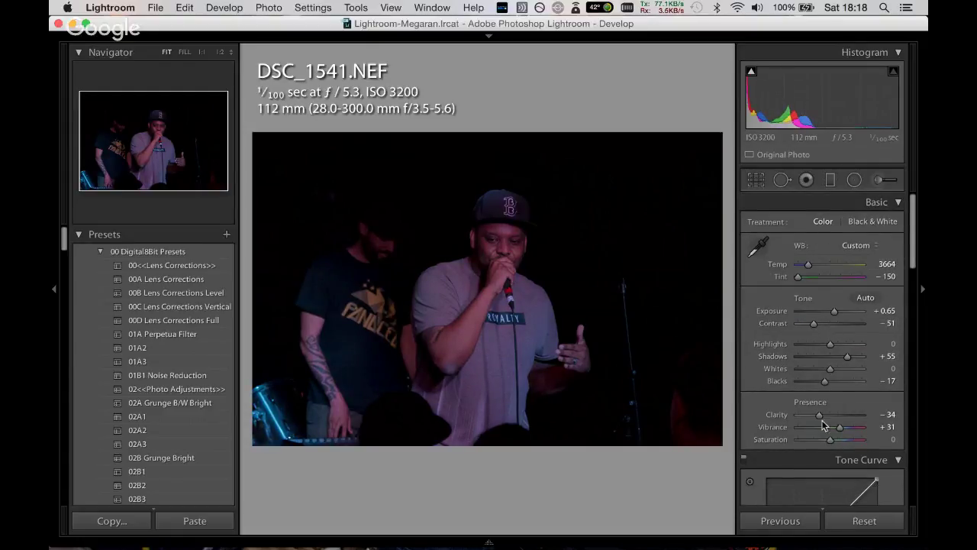
mouse_move(819, 415)
left_mouse_down()
mouse_move(851, 412)
mouse_move(825, 415)
left_mouse_up()
Apply the 02A Grunge B/W Bright preset, raise Exposure to +2.25, and adjust Shadows.
left_click(197, 404)
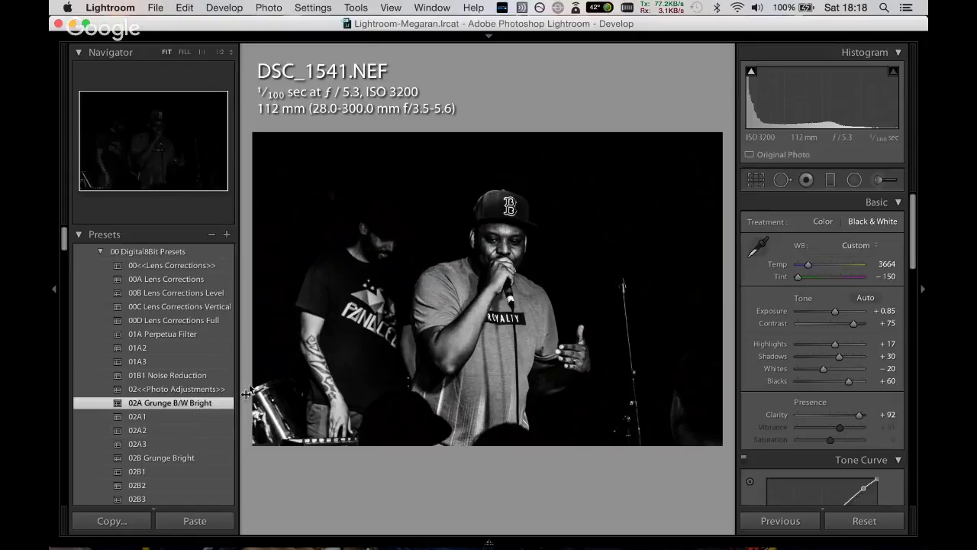
left_click_drag(835, 311, 840, 313)
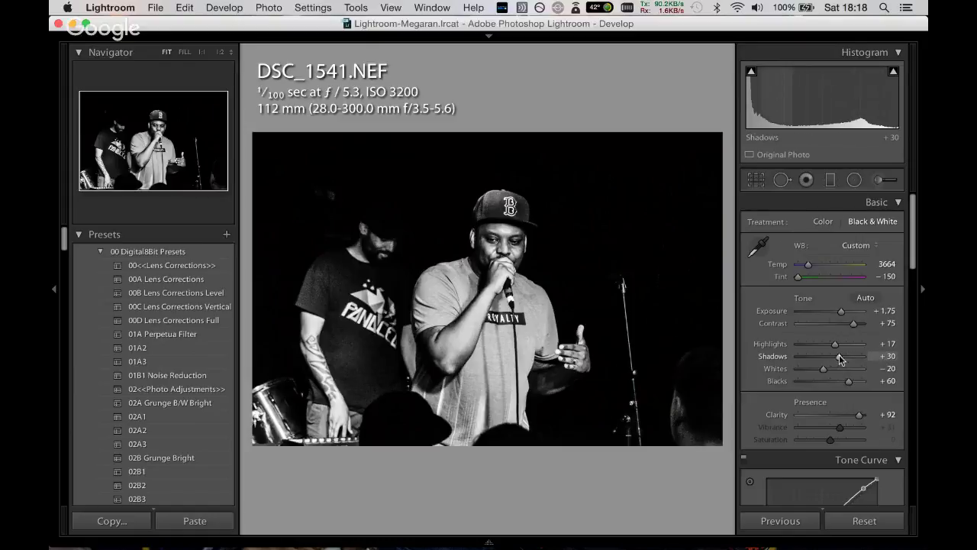
mouse_move(839, 356)
left_mouse_down()
mouse_move(855, 356)
mouse_move(834, 356)
mouse_move(801, 378)
left_mouse_up()
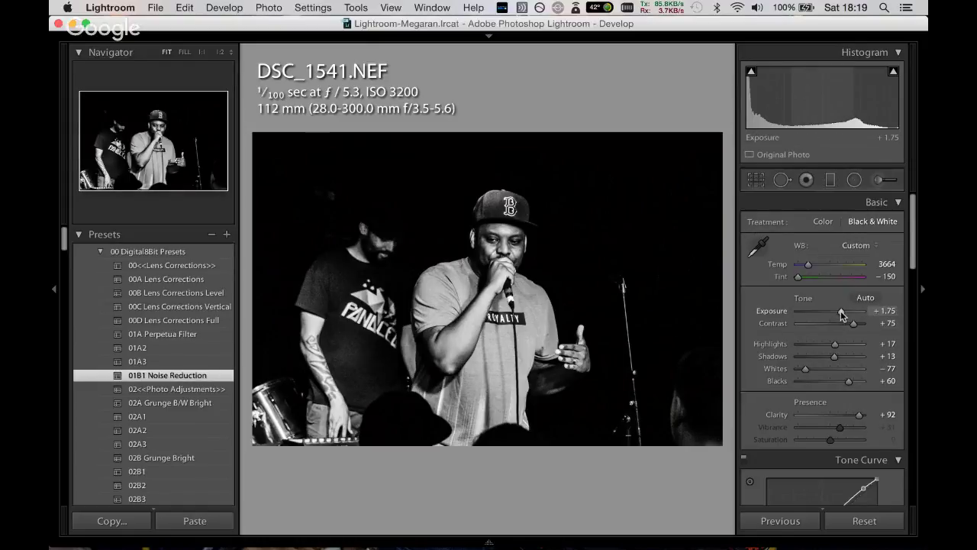
left_click_drag(842, 311, 845, 312)
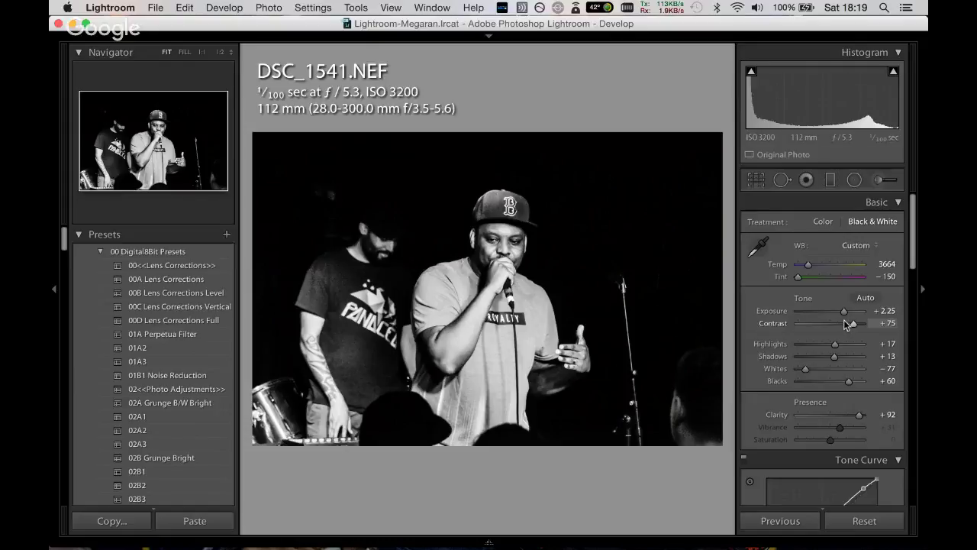
Crop DSC_1541 tighter around the performers using the as-shot aspect ratio.
left_click(755, 180)
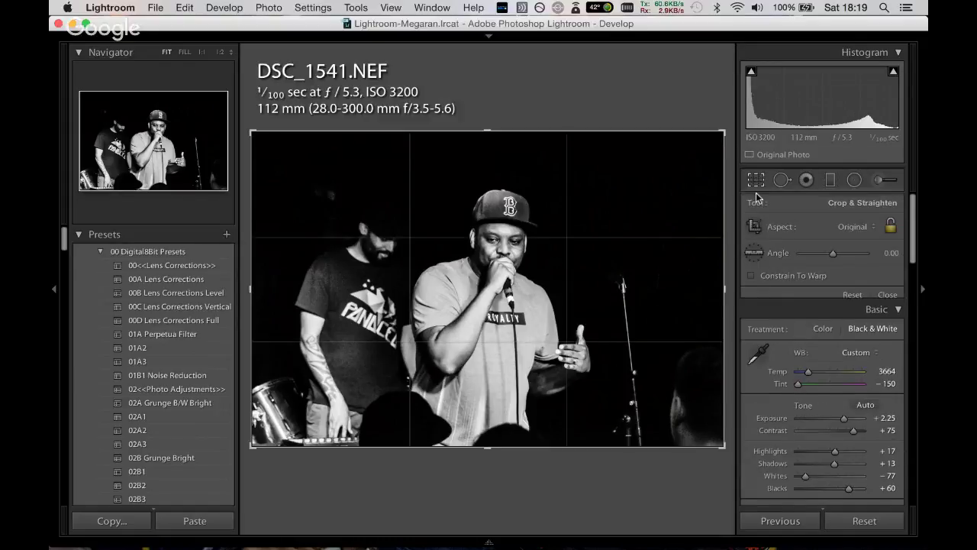
left_click_drag(723, 132, 686, 146)
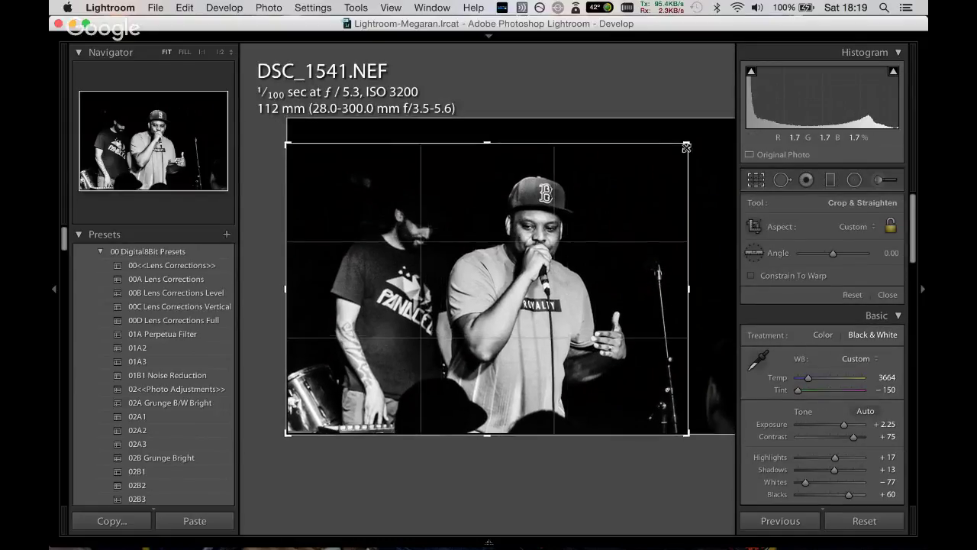
left_click(853, 227)
left_click(877, 203)
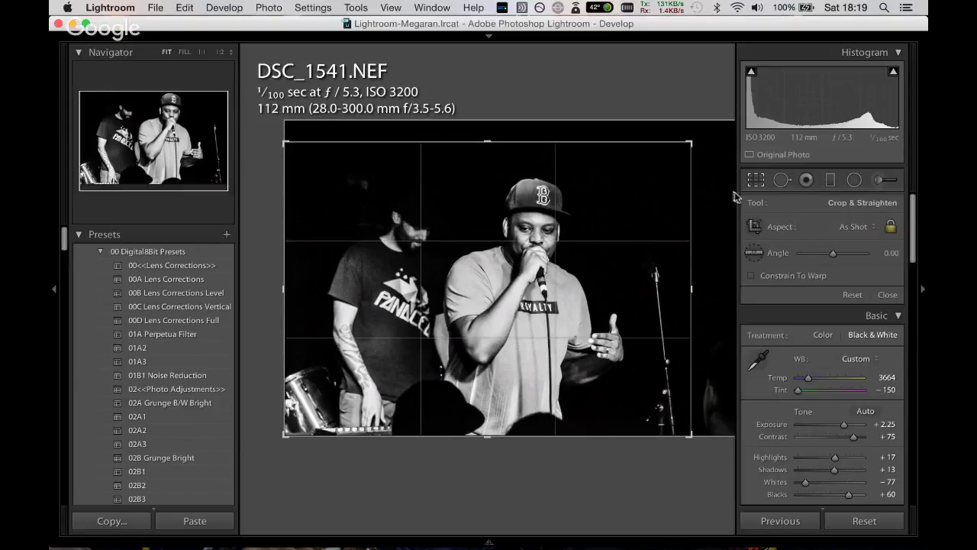
key("super+alt+r")
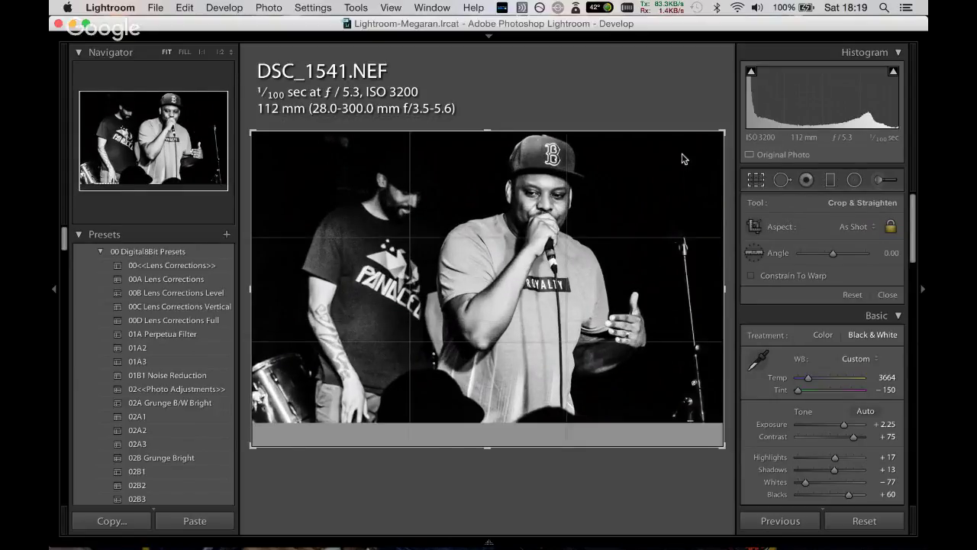
left_click_drag(702, 157, 683, 228)
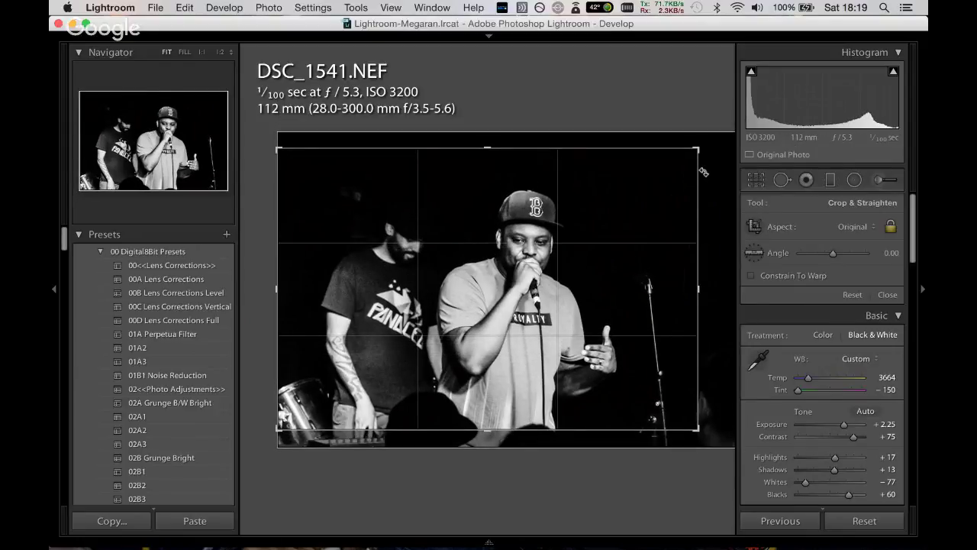
key("Return")
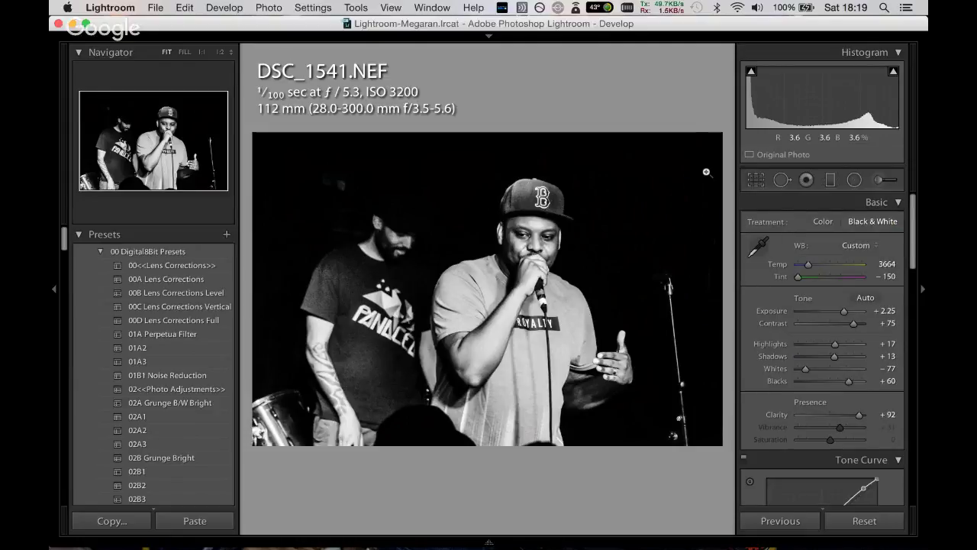
Advance through DSC_1546 and DSC_1550, clearing their flags, to reach DSC_1553.
key("Right")
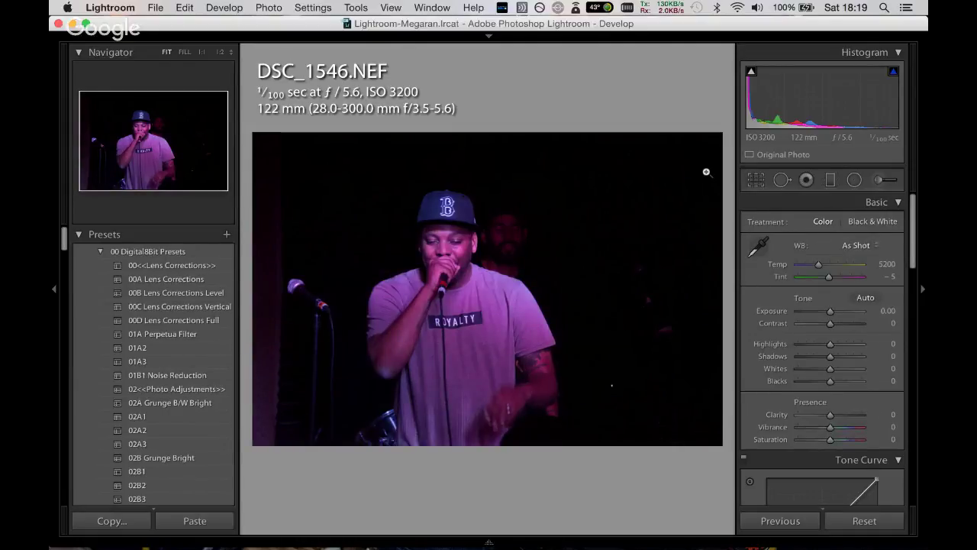
key("u")
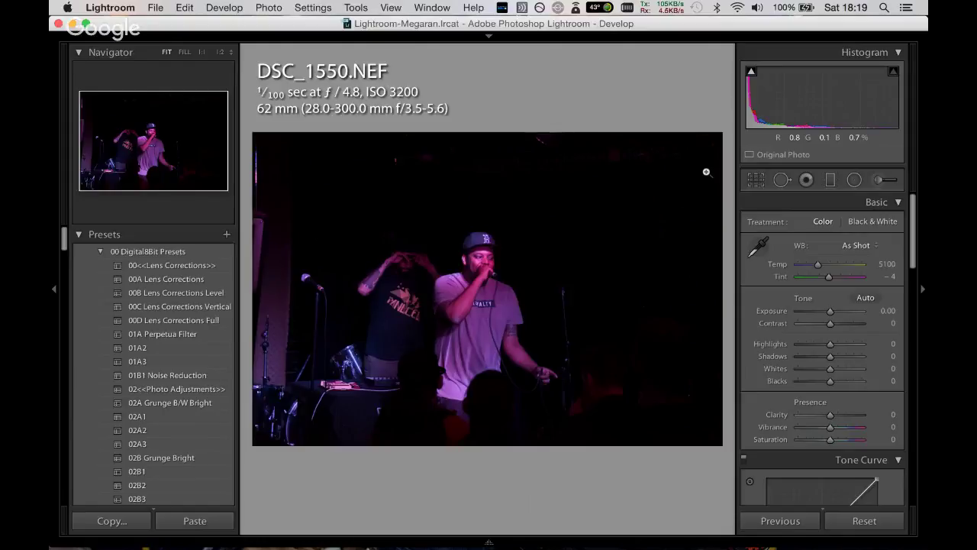
key("u")
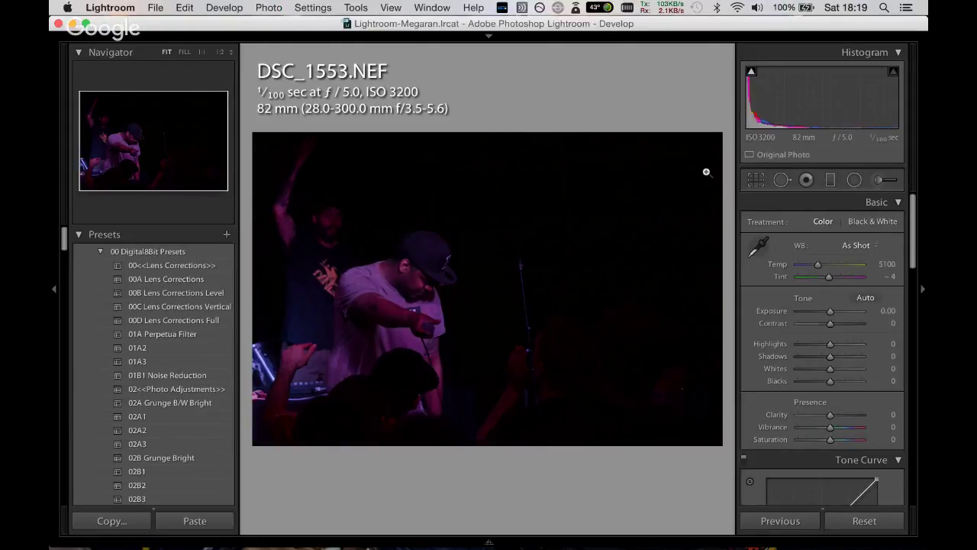
Apply 02A Grunge B/W Bright to DSC_1553 with Exposure +2.25, brighter shadows and lower whites.
left_click(176, 408)
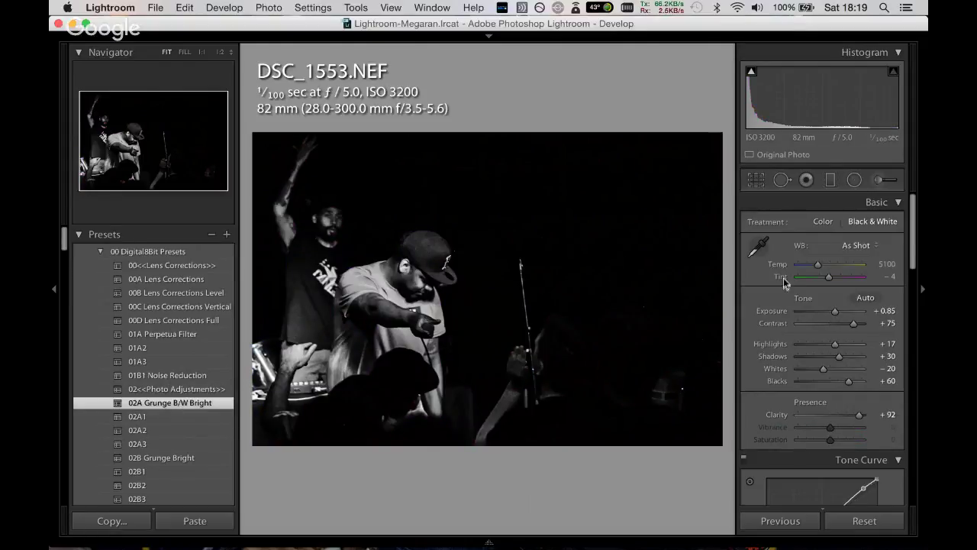
left_click(844, 312)
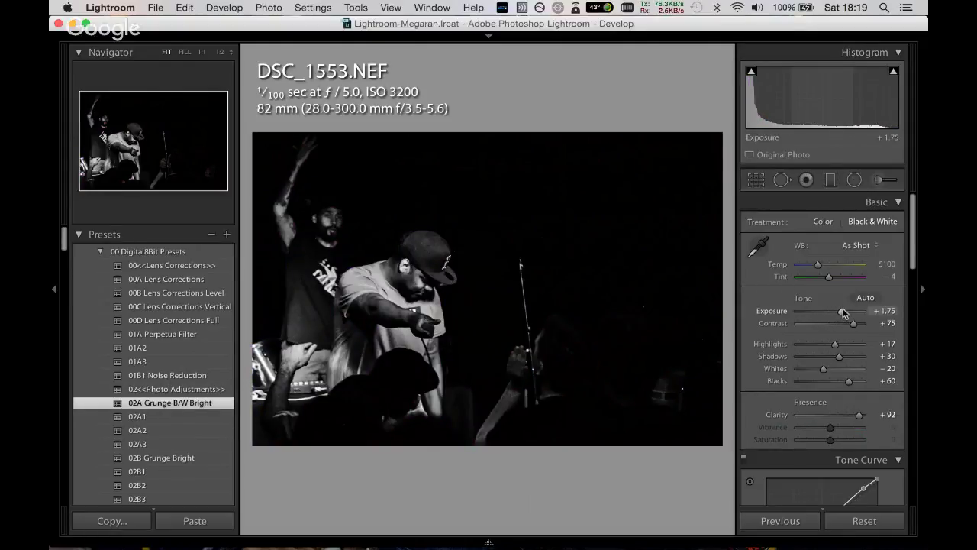
left_click_drag(844, 312, 845, 311)
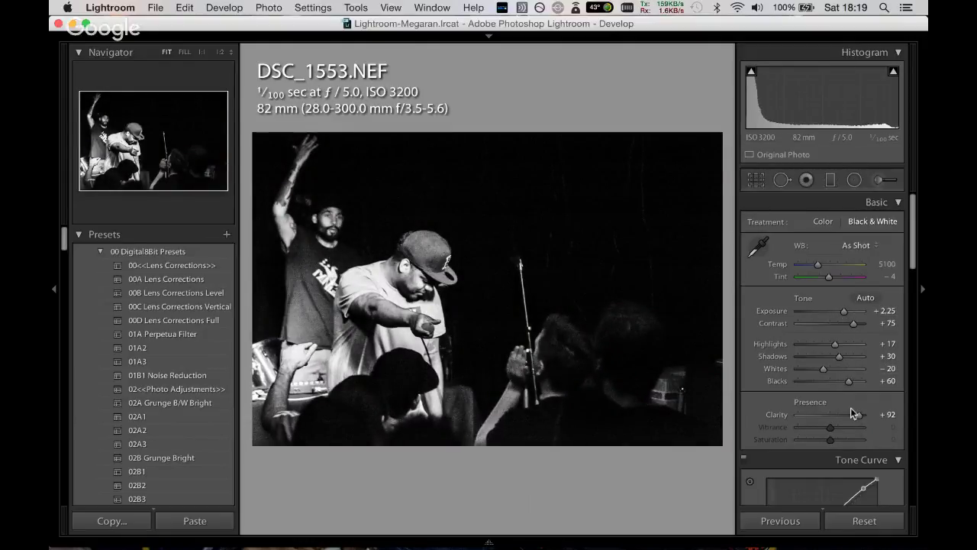
mouse_move(839, 356)
left_mouse_down()
mouse_move(854, 356)
mouse_move(843, 359)
left_mouse_up()
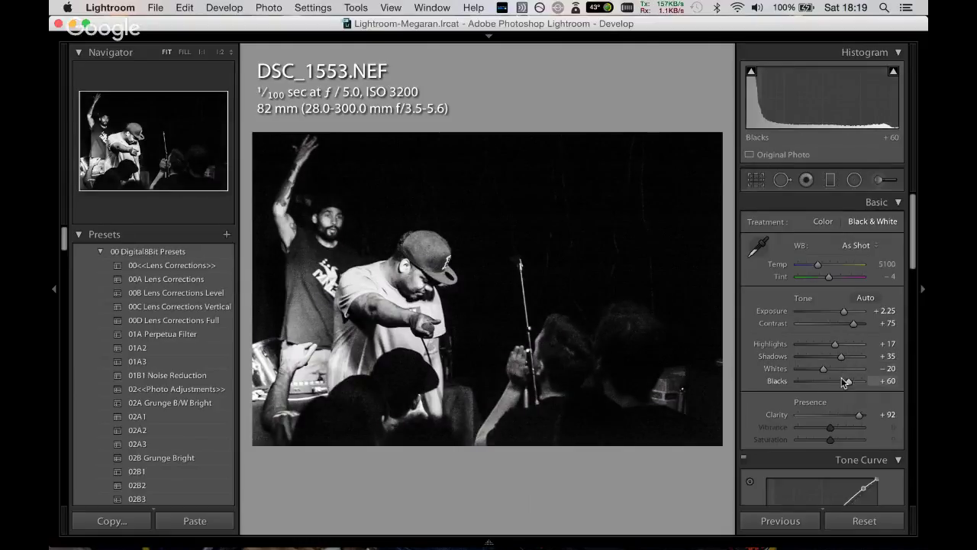
left_click_drag(825, 371, 804, 373)
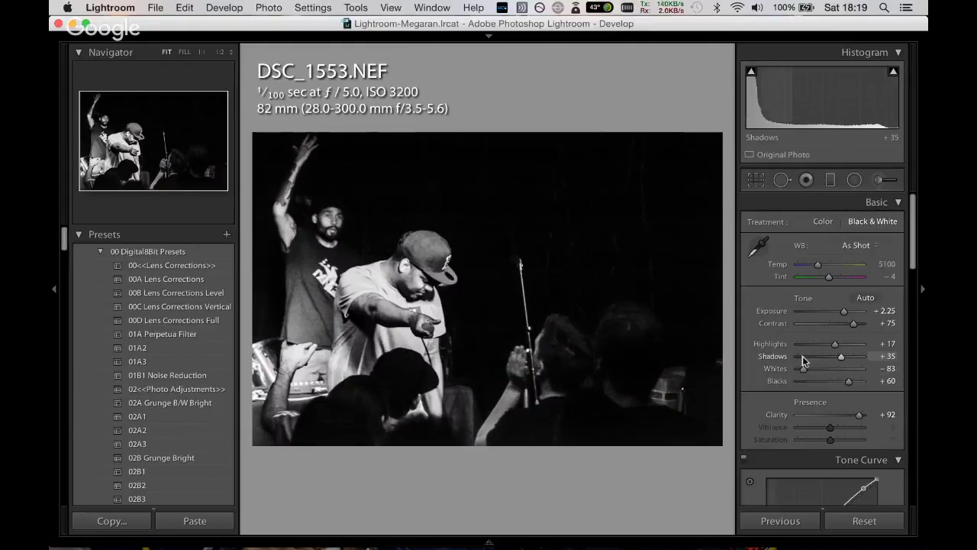
Add a graduated filter with more clarity, darker shadows and lower contrast, then apply 01B1 Noise Reduction.
left_click(831, 179)
left_click_drag(473, 323, 473, 306)
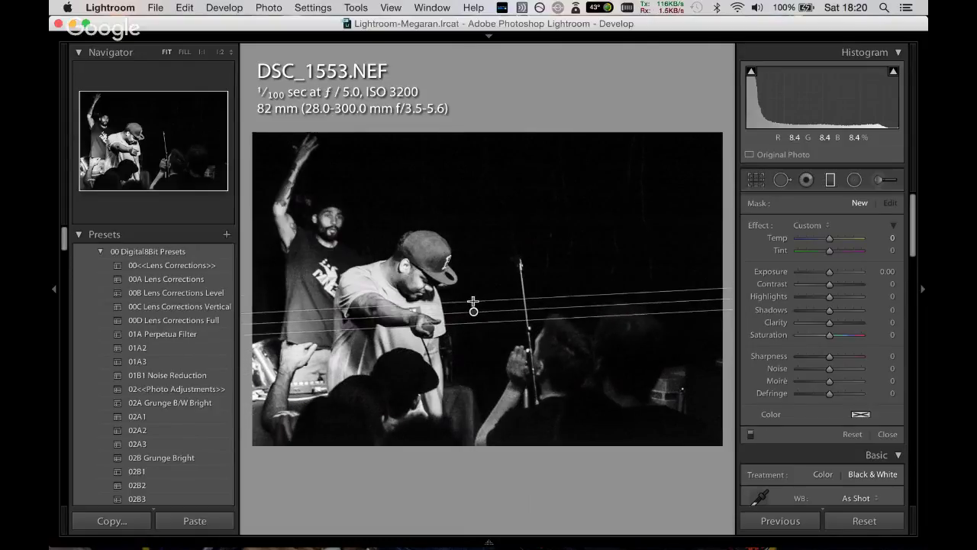
left_click_drag(473, 306, 477, 323)
left_click_drag(830, 322, 836, 324)
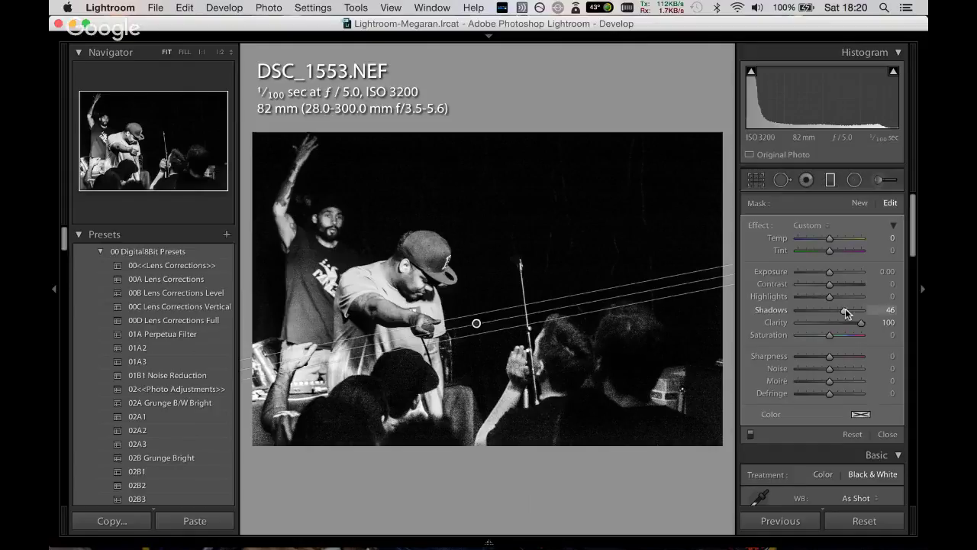
mouse_move(845, 309)
left_mouse_down()
mouse_move(826, 320)
mouse_move(830, 299)
left_mouse_up()
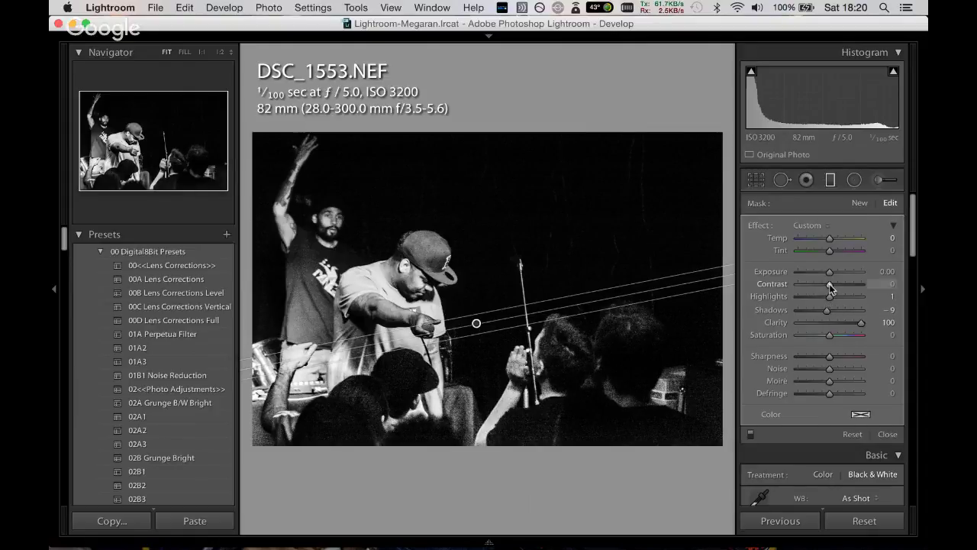
mouse_move(830, 287)
left_mouse_down()
mouse_move(815, 286)
mouse_move(823, 290)
left_mouse_up()
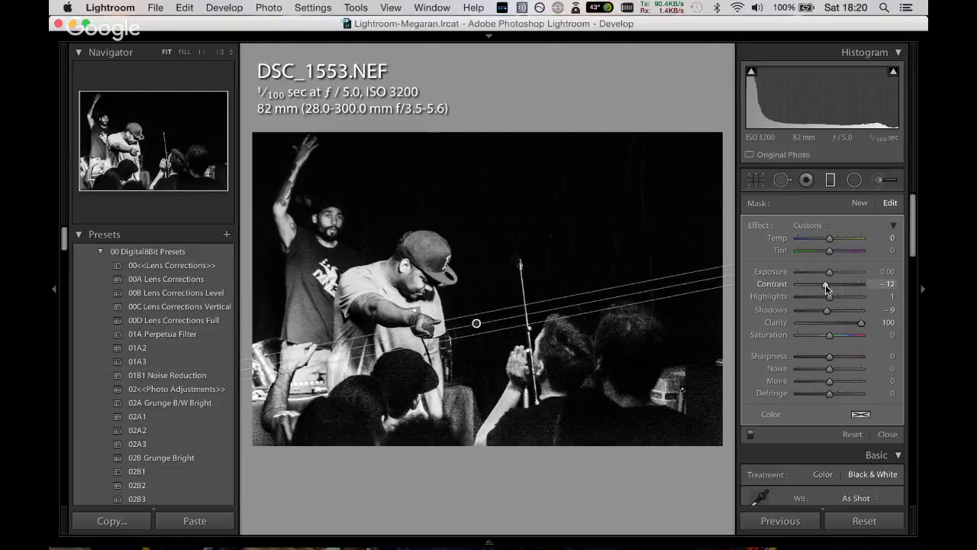
left_click(806, 180)
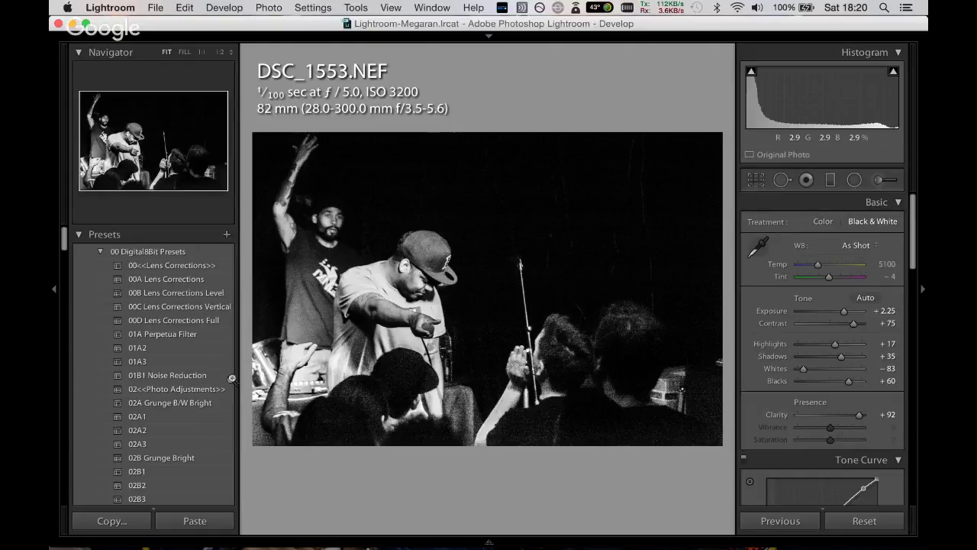
left_click(178, 376)
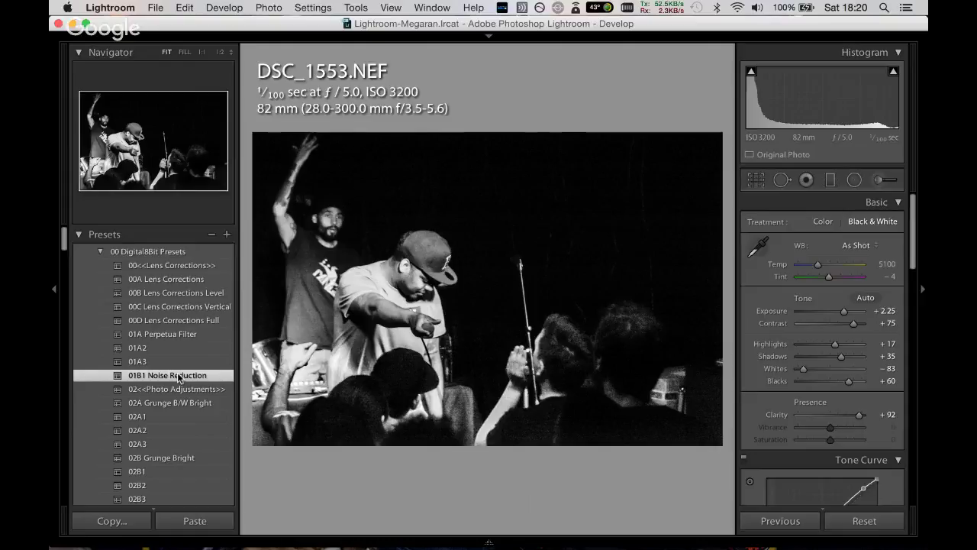
Give DSC_1555 02A Grunge B/W Bright and 01B1 Noise Reduction, with Exposure +1.90, Shadows +91, Blacks +73.
key("Right")
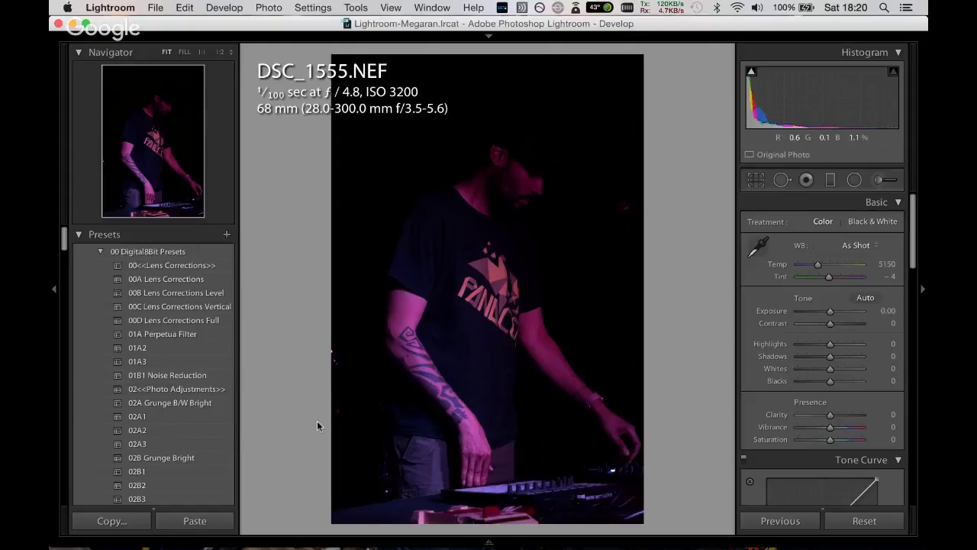
left_click(161, 403)
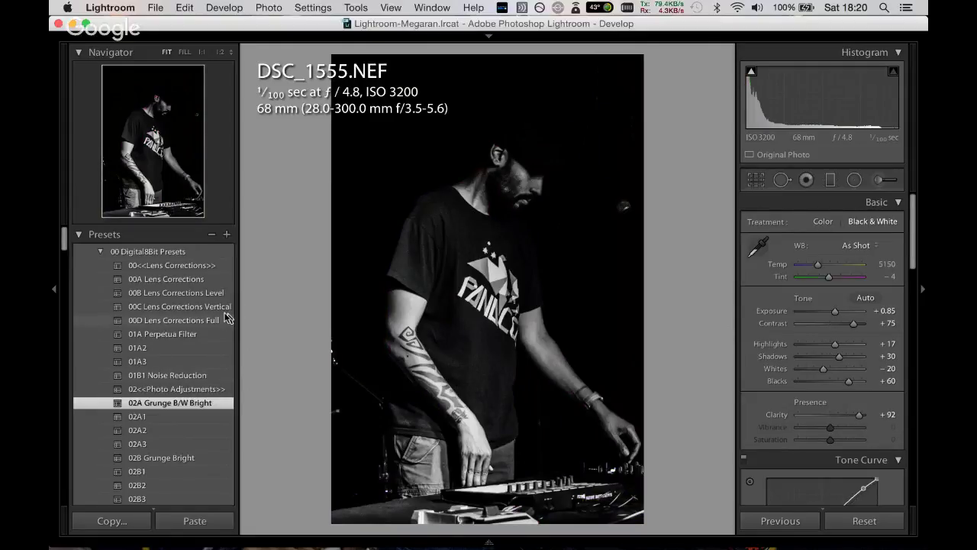
left_click_drag(836, 311, 845, 312)
mouse_move(839, 356)
left_mouse_down()
mouse_move(860, 356)
mouse_move(861, 381)
left_mouse_up()
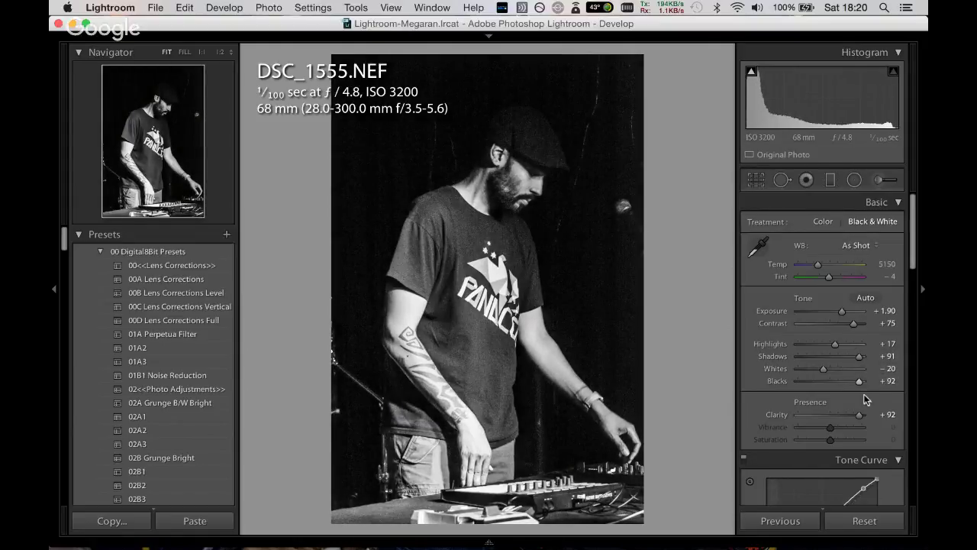
left_click(190, 372)
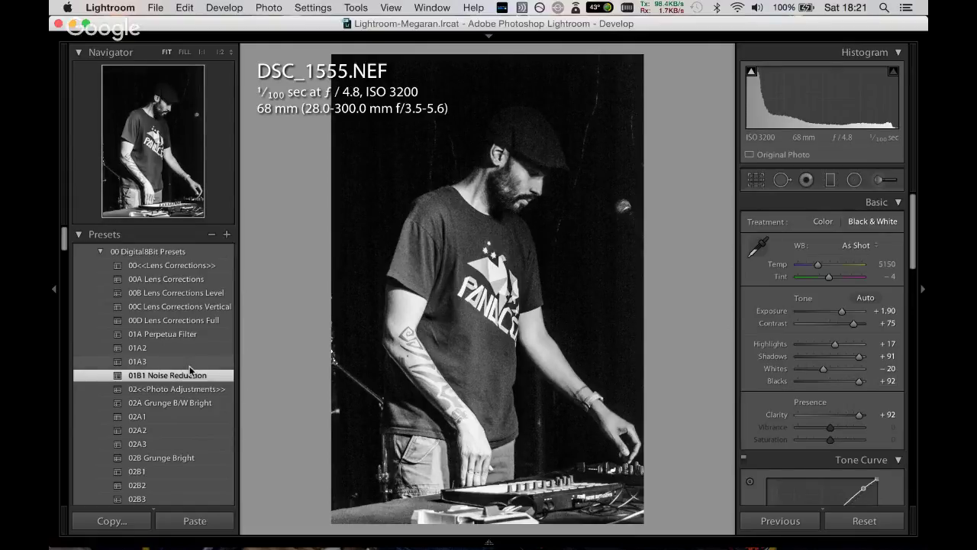
left_click_drag(860, 381, 853, 395)
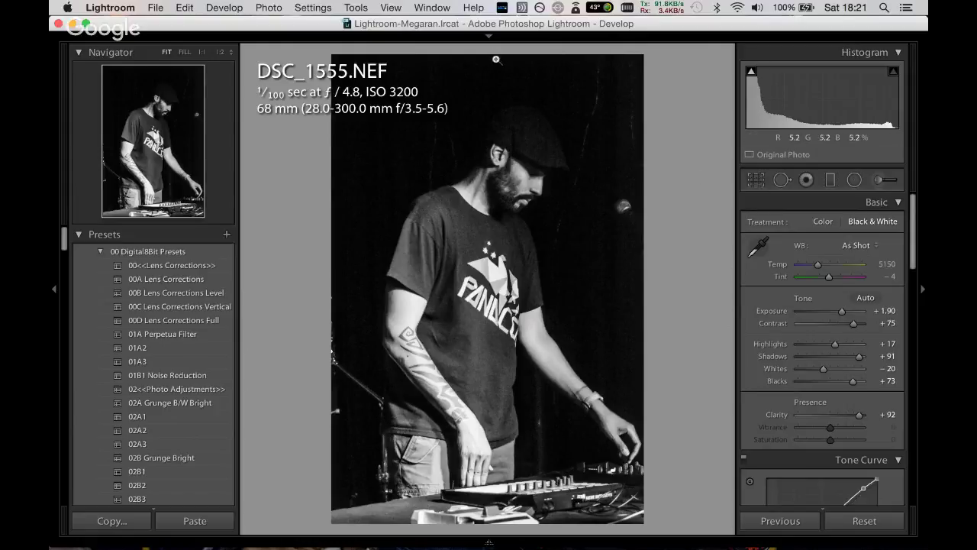
Crop empty space off DSC_1555's top, then move on to DSC_1564.
left_click(756, 182)
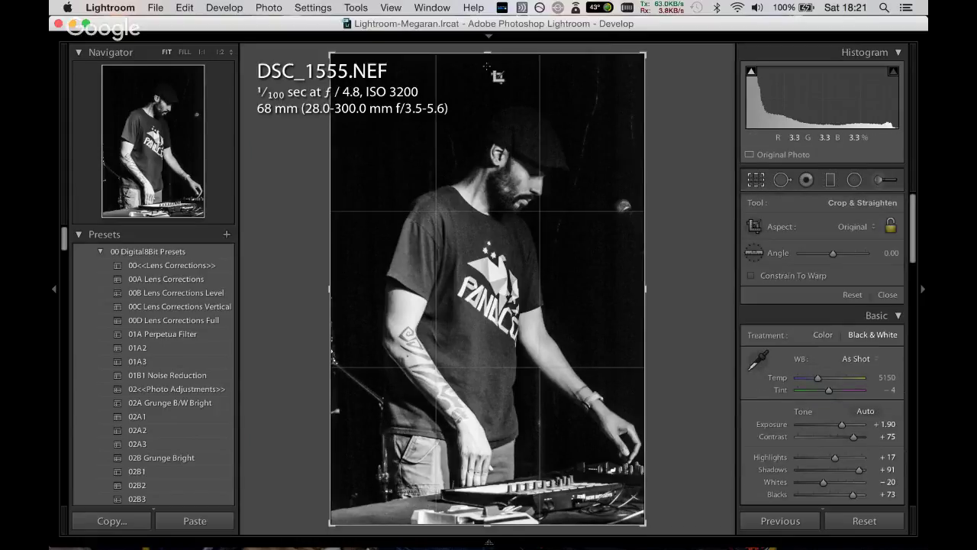
left_click_drag(487, 54, 487, 74)
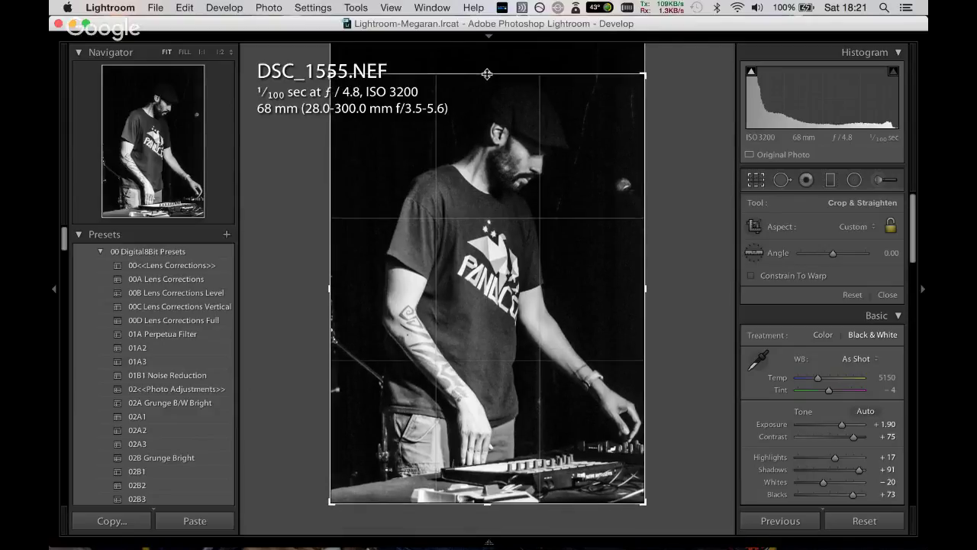
key("Return")
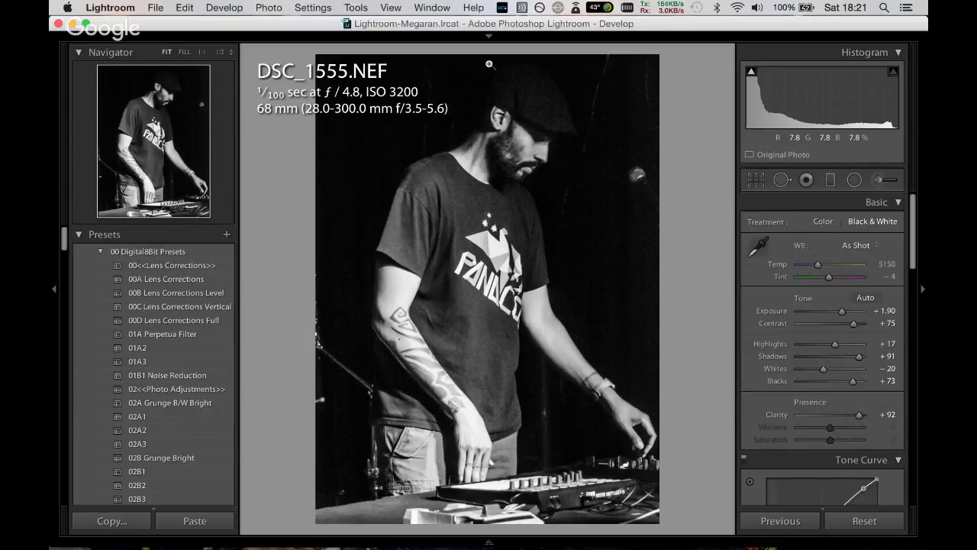
key("Right")
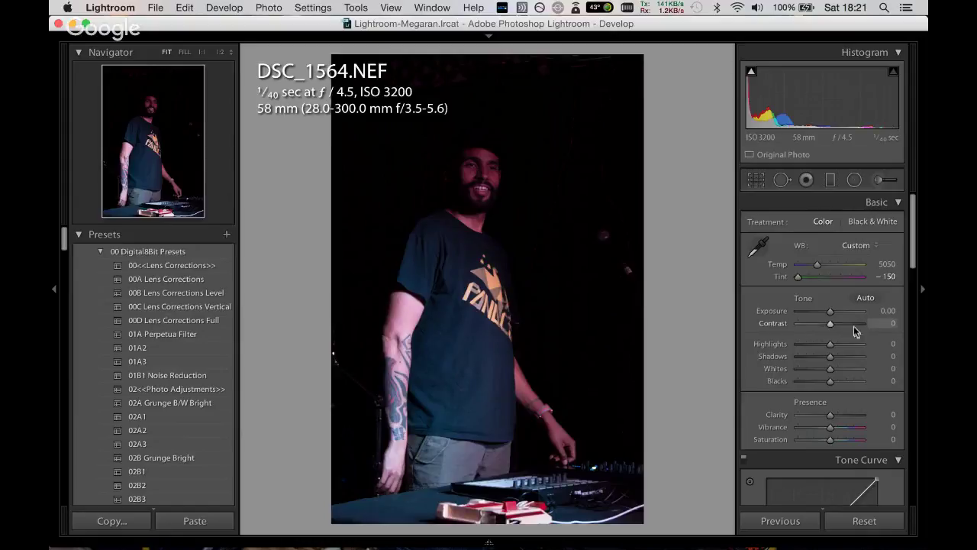
Set DSC_1564 to Exposure +0.70, Clarity +37, Vibrance +30, crop the top, and add 01B1 Noise Reduction.
left_click_drag(831, 313, 836, 315)
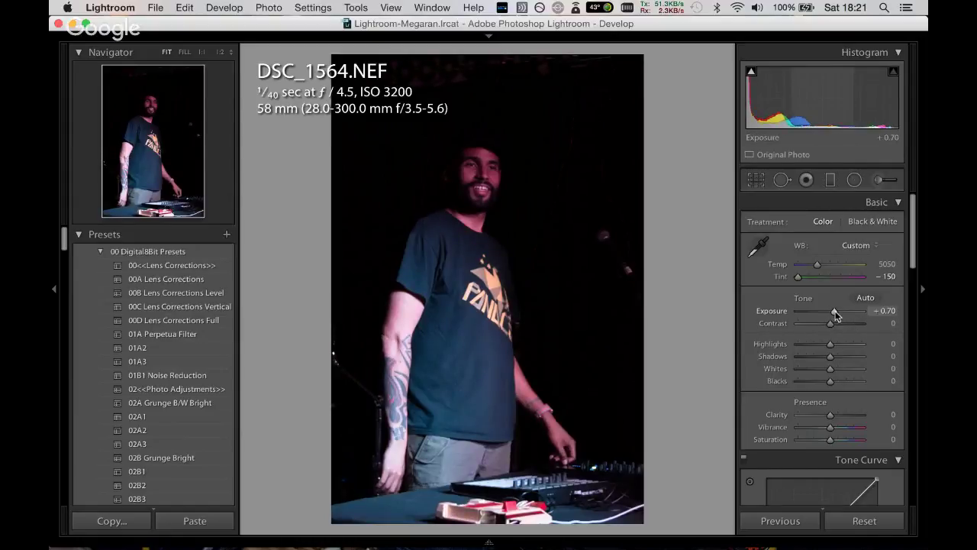
mouse_move(832, 415)
left_mouse_down()
mouse_move(842, 414)
mouse_move(842, 437)
mouse_move(826, 437)
left_mouse_up()
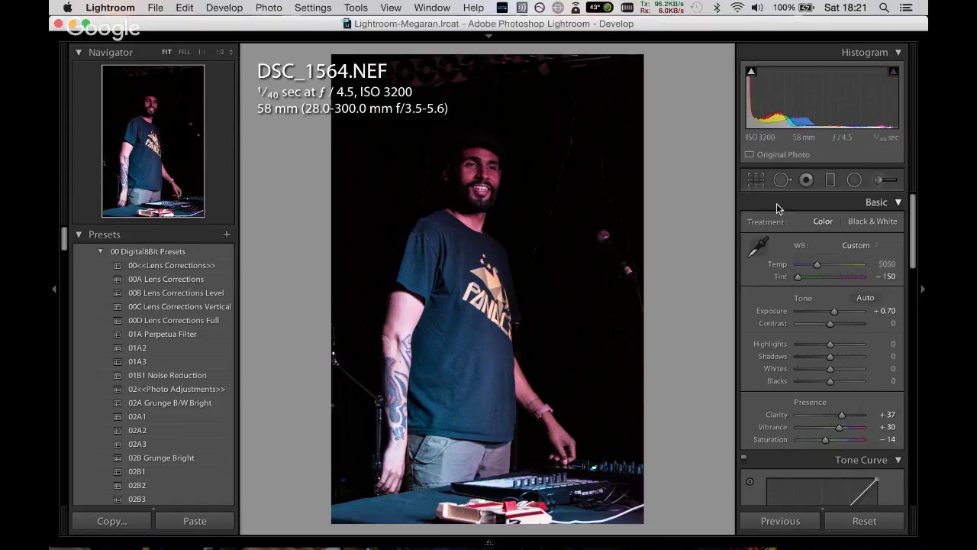
left_click(756, 180)
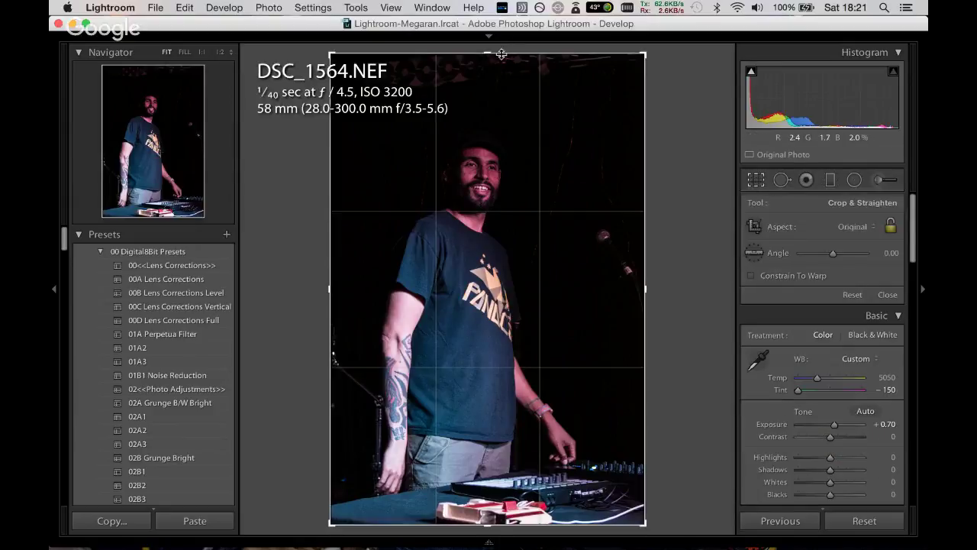
left_click_drag(502, 55, 504, 81)
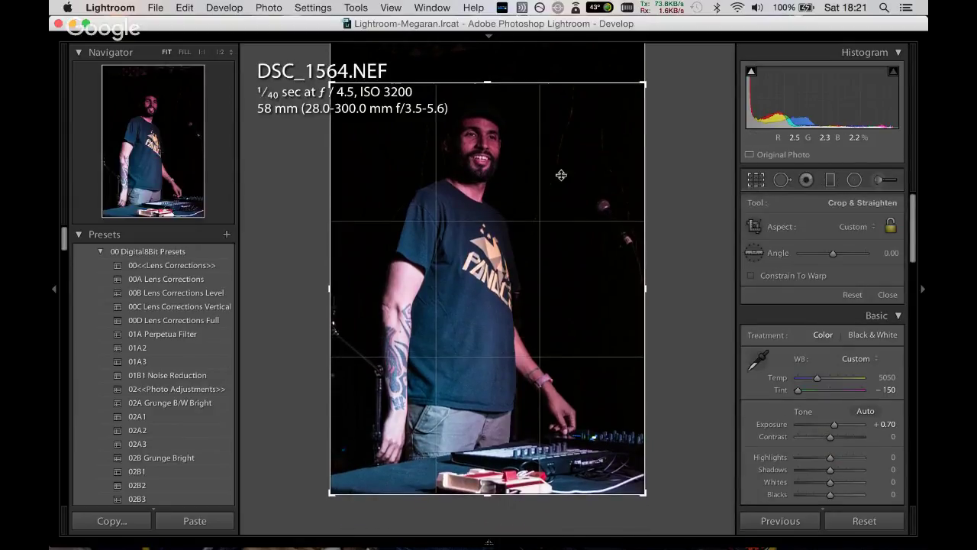
left_click_drag(512, 353, 507, 369)
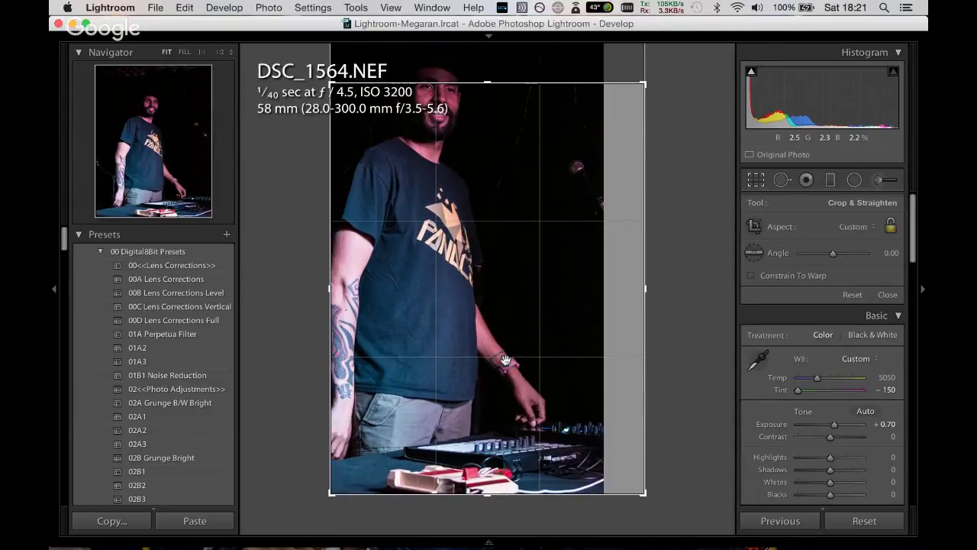
key("Return")
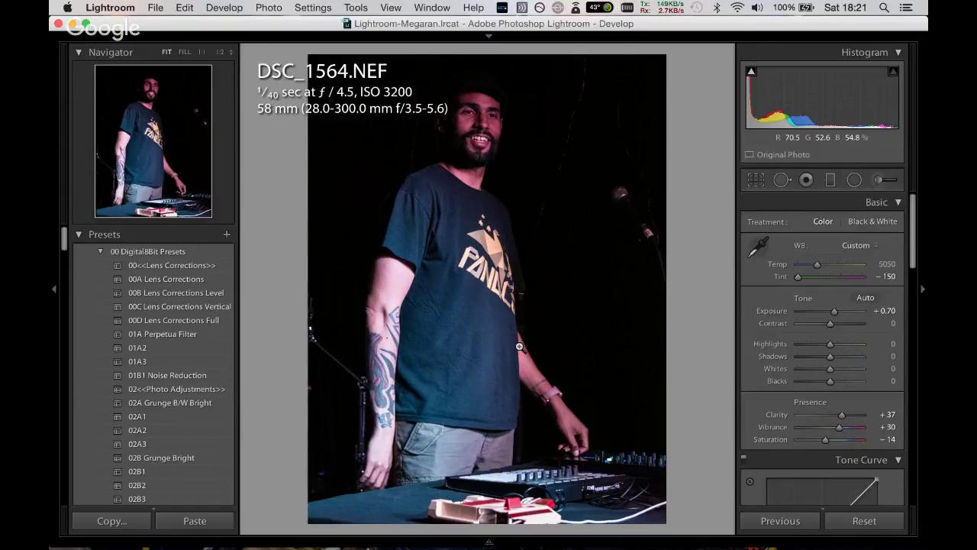
left_click(186, 371)
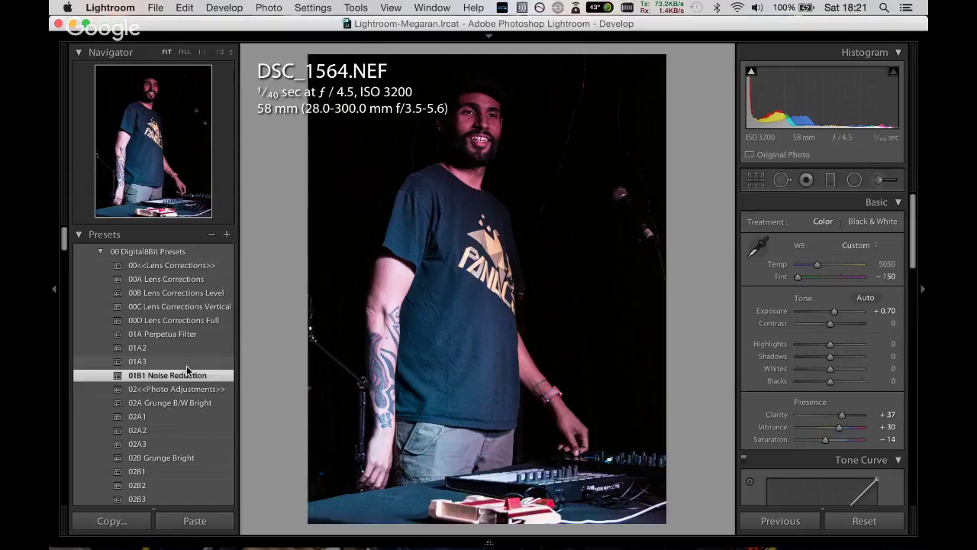
Step through DSC_1567, toggling the info overlay, and unflag DSC_1571.
key("Right")
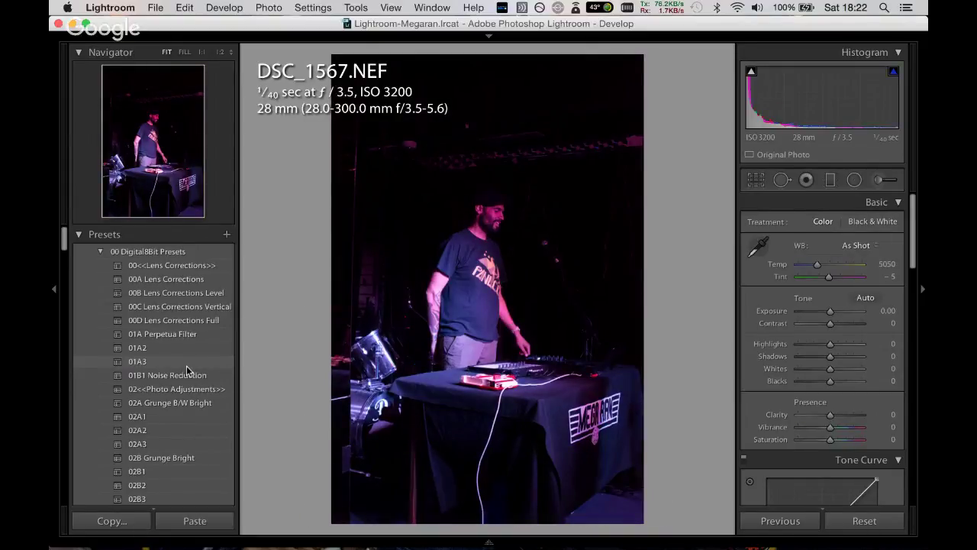
key("i")
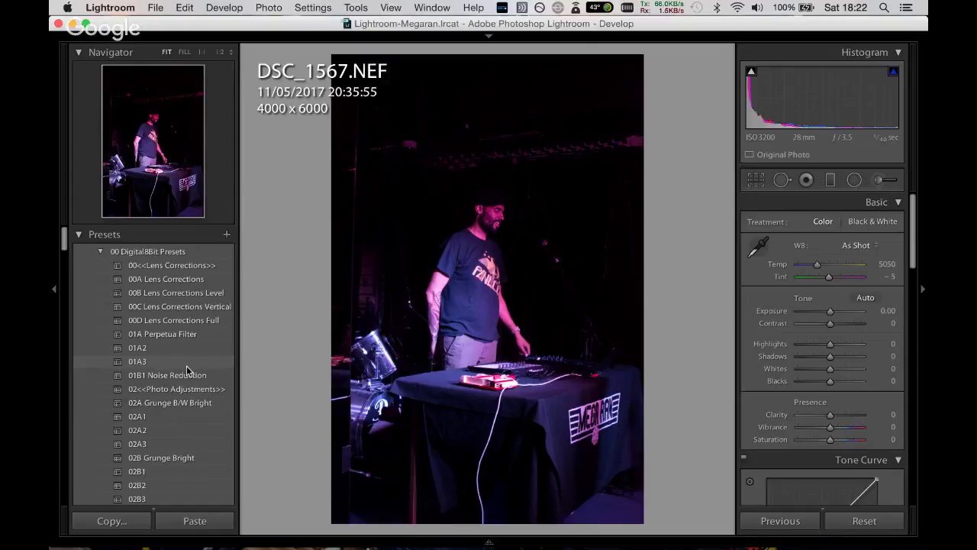
key("i")
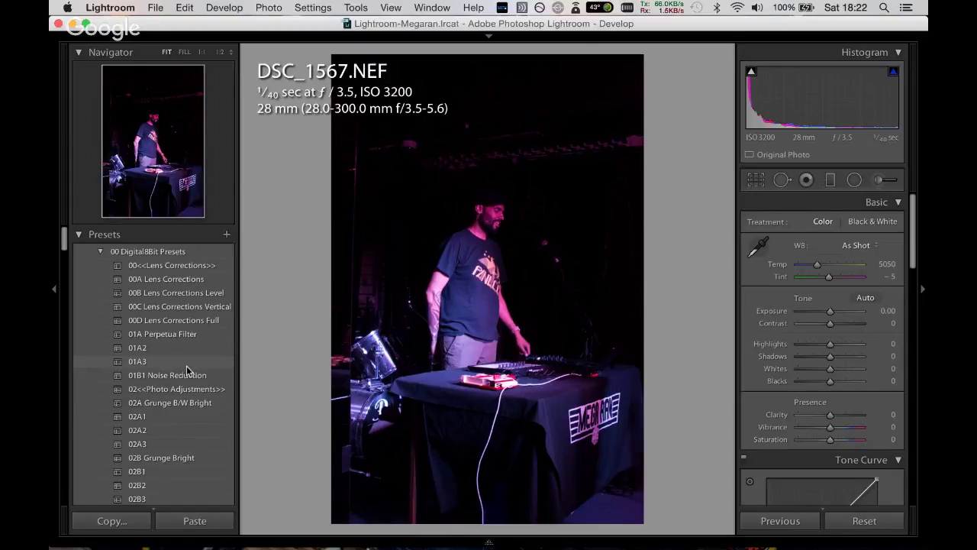
key("Right")
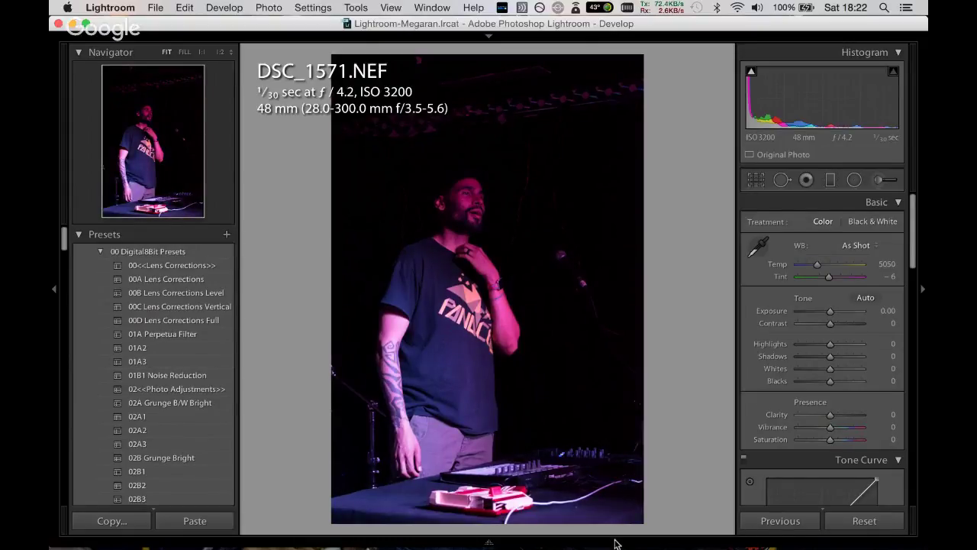
key("u")
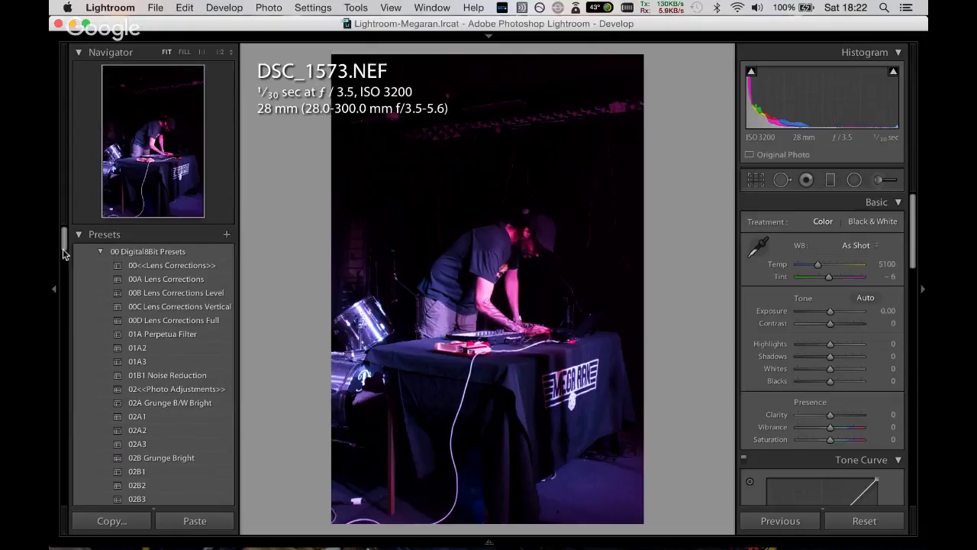
Give DSC_1573 the 02F Quick 80% HDR preset with Tint pushed to -150.
left_click_drag(64, 246, 68, 264)
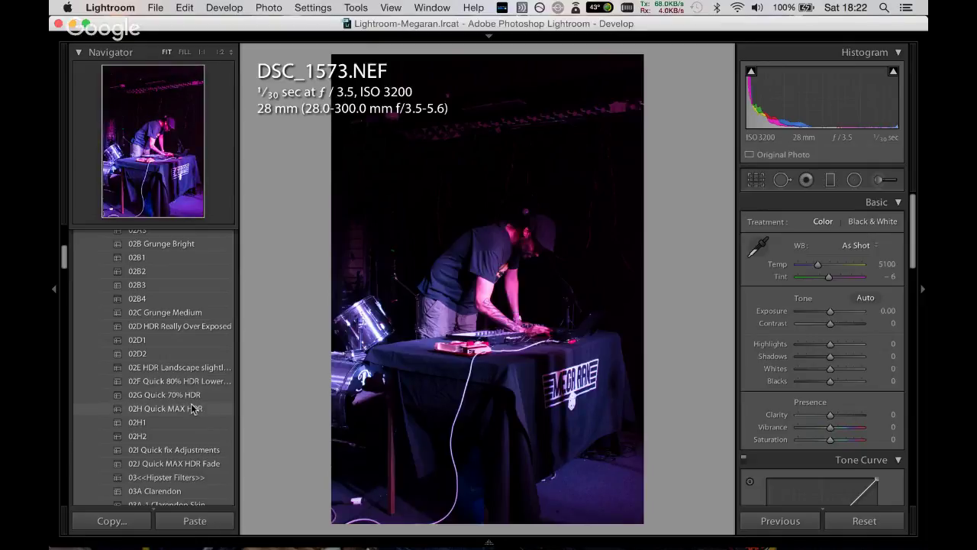
left_click(199, 382)
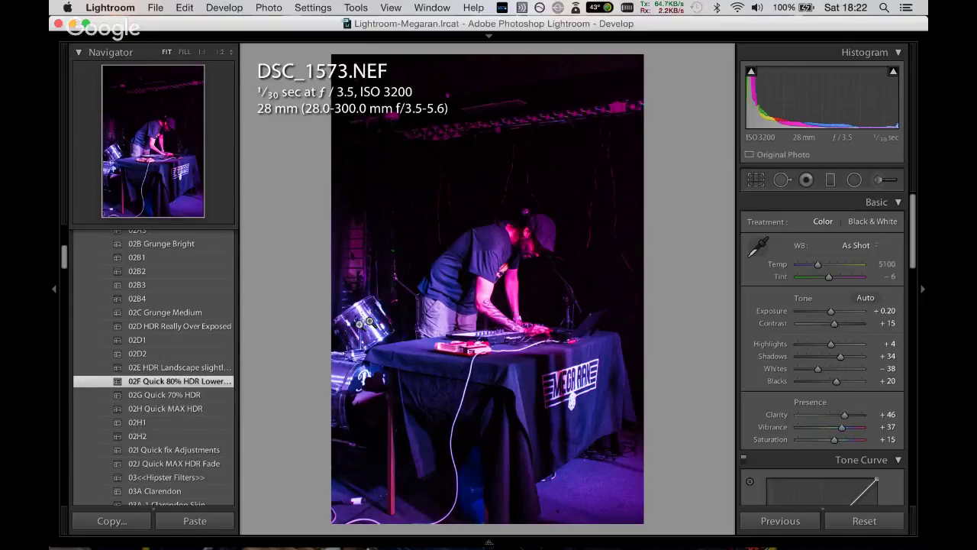
left_click_drag(829, 276, 789, 290)
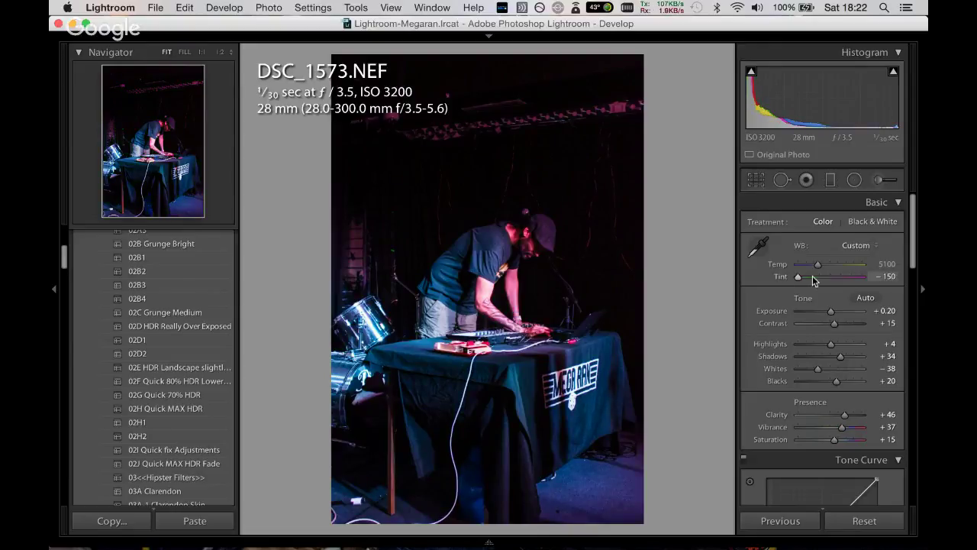
Add a graduated filter across the performer with Clarity 70, Exposure +0.30, Saturation 10 and adjusted contrast.
key("m")
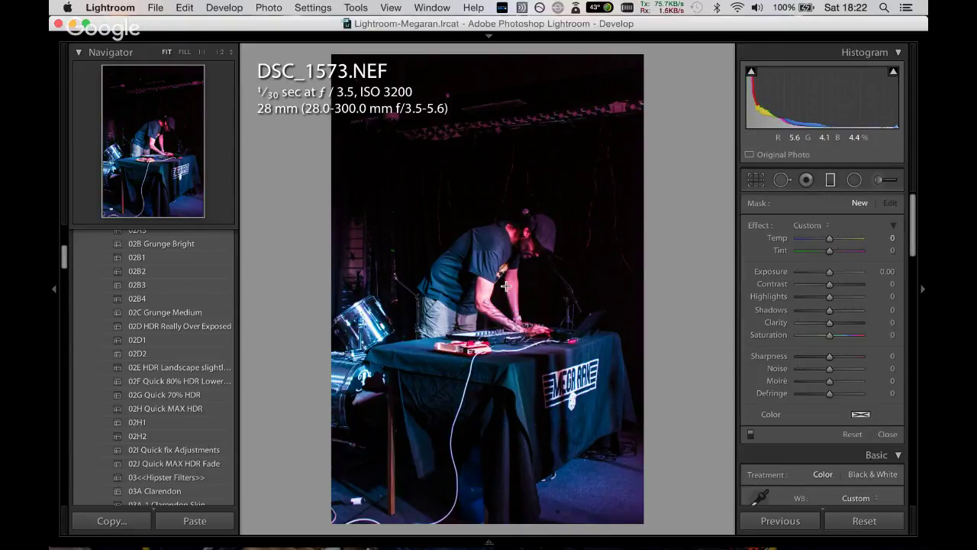
left_click_drag(502, 276, 504, 305)
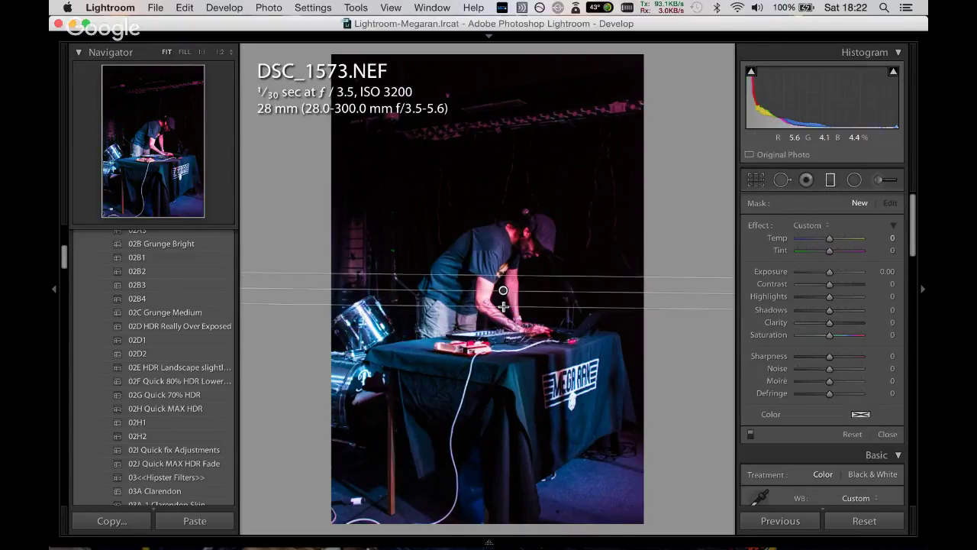
left_click(853, 322)
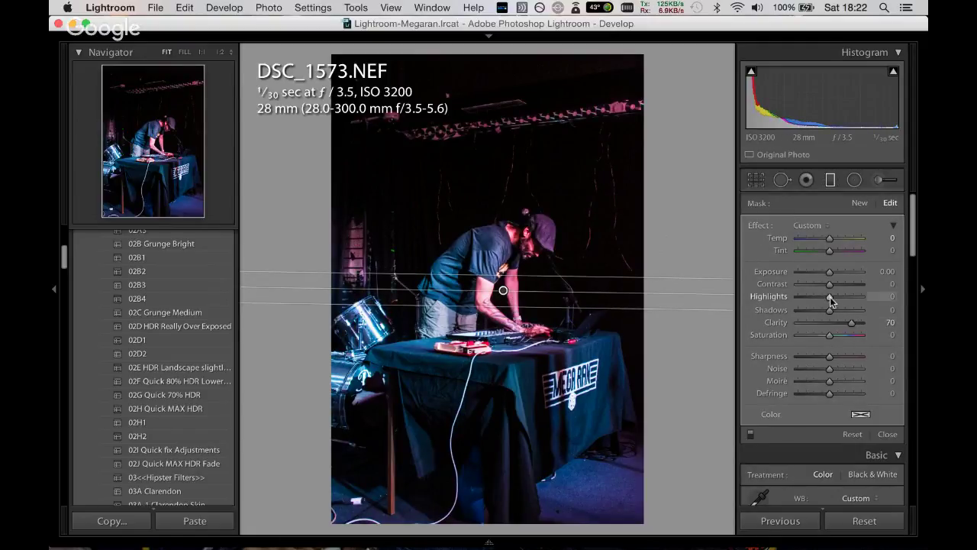
mouse_move(830, 296)
left_mouse_down()
mouse_move(843, 298)
mouse_move(833, 296)
left_mouse_up()
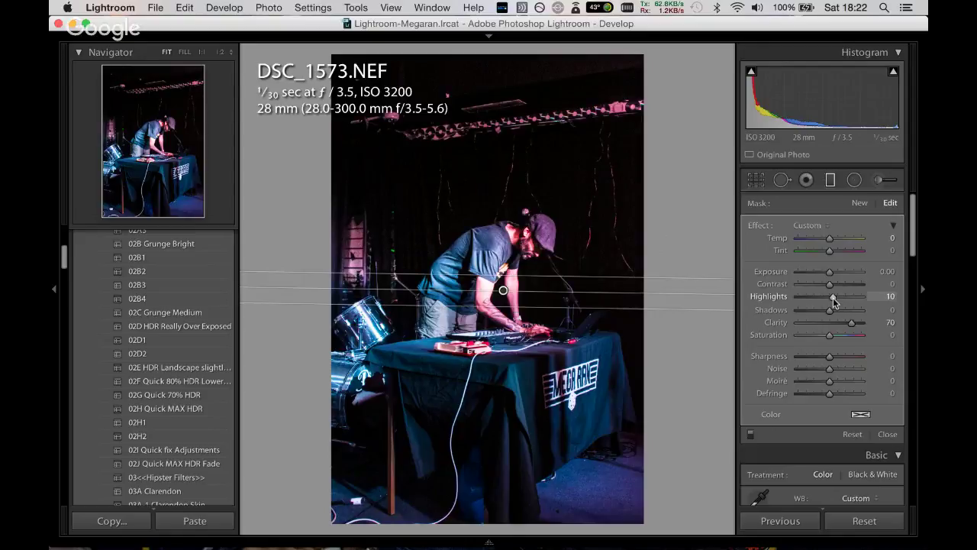
mouse_move(840, 335)
left_mouse_down()
mouse_move(825, 336)
mouse_move(833, 336)
left_mouse_up()
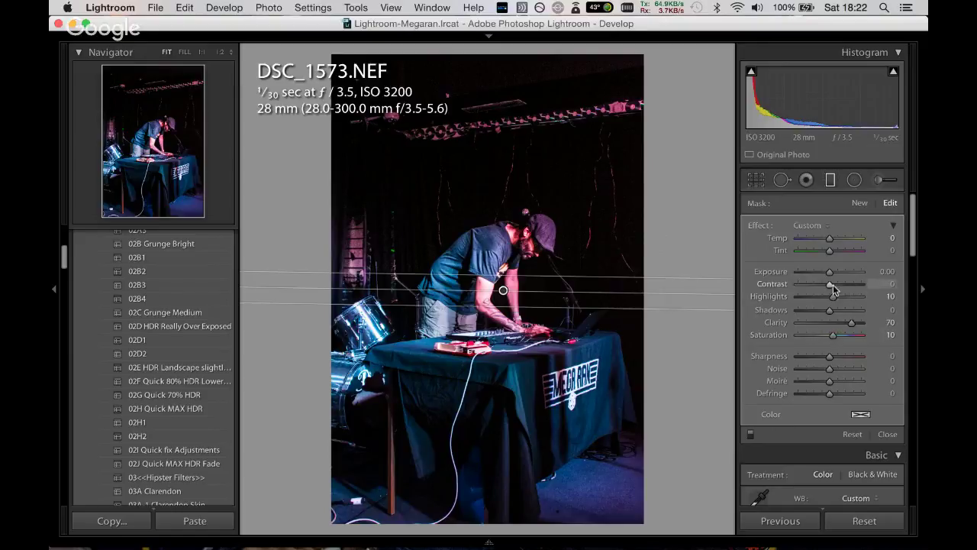
mouse_move(830, 284)
left_mouse_down()
mouse_move(842, 284)
mouse_move(821, 297)
mouse_move(829, 296)
mouse_move(832, 272)
left_mouse_up()
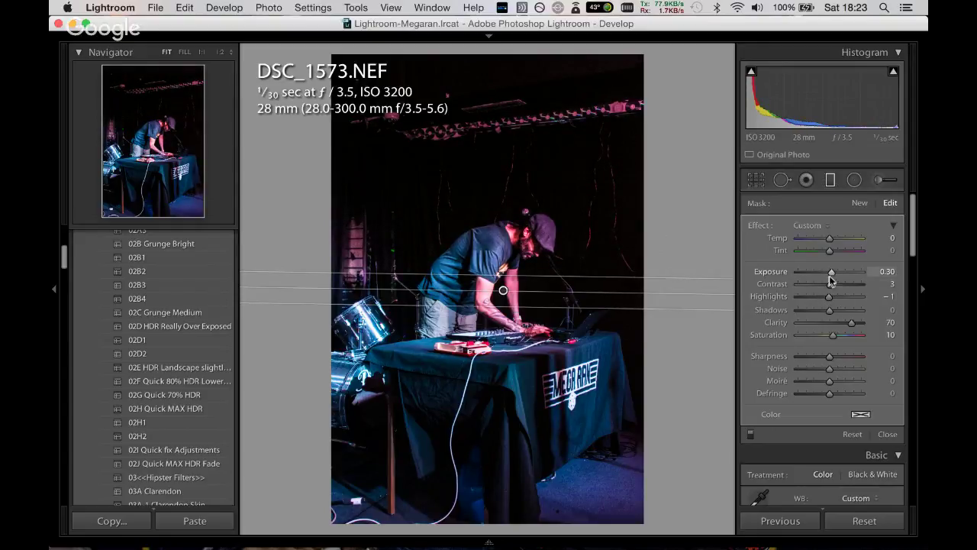
Crop DSC_1573 shorter by bringing the top and bottom edges inward.
left_click(756, 180)
mouse_move(503, 51)
left_mouse_down()
mouse_move(510, 131)
mouse_move(538, 205)
left_mouse_up()
left_click_drag(536, 452, 542, 397)
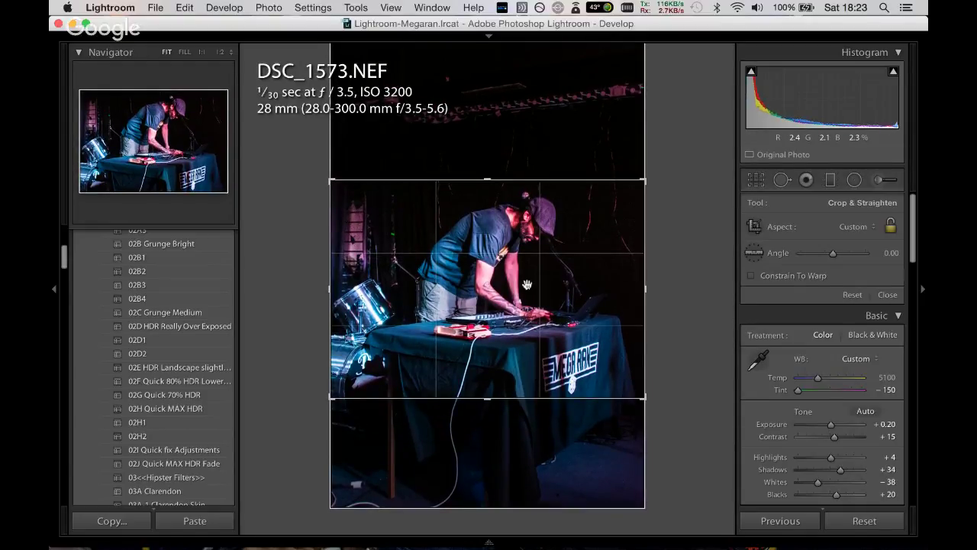
Commit the DSC_1573 crop and apply the 01A2 and 01B1 Noise Reduction presets.
key("Return")
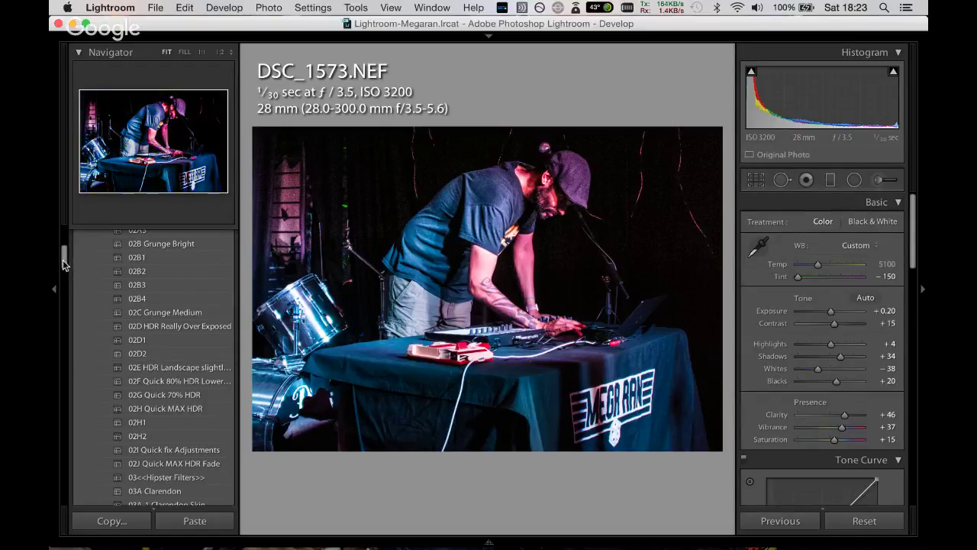
scroll(153, 290, "up", 5)
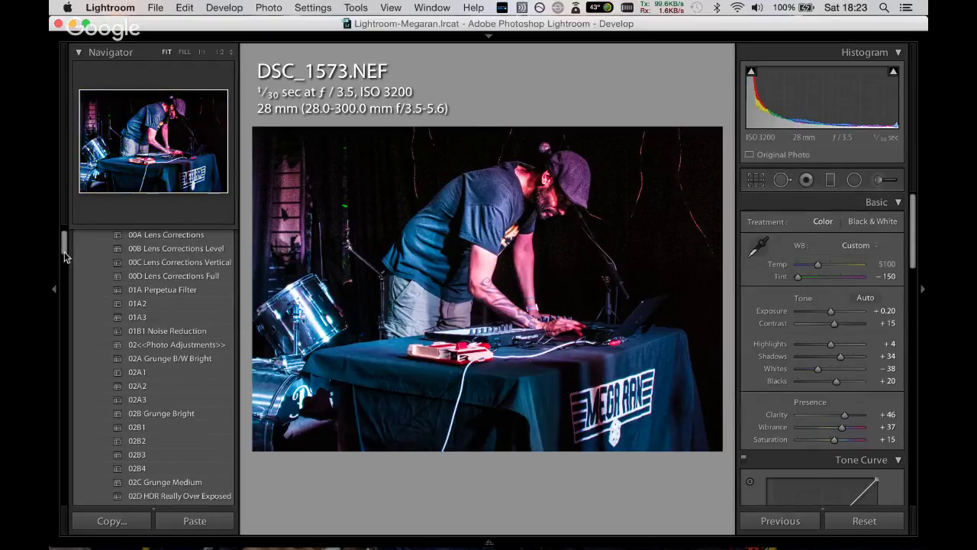
left_click(139, 305)
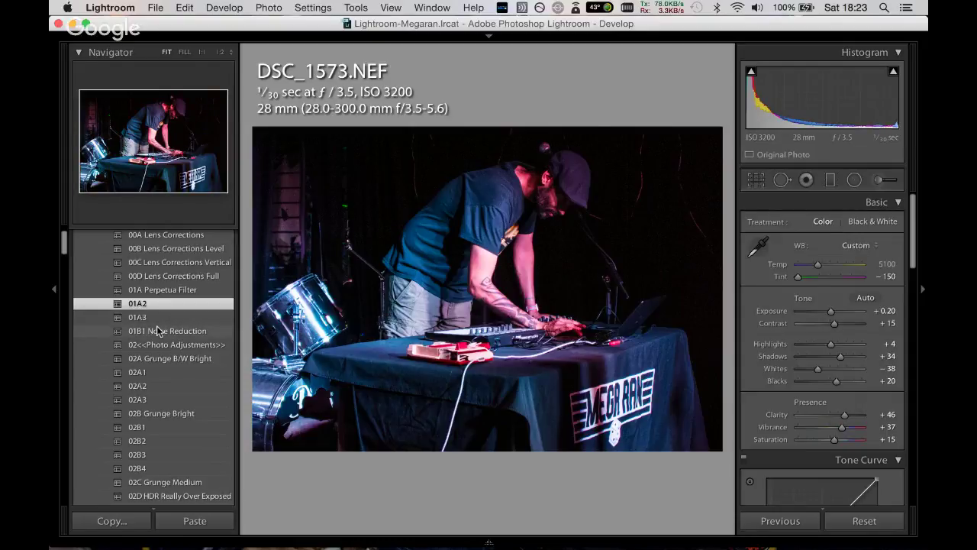
left_click(156, 326)
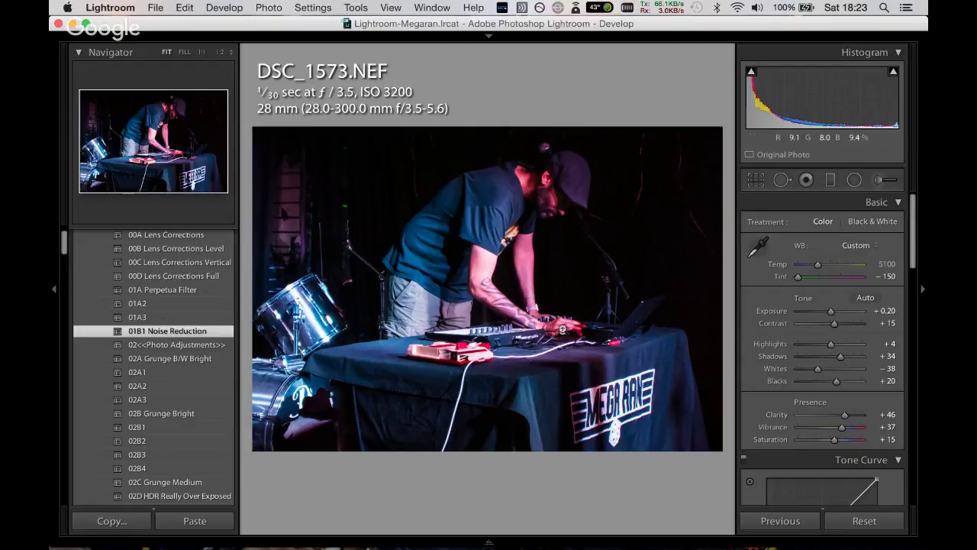
mouse_move(573, 540)
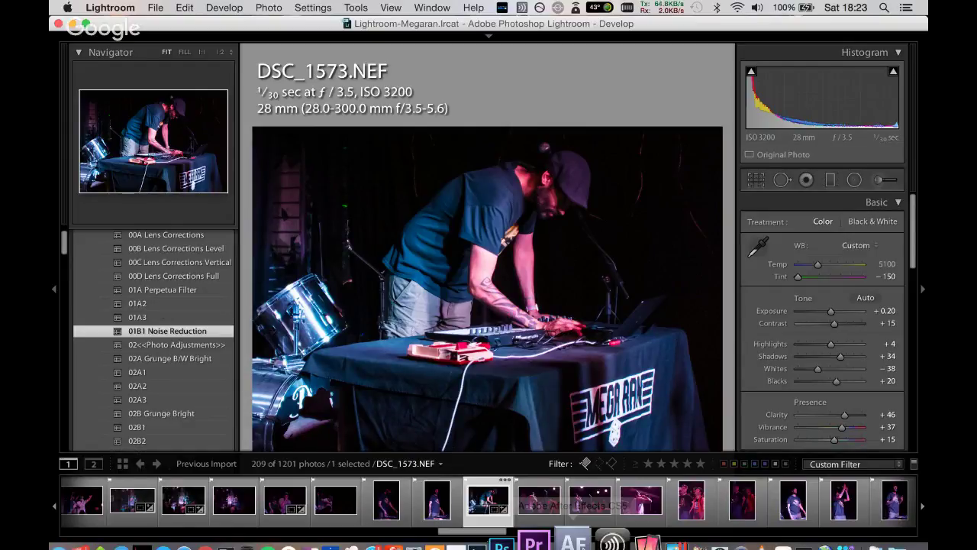
Select all filmstrip photos, then open DSC_1575 on its own.
mouse_move(448, 531)
left_mouse_down()
mouse_move(241, 546)
mouse_move(68, 466)
left_mouse_up()
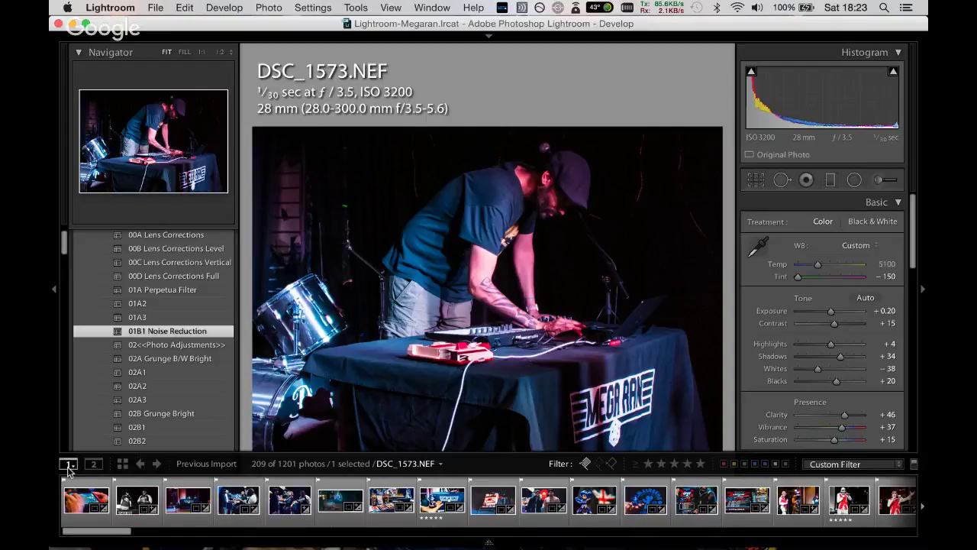
key("super+a")
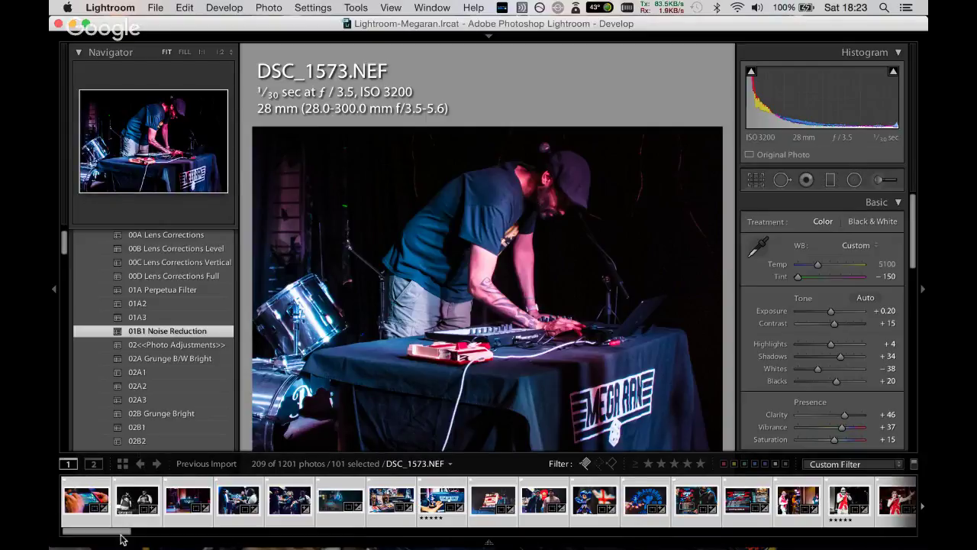
left_click_drag(120, 534, 406, 484)
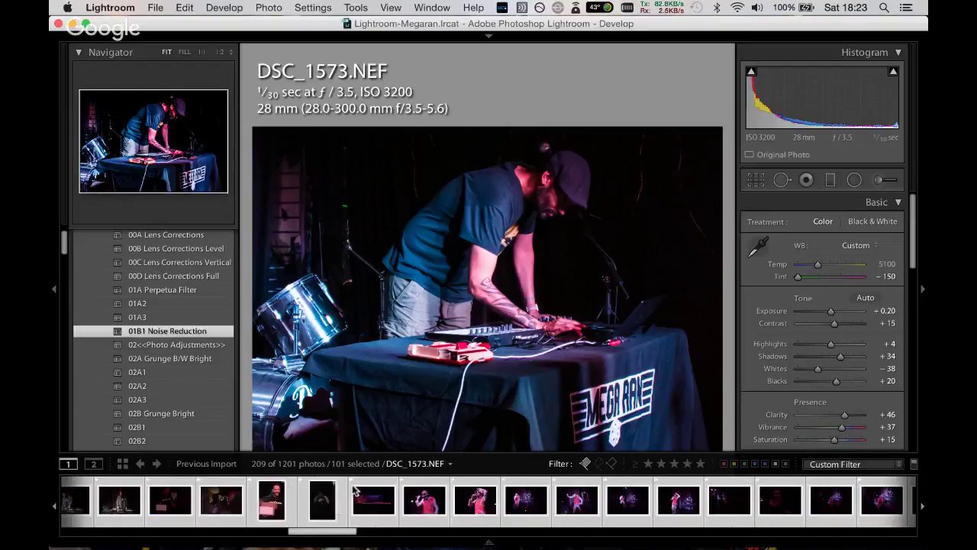
scroll(409, 488, "down", 3)
scroll(443, 488, "down", 3)
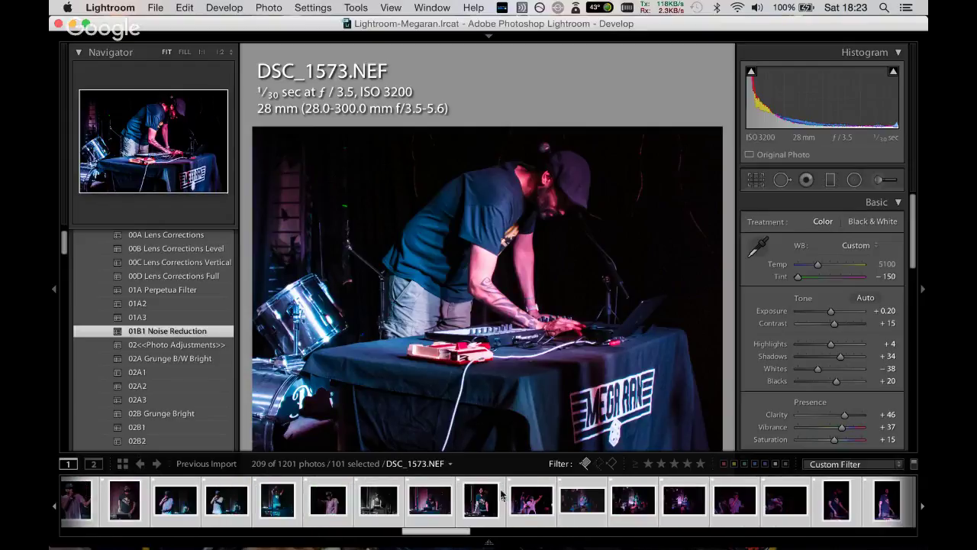
scroll(468, 535, "down", 3)
left_click(425, 514)
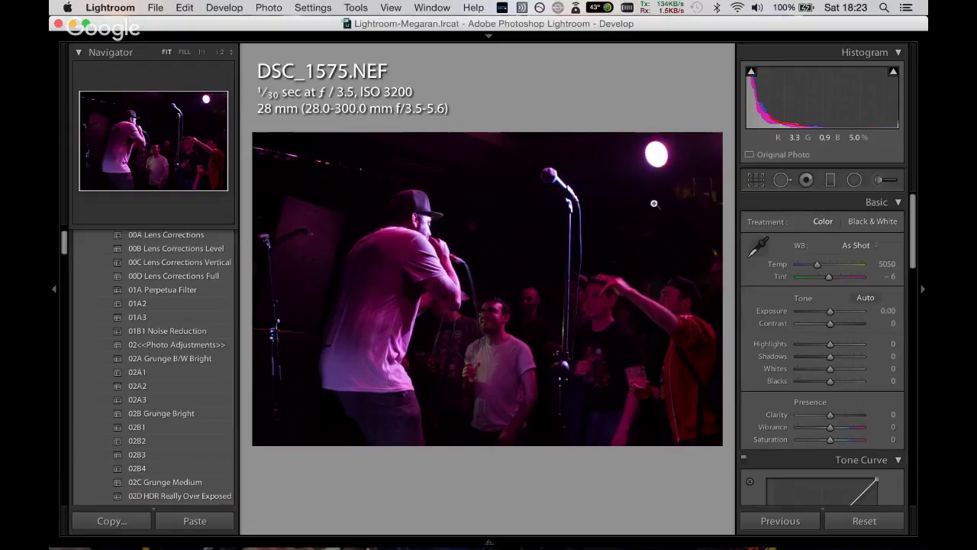
Auto-tone DSC_1575, then set Tint −150, Clarity +23, Vibrance +27 and Temp 2514.
key("Right")
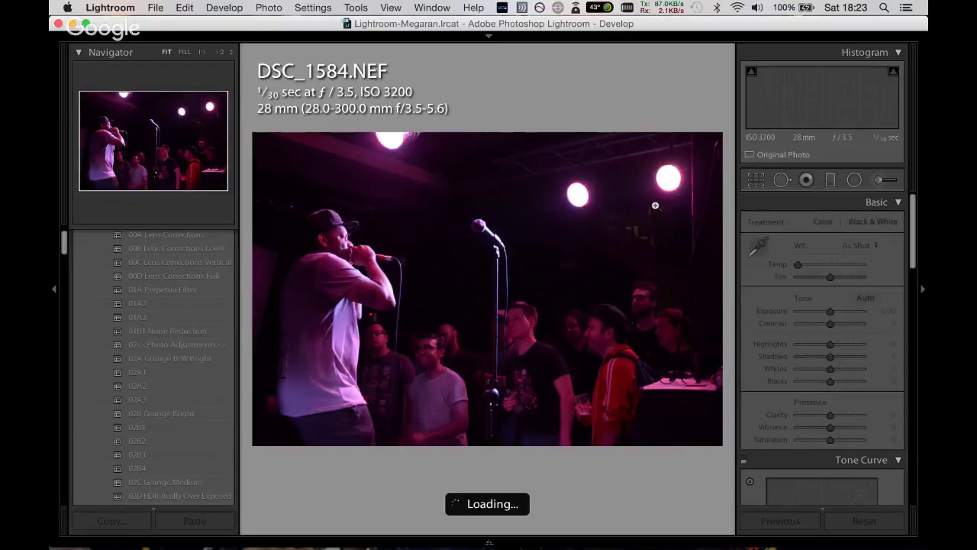
key("Left")
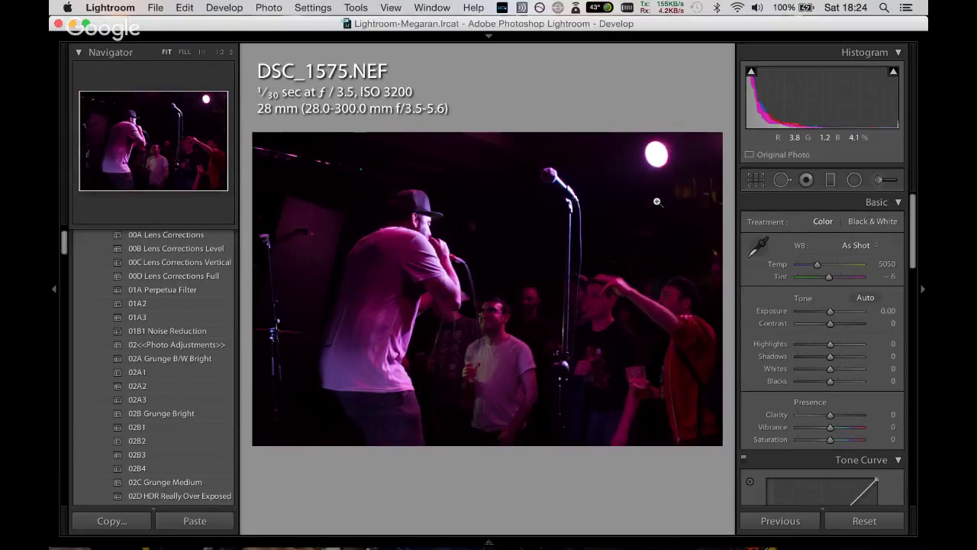
left_click(867, 297)
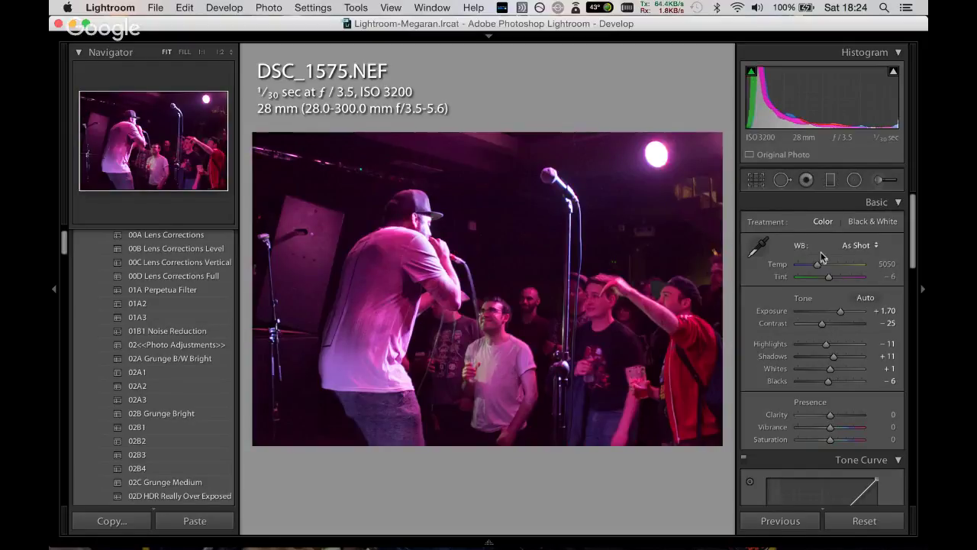
left_click_drag(830, 276, 786, 290)
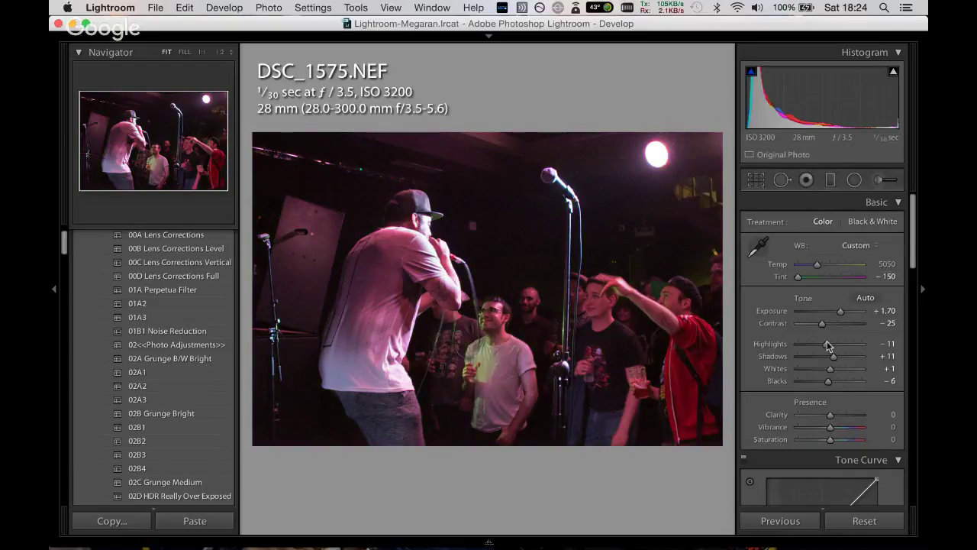
mouse_move(831, 415)
left_mouse_down()
mouse_move(821, 416)
mouse_move(837, 415)
mouse_move(840, 427)
left_mouse_up()
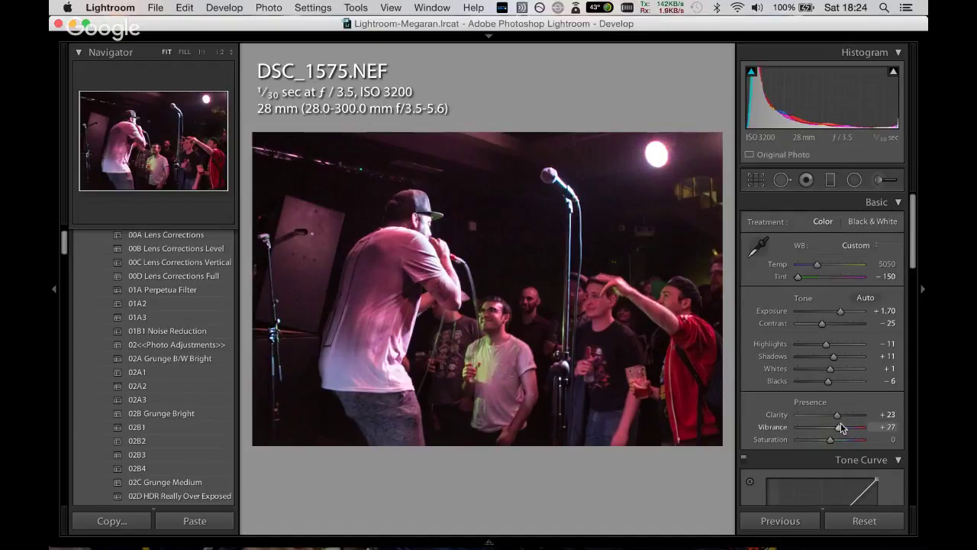
mouse_move(817, 264)
left_mouse_down()
mouse_move(791, 270)
mouse_move(800, 267)
left_mouse_up()
Crop DSC_1575 tighter on the left, bottom and top edges.
left_click(756, 181)
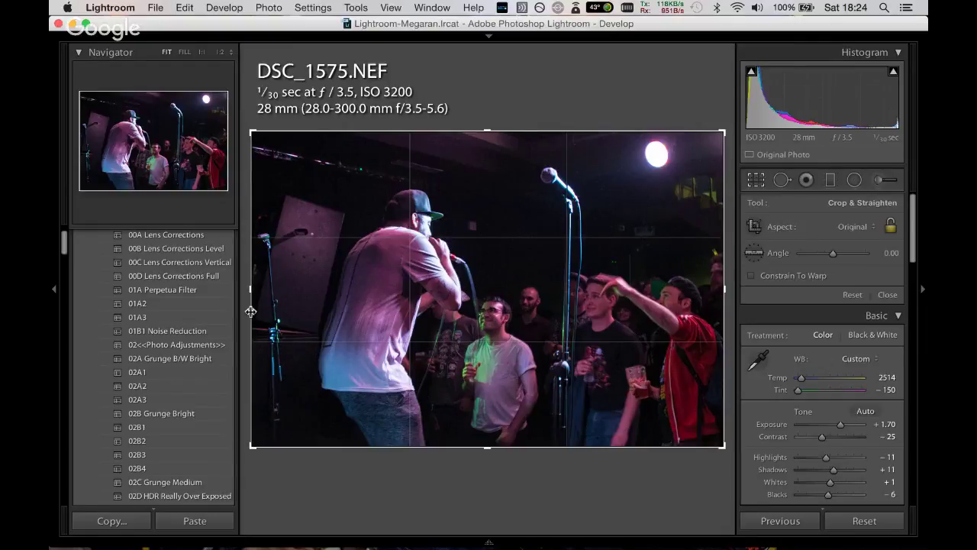
left_click_drag(250, 311, 281, 287)
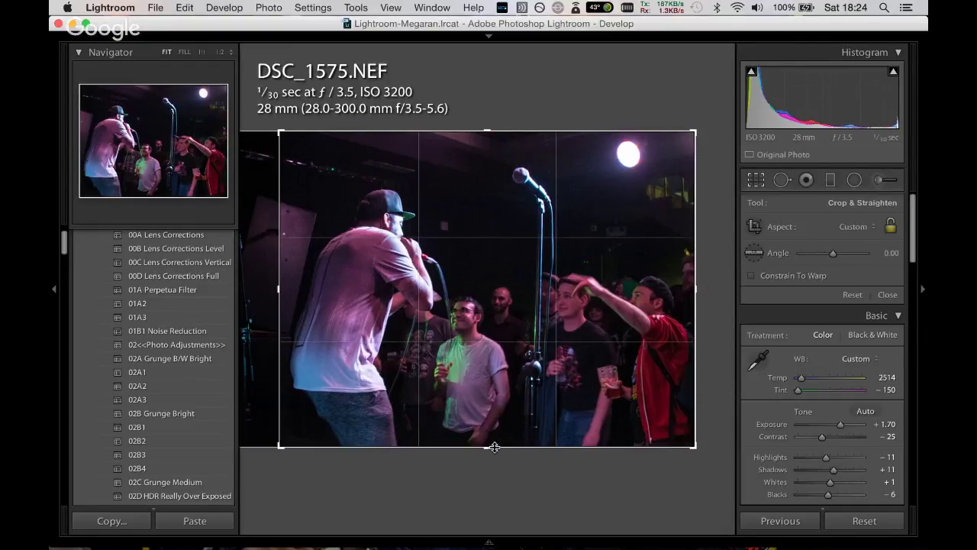
left_click_drag(495, 447, 491, 430)
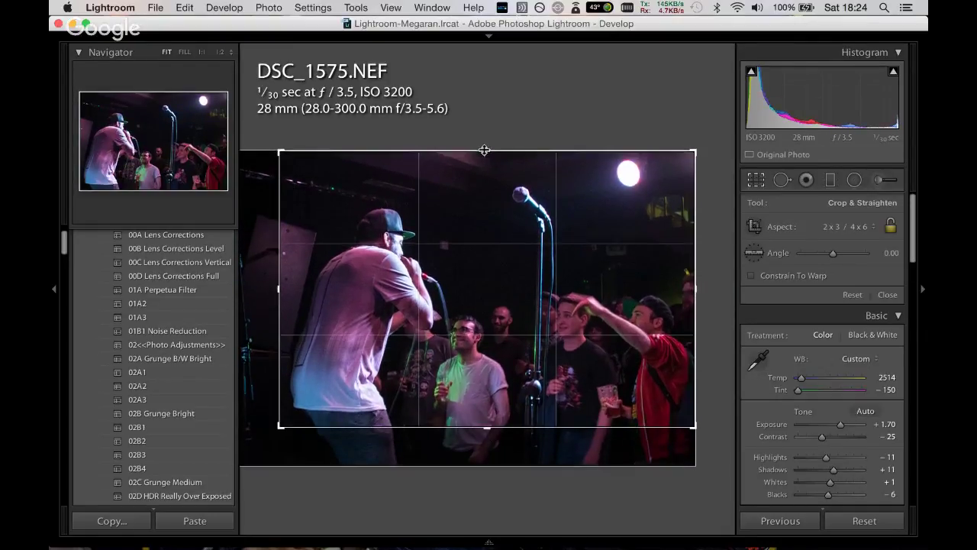
mouse_move(487, 148)
left_mouse_down()
mouse_move(490, 179)
mouse_move(491, 161)
left_mouse_up()
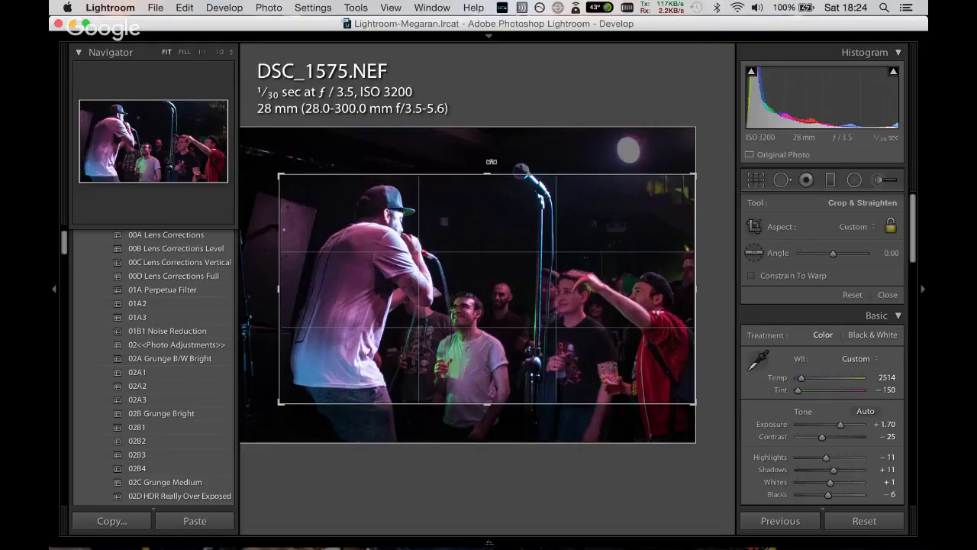
key("Return")
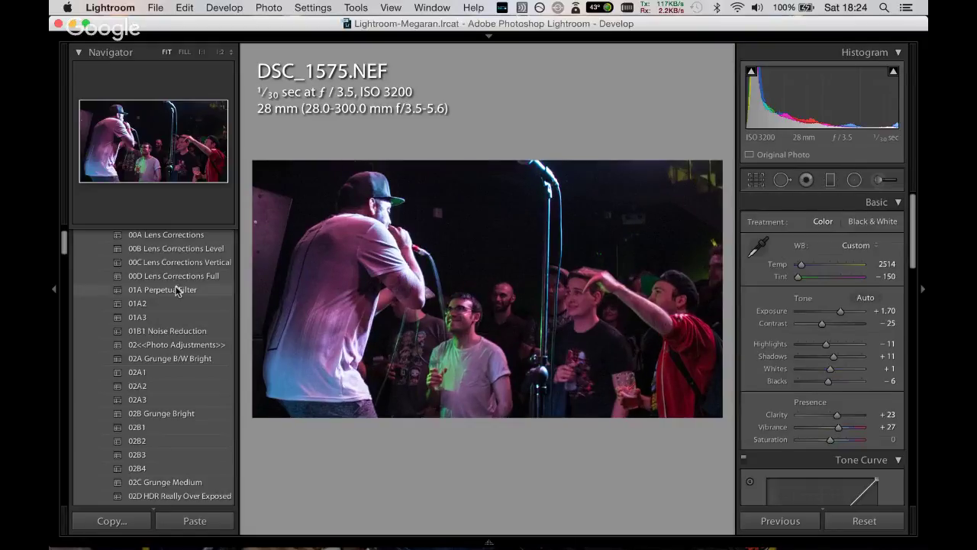
Apply the 01B1 Noise Reduction preset and step through the filmstrip to DSC_1584.
left_click(188, 331)
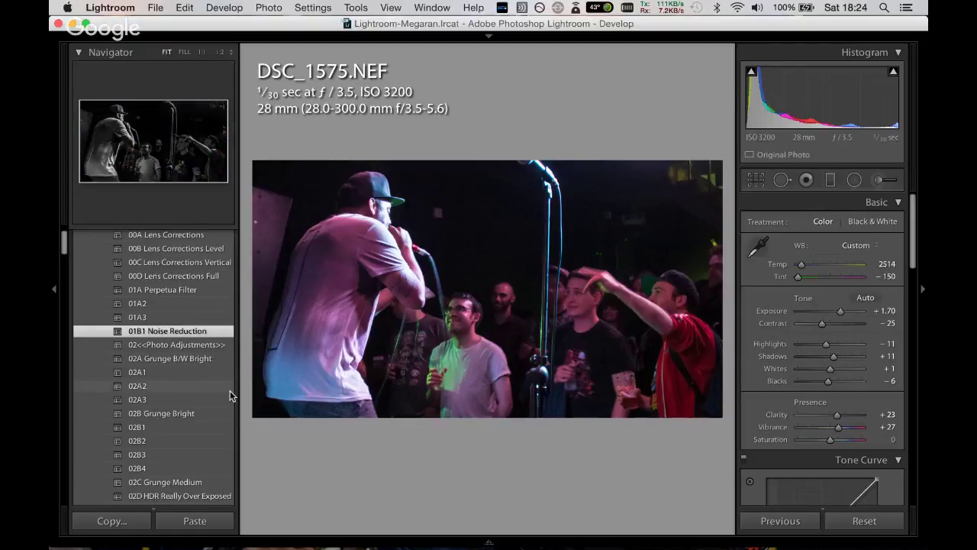
key("Right")
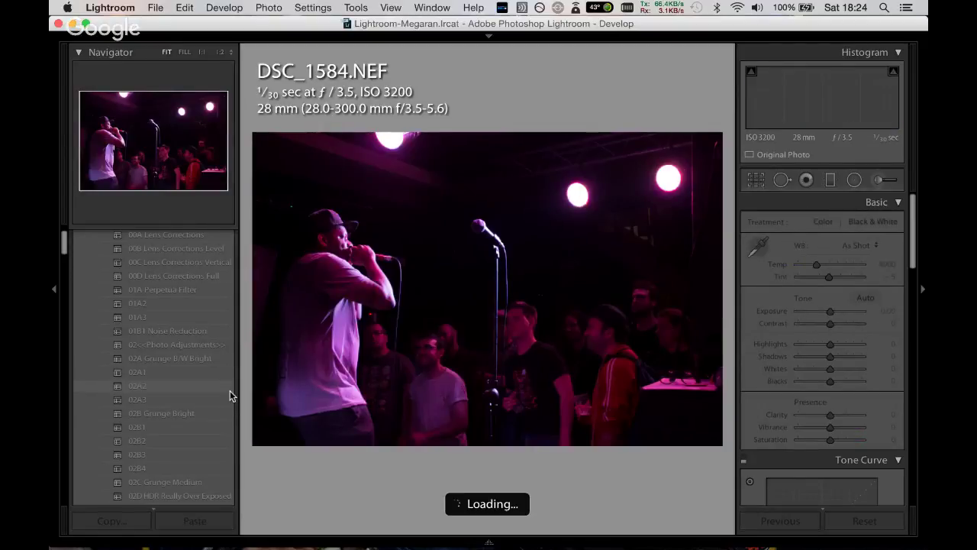
key("Left")
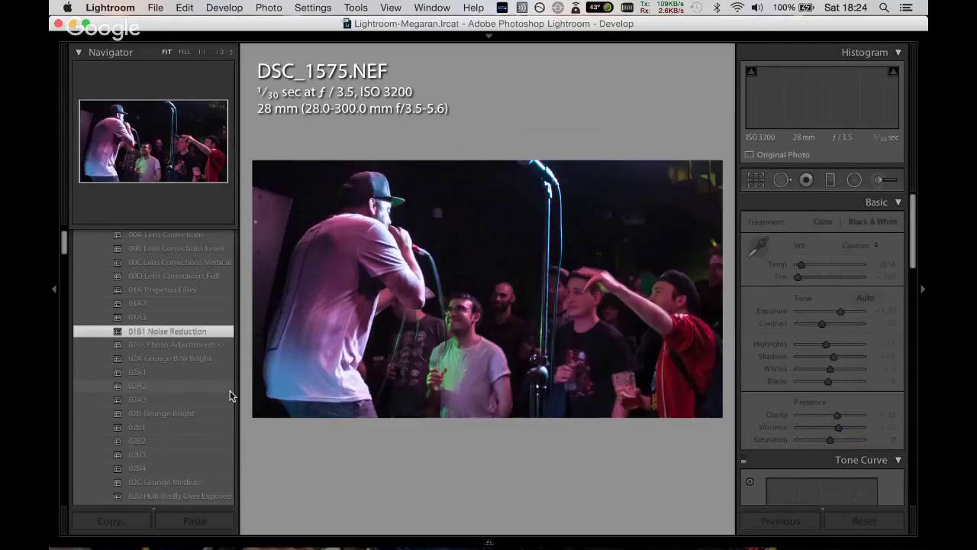
key("Right")
key("Right")
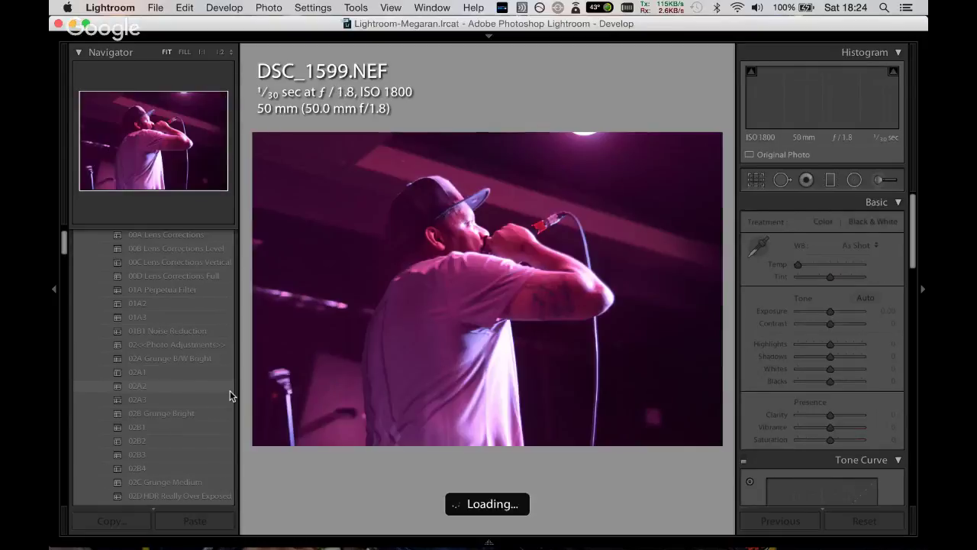
key("Left")
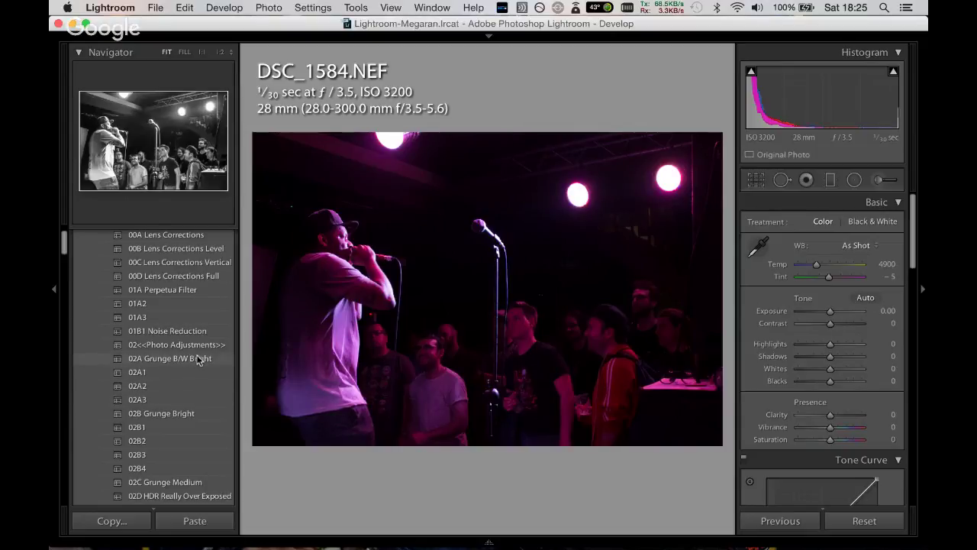
Apply the 02A Grunge B/W Bright preset, lower Highlights to −73 and fine-tune Blacks.
left_click(200, 359)
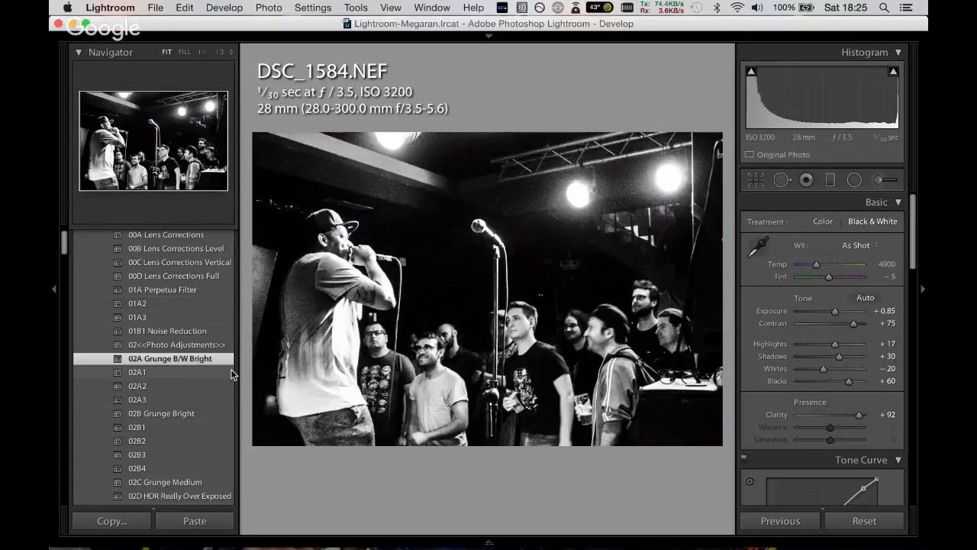
left_click_drag(835, 343, 806, 345)
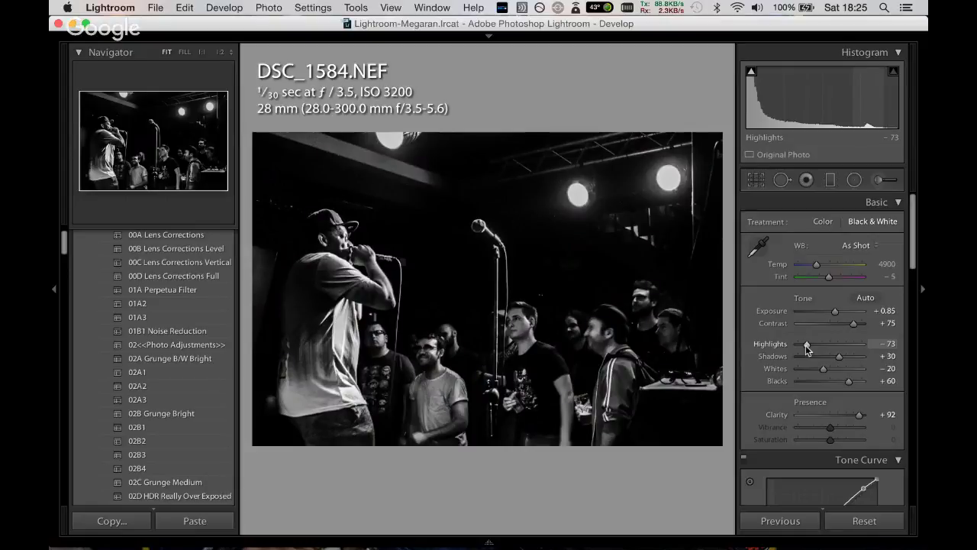
left_click_drag(849, 381, 856, 383)
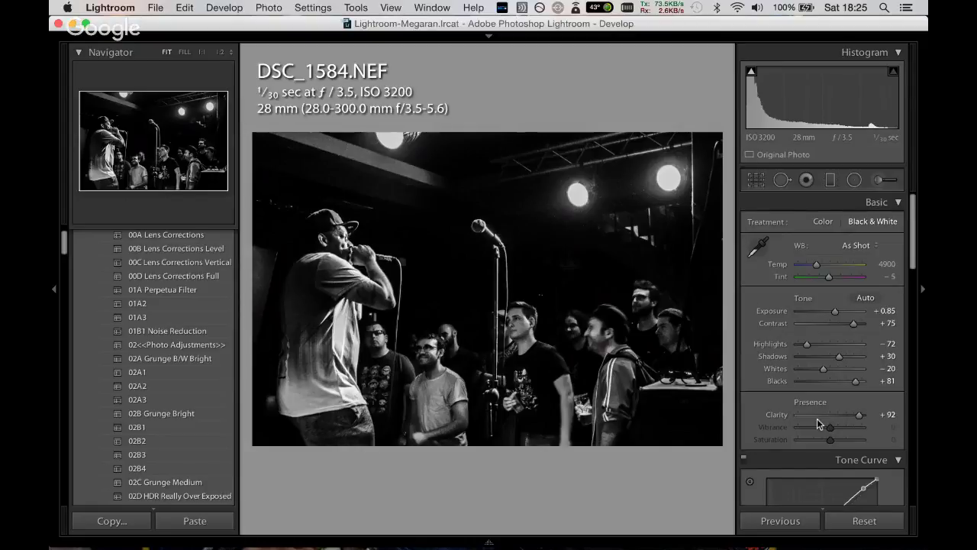
Trim the top of DSC_1584 and tighten the crop around the performers.
key("r")
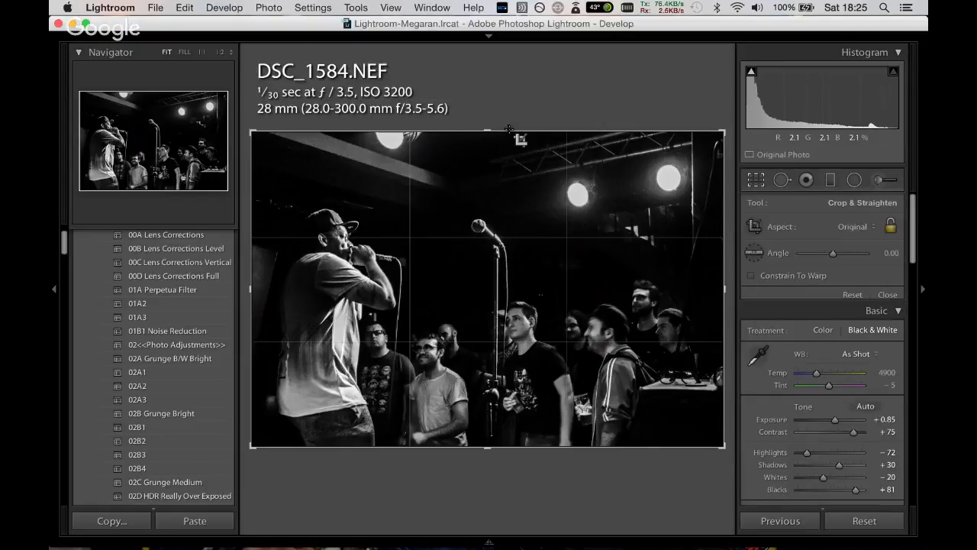
left_click_drag(509, 130, 488, 164)
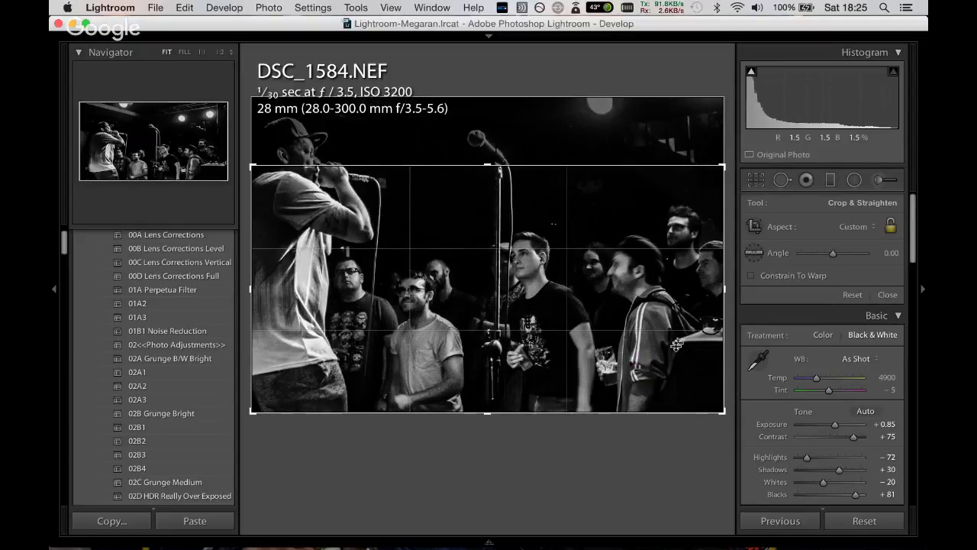
key("Return")
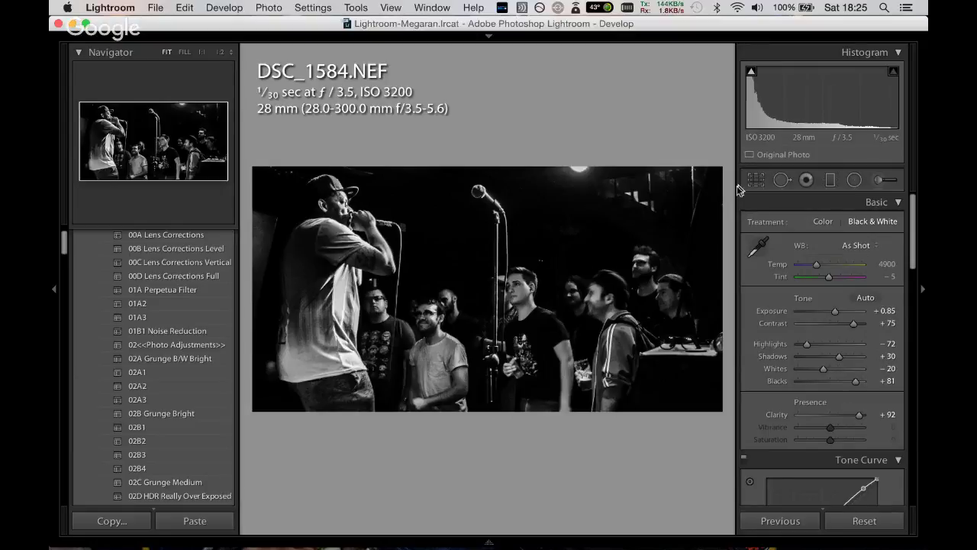
key("r")
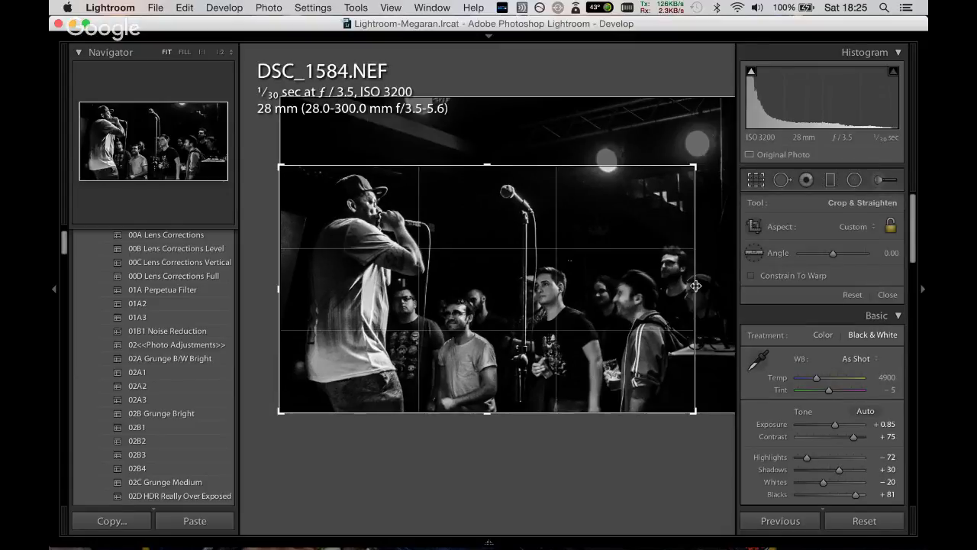
key("Return")
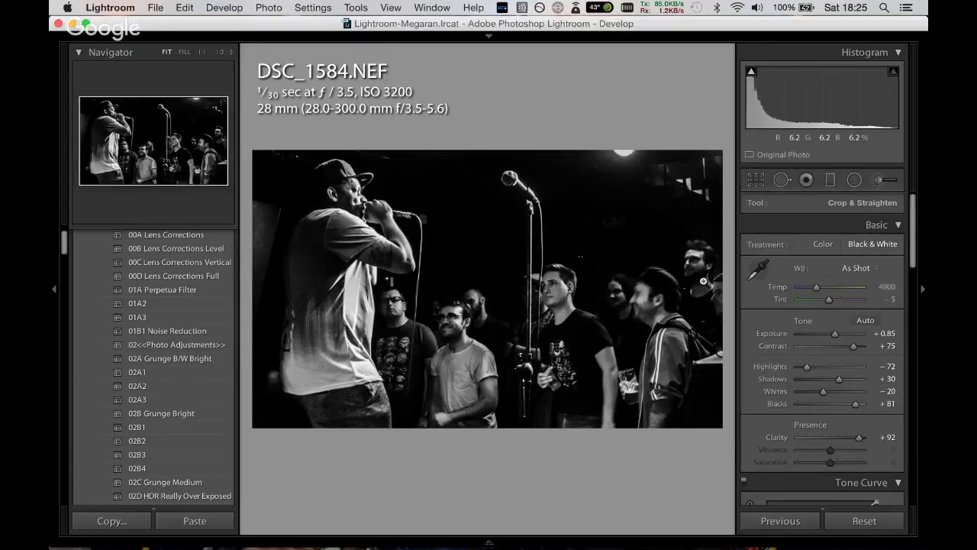
Add 01B1 Noise Reduction; set B&W mix Red −14, Orange +6, Blue −18, Purple −10, Magenta −31.
left_click(200, 329)
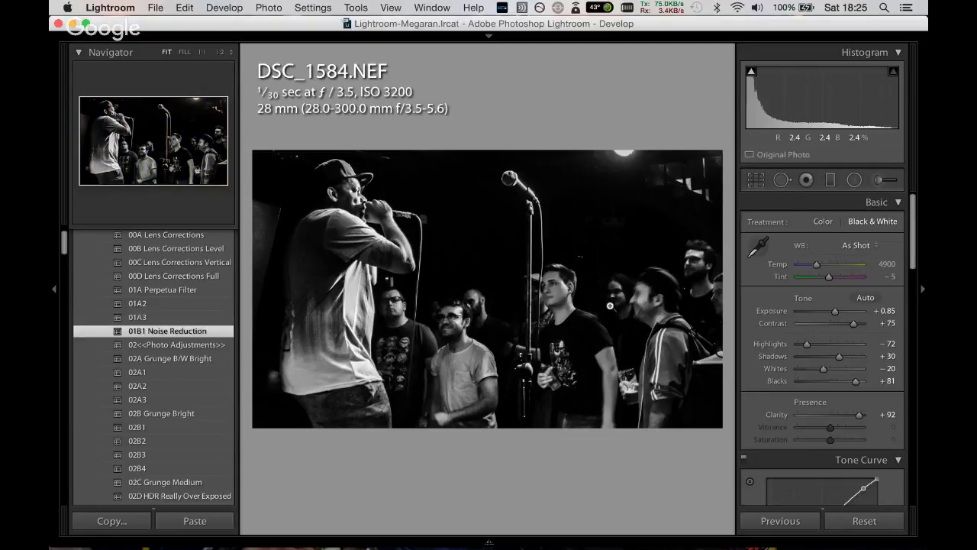
left_click_drag(916, 257, 915, 328)
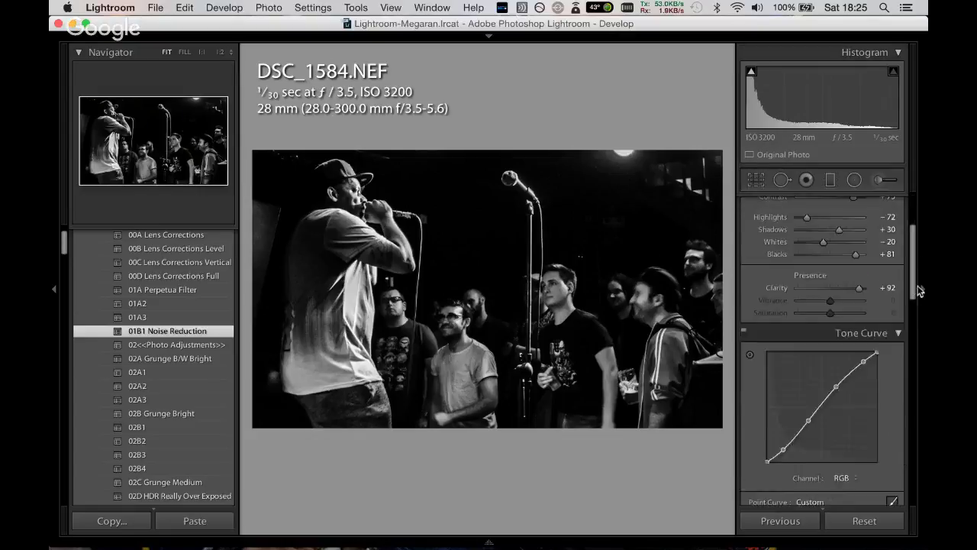
left_click_drag(833, 389, 834, 388)
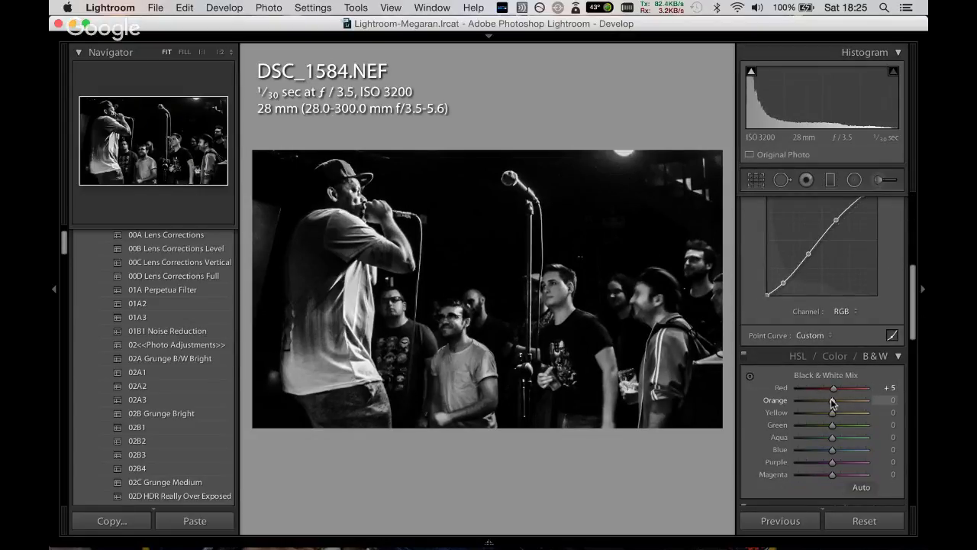
left_click_drag(832, 401, 827, 388)
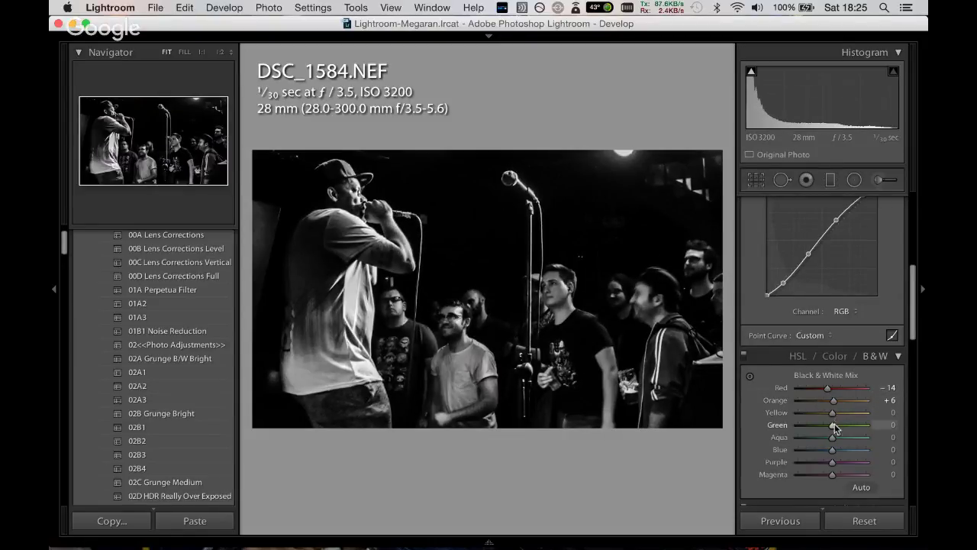
mouse_move(832, 450)
left_mouse_down()
mouse_move(842, 449)
mouse_move(825, 449)
mouse_move(823, 478)
mouse_move(833, 476)
left_mouse_up()
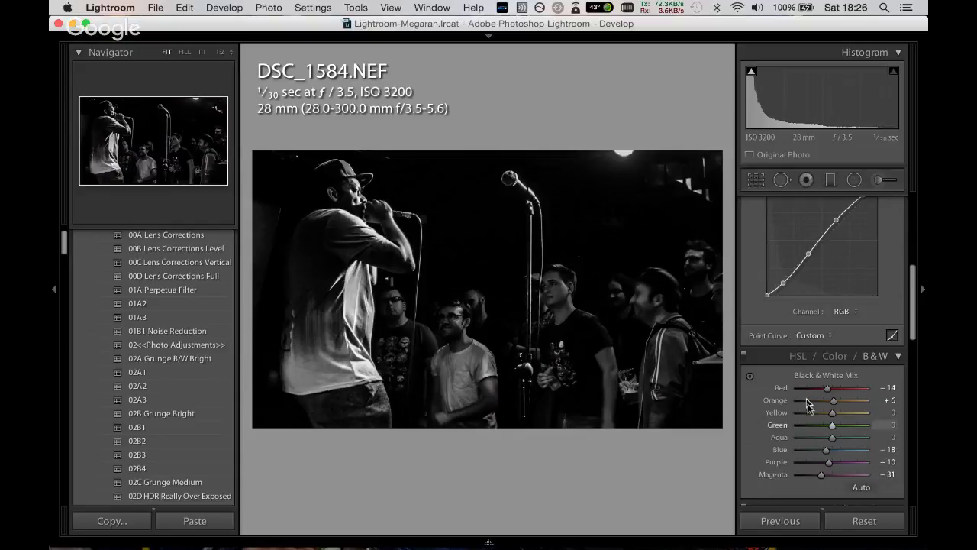
Draw a graduated filter across the upper photo with Clarity 83, Contrast −57, Shadows −4.
left_click(831, 181)
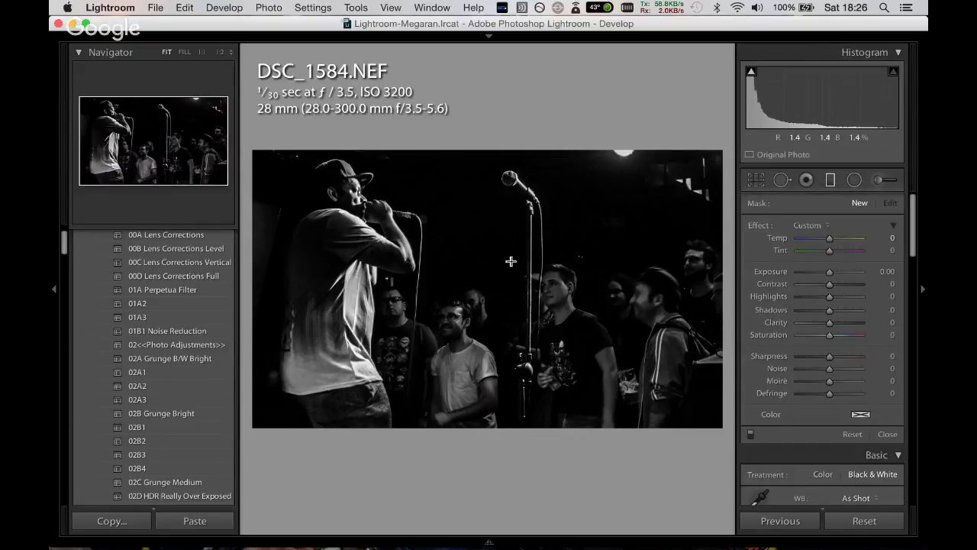
left_click_drag(510, 257, 509, 255)
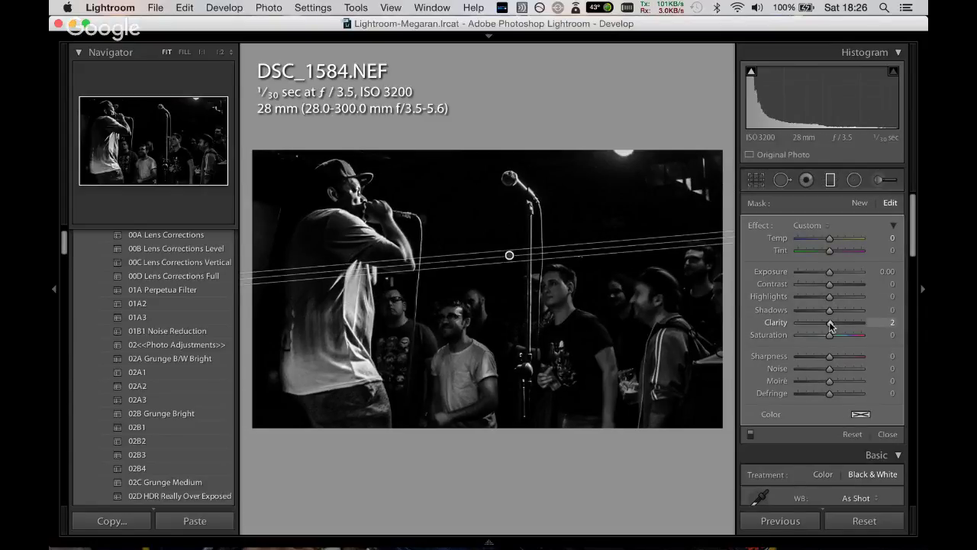
left_click_drag(831, 322, 856, 322)
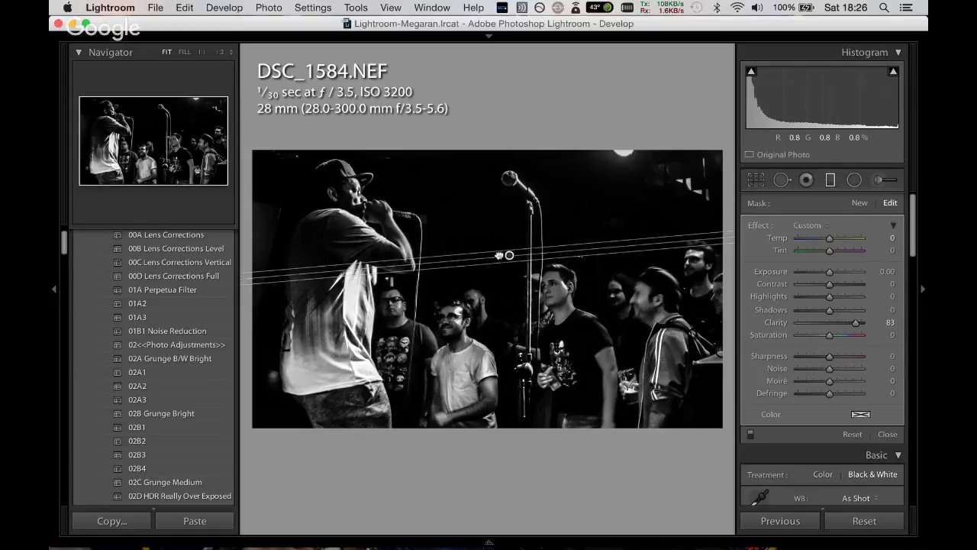
mouse_move(499, 255)
left_mouse_down()
mouse_move(489, 210)
mouse_move(498, 216)
left_mouse_up()
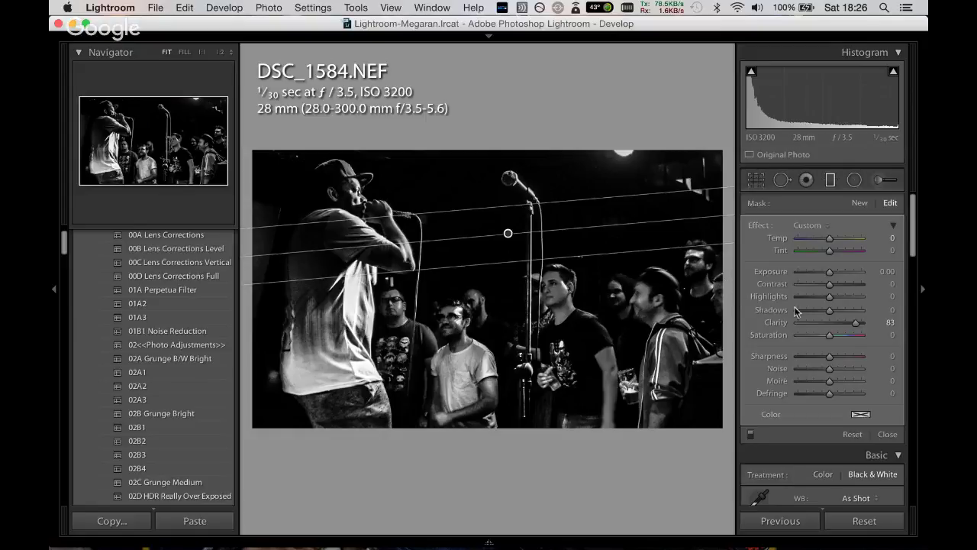
mouse_move(831, 310)
left_mouse_down()
mouse_move(816, 313)
mouse_move(831, 310)
mouse_move(837, 288)
mouse_move(811, 298)
left_mouse_up()
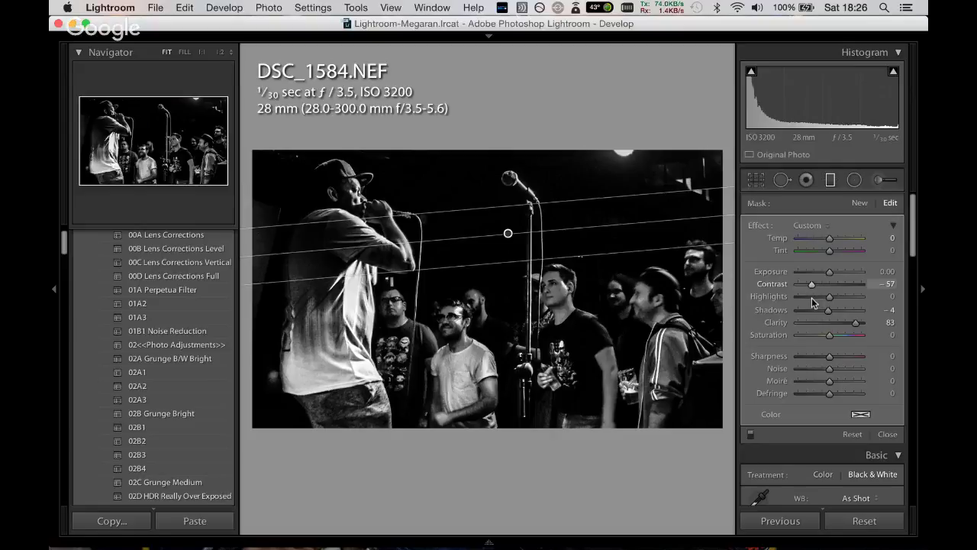
left_click(831, 180)
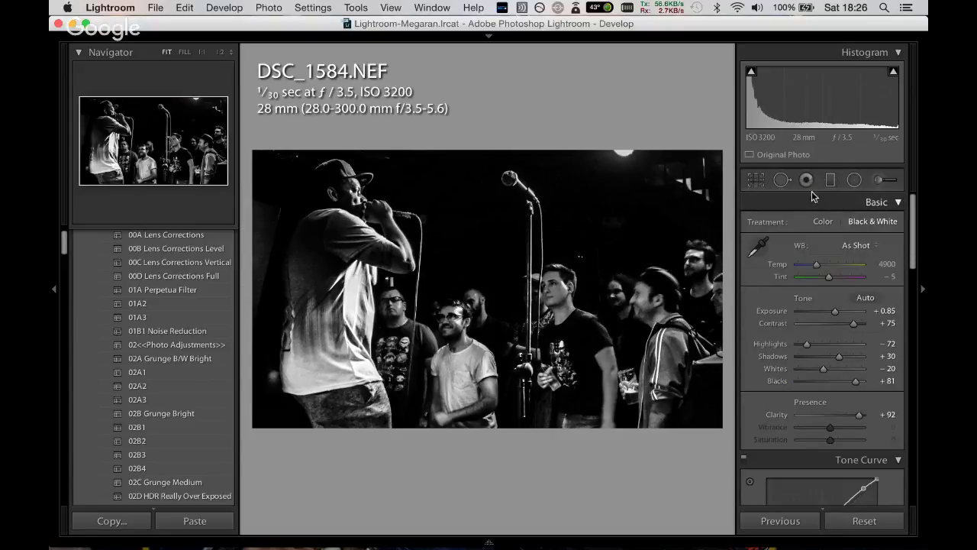
Brush Clarity 41 and Highlights −12 onto the singer's head.
left_click(880, 179)
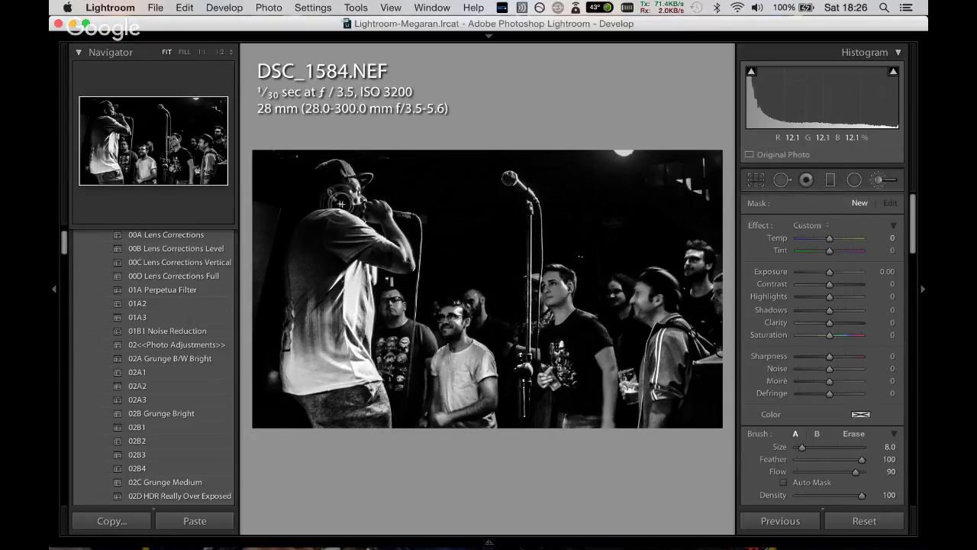
left_click_drag(350, 192, 366, 239)
mouse_move(829, 322)
left_mouse_down()
mouse_move(851, 323)
mouse_move(822, 298)
left_mouse_up()
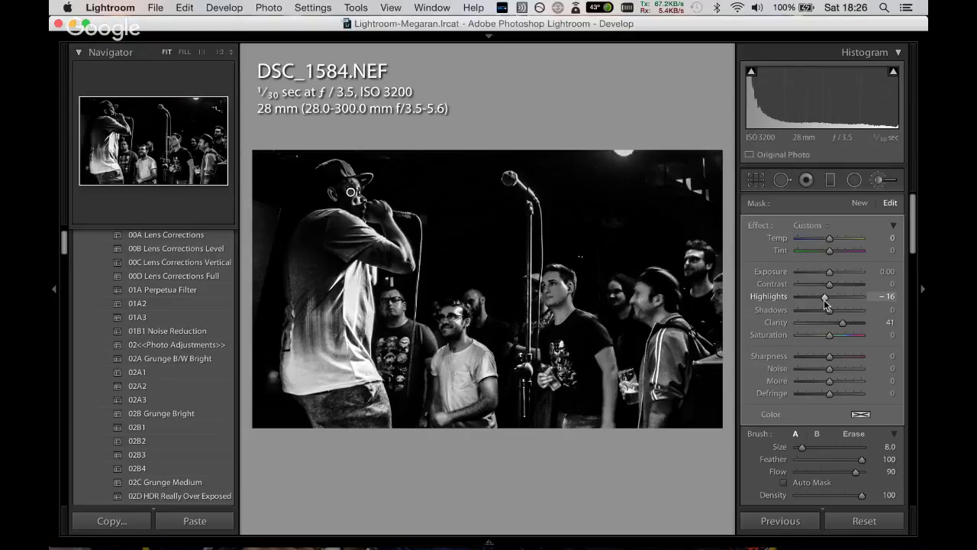
left_click(878, 179)
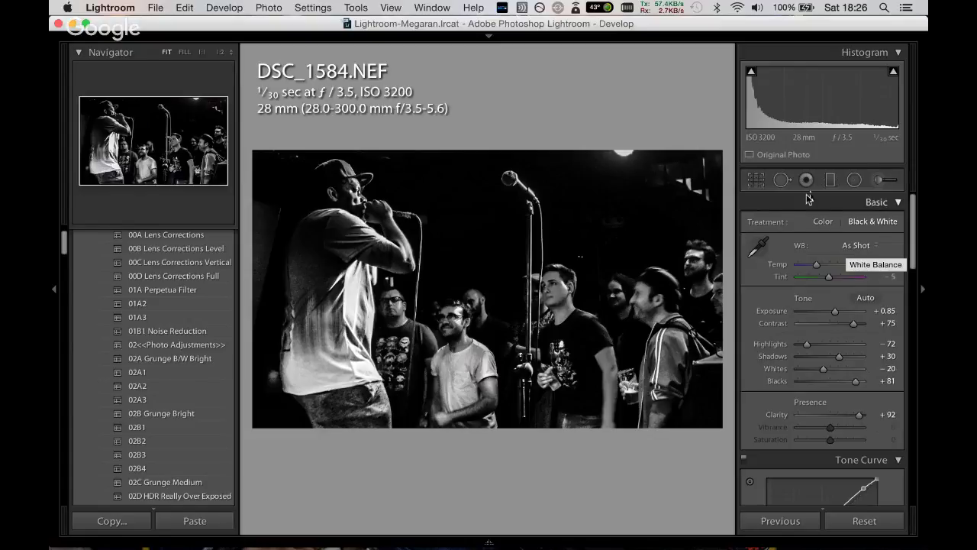
Paint the left-edge background with Contrast −61 and Shadows −76, checking the mask overlay.
left_click(878, 180)
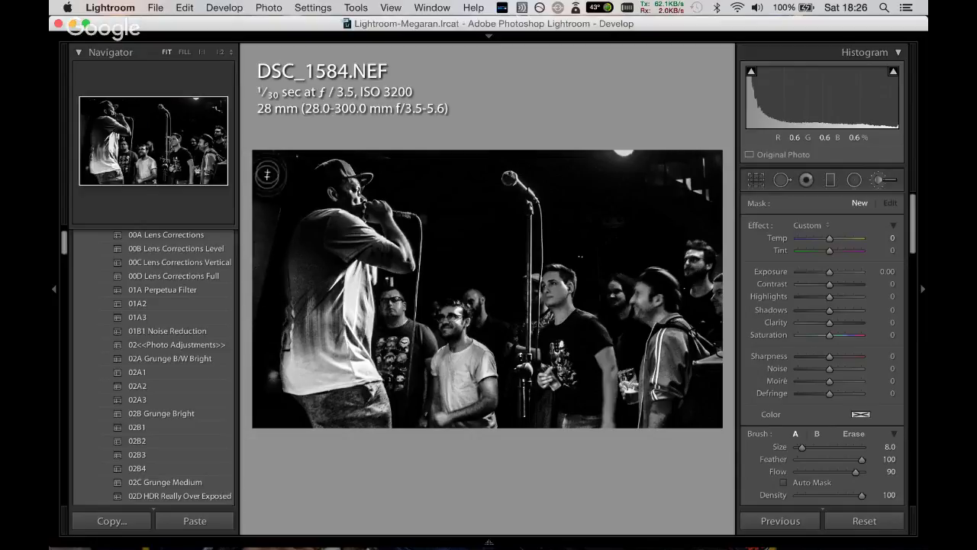
left_click_drag(275, 212, 278, 214)
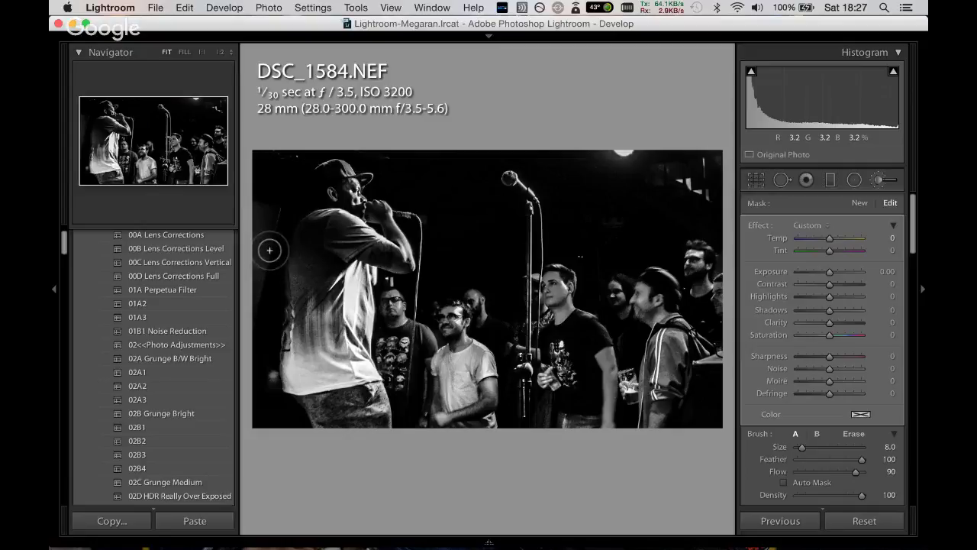
key("o")
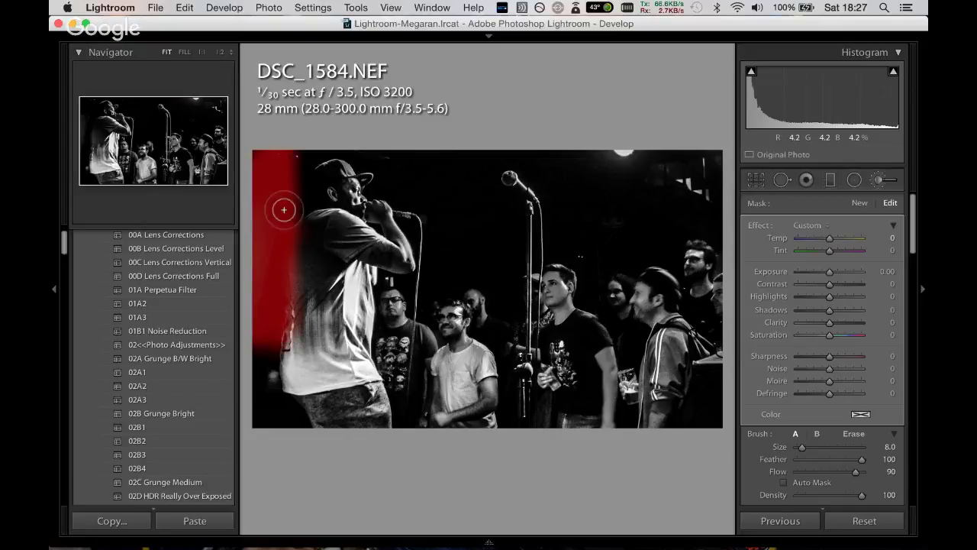
left_click_drag(274, 322, 300, 424)
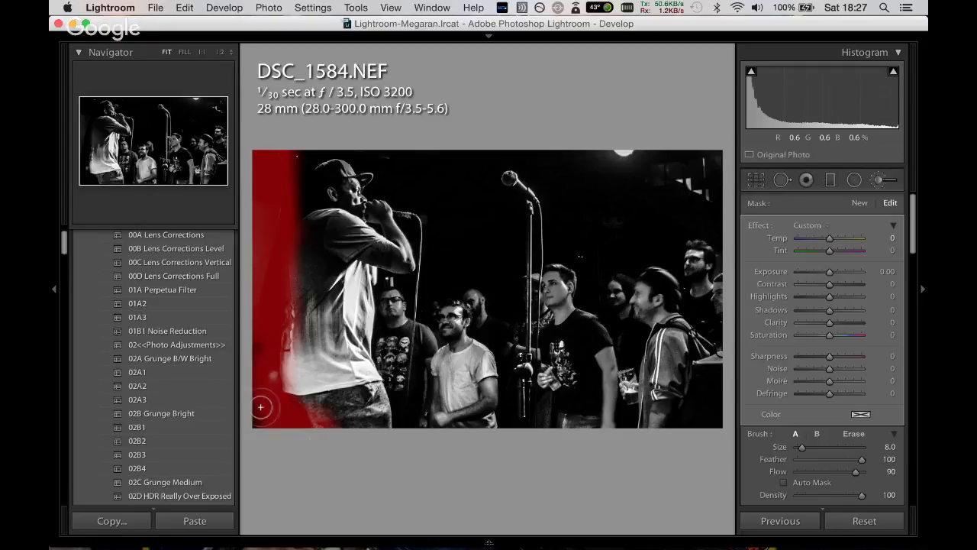
left_click_drag(253, 289, 268, 351)
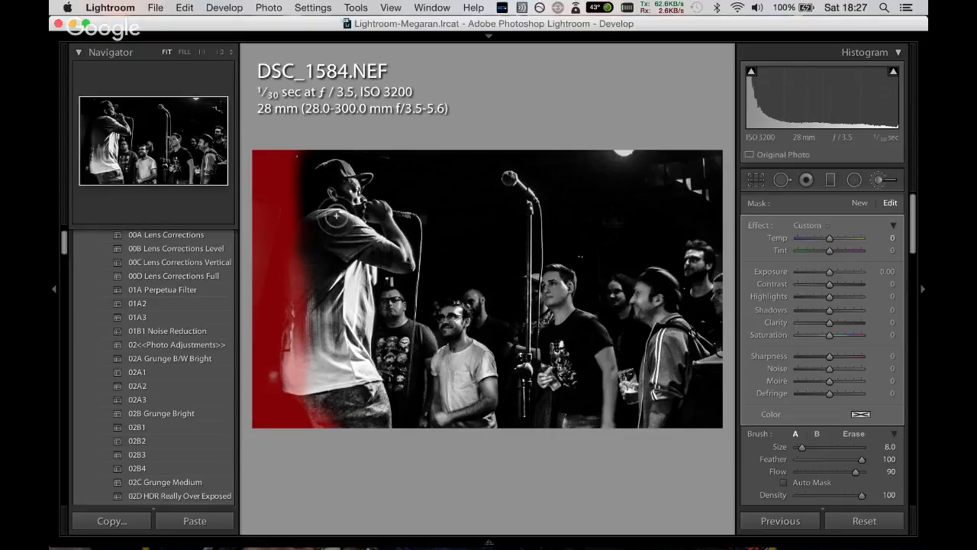
key("o")
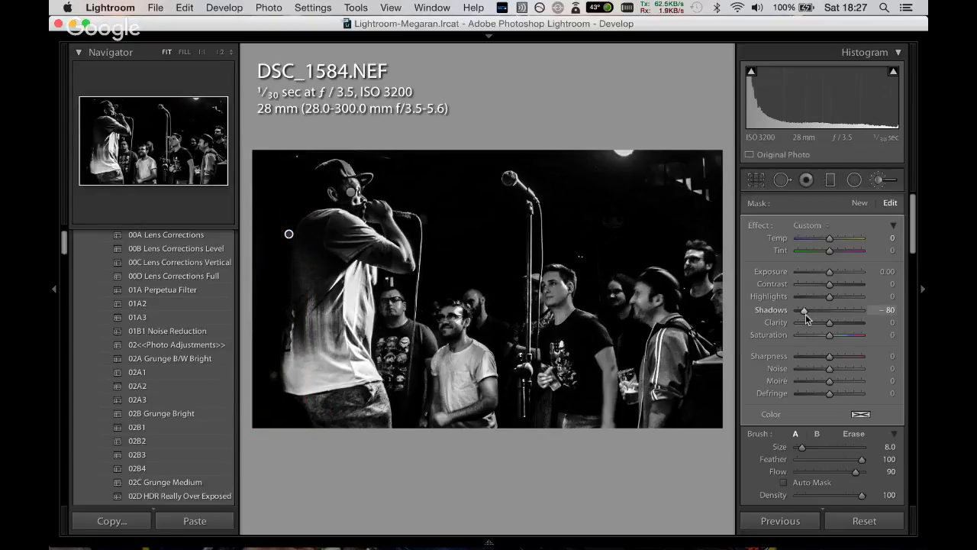
mouse_move(805, 314)
left_mouse_down()
mouse_move(816, 284)
mouse_move(811, 292)
left_mouse_up()
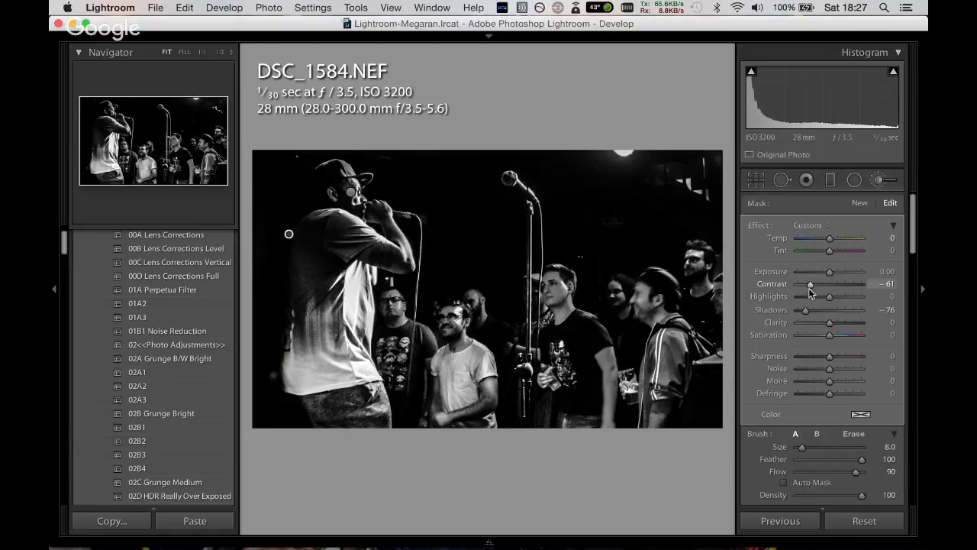
left_click(882, 181)
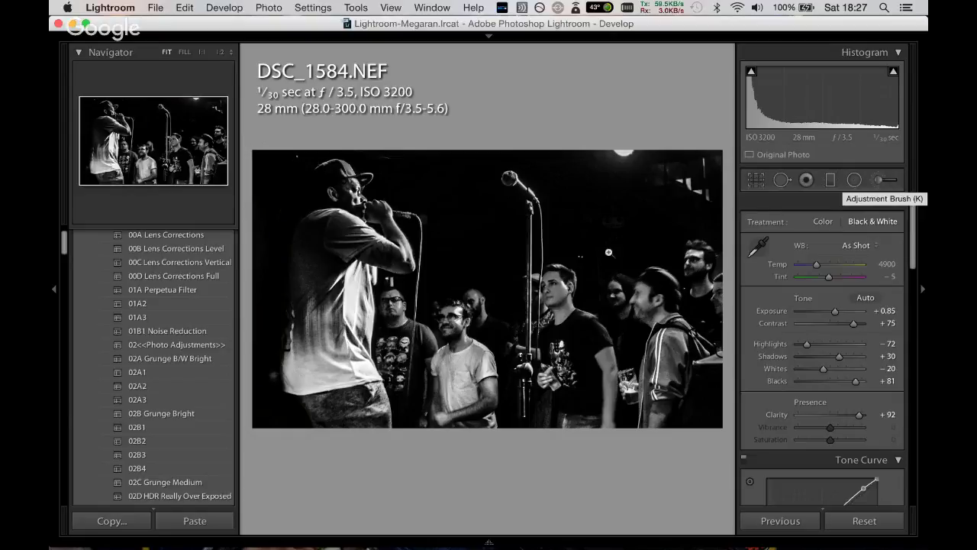
Review the head and left-edge brush adjustments with their mask overlays.
left_click(879, 180)
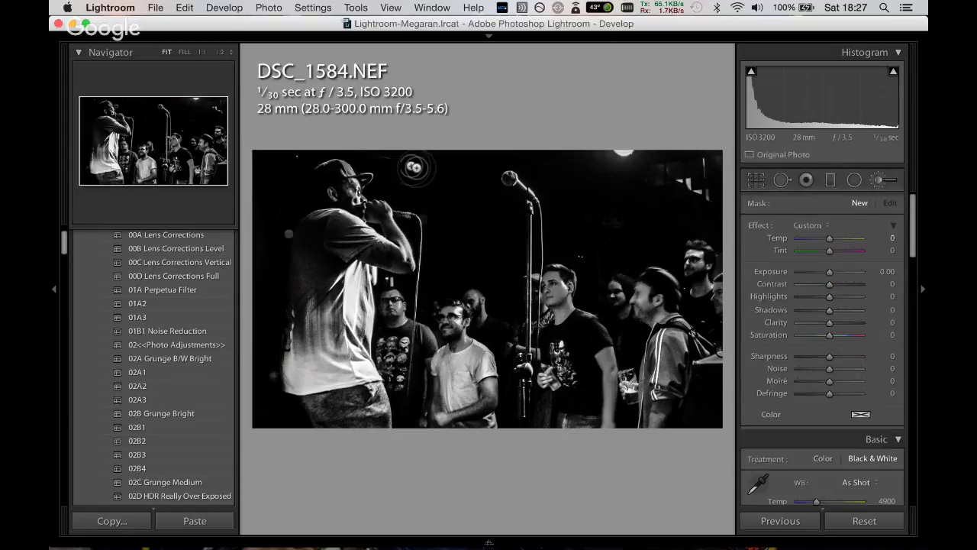
left_click(355, 191)
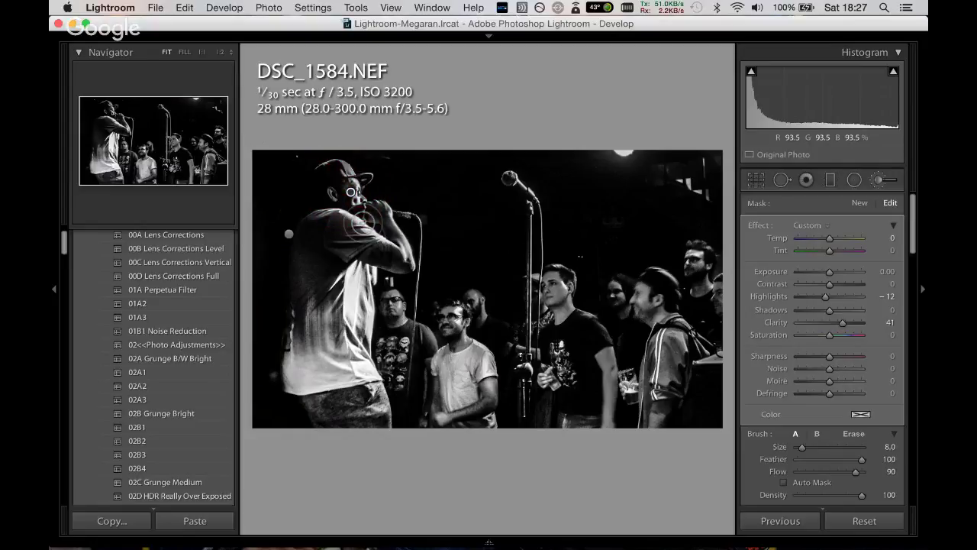
left_click(287, 234)
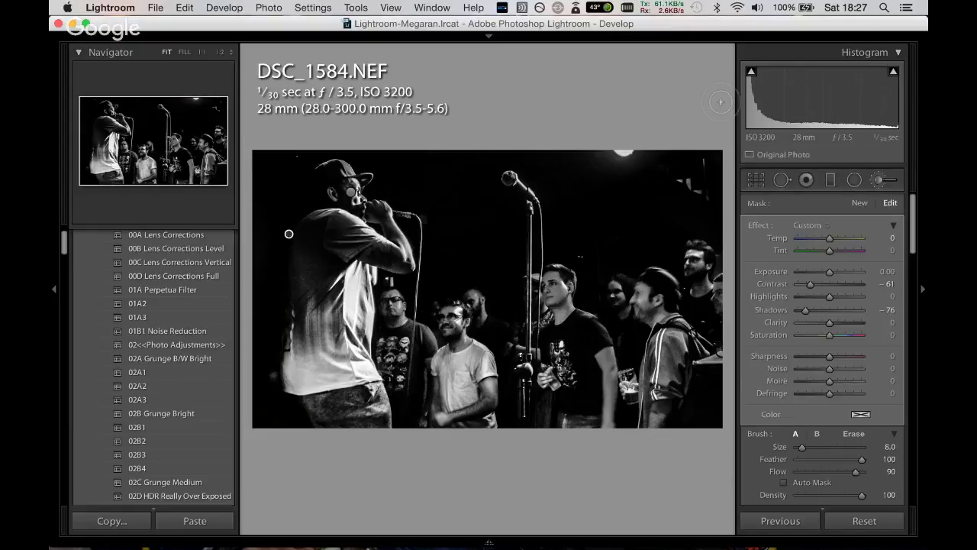
key("o")
key("o")
left_click(880, 182)
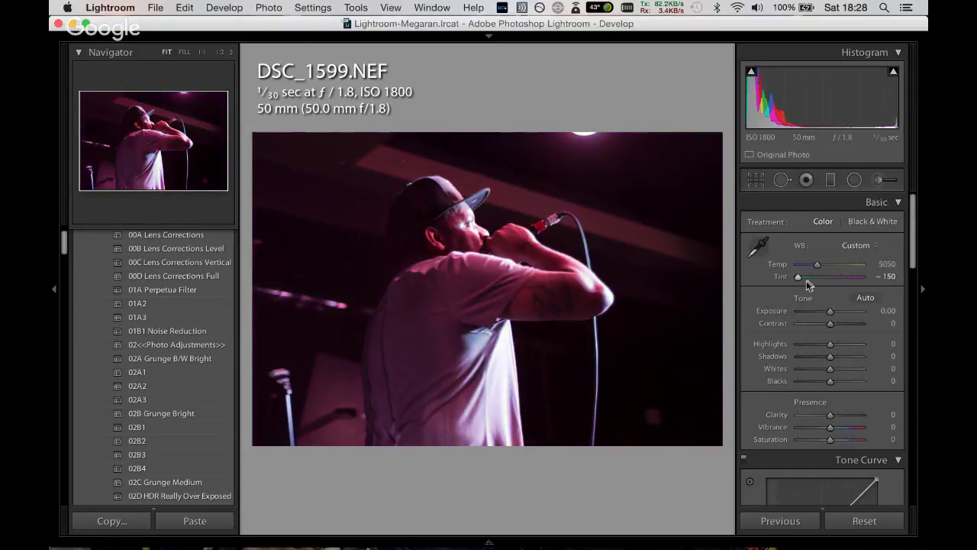
Set DSC_1599 to Tint −150 and Clarity −34, then unflag it to move on.
left_click_drag(807, 277, 794, 277)
left_click_drag(831, 414, 821, 416)
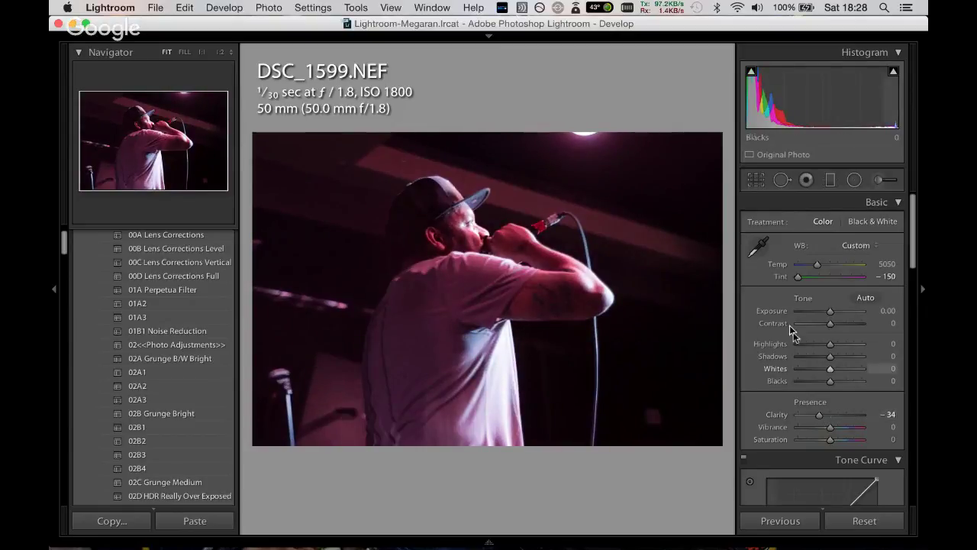
key("u")
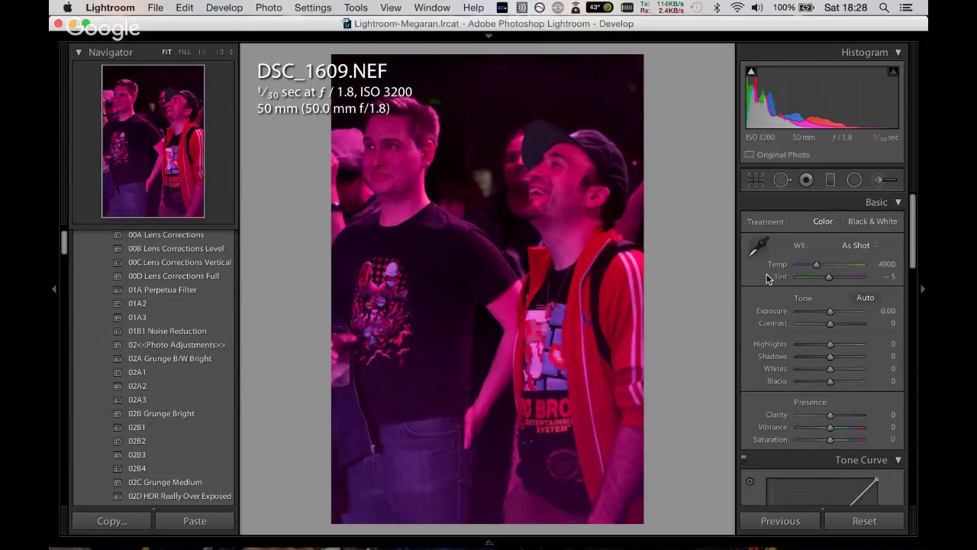
Navigate to DSC_1611 and remove its flag.
key("Right")
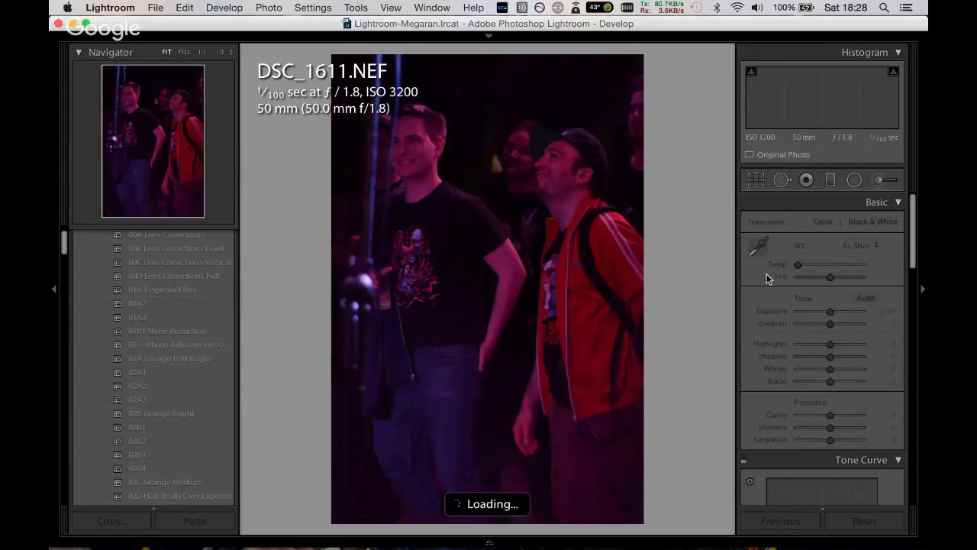
key("Left")
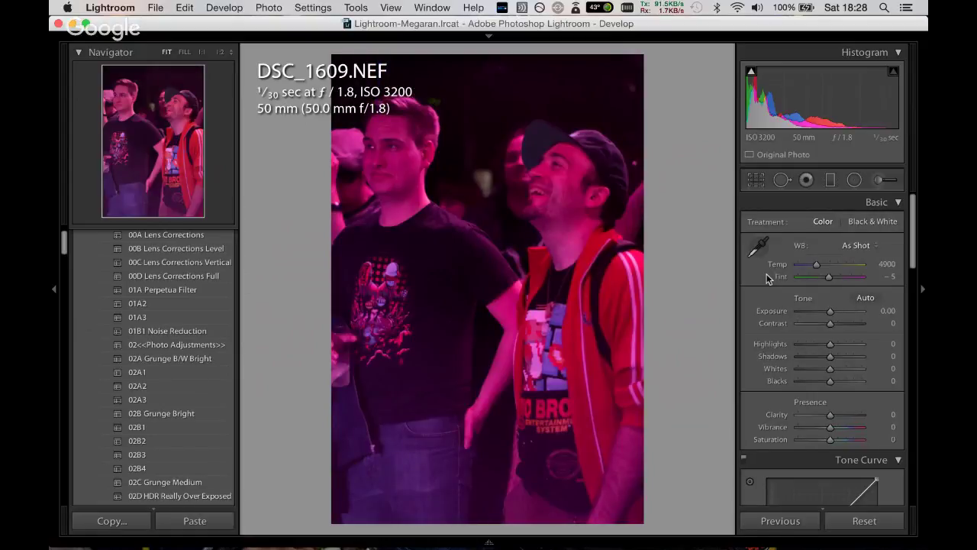
key("Right")
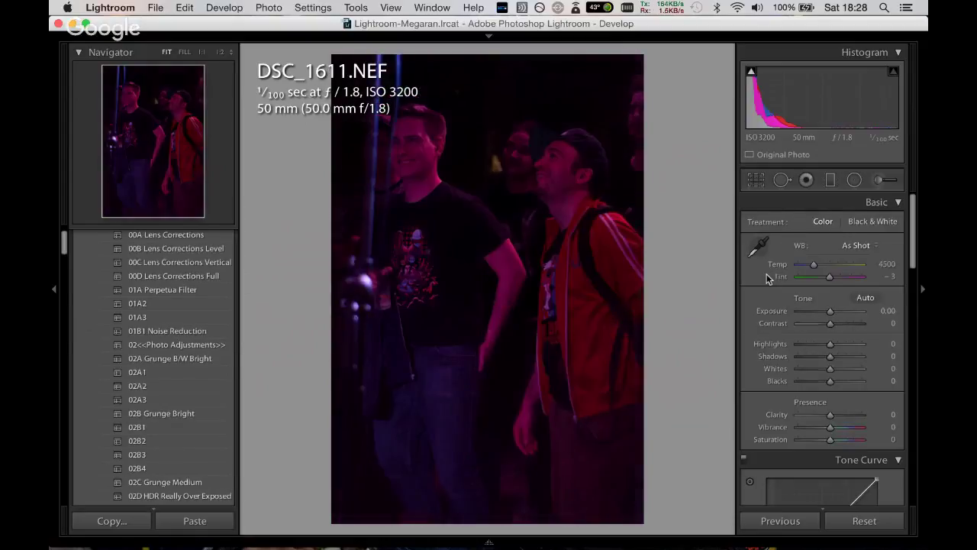
key("Left")
key("Right")
key("u")
Crop DSC_1611 tighter at top and bottom, then auto-tone it to Exposure +4.10.
left_click(756, 180)
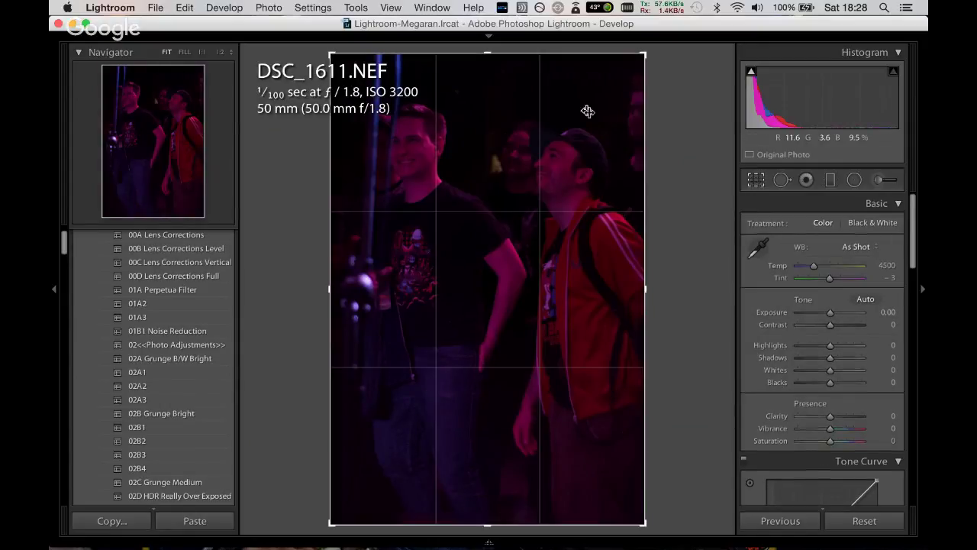
left_click_drag(477, 59, 481, 48)
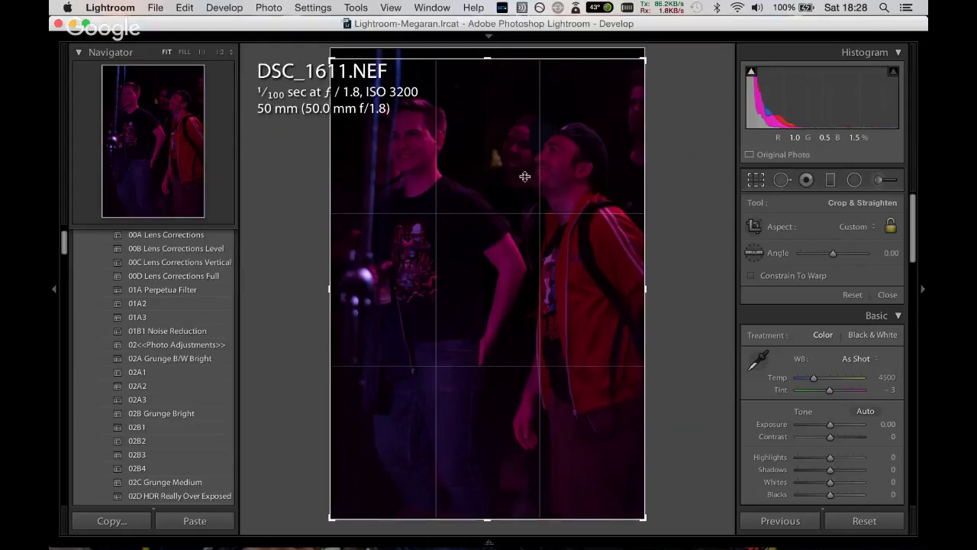
left_click_drag(489, 518, 484, 468)
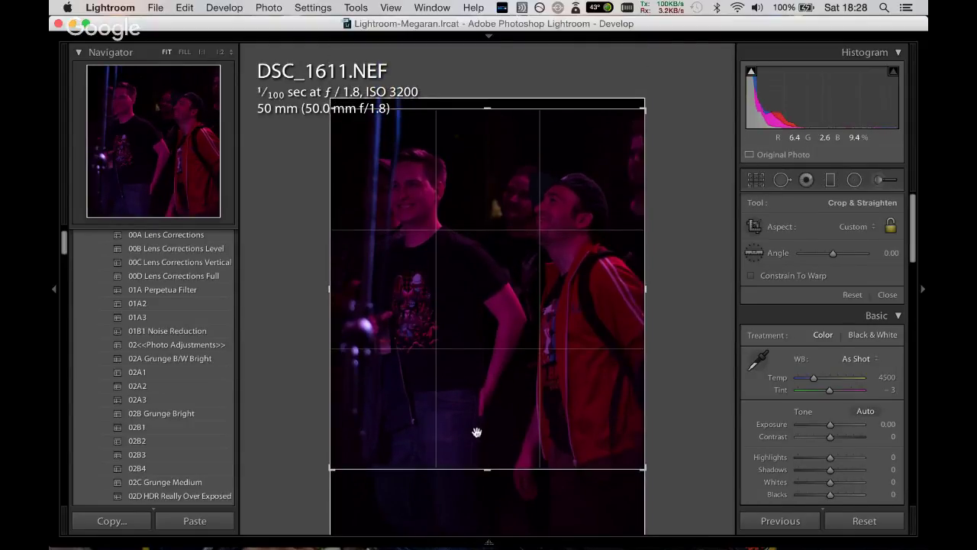
key("Return")
left_click(863, 299)
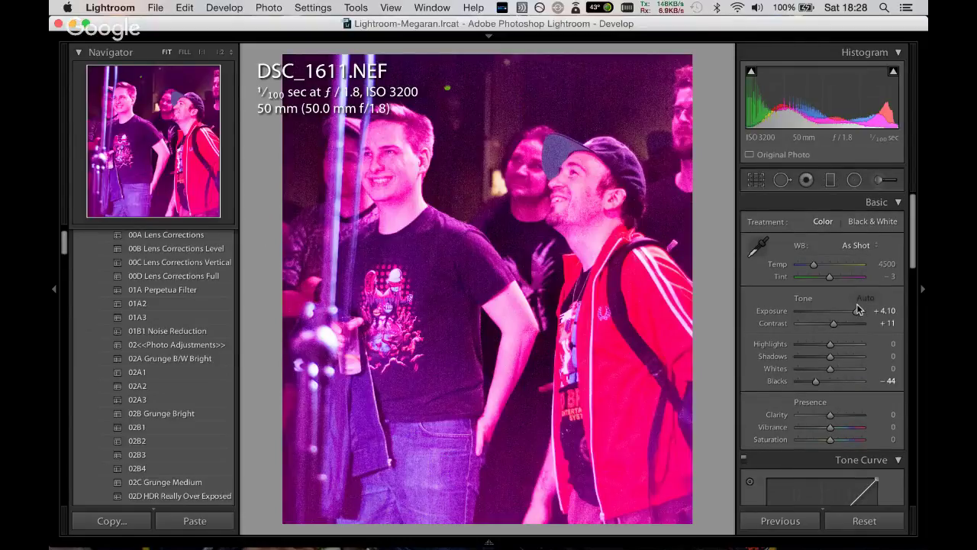
Replace Auto Tone with Exposure +1.40, Tint −150, Clarity/Vibrance +28, Temp 3767, plus 01B1 preset.
key("super+z")
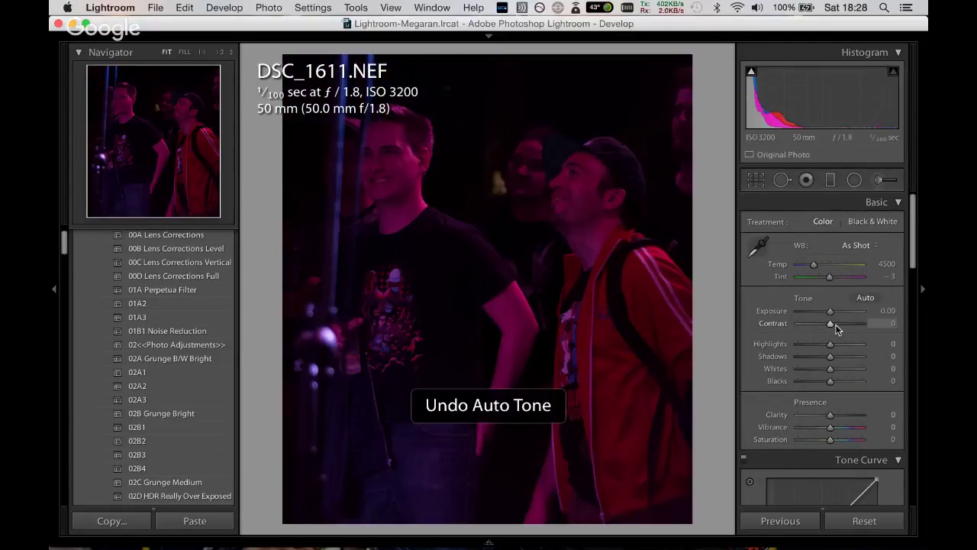
left_click_drag(830, 310, 839, 312)
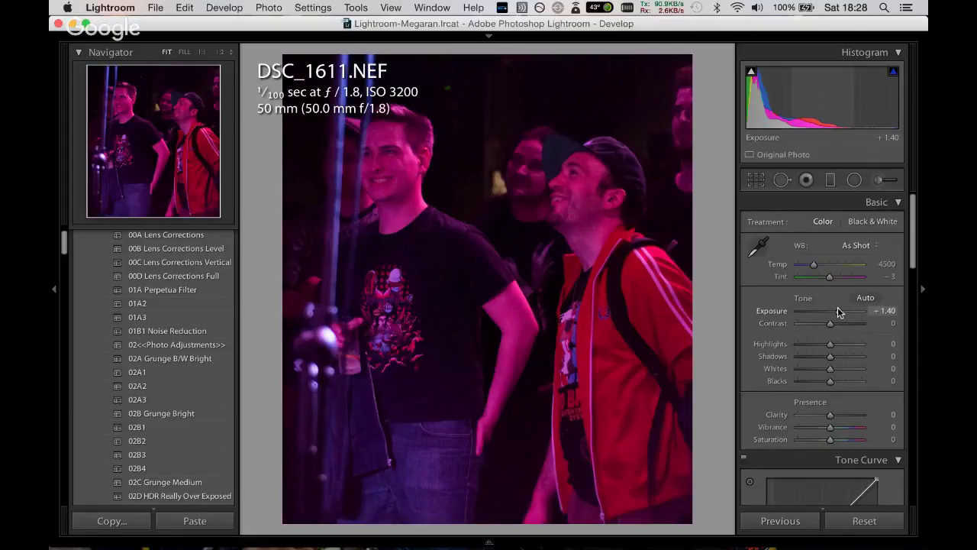
left_click_drag(830, 276, 799, 276)
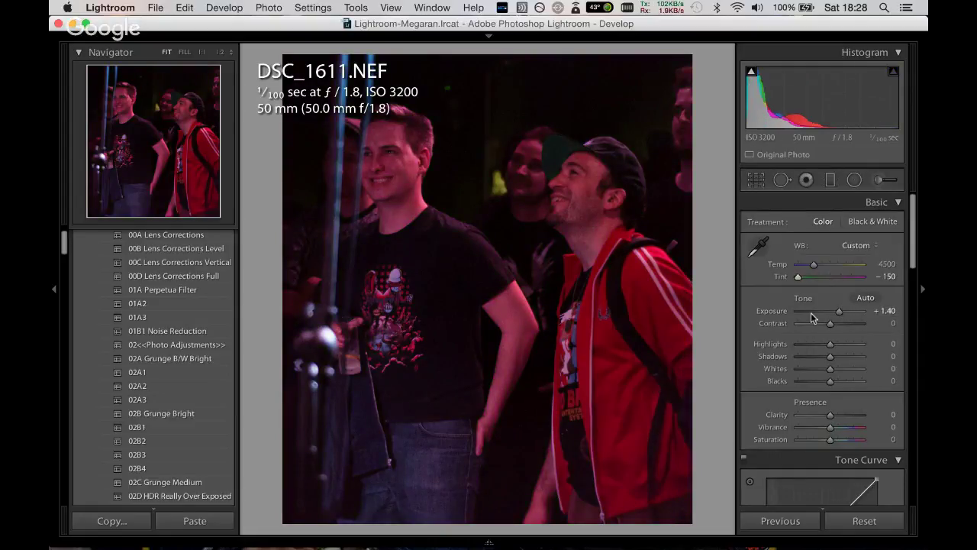
left_click(197, 333)
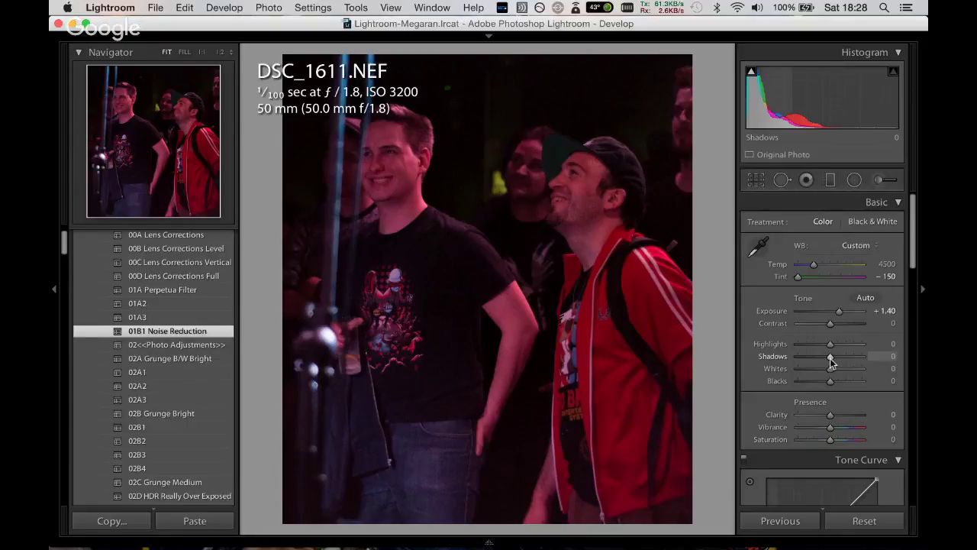
left_click_drag(830, 414, 840, 415)
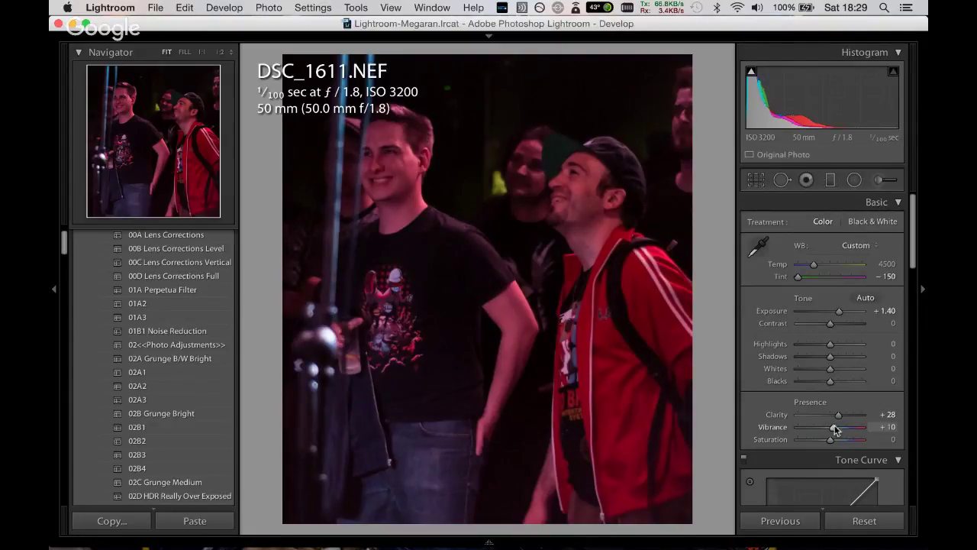
left_click_drag(815, 265, 812, 267)
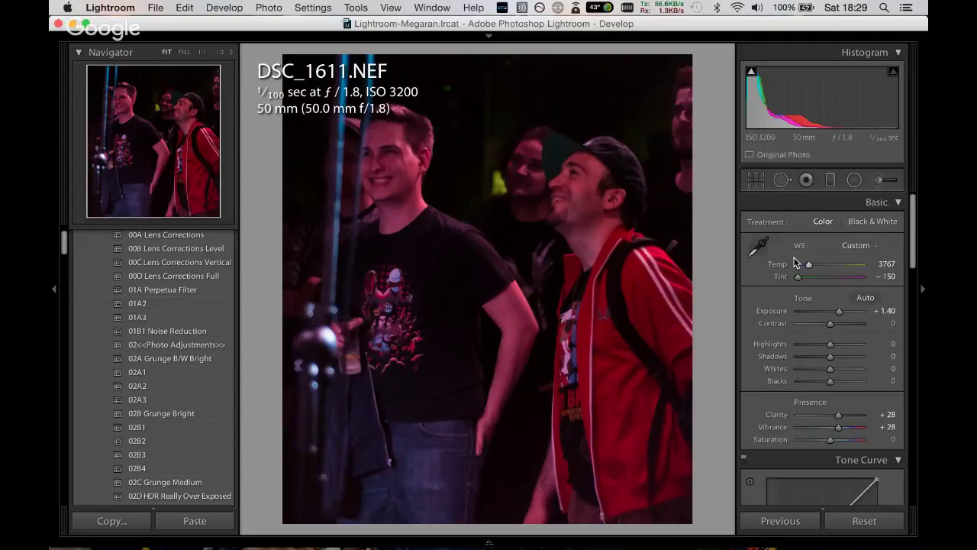
key("Right")
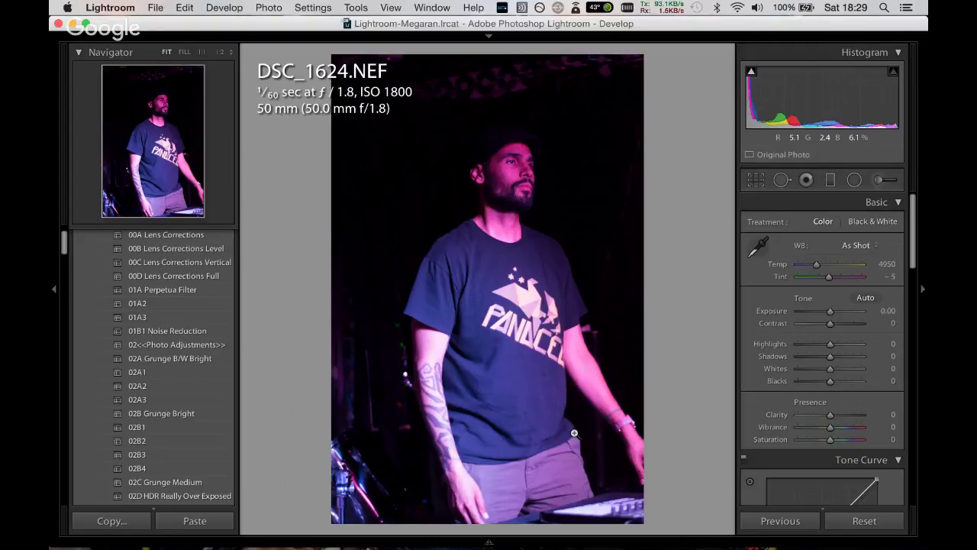
Advance to DSC_1629, apply 02A Grunge B/W Bright, trim the top slightly, and set Clarity +100.
key("u")
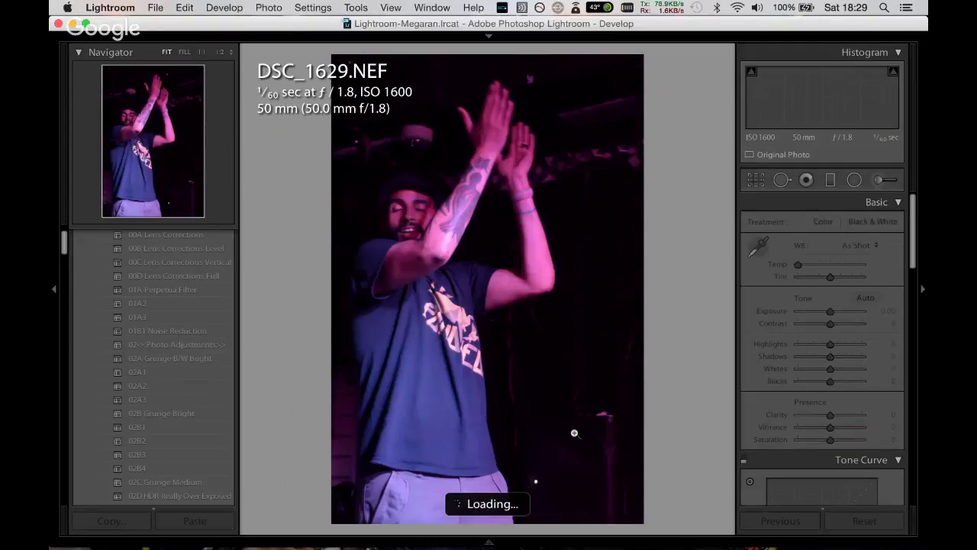
left_click(201, 360)
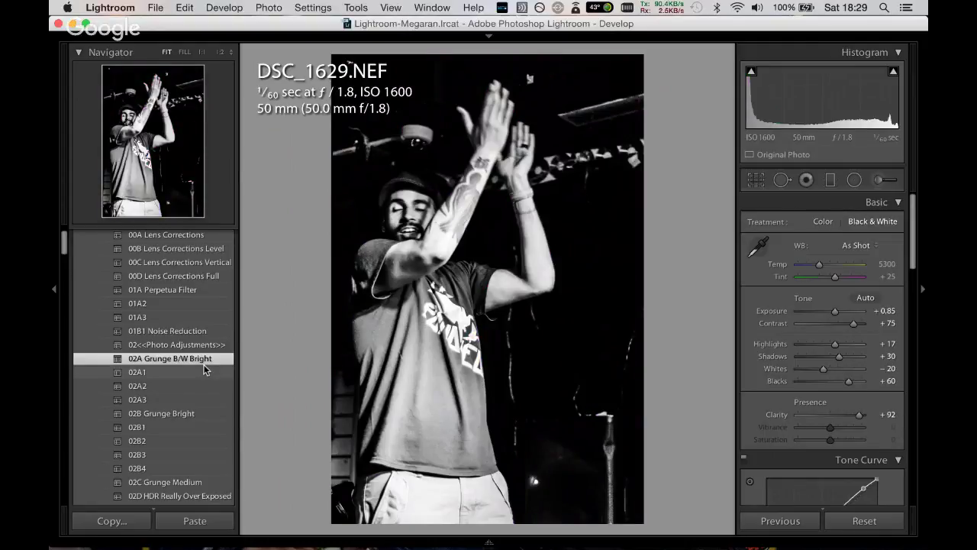
left_click(754, 177)
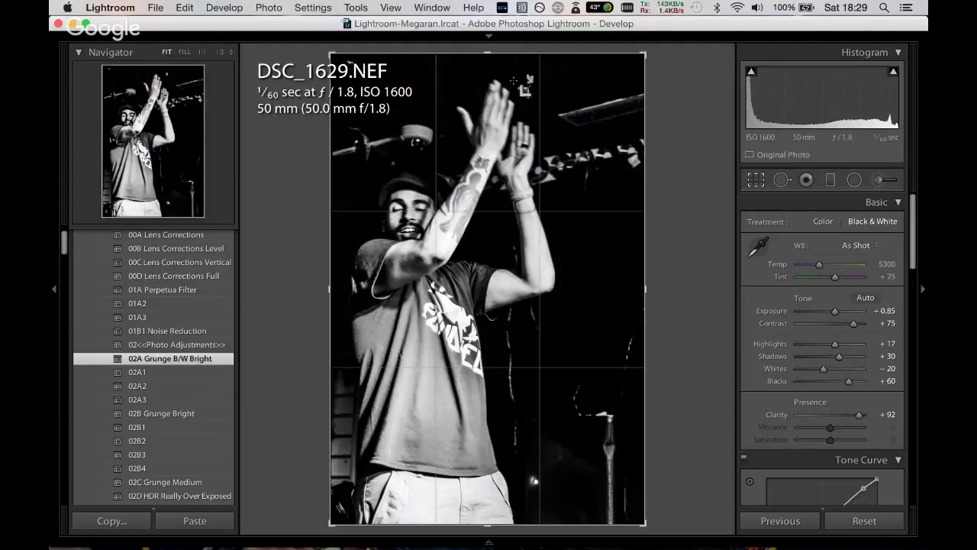
left_click_drag(491, 60, 492, 67)
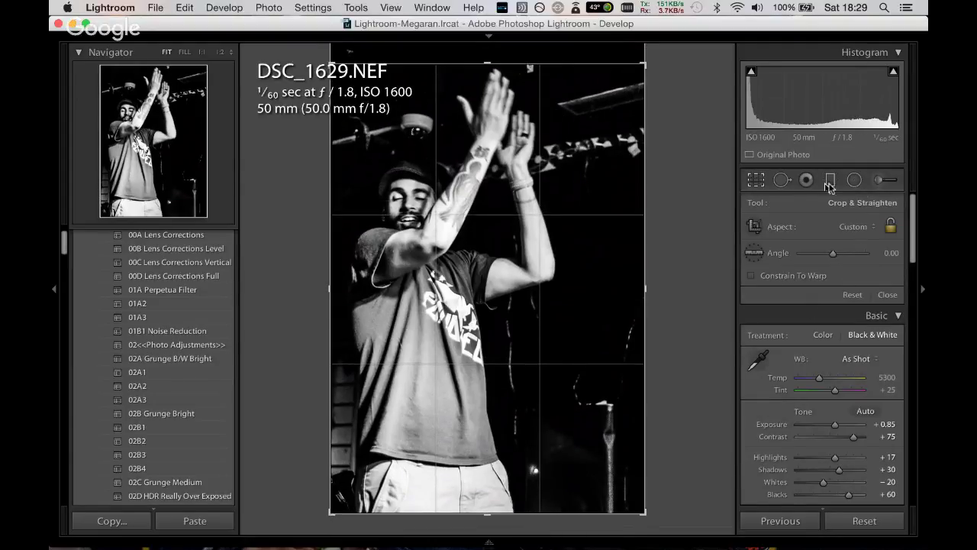
key("r")
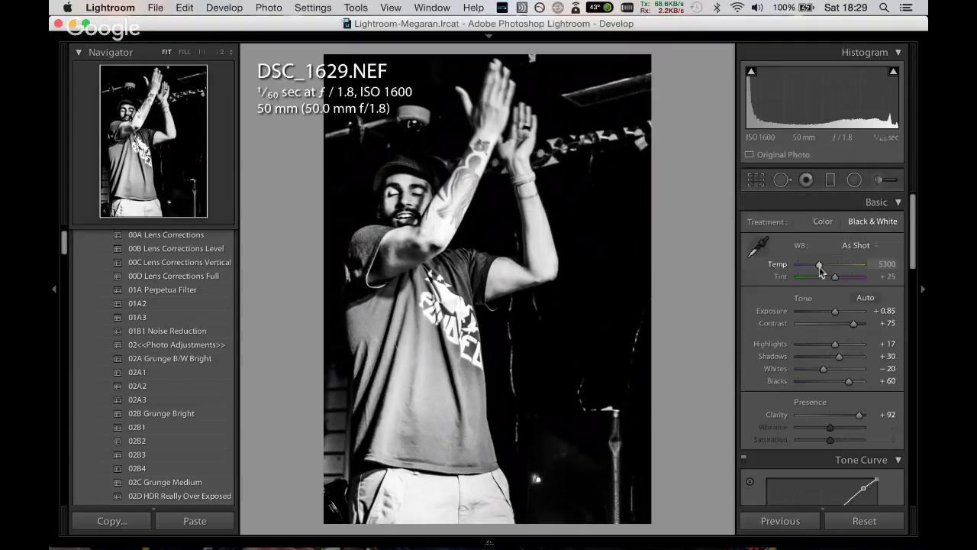
left_click_drag(858, 416, 865, 416)
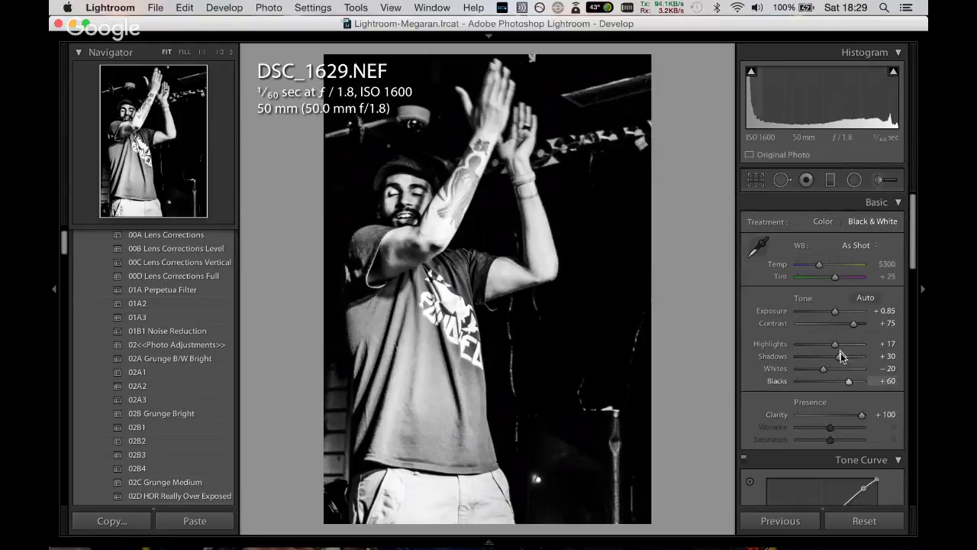
mouse_move(853, 323)
left_mouse_down()
mouse_move(831, 323)
mouse_move(850, 323)
mouse_move(825, 343)
mouse_move(836, 338)
mouse_move(851, 356)
left_mouse_up()
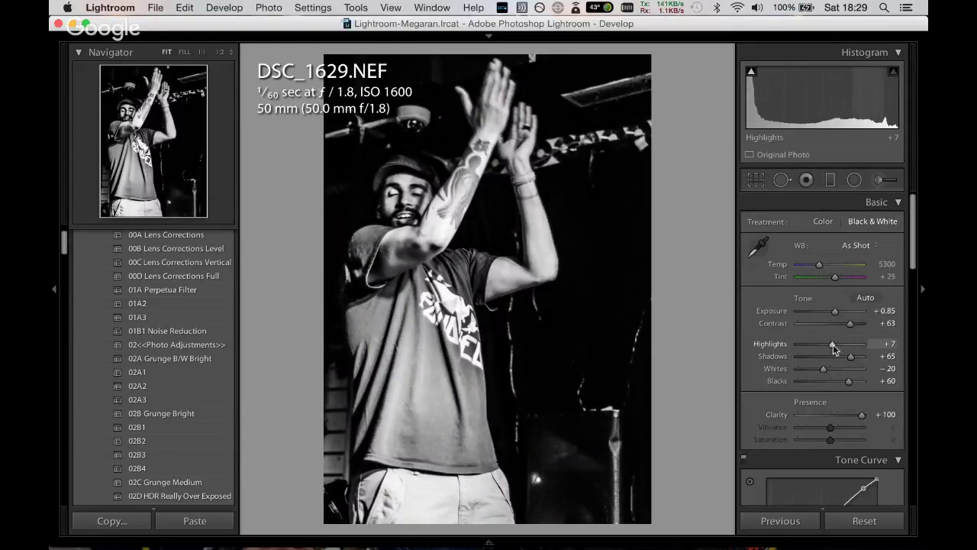
Paint an Adjustment Brush mask over DSC_1629's upper-left and top background.
left_click(880, 179)
left_click(412, 123)
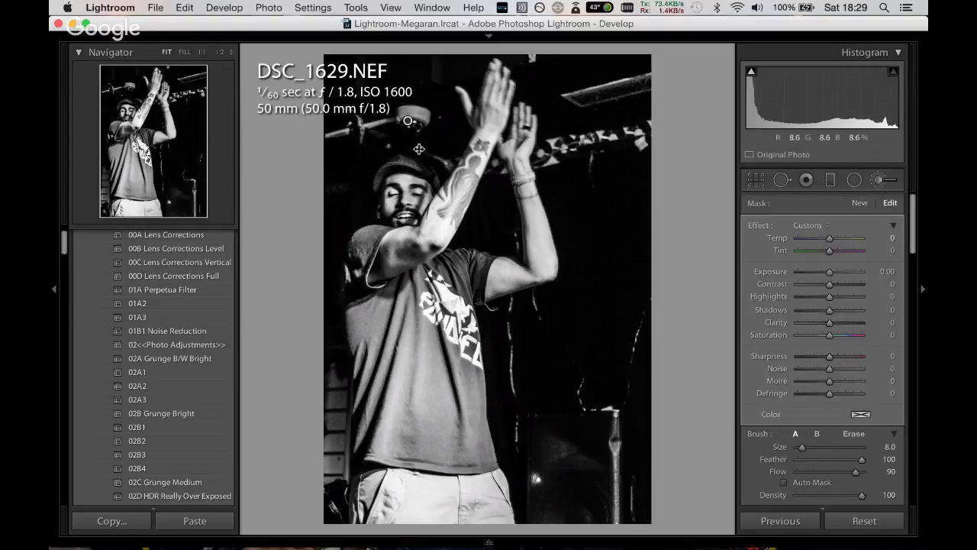
mouse_move(409, 123)
left_mouse_down()
mouse_move(349, 120)
mouse_move(349, 156)
left_mouse_up()
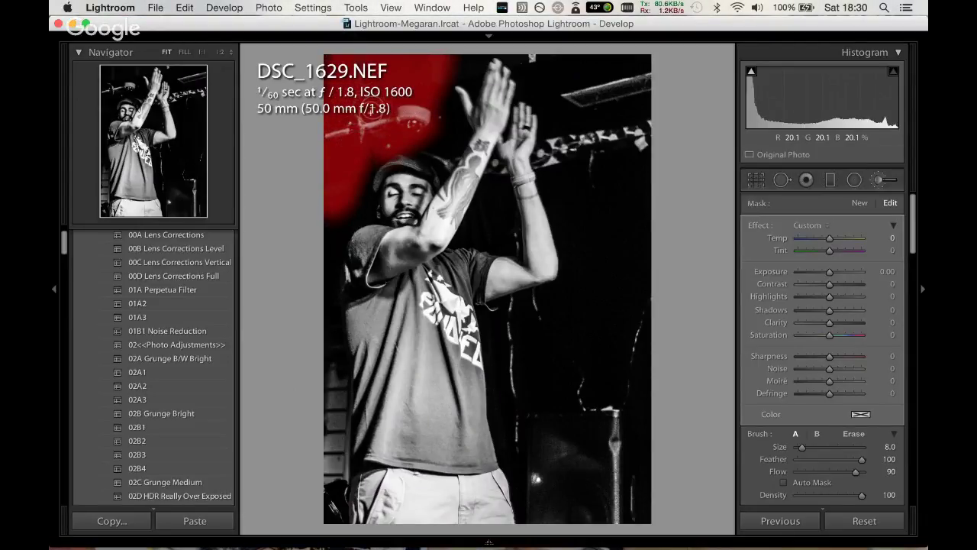
left_click_drag(531, 53, 670, 92)
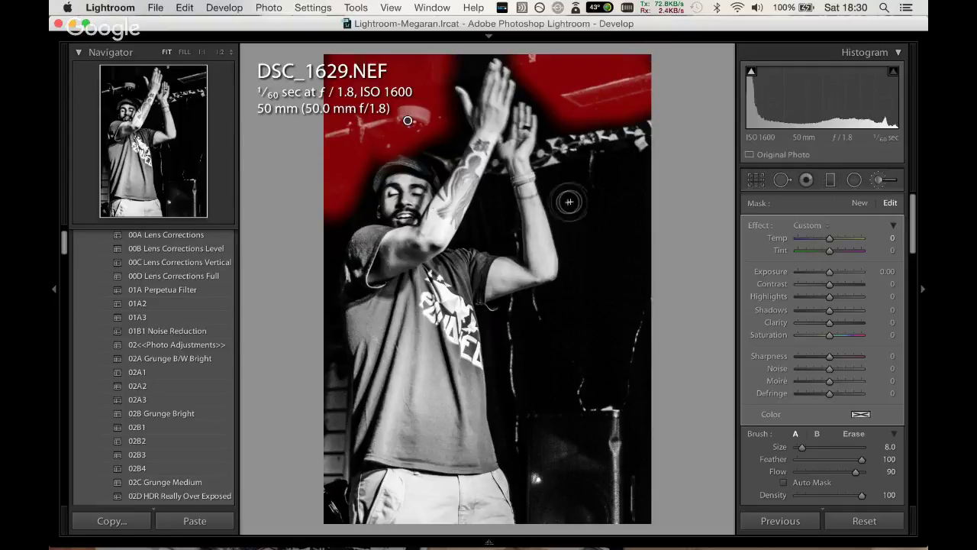
key("o")
Darken the masked area with Shadows -100, Contrast +100 and Highlights -100.
left_click(801, 310)
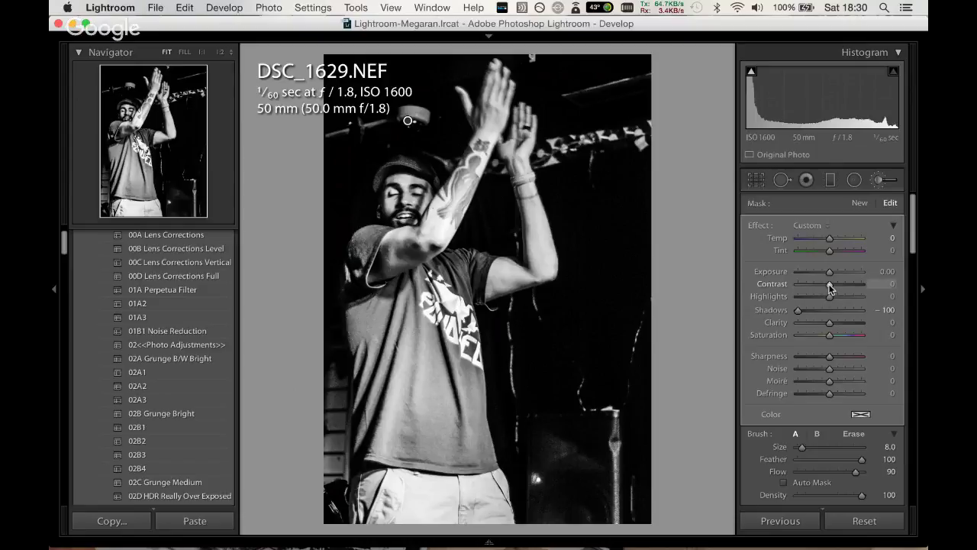
left_click_drag(802, 289, 864, 288)
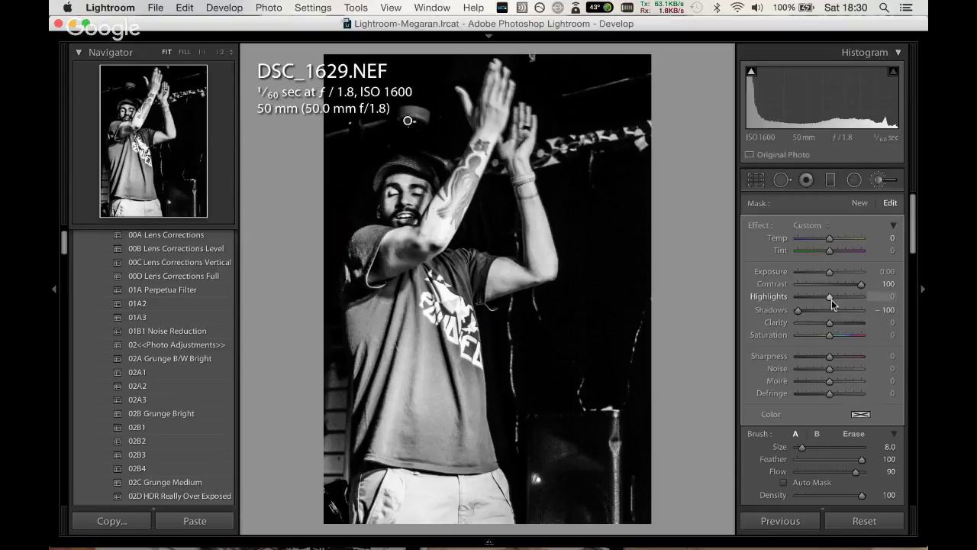
left_click_drag(799, 302, 778, 310)
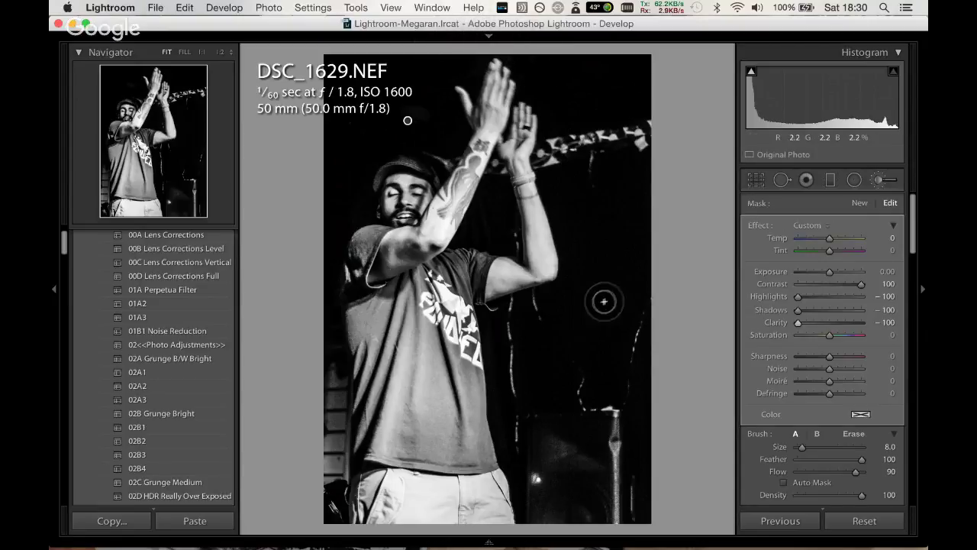
Extend the darkening near the mic stand and over the bright streak beside the raised arm.
mouse_move(633, 312)
left_mouse_down()
mouse_move(633, 375)
mouse_move(639, 329)
mouse_move(623, 375)
mouse_move(569, 389)
mouse_move(598, 393)
mouse_move(550, 388)
mouse_move(536, 331)
mouse_move(519, 311)
mouse_move(542, 307)
mouse_move(519, 311)
mouse_move(528, 309)
mouse_move(526, 336)
mouse_move(514, 343)
mouse_move(527, 461)
mouse_move(545, 435)
mouse_move(579, 495)
mouse_move(575, 420)
mouse_move(598, 467)
mouse_move(604, 390)
mouse_move(630, 460)
mouse_move(615, 412)
mouse_move(628, 506)
mouse_move(596, 509)
mouse_move(622, 510)
mouse_move(585, 493)
left_mouse_up()
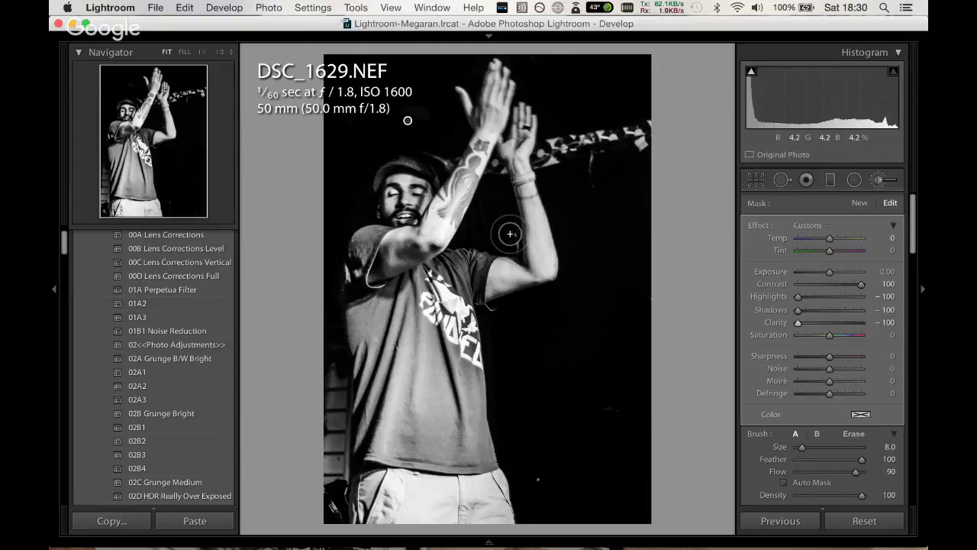
key("z")
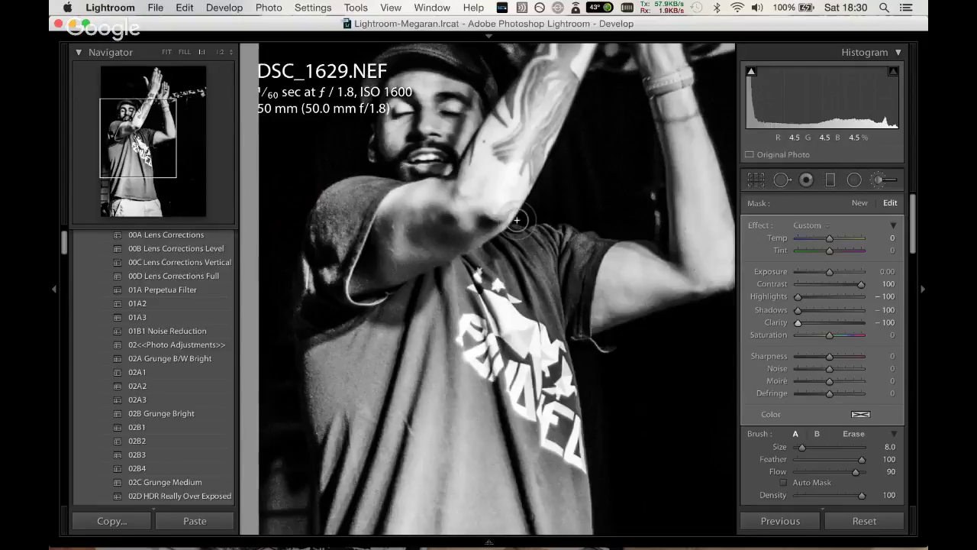
left_click(152, 126)
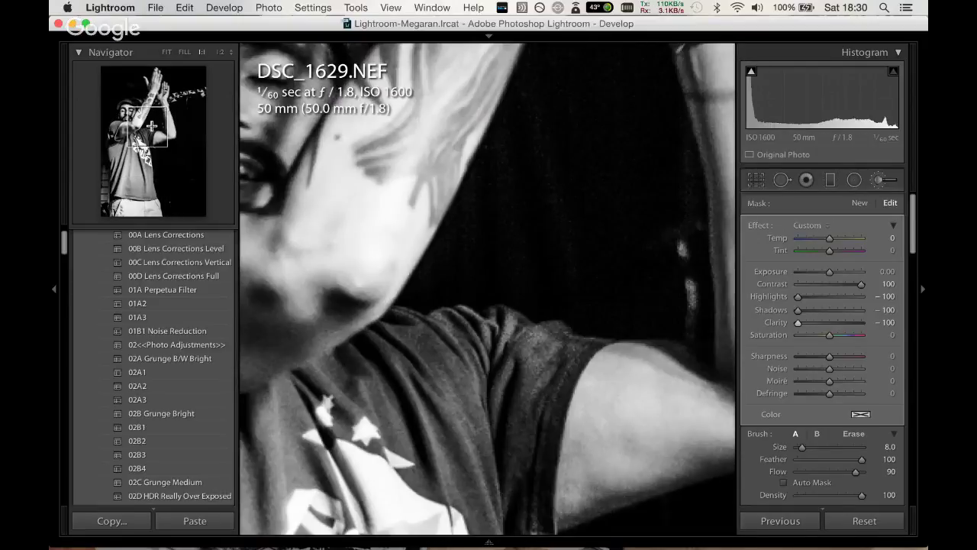
left_click_drag(152, 126, 174, 132)
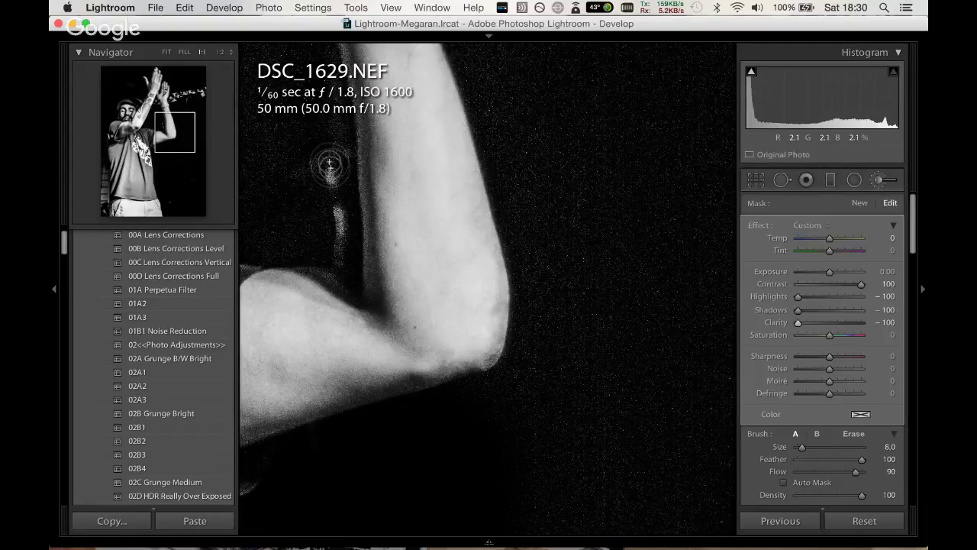
left_click_drag(330, 163, 323, 188)
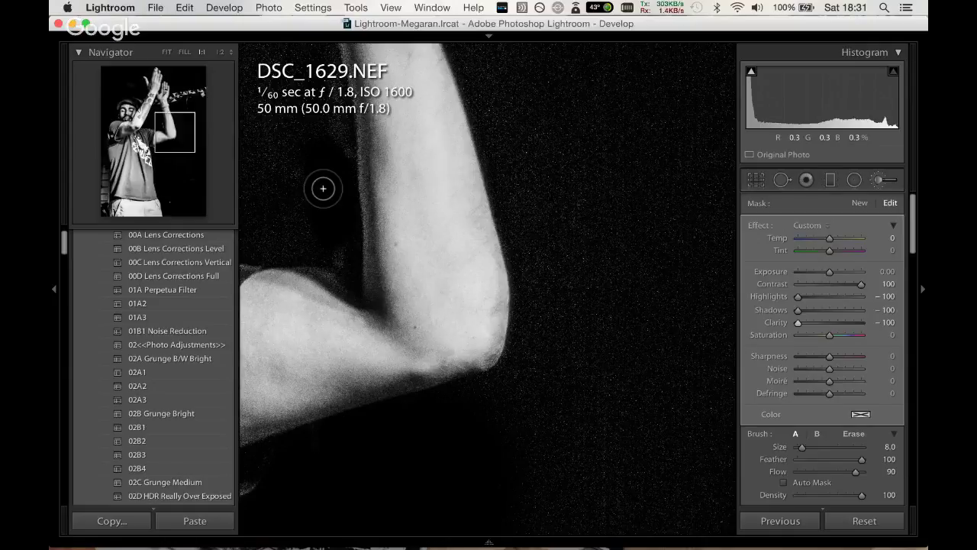
Switch between Fit and 1:1 zoom to inspect the elbow, then show the mask overlay.
key("z")
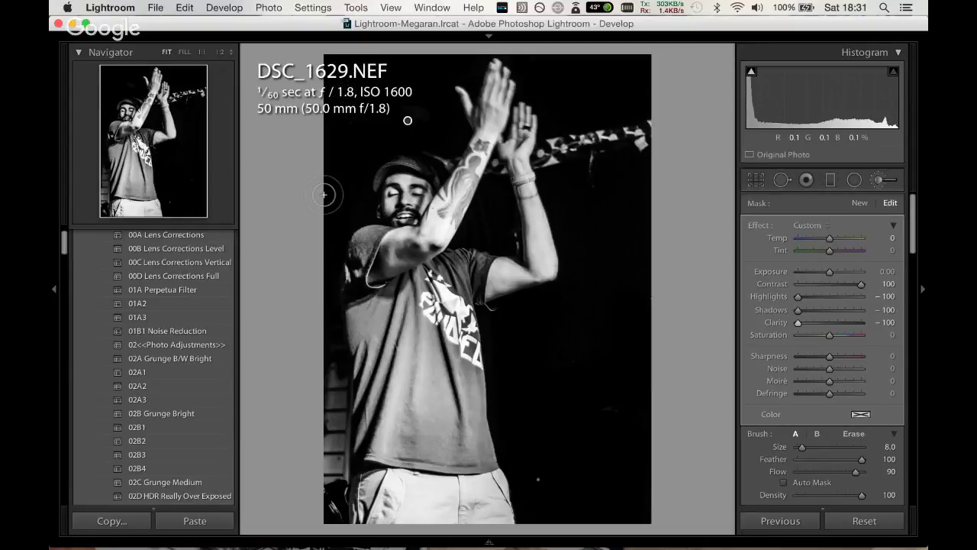
key("z")
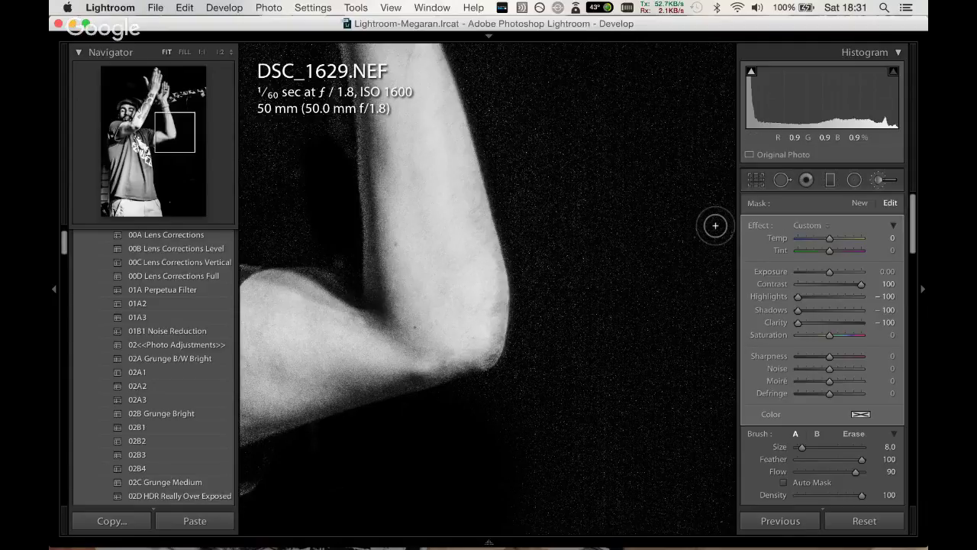
key("z")
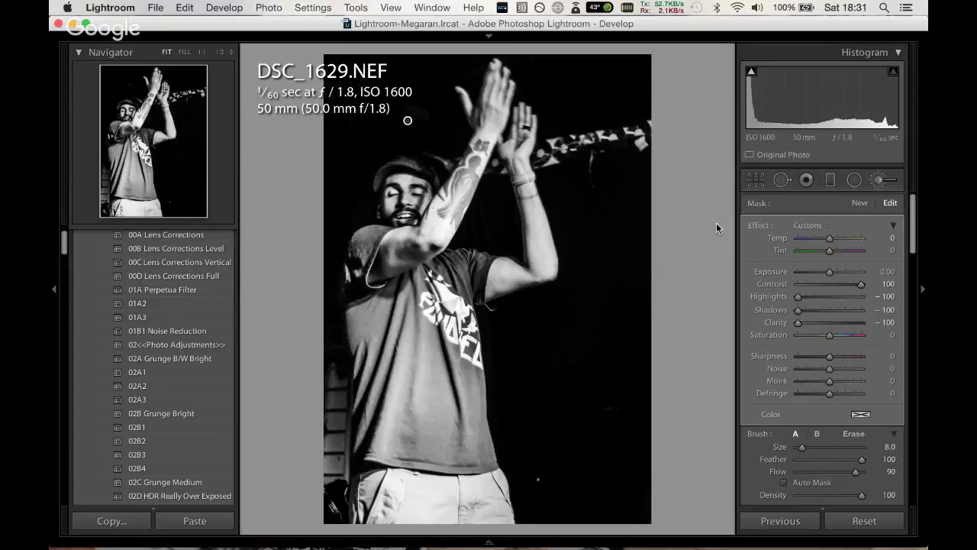
key("z")
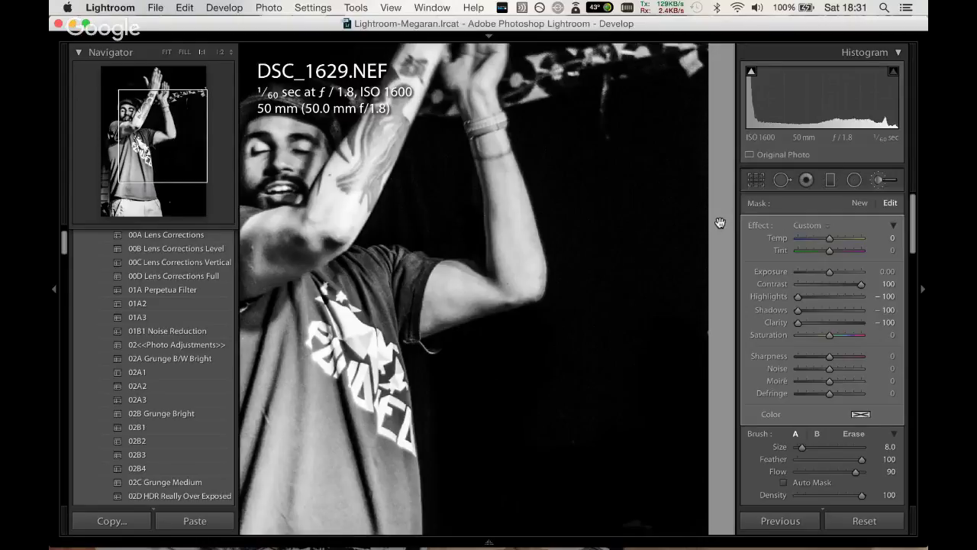
key("ctrl+equal")
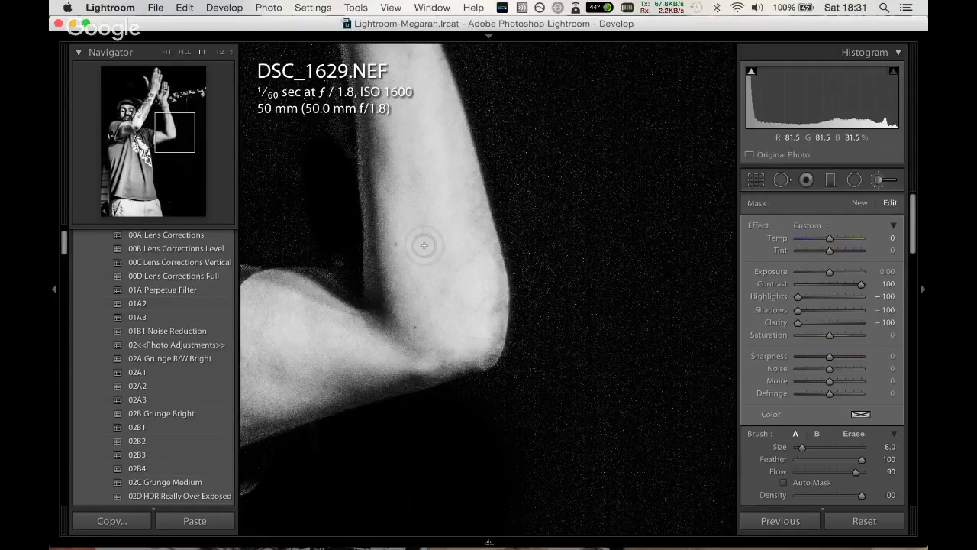
key("z")
key("z")
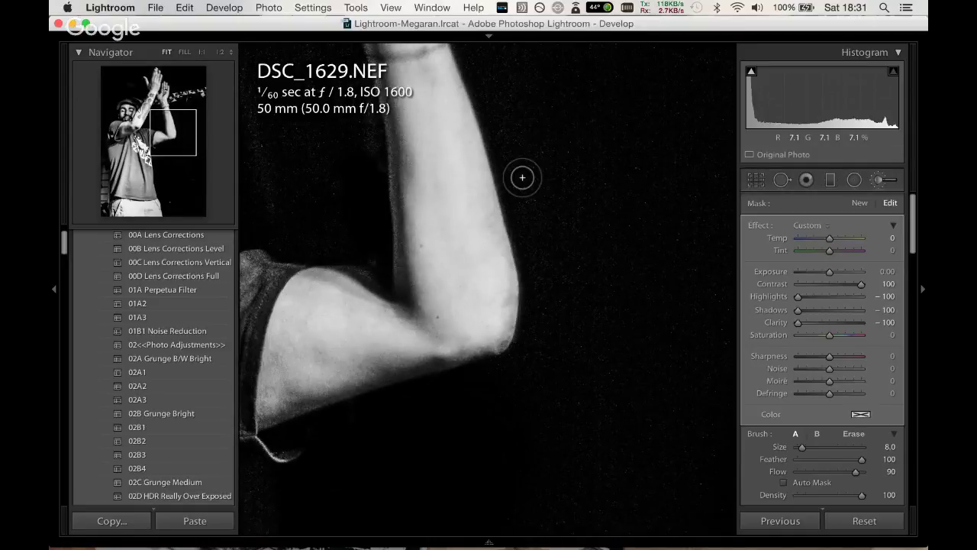
key("z")
key("o")
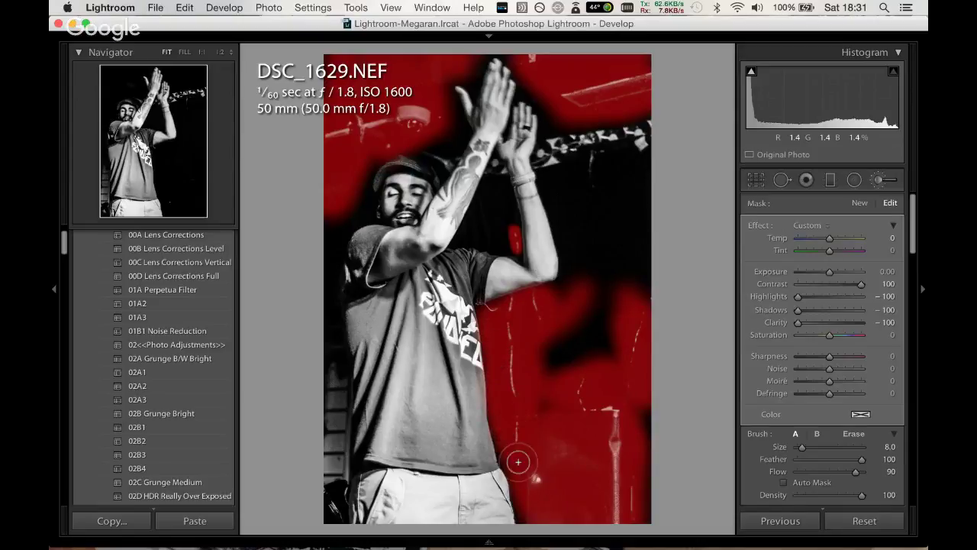
Paint the mask over dark patches right of the shirt and up alongside the arm.
left_click_drag(534, 359, 558, 389)
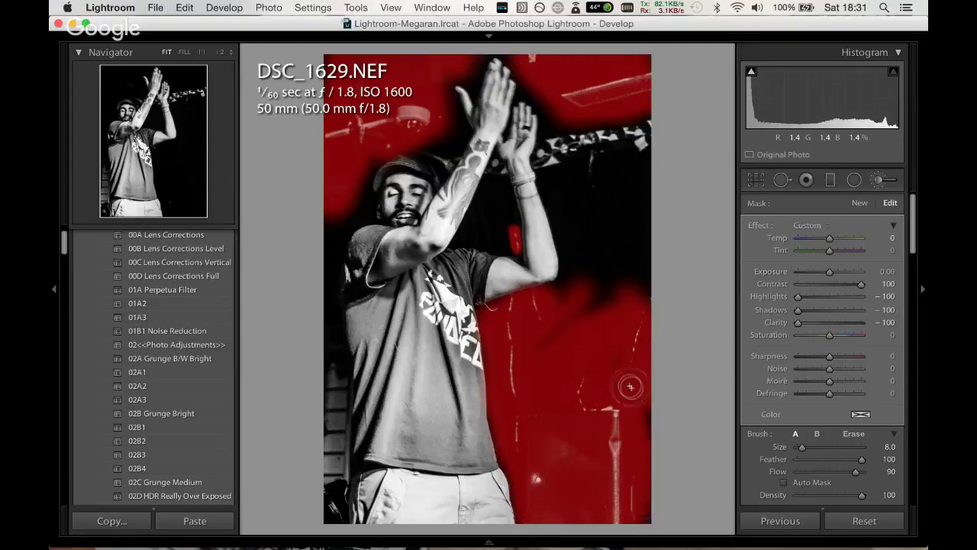
mouse_move(572, 282)
left_mouse_down()
mouse_move(547, 181)
mouse_move(622, 176)
mouse_move(599, 259)
mouse_move(625, 354)
mouse_move(522, 327)
mouse_move(581, 272)
mouse_move(574, 280)
left_mouse_up()
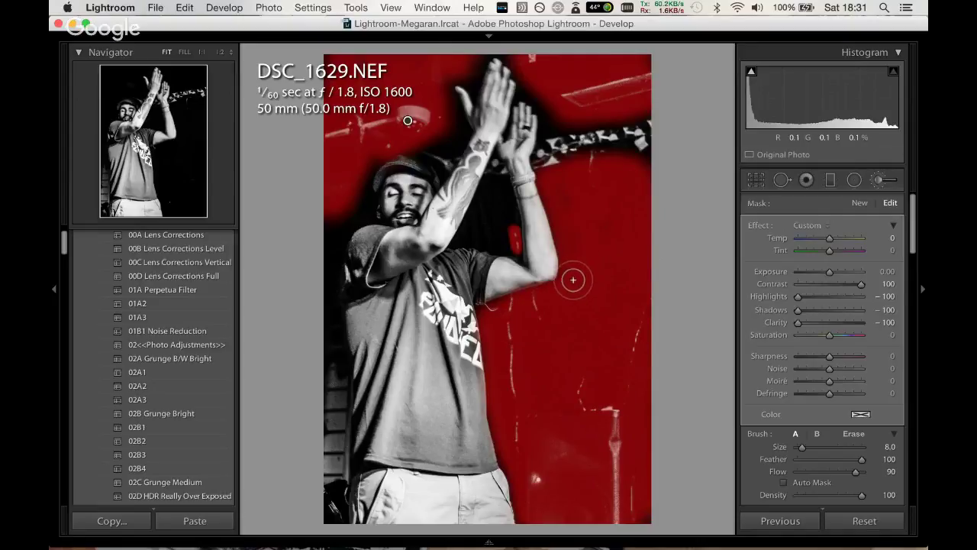
key("o")
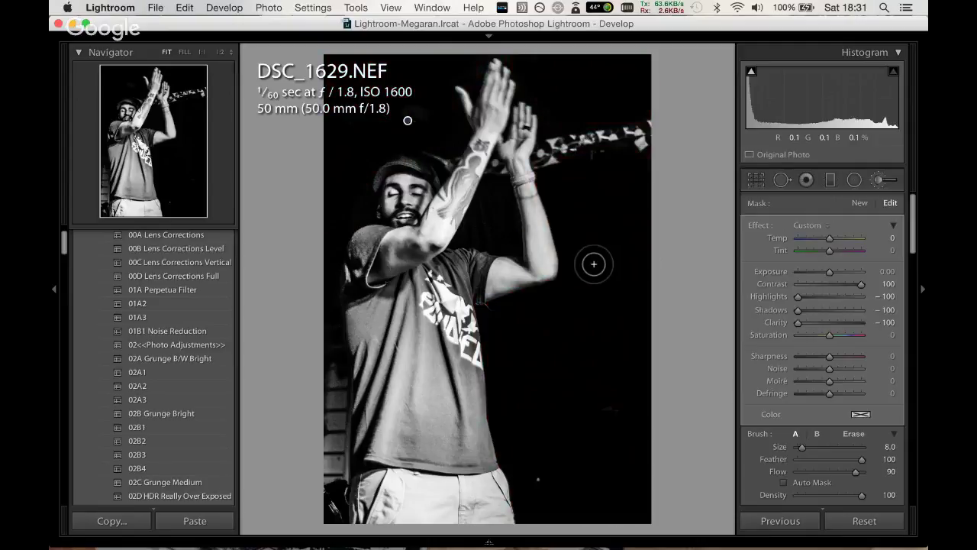
key("o")
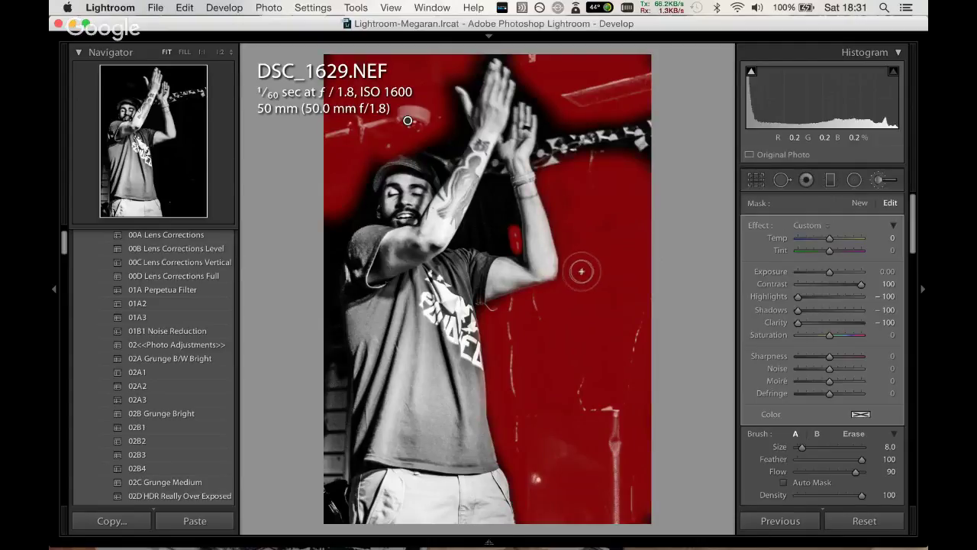
At 1:1 with a larger brush, fill the dark gaps between the raised arm and head.
key("z")
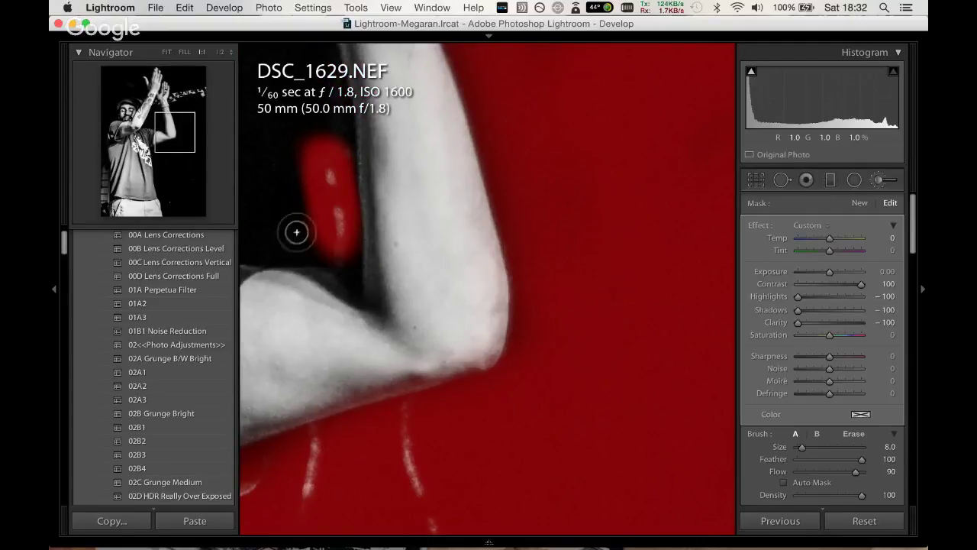
left_click(146, 116)
left_click(147, 116)
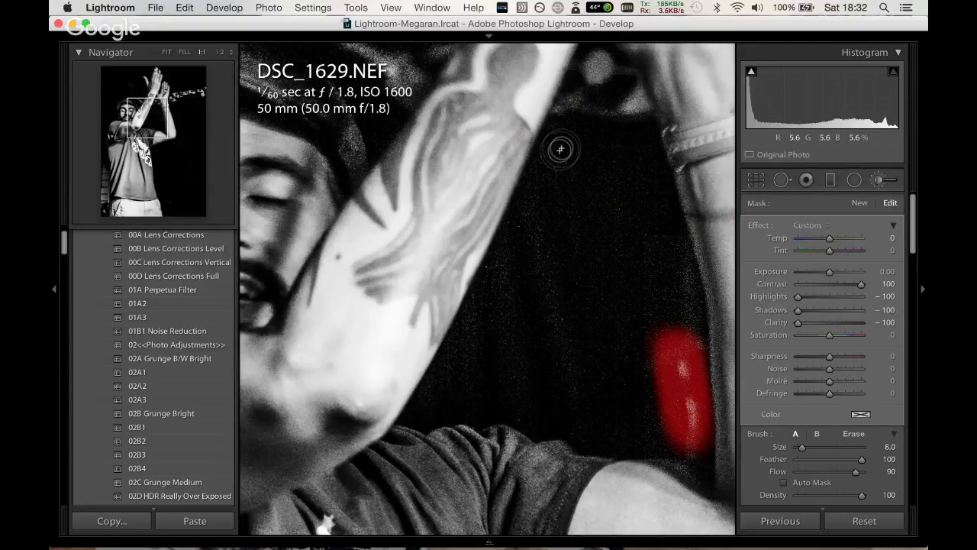
mouse_move(561, 149)
left_mouse_down()
mouse_move(449, 372)
mouse_move(476, 398)
mouse_move(575, 413)
mouse_move(520, 306)
mouse_move(565, 271)
left_mouse_up()
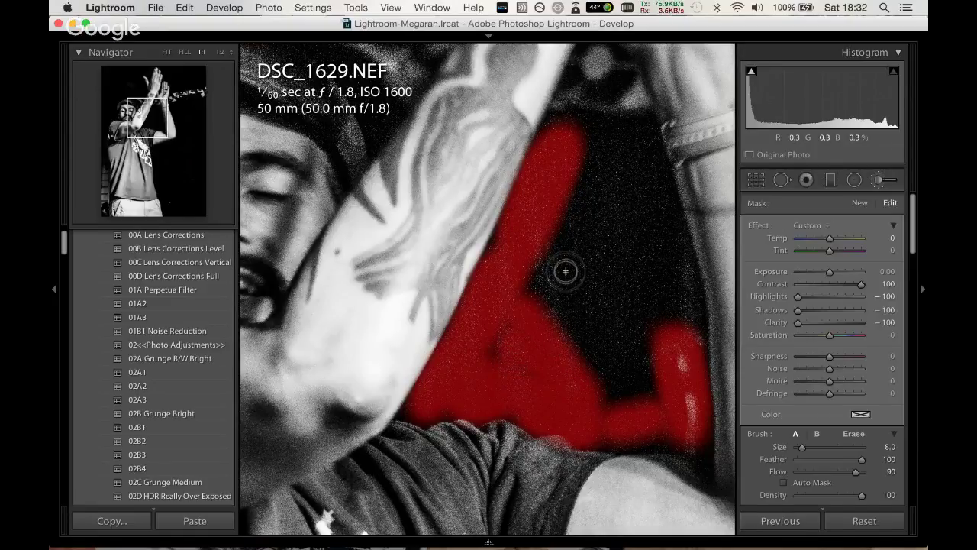
scroll(566, 271, "up", 6)
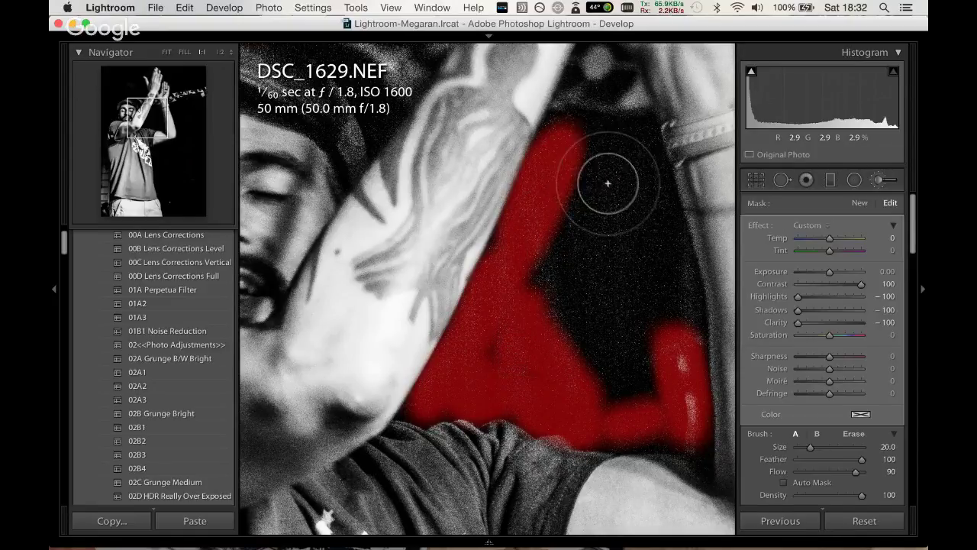
left_click_drag(617, 187, 638, 240)
mouse_move(654, 314)
left_mouse_down()
mouse_move(618, 277)
mouse_move(645, 310)
mouse_move(633, 333)
mouse_move(577, 246)
mouse_move(569, 344)
mouse_move(526, 344)
mouse_move(515, 327)
mouse_move(530, 350)
mouse_move(622, 393)
mouse_move(573, 305)
mouse_move(557, 236)
mouse_move(585, 227)
mouse_move(602, 195)
left_mouse_up()
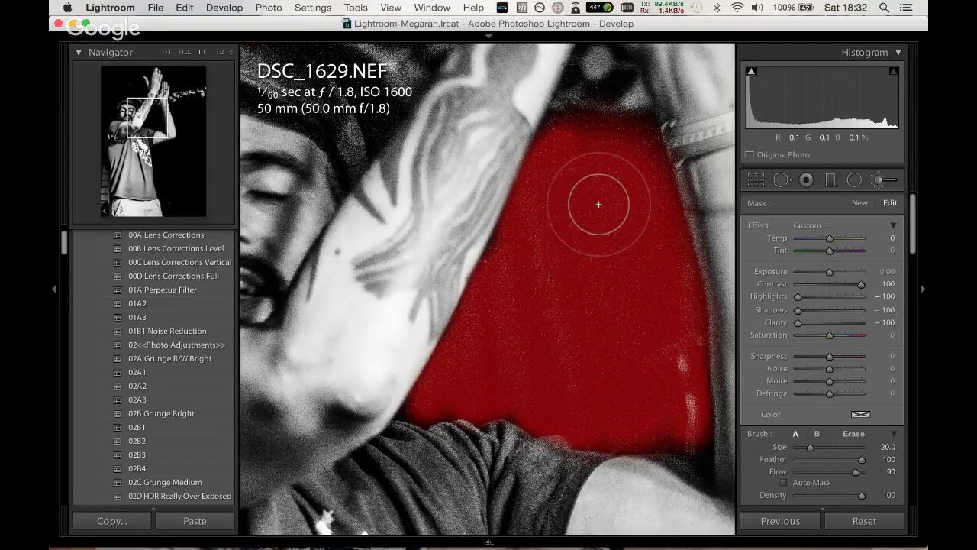
Check the near-black background at full view with the mask overlay shown and hidden.
key("o")
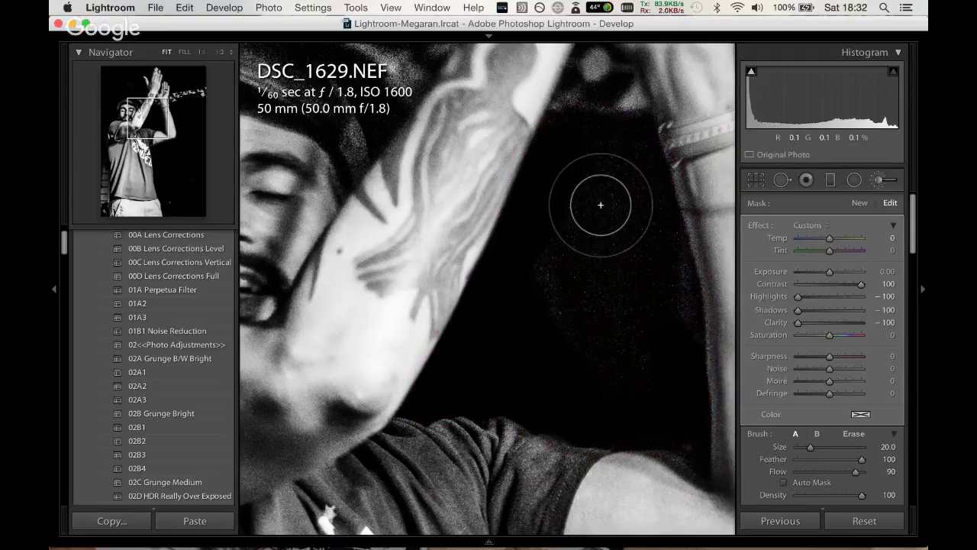
key("z")
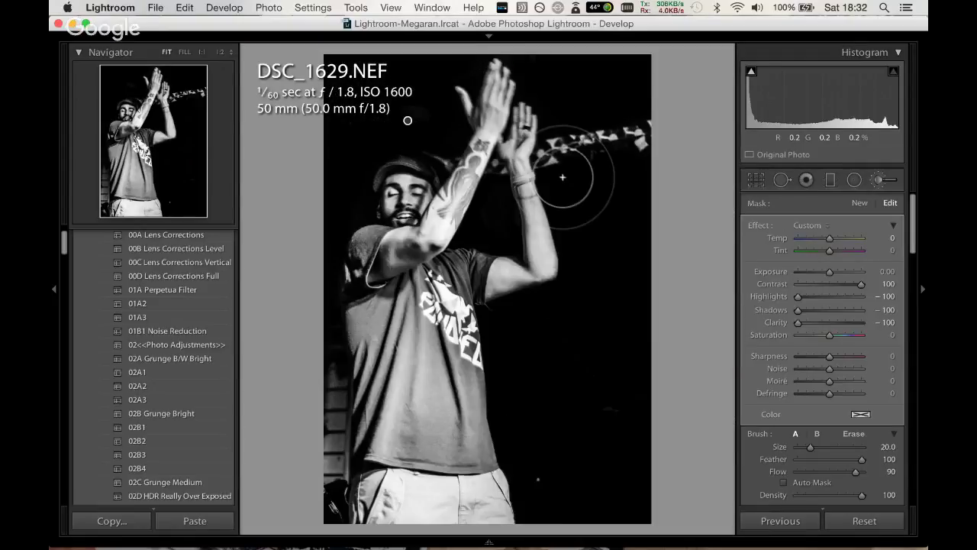
key("o")
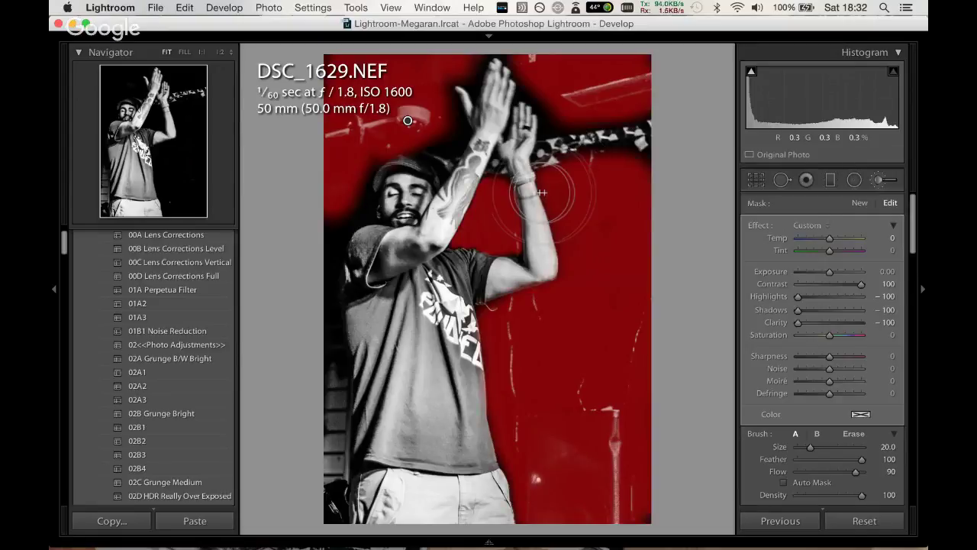
key("super+z")
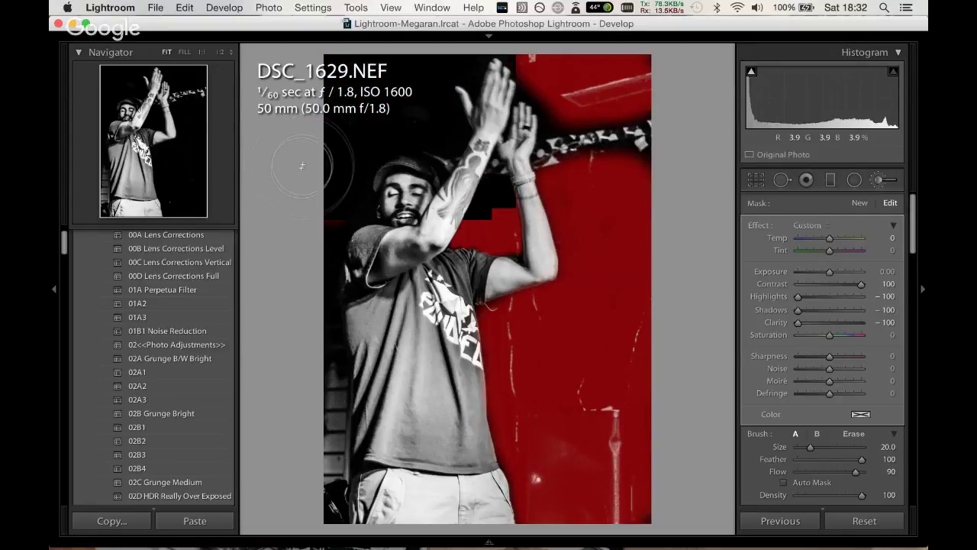
key("o")
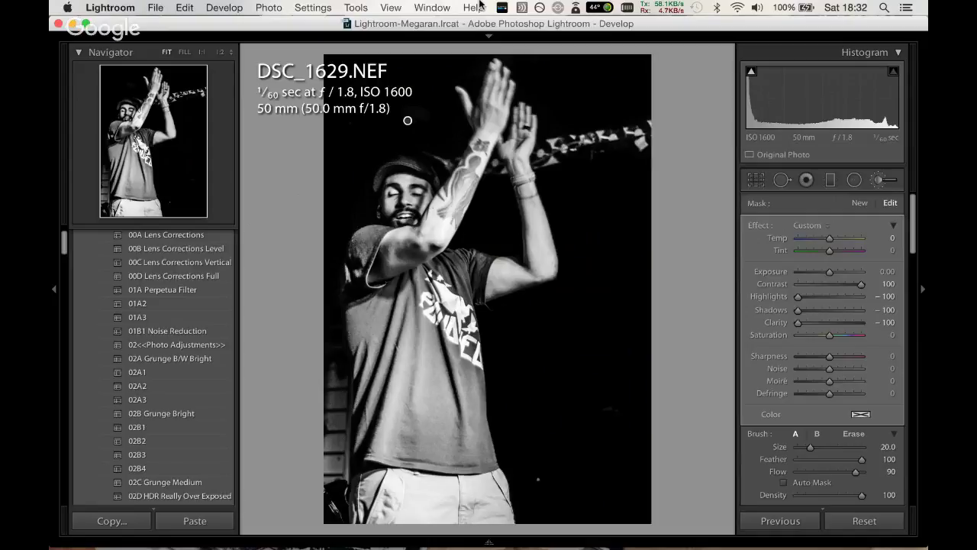
Brush a new adjustment on the raised arm with Highlights -17 and Clarity 58, then close the brush.
left_click(859, 204)
scroll(507, 184, "down", 5)
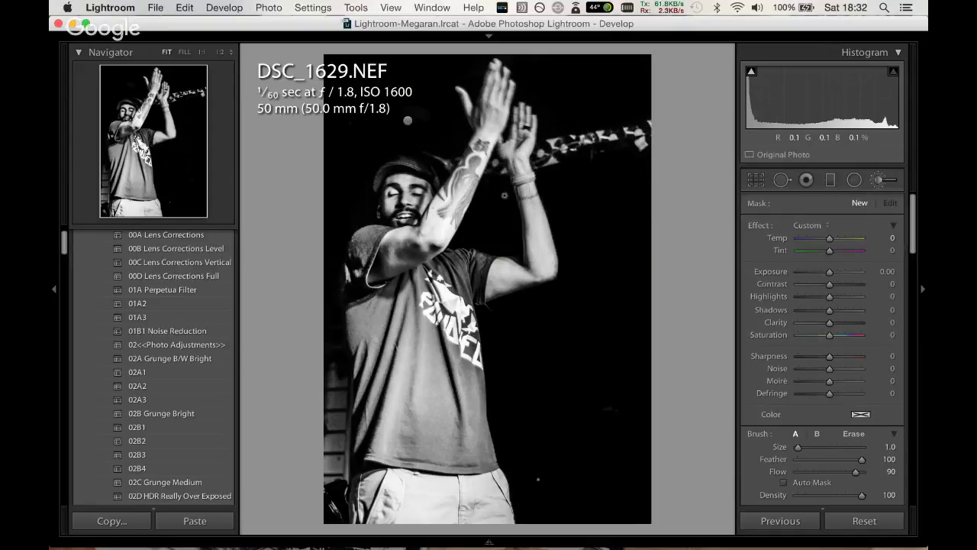
left_click_drag(477, 174, 472, 202)
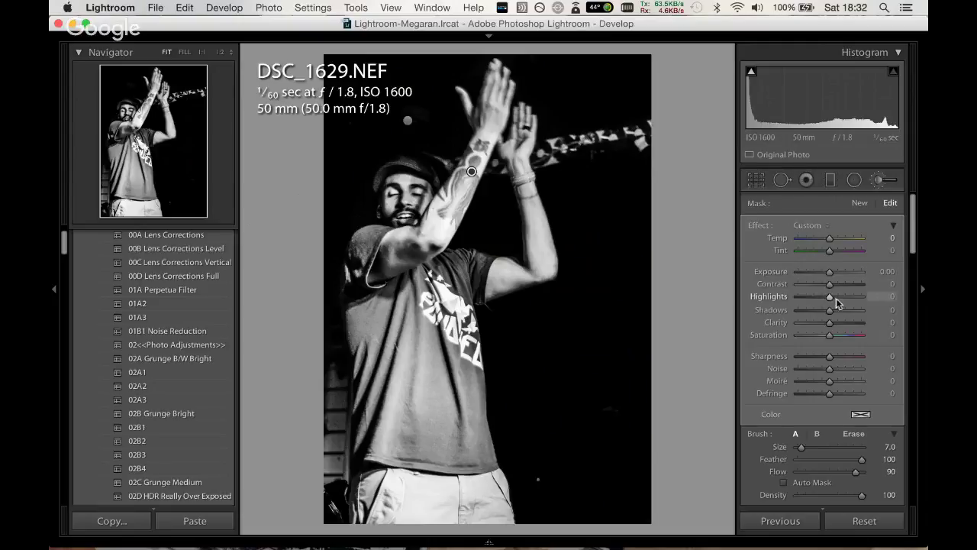
mouse_move(829, 298)
left_mouse_down()
mouse_move(812, 300)
mouse_move(851, 321)
mouse_move(826, 296)
left_mouse_up()
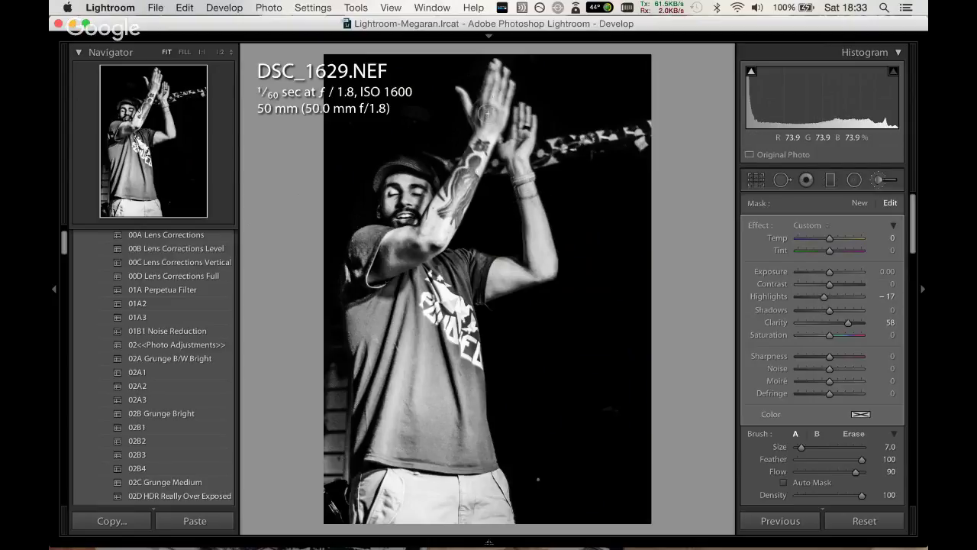
mouse_move(515, 133)
left_mouse_down()
mouse_move(515, 191)
mouse_move(542, 207)
mouse_move(551, 267)
mouse_move(519, 290)
mouse_move(529, 259)
mouse_move(647, 124)
left_mouse_up()
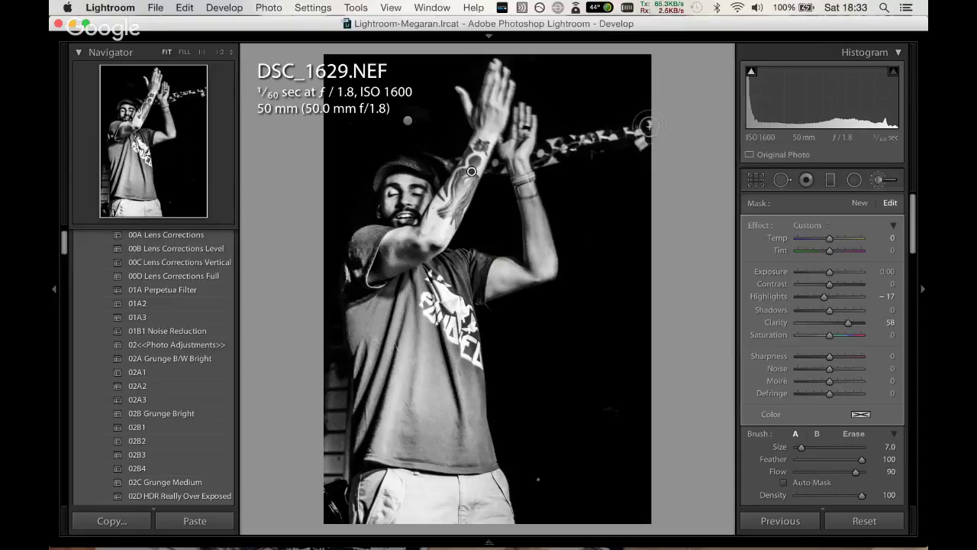
key("ctrl+z")
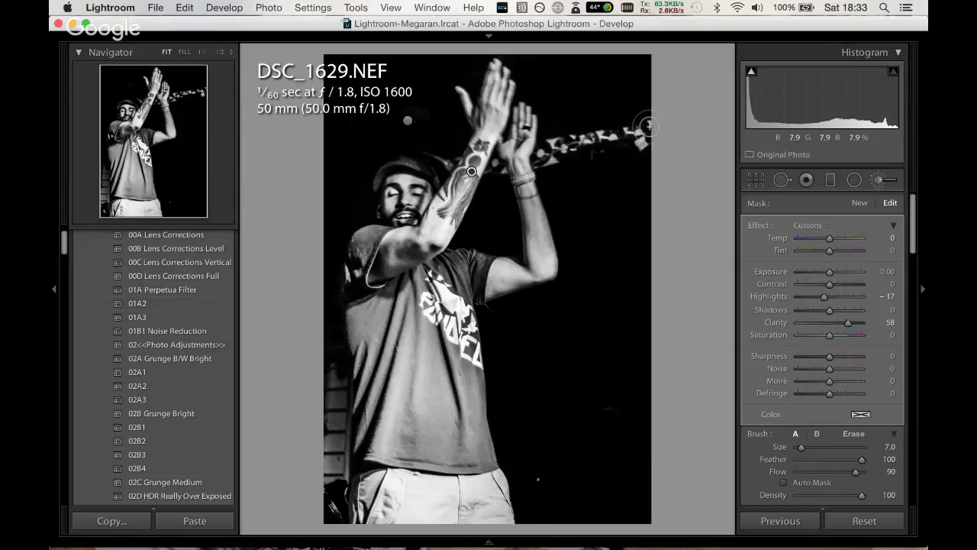
left_click(877, 181)
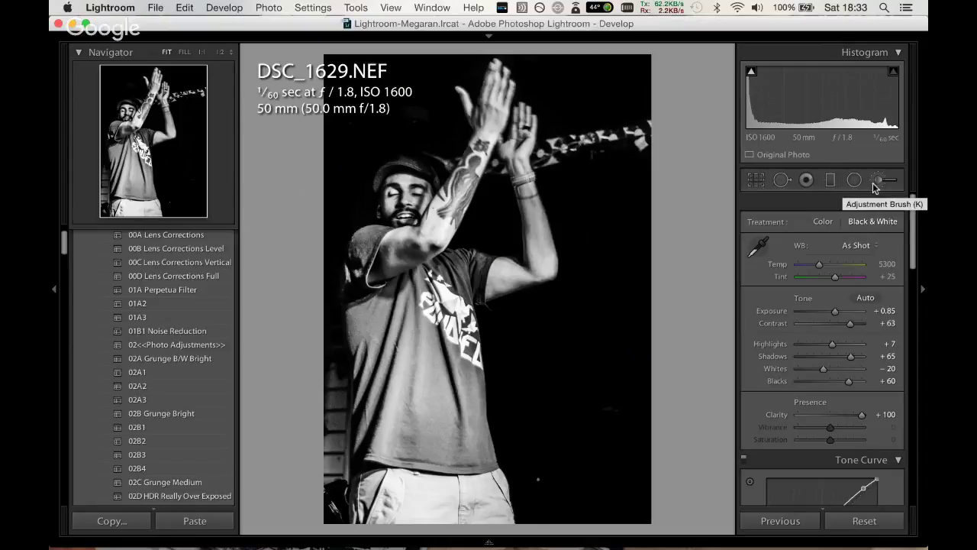
Raise DSC_1629's bottom crop edge to trim the bottom of the frame.
left_click(758, 180)
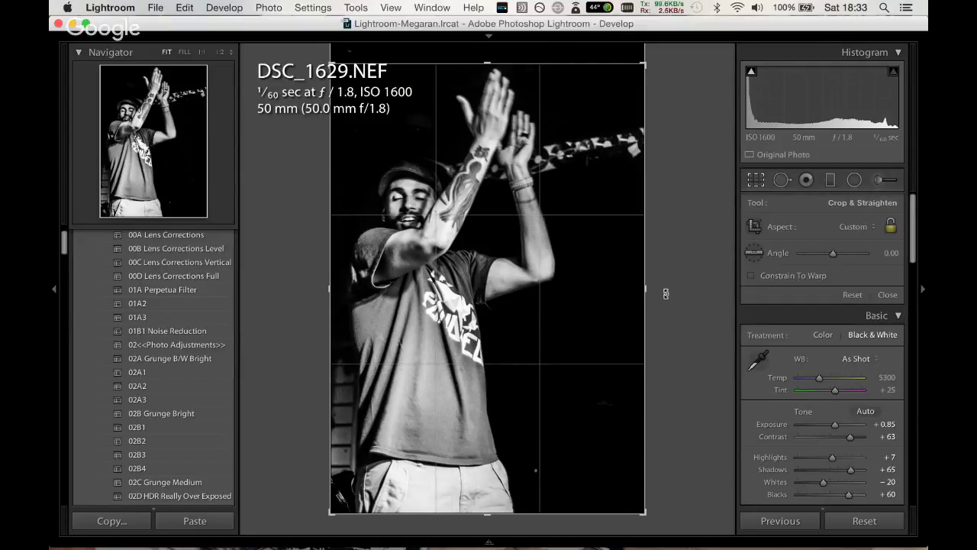
left_click_drag(486, 512, 471, 457)
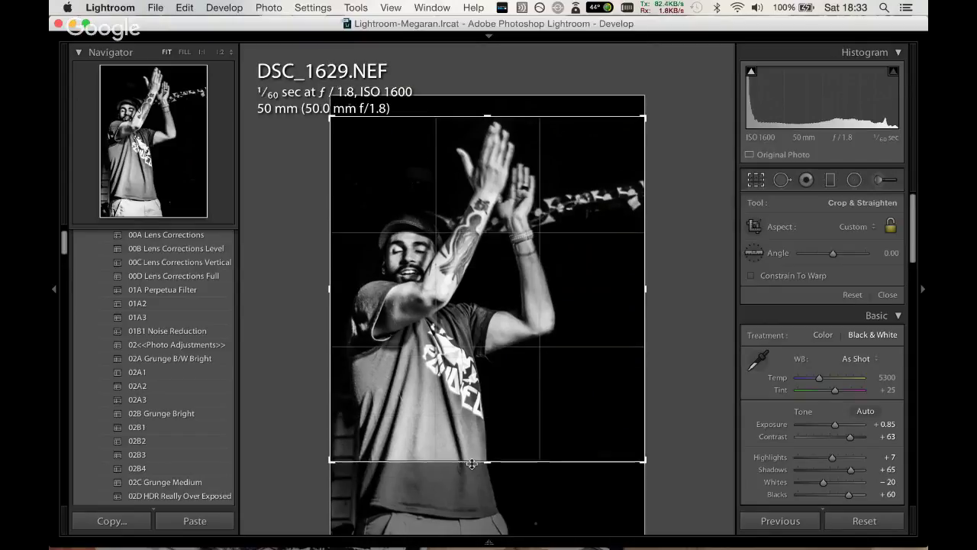
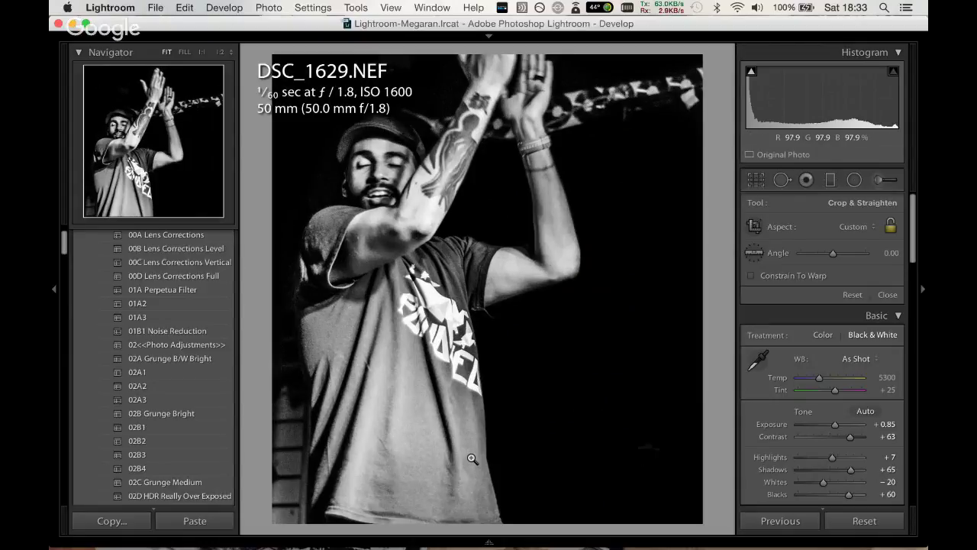
Commit the DSC_1629 crop, apply the 01B1 Noise Reduction preset, and open DSC_1636.
key("Return")
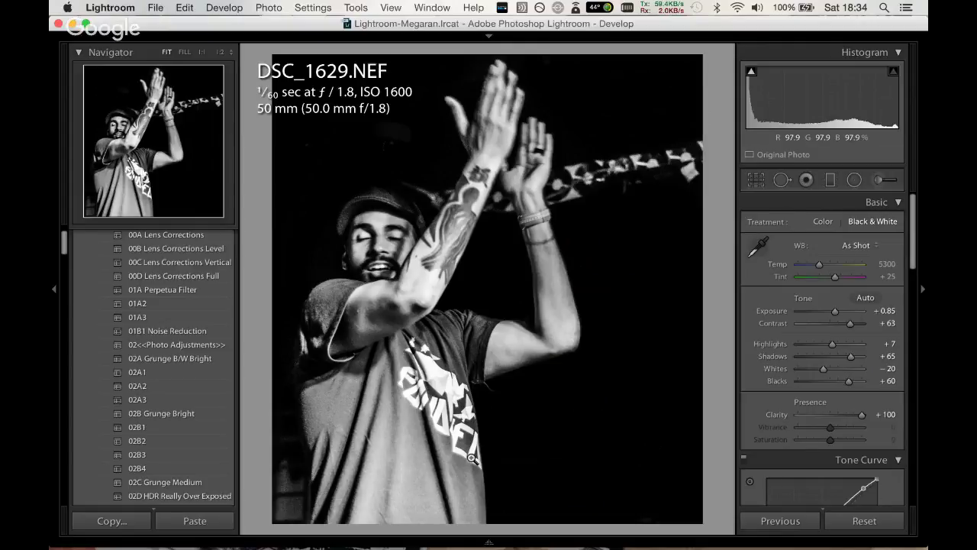
left_click(184, 332)
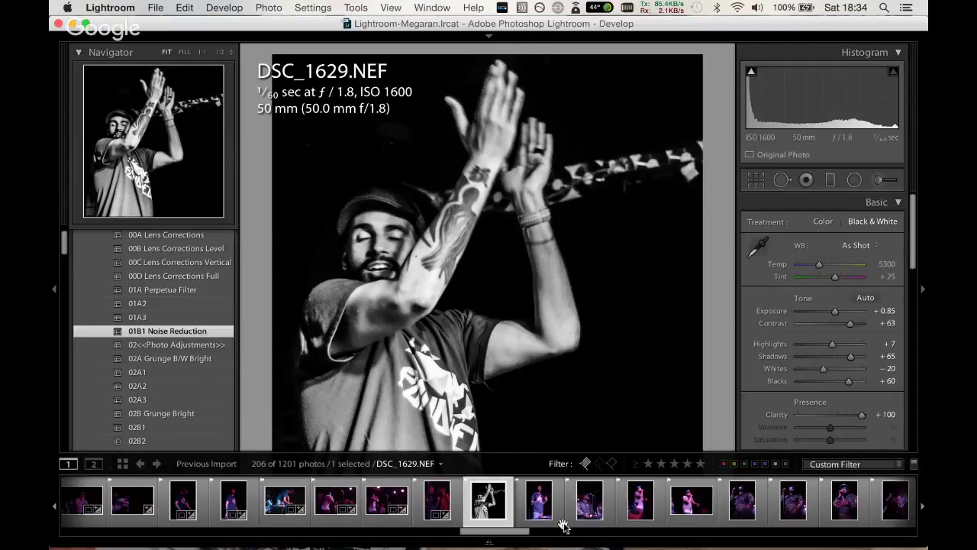
mouse_move(538, 501)
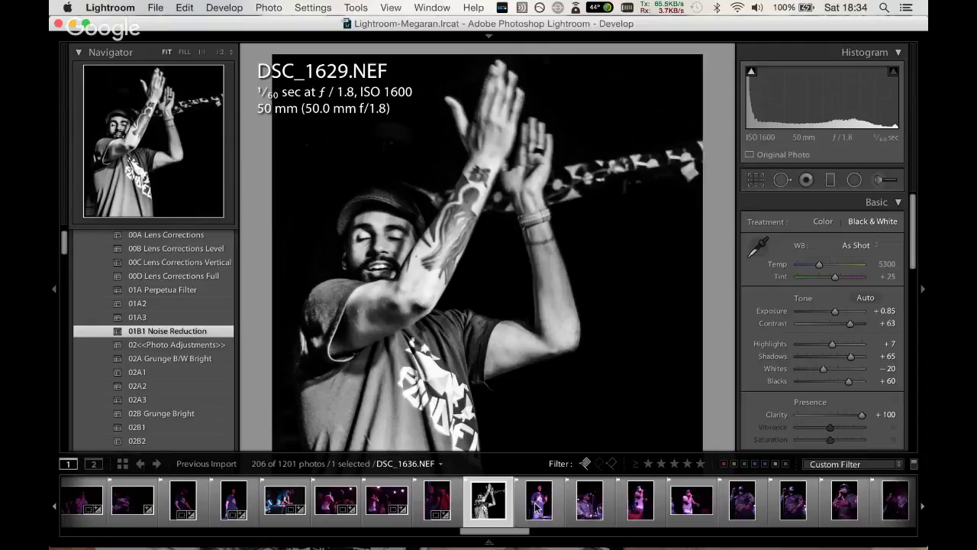
left_click(538, 504)
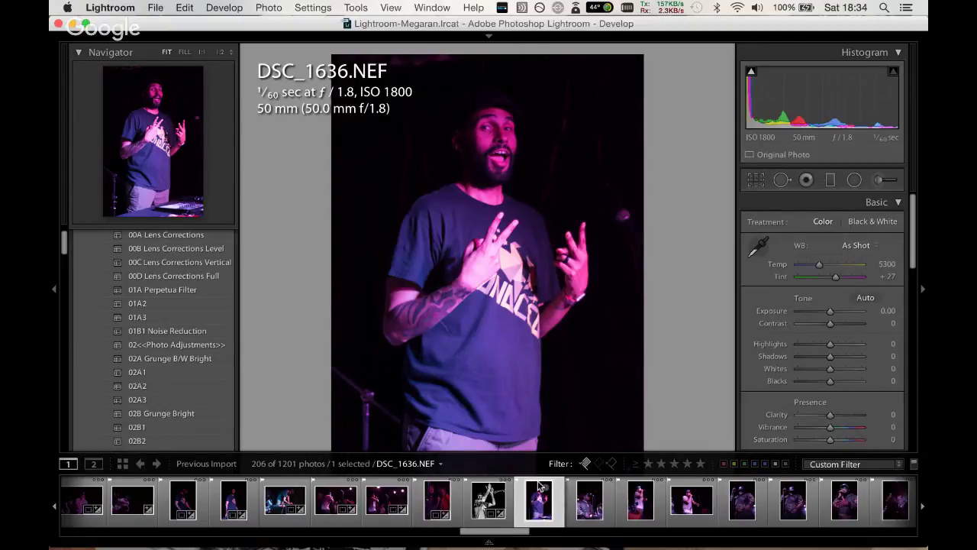
Give DSC_1636 Tint -150, Clarity -23, Contrast +31, Shadows +61, Blacks +24 and 01B1 Noise Reduction.
key("F6")
left_click_drag(835, 277, 798, 276)
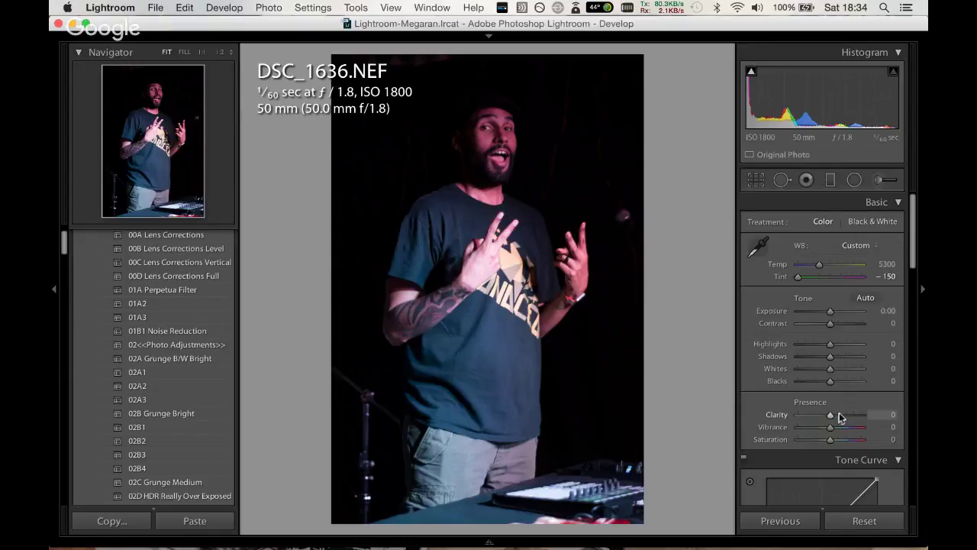
mouse_move(839, 413)
left_mouse_down()
mouse_move(811, 417)
mouse_move(824, 420)
left_mouse_up()
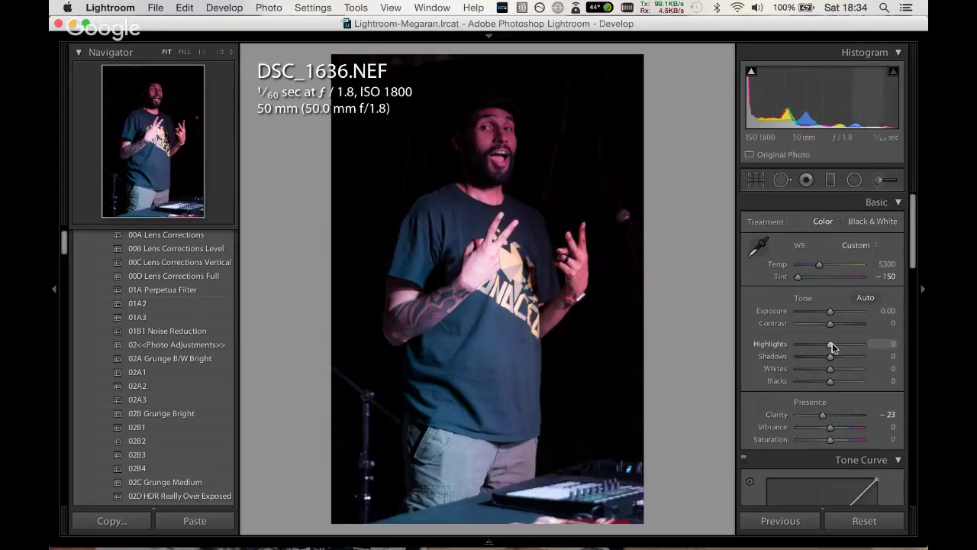
left_click_drag(830, 326, 839, 325)
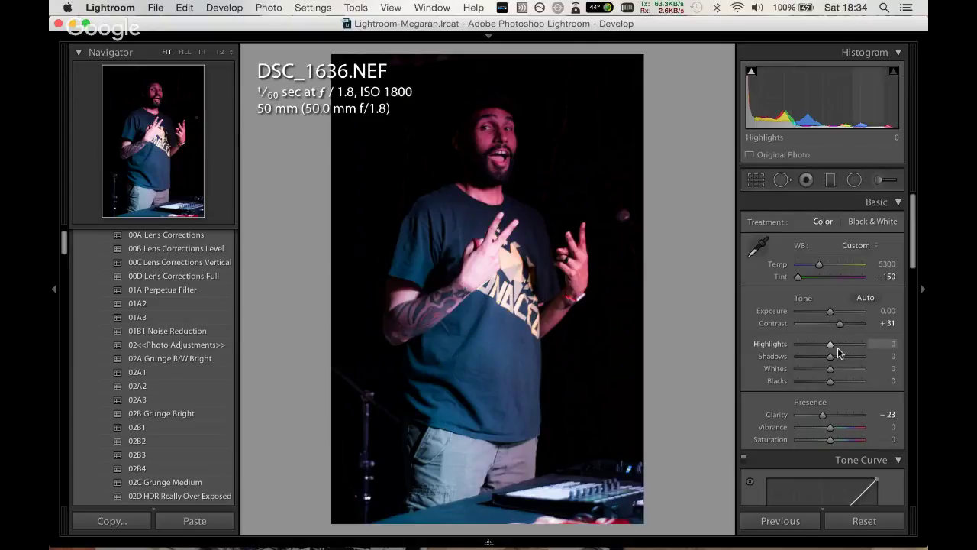
left_click_drag(830, 355, 851, 354)
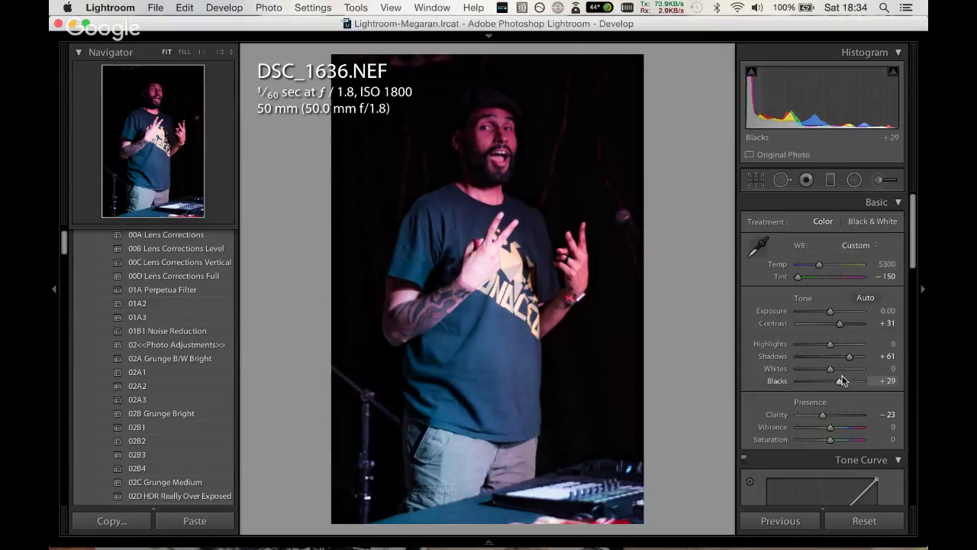
left_click_drag(834, 383, 840, 381)
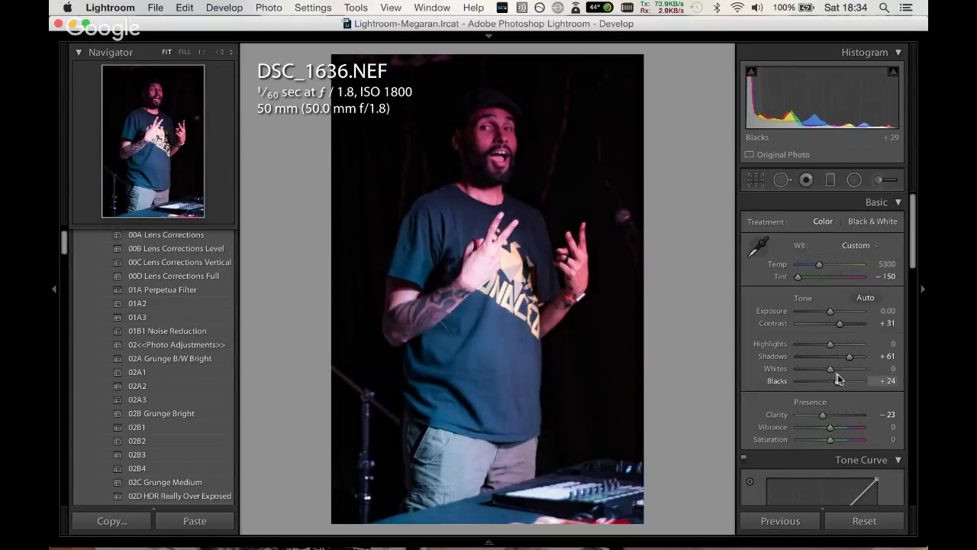
left_click(190, 333)
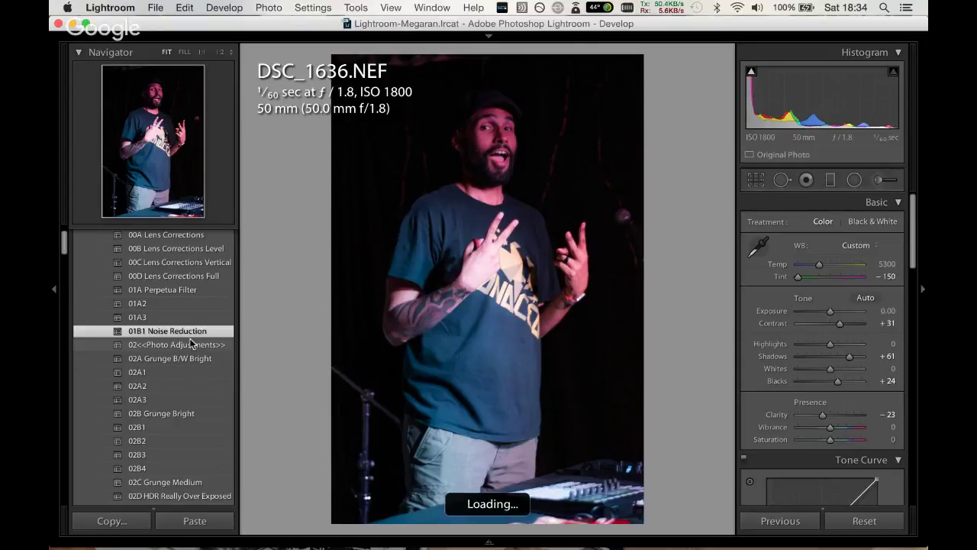
Move to DSC_1645, shift Tint fully toward green and raise Exposure to +1.10.
key("Right")
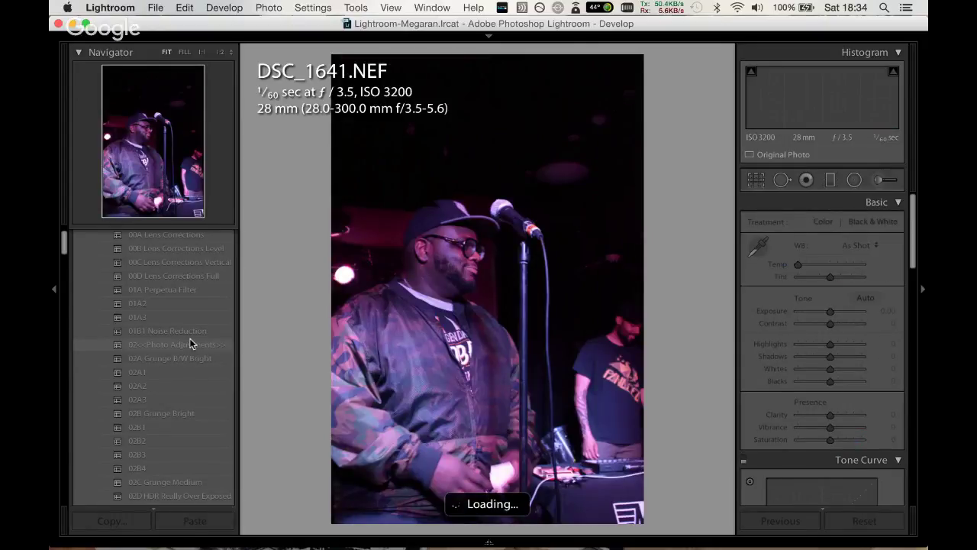
key("Right")
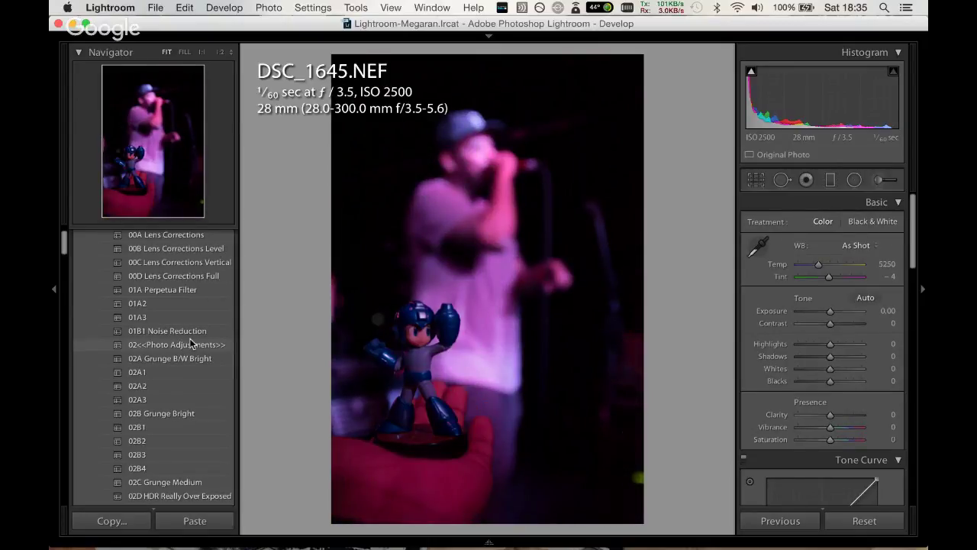
left_click_drag(828, 276, 794, 278)
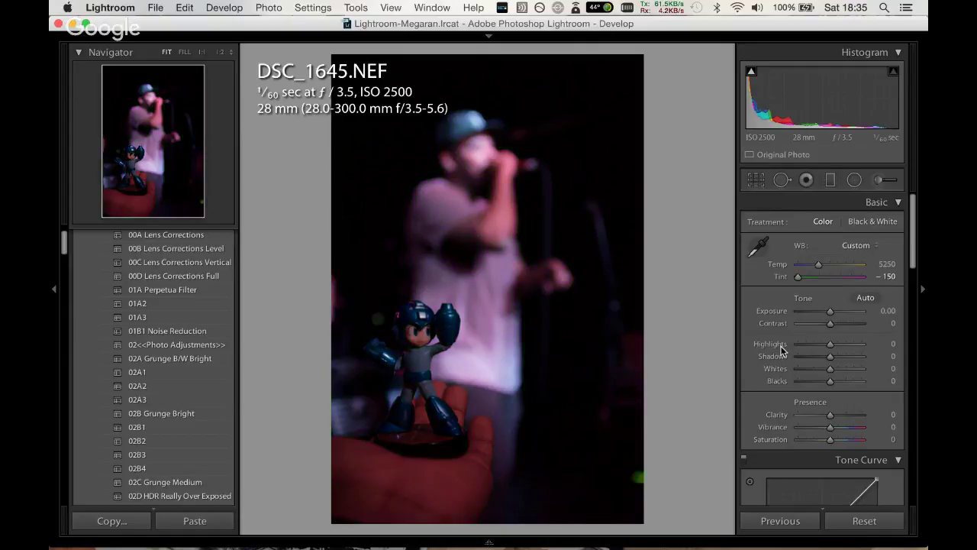
left_click_drag(834, 314, 835, 318)
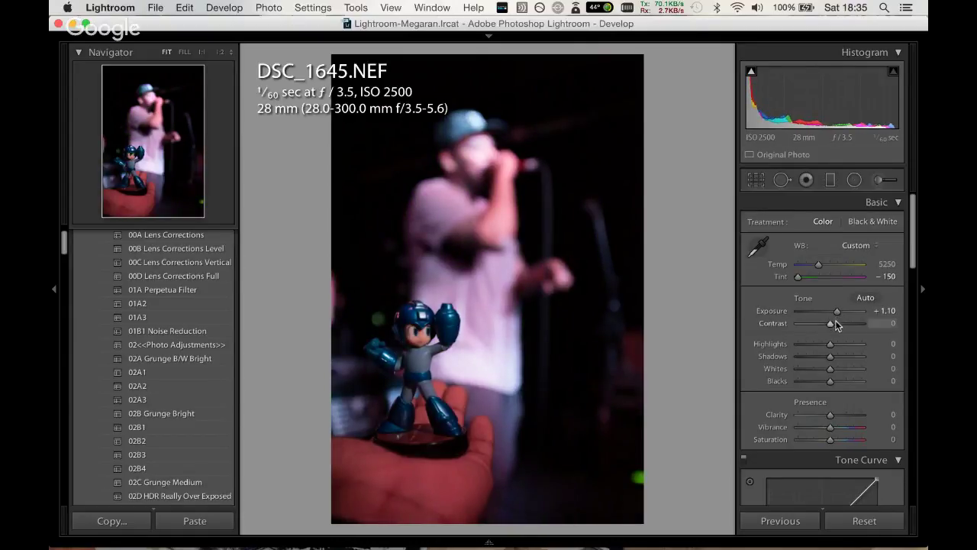
Crop DSC_1645 by trimming the top and bottom edges.
left_click(756, 180)
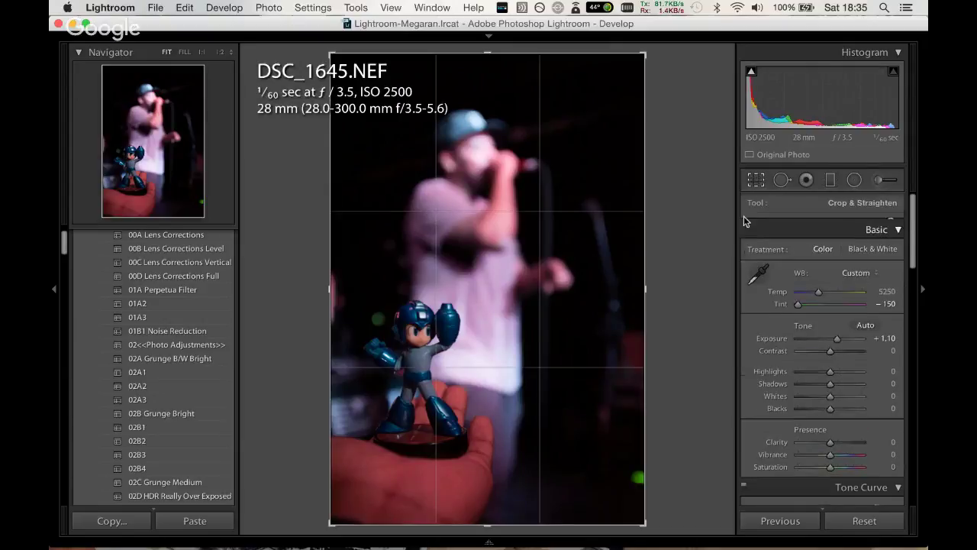
left_click_drag(488, 524, 482, 494)
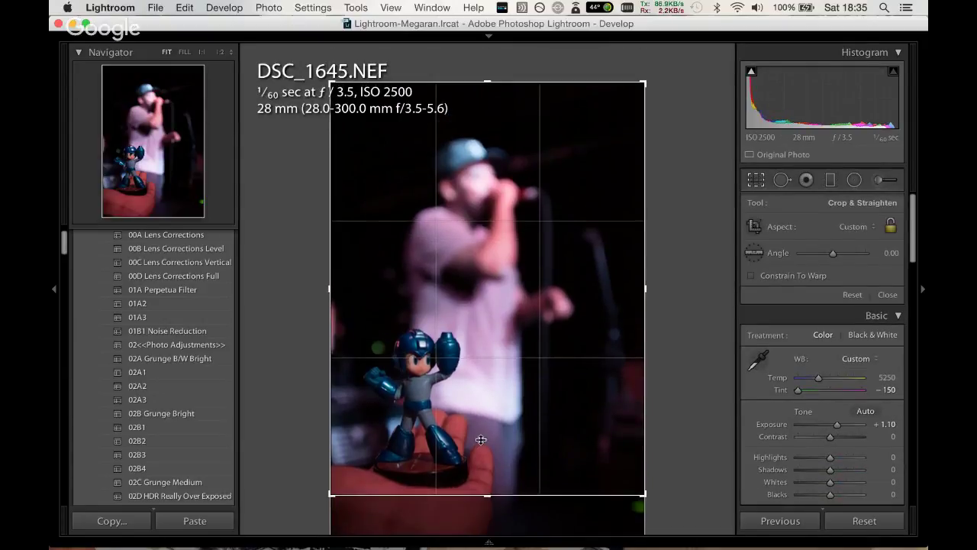
left_click_drag(490, 81, 491, 97)
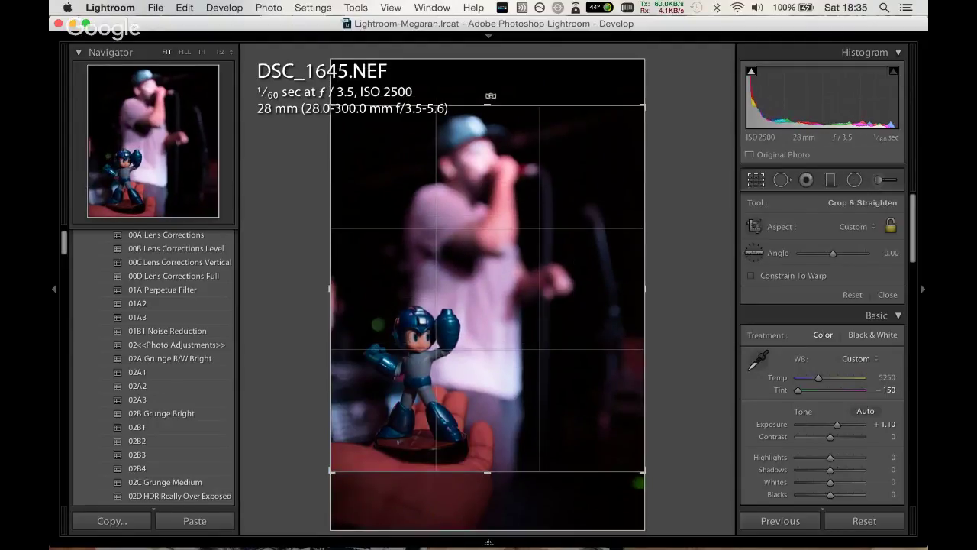
key("Return")
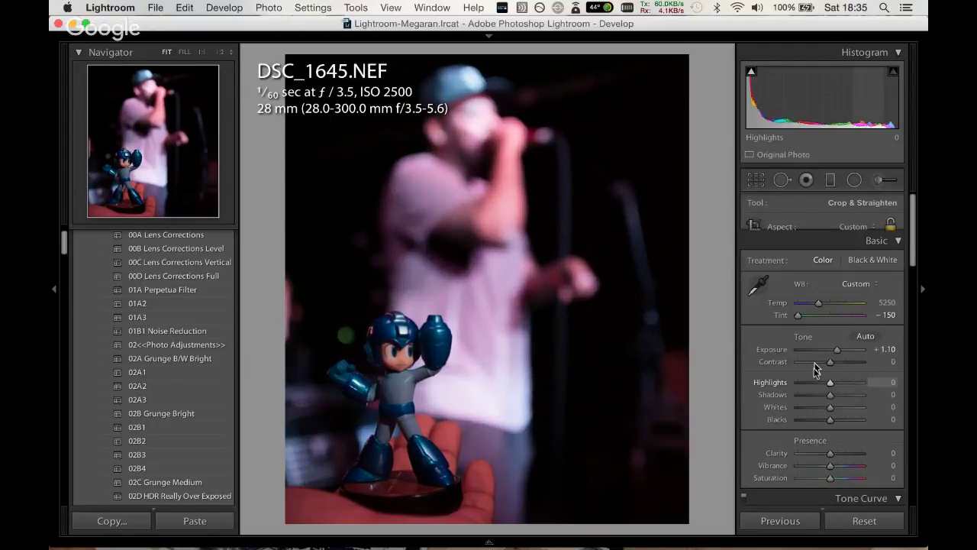
Cool the temperature, set Clarity +22, apply 01B1 Noise Reduction, and lift Highlights and Blacks to +54.
left_click_drag(818, 265, 810, 268)
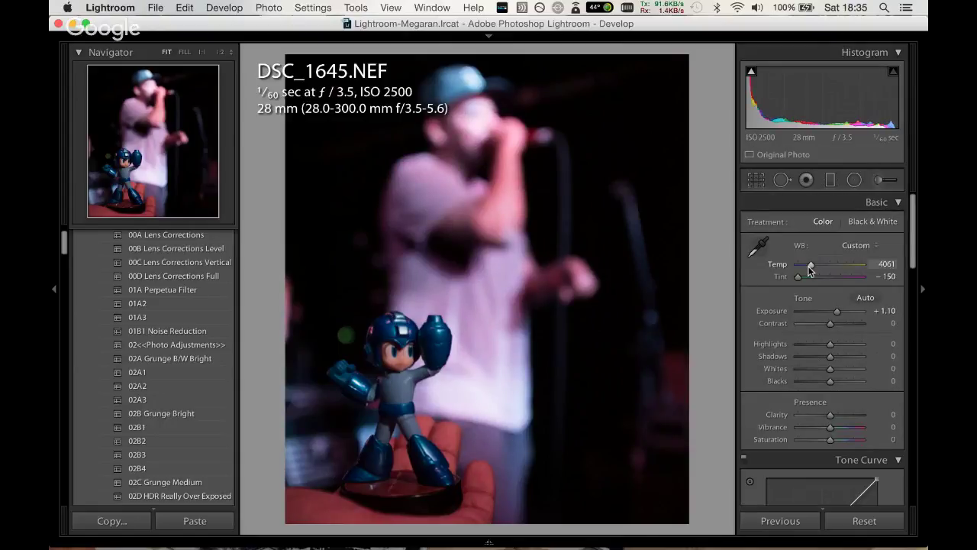
mouse_move(830, 414)
left_mouse_down()
mouse_move(846, 427)
mouse_move(839, 439)
left_mouse_up()
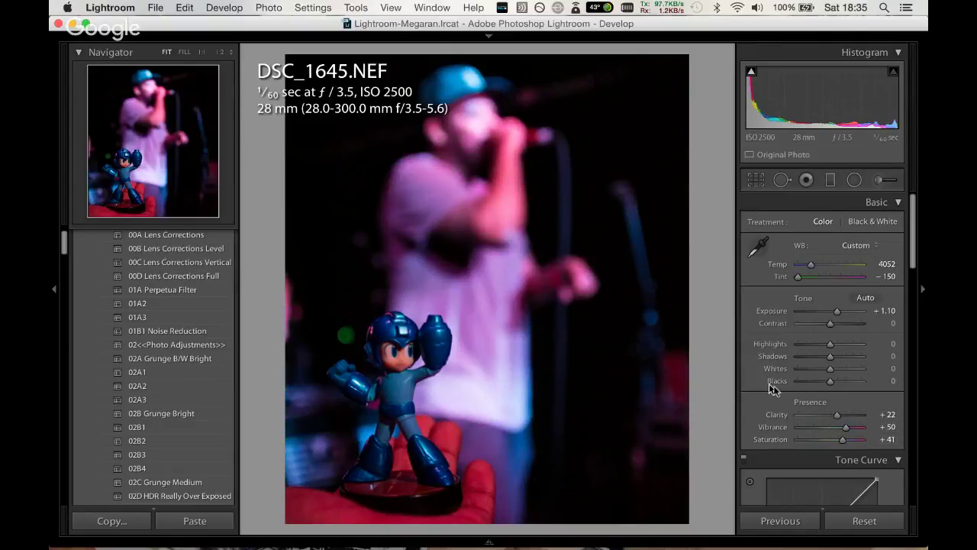
left_click(196, 330)
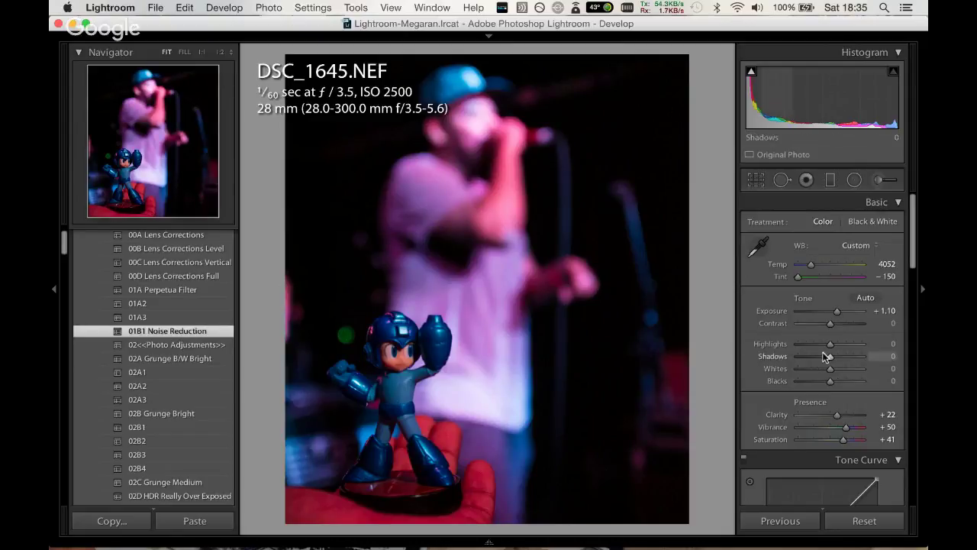
left_click_drag(831, 344, 843, 353)
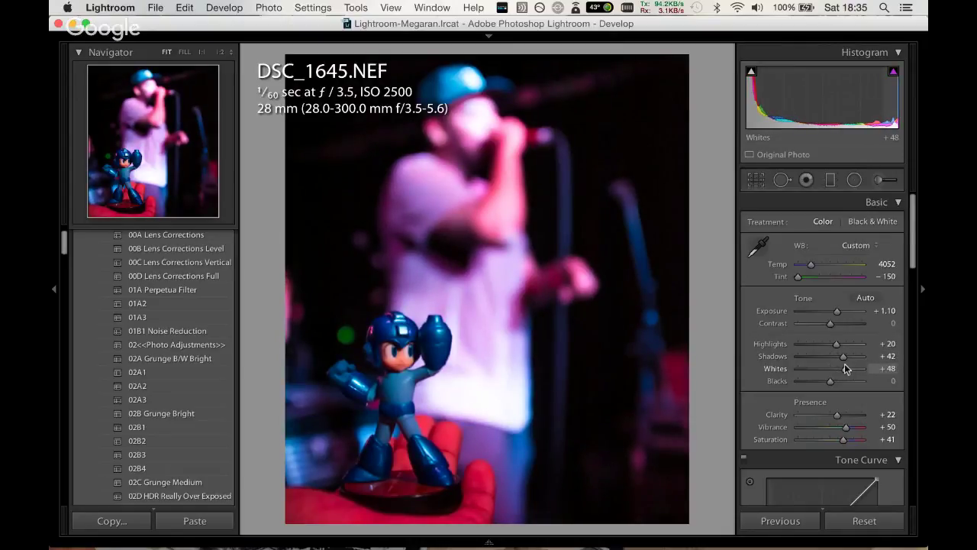
left_click_drag(830, 381, 845, 381)
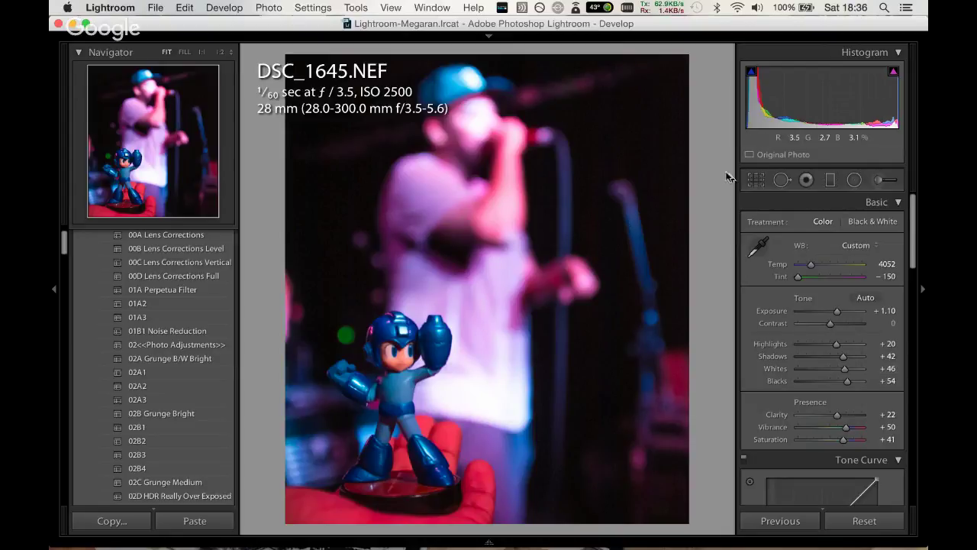
Tighten the crop on the toy figure by trimming more off the bottom.
key("r")
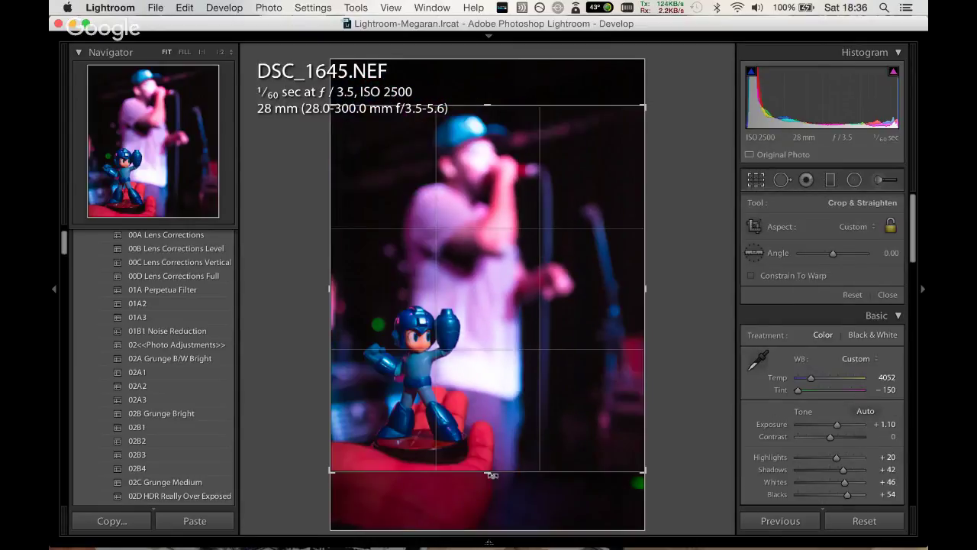
left_click_drag(493, 474, 489, 455)
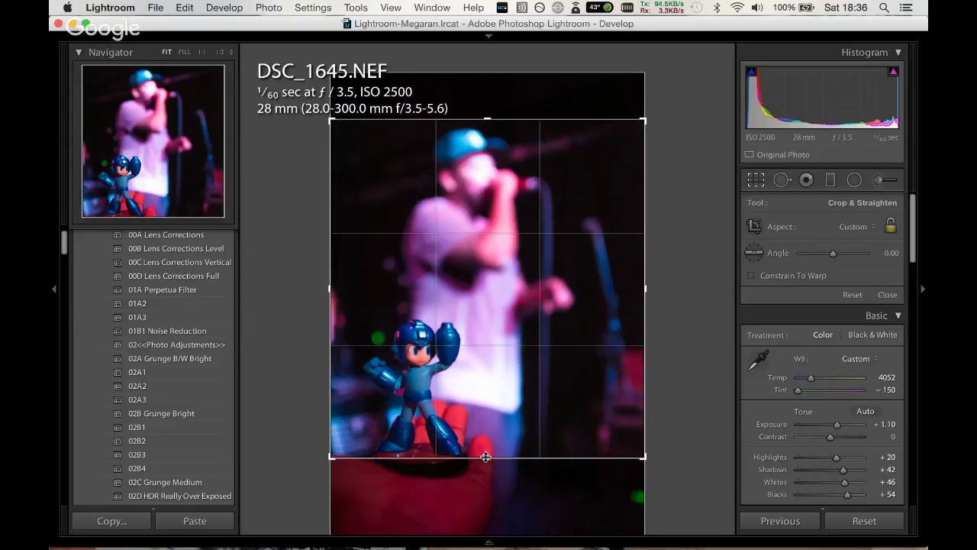
left_click_drag(489, 455, 486, 459)
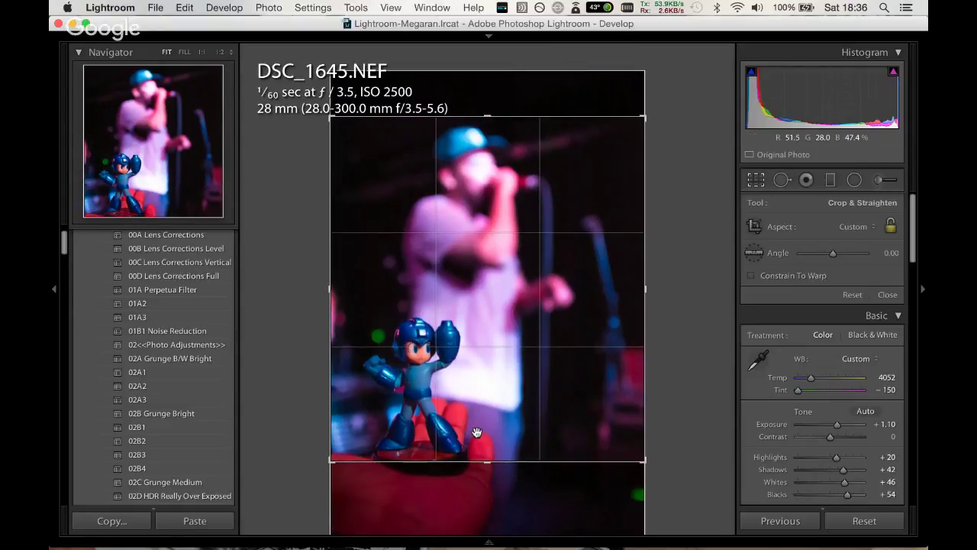
key("Return")
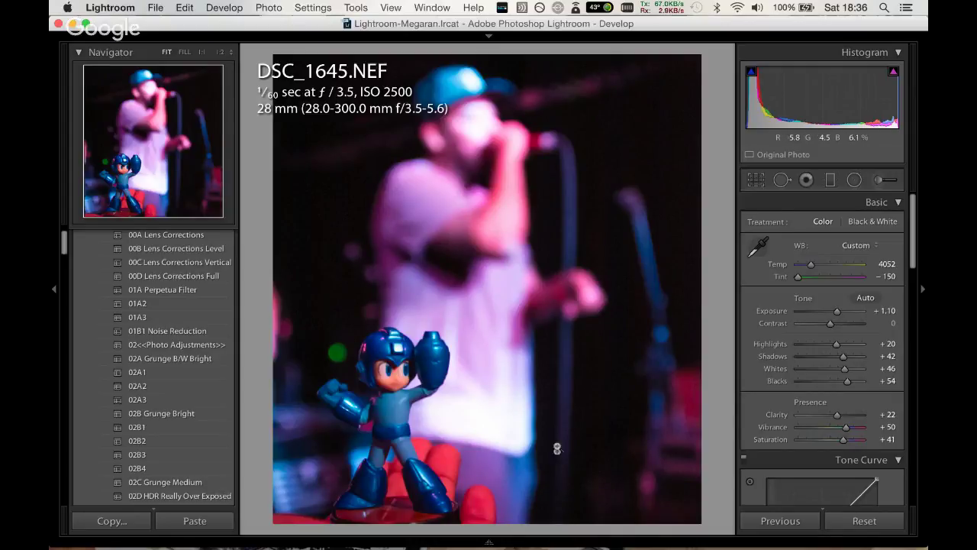
Show the filmstrip and filter it to Rejected photos only.
left_click(489, 542)
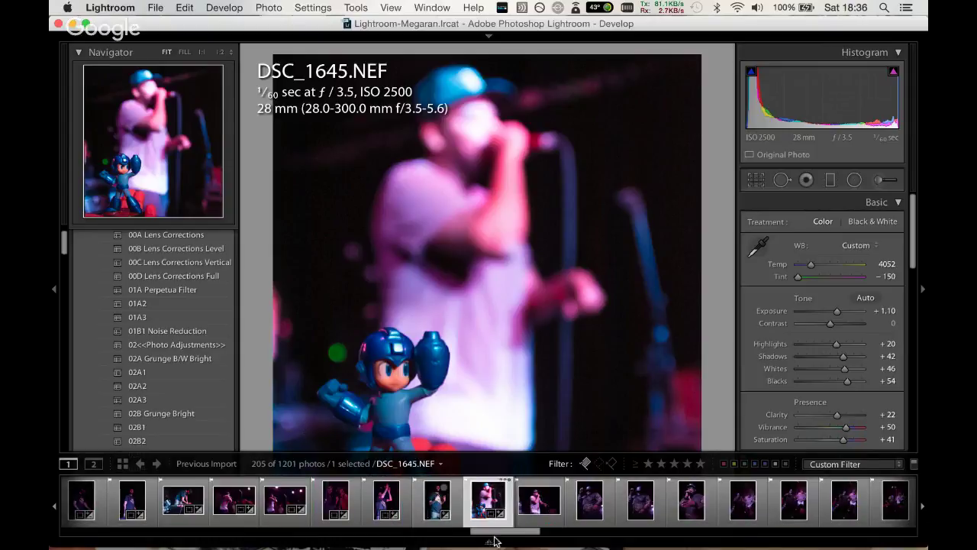
left_click_drag(492, 530, 79, 496)
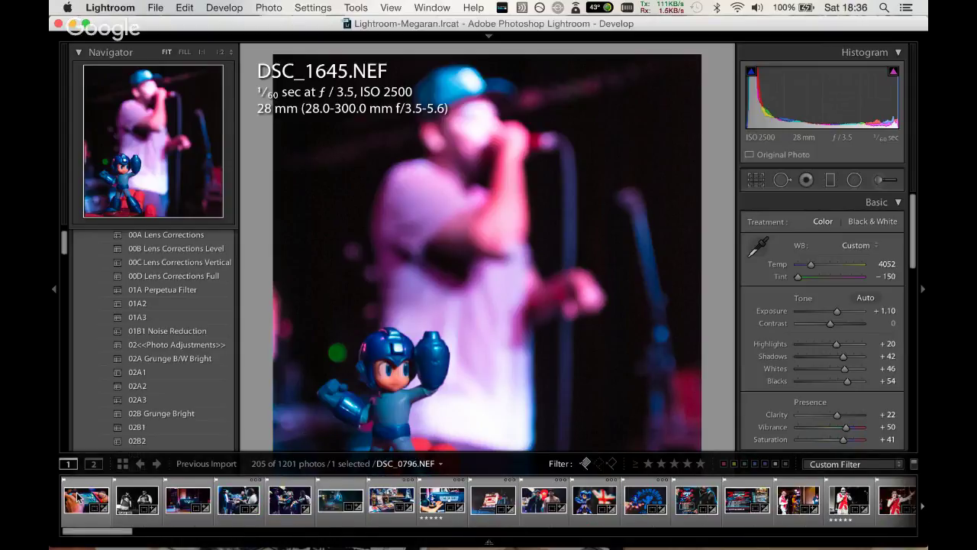
left_click(81, 497, "shift")
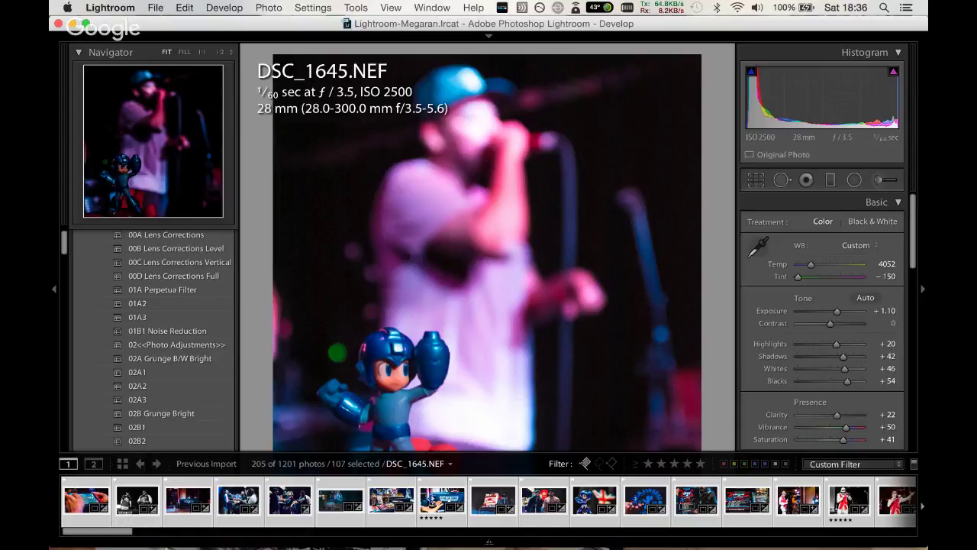
left_click_drag(131, 532, 150, 534)
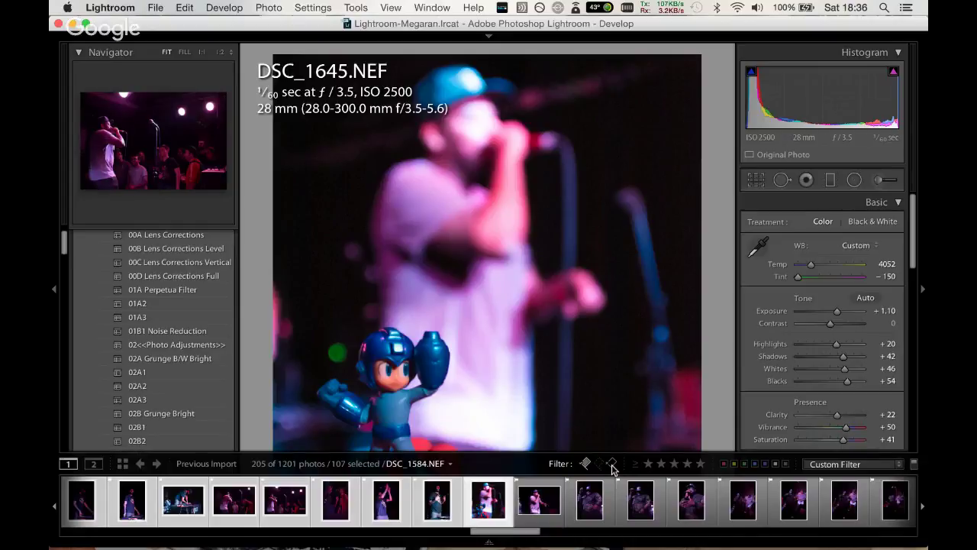
left_click(611, 463)
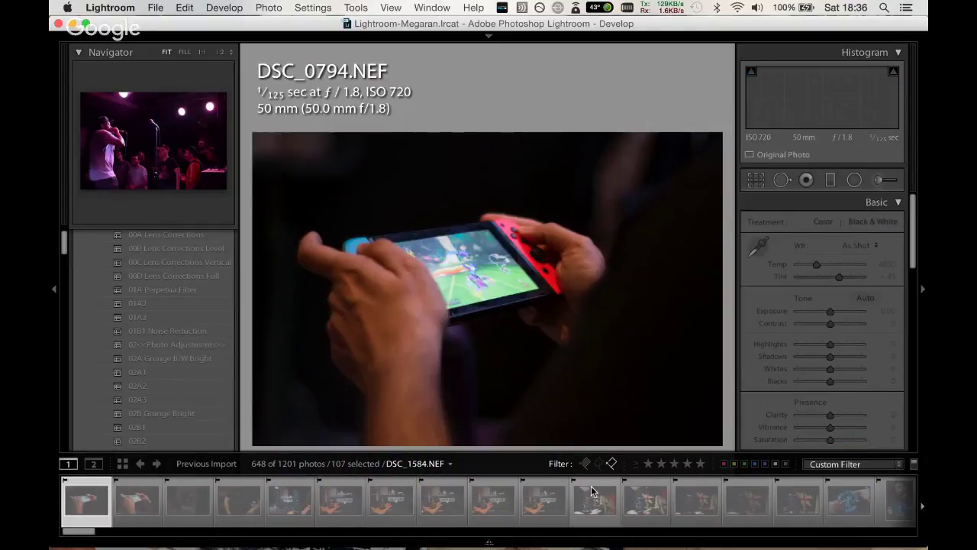
left_click(584, 464)
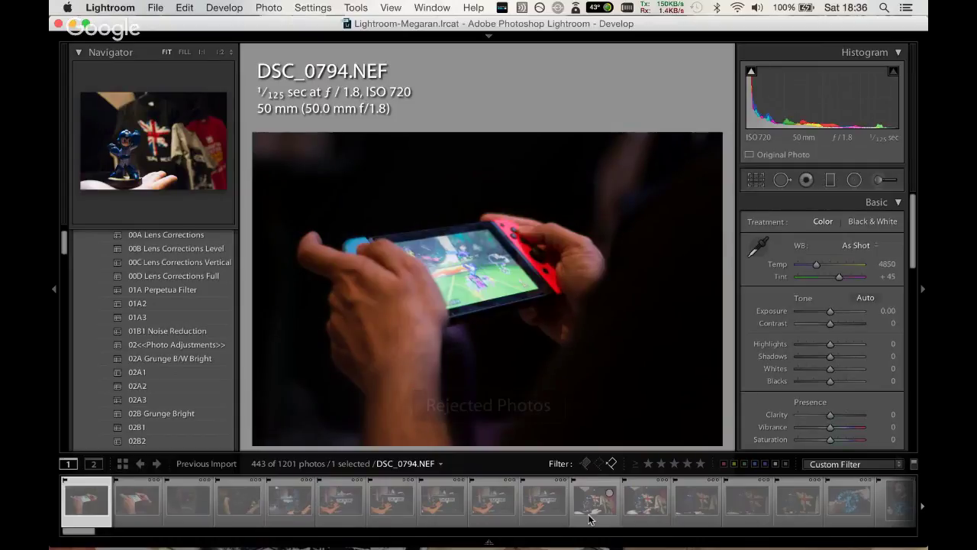
Select all 443 rejected photos and permanently delete them from disk.
key("super+a")
key("super+BackSpace")
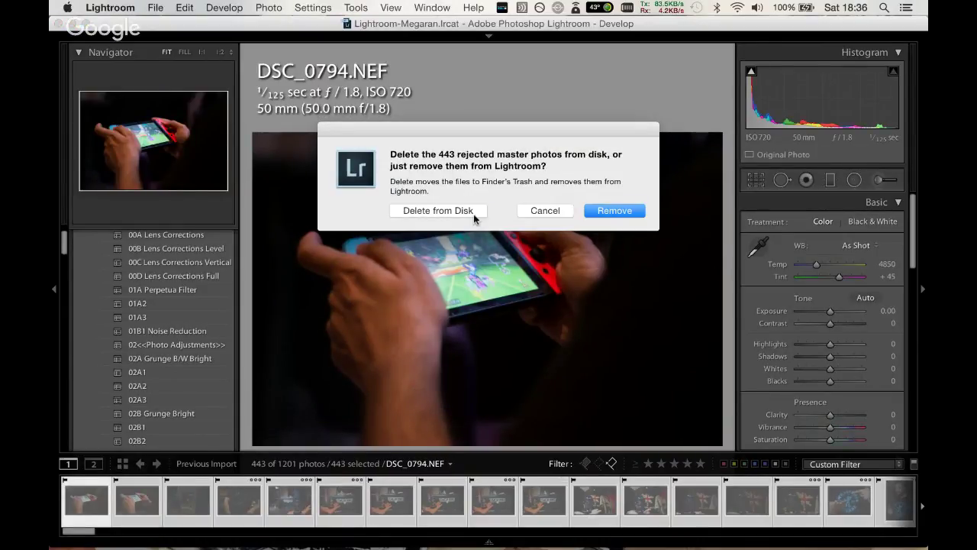
left_click(473, 210)
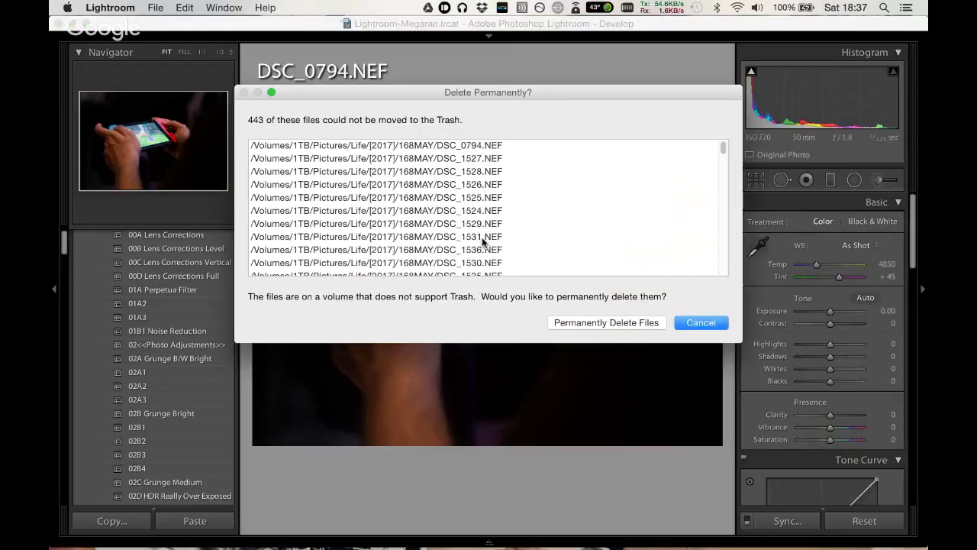
left_click(619, 323)
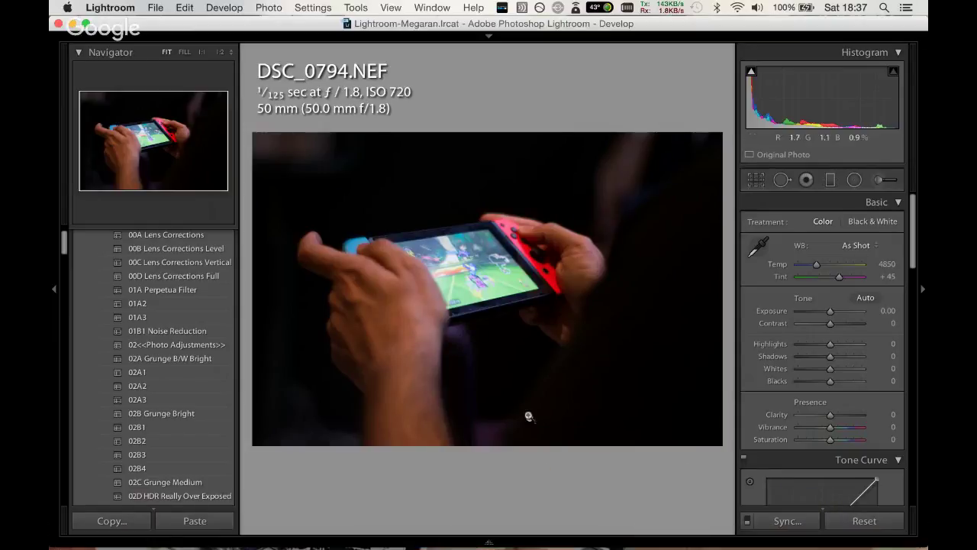
mouse_move(583, 542)
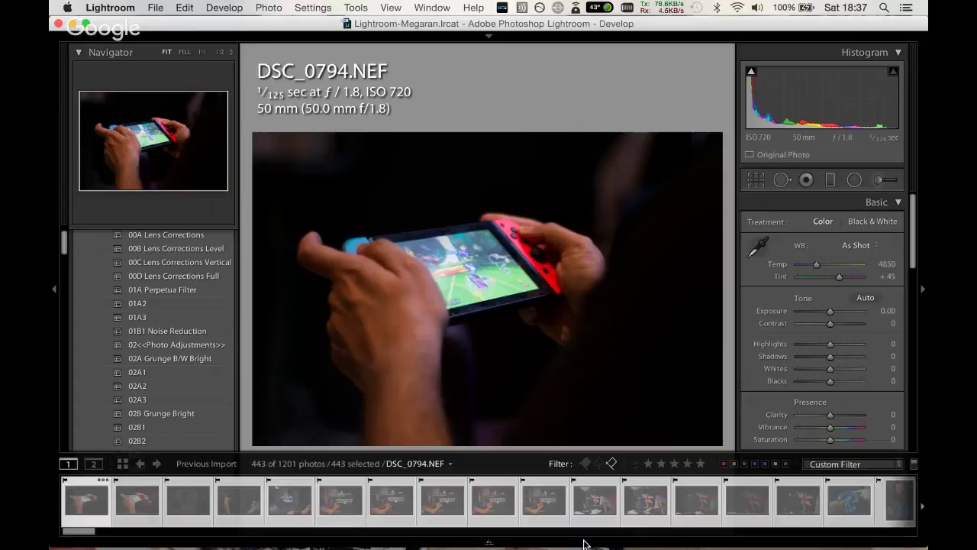
Clear the deleted rejects so 758 photos remain, showing the 205 flagged ones in the filmstrip.
key("x")
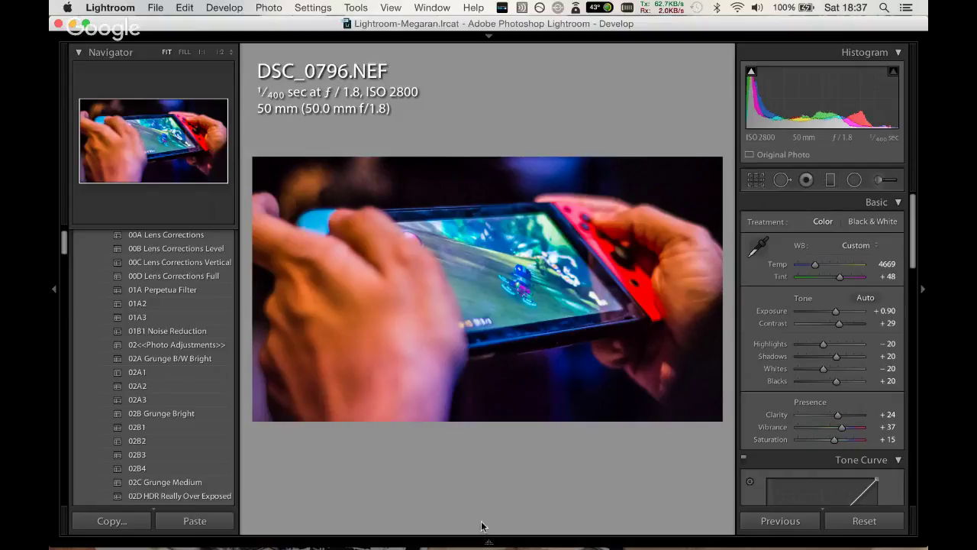
left_click(498, 540)
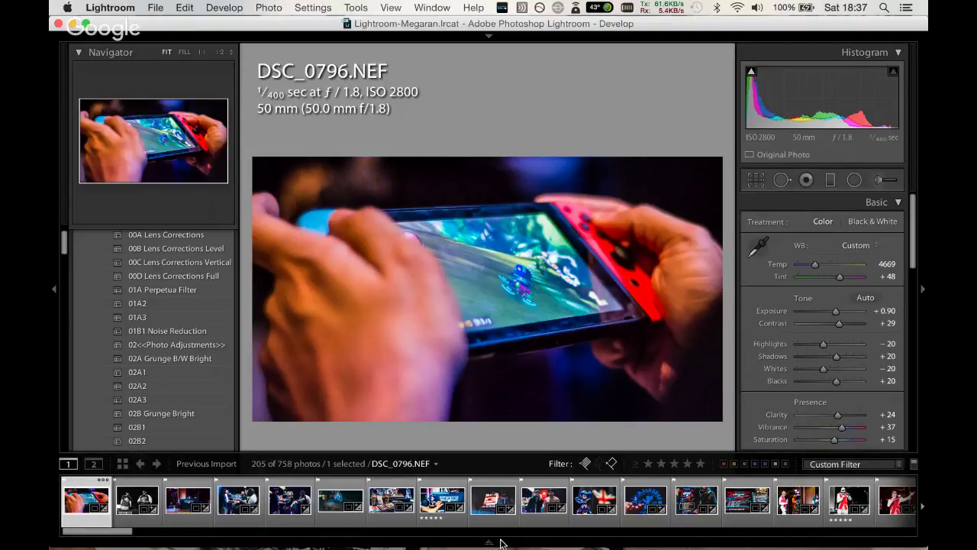
left_click_drag(129, 535, 550, 510)
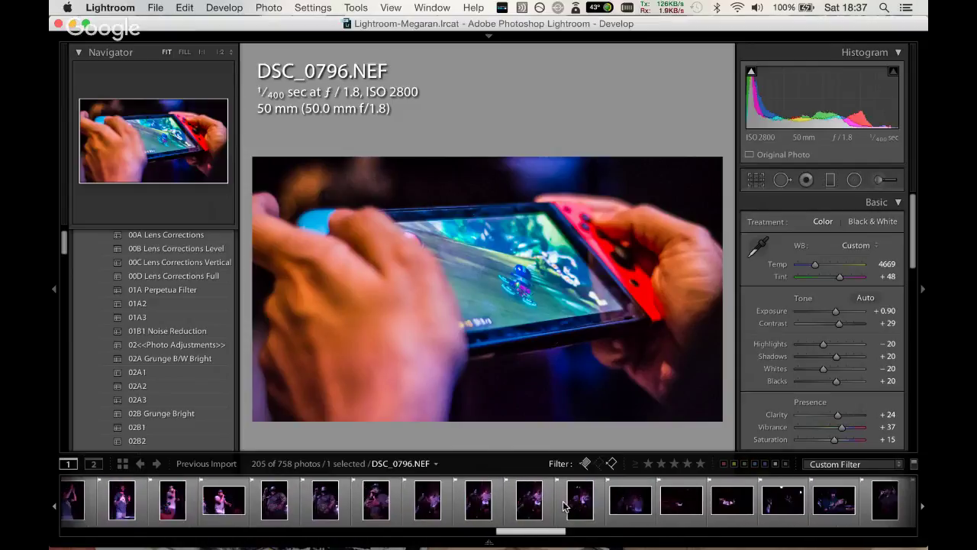
left_click_drag(550, 510, 563, 512)
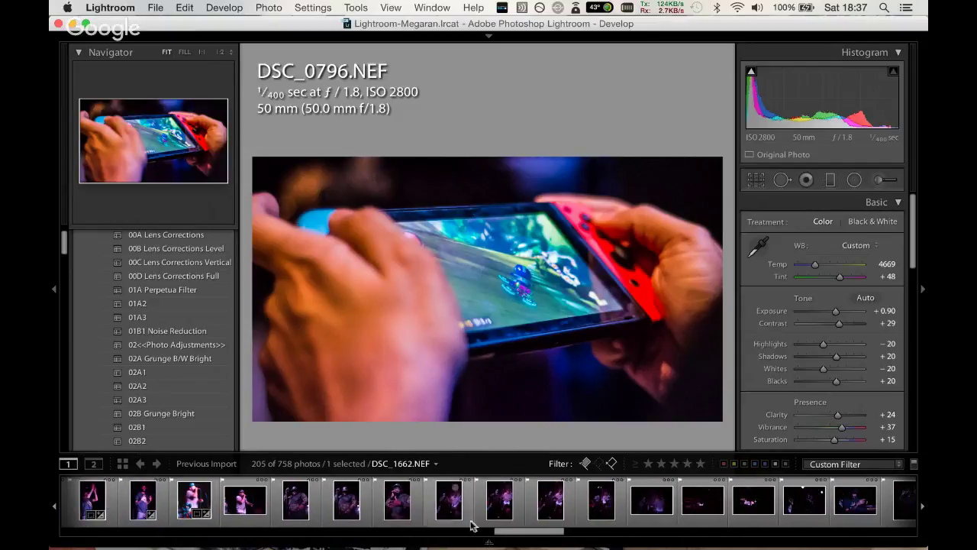
left_click(486, 531)
Split-tone DSC_1645: highlights hue 68, saturation 50; shadows hue 152, saturation 2.
left_click_drag(486, 533, 469, 528)
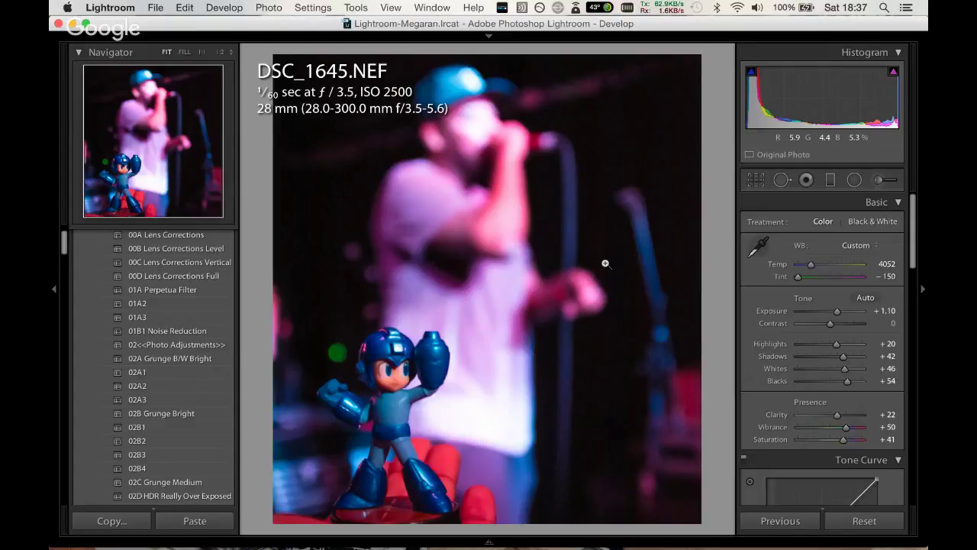
left_click_drag(913, 252, 918, 378)
left_click_drag(797, 332, 824, 344)
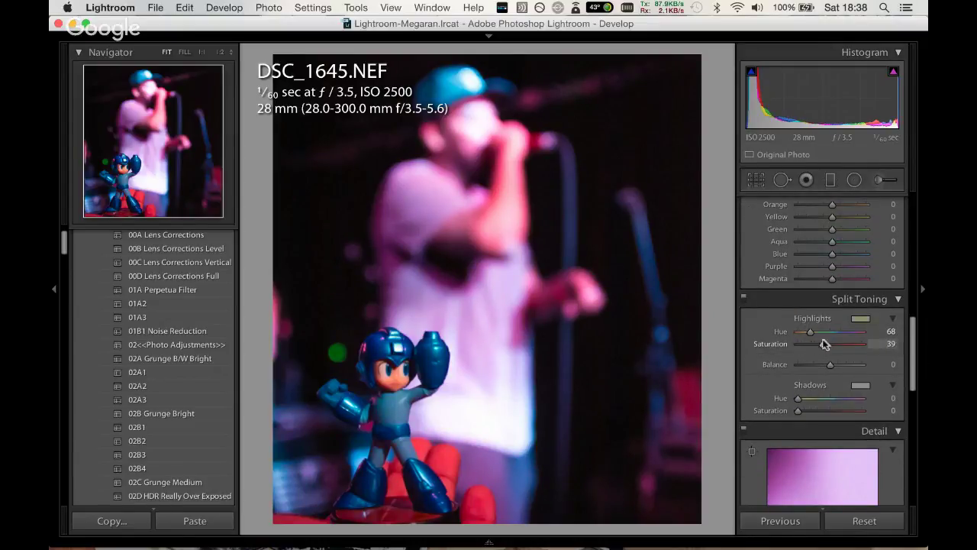
left_click_drag(824, 344, 830, 347)
mouse_move(798, 398)
left_mouse_down()
mouse_move(820, 398)
mouse_move(809, 410)
mouse_move(830, 398)
mouse_move(802, 401)
mouse_move(839, 407)
mouse_move(805, 415)
left_mouse_up()
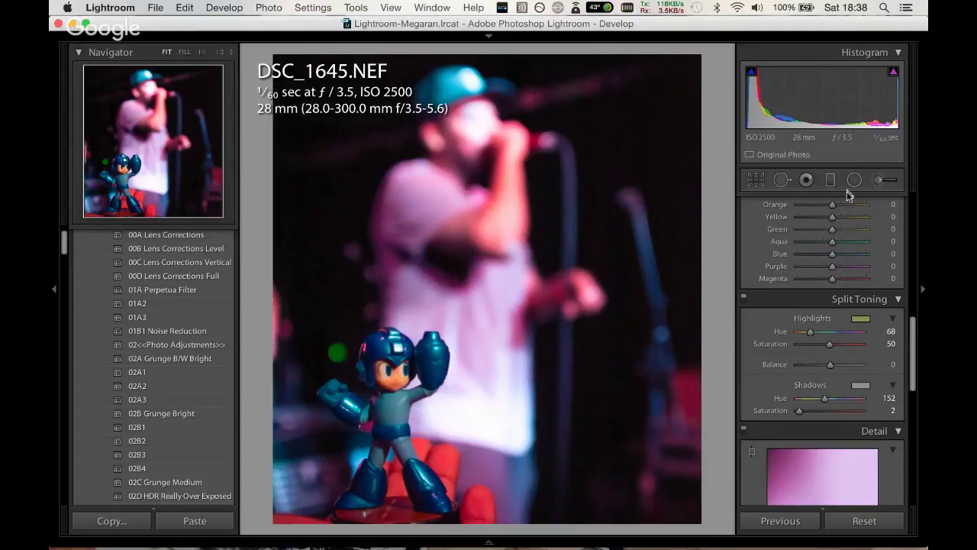
left_click(877, 180)
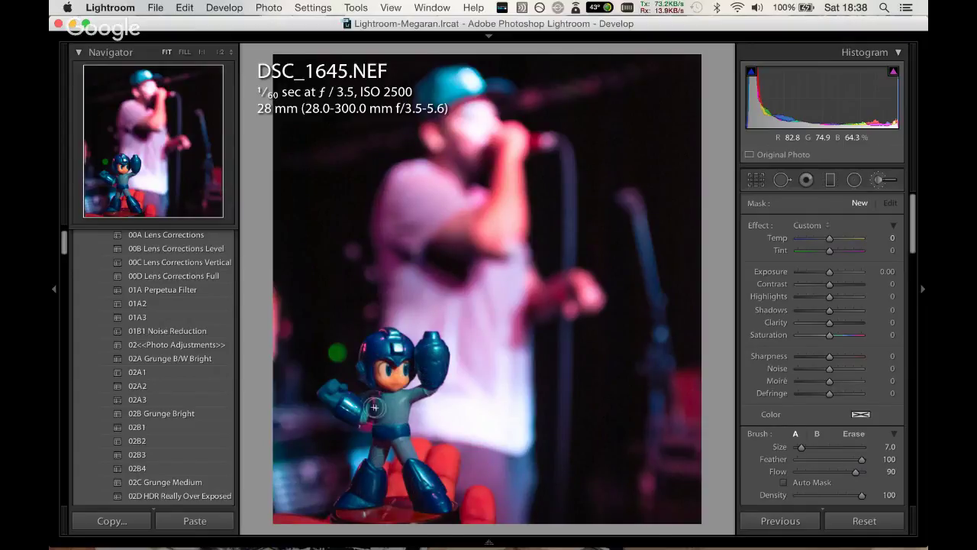
Brush the blue robot figurine with Shadows 36, Highlights 33 and Clarity 7.
left_click(351, 404)
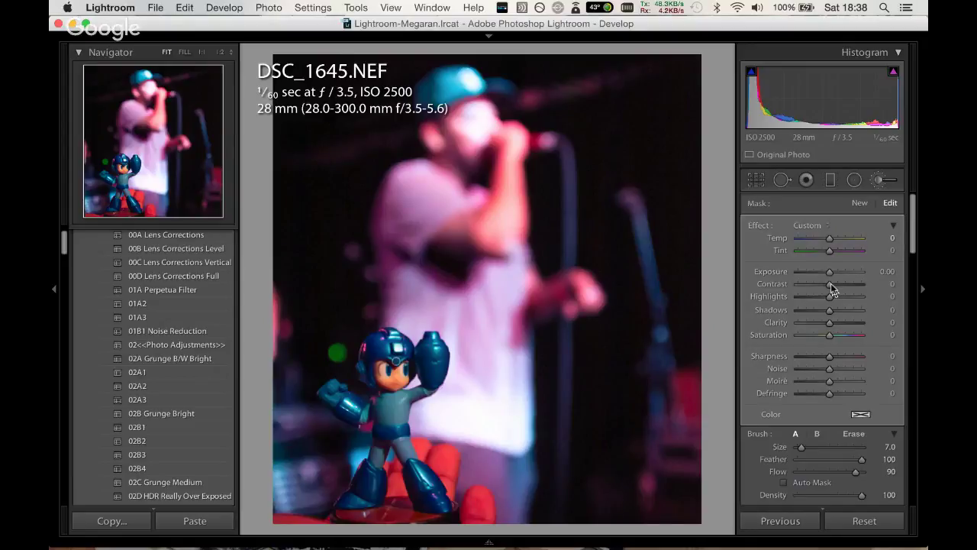
mouse_move(830, 322)
left_mouse_down()
mouse_move(847, 325)
mouse_move(837, 308)
mouse_move(832, 322)
mouse_move(842, 294)
left_mouse_up()
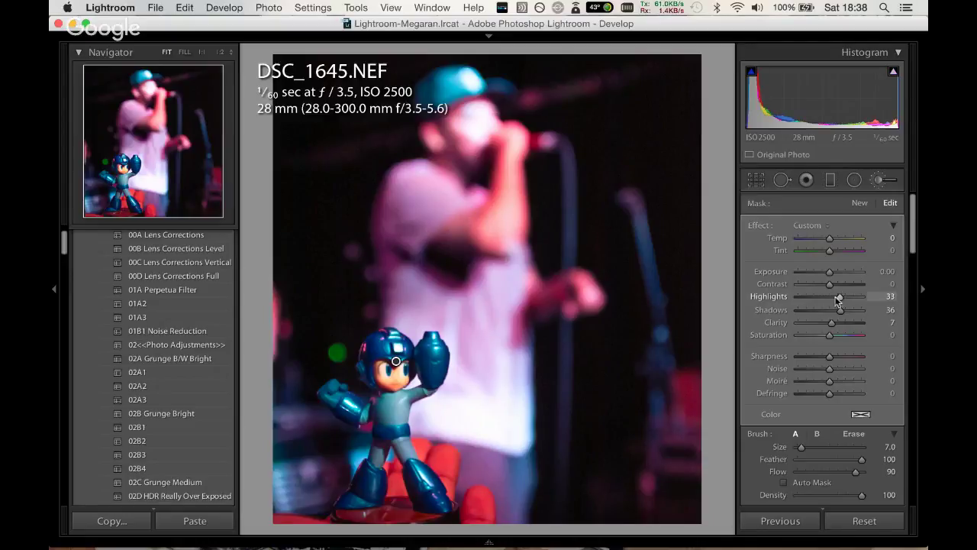
left_click(882, 182)
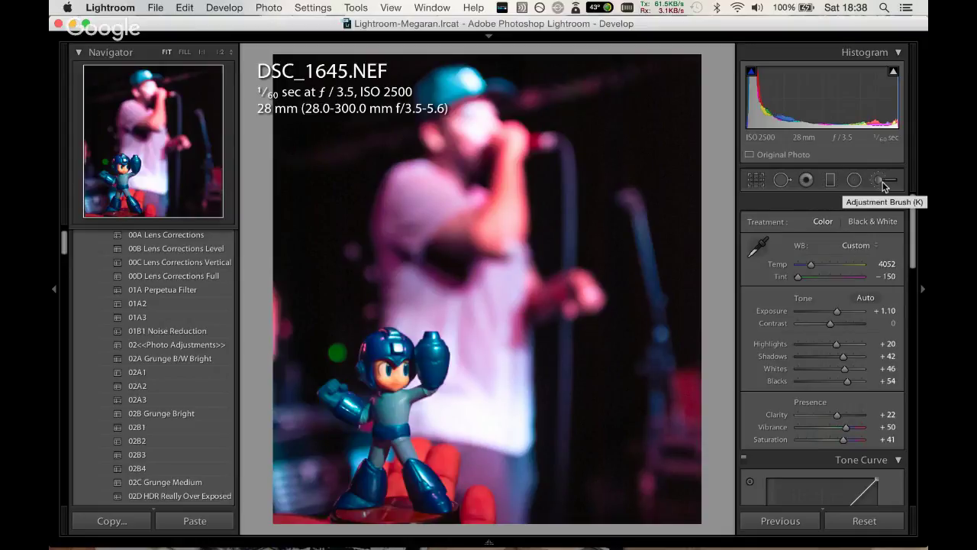
Step back through the concert photos, past DSC_1553 and DSC_1510, to DSC_1500.
left_click(500, 385)
key("Left")
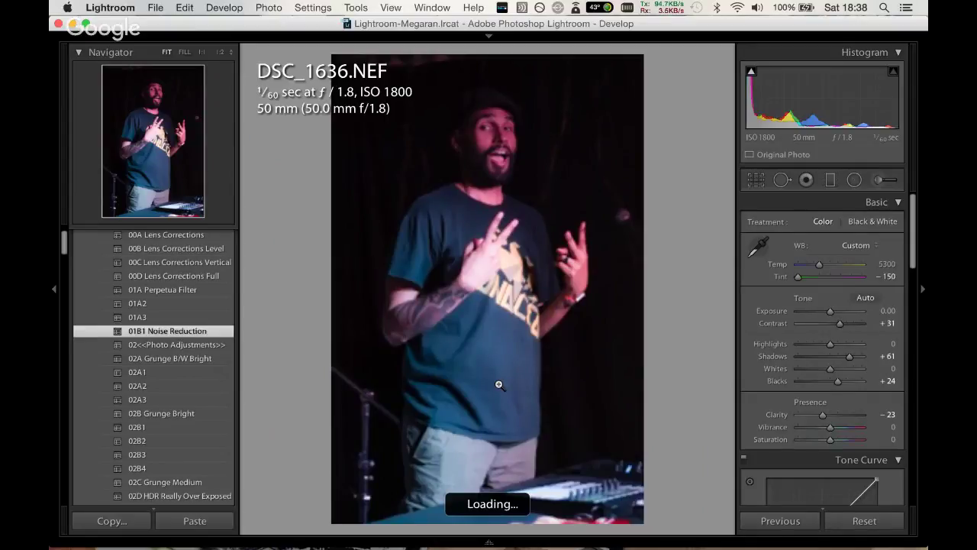
key("Left")
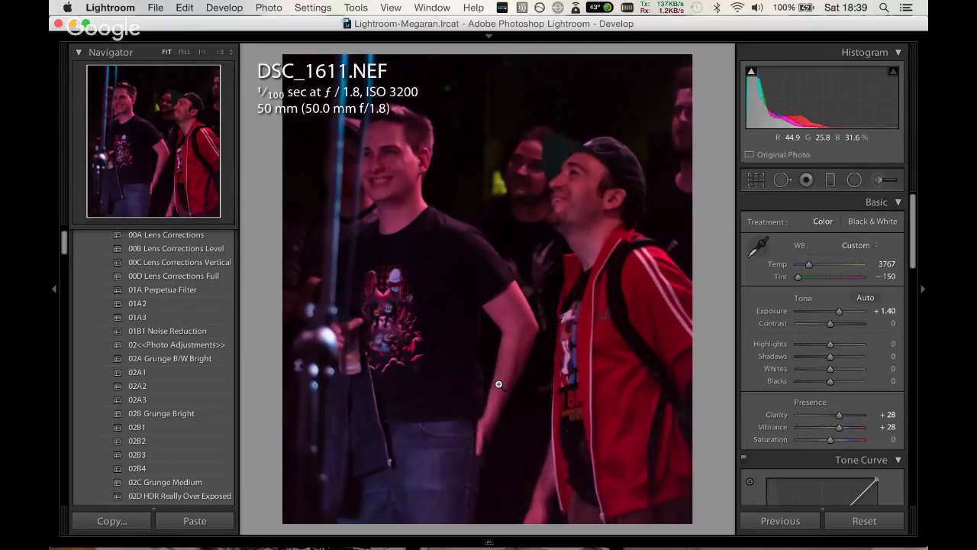
key("Left")
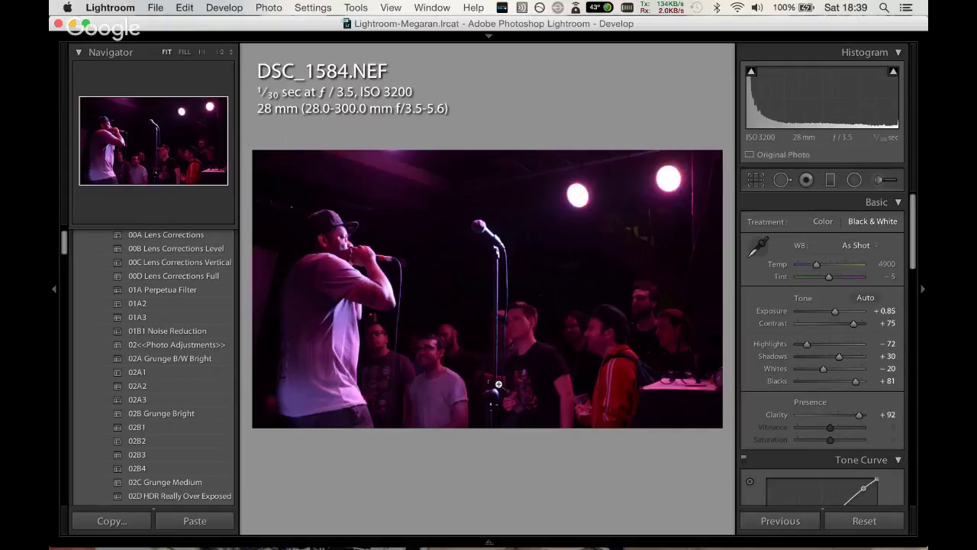
key("Left")
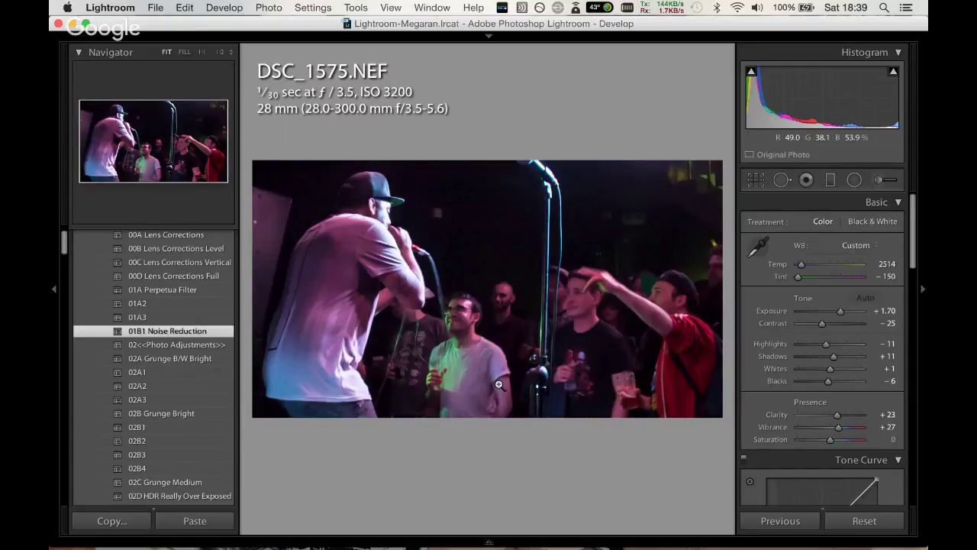
key("Left")
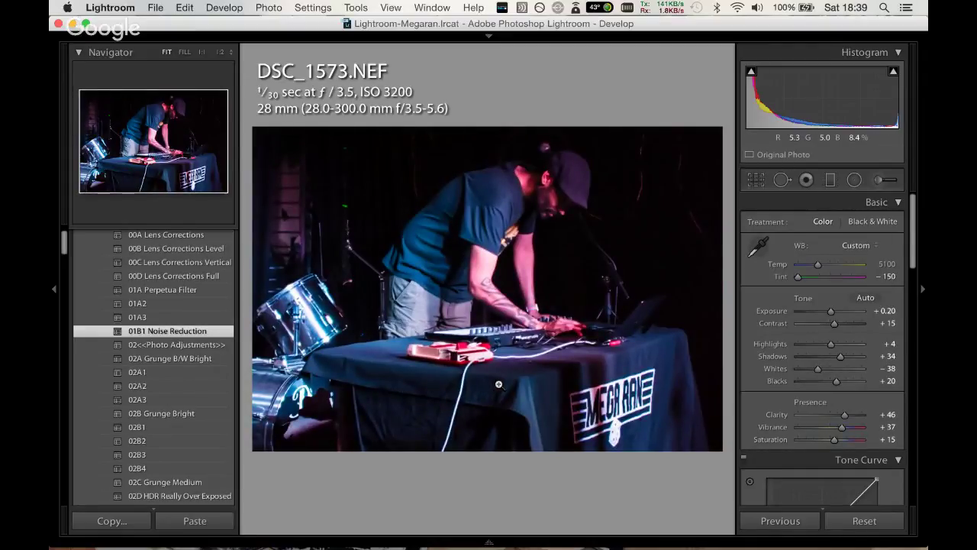
key("Left")
key("Left")
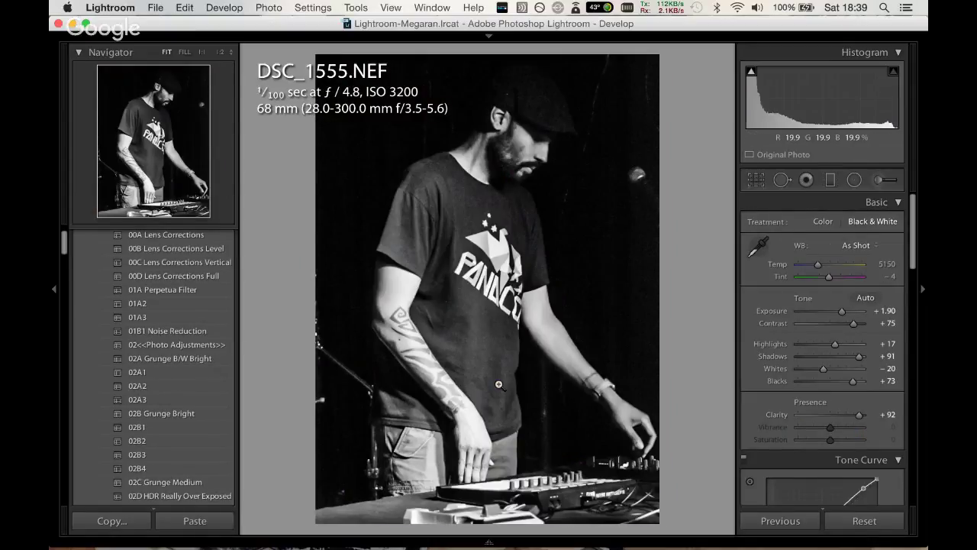
key("Left")
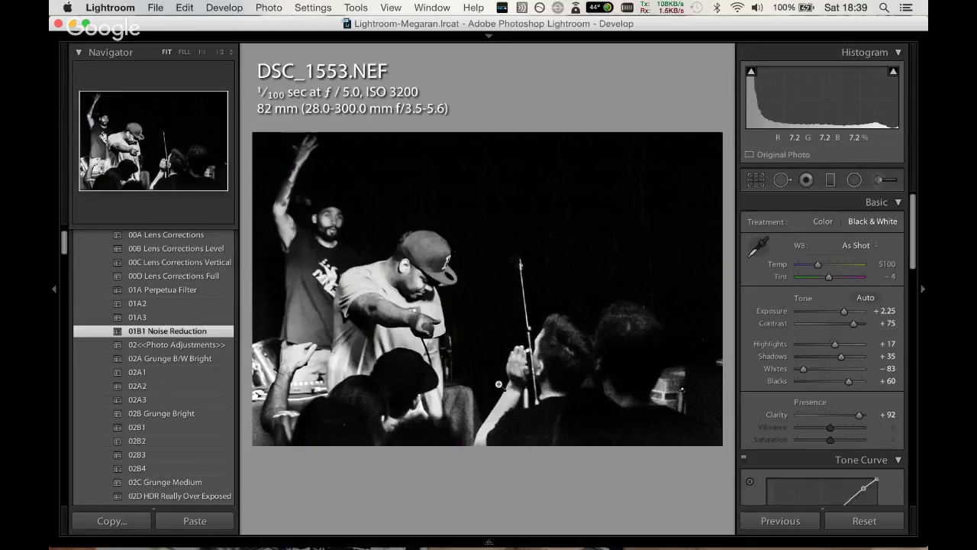
key("Left")
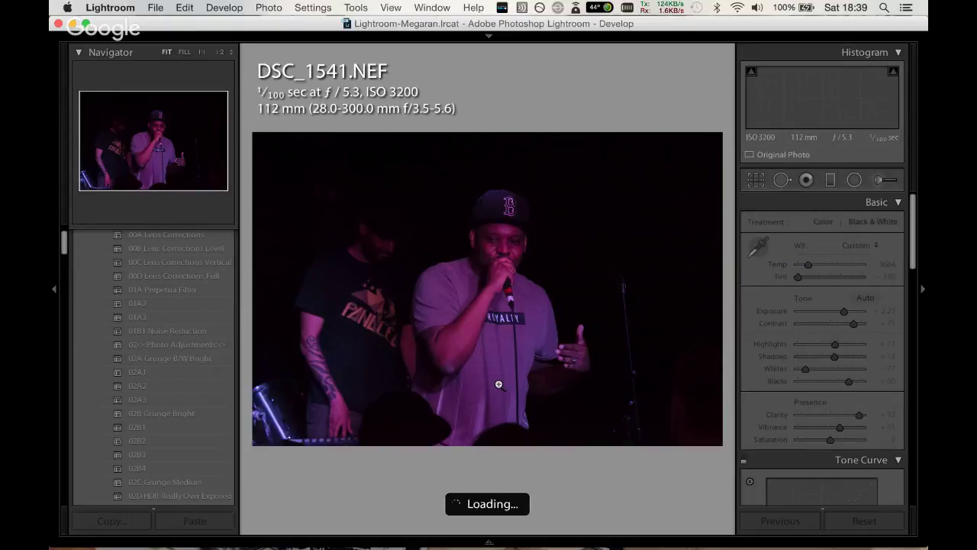
key("Left")
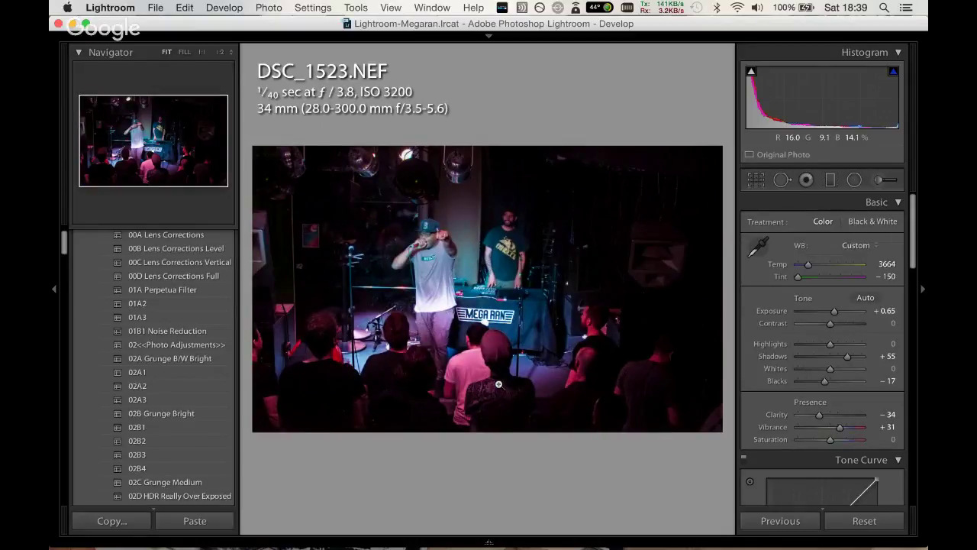
key("Left")
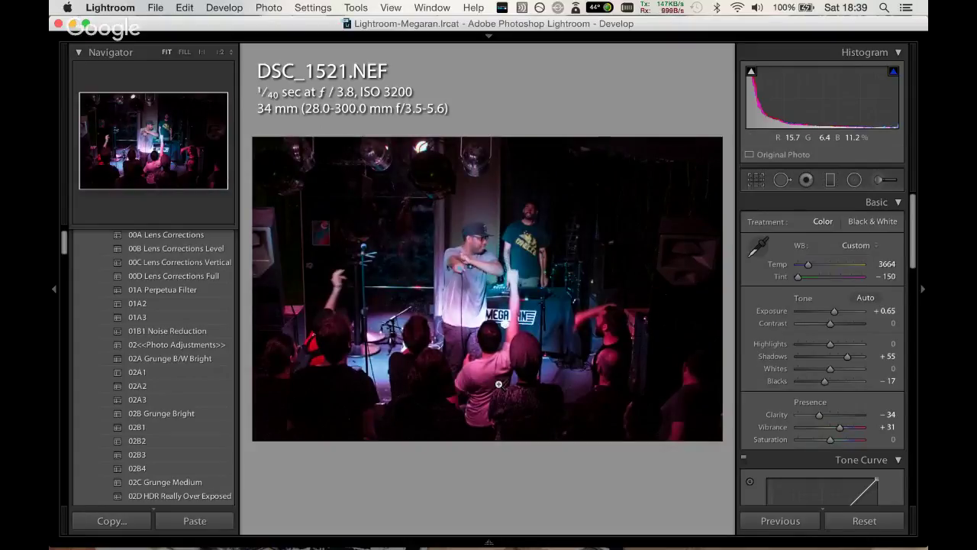
key("Left")
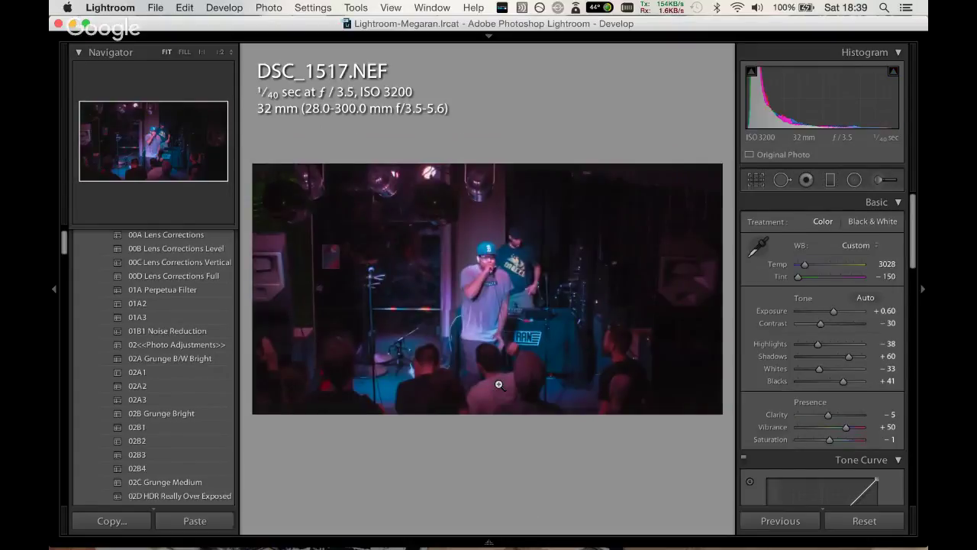
key("Left")
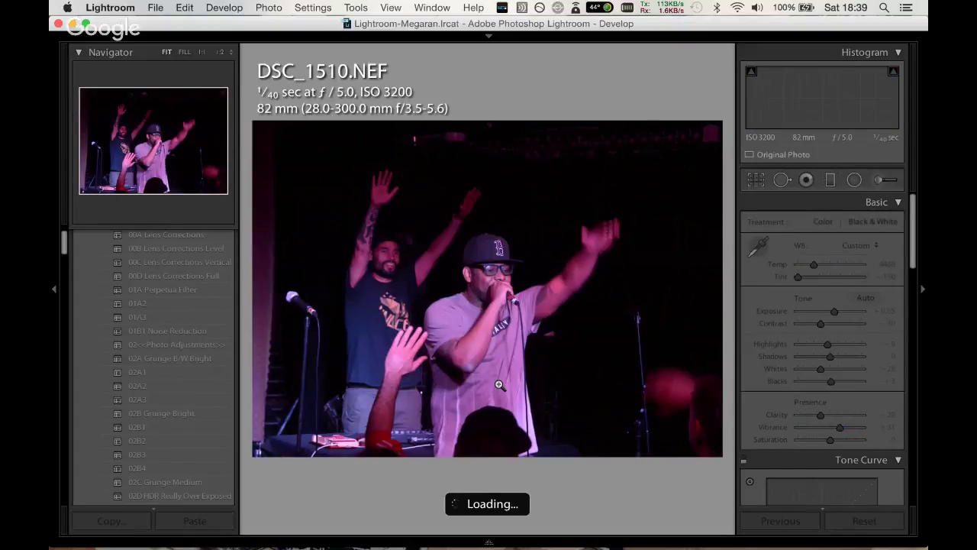
key("Left")
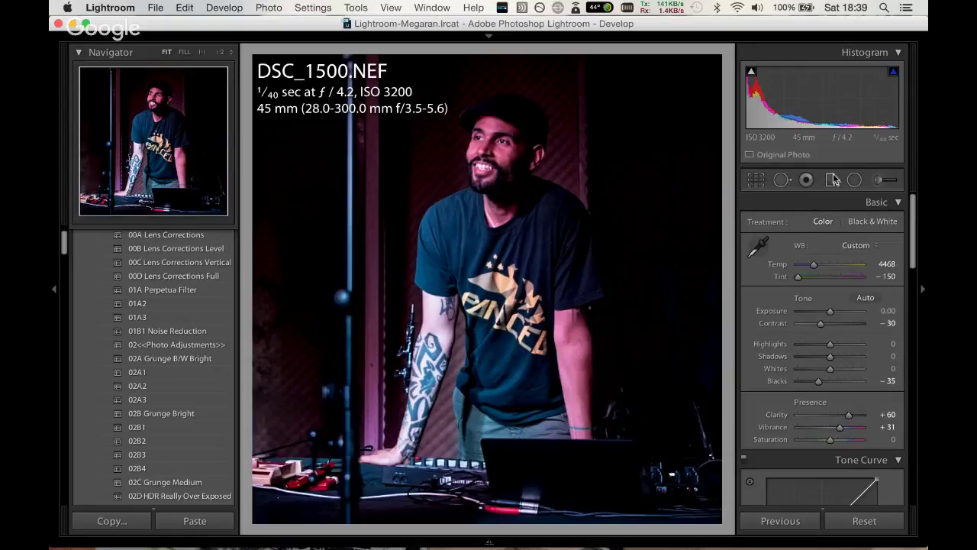
Add a graduated filter across the man's chest on DSC_1500 with Clarity -71.
key("m")
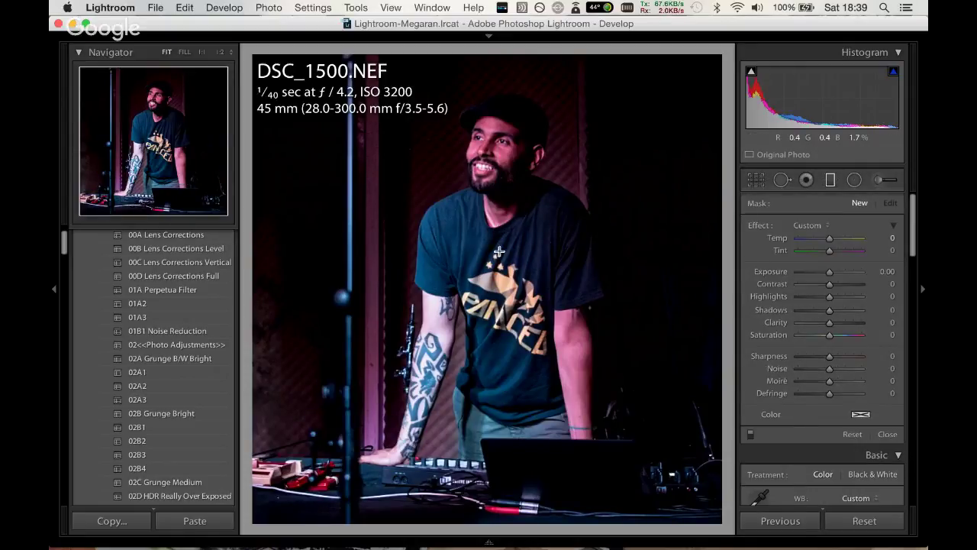
left_click_drag(499, 260, 497, 229)
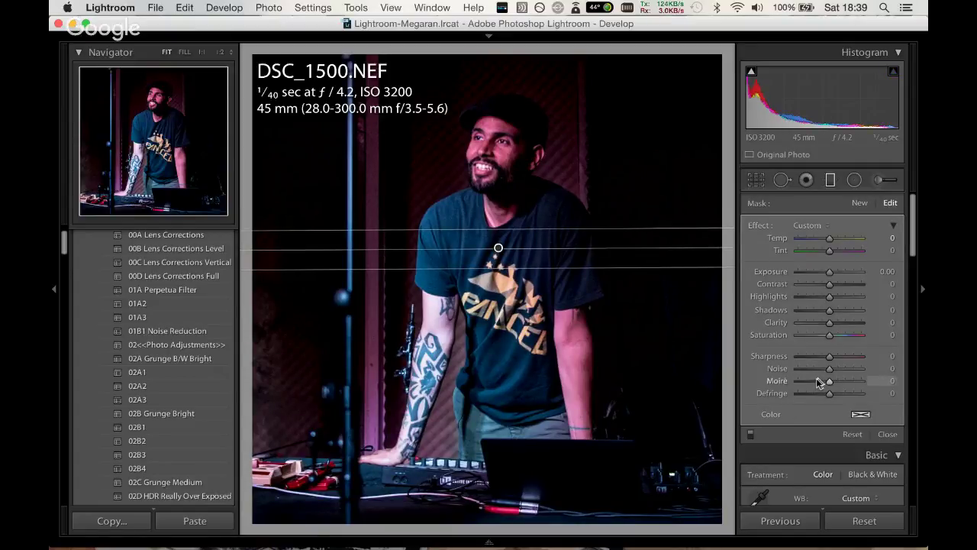
left_click_drag(814, 324, 804, 325)
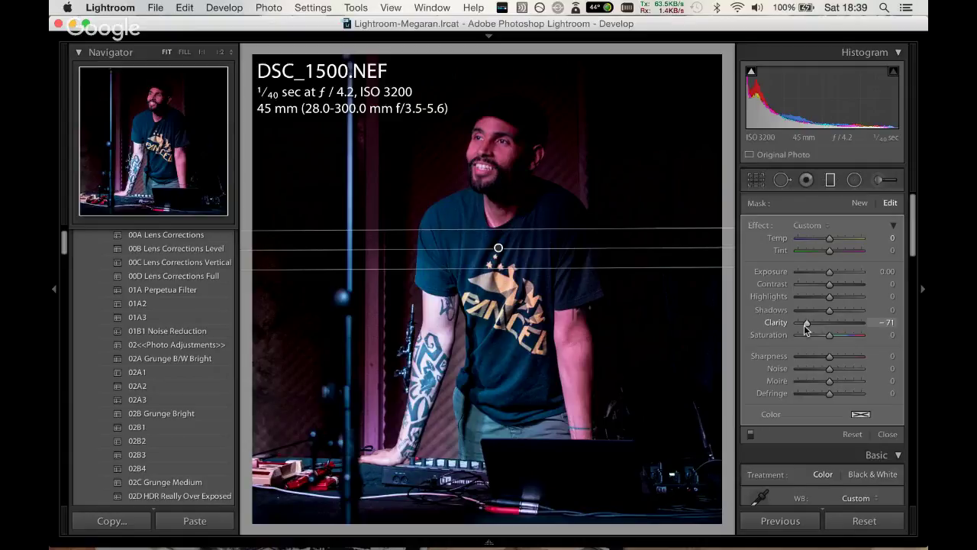
left_click(830, 179)
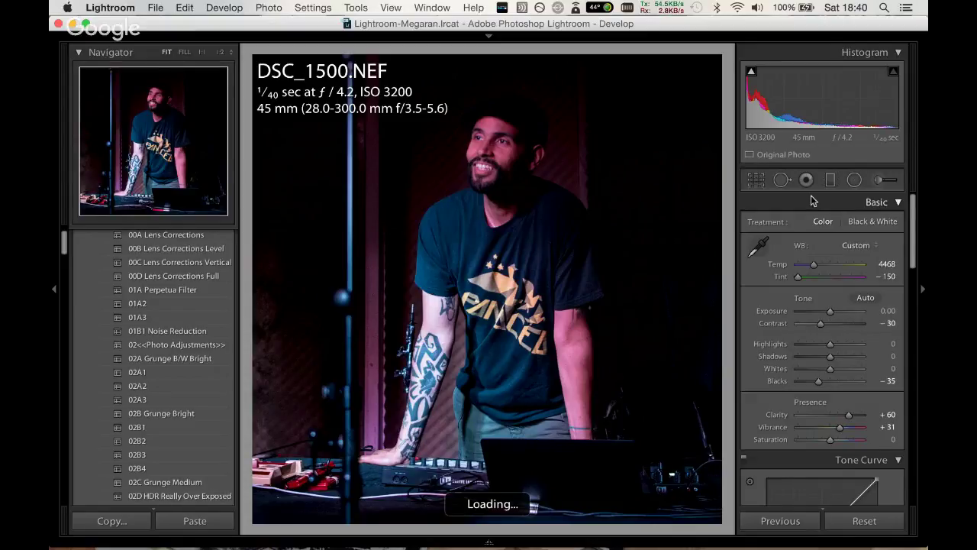
Browse back through DSC_1497, DSC_1476 and DSC_1465, then return to DSC_1470.
key("Left")
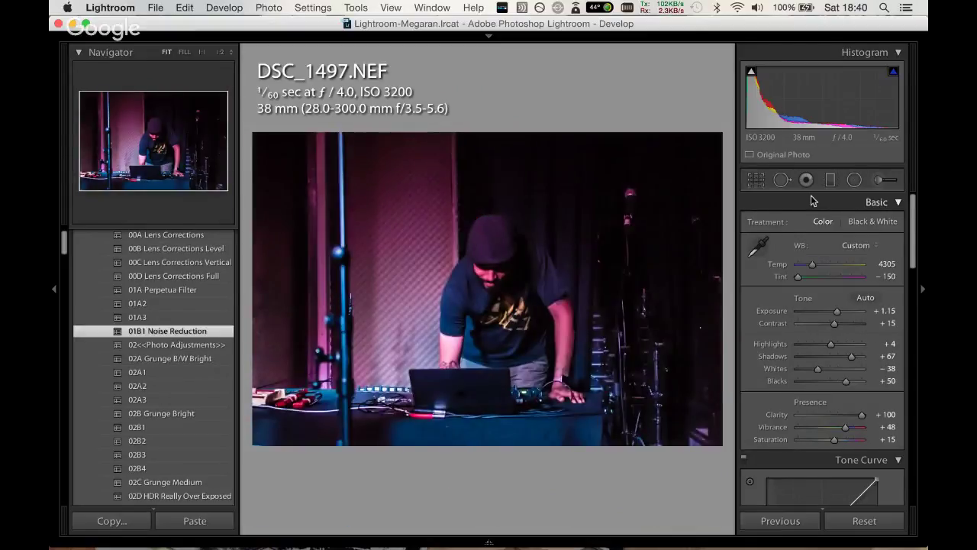
key("Left")
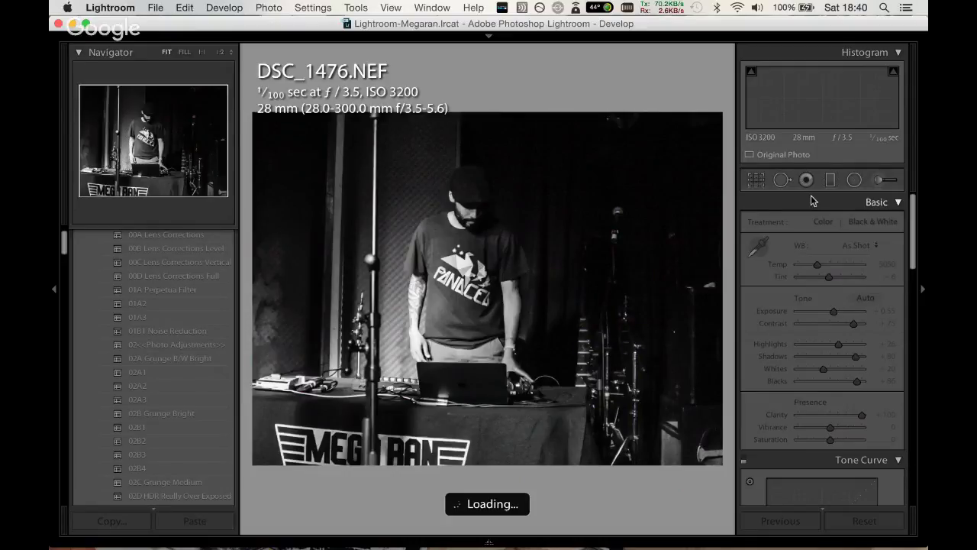
key("Left")
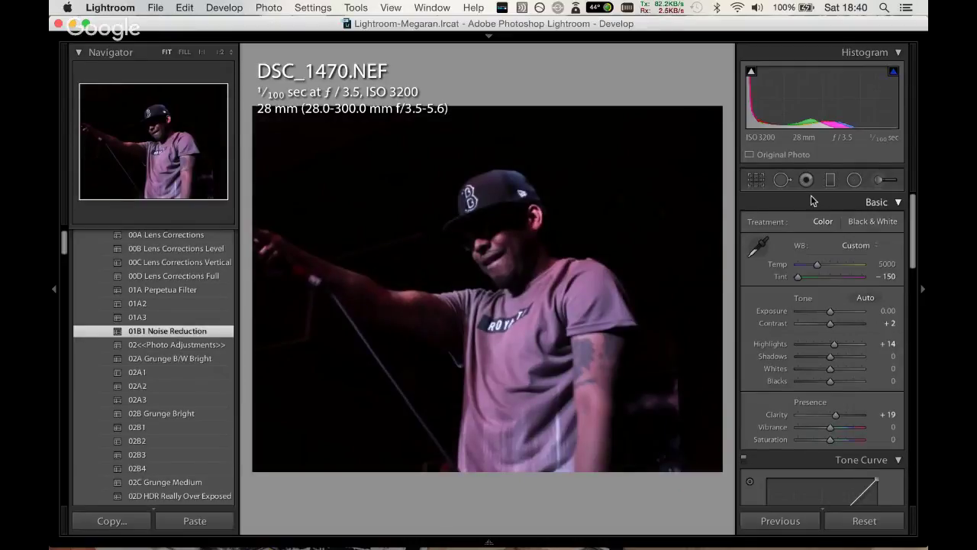
key("Left")
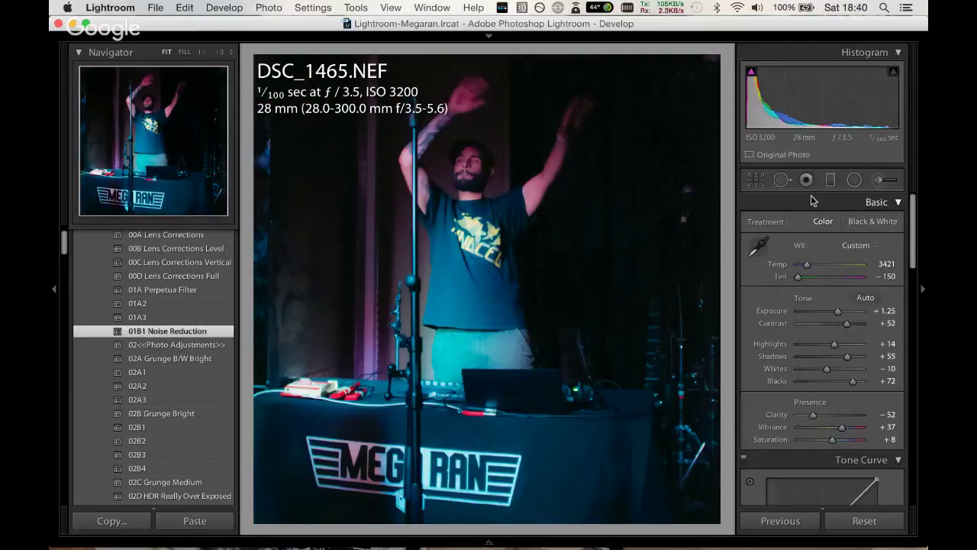
key("Right")
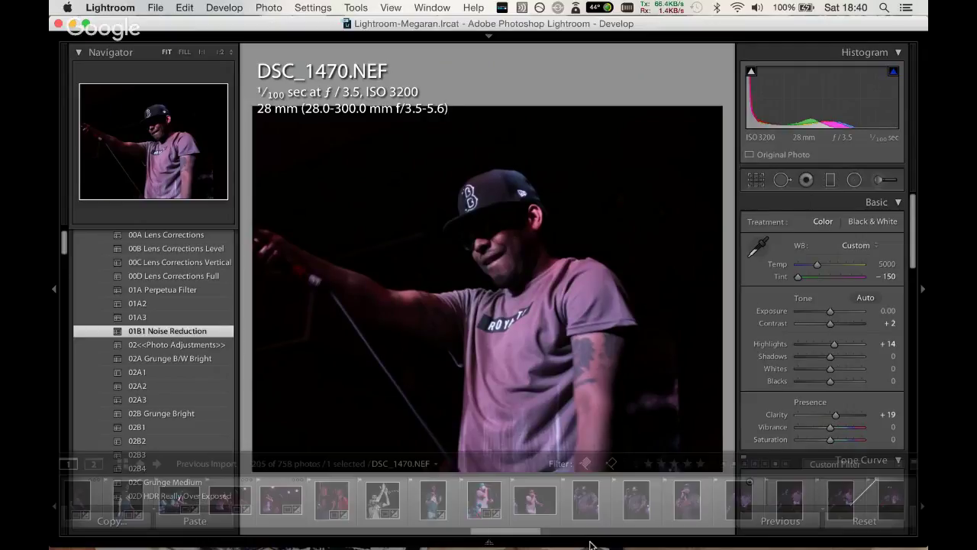
Open DSC_1646 from the filmstrip of thumbnails.
scroll(463, 524, "up", 5)
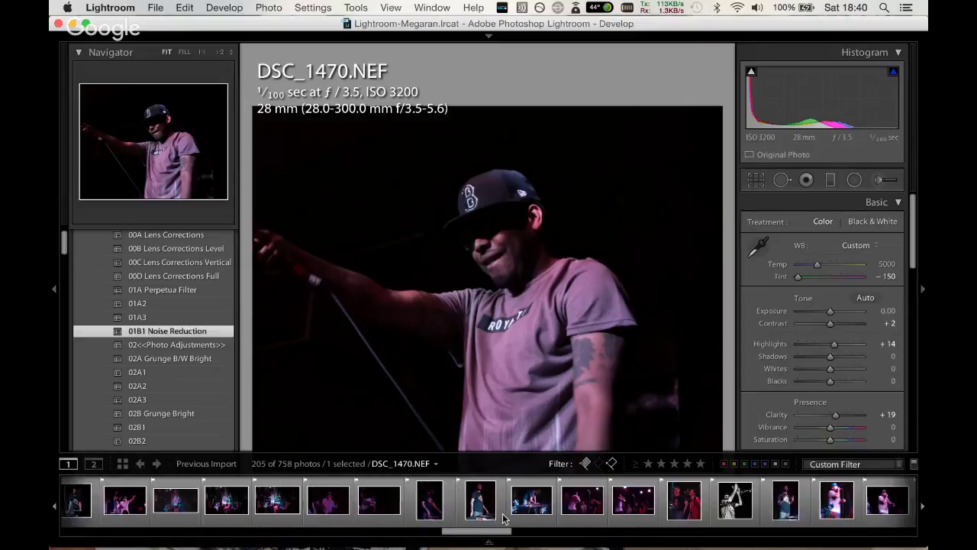
scroll(503, 519, "down", 2)
scroll(508, 519, "down", 2)
scroll(516, 519, "down", 2)
scroll(527, 520, "down", 2)
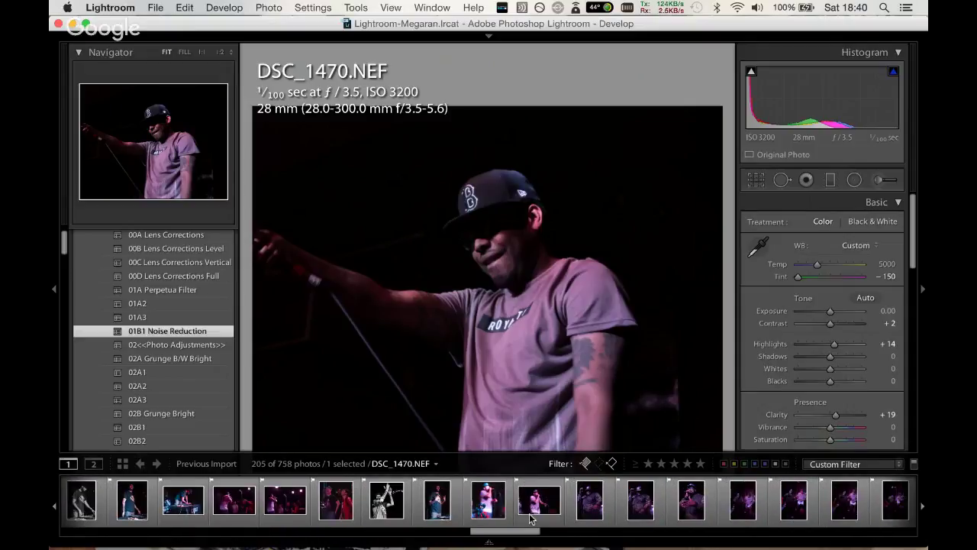
left_click(529, 506)
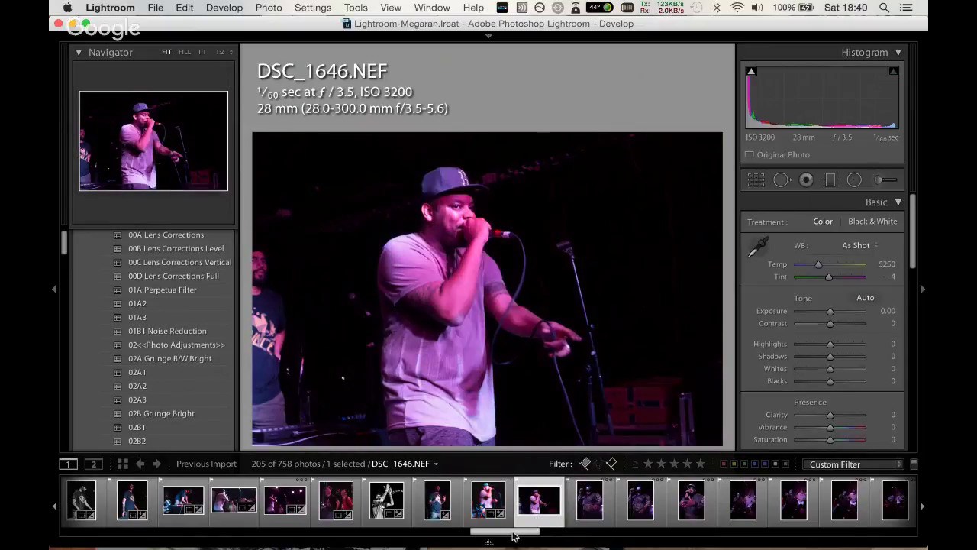
left_click_drag(512, 533, 693, 517)
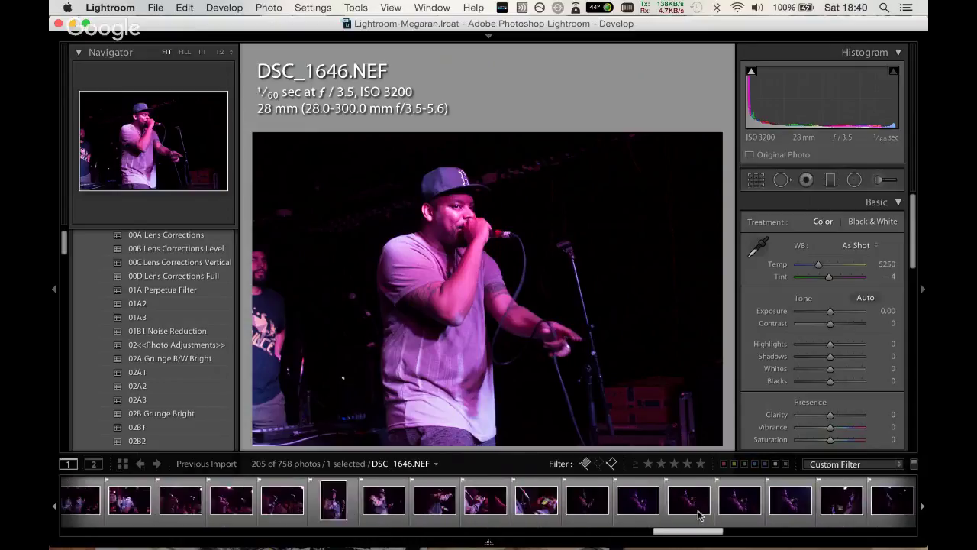
left_click_drag(692, 516, 707, 516)
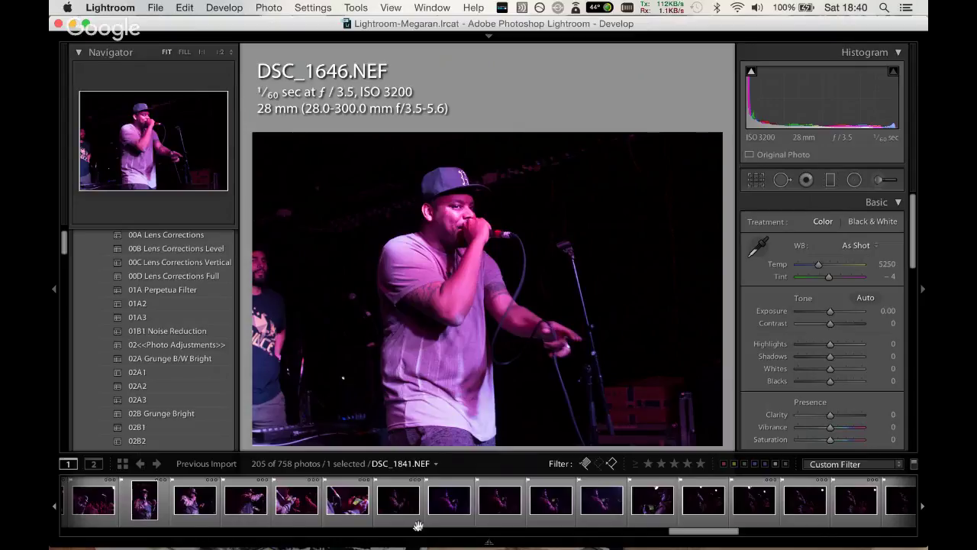
Starting from DSC_1838, step through the photos and unflag reject DSC_1848.
left_click(397, 492)
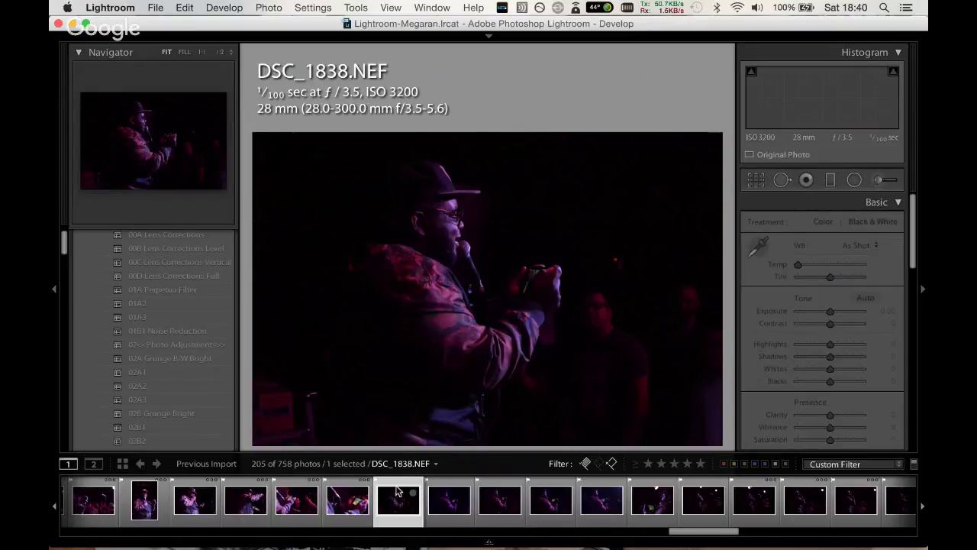
key("Right")
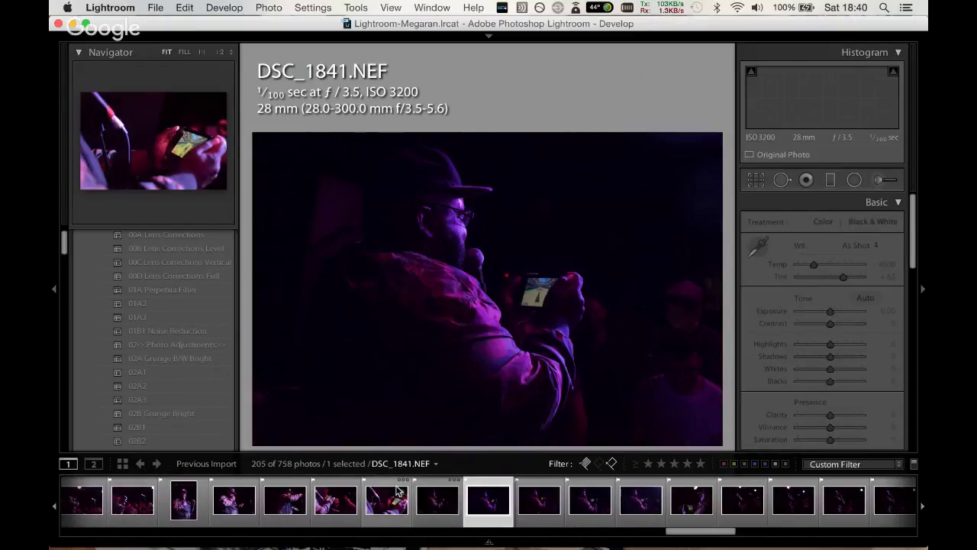
key("Left")
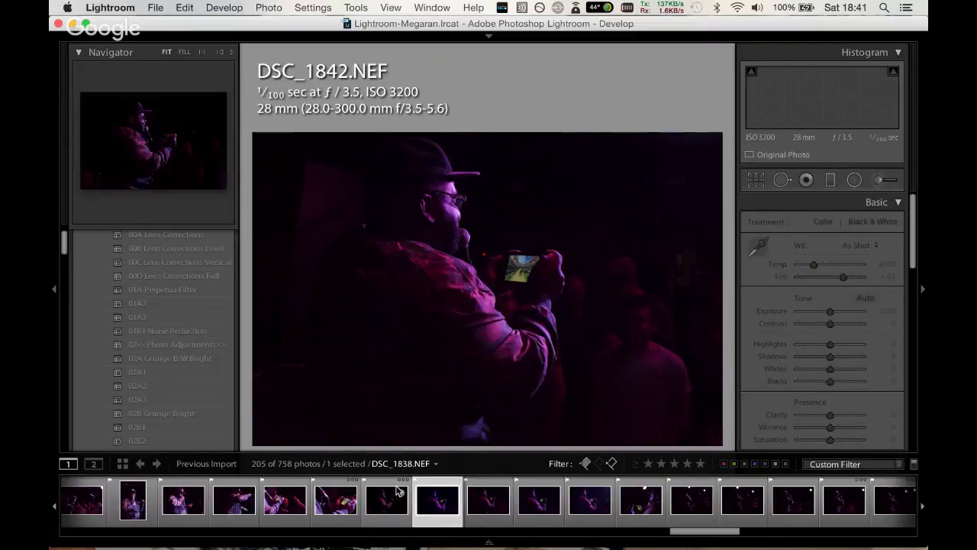
key("Right")
key("Left")
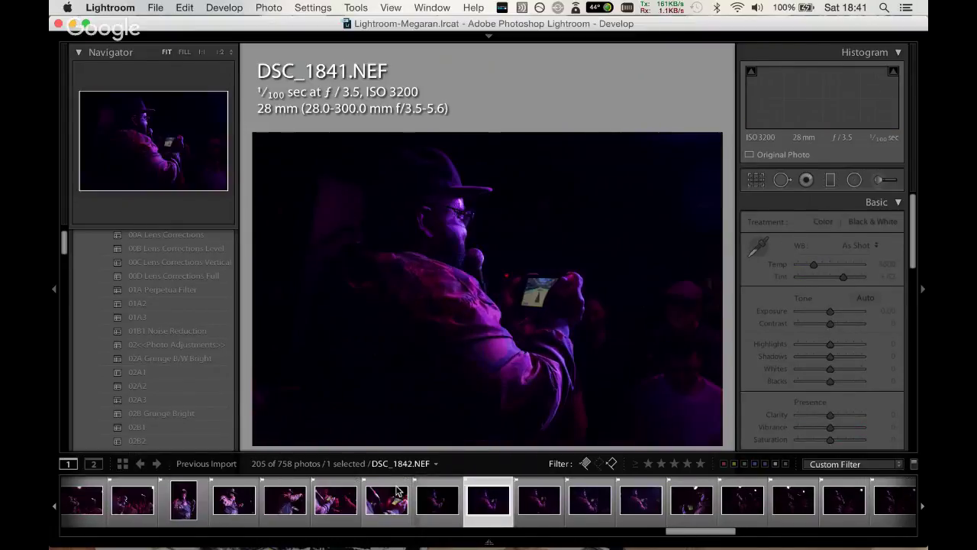
key("Left")
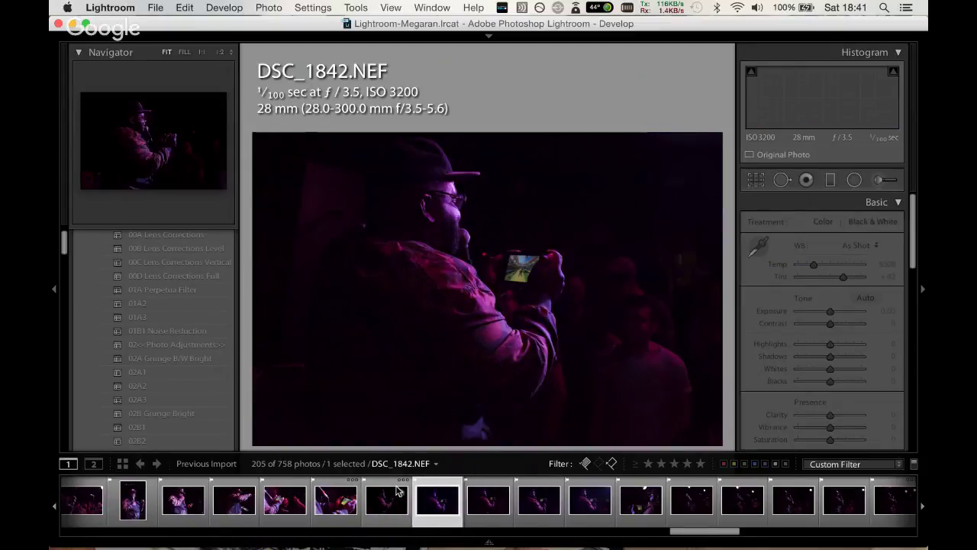
key("Right")
key("Right")
key("Right")
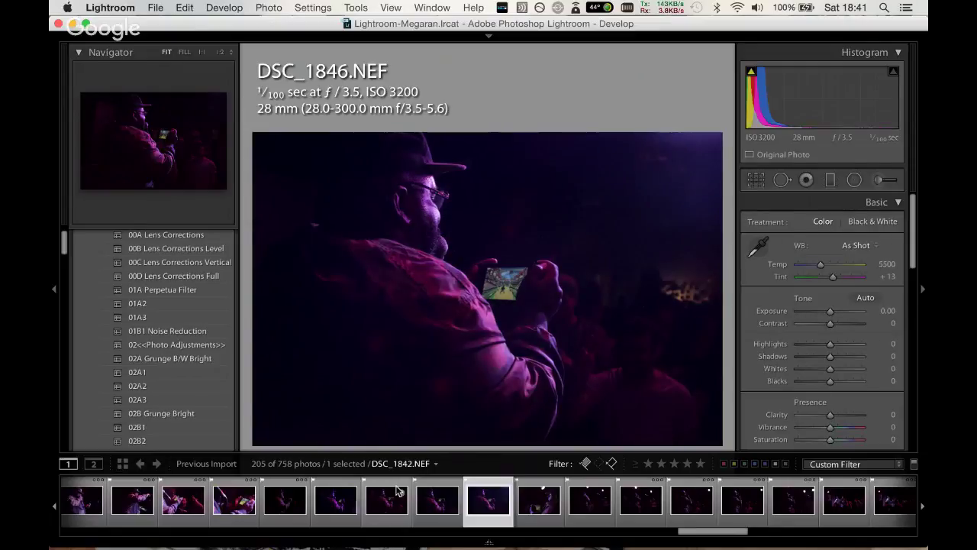
key("Right")
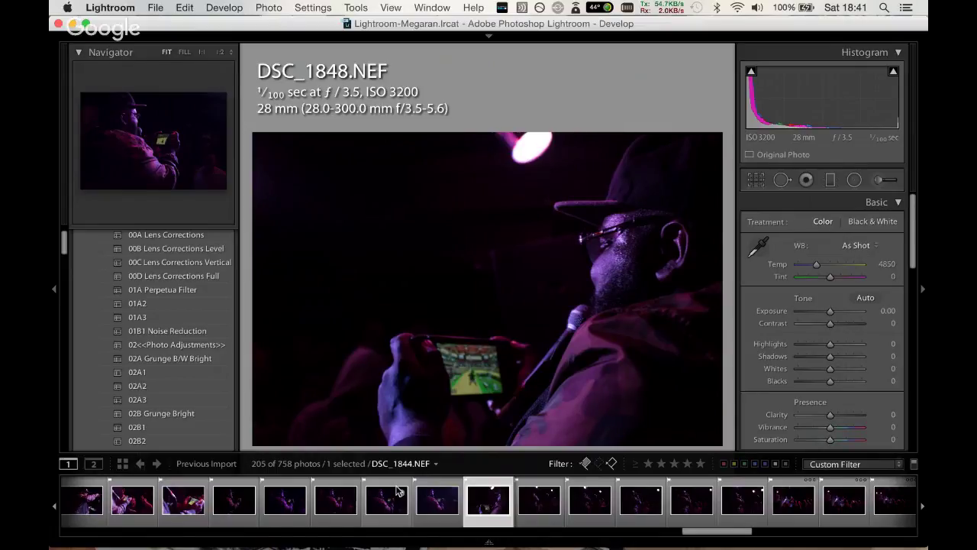
key("u")
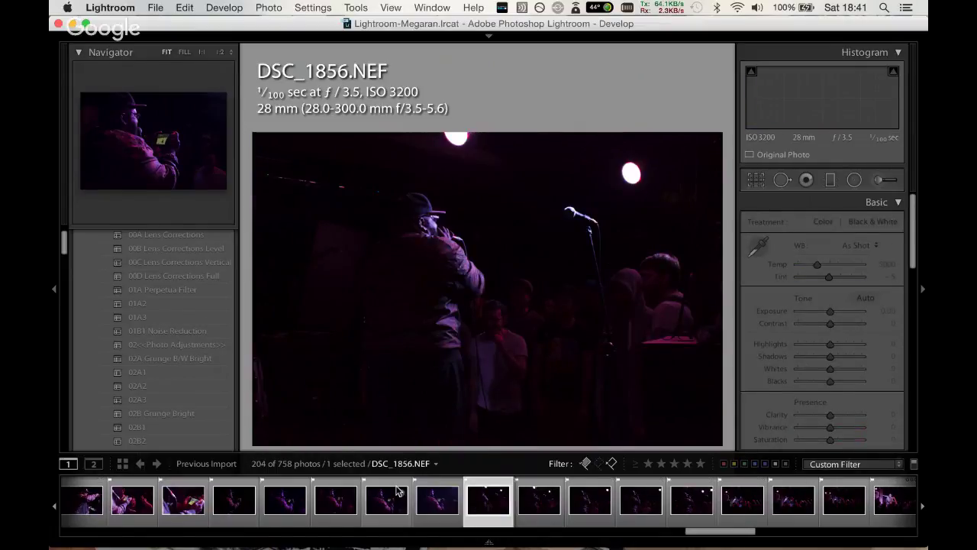
Compare DSC_1862 with DSC_1863, then unflag DSC_1862.
key("Right")
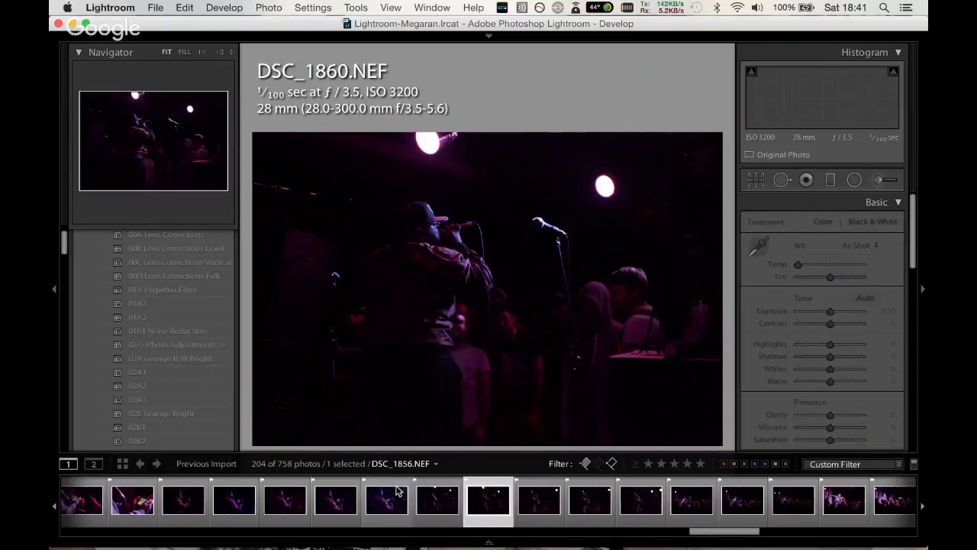
key("Right")
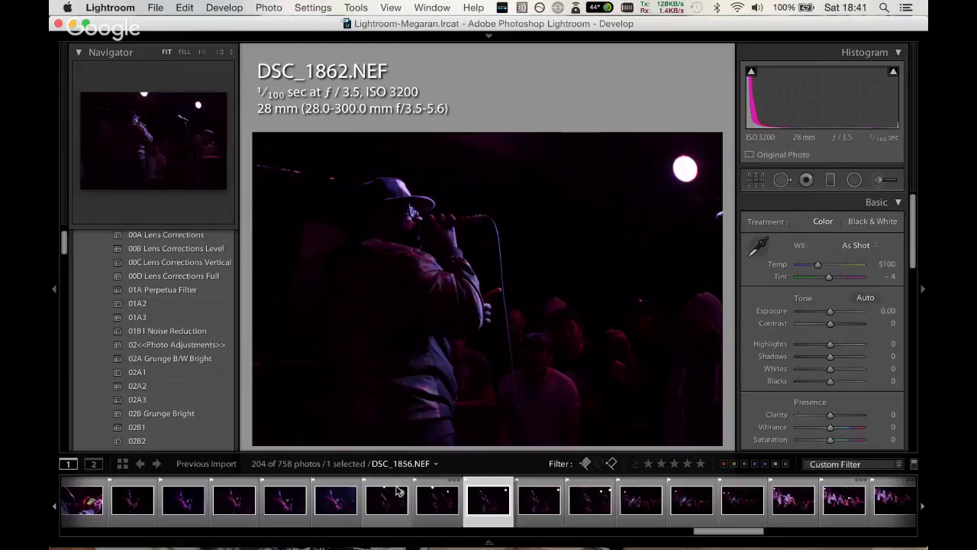
key("Right")
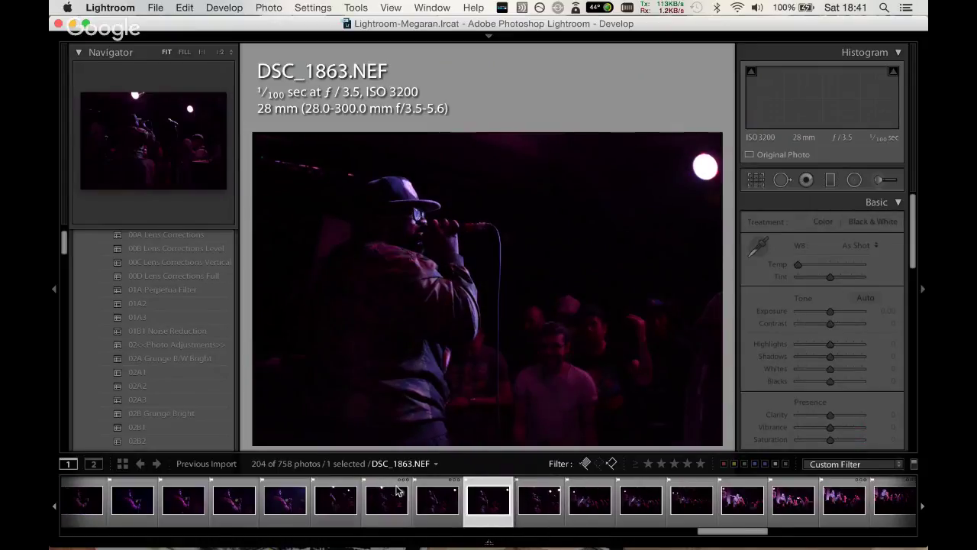
key("Left")
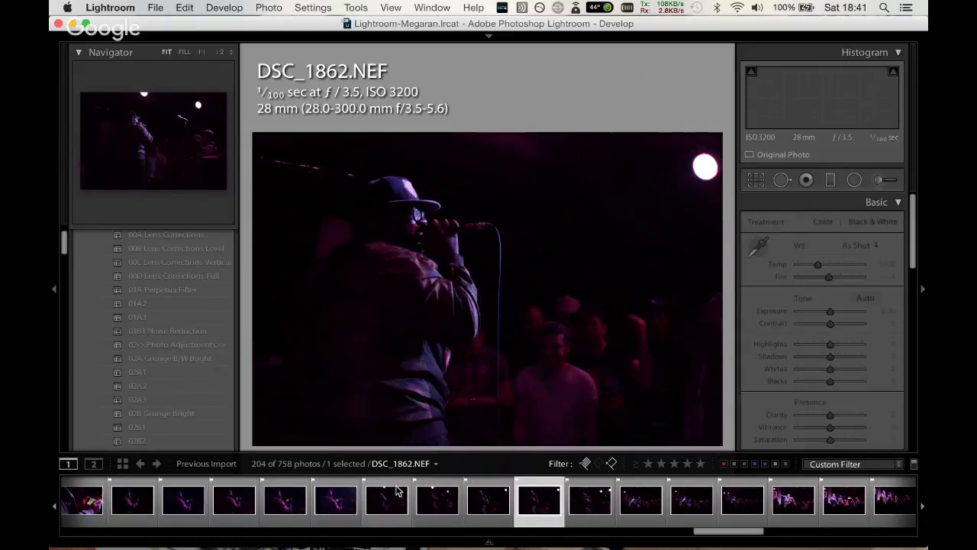
key("Right")
key("Left")
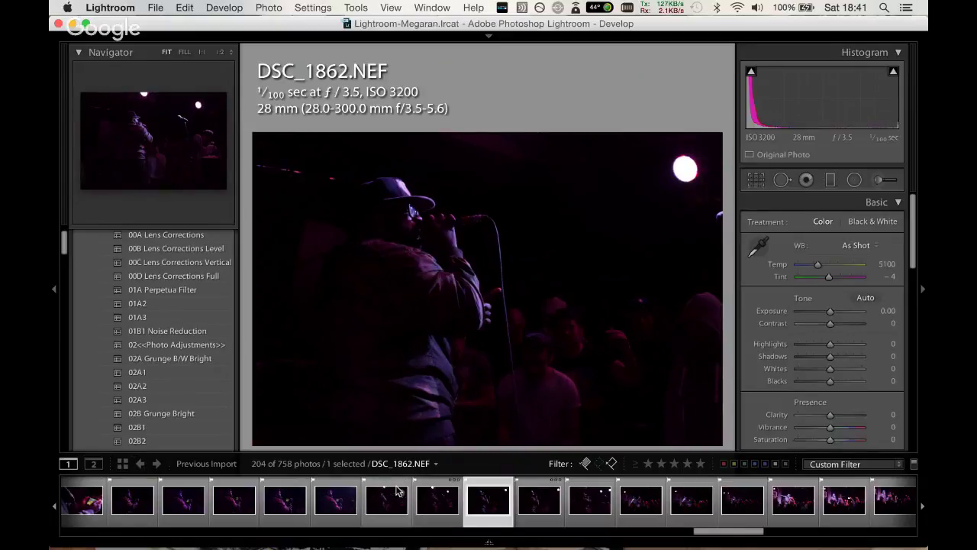
key("u")
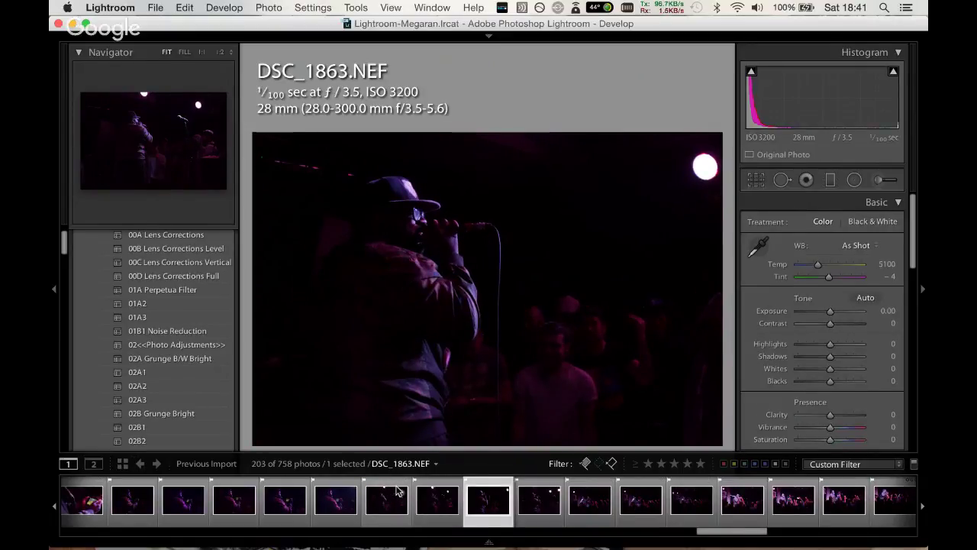
Unflag DSC_1868, leaving 202 of 758 photos, and advance to DSC_1881.
key("Right")
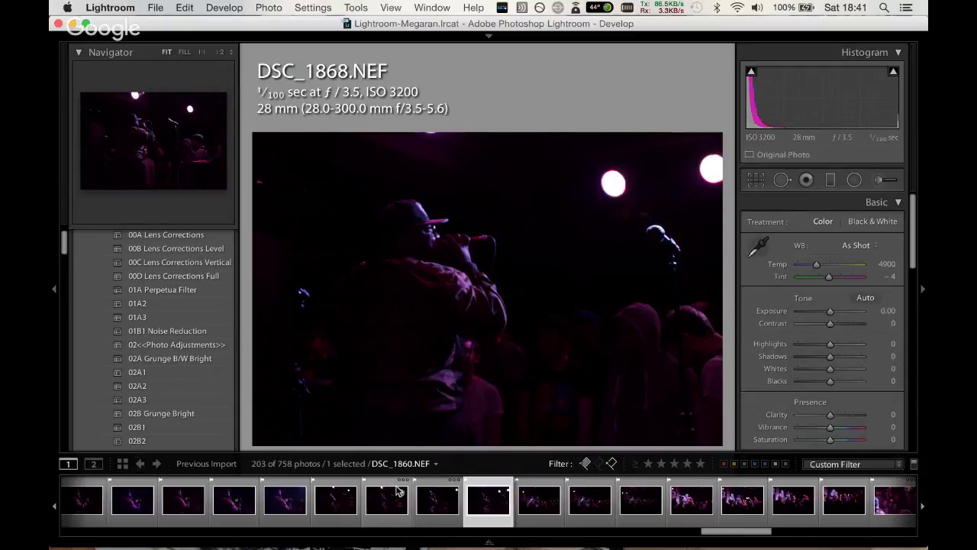
key("u")
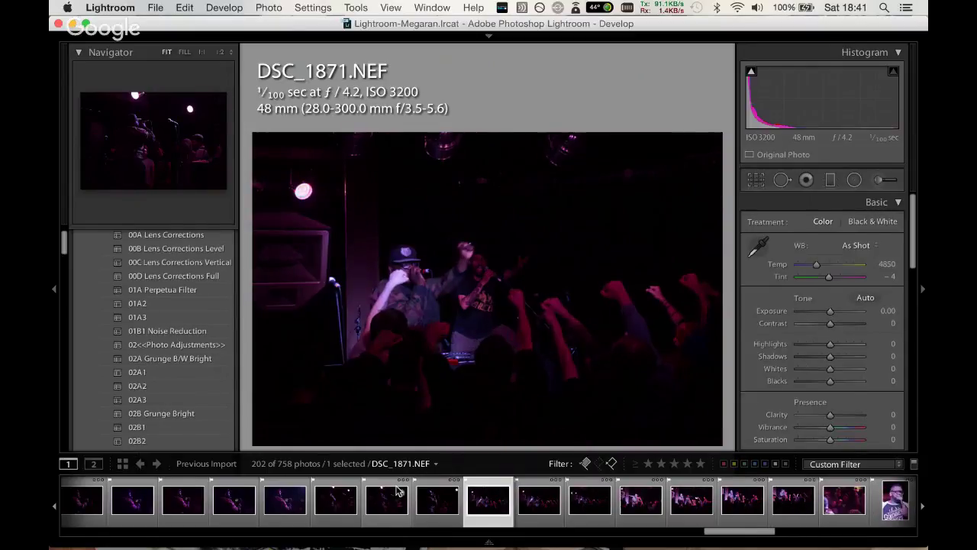
key("Right")
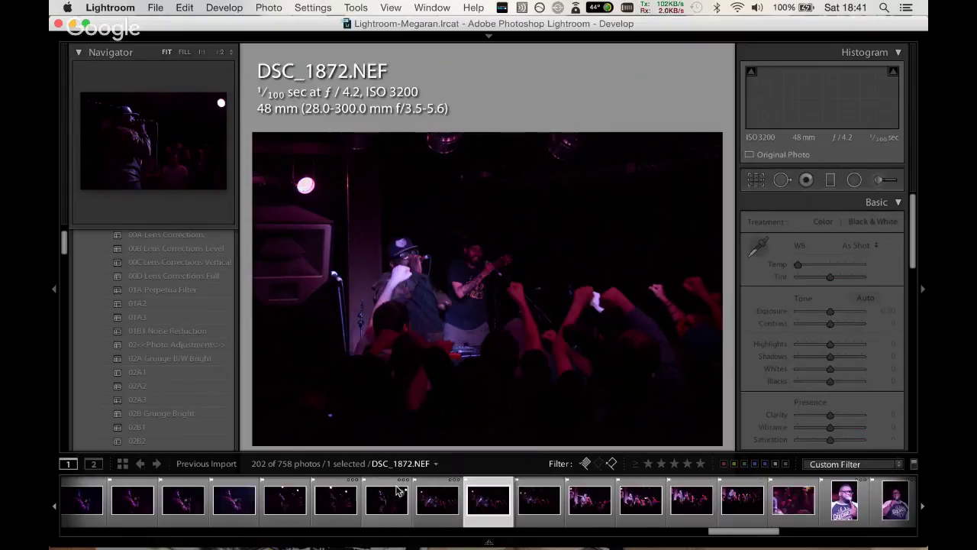
key("Right")
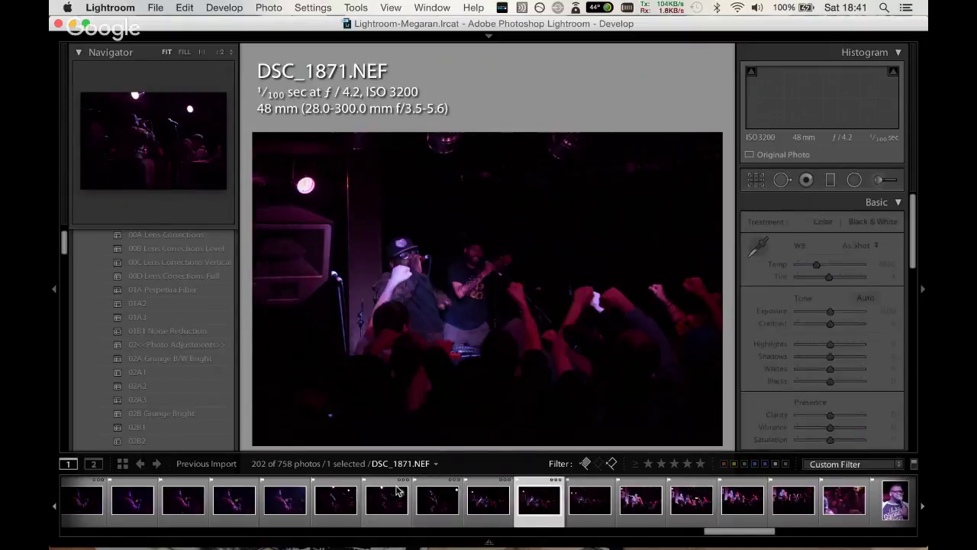
key("Right")
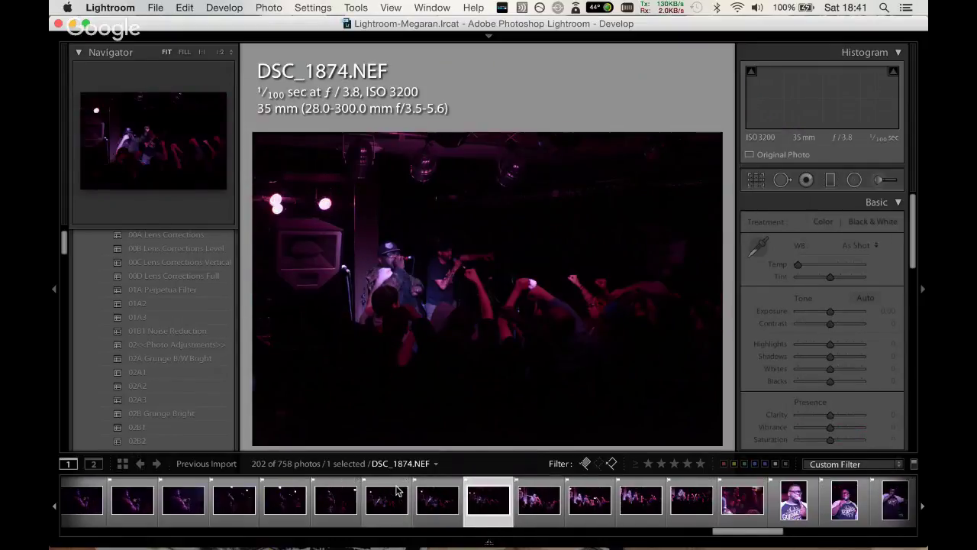
key("Right")
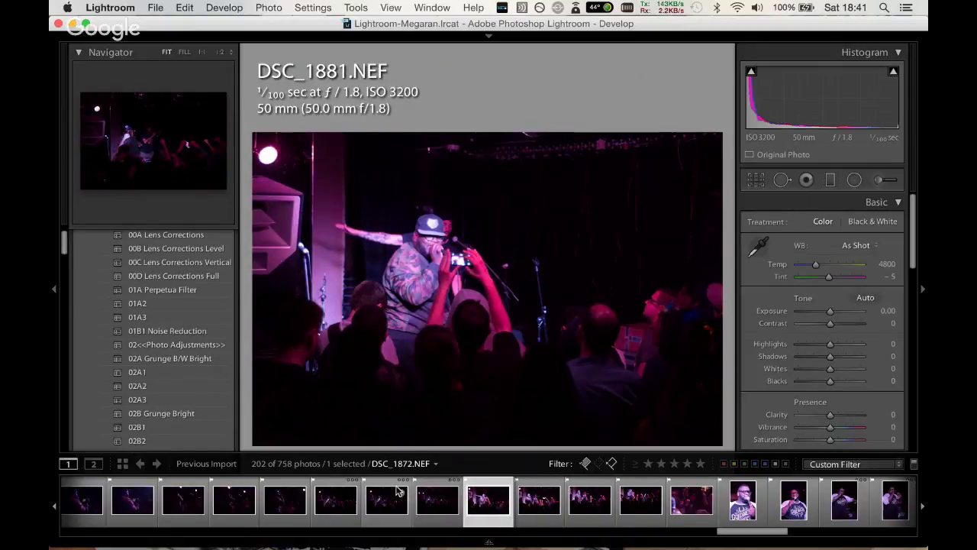
Scroll the filmstrip back to DSC_1645 and load it, with its Exposure +1.10 edits, in Develop.
scroll(386, 496, "up", 2)
scroll(374, 500, "up", 2)
scroll(363, 503, "up", 2)
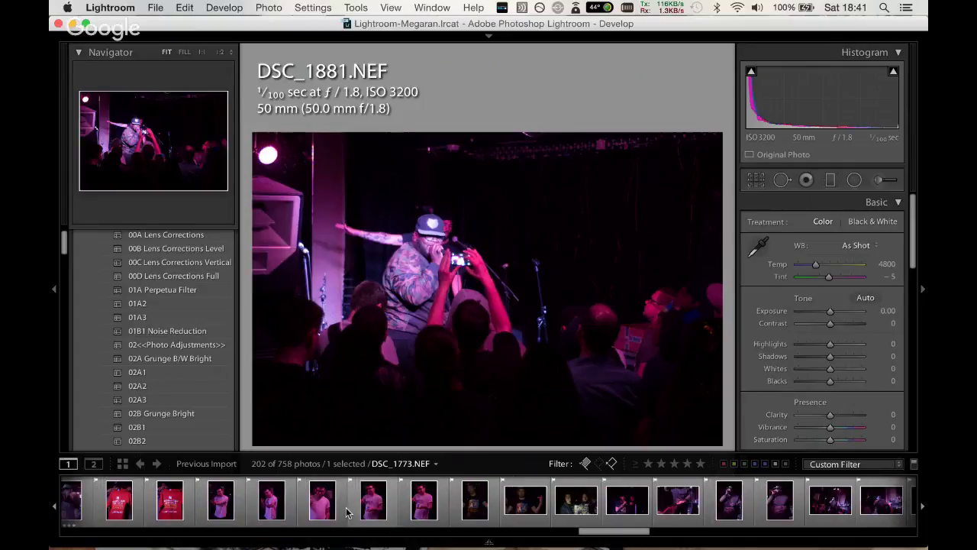
scroll(351, 510, "up", 2)
scroll(348, 507, "up", 2)
scroll(347, 508, "up", 2)
scroll(348, 508, "up", 2)
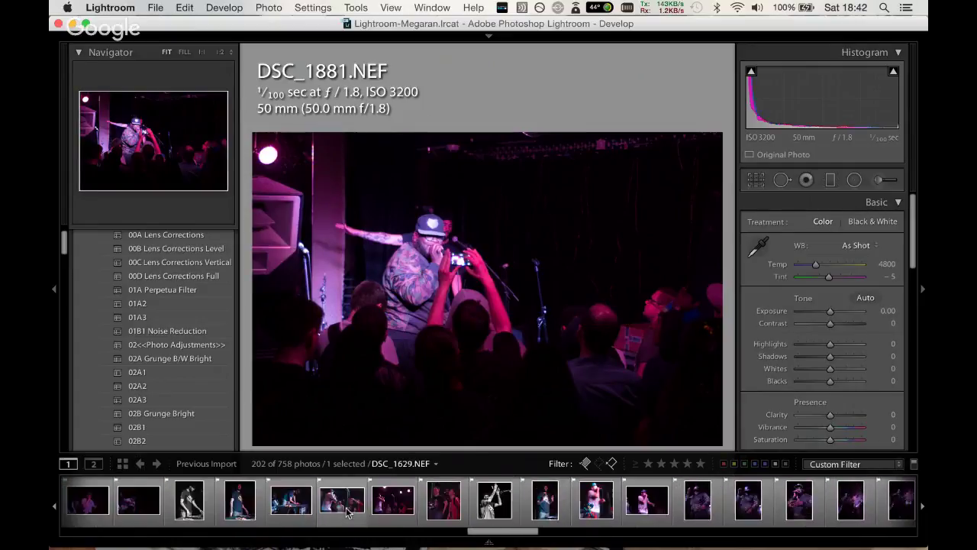
scroll(348, 508, "up", 2)
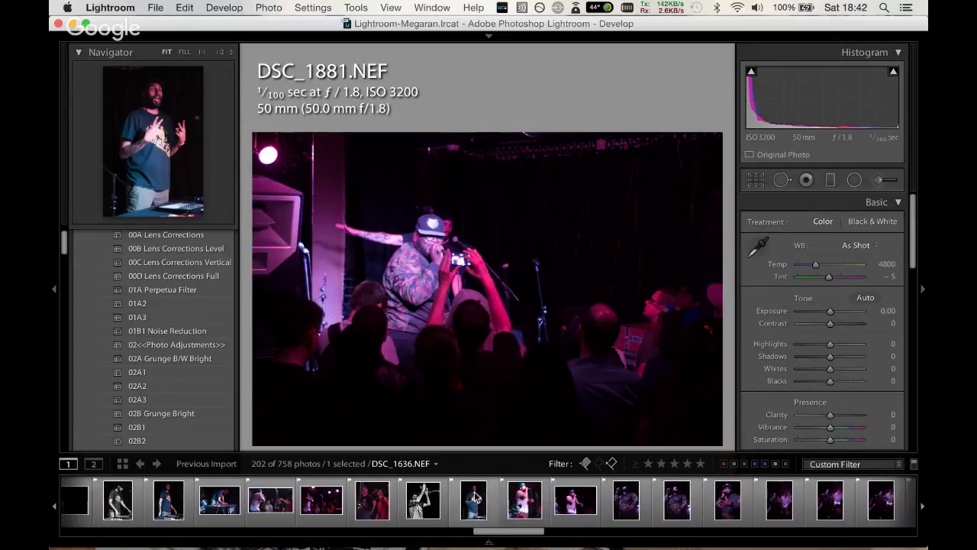
scroll(474, 496, "down", 1)
left_click(496, 500)
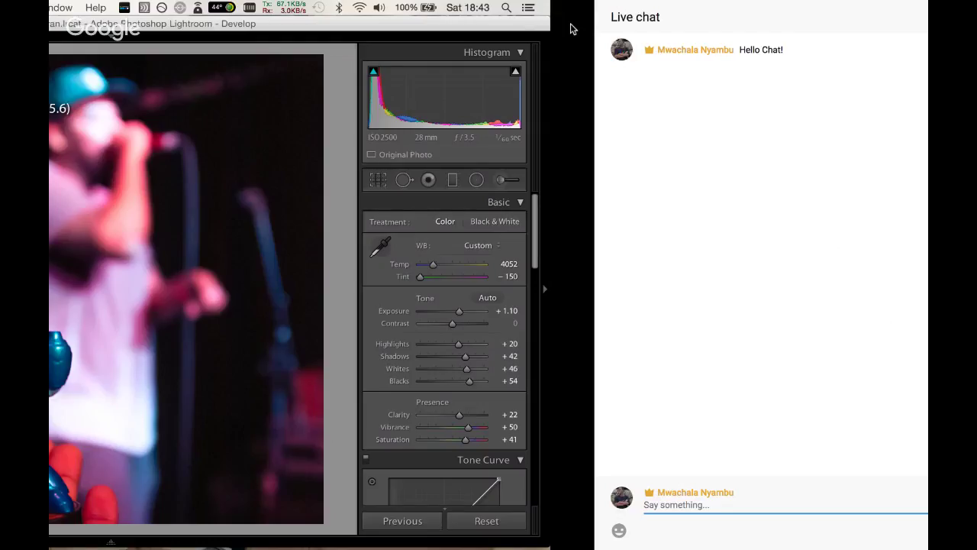
Post 'Peace!' in the live chat, then stop the Hangouts screenshare.
type("Peace!")
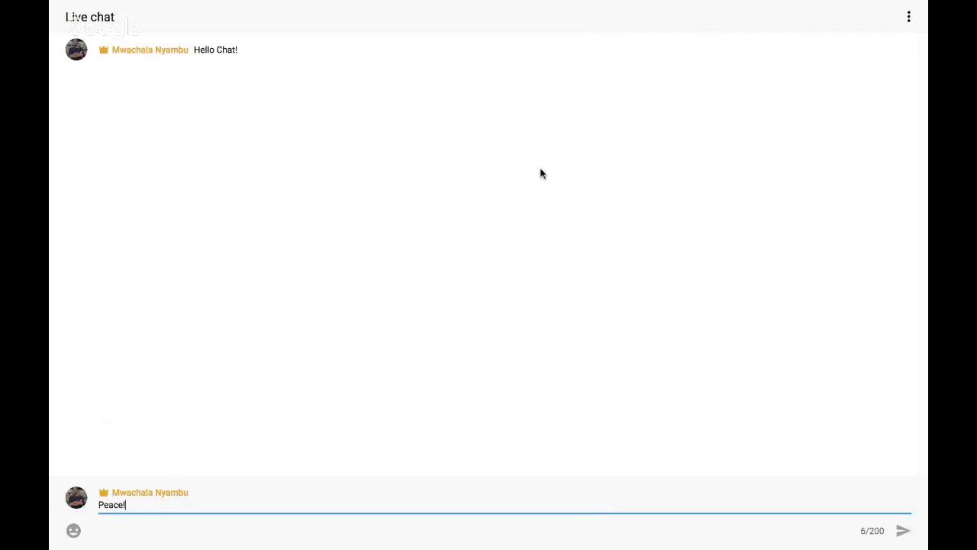
key("Return")
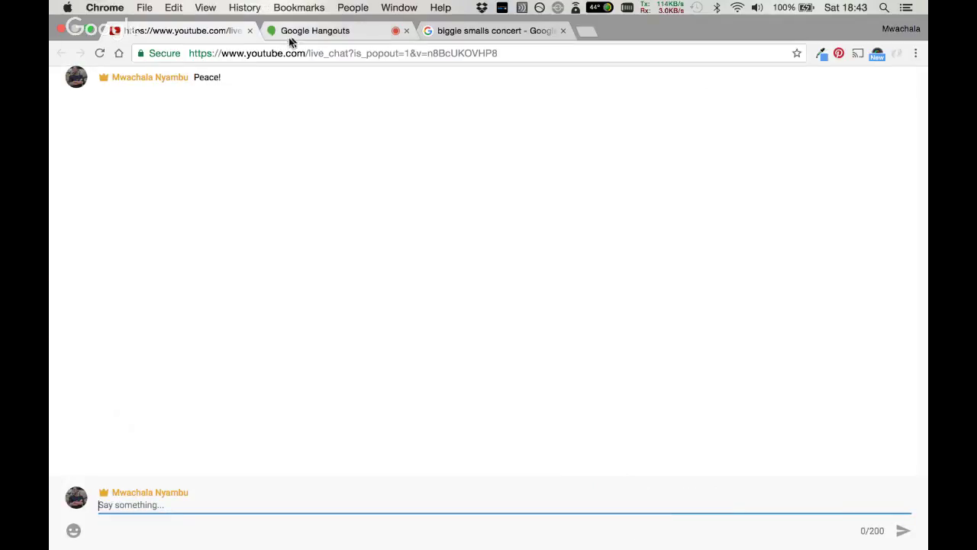
left_click(305, 36)
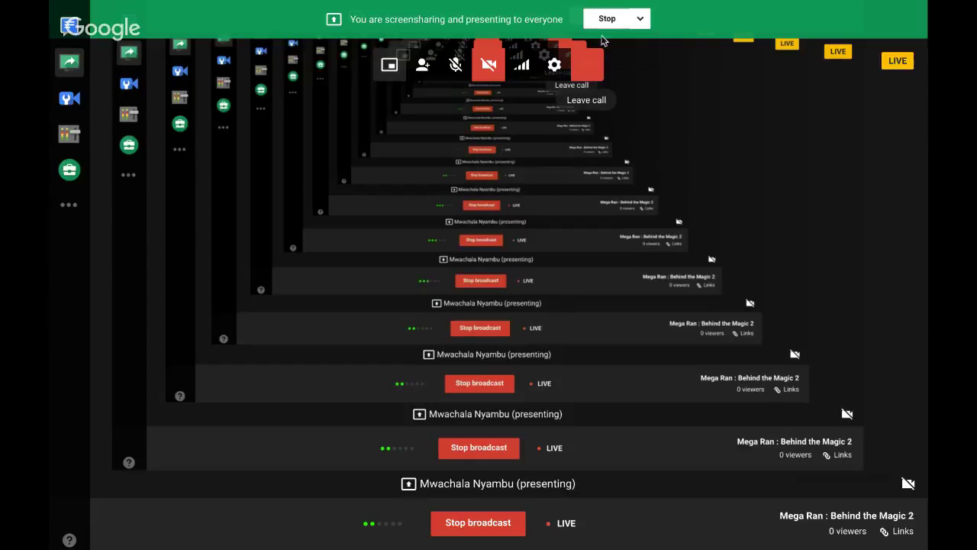
left_click(622, 19)
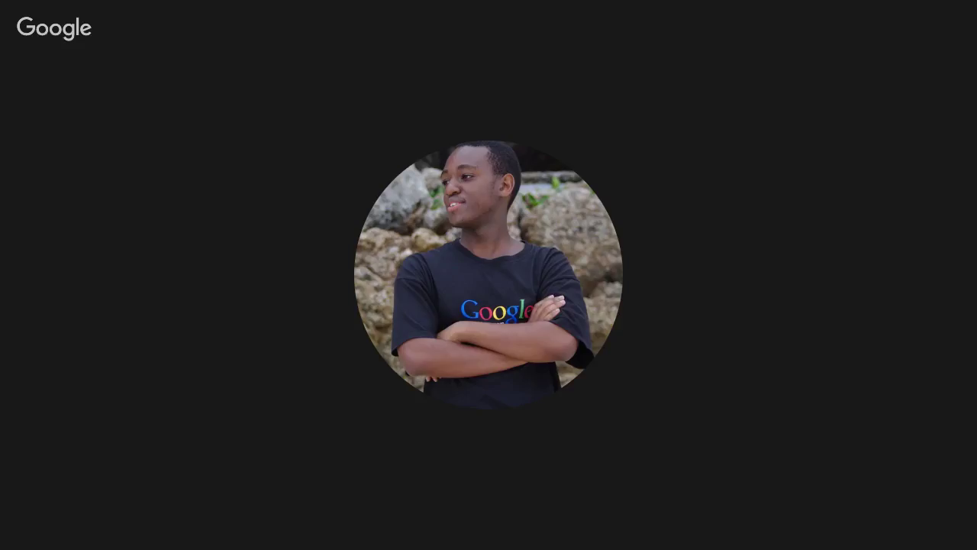